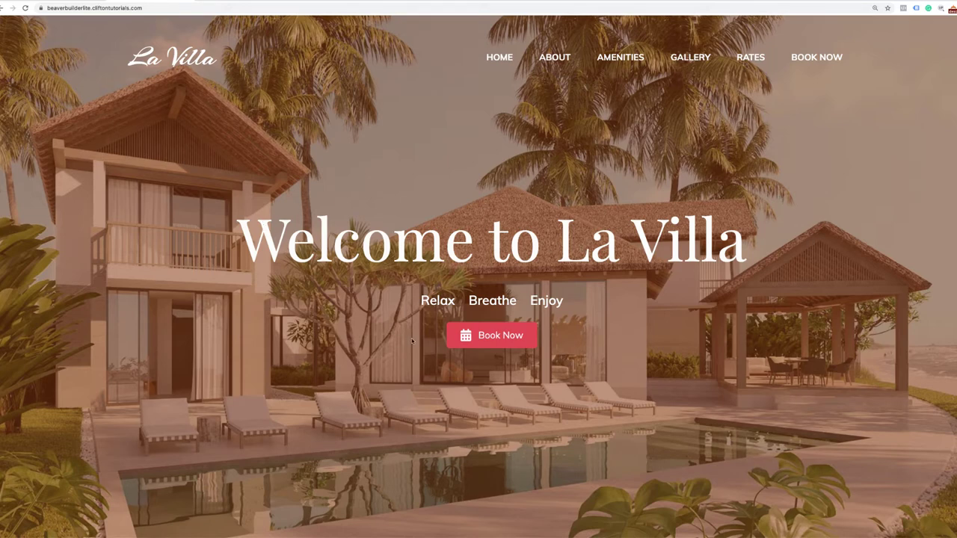
# Review the La Villa home page from the welcome banner through the getaway, Amenities and room rate sections to the gallery.
pyautogui.scroll(-2, 559, 402)
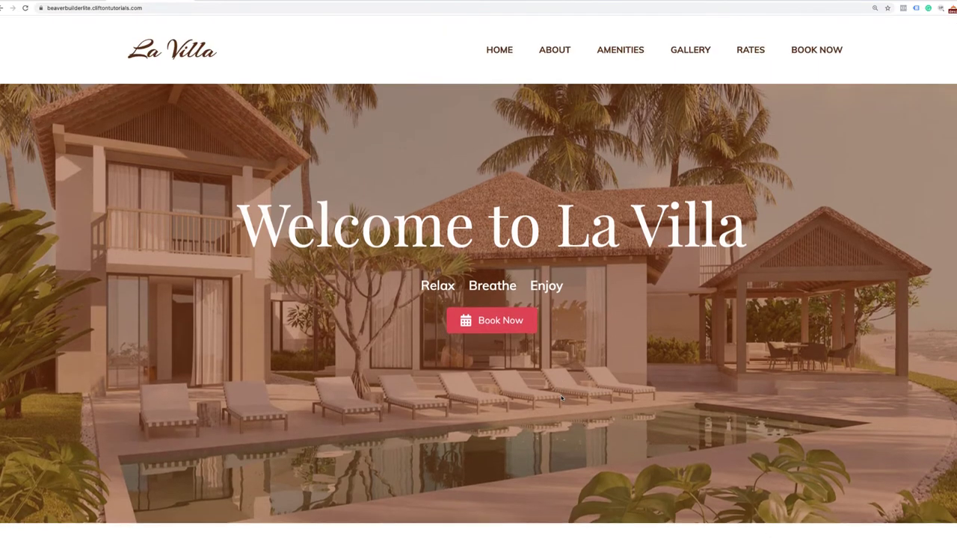
pyautogui.scroll(-1, 561, 395)
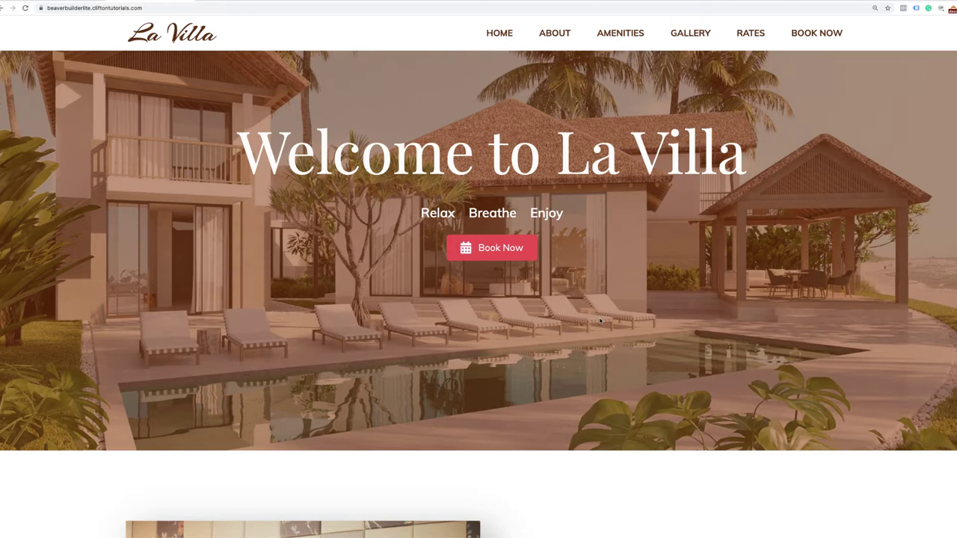
pyautogui.scroll(-1, 599, 321)
pyautogui.scroll(-2, 600, 321)
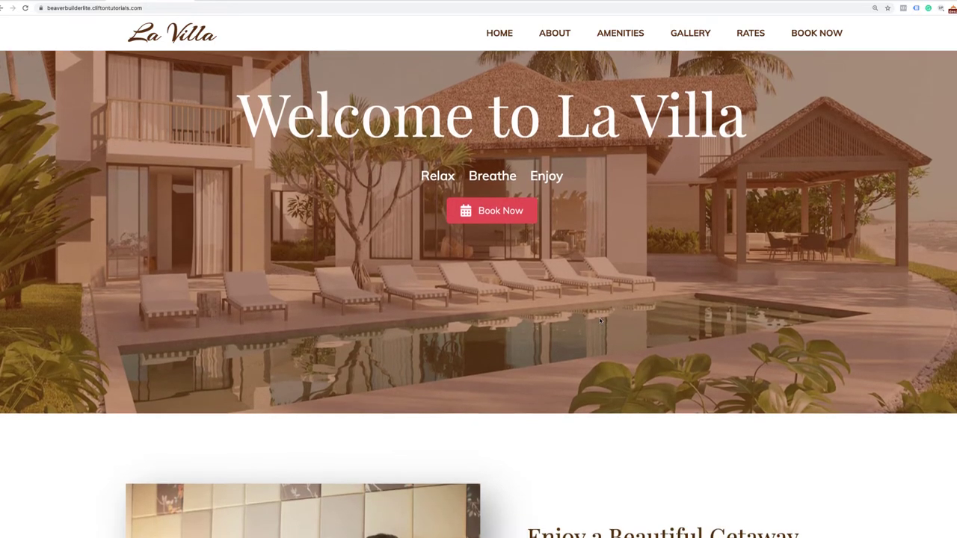
pyautogui.scroll(-2, 600, 320)
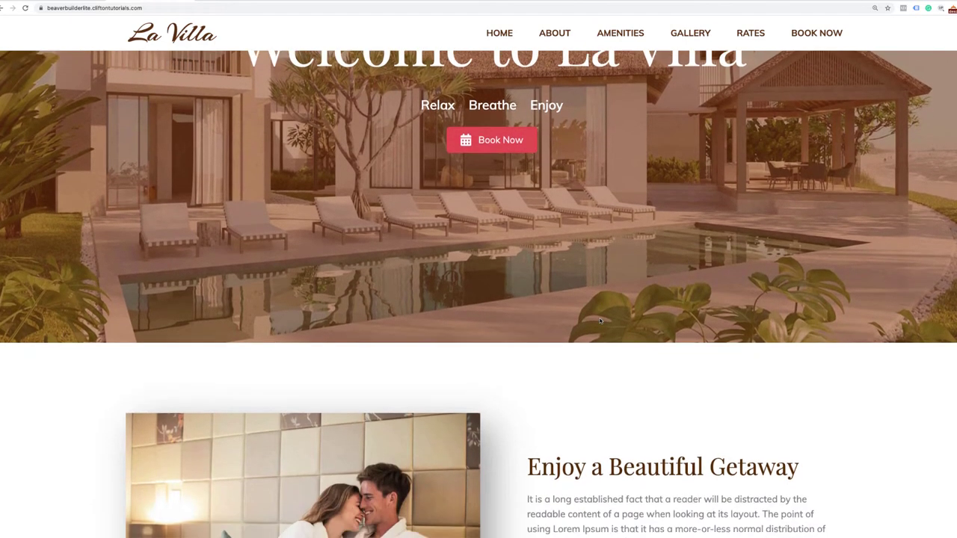
pyautogui.scroll(-10, 600, 321)
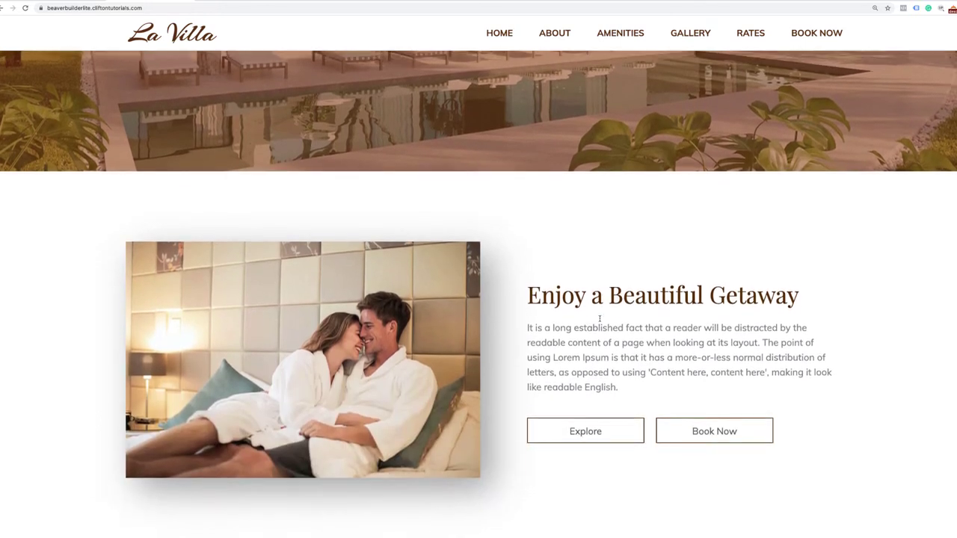
pyautogui.scroll(-3, 599, 321)
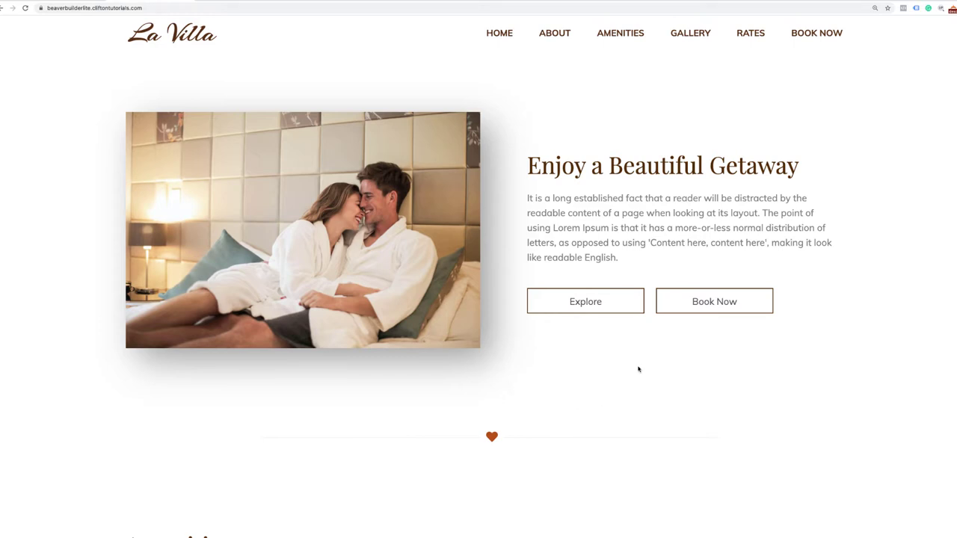
pyautogui.scroll(-6, 637, 370)
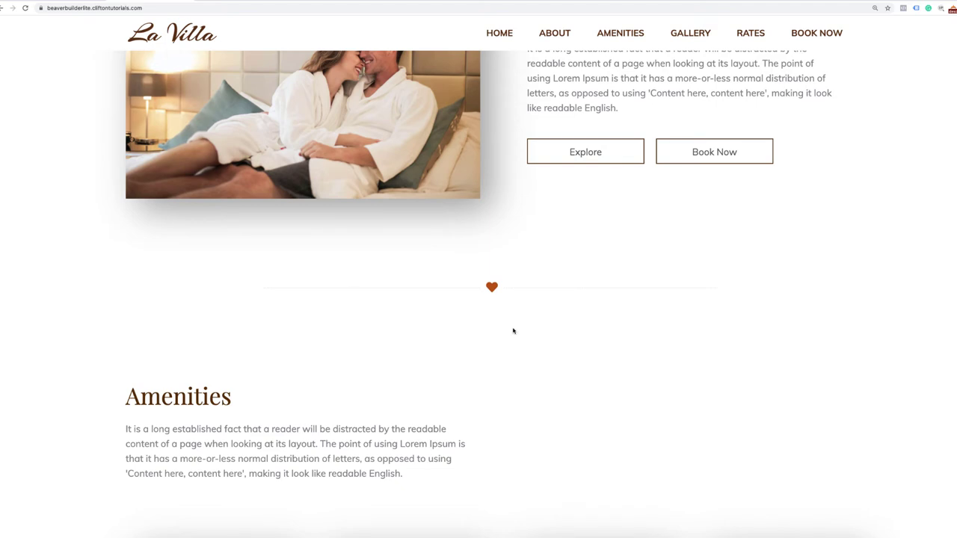
pyautogui.scroll(-5, 512, 331)
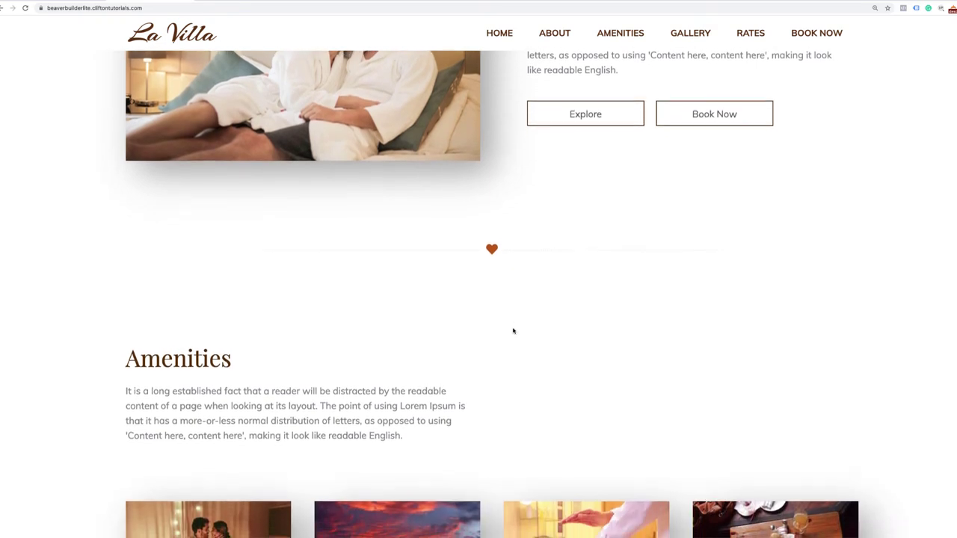
pyautogui.scroll(-3, 513, 331)
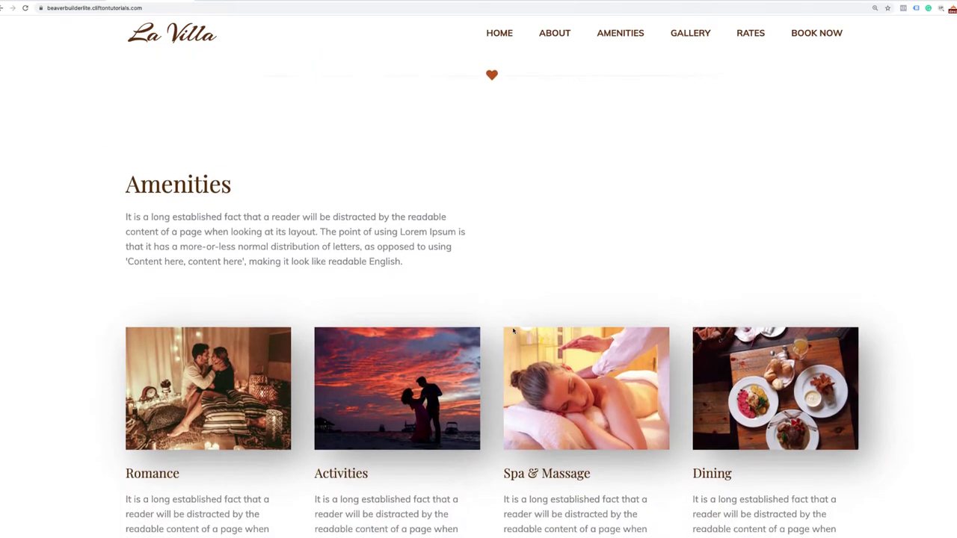
pyautogui.scroll(-1, 513, 331)
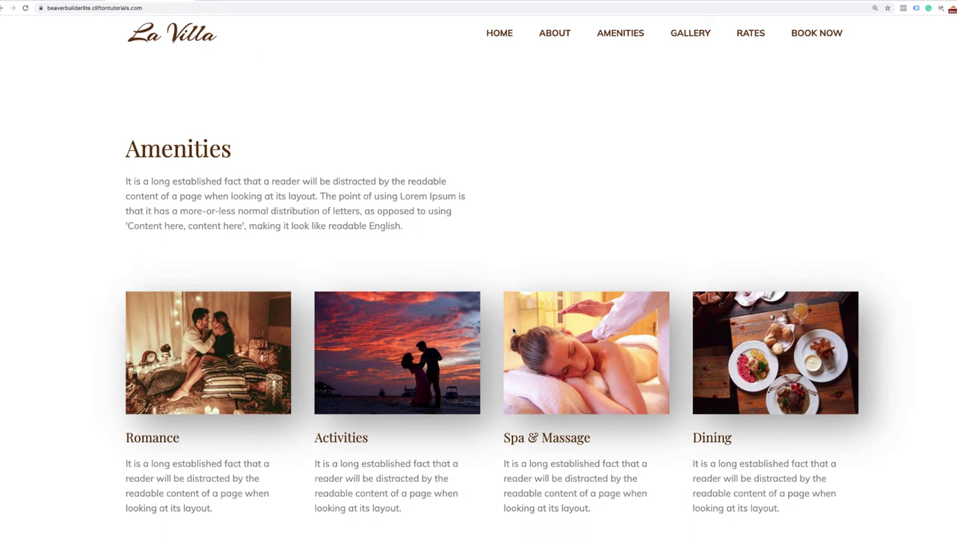
pyautogui.scroll(-15, 513, 331)
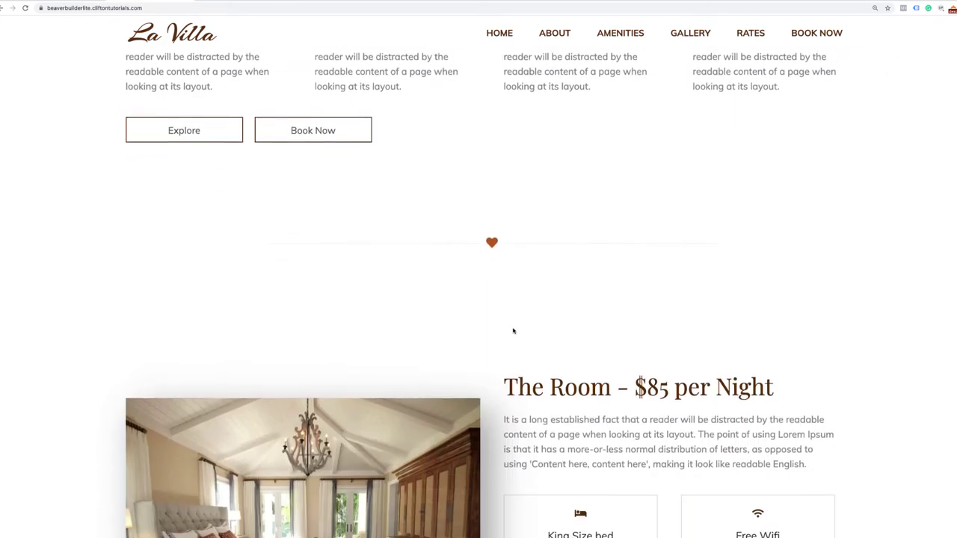
pyautogui.scroll(-20, 513, 331)
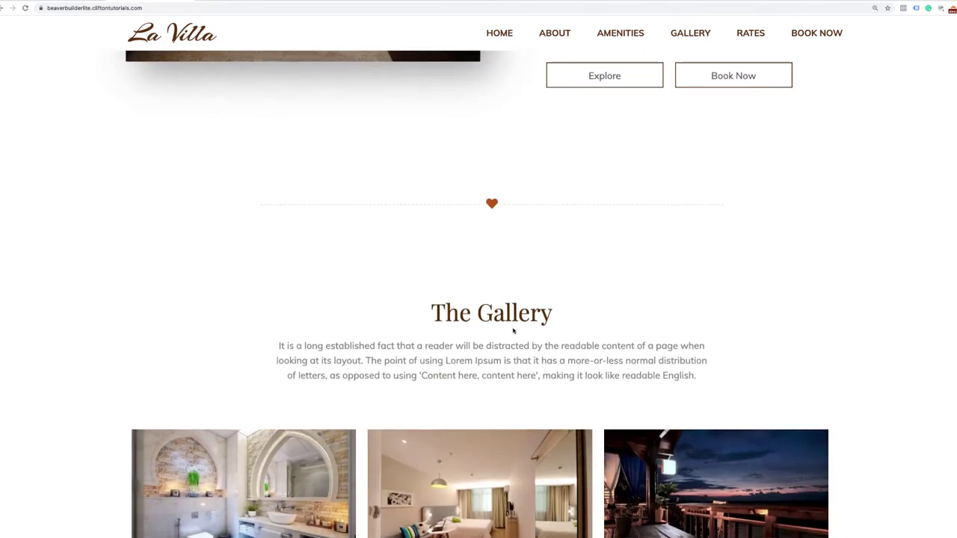
# View the gallery's bedroom photo enlarged, advance two photos to the kitchen, and close the enlarged view.
pyautogui.scroll(-4, 514, 331)
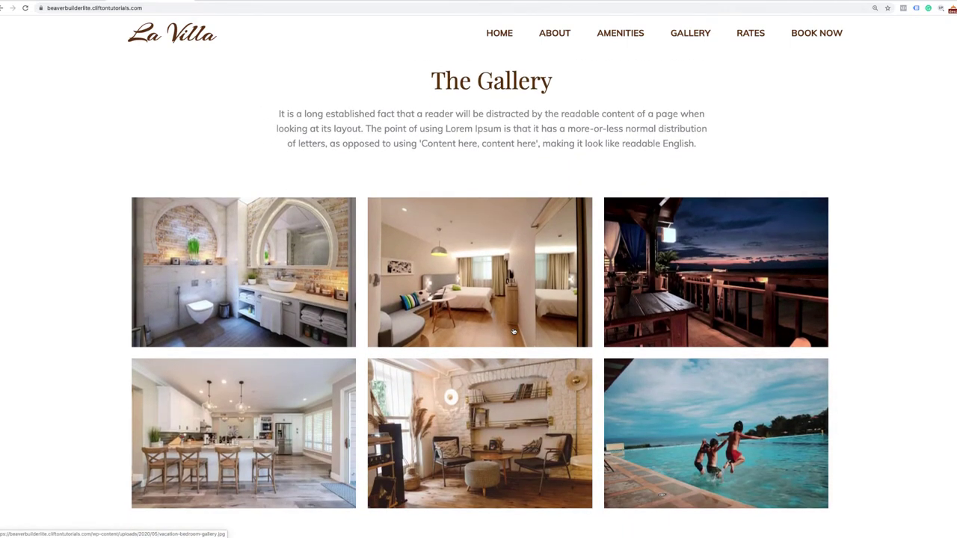
pyautogui.click(514, 331)
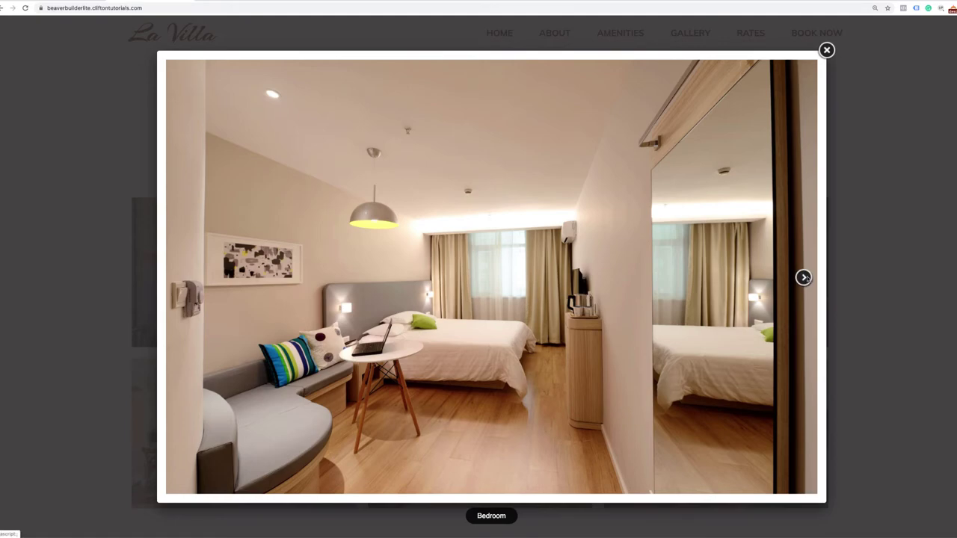
pyautogui.click(804, 278)
pyautogui.click(804, 278)
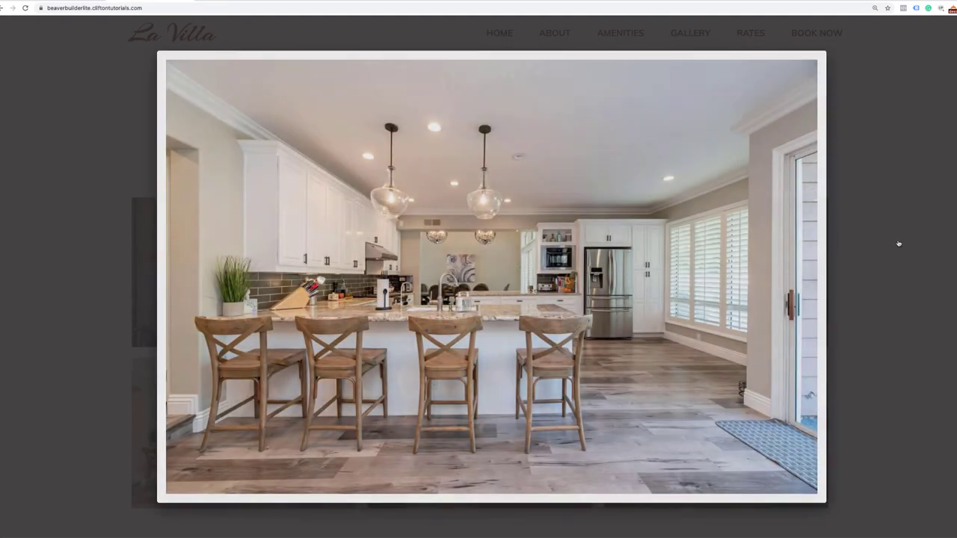
pyautogui.click(899, 244)
# Open the booking page from the "Book Your Getaway Today" section and review the whole booking request form.
pyautogui.scroll(-8, 731, 325)
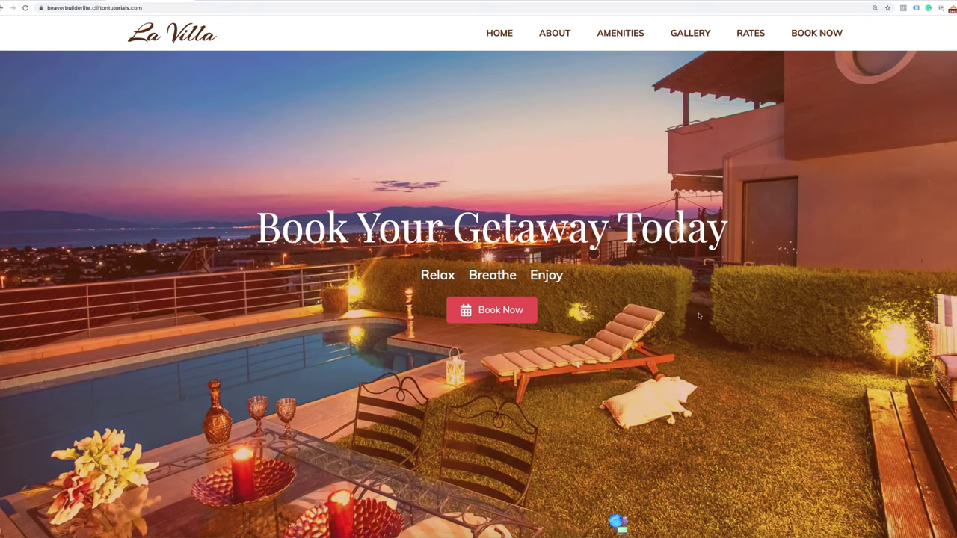
pyautogui.click(506, 316)
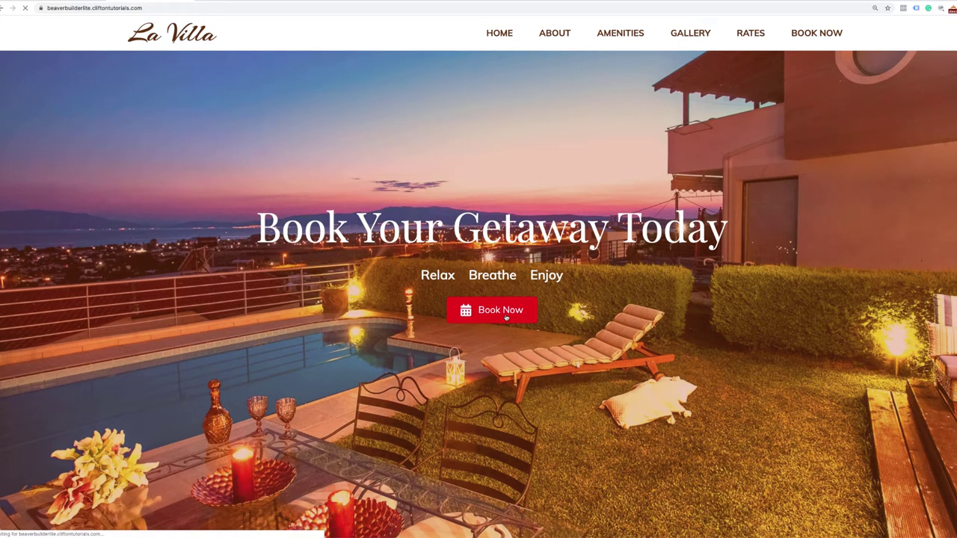
pyautogui.scroll(-2, 726, 356)
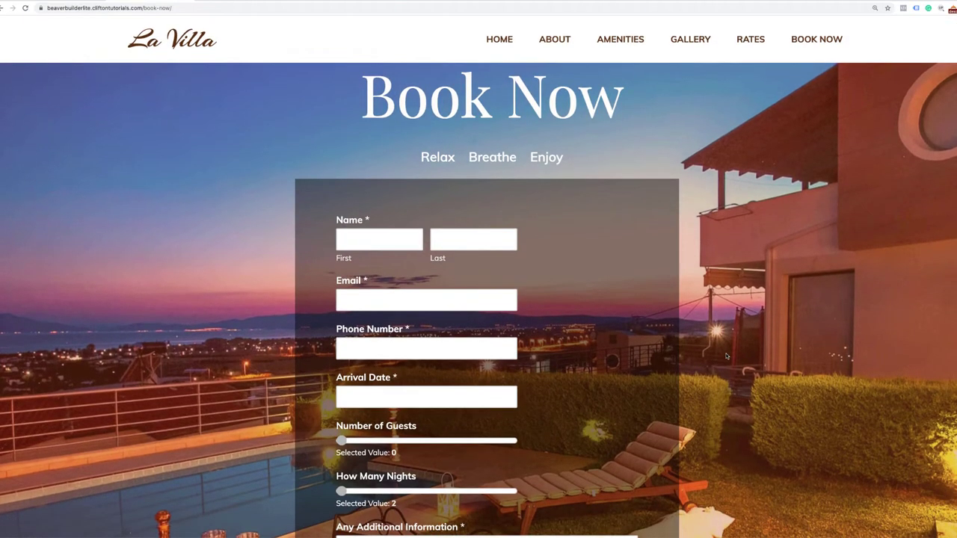
pyautogui.scroll(-3, 726, 356)
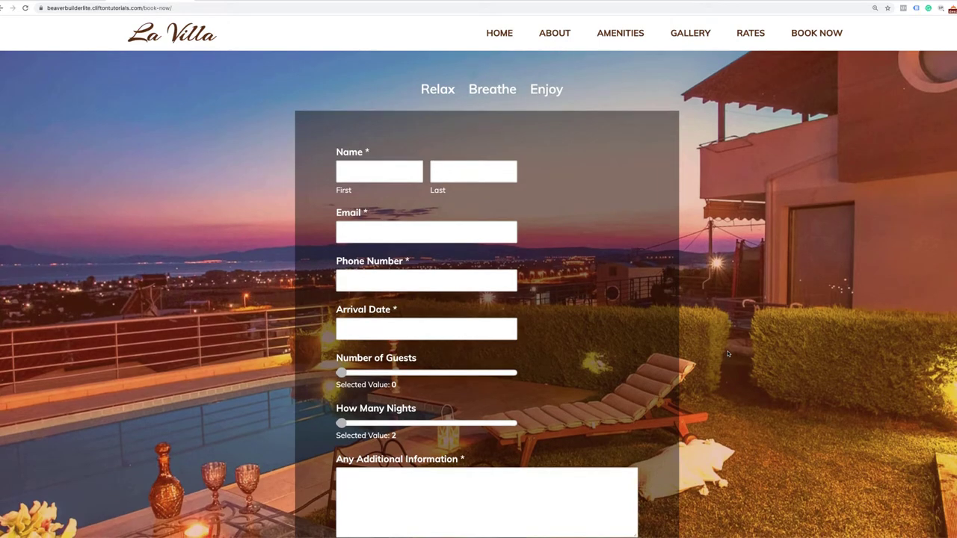
pyautogui.scroll(-4, 726, 351)
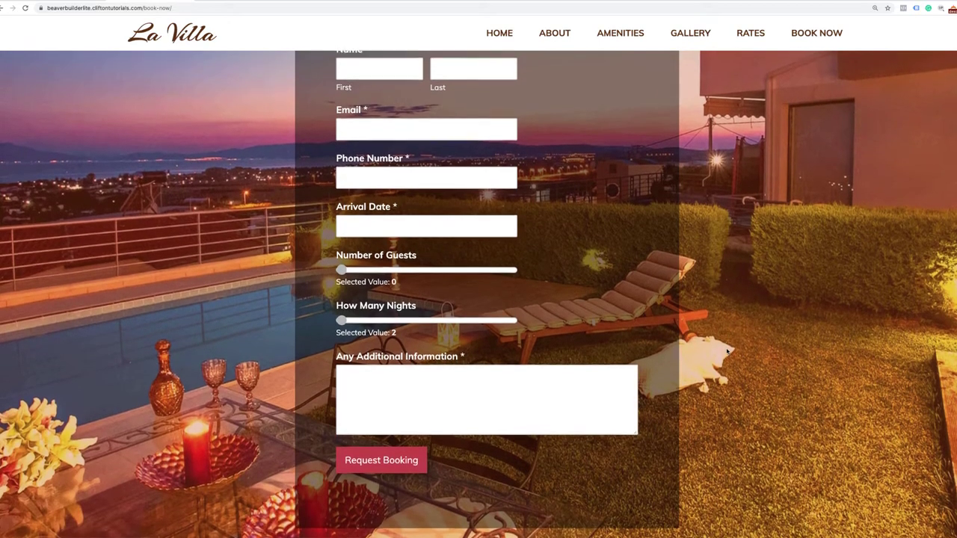
pyautogui.scroll(2, 726, 351)
pyautogui.scroll(-4, 726, 351)
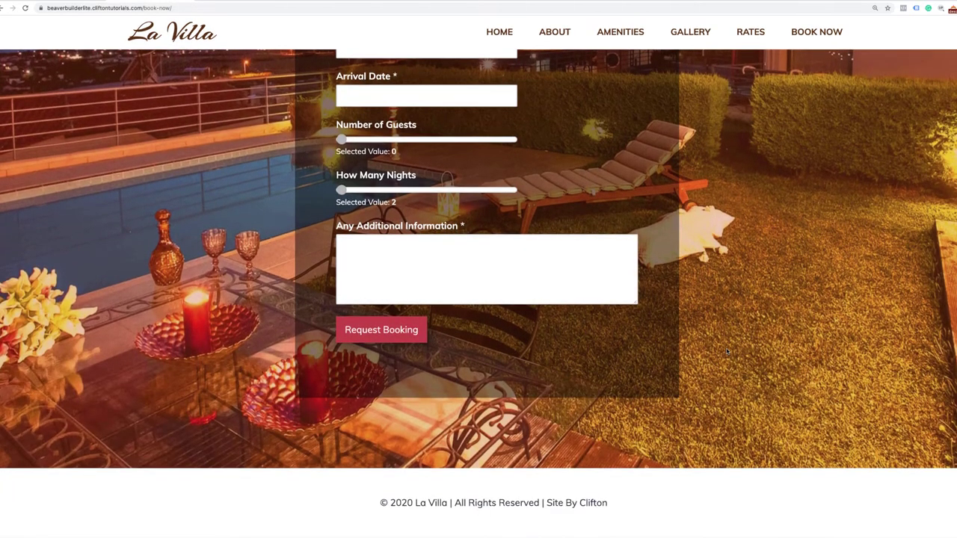
pyautogui.scroll(10, 726, 352)
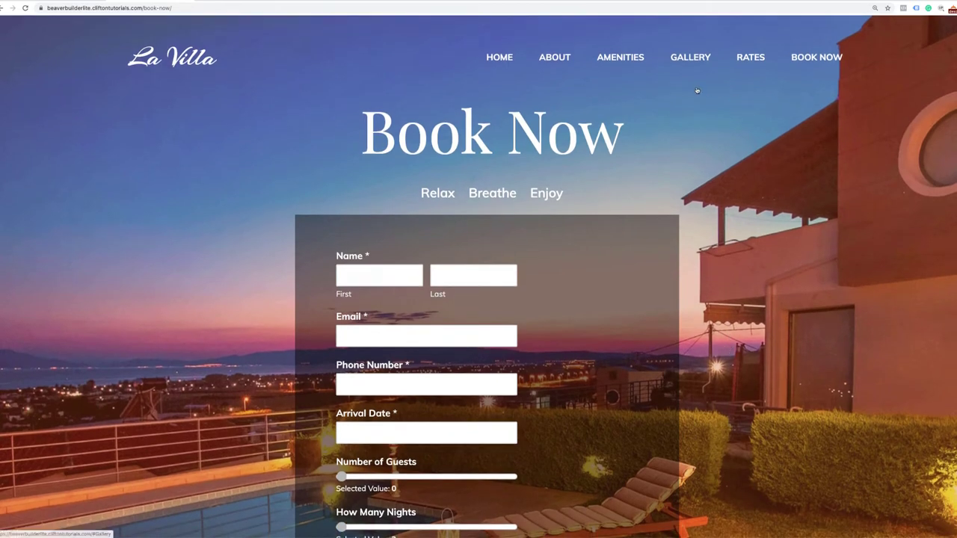
# Open the About page and review its history, property areas and nightly rate sections.
pyautogui.click(556, 64)
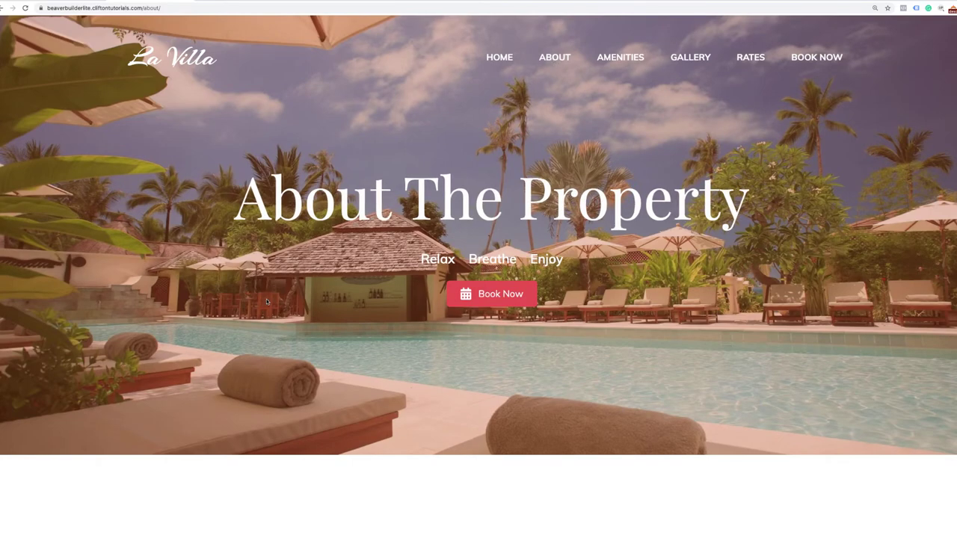
pyautogui.scroll(-3, 266, 302)
pyautogui.scroll(-7, 266, 302)
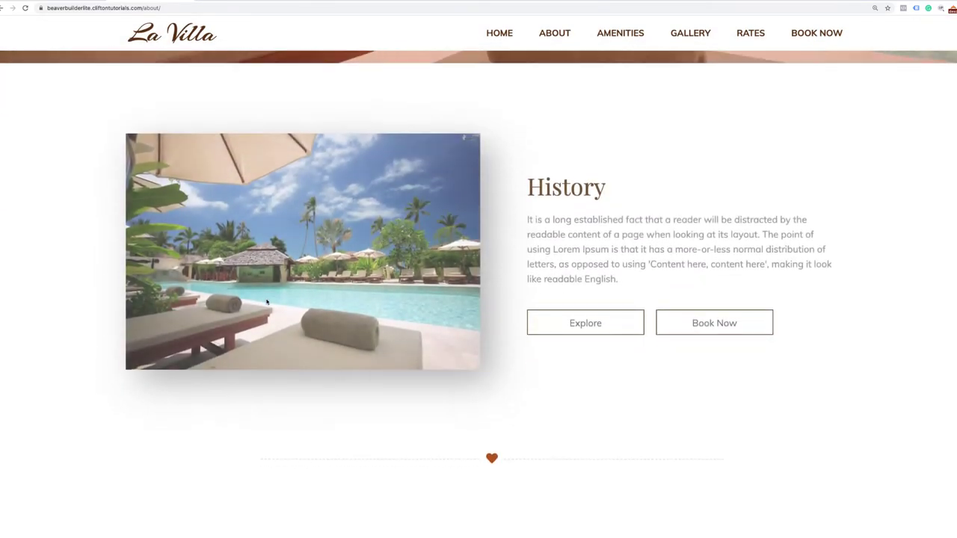
pyautogui.scroll(-11, 266, 302)
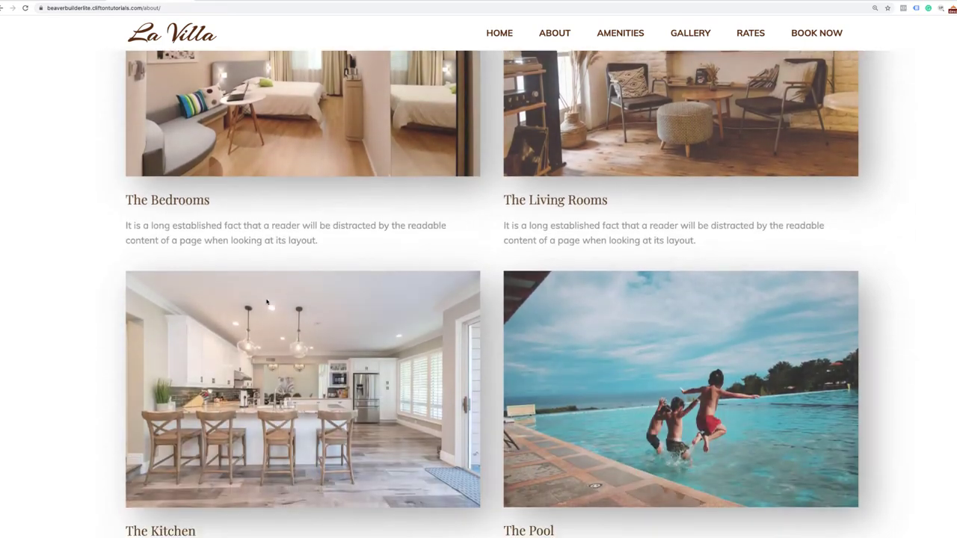
pyautogui.scroll(-6, 266, 302)
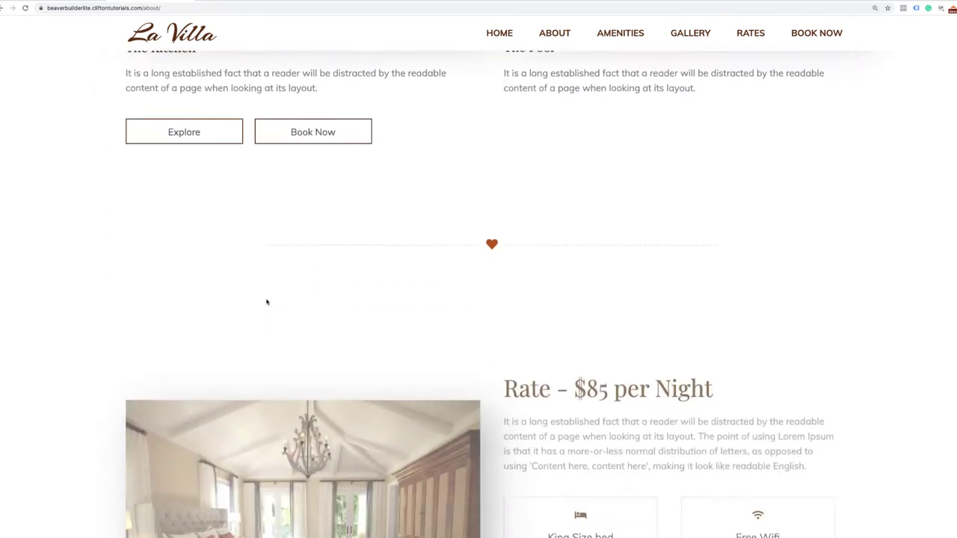
pyautogui.scroll(-2, 266, 302)
pyautogui.scroll(13, 267, 299)
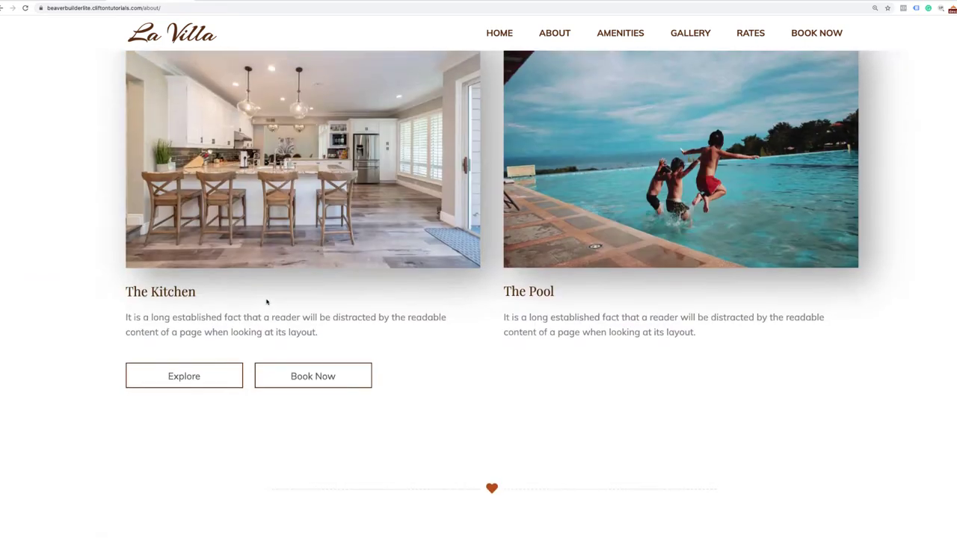
# Return to the site's home page and jump to its Amenities section.
pyautogui.click(492, 36)
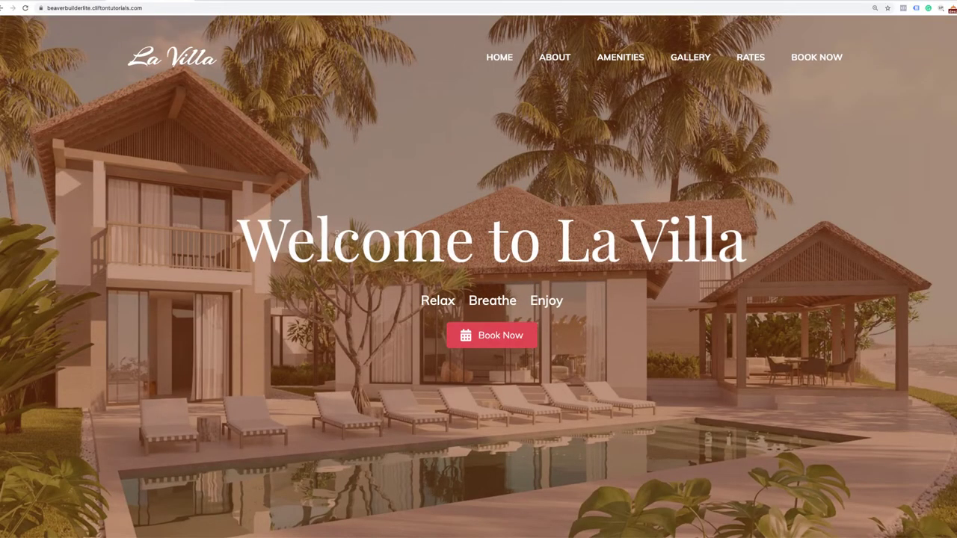
pyautogui.scroll(-1, 312, 320)
pyautogui.scroll(1, 313, 320)
pyautogui.scroll(-1, 313, 320)
pyautogui.scroll(1, 313, 320)
pyautogui.click(629, 65)
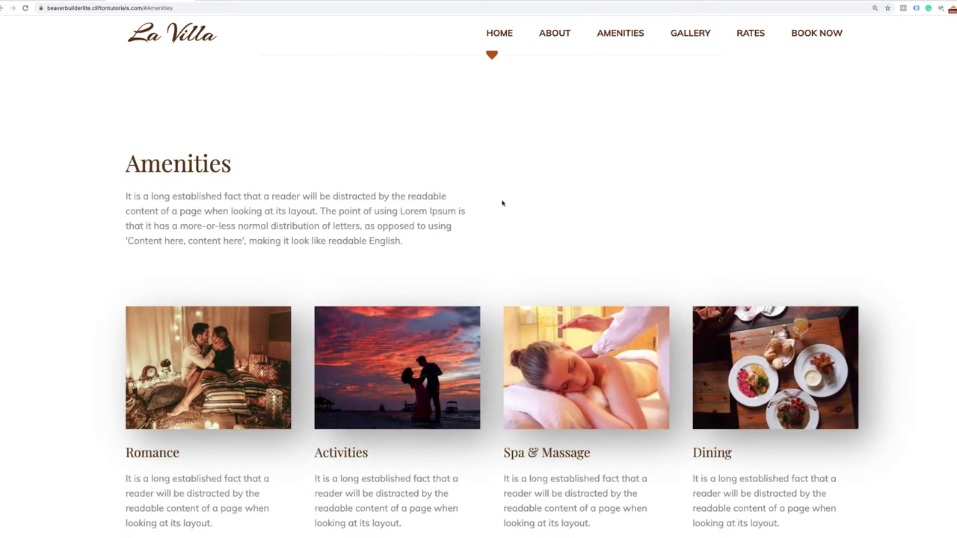
# Jump to the home page's Gallery and Rates sections, and go back up the page.
pyautogui.click(703, 37)
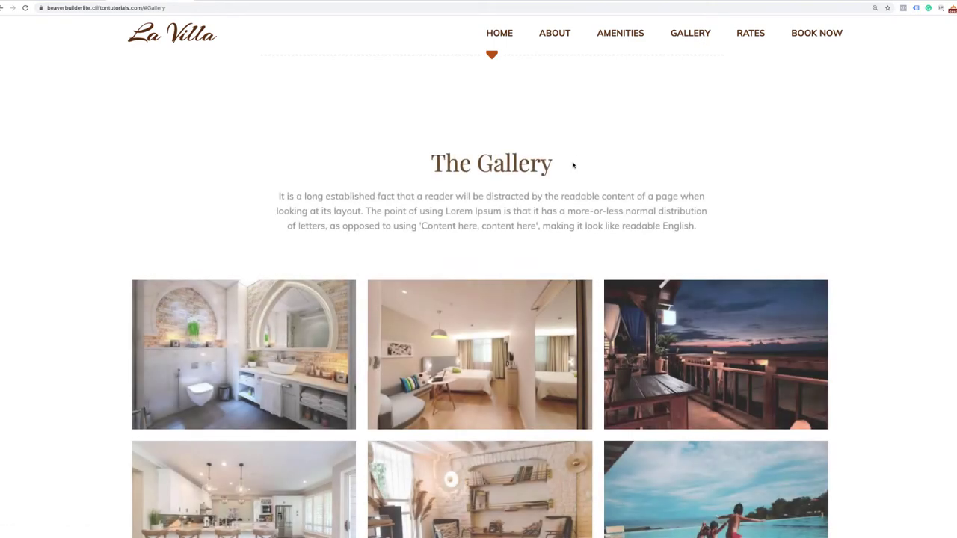
pyautogui.click(751, 34)
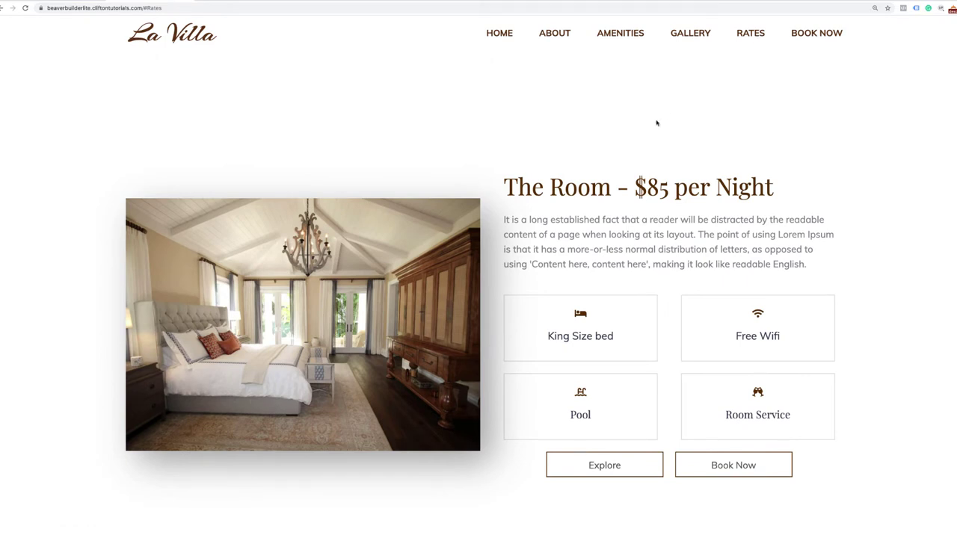
pyautogui.scroll(15, 657, 123)
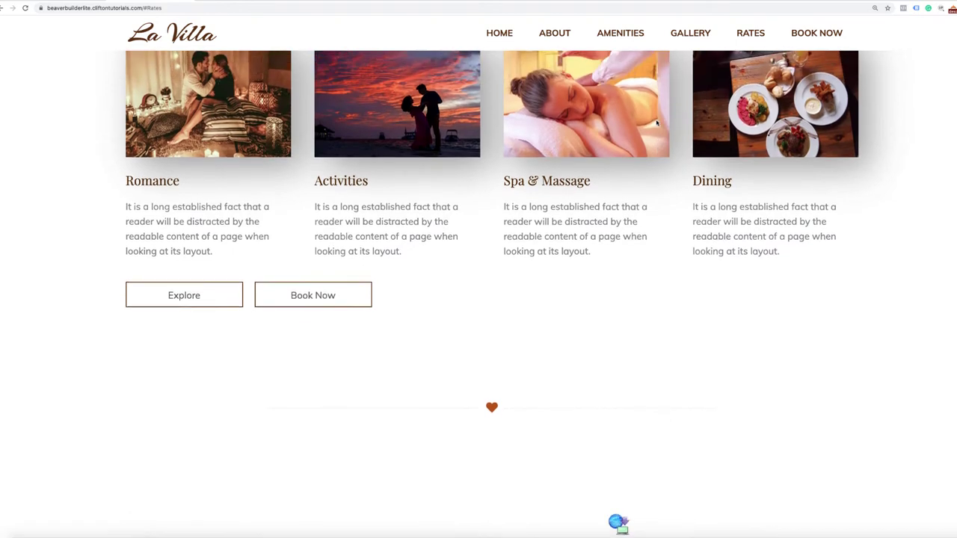
pyautogui.scroll(5, 656, 123)
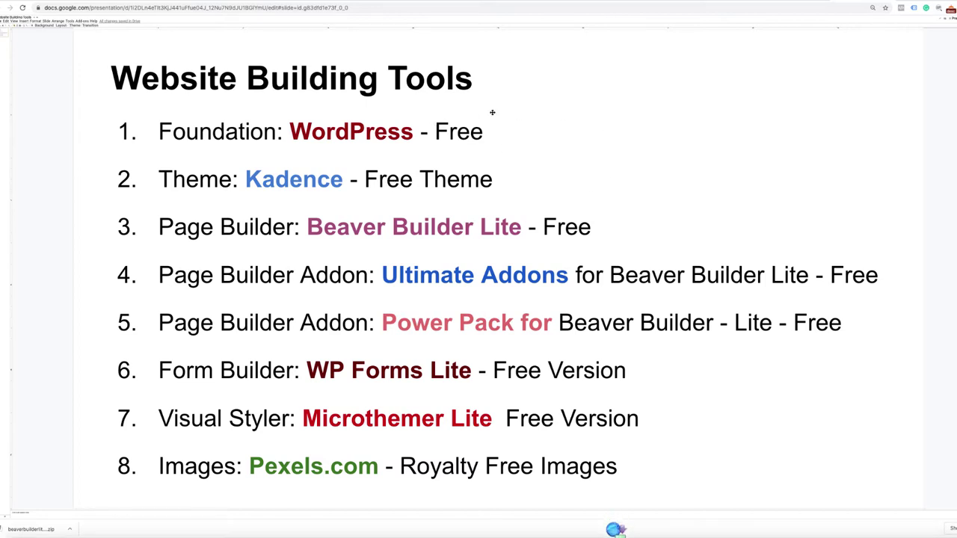
# View the Kadence theme's web page and return to the Website Building Tools slide in Google Slides.
pyautogui.hotkey('ctrl', 'Tab')
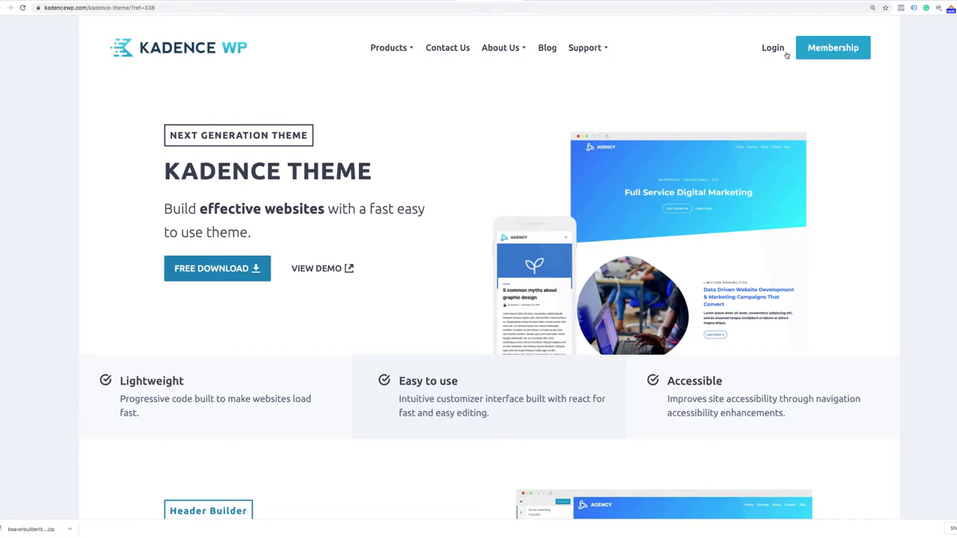
pyautogui.hotkey('ctrl', 'Tab')
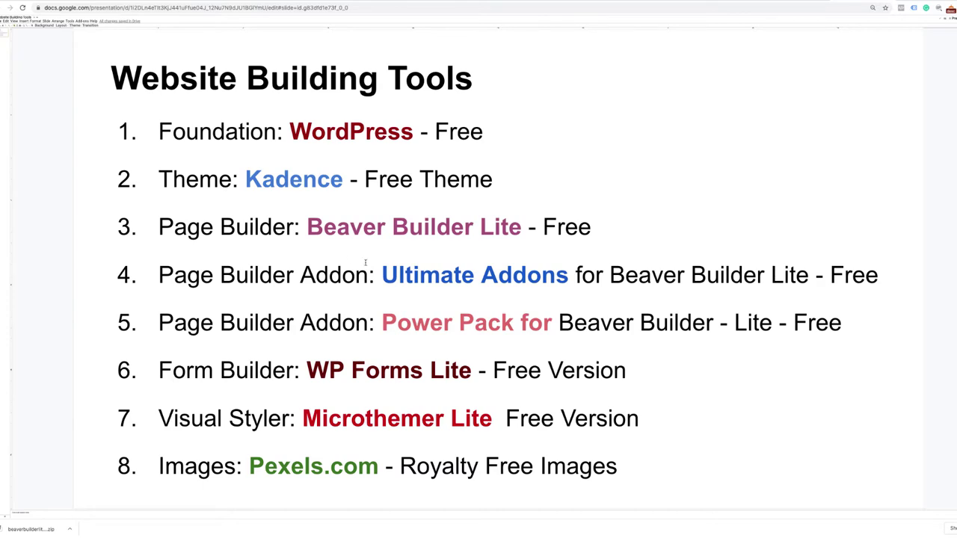
# Examine the Beaver Builder website's home page, including its trusted-by, creativity and best-choice sections.
pyautogui.hotkey('ctrl', 'Tab')
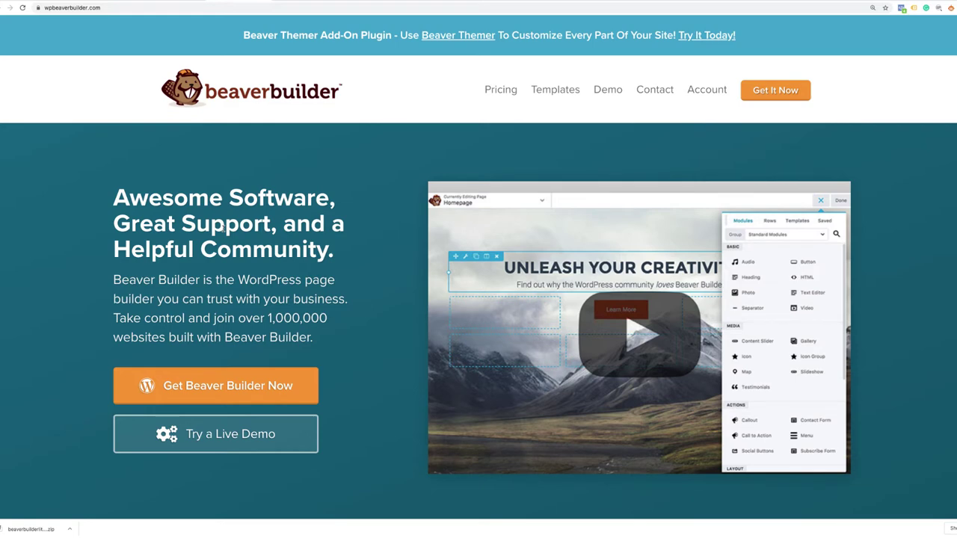
pyautogui.scroll(-5, 223, 228)
pyautogui.scroll(-2, 222, 232)
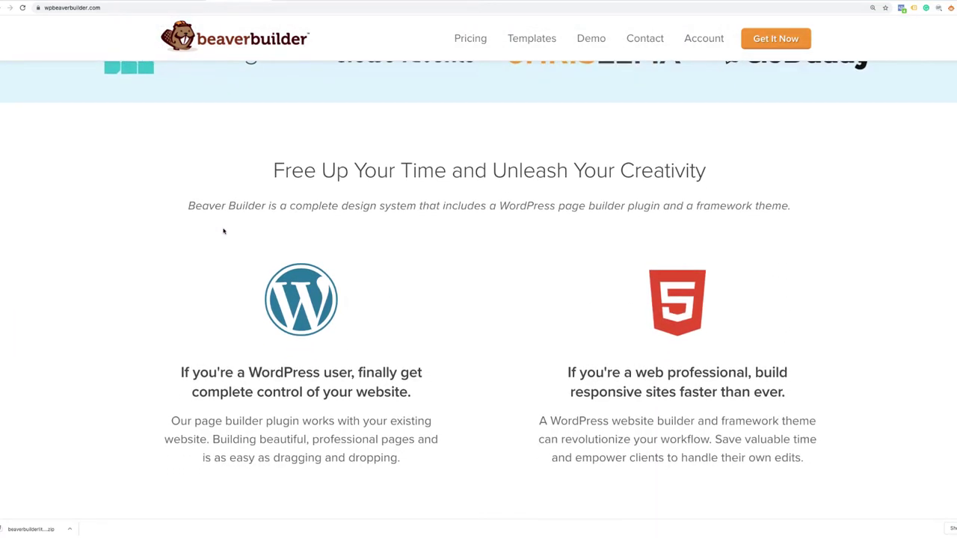
pyautogui.scroll(-11, 223, 231)
pyautogui.scroll(-8, 223, 231)
pyautogui.scroll(-5, 223, 232)
pyautogui.scroll(8, 223, 231)
pyautogui.scroll(14, 223, 231)
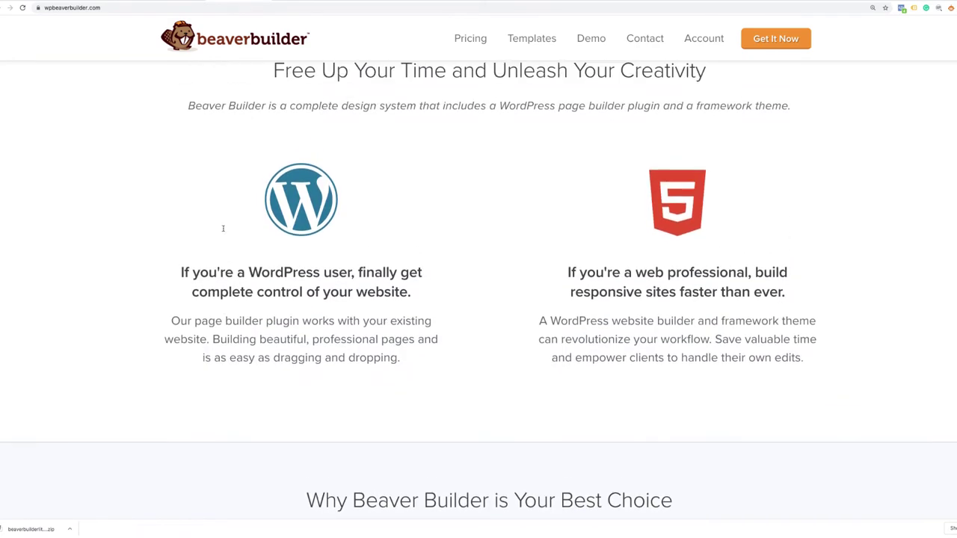
pyautogui.scroll(3, 223, 228)
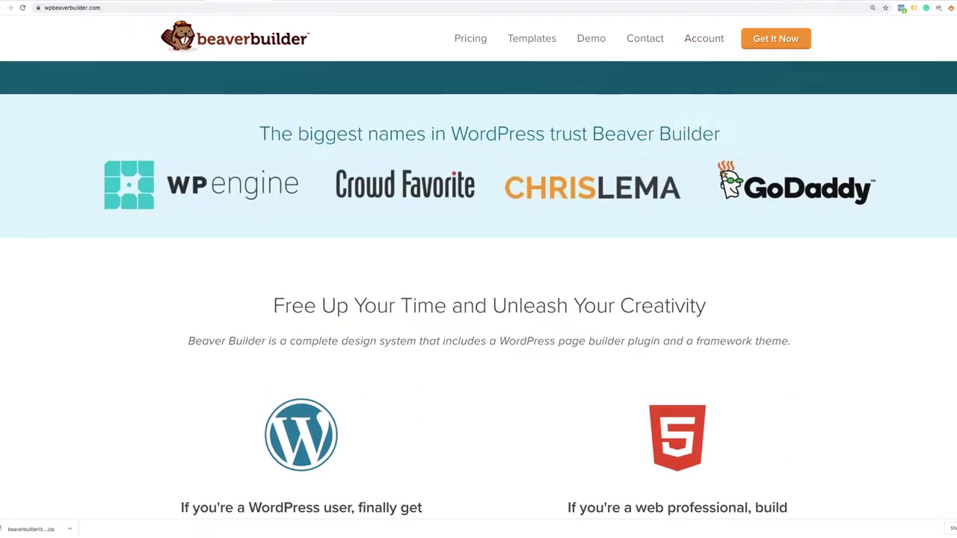
# Look over the new Tutorial WordPress site's front page and open its admin dashboard.
pyautogui.hotkey('ctrl', 'Tab')
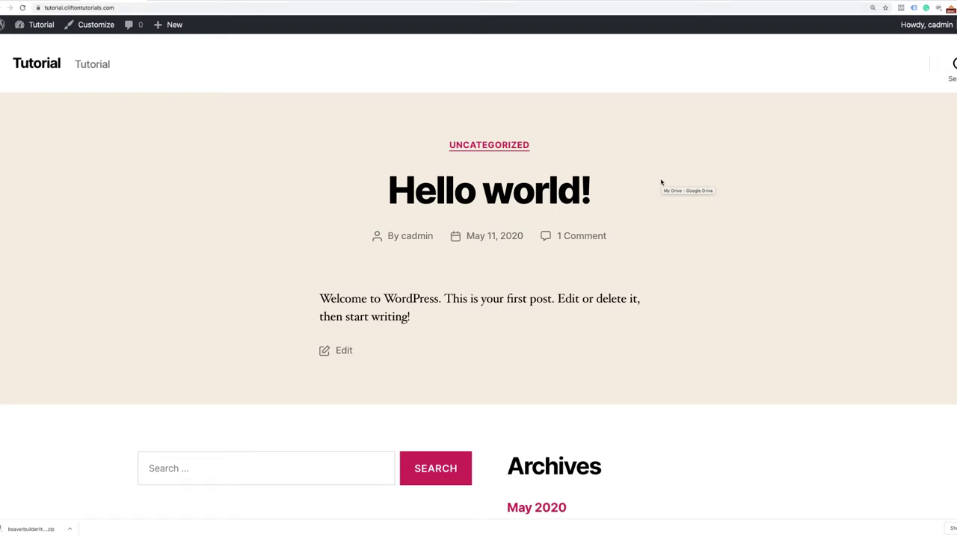
pyautogui.scroll(-10, 661, 182)
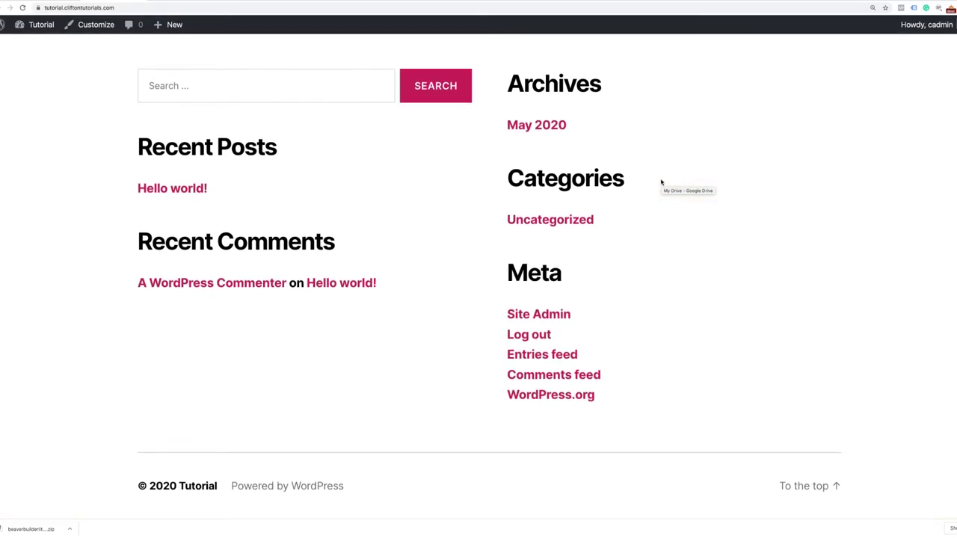
pyautogui.scroll(10, 661, 182)
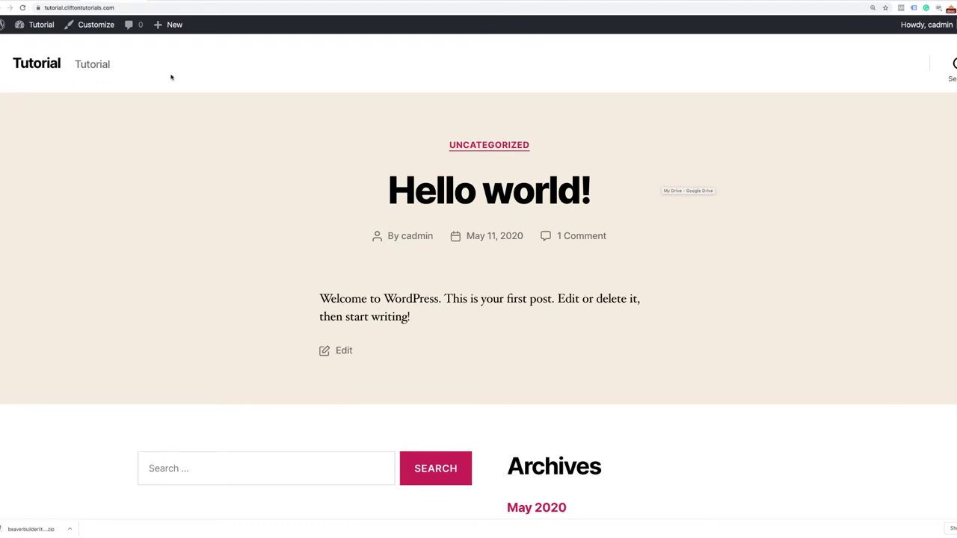
pyautogui.click(34, 44)
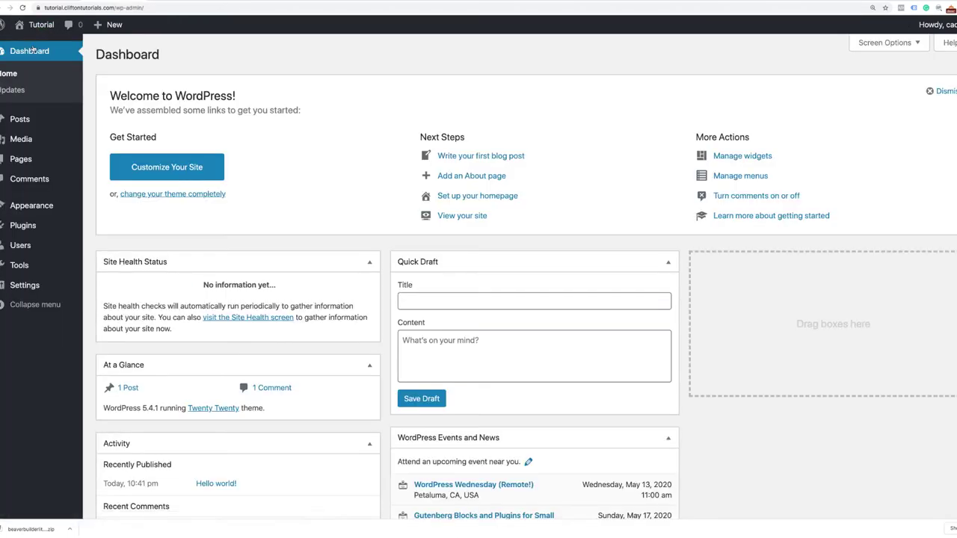
# In the site's general settings, set the timezone to Los Angeles and save the changes.
pyautogui.moveTo(23, 288)
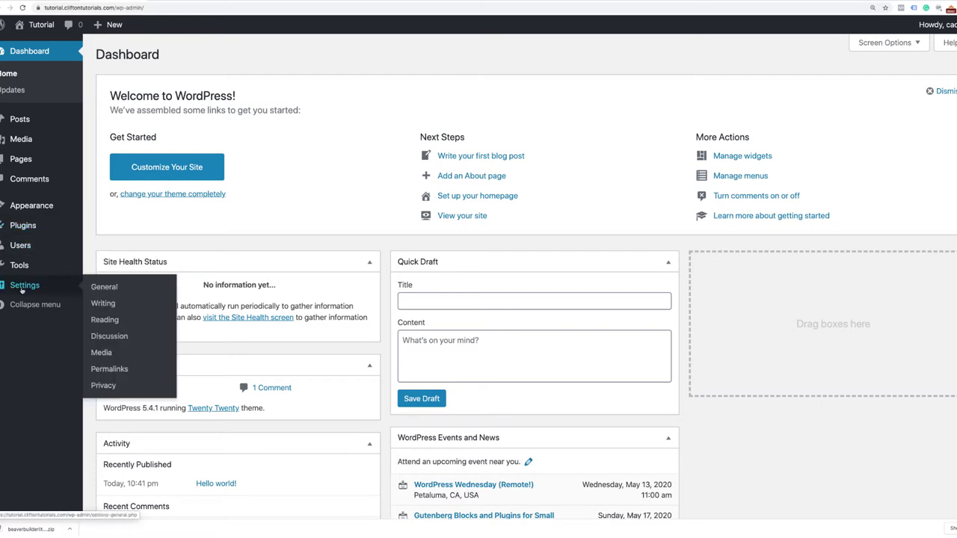
pyautogui.click(105, 288)
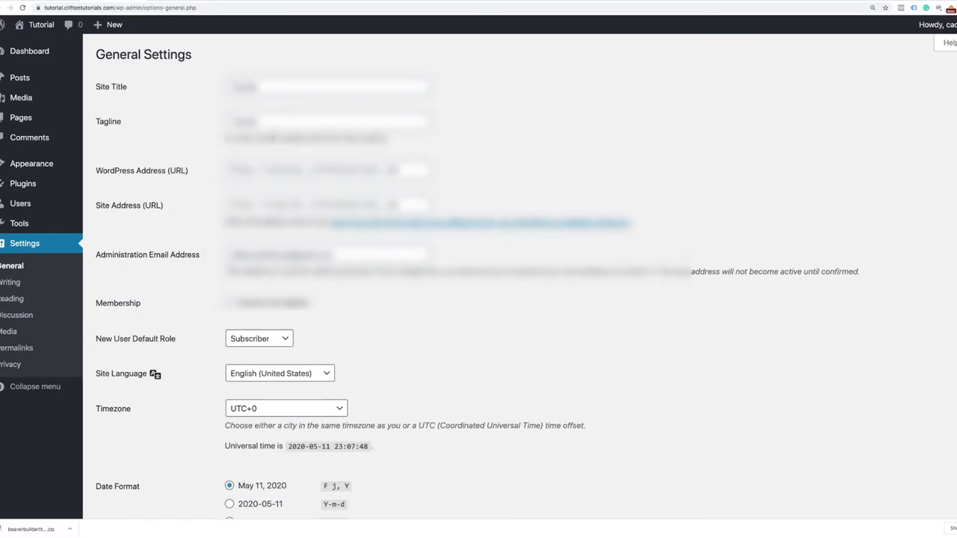
pyautogui.scroll(-3, 523, 277)
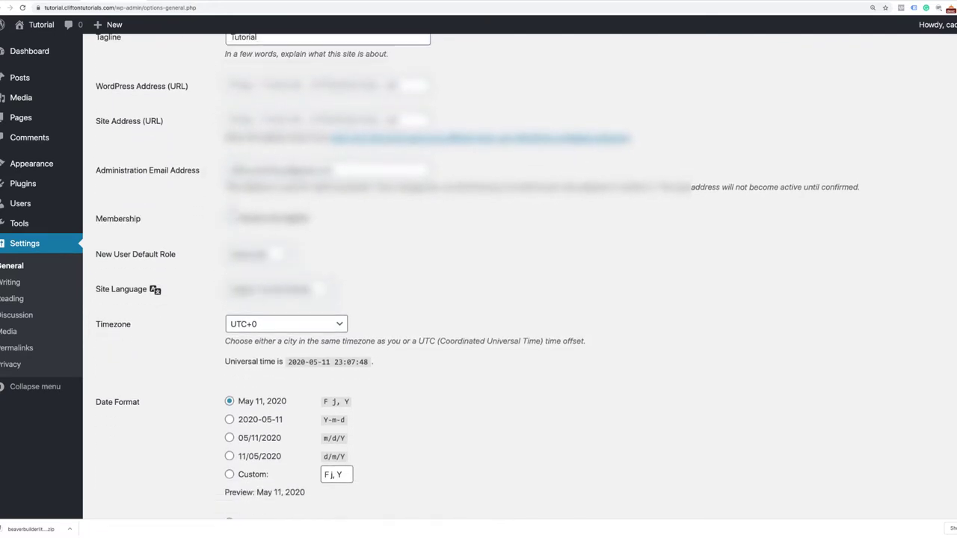
pyautogui.scroll(-2, 524, 276)
pyautogui.click(280, 204)
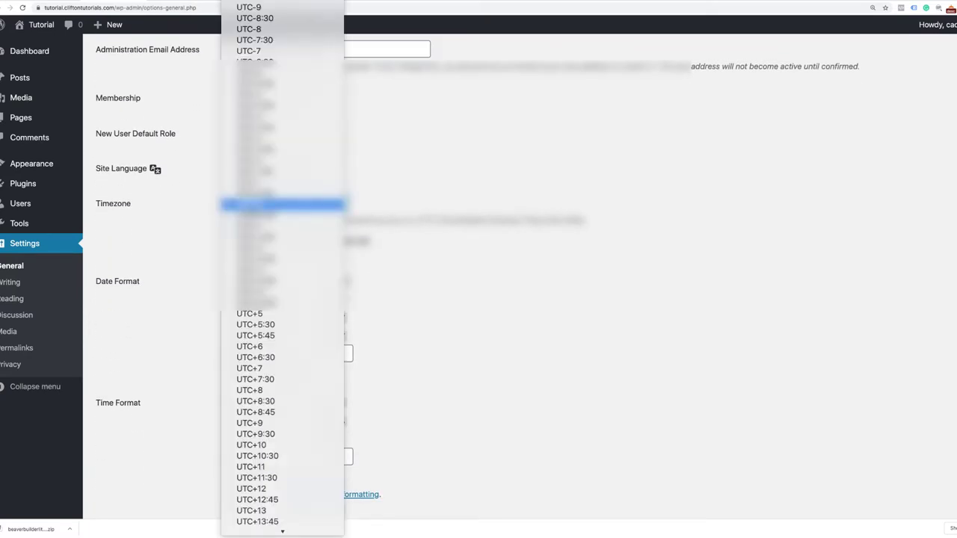
pyautogui.write('Los')
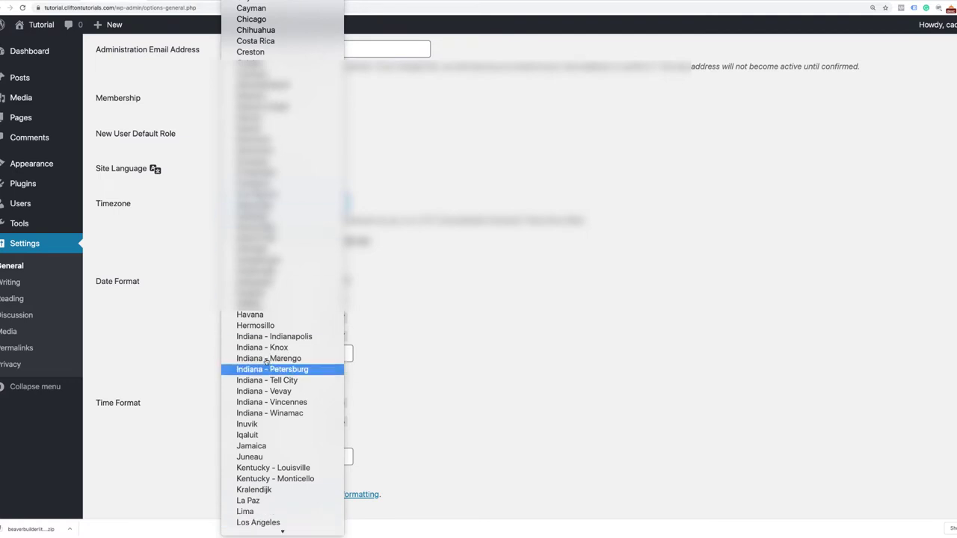
pyautogui.click(271, 522)
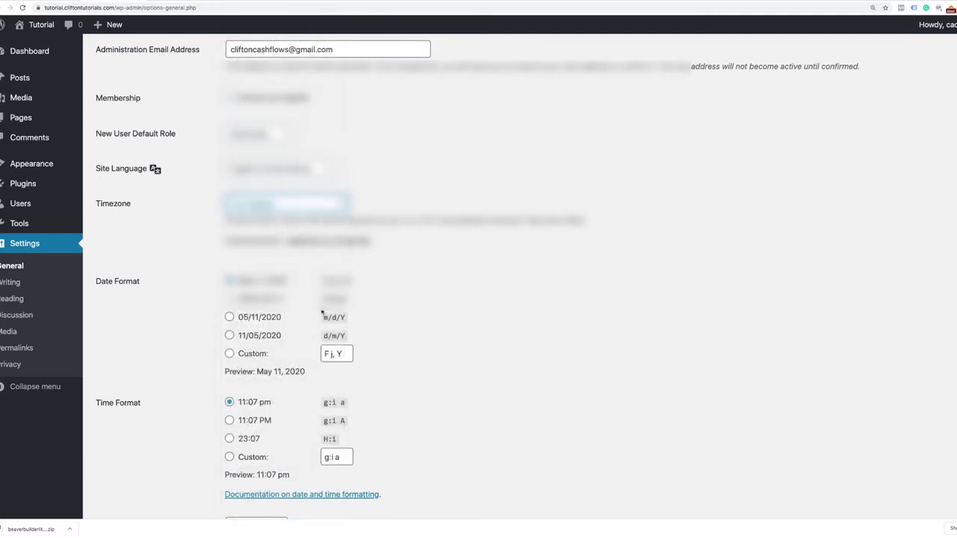
pyautogui.scroll(-3, 322, 312)
pyautogui.click(114, 458)
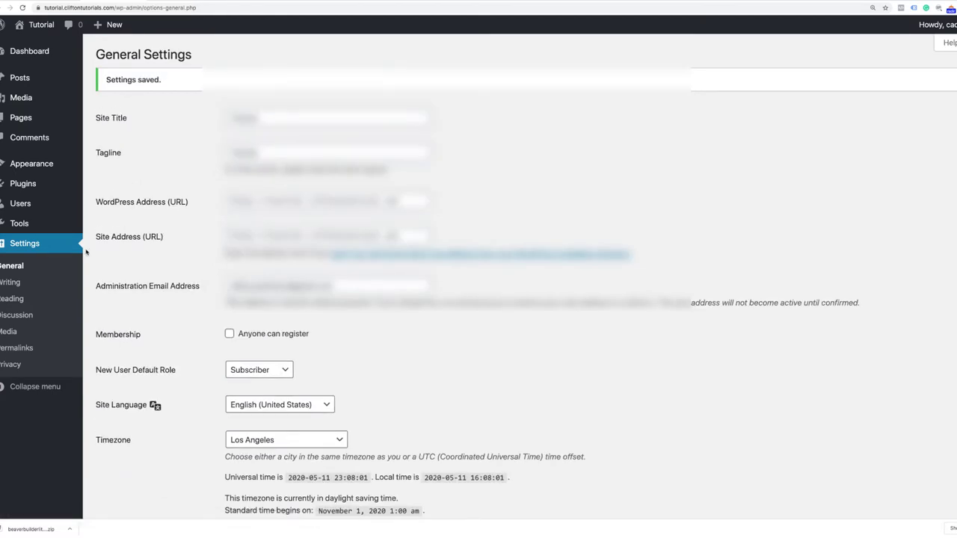
# Save the permalink settings with the Post name structure.
pyautogui.click(16, 347)
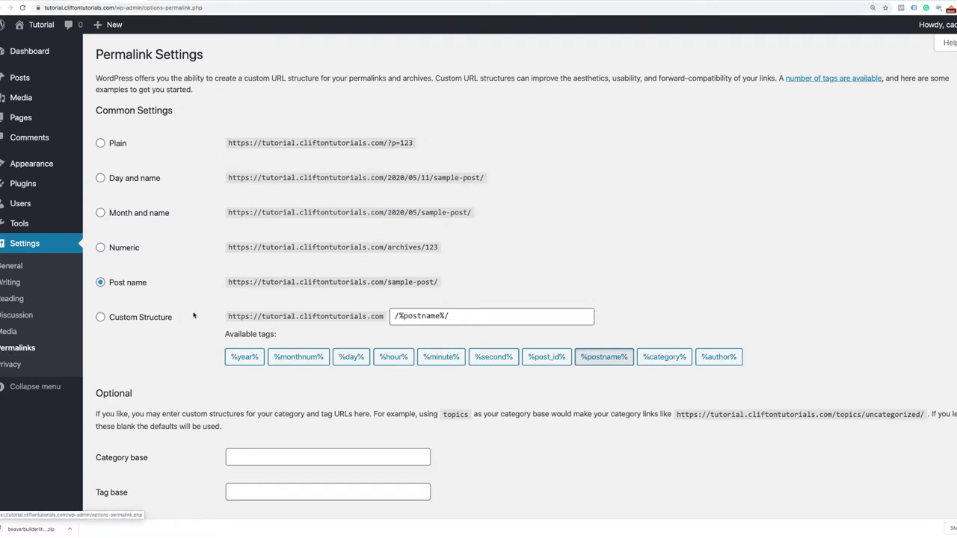
pyautogui.moveTo(440, 283); pyautogui.dragTo(383, 283)
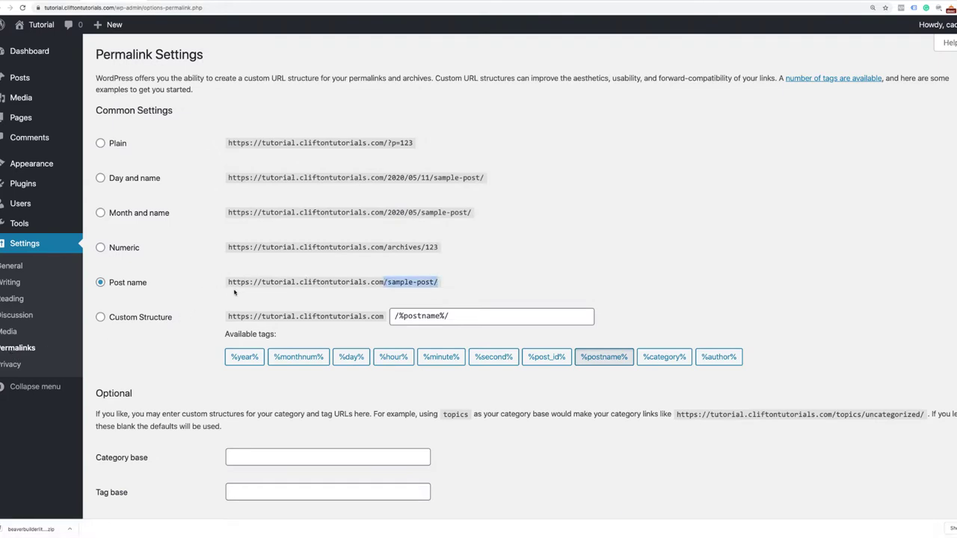
pyautogui.scroll(-2, 232, 295)
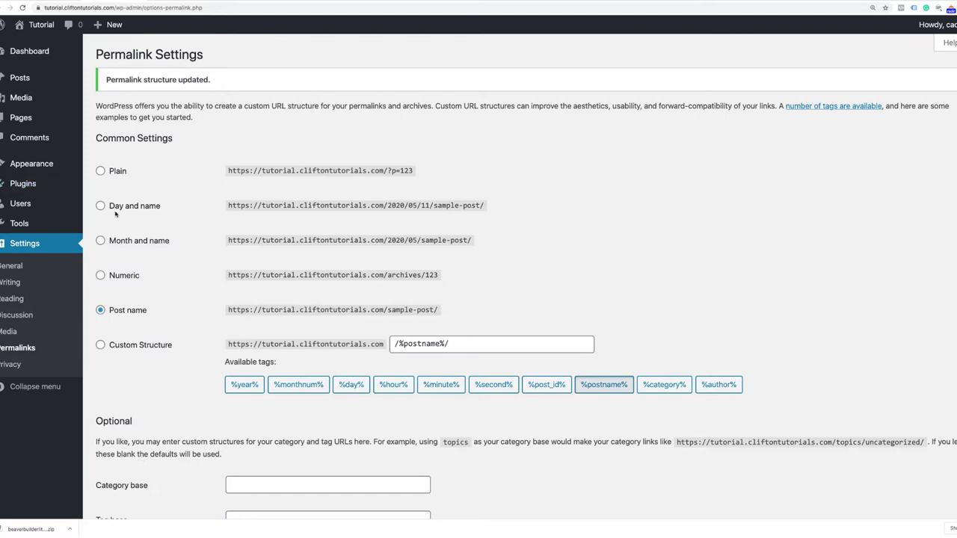
# Search for "kadence" on the Add Themes page and check the Kadence theme's download page.
pyautogui.click(57, 165)
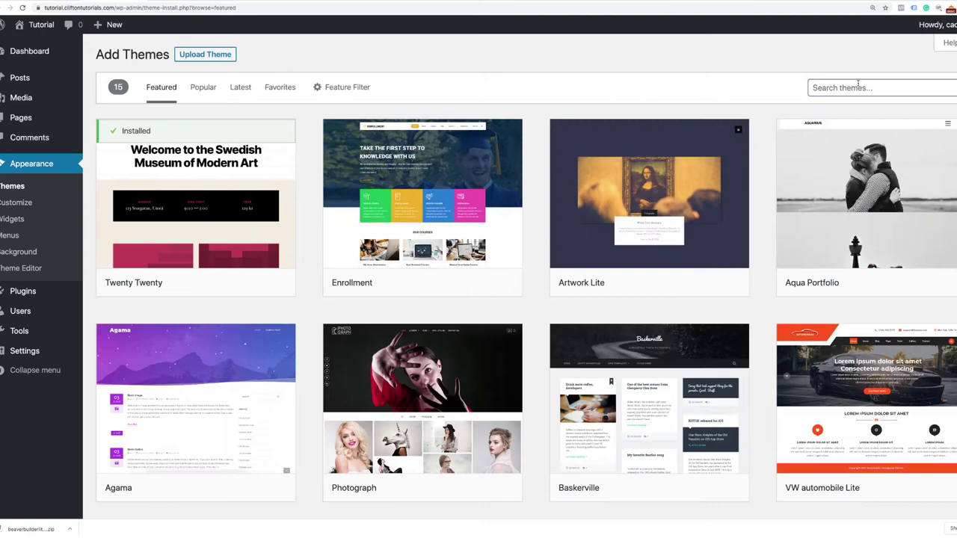
pyautogui.click(856, 87)
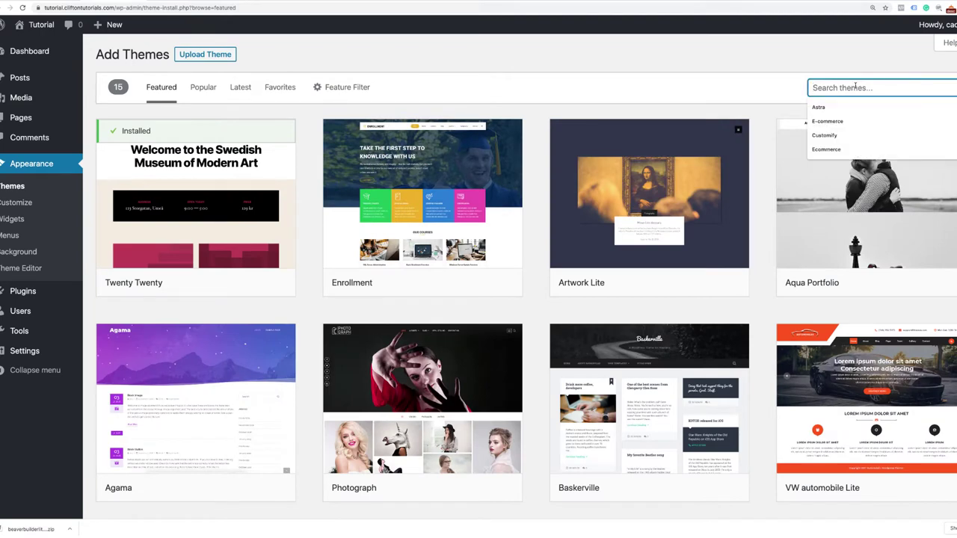
pyautogui.write('kadence')
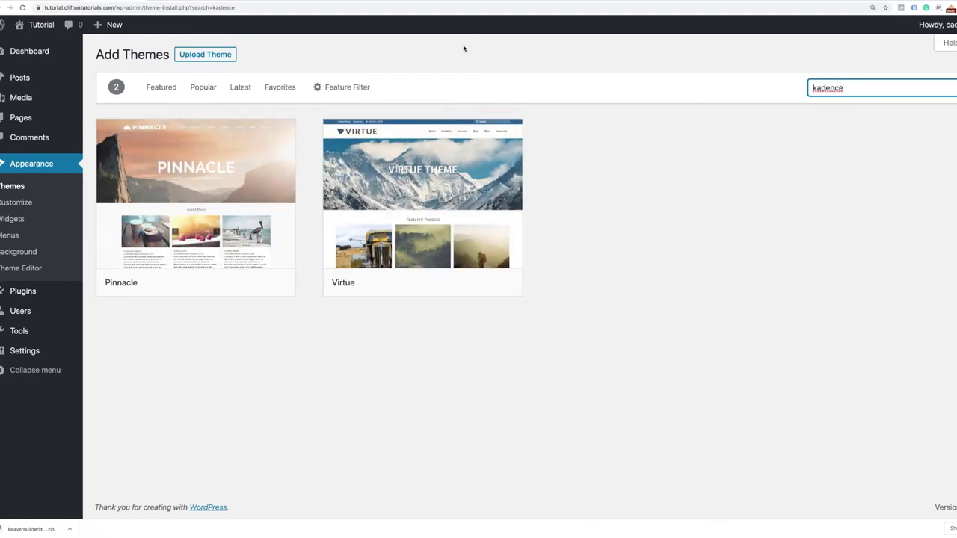
pyautogui.click(484, 2)
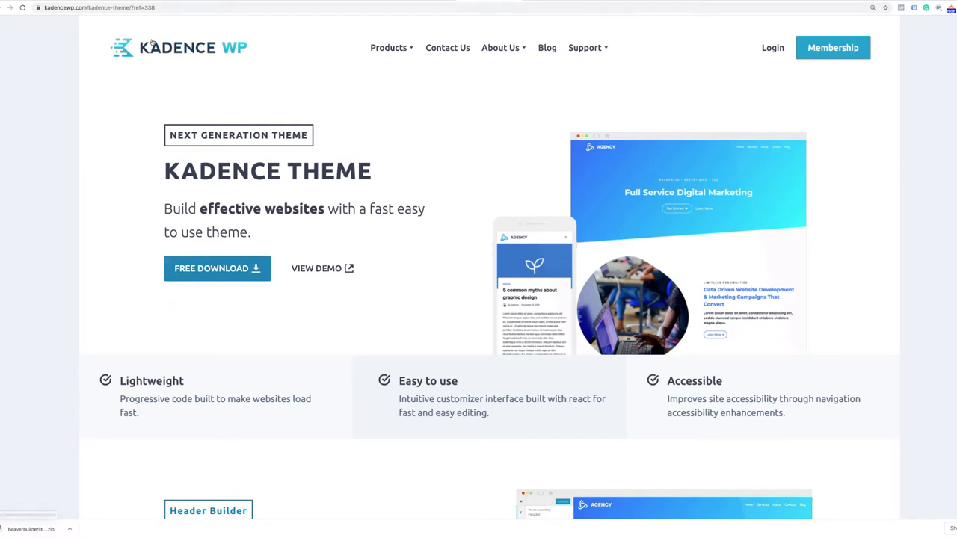
pyautogui.hotkey('ctrl', 'shift', 'Tab')
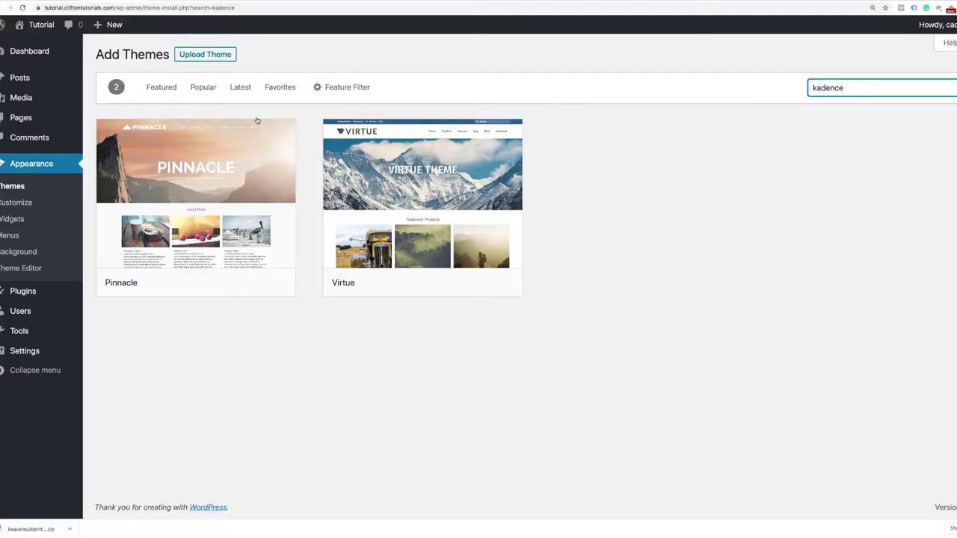
# Upload kadence (1).zip as a new theme, install it and activate it.
pyautogui.click(207, 55)
pyautogui.click(469, 163)
pyautogui.click(619, 22)
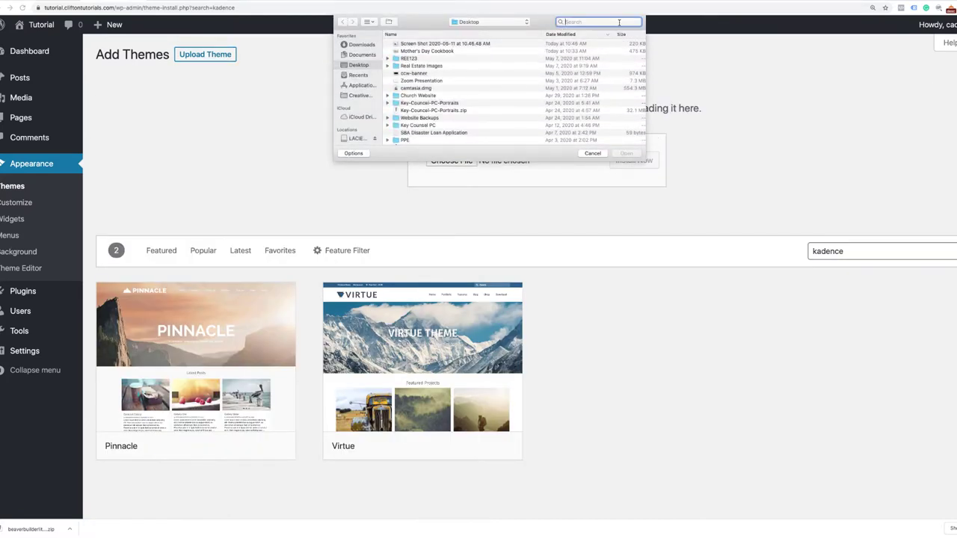
pyautogui.write('kadence')
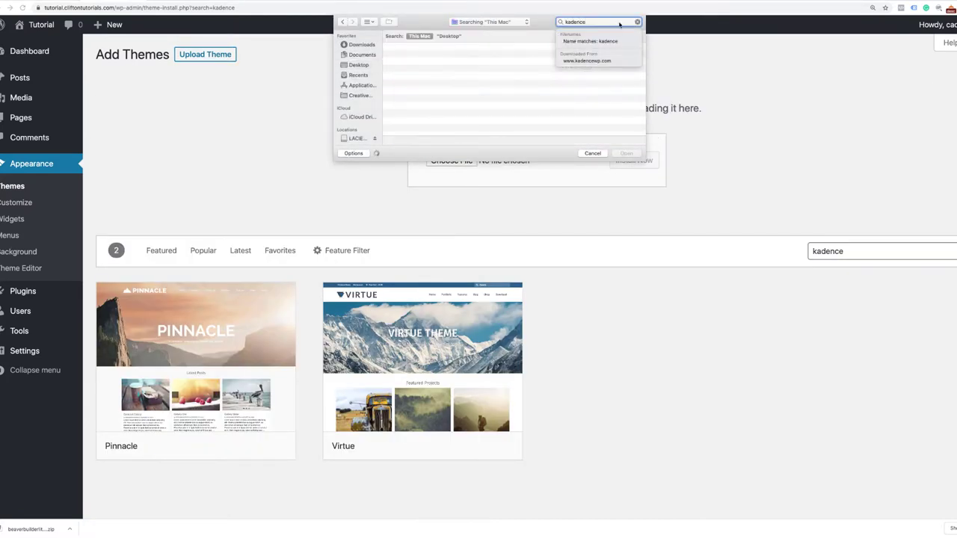
pyautogui.click(434, 57)
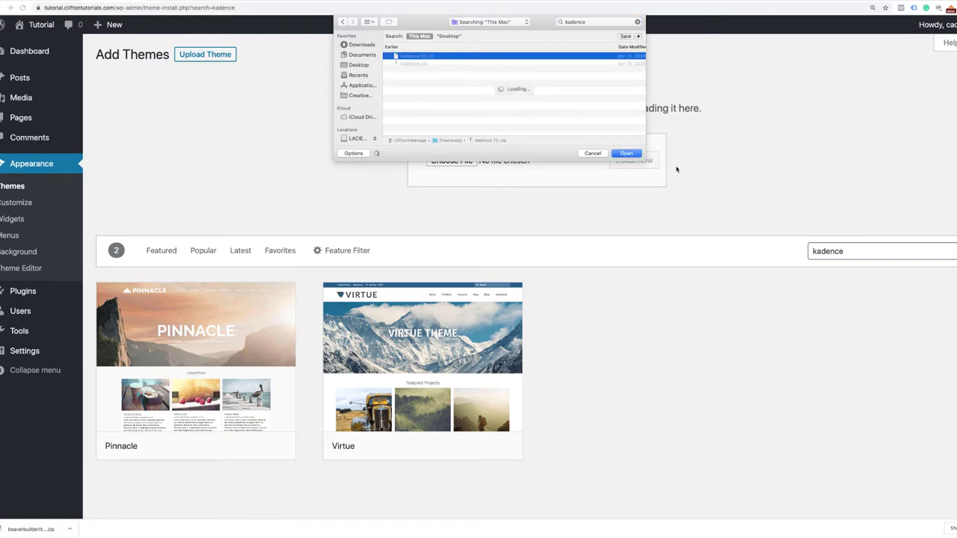
pyautogui.click(628, 154)
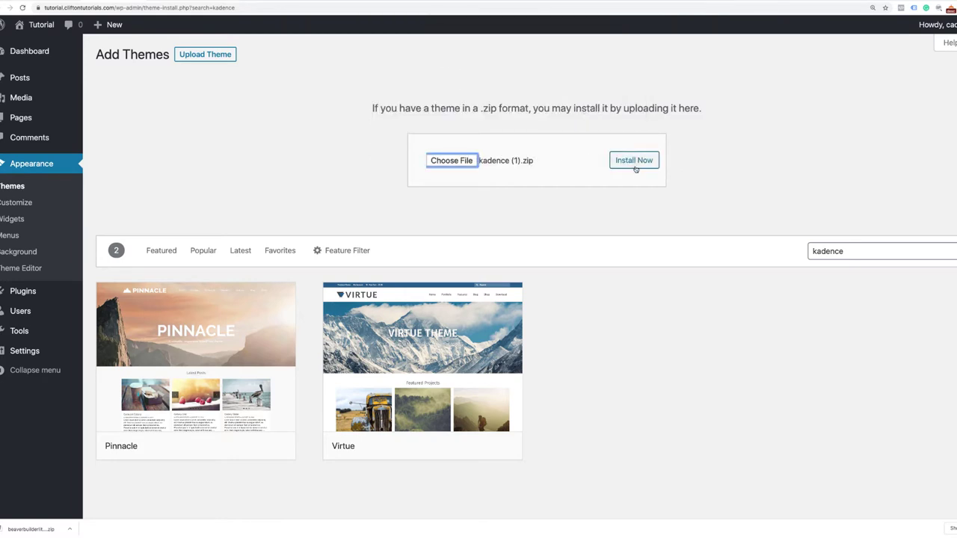
pyautogui.click(635, 166)
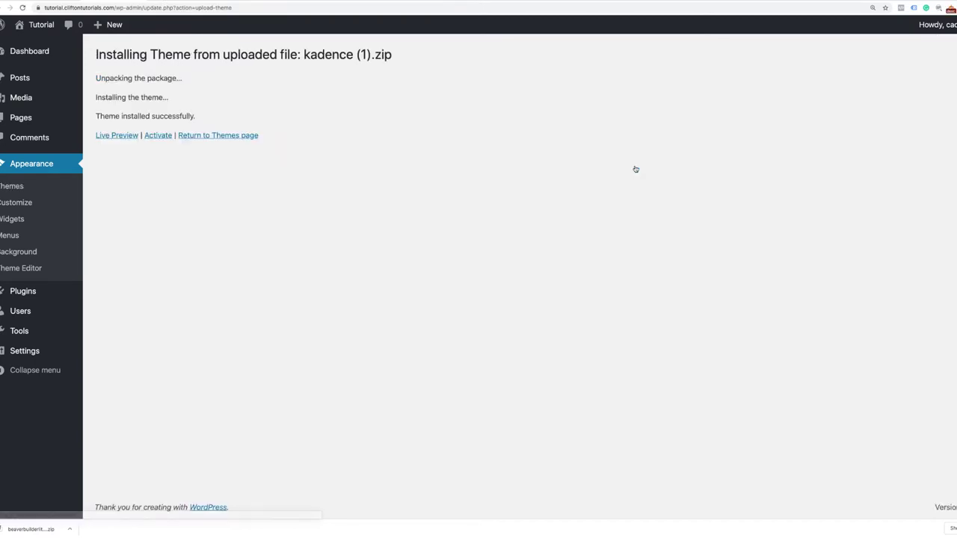
pyautogui.click(159, 138)
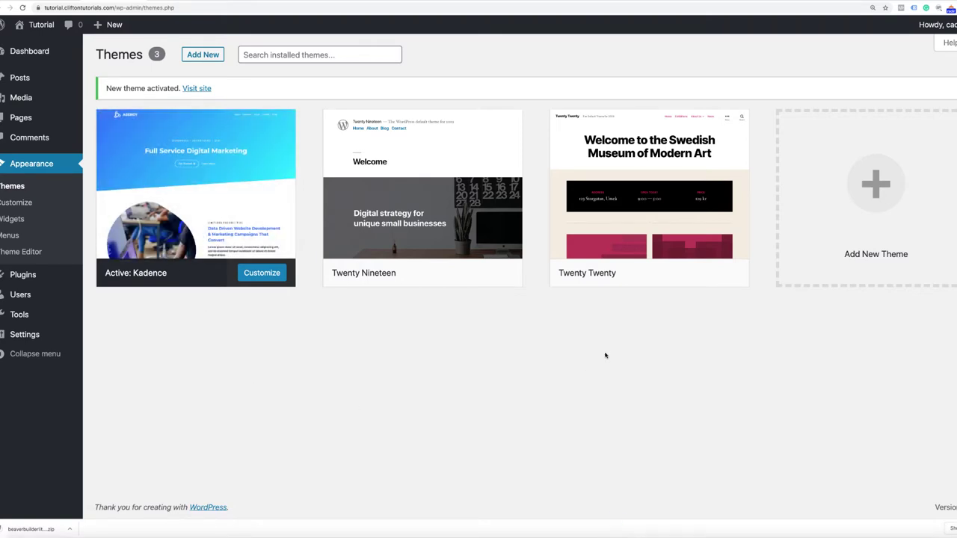
# Check the Website Building Tools slide, then find the WordPress Page Builder – Beaver Builder plugin by searching for "beaver builder" and install it.
pyautogui.hotkey('ctrl', 'Tab')
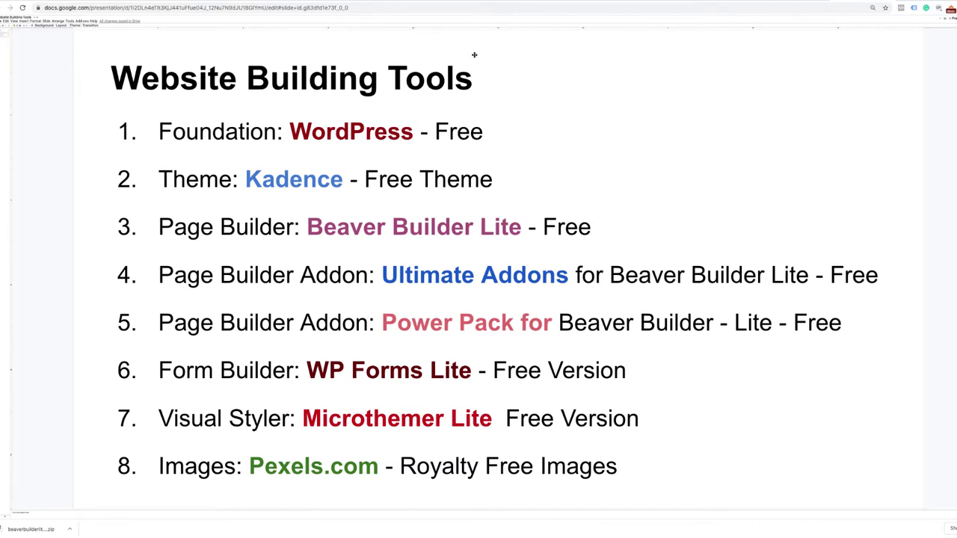
pyautogui.click(116, 3)
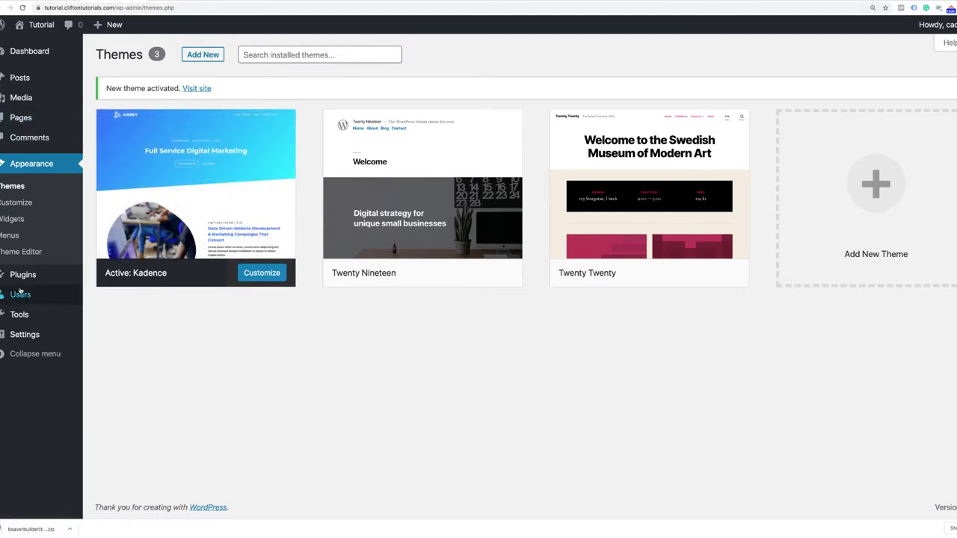
pyautogui.moveTo(29, 276)
pyautogui.click(119, 294)
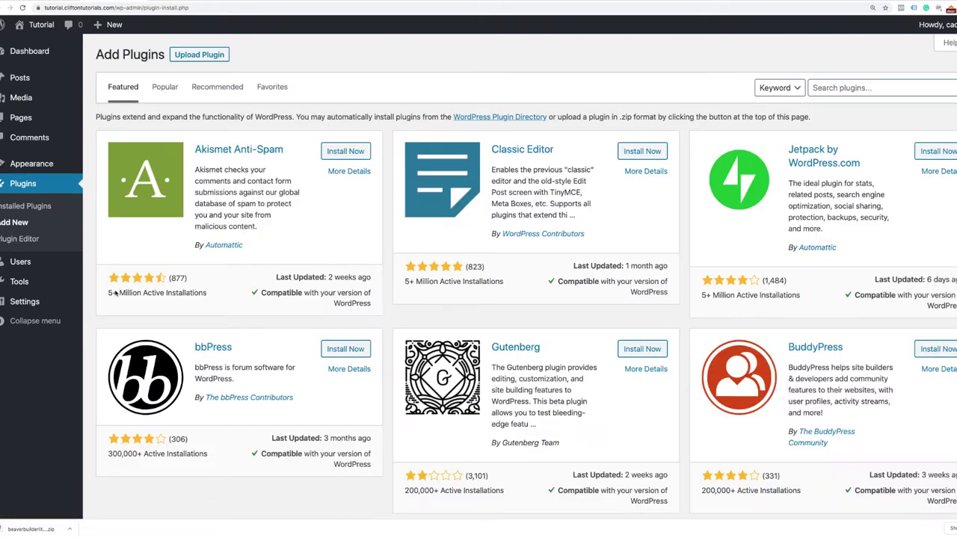
pyautogui.click(862, 89)
pyautogui.write('beaver builder')
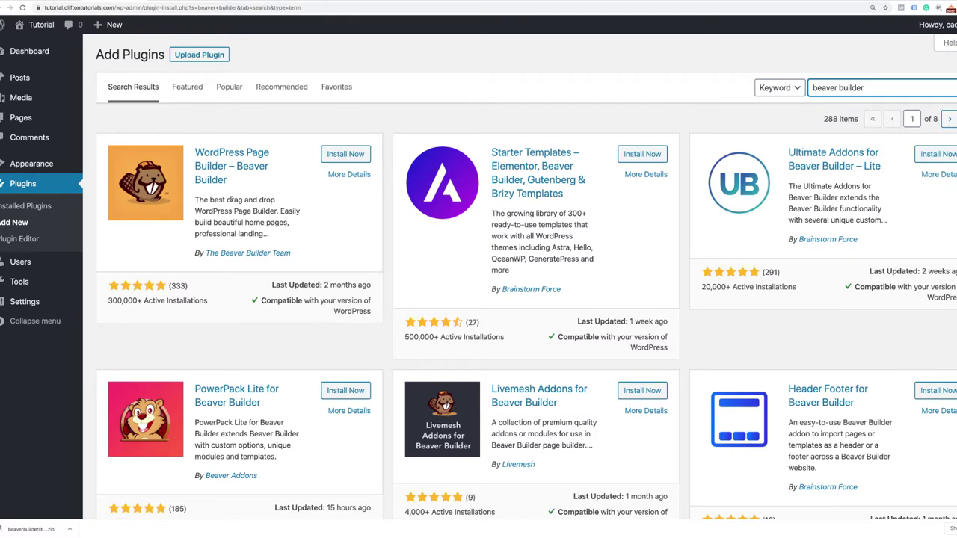
pyautogui.click(346, 157)
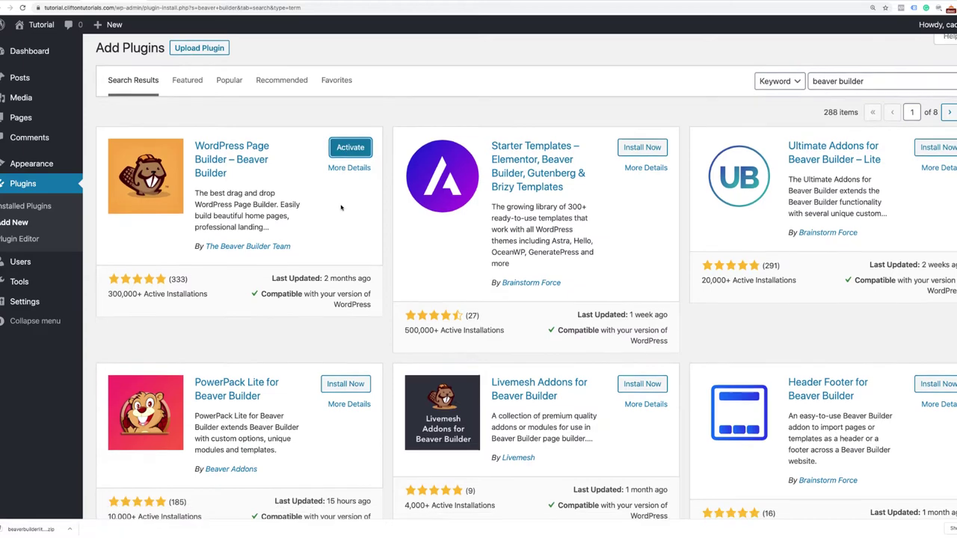
pyautogui.scroll(-1, 341, 207)
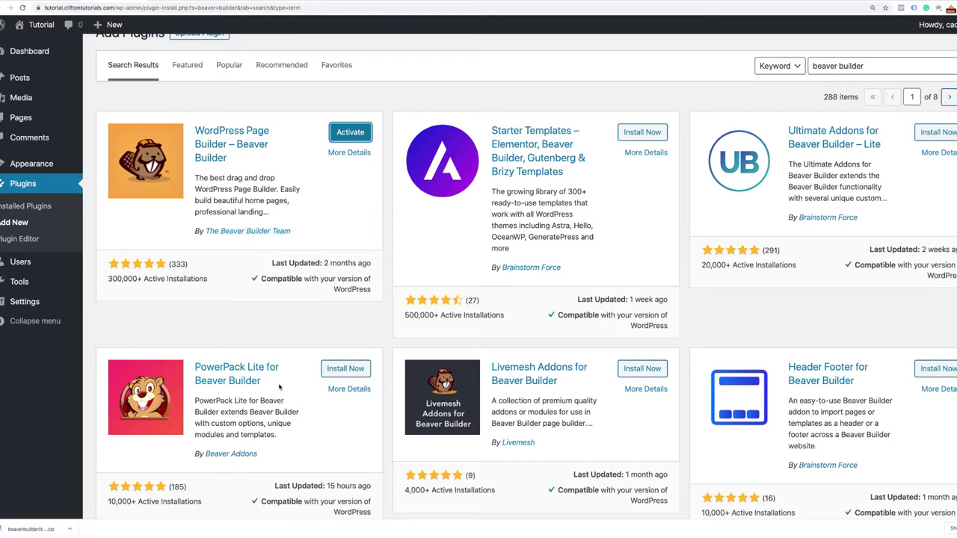
# Install the Ultimate Addons for Beaver Builder – Lite and PowerPack Lite for Beaver Builder plugins.
pyautogui.click(951, 133)
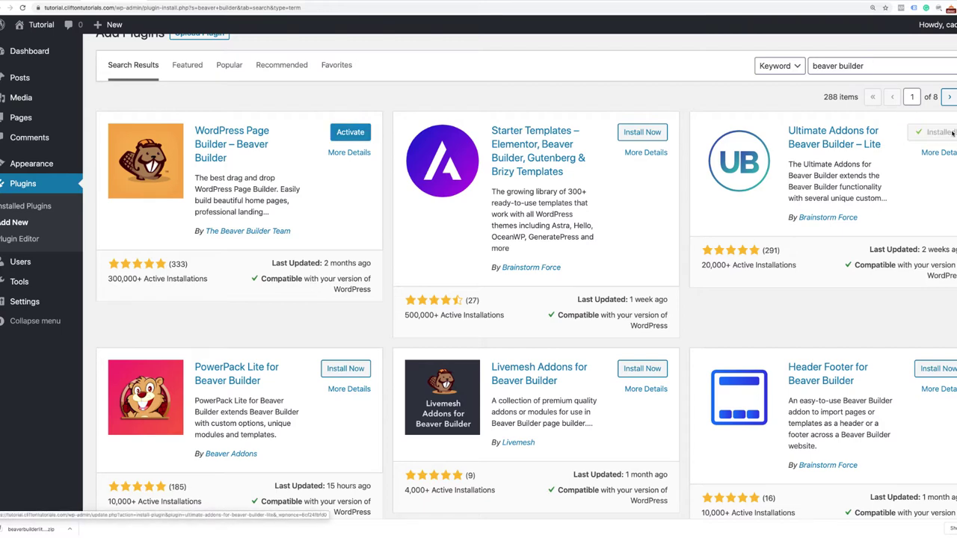
pyautogui.click(339, 369)
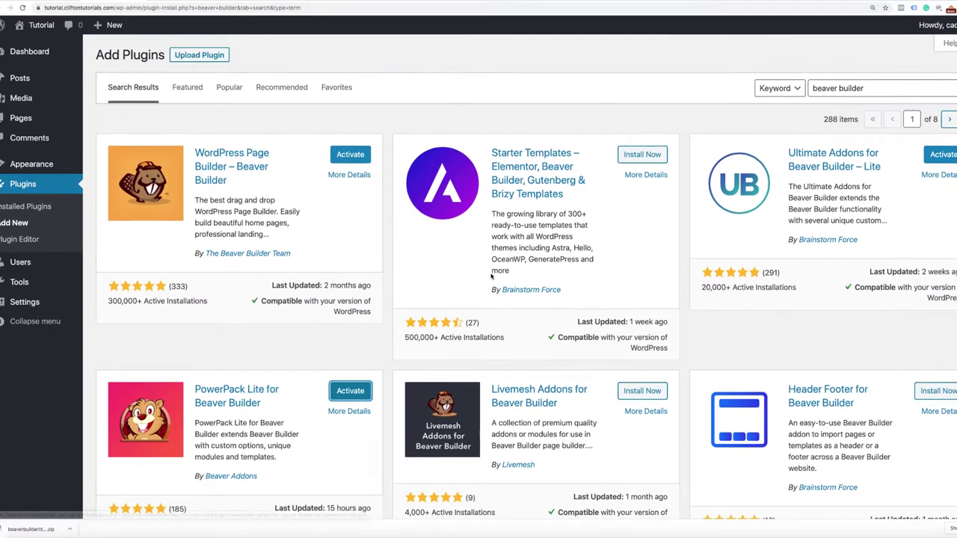
# Search the plugin directory for "wpforms" and install Contact Form by WPForms.
pyautogui.scroll(1, 828, 130)
pyautogui.moveTo(871, 88); pyautogui.dragTo(813, 88)
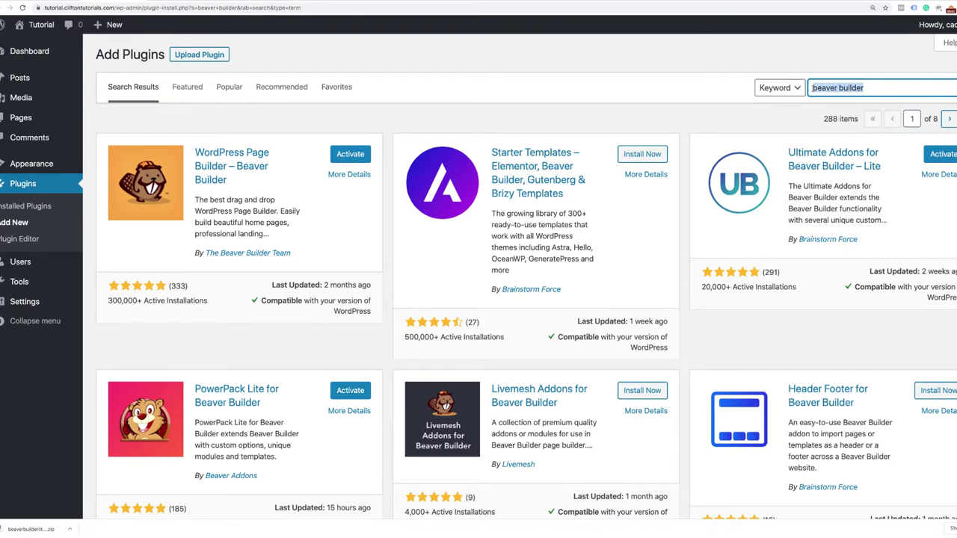
pyautogui.write('wp')
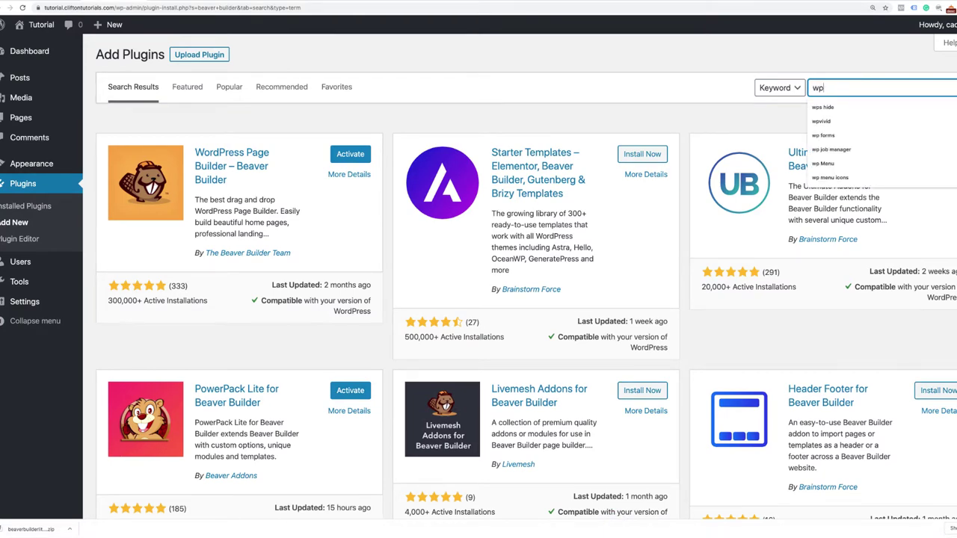
pyautogui.write('fforms')
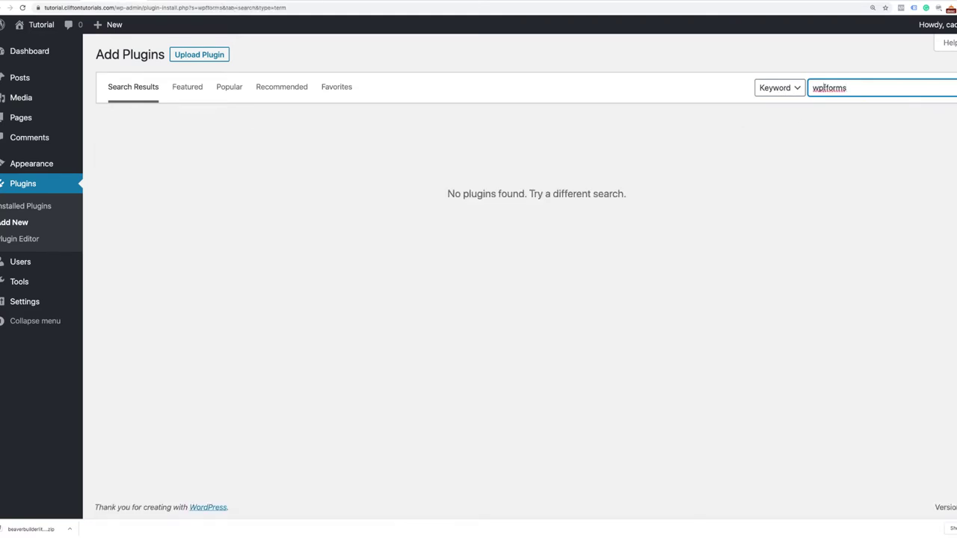
pyautogui.press('BackSpace')
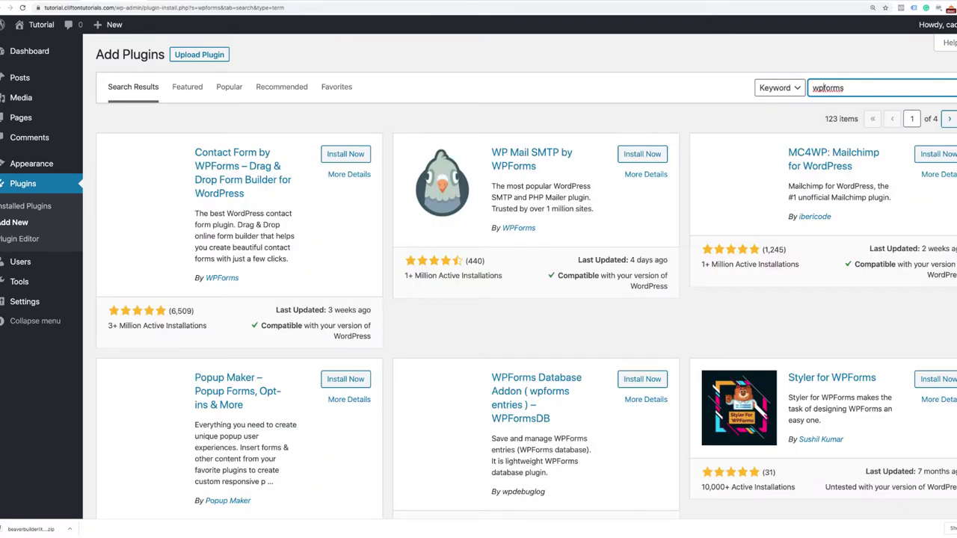
pyautogui.click(333, 155)
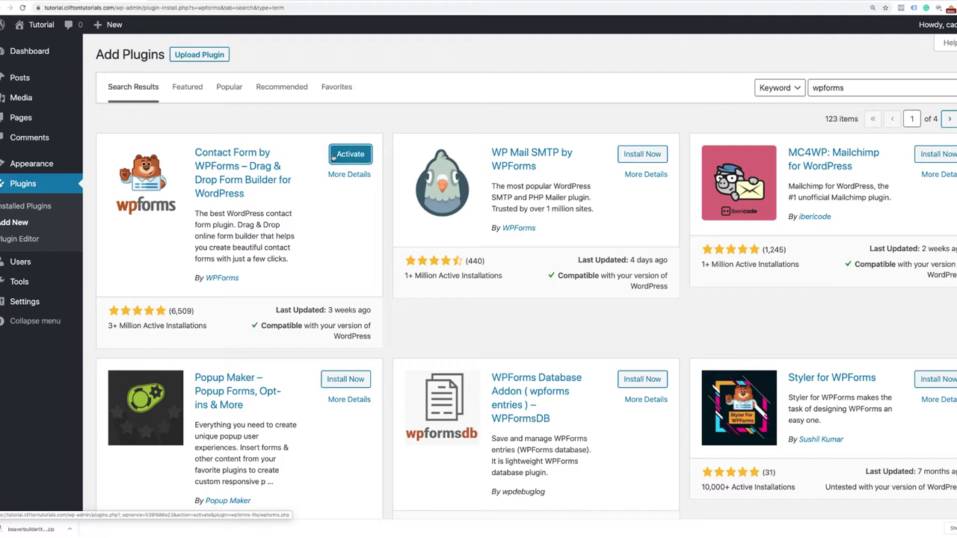
# Search for "microthemer" and install Microthemer Lite, checking the Website Building Tools slide once it is installed.
pyautogui.doubleClick(855, 87)
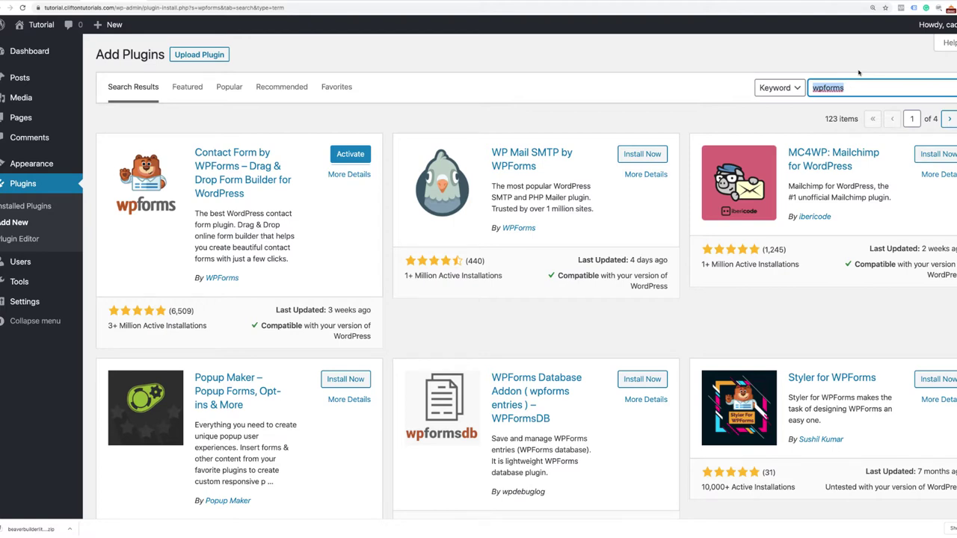
pyautogui.write('microthemer')
pyautogui.press('Return')
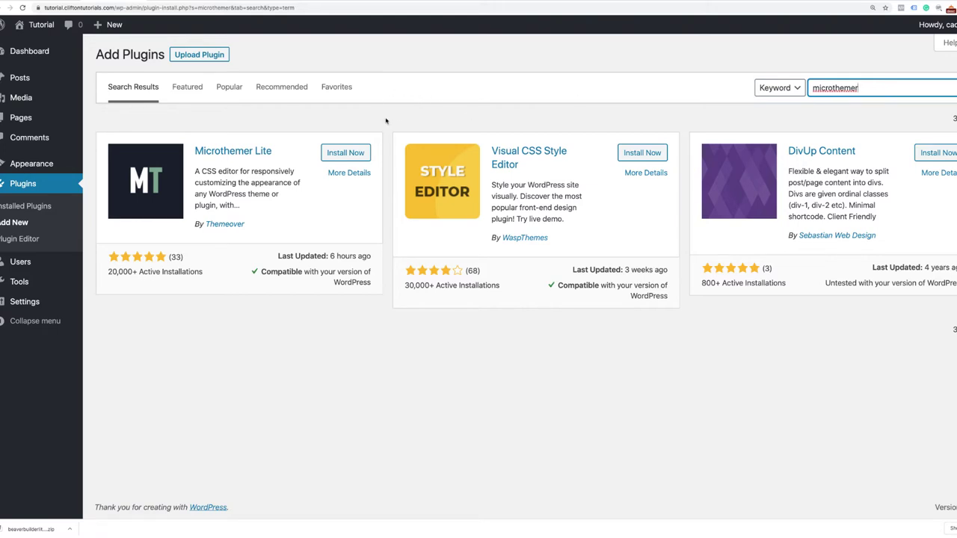
pyautogui.click(346, 154)
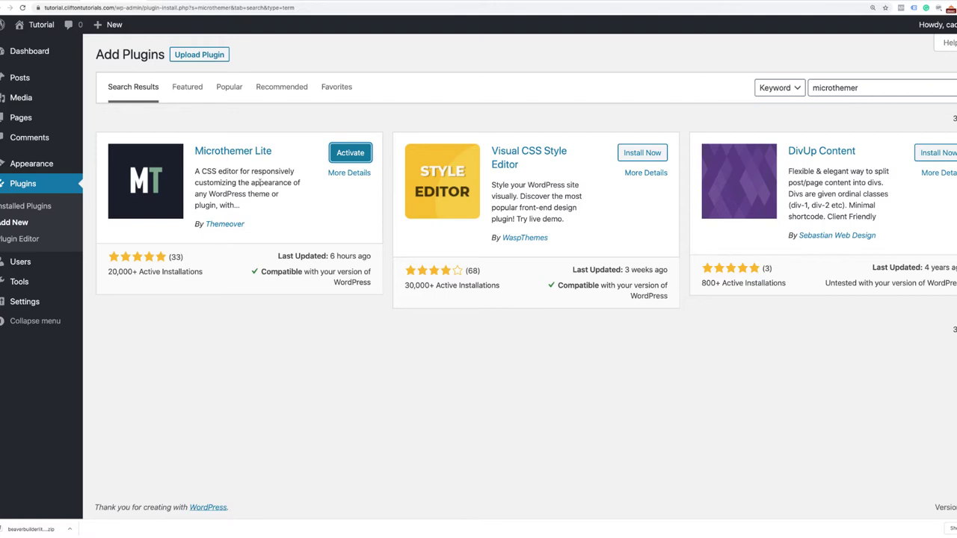
pyautogui.hotkey('ctrl', 'Tab')
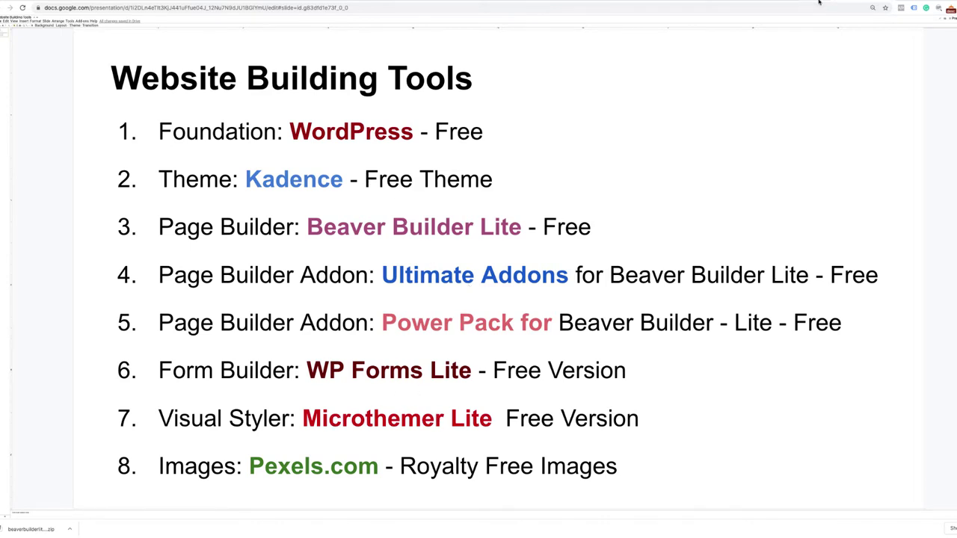
pyautogui.hotkey('ctrl', 'shift', 'Tab')
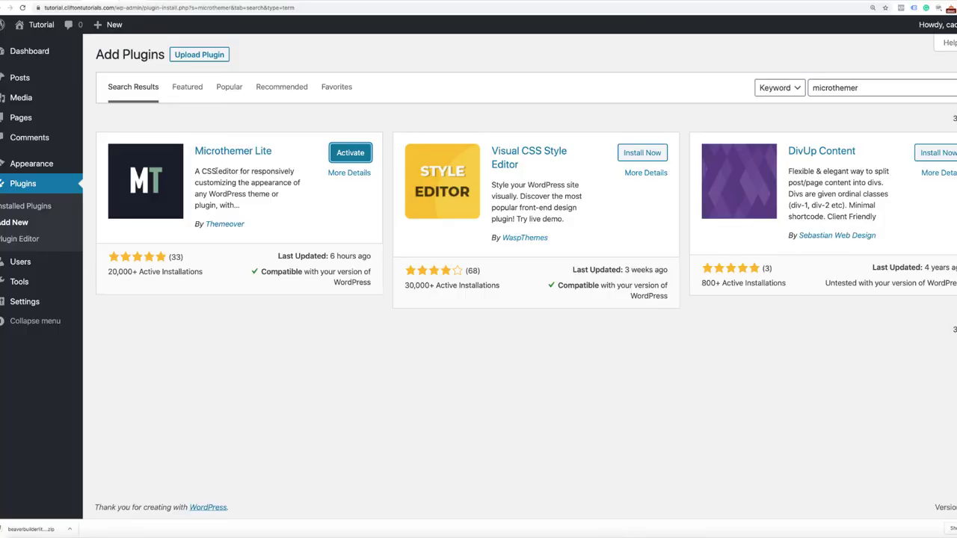
# Activate all installed plugins at once with a bulk action and look over the plugin list.
pyautogui.click(35, 208)
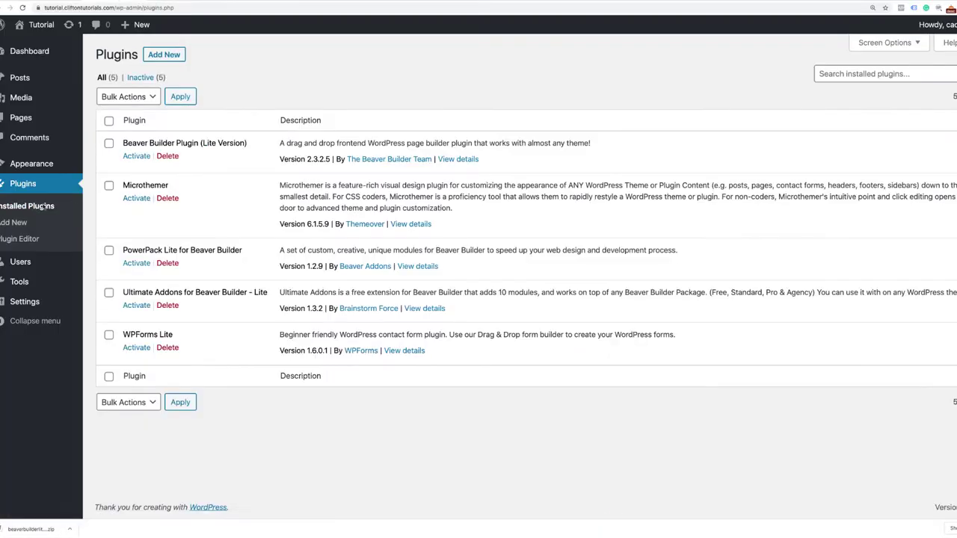
pyautogui.click(109, 121)
pyautogui.click(153, 99)
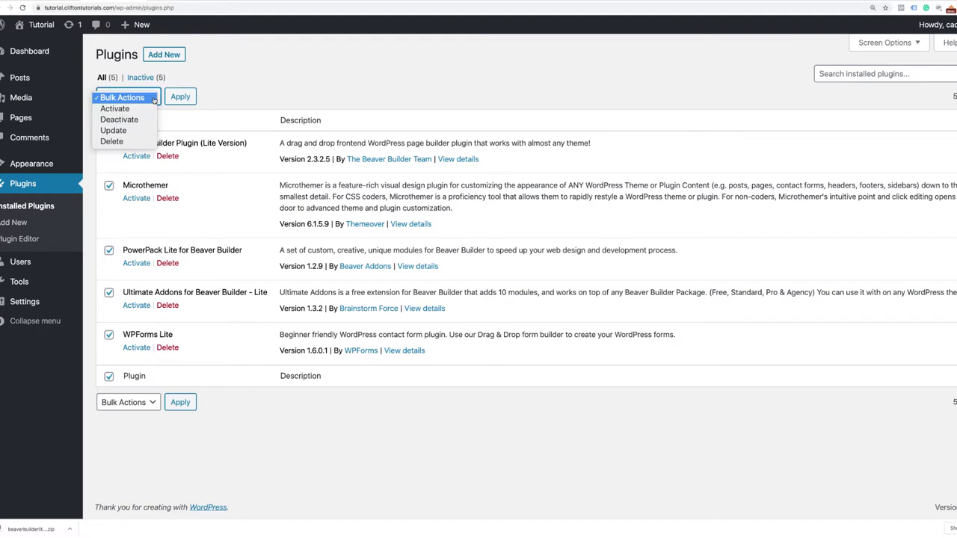
pyautogui.click(144, 109)
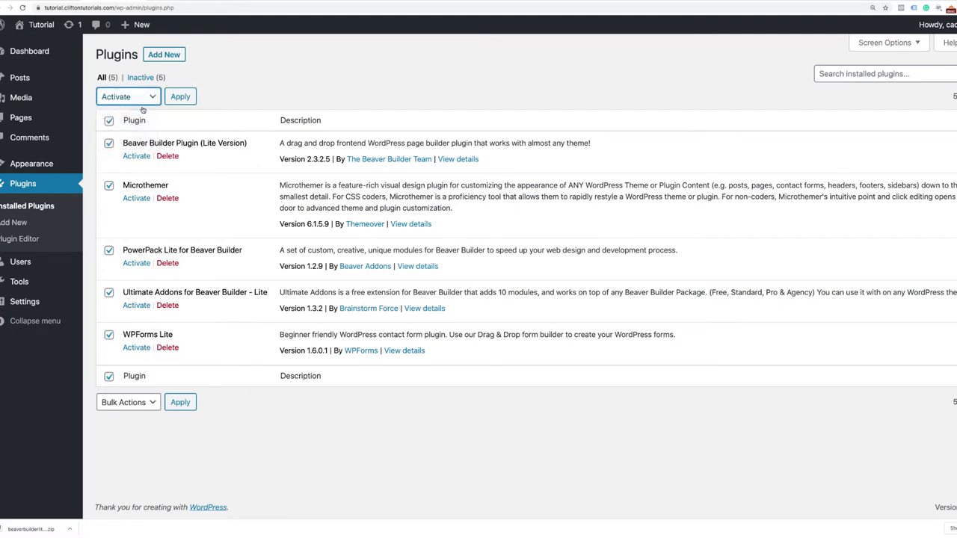
pyautogui.click(181, 98)
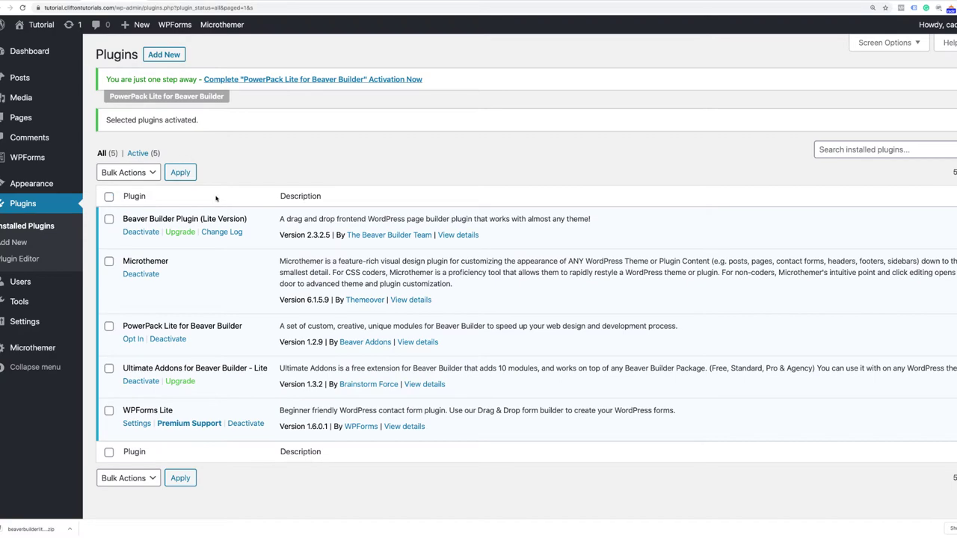
pyautogui.scroll(-1, 225, 180)
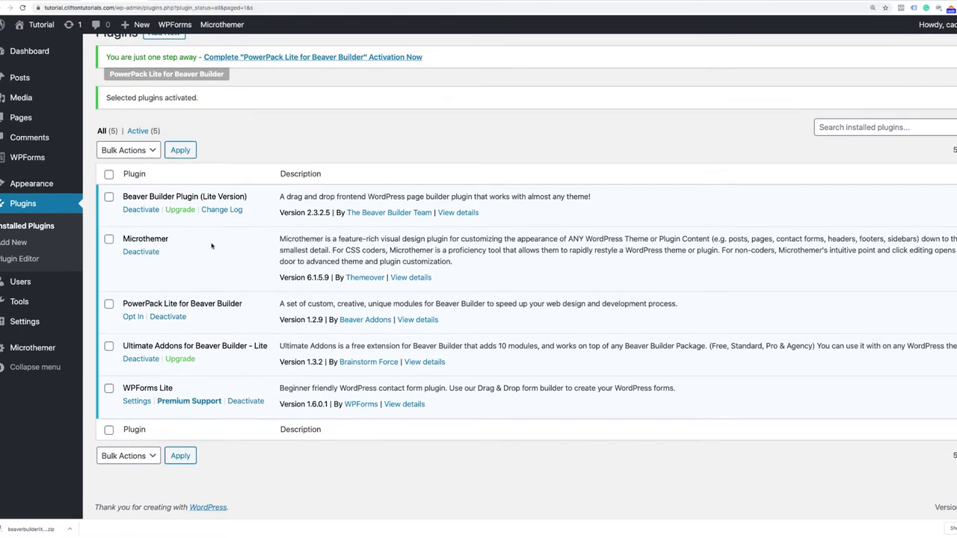
pyautogui.scroll(1, 233, 188)
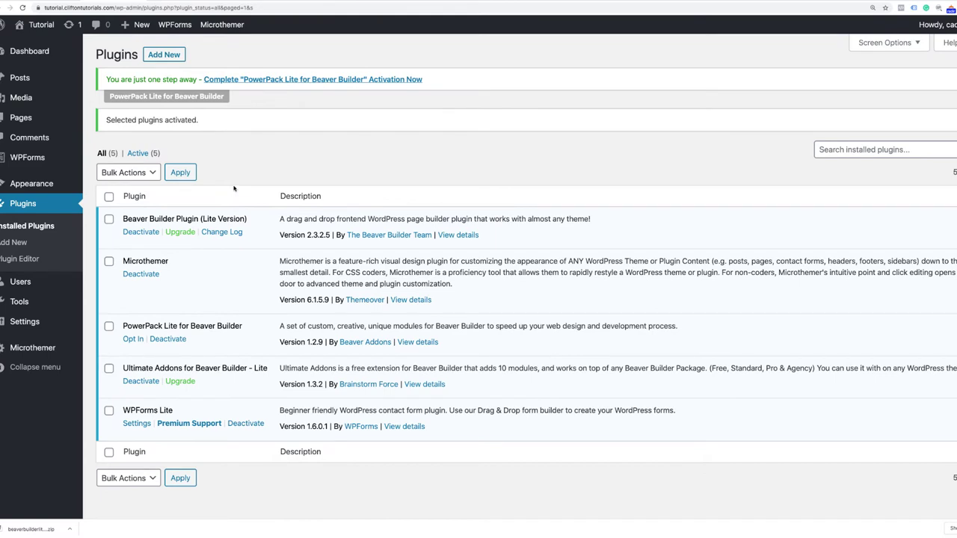
# Complete the PowerPack Lite activation by skipping the notification opt-in, and save the PowerPack settings with Separators enabled.
pyautogui.click(321, 81)
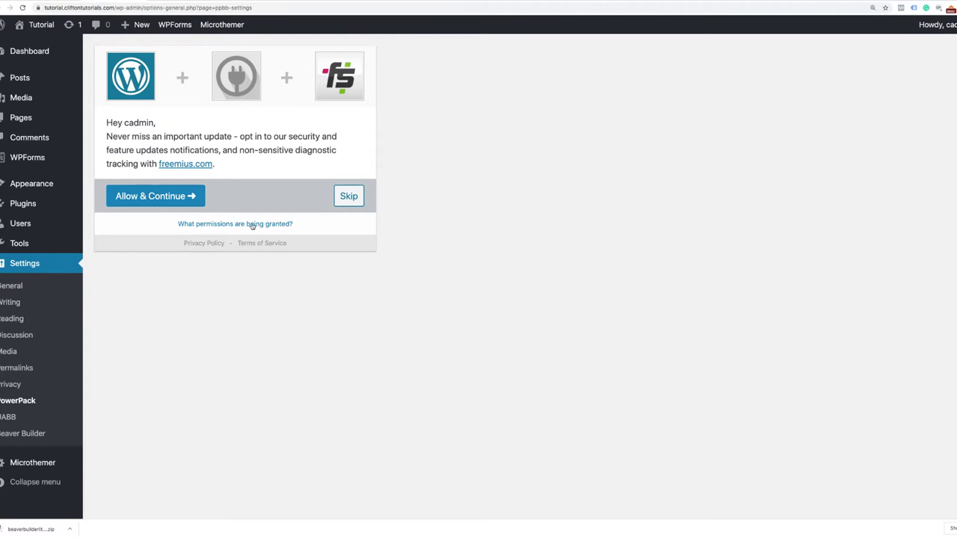
pyautogui.click(351, 199)
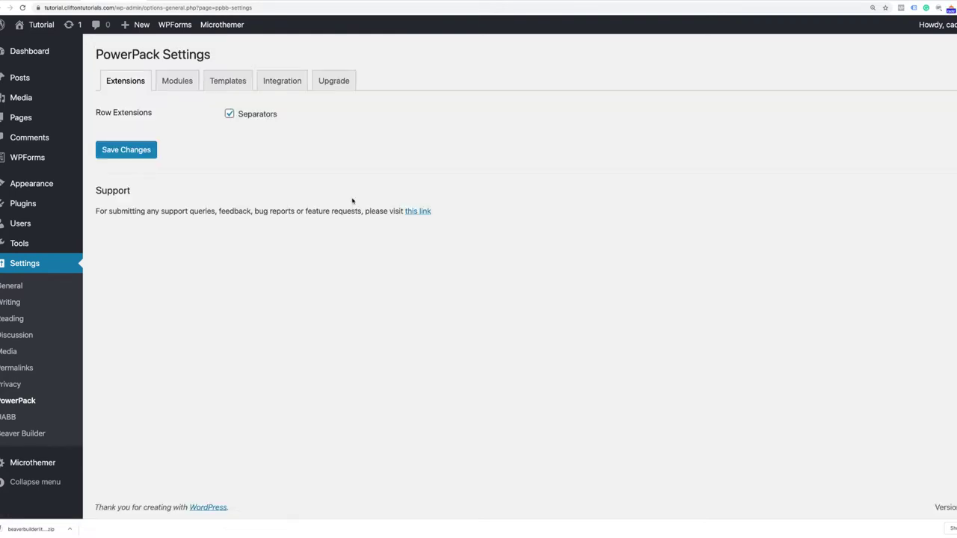
pyautogui.click(129, 152)
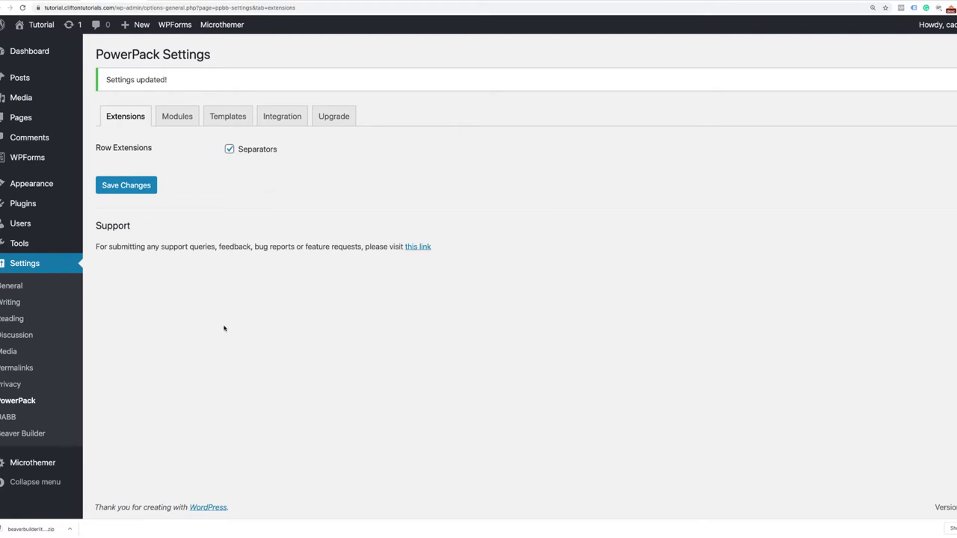
# Go to the site front end, create a new page, dismiss the Block Editor welcome guide and title the page "Home Page".
pyautogui.click(46, 24)
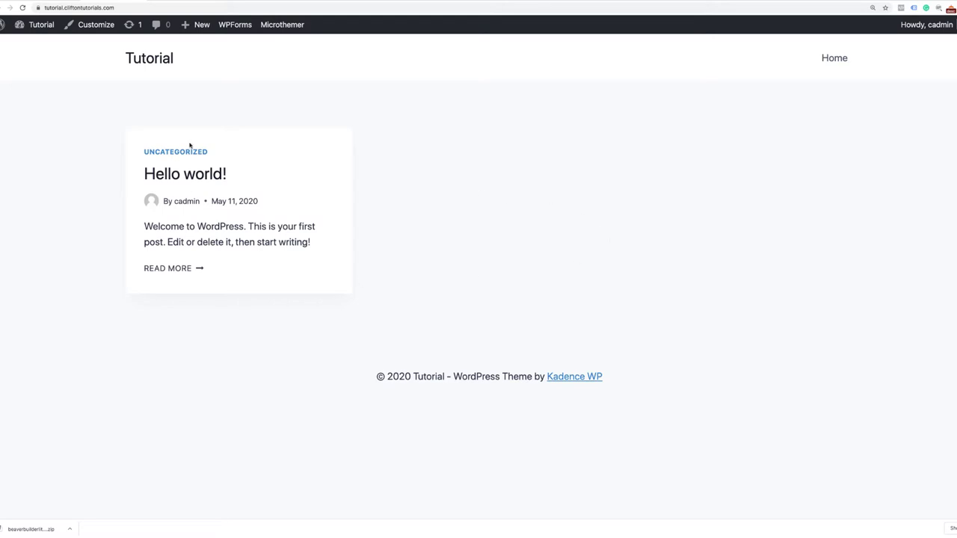
pyautogui.moveTo(205, 32)
pyautogui.click(192, 77)
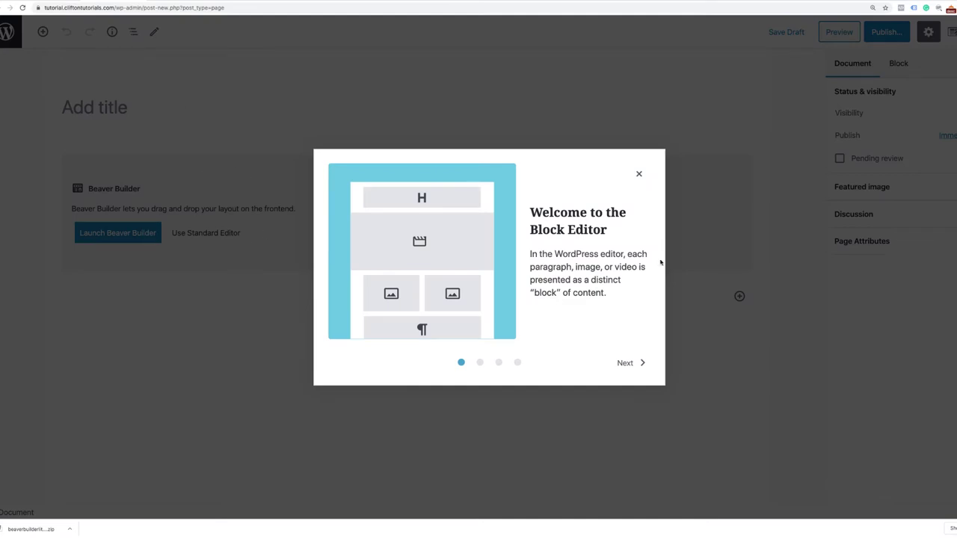
pyautogui.click(638, 174)
pyautogui.click(131, 111)
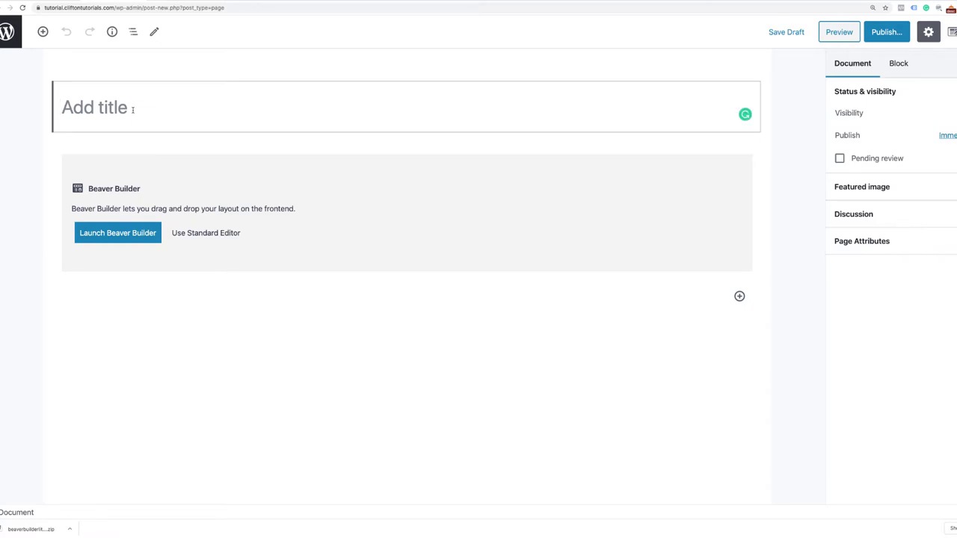
pyautogui.write('Home')
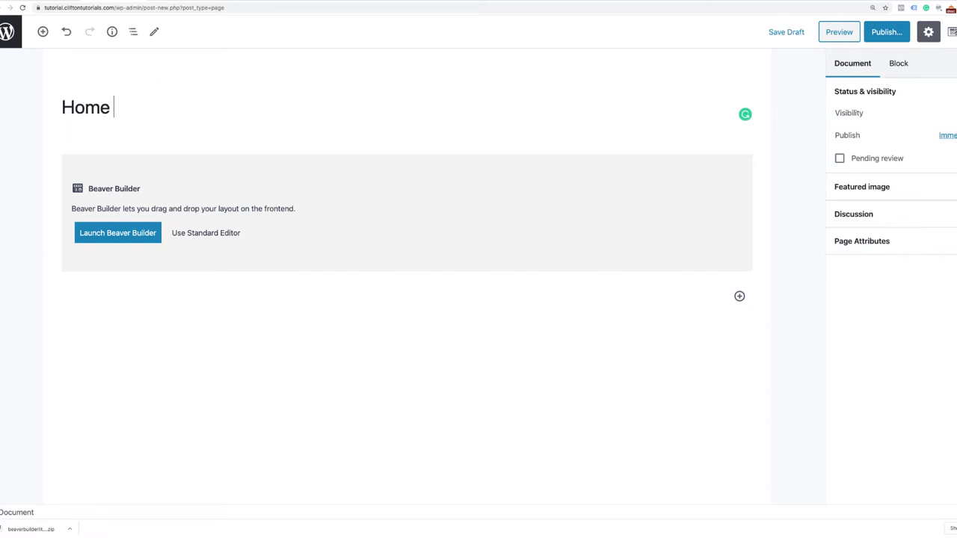
pyautogui.write(' Pages')
pyautogui.press('BackSpace')
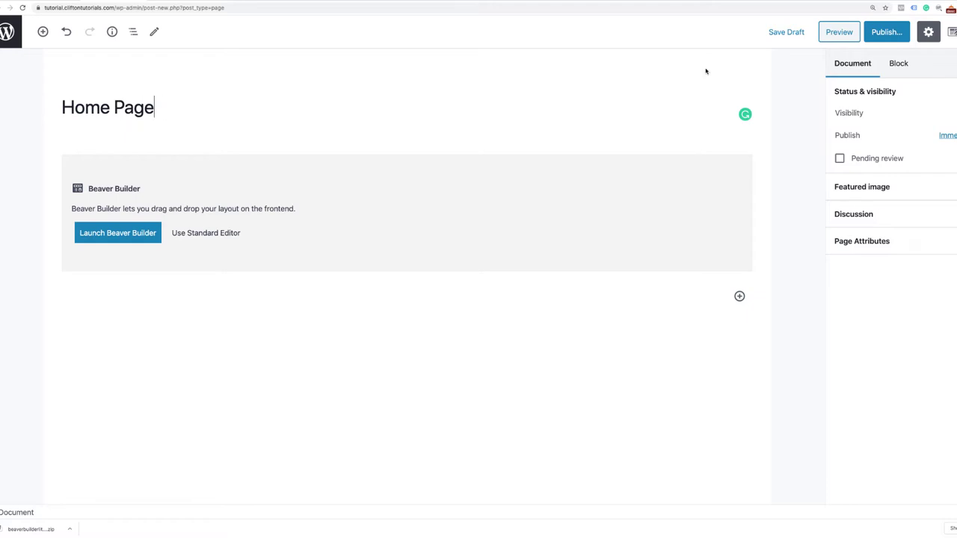
# Publish the Home Page and view it live through its permalink.
pyautogui.click(879, 40)
pyautogui.click(903, 35)
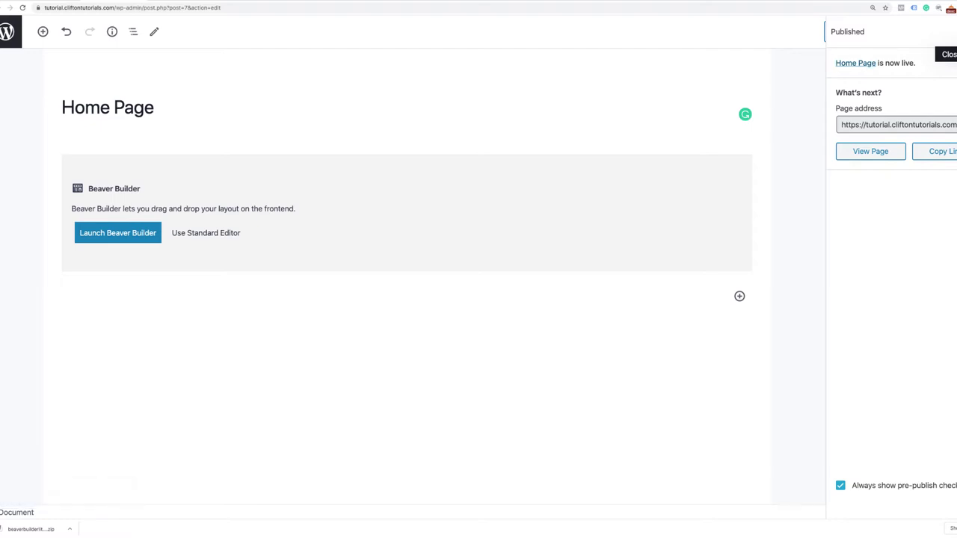
pyautogui.click(954, 32)
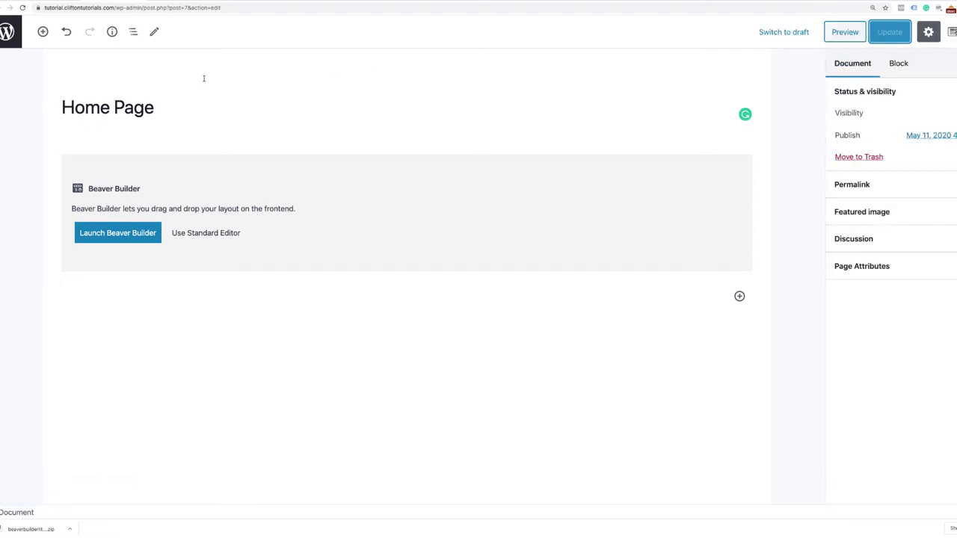
pyautogui.click(137, 114)
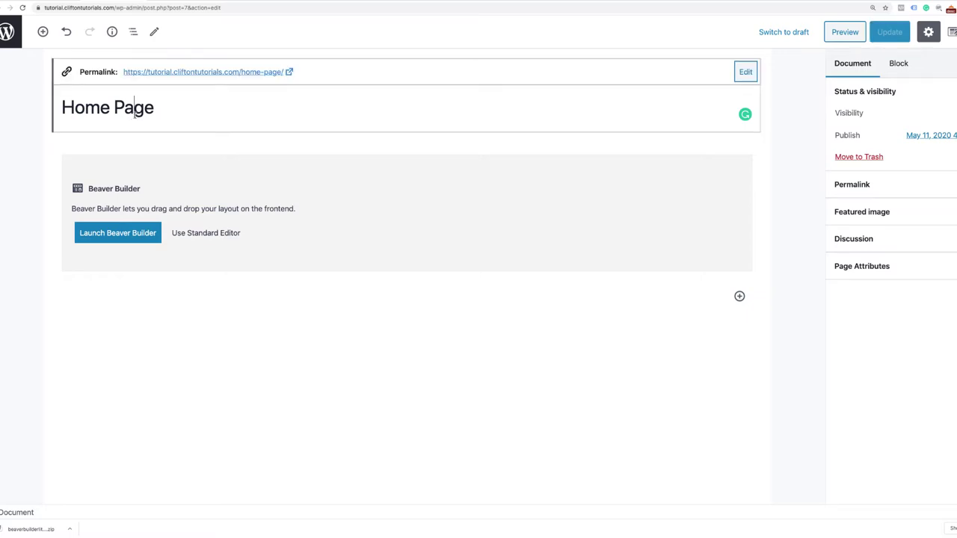
pyautogui.click(223, 75)
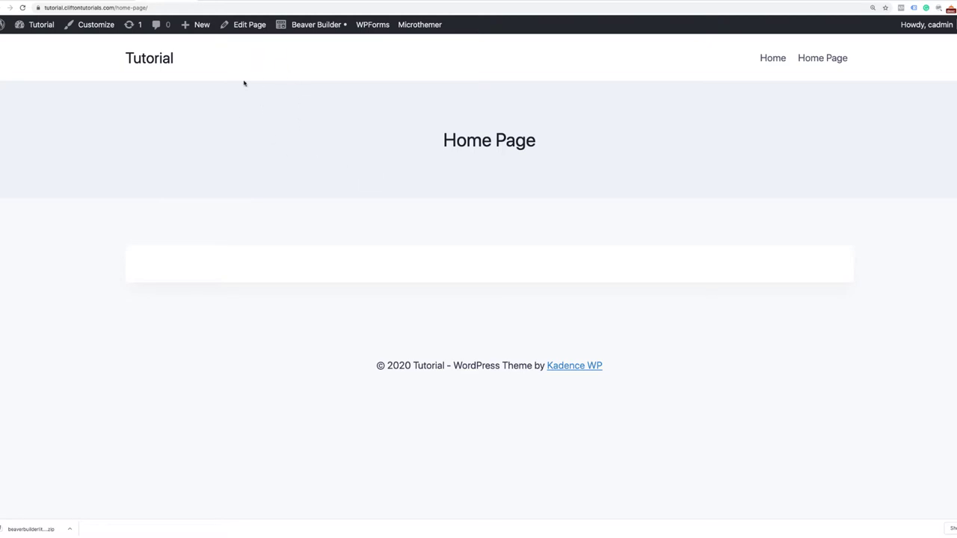
# Return to editing the Home Page and set its page layout to Fullwidth and its content style to Unboxed.
pyautogui.click(250, 25)
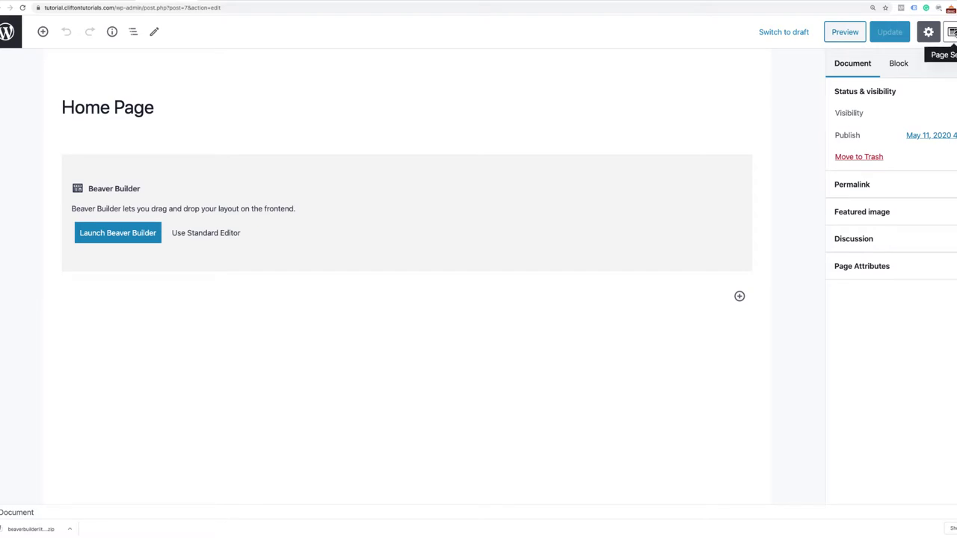
pyautogui.click(952, 33)
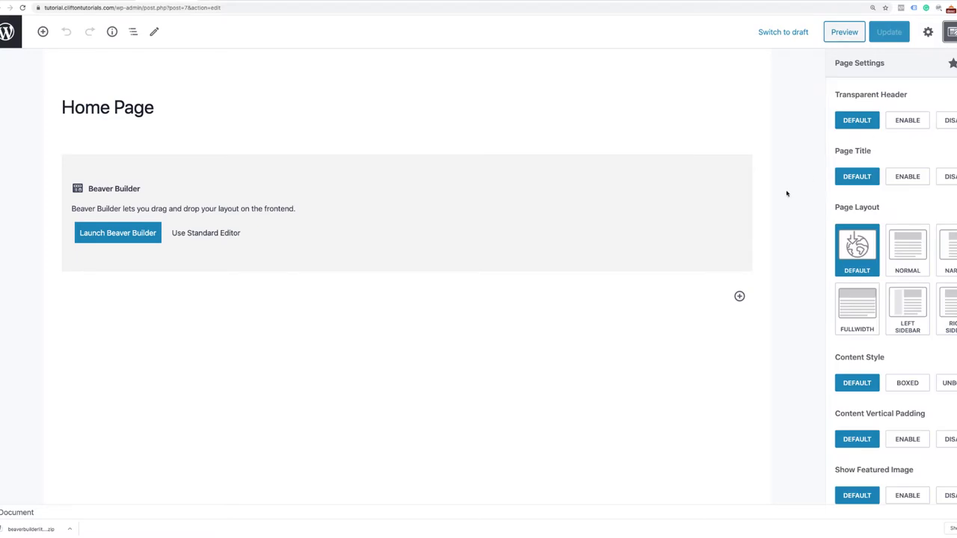
pyautogui.scroll(-1, 787, 193)
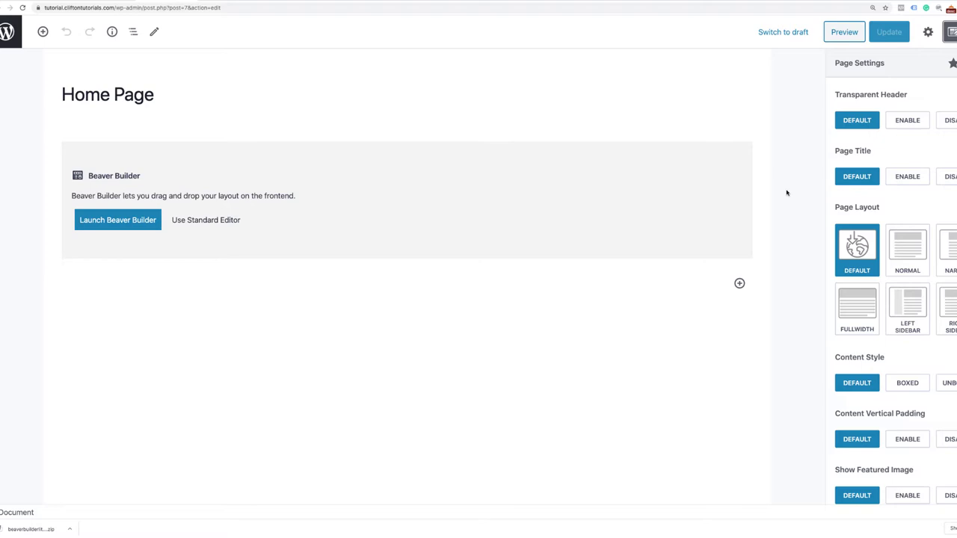
pyautogui.click(857, 302)
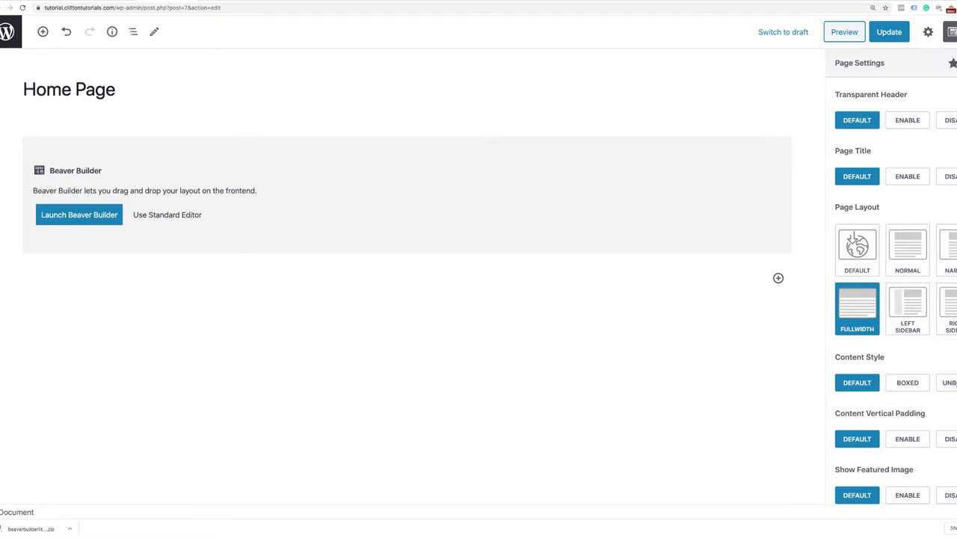
pyautogui.click(948, 382)
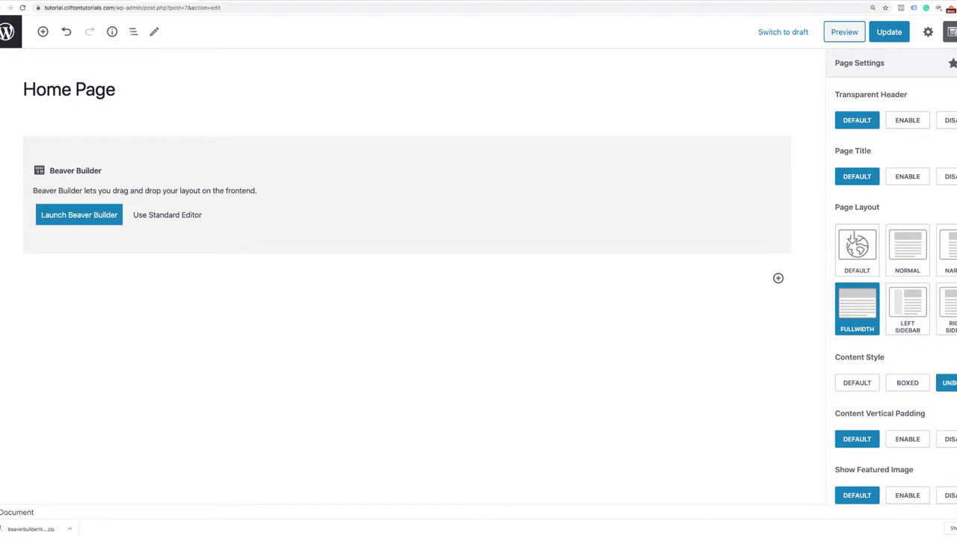
# Disable the Home Page's content vertical padding, update the page and view it live.
pyautogui.scroll(-2, 827, 394)
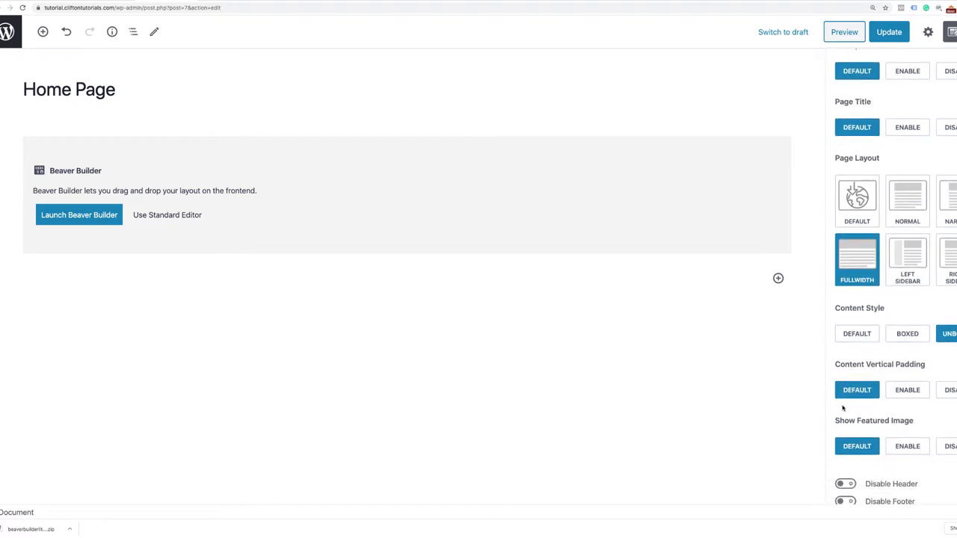
pyautogui.click(953, 397)
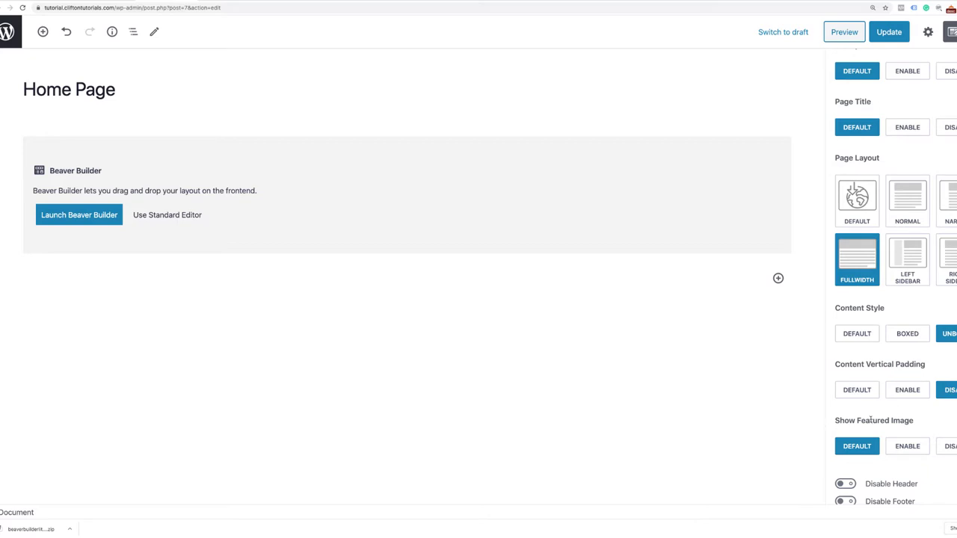
pyautogui.scroll(-1, 871, 422)
pyautogui.scroll(3, 869, 421)
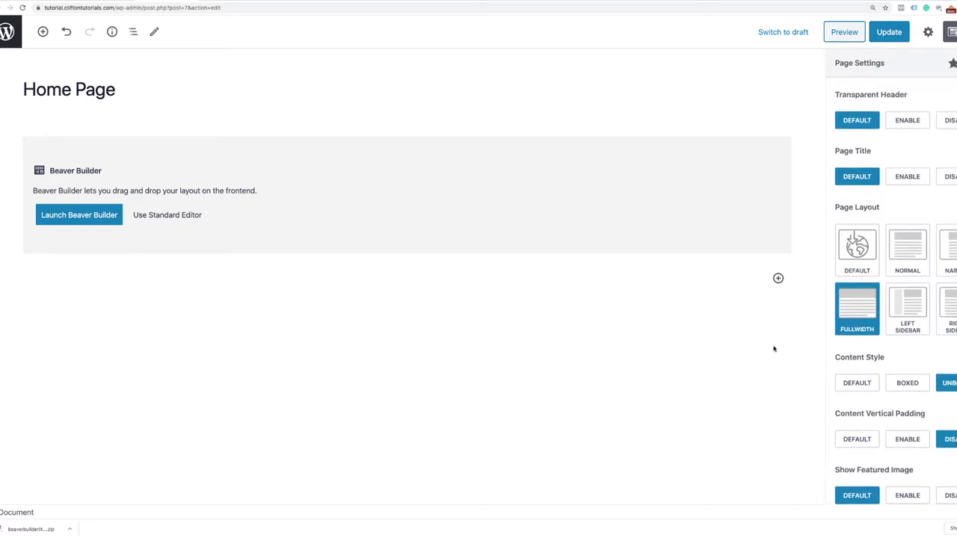
pyautogui.scroll(1, 774, 349)
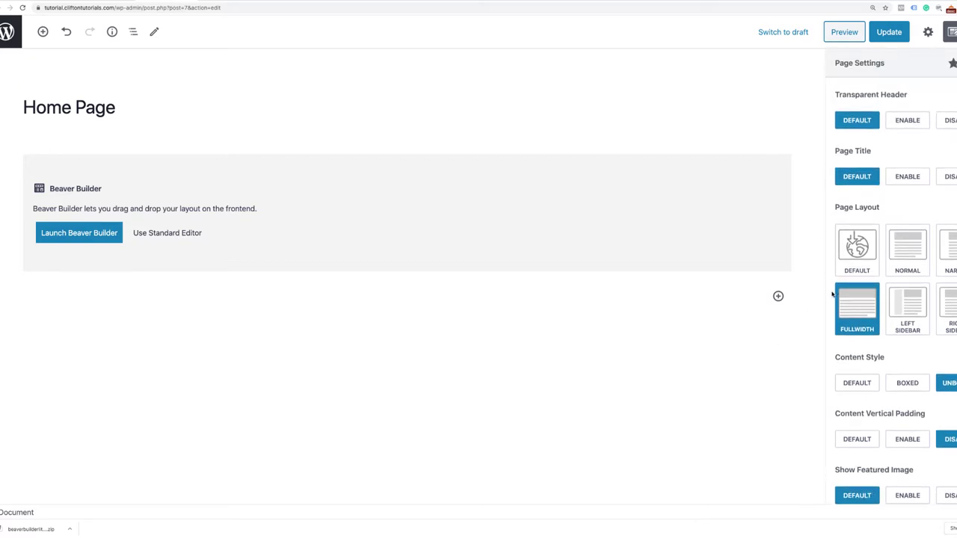
pyautogui.click(899, 34)
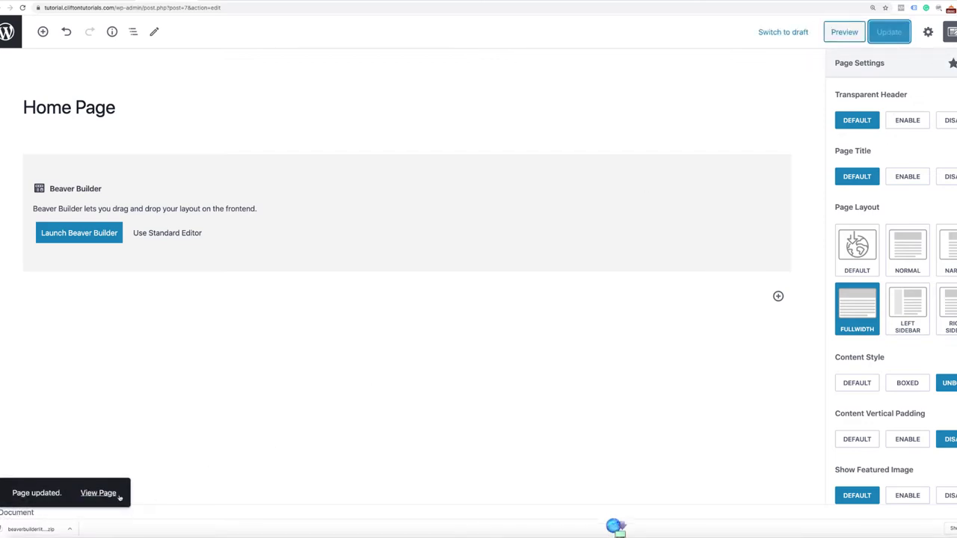
pyautogui.click(105, 494)
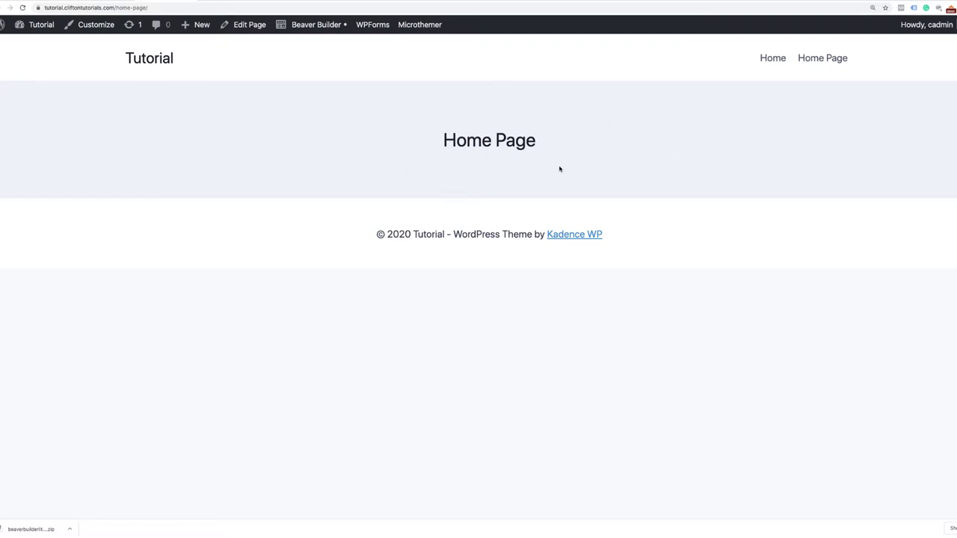
# Reopen the Home Page for editing, disable its page title, update it and view the live page.
pyautogui.click(251, 26)
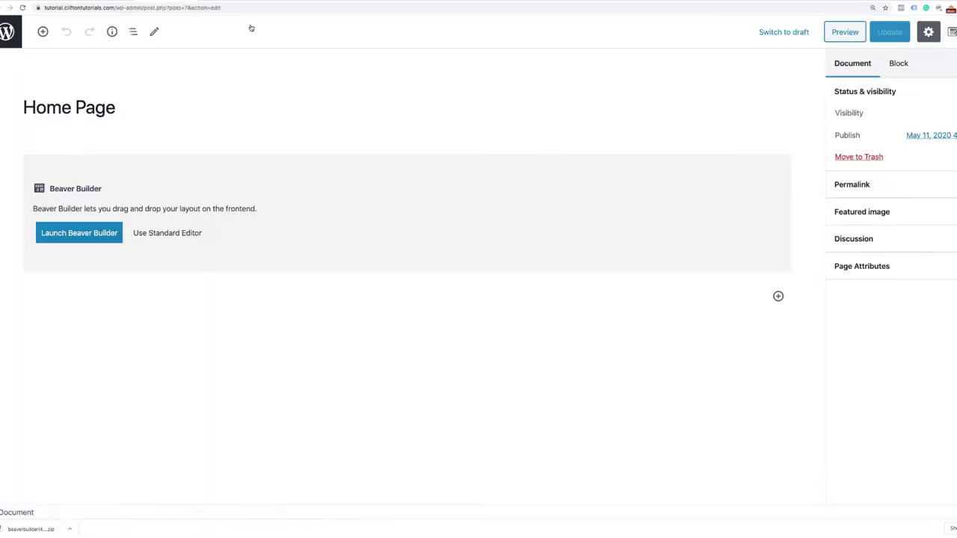
pyautogui.click(951, 32)
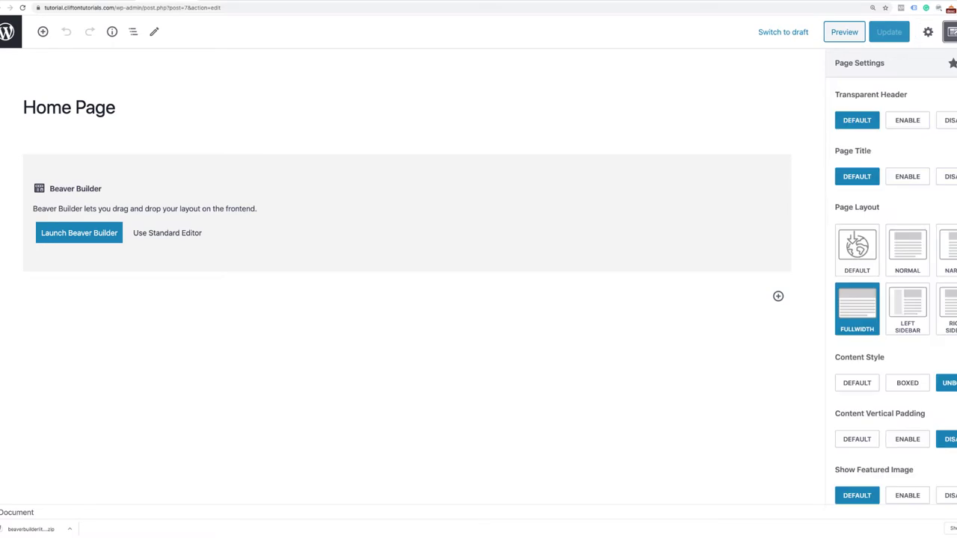
pyautogui.scroll(-1, 929, 123)
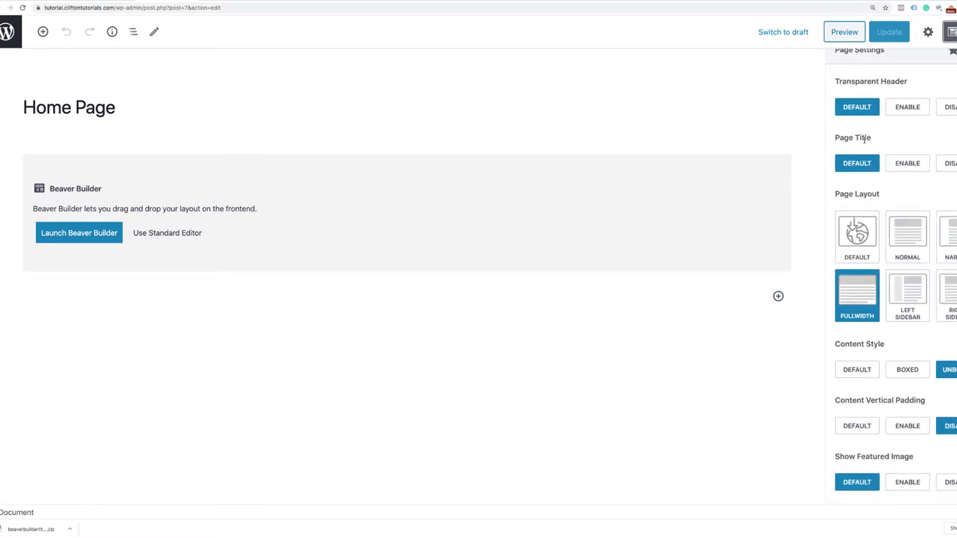
pyautogui.click(946, 164)
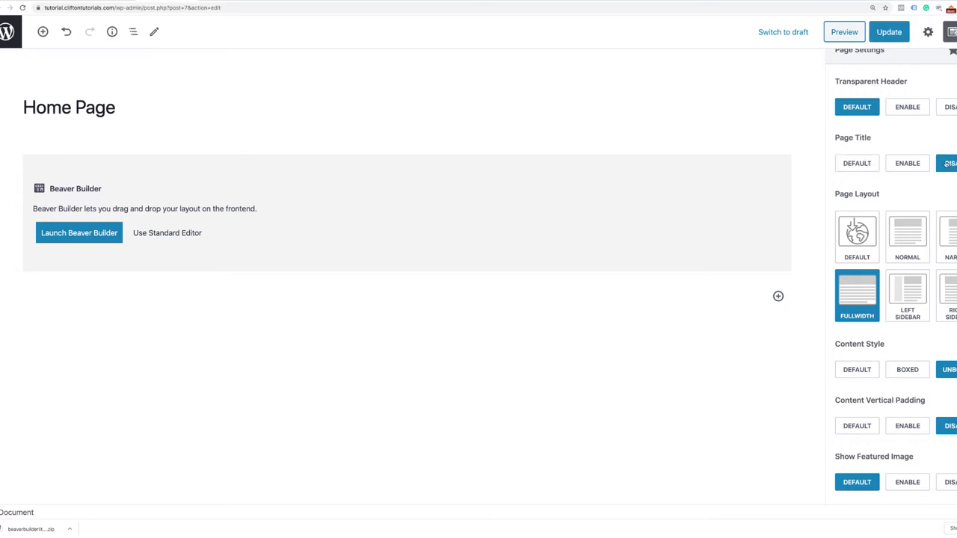
pyautogui.click(892, 37)
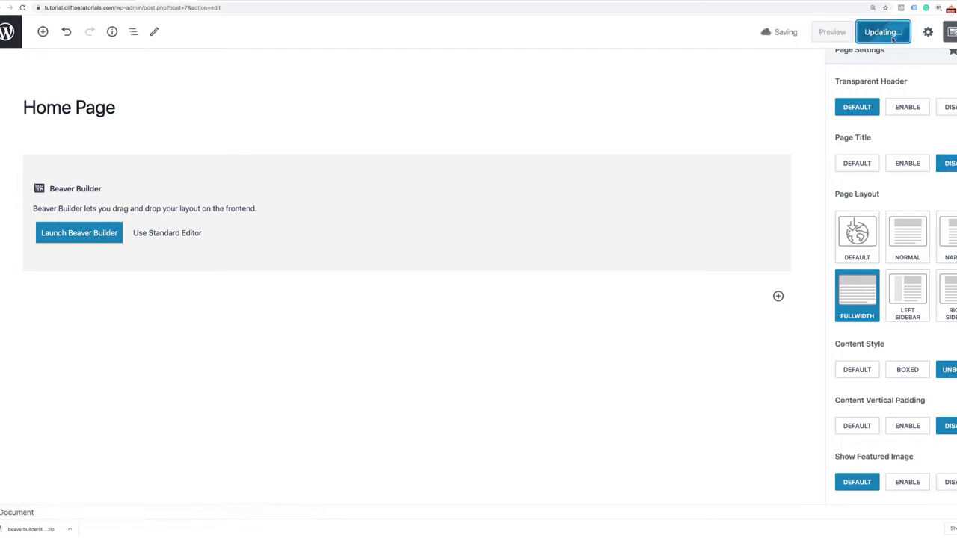
pyautogui.click(103, 495)
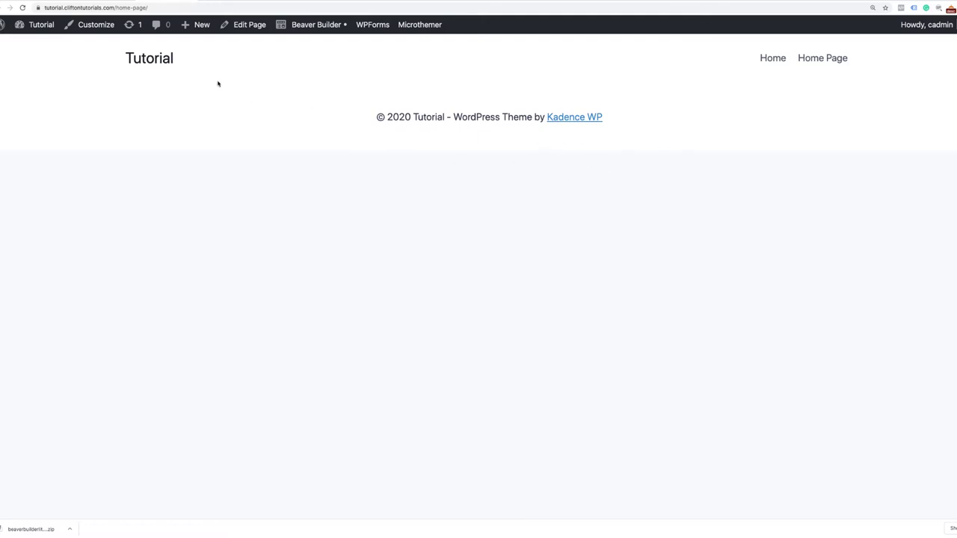
# In the Reading settings, make the homepage display a static page, choose Home Page as the homepage and save the changes.
pyautogui.click(152, 66)
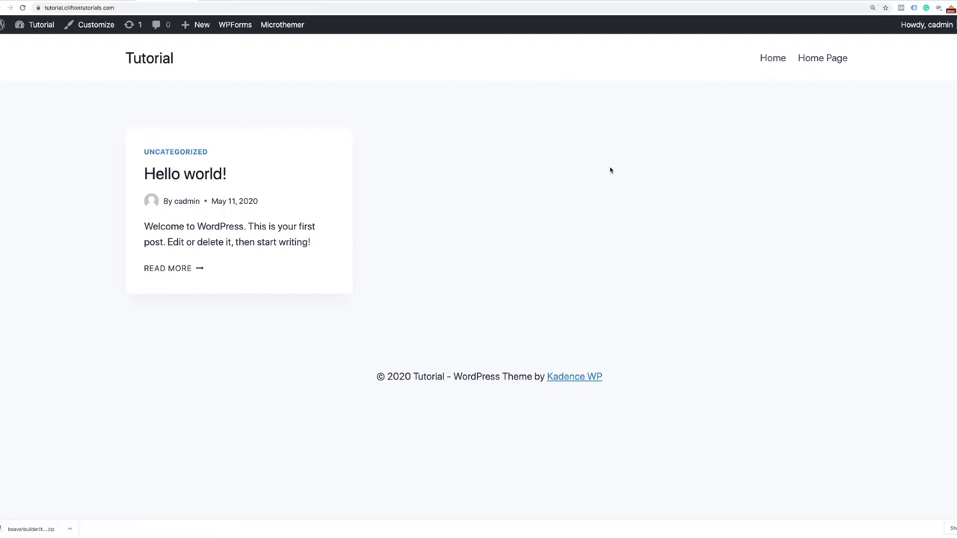
pyautogui.moveTo(39, 28)
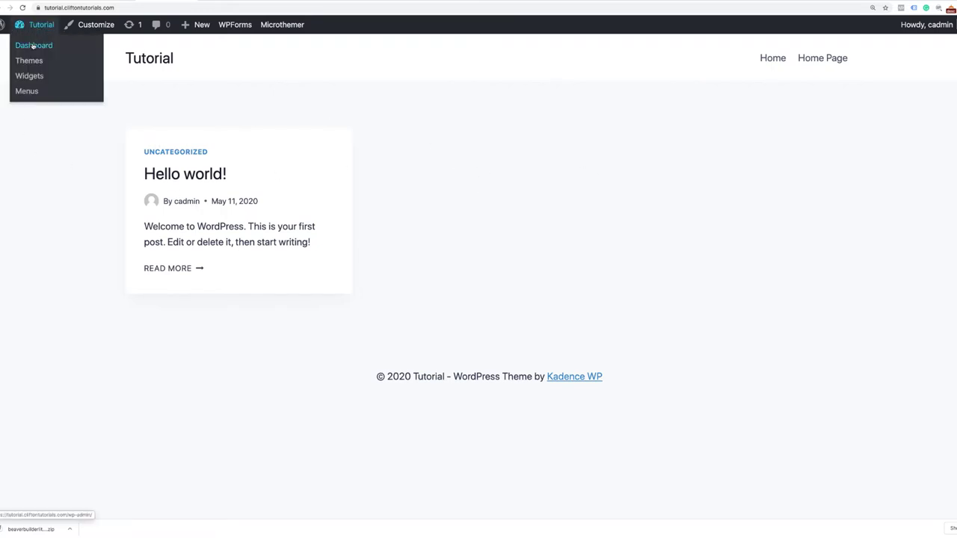
pyautogui.moveTo(67, 306)
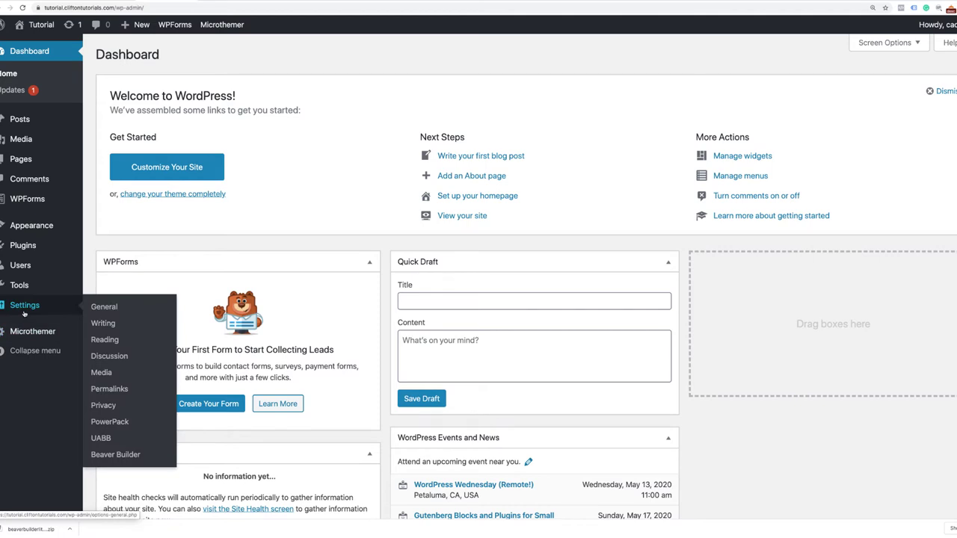
pyautogui.click(105, 341)
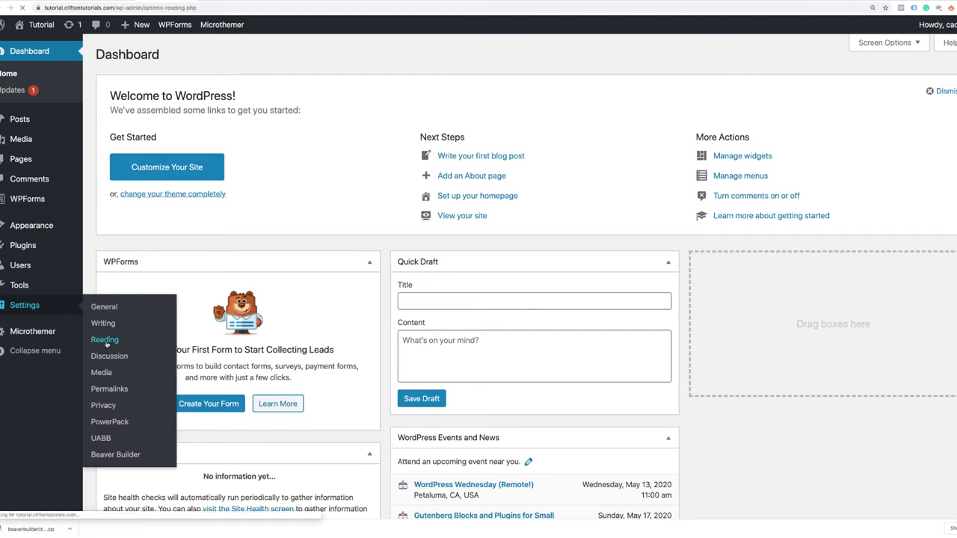
pyautogui.click(229, 108)
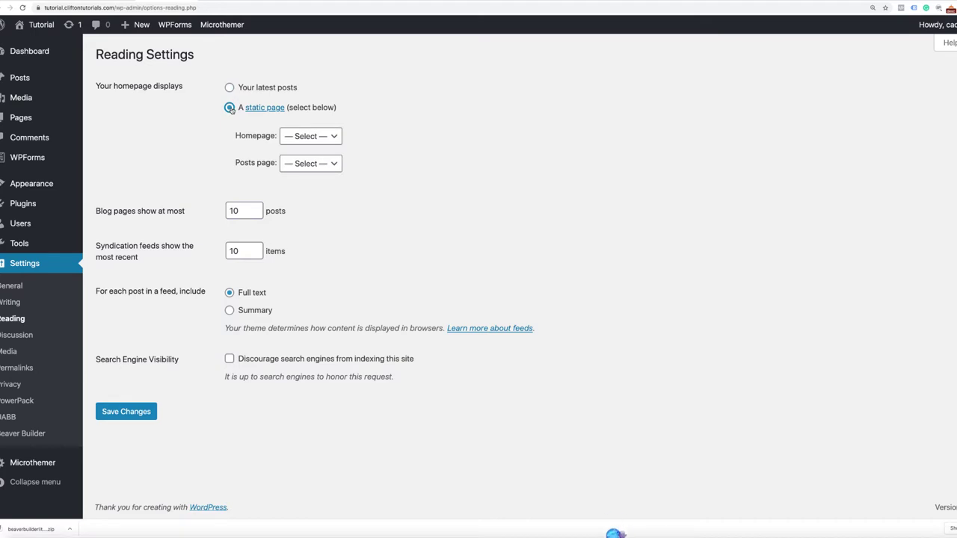
pyautogui.click(327, 138)
pyautogui.click(322, 149)
pyautogui.click(130, 413)
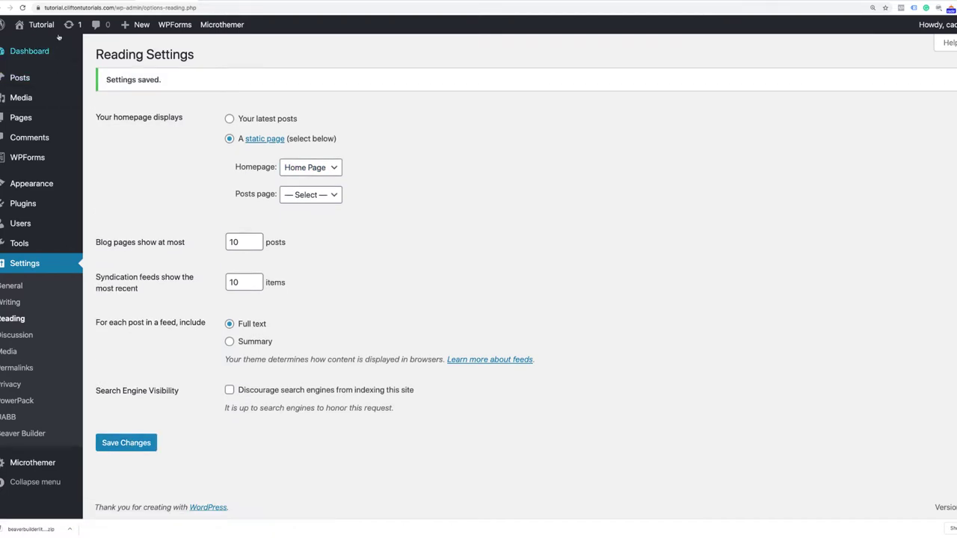
# Visit the site front end and open the Header section of the theme customizer.
pyautogui.moveTo(55, 26)
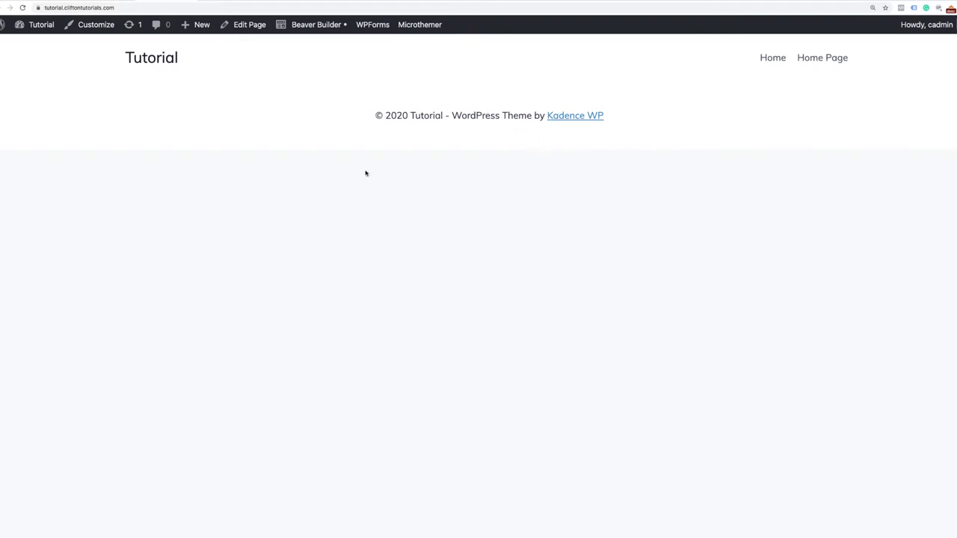
pyautogui.click(106, 31)
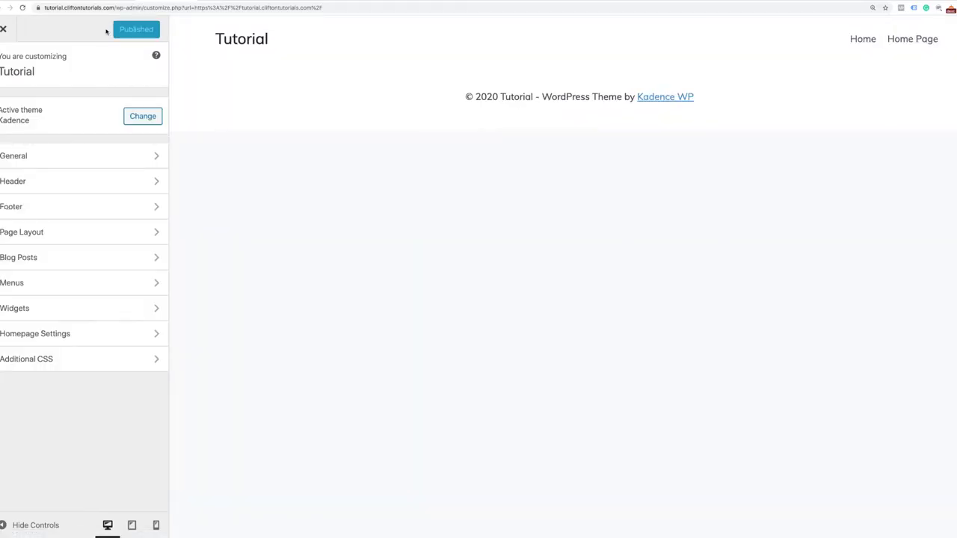
pyautogui.click(36, 187)
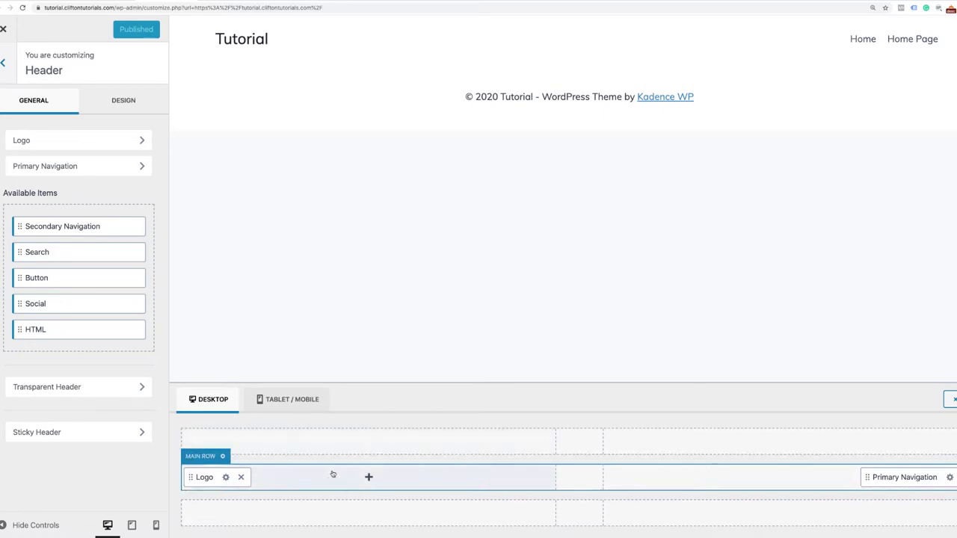
# Try a Button item in the header's top row and in the centre of the main row, and remove it again.
pyautogui.moveTo(88, 280); pyautogui.dragTo(246, 445)
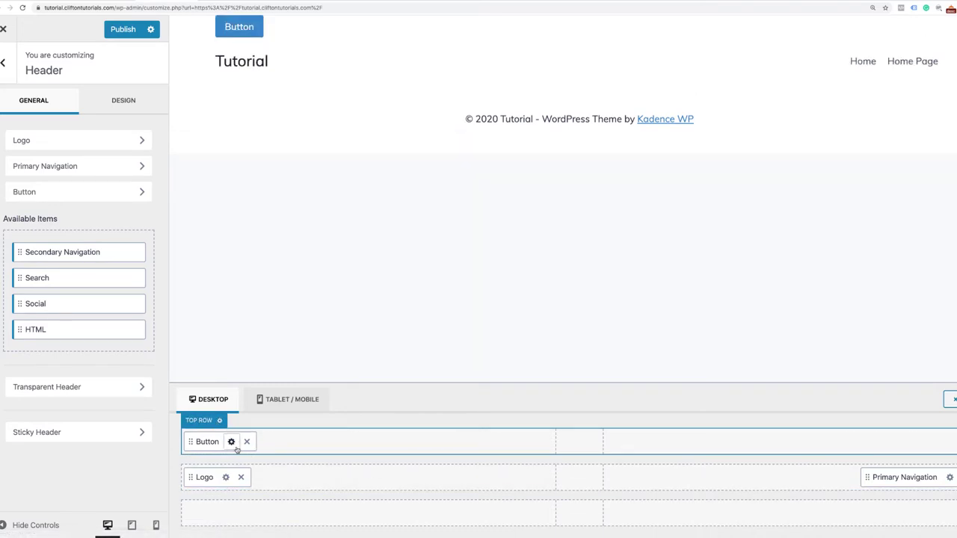
pyautogui.moveTo(203, 443); pyautogui.dragTo(570, 485)
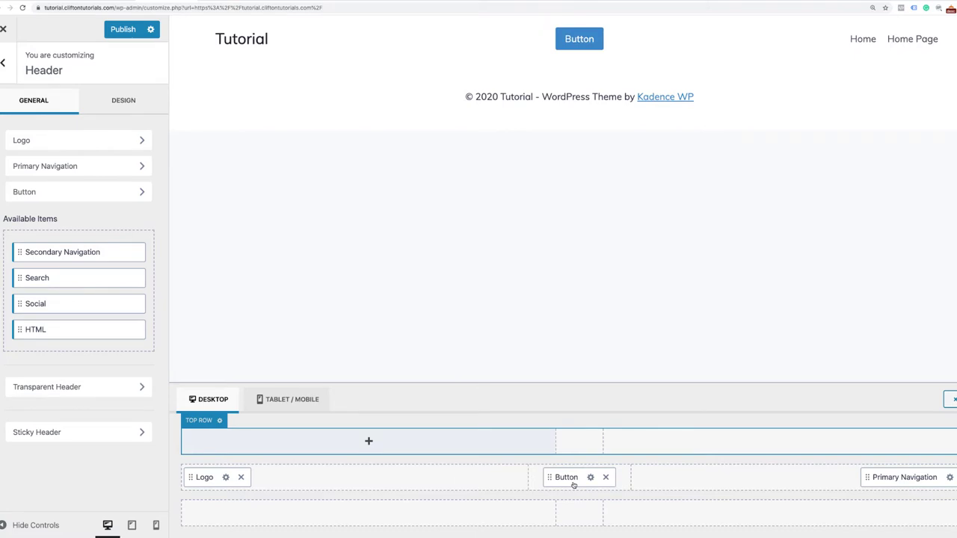
pyautogui.click(606, 477)
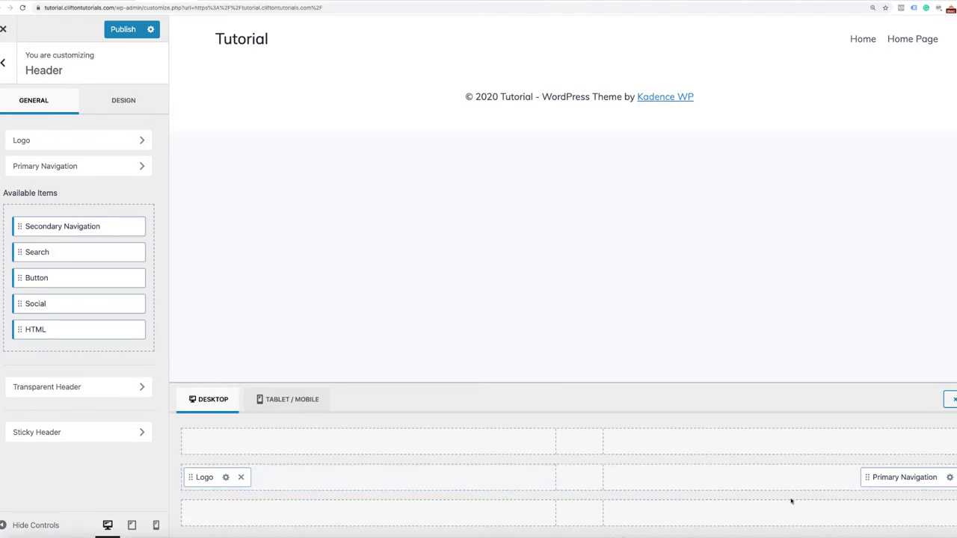
# In the header logo's Site Identity settings, set the site title to "La Villa" and the tagline to "Vacation Home".
pyautogui.click(226, 479)
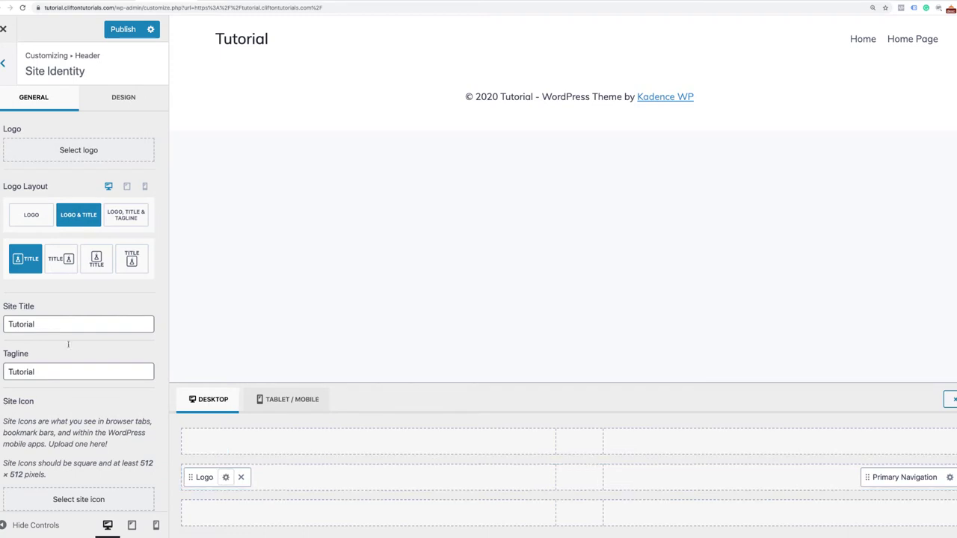
pyautogui.doubleClick(47, 324)
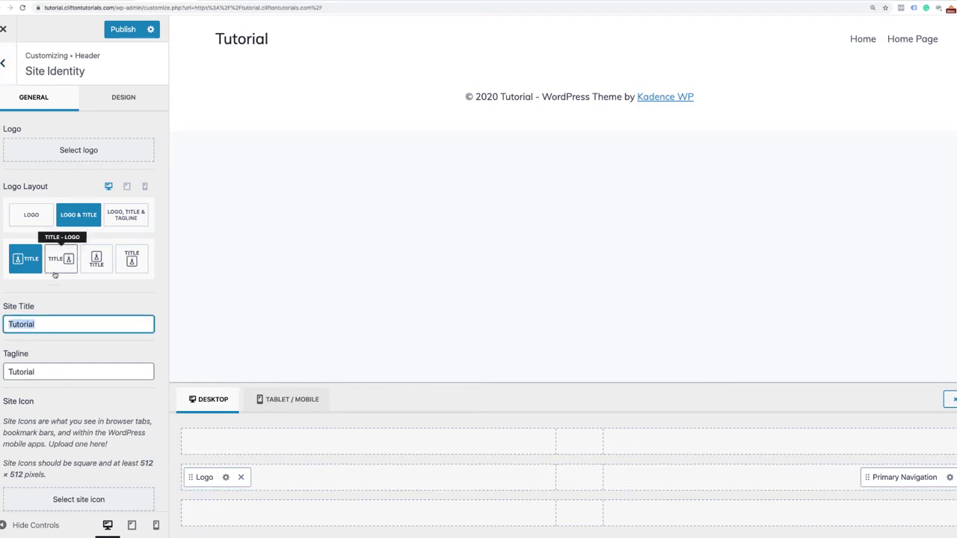
pyautogui.write('La Villa')
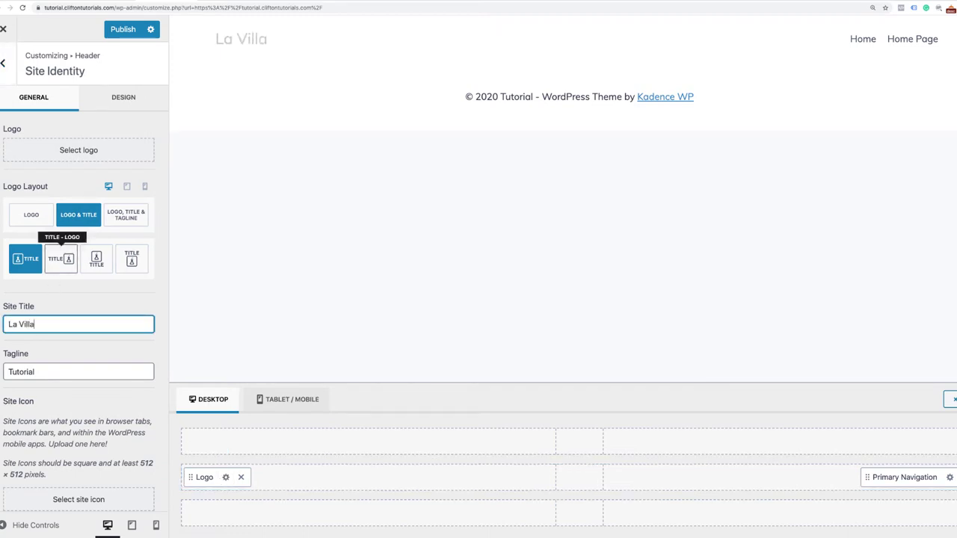
pyautogui.doubleClick(47, 371)
pyautogui.write('Vacation')
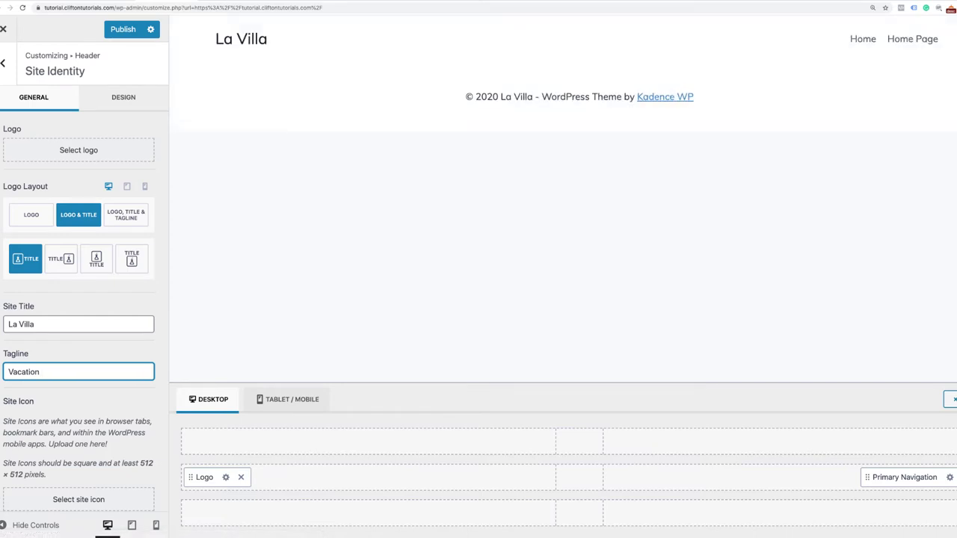
pyautogui.write(' Home')
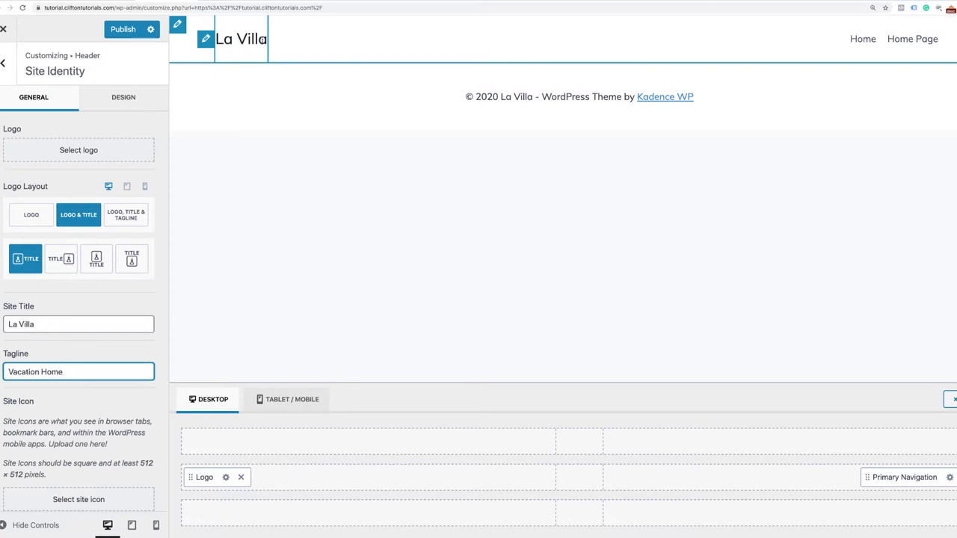
# Change the site title's font family to Arizonia in the logo design settings.
pyautogui.click(206, 42)
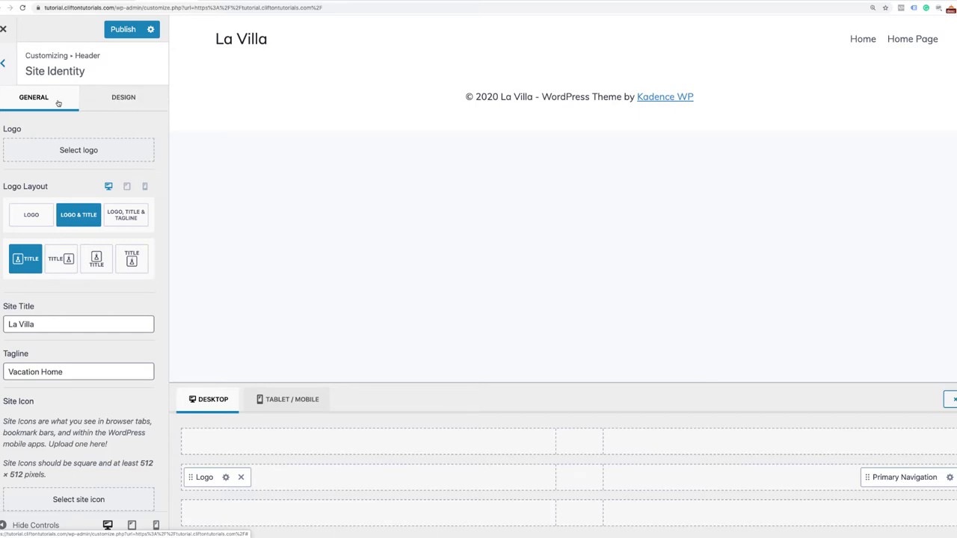
pyautogui.click(127, 102)
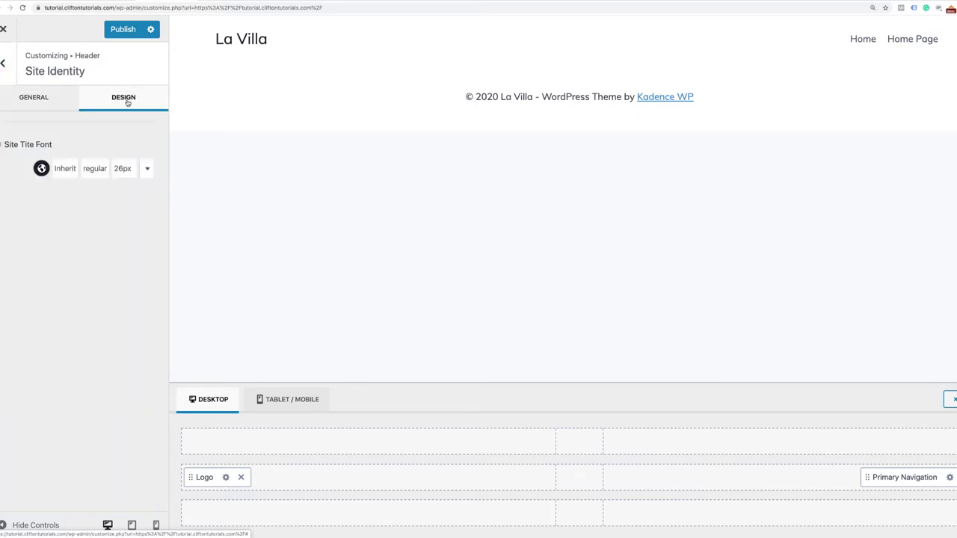
pyautogui.click(64, 174)
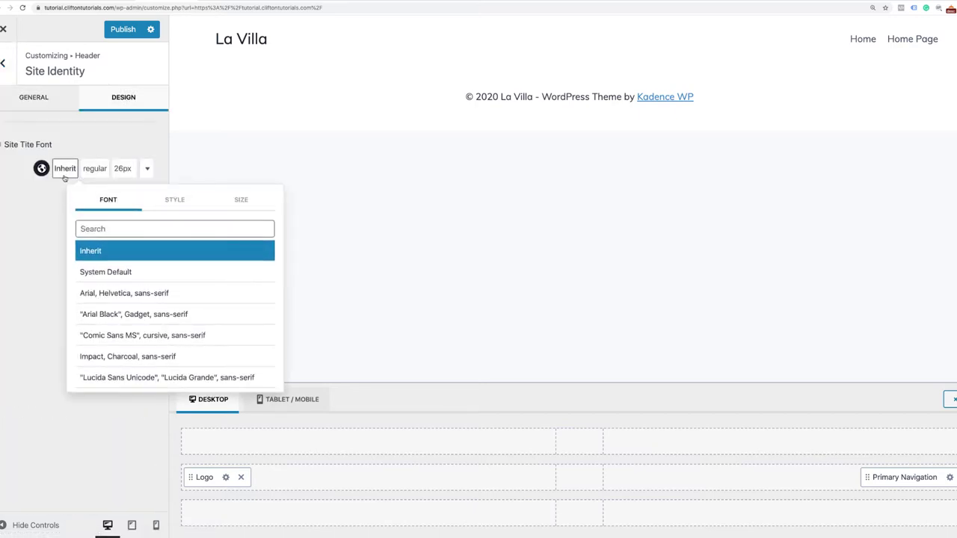
pyautogui.click(107, 230)
pyautogui.write('Arizonia')
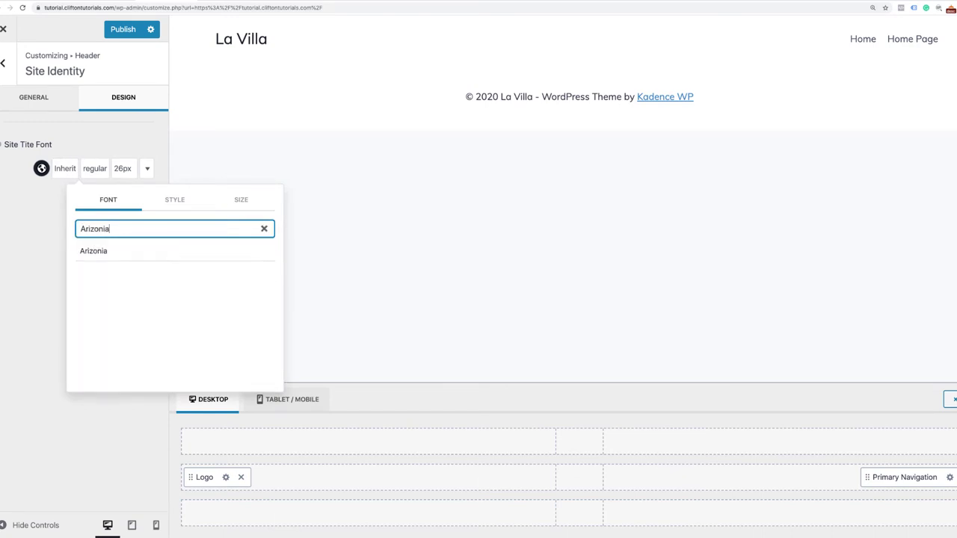
pyautogui.click(100, 257)
pyautogui.click(17, 249)
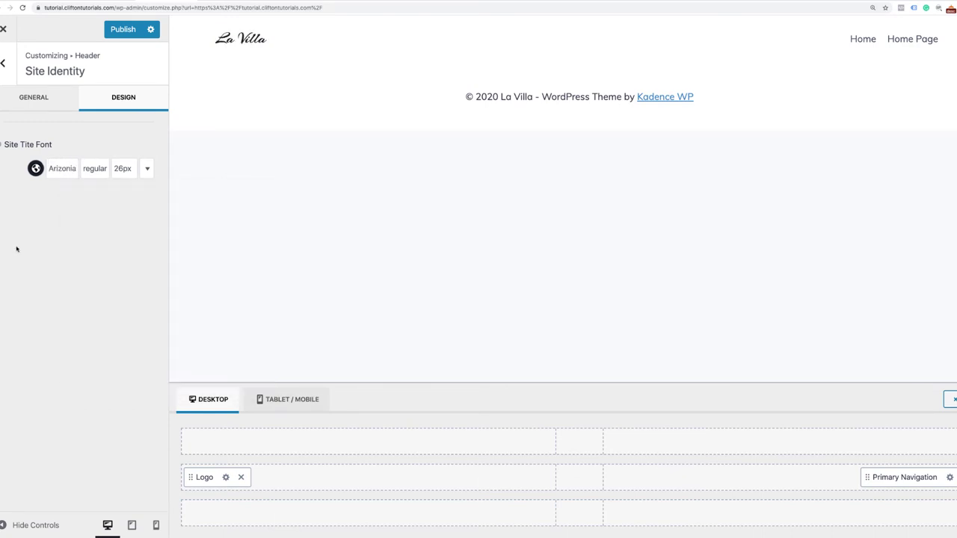
# Set the site title's font size to 40 px.
pyautogui.click(121, 168)
pyautogui.doubleClick(219, 251)
pyautogui.write('40')
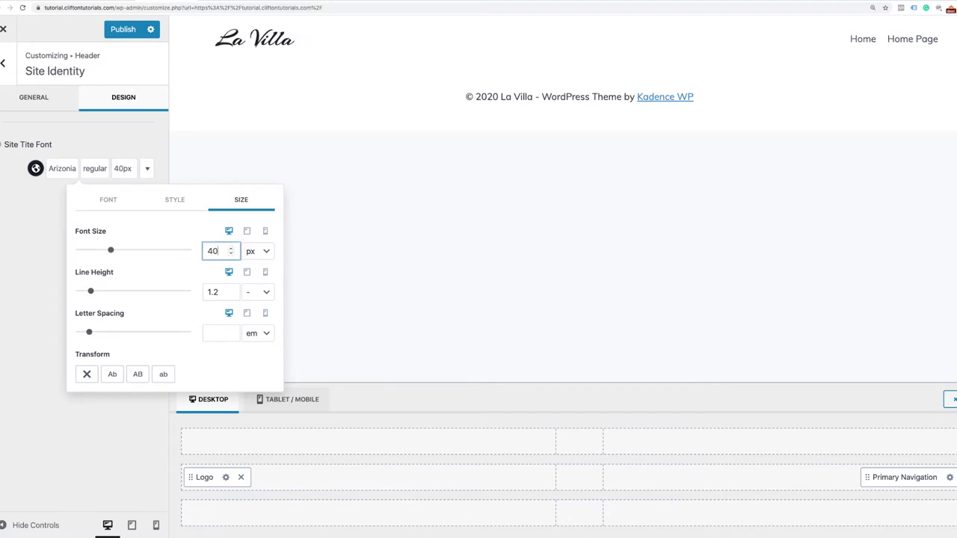
# Publish the site title font changes and leave the customizer.
pyautogui.click(41, 270)
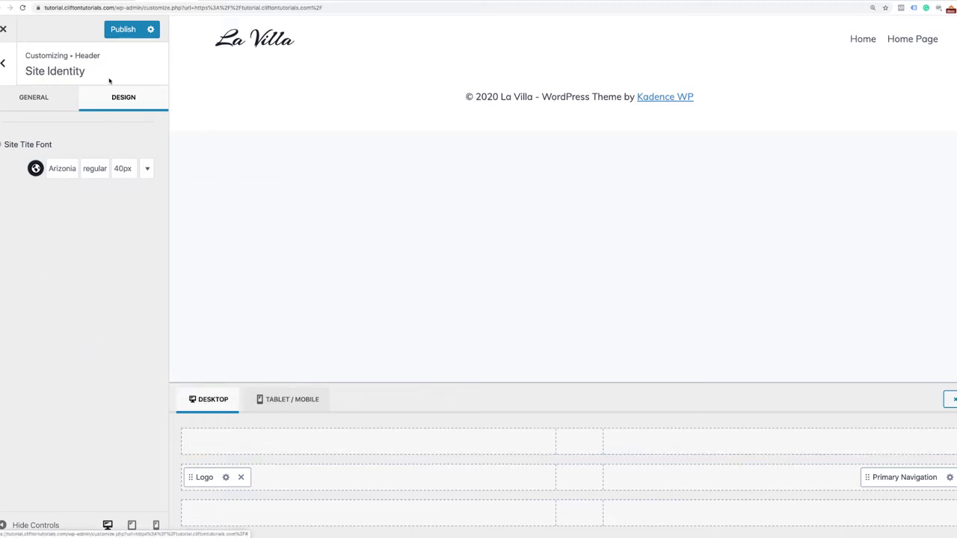
pyautogui.click(122, 30)
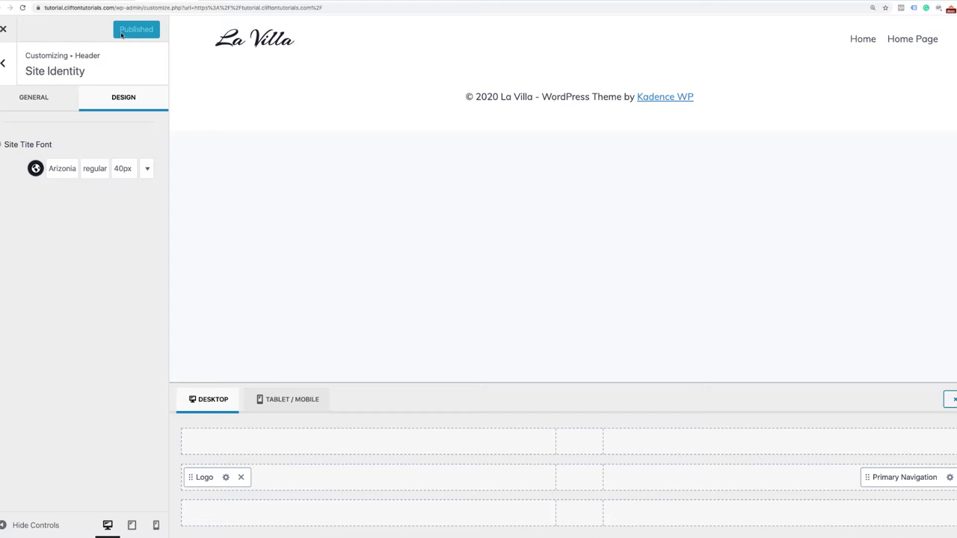
pyautogui.click(5, 32)
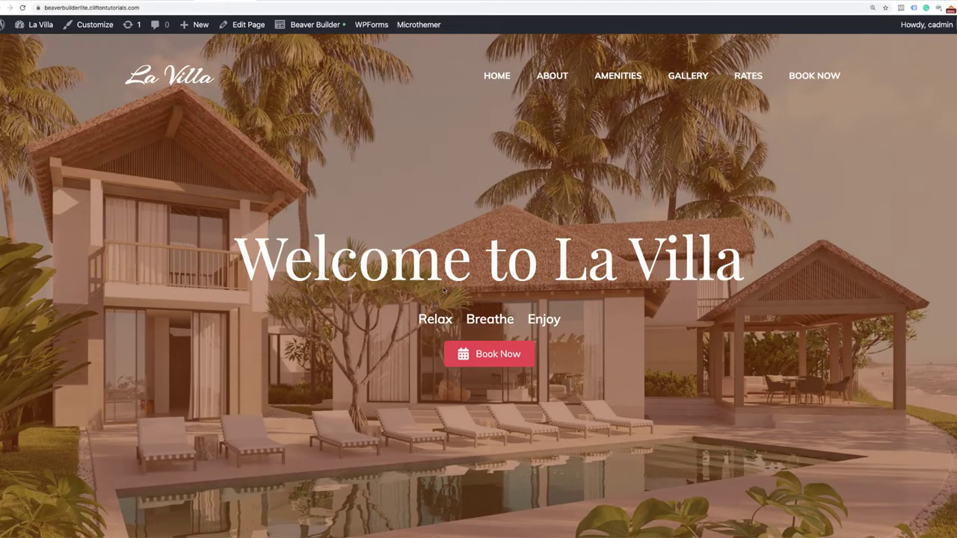
# Examine the welcome heading and logo on the finished La Villa demo site, then return to the tutorial site.
pyautogui.moveTo(205, 273); pyautogui.dragTo(748, 254)
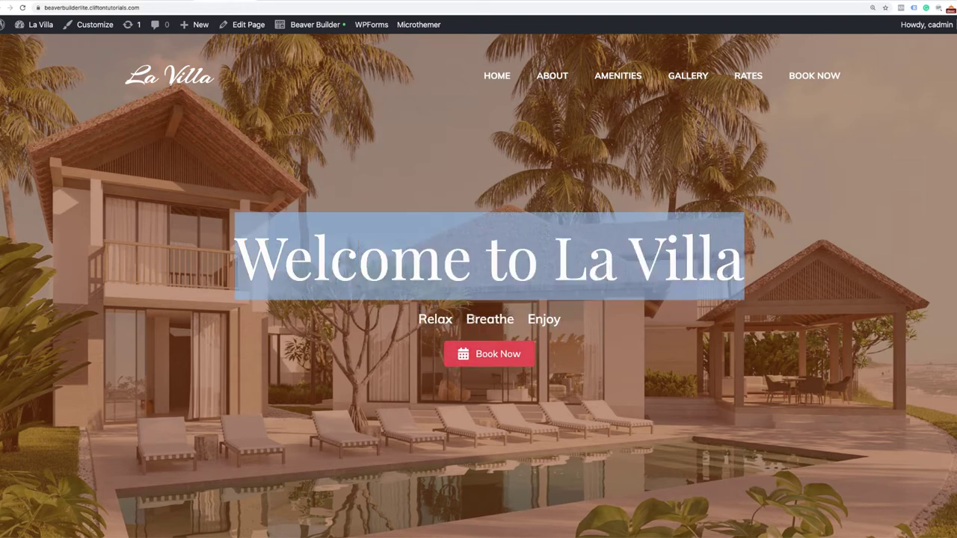
pyautogui.click(348, 355)
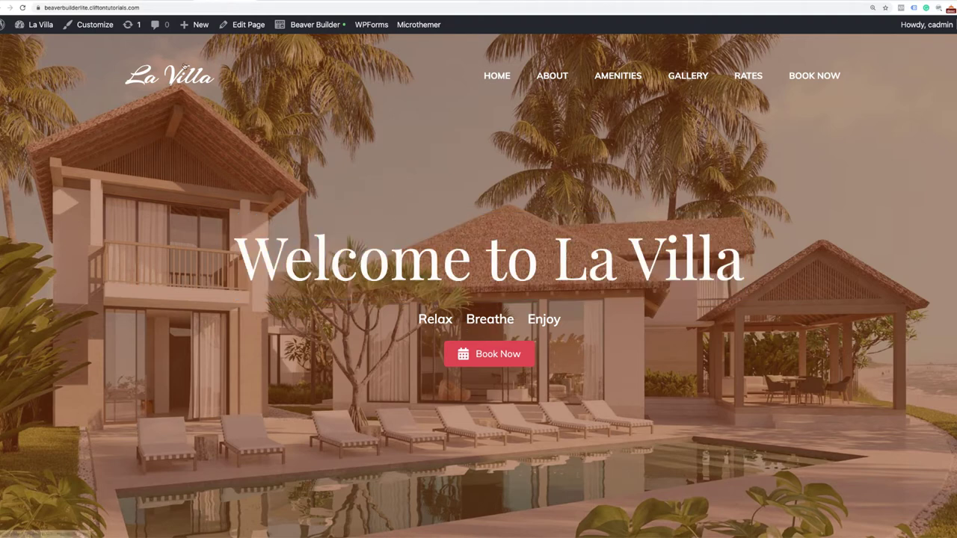
pyautogui.click(175, 75)
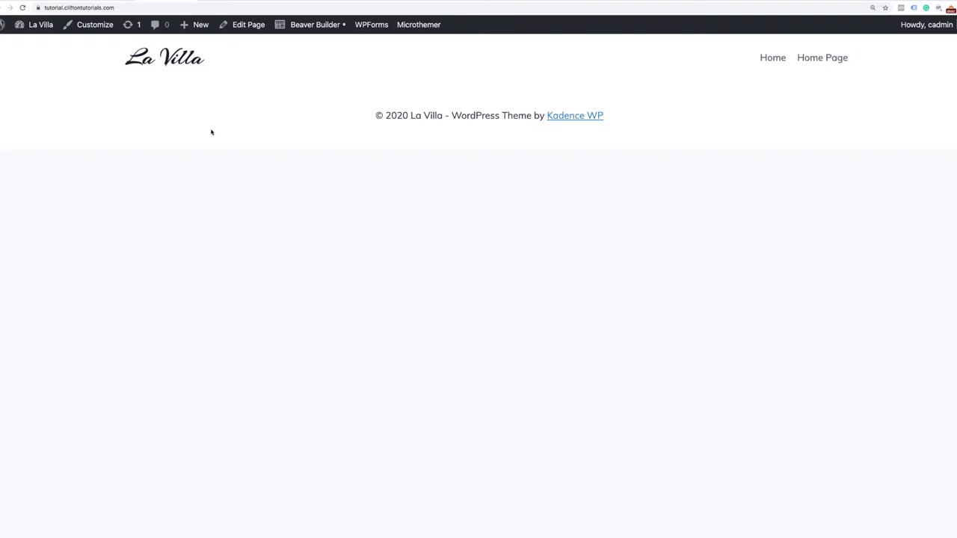
# Open the Home Page in Beaver Builder and look through its available modules, row layouts and templates.
pyautogui.click(312, 30)
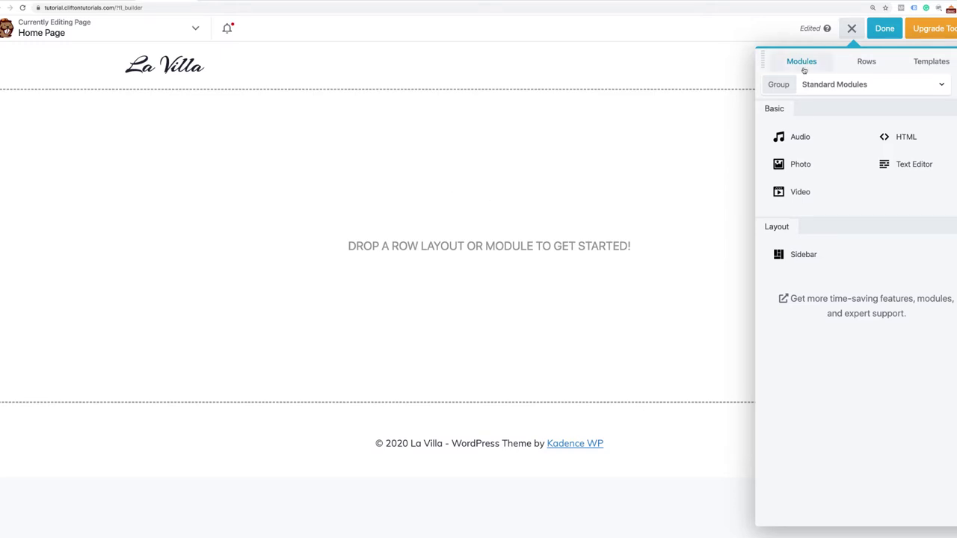
pyautogui.click(866, 66)
pyautogui.click(931, 67)
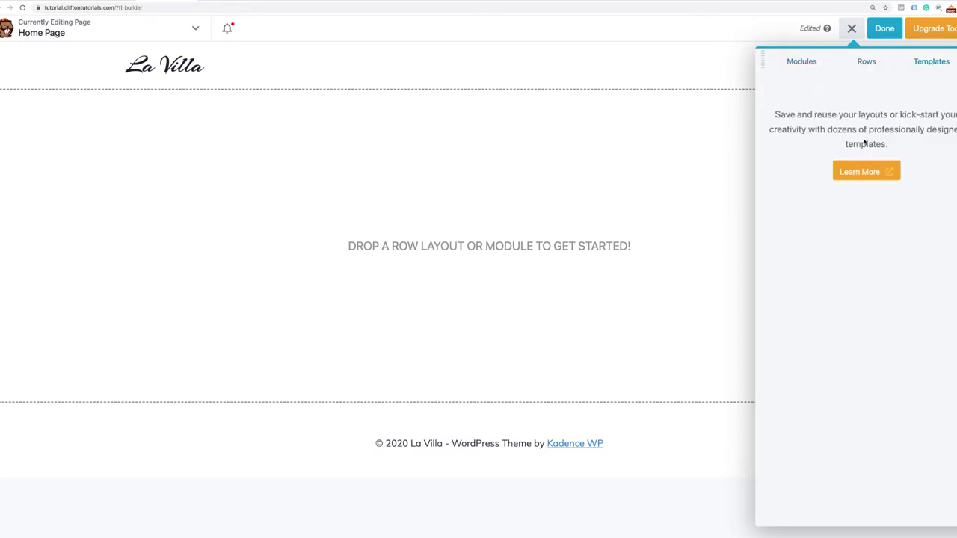
pyautogui.click(868, 70)
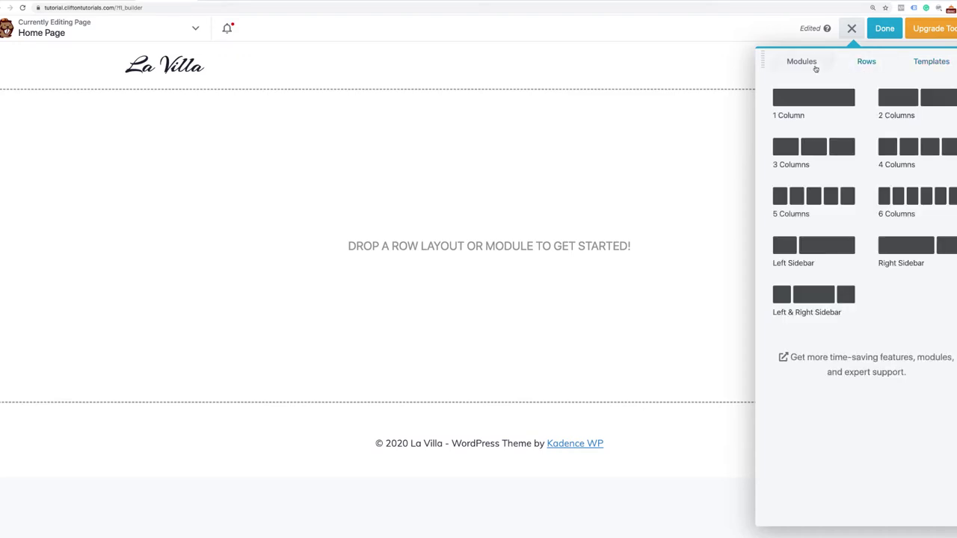
pyautogui.click(815, 69)
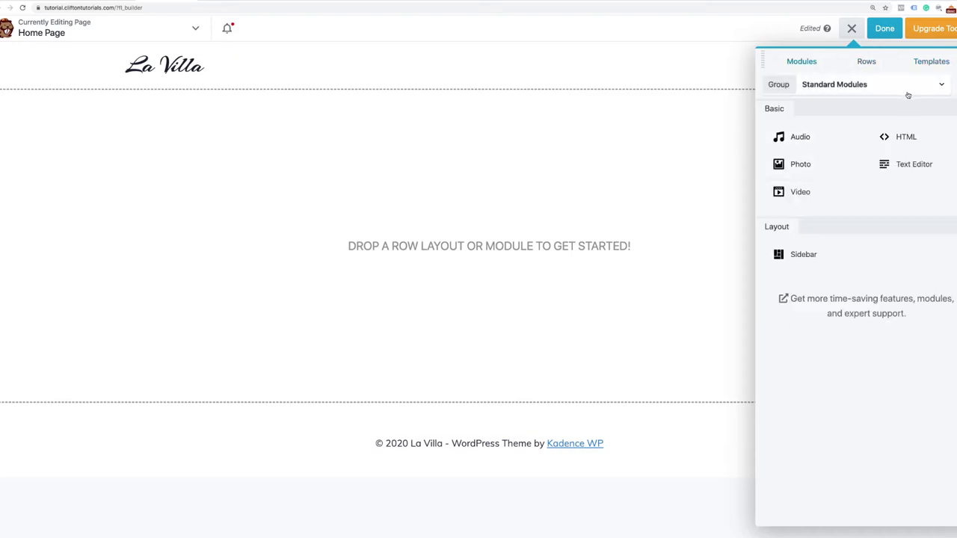
# Examine the PowerPack Modules, UABB Modules and WordPress Widgets groups in the module library.
pyautogui.click(942, 86)
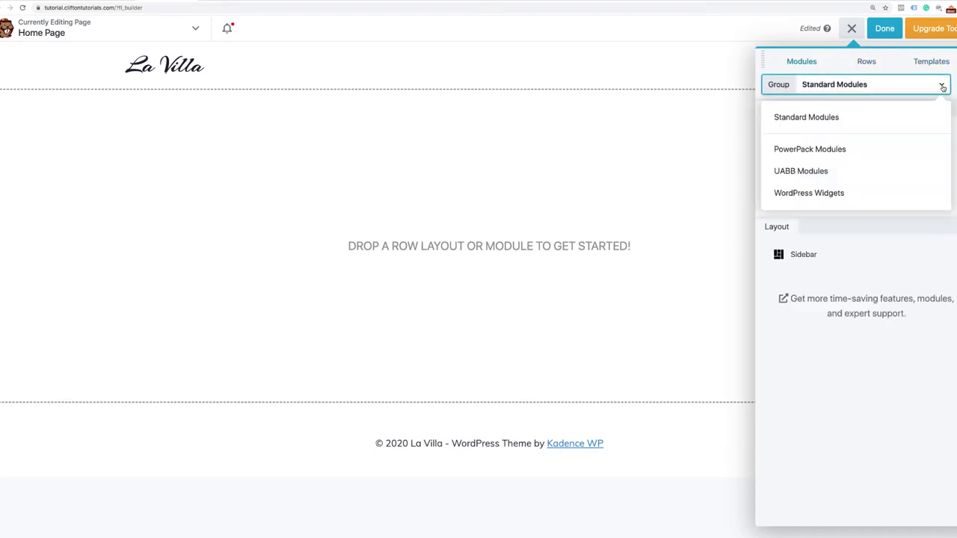
pyautogui.click(816, 152)
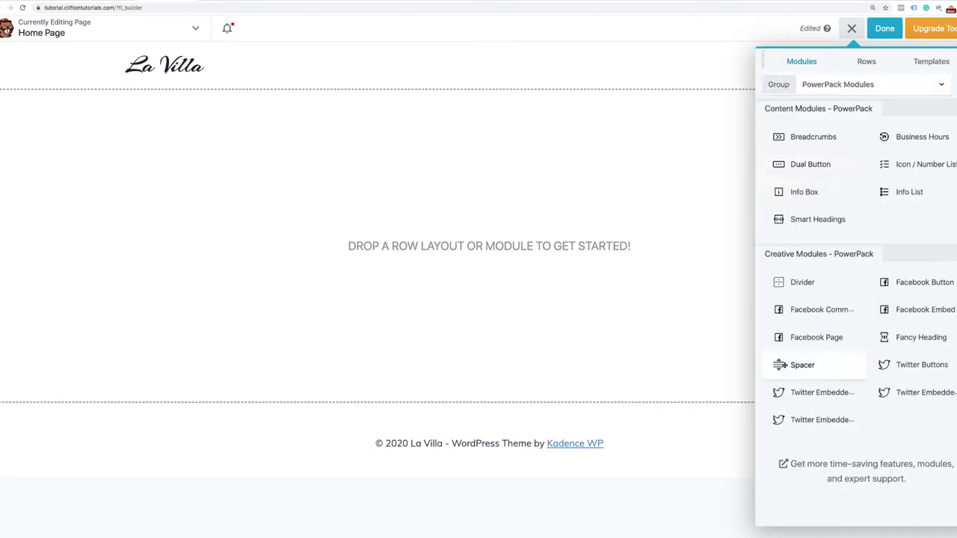
pyautogui.click(940, 83)
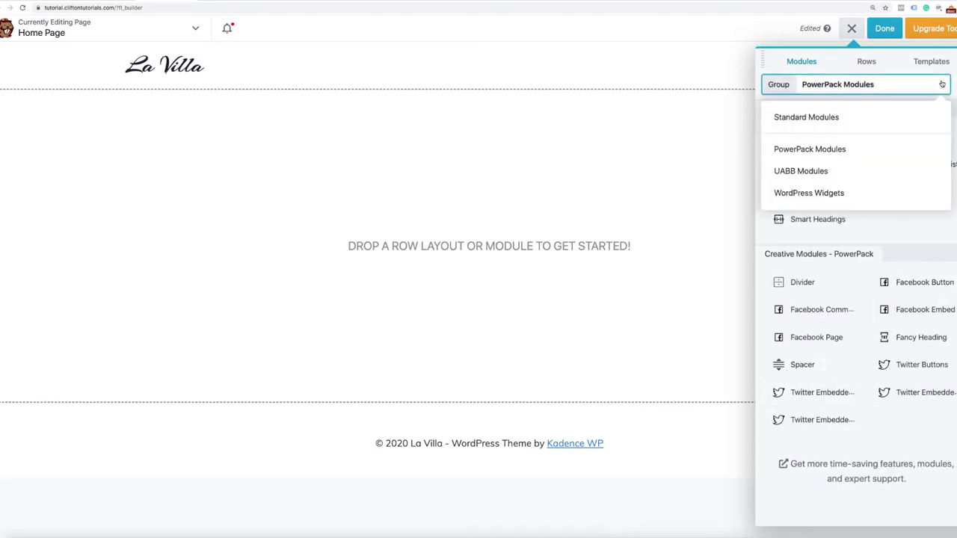
pyautogui.click(794, 172)
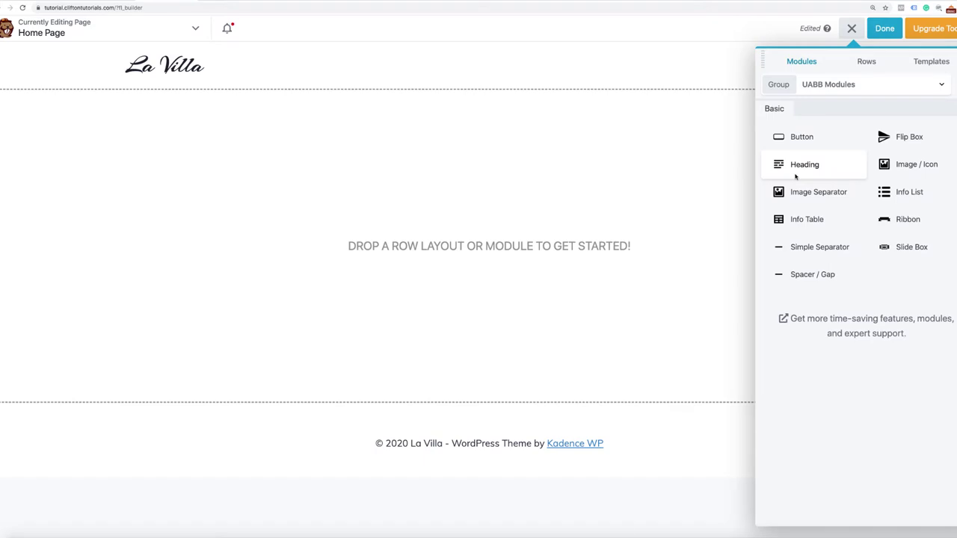
pyautogui.click(880, 88)
pyautogui.click(813, 194)
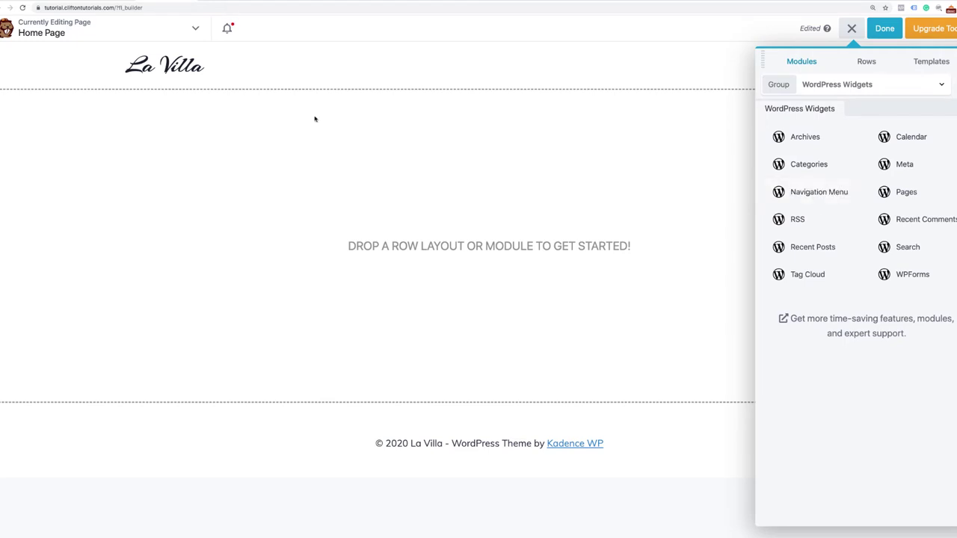
# Change the rows' max width in Beaver Builder's global settings and save them.
pyautogui.click(196, 29)
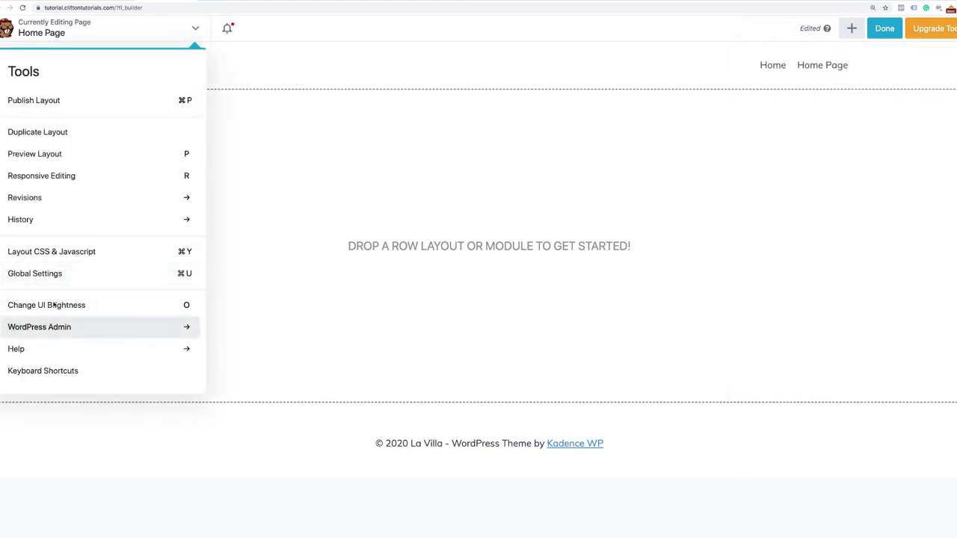
pyautogui.click(56, 275)
pyautogui.scroll(-5, 57, 283)
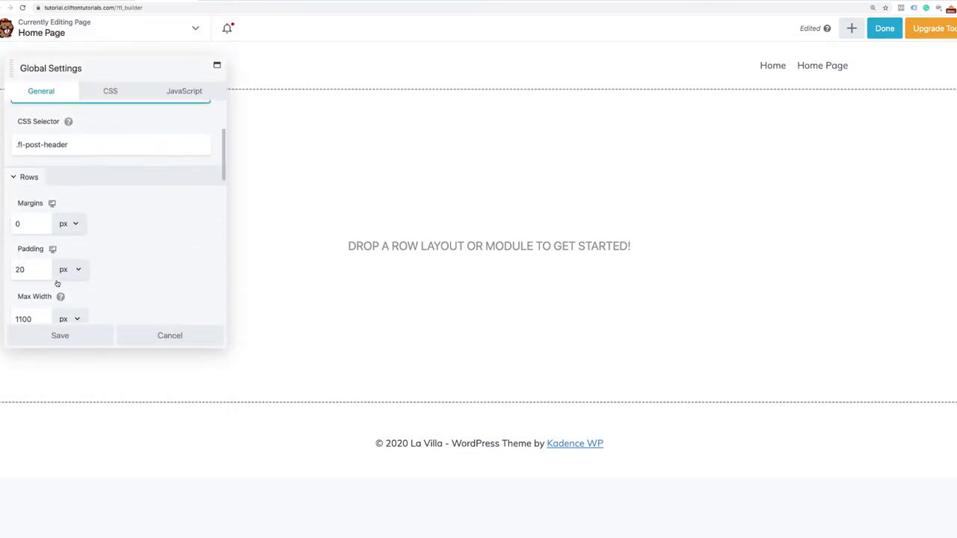
pyautogui.doubleClick(24, 226)
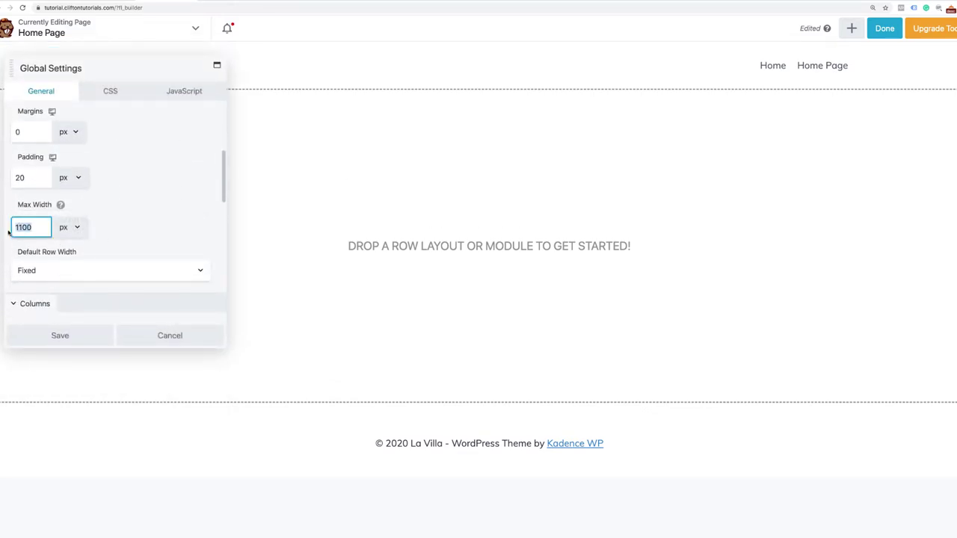
pyautogui.write('1')
pyautogui.click(75, 335)
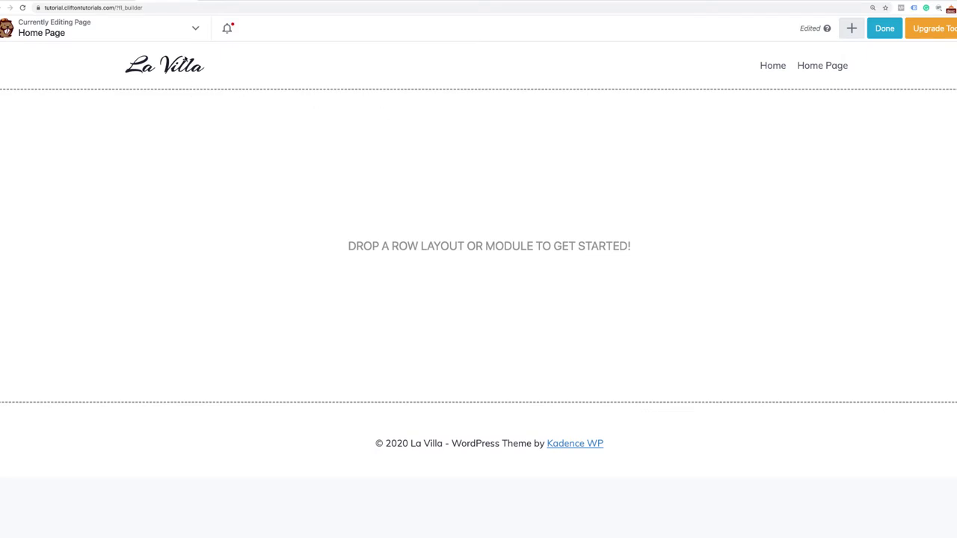
# Check the empty page at tablet and phone widths in Responsive Editing, and return to the normal view.
pyautogui.click(193, 33)
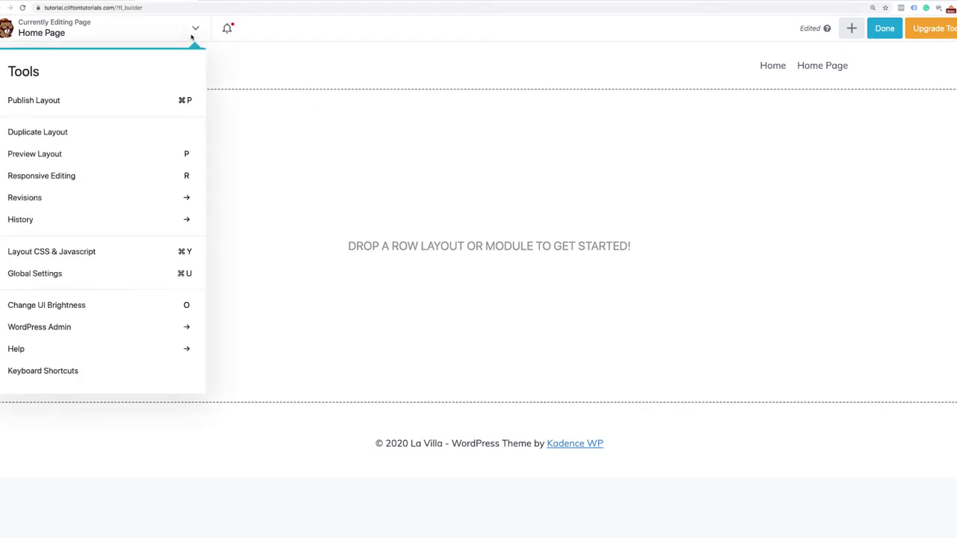
pyautogui.click(46, 175)
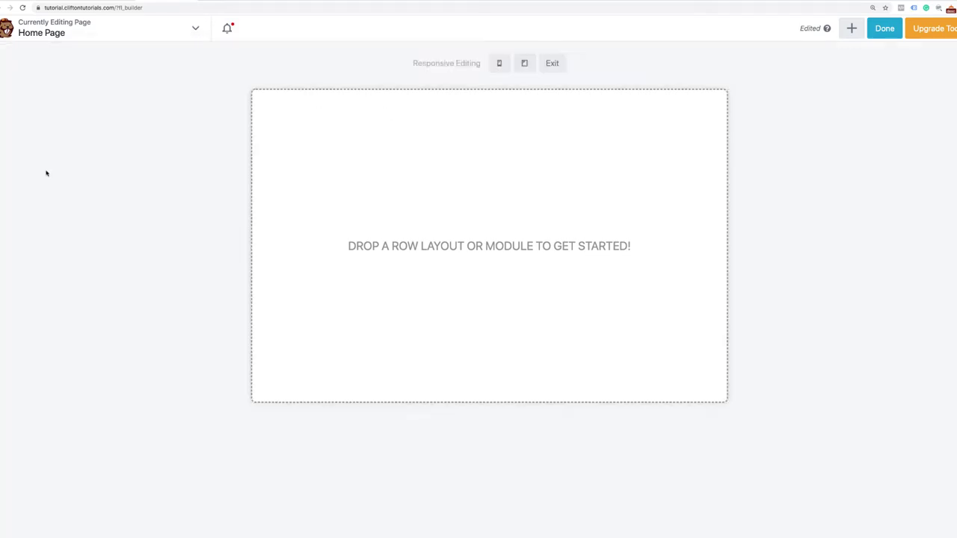
pyautogui.click(503, 69)
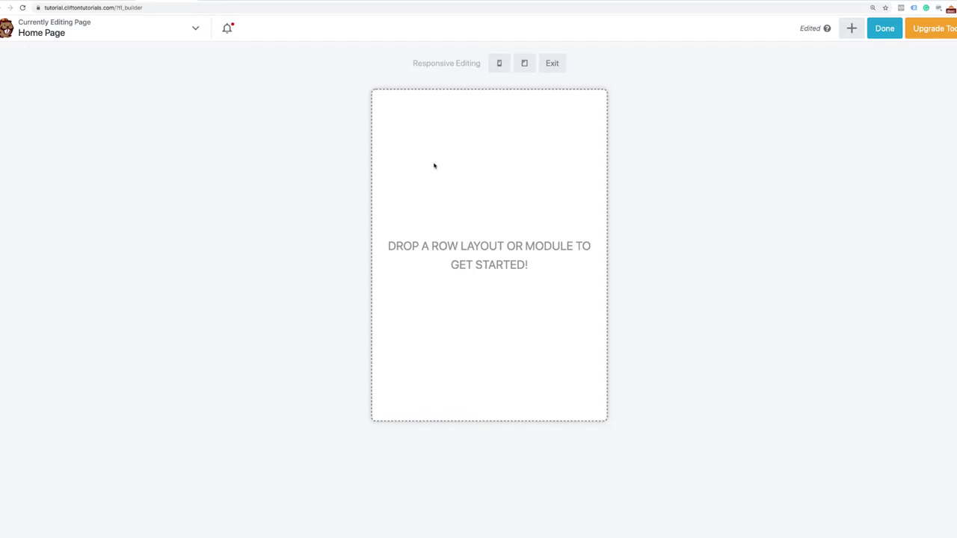
pyautogui.click(552, 64)
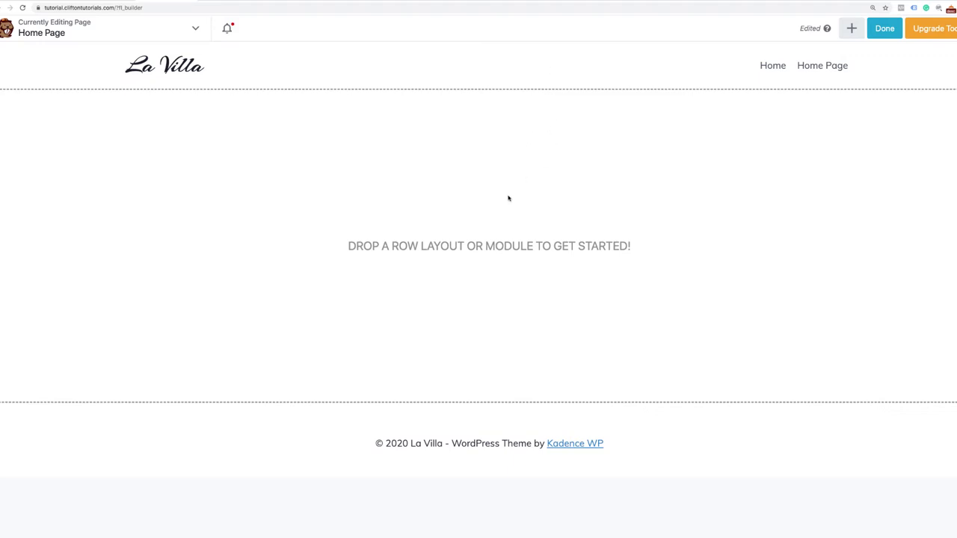
# Add a 3 Columns row to the Home Page and publish the layout.
pyautogui.click(852, 30)
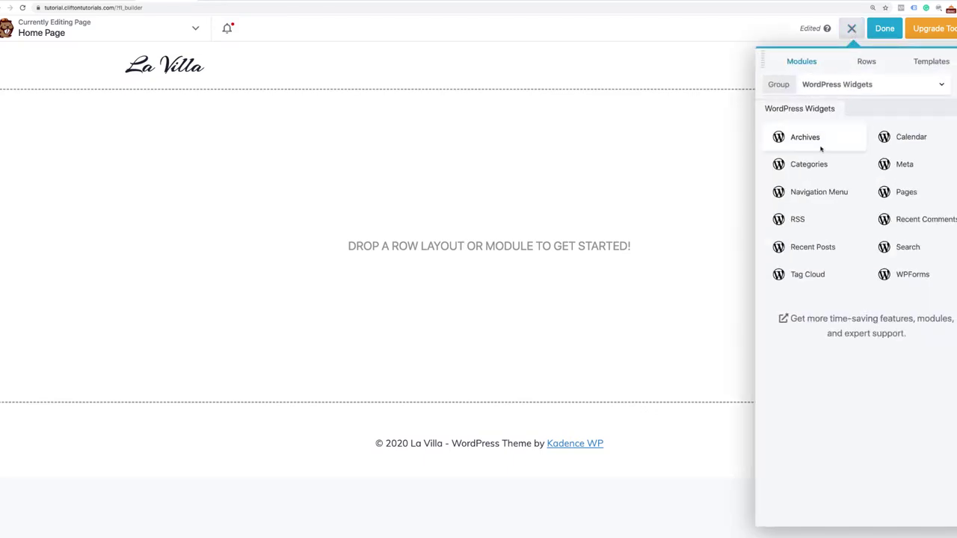
pyautogui.click(864, 63)
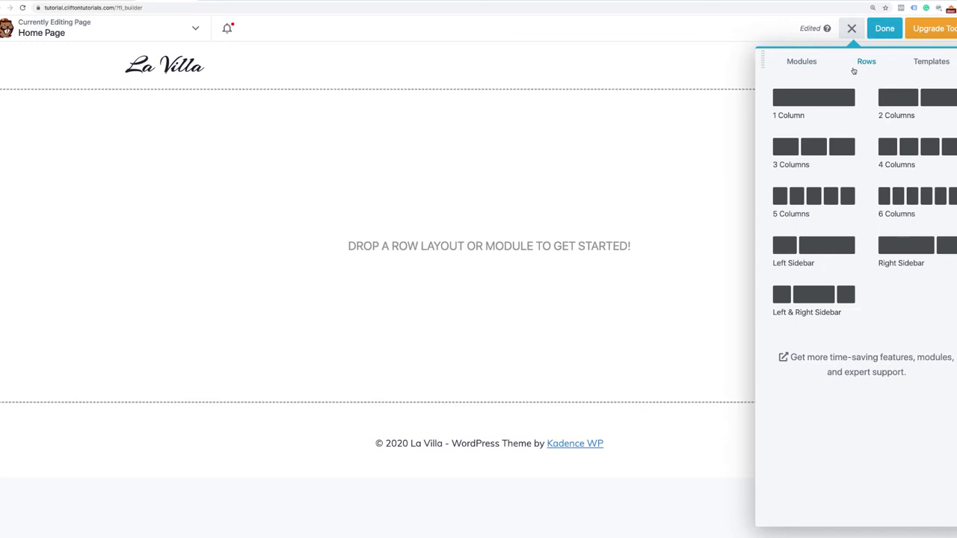
pyautogui.moveTo(824, 153); pyautogui.dragTo(673, 168)
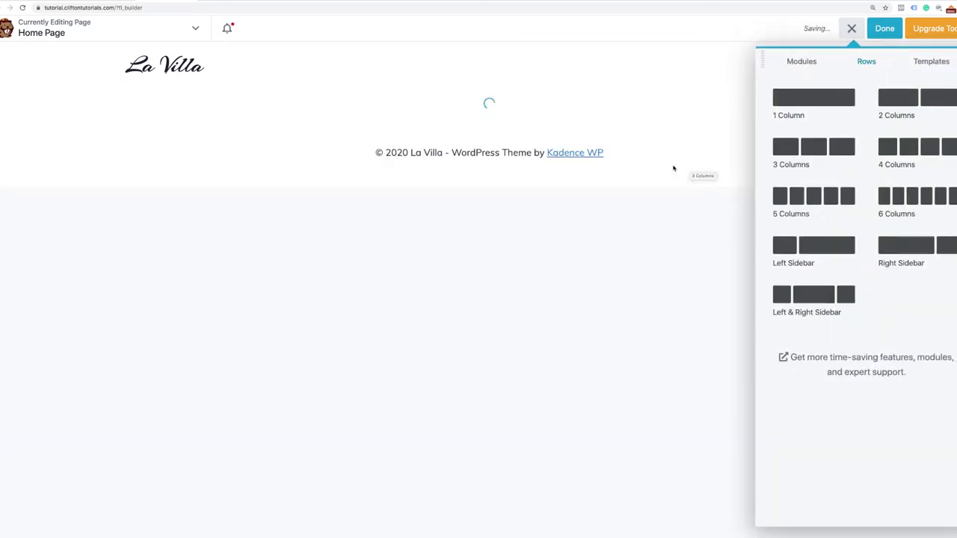
pyautogui.click(850, 30)
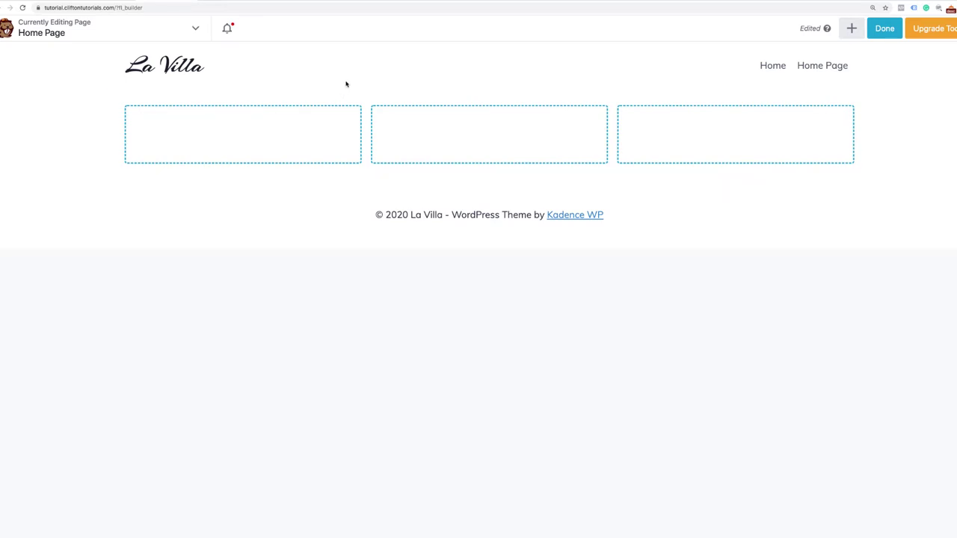
pyautogui.moveTo(374, 105)
pyautogui.click(886, 32)
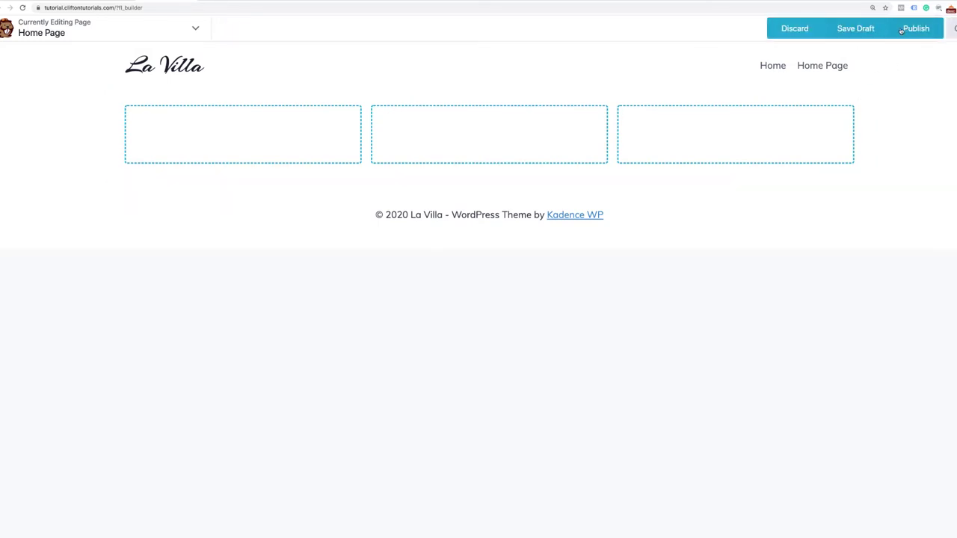
pyautogui.click(913, 30)
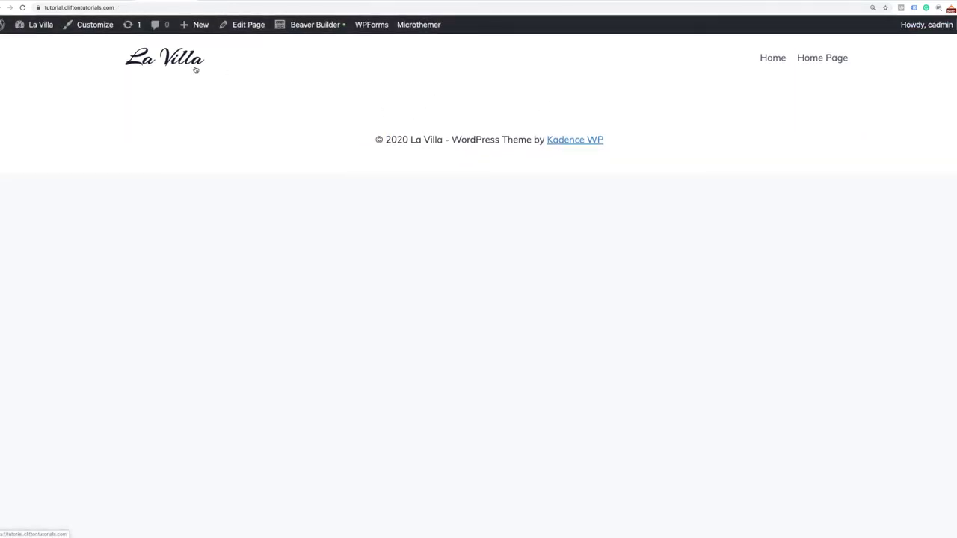
# Set the Home Page's content style to Boxed, update the page and reopen it in Beaver Builder.
pyautogui.click(251, 26)
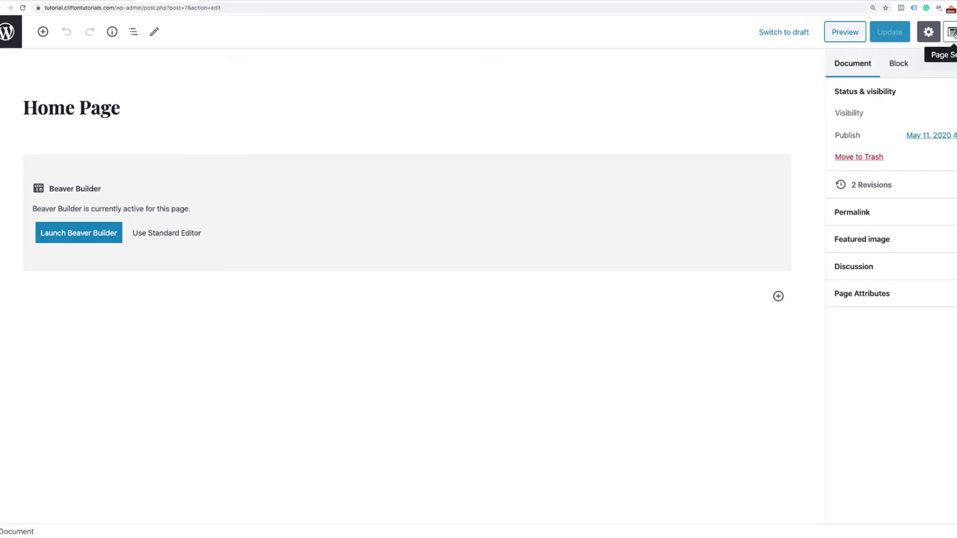
pyautogui.click(952, 32)
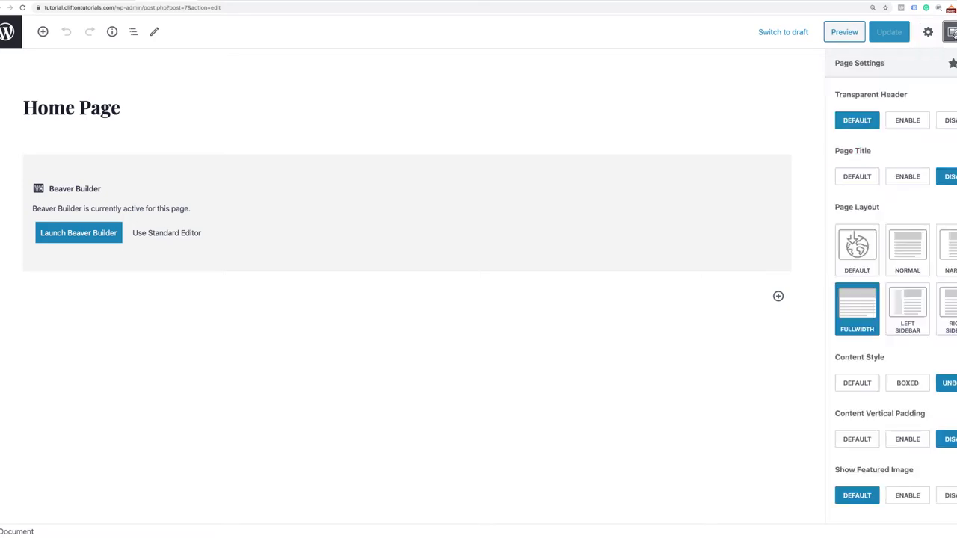
pyautogui.scroll(-2, 888, 230)
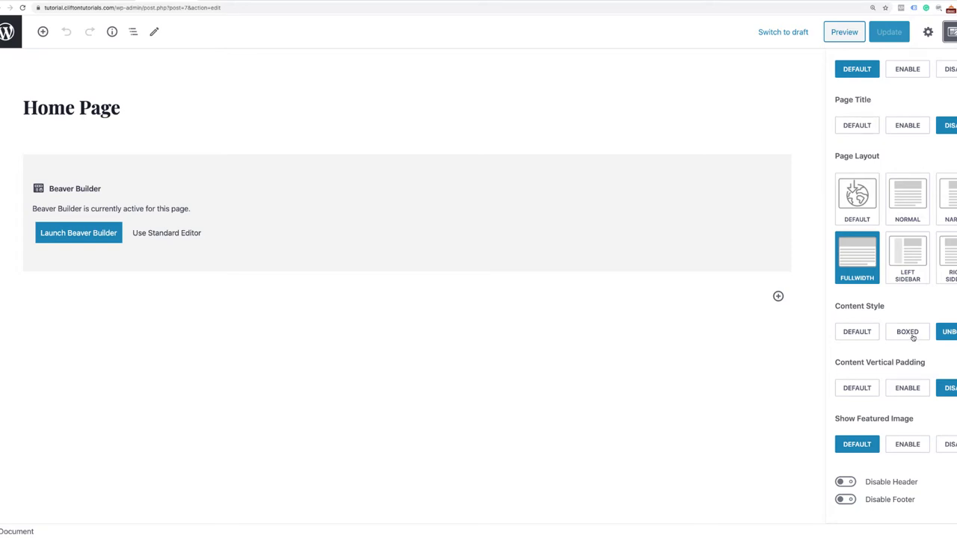
pyautogui.click(913, 338)
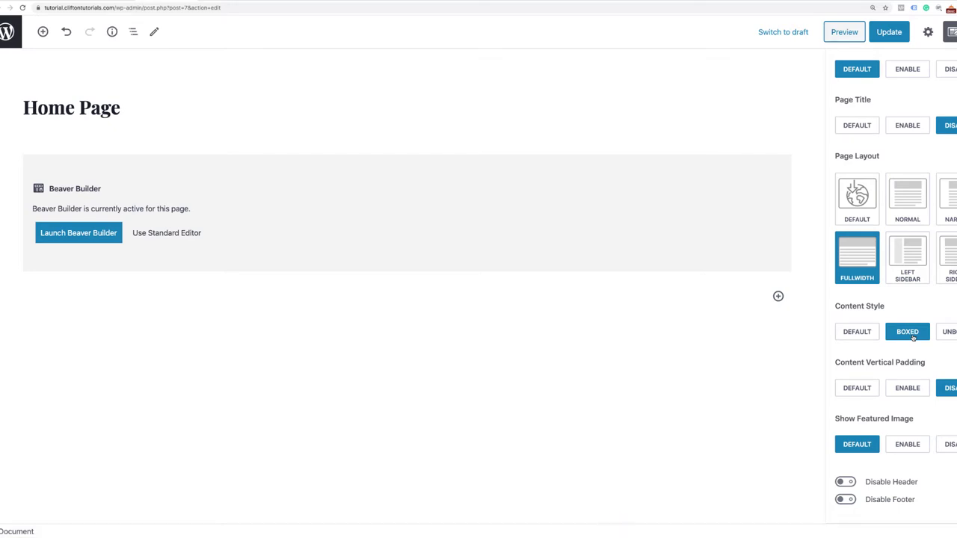
pyautogui.click(890, 33)
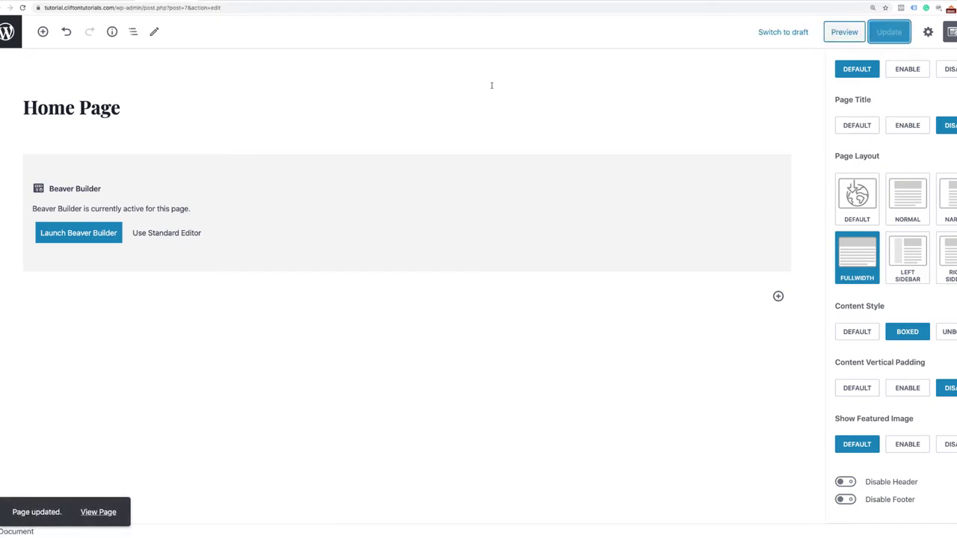
pyautogui.click(85, 237)
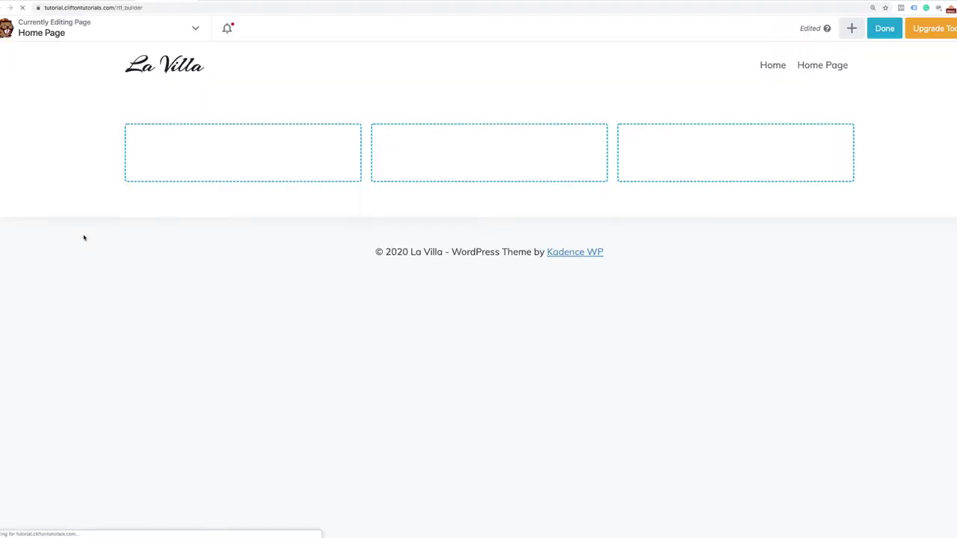
# Open the settings of the three-column row and set its width to Full Width.
pyautogui.moveTo(140, 131)
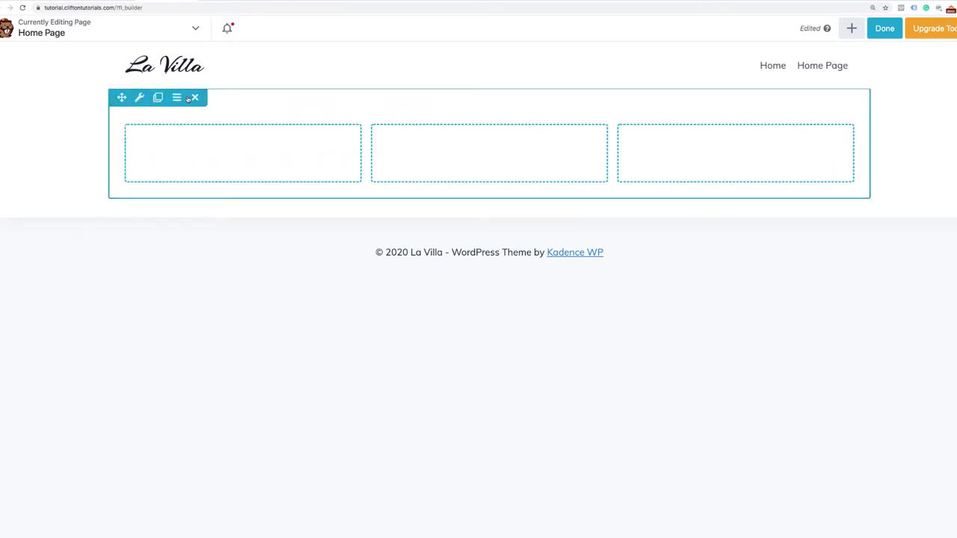
pyautogui.moveTo(141, 164)
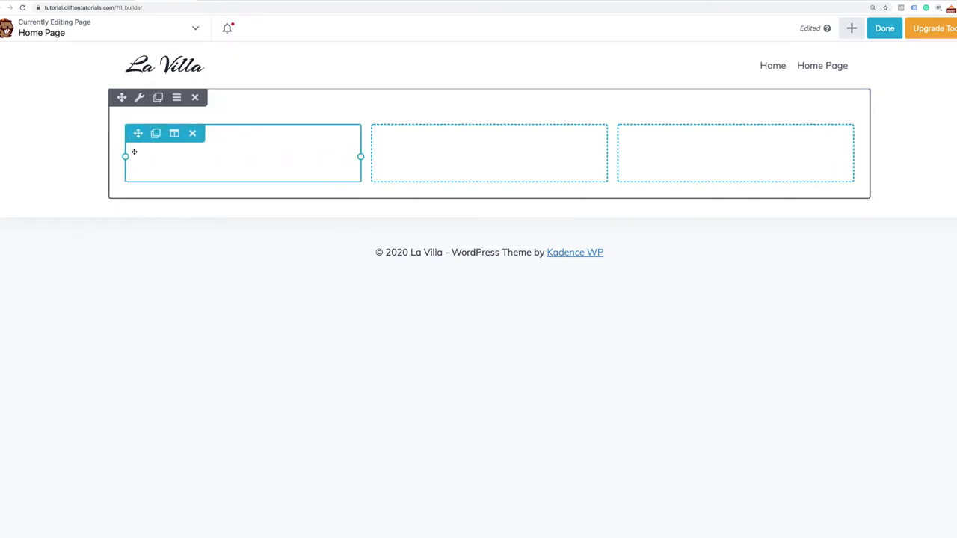
pyautogui.click(140, 98)
pyautogui.moveTo(150, 86); pyautogui.dragTo(627, 73)
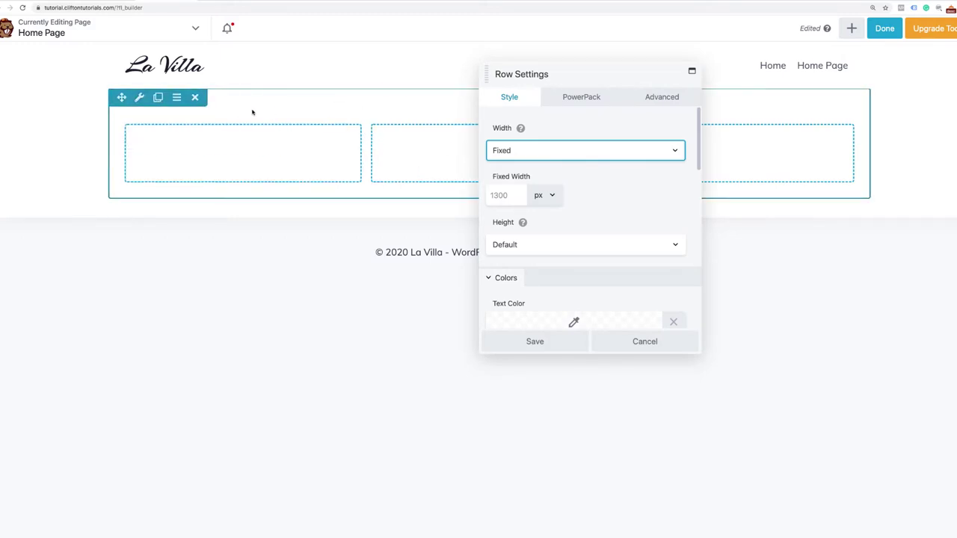
pyautogui.click(620, 152)
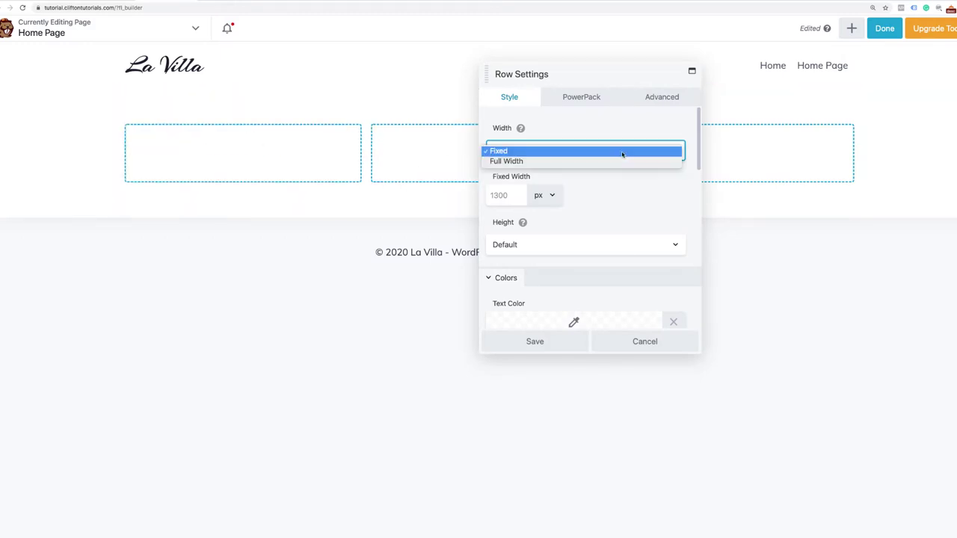
pyautogui.click(585, 161)
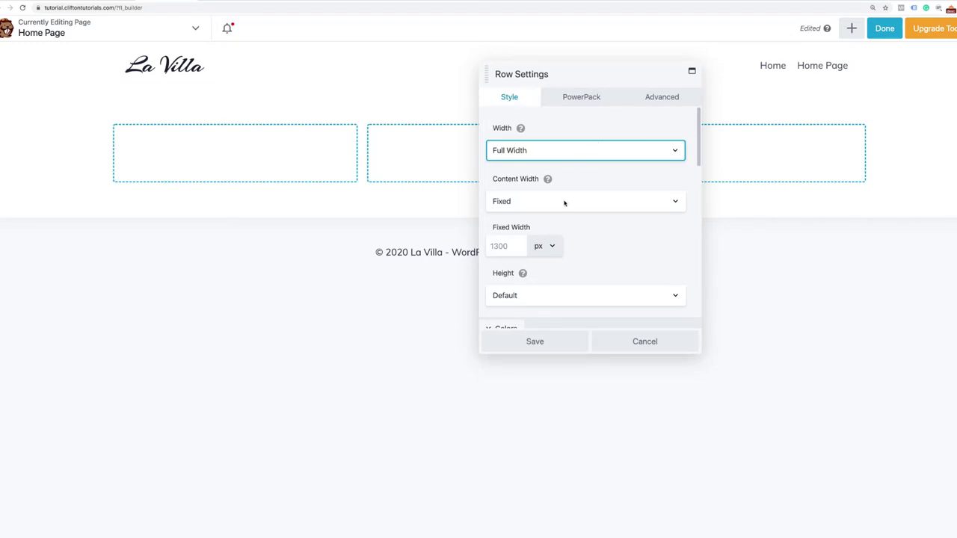
# Set the row's background type to Photo.
pyautogui.scroll(-5, 557, 246)
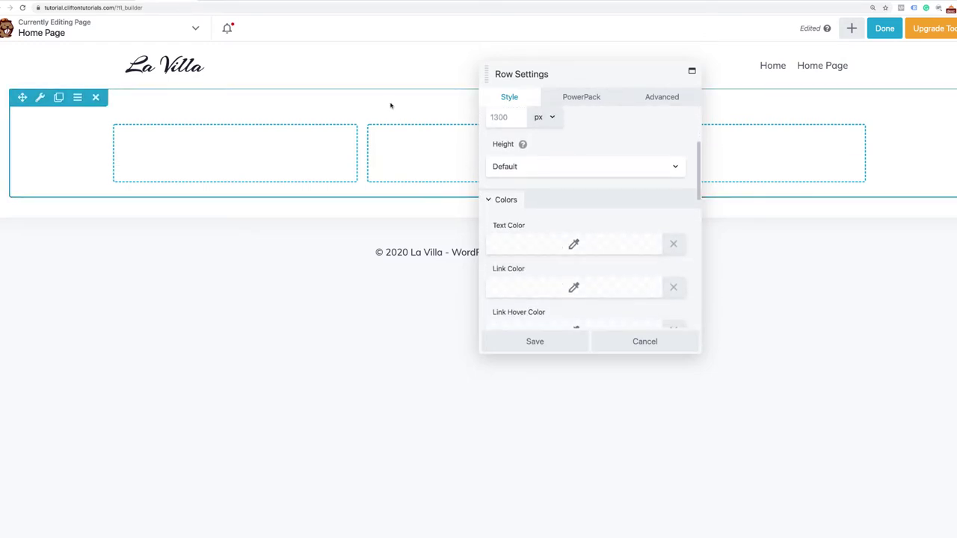
pyautogui.scroll(-10, 574, 214)
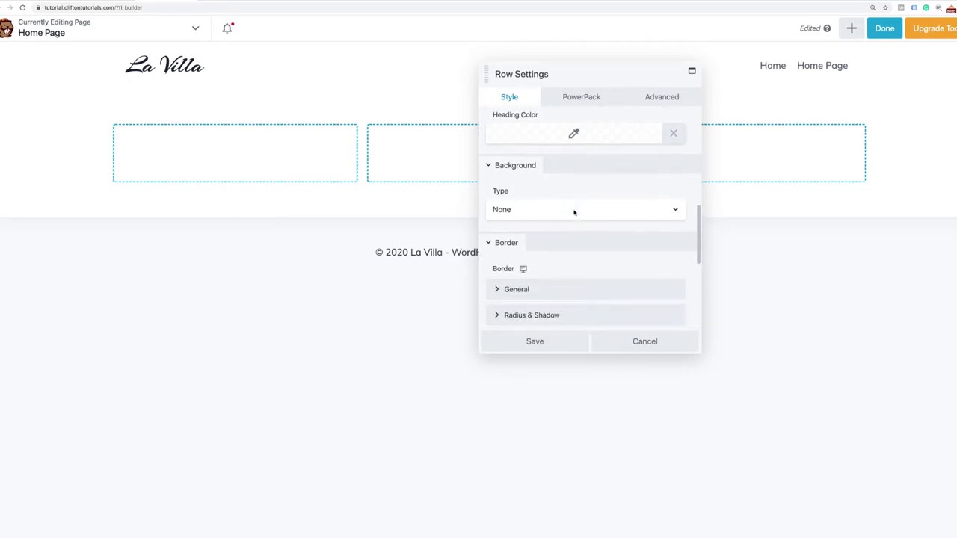
pyautogui.scroll(3, 575, 214)
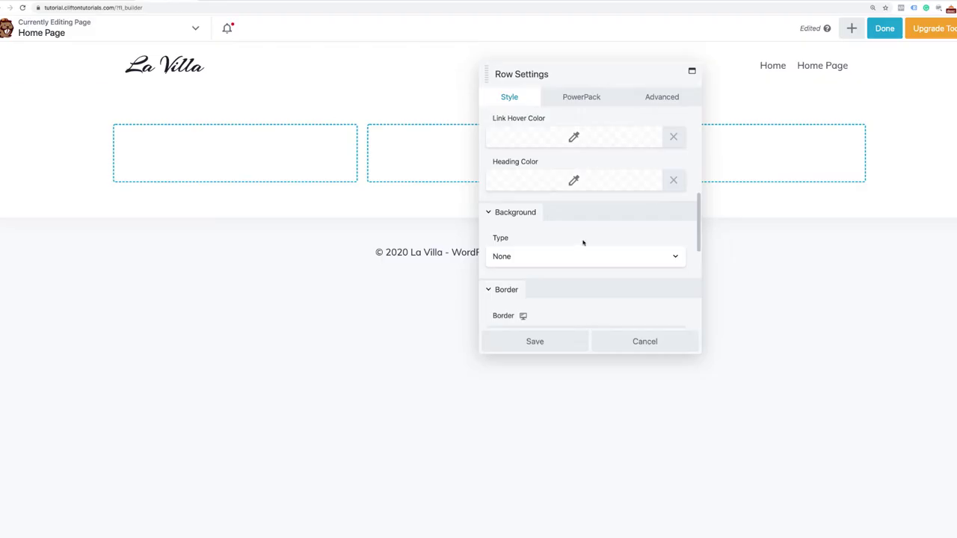
pyautogui.scroll(-1, 583, 241)
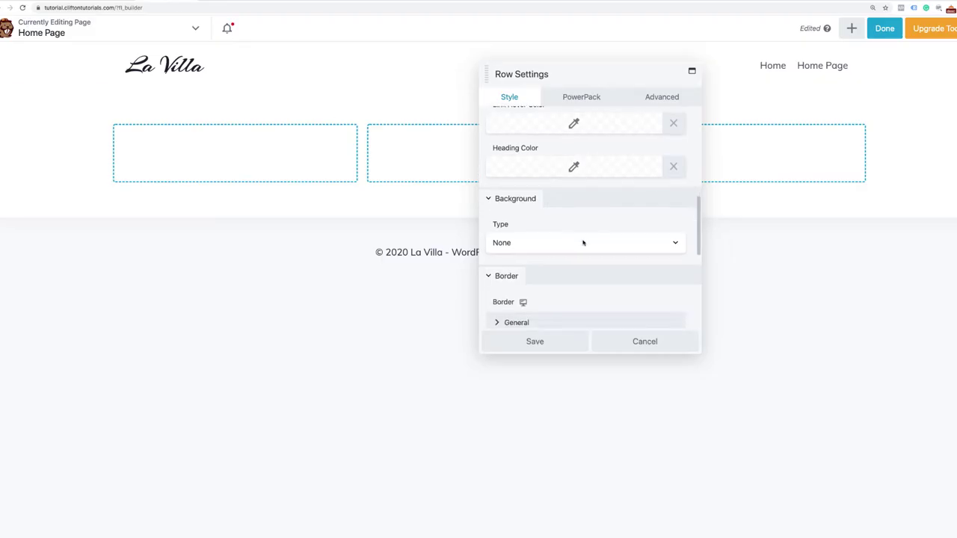
pyautogui.scroll(-1, 556, 237)
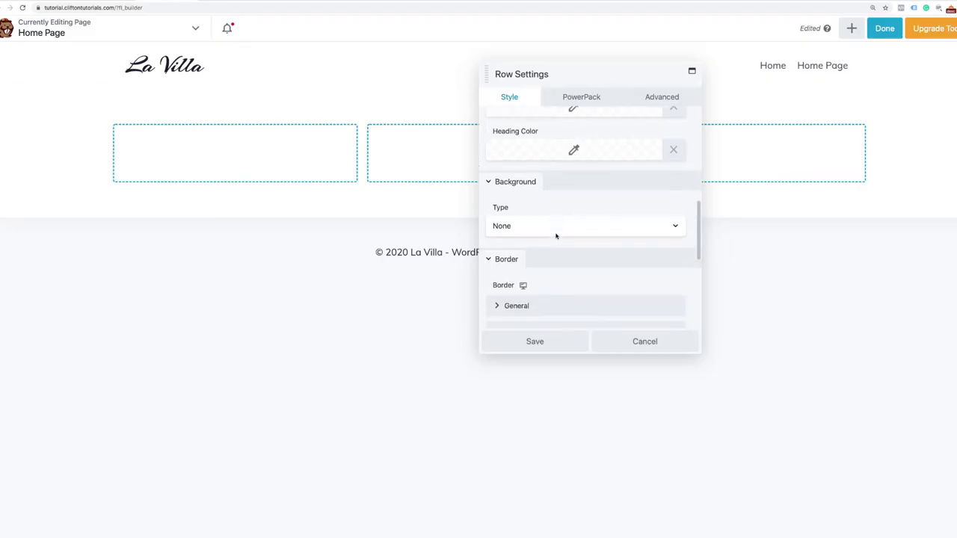
pyautogui.click(662, 228)
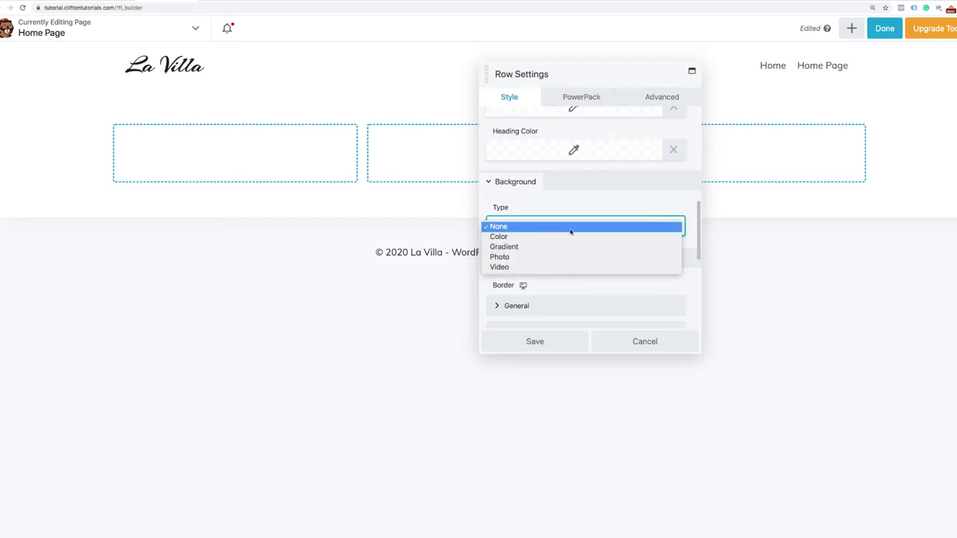
pyautogui.click(507, 257)
pyautogui.scroll(-3, 538, 289)
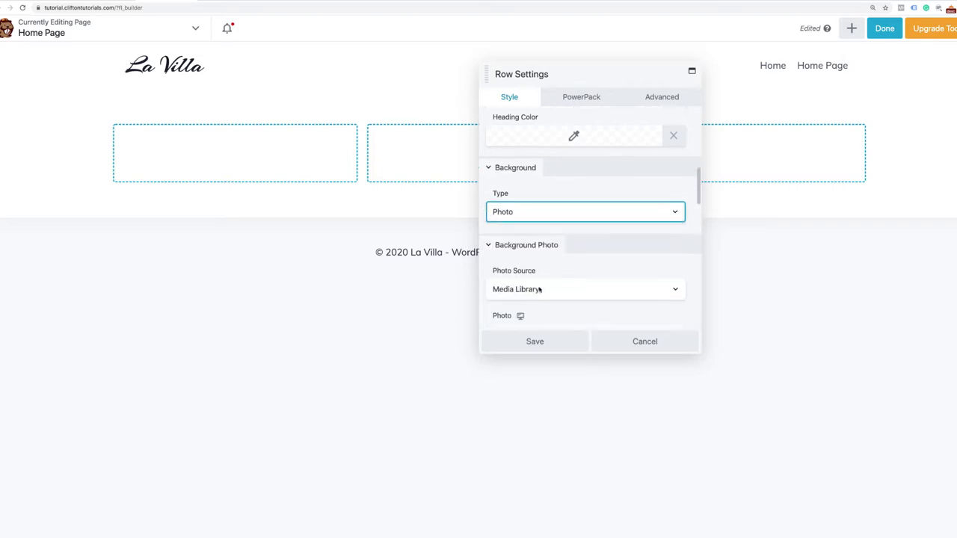
# Preview the photos in the Downloads folder and upload vacation-home-featured.jpg for the row's background.
pyautogui.click(510, 230)
pyautogui.click(504, 269)
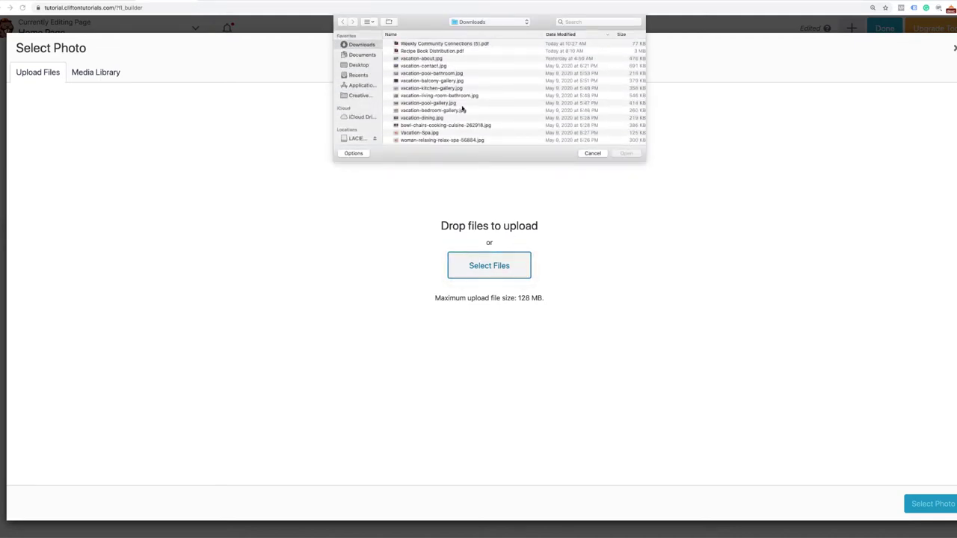
pyautogui.click(431, 60)
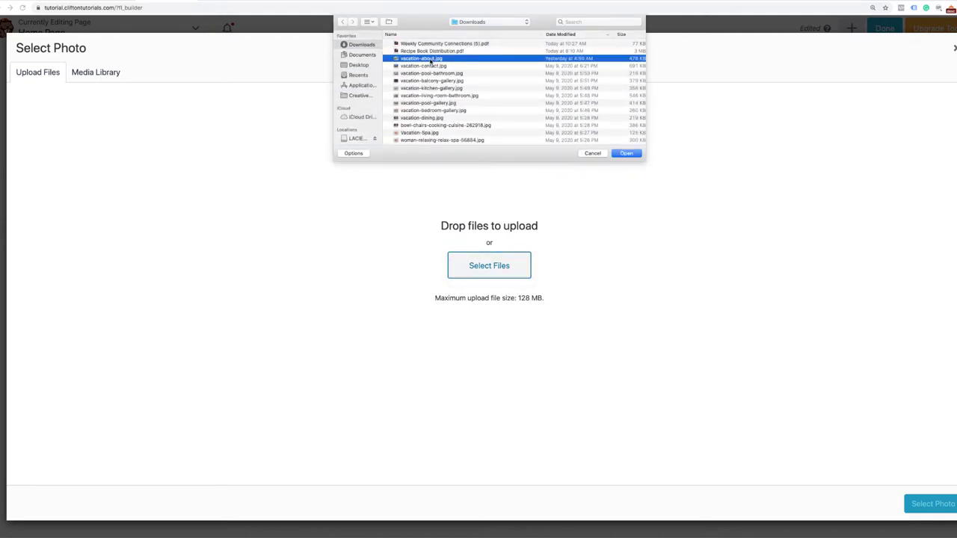
pyautogui.press('space')
pyautogui.press('Down')
pyautogui.press('Down')
pyautogui.press('Down')
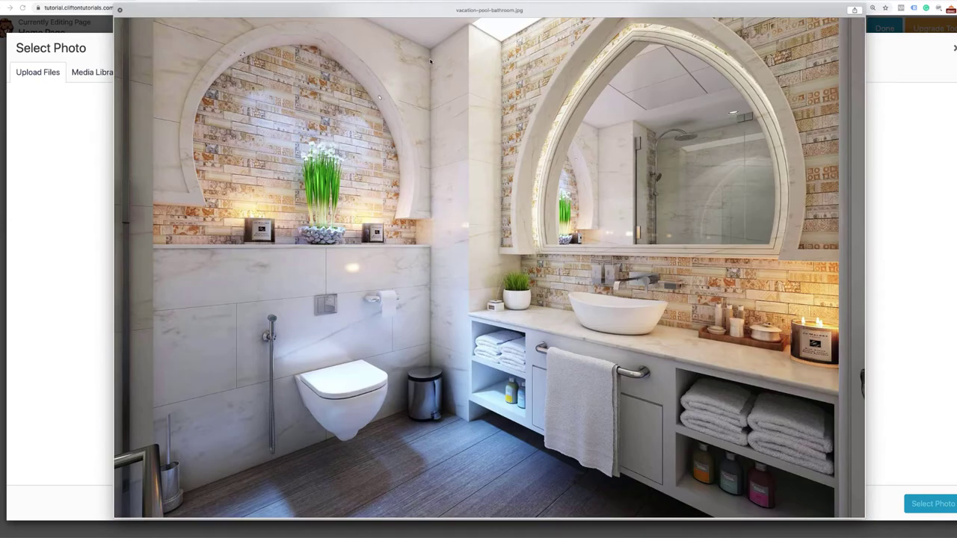
pyautogui.press('Down')
pyautogui.press('Down')
pyautogui.press('Down')
pyautogui.press('Down')
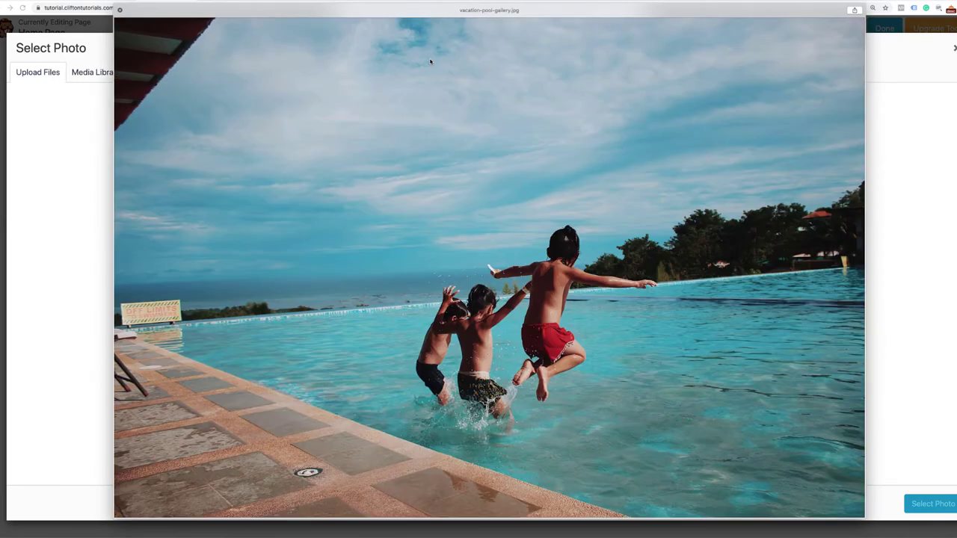
pyautogui.press('Down')
pyautogui.press('Down')
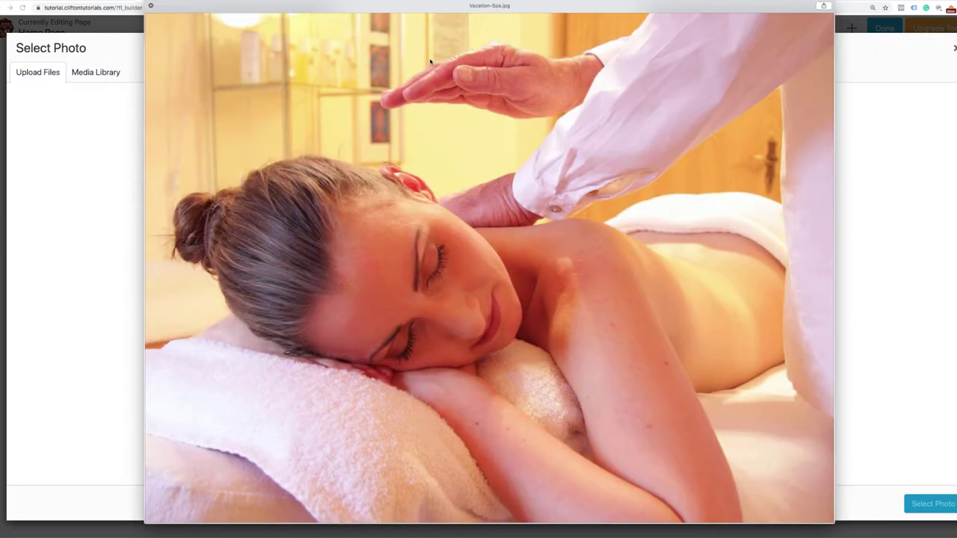
pyautogui.press('Down')
pyautogui.press('Down')
pyautogui.press('Down')
pyautogui.press('Down')
pyautogui.press('Down')
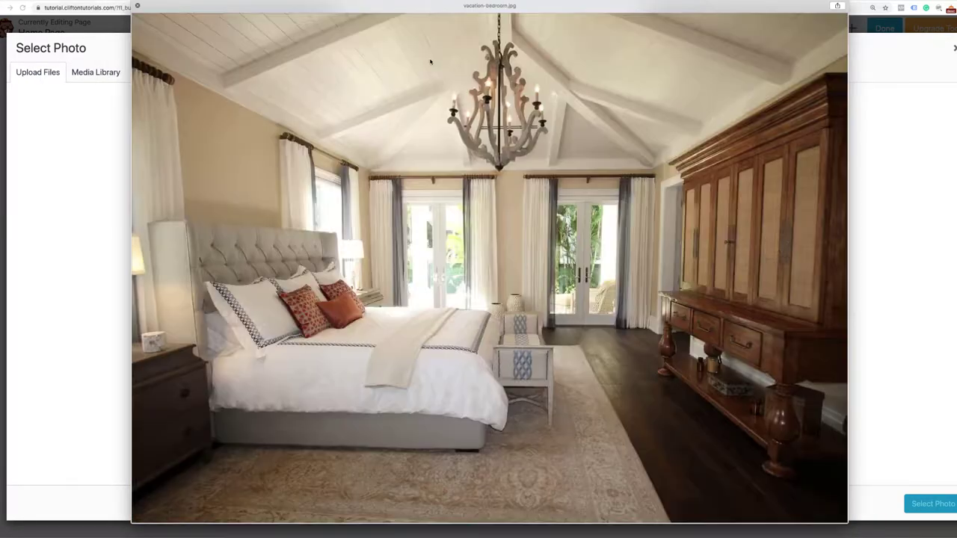
pyautogui.press('Down')
pyautogui.press('Down')
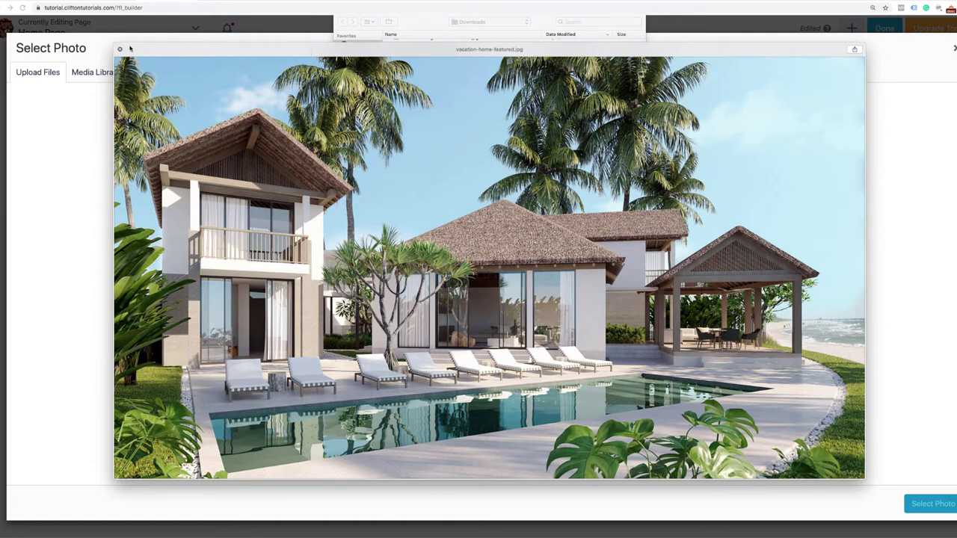
pyautogui.click(119, 49)
pyautogui.click(625, 153)
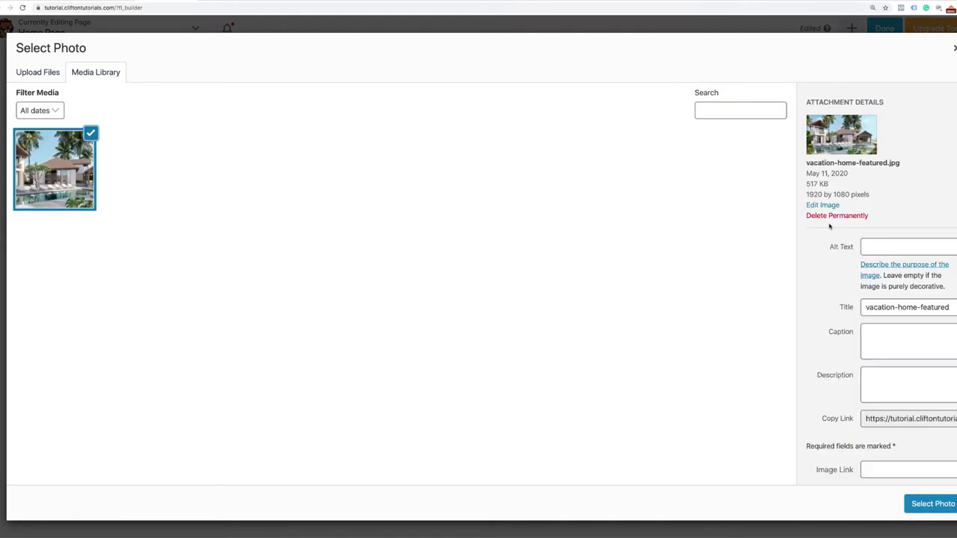
# Give the uploaded photo the alt text "Featured Photo" and use it as the row's background.
pyautogui.click(907, 308)
pyautogui.hotkey('ctrl', 'a')
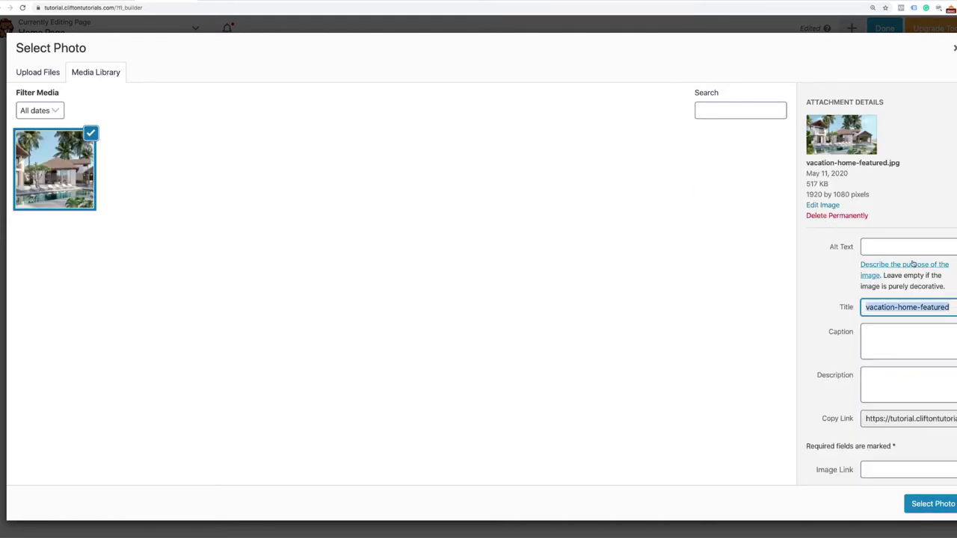
pyautogui.click(915, 246)
pyautogui.write('Featured Photo')
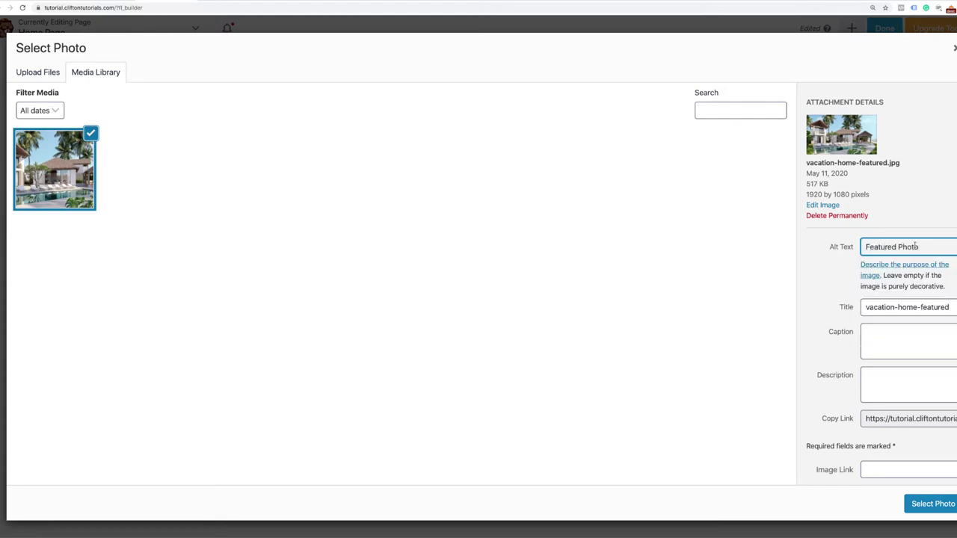
pyautogui.click(936, 504)
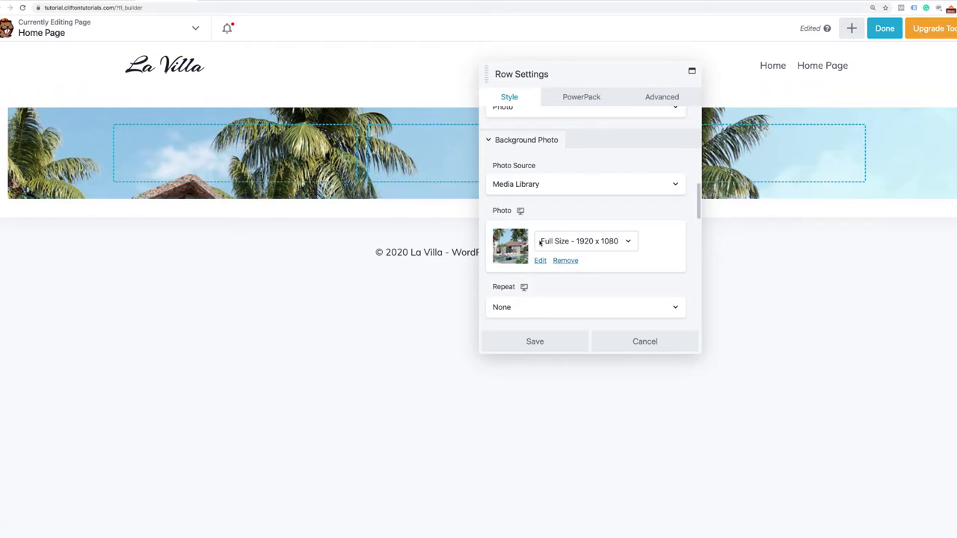
# Set the row's height to Full Height after trying the Minimum Height option.
pyautogui.scroll(10, 540, 242)
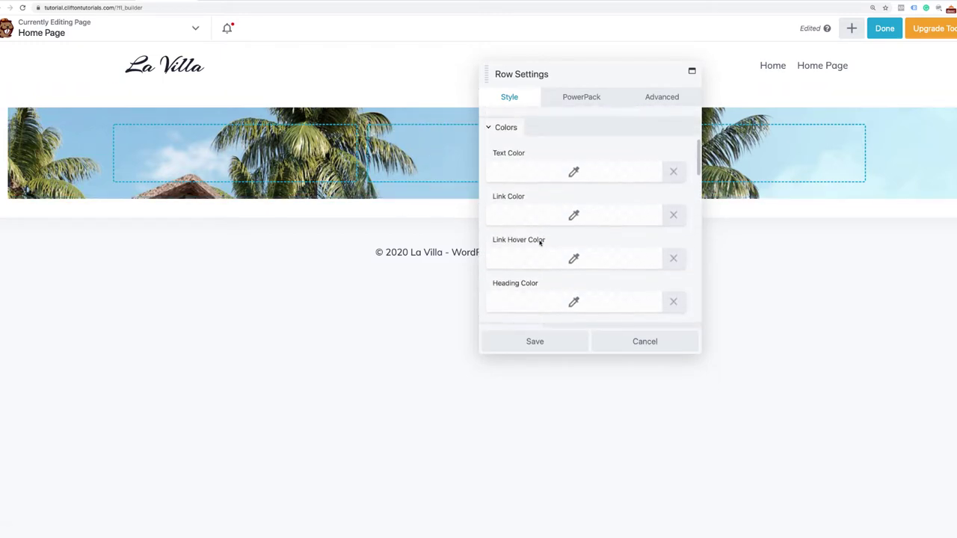
pyautogui.scroll(3, 540, 242)
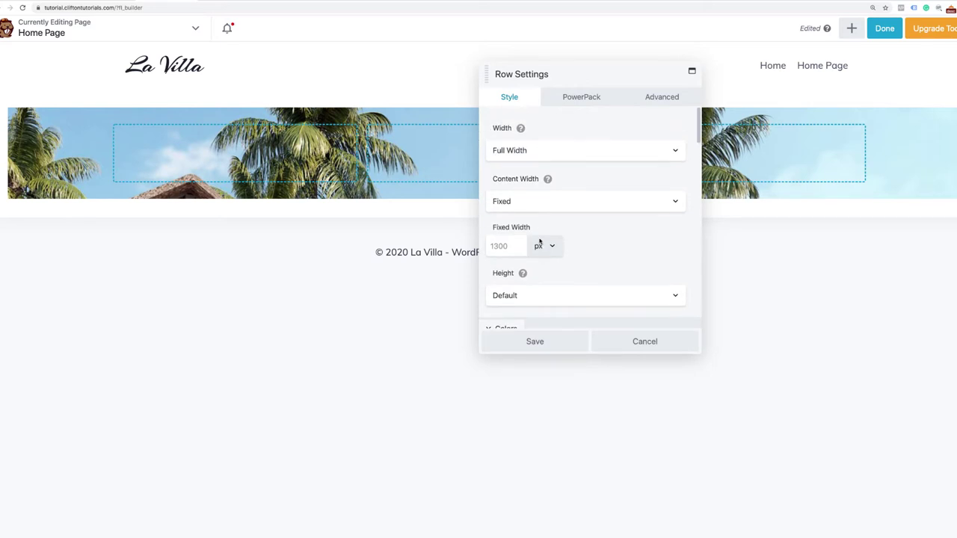
pyautogui.scroll(-2, 526, 237)
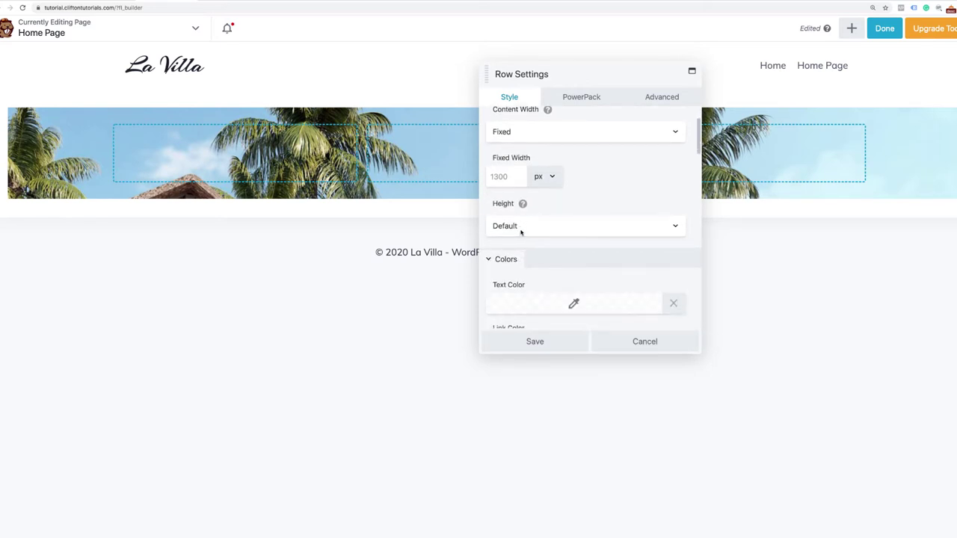
pyautogui.click(521, 228)
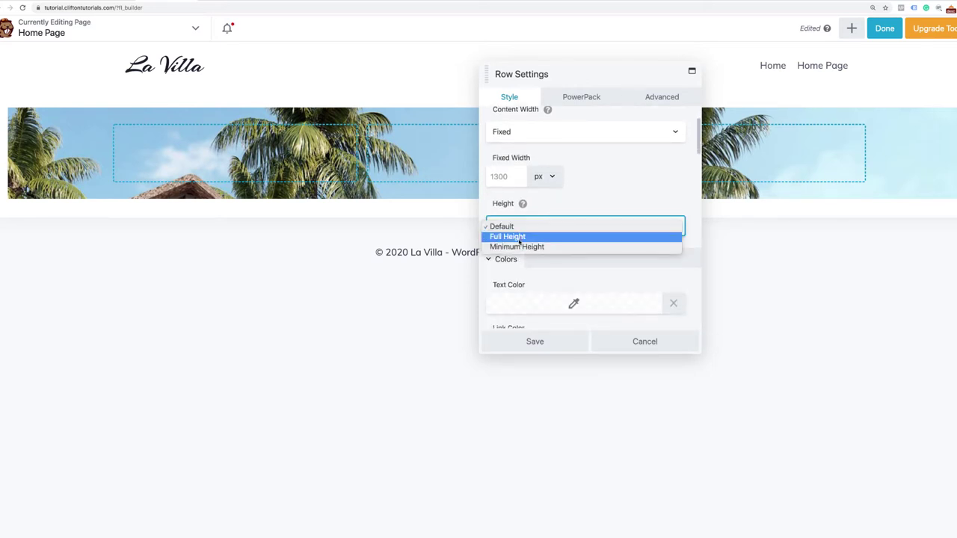
pyautogui.click(518, 247)
pyautogui.click(530, 229)
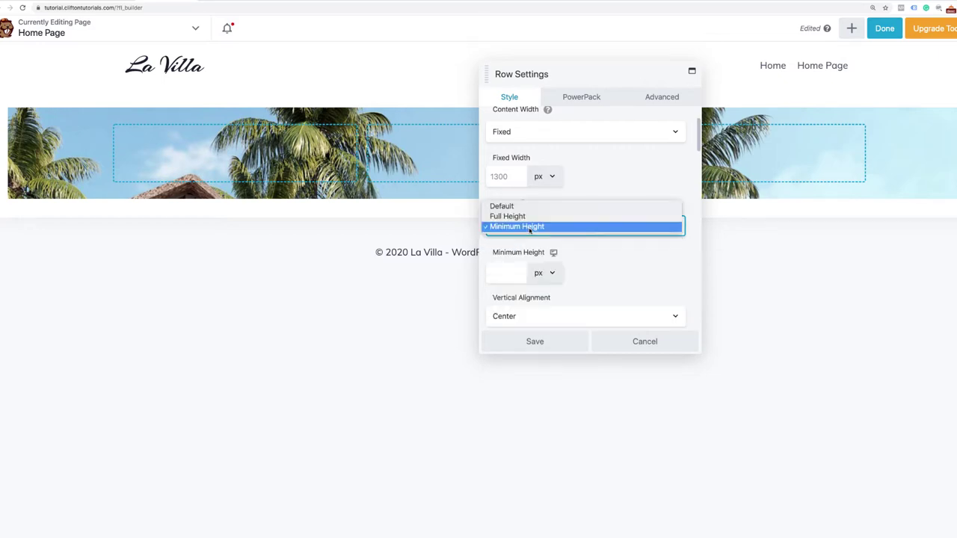
pyautogui.click(532, 217)
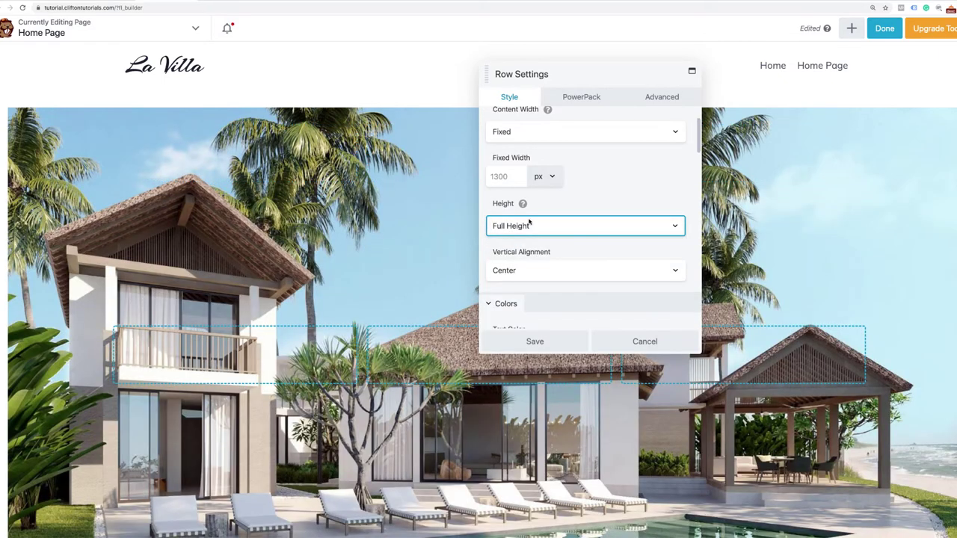
# Check the full-height photo row on the page and review its colour, background photo and overlay settings.
pyautogui.scroll(-1, 363, 235)
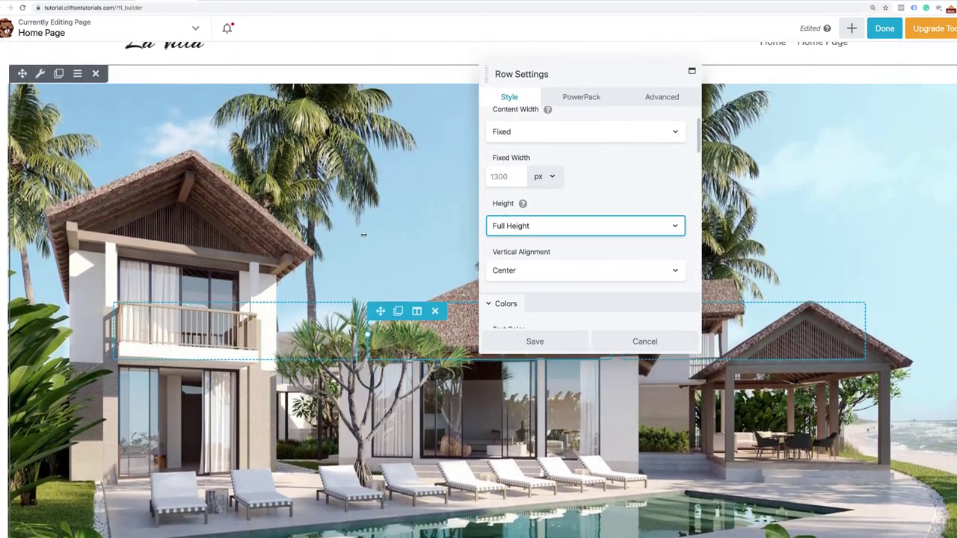
pyautogui.scroll(1, 363, 235)
pyautogui.scroll(-3, 364, 234)
pyautogui.scroll(2, 363, 235)
pyautogui.scroll(1, 364, 235)
pyautogui.click(419, 264)
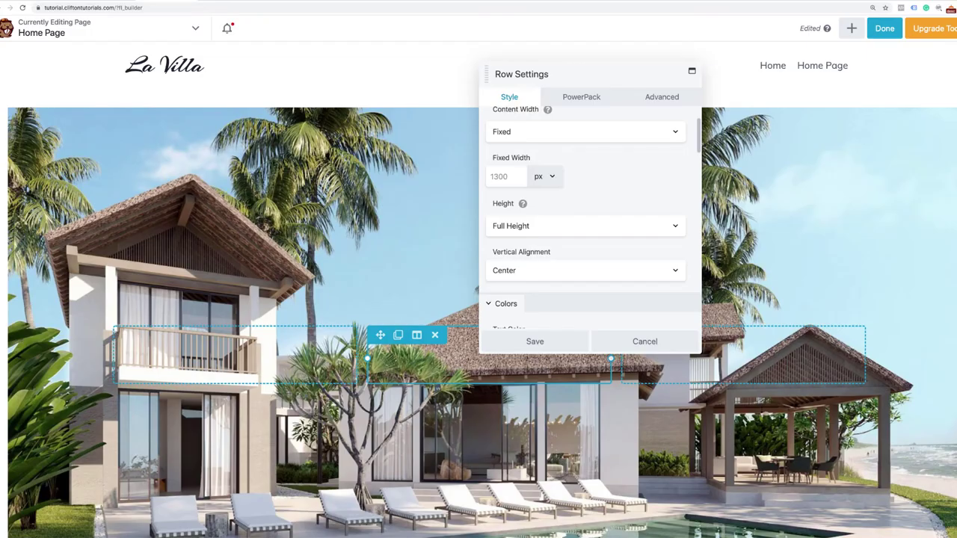
pyautogui.scroll(-10, 536, 247)
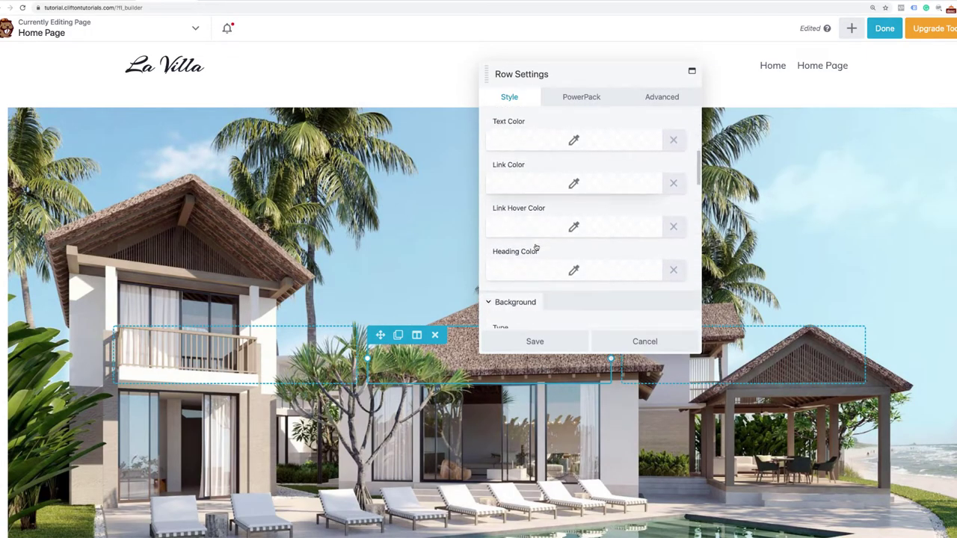
pyautogui.scroll(-6, 535, 247)
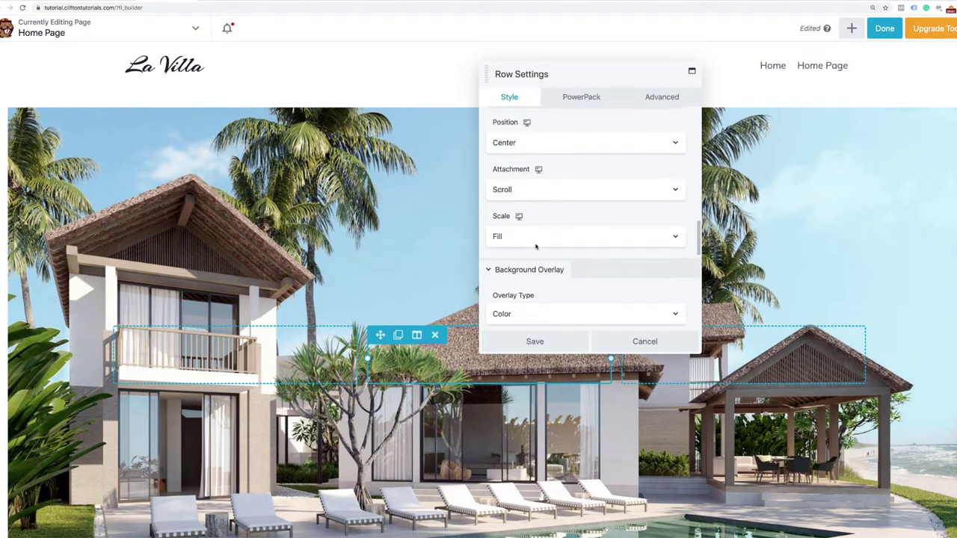
pyautogui.scroll(6, 536, 247)
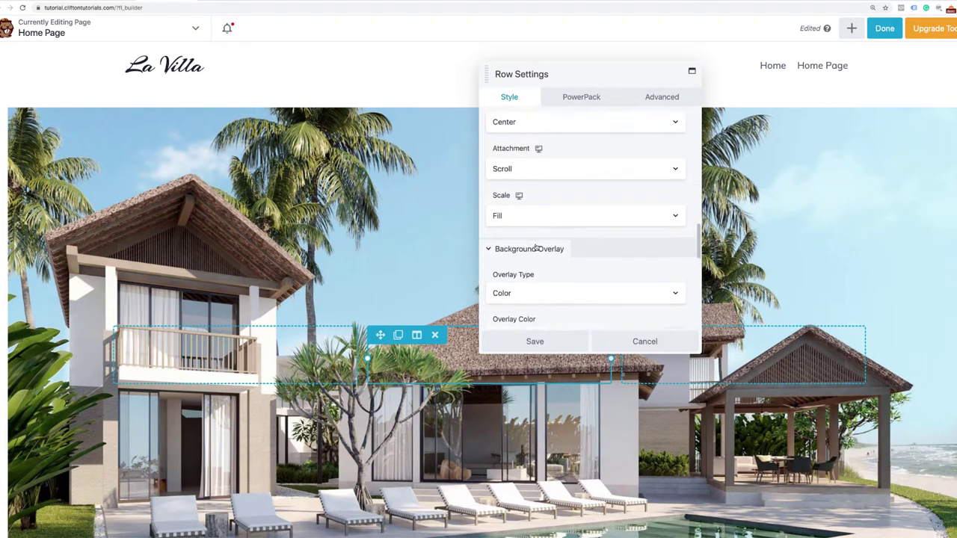
pyautogui.scroll(3, 536, 247)
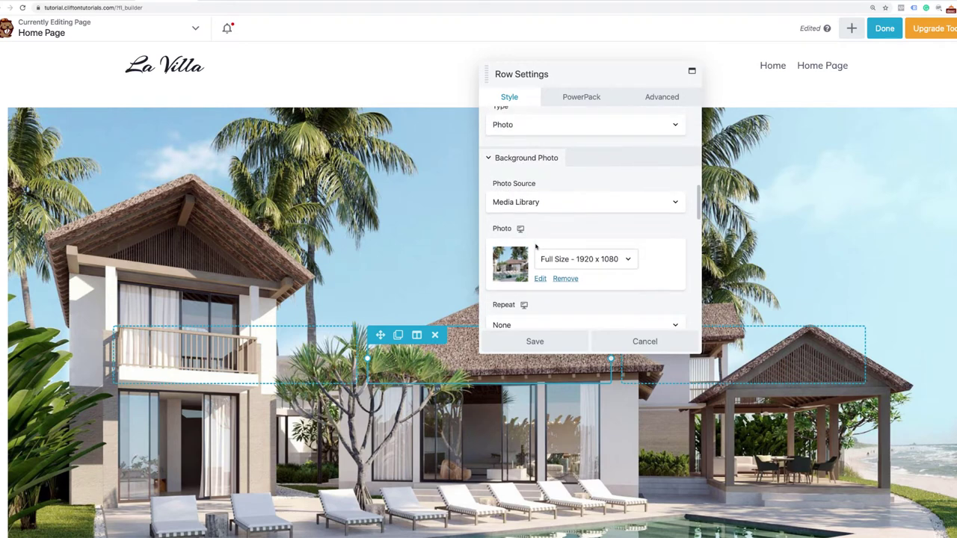
# Give the row's background photo a solid colour overlay in dark brown #472200.
pyautogui.scroll(-5, 535, 247)
pyautogui.scroll(-3, 535, 247)
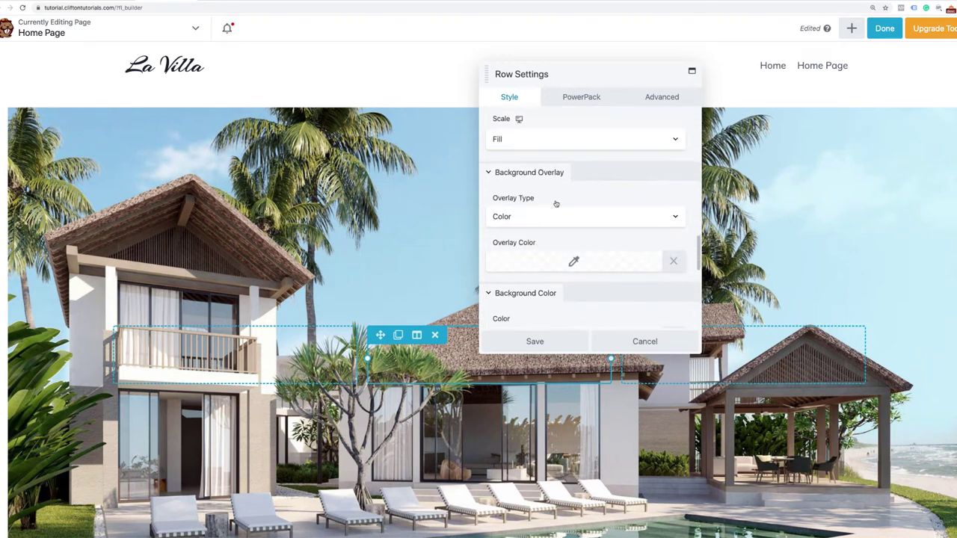
pyautogui.scroll(-1, 549, 212)
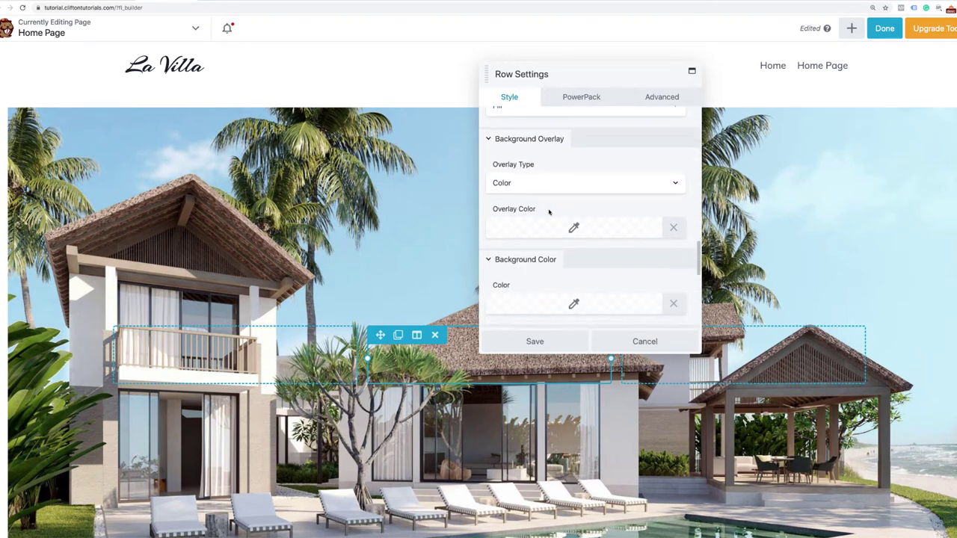
pyautogui.click(528, 186)
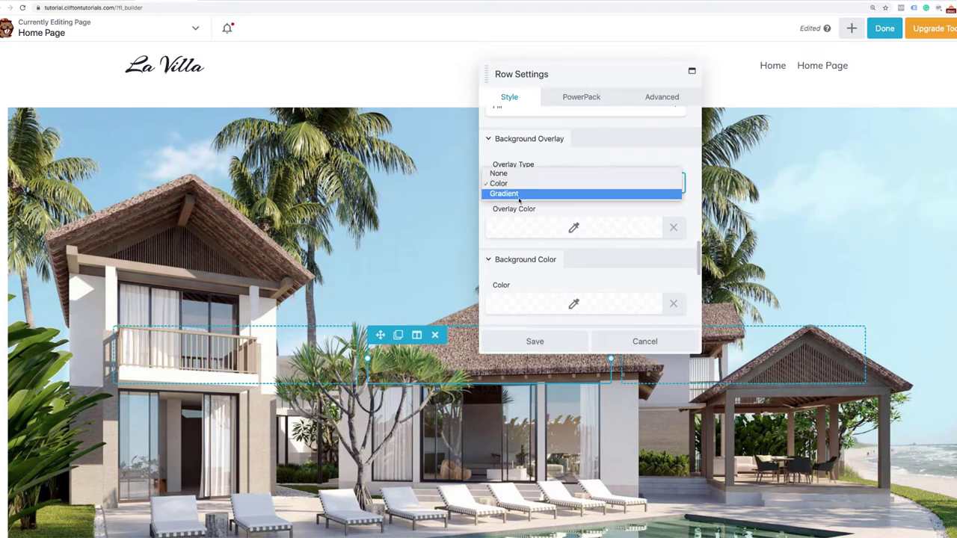
pyautogui.click(526, 187)
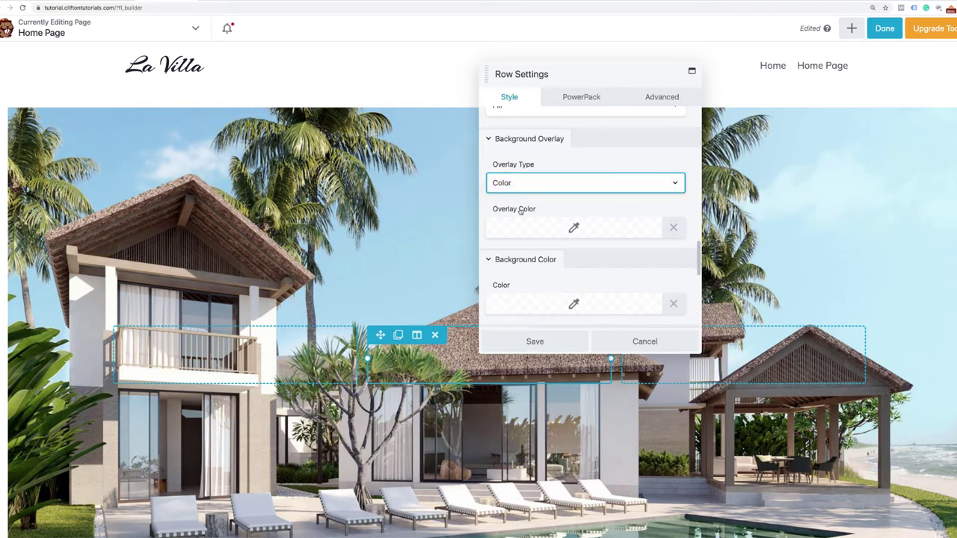
pyautogui.click(573, 230)
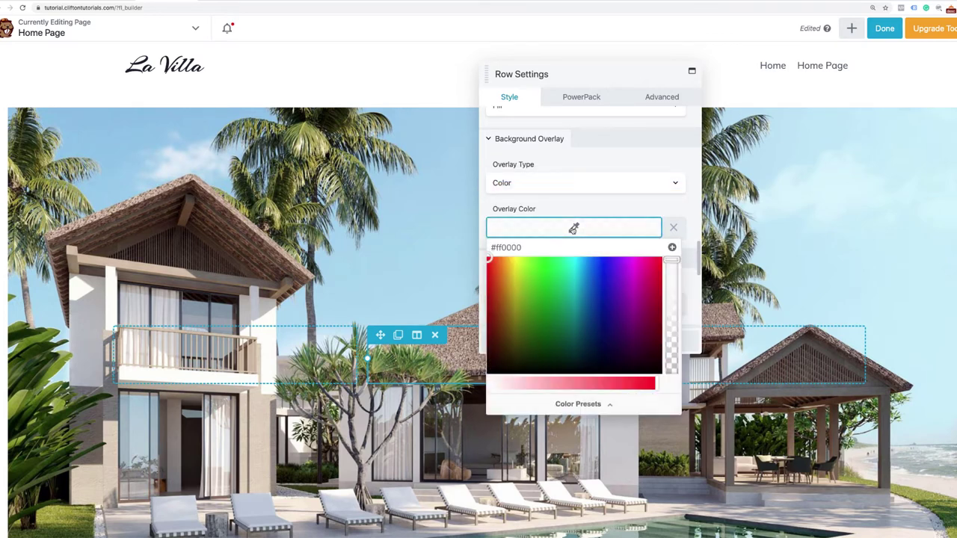
pyautogui.moveTo(500, 351); pyautogui.dragTo(501, 341)
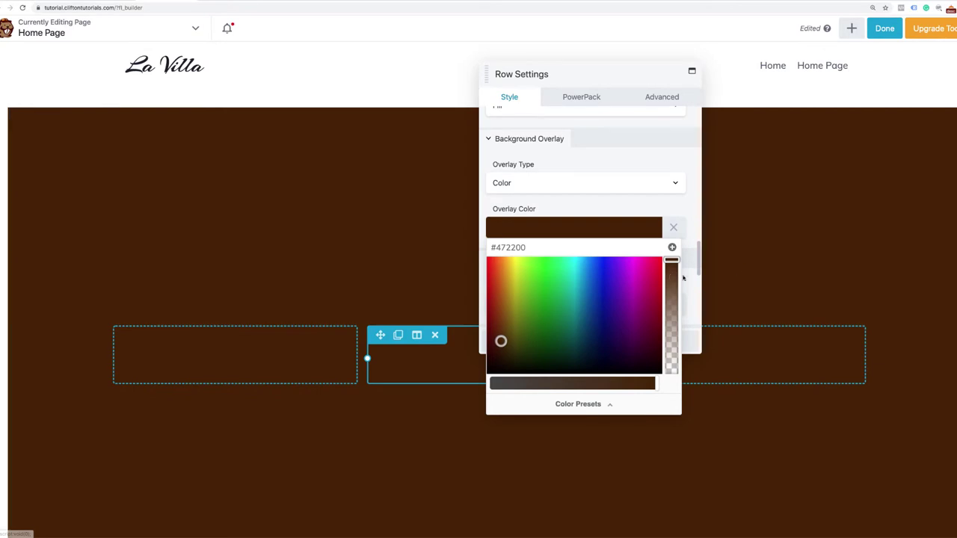
# Reduce the overlay's opacity to 0.57, add the colour to the presets and save the row settings.
pyautogui.moveTo(672, 260); pyautogui.dragTo(672, 320)
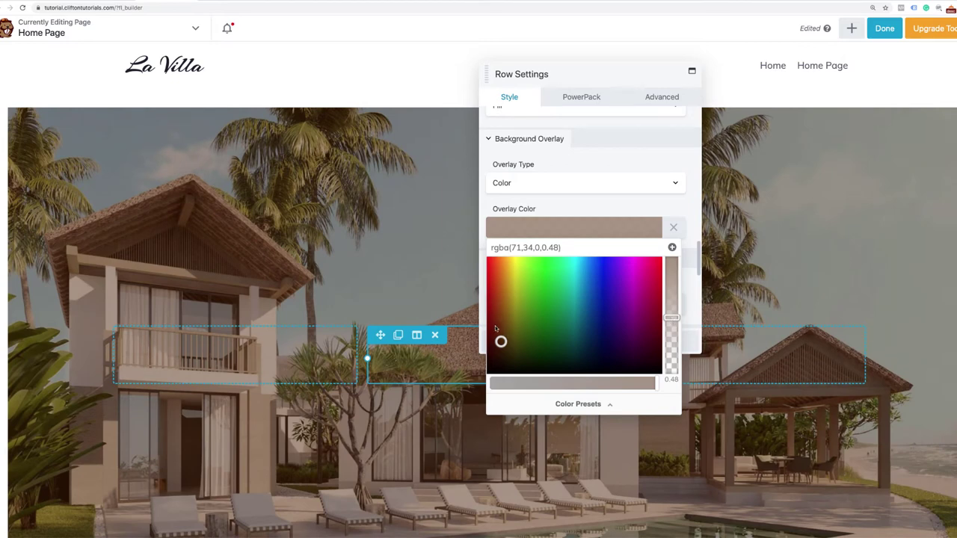
pyautogui.moveTo(501, 341); pyautogui.dragTo(501, 341)
pyautogui.moveTo(671, 317); pyautogui.dragTo(675, 309)
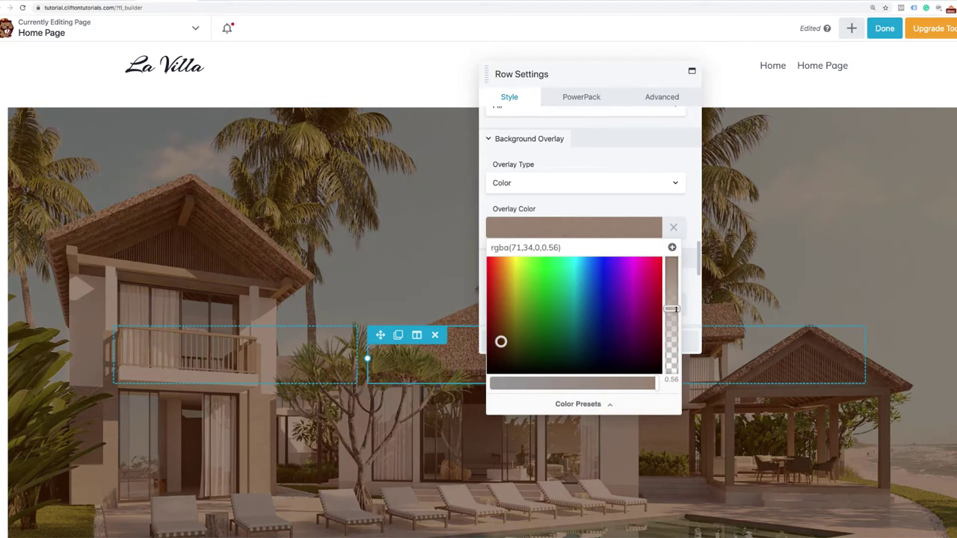
pyautogui.moveTo(675, 307); pyautogui.dragTo(675, 307)
pyautogui.click(672, 248)
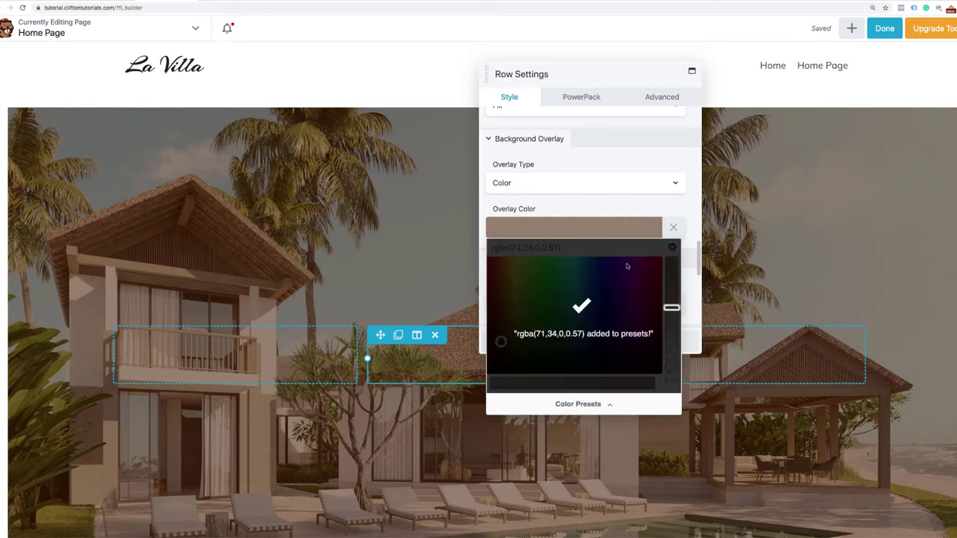
pyautogui.click(686, 216)
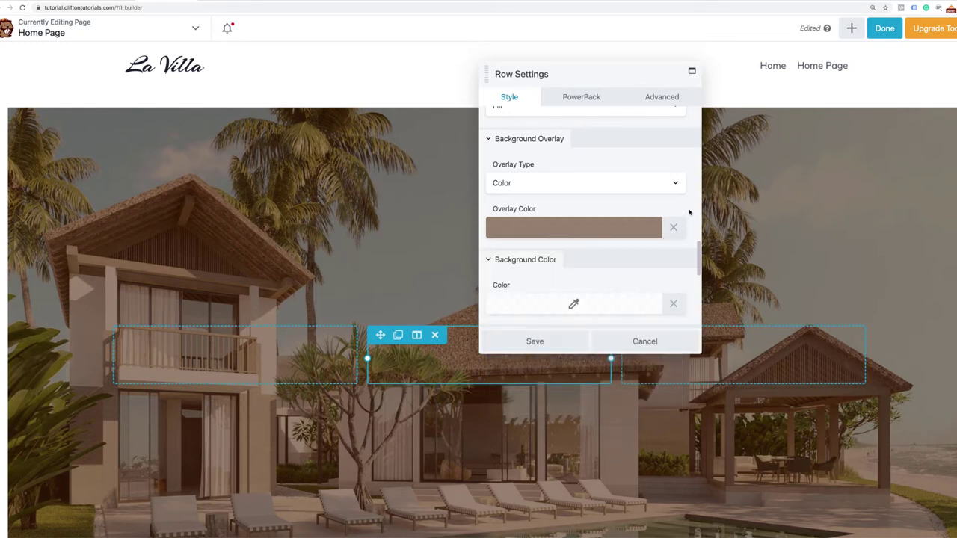
pyautogui.click(548, 344)
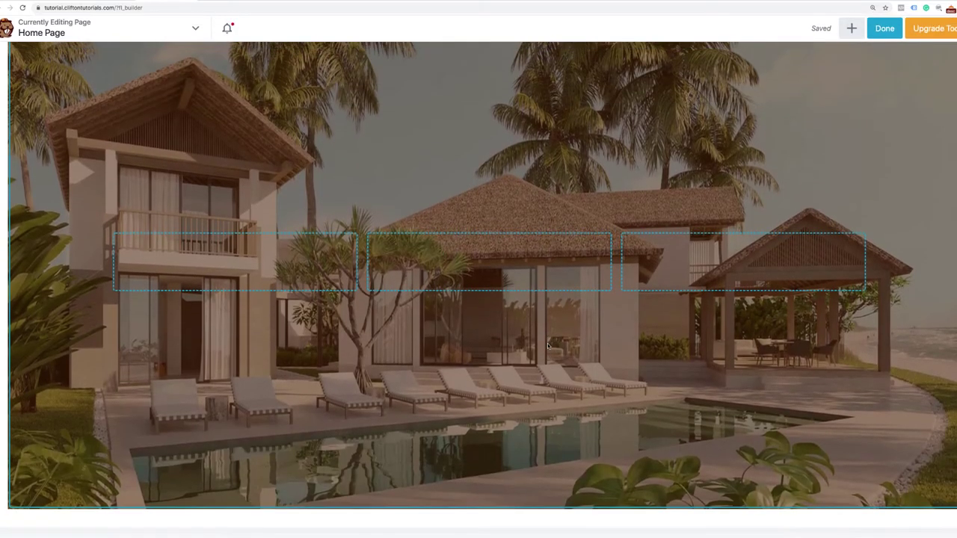
# Check the overlaid photo row and copy the "Welcome to La Villa" heading from the finished demo site.
pyautogui.scroll(-3, 526, 385)
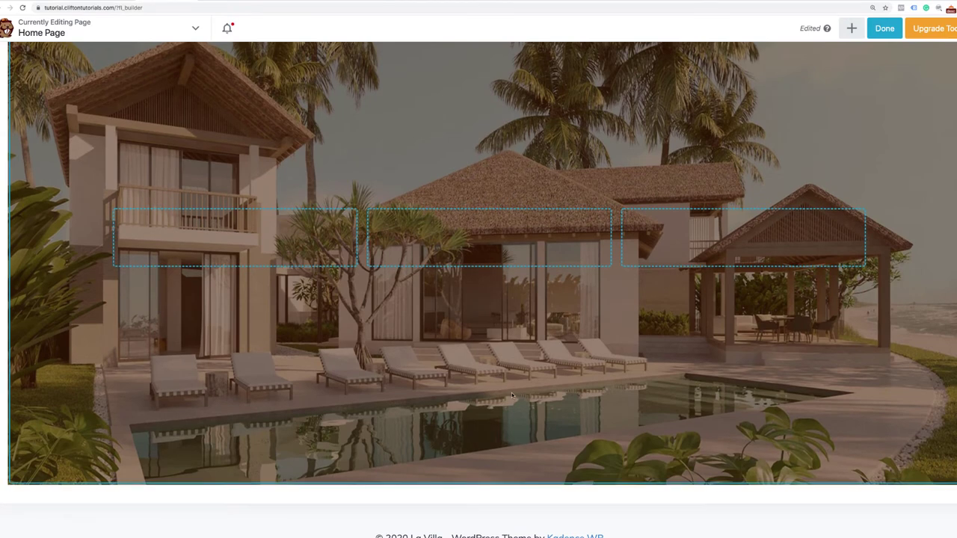
pyautogui.scroll(2, 512, 395)
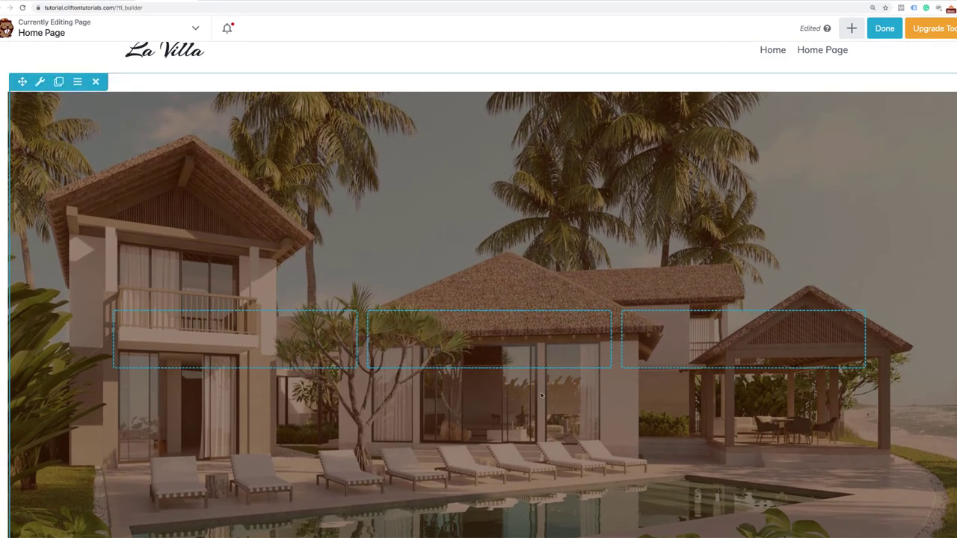
pyautogui.scroll(-1, 541, 397)
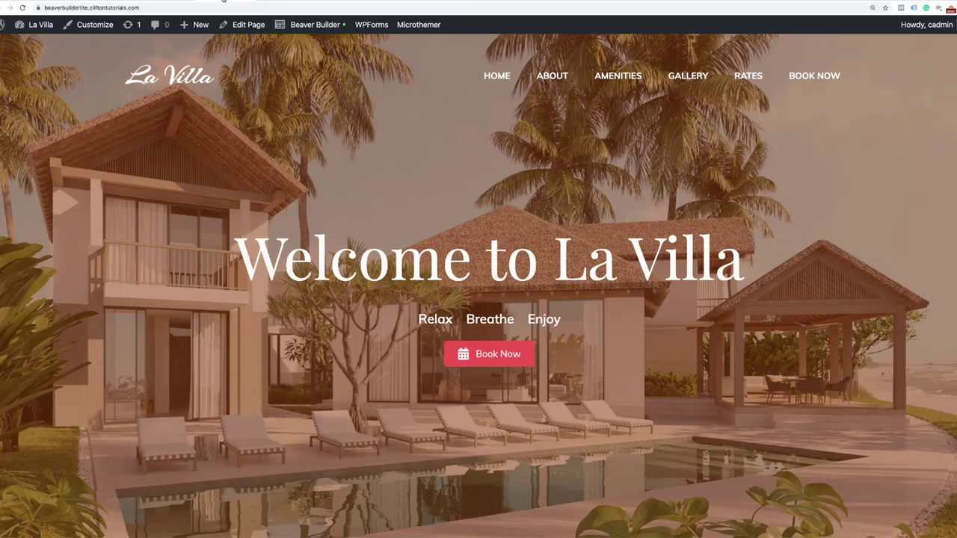
pyautogui.tripleClick(794, 281)
pyautogui.hotkey('ctrl', 'c')
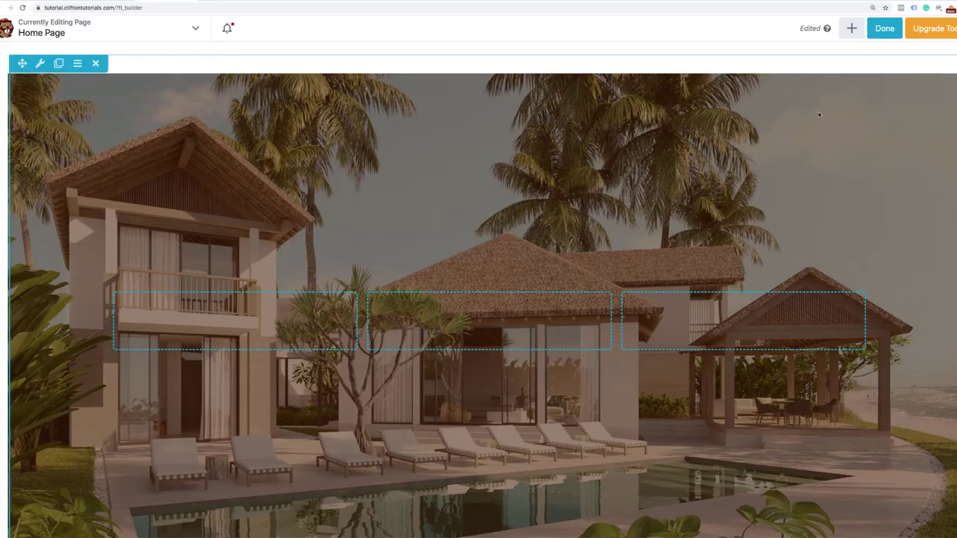
# Add a Text Editor module to the row's middle column and paste in the heading "Welcome to La Villa".
pyautogui.click(851, 29)
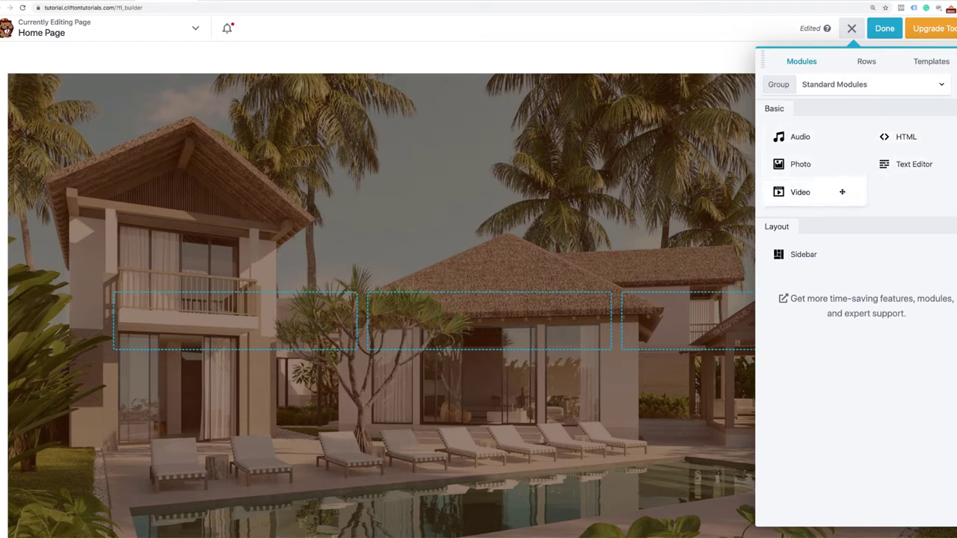
pyautogui.moveTo(898, 163); pyautogui.dragTo(532, 324)
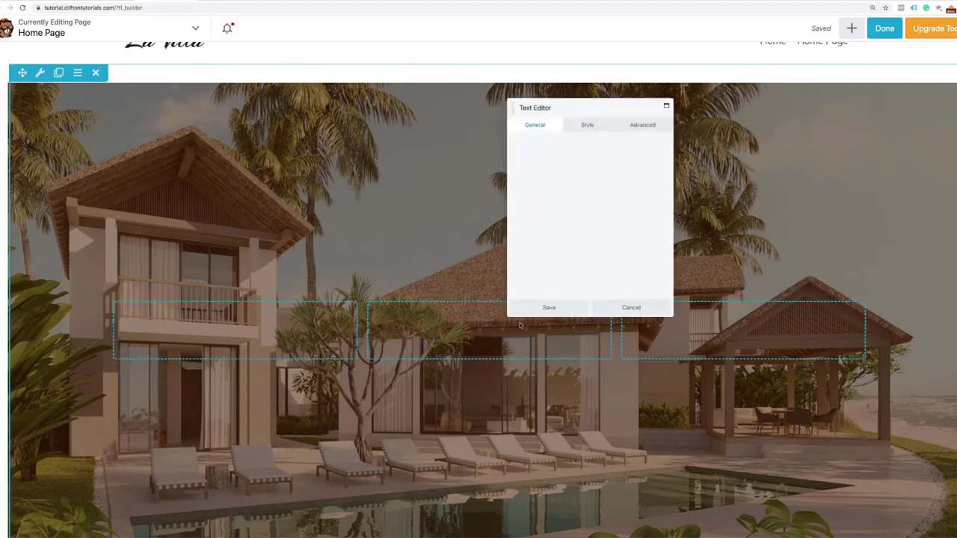
pyautogui.hotkey('ctrl', 'v')
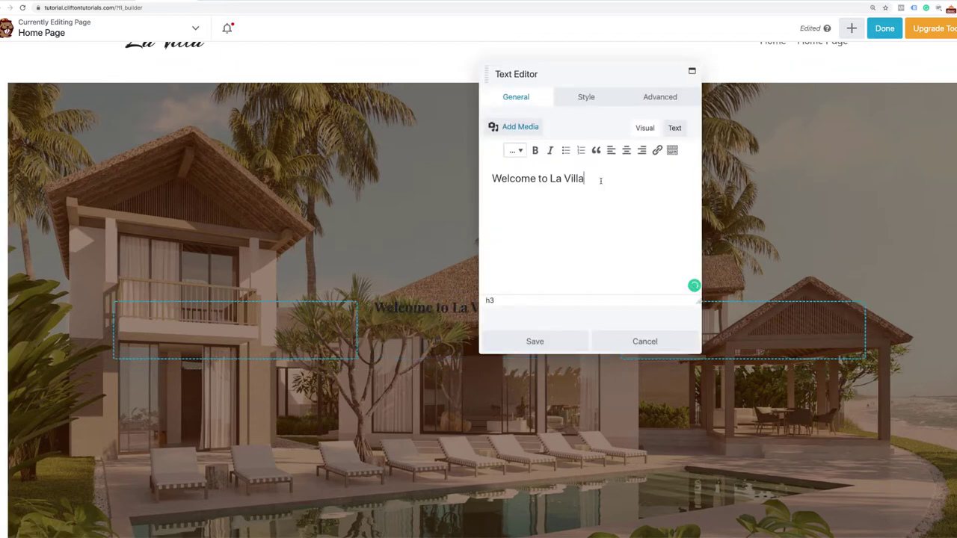
# Format the whole "Welcome to La Villa" text as Heading 1.
pyautogui.click(524, 152)
pyautogui.click(524, 152)
pyautogui.click(524, 152)
pyautogui.click(524, 152)
pyautogui.press('super+a')
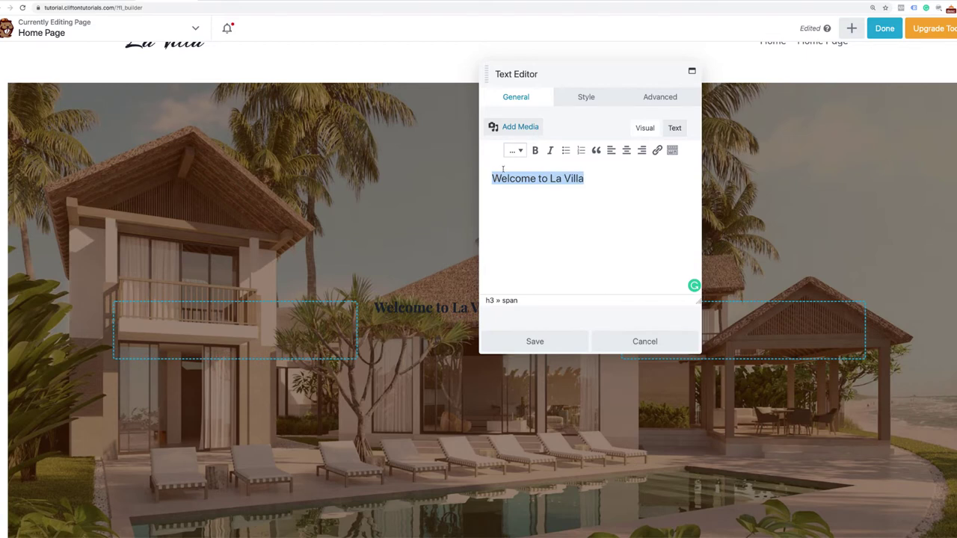
pyautogui.click(522, 153)
pyautogui.click(533, 193)
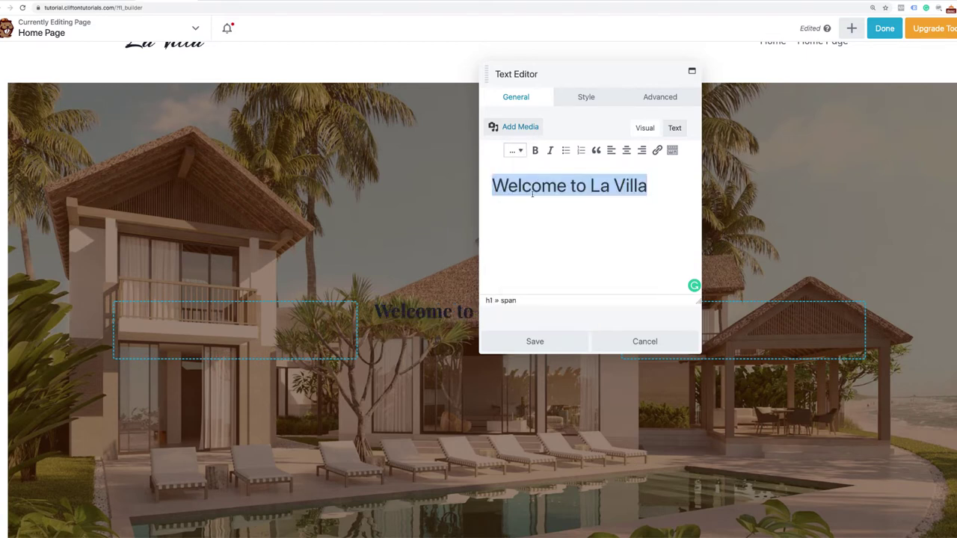
pyautogui.click(533, 194)
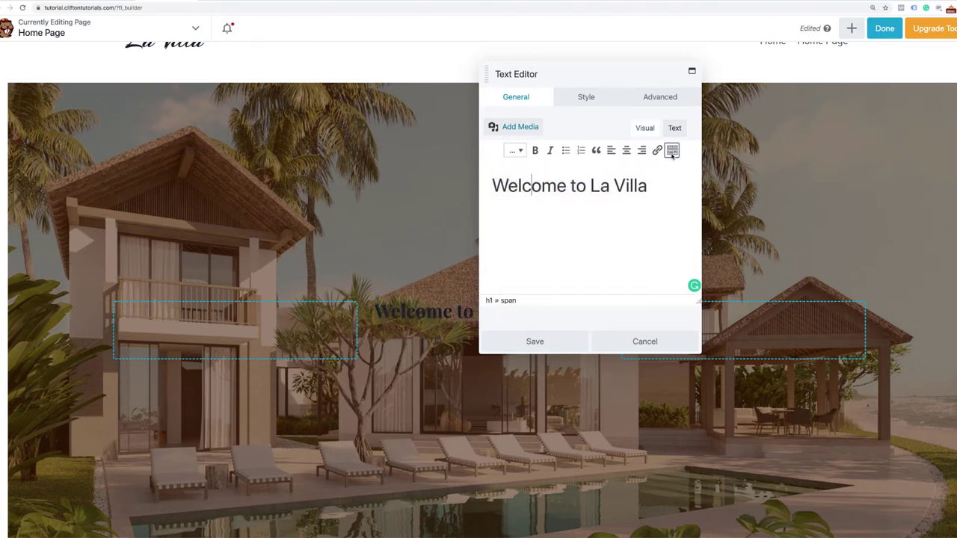
# Set the heading module's text colour to white, #ffffff.
pyautogui.click(594, 105)
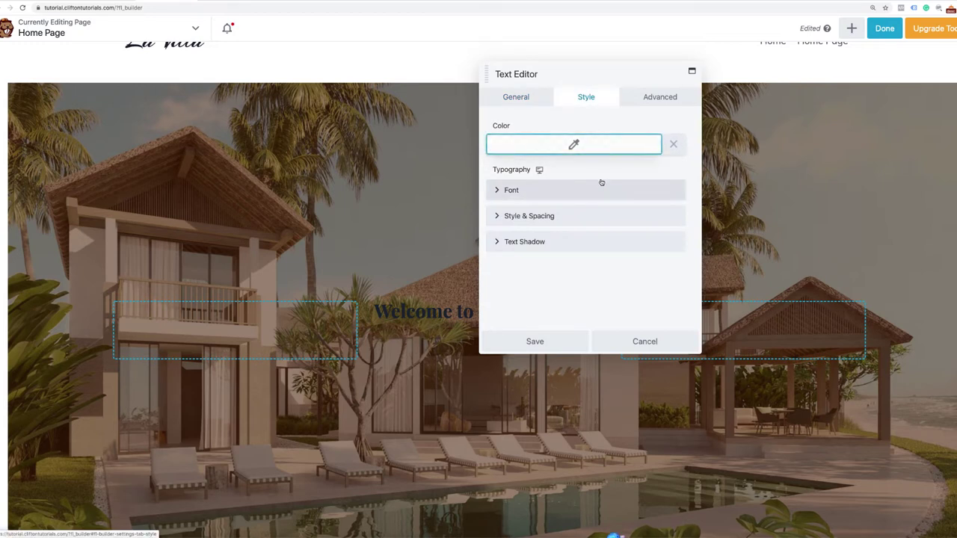
pyautogui.click(600, 147)
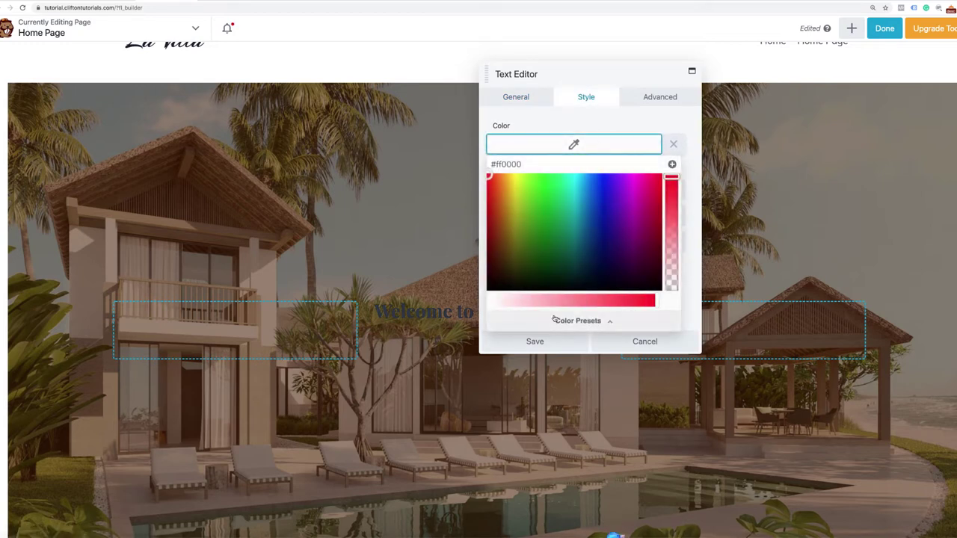
pyautogui.click(568, 320)
pyautogui.click(608, 159)
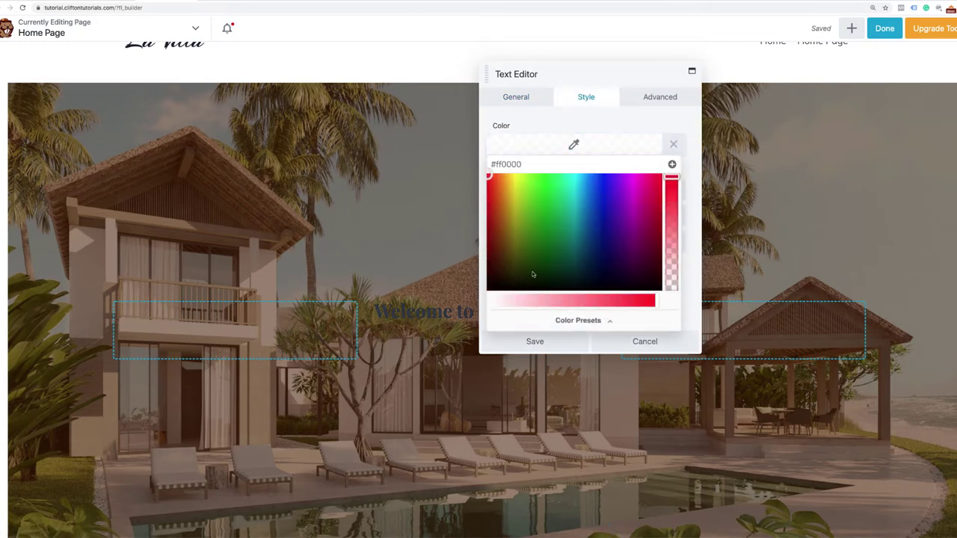
pyautogui.click(492, 300)
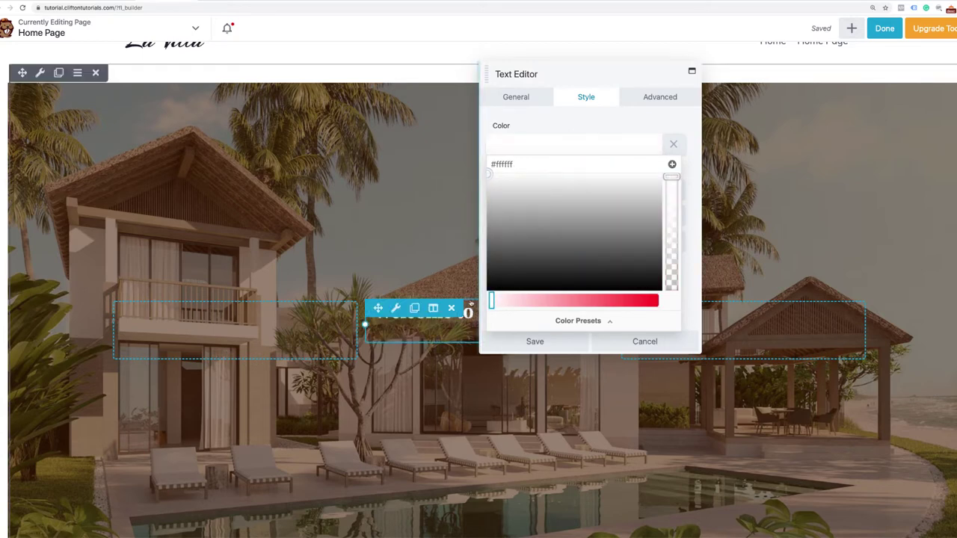
pyautogui.click(600, 135)
# Centre the heading, set its font size to 65 px and save the module.
pyautogui.click(598, 191)
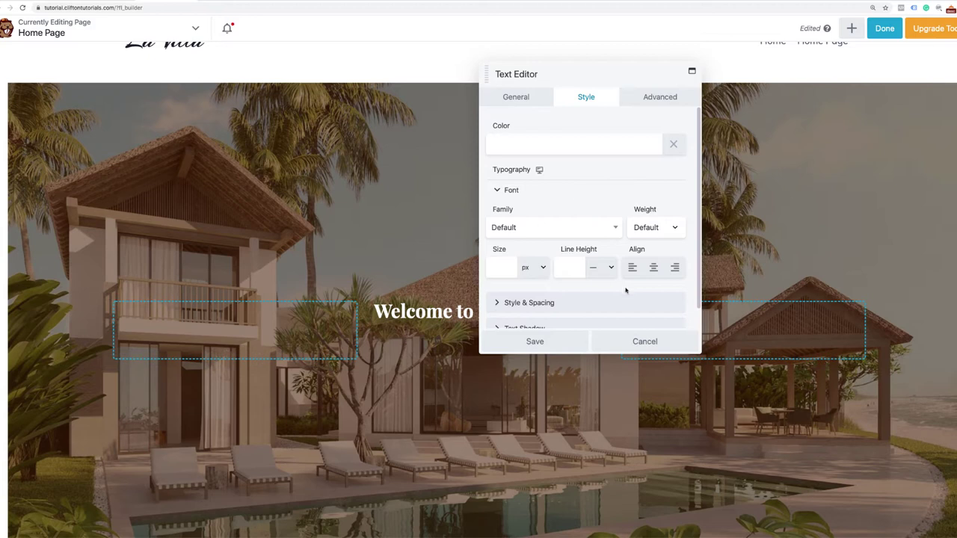
pyautogui.click(654, 269)
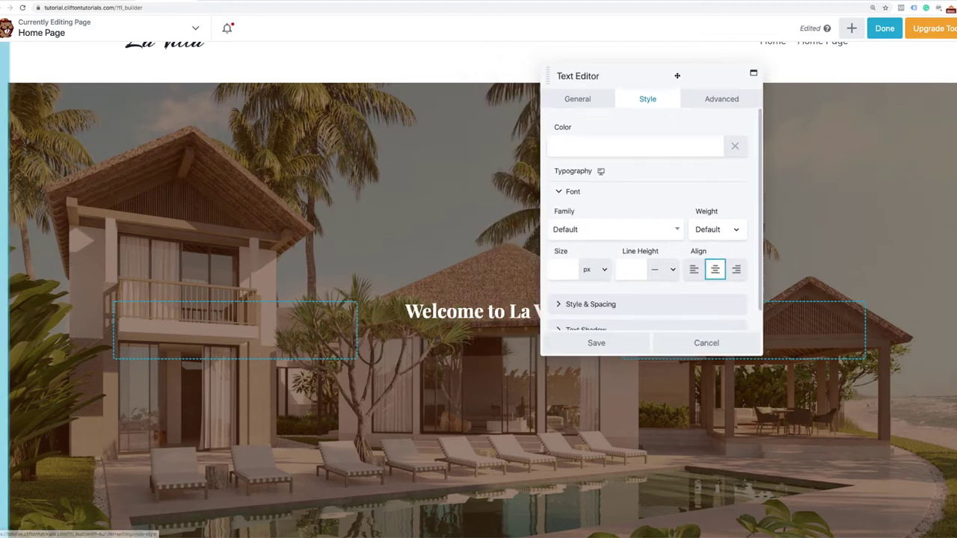
pyautogui.click(670, 265)
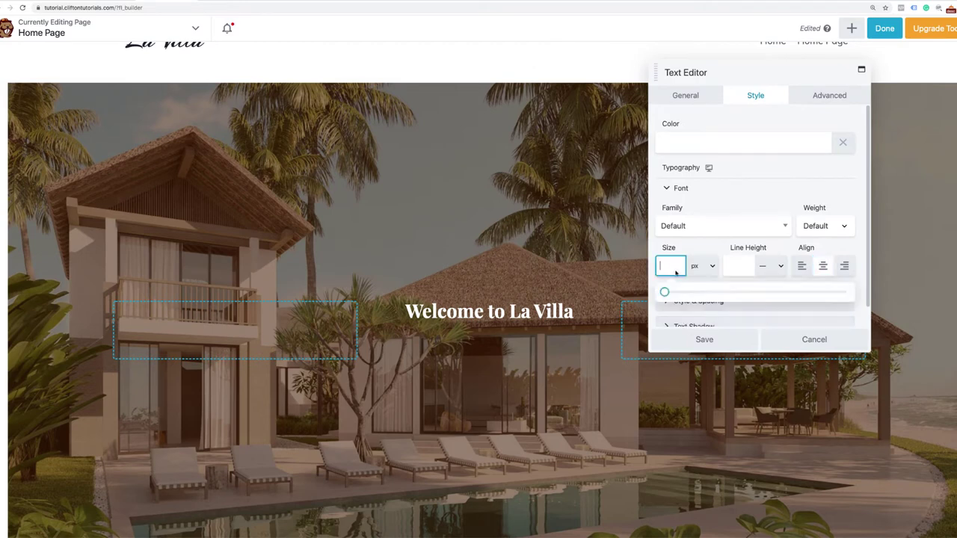
pyautogui.click(672, 292)
pyautogui.moveTo(675, 294); pyautogui.dragTo(784, 293)
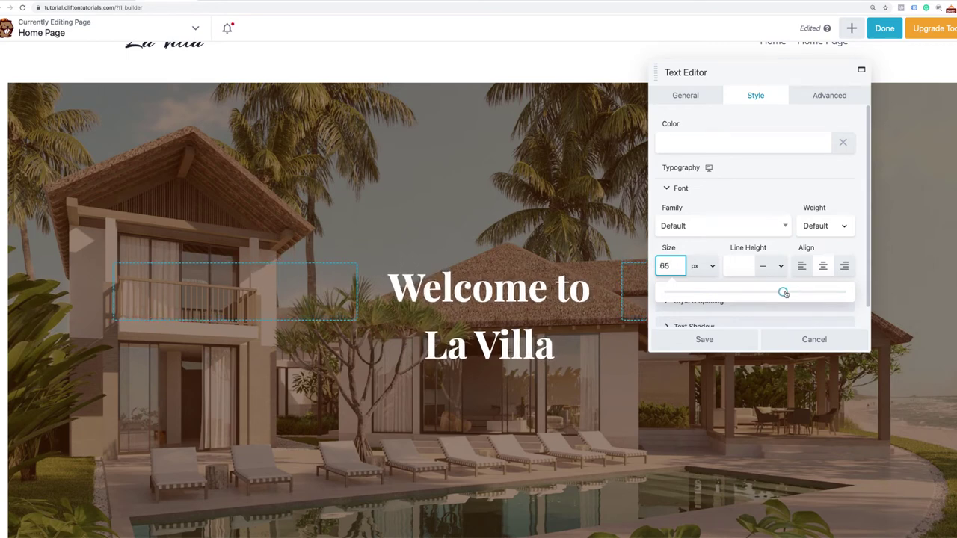
pyautogui.click(709, 339)
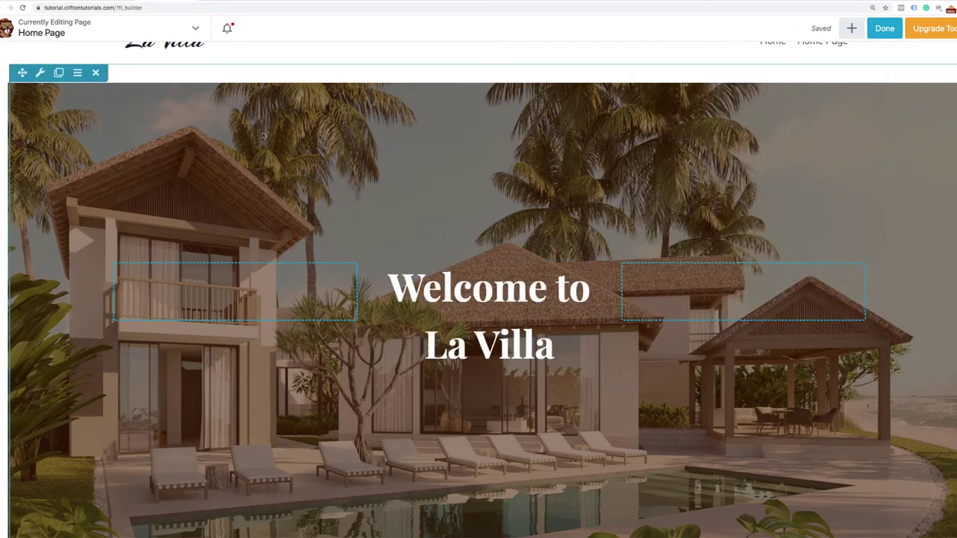
# Compare with the demo site and narrow both side columns about equally so the heading fits centred on one line.
pyautogui.click(223, 2)
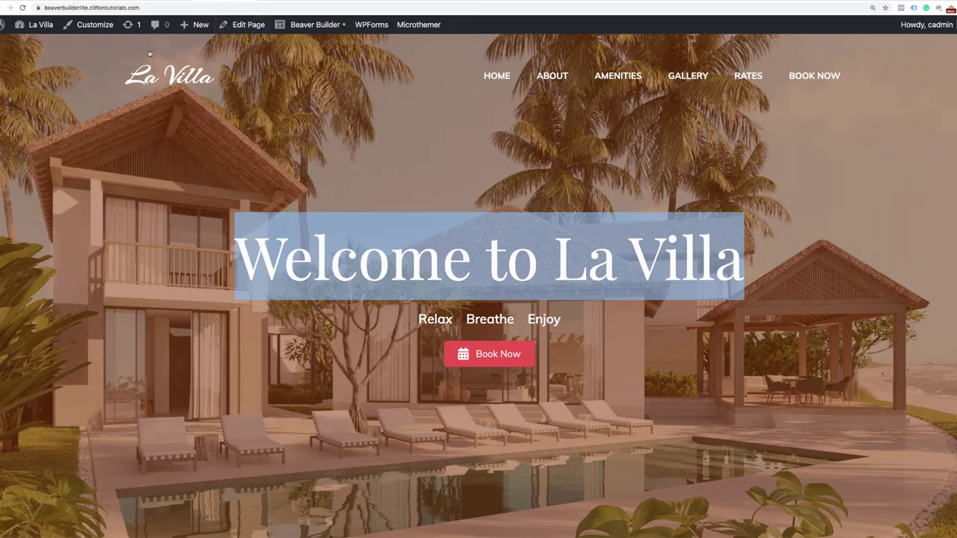
pyautogui.click(178, 132)
pyautogui.click(180, 2)
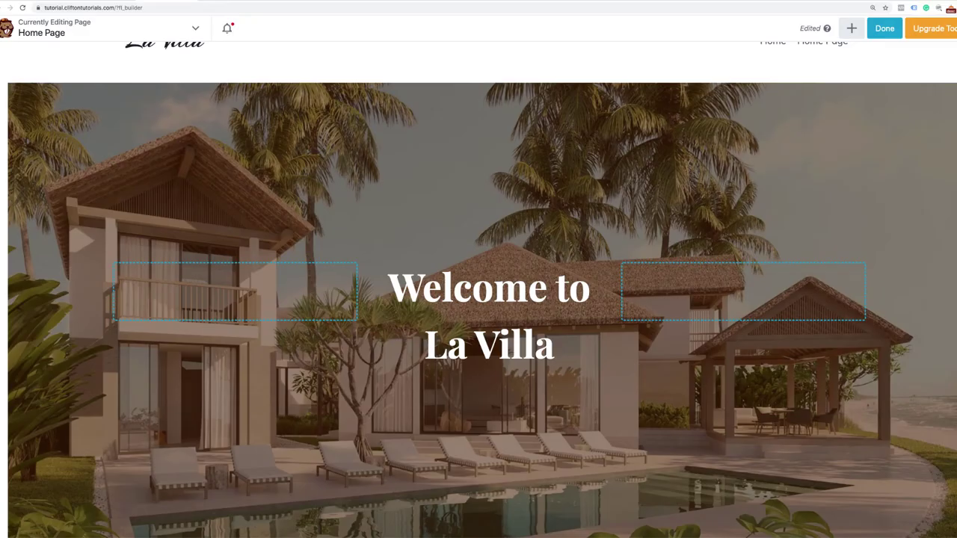
pyautogui.moveTo(621, 296); pyautogui.dragTo(755, 296)
pyautogui.moveTo(351, 322); pyautogui.dragTo(181, 323)
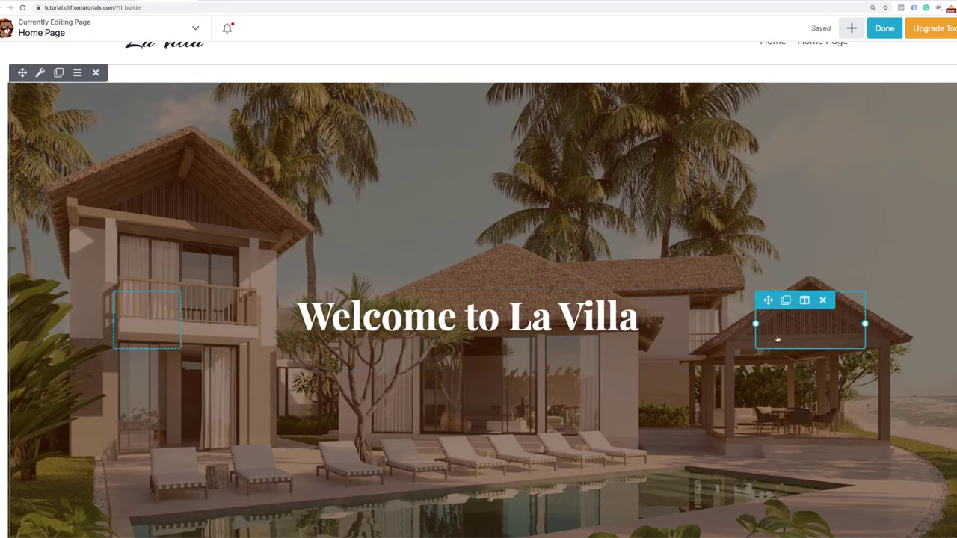
pyautogui.moveTo(755, 323); pyautogui.dragTo(770, 323)
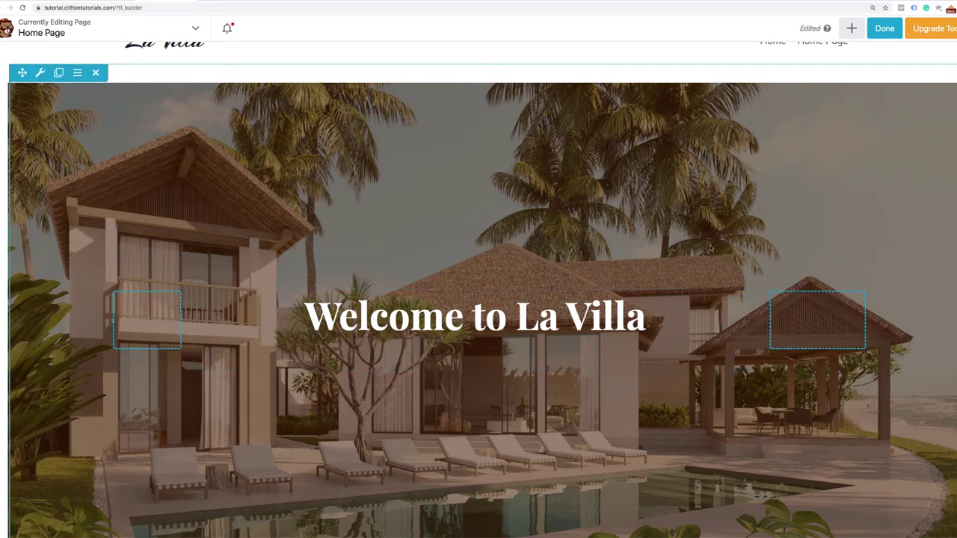
pyautogui.moveTo(181, 332); pyautogui.dragTo(190, 328)
pyautogui.moveTo(762, 334); pyautogui.dragTo(762, 332)
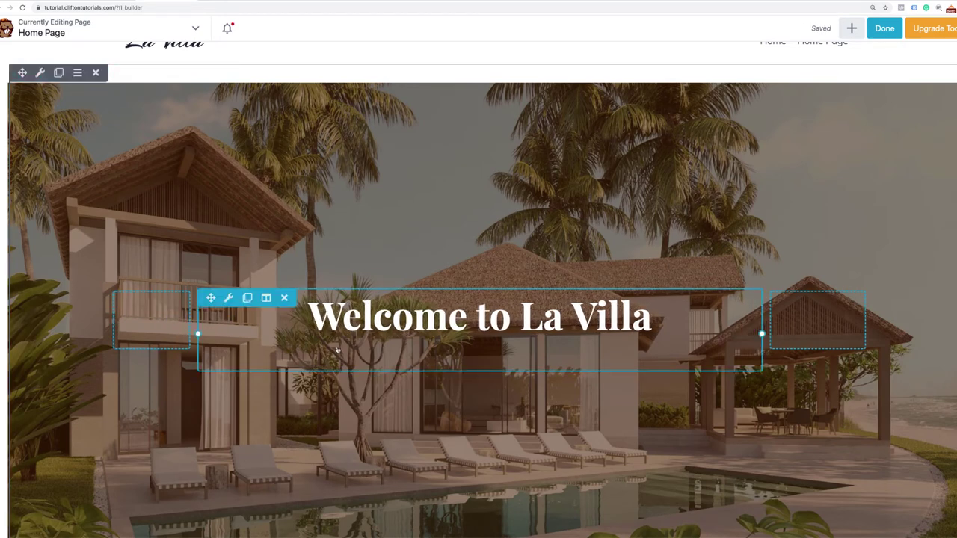
# Set the "Welcome to La Villa" text module's desktop font size to 85 px.
pyautogui.click(230, 300)
pyautogui.click(793, 191)
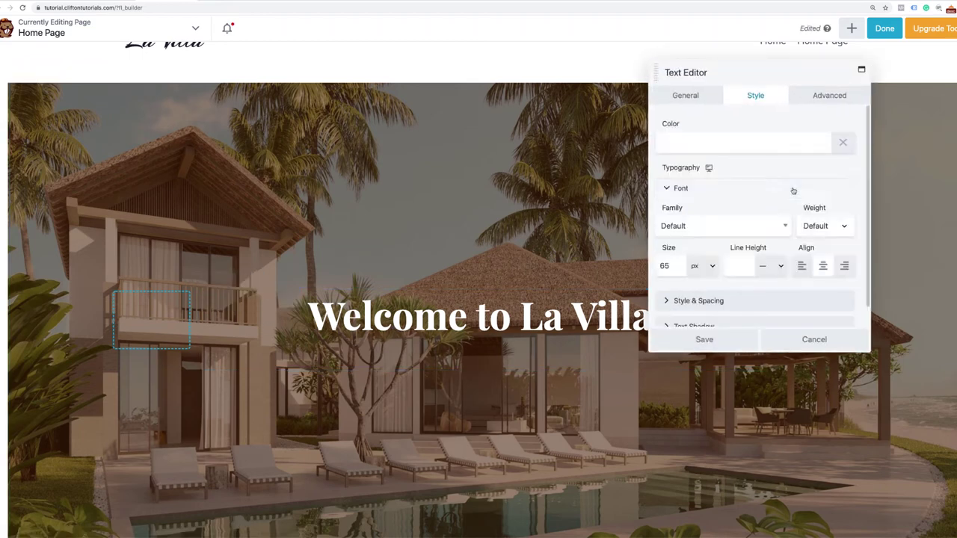
pyautogui.click(678, 267)
pyautogui.moveTo(783, 294); pyautogui.dragTo(820, 292)
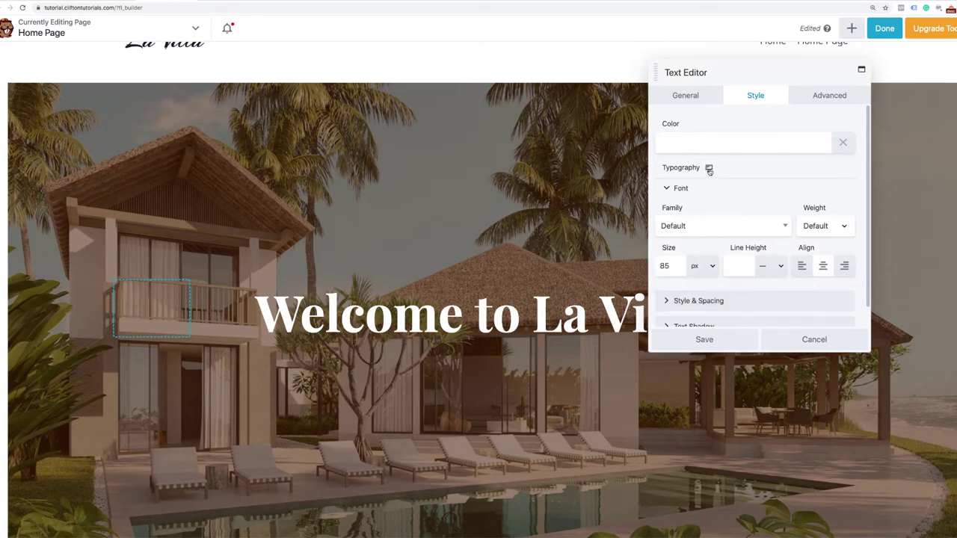
# Set the welcome text's font size for the tablet view to 53 px.
pyautogui.click(709, 169)
pyautogui.click(670, 232)
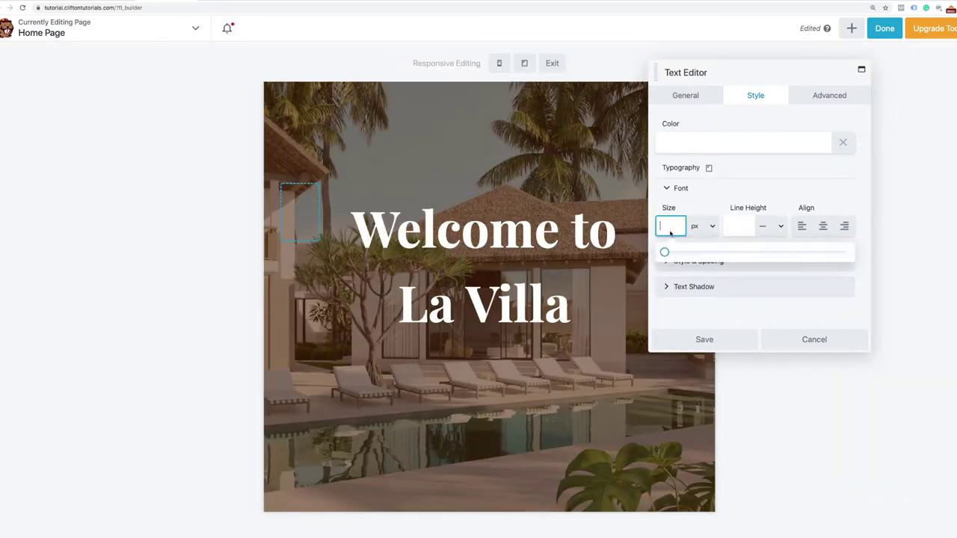
pyautogui.moveTo(665, 252); pyautogui.dragTo(763, 260)
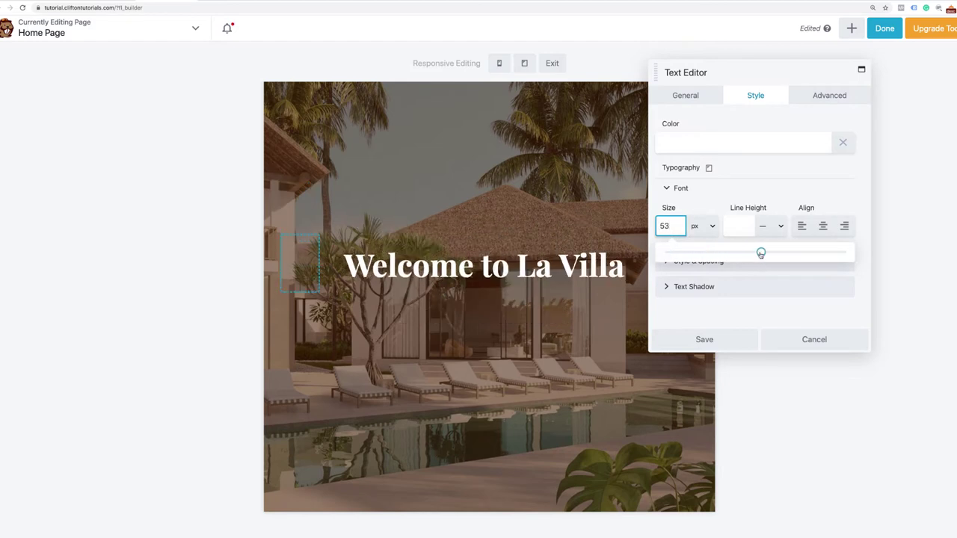
# Set the welcome text's mobile font size to 34 px, save the module and return to the desktop view.
pyautogui.click(709, 168)
pyautogui.click(671, 232)
pyautogui.moveTo(667, 252); pyautogui.dragTo(730, 258)
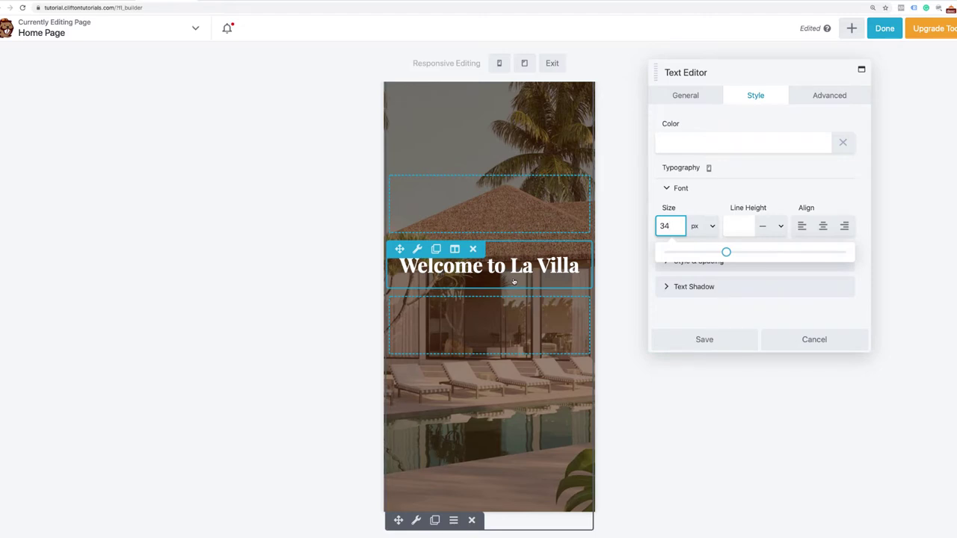
pyautogui.click(686, 344)
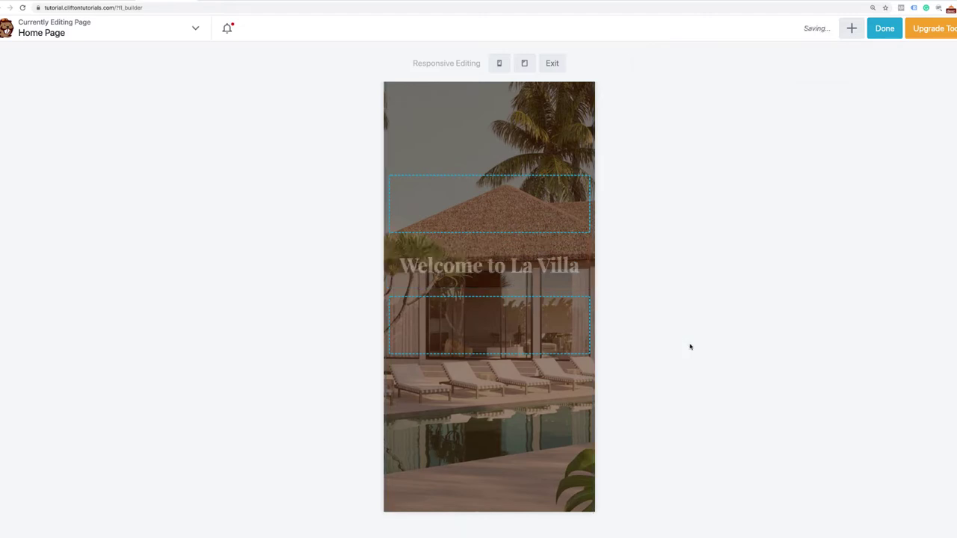
pyautogui.click(552, 64)
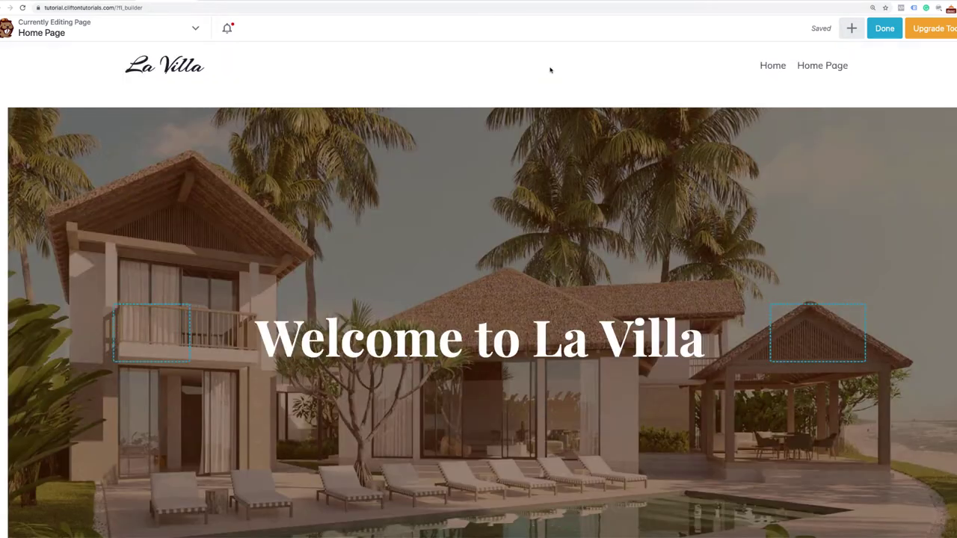
# Delete the "Welcome to La Villa" text module from the hero row's middle column and confirm the removal.
pyautogui.scroll(-4, 502, 207)
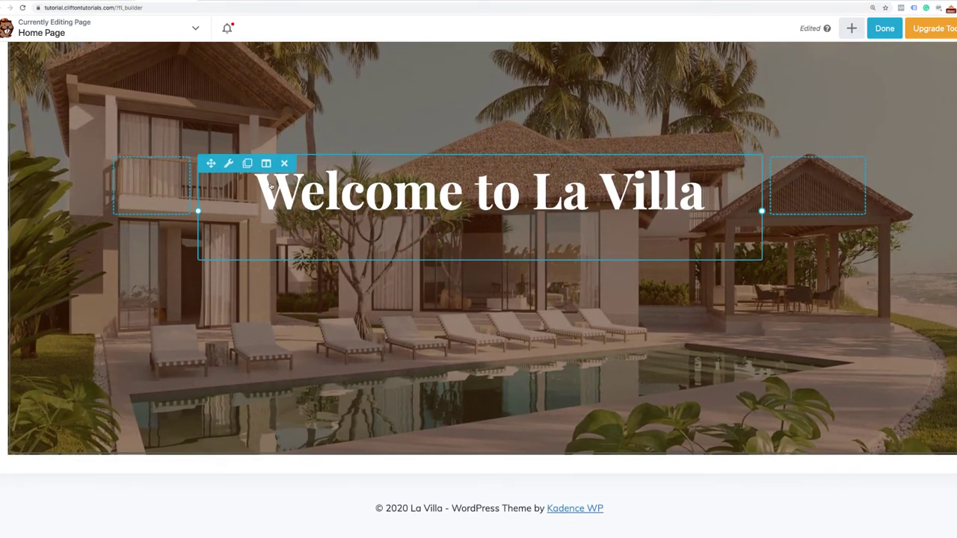
pyautogui.click(284, 159)
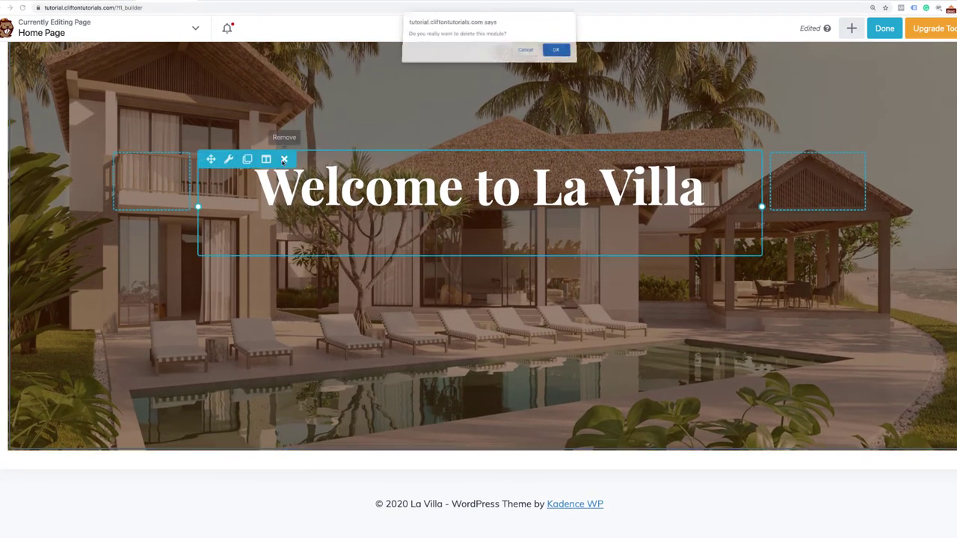
pyautogui.click(557, 51)
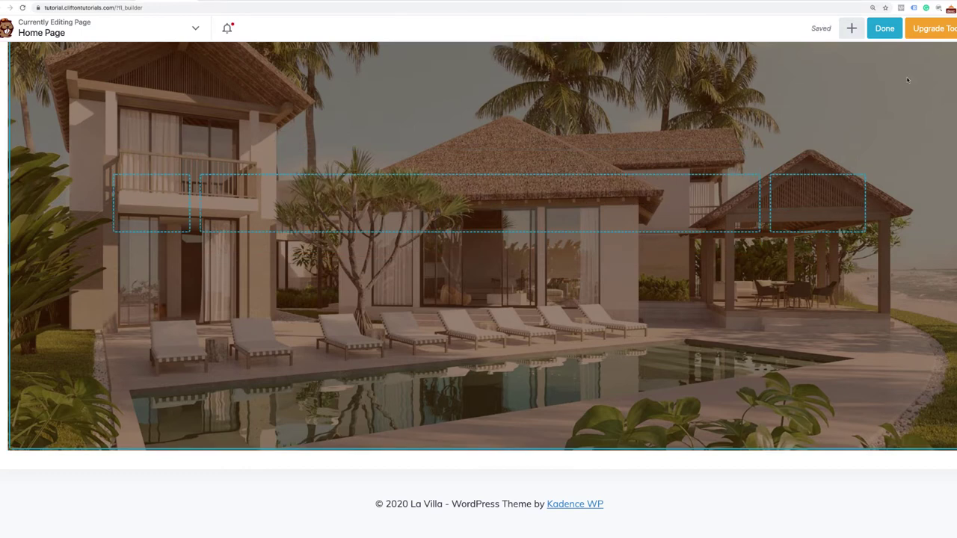
# Search the modules for "heading" and add the UABB Heading module to the hero row's middle column.
pyautogui.click(852, 29)
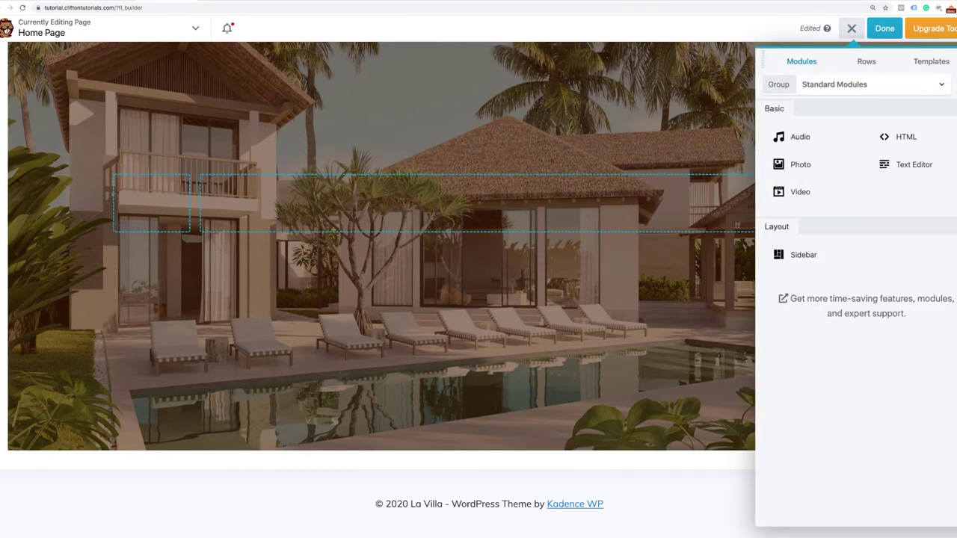
pyautogui.click(877, 86)
pyautogui.write('he')
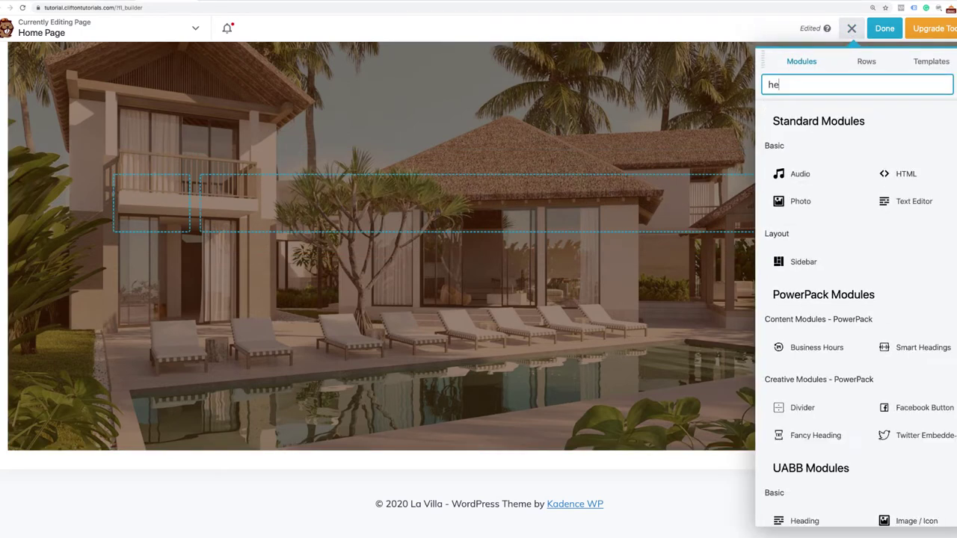
pyautogui.write('ading')
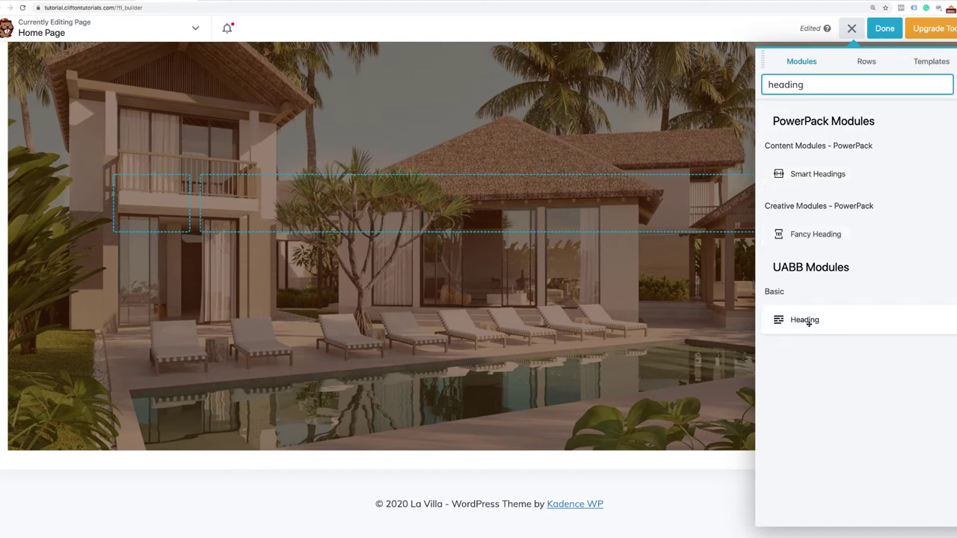
pyautogui.moveTo(804, 320); pyautogui.dragTo(568, 227)
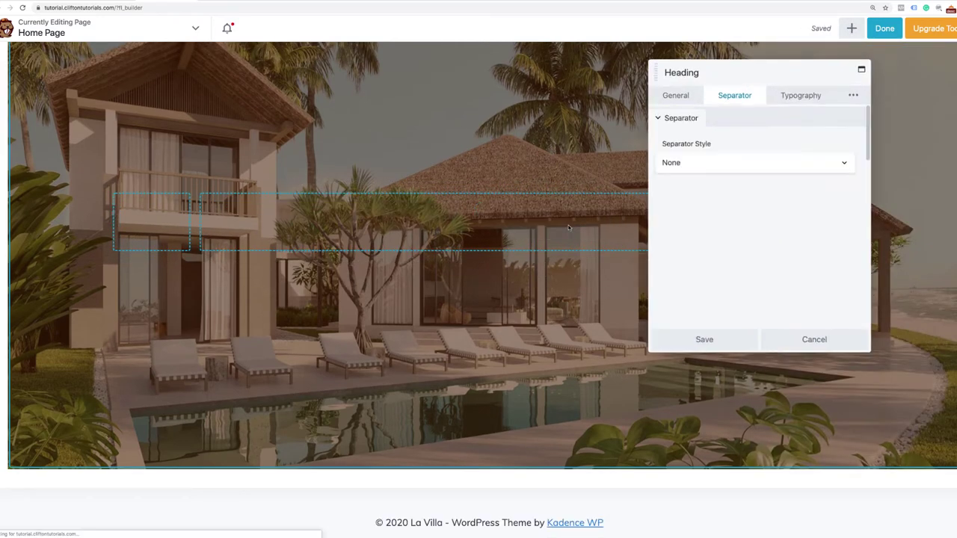
# Replace the Heading module's placeholder text with "Welcome to La Villa", leaving the description empty.
pyautogui.click(681, 103)
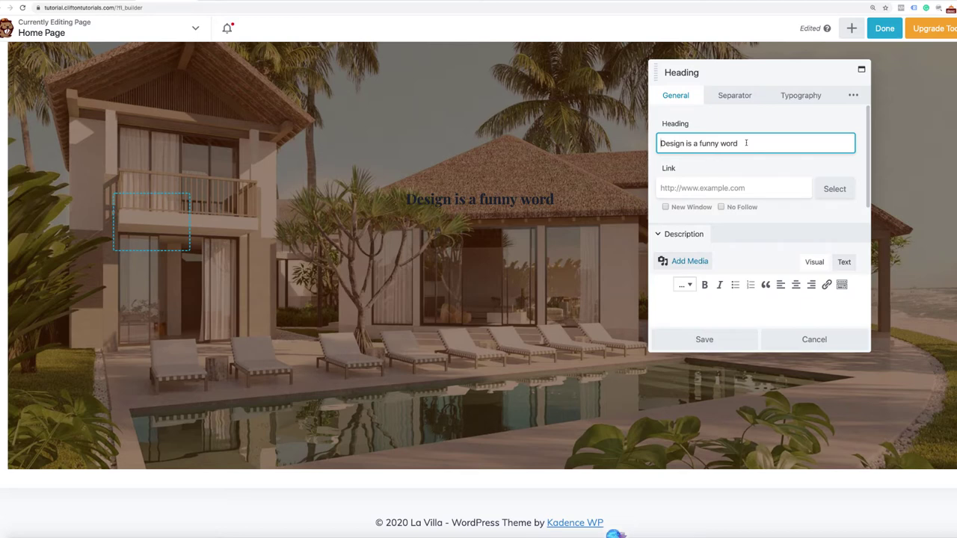
pyautogui.tripleClick(746, 143)
pyautogui.write('Welcome to La Villa')
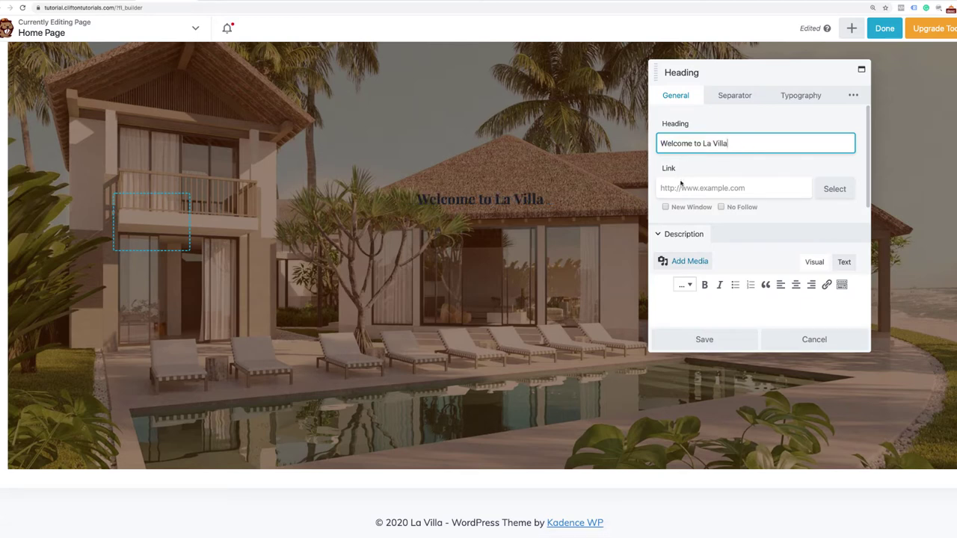
pyautogui.scroll(-2, 740, 263)
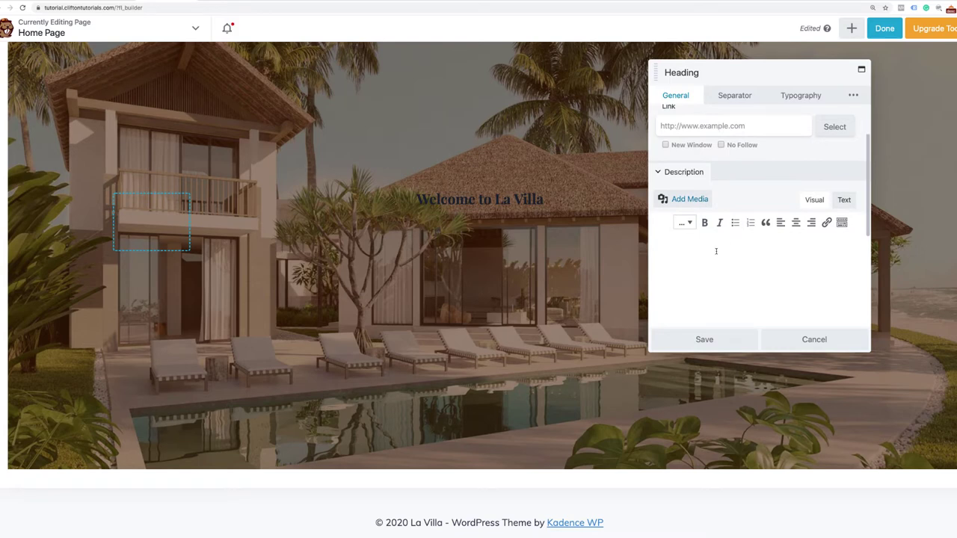
pyautogui.click(715, 252)
pyautogui.scroll(2, 762, 254)
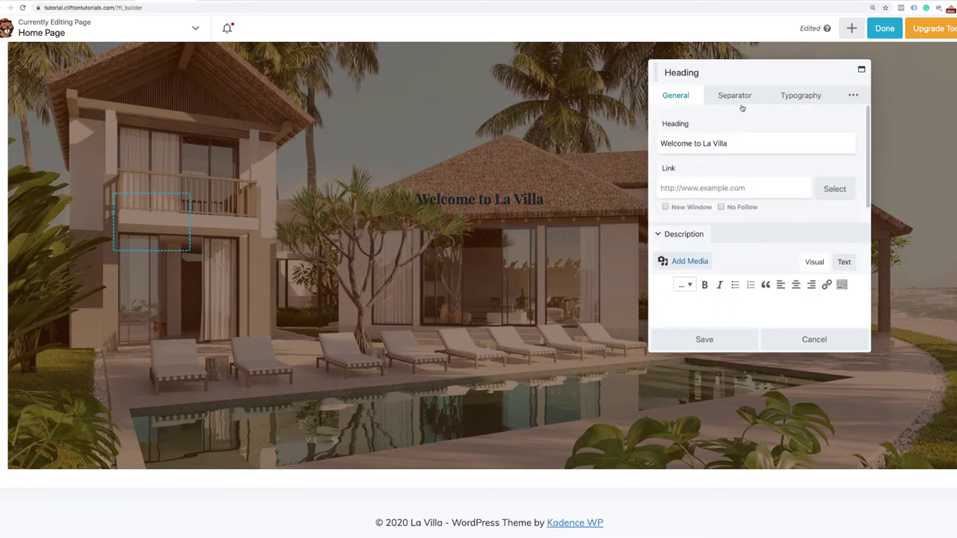
# Set the HTML tag of the new heading to h1.
pyautogui.click(793, 100)
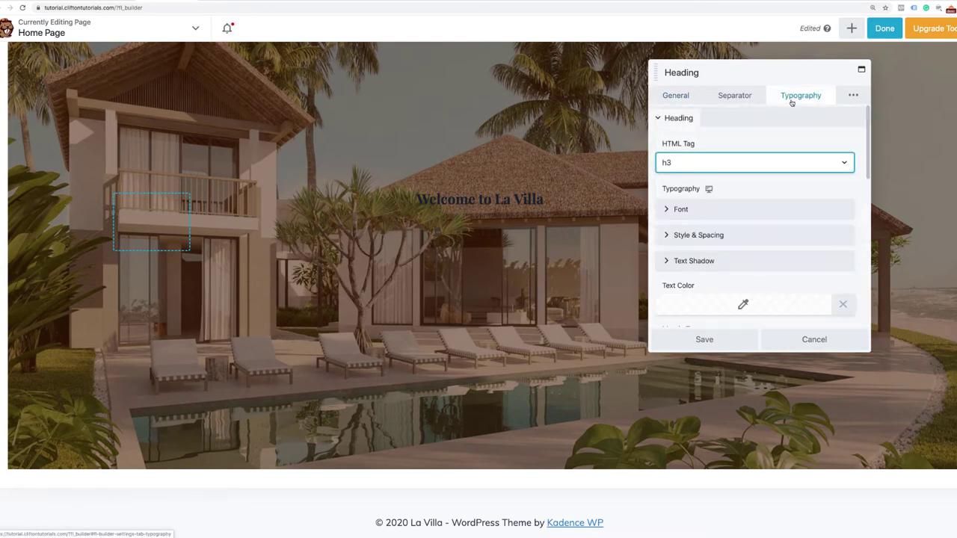
pyautogui.click(745, 163)
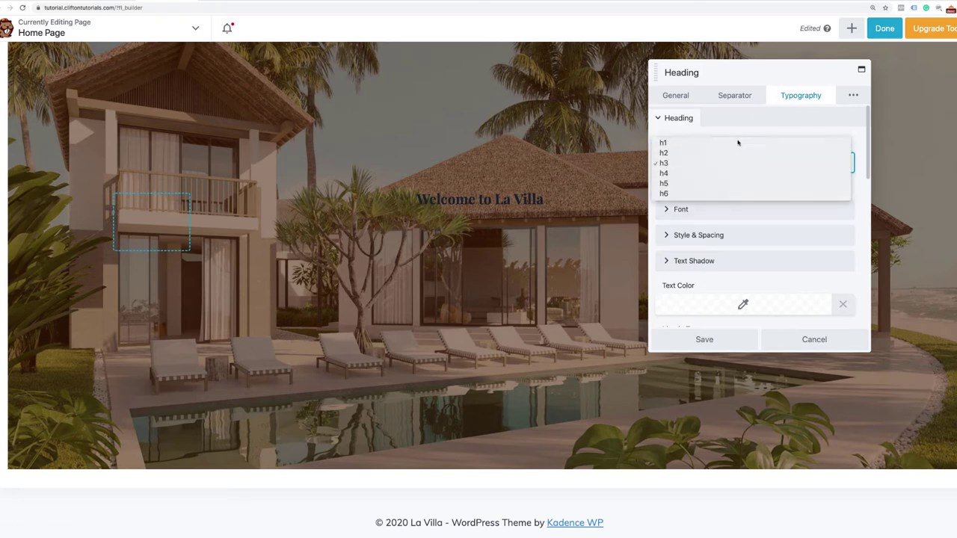
pyautogui.click(738, 143)
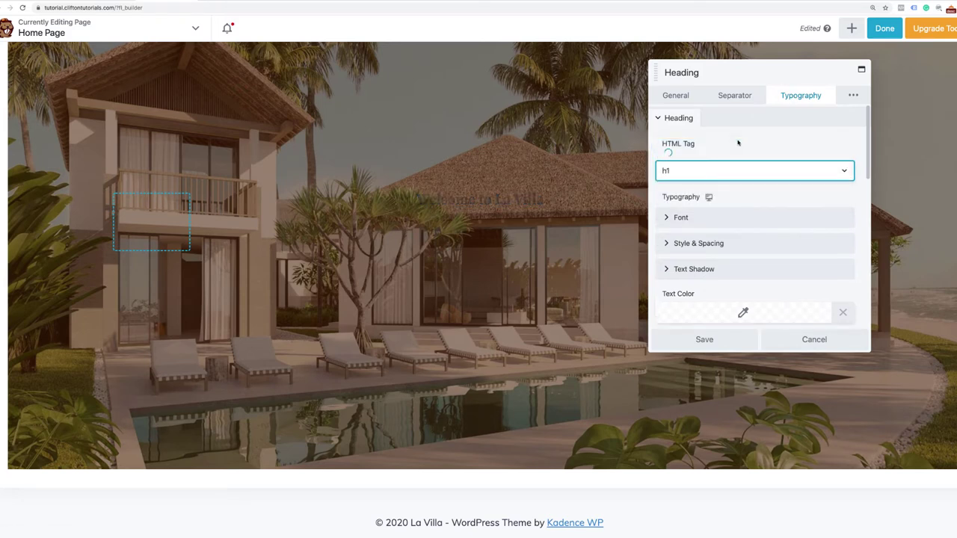
# Set the new heading's font size to 72 px and align its text to the centre.
pyautogui.click(750, 212)
pyautogui.click(667, 287)
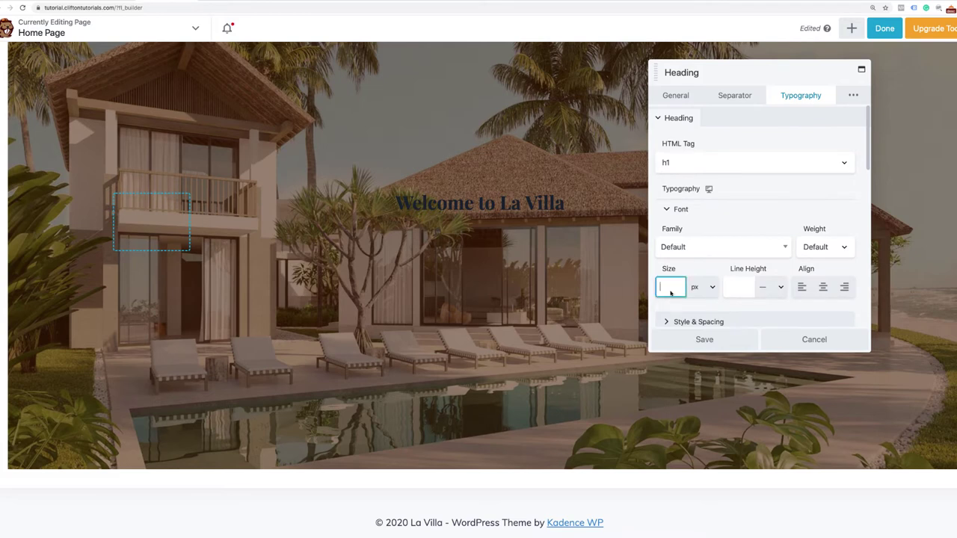
pyautogui.moveTo(665, 314); pyautogui.dragTo(796, 314)
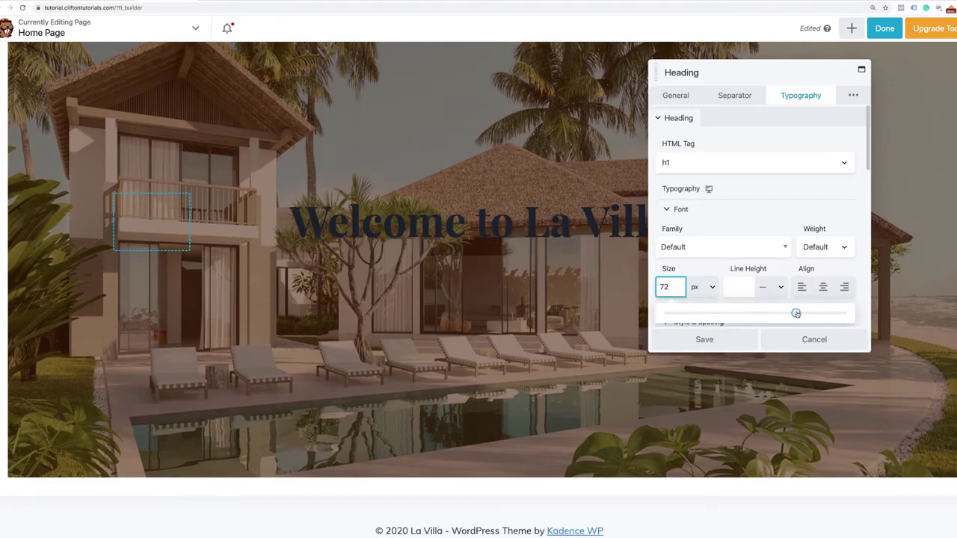
pyautogui.scroll(-2, 765, 273)
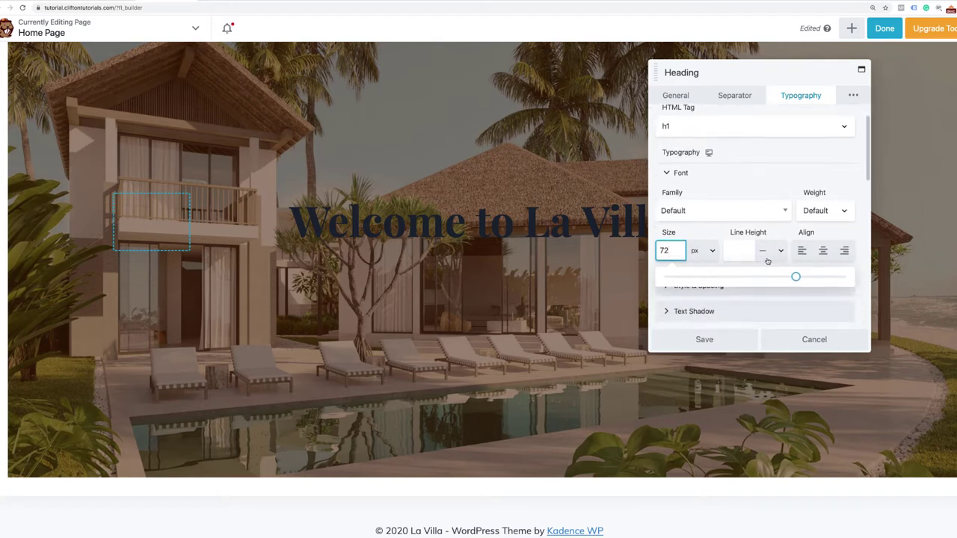
pyautogui.click(822, 257)
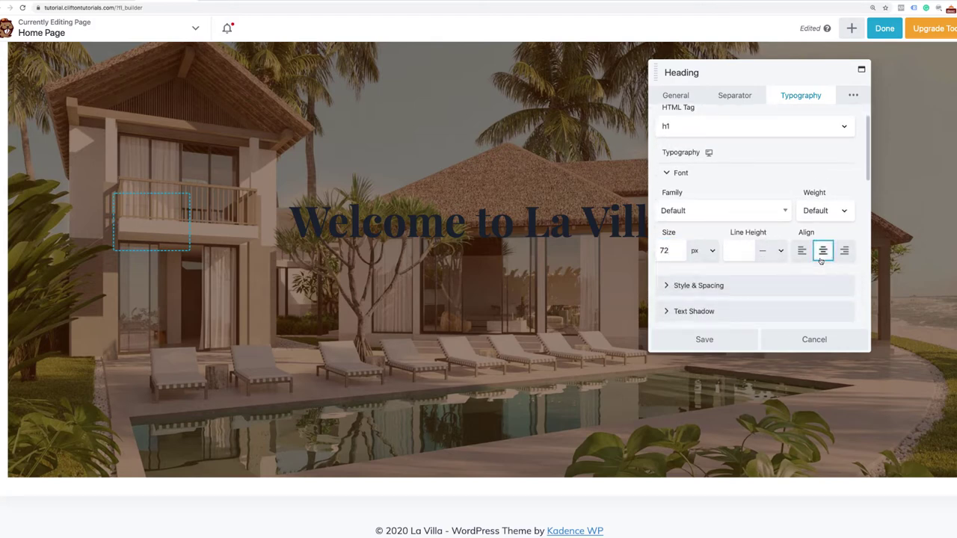
# Set the new heading's text colour to white, #ffffff, and add that colour to the presets.
pyautogui.scroll(-2, 777, 216)
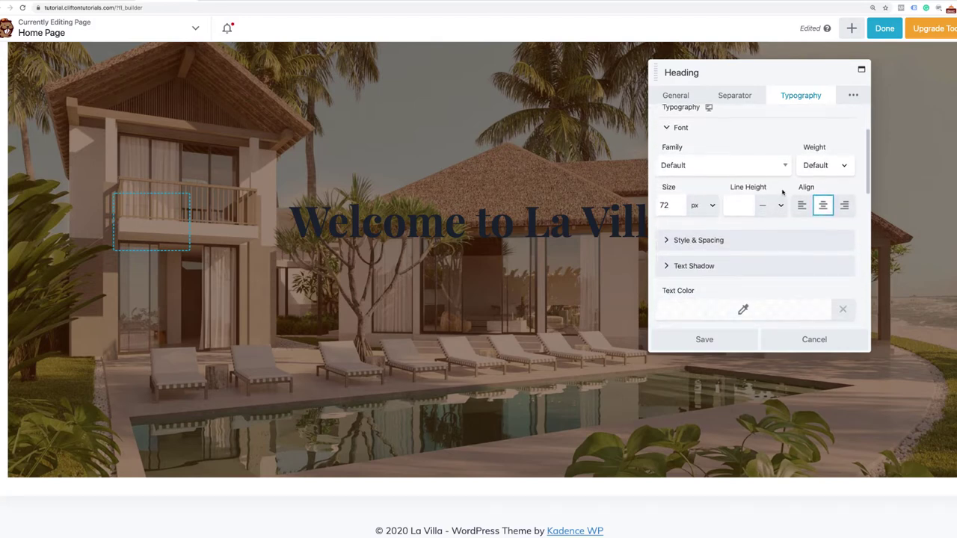
pyautogui.scroll(4, 728, 152)
pyautogui.scroll(-8, 730, 151)
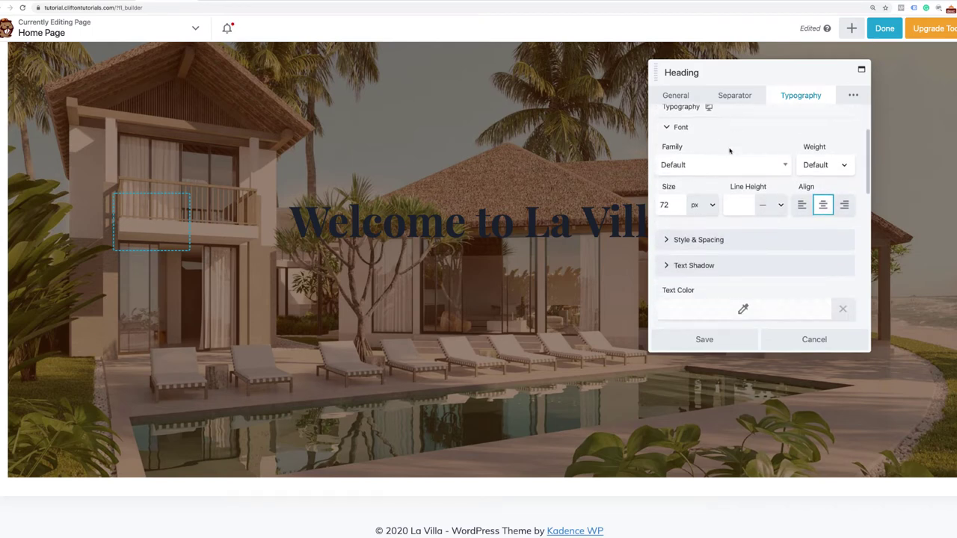
pyautogui.click(730, 207)
pyautogui.click(747, 373)
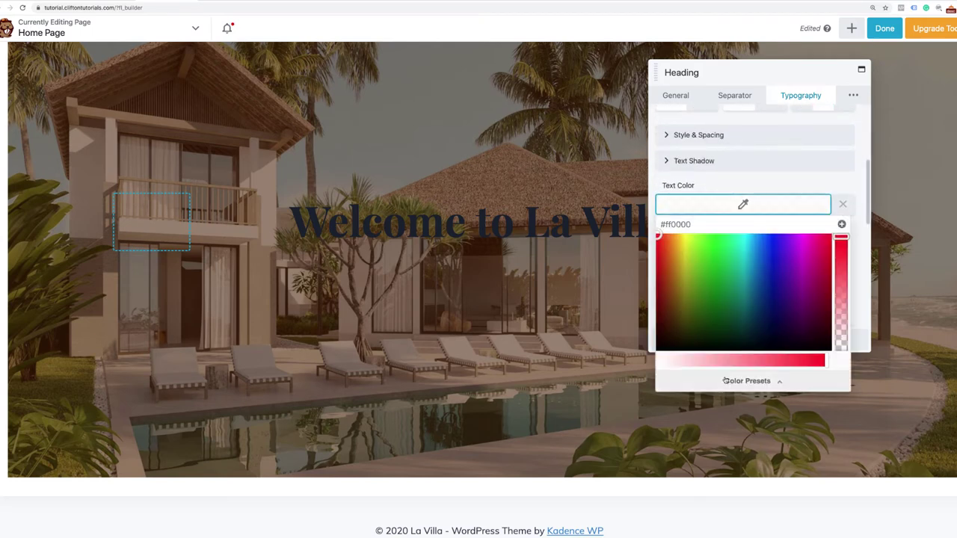
pyautogui.click(747, 222)
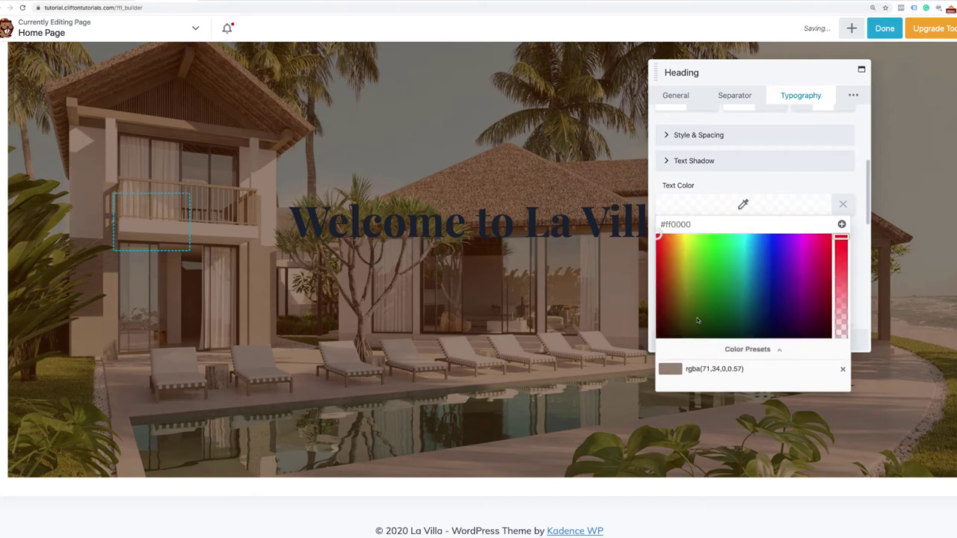
pyautogui.moveTo(669, 361); pyautogui.dragTo(661, 362)
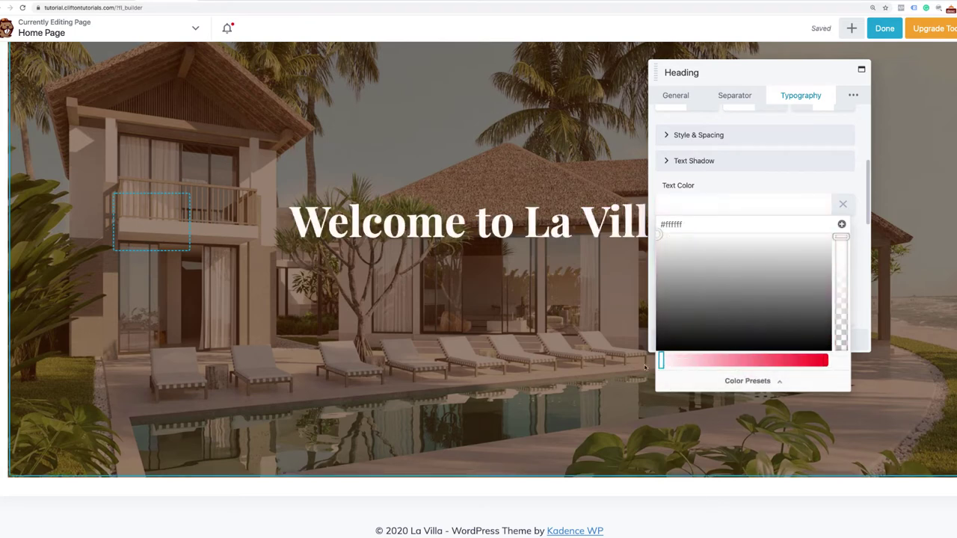
pyautogui.click(842, 224)
pyautogui.click(818, 189)
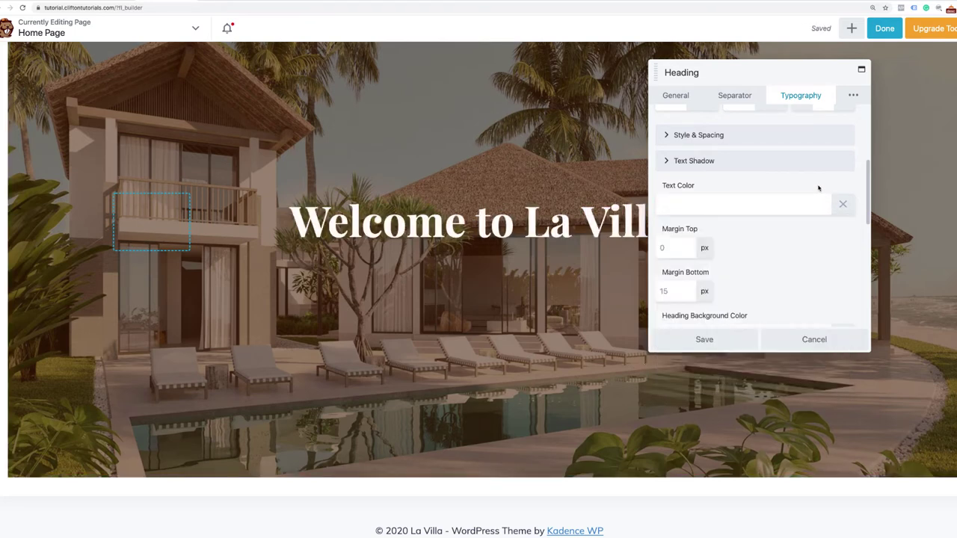
pyautogui.scroll(-5, 731, 302)
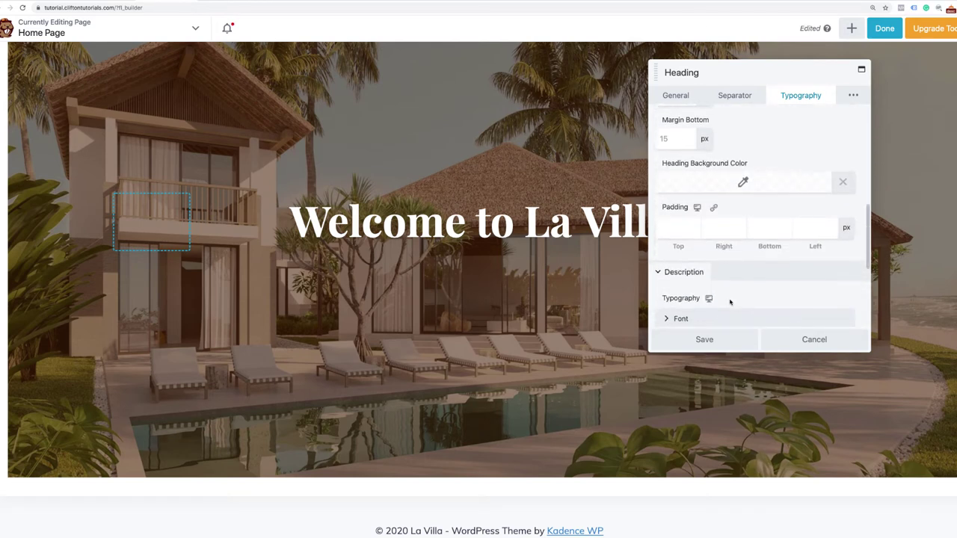
pyautogui.scroll(-5, 731, 302)
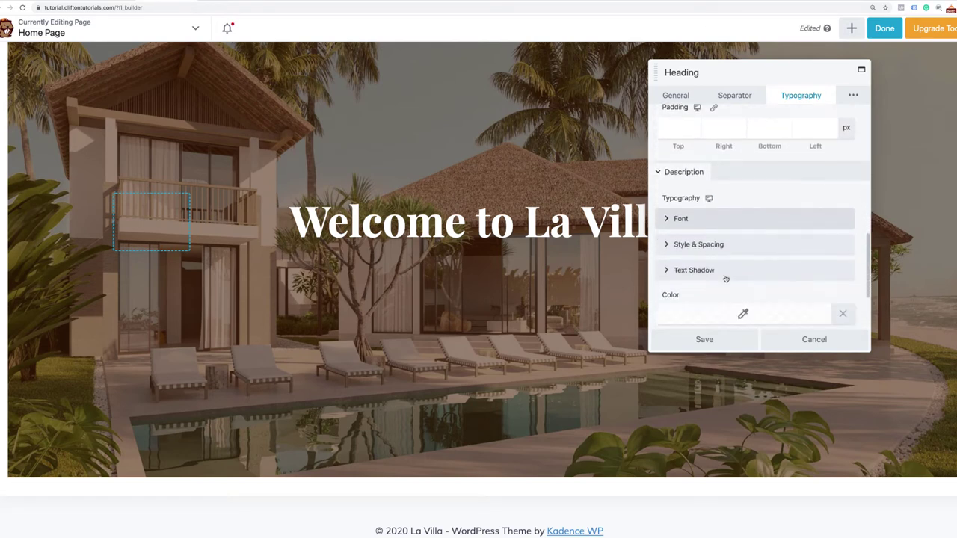
pyautogui.scroll(8, 726, 278)
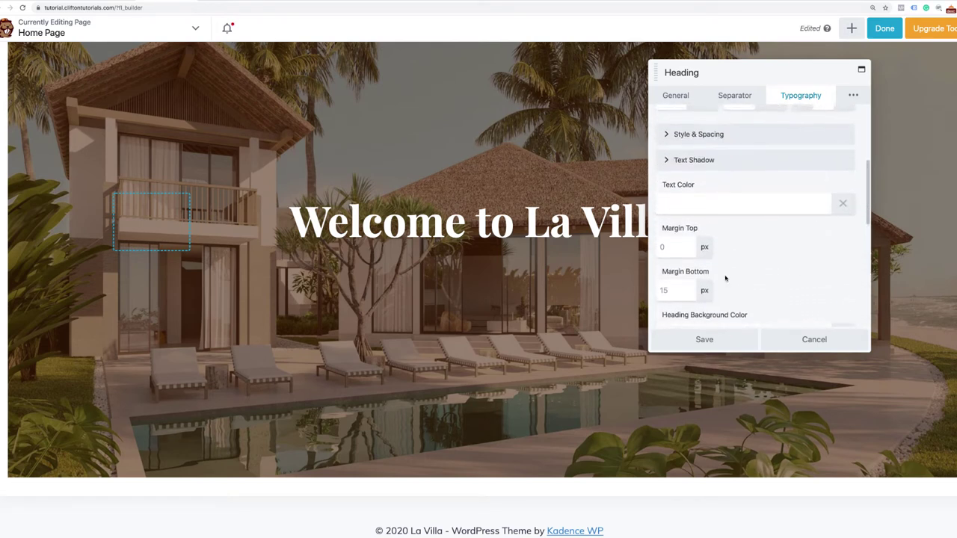
pyautogui.scroll(-1, 685, 296)
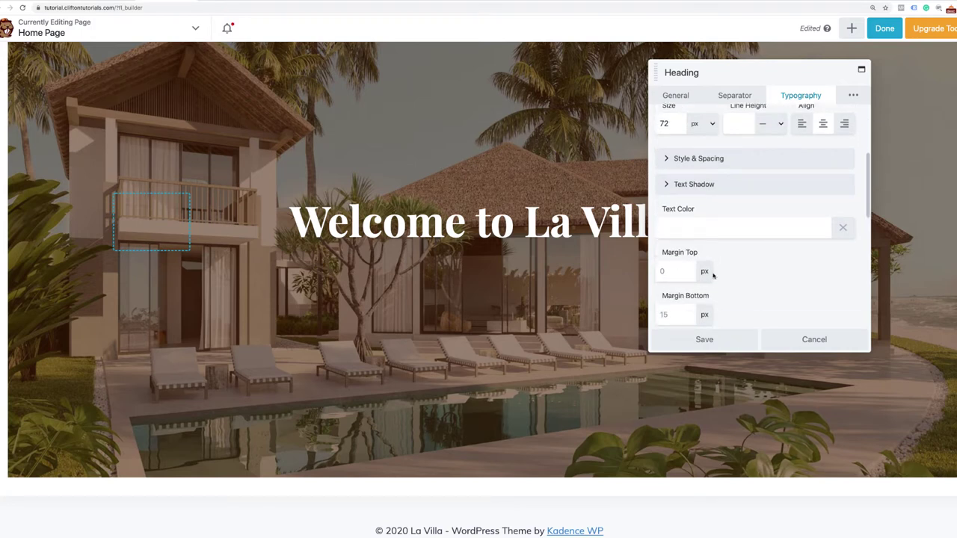
# Save the heading's settings and check the hero of the finished La Villa reference site for comparison.
pyautogui.scroll(4, 713, 276)
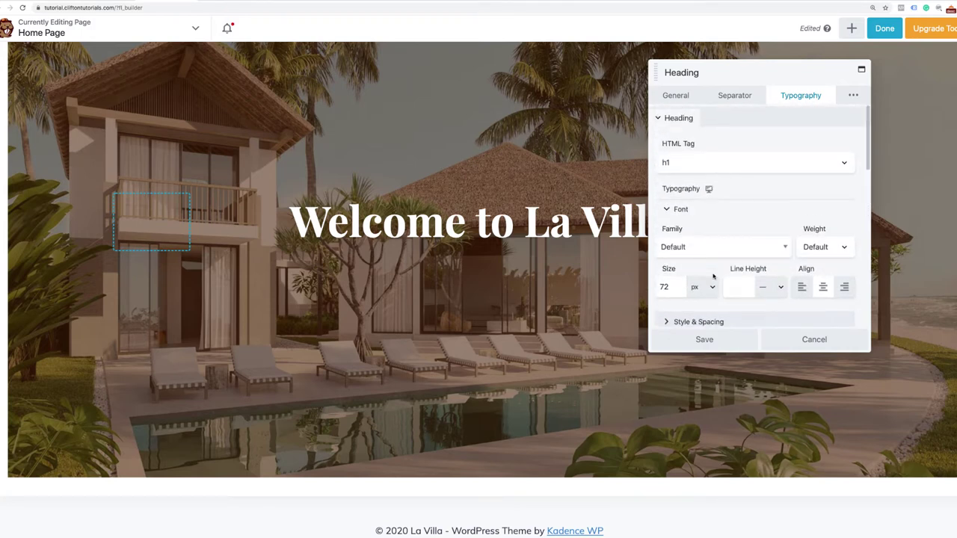
pyautogui.click(705, 342)
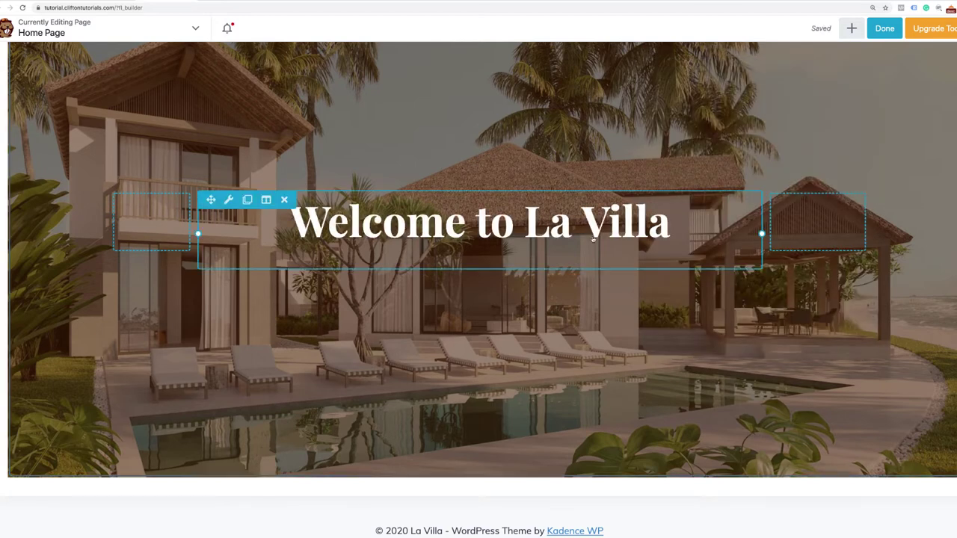
pyautogui.click(229, 1)
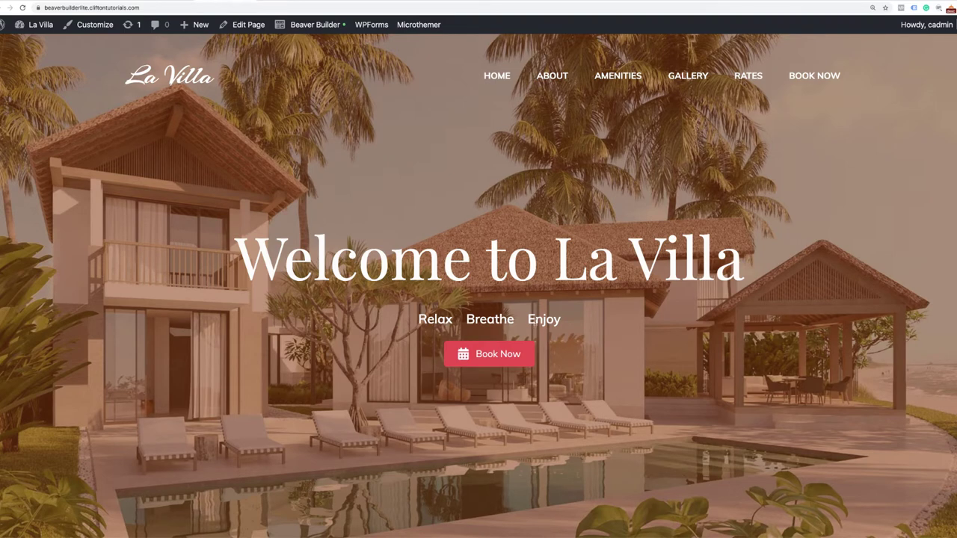
pyautogui.click(156, 2)
# Add the description "Relax Breathe Enjoy" to the welcome heading, with wide spacing between the three words.
pyautogui.moveTo(480, 231)
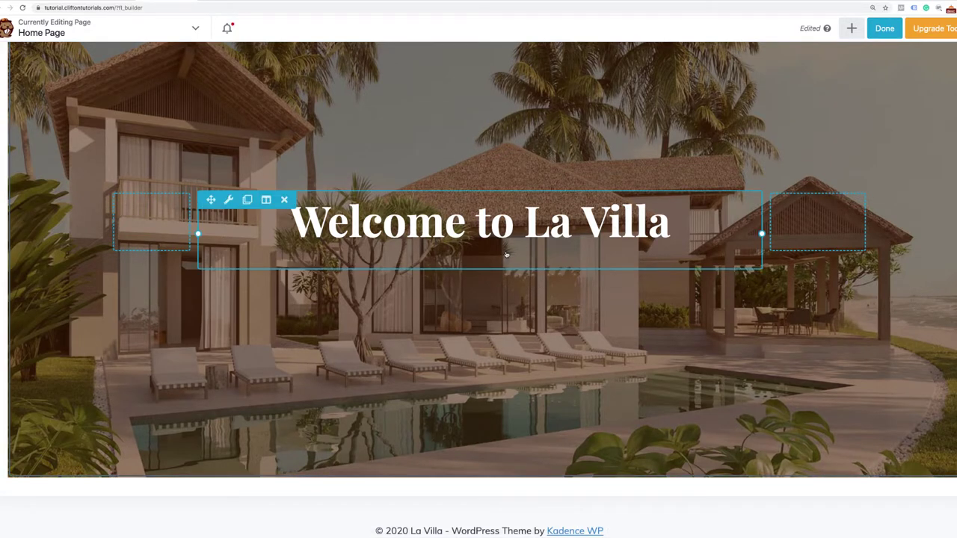
pyautogui.click(229, 199)
pyautogui.click(686, 98)
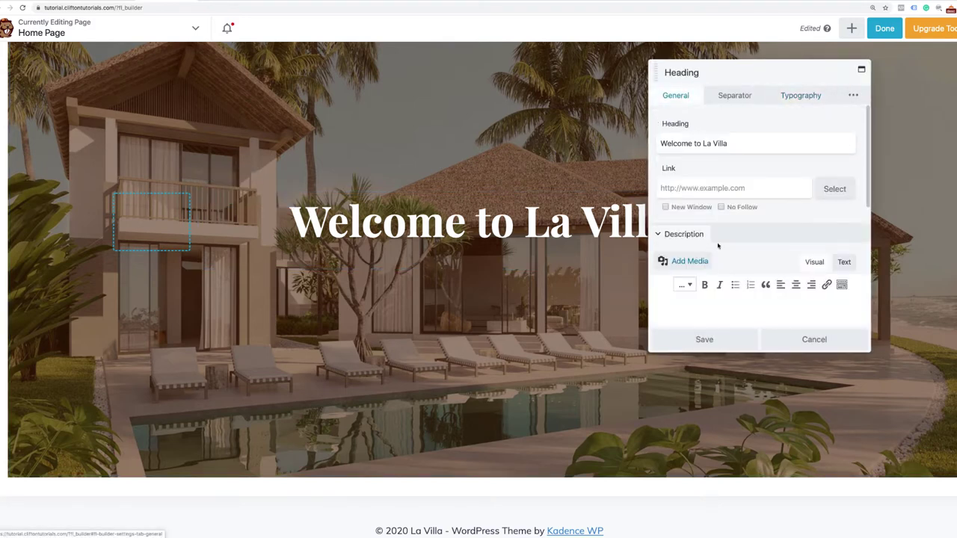
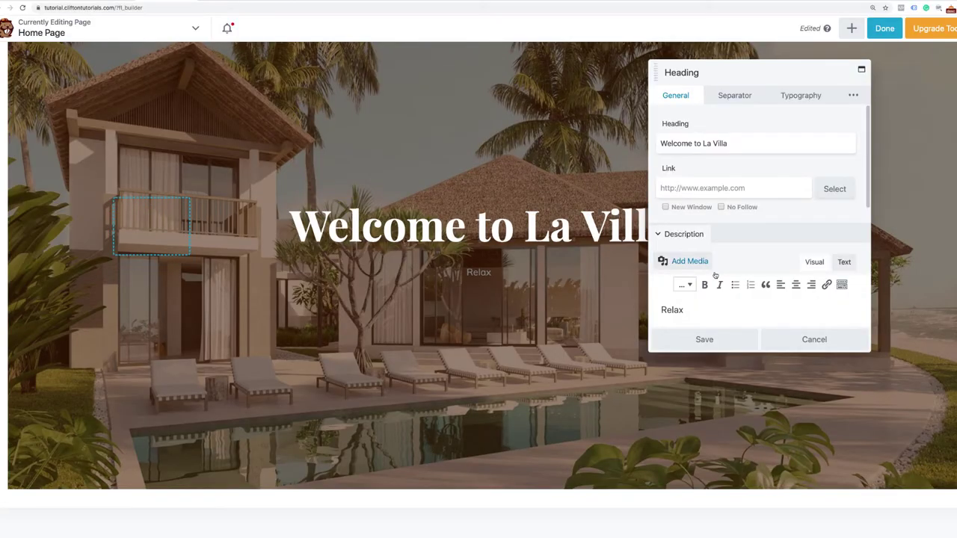
pyautogui.write('eathe Enjoy')
pyautogui.click(685, 310)
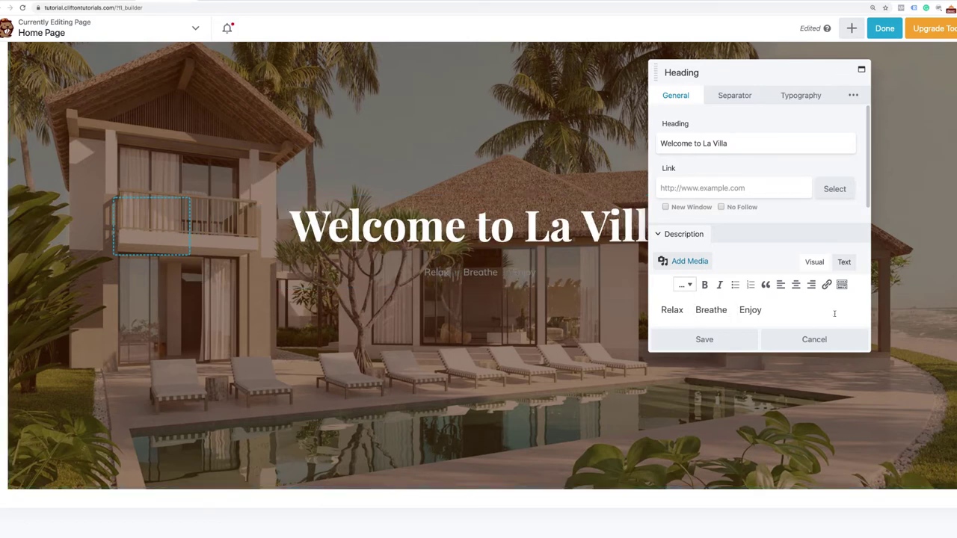
# Set the colour of the heading's description text to white, #ffffff.
pyautogui.click(798, 96)
pyautogui.scroll(-10, 747, 261)
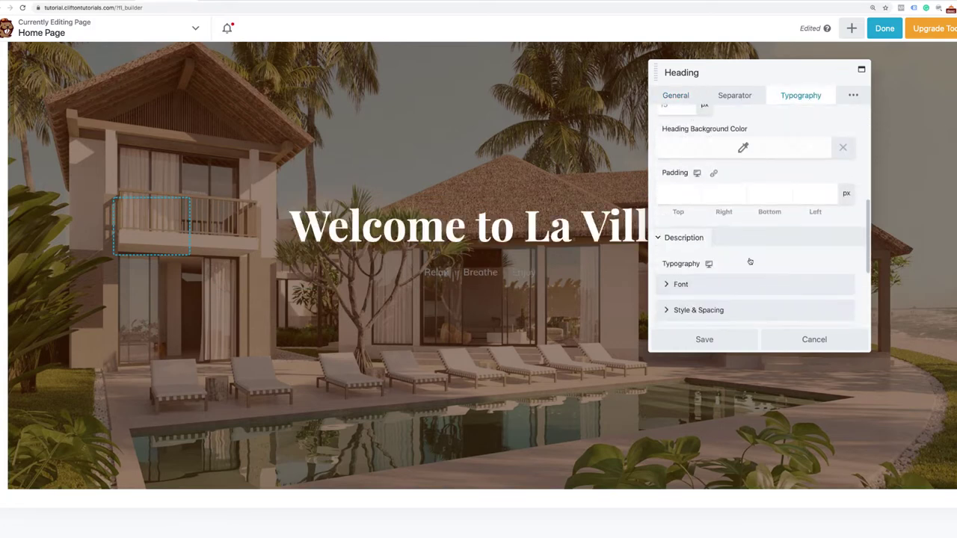
pyautogui.scroll(3, 748, 261)
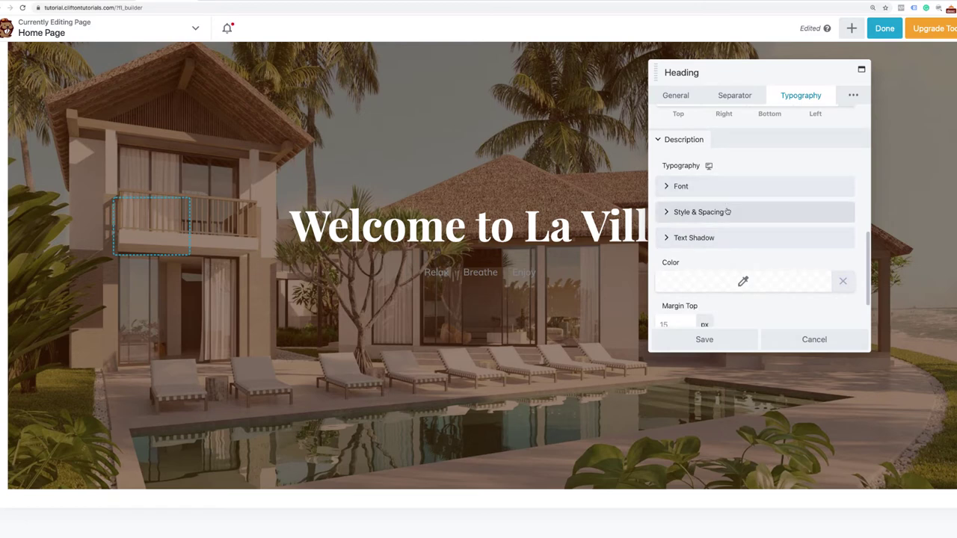
pyautogui.click(753, 281)
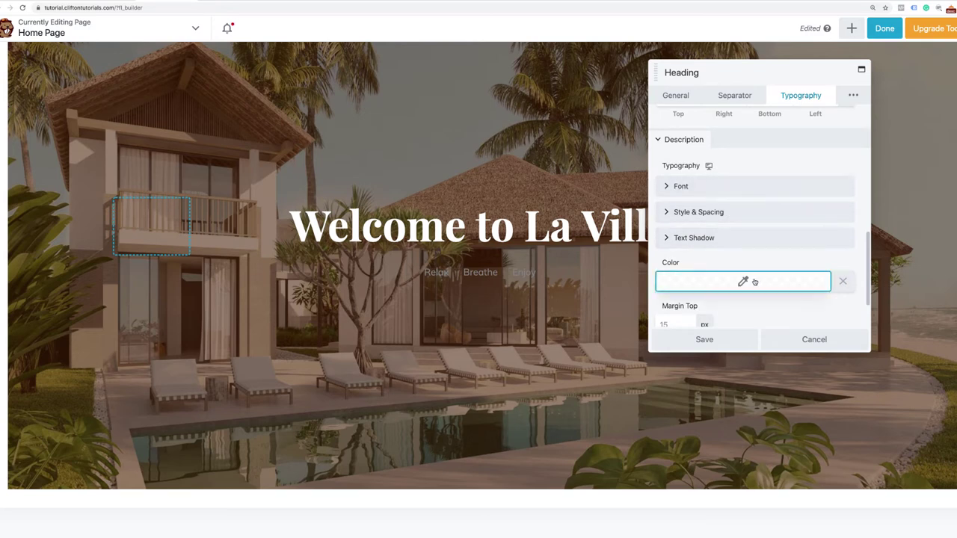
pyautogui.moveTo(689, 438); pyautogui.dragTo(661, 437)
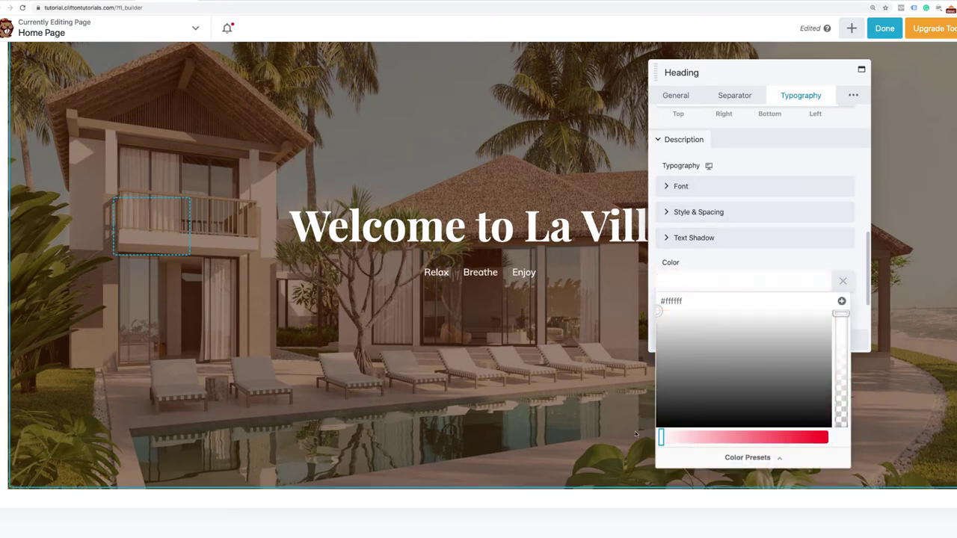
pyautogui.click(764, 265)
# Set the description's font size to 22 px and save the heading module.
pyautogui.click(752, 187)
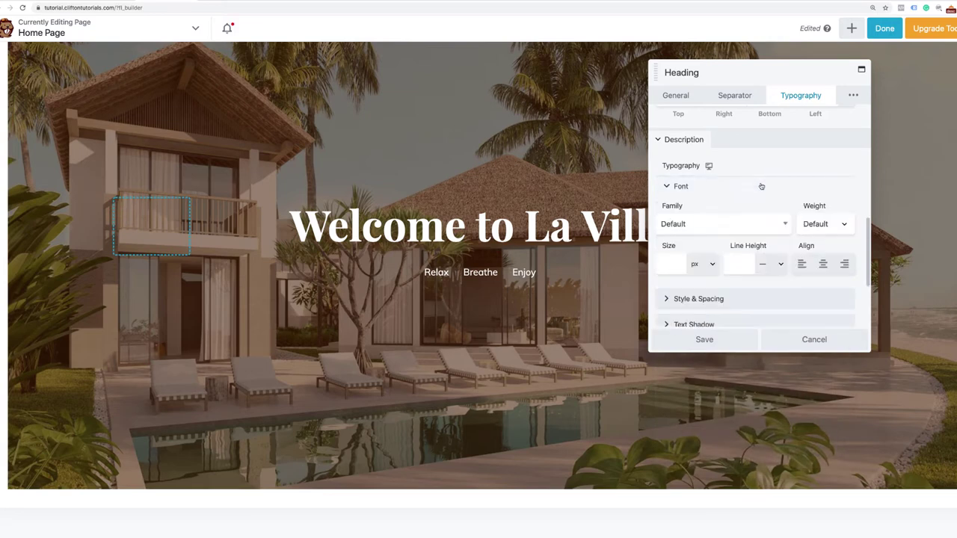
pyautogui.click(672, 264)
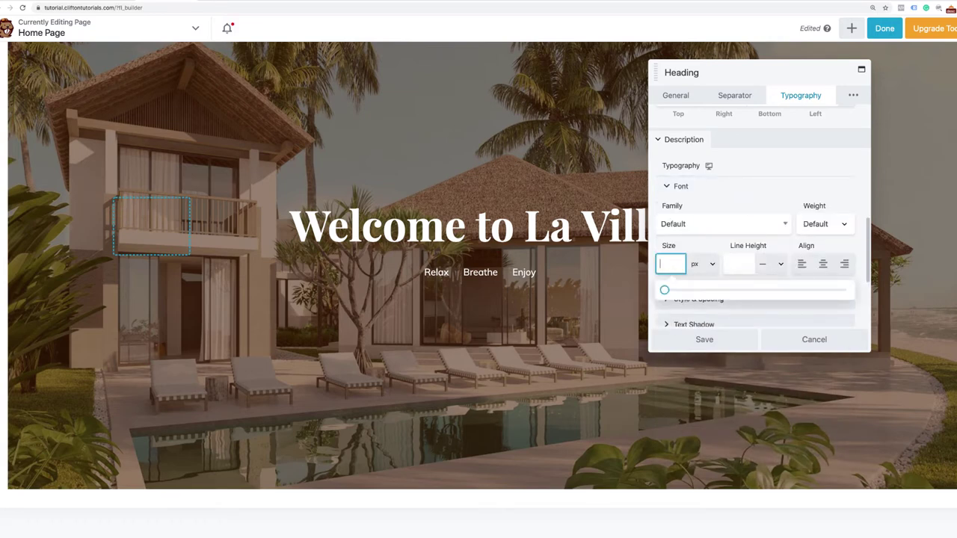
pyautogui.write('18')
pyautogui.press('BackSpace')
pyautogui.press('BackSpace')
pyautogui.write('22')
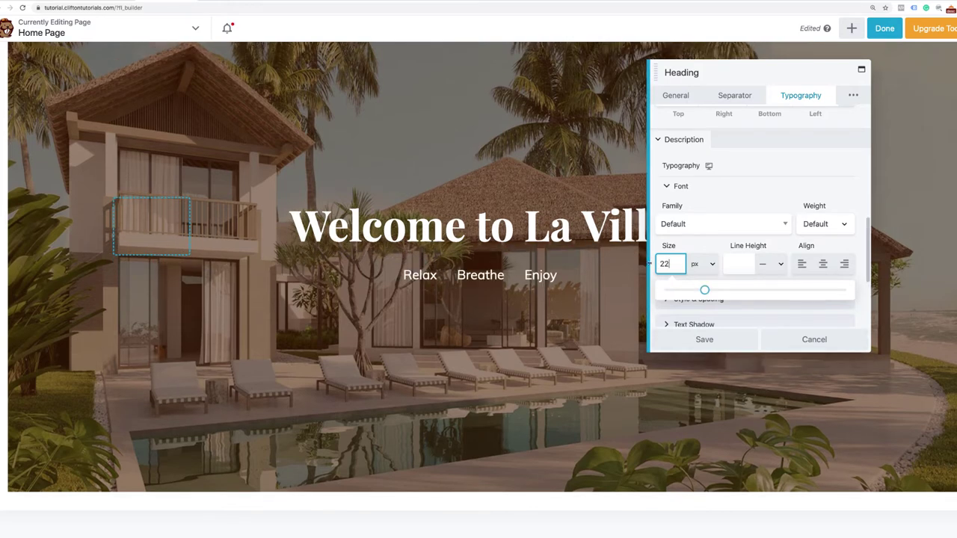
pyautogui.click(714, 341)
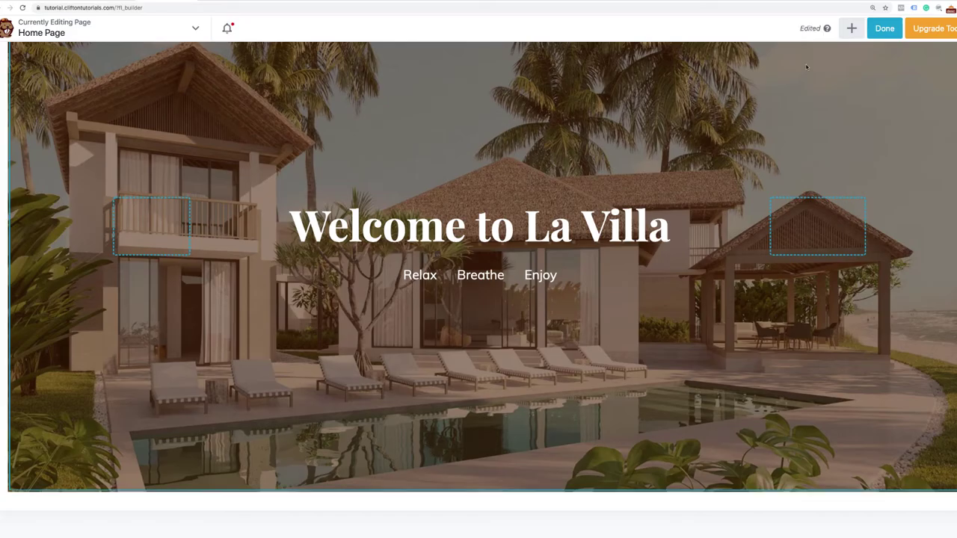
# Add a Button module below the welcome heading and set its text to "Book Now".
pyautogui.click(853, 28)
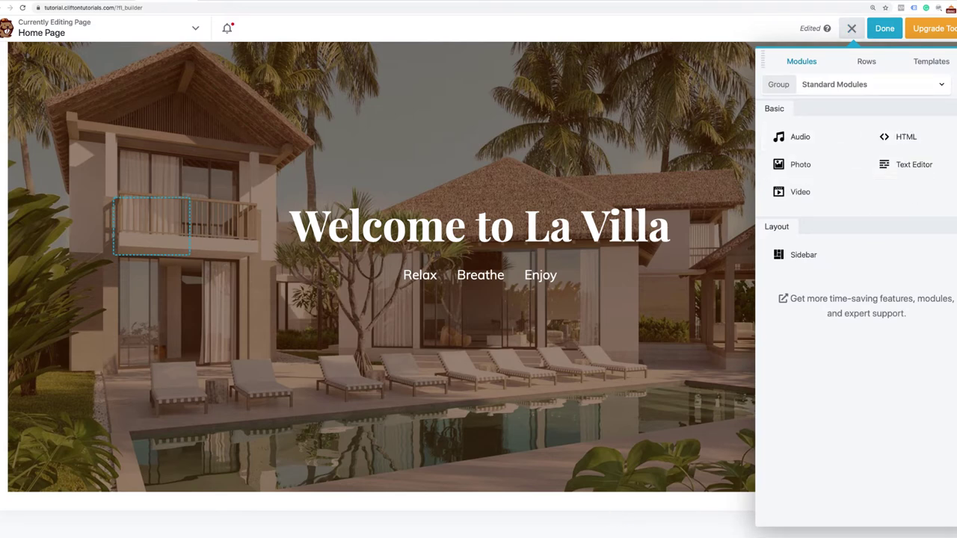
pyautogui.click(853, 88)
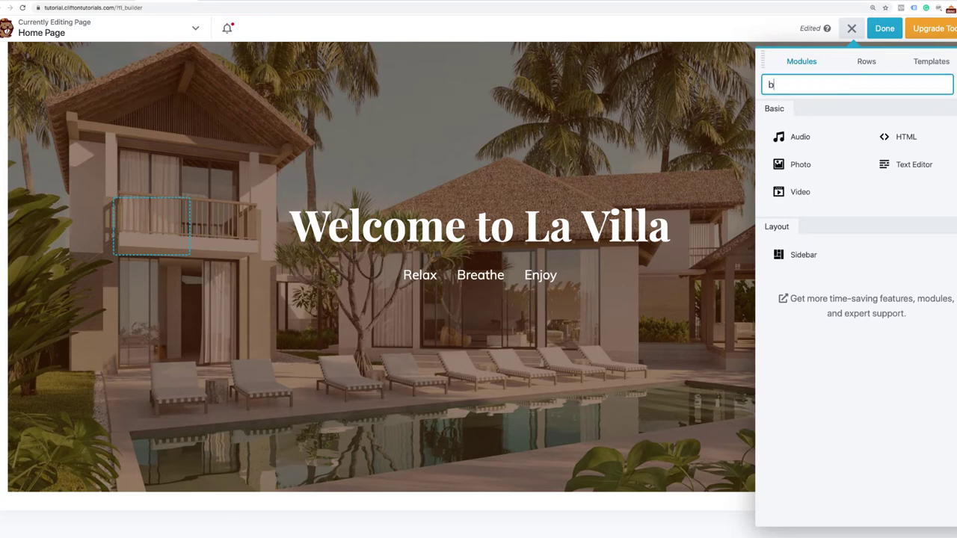
pyautogui.write('buttomn')
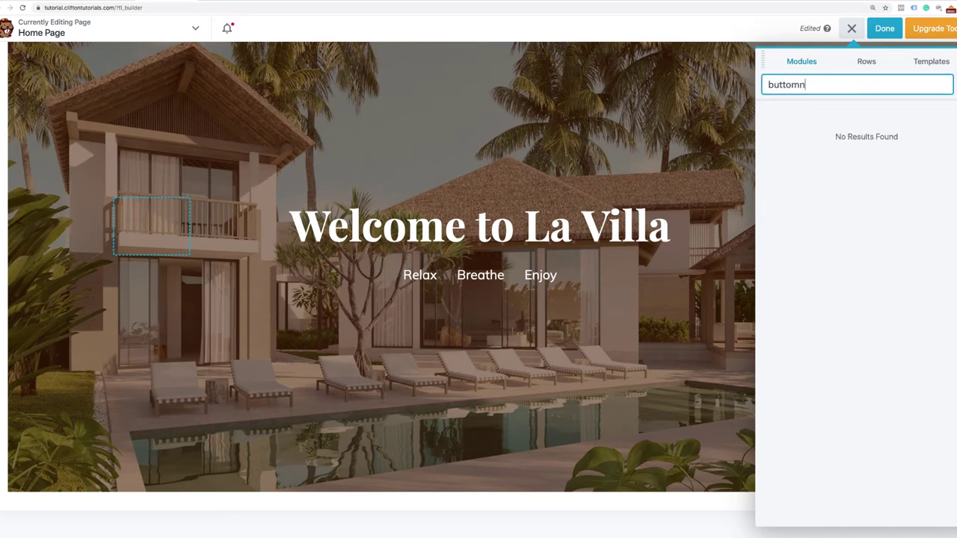
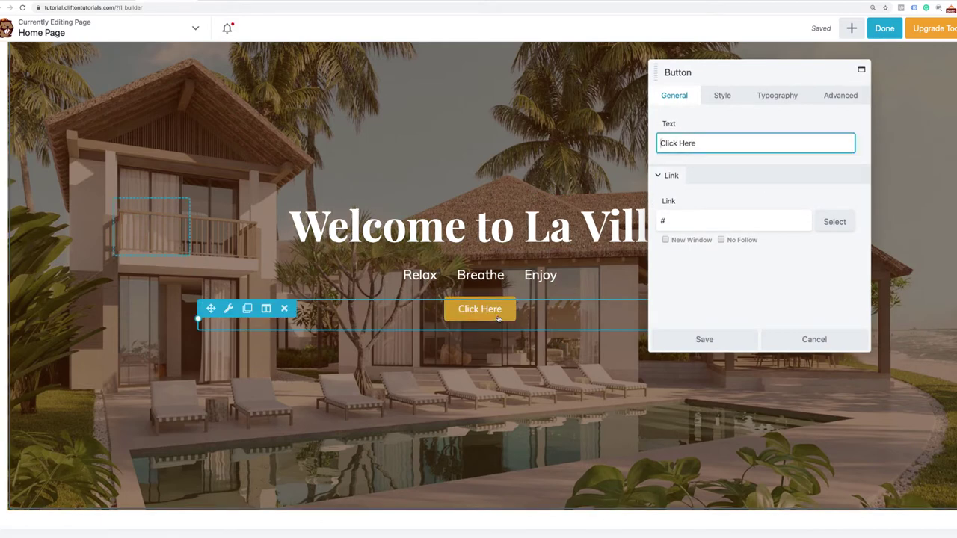
pyautogui.tripleClick(712, 136)
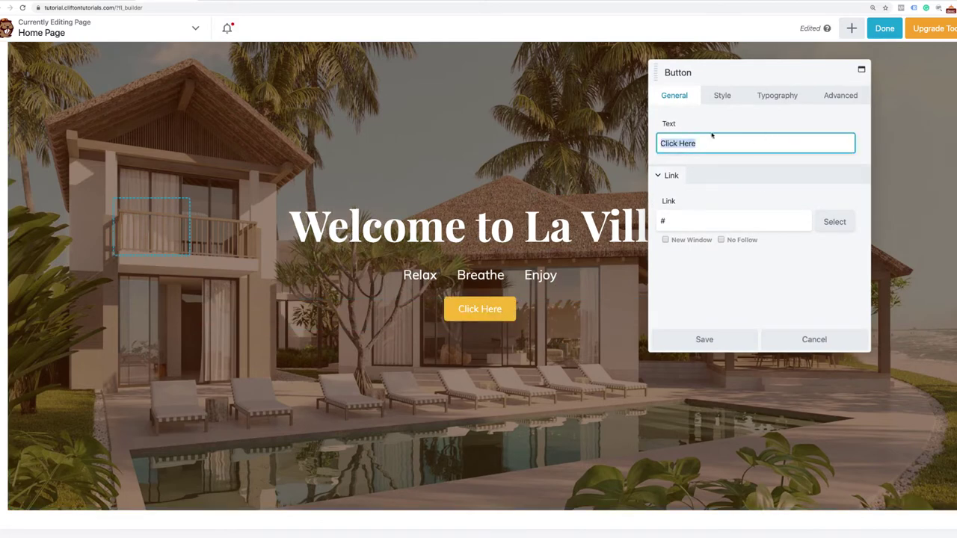
pyautogui.write('Book Now')
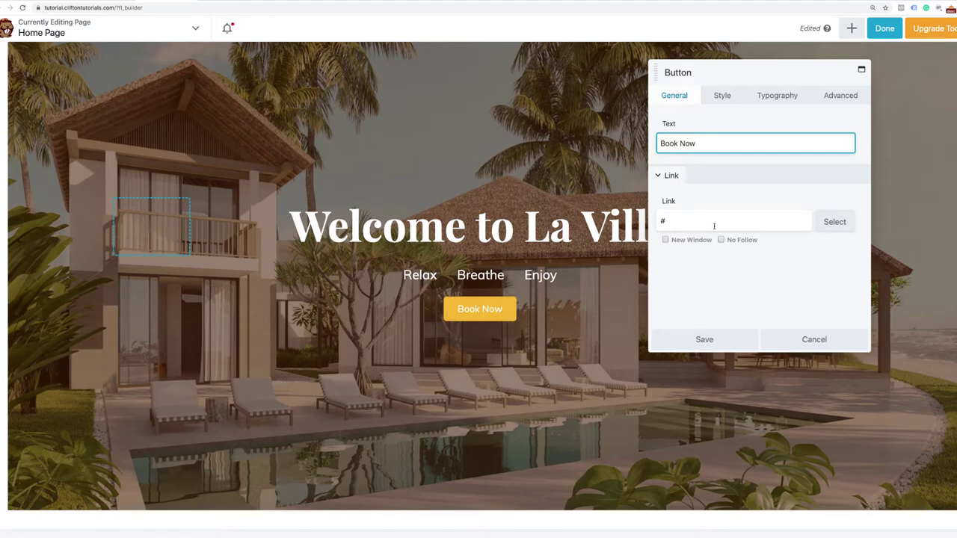
# Give the Book Now button the dotted calendar icon from Font Awesome 5 Regular, positioned before the text.
pyautogui.click(722, 97)
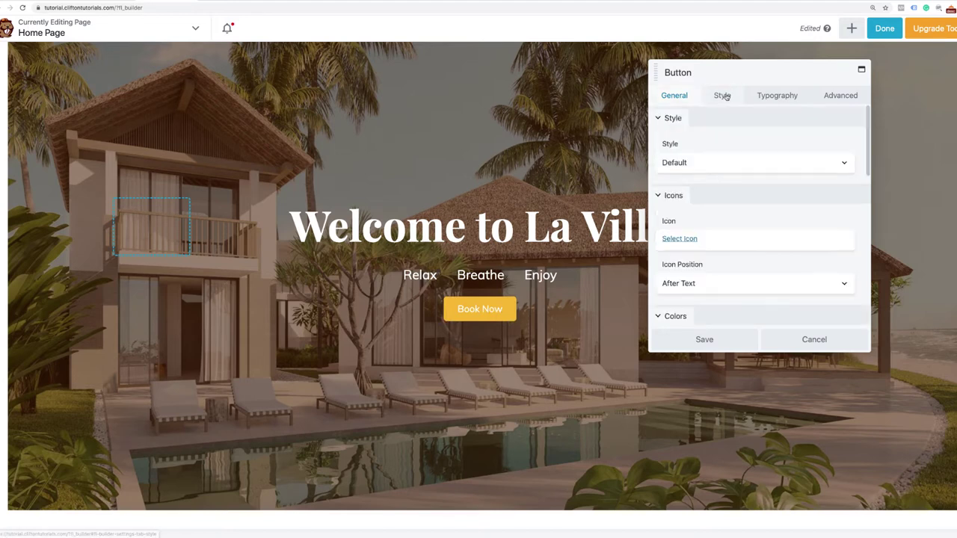
pyautogui.click(717, 171)
pyautogui.click(720, 166)
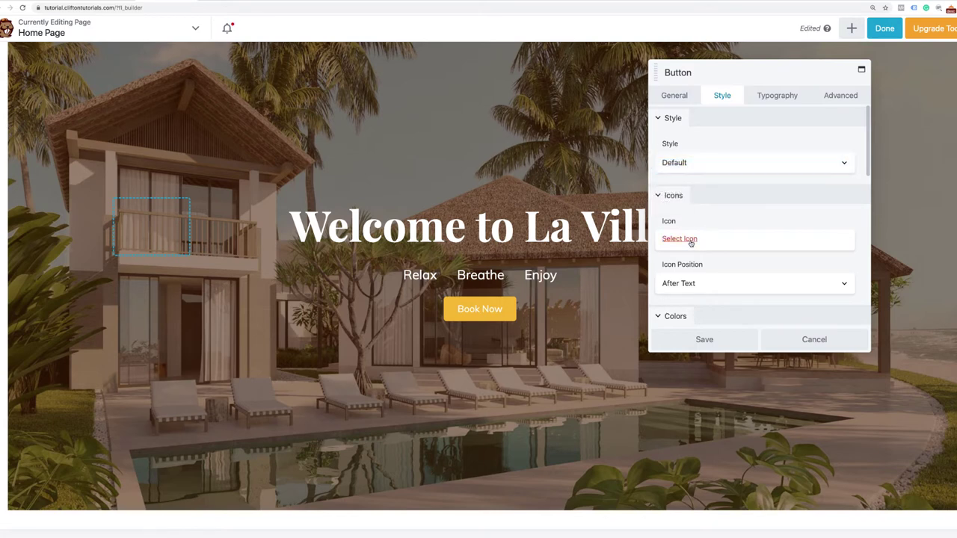
pyautogui.click(686, 240)
pyautogui.click(905, 53)
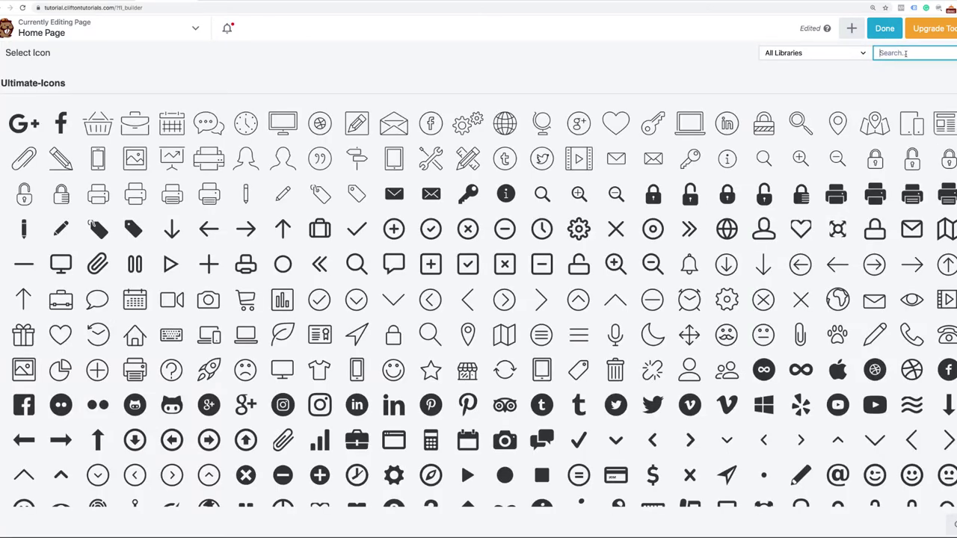
pyautogui.write('calend')
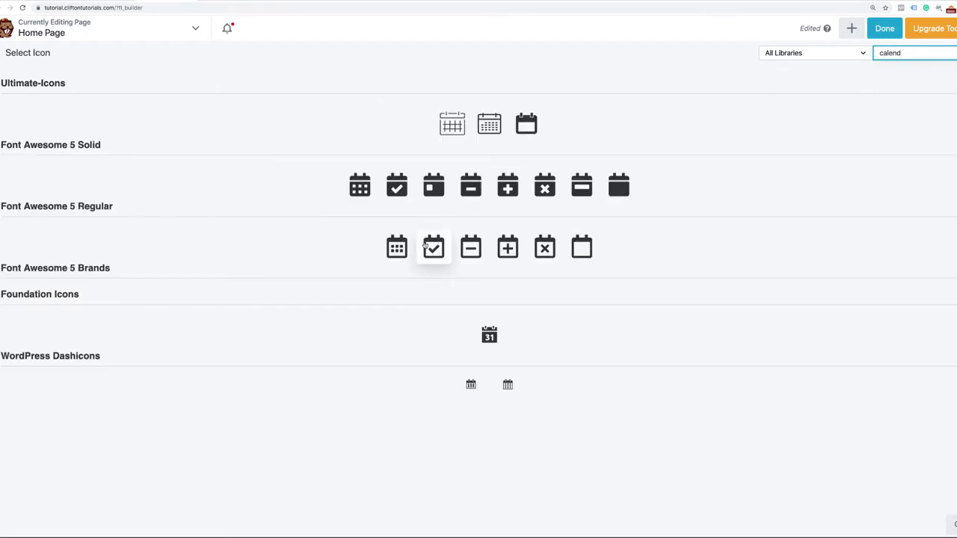
pyautogui.click(400, 251)
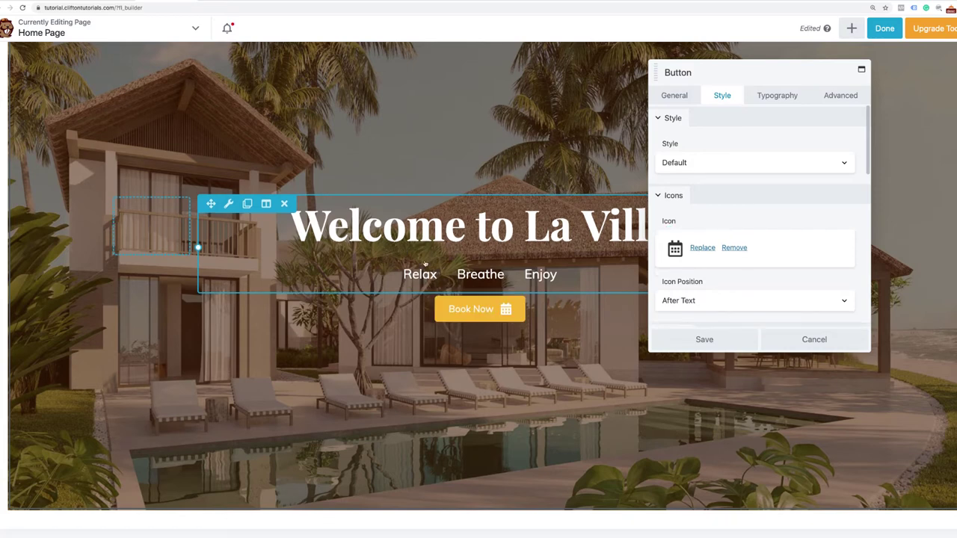
pyautogui.click(733, 301)
pyautogui.click(732, 295)
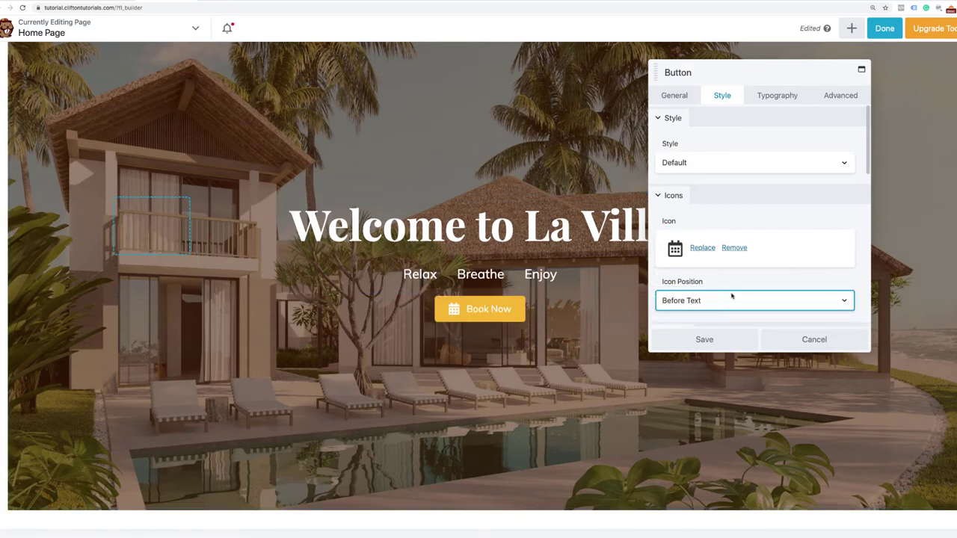
# Set the Book Now button's text colour to the white preset, #ffffff.
pyautogui.scroll(-3, 732, 296)
pyautogui.scroll(-2, 732, 296)
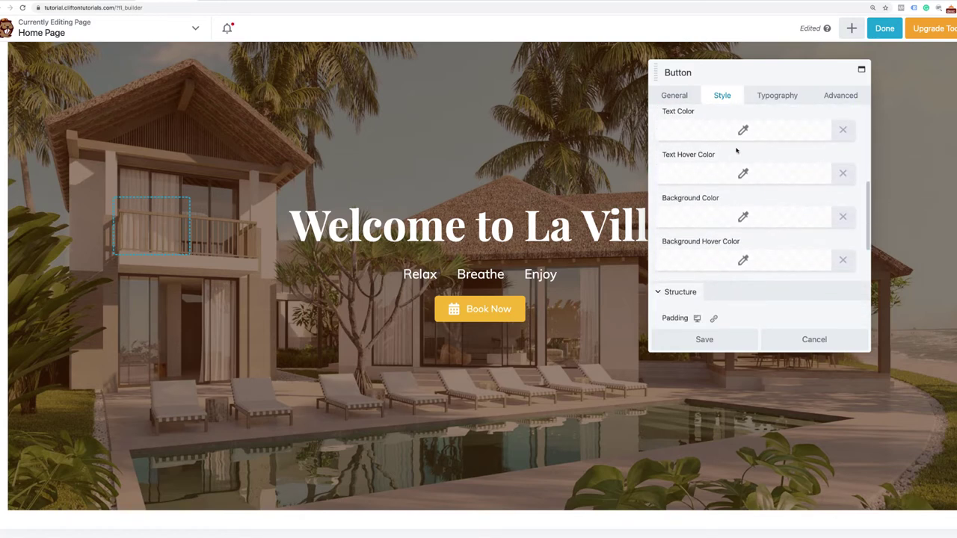
pyautogui.click(744, 131)
pyautogui.click(726, 247)
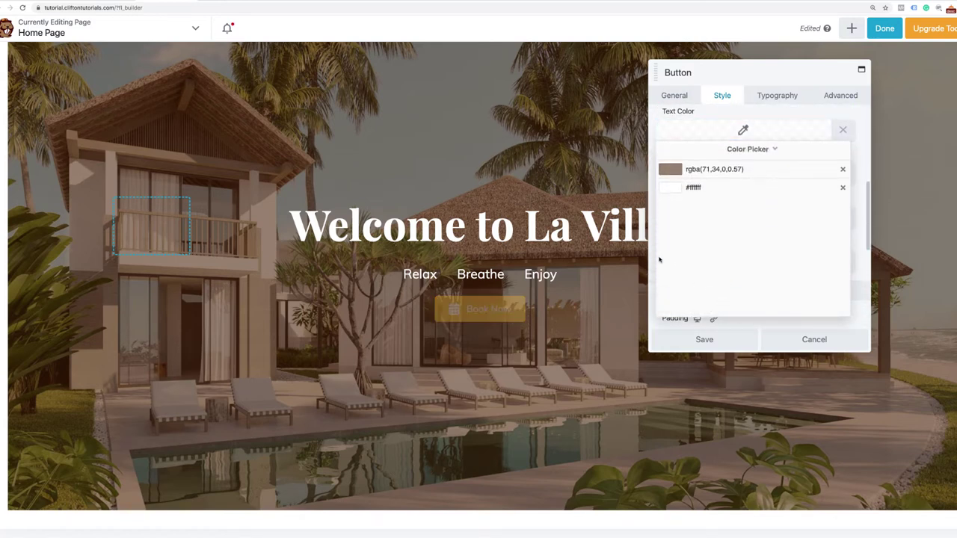
pyautogui.click(678, 191)
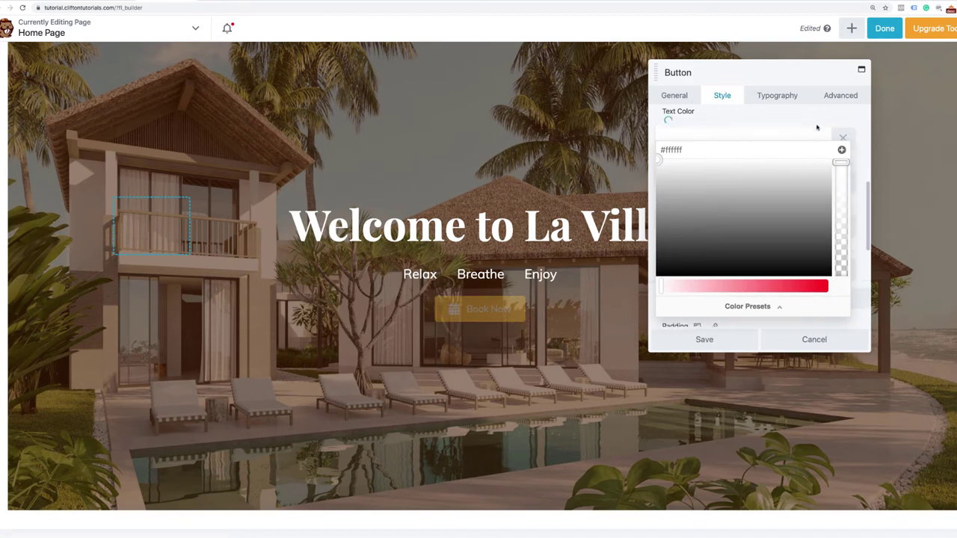
pyautogui.click(841, 120)
# Set the button's text hover colour to the white preset, #ffffff.
pyautogui.click(768, 181)
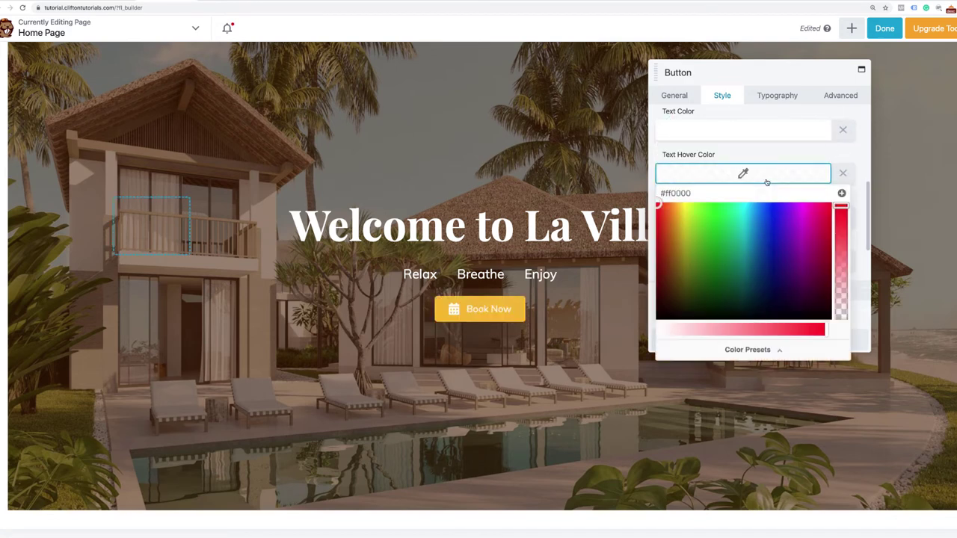
pyautogui.click(731, 348)
pyautogui.click(671, 230)
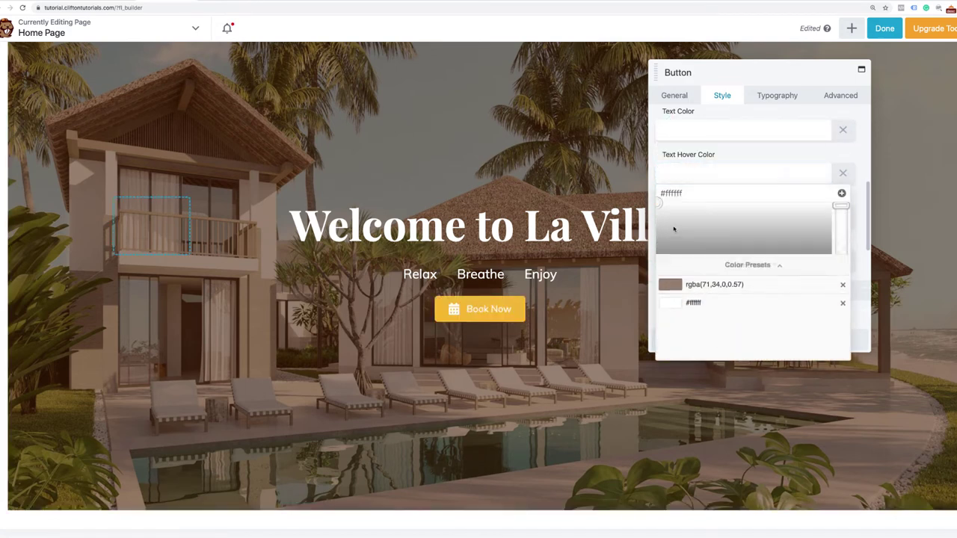
pyautogui.click(760, 152)
# Set the Book Now button's background colour to a pinkish red, #e23664.
pyautogui.click(748, 219)
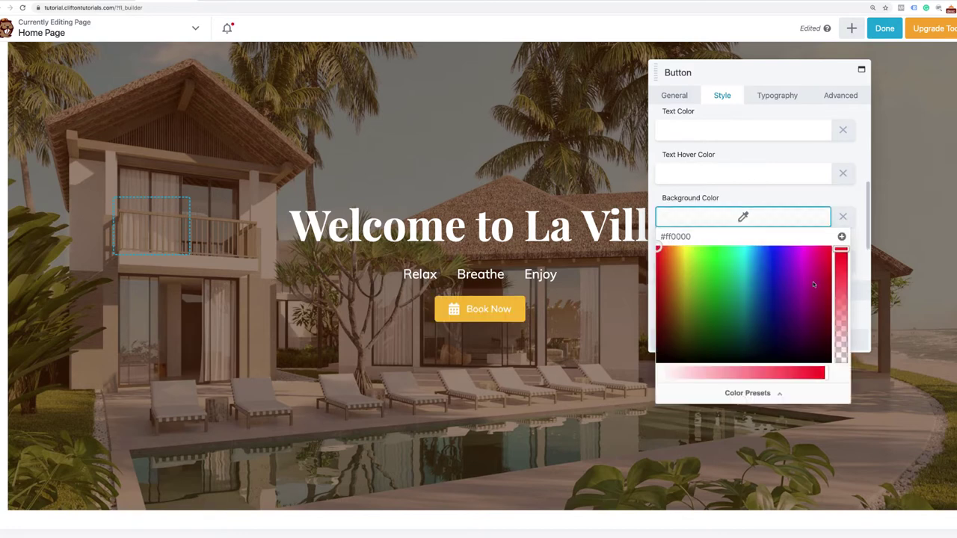
pyautogui.moveTo(815, 272)
pyautogui.mouseDown()
pyautogui.moveTo(826, 262)
pyautogui.moveTo(823, 280)
pyautogui.moveTo(825, 259)
pyautogui.mouseUp()
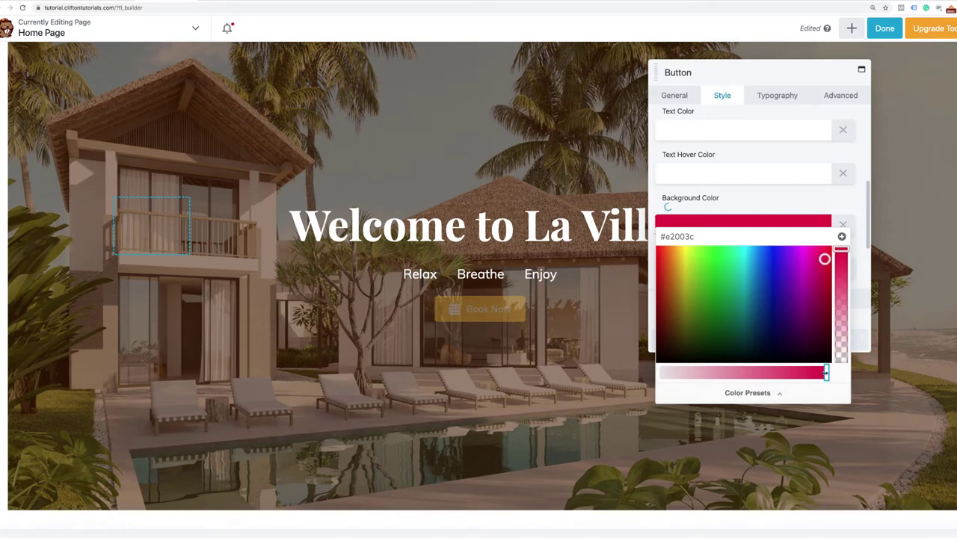
pyautogui.moveTo(825, 373); pyautogui.dragTo(786, 373)
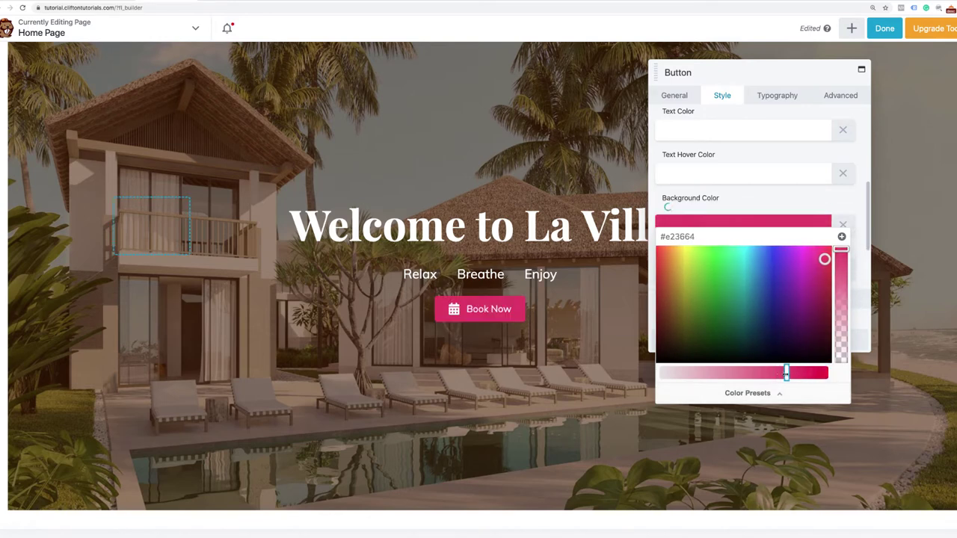
# Shift the Book Now button's background from pinkish red to a brighter red and add that colour to the presets.
pyautogui.moveTo(820, 267); pyautogui.dragTo(825, 255)
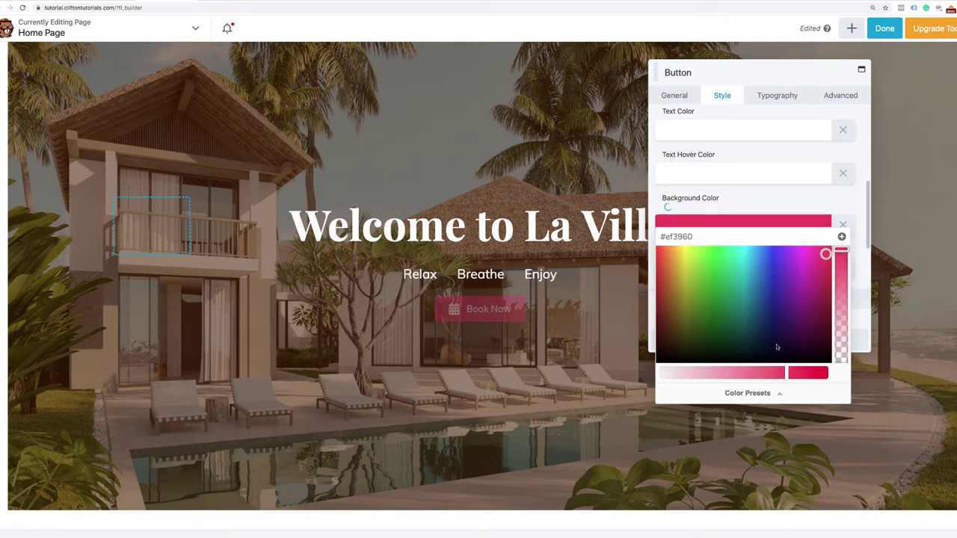
pyautogui.moveTo(787, 372); pyautogui.dragTo(785, 373)
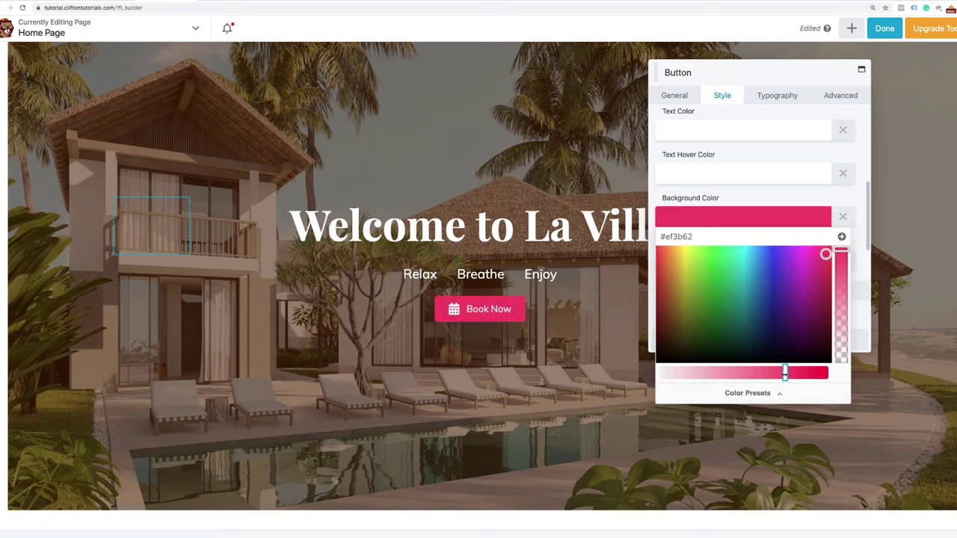
pyautogui.moveTo(826, 255); pyautogui.dragTo(835, 246)
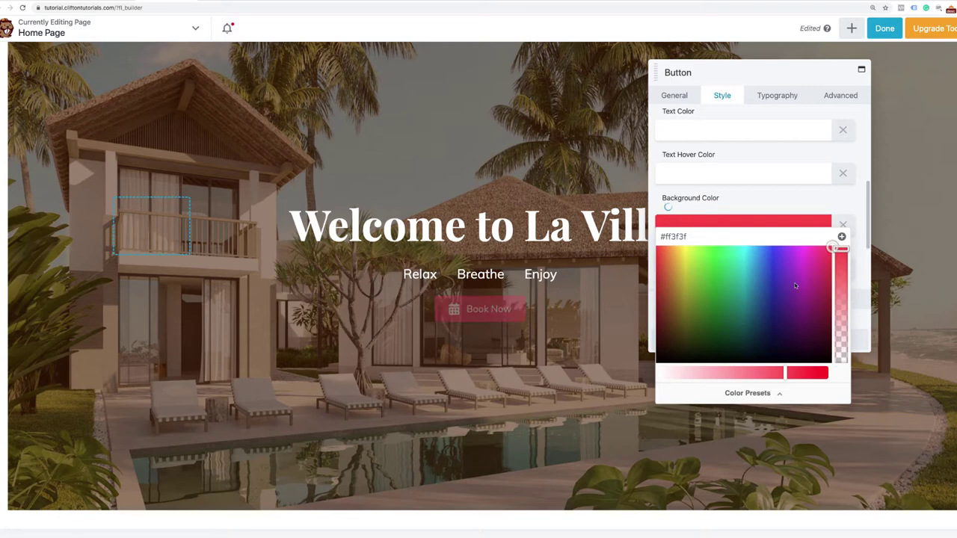
pyautogui.click(842, 237)
pyautogui.click(861, 207)
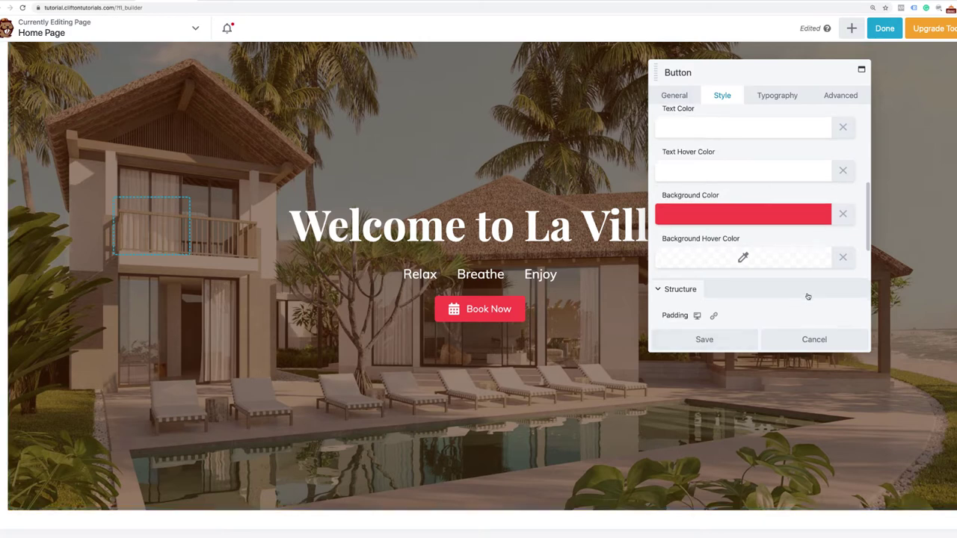
# Save the Book Now button's settings and check the button on the hero.
pyautogui.scroll(-3, 808, 296)
pyautogui.scroll(-2, 808, 296)
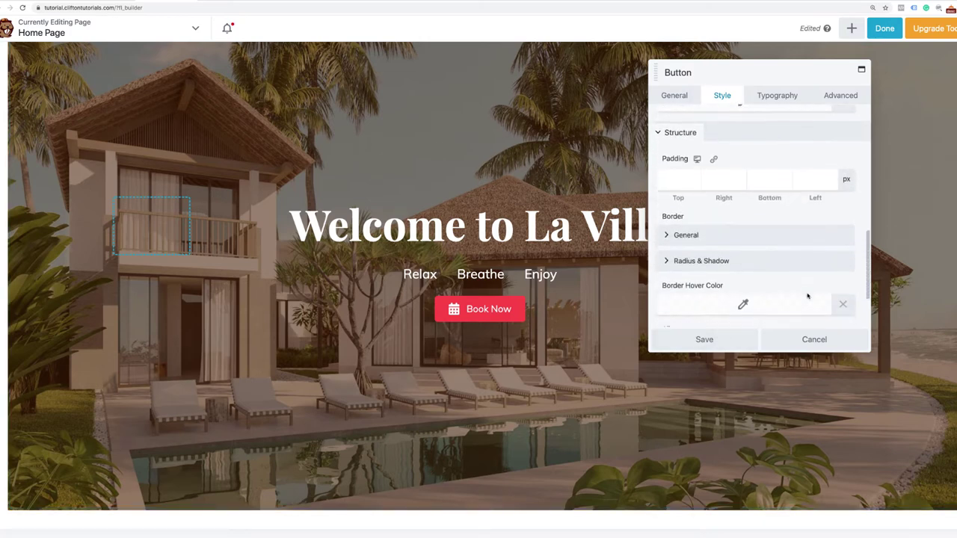
pyautogui.click(704, 340)
pyautogui.scroll(-2, 725, 342)
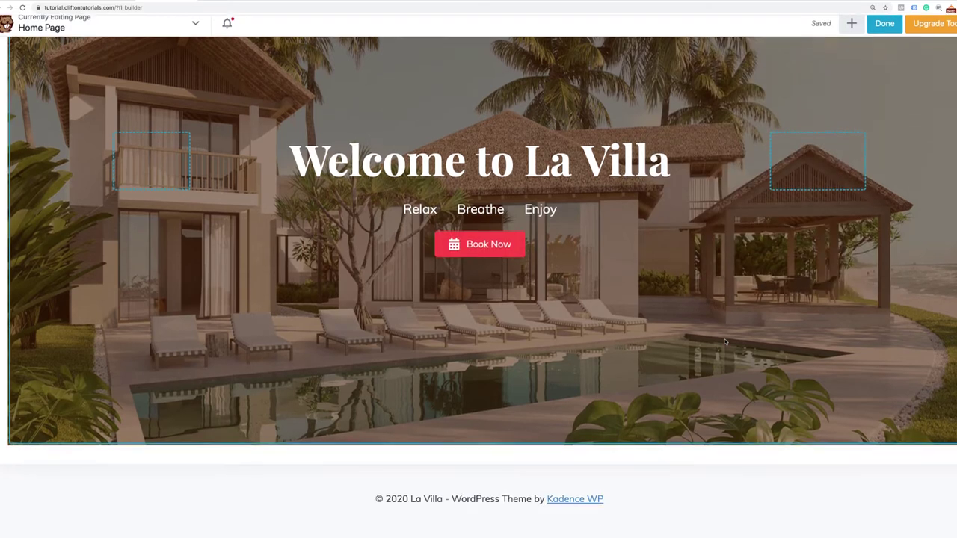
pyautogui.scroll(2, 725, 342)
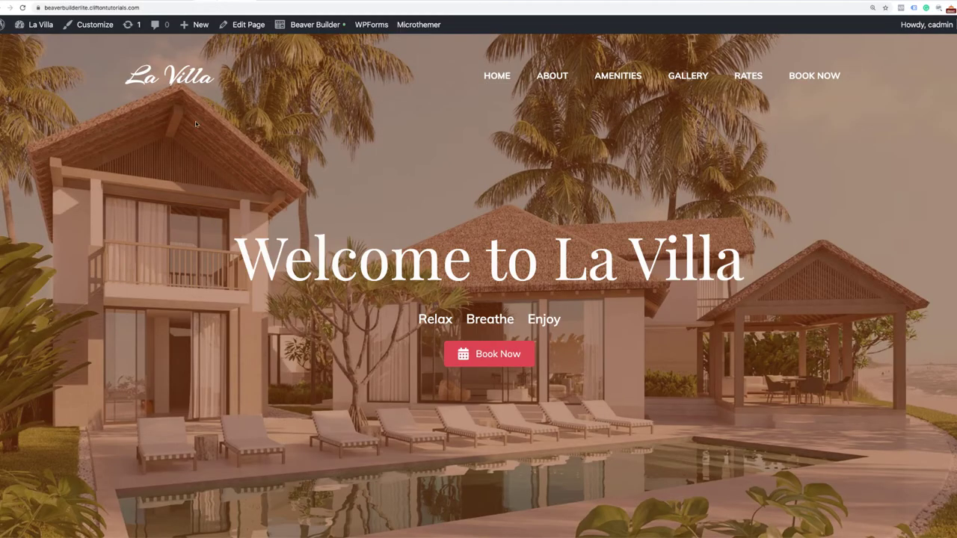
# Examine the hero overlay and the header's scrolling behaviour on the finished example site, beaverbuilderlite.cliftontutorials.com.
pyautogui.scroll(-5, 220, 144)
pyautogui.scroll(5, 220, 144)
pyautogui.scroll(-1, 220, 143)
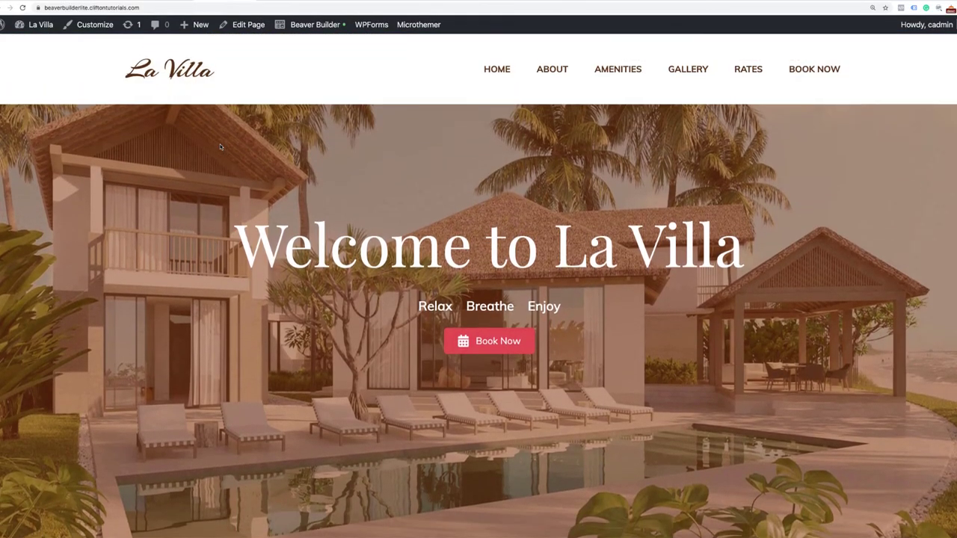
pyautogui.scroll(1, 220, 144)
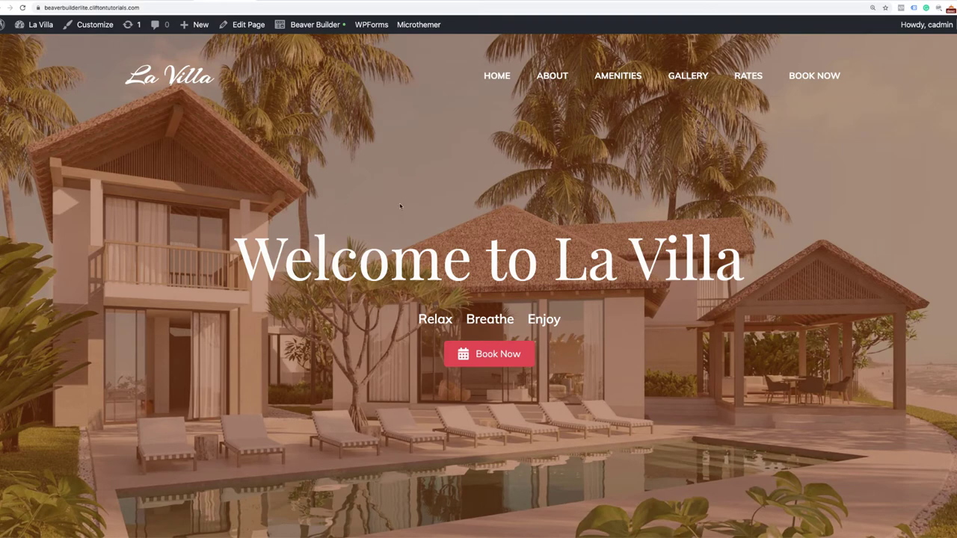
pyautogui.scroll(-1, 400, 207)
pyautogui.scroll(1, 401, 206)
pyautogui.scroll(-1, 400, 206)
pyautogui.scroll(1, 400, 206)
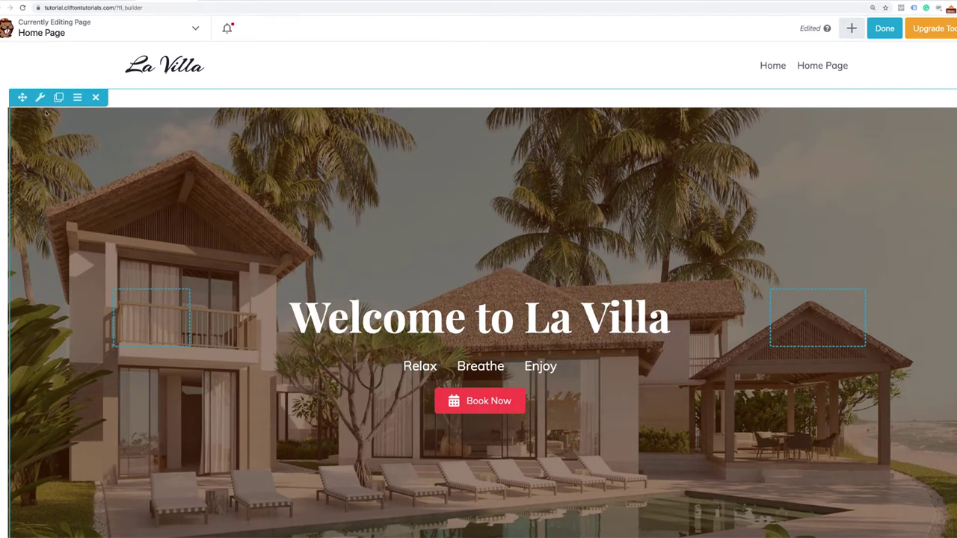
# Set the hero row's background overlay colour to a warm brown, rgba(137,52,0,0.57).
pyautogui.click(41, 97)
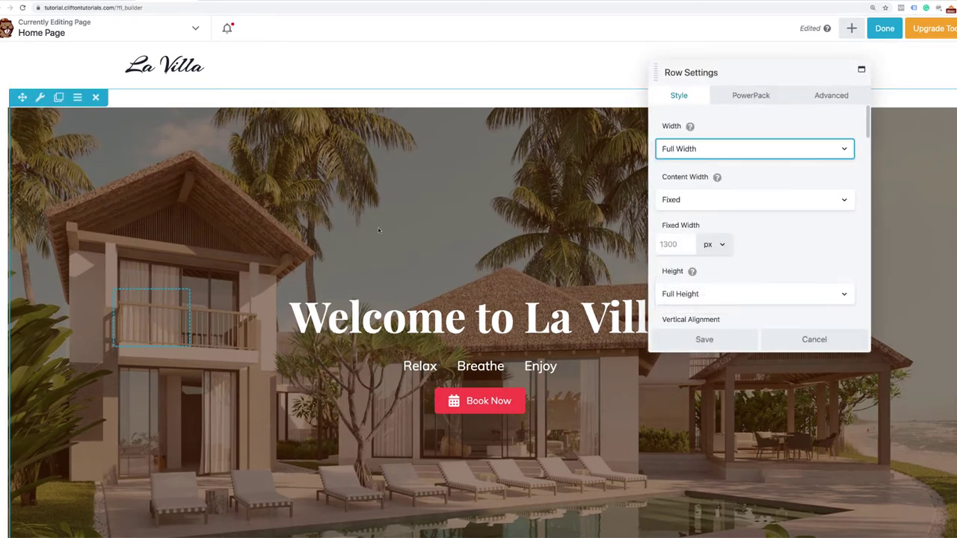
pyautogui.scroll(-1, 782, 241)
pyautogui.scroll(-12, 781, 242)
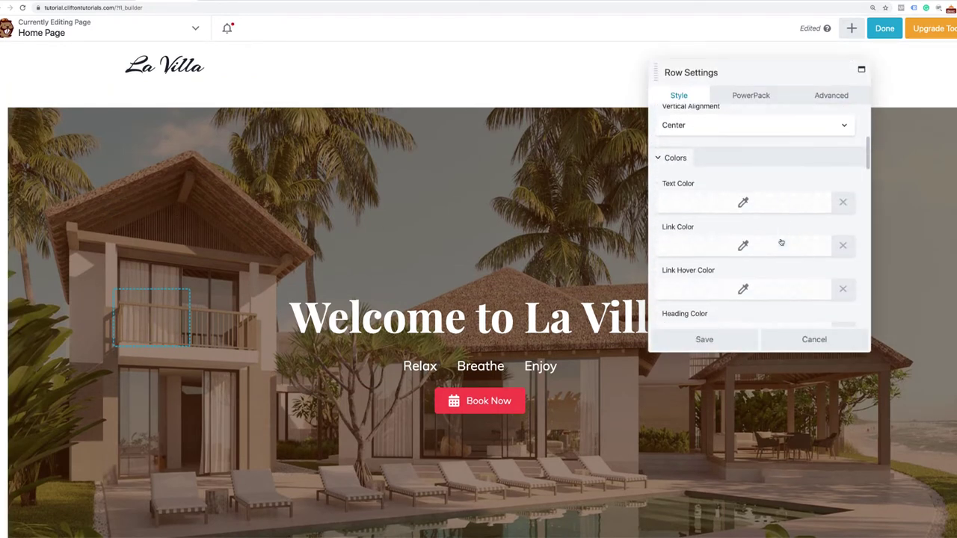
pyautogui.scroll(-12, 782, 242)
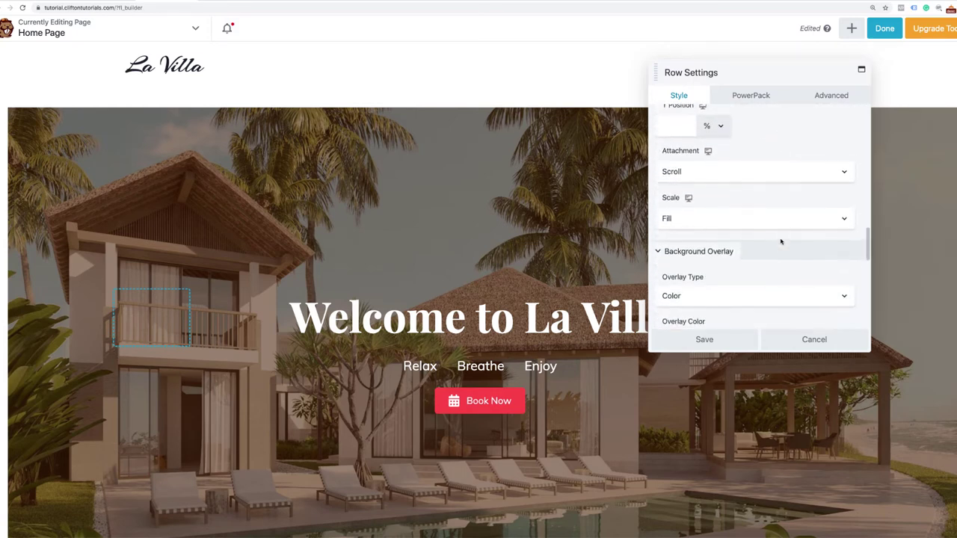
pyautogui.scroll(1, 781, 243)
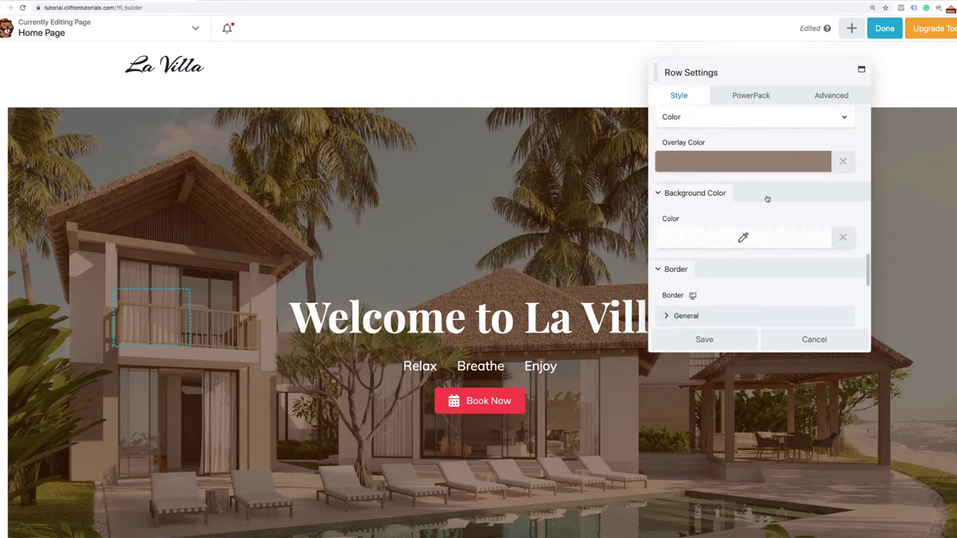
pyautogui.click(752, 163)
pyautogui.moveTo(670, 276); pyautogui.dragTo(667, 246)
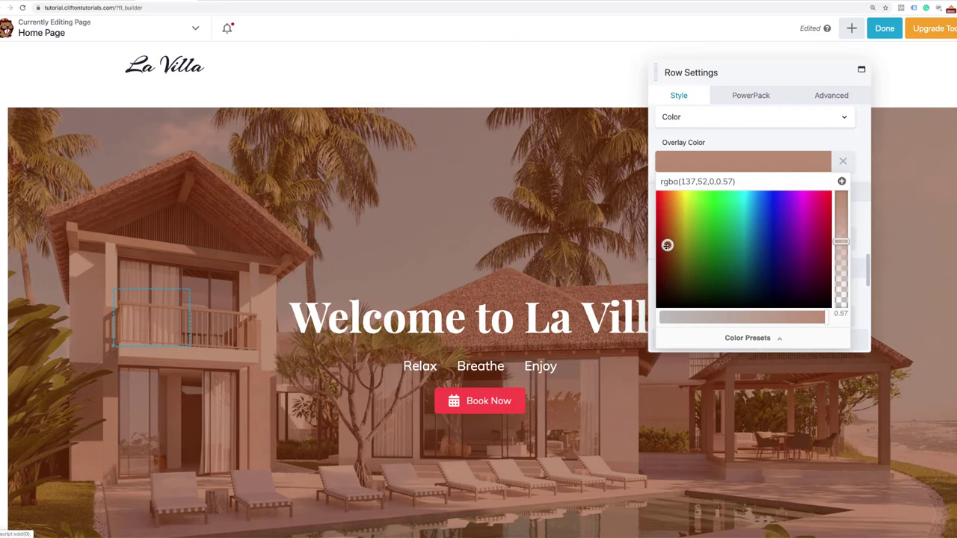
# Add the row's overlay colour to the colour presets and save the row settings.
pyautogui.click(842, 181)
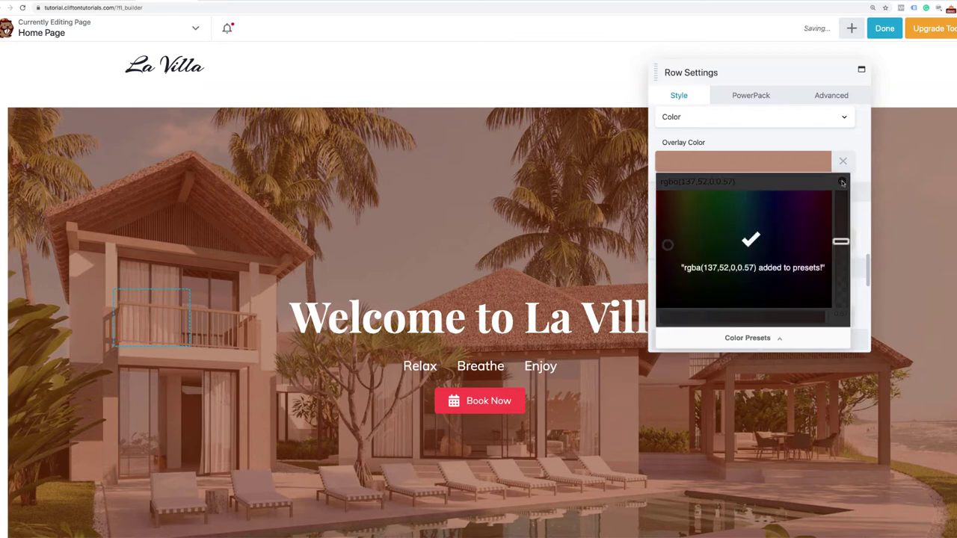
pyautogui.click(860, 157)
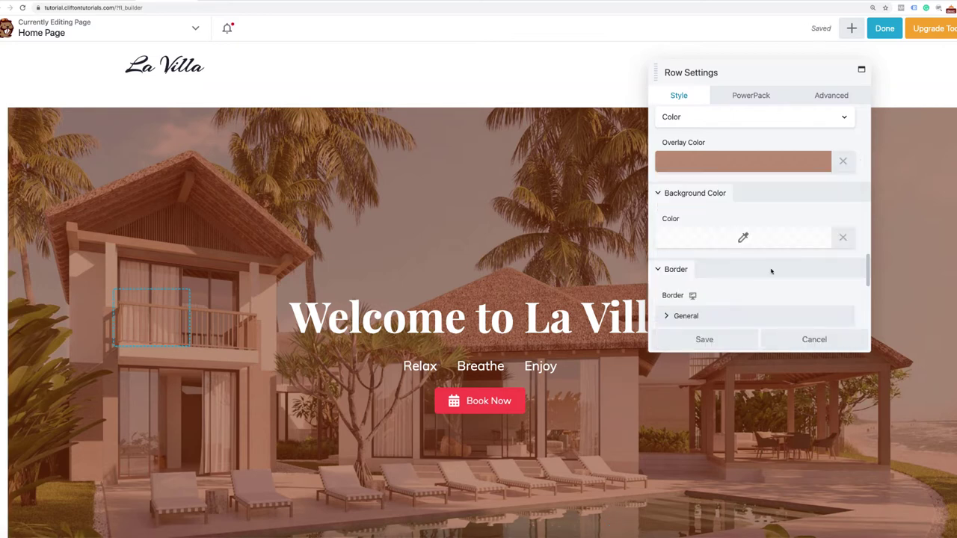
pyautogui.click(706, 340)
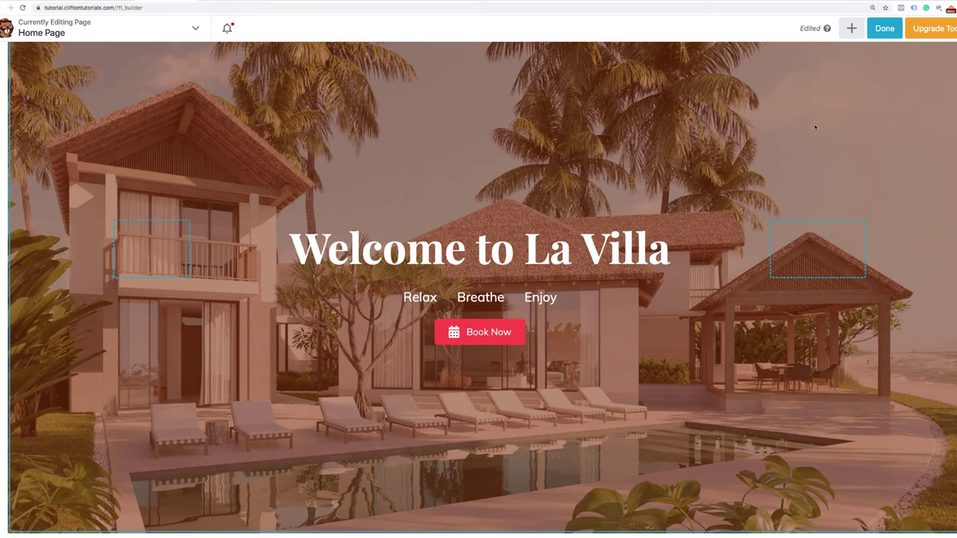
# Publish the Home Page layout and review the header and hero edges on the live page.
pyautogui.click(885, 30)
pyautogui.click(911, 30)
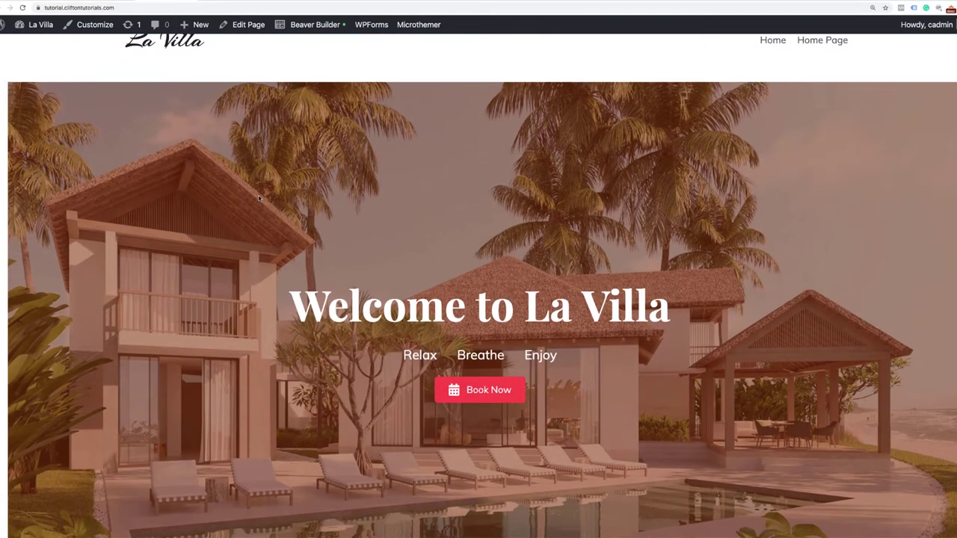
pyautogui.scroll(1, 259, 198)
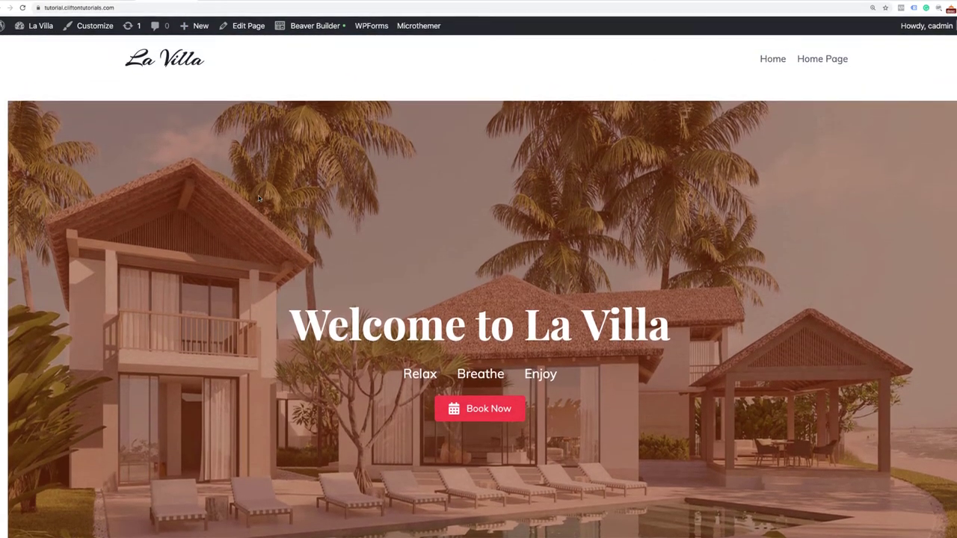
pyautogui.scroll(-2, 63, 63)
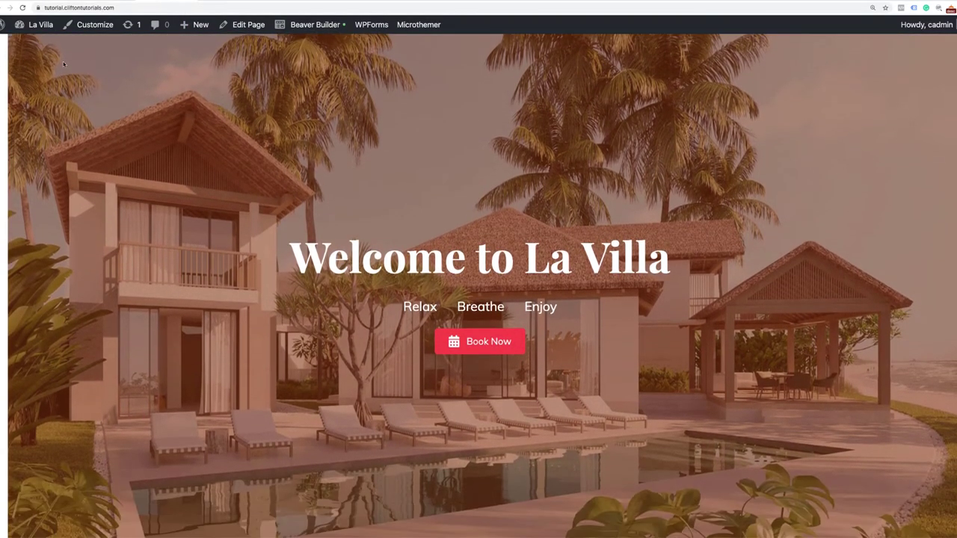
pyautogui.scroll(2, 79, 231)
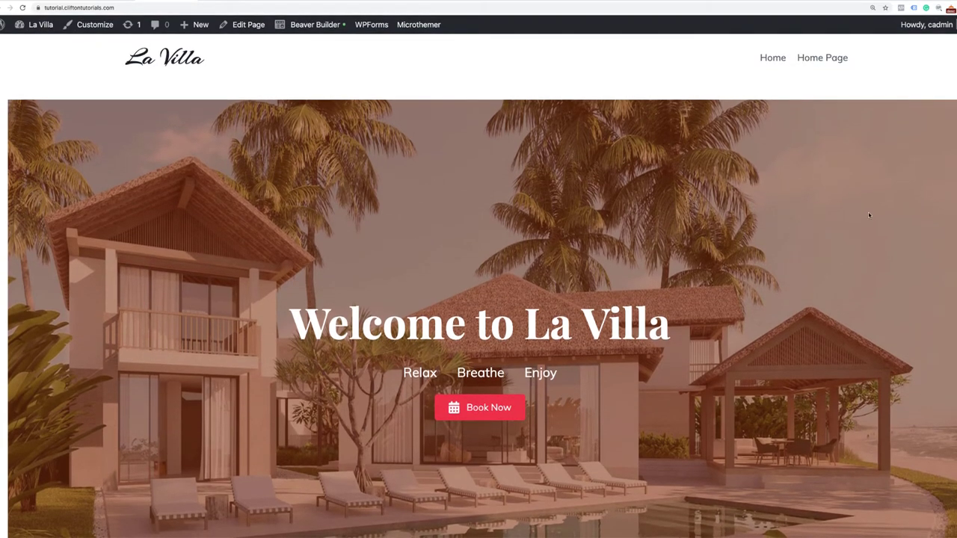
pyautogui.scroll(-5, 869, 215)
pyautogui.scroll(5, 870, 215)
pyautogui.scroll(-1, 429, 217)
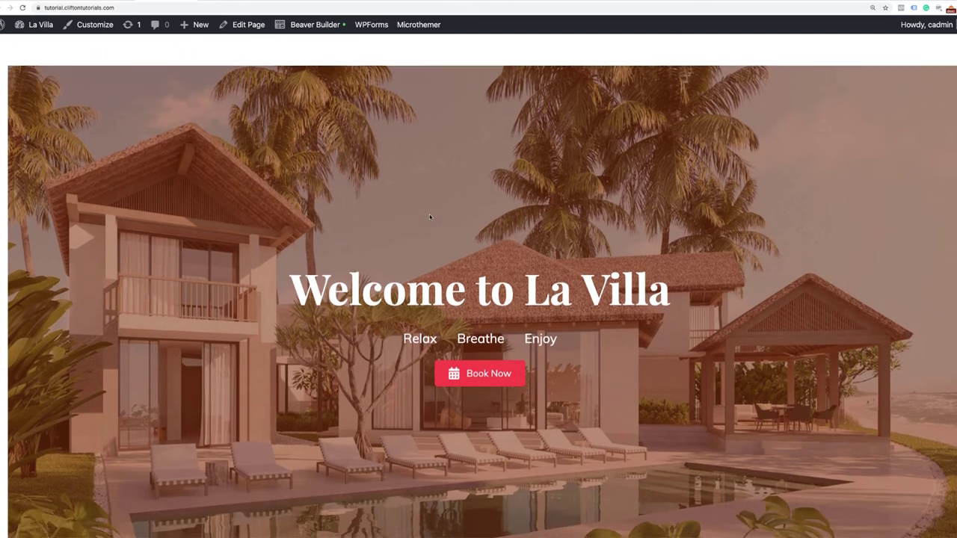
pyautogui.scroll(1, 429, 217)
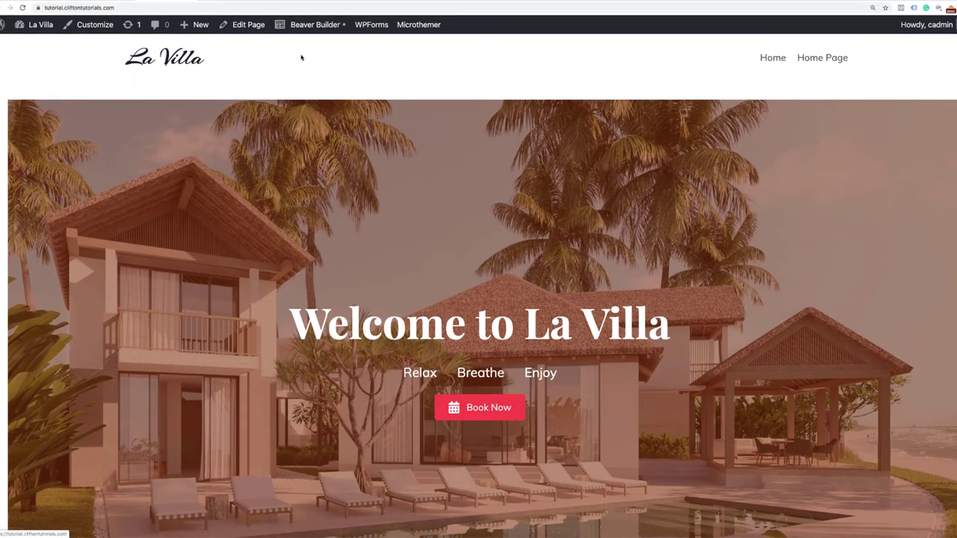
# Set the Home Page's content style to Unboxed, then update the page and view it live.
pyautogui.click(248, 25)
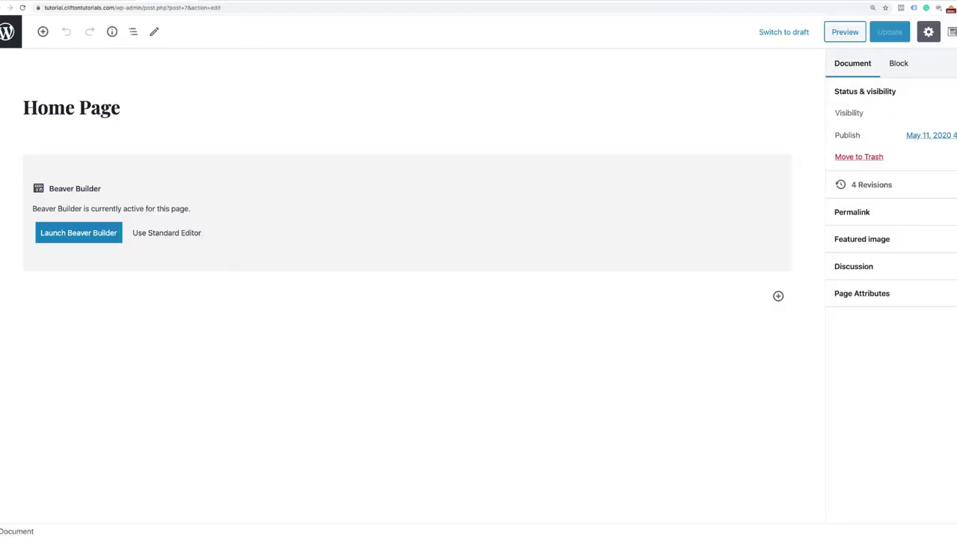
pyautogui.click(952, 32)
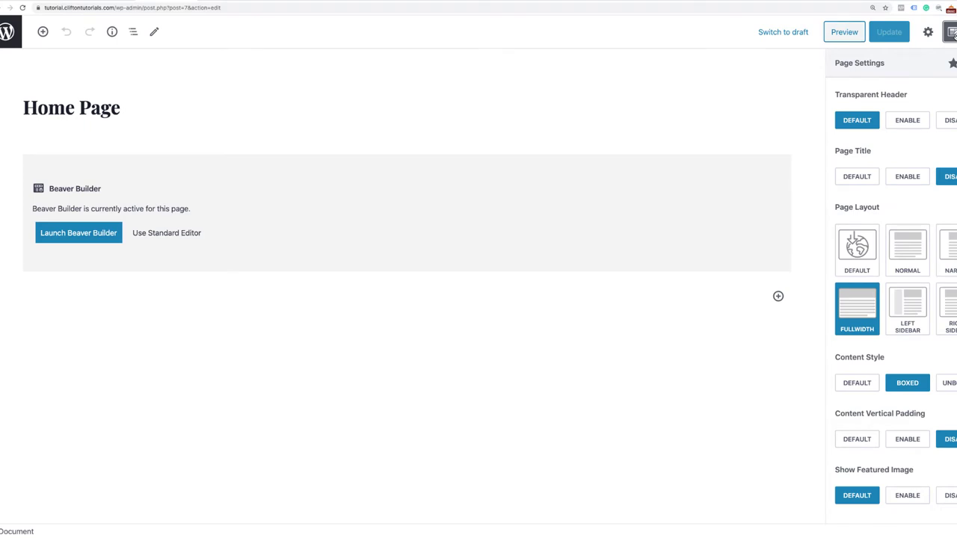
pyautogui.click(948, 384)
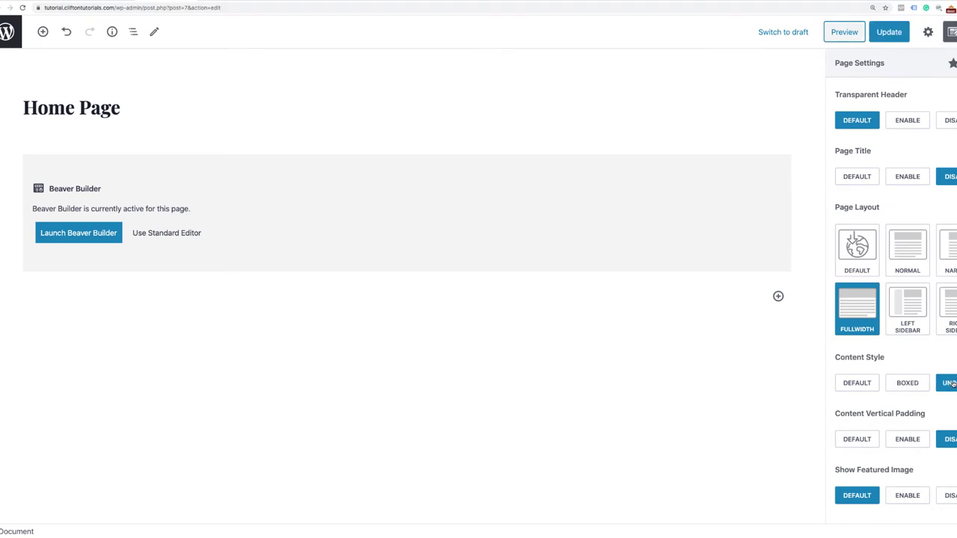
pyautogui.click(900, 34)
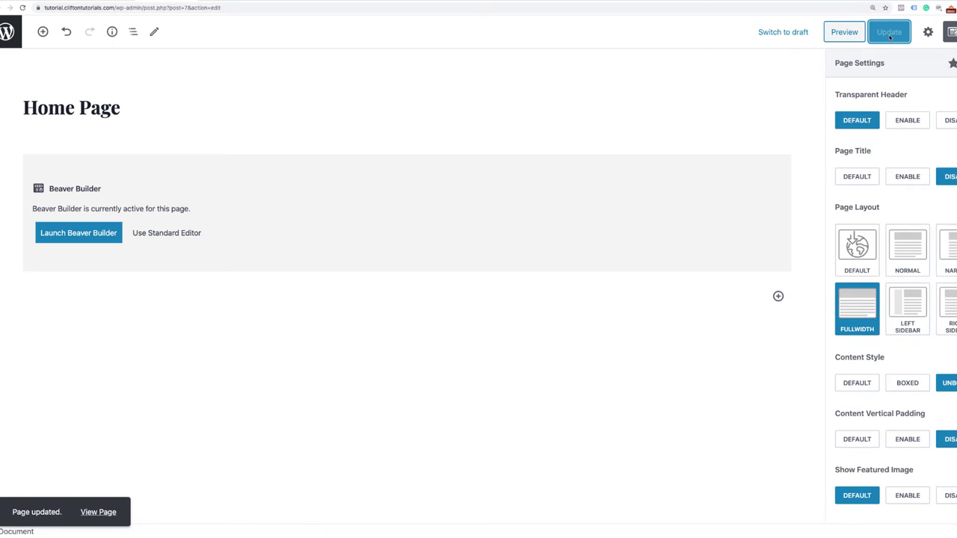
pyautogui.click(105, 513)
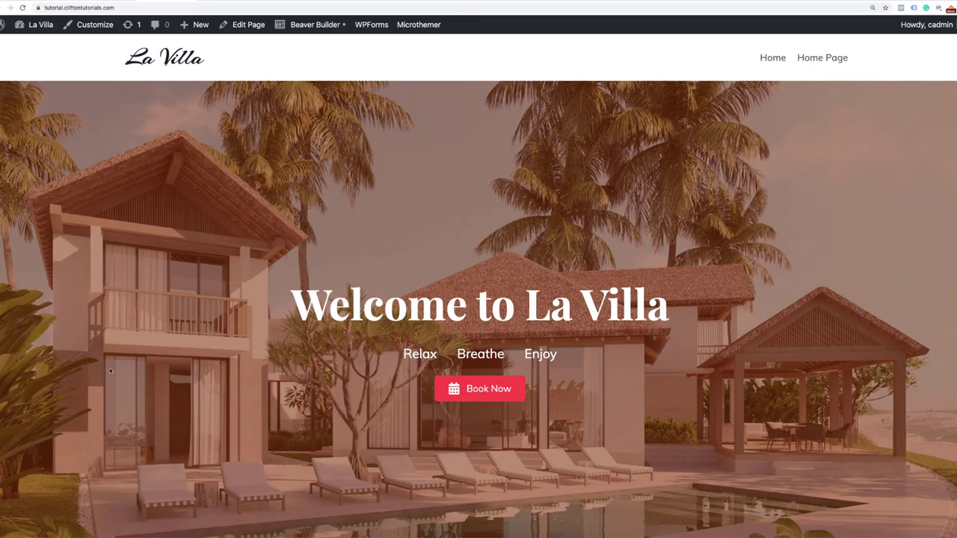
pyautogui.scroll(-3, 816, 458)
pyautogui.scroll(3, 816, 458)
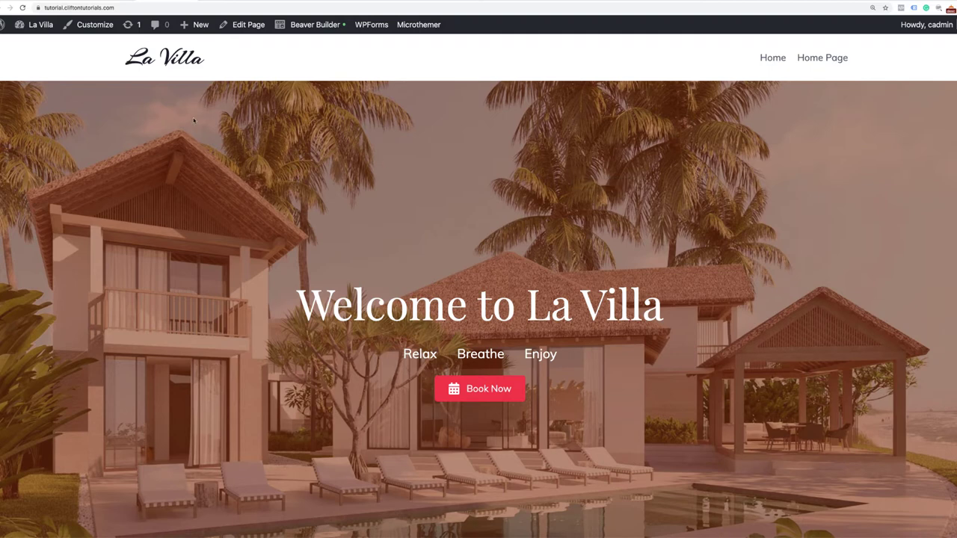
# Enable the transparent header in the site's theme customization and open its design options.
pyautogui.click(95, 24)
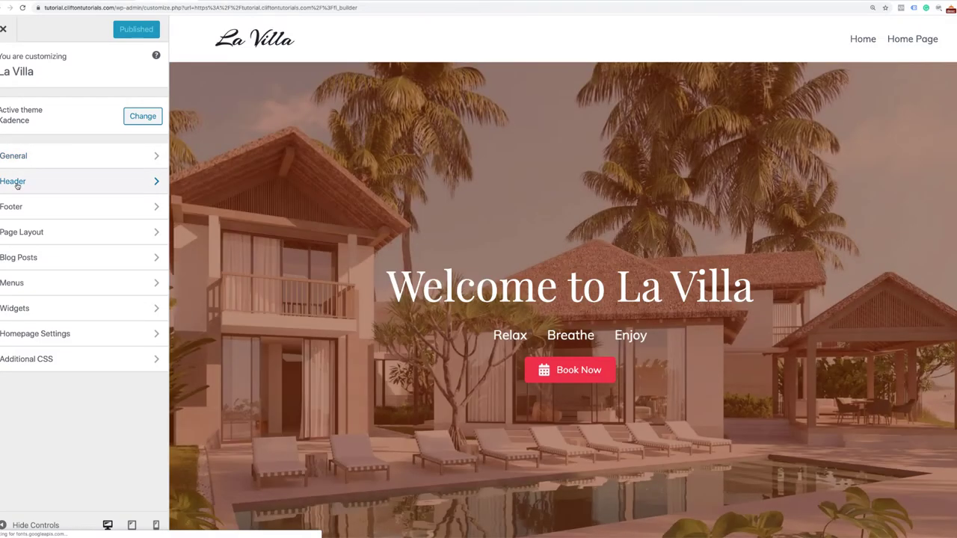
pyautogui.click(18, 181)
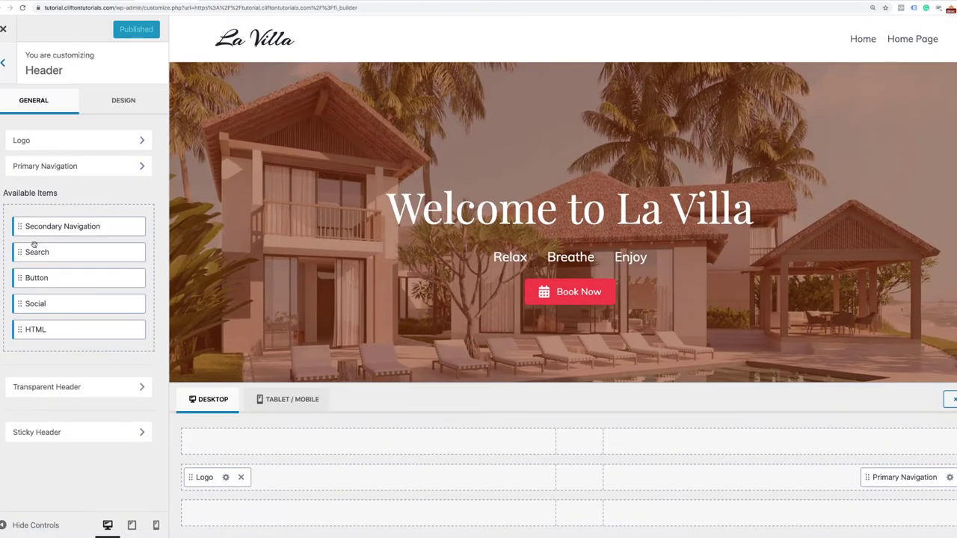
pyautogui.click(50, 388)
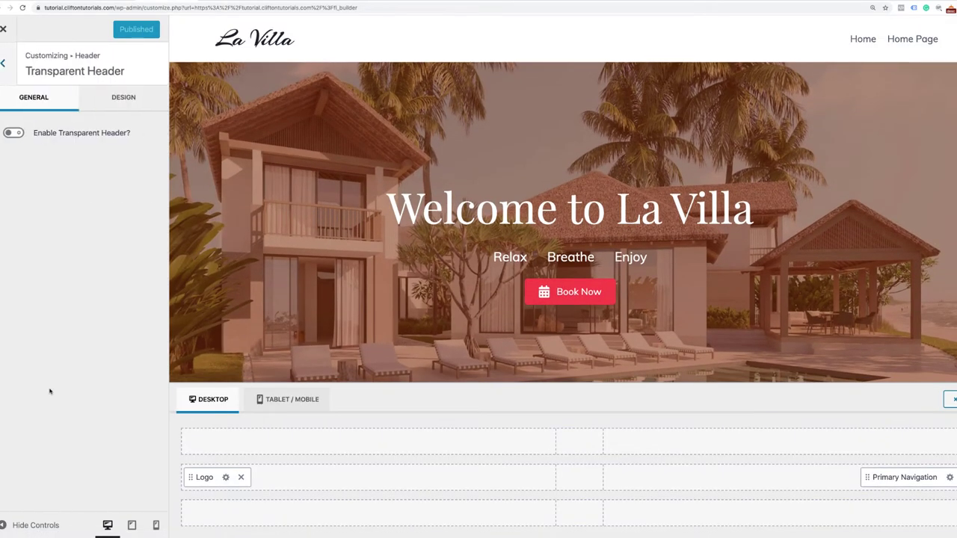
pyautogui.click(15, 132)
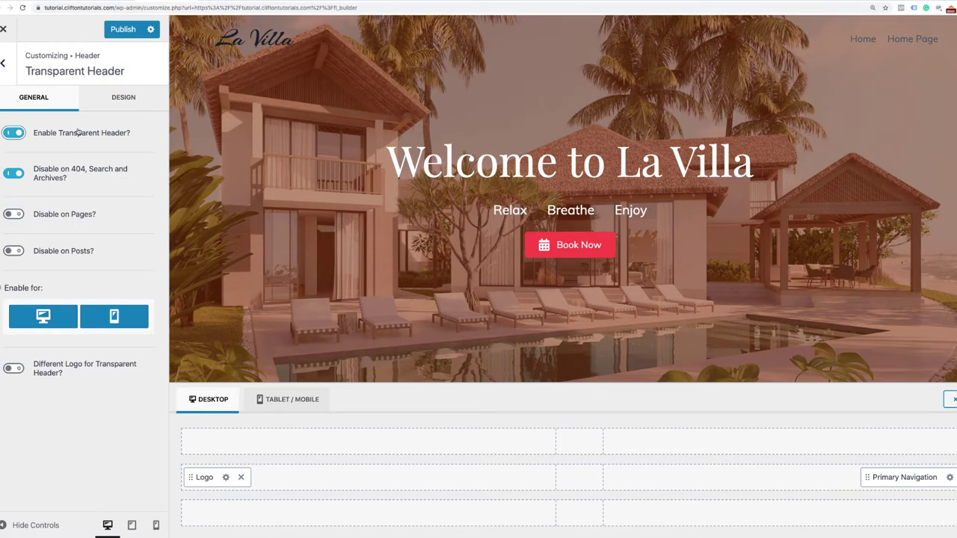
pyautogui.click(127, 102)
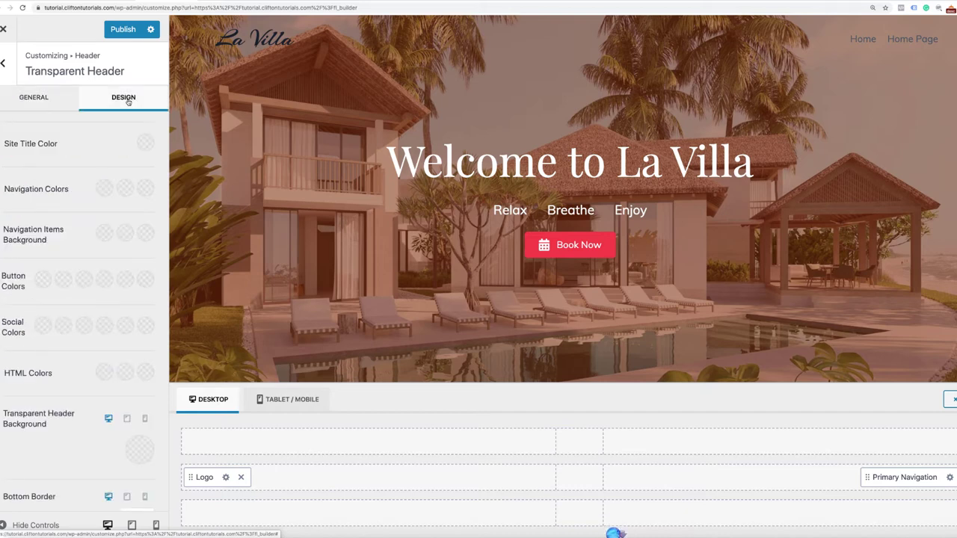
# Set the transparent header's site title color to white (FFFFFF) from the palette.
pyautogui.click(144, 145)
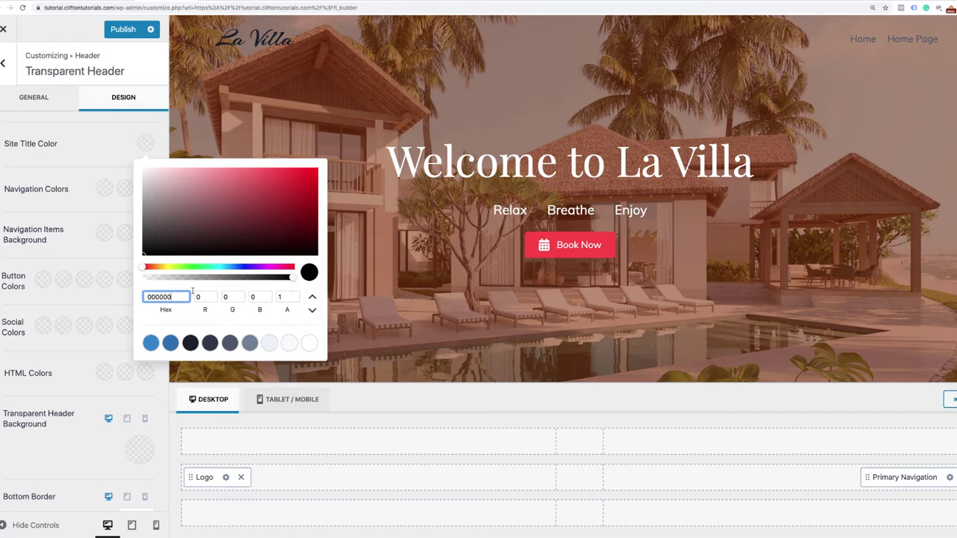
pyautogui.click(309, 342)
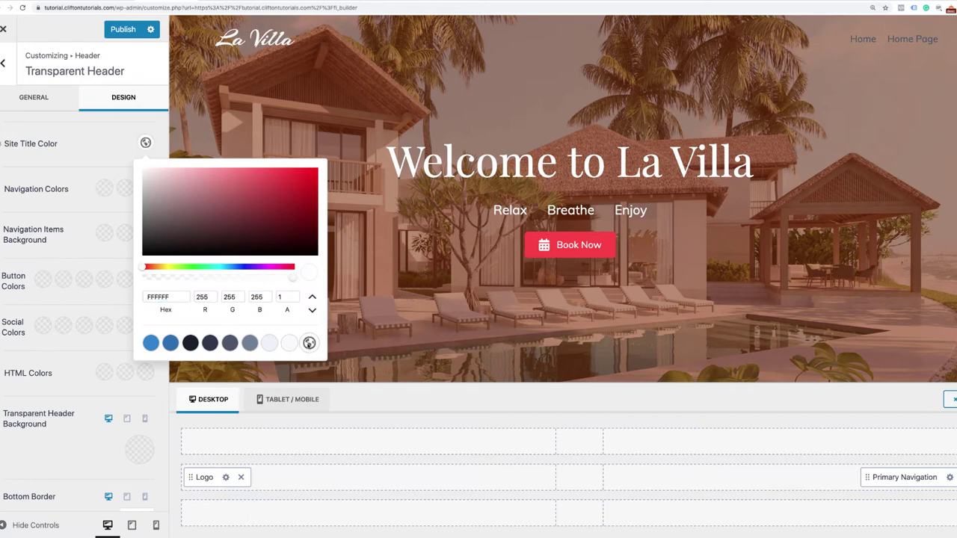
pyautogui.click(90, 163)
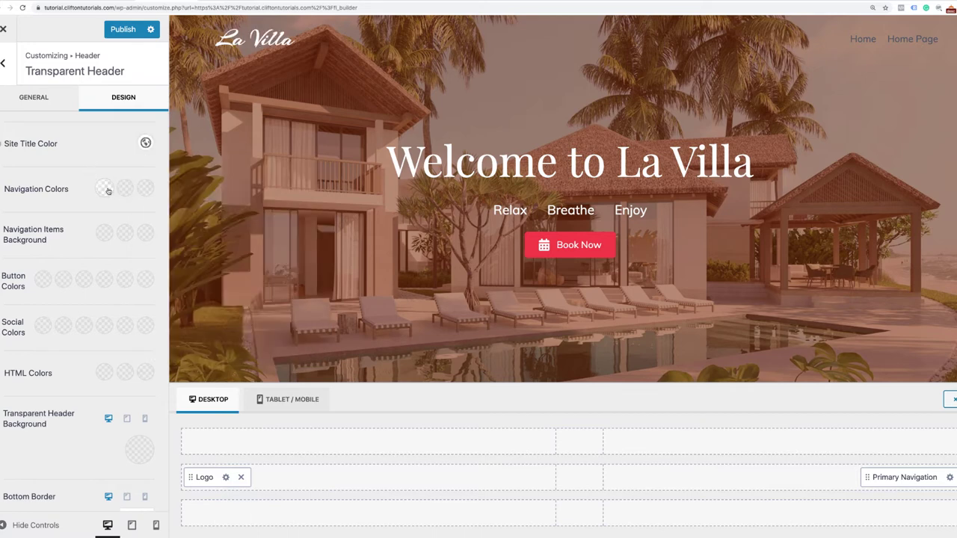
# Set all three navigation colors of the transparent header to white from the palette.
pyautogui.click(104, 189)
pyautogui.click(267, 388)
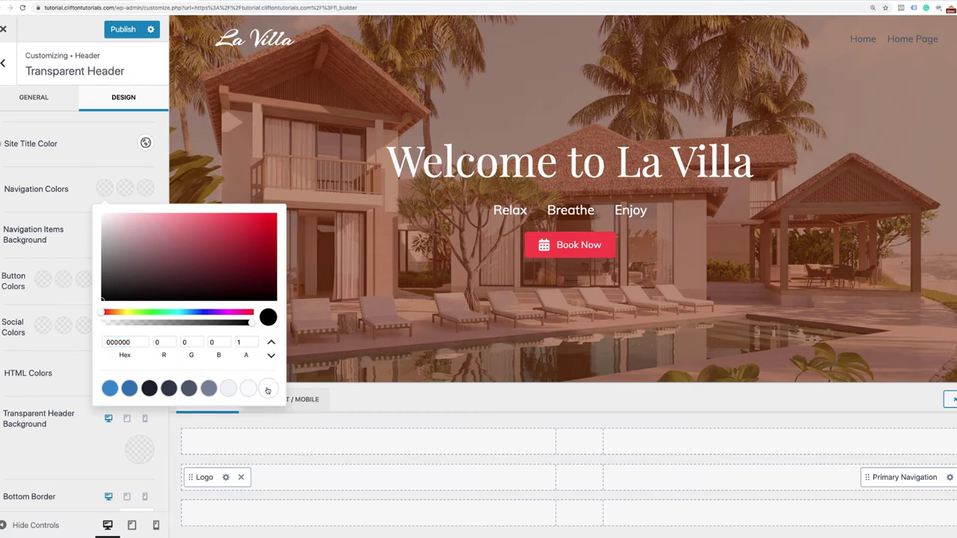
pyautogui.click(103, 189)
pyautogui.click(125, 190)
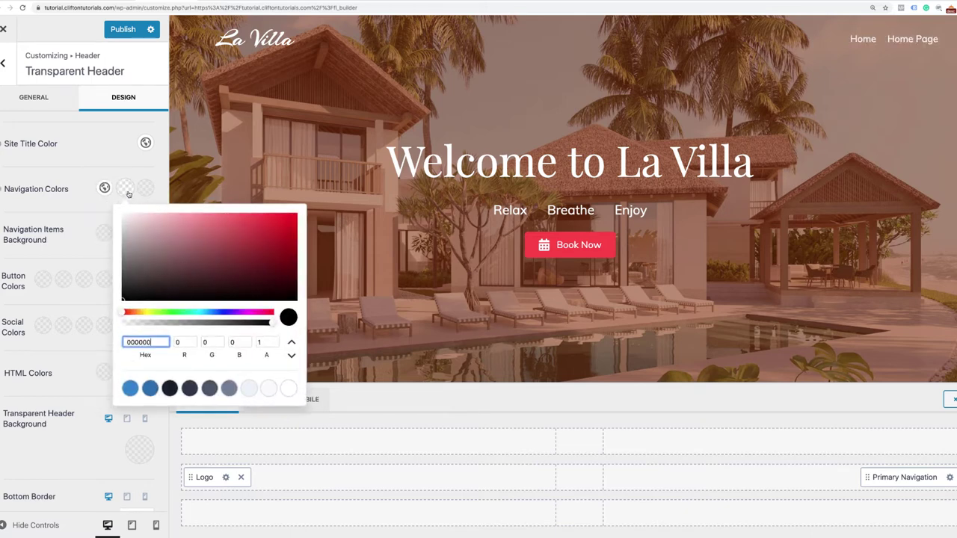
pyautogui.click(285, 394)
pyautogui.click(126, 189)
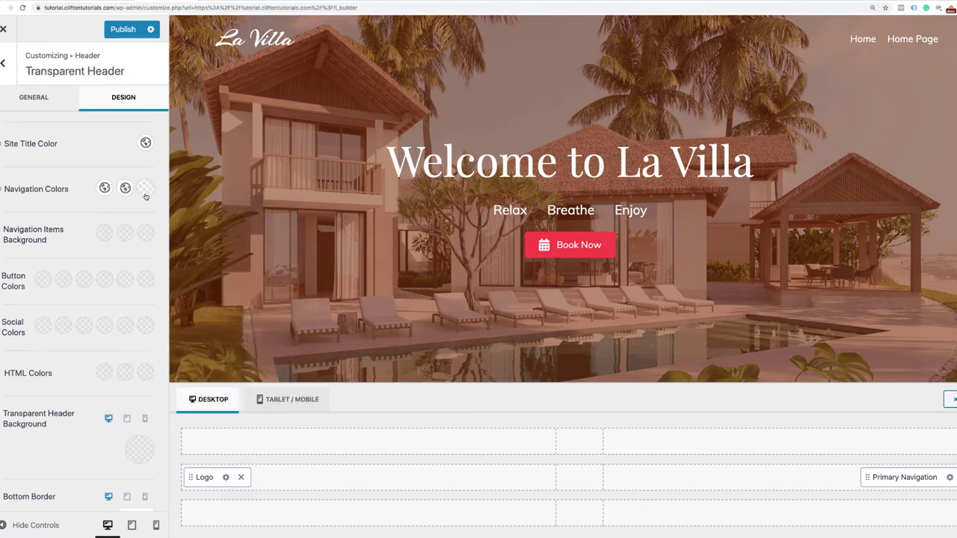
pyautogui.click(145, 189)
pyautogui.click(309, 390)
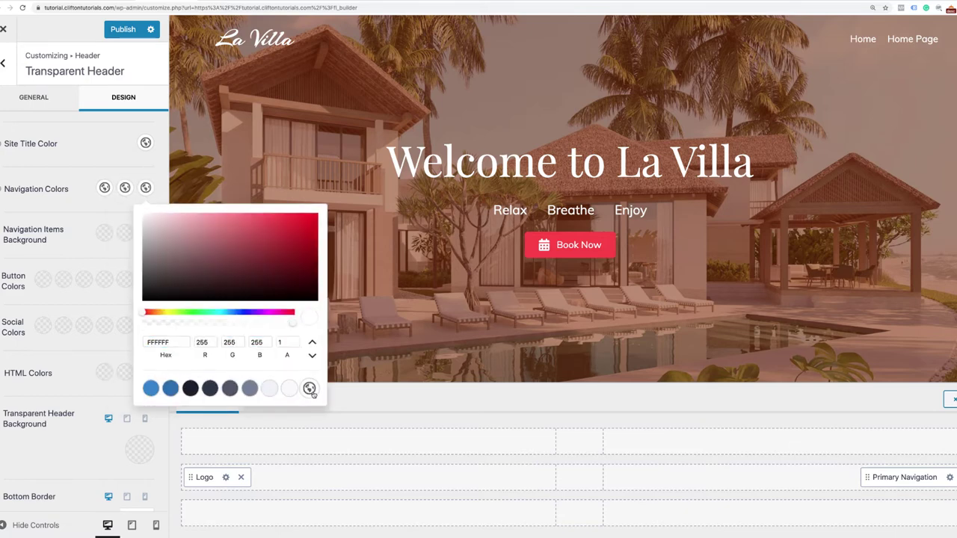
pyautogui.click(76, 182)
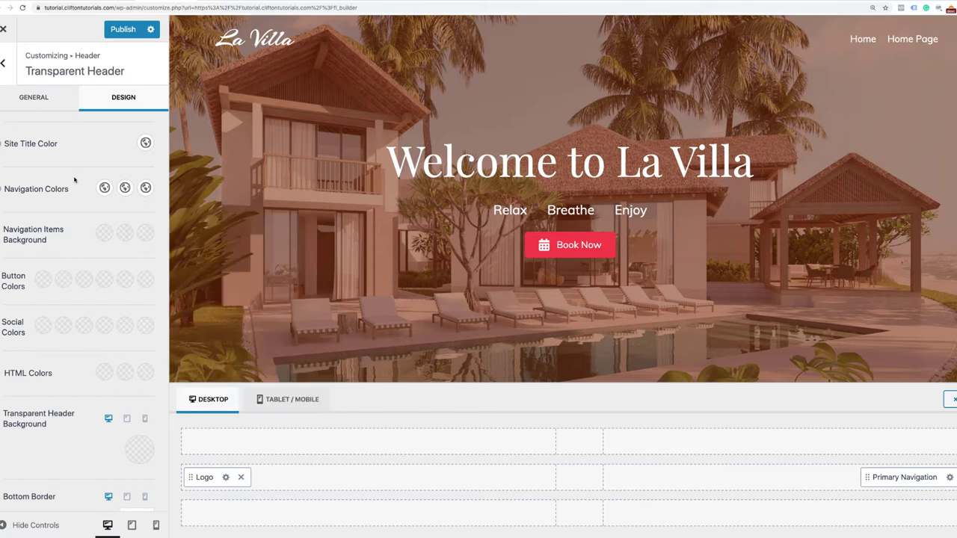
# Change the transparent header's second navigation color, the hover color, to a very pale, warm off-white.
pyautogui.click(125, 188)
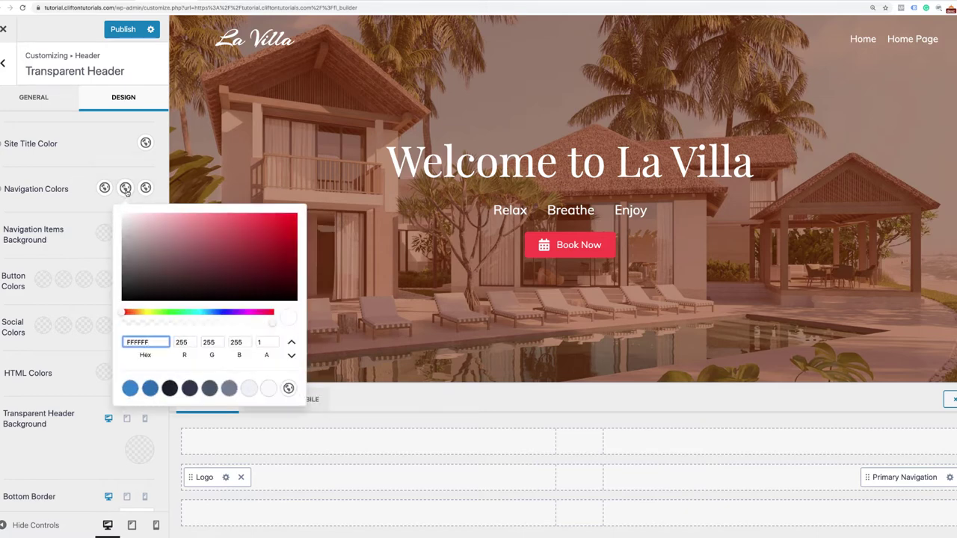
pyautogui.click(140, 312)
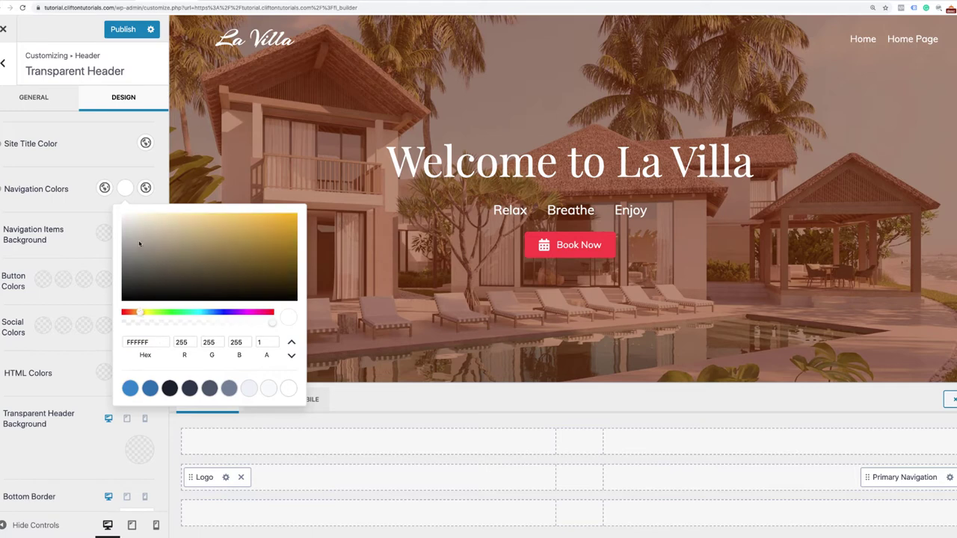
pyautogui.moveTo(139, 243)
pyautogui.mouseDown()
pyautogui.moveTo(142, 205)
pyautogui.moveTo(140, 230)
pyautogui.moveTo(143, 217)
pyautogui.moveTo(134, 220)
pyautogui.mouseUp()
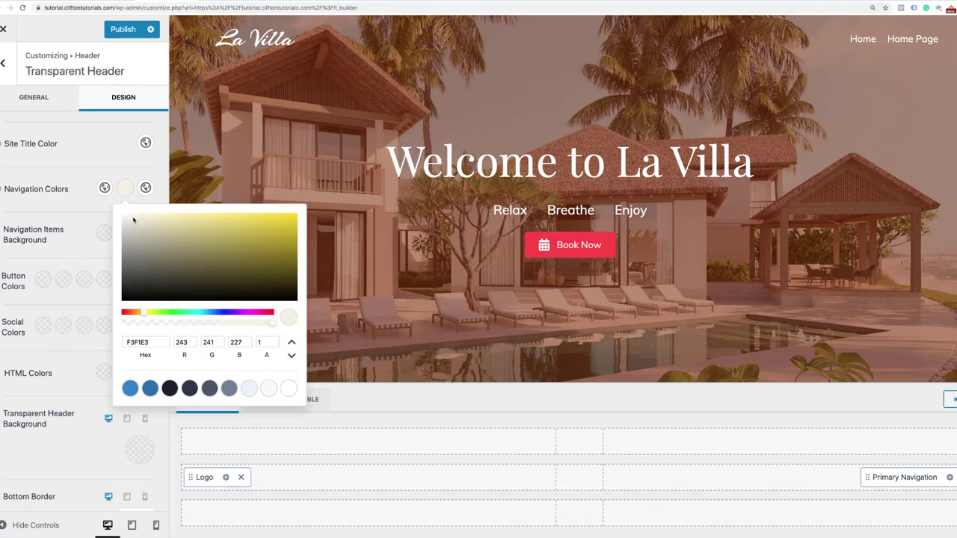
pyautogui.moveTo(133, 220); pyautogui.dragTo(132, 219)
pyautogui.moveTo(144, 314); pyautogui.dragTo(134, 314)
pyautogui.click(85, 199)
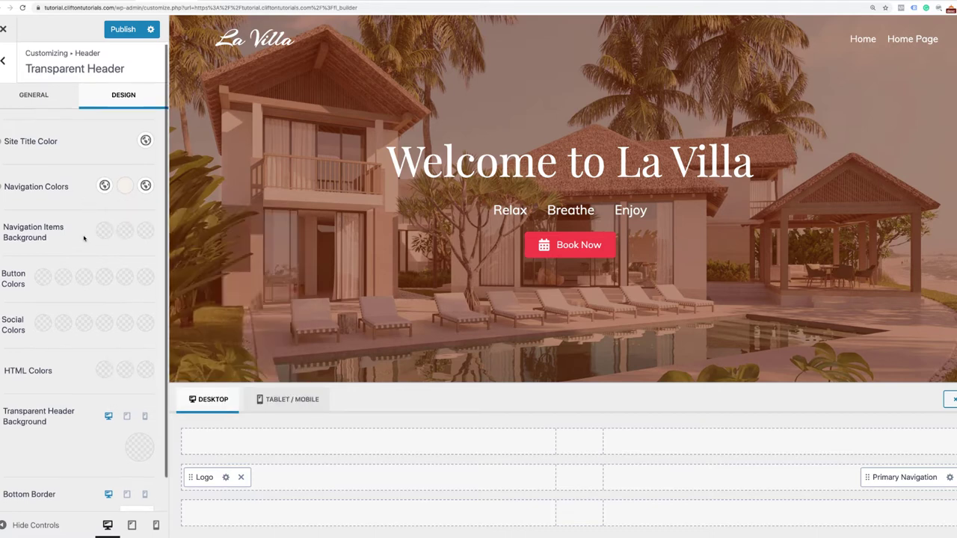
# Preview the transparent header at tablet, mobile and desktop sizes, then publish the header changes.
pyautogui.scroll(-2, 84, 238)
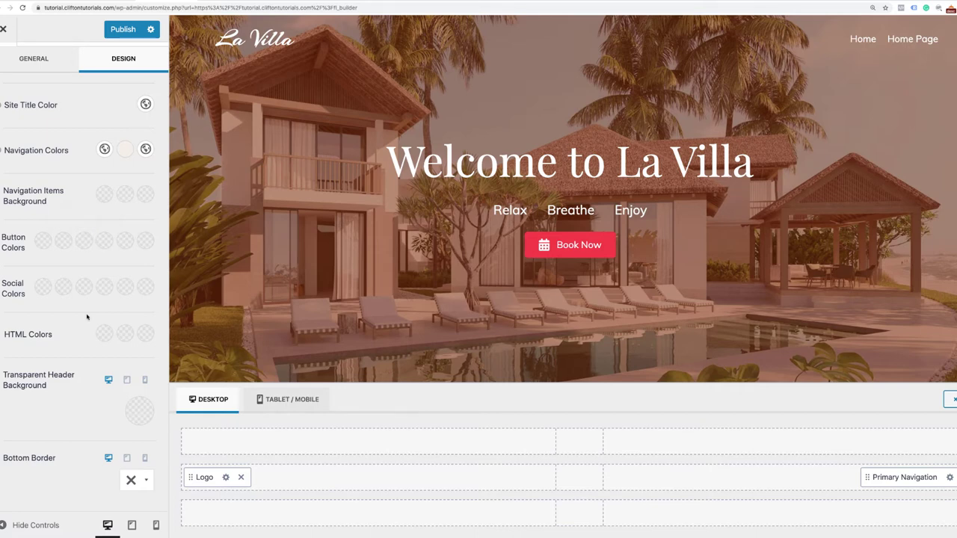
pyautogui.click(126, 381)
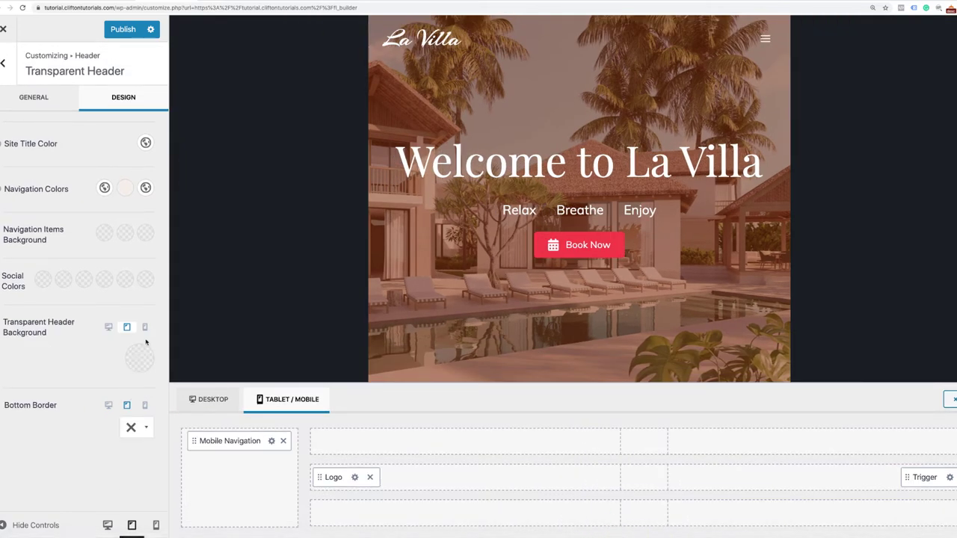
pyautogui.click(145, 328)
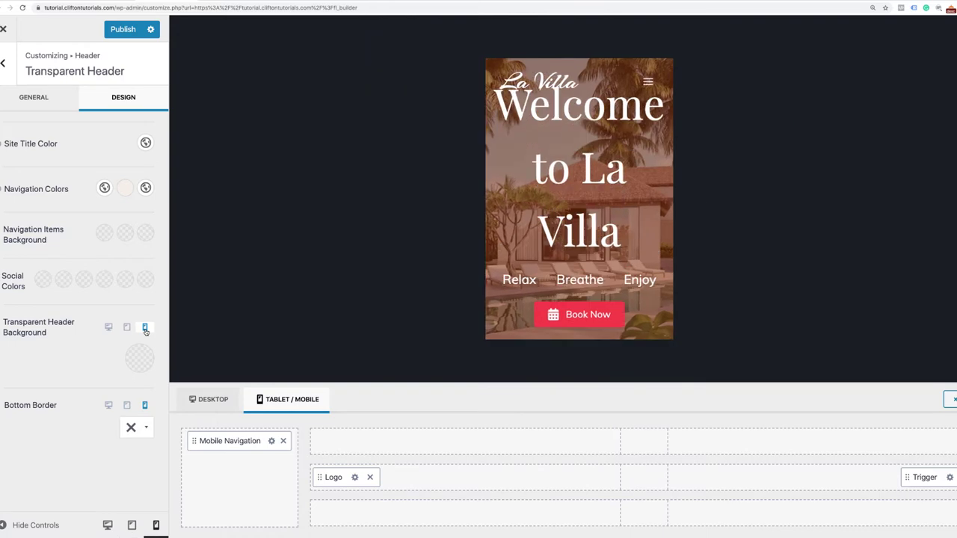
pyautogui.click(126, 328)
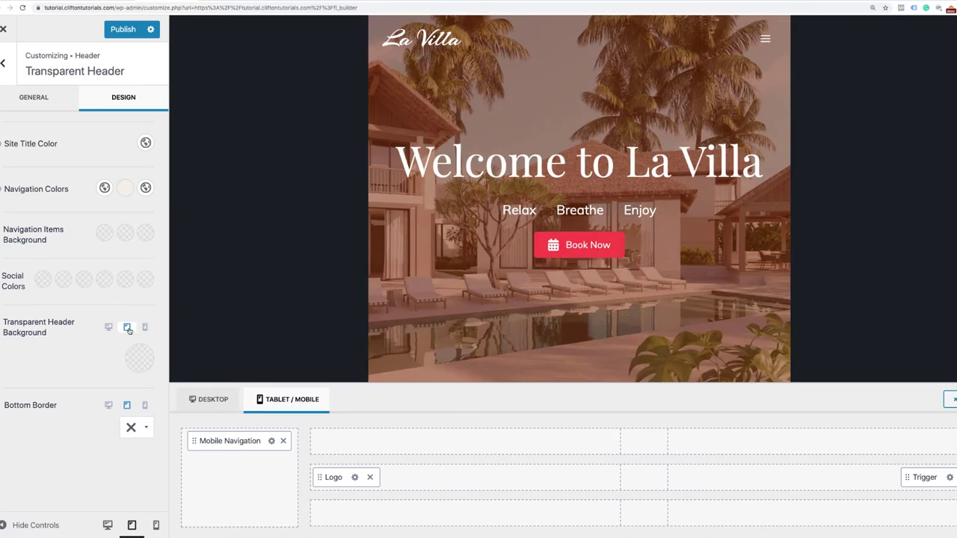
pyautogui.click(109, 328)
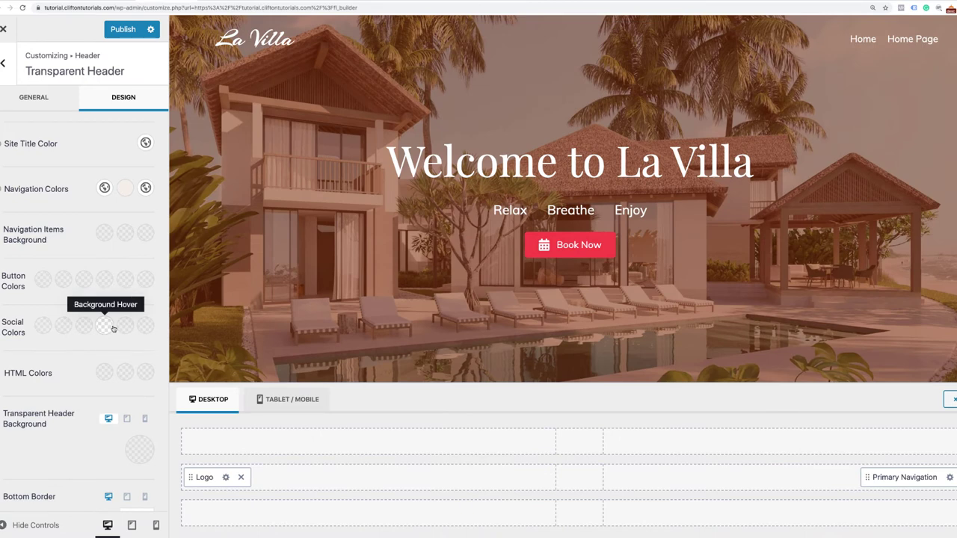
pyautogui.click(119, 30)
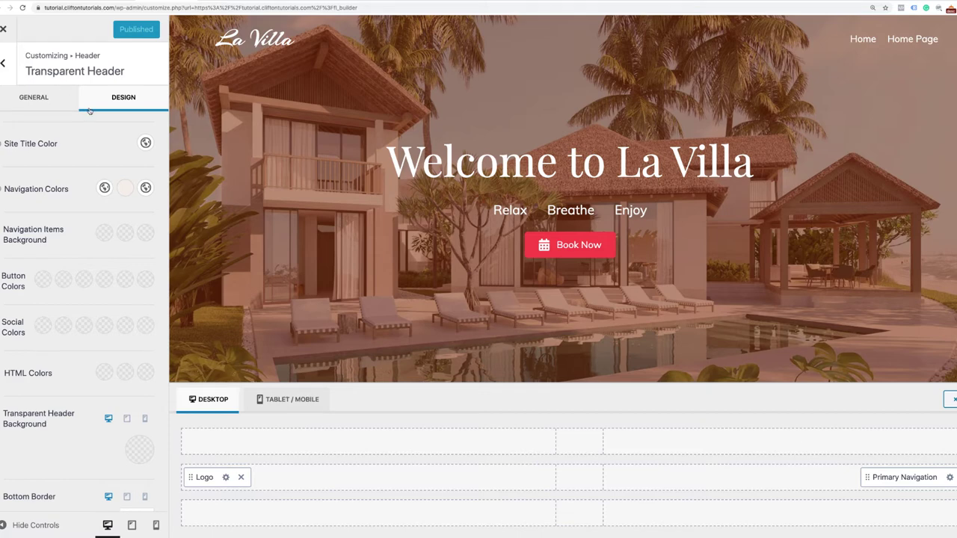
# Open the header's Sticky Header settings and show the choices for enabling it.
pyautogui.click(4, 64)
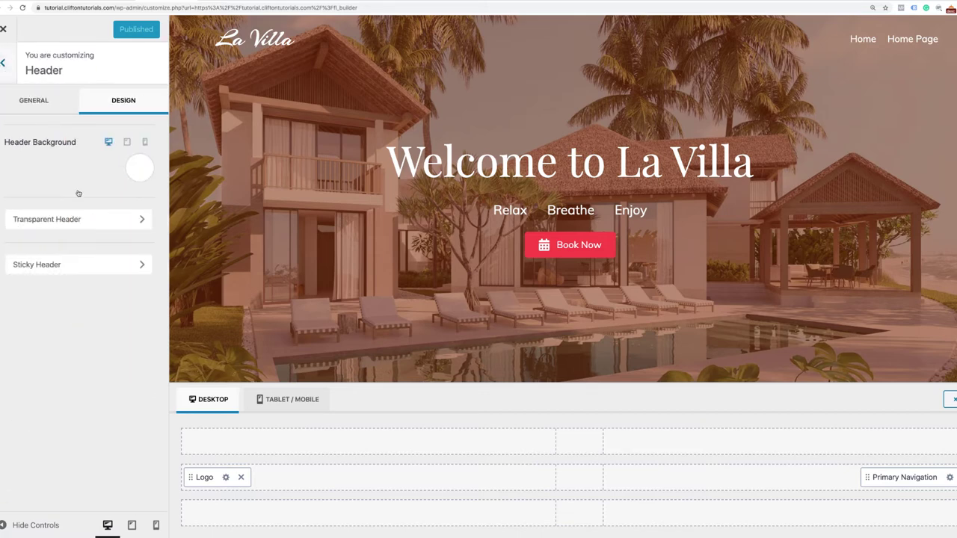
pyautogui.click(68, 265)
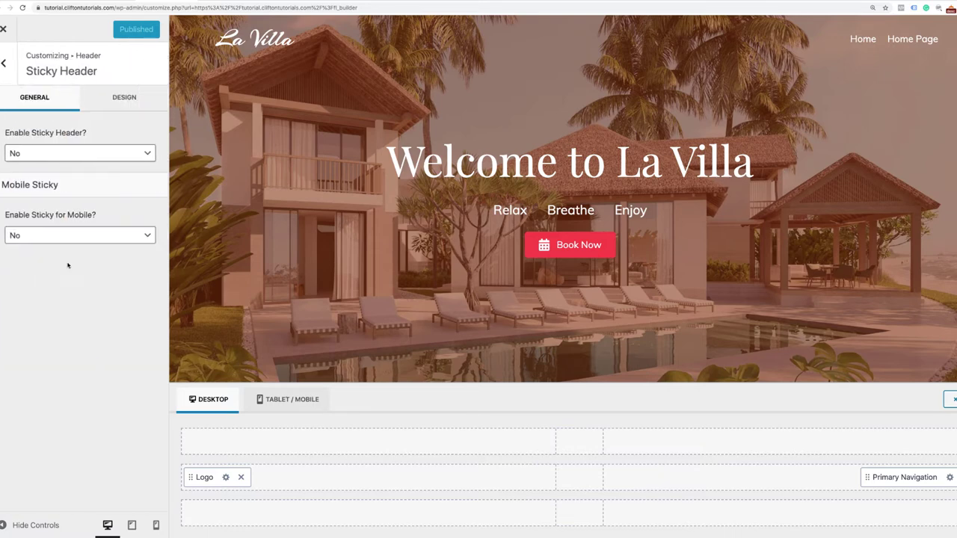
pyautogui.click(89, 154)
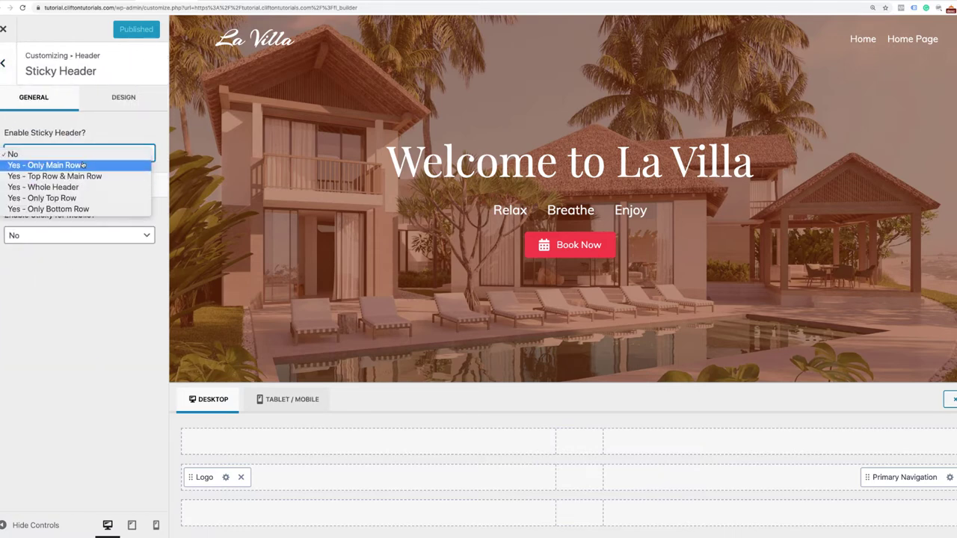
# Enable the sticky header as Yes - Whole Header for both desktop and mobile, with main row shrinking turned on for each.
pyautogui.click(78, 188)
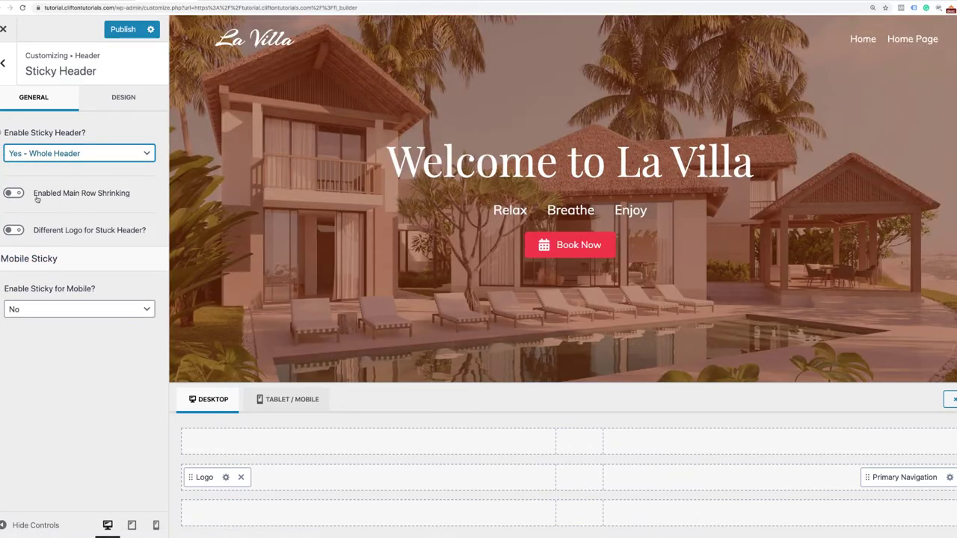
pyautogui.click(19, 192)
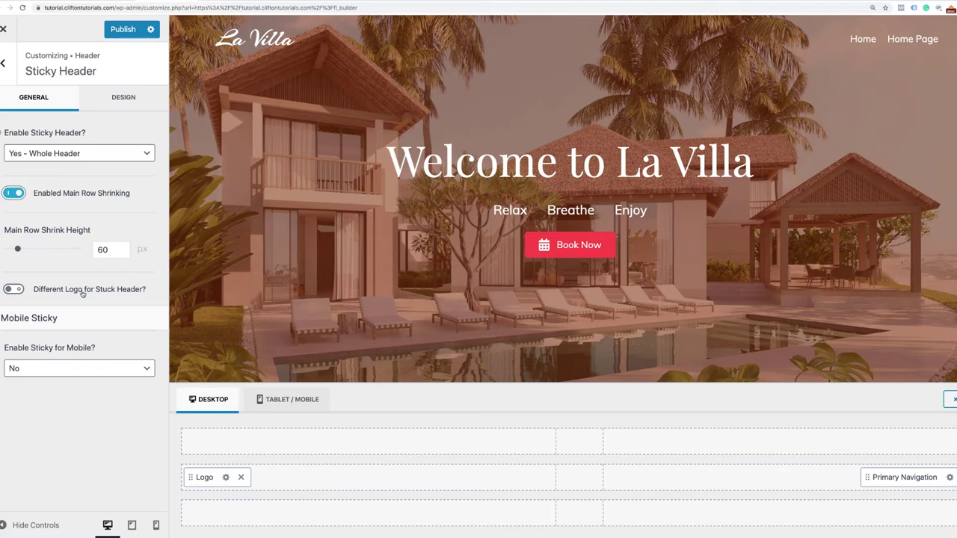
pyautogui.click(71, 368)
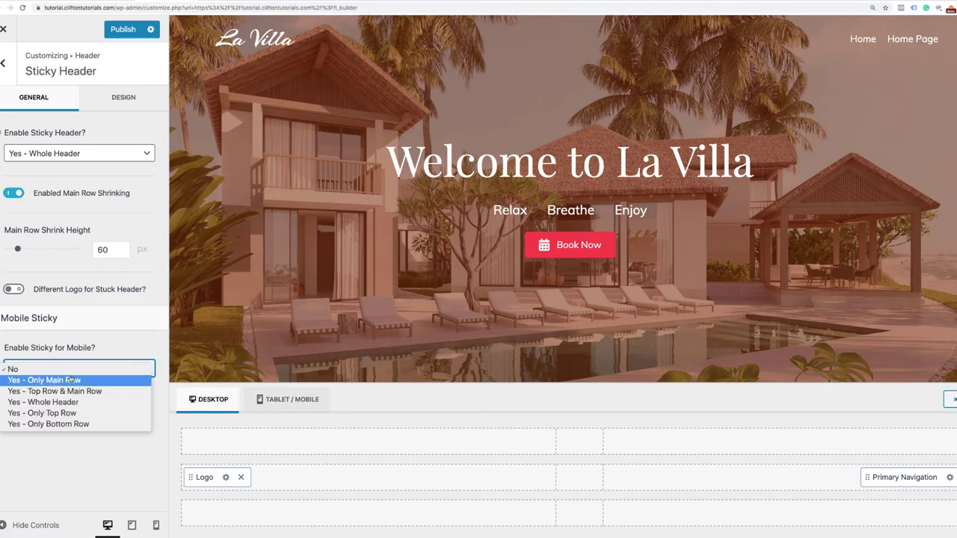
pyautogui.press('Escape')
pyautogui.click(68, 403)
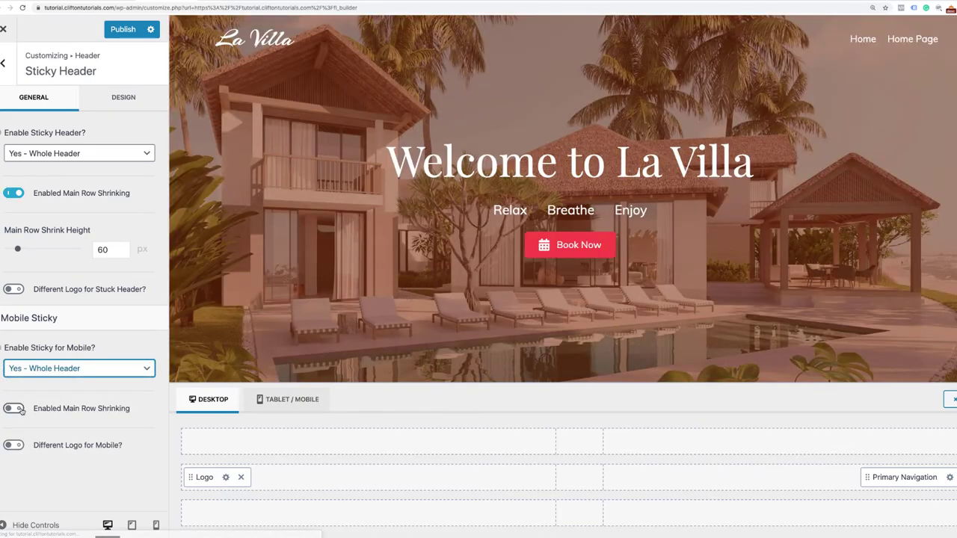
pyautogui.click(17, 408)
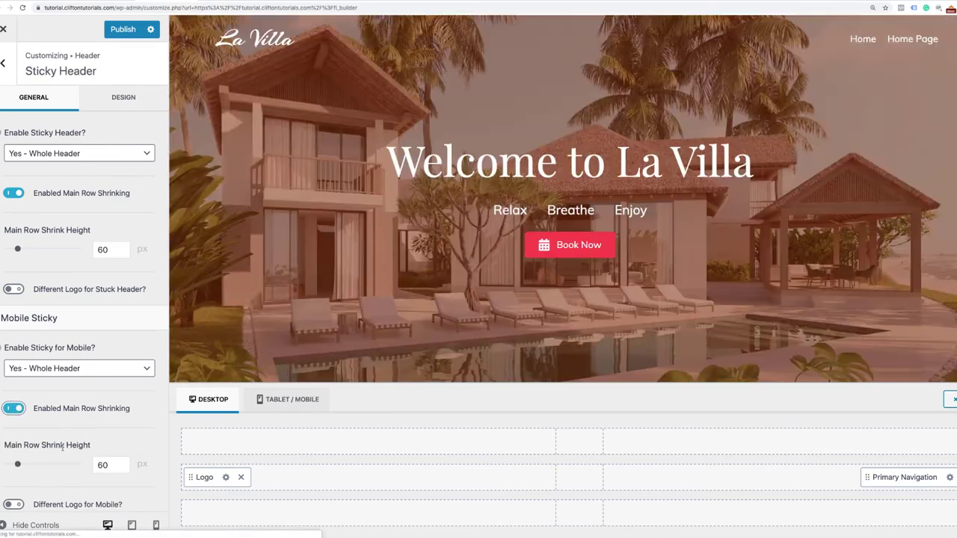
pyautogui.scroll(-1, 62, 450)
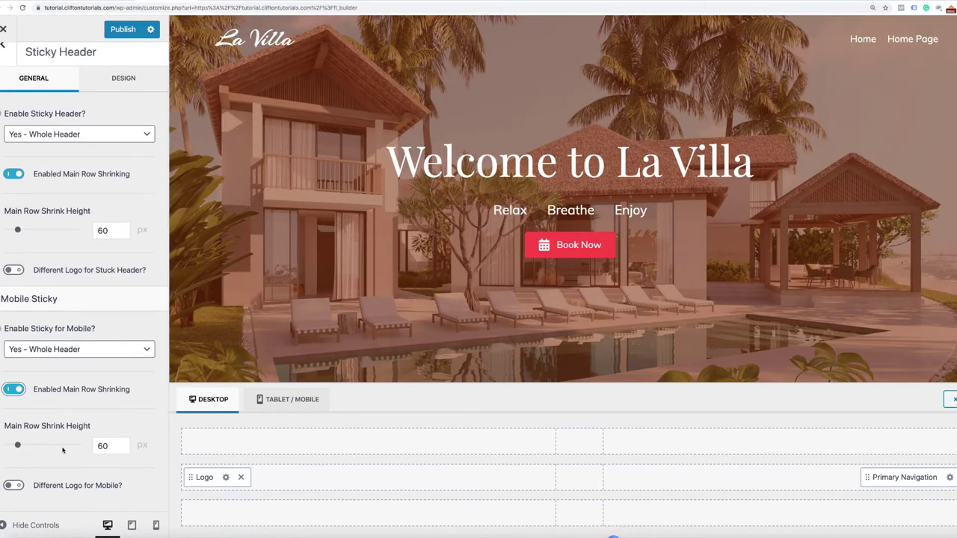
pyautogui.scroll(1, 63, 450)
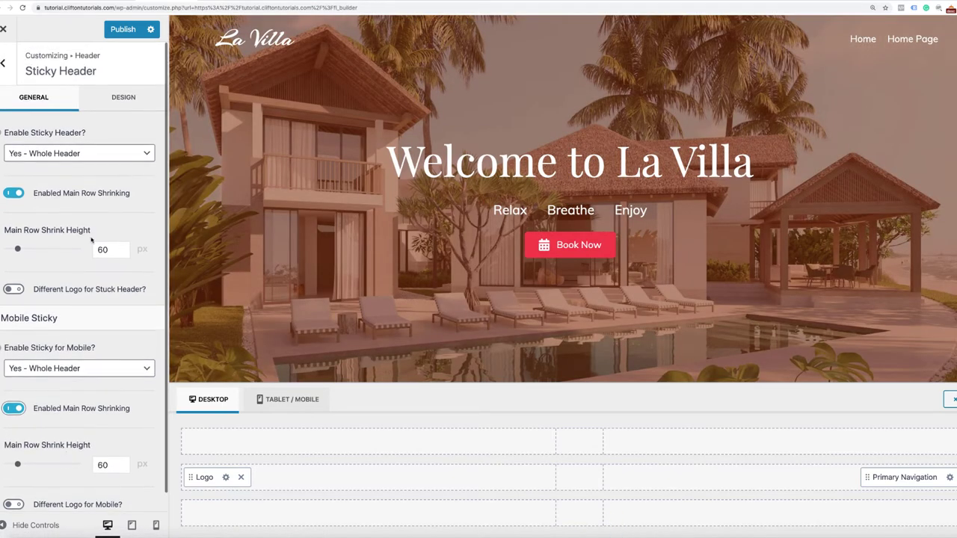
# Set the sticky header's site title color to dark brown, hex 553C29.
pyautogui.click(121, 103)
pyautogui.click(145, 137)
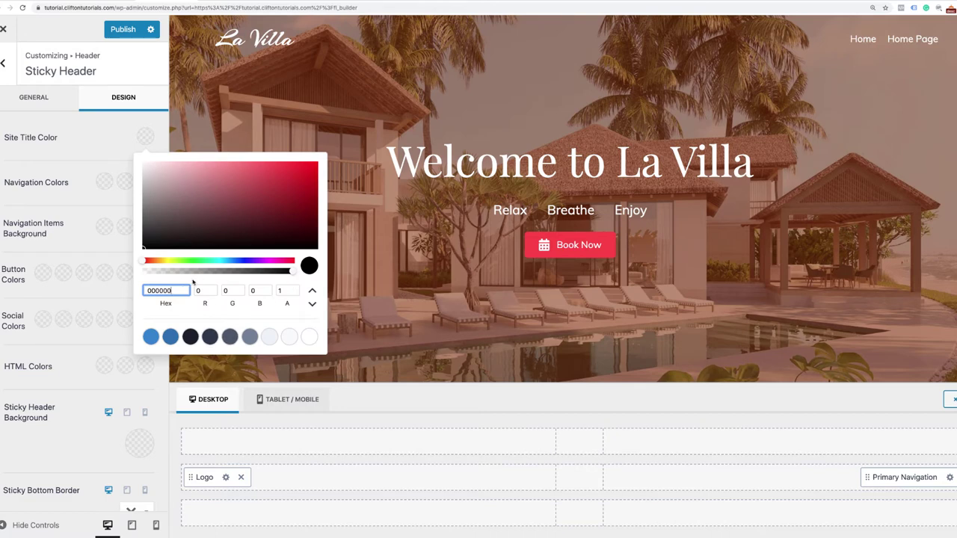
pyautogui.click(164, 216)
pyautogui.click(153, 260)
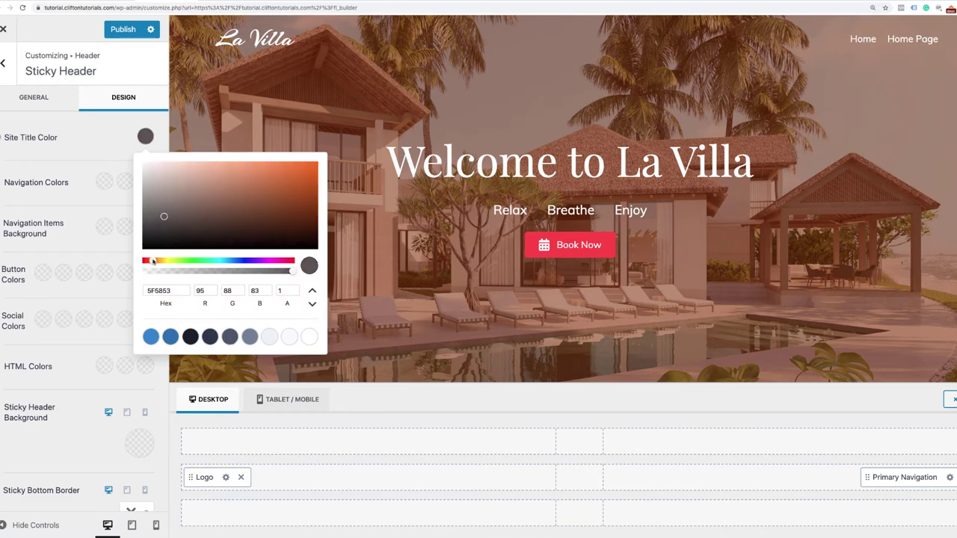
pyautogui.moveTo(153, 260)
pyautogui.mouseDown()
pyautogui.moveTo(167, 262)
pyautogui.moveTo(151, 261)
pyautogui.mouseUp()
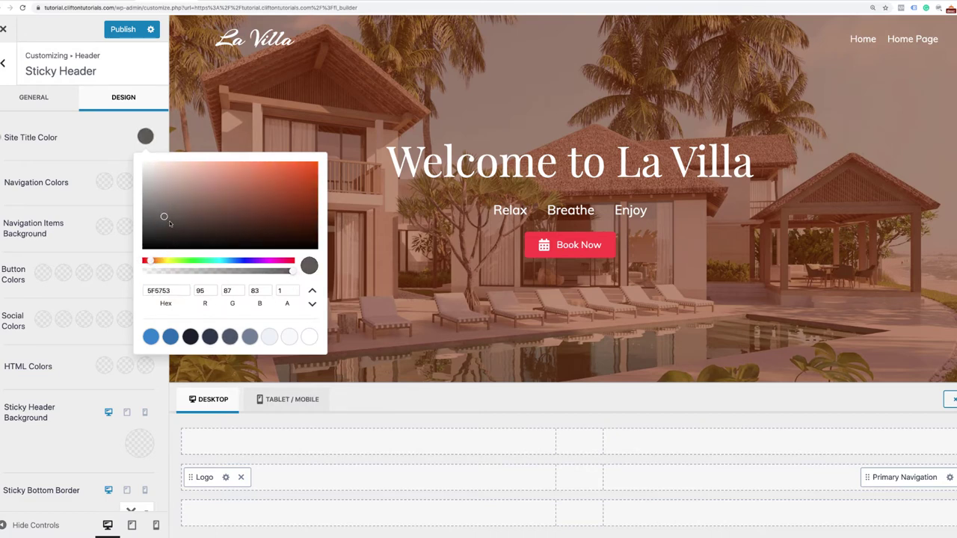
pyautogui.moveTo(171, 223)
pyautogui.mouseDown()
pyautogui.moveTo(183, 234)
pyautogui.moveTo(173, 227)
pyautogui.moveTo(214, 213)
pyautogui.moveTo(216, 202)
pyautogui.moveTo(233, 220)
pyautogui.mouseUp()
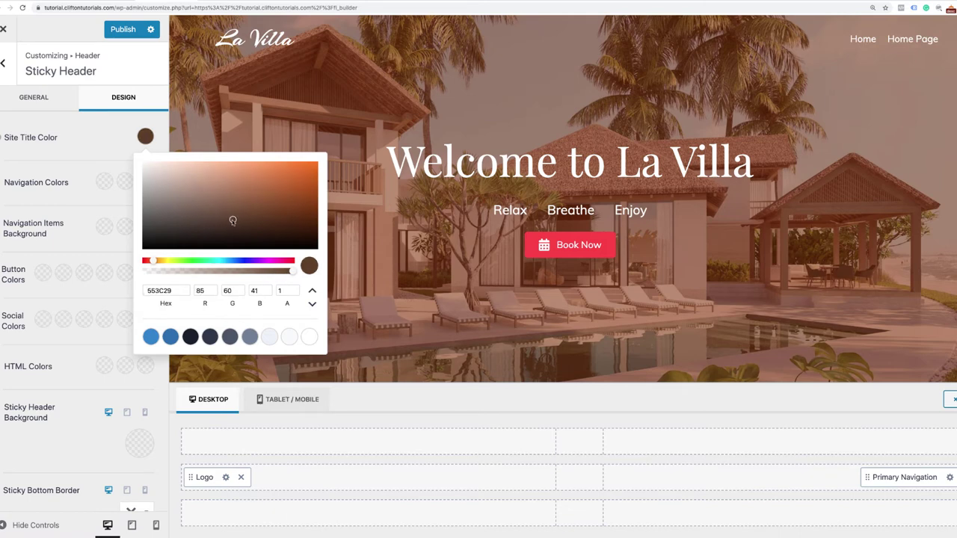
pyautogui.click(101, 151)
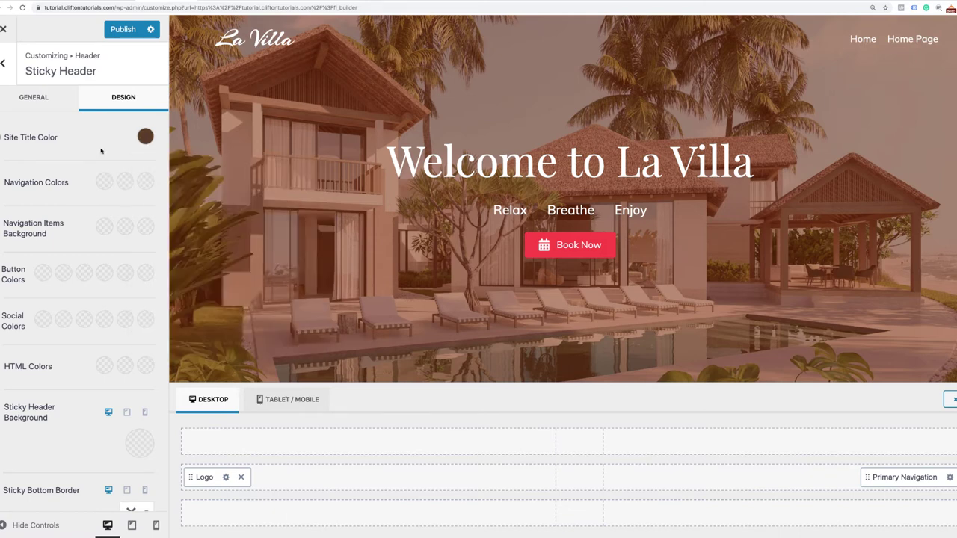
# Copy the site title's hex value 553C29 and apply it to the first of the sticky navigation colors.
pyautogui.click(145, 136)
pyautogui.moveTo(186, 290); pyautogui.dragTo(123, 289)
pyautogui.hotkey('ctrl', 'c')
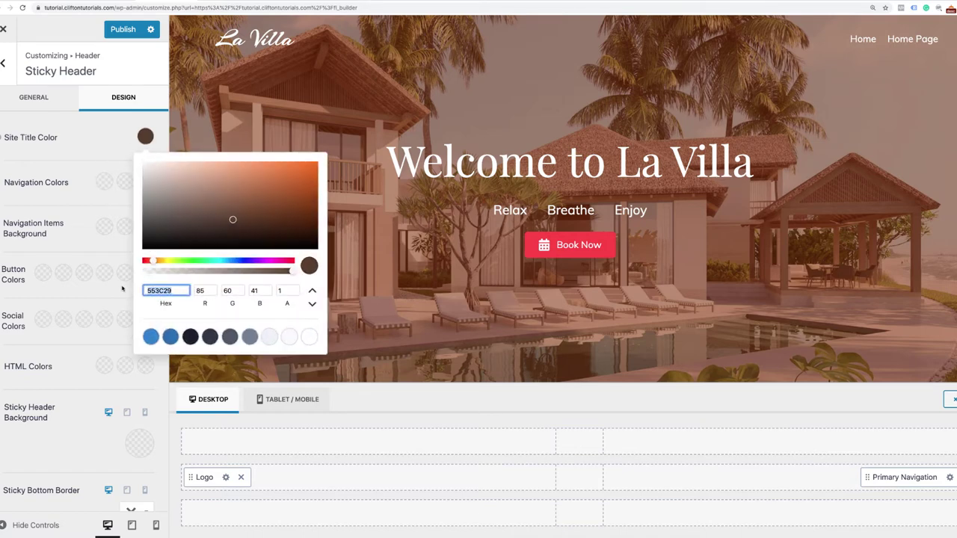
pyautogui.click(71, 167)
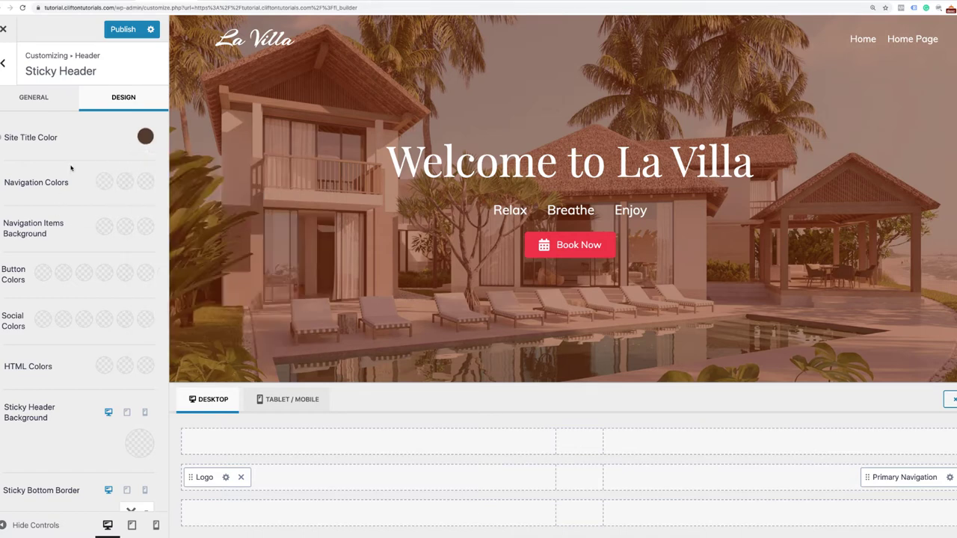
pyautogui.click(104, 183)
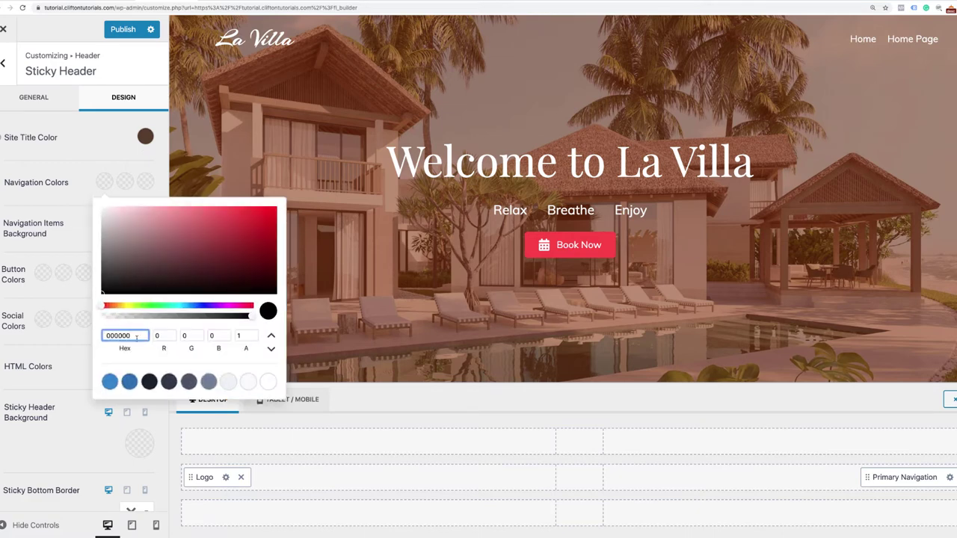
pyautogui.moveTo(136, 338); pyautogui.dragTo(77, 332)
pyautogui.hotkey('ctrl', 'v')
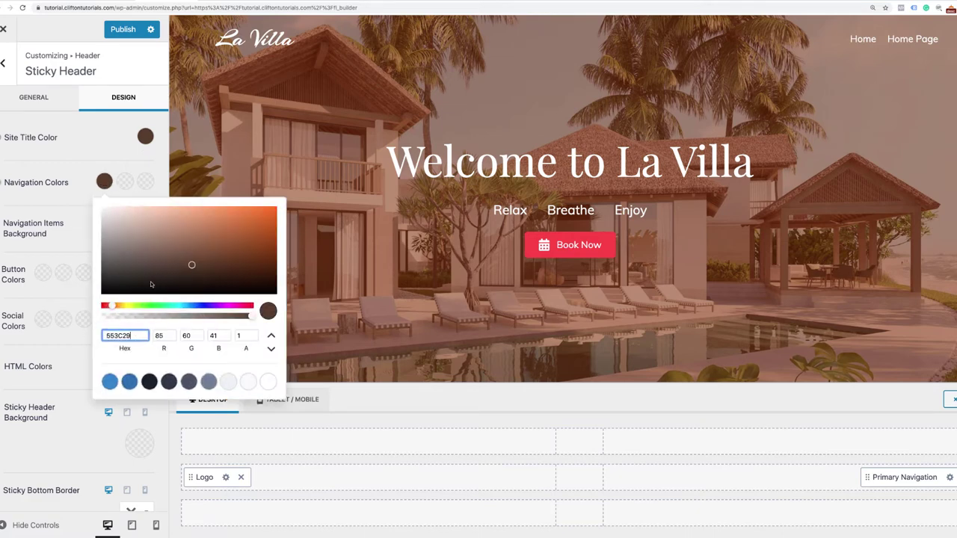
# Set the second sticky navigation color to a lighter brown, hex 7A5133, starting from the copied 553C29.
pyautogui.click(124, 182)
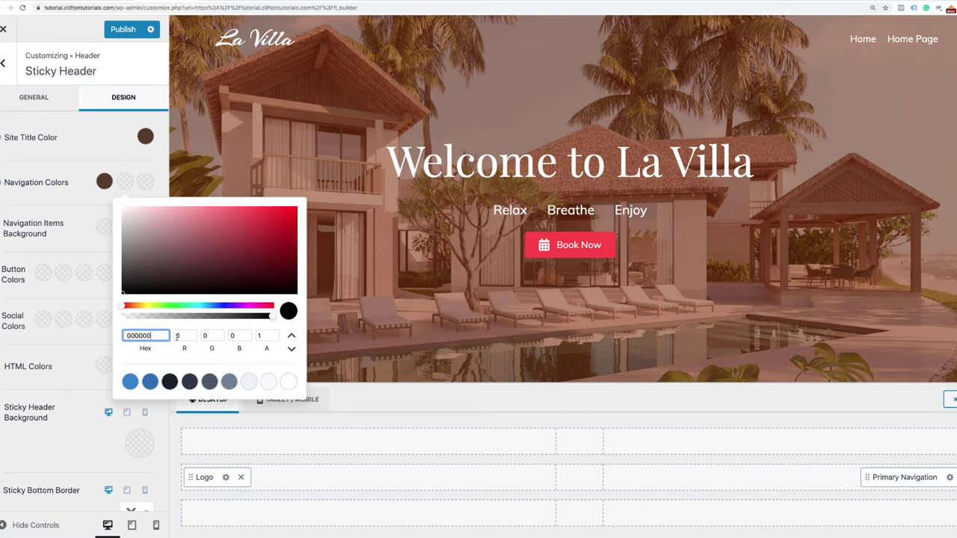
pyautogui.moveTo(163, 335); pyautogui.dragTo(116, 335)
pyautogui.hotkey('ctrl', 'v')
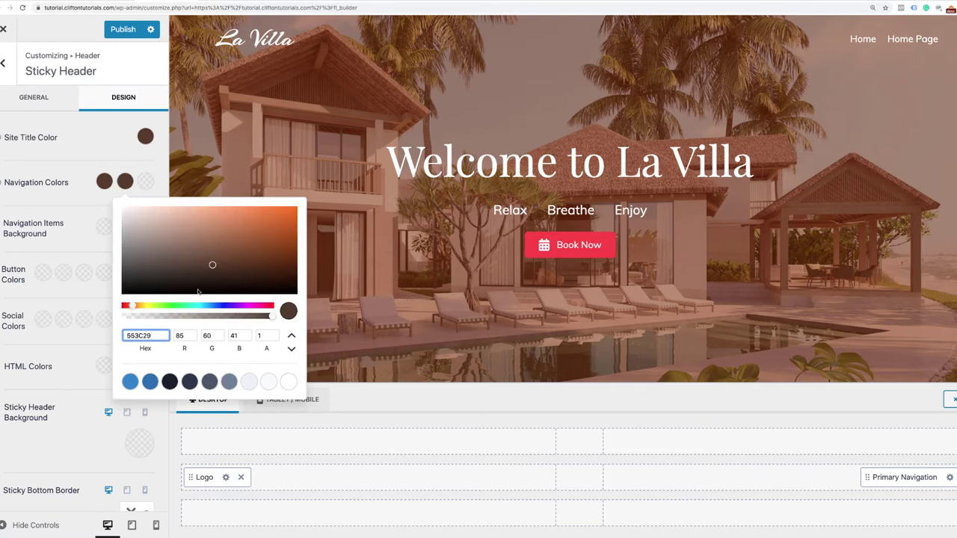
pyautogui.moveTo(213, 273); pyautogui.dragTo(223, 253)
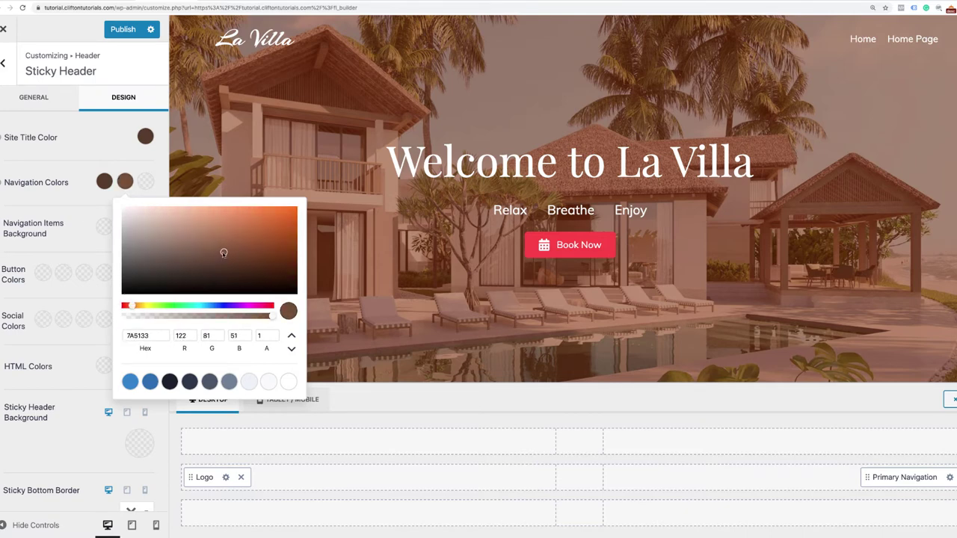
# Apply the copied hex value 553C29 to the third sticky navigation color.
pyautogui.click(145, 181)
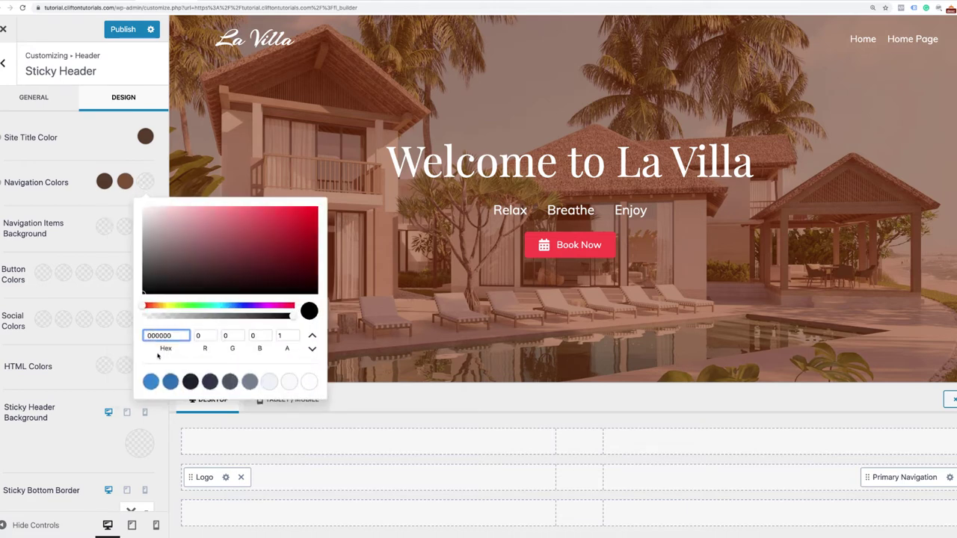
pyautogui.doubleClick(176, 339)
pyautogui.hotkey('ctrl', 'v')
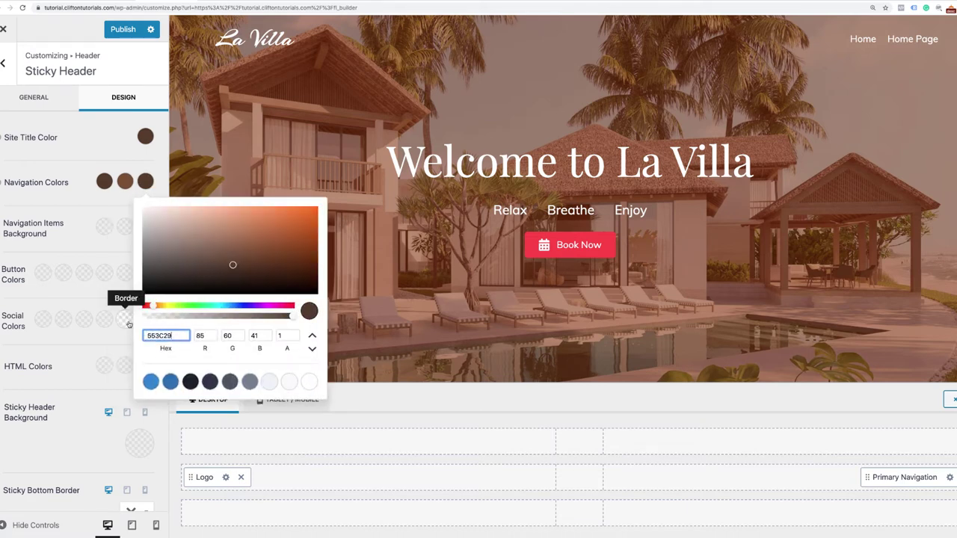
pyautogui.click(84, 202)
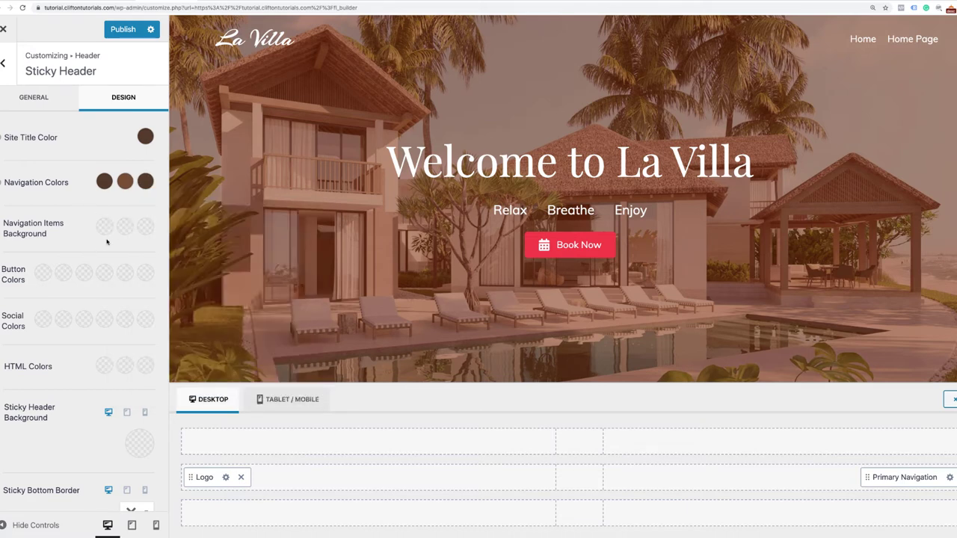
# Set the sticky header background to the white palette color and publish the header changes, leaving the Customizer.
pyautogui.scroll(-1, 106, 241)
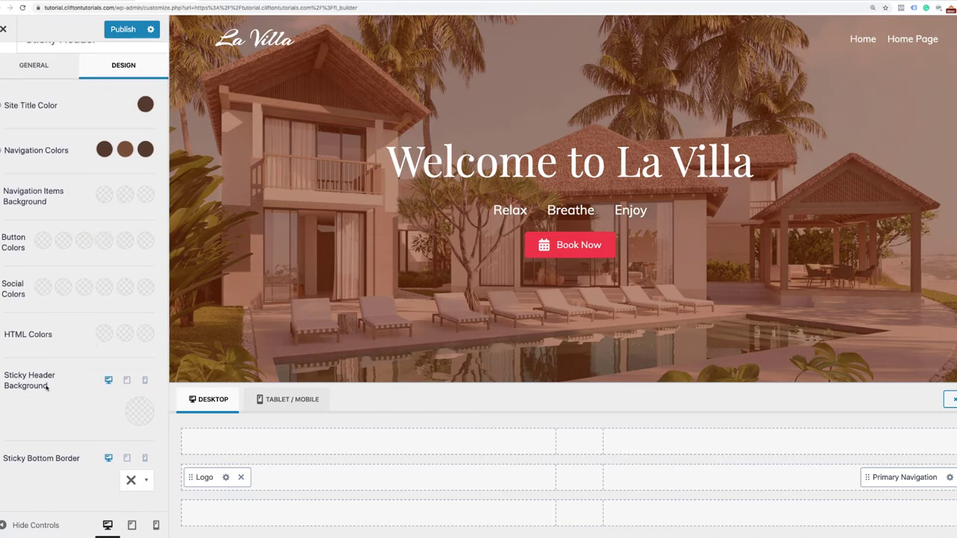
pyautogui.click(140, 411)
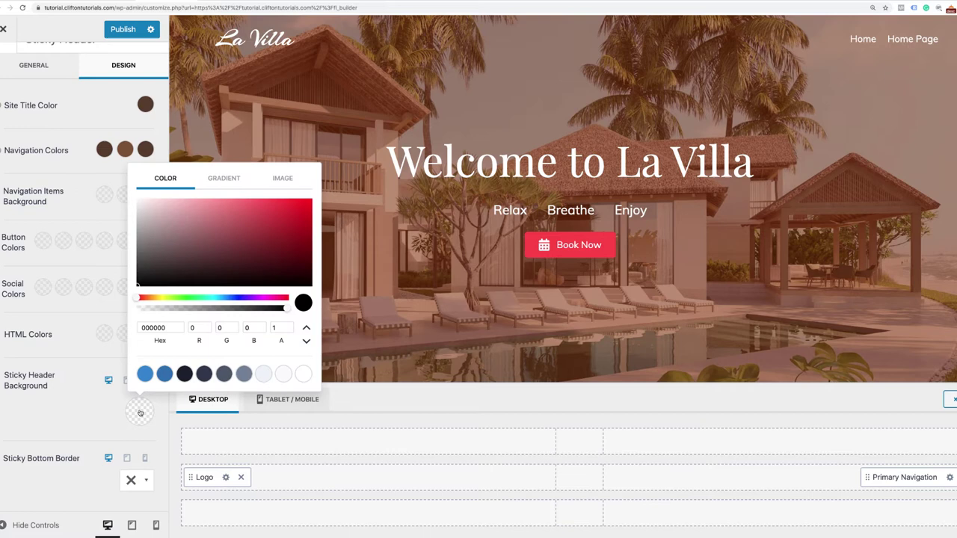
pyautogui.click(303, 374)
pyautogui.click(54, 420)
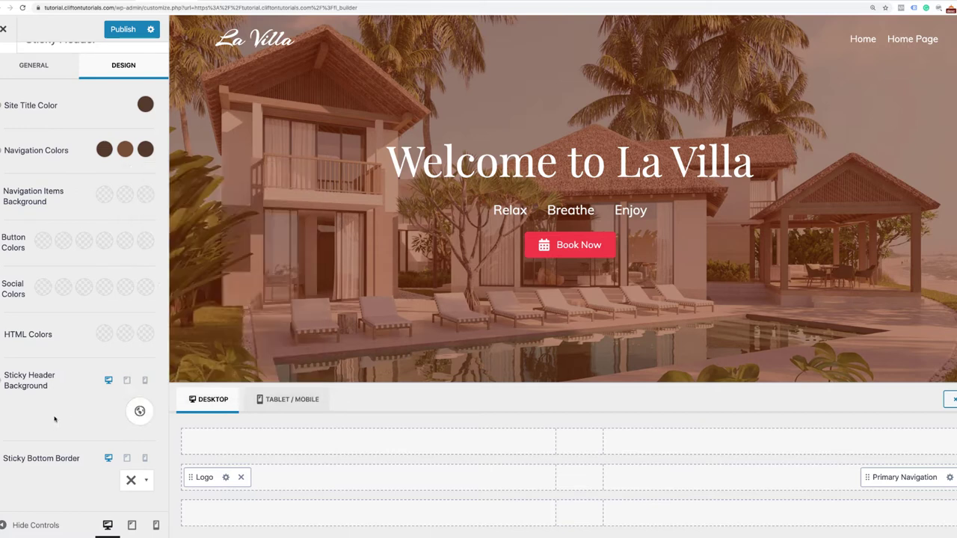
pyautogui.click(122, 30)
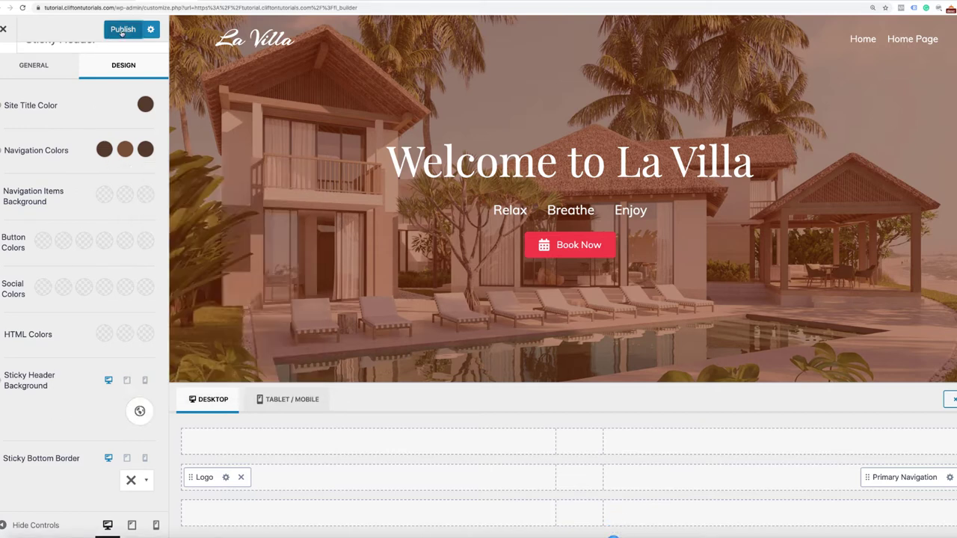
pyautogui.click(3, 29)
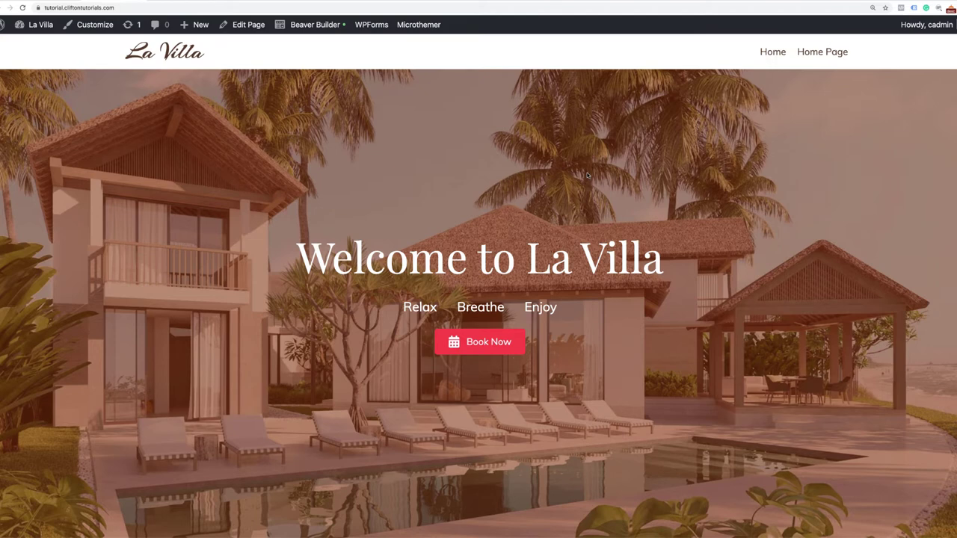
# Open the home page in Beaver Builder and insert a 2 Columns row directly below the hero section.
pyautogui.click(310, 27)
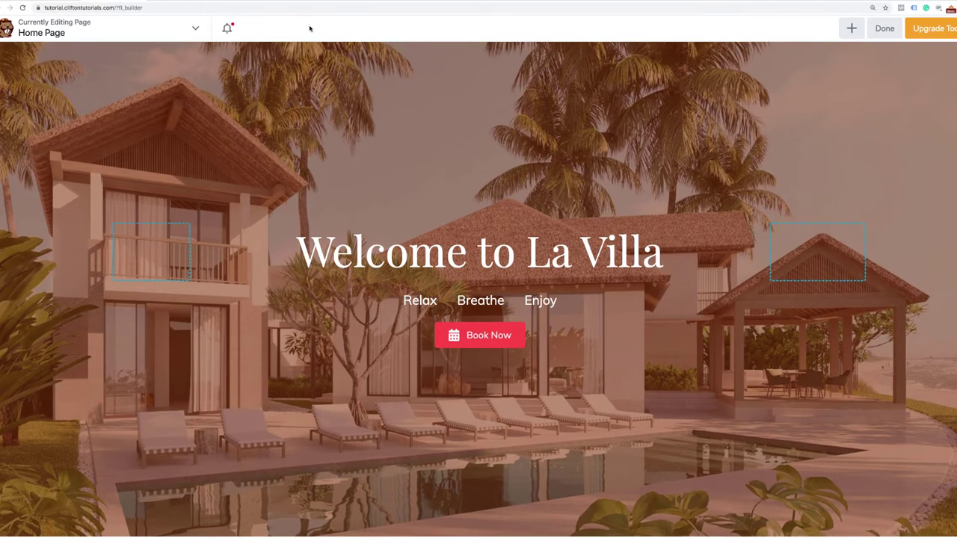
pyautogui.scroll(-2, 478, 195)
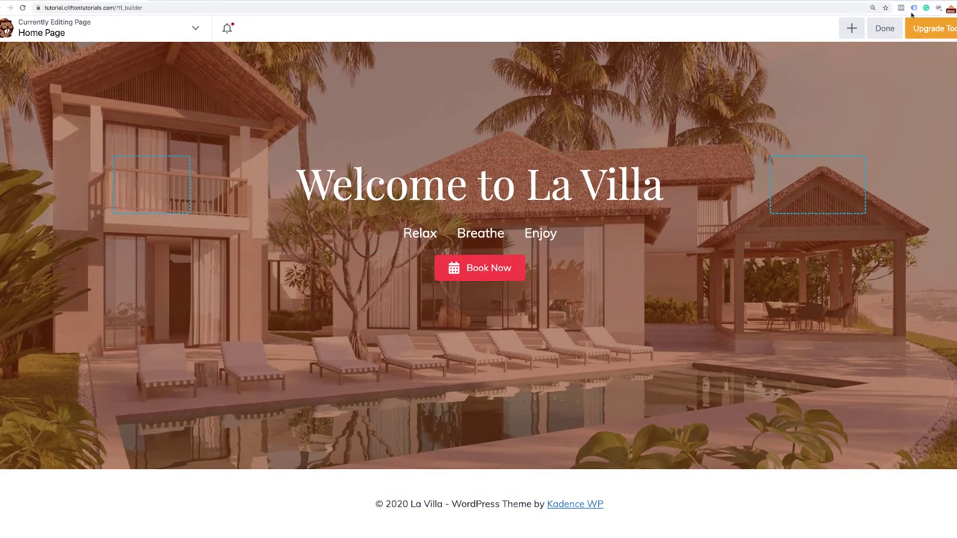
pyautogui.click(851, 28)
pyautogui.click(865, 61)
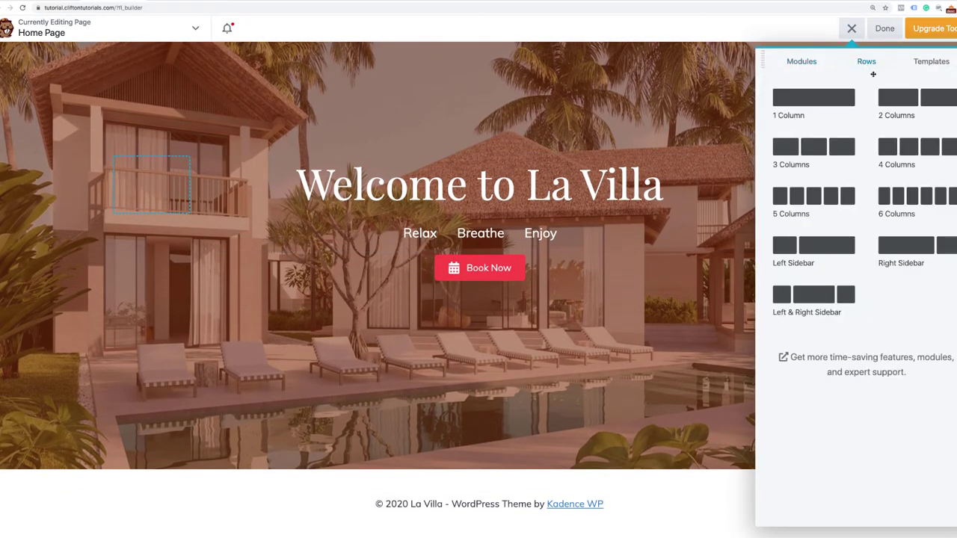
pyautogui.moveTo(895, 108); pyautogui.dragTo(451, 500)
pyautogui.click(856, 34)
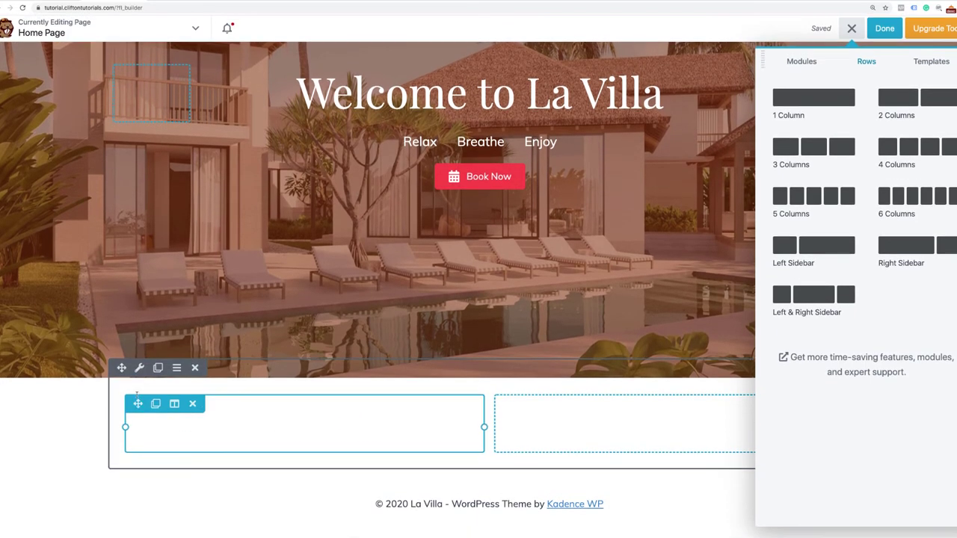
# Set the new two-column row's width to Full Width in its row settings.
pyautogui.click(139, 367)
pyautogui.click(807, 212)
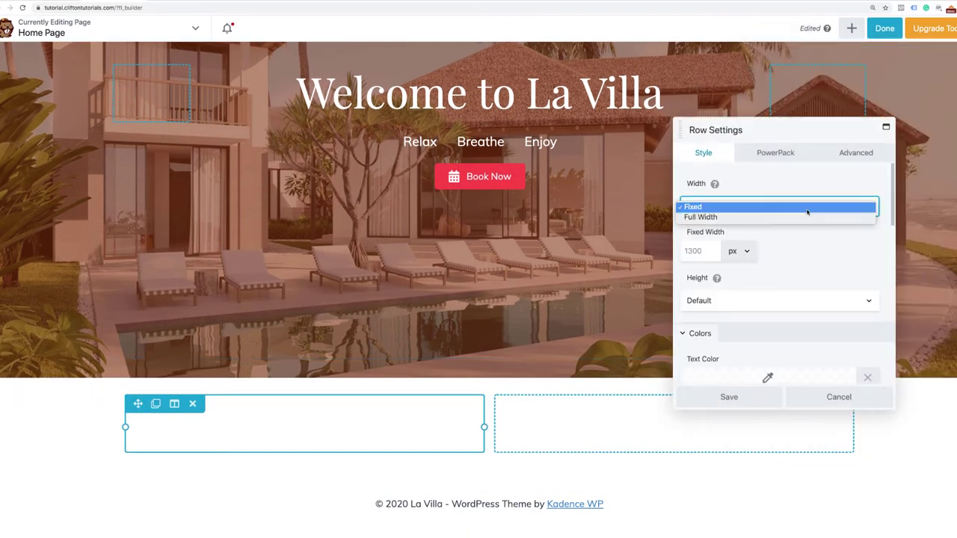
pyautogui.click(714, 217)
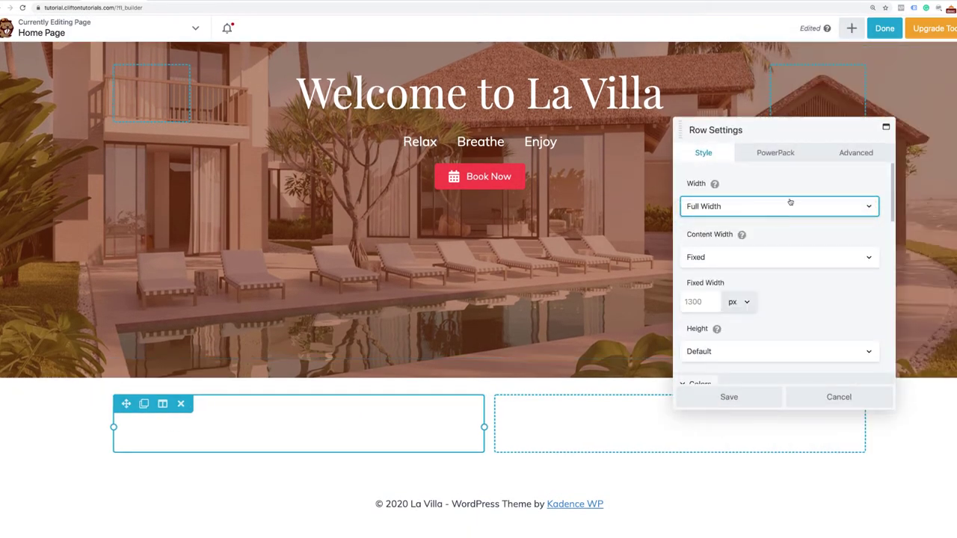
# Set the two-column row's top and bottom padding to 120 px and save the row settings.
pyautogui.click(856, 152)
pyautogui.click(707, 282)
pyautogui.write('120')
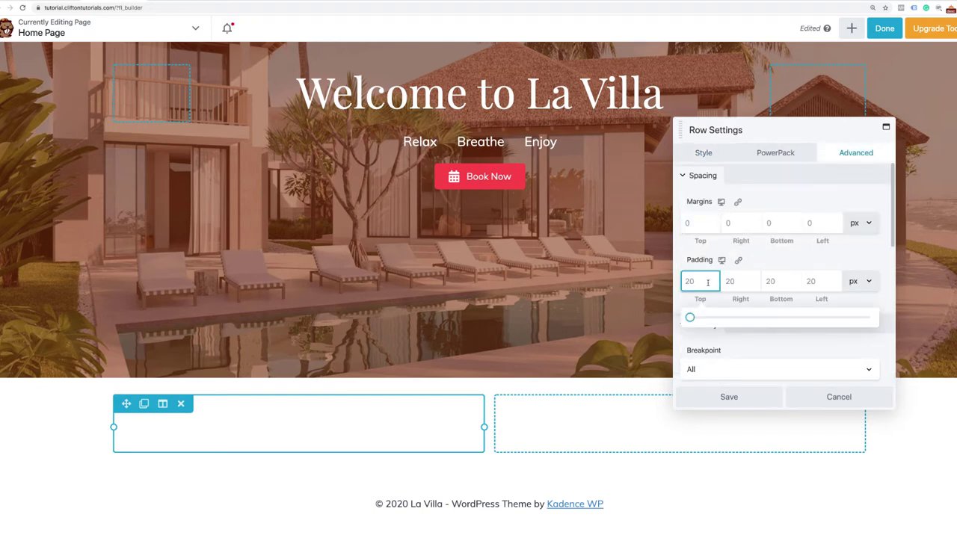
pyautogui.click(791, 282)
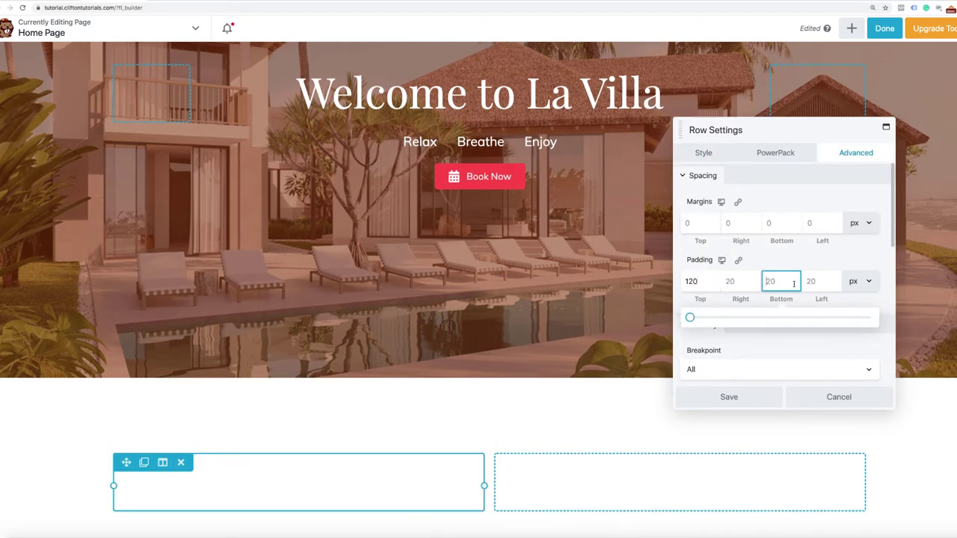
pyautogui.write('12')
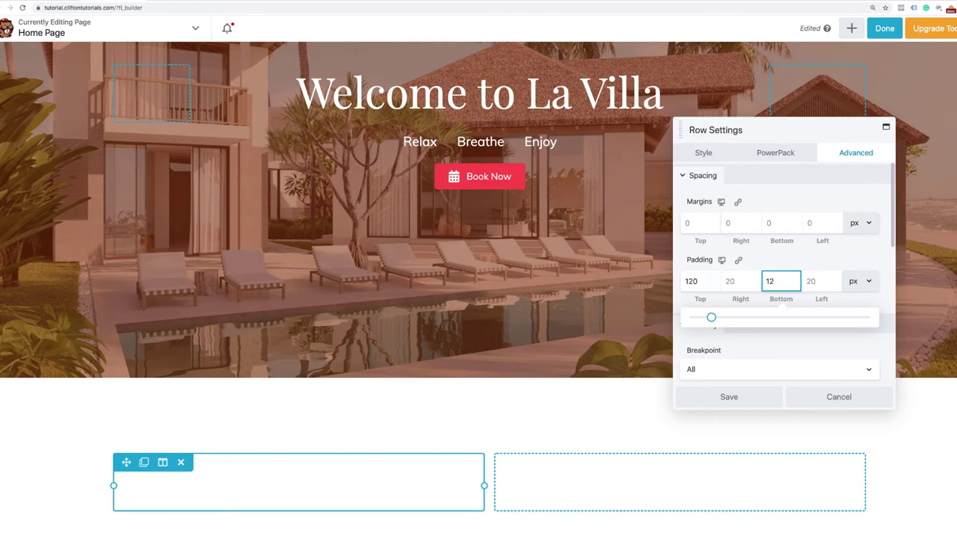
pyautogui.write('0')
pyautogui.click(759, 400)
pyautogui.scroll(-3, 748, 402)
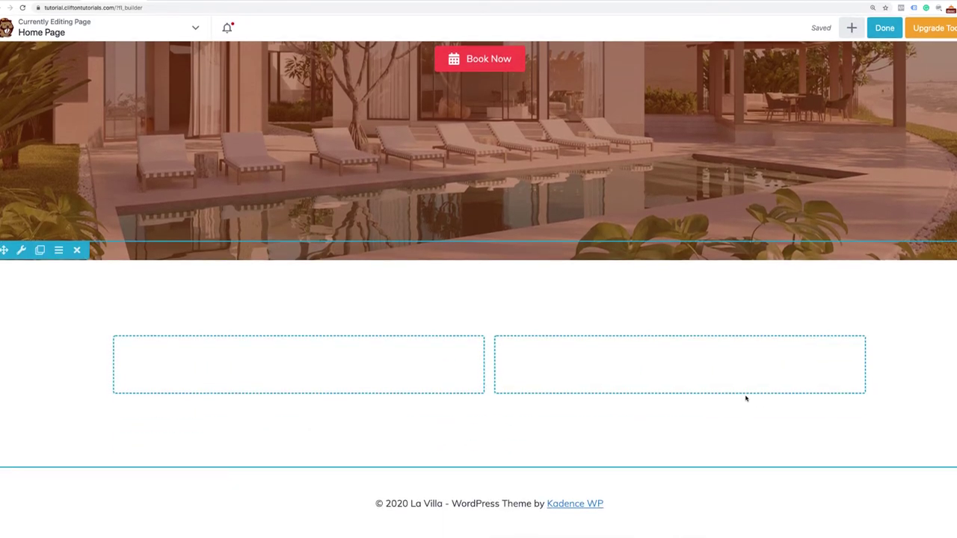
# Check the getaway section on the reference site, and add a Photo module to the first column of the two-column row.
pyautogui.moveTo(224, 59)
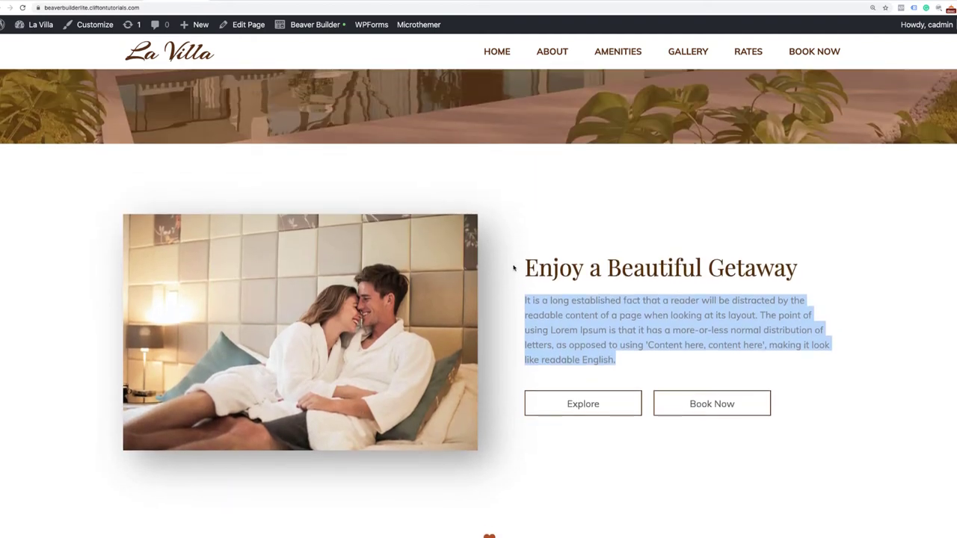
pyautogui.click(513, 266)
pyautogui.moveTo(515, 267); pyautogui.dragTo(809, 288)
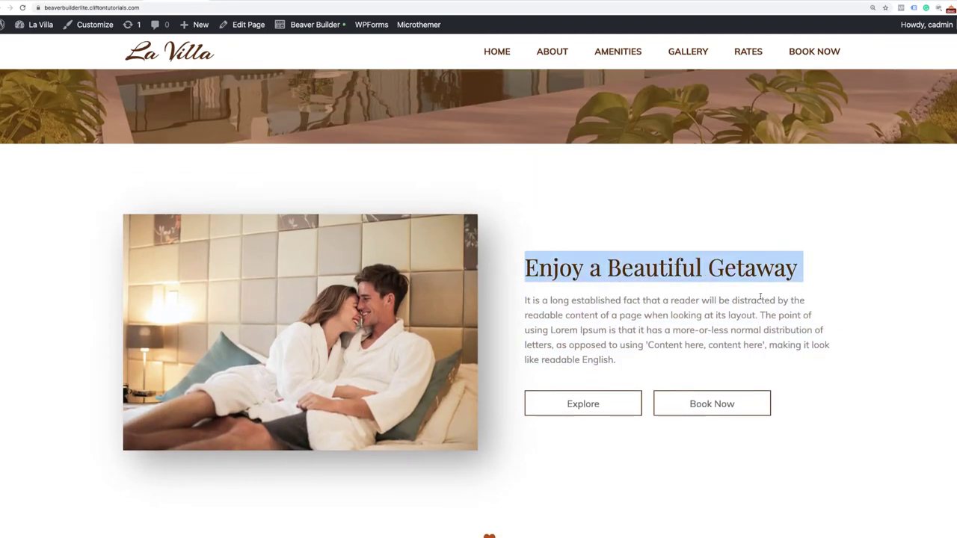
pyautogui.click(809, 288)
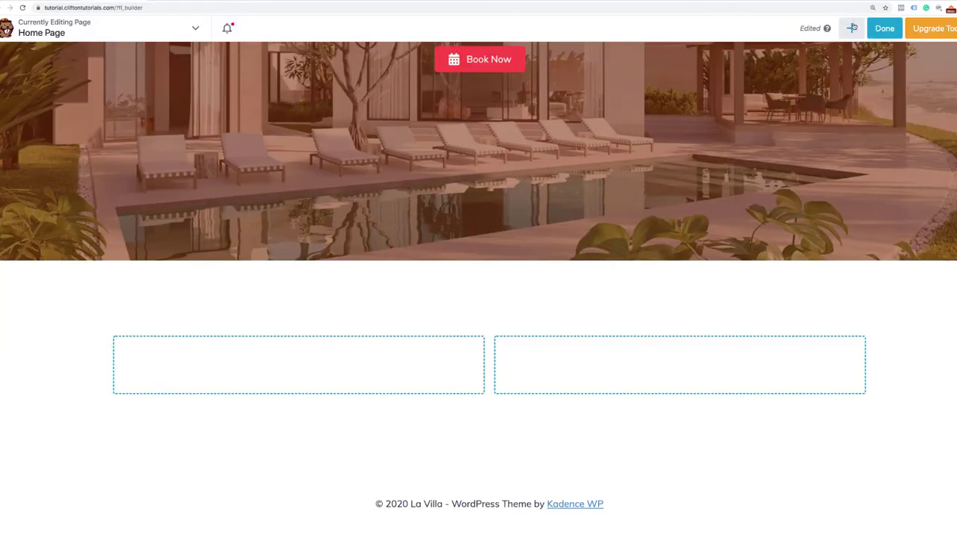
pyautogui.click(851, 29)
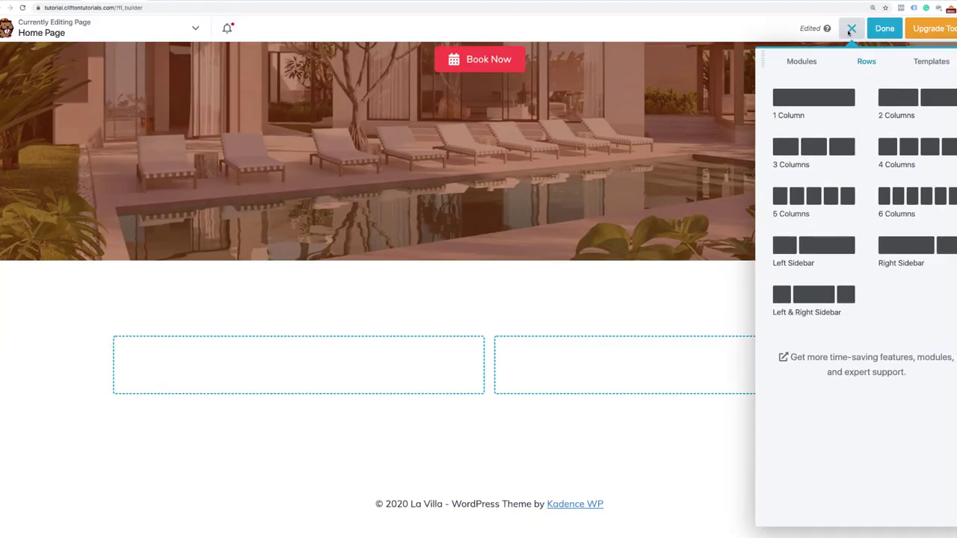
pyautogui.click(812, 62)
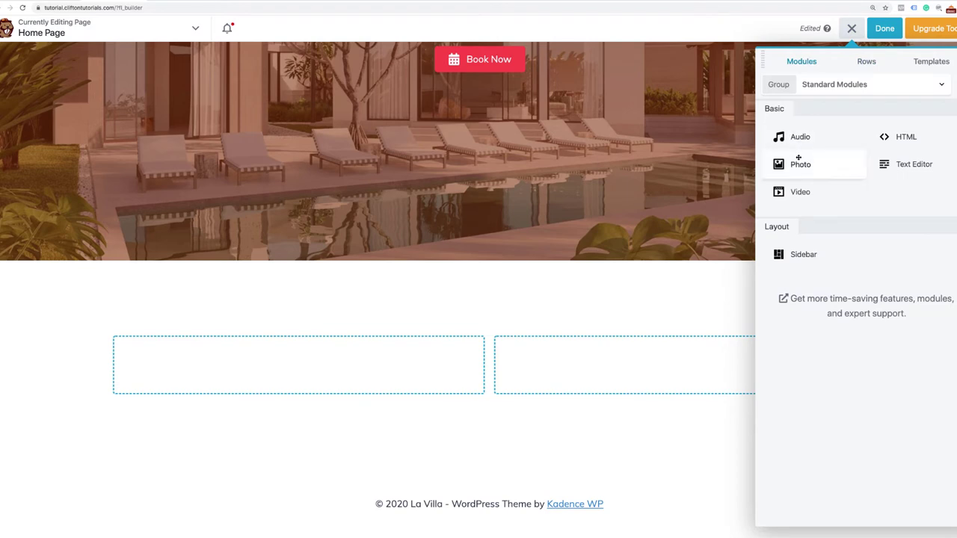
pyautogui.moveTo(799, 164); pyautogui.dragTo(333, 392)
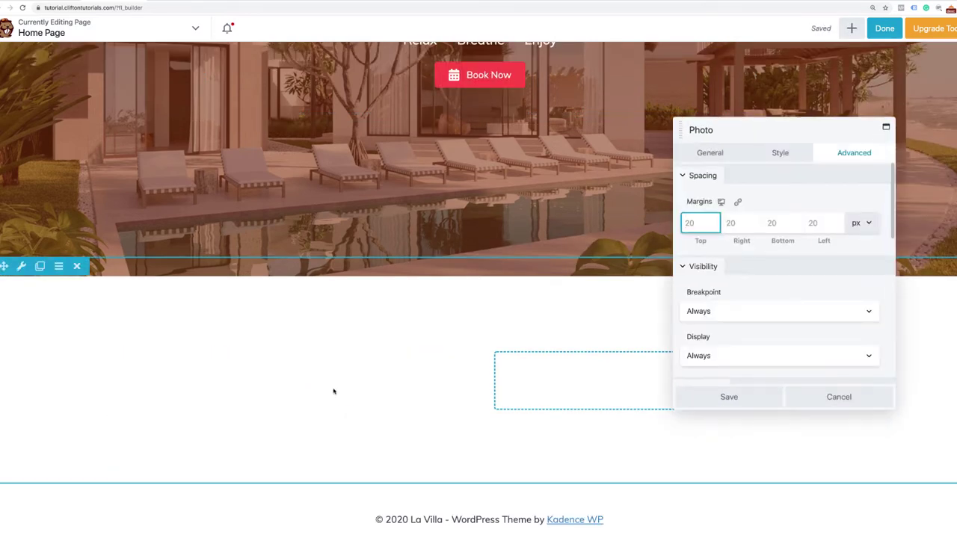
# Fill the Photo module with the media library picture of the couple in white bathrobes on a bed.
pyautogui.scroll(-3, 763, 299)
pyautogui.scroll(3, 763, 299)
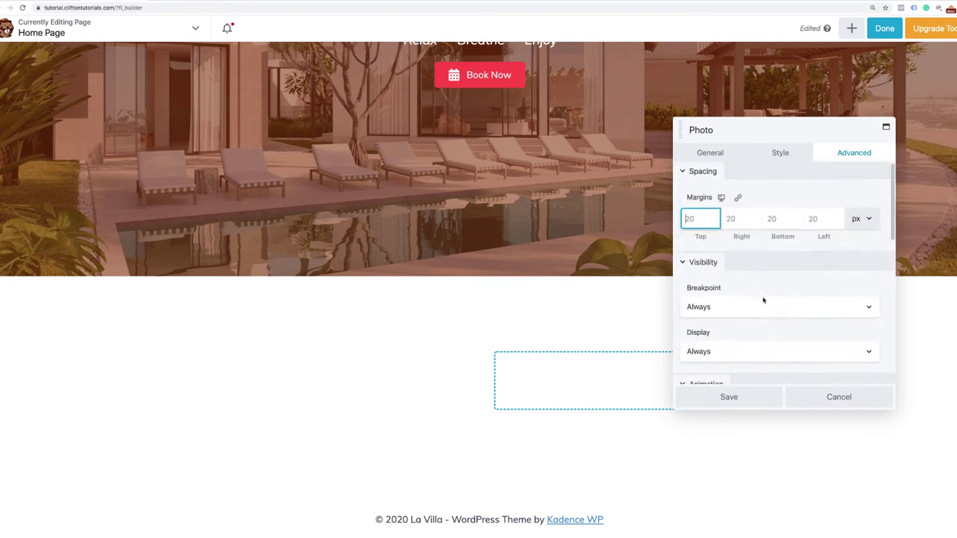
pyautogui.tripleClick(718, 153)
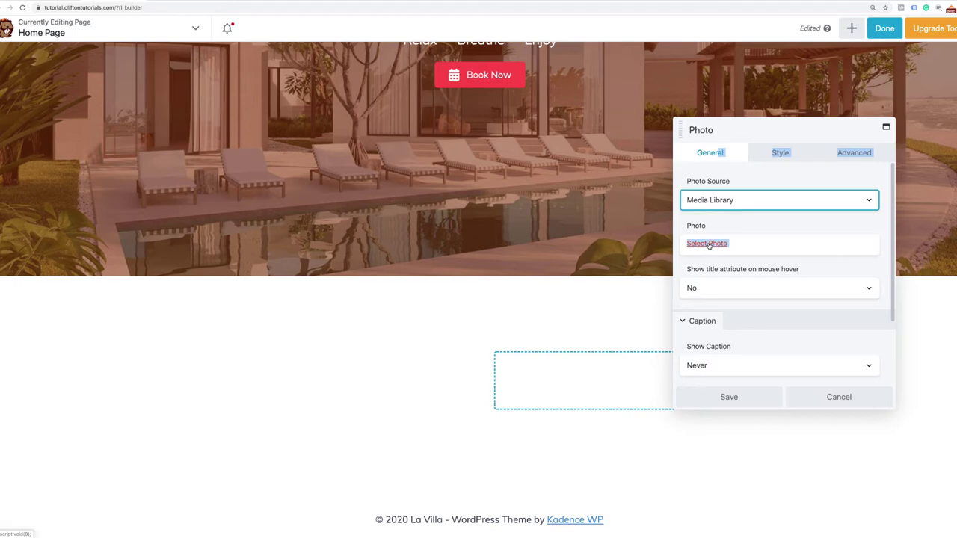
pyautogui.click(709, 244)
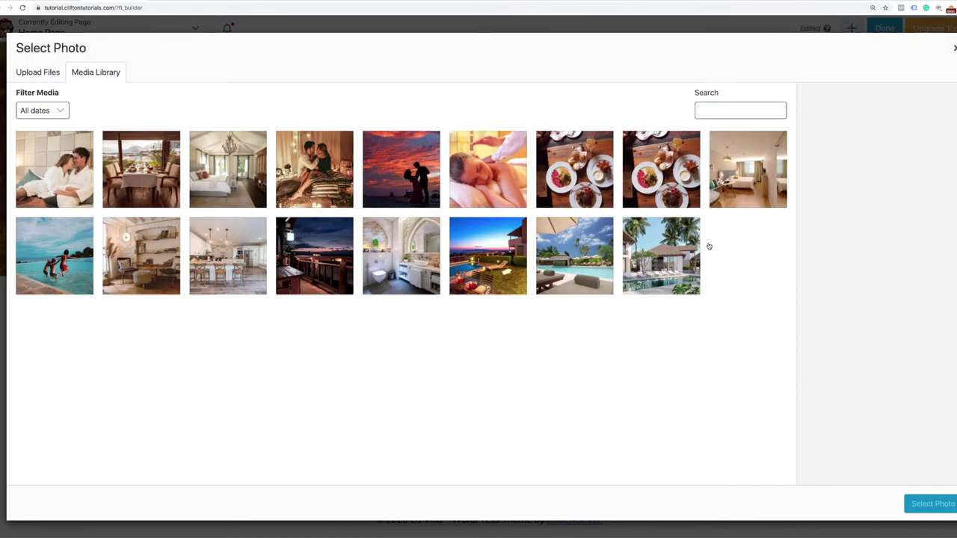
pyautogui.click(93, 185)
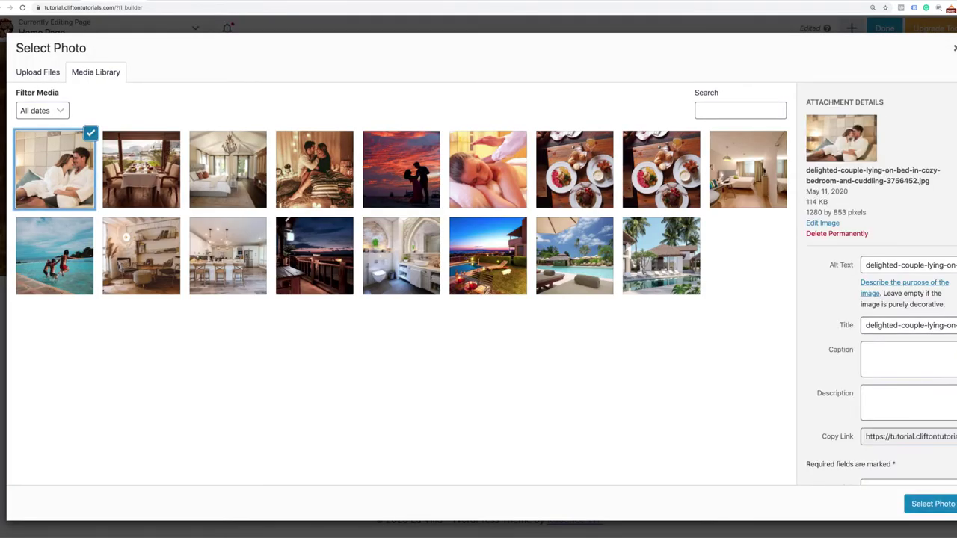
pyautogui.click(946, 503)
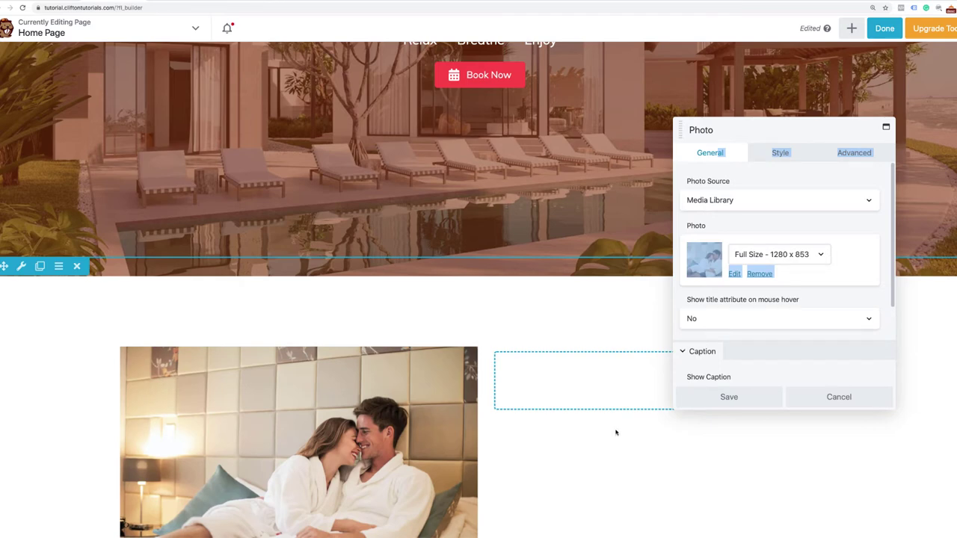
pyautogui.scroll(-2, 616, 433)
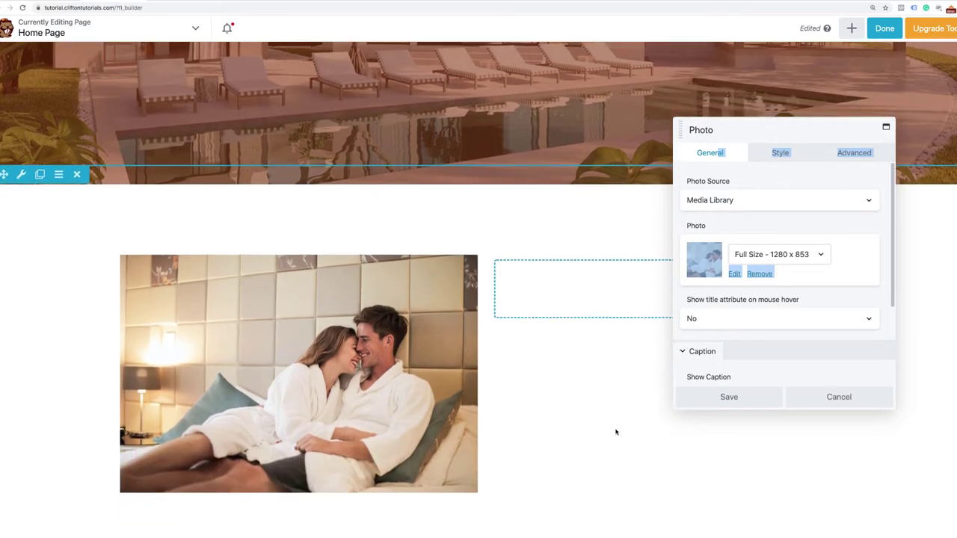
pyautogui.scroll(-1, 616, 432)
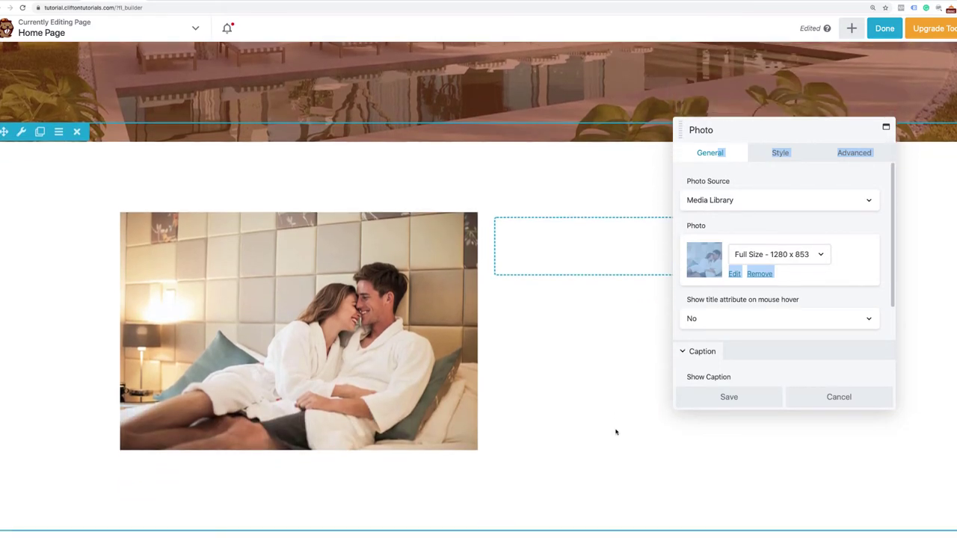
# Look through the photo's general options and enlarge the Photo settings window.
pyautogui.click(837, 229)
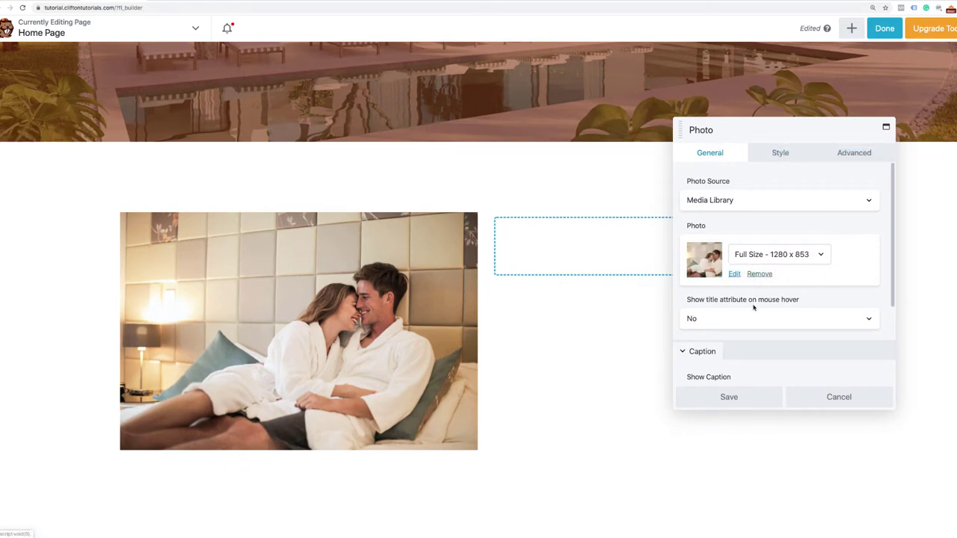
pyautogui.scroll(-1, 754, 307)
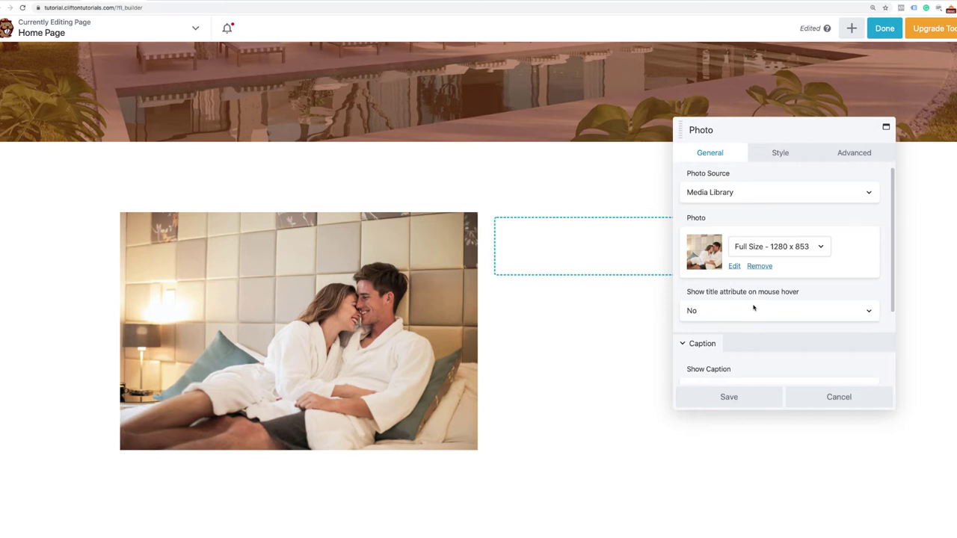
pyautogui.scroll(-1, 753, 306)
pyautogui.scroll(-3, 753, 306)
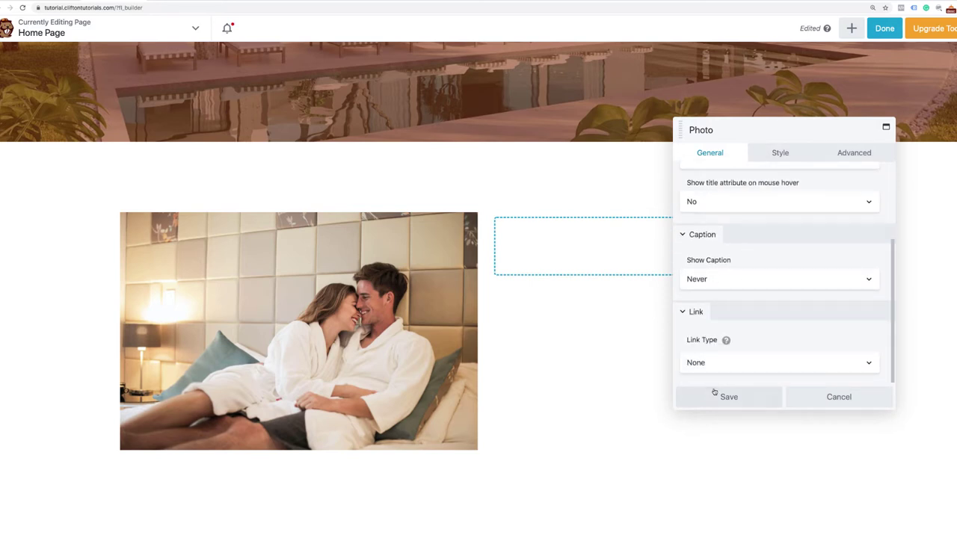
pyautogui.moveTo(675, 408); pyautogui.dragTo(633, 425)
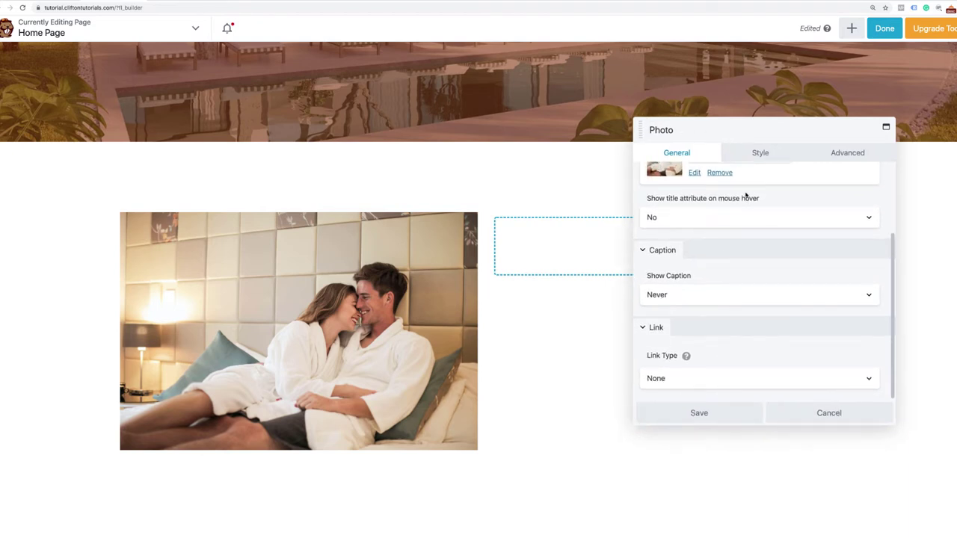
# Give the photo's box shadow the color black, #000000, in its border radius and shadow styling.
pyautogui.click(760, 152)
pyautogui.scroll(-2, 715, 296)
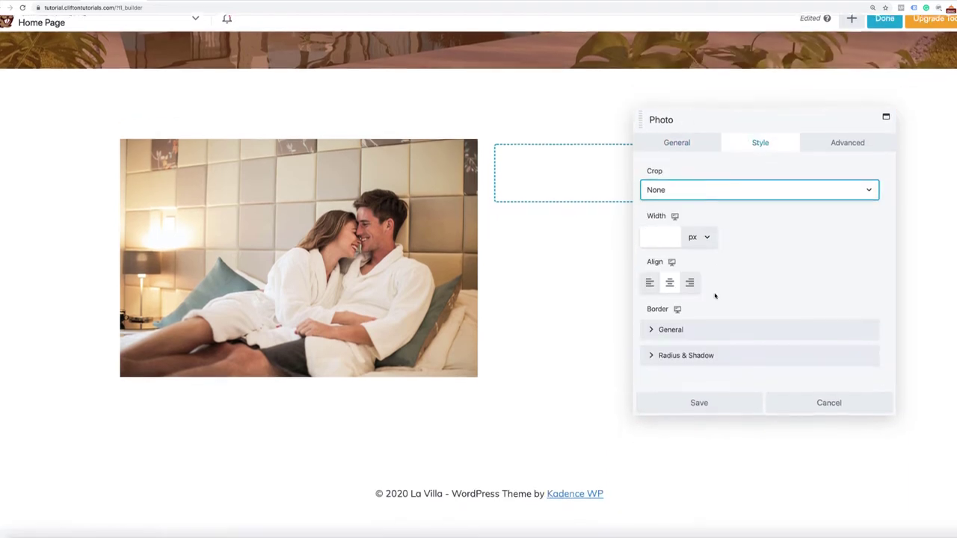
pyautogui.click(678, 364)
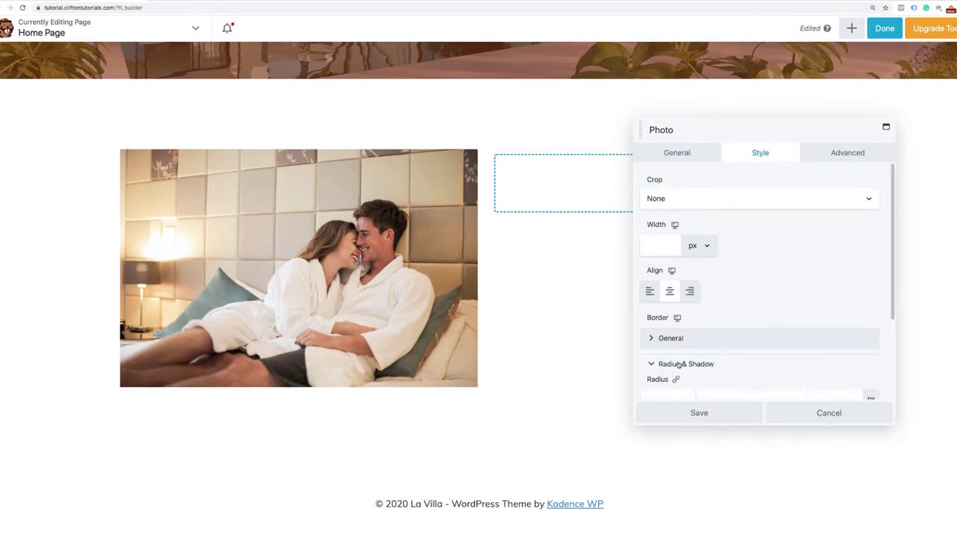
pyautogui.scroll(-3, 678, 364)
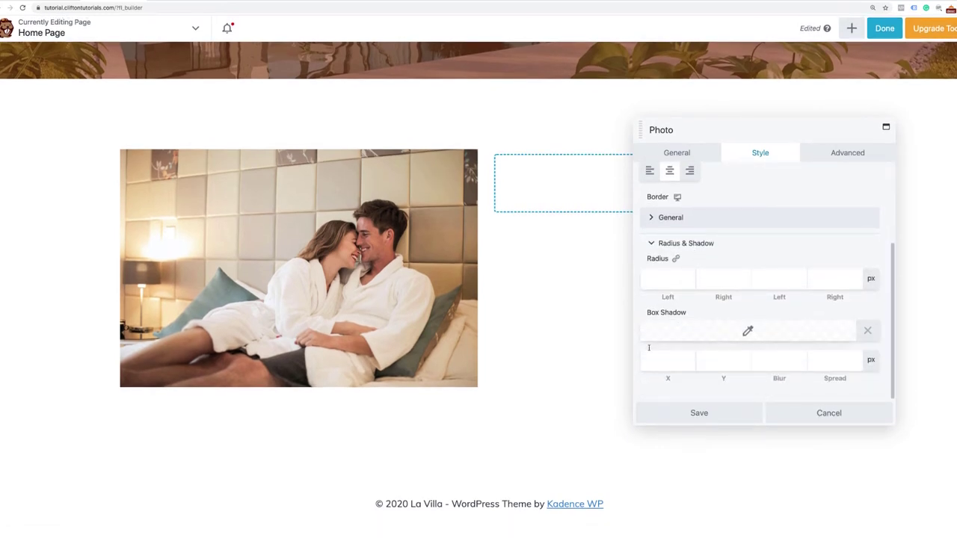
pyautogui.click(747, 334)
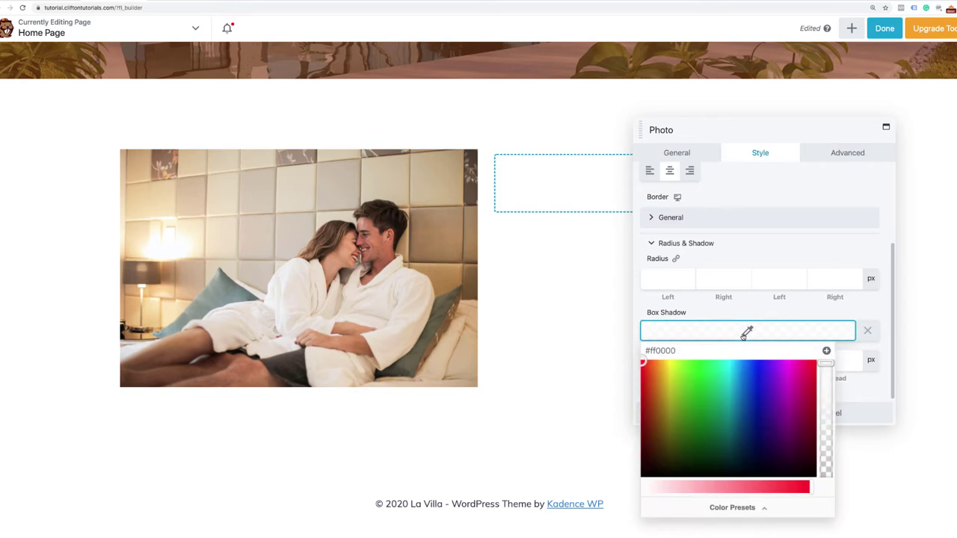
pyautogui.moveTo(652, 466); pyautogui.dragTo(638, 484)
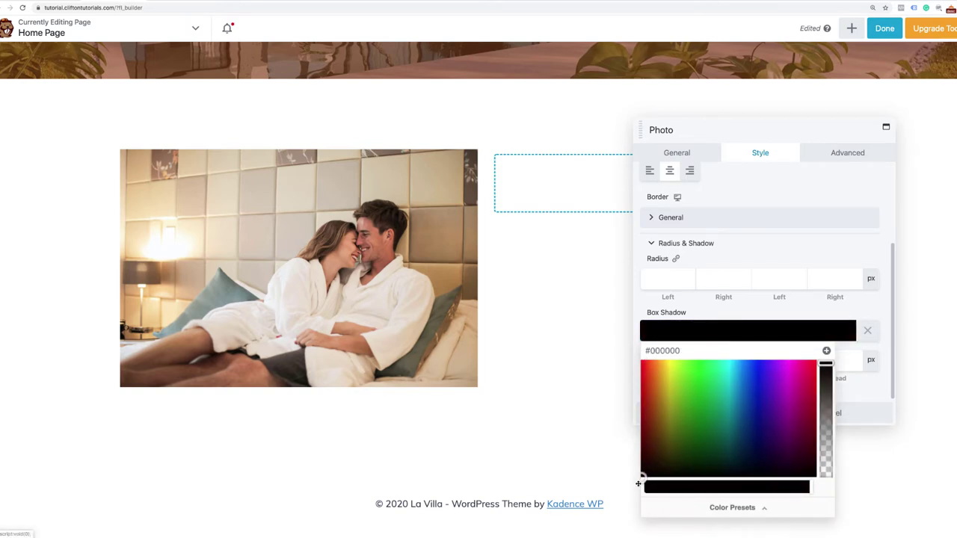
pyautogui.click(760, 315)
# Set the photo's box shadow offsets to X 10 px and Y 10 px, with a blur of 40 px.
pyautogui.click(679, 363)
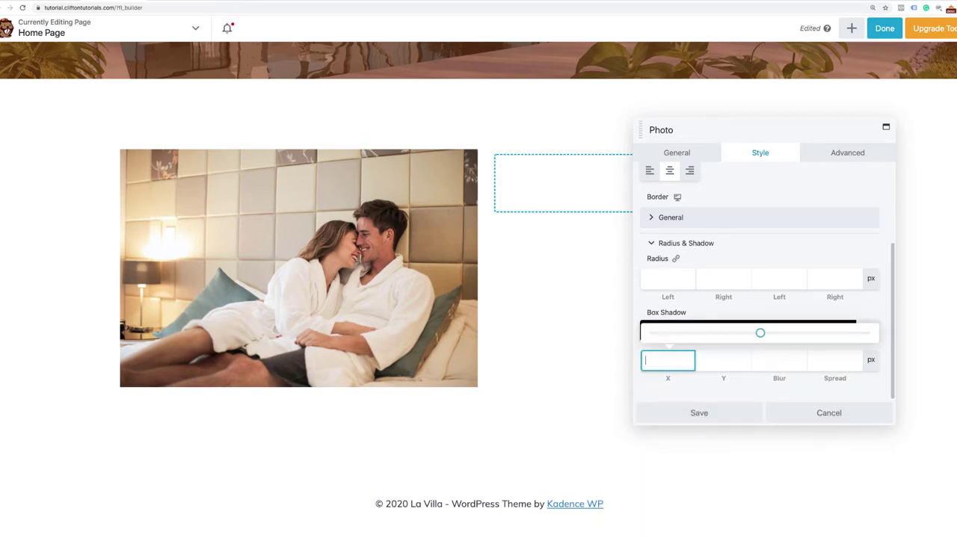
pyautogui.write('10')
pyautogui.click(721, 359)
pyautogui.write('10')
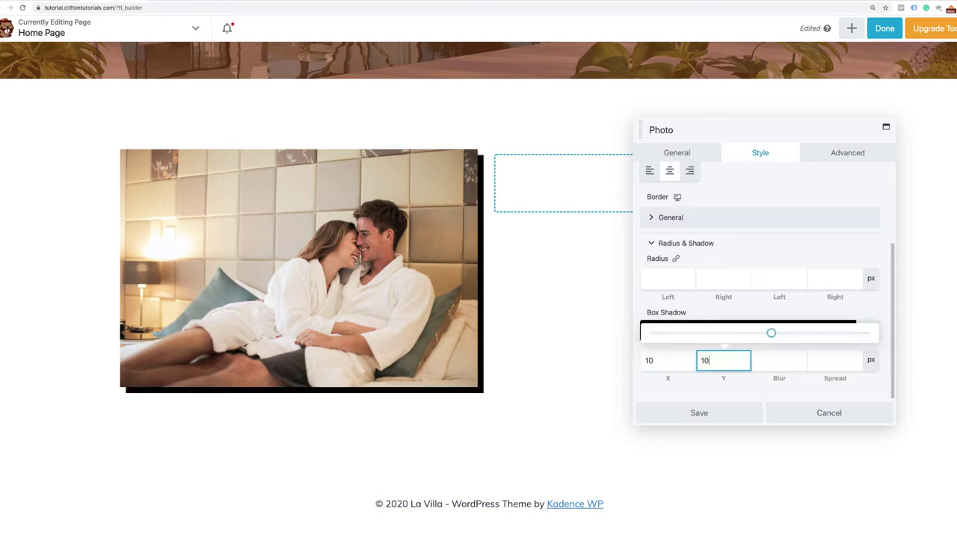
pyautogui.click(771, 360)
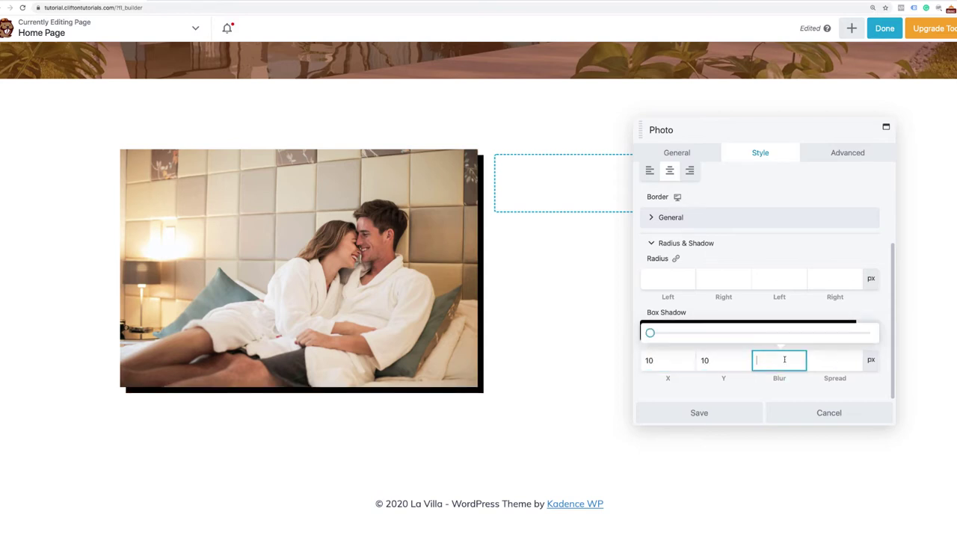
pyautogui.write('40')
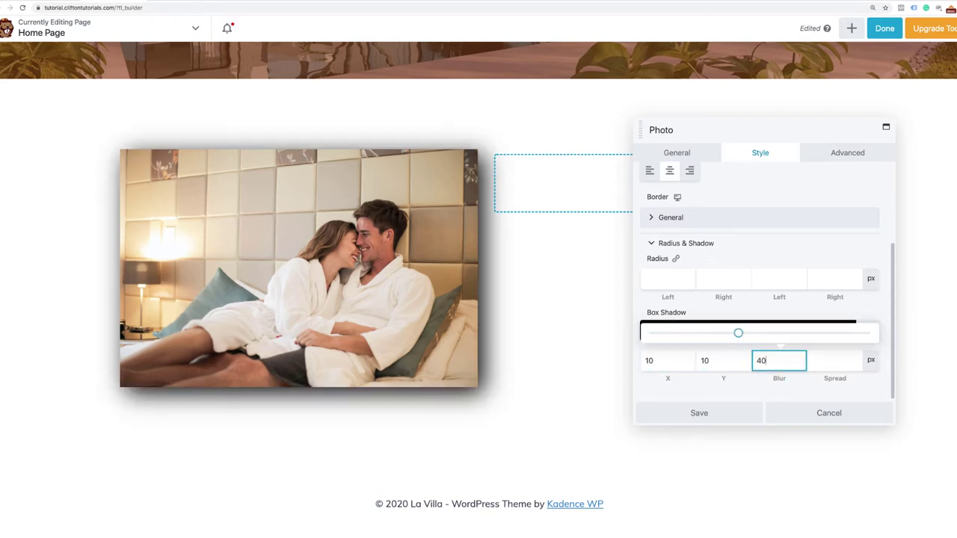
pyautogui.click(821, 312)
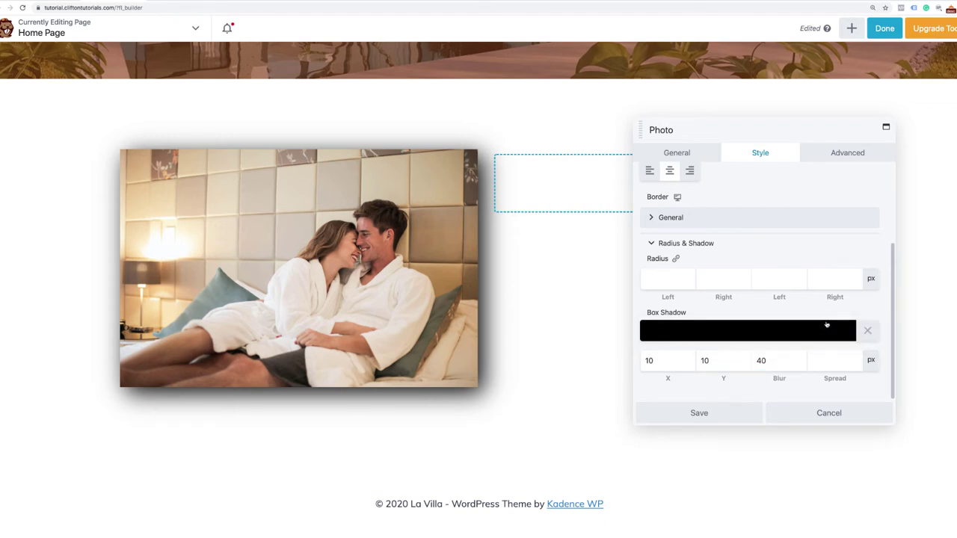
# Reduce the box shadow color's opacity to 0.48 and add rgba(0,0,0,0.48) to the color presets.
pyautogui.click(827, 325)
pyautogui.moveTo(825, 364); pyautogui.dragTo(836, 432)
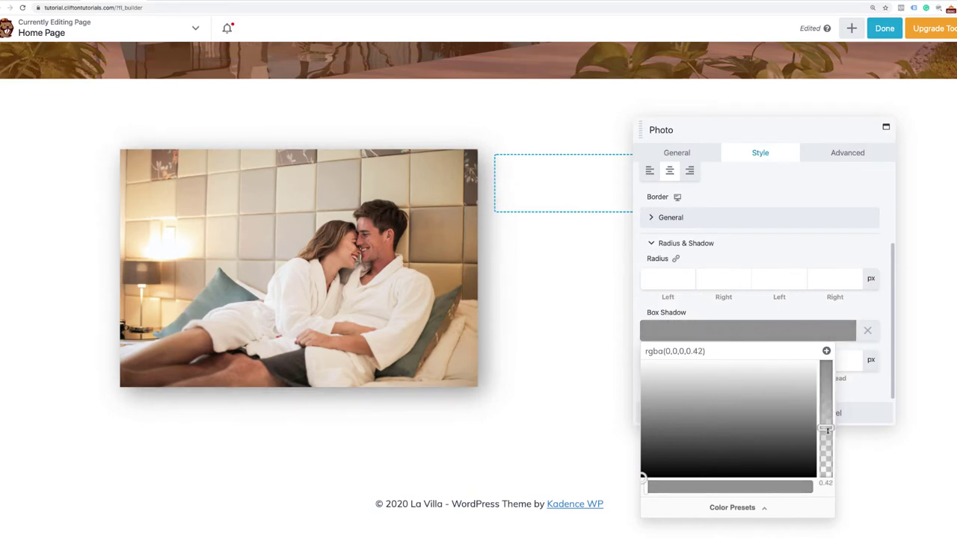
pyautogui.moveTo(827, 427); pyautogui.dragTo(828, 421)
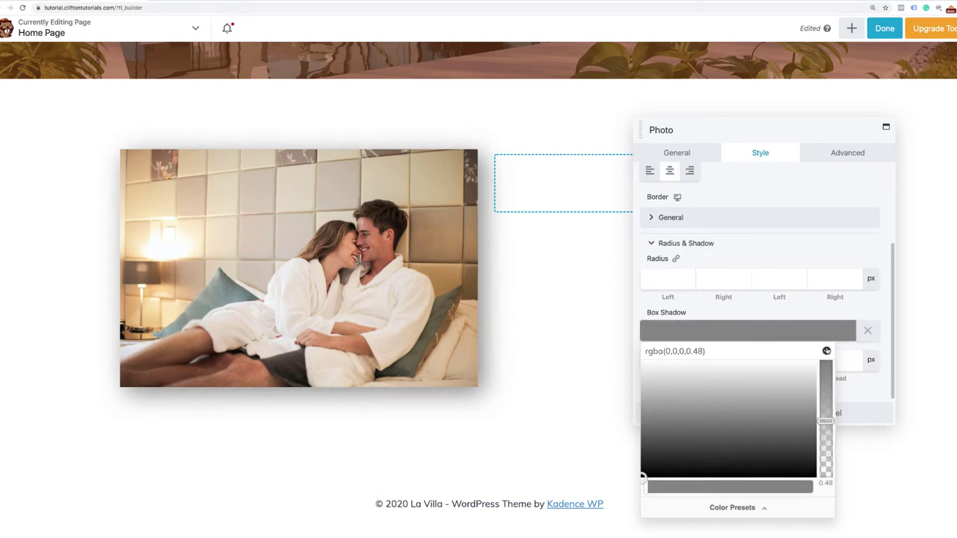
pyautogui.click(827, 351)
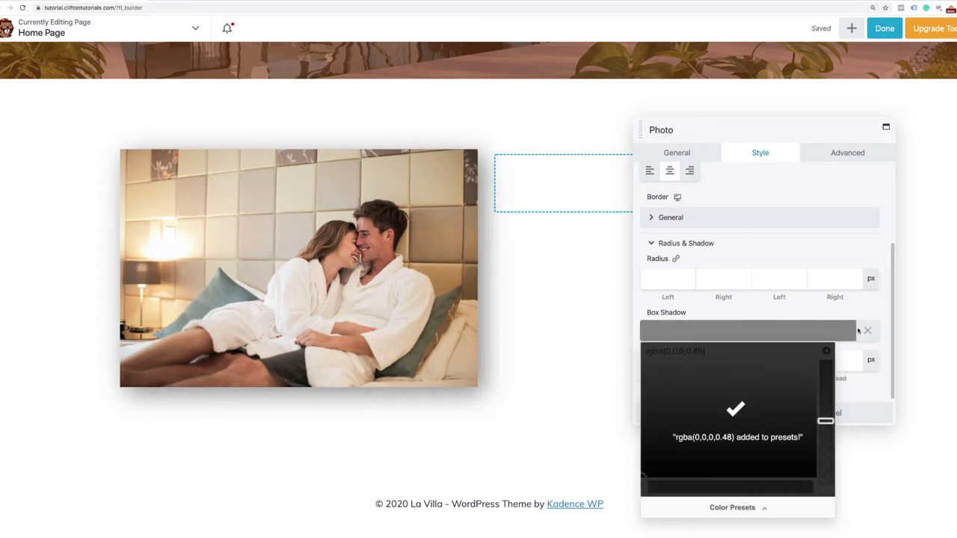
pyautogui.click(876, 311)
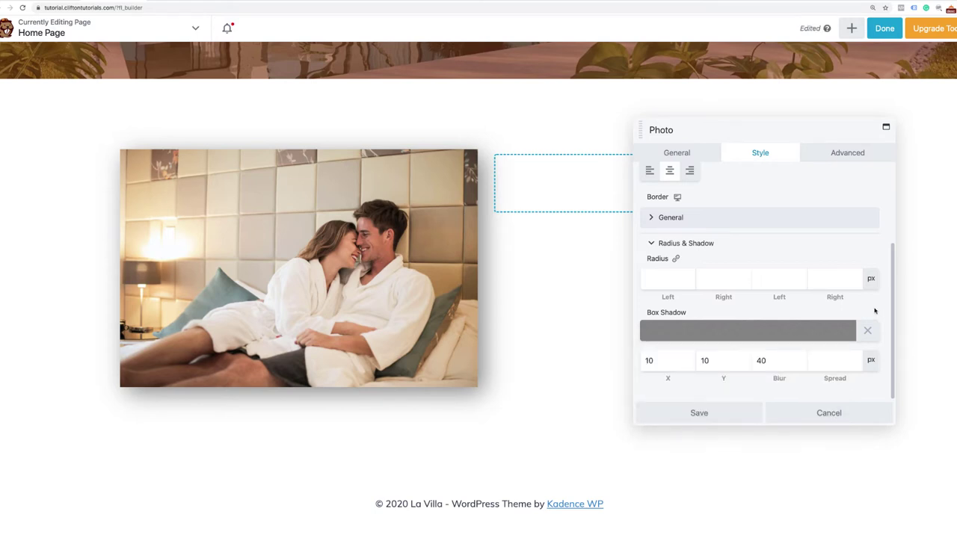
# Save the photo settings and add a UABB Heading module to the empty column beside the photo.
pyautogui.click(716, 419)
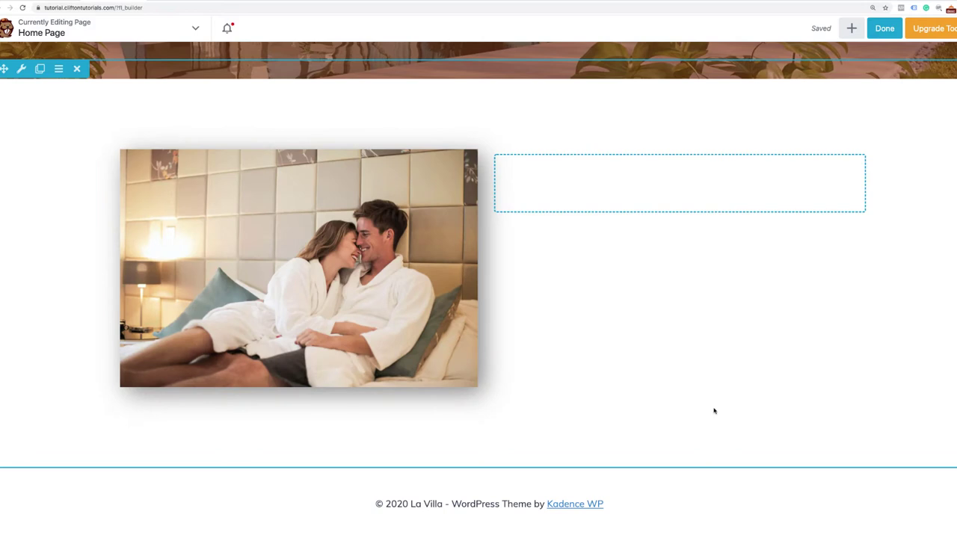
pyautogui.moveTo(622, 186)
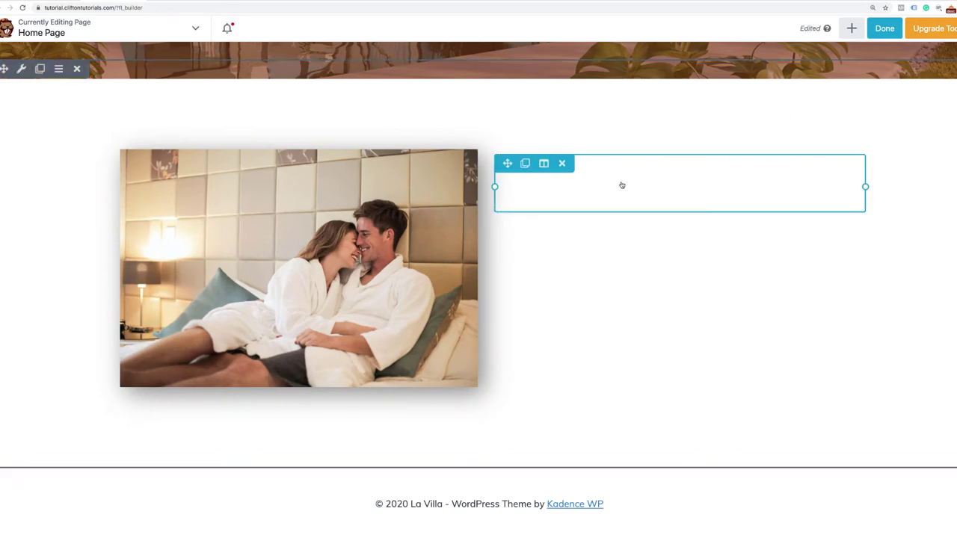
pyautogui.click(850, 28)
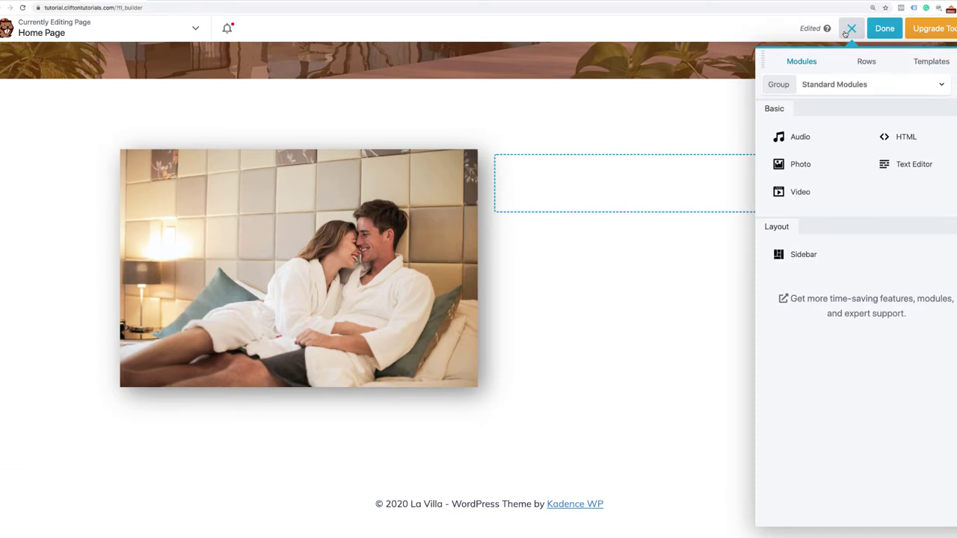
pyautogui.click(851, 81)
pyautogui.click(894, 83)
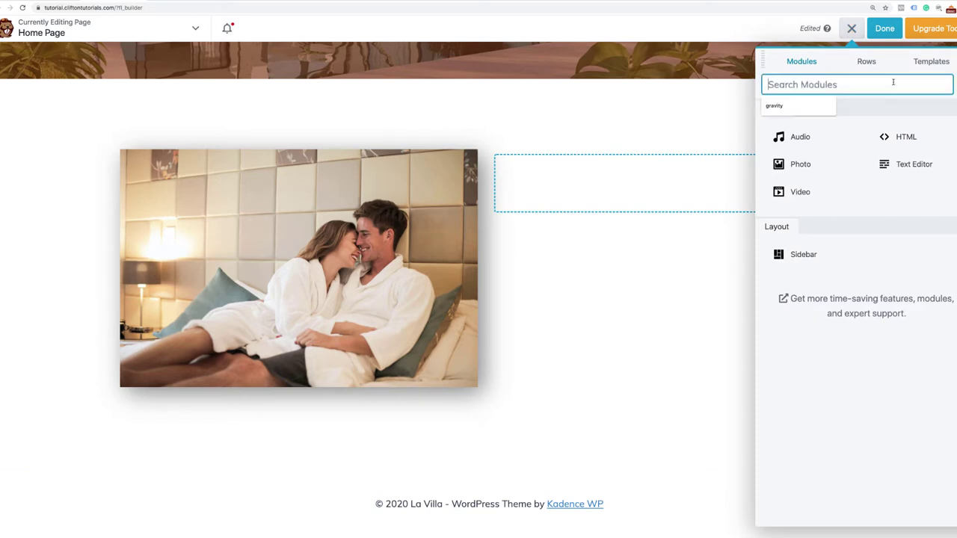
pyautogui.write('heading')
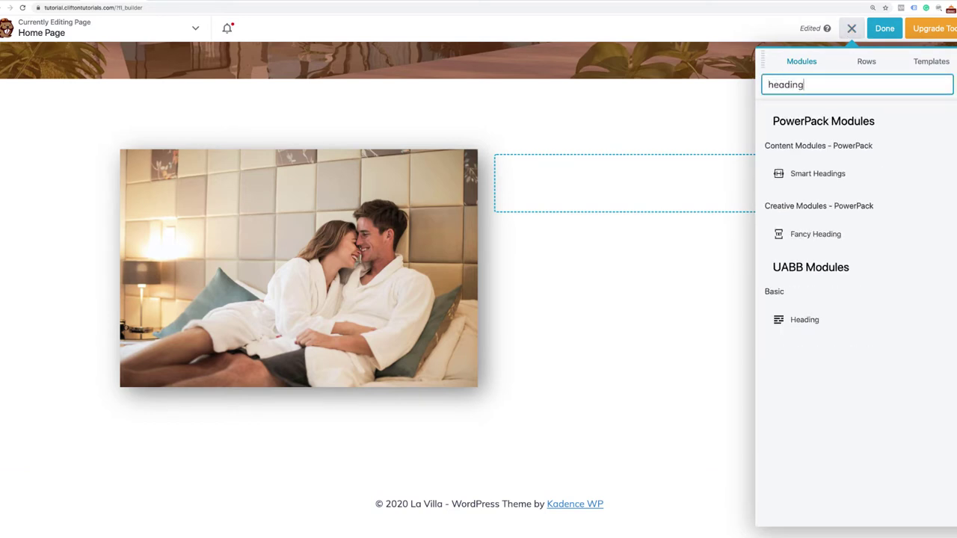
pyautogui.moveTo(812, 320); pyautogui.dragTo(622, 201)
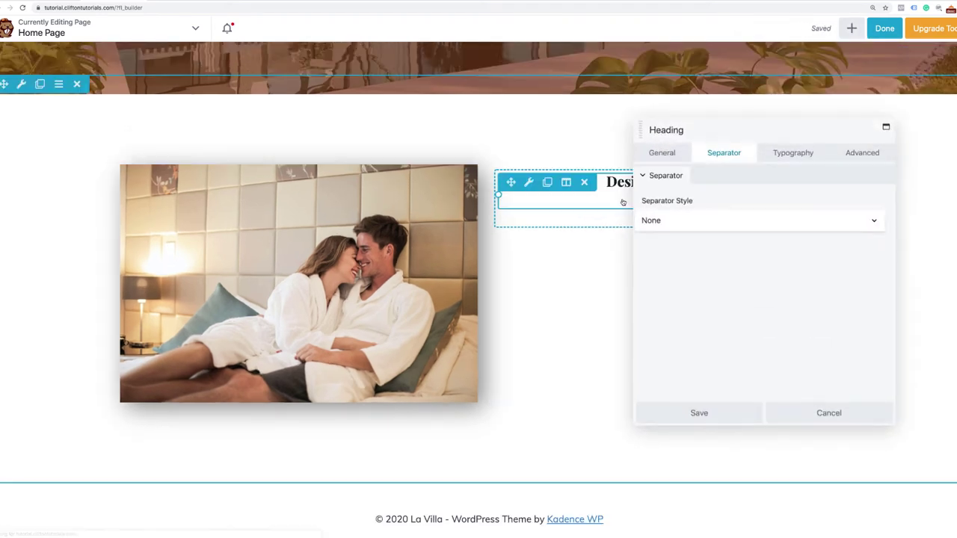
# Replace the placeholder heading text with "Enjoy a Beautiful Getaway", copied from the reference site.
pyautogui.click(663, 153)
pyautogui.click(741, 201)
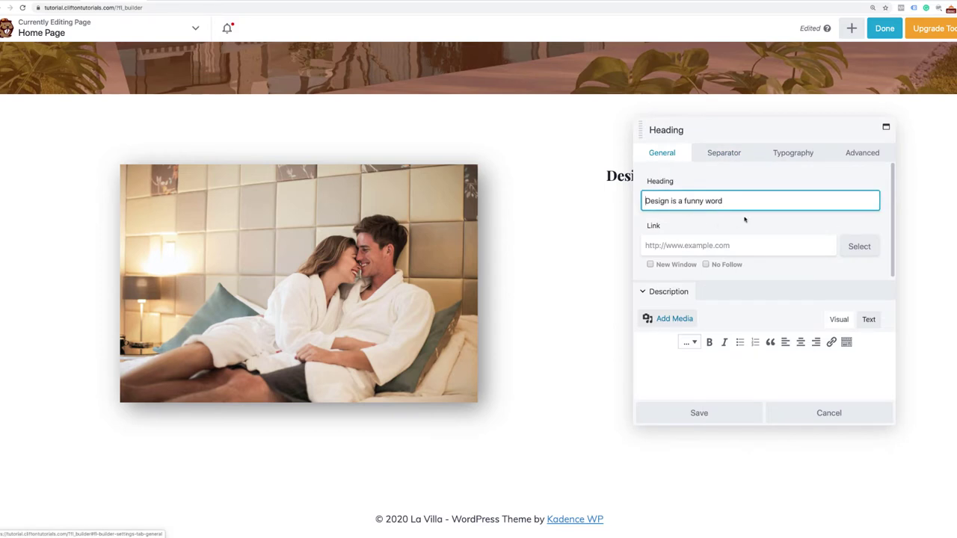
pyautogui.moveTo(742, 201); pyautogui.dragTo(642, 201)
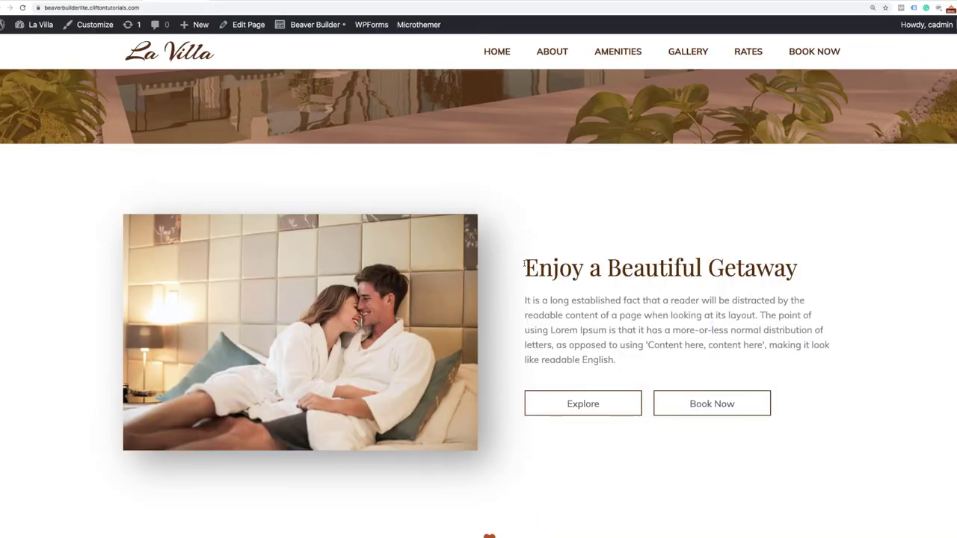
pyautogui.moveTo(525, 267); pyautogui.dragTo(797, 265)
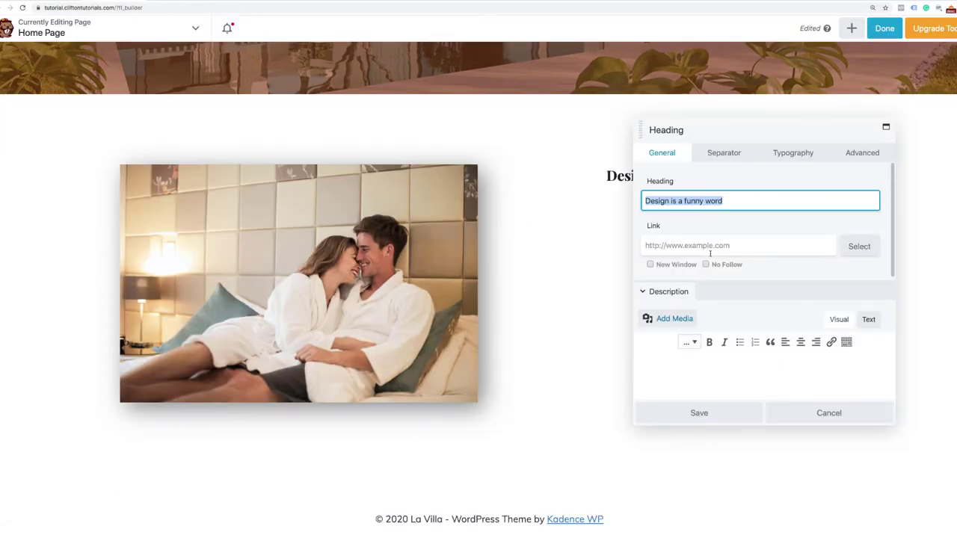
pyautogui.write('Enjoy a Beautiful Getaway')
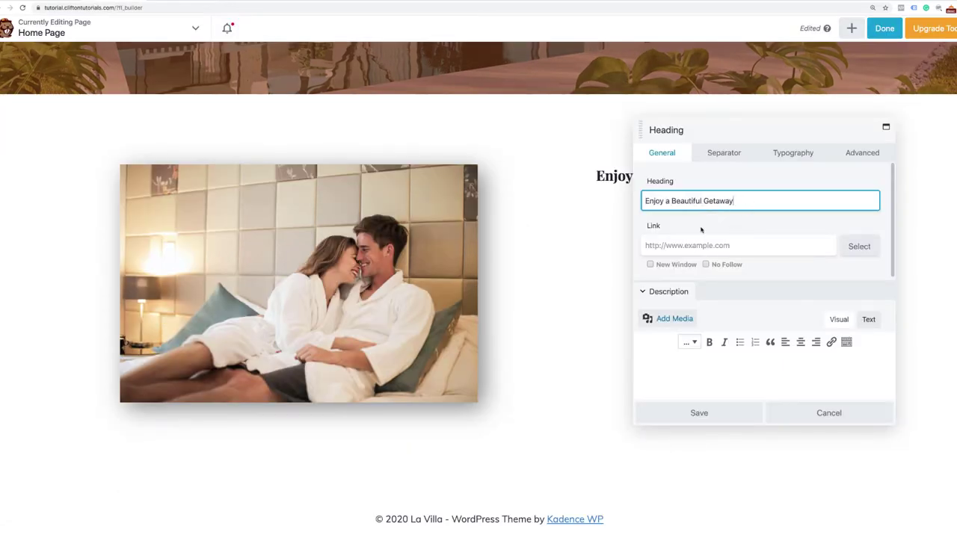
# Fill the heading's description with the reference site's "It is a long established fact" paragraph and align the module's content left.
pyautogui.click(673, 367)
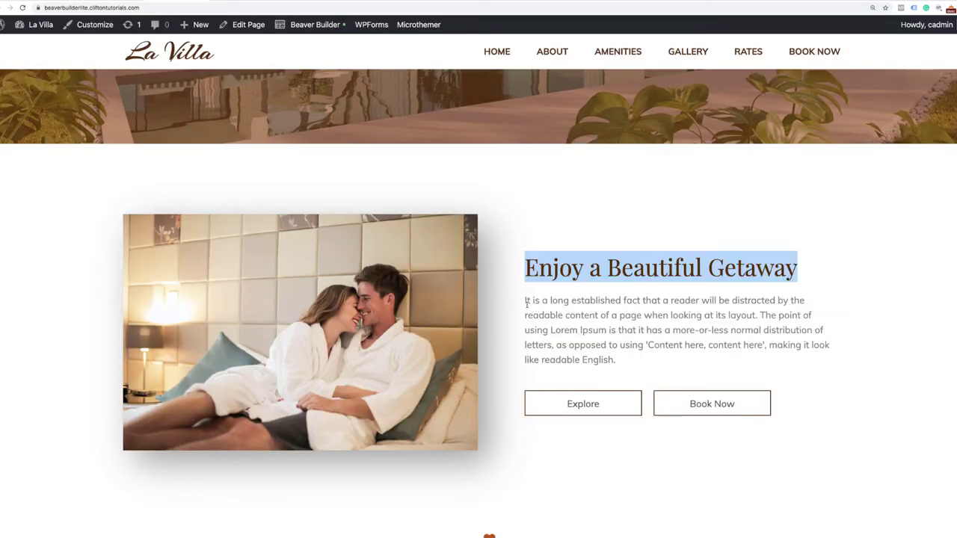
pyautogui.moveTo(527, 303); pyautogui.dragTo(626, 375)
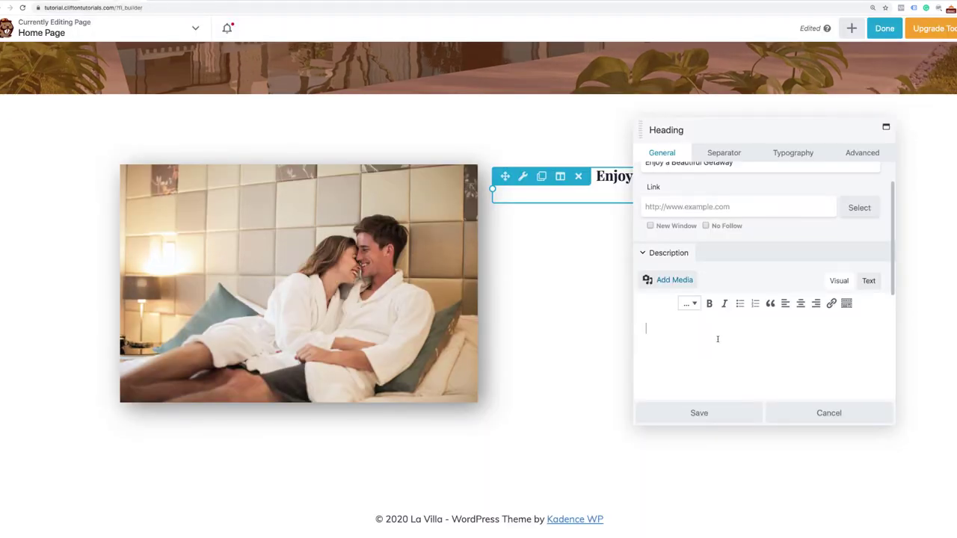
pyautogui.write("It is a long established fact that a reader will be distracted by the readable content of a page when looking at its layout. The point of using Lorem Ipsum is that it has a more-or-less normal distribution of letters, as opposed to using 'Content here, content here', making it look like readable English.")
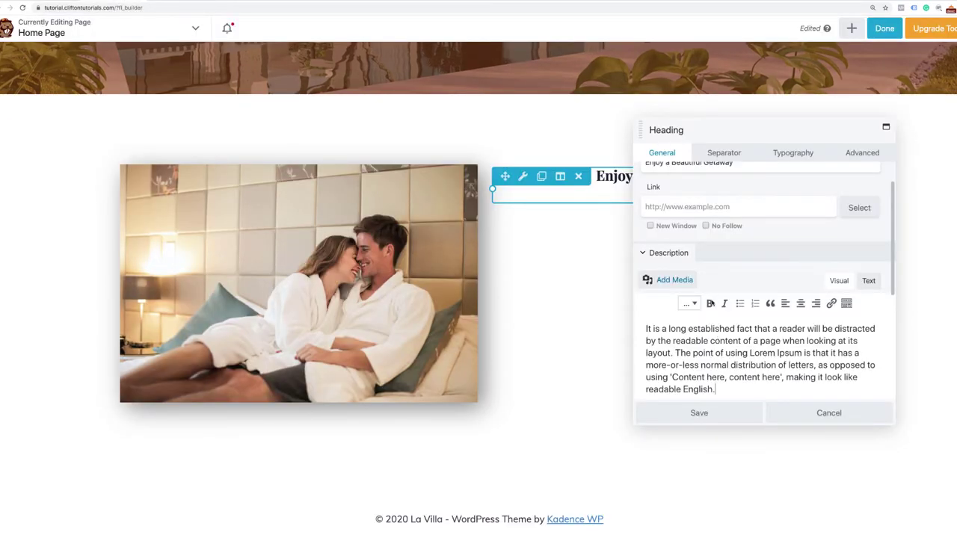
pyautogui.scroll(-5, 707, 294)
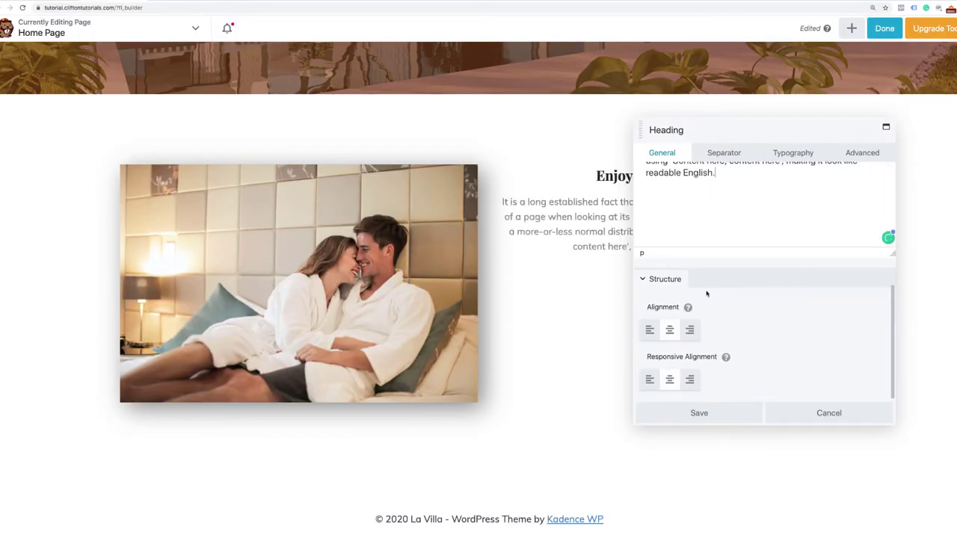
pyautogui.click(649, 332)
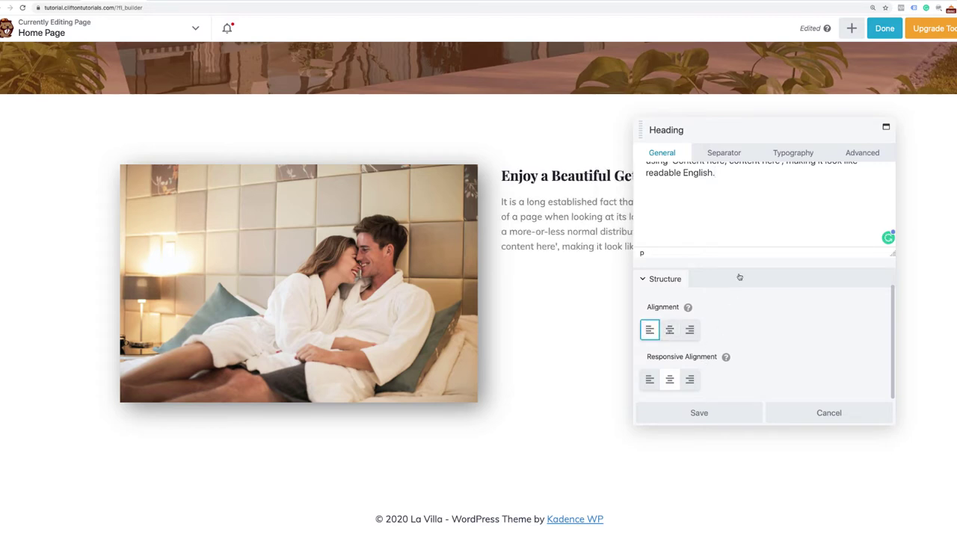
pyautogui.scroll(5, 740, 277)
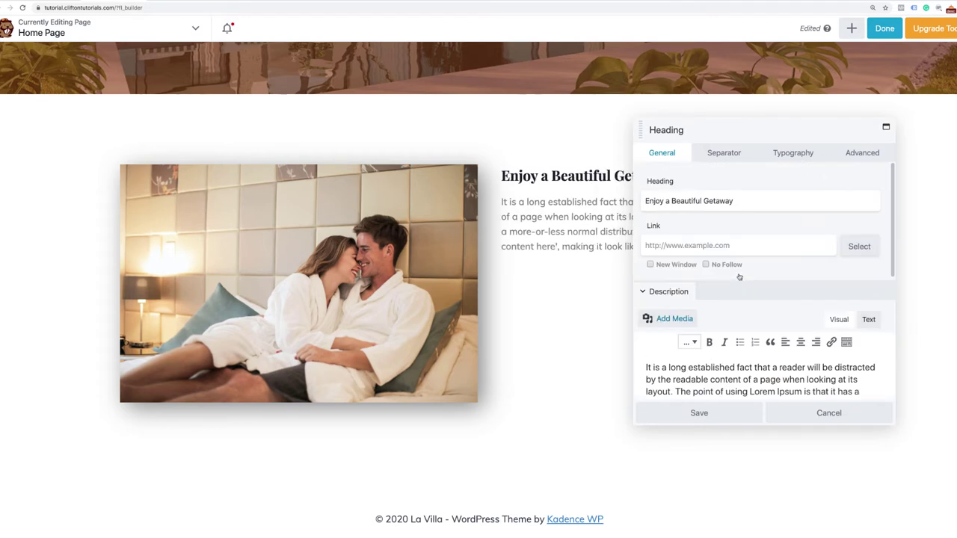
# Set the heading's font to Playfair Display with Normal weight and a size of 40 px.
pyautogui.click(782, 155)
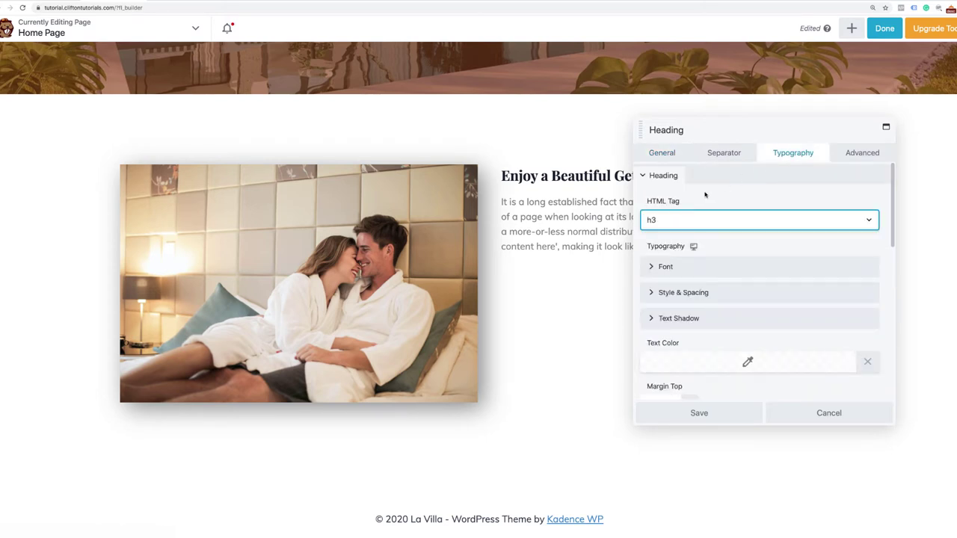
pyautogui.click(737, 265)
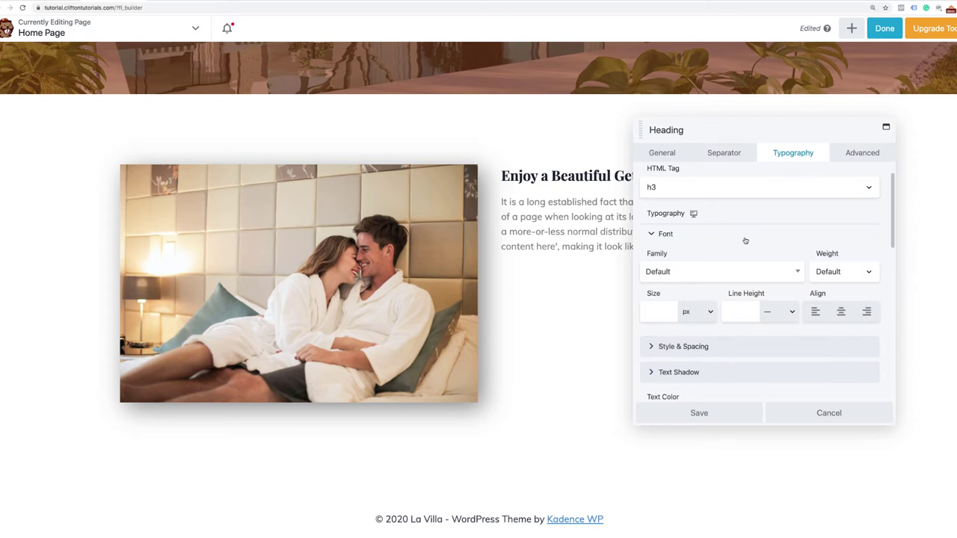
pyautogui.click(738, 277)
pyautogui.write('Play')
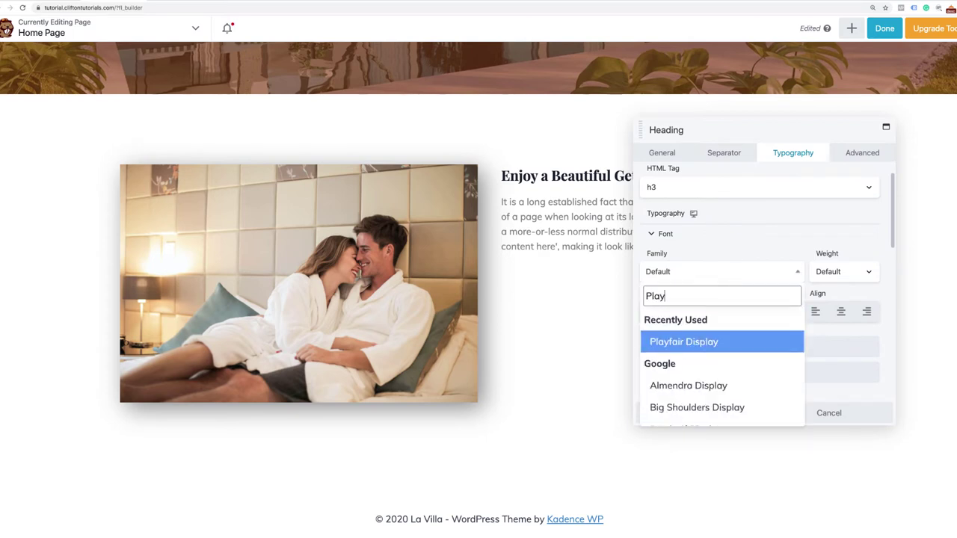
pyautogui.write('fair')
pyautogui.click(724, 341)
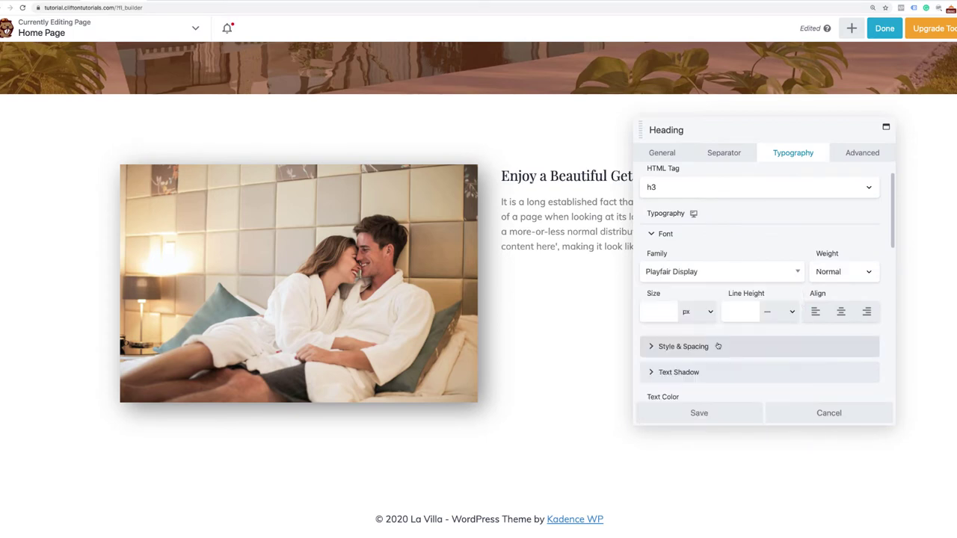
pyautogui.click(853, 272)
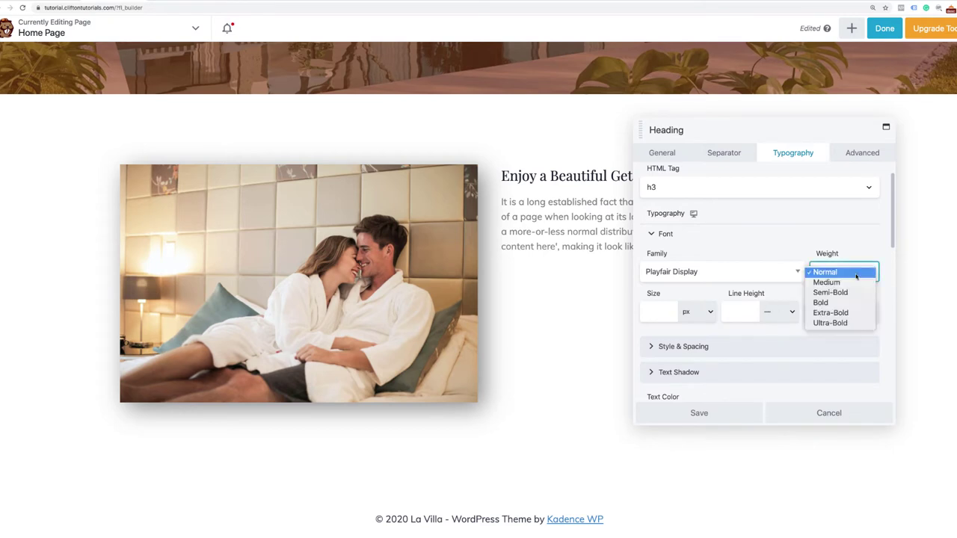
pyautogui.click(859, 274)
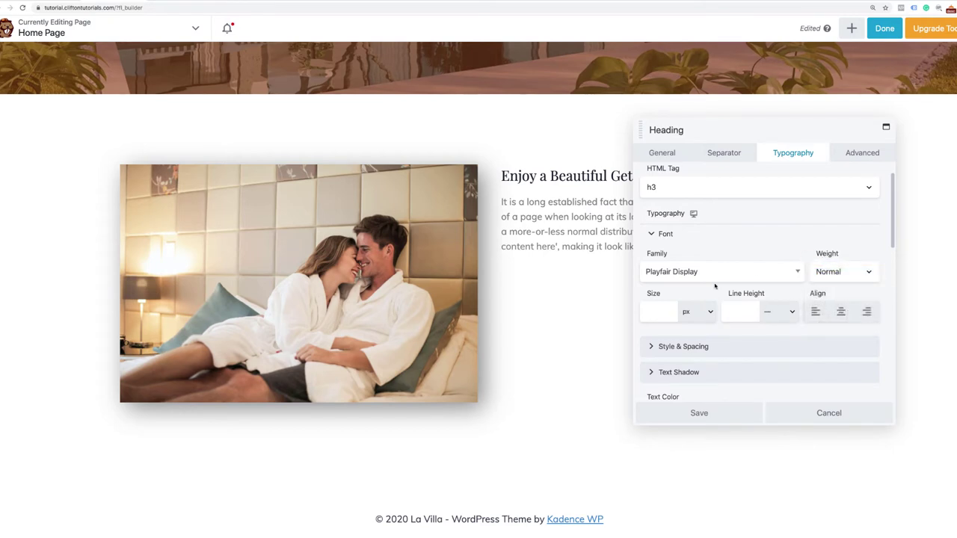
pyautogui.click(658, 311)
pyautogui.write('40')
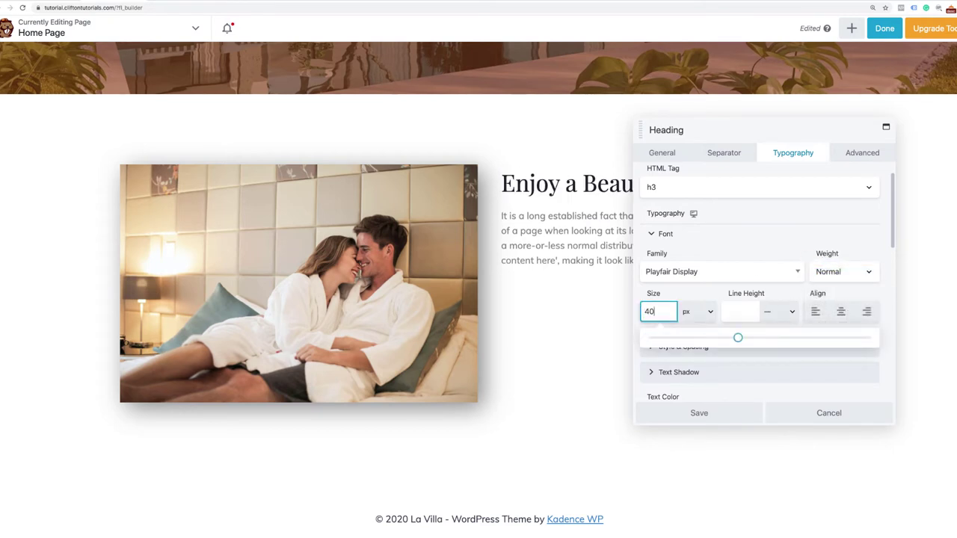
# Give the heading text the preset brown color #562e00 and save the heading settings.
pyautogui.scroll(-3, 772, 291)
pyautogui.click(747, 307)
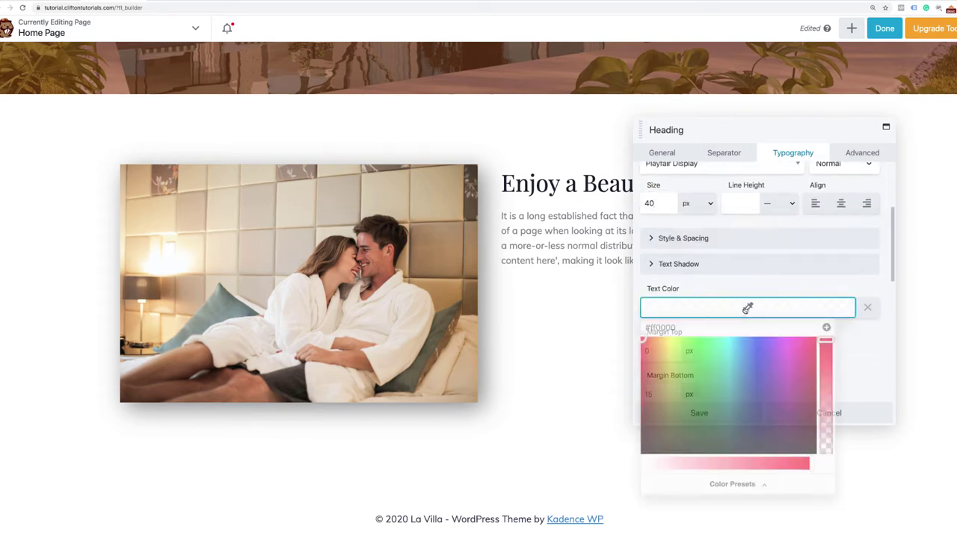
pyautogui.click(732, 483)
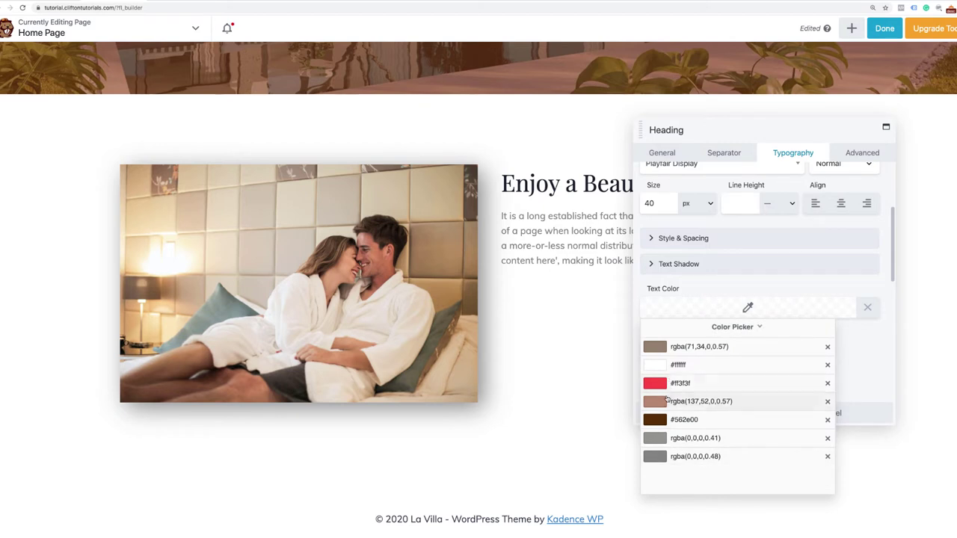
pyautogui.click(660, 420)
pyautogui.click(822, 282)
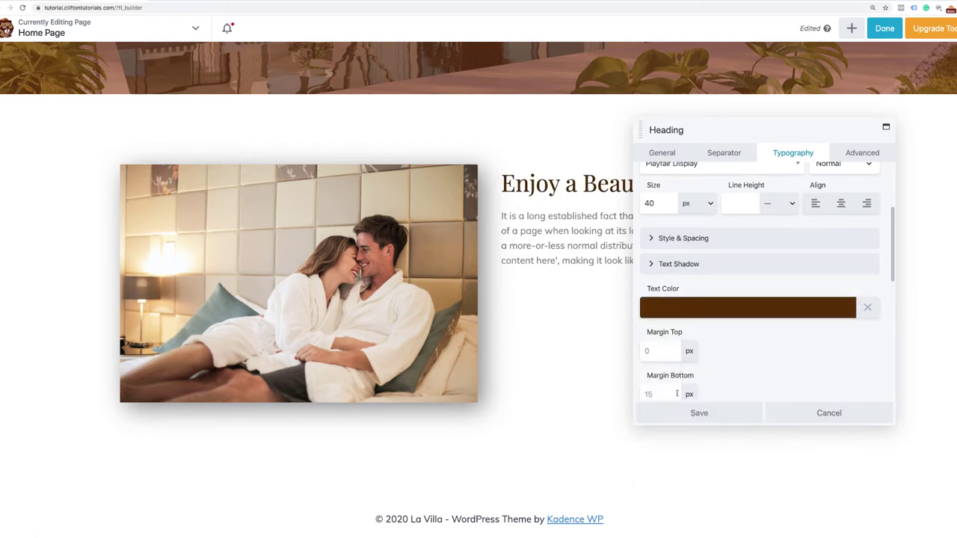
pyautogui.click(709, 417)
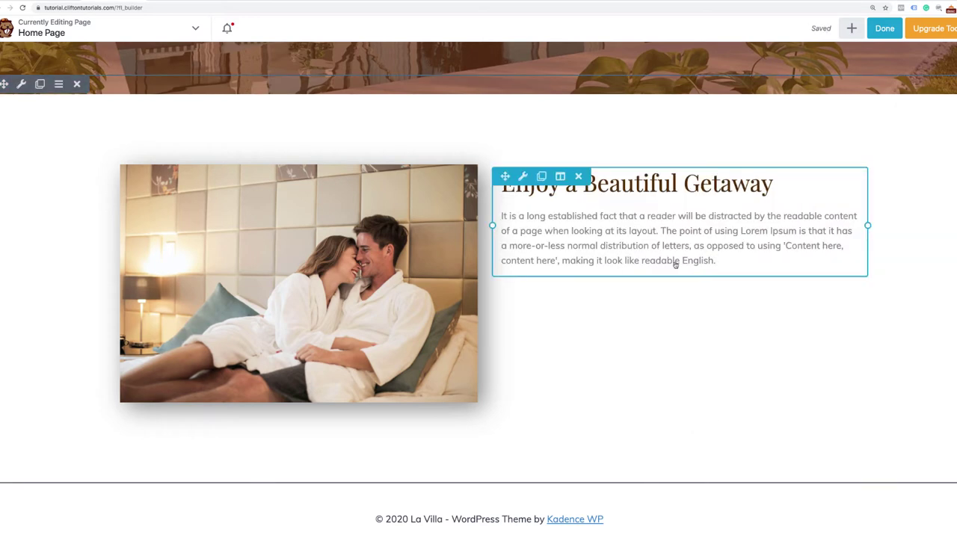
# Find the button modules and add a PowerPack Dual Button directly below the getaway description.
pyautogui.click(852, 28)
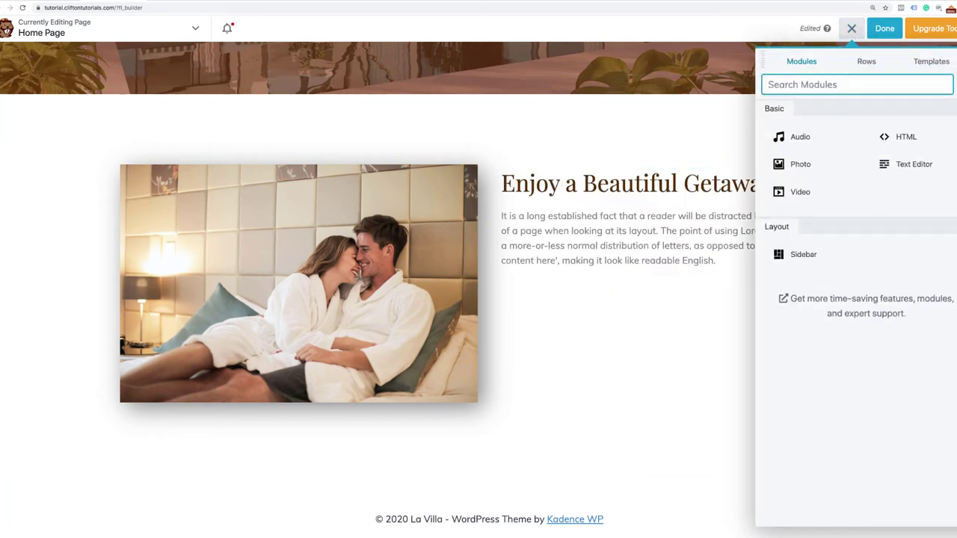
pyautogui.write('button')
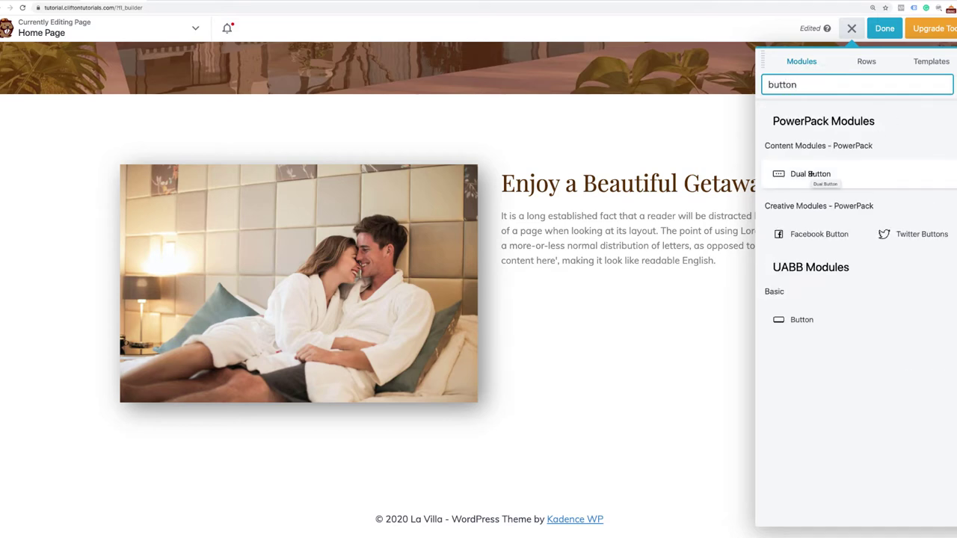
pyautogui.moveTo(811, 173); pyautogui.dragTo(606, 321)
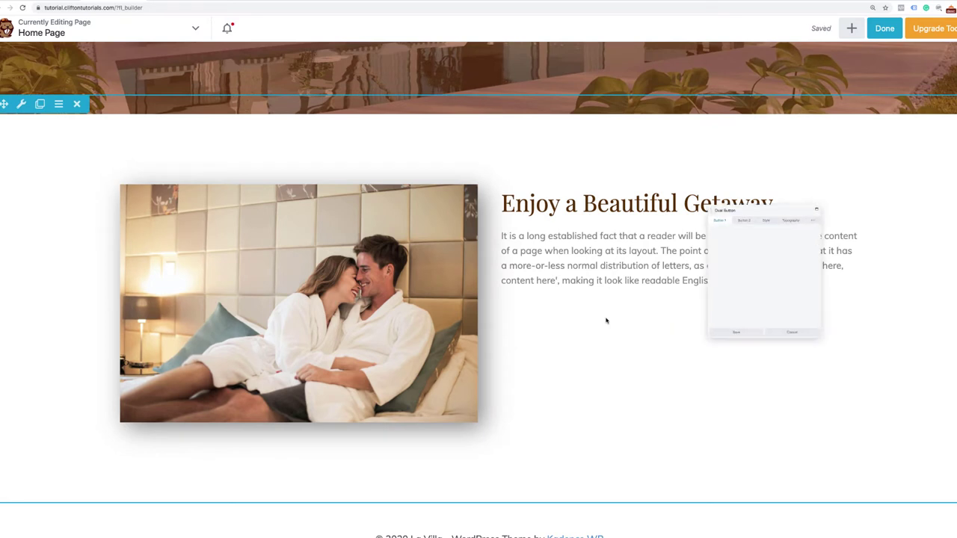
# Label the first button of the dual button "Explore" and set its link to #.
pyautogui.press('super+a')
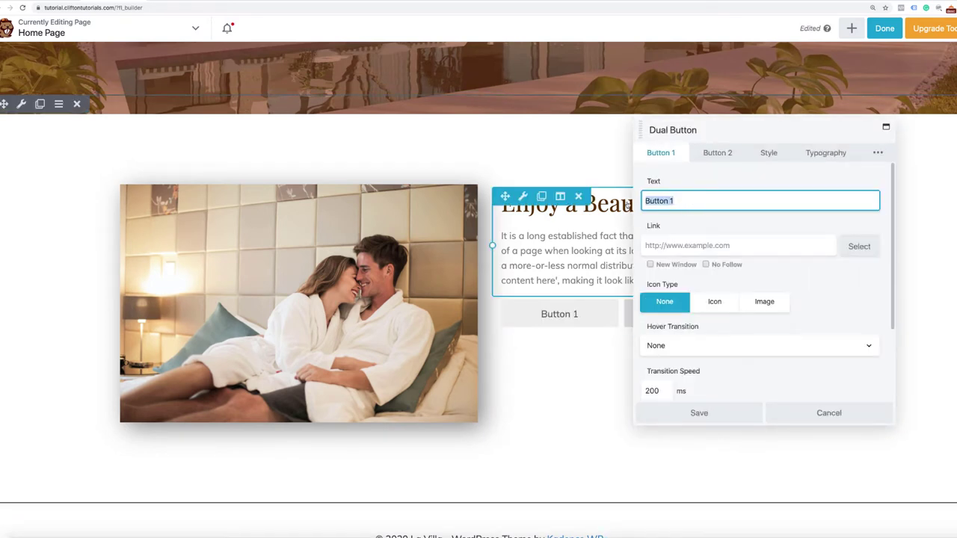
pyautogui.write('Explore')
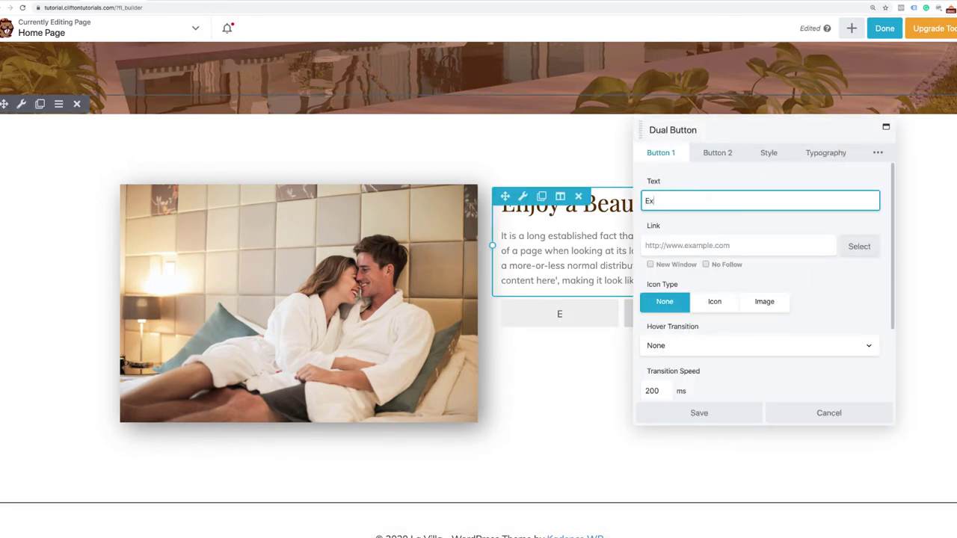
pyautogui.click(674, 246)
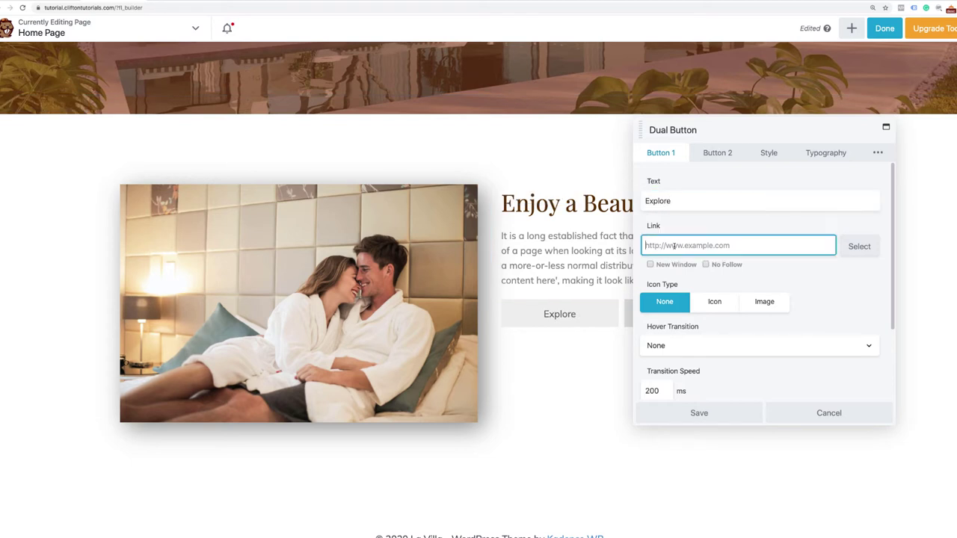
pyautogui.write('#')
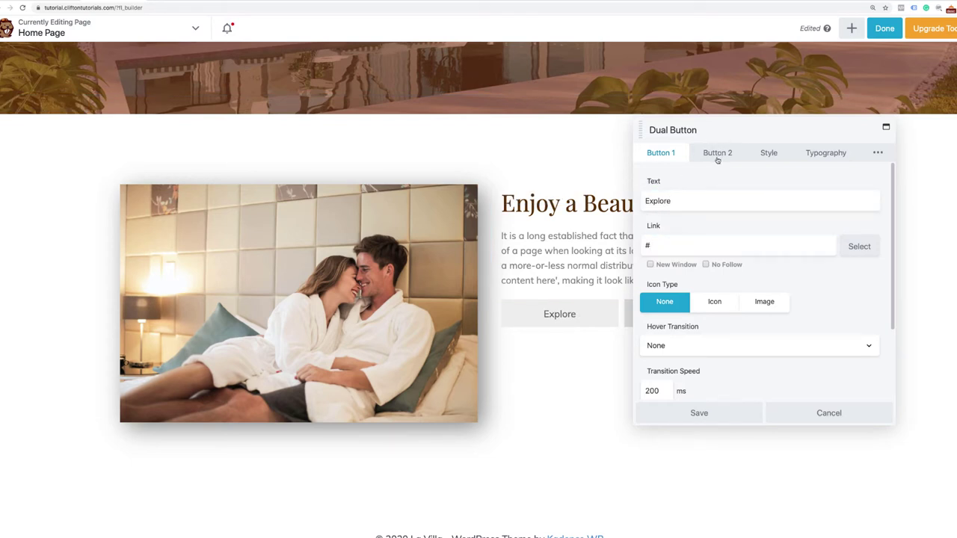
# Label the second button of the dual button "Book Now".
pyautogui.click(712, 152)
pyautogui.write('Boo')
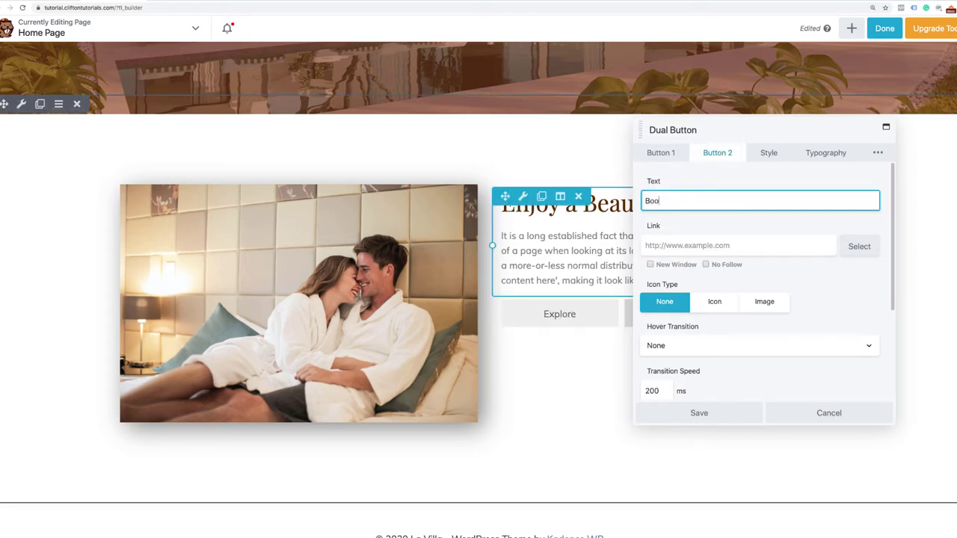
pyautogui.write('k Now')
pyautogui.scroll(-4, 756, 310)
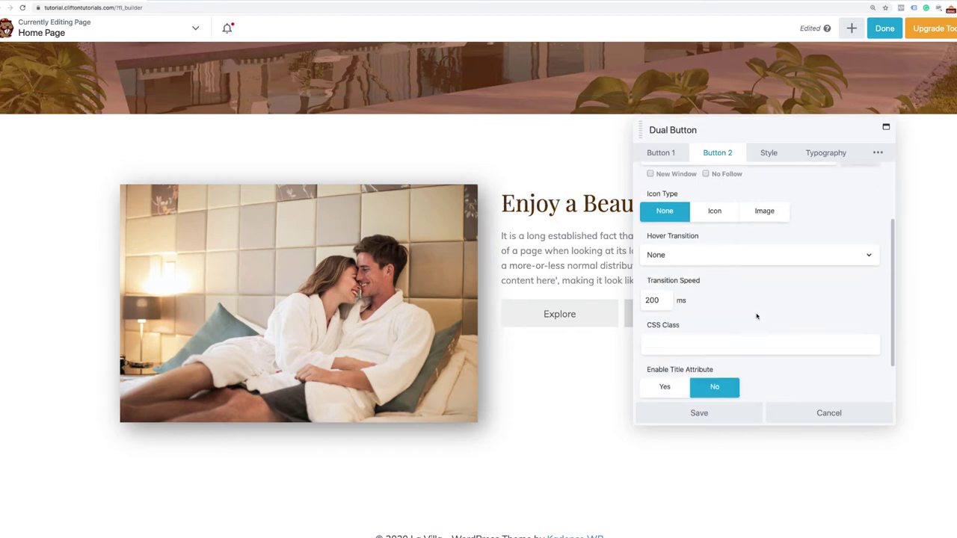
pyautogui.scroll(5, 756, 316)
# Style Button 1 with a white #ffffff background and the preset brown #562e00 as its text color.
pyautogui.click(772, 153)
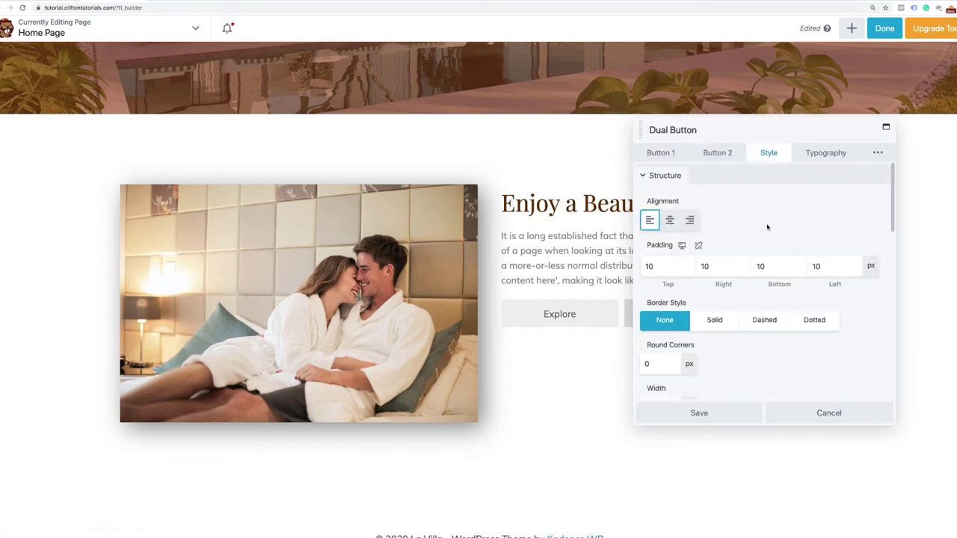
pyautogui.scroll(-5, 748, 259)
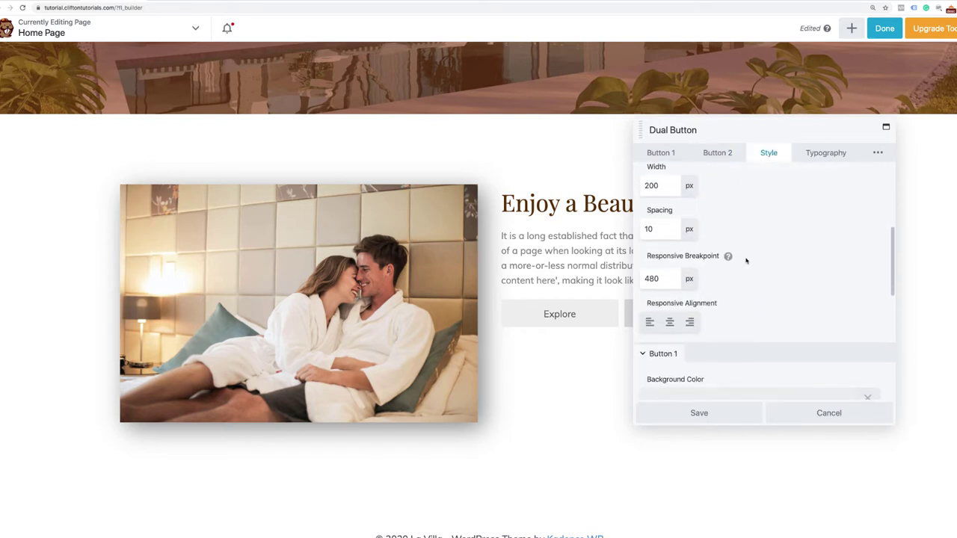
pyautogui.scroll(-5, 746, 261)
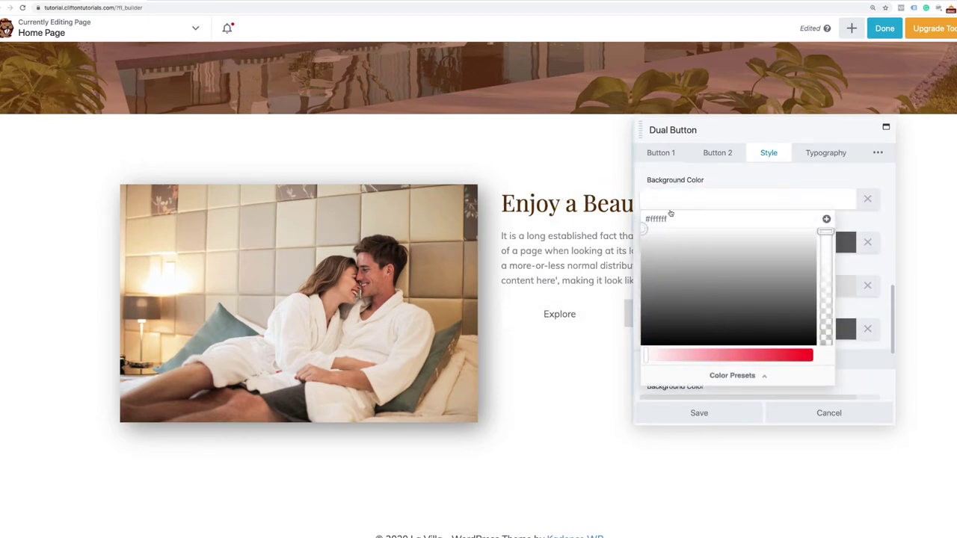
pyautogui.click(765, 178)
pyautogui.click(731, 244)
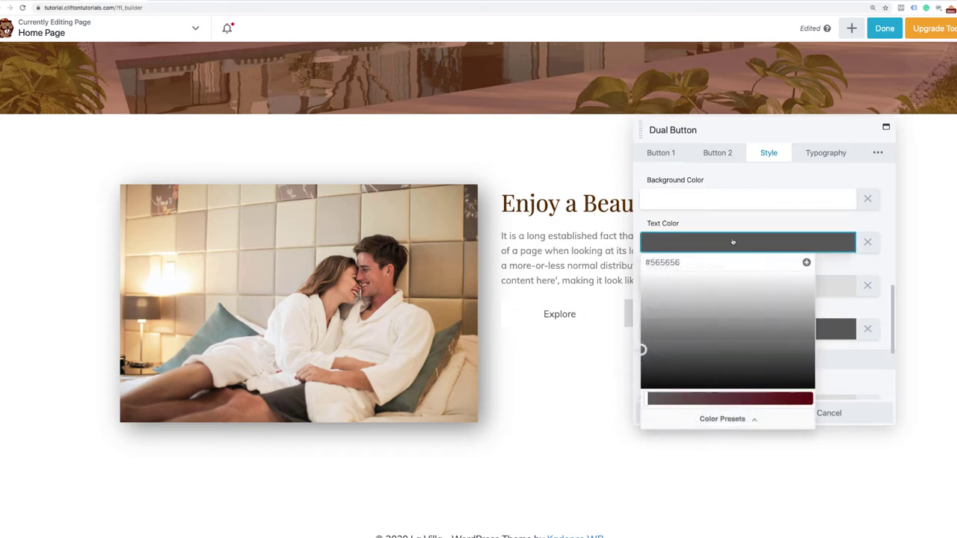
pyautogui.click(704, 420)
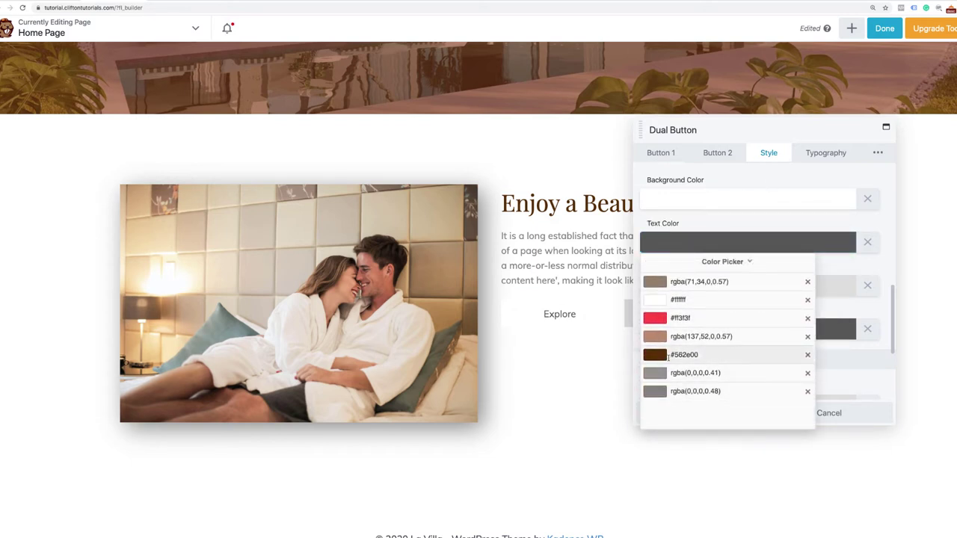
pyautogui.click(661, 356)
pyautogui.click(837, 265)
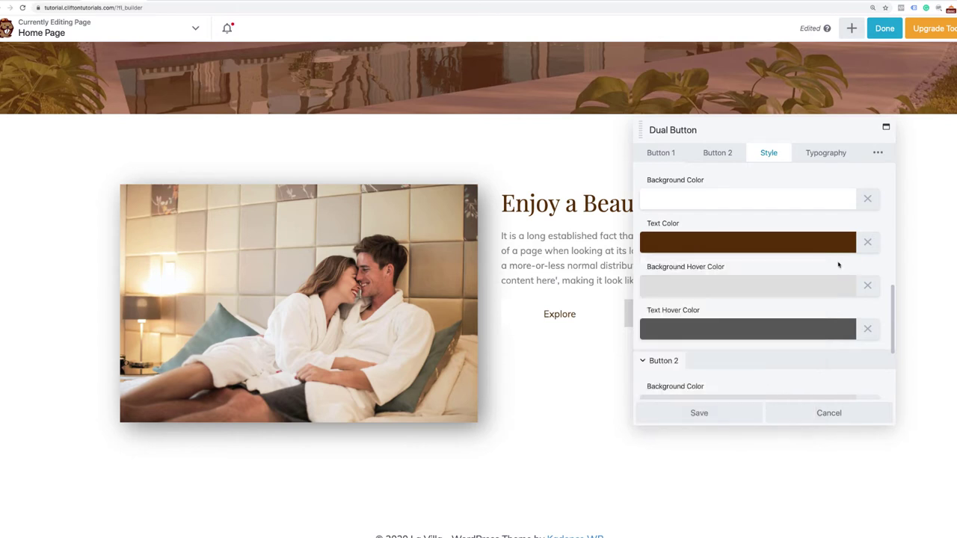
# Set Button 1's background hover color to the preset red #ff3f3f and its text hover color to white #ffffff.
pyautogui.click(746, 291)
pyautogui.click(719, 461)
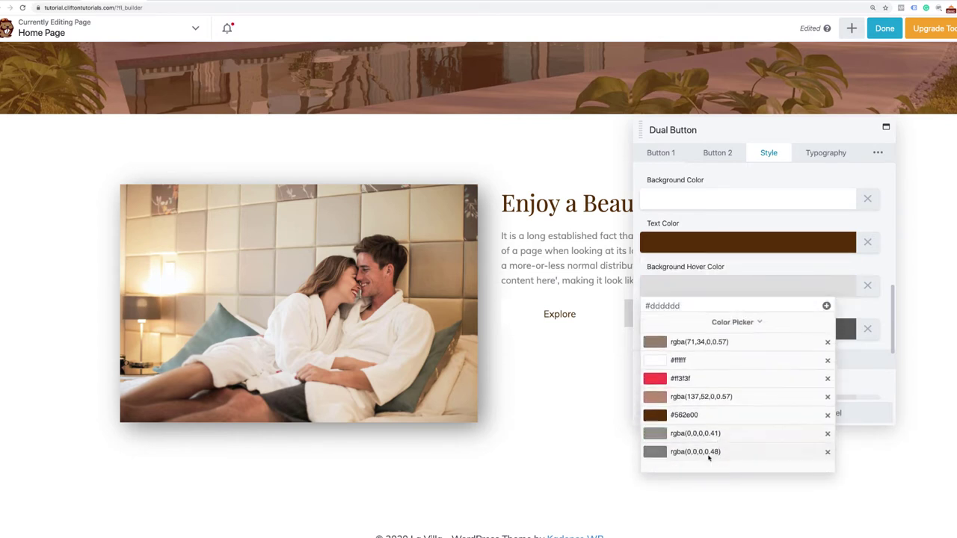
pyautogui.click(681, 378)
pyautogui.click(755, 322)
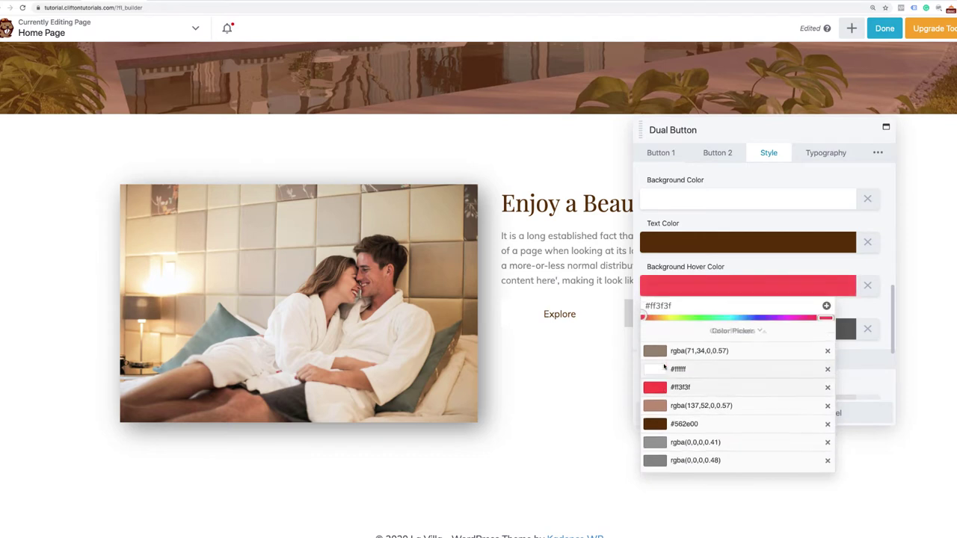
pyautogui.click(764, 278)
pyautogui.click(757, 326)
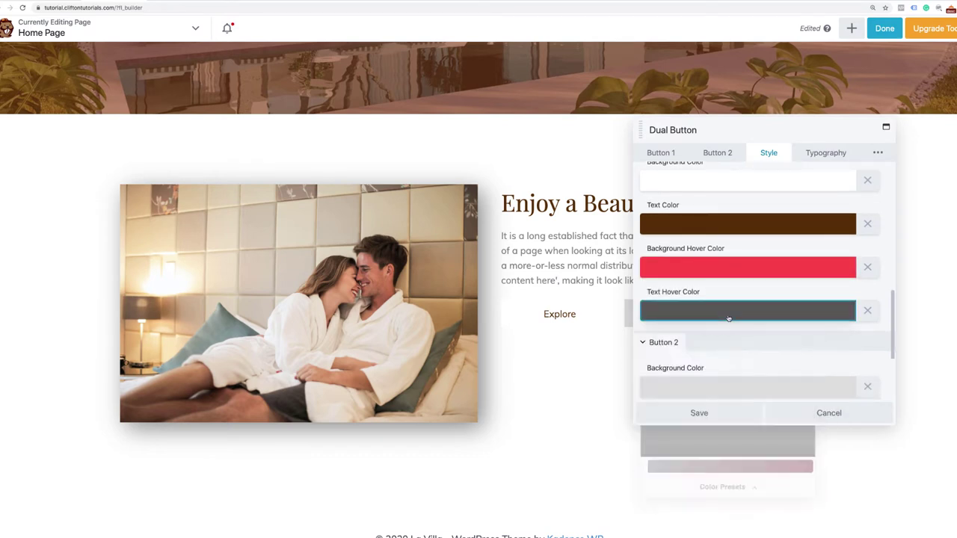
pyautogui.click(721, 487)
pyautogui.click(696, 367)
pyautogui.click(754, 295)
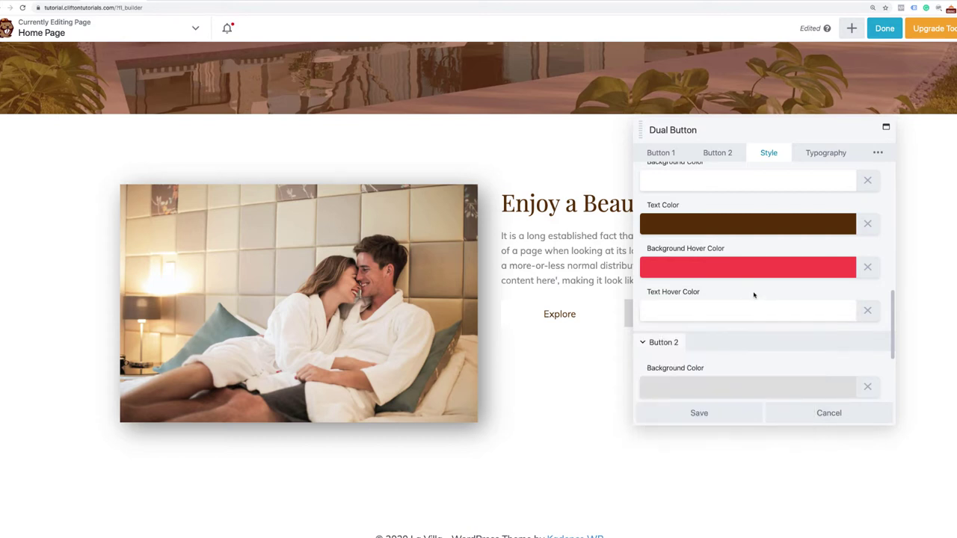
# Give Button 2 a white #ffffff background and the preset brown #562e00 as its text color.
pyautogui.scroll(-4, 756, 321)
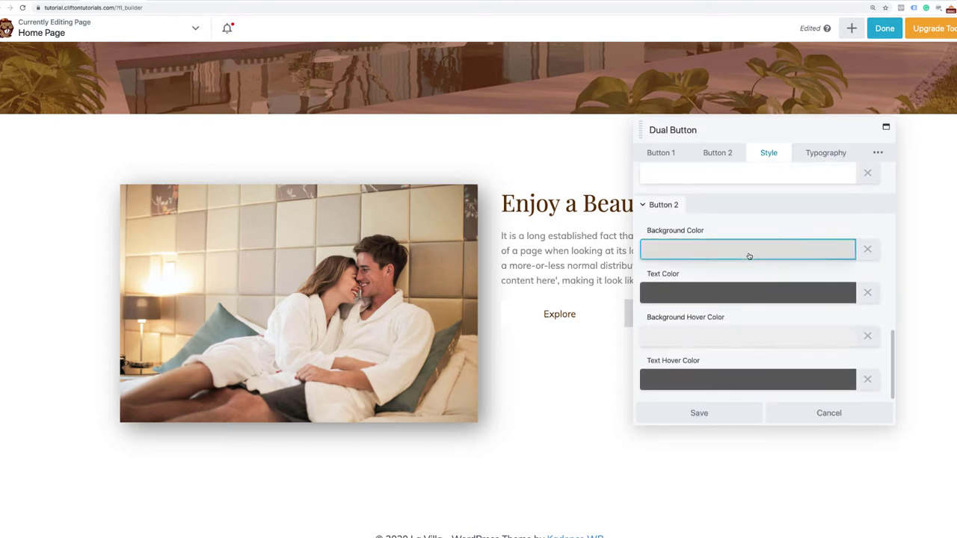
pyautogui.click(749, 257)
pyautogui.click(705, 432)
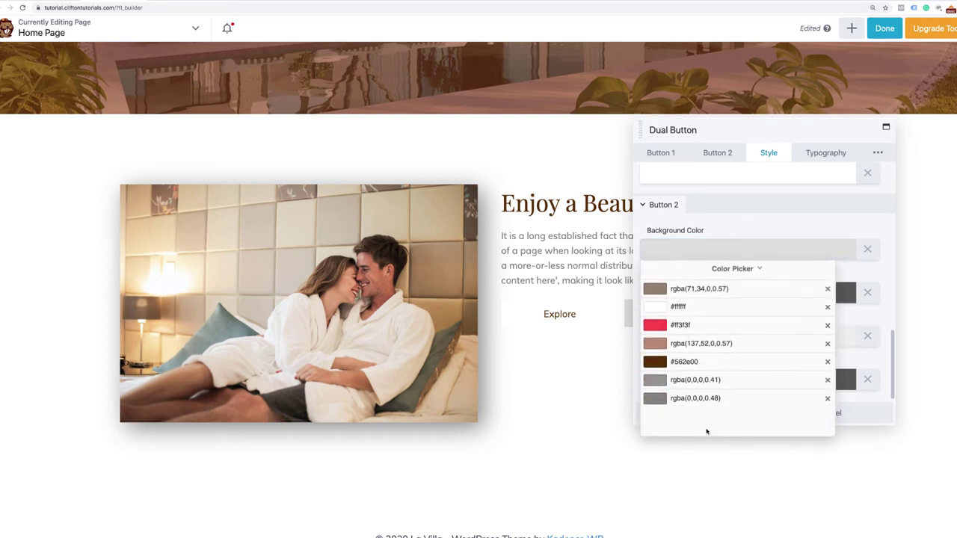
pyautogui.click(688, 306)
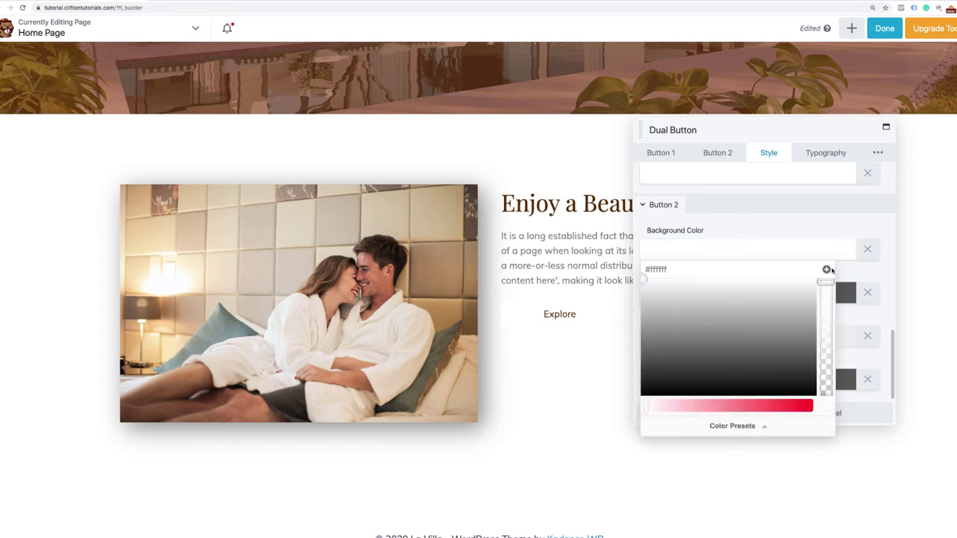
pyautogui.click(706, 293)
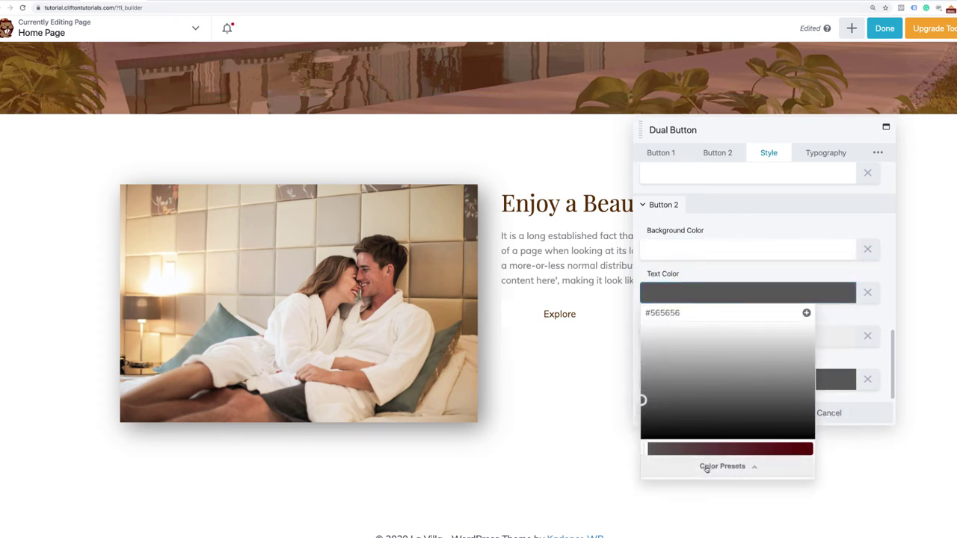
pyautogui.click(705, 466)
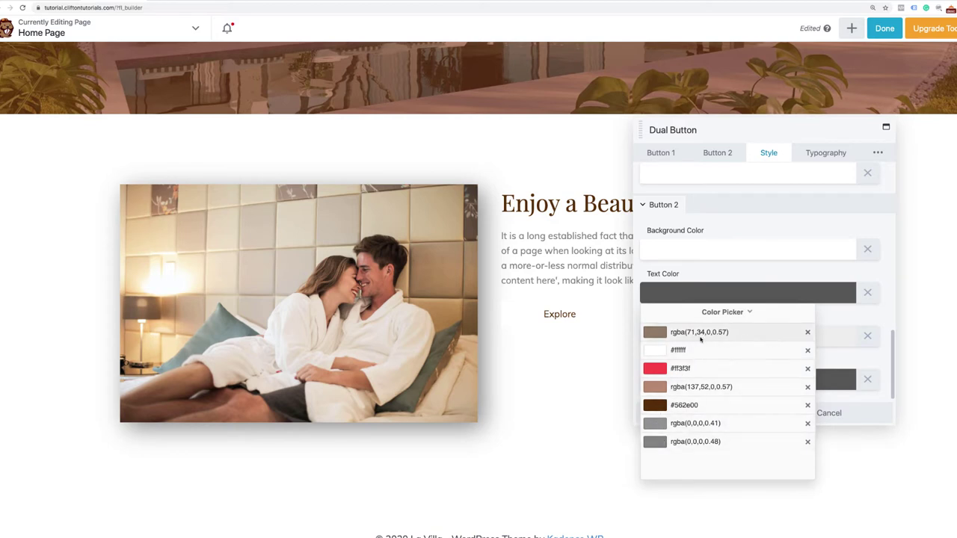
pyautogui.click(840, 312)
pyautogui.click(773, 292)
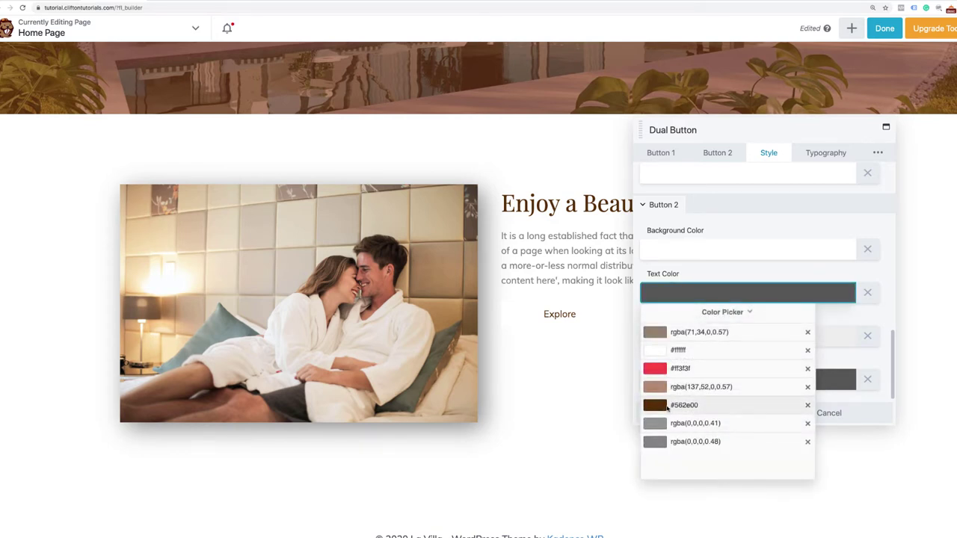
pyautogui.click(668, 408)
pyautogui.click(843, 314)
# Set Button 2's background hover color to the preset red #ff3f3f and its text hover color to white #ffffff.
pyautogui.click(748, 335)
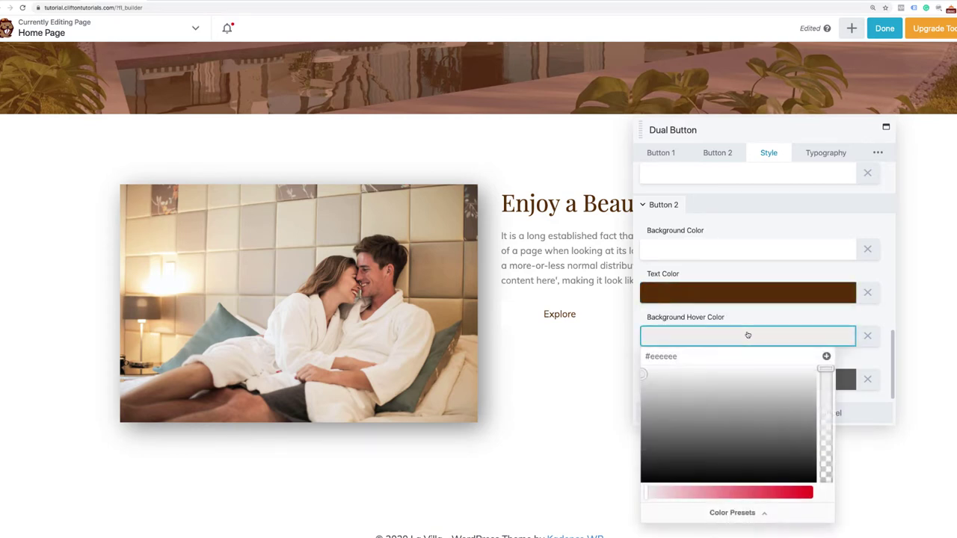
pyautogui.click(706, 513)
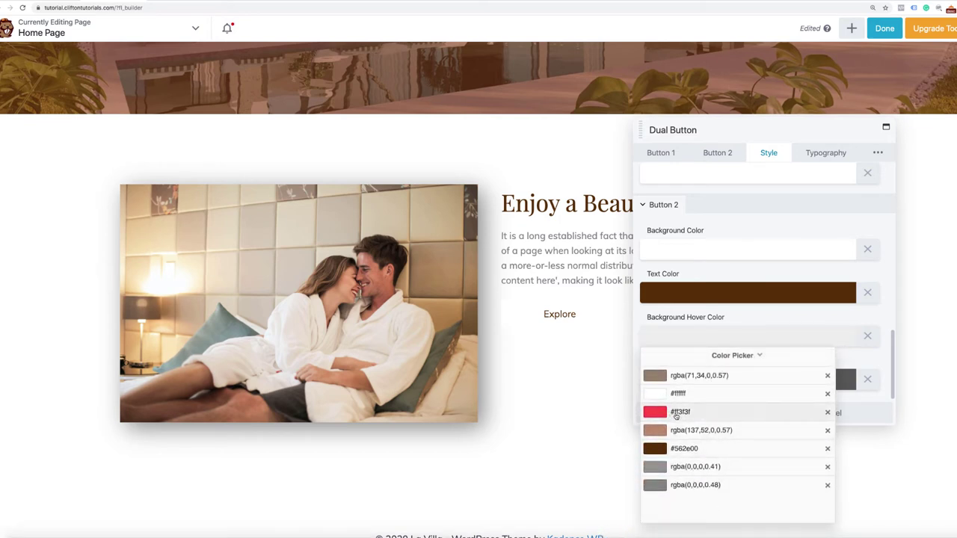
pyautogui.click(676, 416)
pyautogui.click(711, 362)
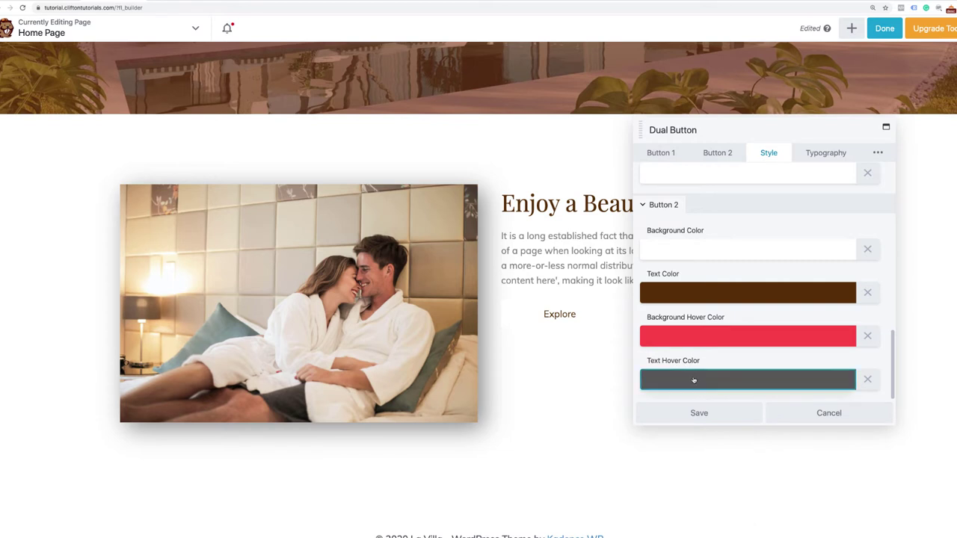
pyautogui.click(694, 380)
pyautogui.click(687, 358)
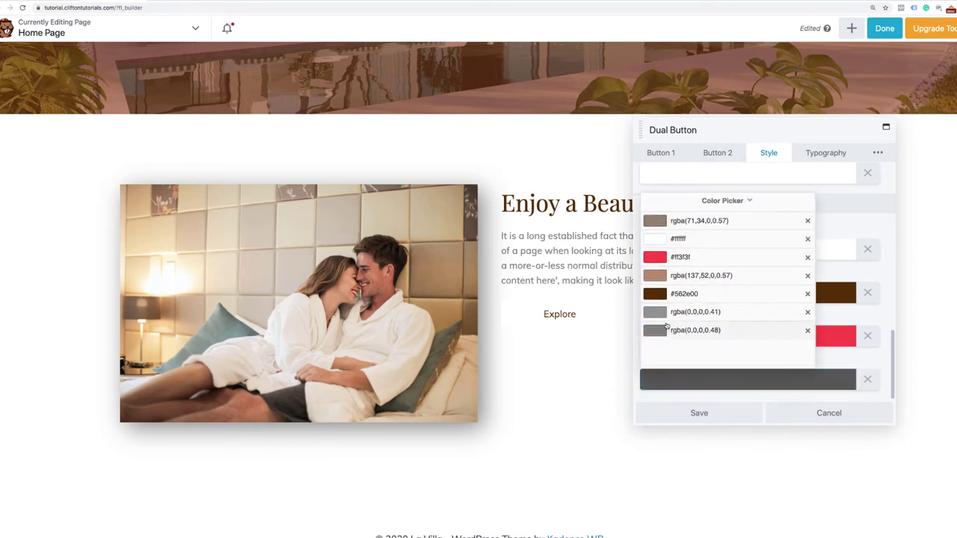
pyautogui.click(677, 239)
pyautogui.click(841, 281)
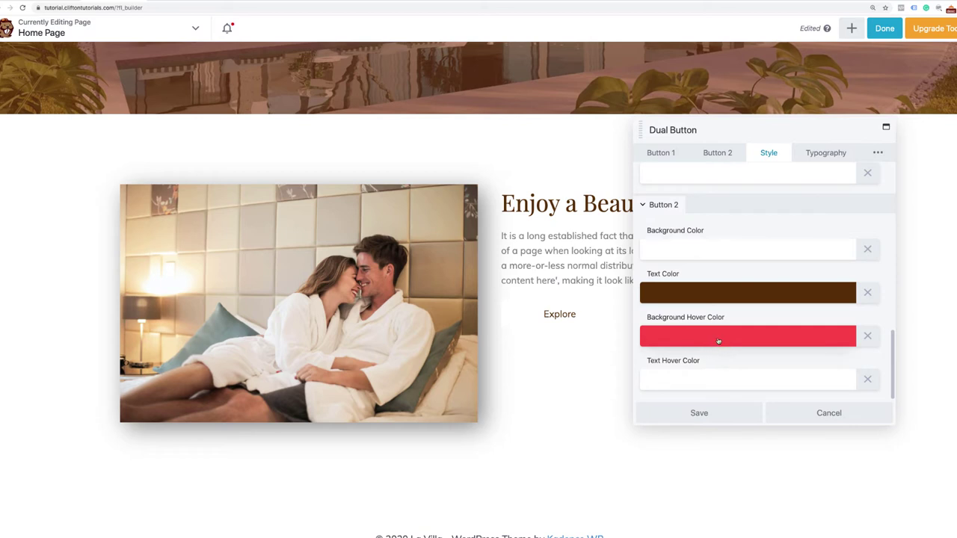
# Change the dual button's border style to Solid.
pyautogui.scroll(10, 718, 341)
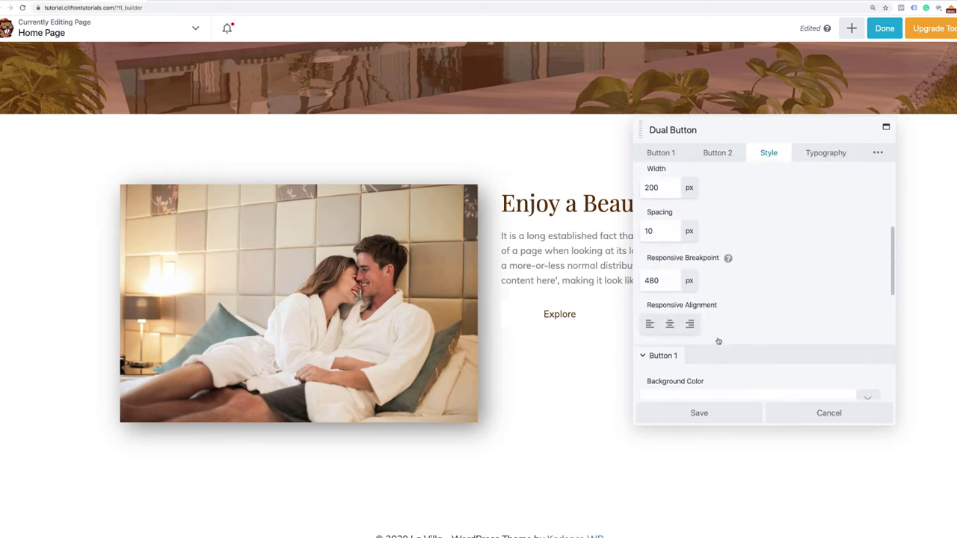
pyautogui.scroll(5, 718, 341)
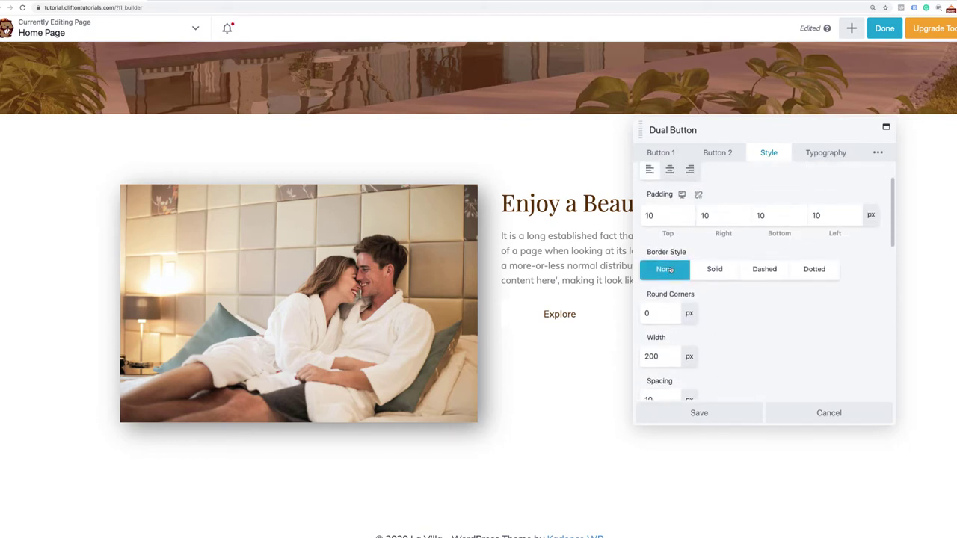
pyautogui.click(721, 272)
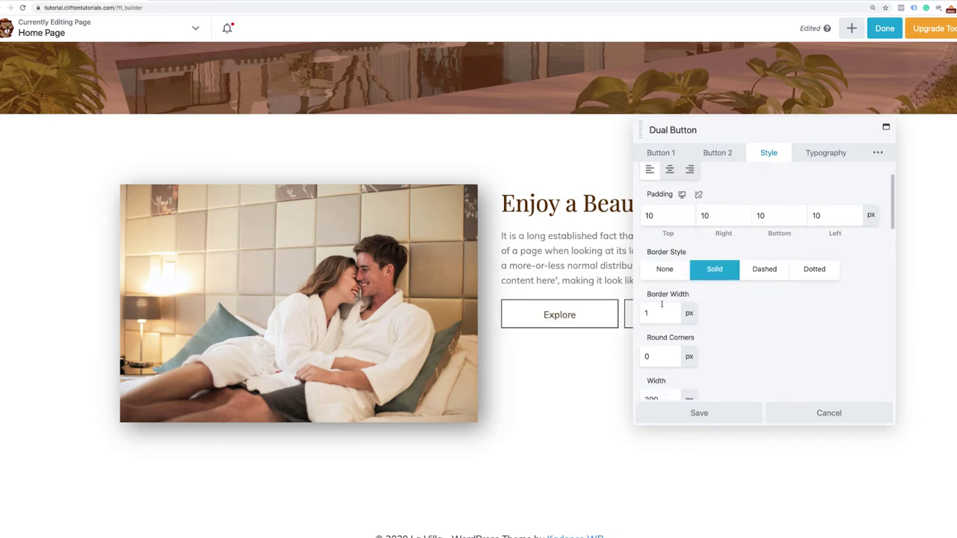
# Set Button 2's border color to the preset brown #562e00.
pyautogui.scroll(-5, 714, 326)
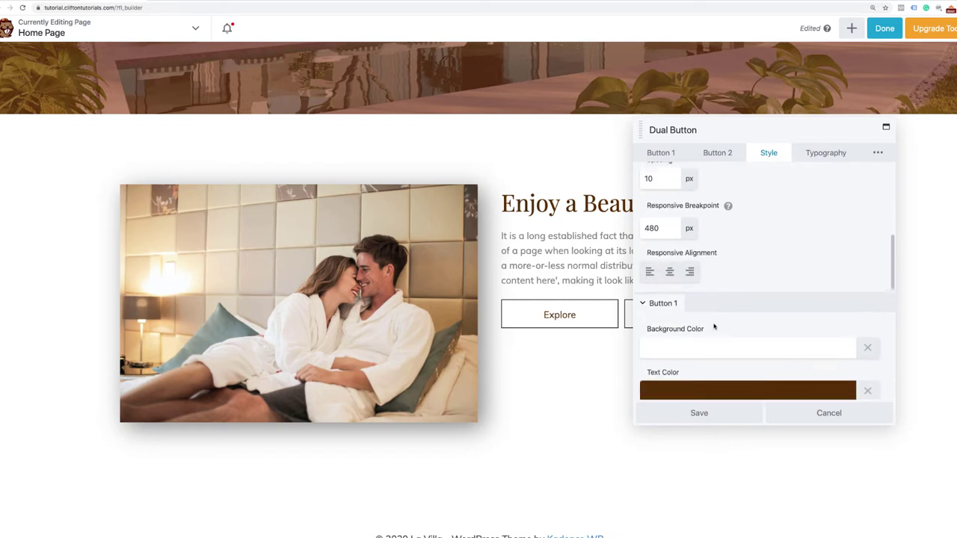
pyautogui.scroll(-10, 714, 327)
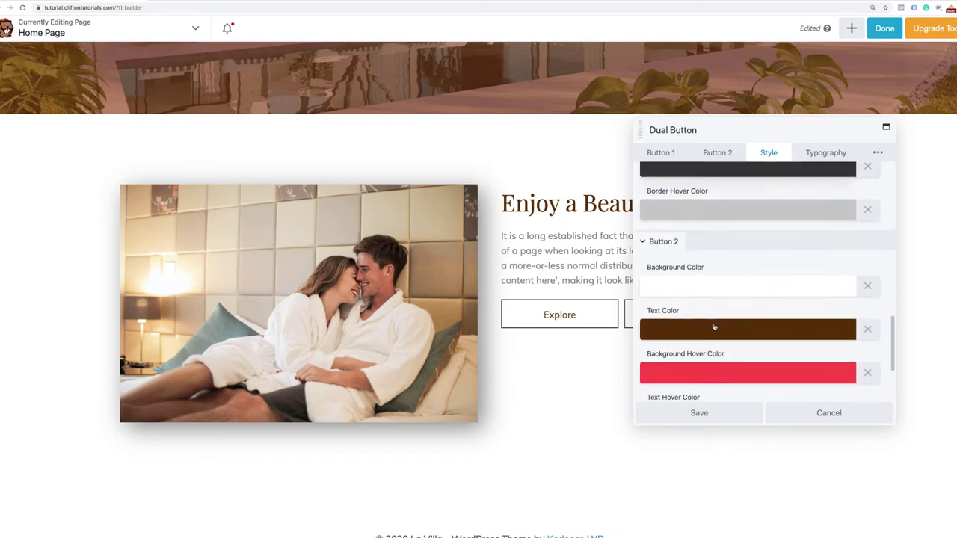
pyautogui.scroll(-1, 715, 327)
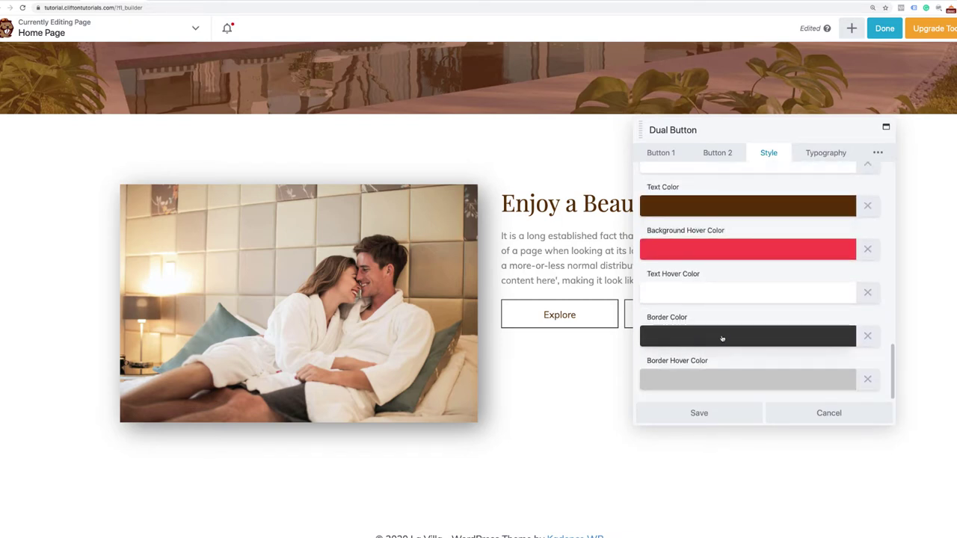
pyautogui.click(721, 336)
pyautogui.click(729, 513)
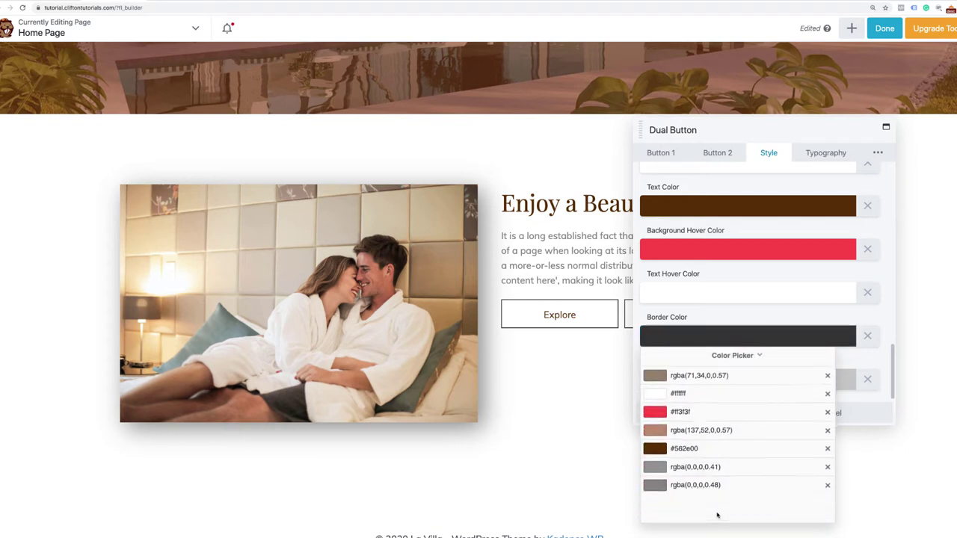
pyautogui.click(671, 449)
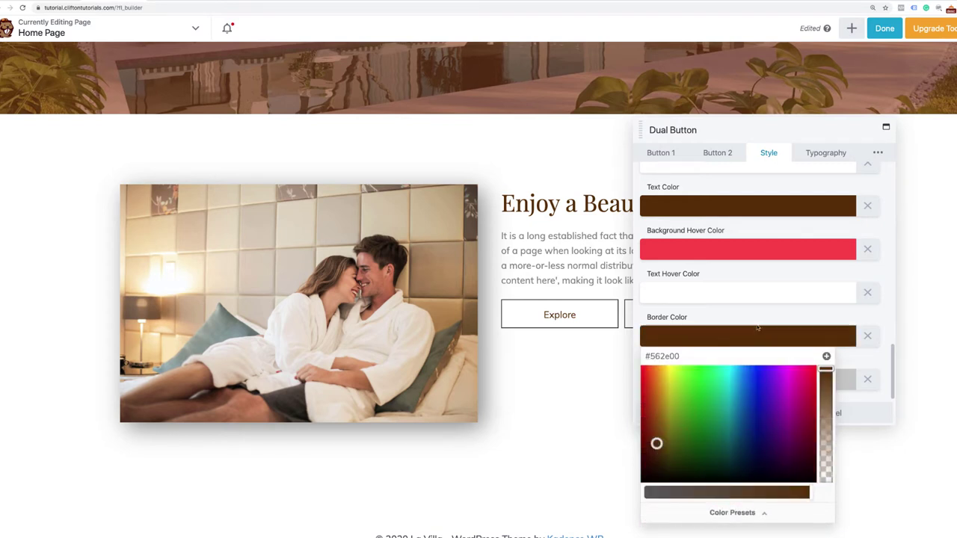
pyautogui.click(789, 320)
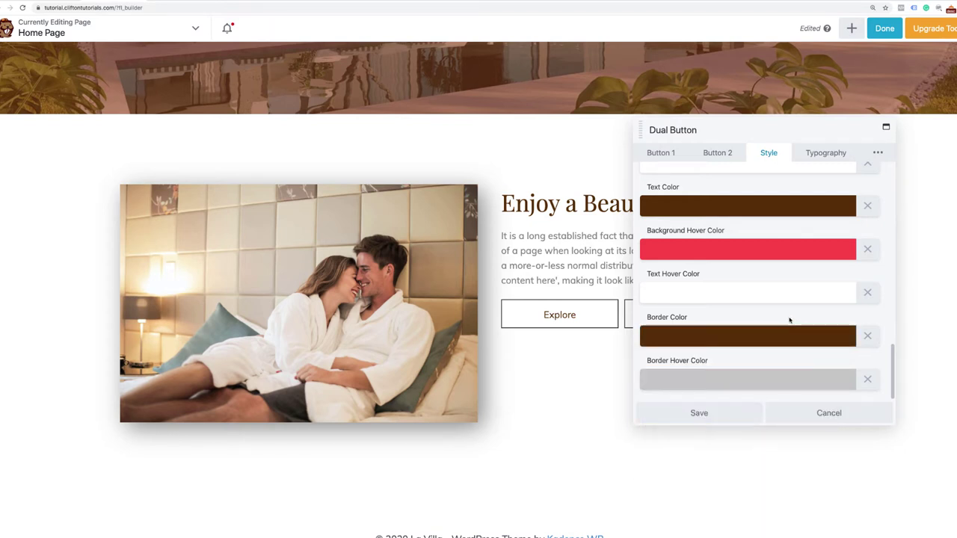
# Set Button 2's border hover color to the preset red #ff3f3f.
pyautogui.click(731, 381)
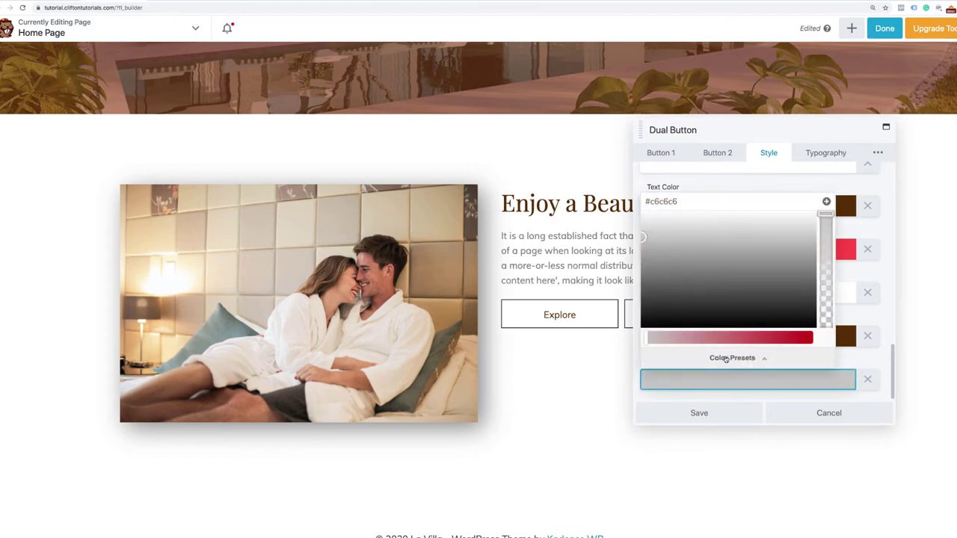
pyautogui.click(726, 358)
pyautogui.scroll(-1, 695, 299)
pyautogui.click(675, 254)
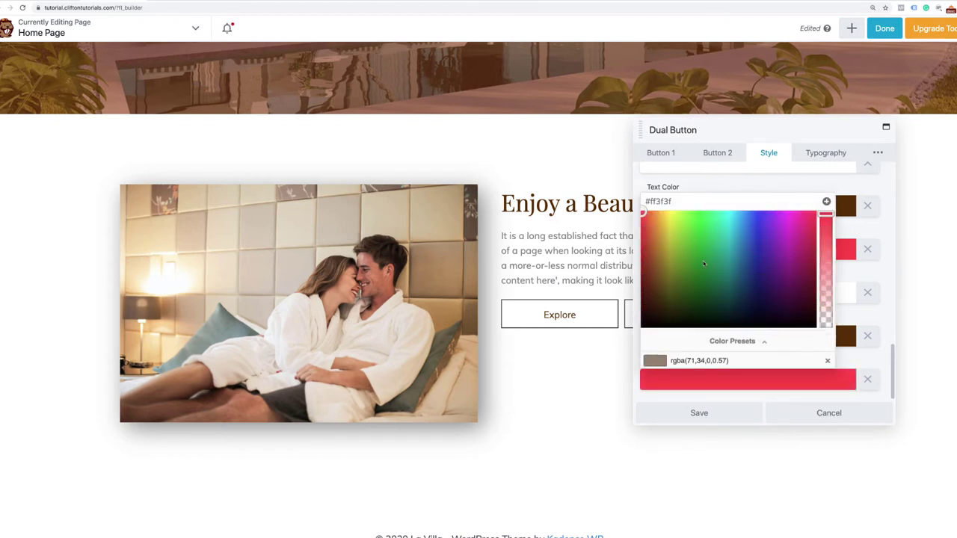
pyautogui.click(850, 280)
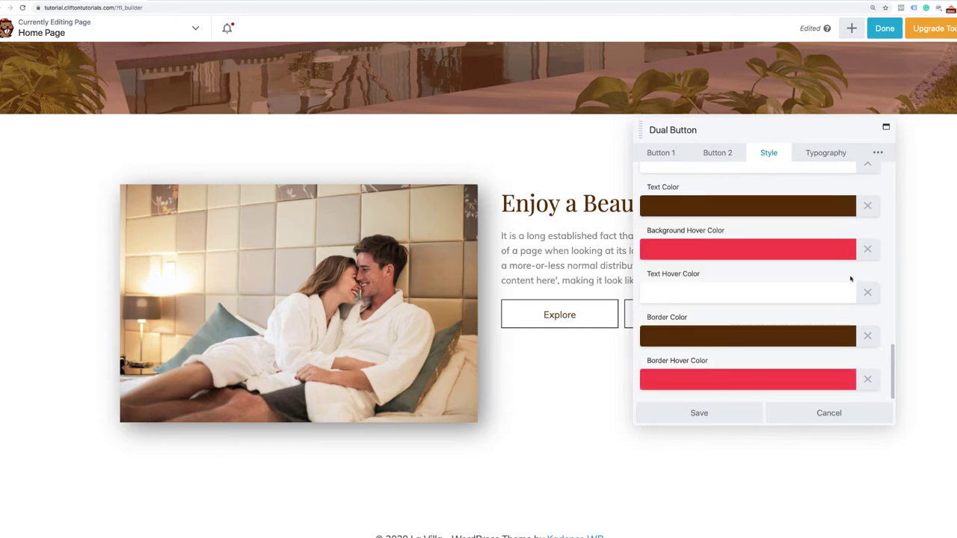
# Save the dual button settings, and set the padding of the column holding the heading and buttons to 40 px on all sides.
pyautogui.click(714, 414)
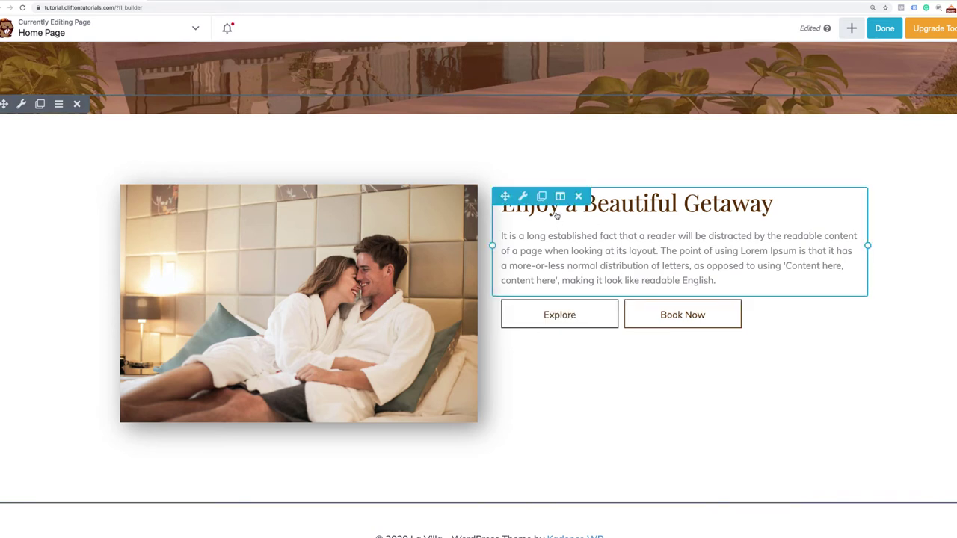
pyautogui.moveTo(560, 196)
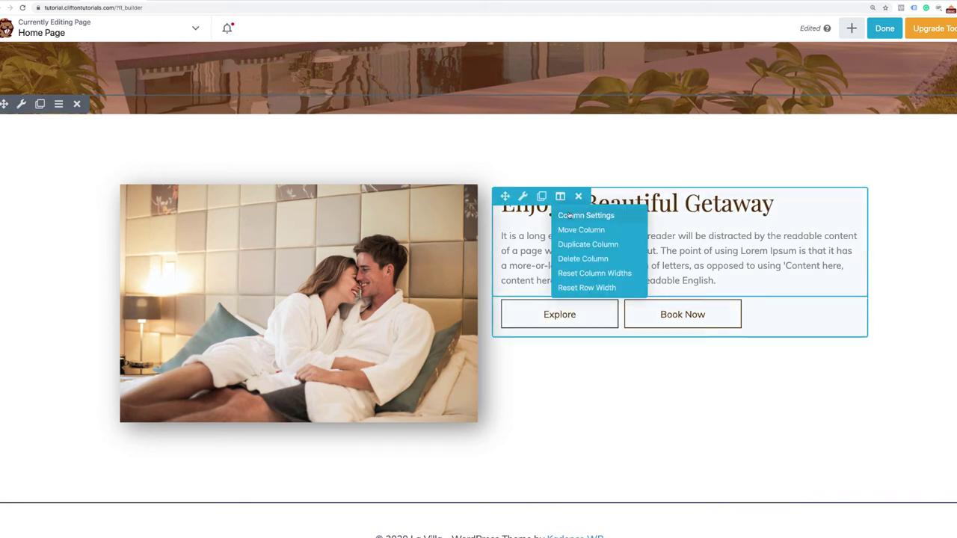
pyautogui.click(572, 214)
pyautogui.click(846, 157)
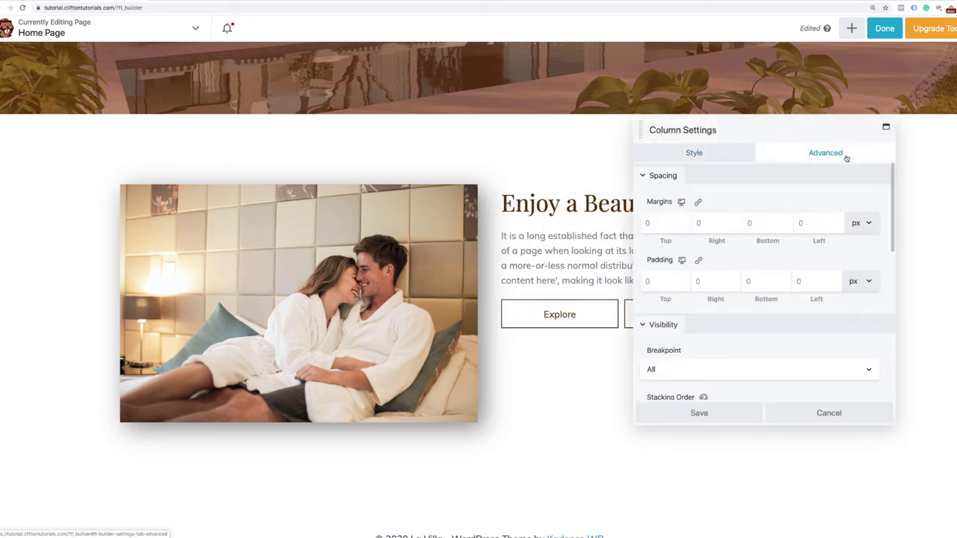
pyautogui.click(671, 281)
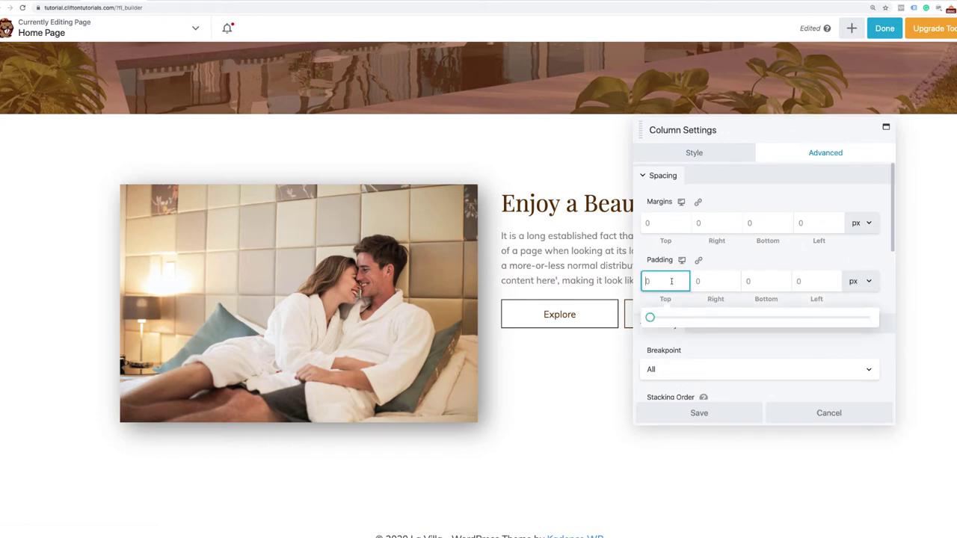
pyautogui.write('40')
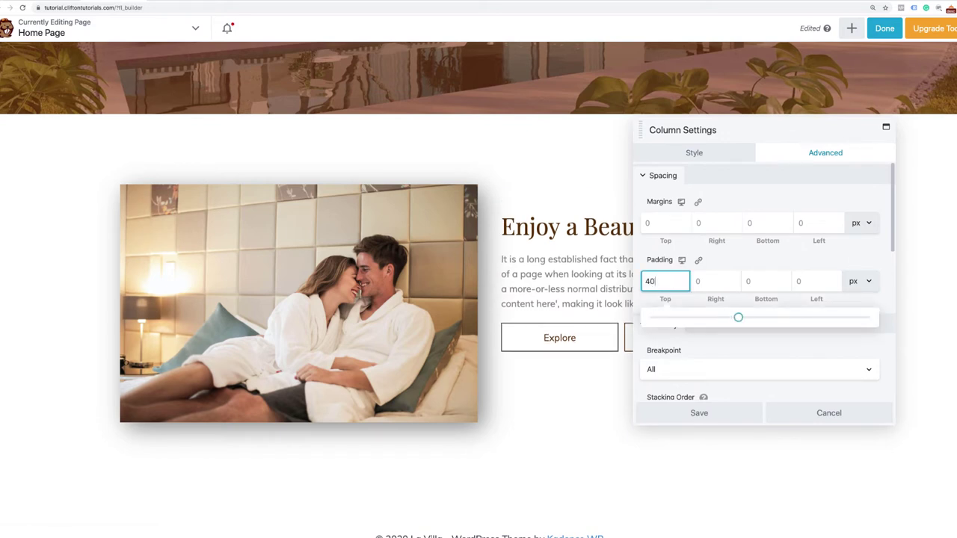
pyautogui.click(700, 262)
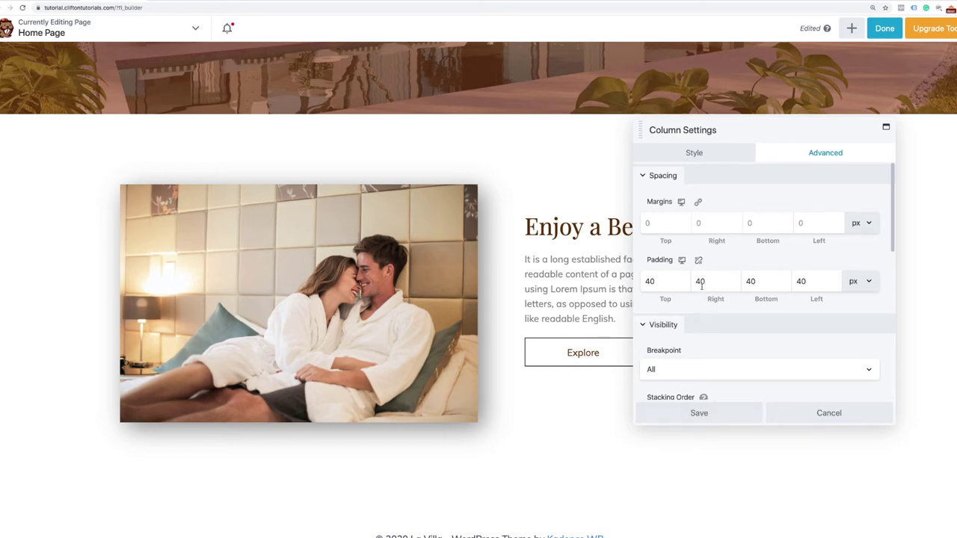
# Set the text column's Equalize Heights to Yes and its vertical alignment to Center, and save the column settings.
pyautogui.moveTo(736, 137)
pyautogui.mouseDown()
pyautogui.moveTo(179, 188)
pyautogui.moveTo(810, 132)
pyautogui.moveTo(738, 138)
pyautogui.mouseUp()
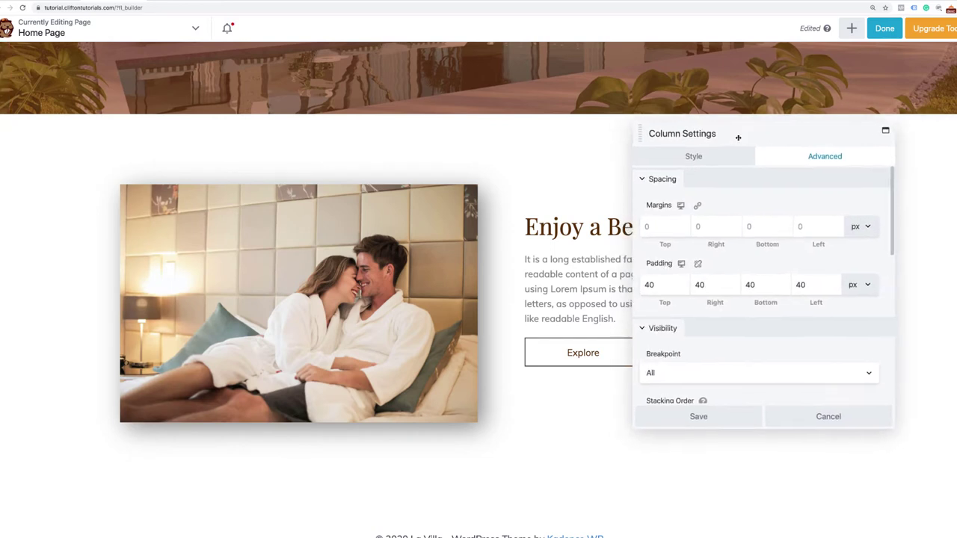
pyautogui.click(710, 163)
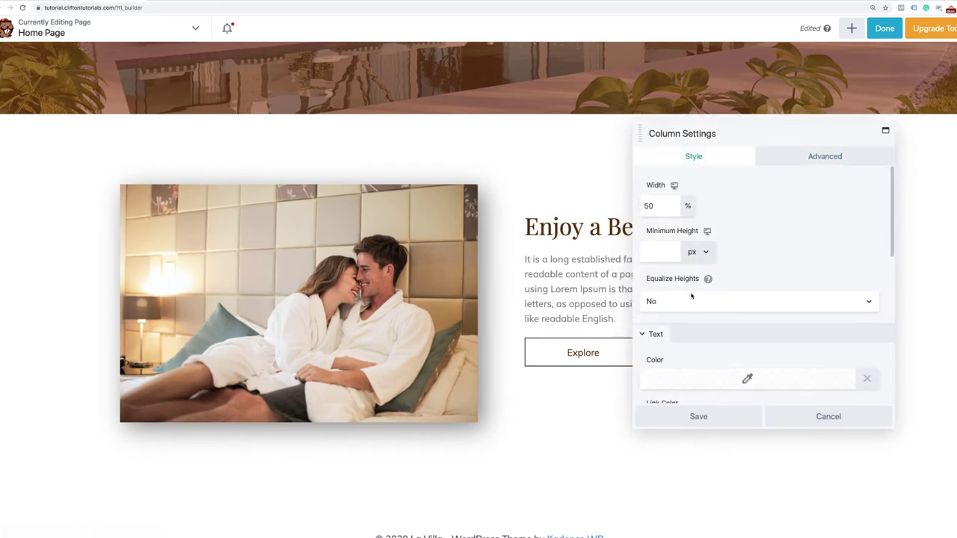
pyautogui.click(718, 302)
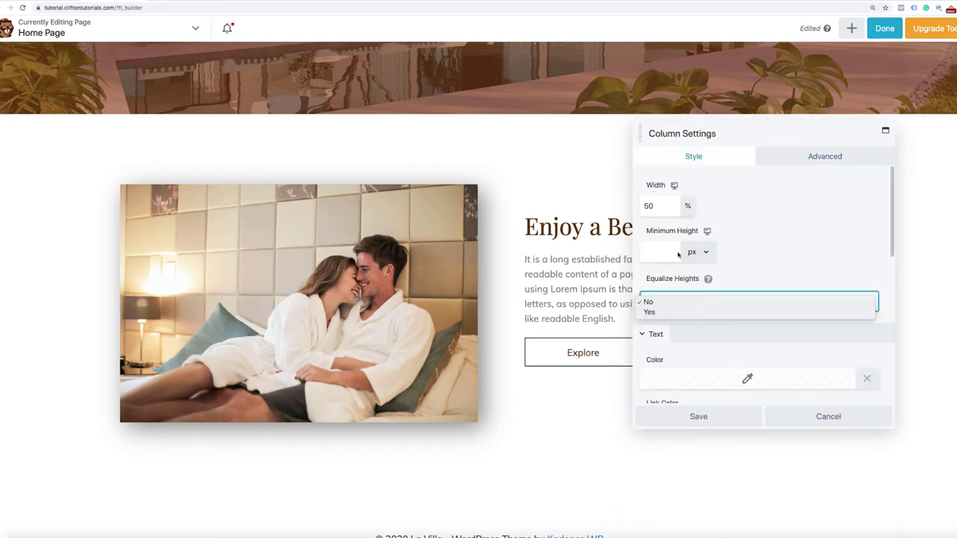
pyautogui.click(650, 312)
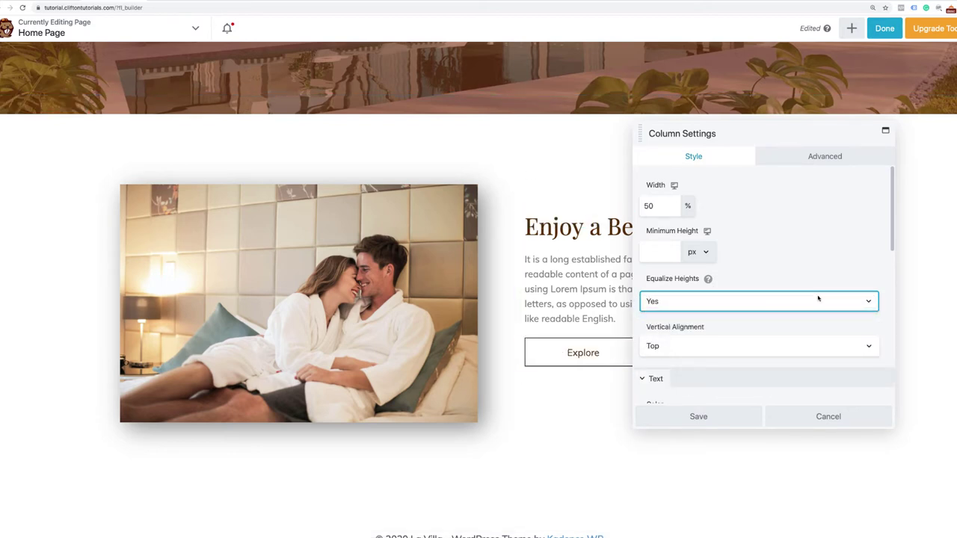
pyautogui.click(702, 346)
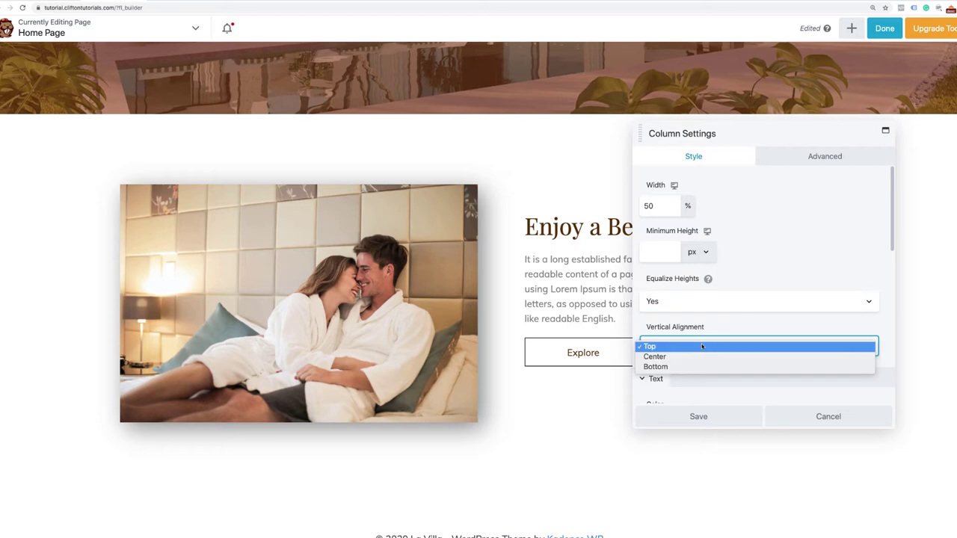
pyautogui.click(672, 356)
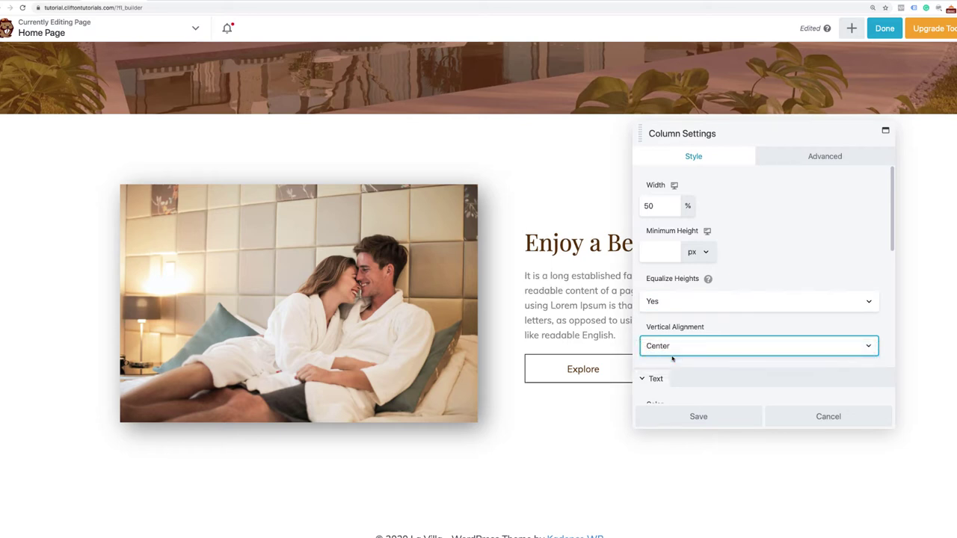
pyautogui.click(683, 417)
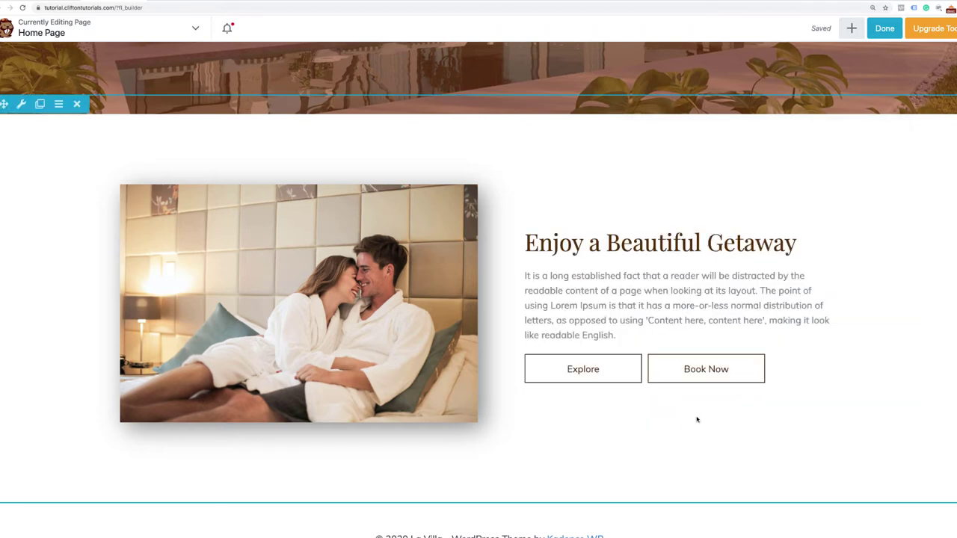
# Finish editing the home page and publish the changes.
pyautogui.scroll(-1, 655, 359)
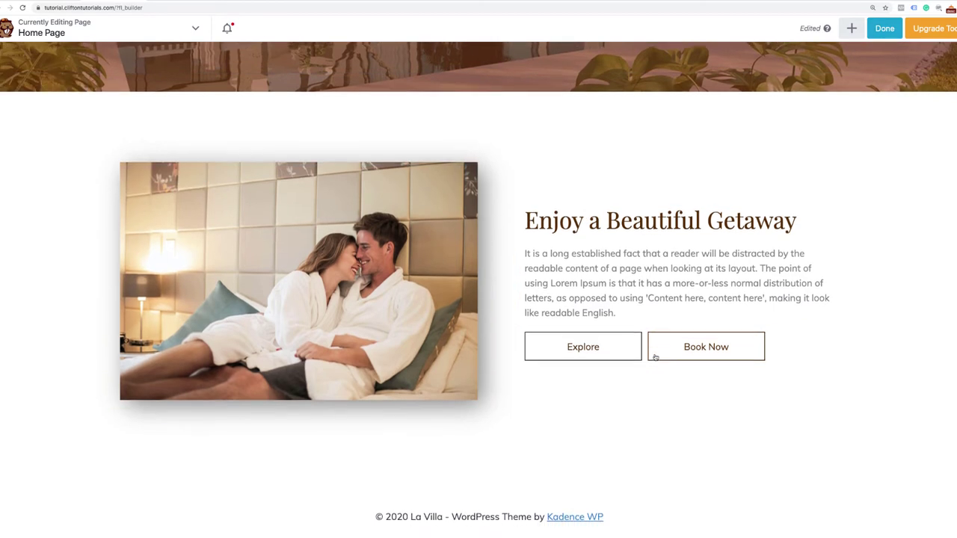
pyautogui.click(884, 29)
pyautogui.click(891, 30)
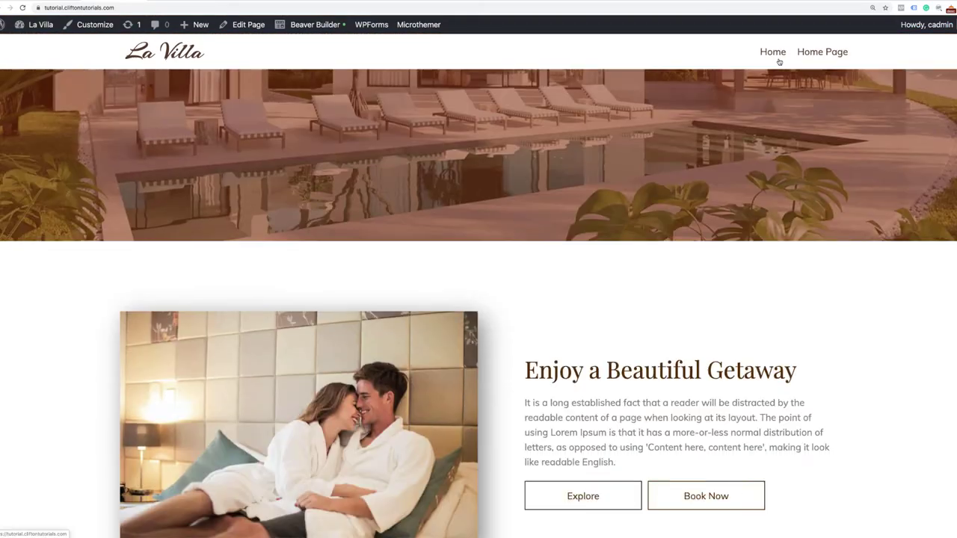
# Review the published home page and compare it with the Amenities section on the reference site.
pyautogui.scroll(-10, 778, 60)
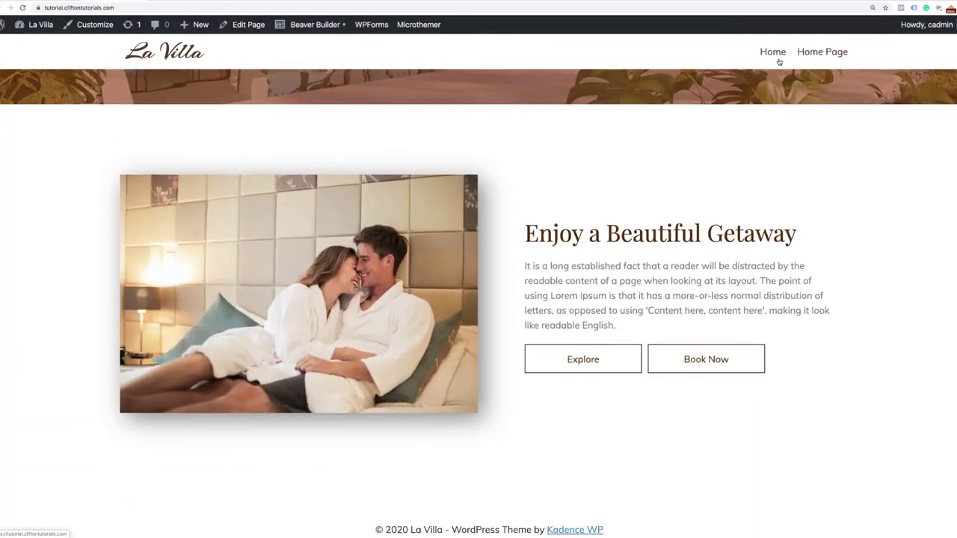
pyautogui.scroll(10, 807, 190)
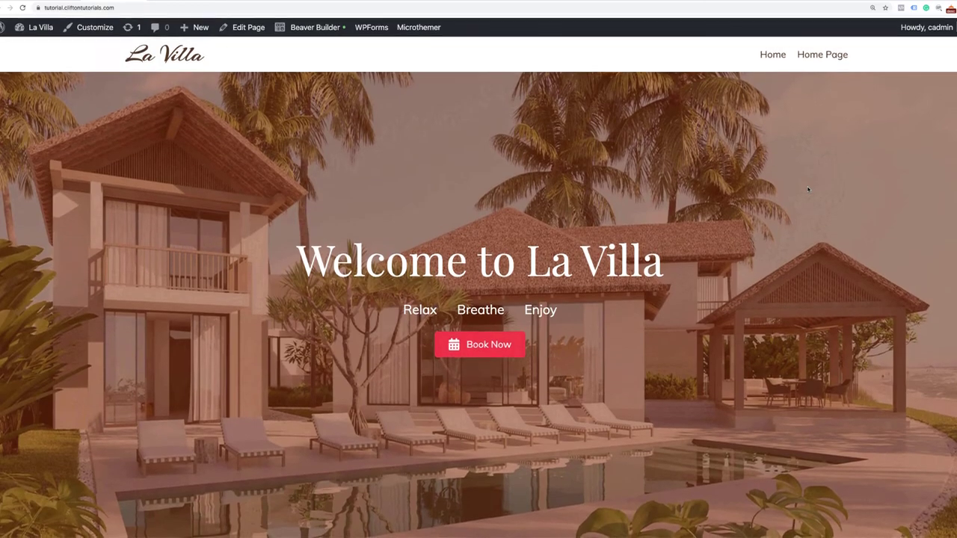
pyautogui.scroll(-12, 808, 190)
pyautogui.scroll(3, 808, 190)
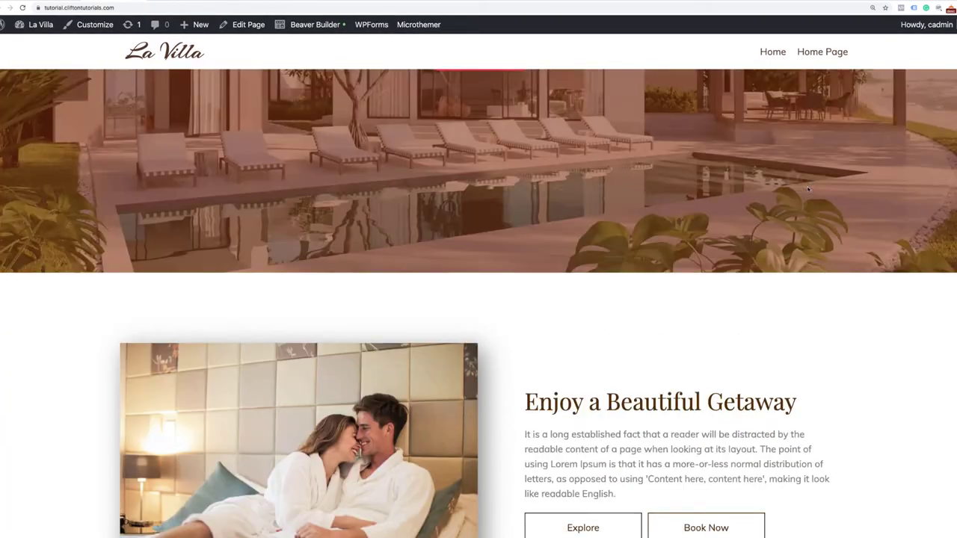
pyautogui.scroll(-3, 808, 190)
pyautogui.scroll(10, 808, 190)
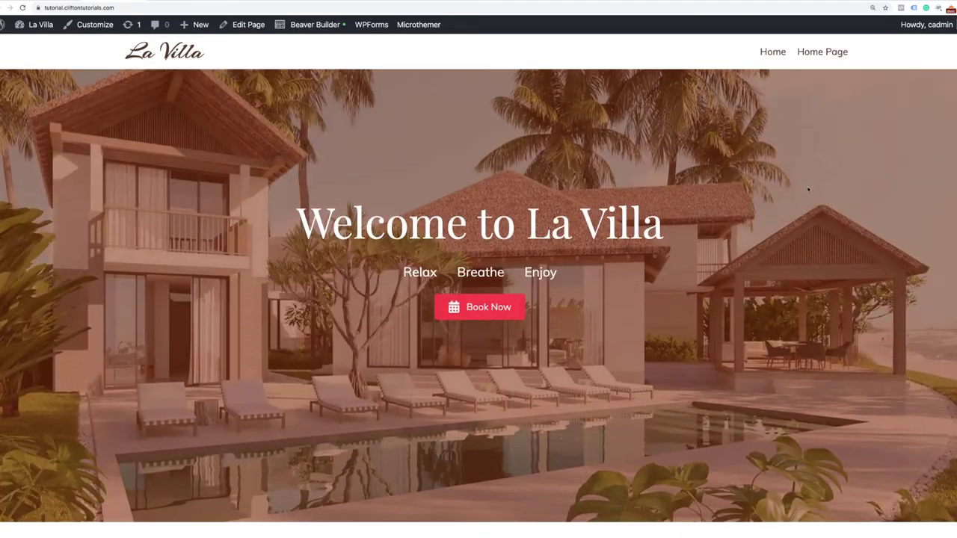
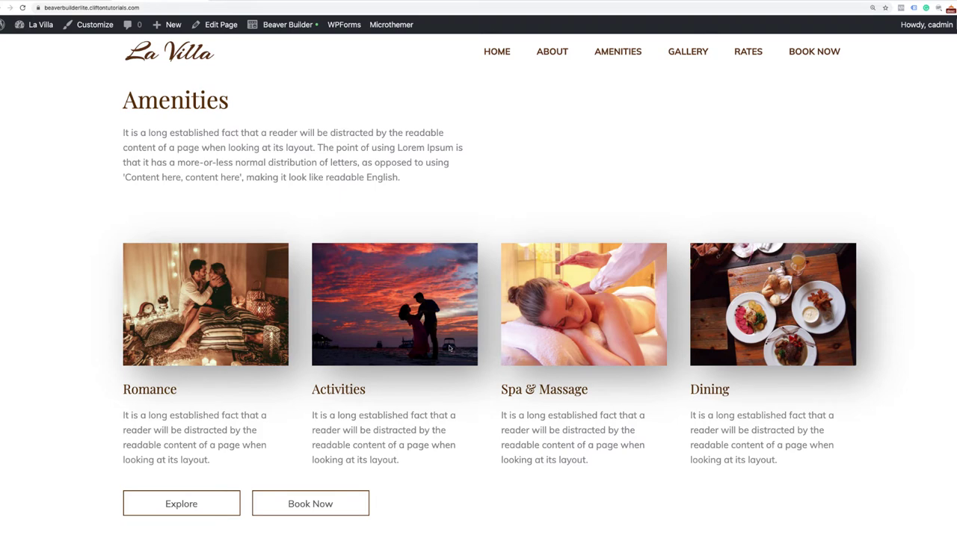
pyautogui.scroll(-3, 450, 348)
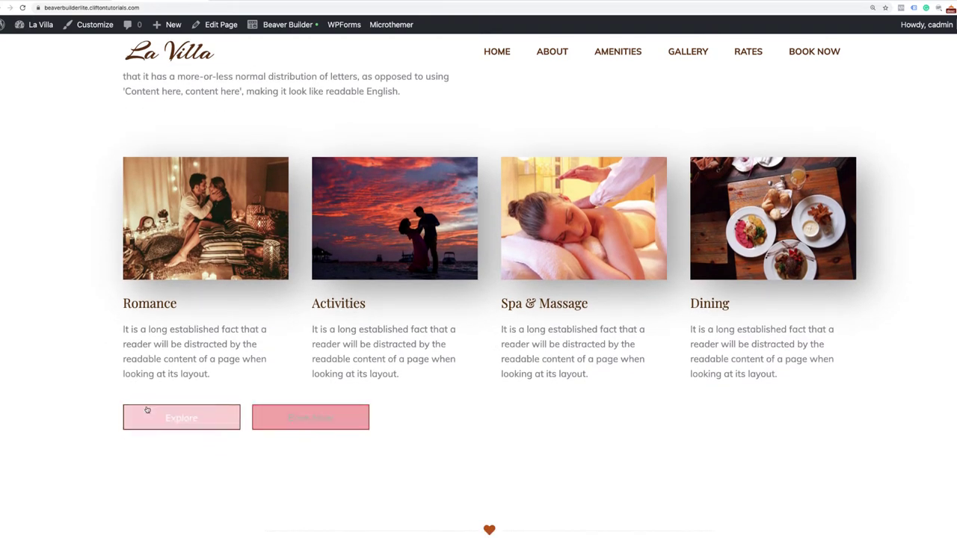
pyautogui.scroll(3, 335, 338)
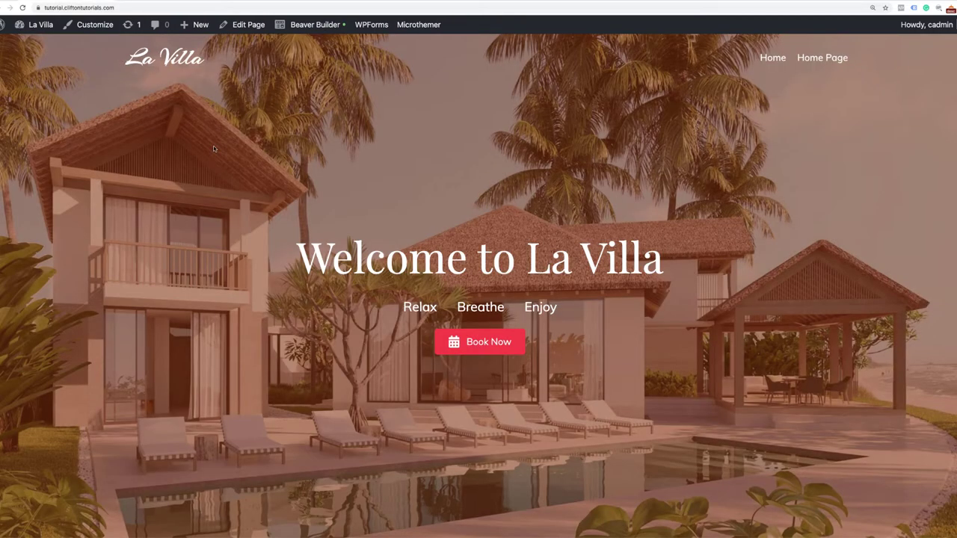
pyautogui.scroll(-10, 213, 147)
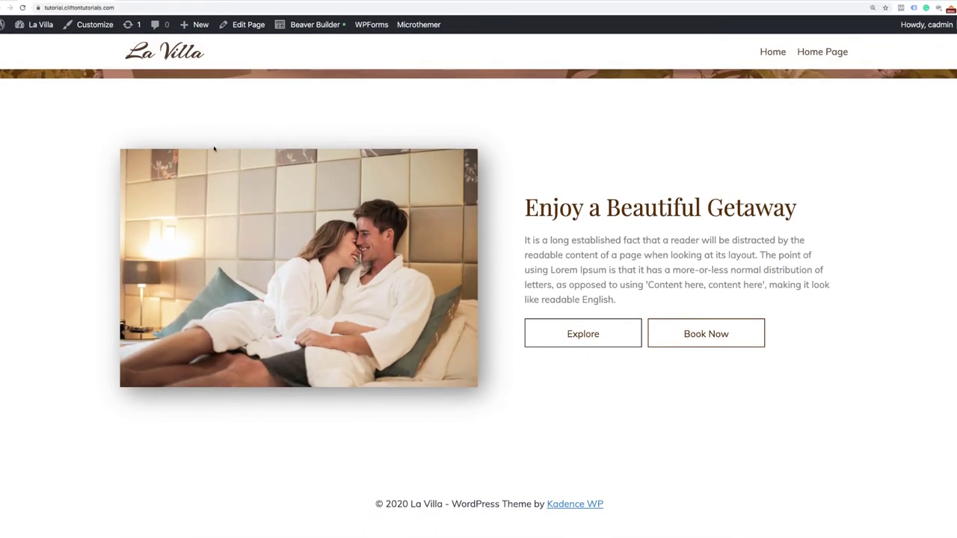
# Reopen the home page in Beaver Builder and add a 2 Columns row below the getaway section.
pyautogui.click(315, 28)
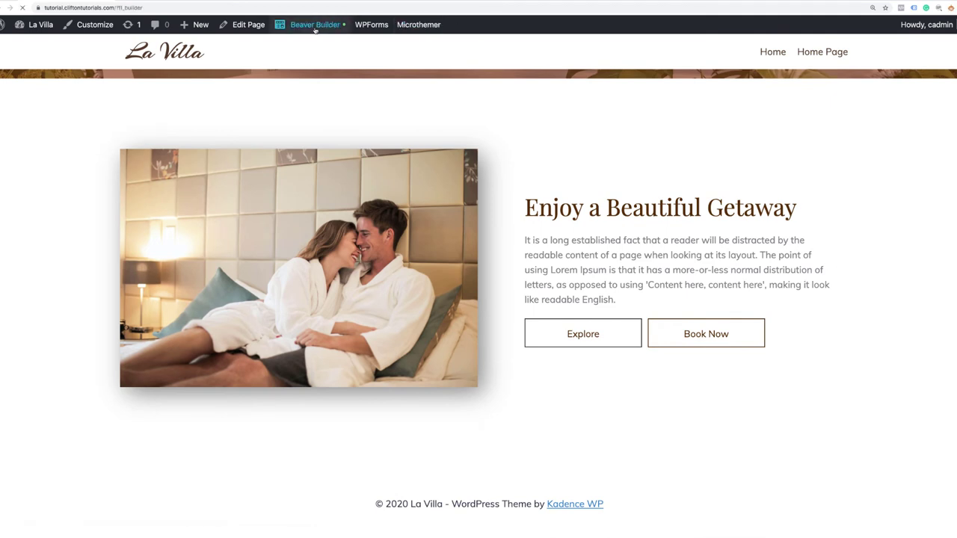
pyautogui.scroll(-6, 432, 127)
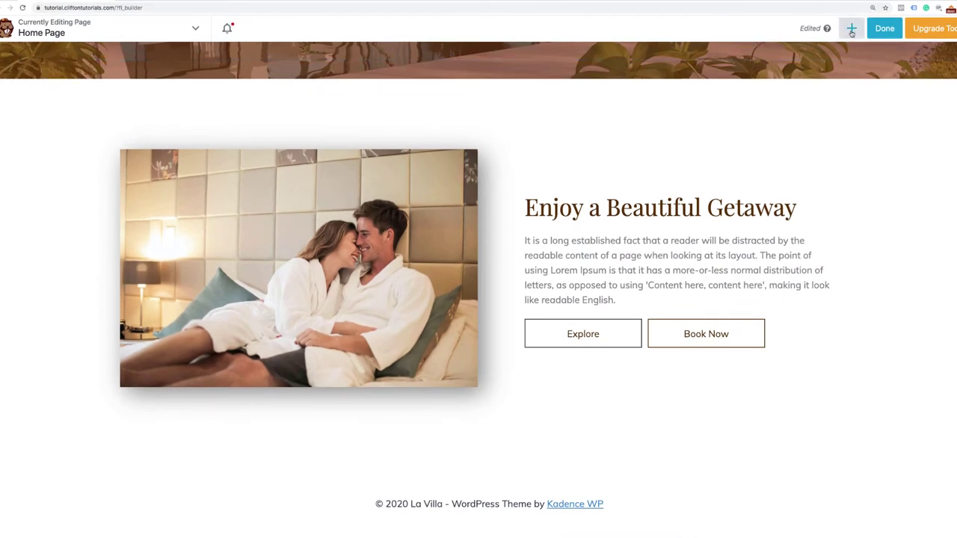
pyautogui.click(852, 29)
pyautogui.click(867, 61)
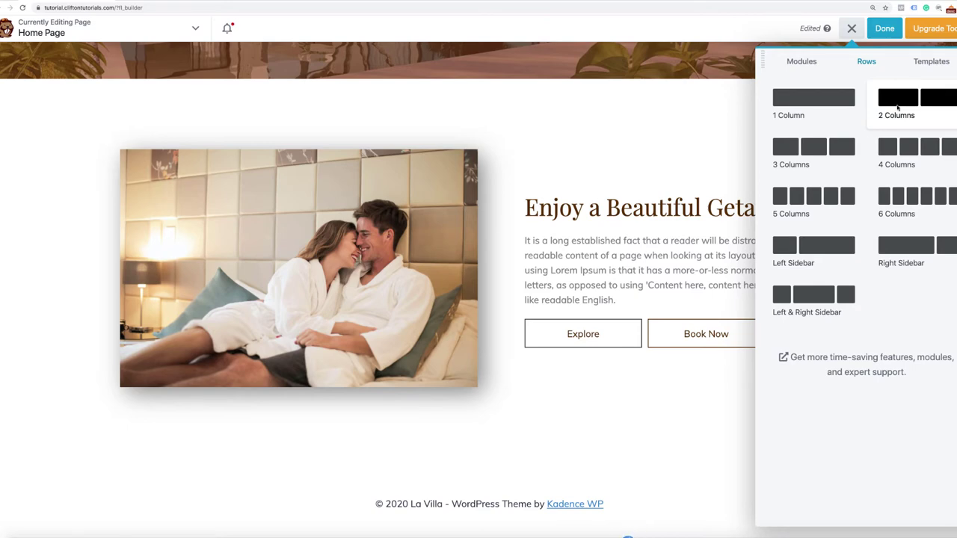
pyautogui.moveTo(898, 108); pyautogui.dragTo(446, 463)
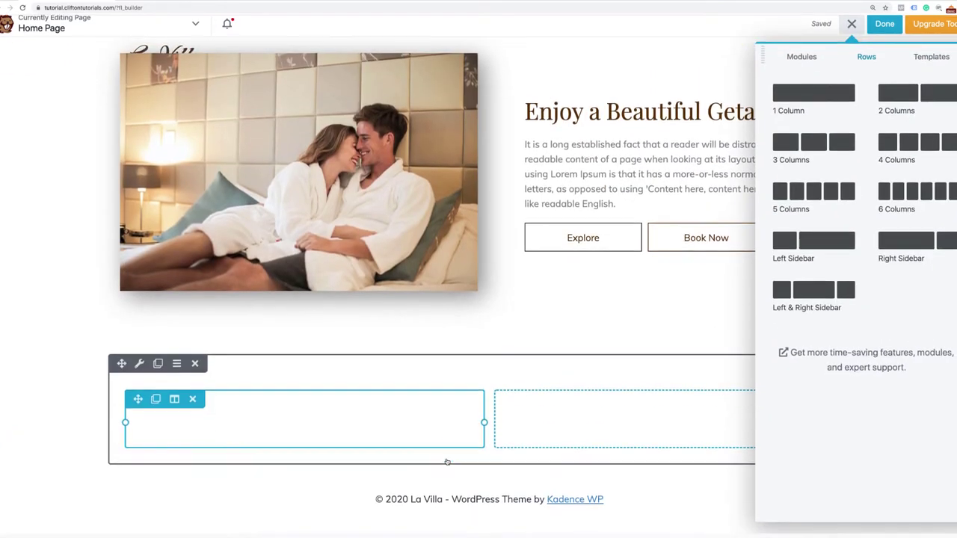
# Set the new two-column row's width to Full Width.
pyautogui.click(139, 368)
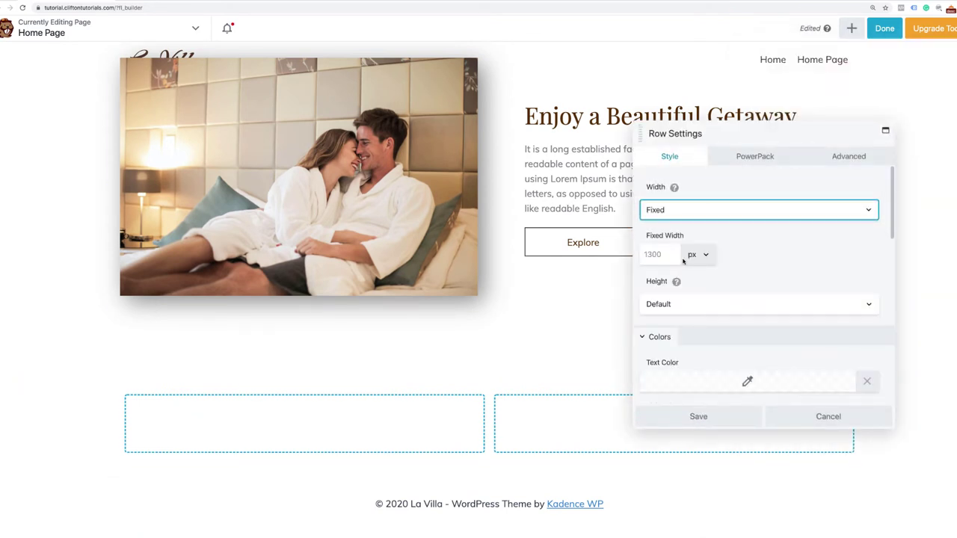
pyautogui.click(791, 214)
pyautogui.click(774, 220)
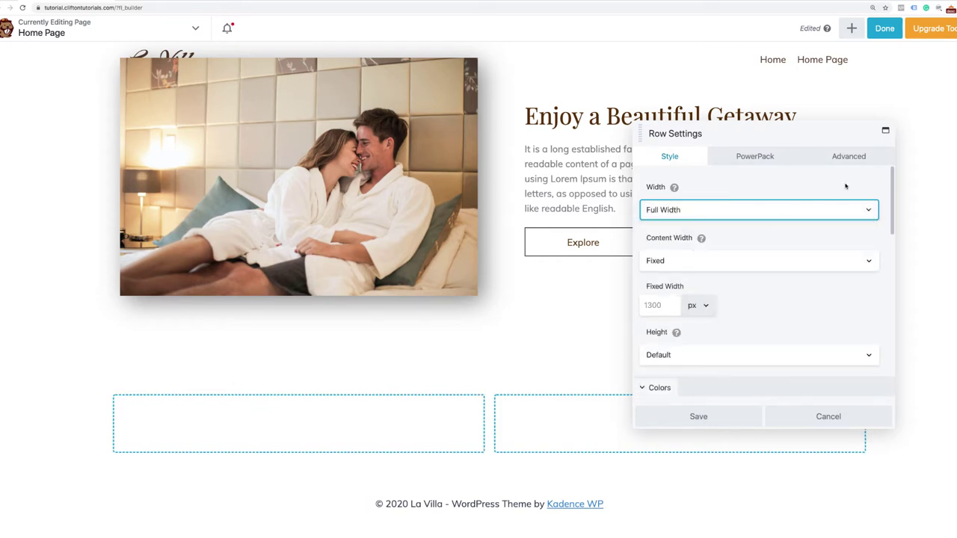
# Set the new row's top and bottom padding to 120 px and save the row settings.
pyautogui.click(849, 156)
pyautogui.click(656, 226)
pyautogui.click(659, 283)
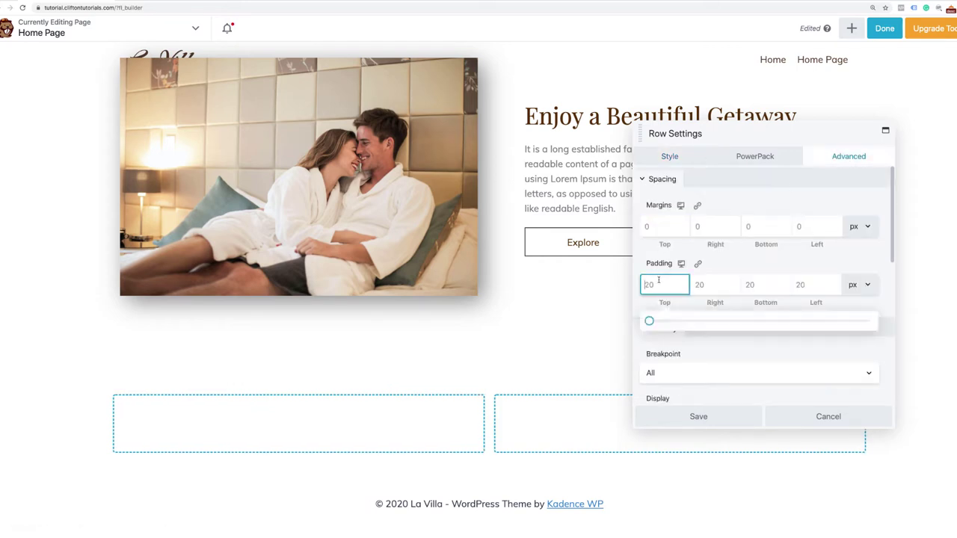
pyautogui.write('120')
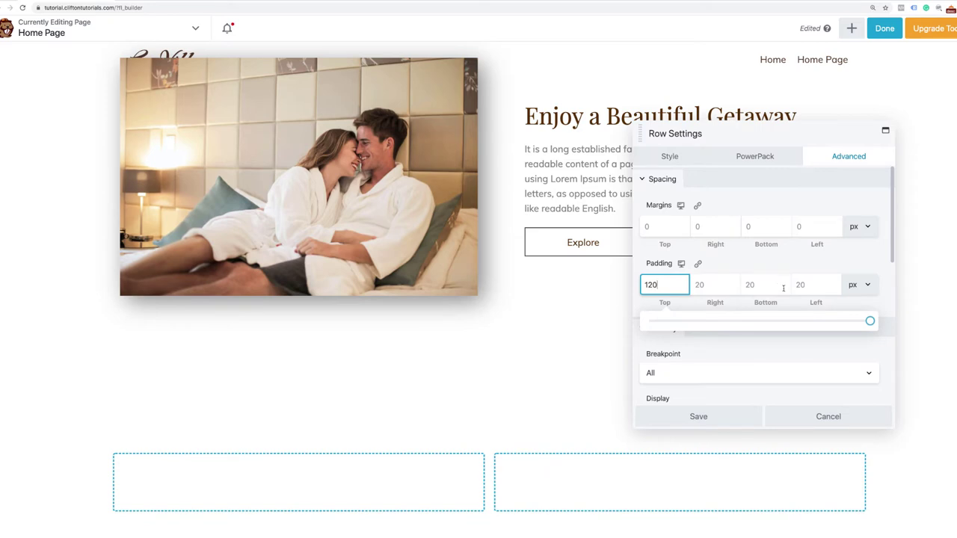
pyautogui.click(767, 287)
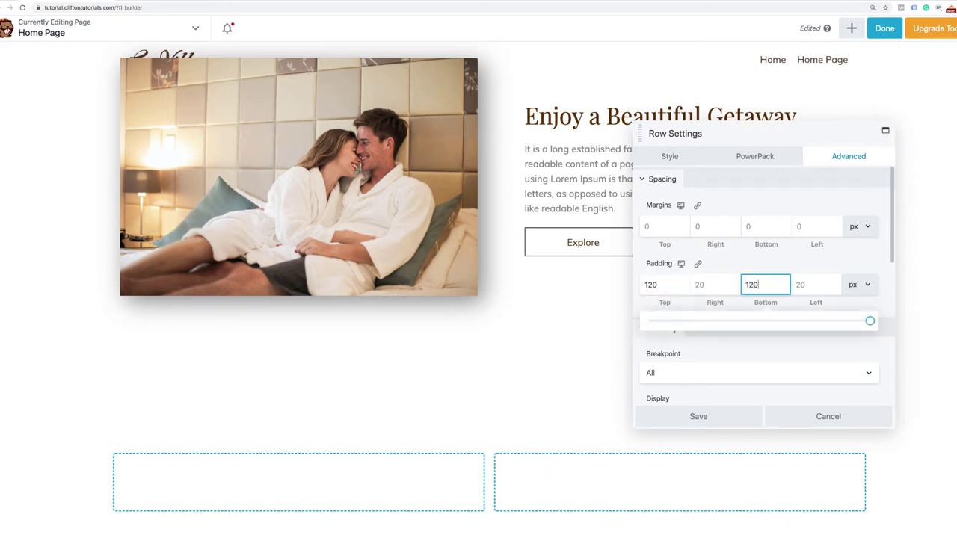
pyautogui.click(713, 421)
pyautogui.scroll(-3, 713, 421)
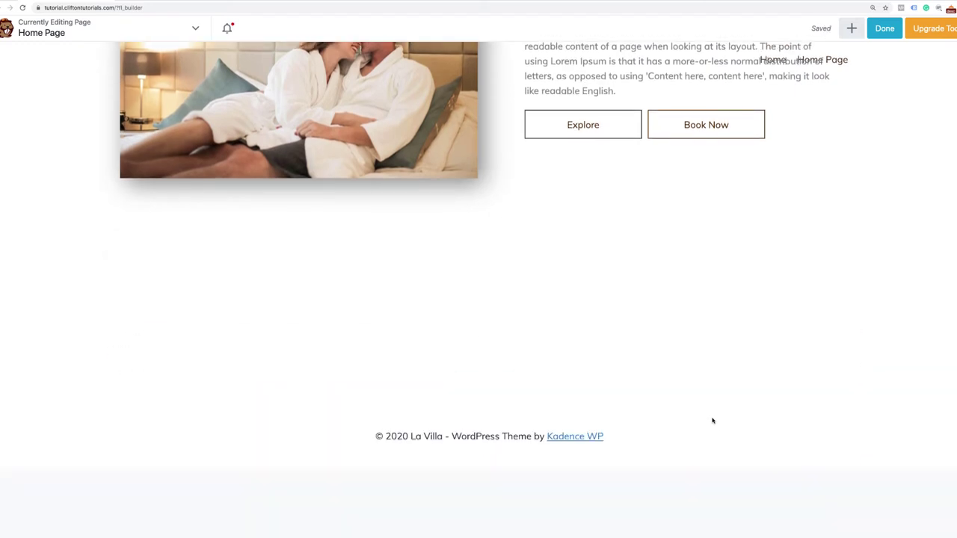
pyautogui.moveTo(494, 372)
pyautogui.moveTo(419, 374)
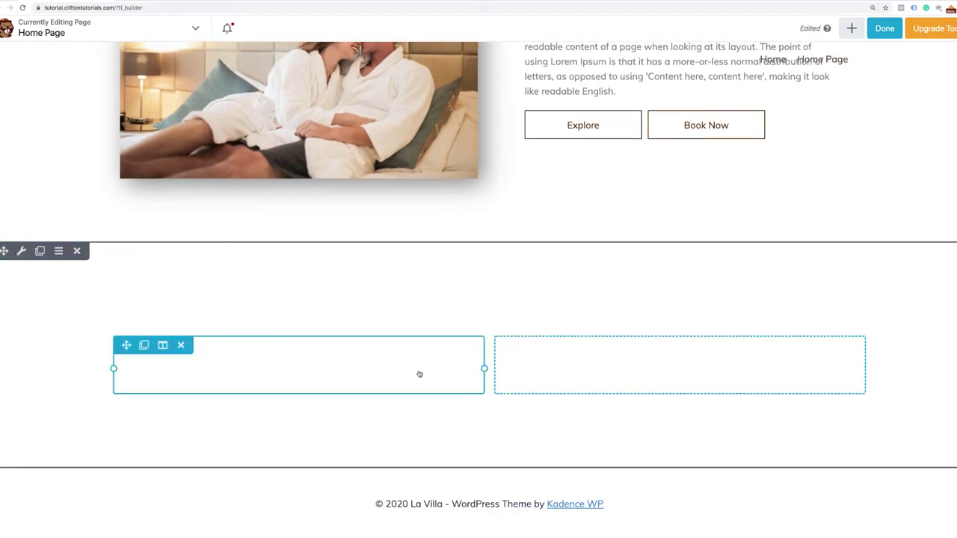
pyautogui.click(853, 30)
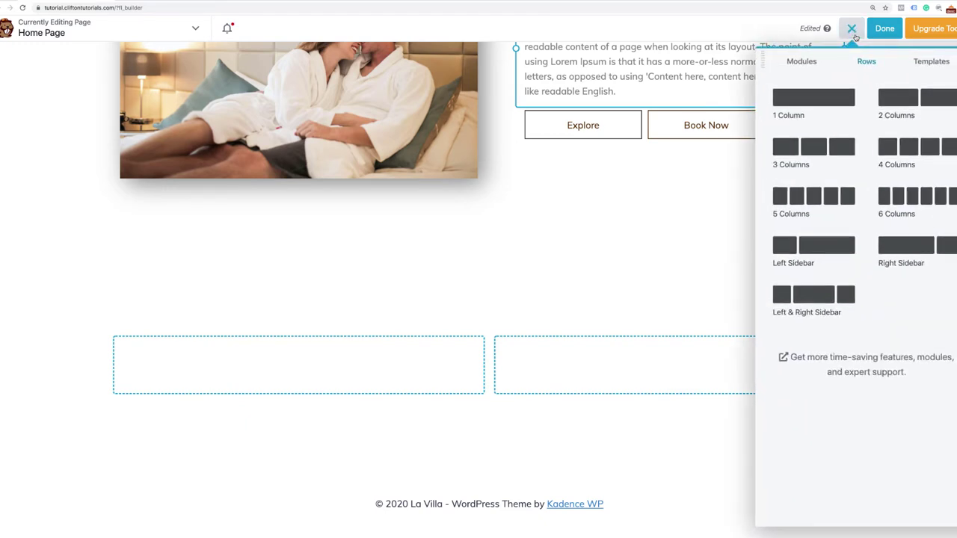
pyautogui.click(814, 69)
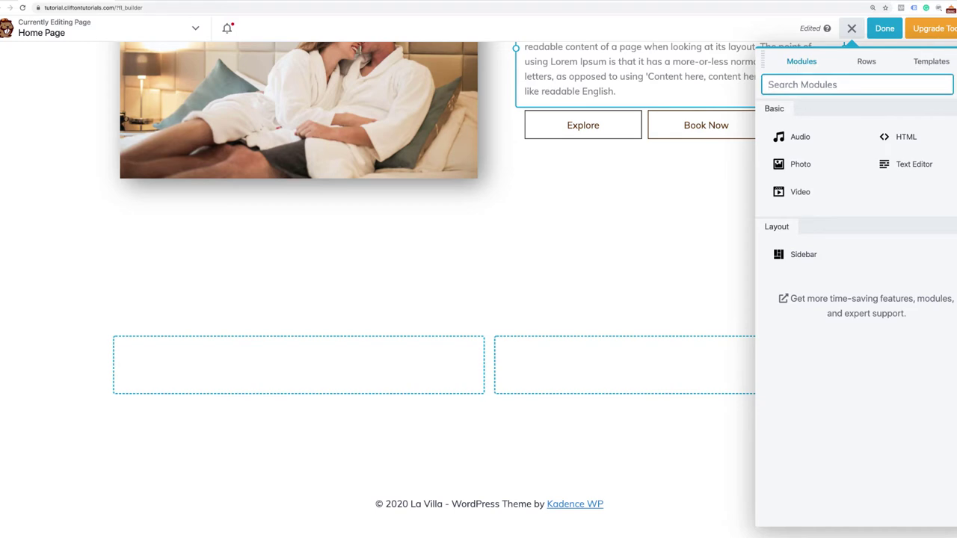
pyautogui.write('heading')
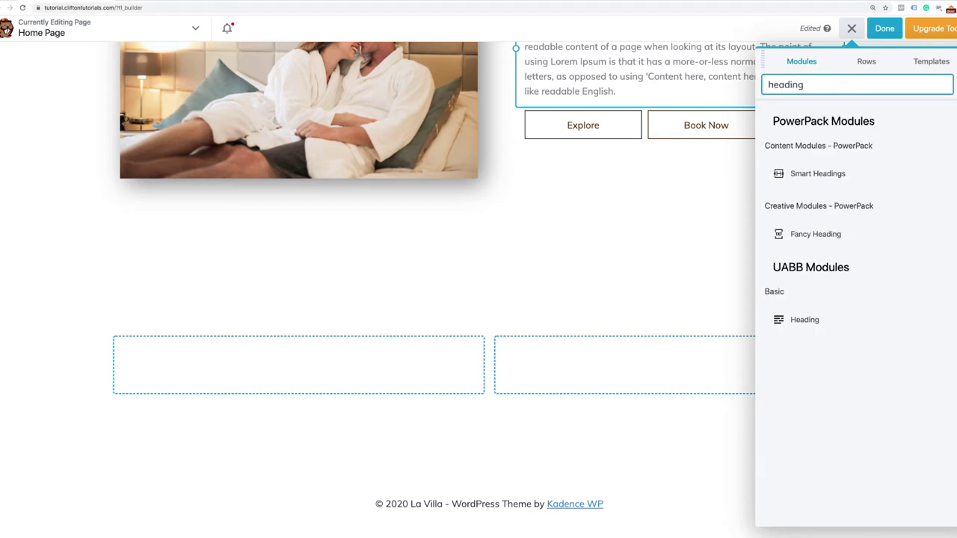
pyautogui.press('Escape')
pyautogui.moveTo(942, 99); pyautogui.dragTo(778, 136)
pyautogui.click(851, 29)
# Duplicate the "Enjoy a Beautiful Getaway" heading module and move the copy into the first column of the new row.
pyautogui.scroll(2, 681, 203)
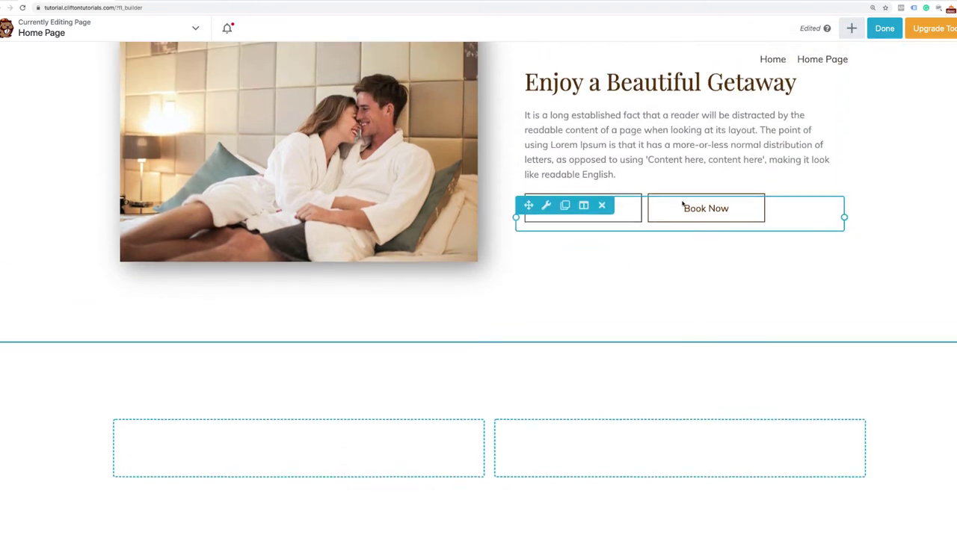
pyautogui.scroll(1, 681, 203)
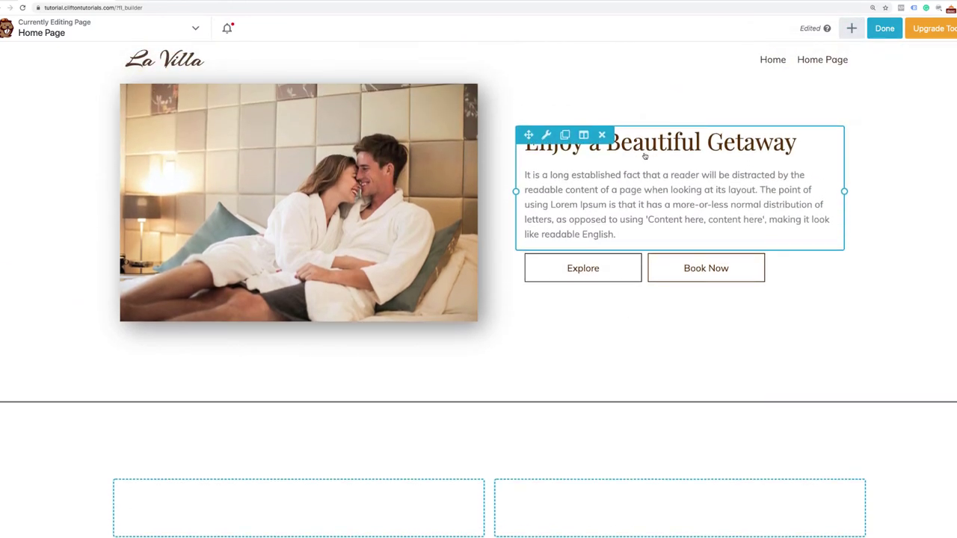
pyautogui.click(565, 135)
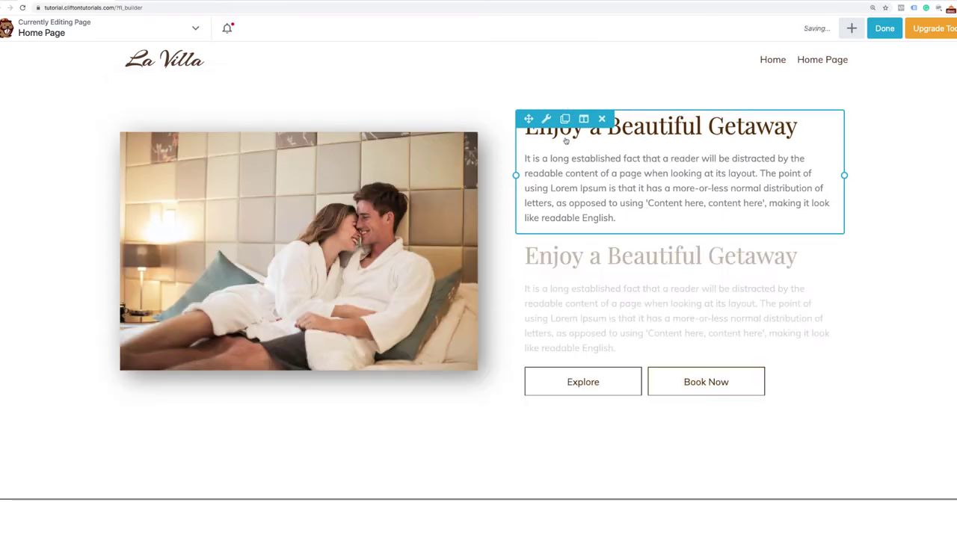
pyautogui.scroll(-3, 494, 340)
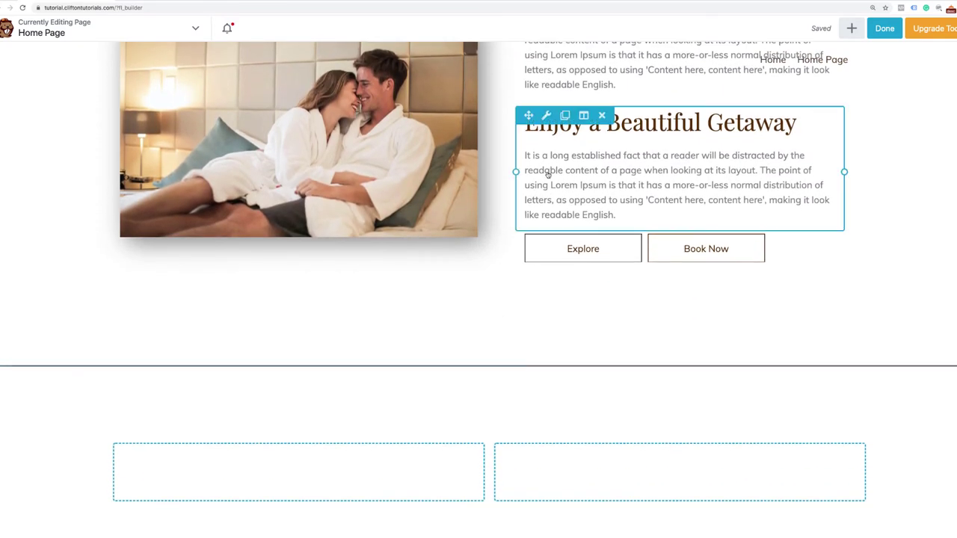
pyautogui.scroll(-2, 489, 254)
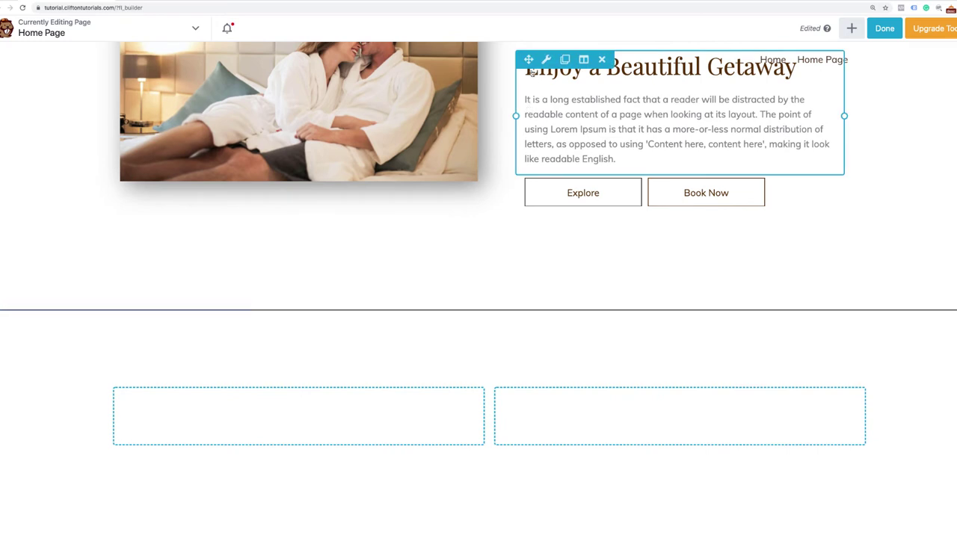
pyautogui.moveTo(529, 60); pyautogui.dragTo(292, 424)
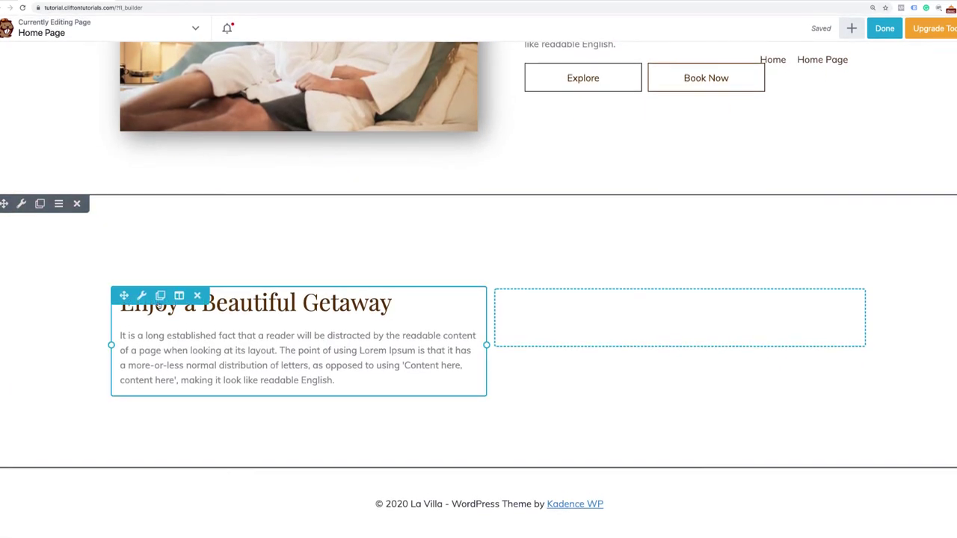
# Change the copied module's heading text to "Amenities" and save the module.
pyautogui.click(141, 297)
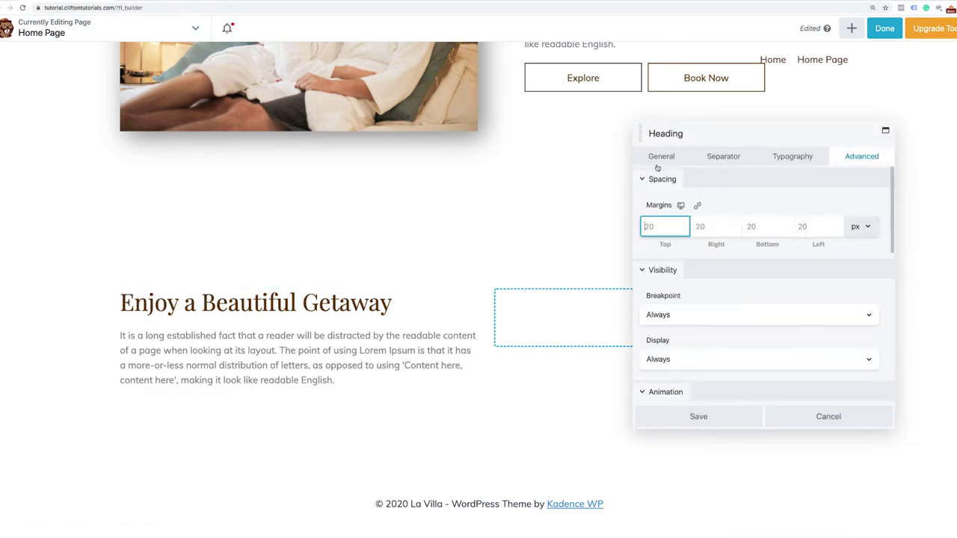
pyautogui.click(661, 158)
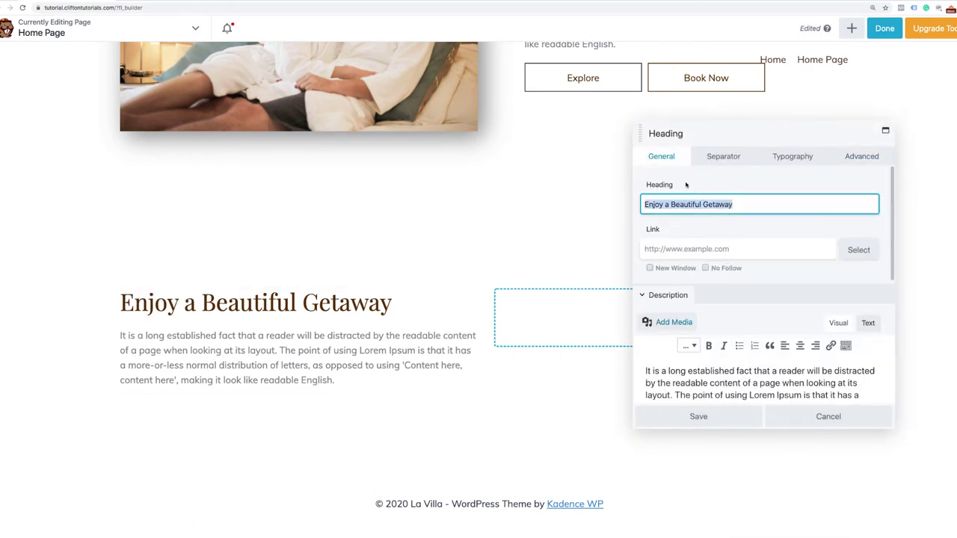
pyautogui.write('Amenities')
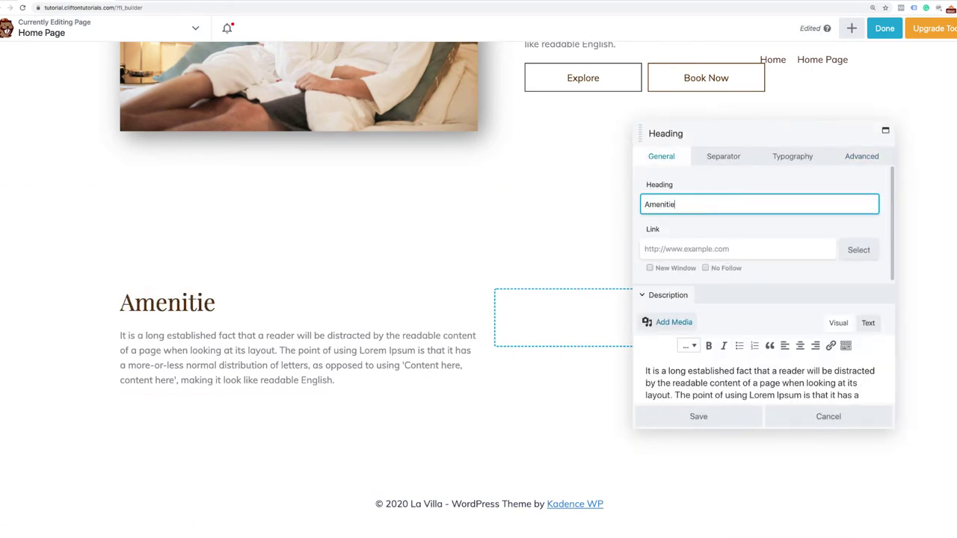
pyautogui.click(697, 417)
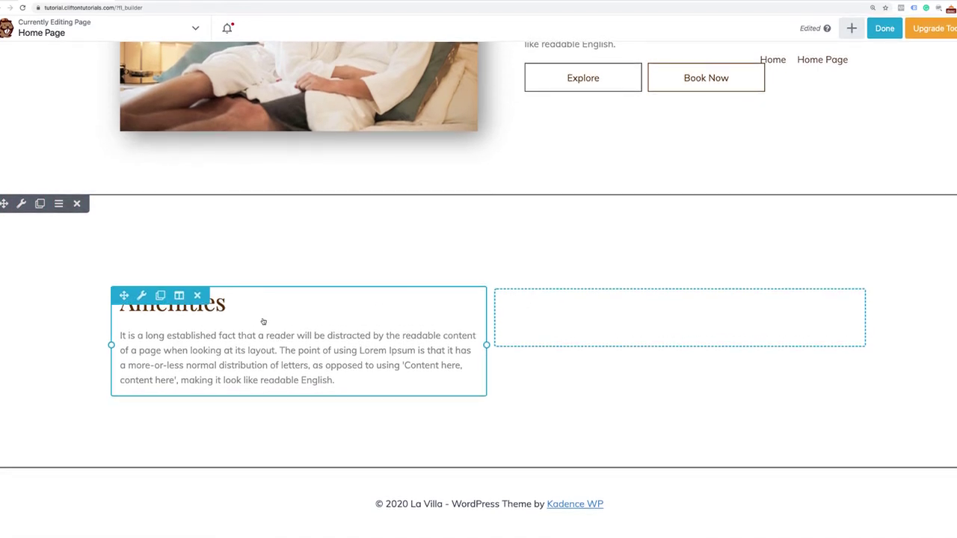
# Set the right padding of the column holding the Amenities text to 40 px and save the column settings.
pyautogui.moveTo(179, 298)
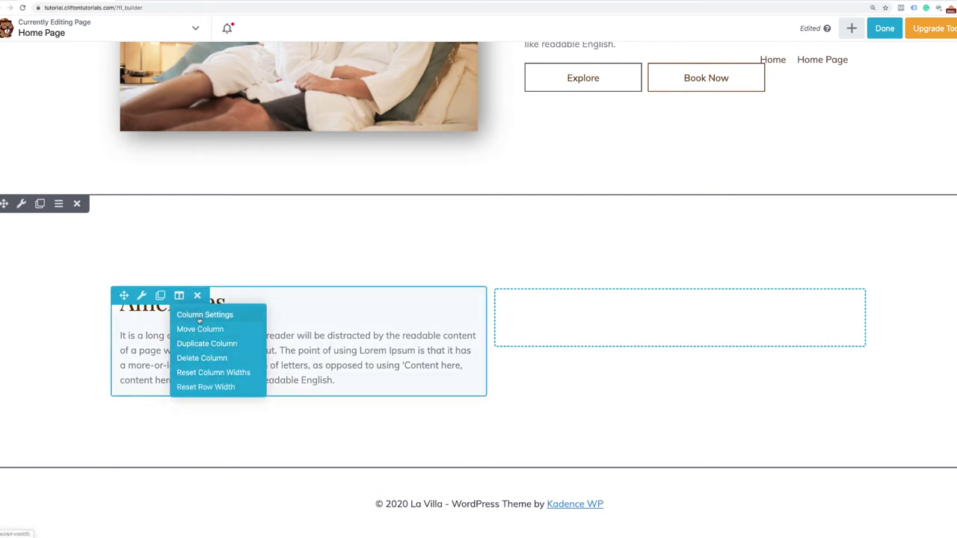
pyautogui.click(199, 316)
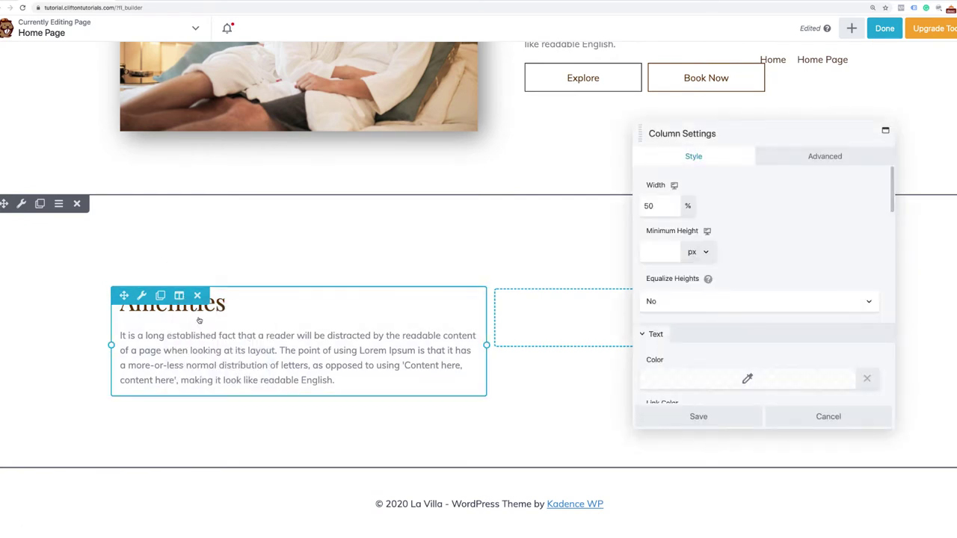
pyautogui.click(841, 159)
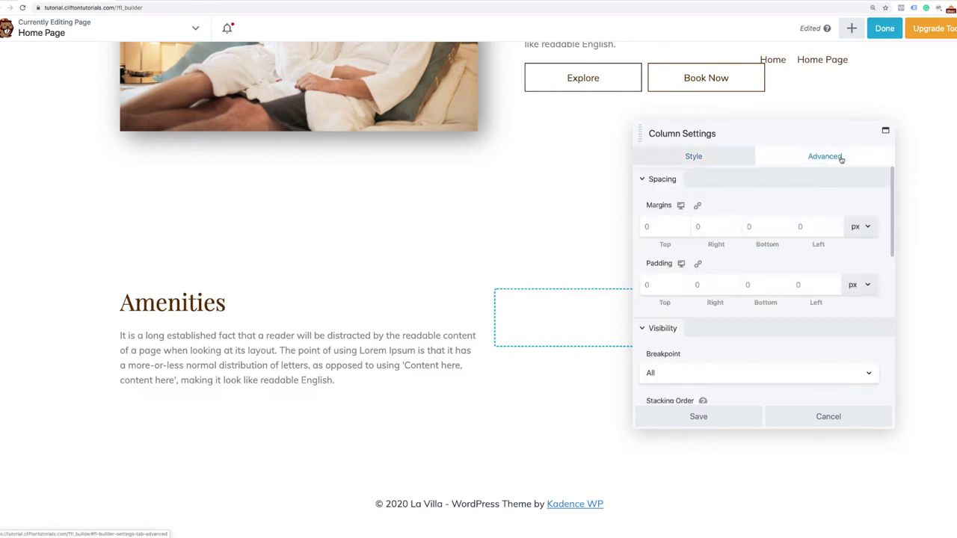
pyautogui.click(719, 286)
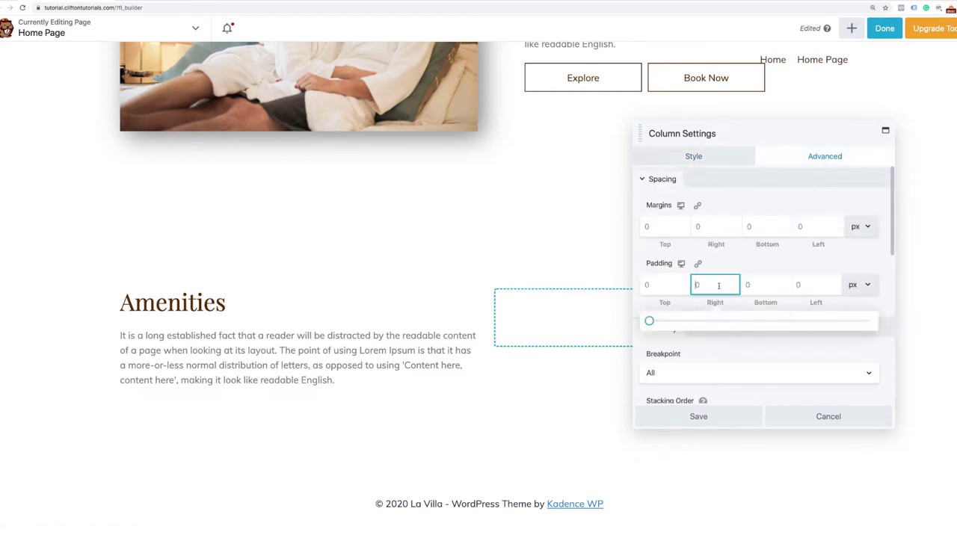
pyautogui.write('40')
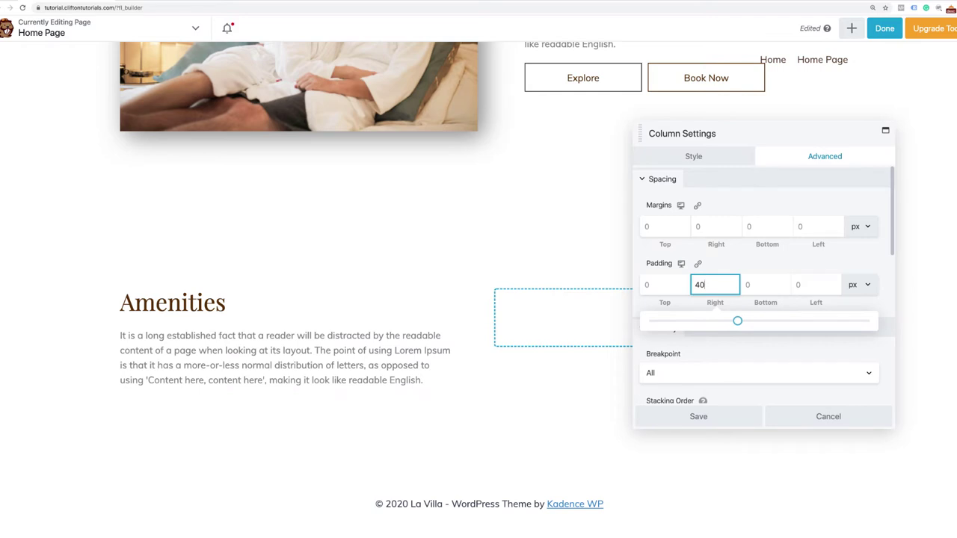
pyautogui.click(699, 415)
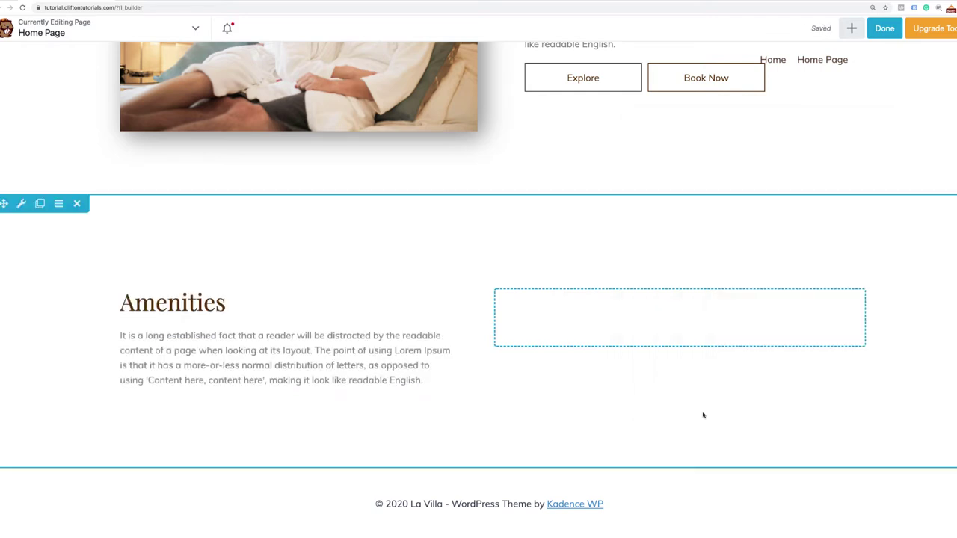
# Add a 4 Columns layout below the Amenities text, inside the same row.
pyautogui.click(851, 29)
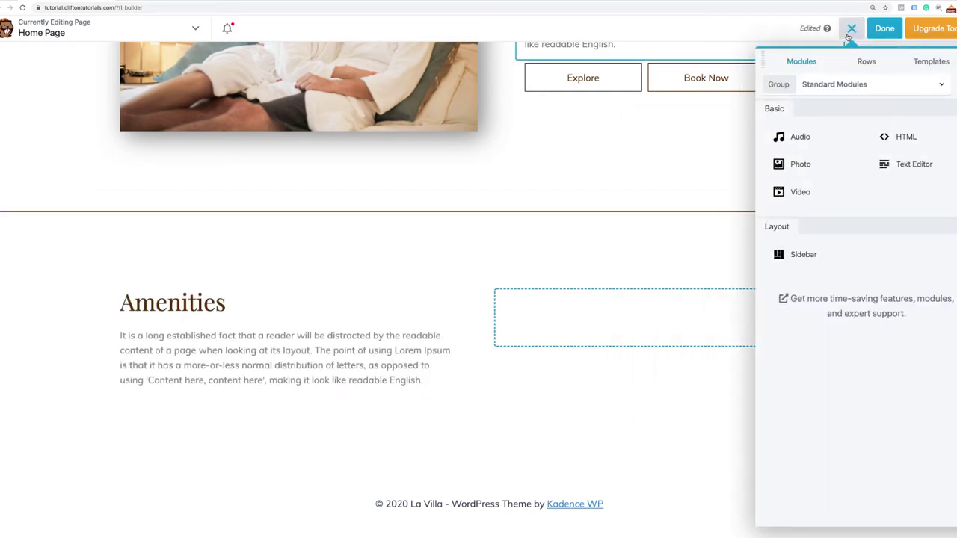
pyautogui.click(866, 61)
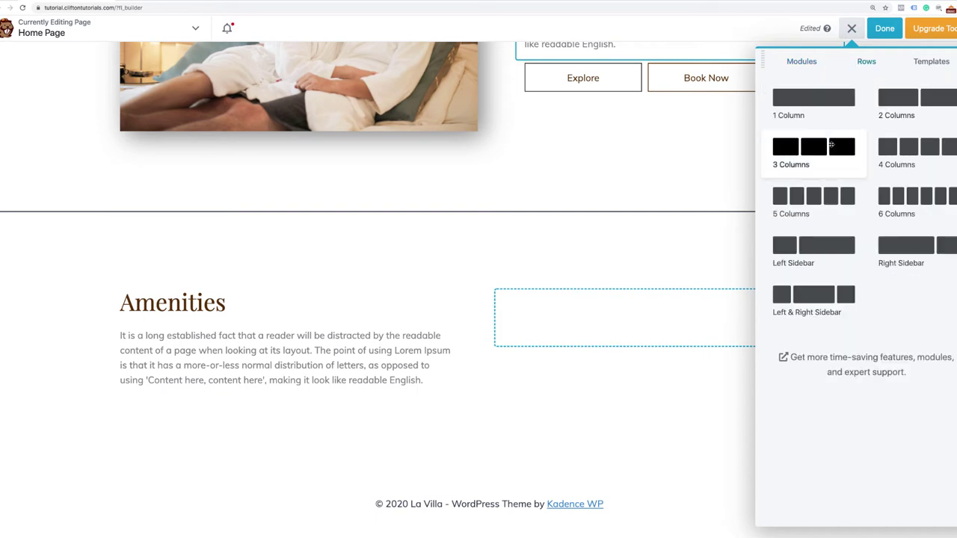
pyautogui.moveTo(901, 149); pyautogui.dragTo(400, 475)
# Examine the photos, titles and descriptions of the four amenity cards on the reference site.
pyautogui.scroll(-2, 359, 419)
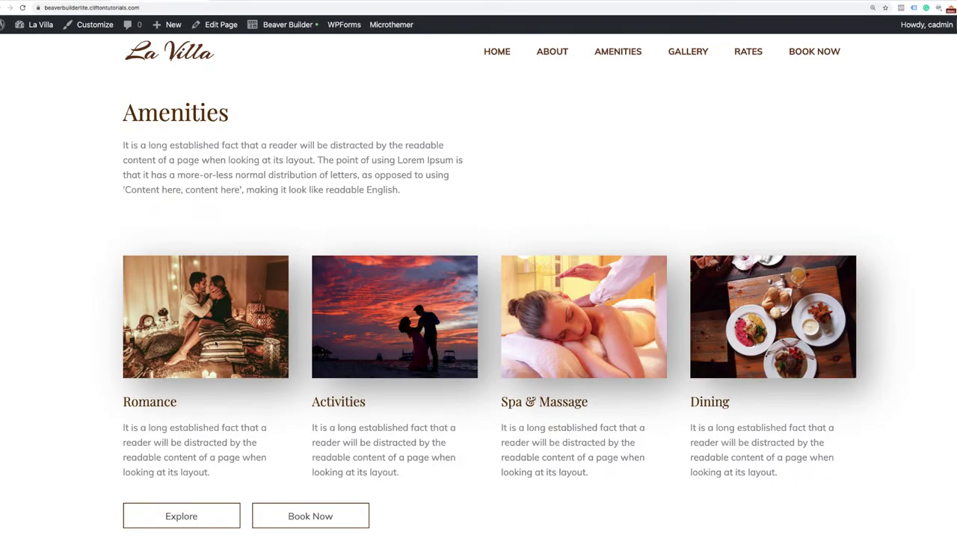
pyautogui.scroll(-1, 216, 343)
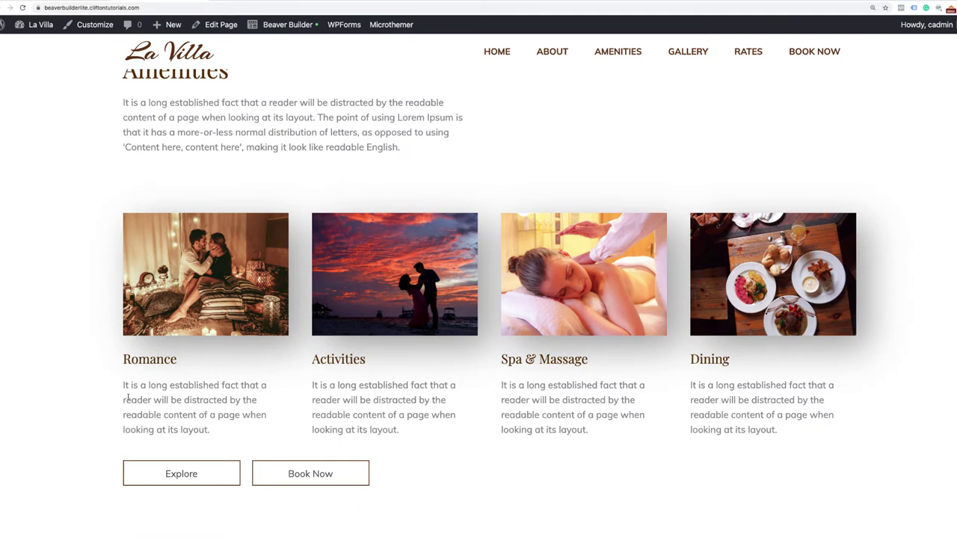
pyautogui.moveTo(129, 360); pyautogui.dragTo(165, 377)
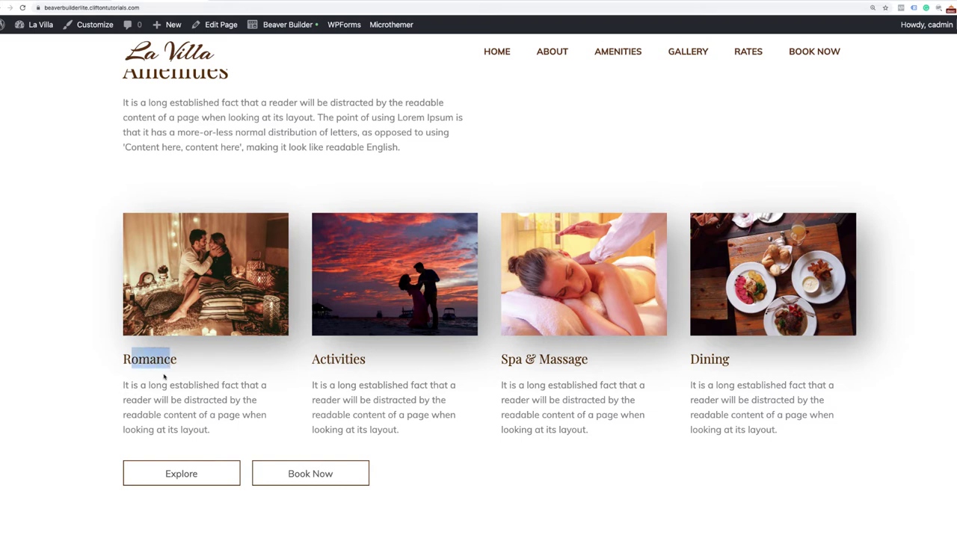
pyautogui.click(159, 411)
pyautogui.scroll(2, 242, 339)
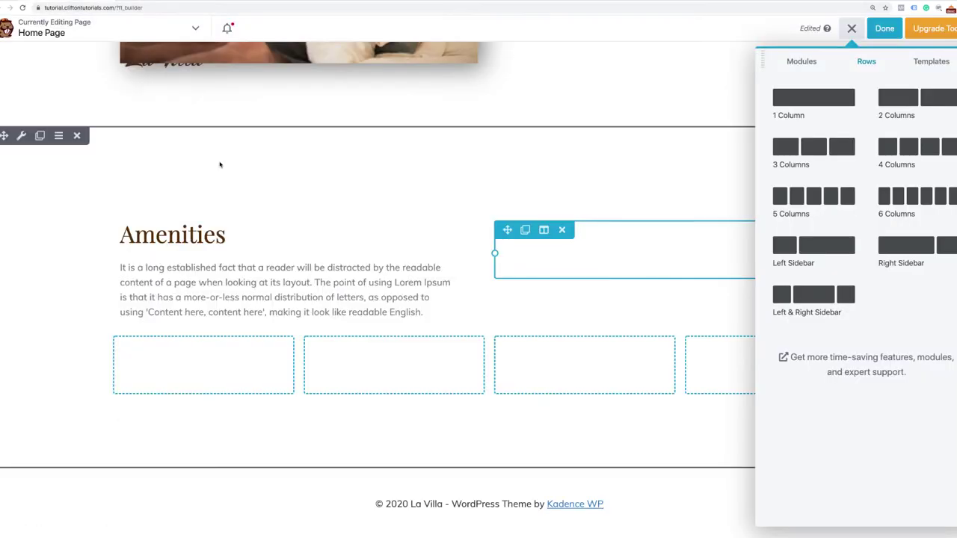
# Duplicate the getaway photo and move the copy into the first of the four columns below the Amenities text.
pyautogui.scroll(5, 220, 164)
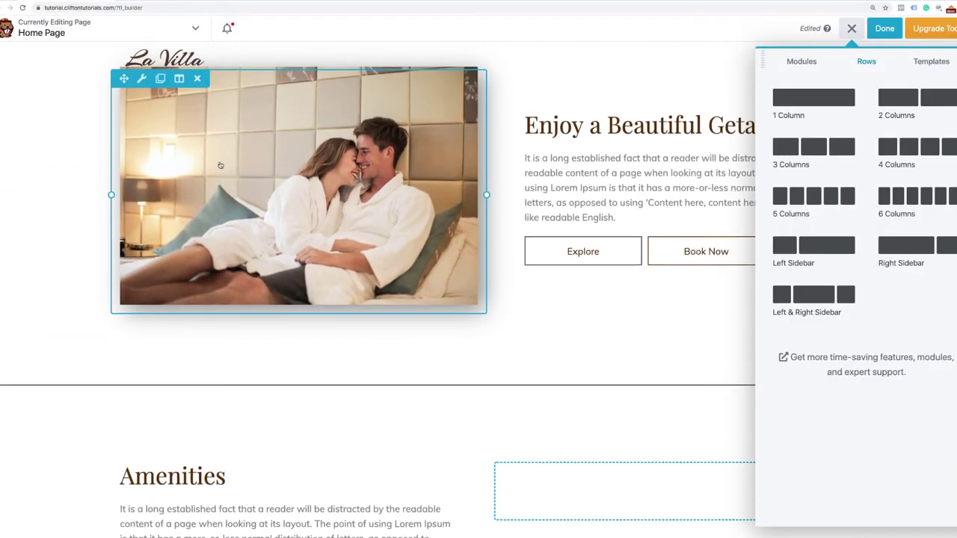
pyautogui.scroll(1, 220, 165)
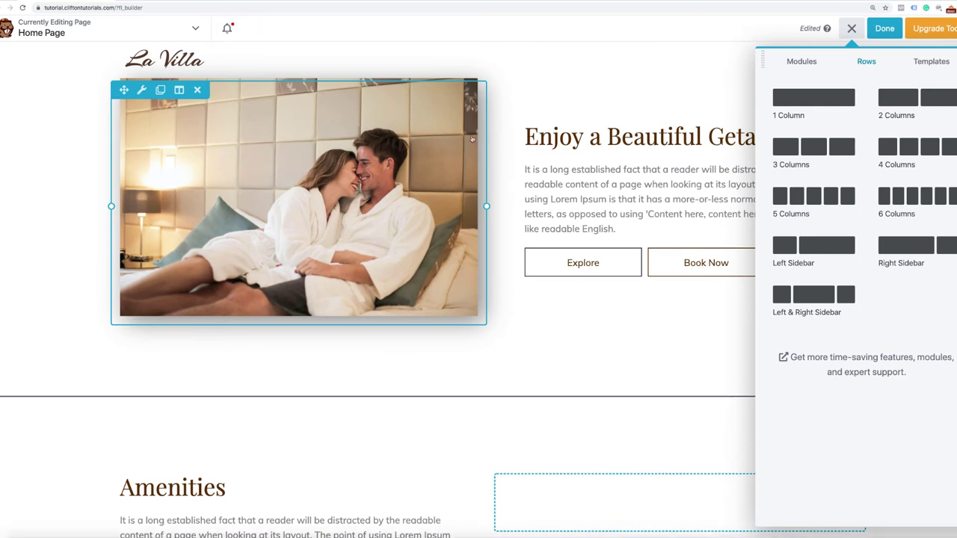
pyautogui.scroll(-1, 311, 300)
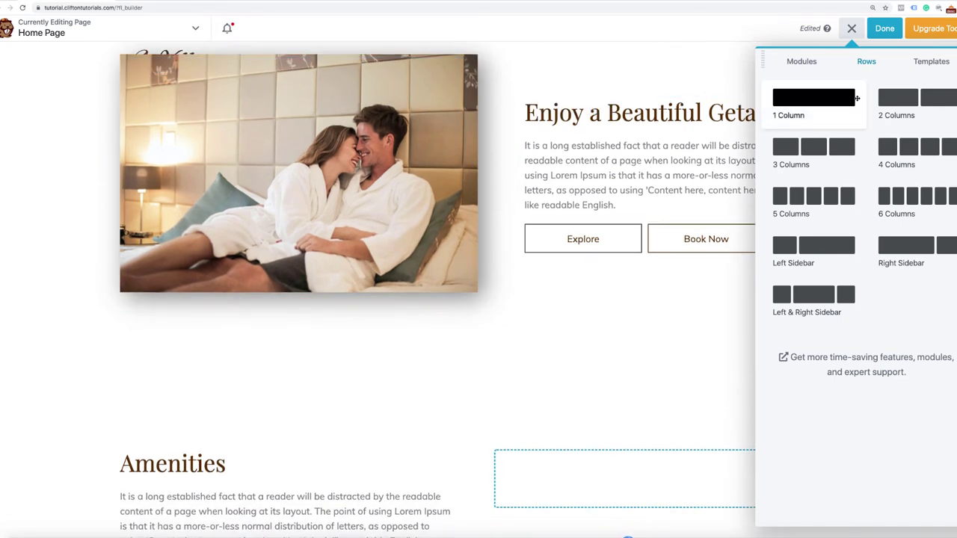
pyautogui.click(852, 30)
pyautogui.scroll(1, 169, 106)
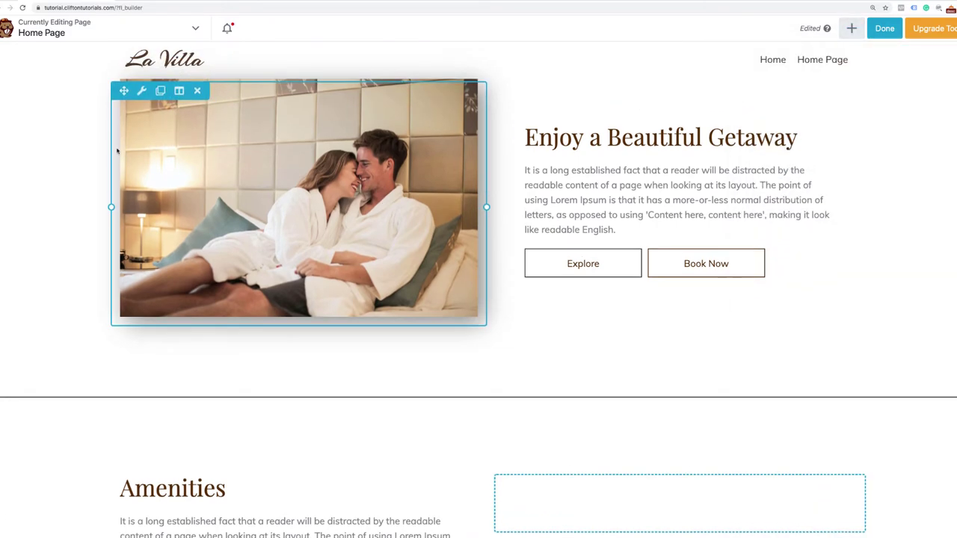
pyautogui.click(160, 91)
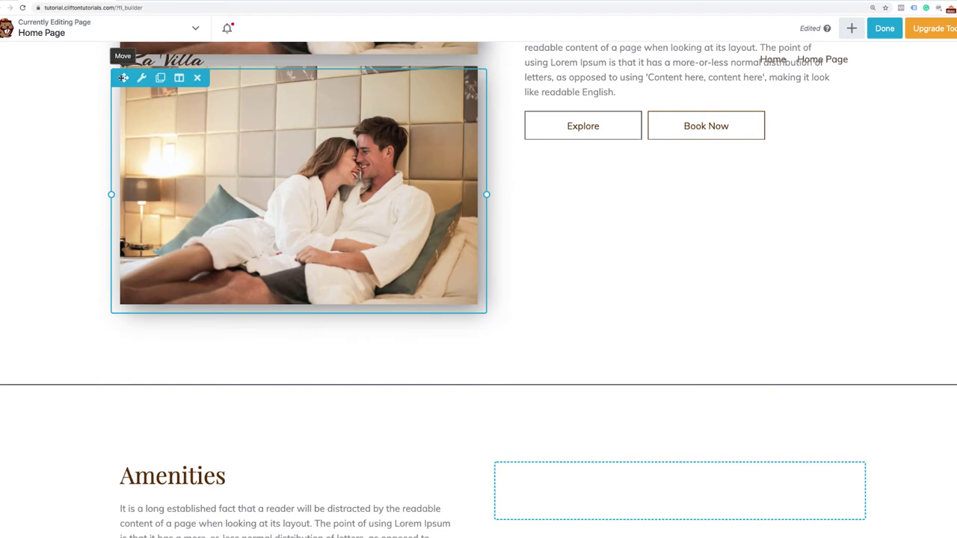
pyautogui.moveTo(123, 77); pyautogui.dragTo(172, 486)
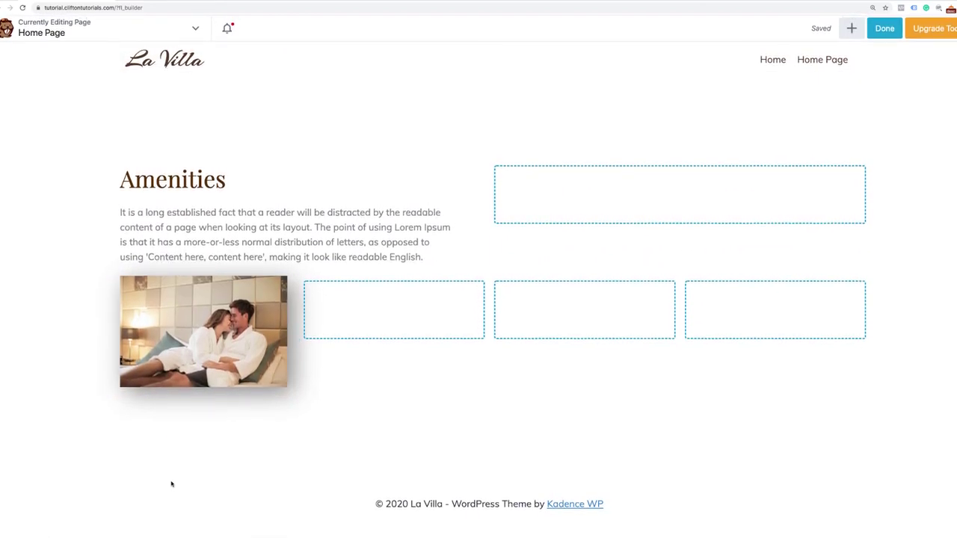
# Duplicate the getaway photo in the first column and move one copy into each of the other three columns.
pyautogui.click(162, 289)
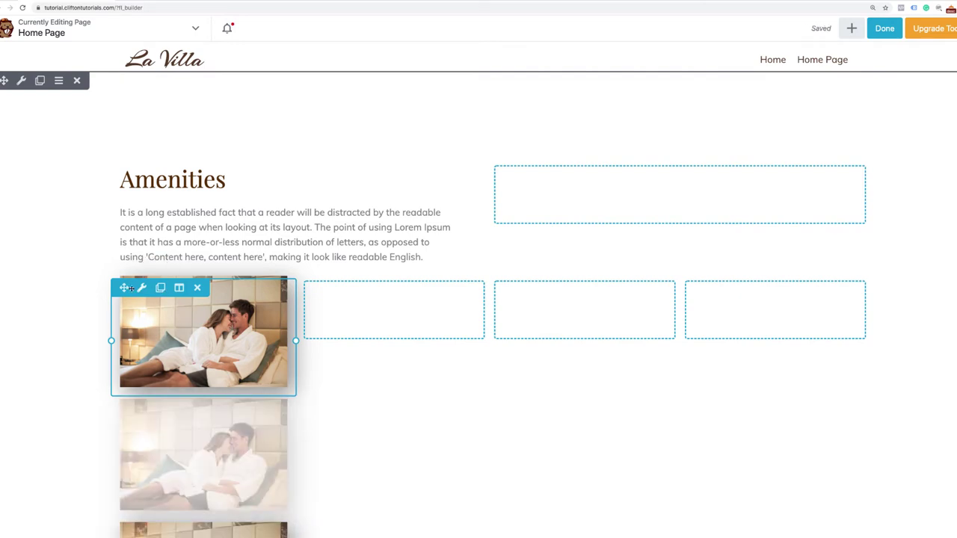
pyautogui.moveTo(129, 289); pyautogui.dragTo(331, 292)
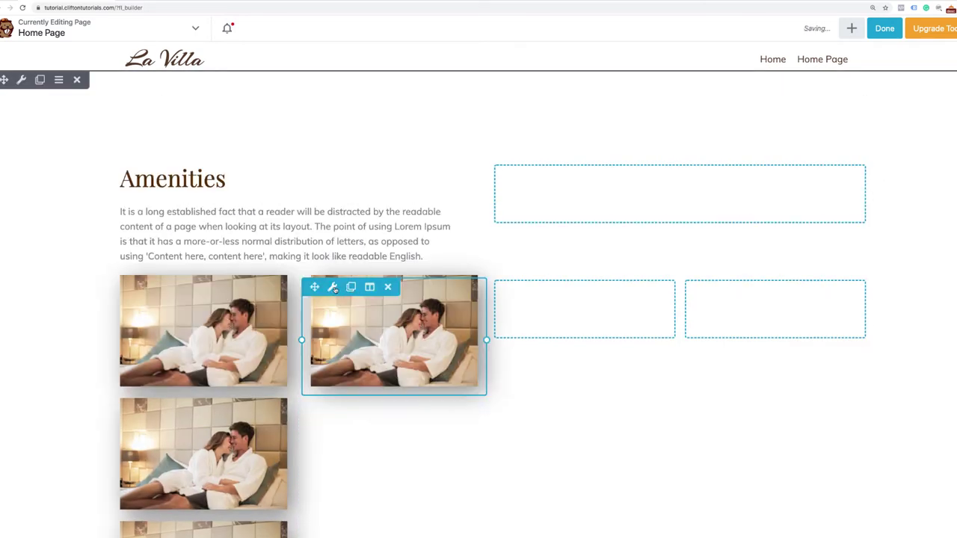
pyautogui.moveTo(125, 410); pyautogui.dragTo(613, 314)
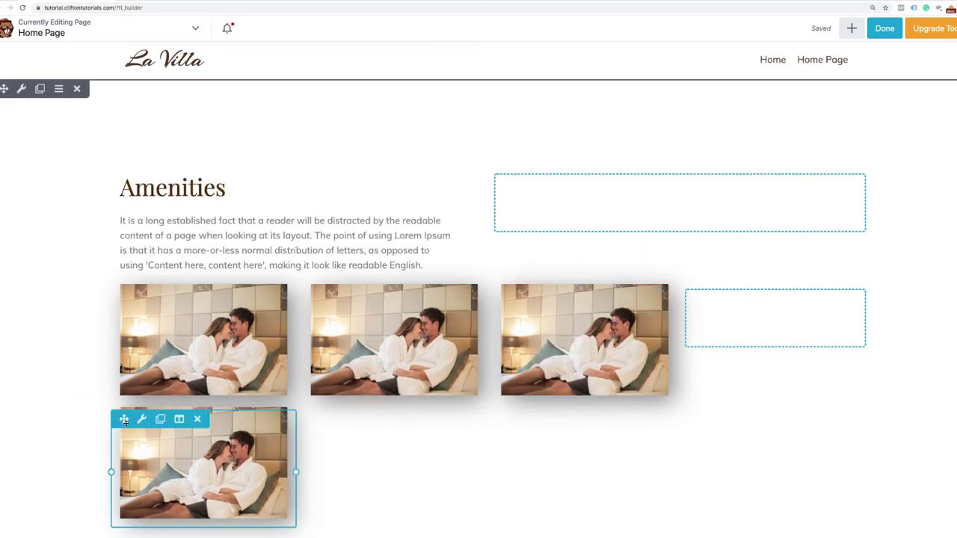
pyautogui.moveTo(125, 421); pyautogui.dragTo(738, 340)
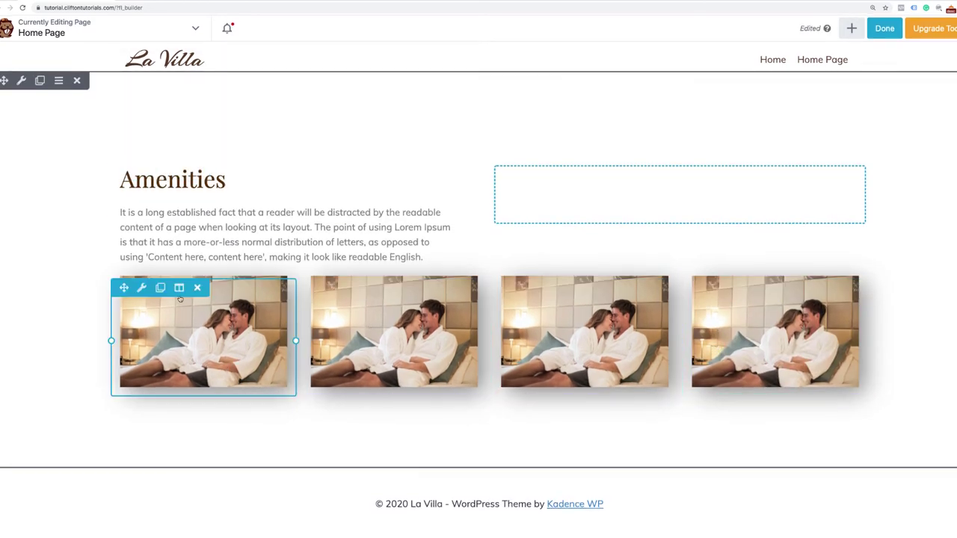
# Replace the first column's photo with vacation-romance.jpg from the Media Library and save the photo settings.
pyautogui.click(141, 287)
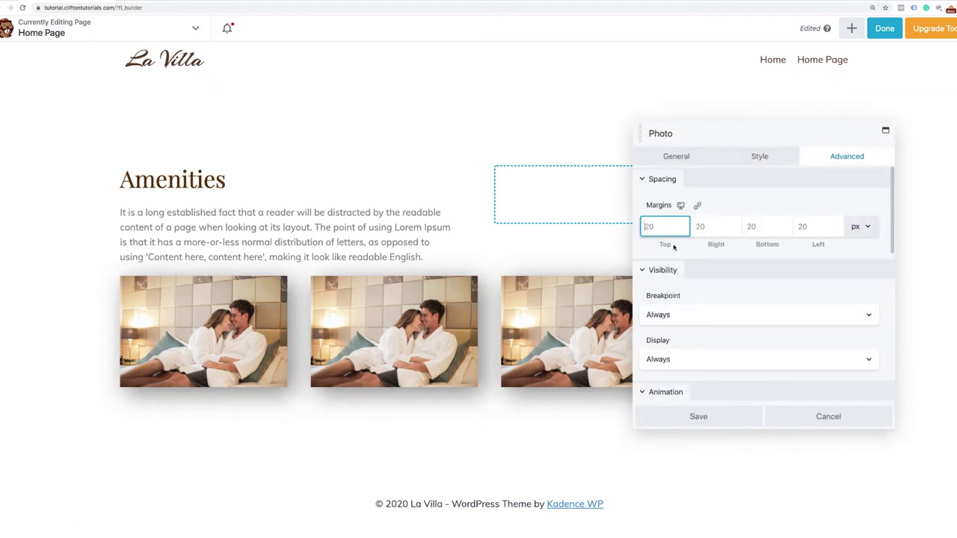
pyautogui.scroll(-3, 674, 248)
pyautogui.scroll(-4, 674, 247)
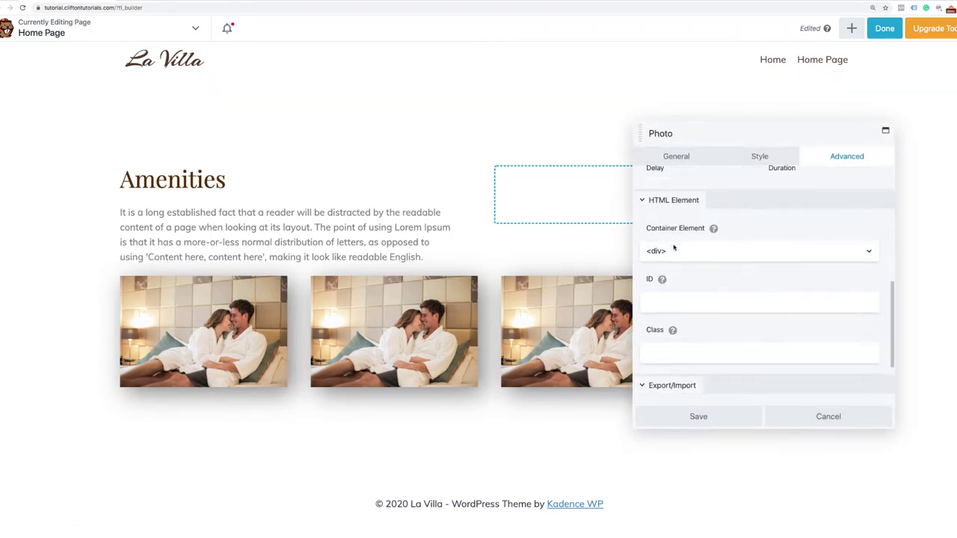
pyautogui.scroll(8, 673, 224)
pyautogui.click(673, 158)
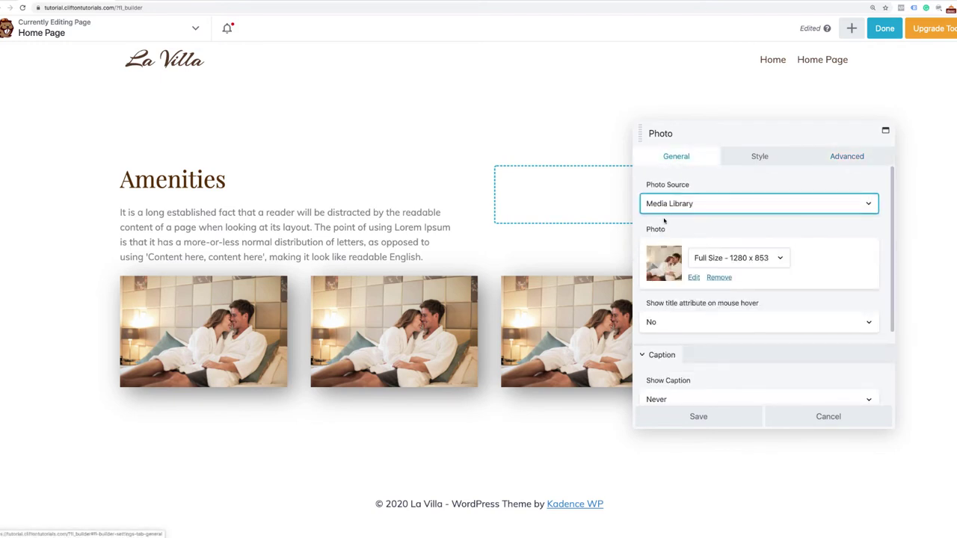
pyautogui.click(694, 278)
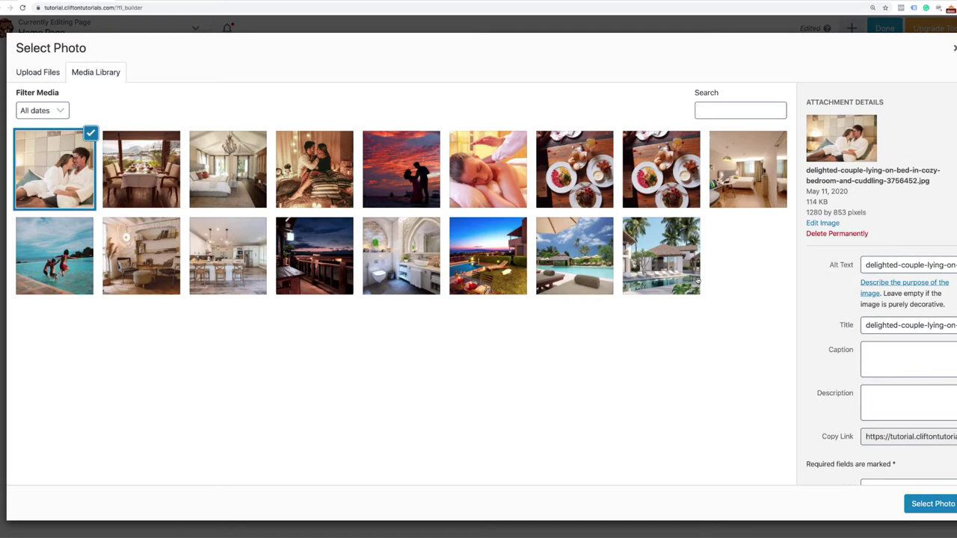
pyautogui.click(341, 189)
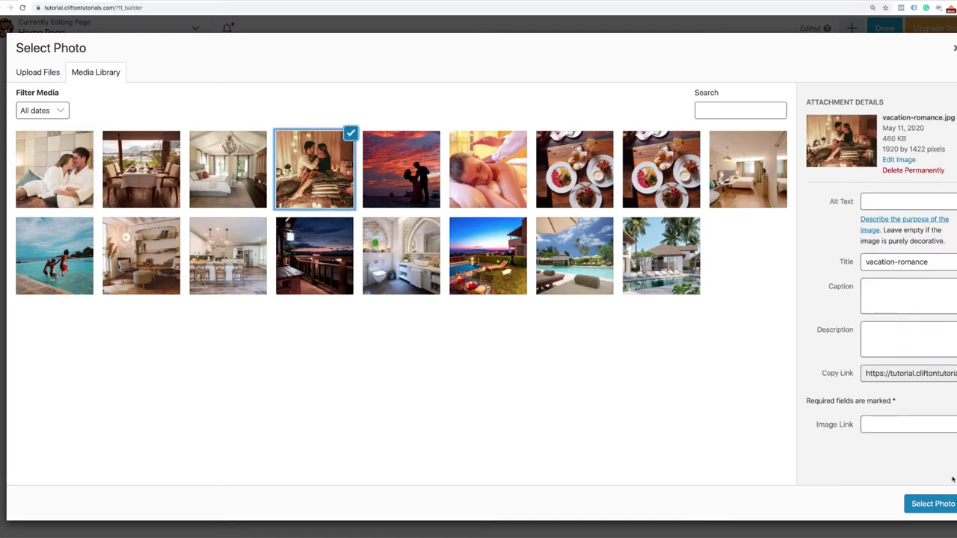
pyautogui.click(935, 503)
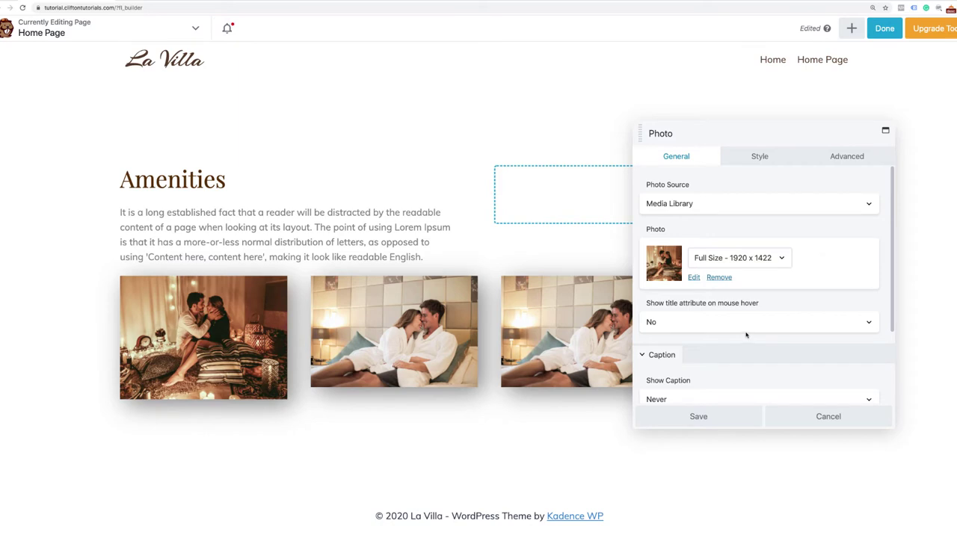
pyautogui.click(696, 416)
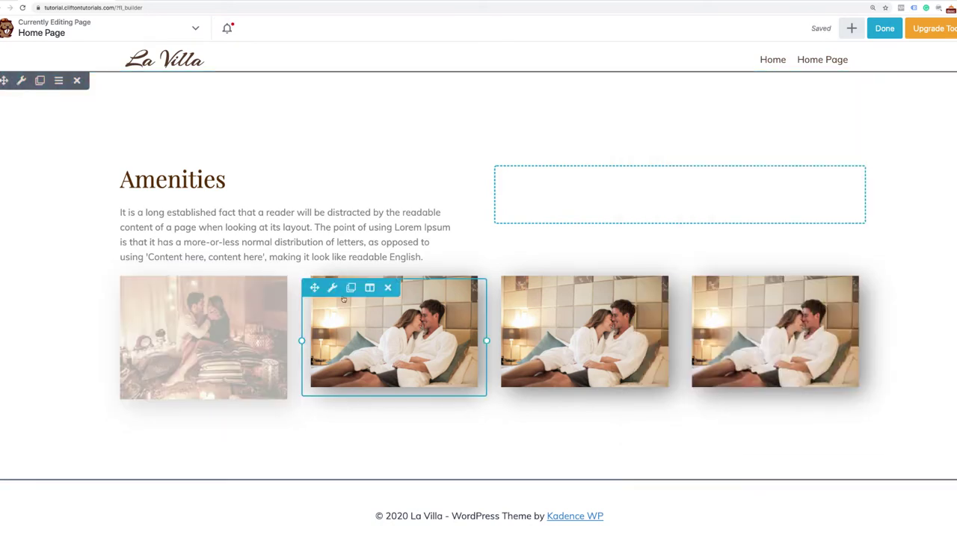
# Replace the second, third and fourth column photos with the sunset couple, massage and plated food images, saving each.
pyautogui.click(332, 288)
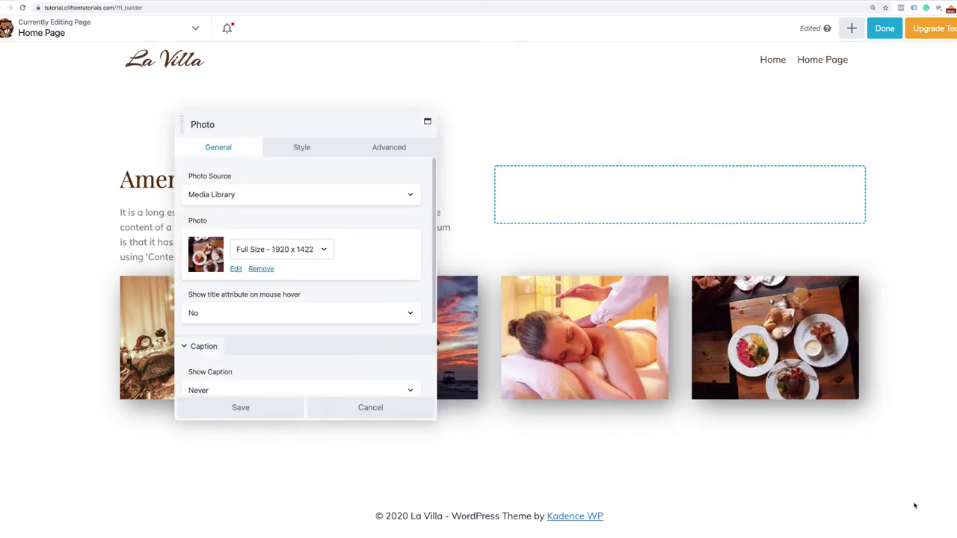
pyautogui.click(254, 418)
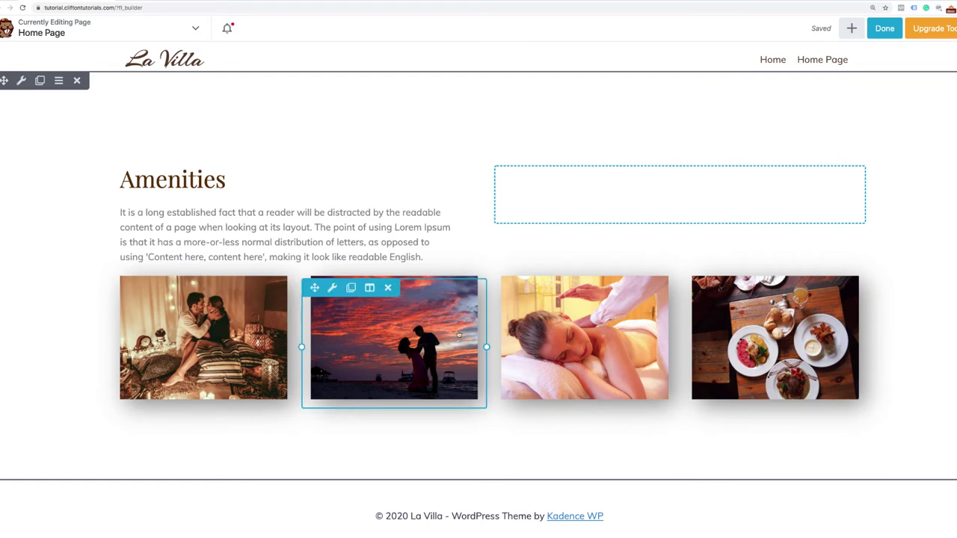
# Duplicate the Amenities heading module and move the copy below the first column's photo.
pyautogui.scroll(-1, 459, 334)
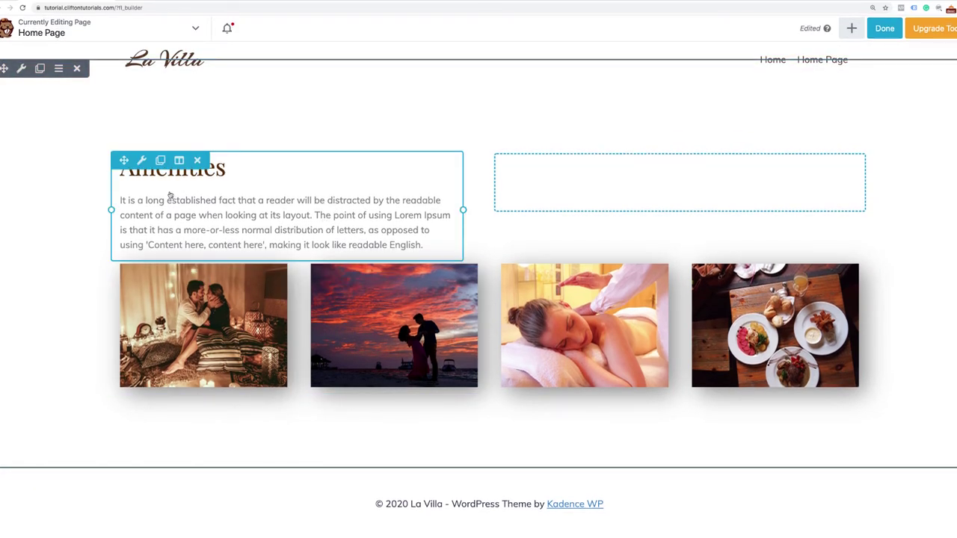
pyautogui.click(160, 161)
pyautogui.scroll(-5, 150, 209)
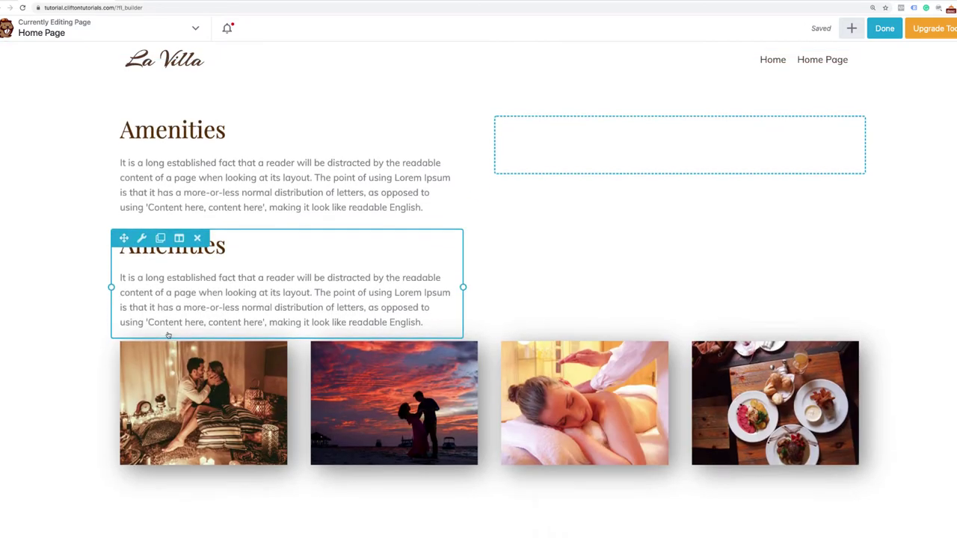
pyautogui.moveTo(124, 164); pyautogui.dragTo(180, 350)
# Change the copied module's heading to Romance and delete its description text from "The point of using Lorem Ipsum" onward.
pyautogui.scroll(-2, 180, 350)
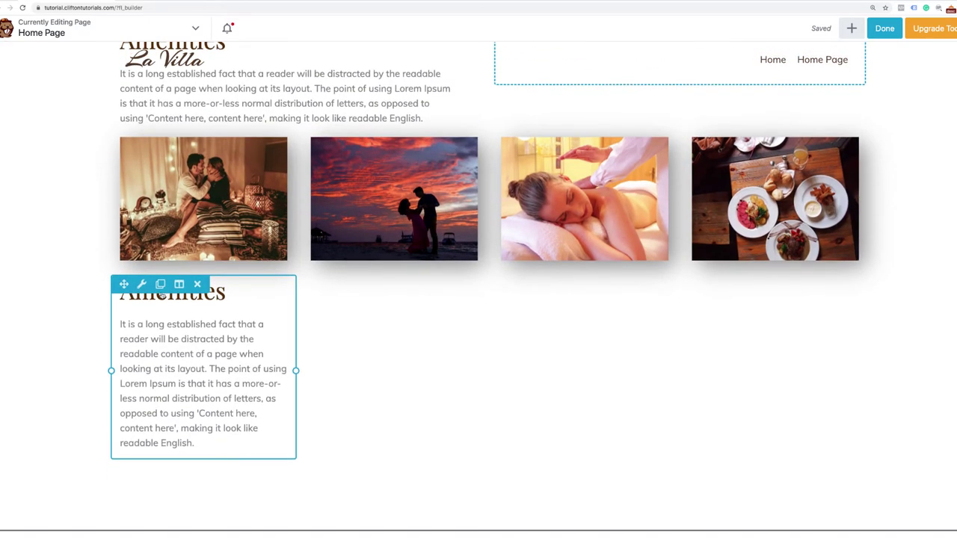
pyautogui.click(141, 284)
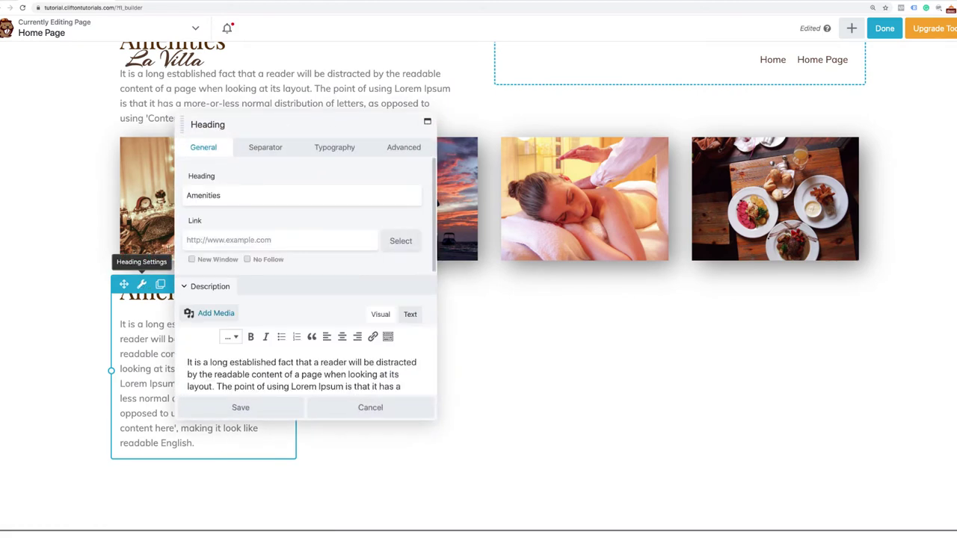
pyautogui.moveTo(225, 190); pyautogui.dragTo(177, 200)
pyautogui.write('Romance')
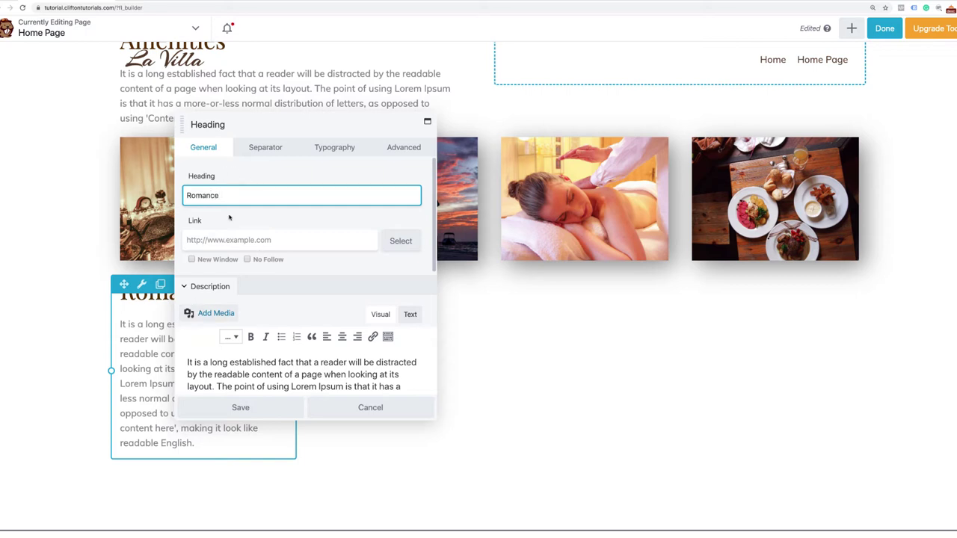
pyautogui.scroll(-2, 229, 218)
pyautogui.moveTo(217, 345); pyautogui.dragTo(298, 376)
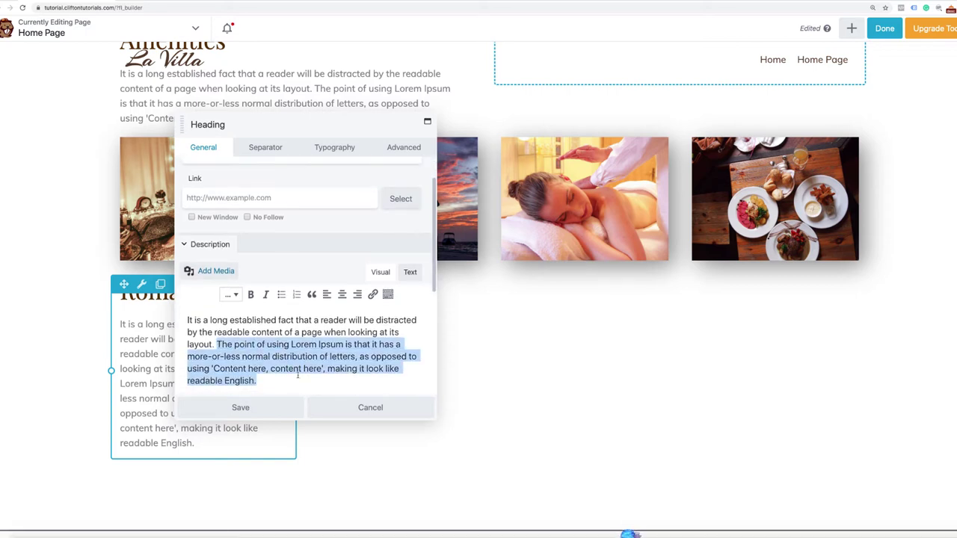
pyautogui.press('BackSpace')
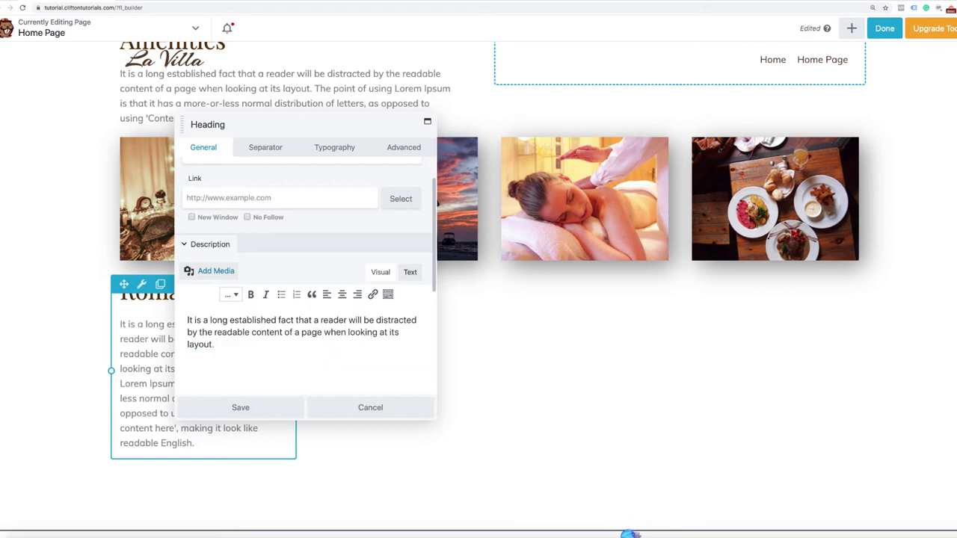
# Set the Romance heading's font size to 22 px and save the heading settings.
pyautogui.moveTo(289, 118); pyautogui.dragTo(455, 113)
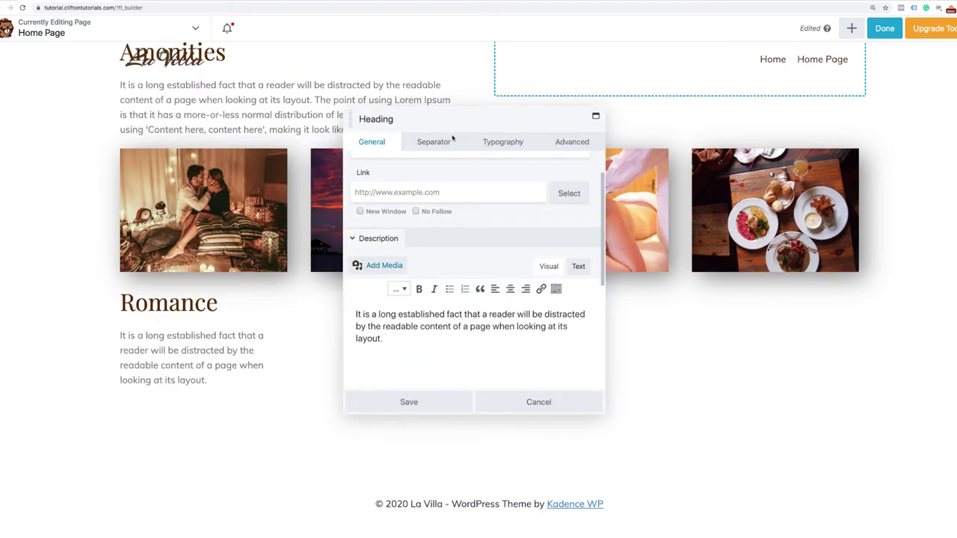
pyautogui.click(502, 142)
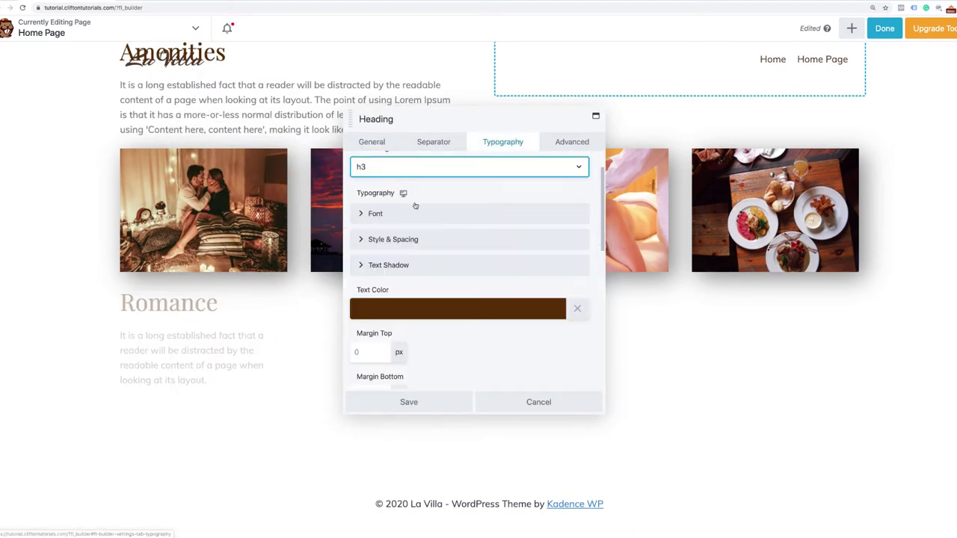
pyautogui.click(505, 217)
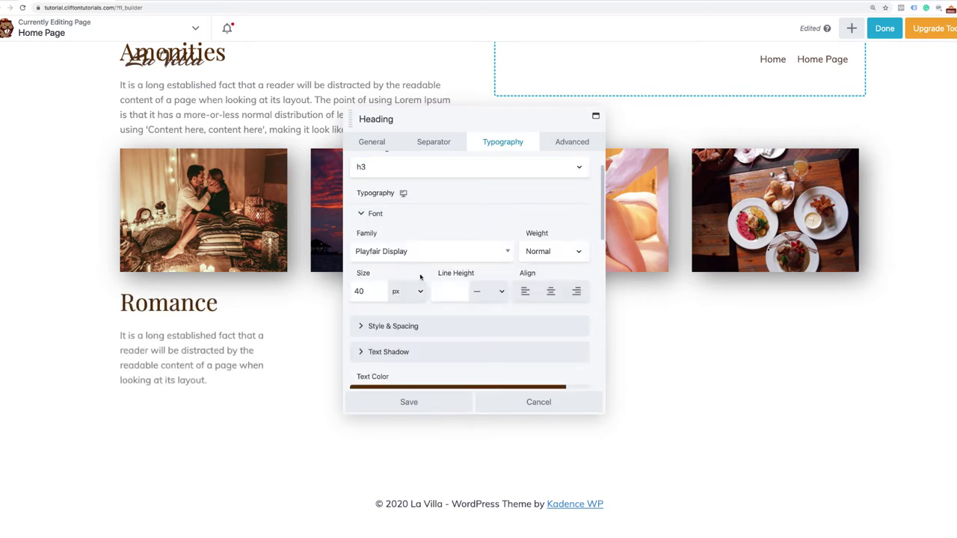
pyautogui.click(368, 294)
pyautogui.moveTo(444, 319); pyautogui.dragTo(409, 318)
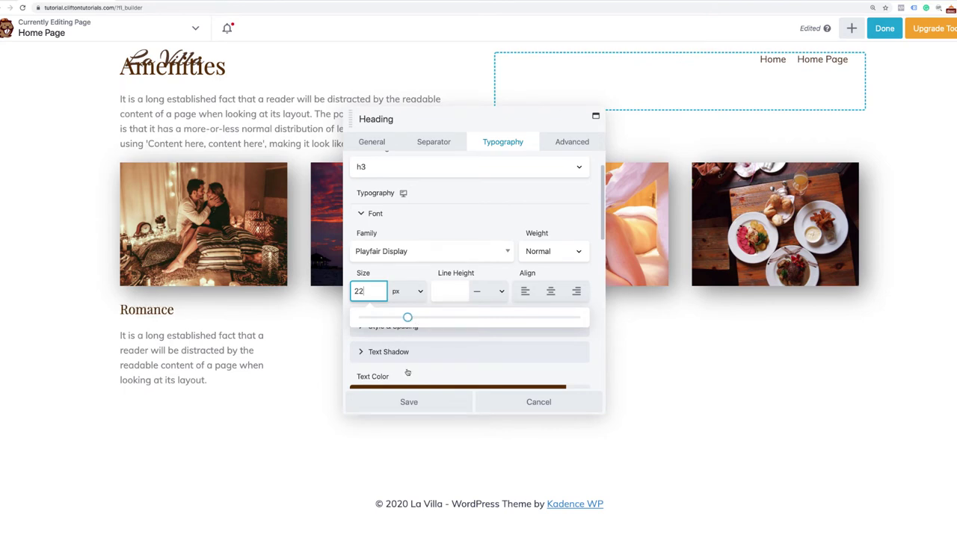
pyautogui.click(406, 408)
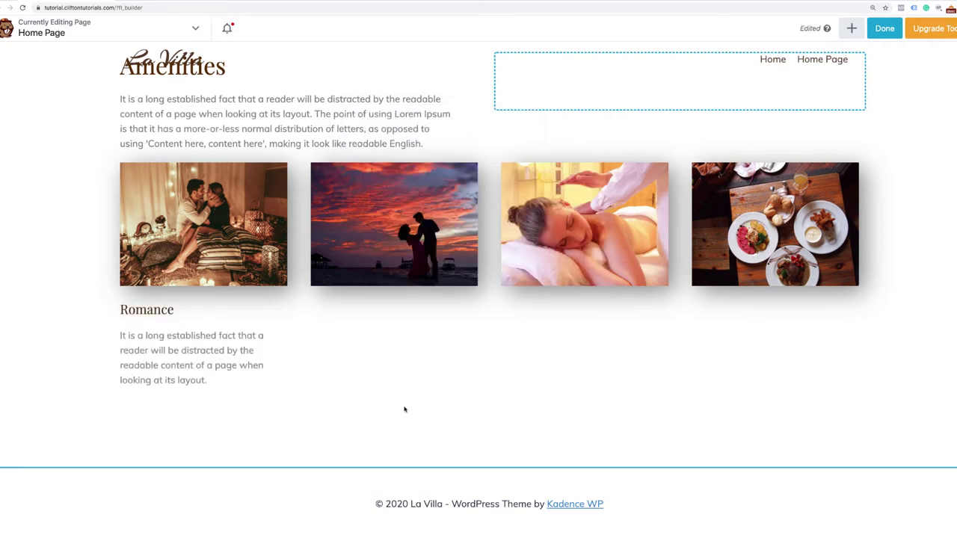
# Duplicate the Romance heading module and move the copy below the sunset photo in the second column.
pyautogui.moveTo(208, 356)
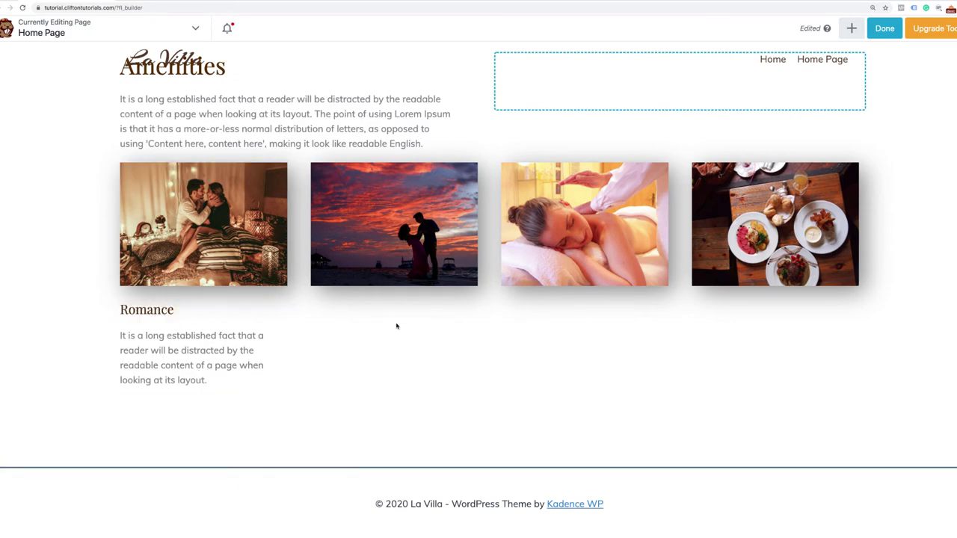
pyautogui.click(161, 314)
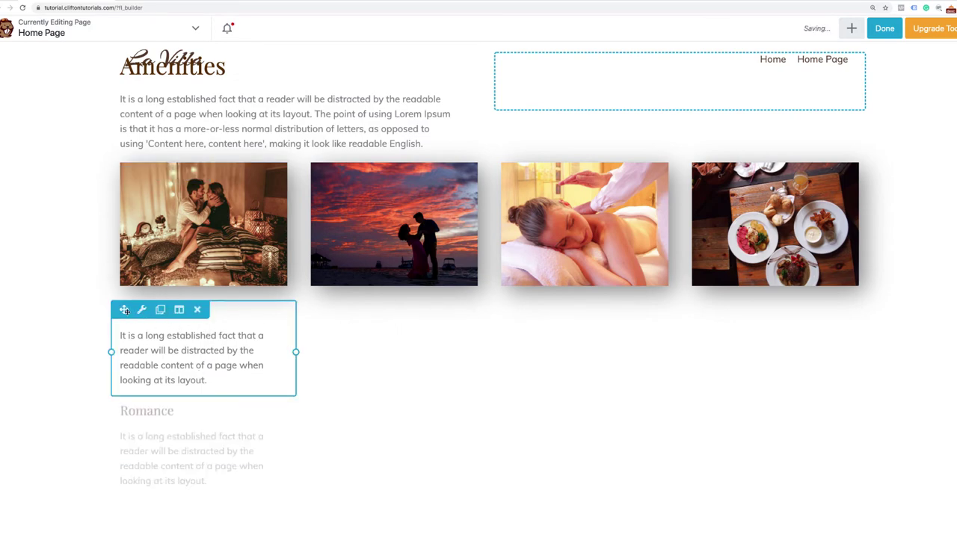
pyautogui.moveTo(160, 314); pyautogui.dragTo(388, 318)
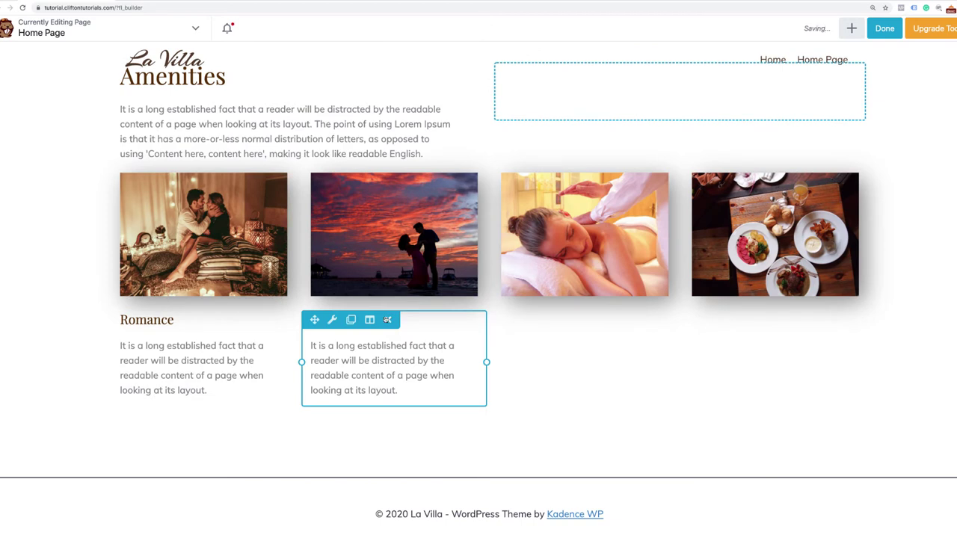
# Change the heading below the sunset photo to Activities and save the module.
pyautogui.click(333, 320)
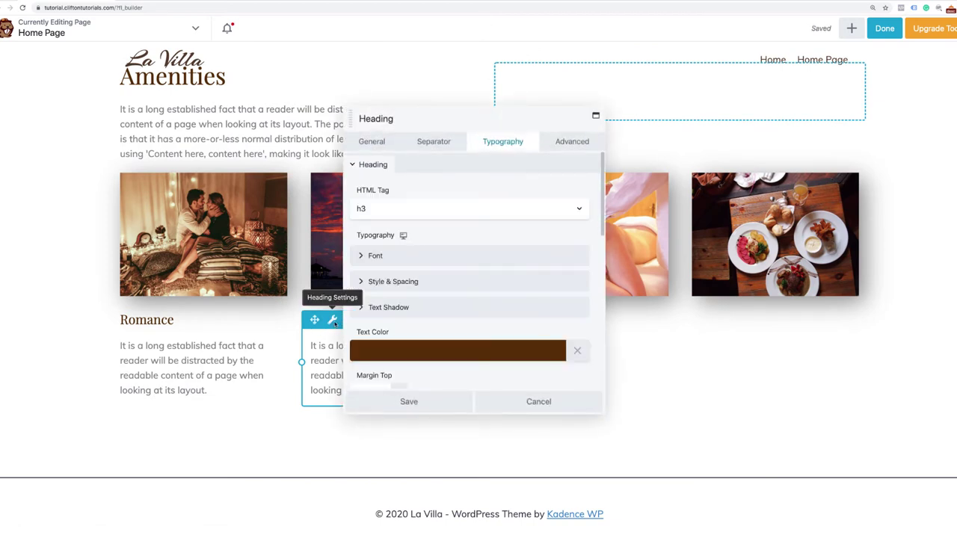
pyautogui.click(383, 143)
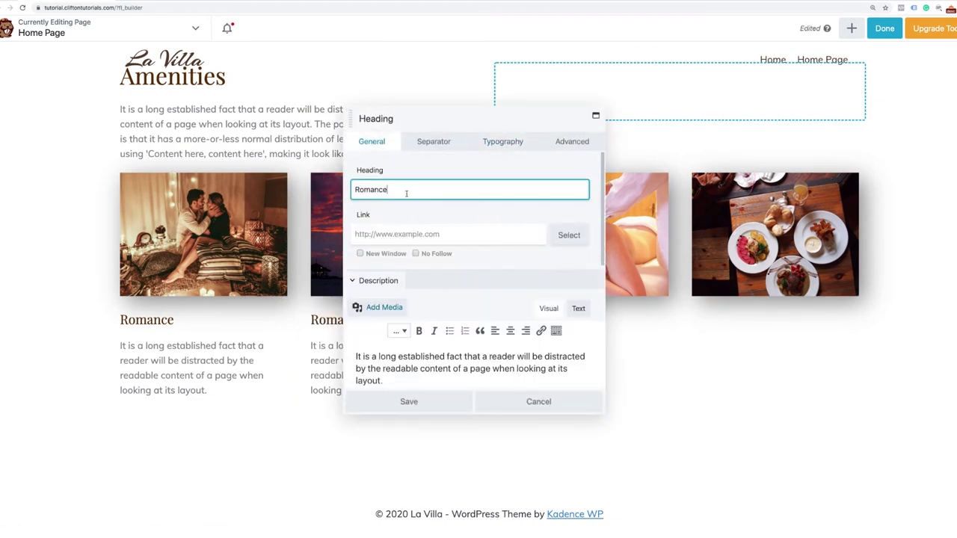
pyautogui.moveTo(466, 190); pyautogui.dragTo(332, 185)
pyautogui.write('Acc')
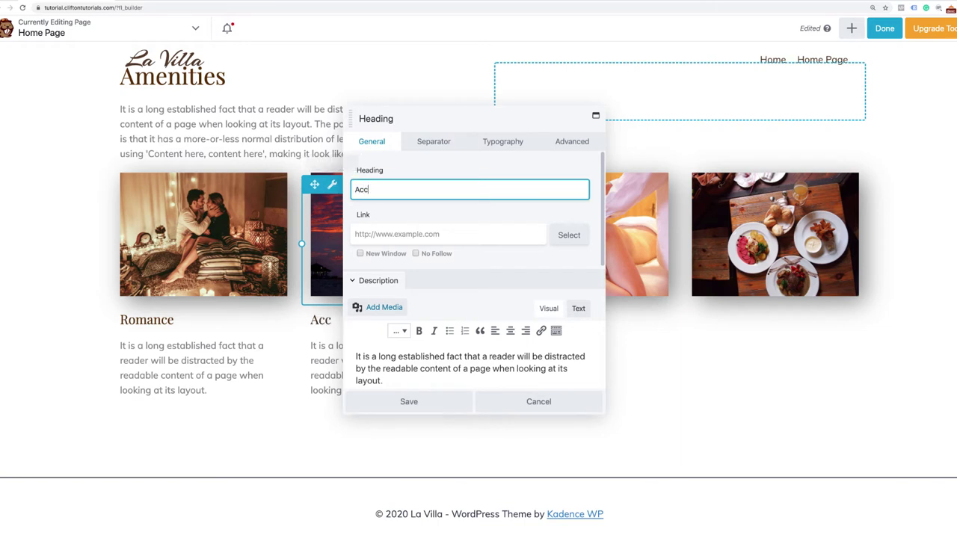
pyautogui.press('BackSpace')
pyautogui.write('ti')
pyautogui.write('es')
pyautogui.click(436, 402)
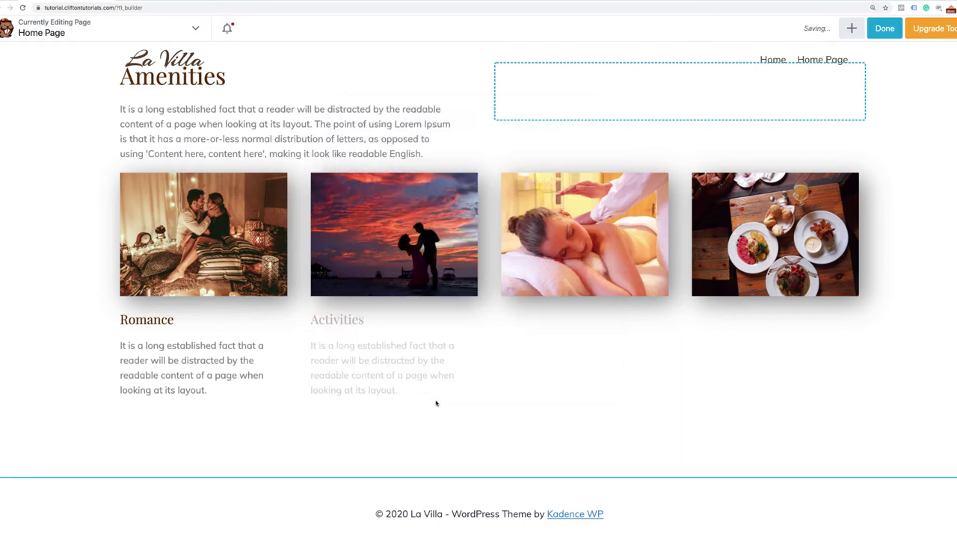
# Duplicate the Activities heading module below the massage photo in the third column and save the copy with the heading Spa & Massage.
pyautogui.click(351, 321)
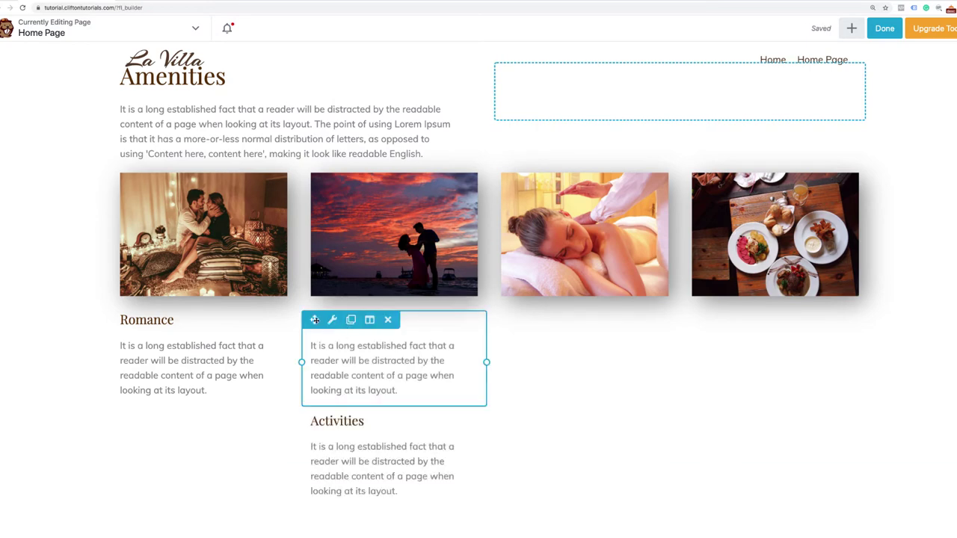
pyautogui.moveTo(314, 320); pyautogui.dragTo(591, 327)
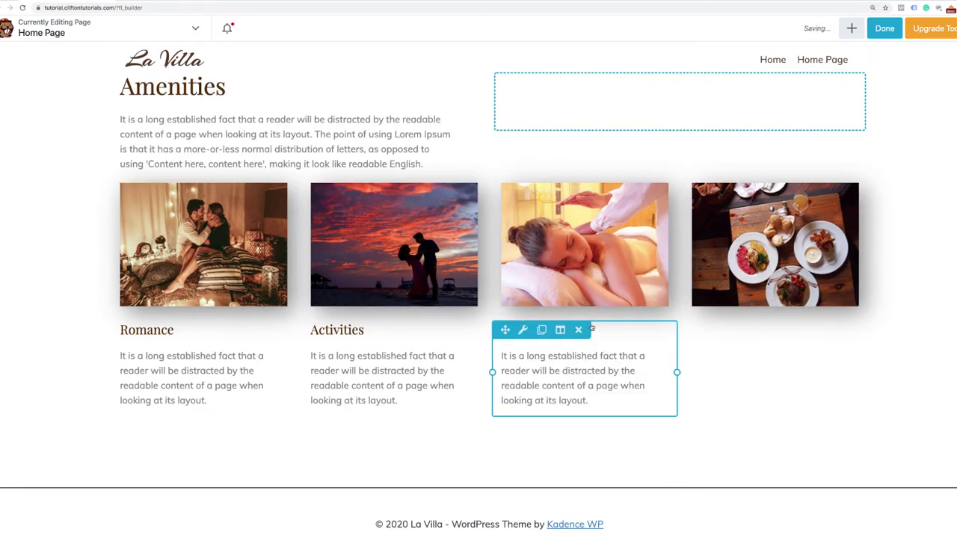
pyautogui.click(523, 330)
pyautogui.doubleClick(386, 189)
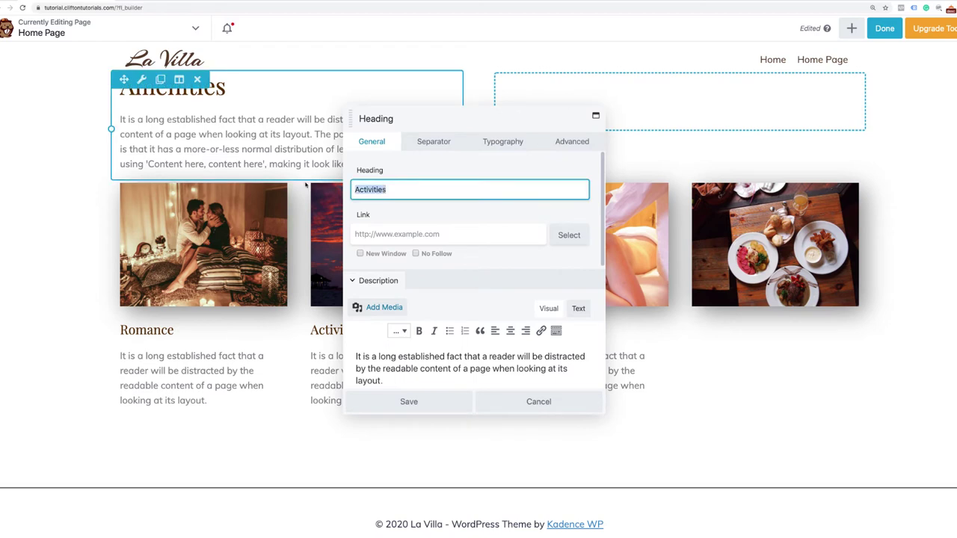
pyautogui.write('Spa & Massage')
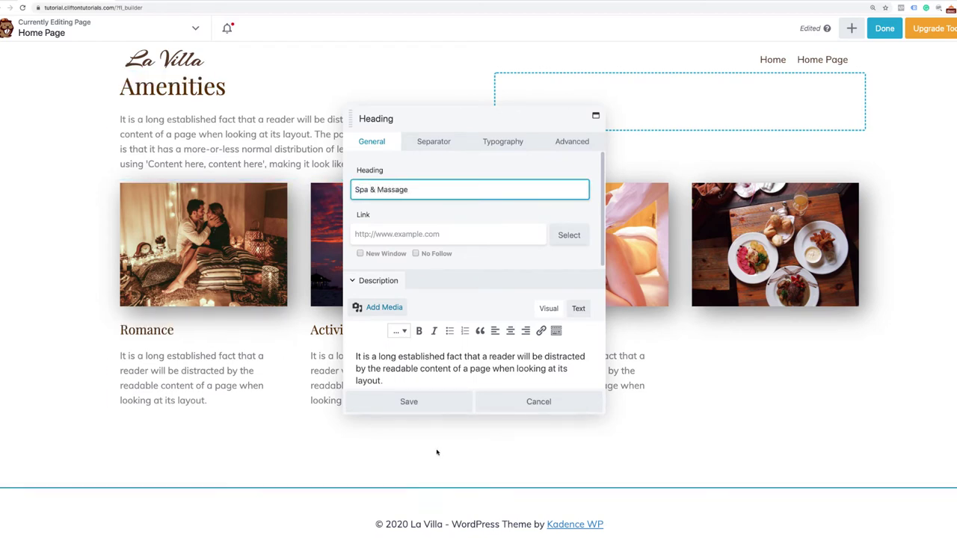
pyautogui.click(439, 405)
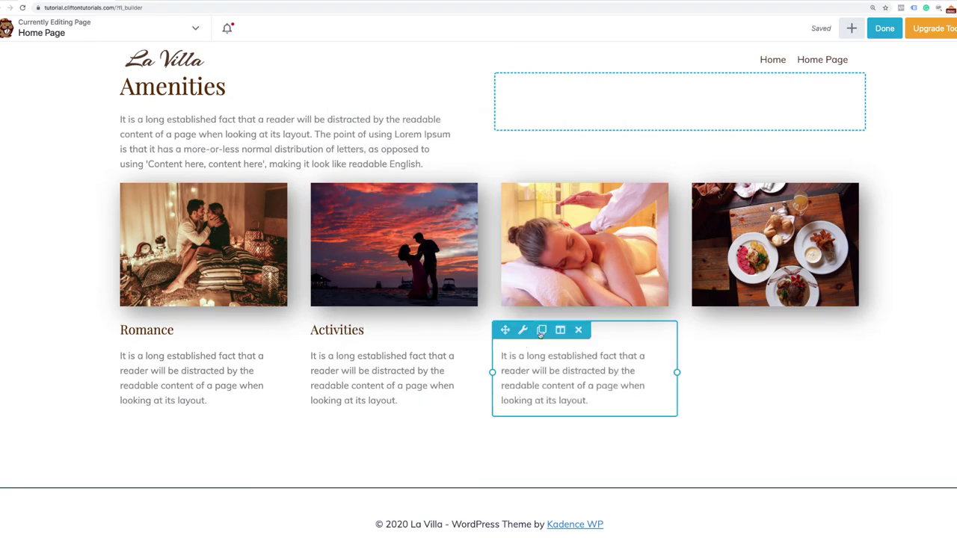
# Duplicate the Spa & Massage heading module below the food photo in the fourth column and save the copy with the heading Dining.
pyautogui.moveTo(505, 329); pyautogui.dragTo(752, 359)
pyautogui.click(714, 340)
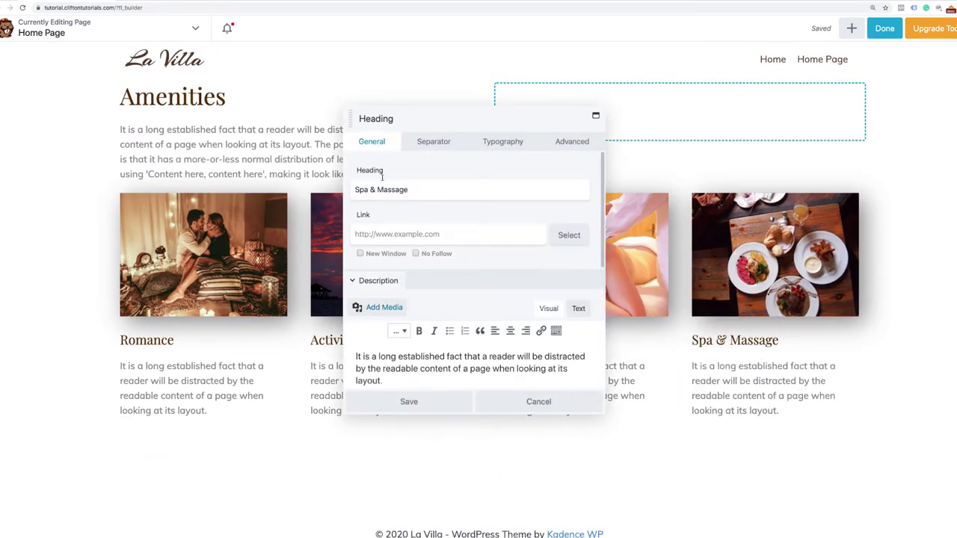
pyautogui.write('Dining')
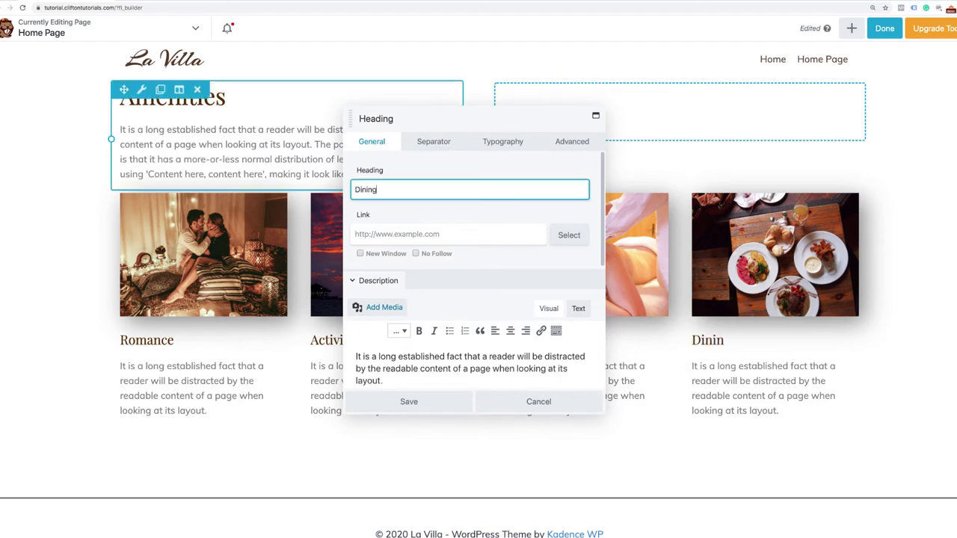
pyautogui.click(401, 403)
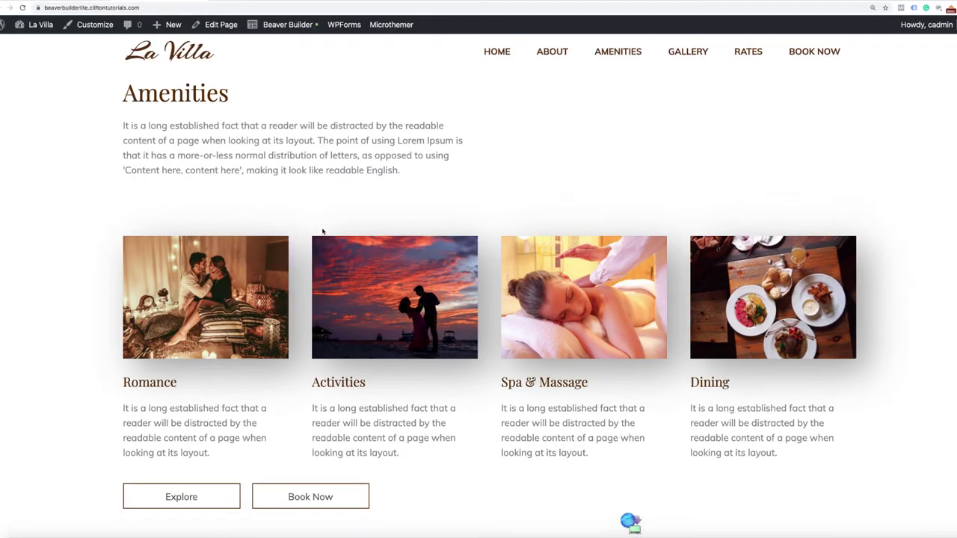
pyautogui.scroll(-2, 325, 202)
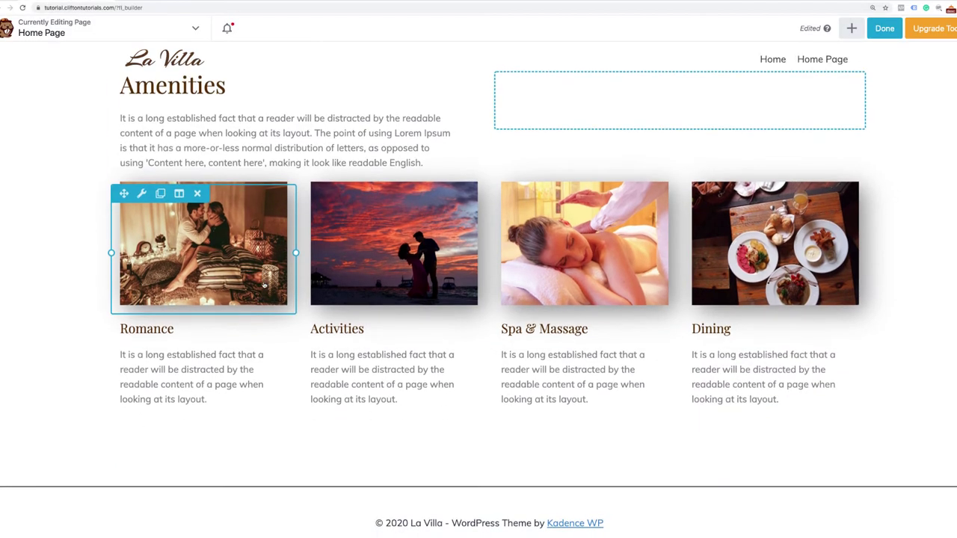
pyautogui.scroll(-1, 263, 285)
pyautogui.click(850, 28)
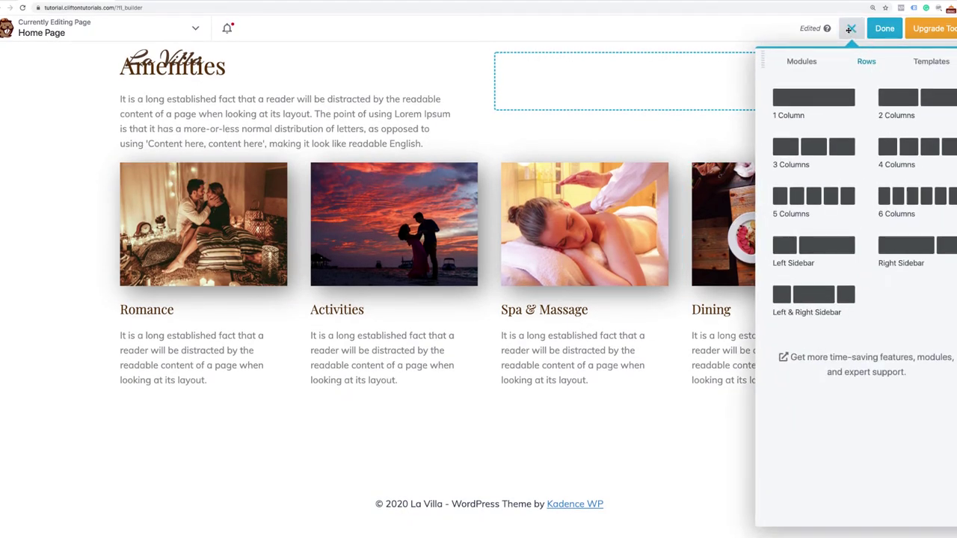
pyautogui.click(804, 69)
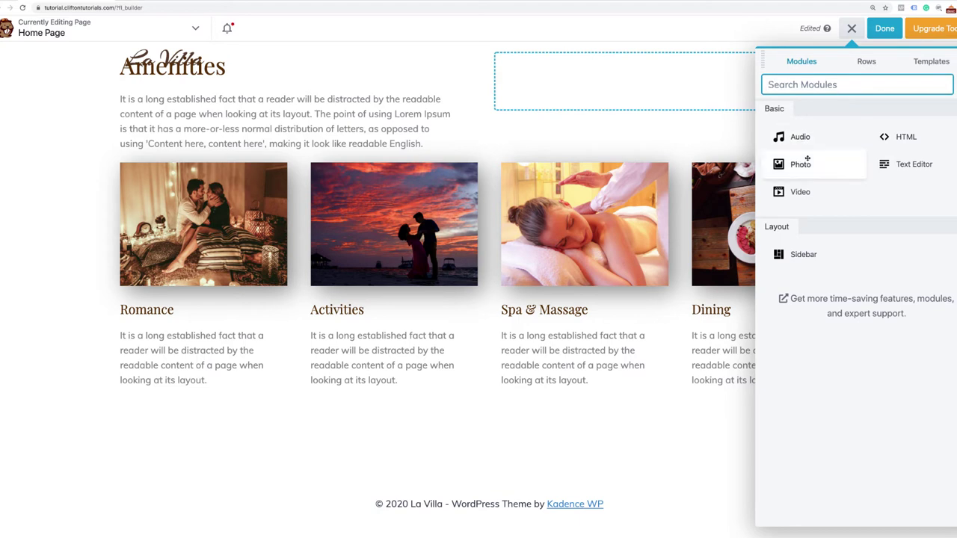
pyautogui.write('Dual Button')
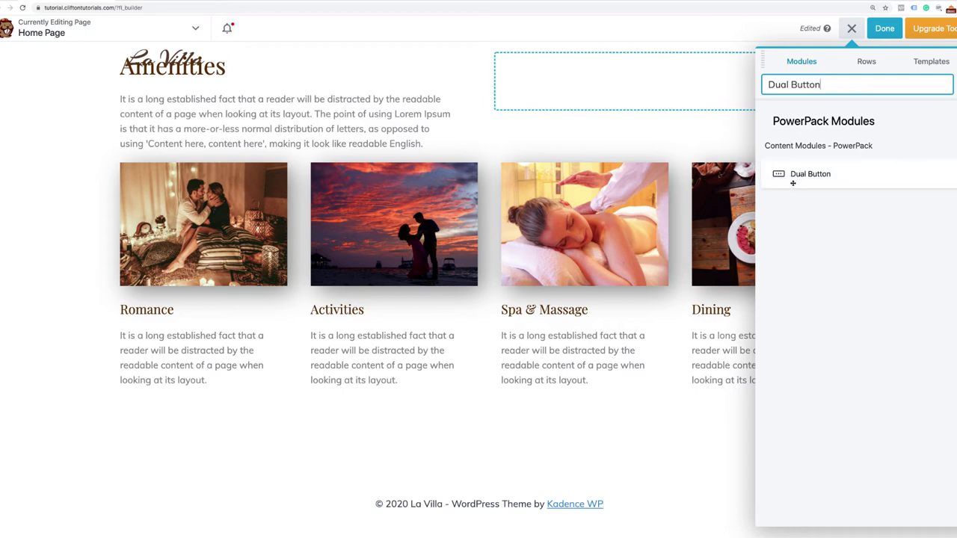
pyautogui.moveTo(793, 183); pyautogui.dragTo(682, 136)
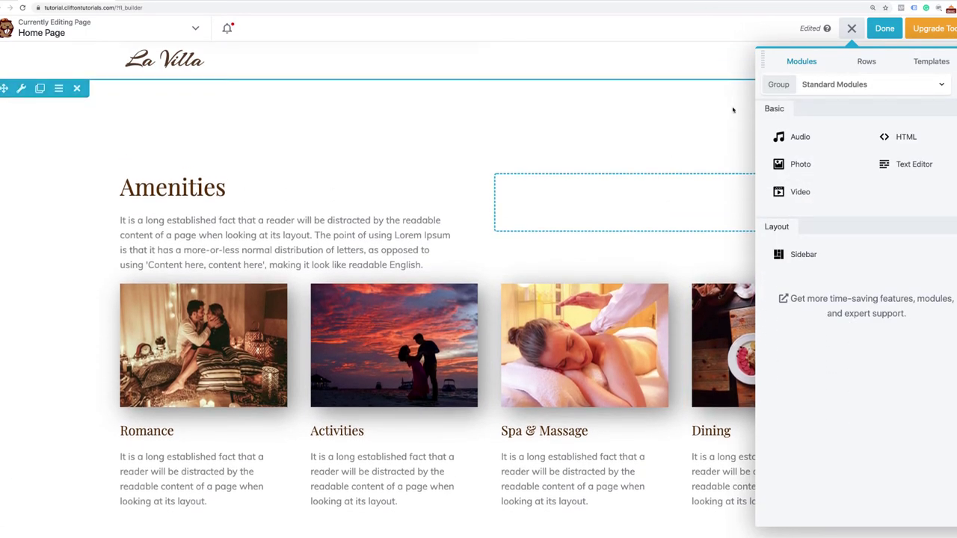
pyautogui.moveTo(732, 110); pyautogui.dragTo(641, 142)
# Duplicate the Explore and Book Now button pair from the section above and move the copy below the Amenities columns.
pyautogui.click(565, 134)
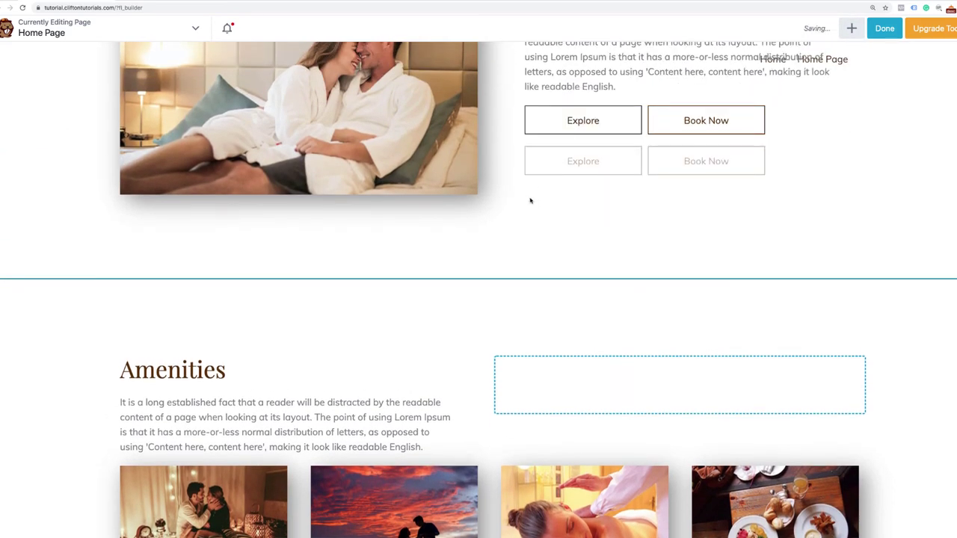
pyautogui.moveTo(528, 154); pyautogui.dragTo(352, 372)
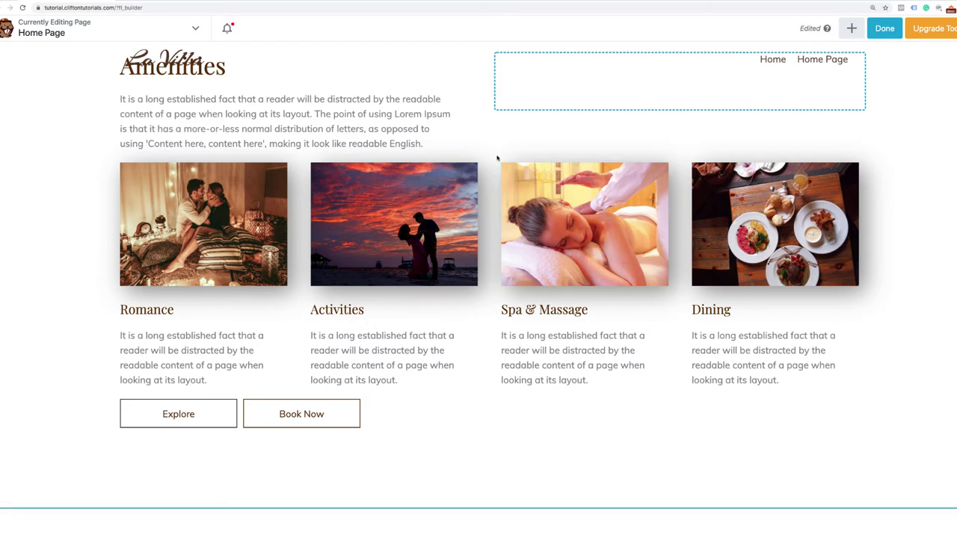
# Find the PowerPack Divider module and add it between the Amenities introduction text and the row of photos.
pyautogui.click(852, 27)
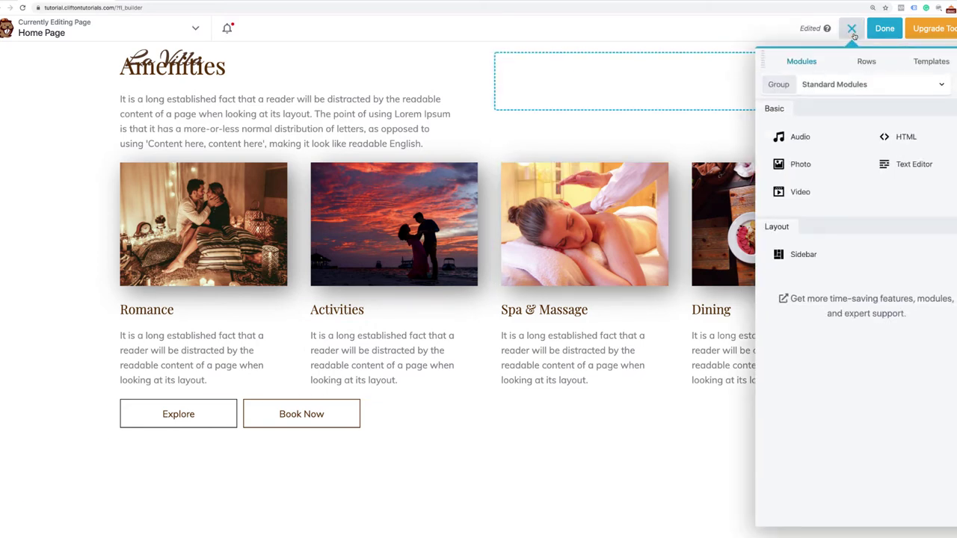
pyautogui.click(920, 87)
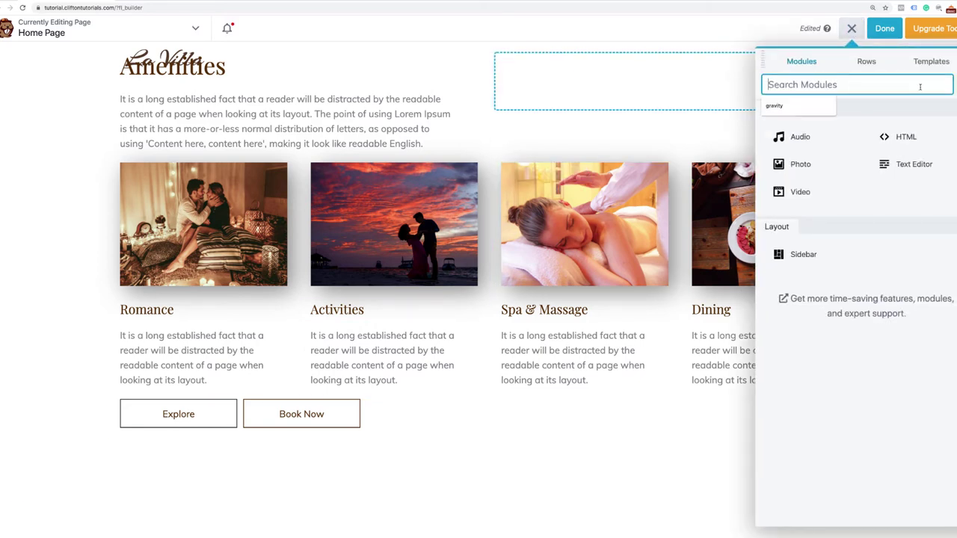
pyautogui.write('divider')
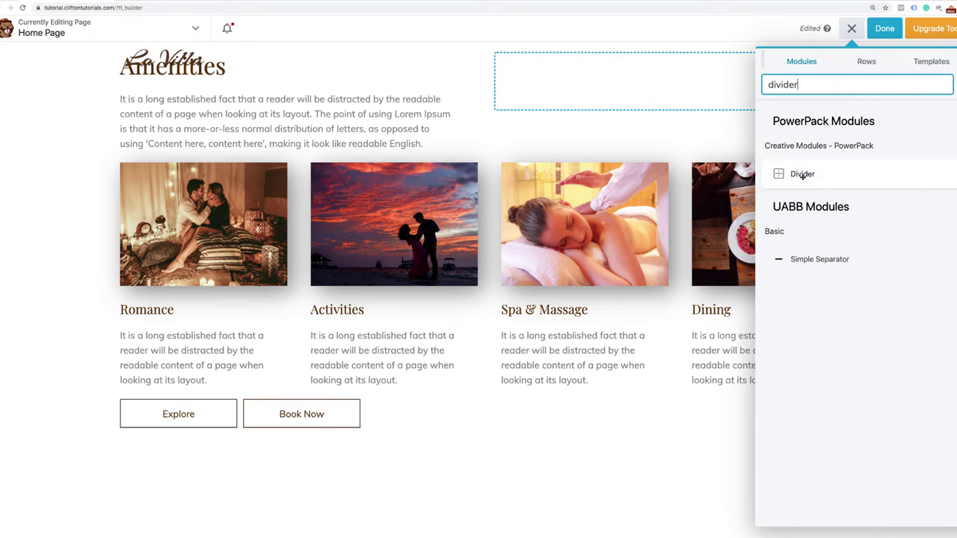
pyautogui.moveTo(803, 176); pyautogui.dragTo(500, 342)
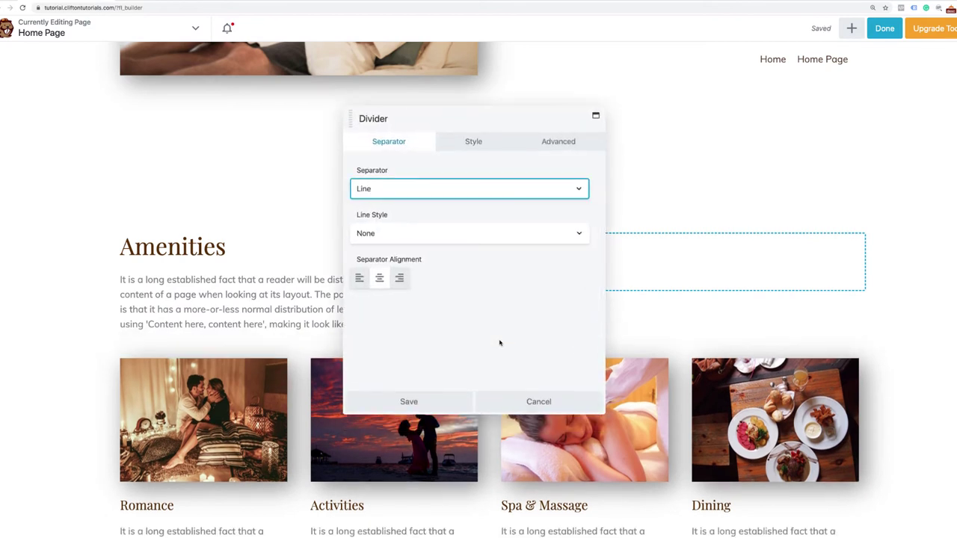
# Set the divider's separator to Line With Icon/Image and choose the solid heart as its icon.
pyautogui.click(457, 190)
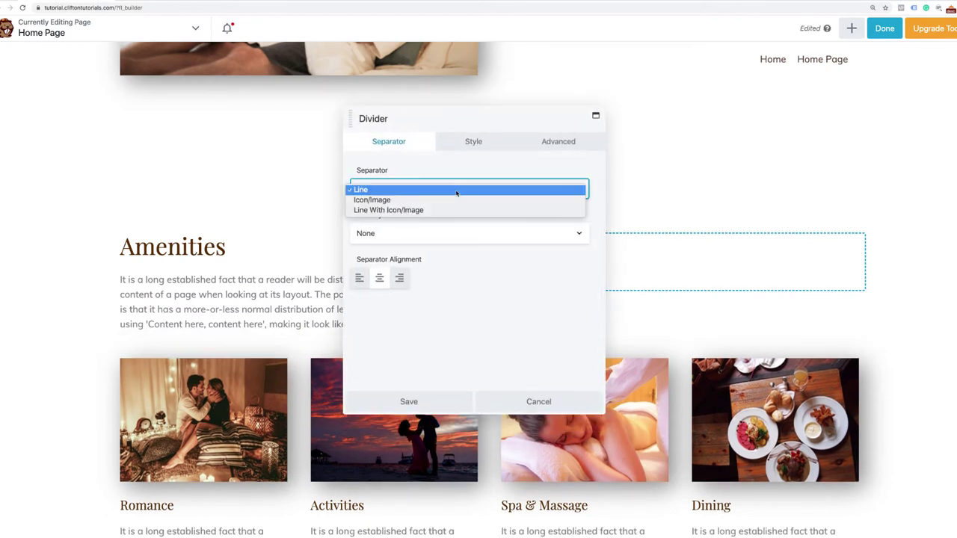
pyautogui.click(420, 210)
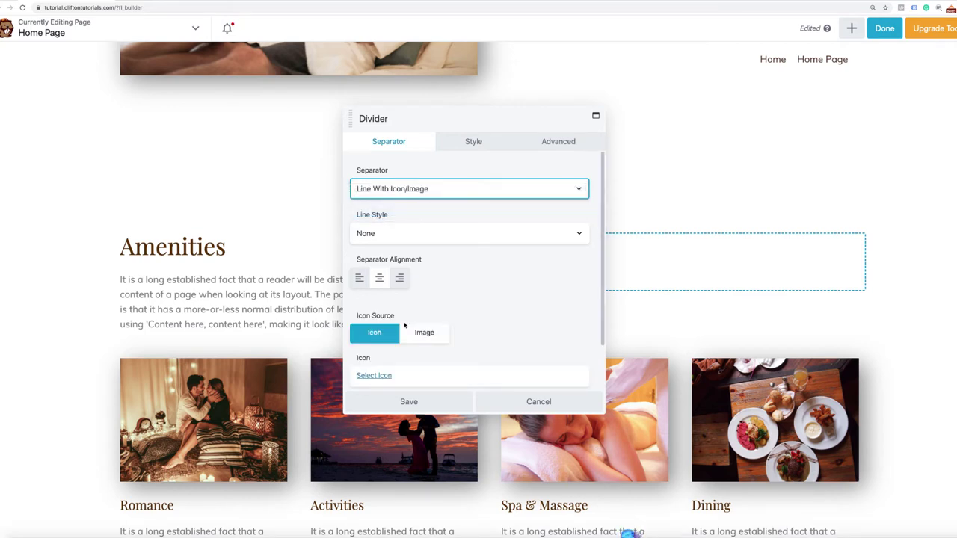
pyautogui.scroll(-1, 379, 337)
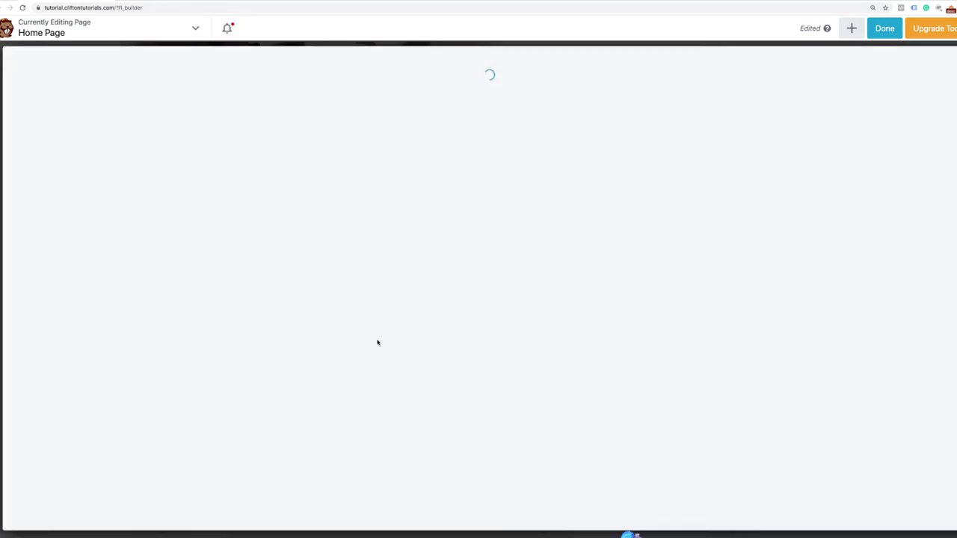
pyautogui.click(917, 52)
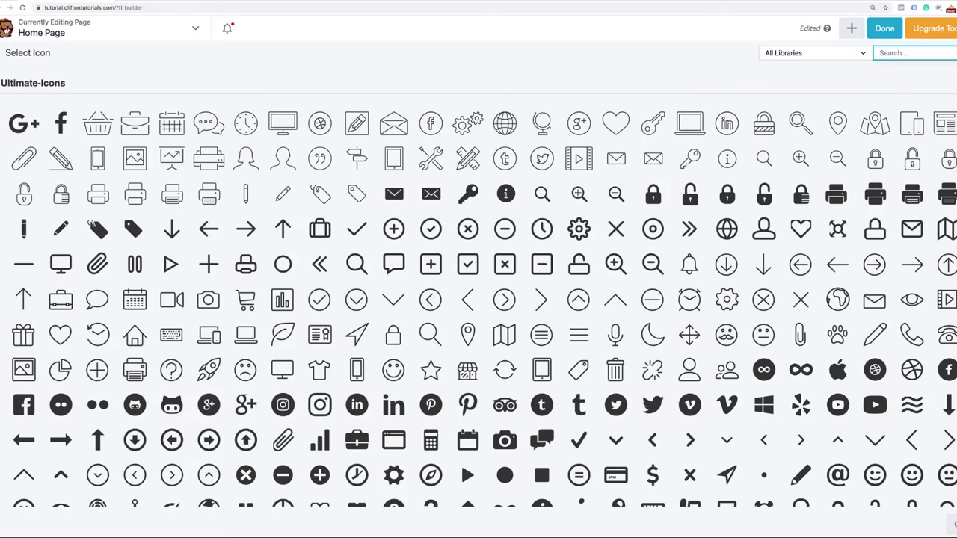
pyautogui.write('heart')
pyautogui.click(507, 184)
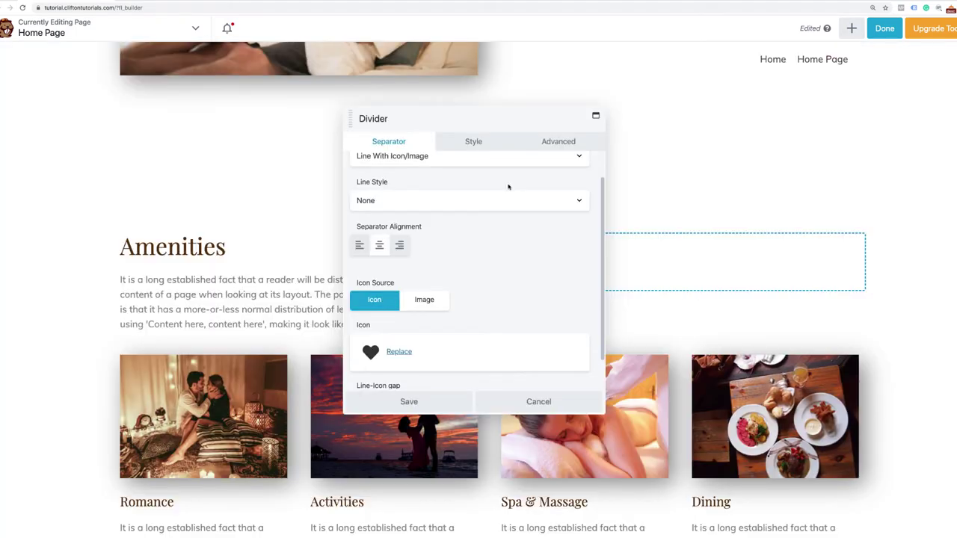
# Move the divider settings clear of the divider, then set its line style to Dashed and the line-icon gap to 20 px.
pyautogui.moveTo(520, 121); pyautogui.dragTo(782, 75)
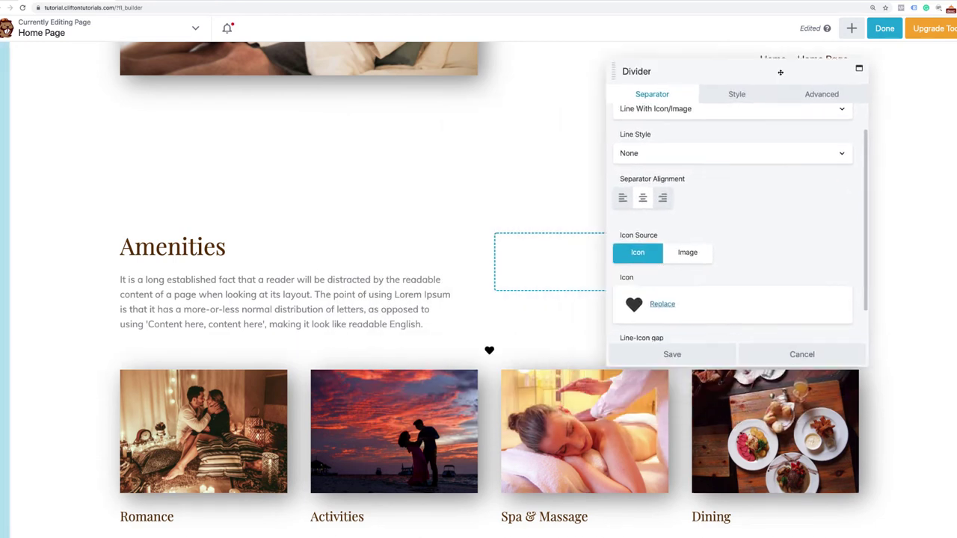
pyautogui.scroll(-1, 668, 242)
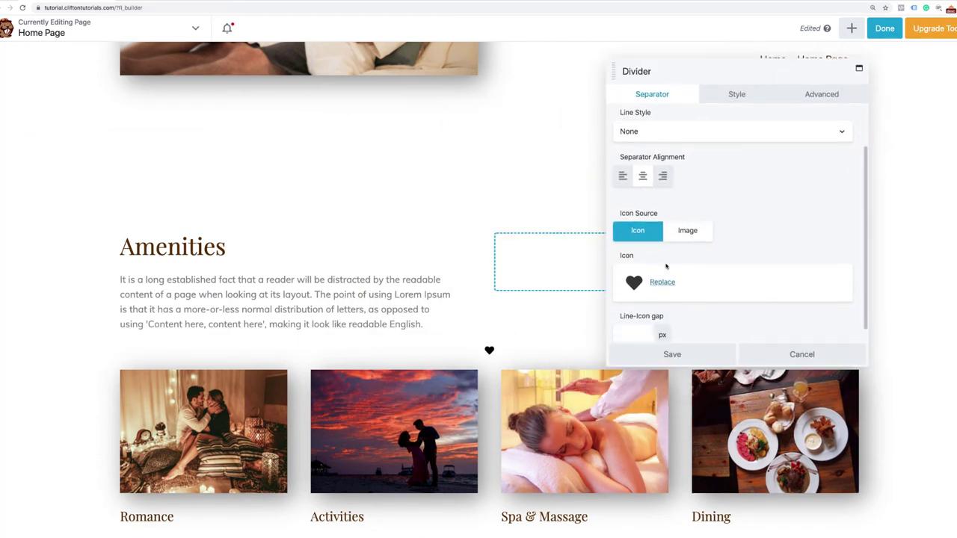
pyautogui.scroll(1, 666, 268)
pyautogui.scroll(-1, 666, 268)
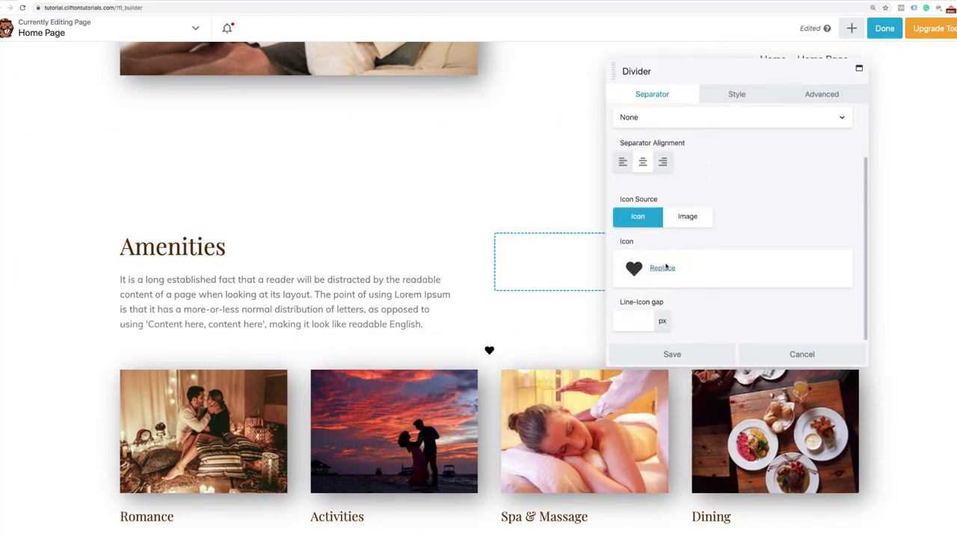
pyautogui.scroll(2, 666, 268)
pyautogui.click(677, 187)
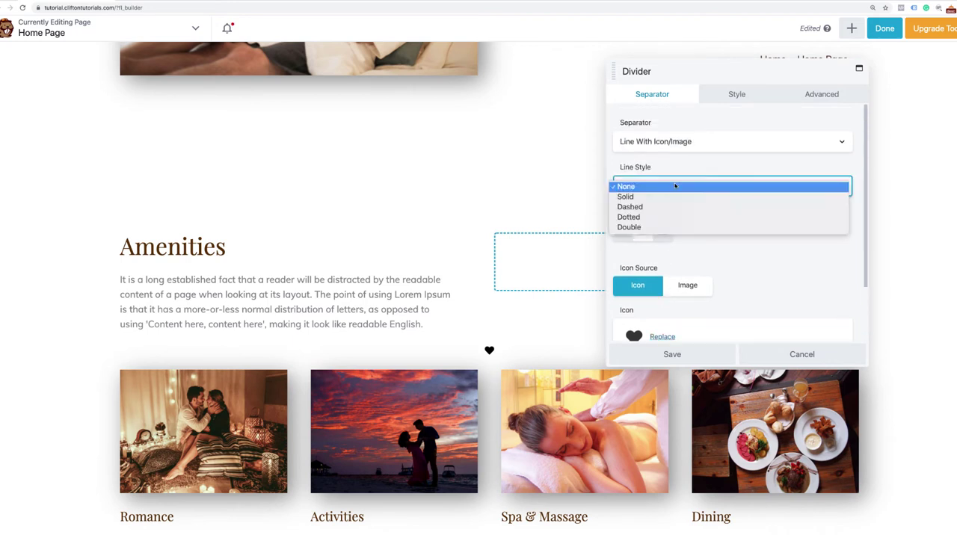
pyautogui.click(658, 211)
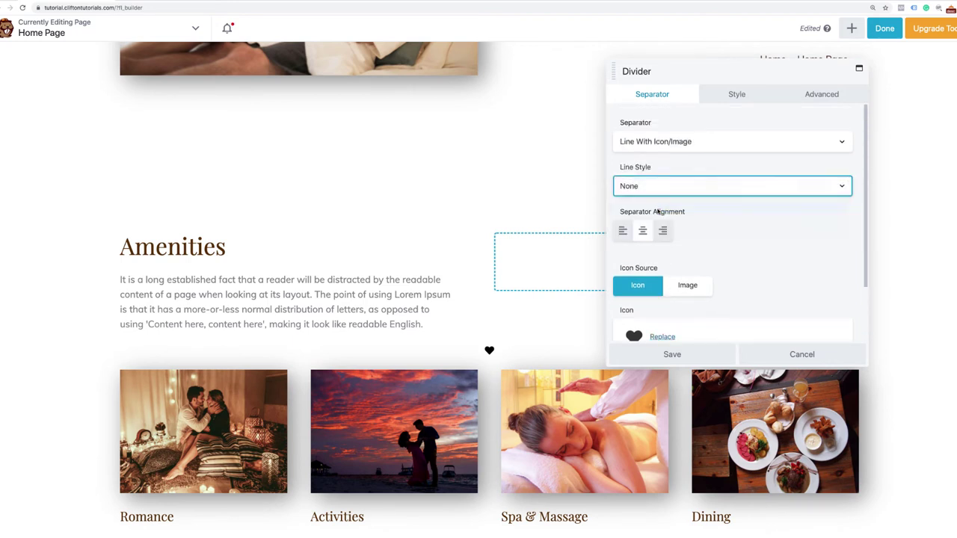
pyautogui.scroll(-2, 676, 241)
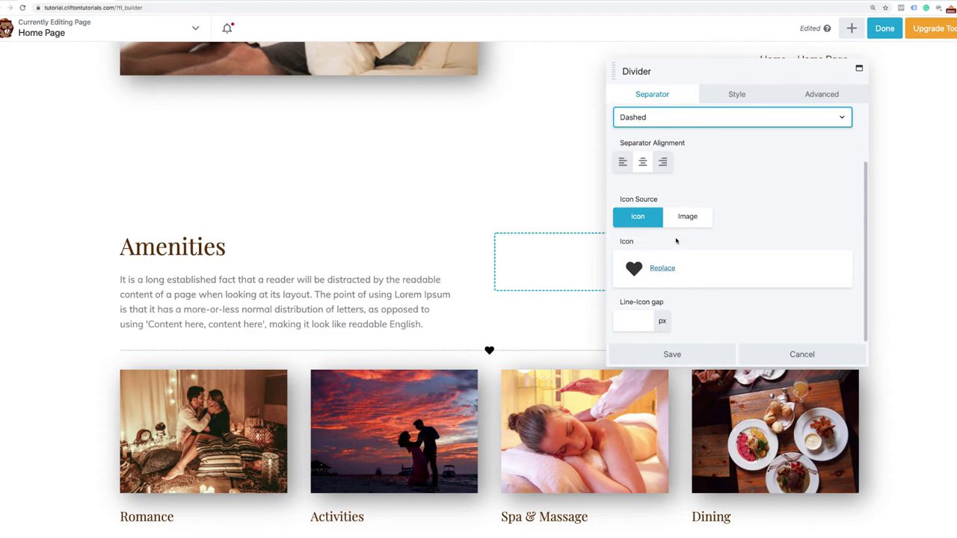
pyautogui.click(639, 327)
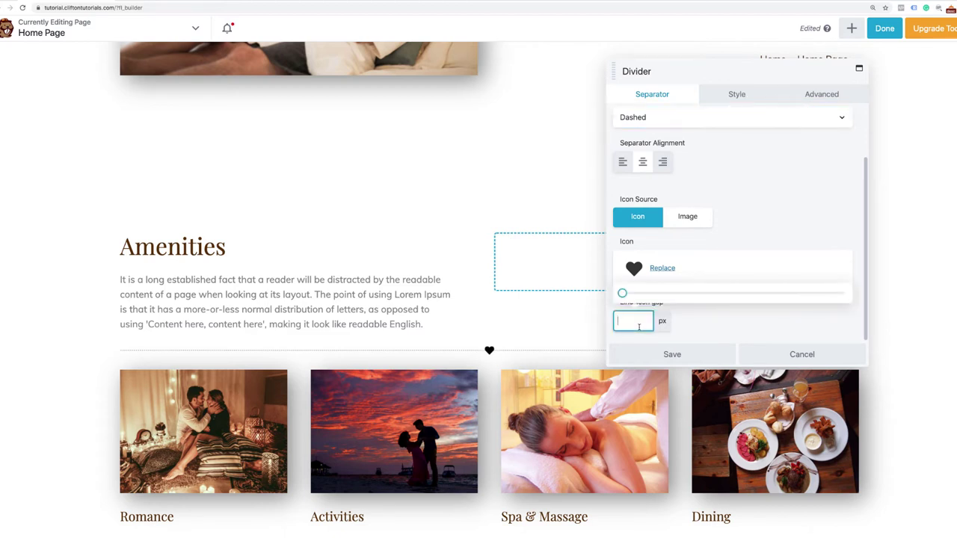
pyautogui.write('40')
pyautogui.write('20')
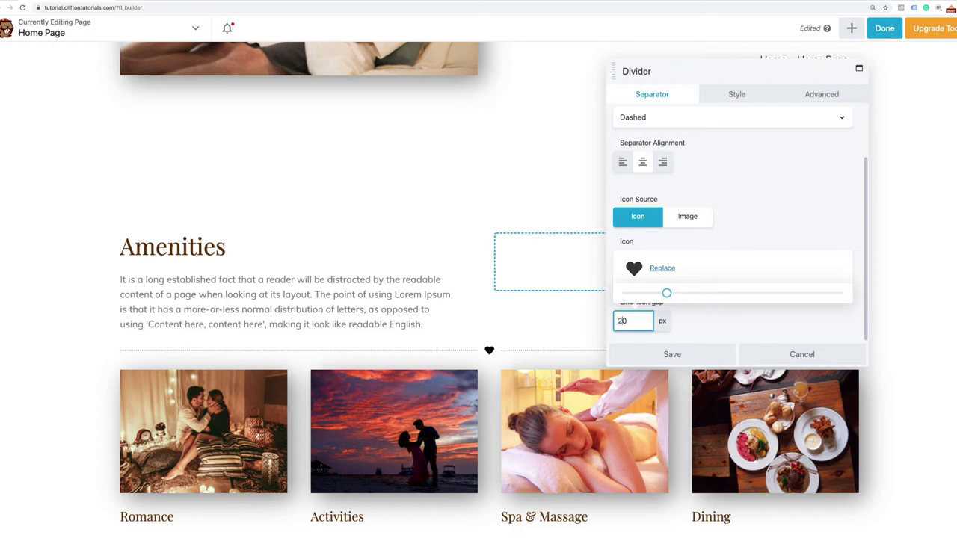
pyautogui.click(708, 323)
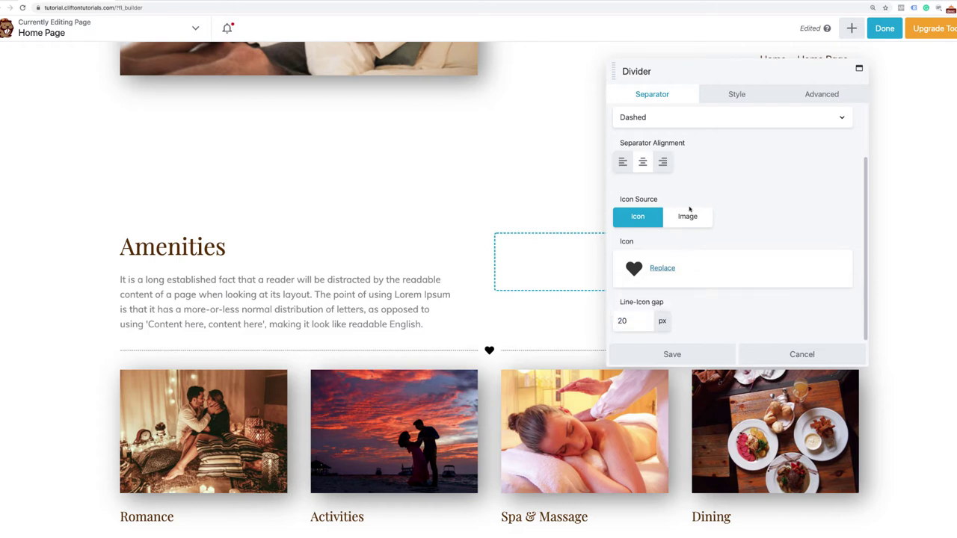
# Set the divider's line color to the saved brown preset rgba(137,52,0,0.57).
pyautogui.click(737, 95)
pyautogui.scroll(2, 711, 162)
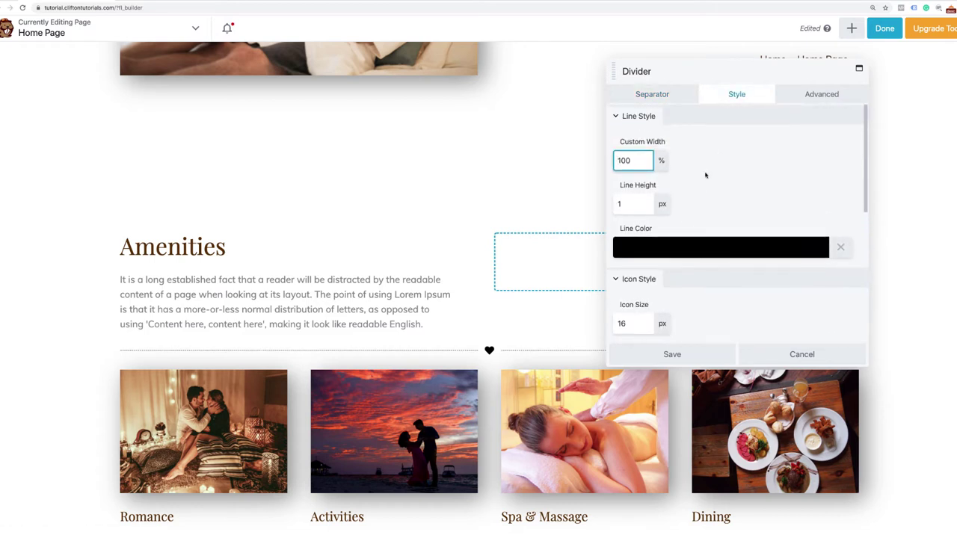
pyautogui.scroll(-2, 705, 175)
pyautogui.click(705, 180)
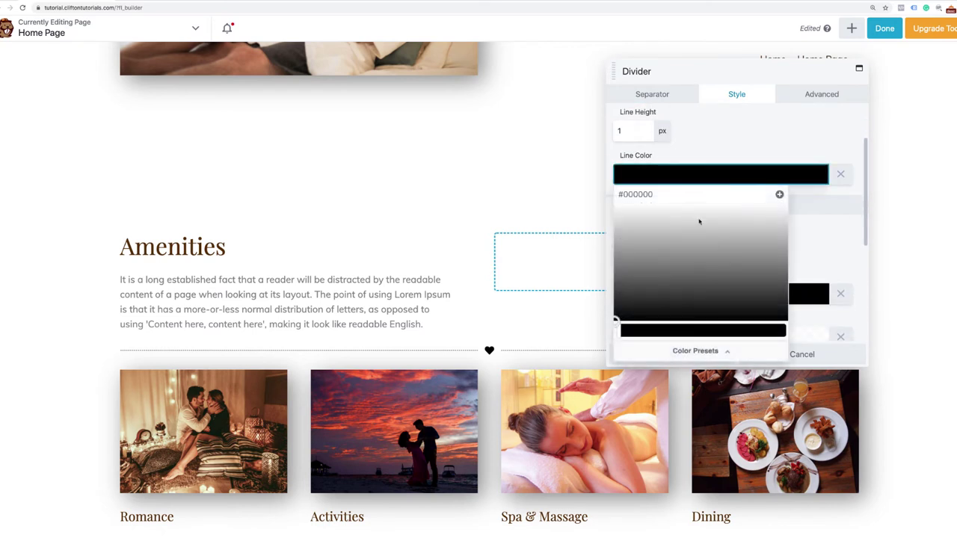
pyautogui.click(705, 354)
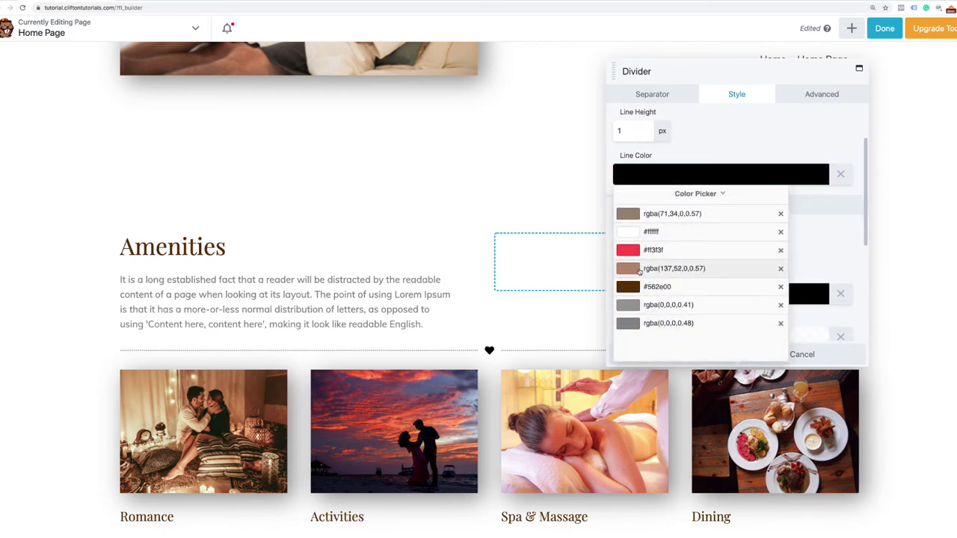
pyautogui.click(639, 270)
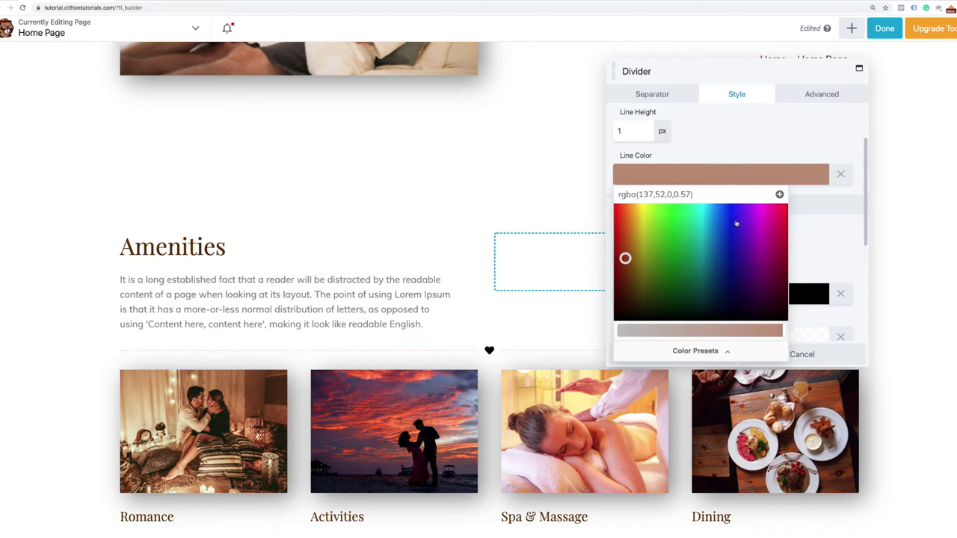
pyautogui.click(833, 238)
# Color the divider's heart icon with the #562e00 preset and brighten it to reddish brown #a34100.
pyautogui.scroll(-2, 765, 274)
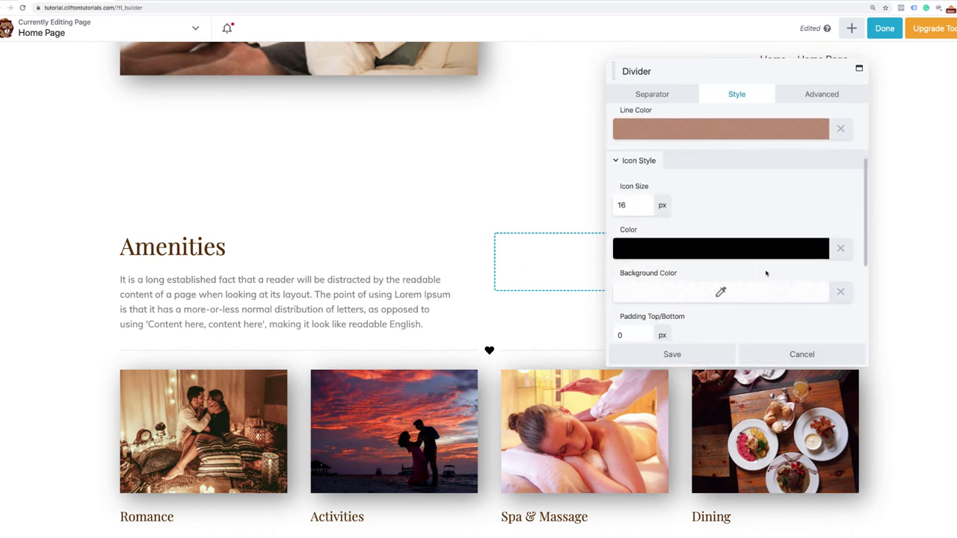
pyautogui.click(741, 243)
pyautogui.click(711, 418)
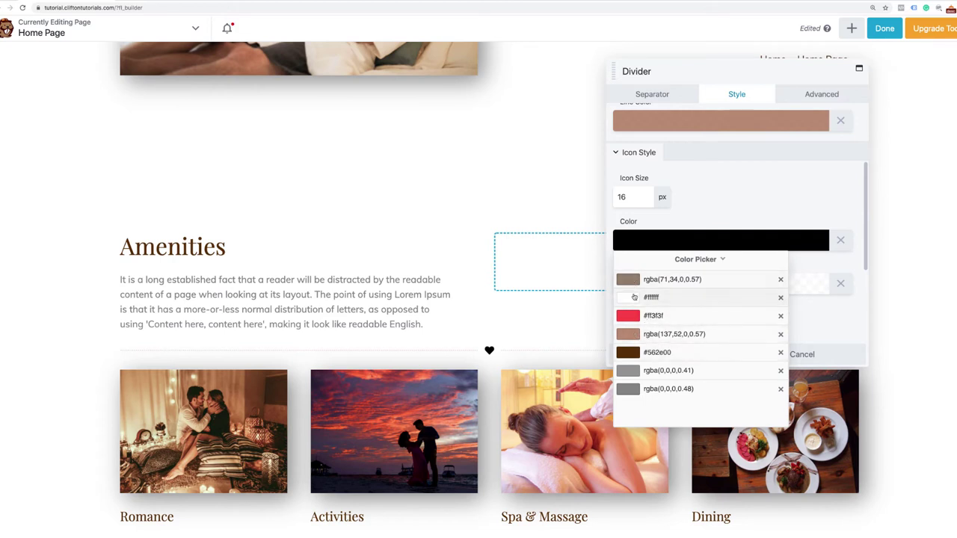
pyautogui.click(635, 354)
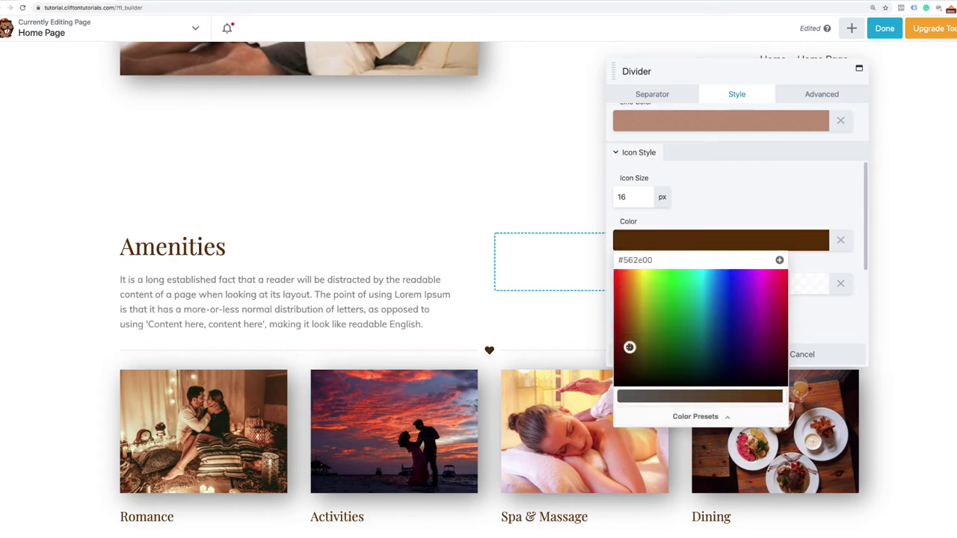
pyautogui.moveTo(630, 347); pyautogui.dragTo(625, 313)
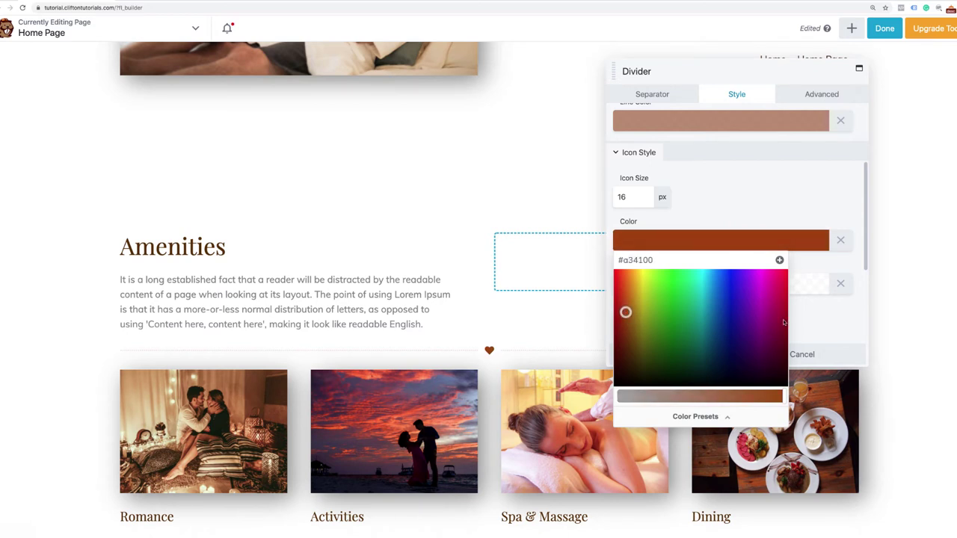
pyautogui.click(812, 321)
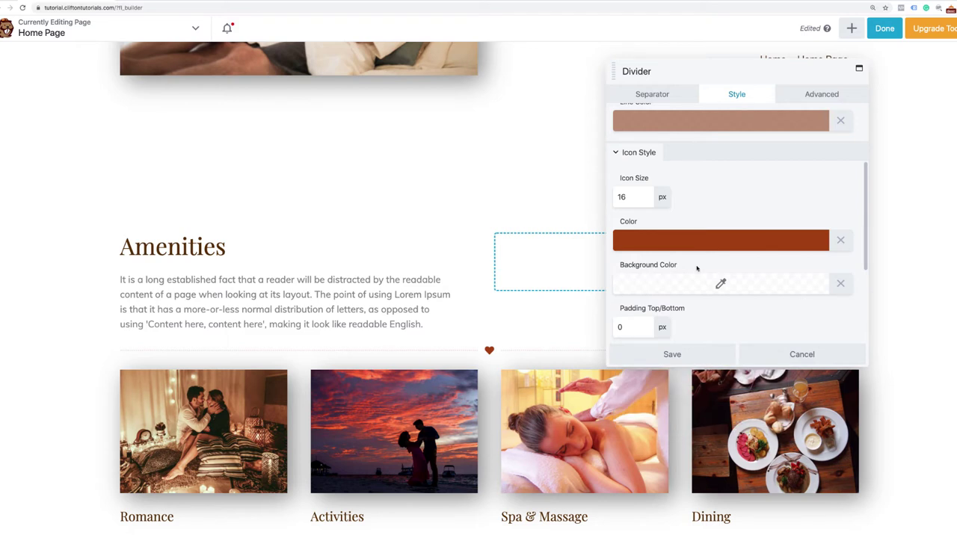
# Set the divider's top margin to 20 px and bottom margin to 40 px, and save its settings.
pyautogui.click(813, 96)
pyautogui.click(635, 166)
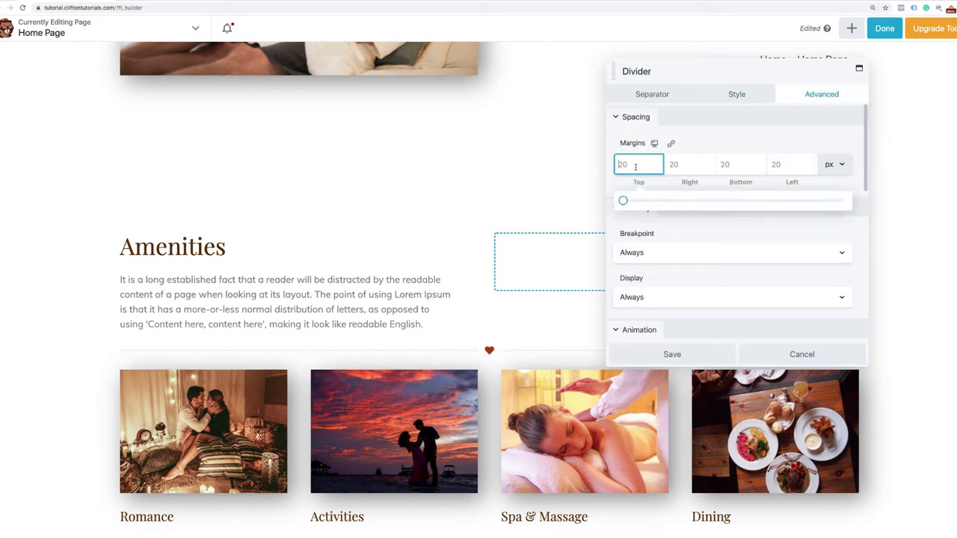
pyautogui.write('40')
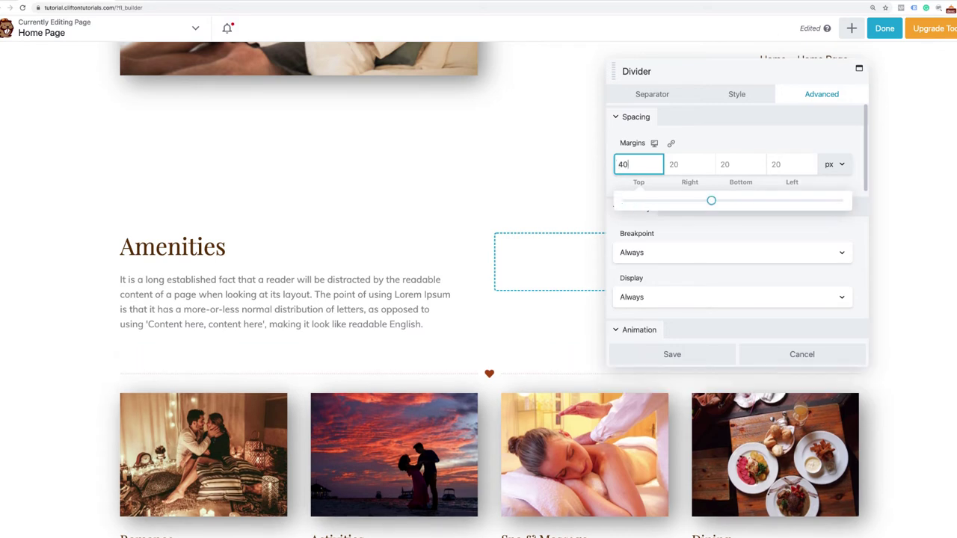
pyautogui.click(736, 164)
pyautogui.write('40')
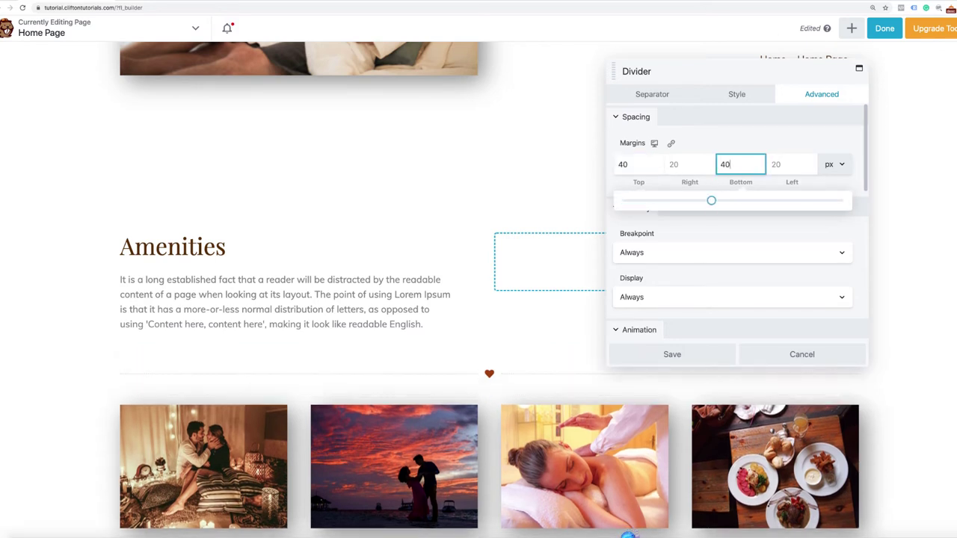
pyautogui.click(623, 165)
pyautogui.click(619, 165)
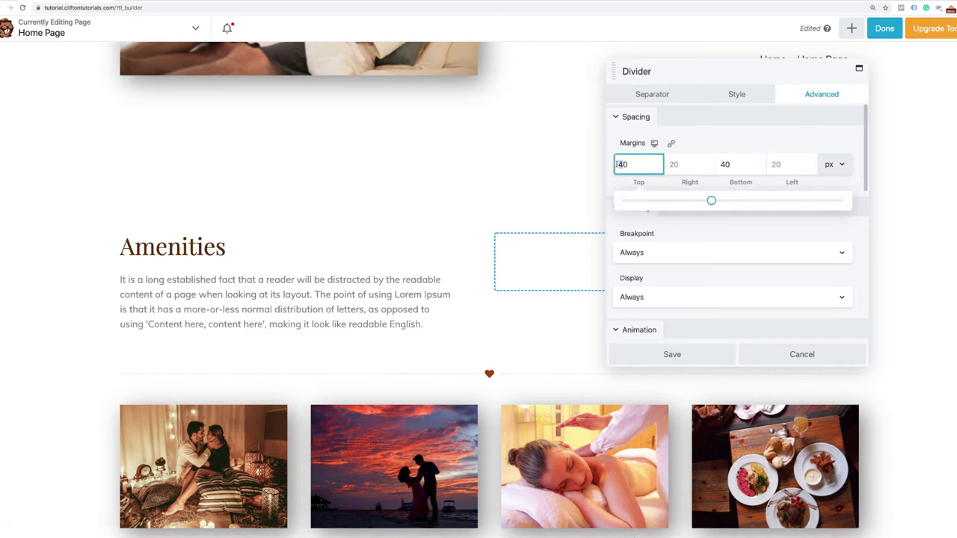
pyautogui.write('2')
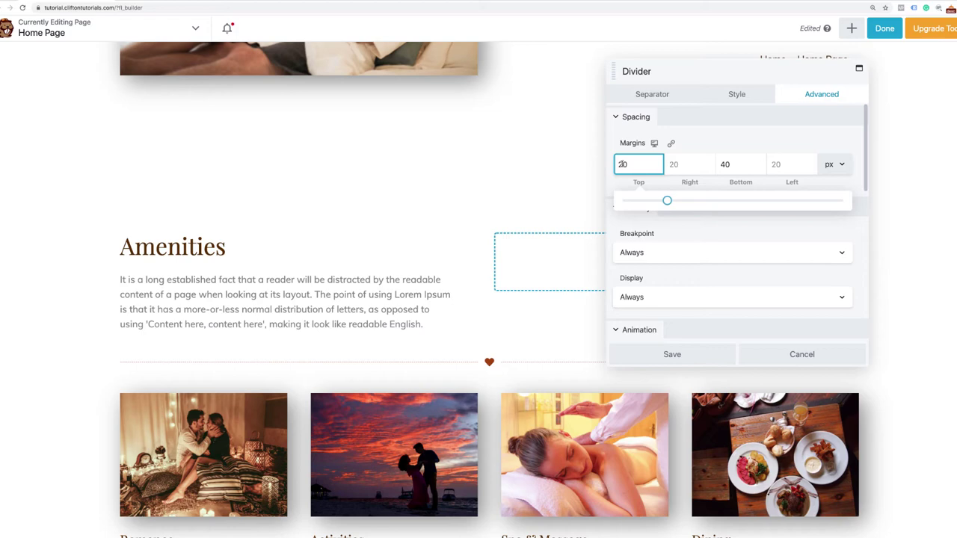
pyautogui.scroll(-3, 528, 278)
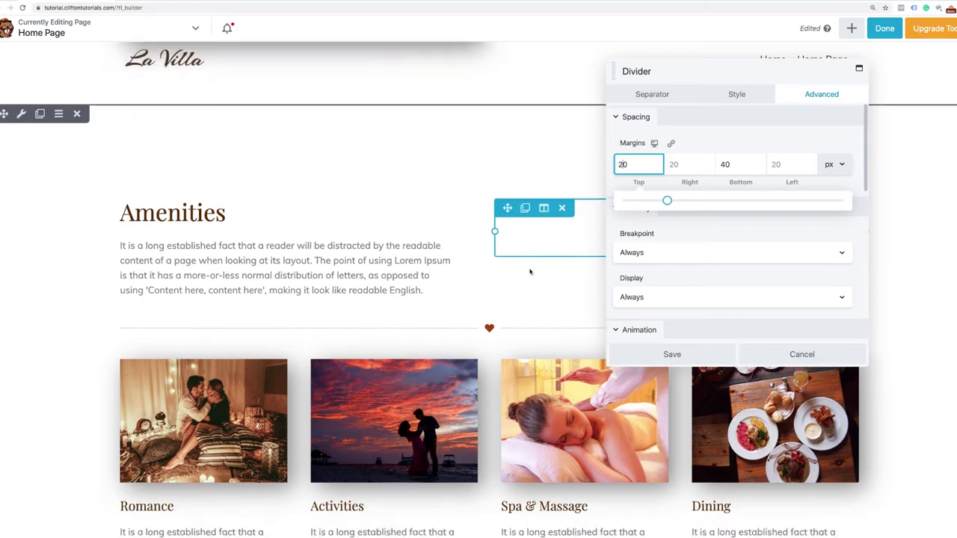
pyautogui.click(685, 354)
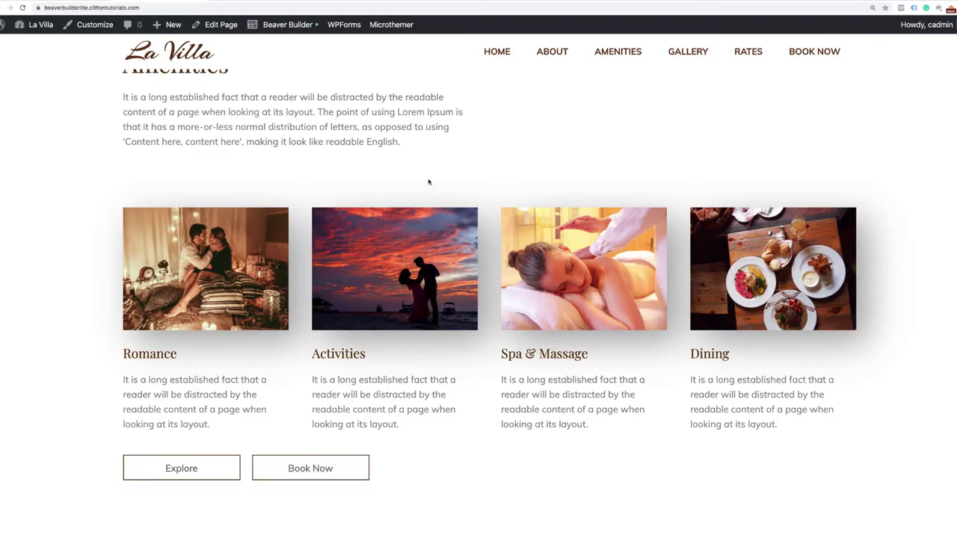
# Check the divider placement on the reference site, then duplicate the heart divider and move the copy into its own row above the Amenities section.
pyautogui.scroll(5, 428, 181)
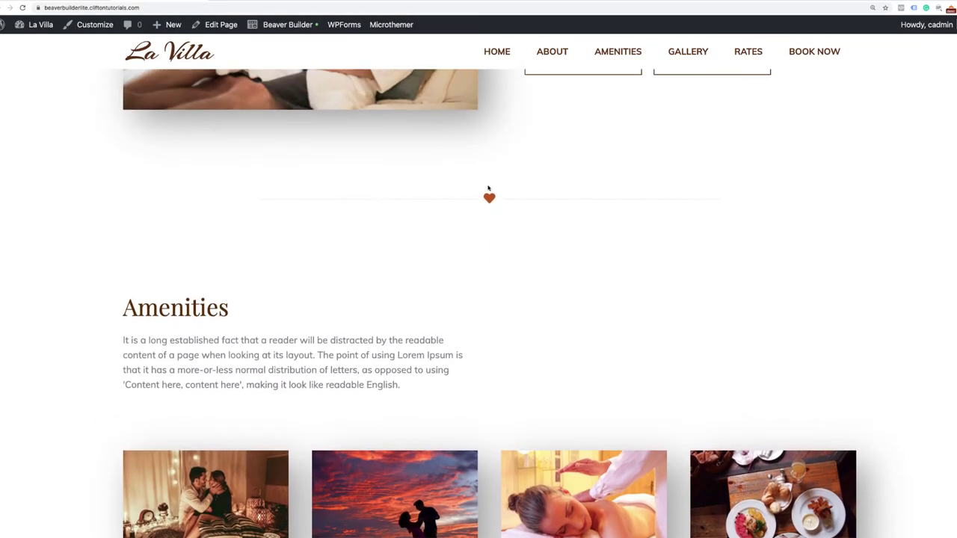
pyautogui.scroll(-2, 474, 321)
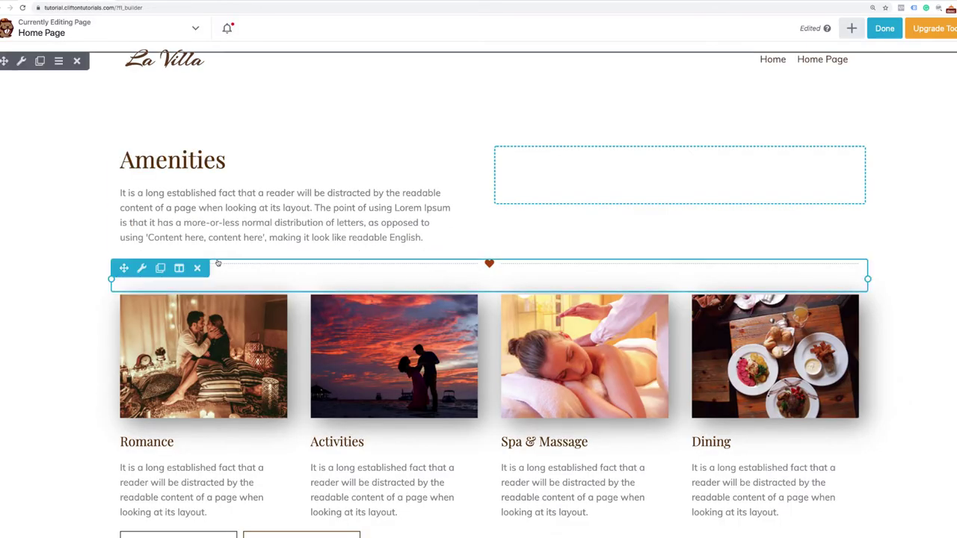
pyautogui.click(159, 269)
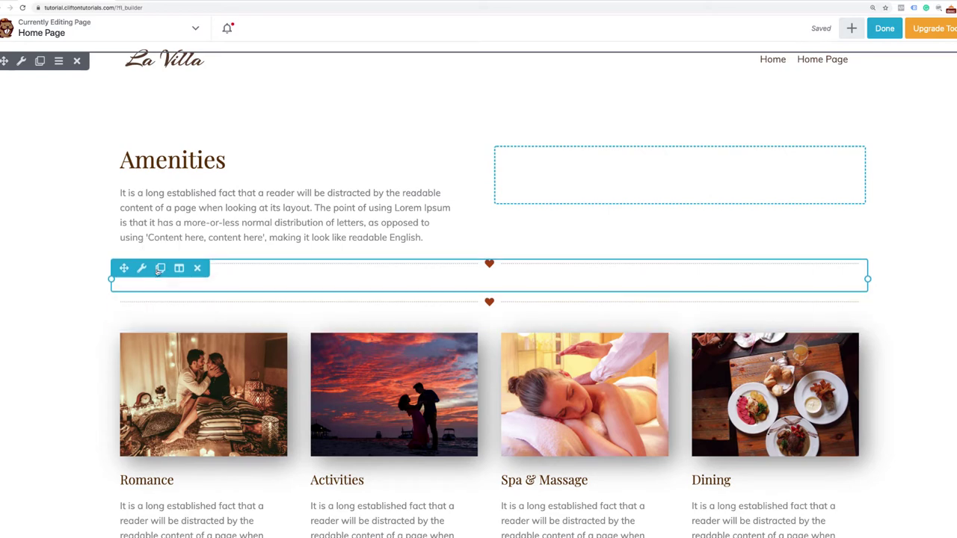
pyautogui.moveTo(124, 268); pyautogui.dragTo(158, 196)
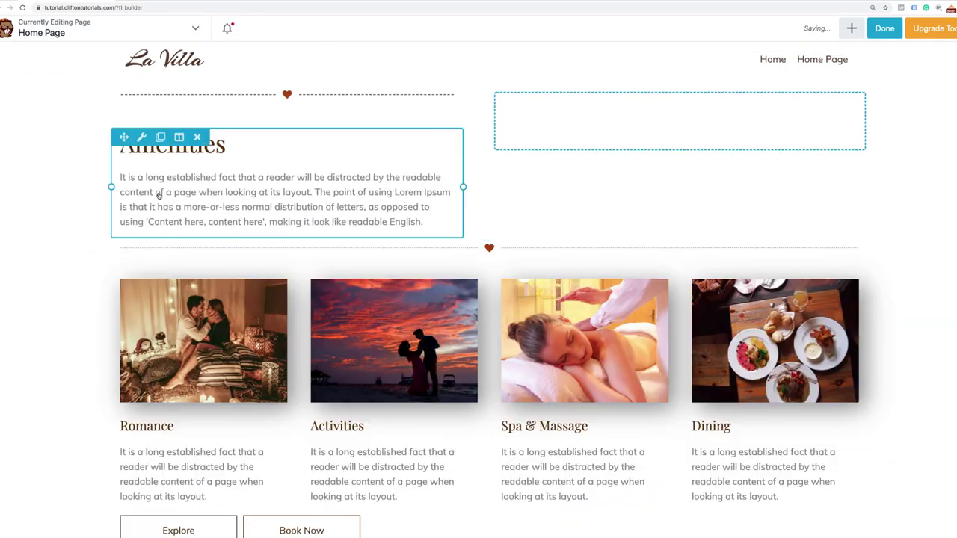
pyautogui.moveTo(122, 314); pyautogui.dragTo(200, 202)
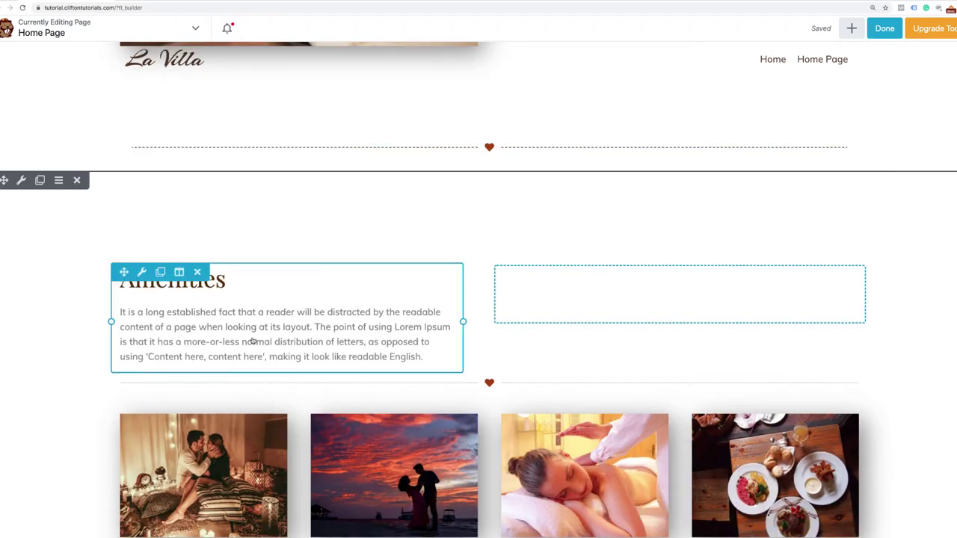
pyautogui.click(140, 120)
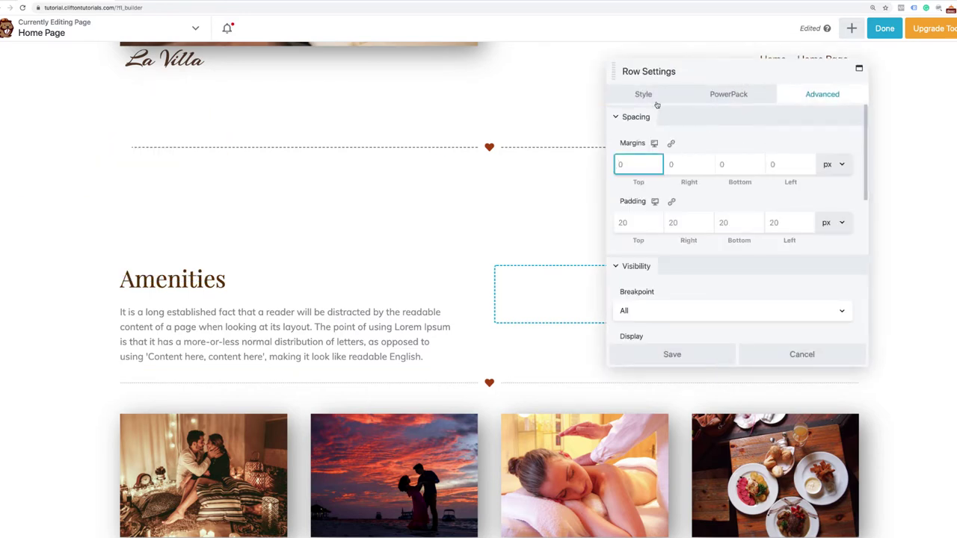
pyautogui.click(645, 96)
pyautogui.scroll(-5, 683, 219)
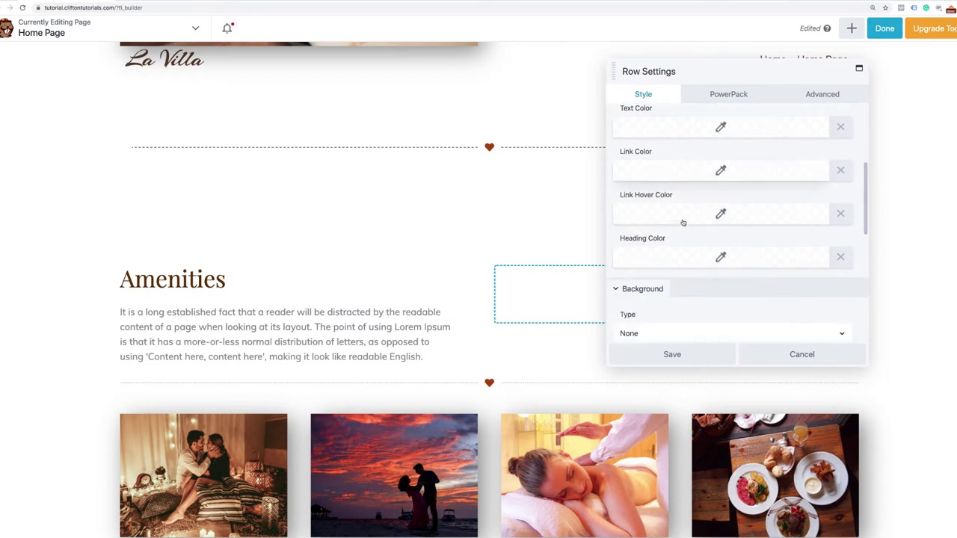
pyautogui.scroll(-5, 683, 222)
# Open the line style settings of the heart divider above the Amenities section.
pyautogui.click(472, 156)
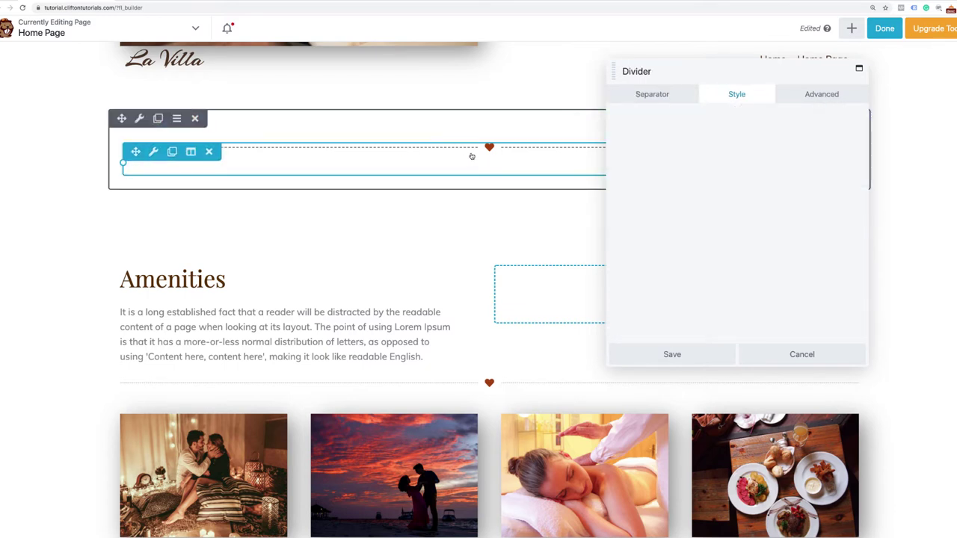
pyautogui.scroll(-5, 677, 230)
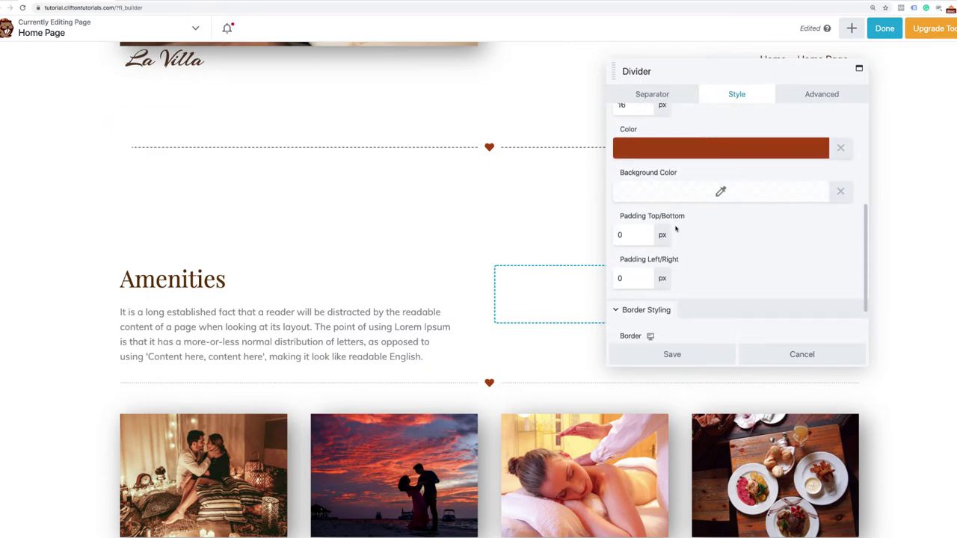
pyautogui.scroll(-2, 676, 229)
pyautogui.scroll(6, 676, 230)
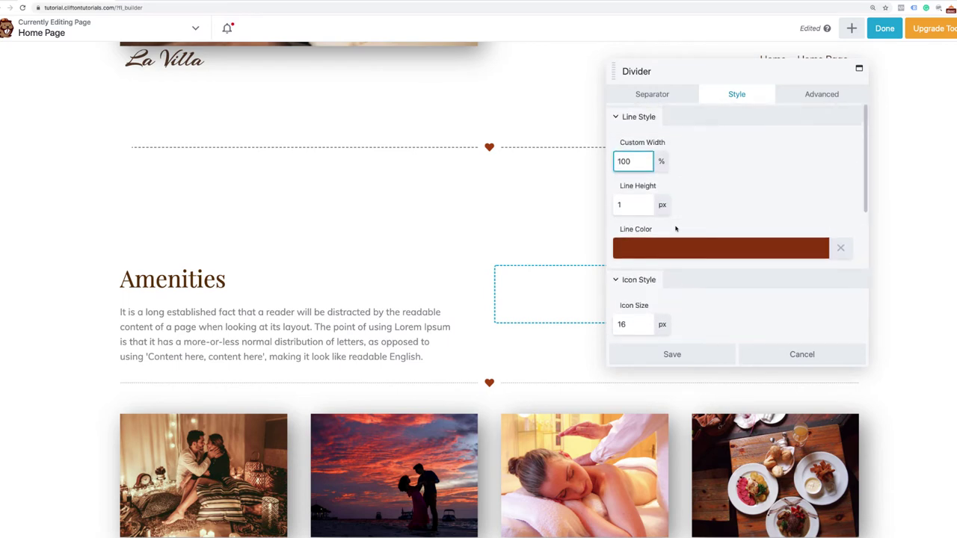
# Set the custom width of the divider above the Amenities section to 50%.
pyautogui.doubleClick(628, 161)
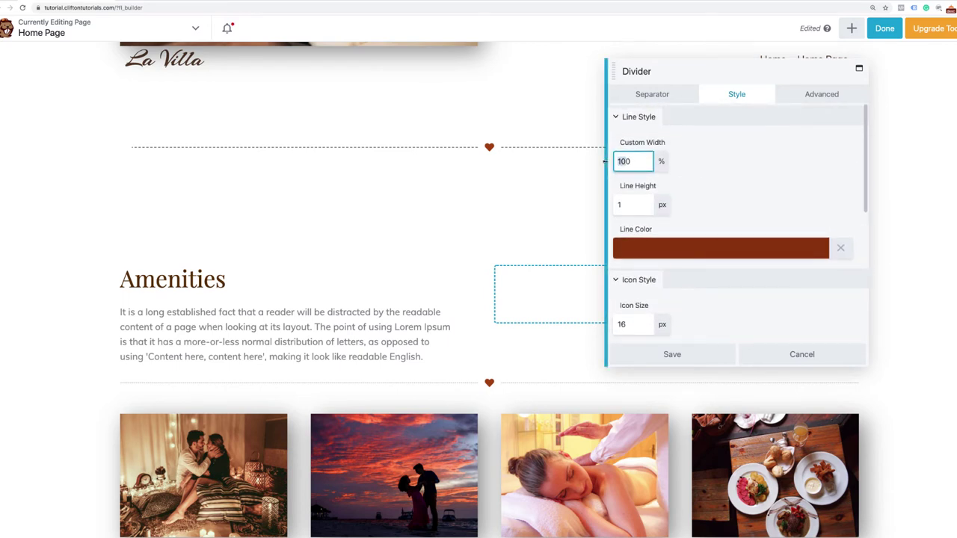
pyautogui.write('50')
pyautogui.click(735, 171)
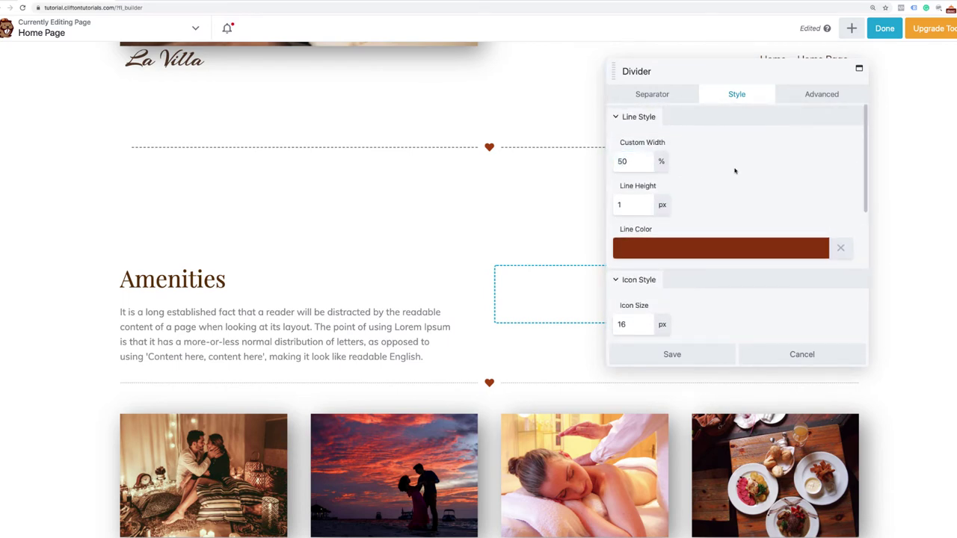
pyautogui.click(641, 165)
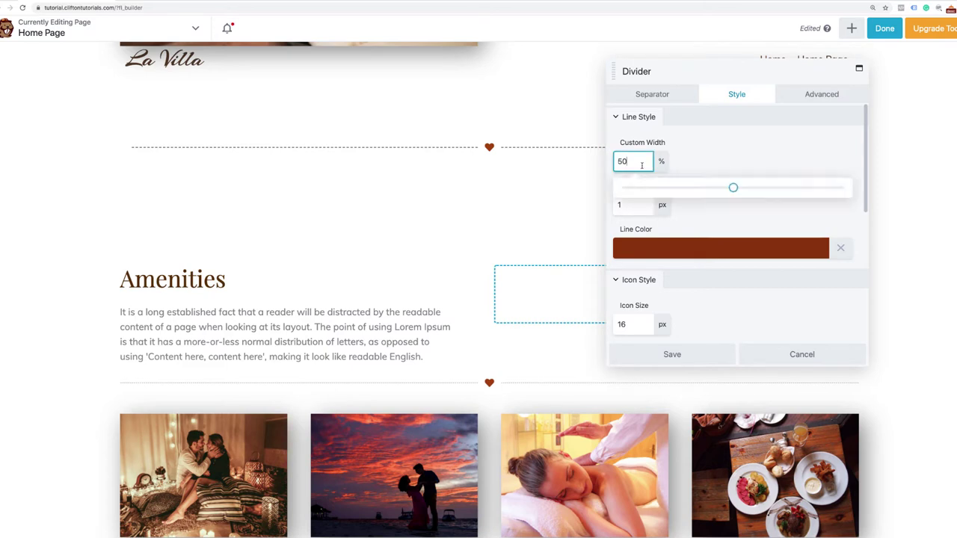
pyautogui.click(705, 173)
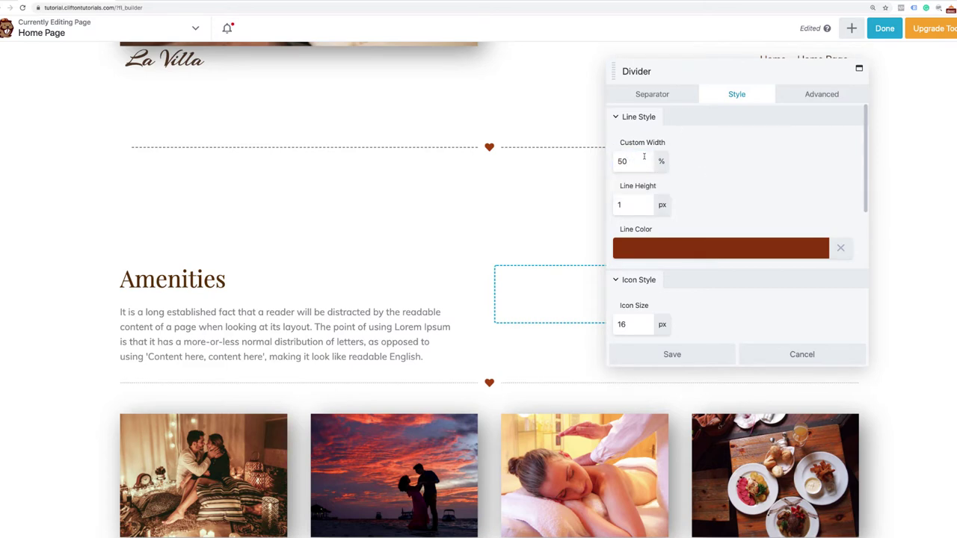
# Move the settings window clear of the upper divider and reduce the divider's custom width to 30%.
pyautogui.moveTo(703, 69); pyautogui.dragTo(784, 218)
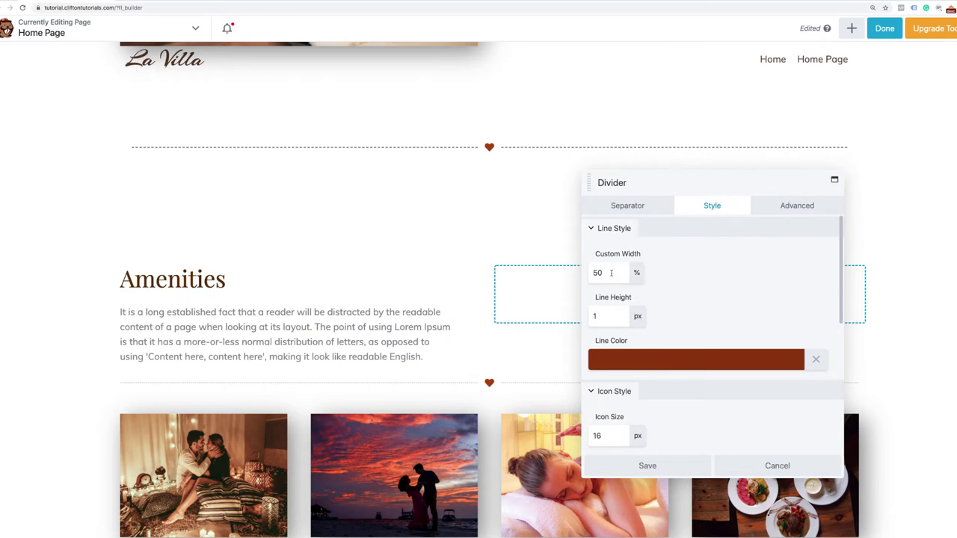
pyautogui.click(620, 276)
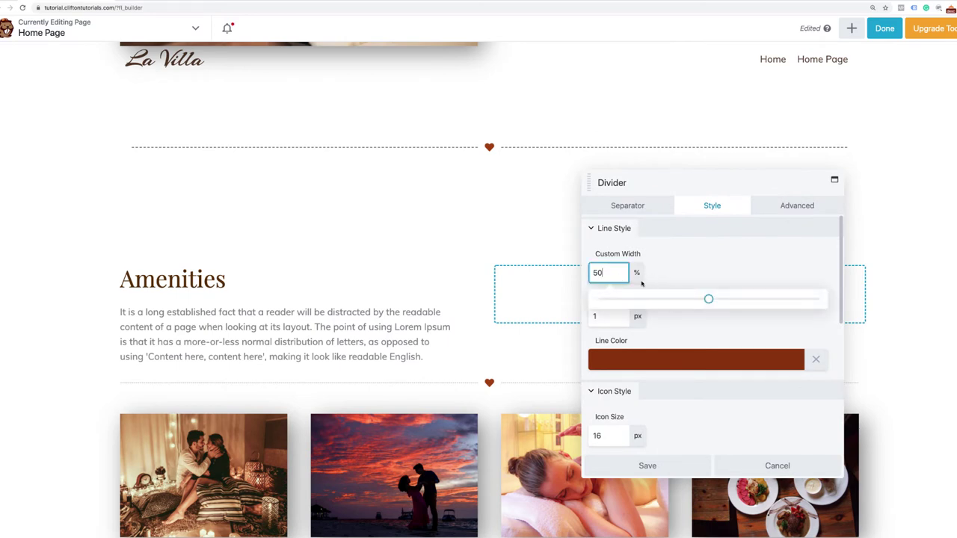
pyautogui.moveTo(680, 300); pyautogui.dragTo(659, 299)
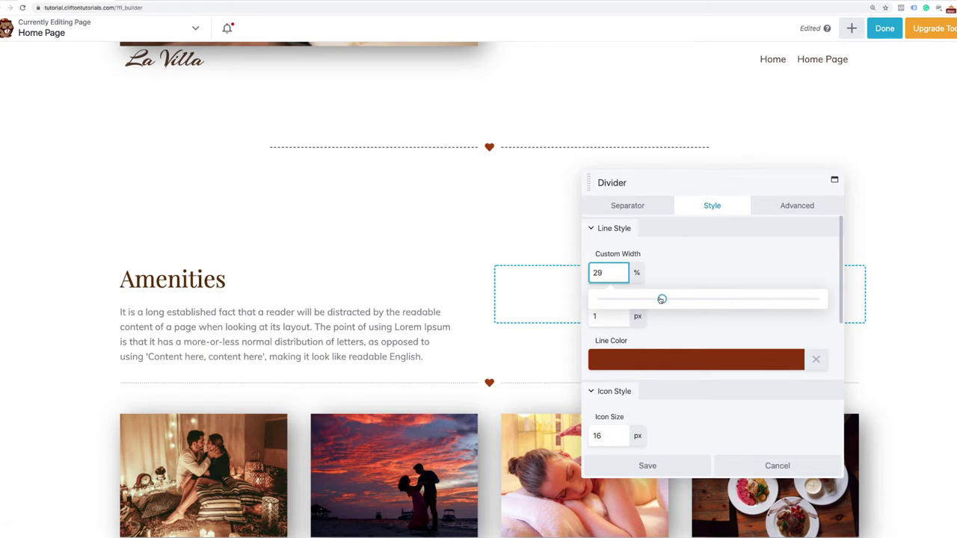
pyautogui.moveTo(662, 299); pyautogui.dragTo(664, 299)
pyautogui.click(677, 267)
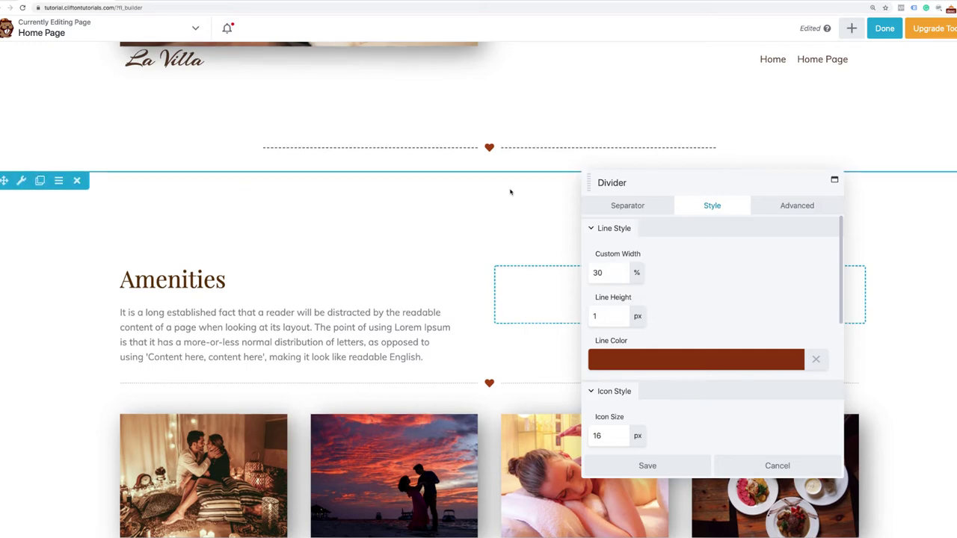
pyautogui.scroll(2, 509, 150)
pyautogui.scroll(-1, 508, 217)
pyautogui.scroll(-2, 507, 246)
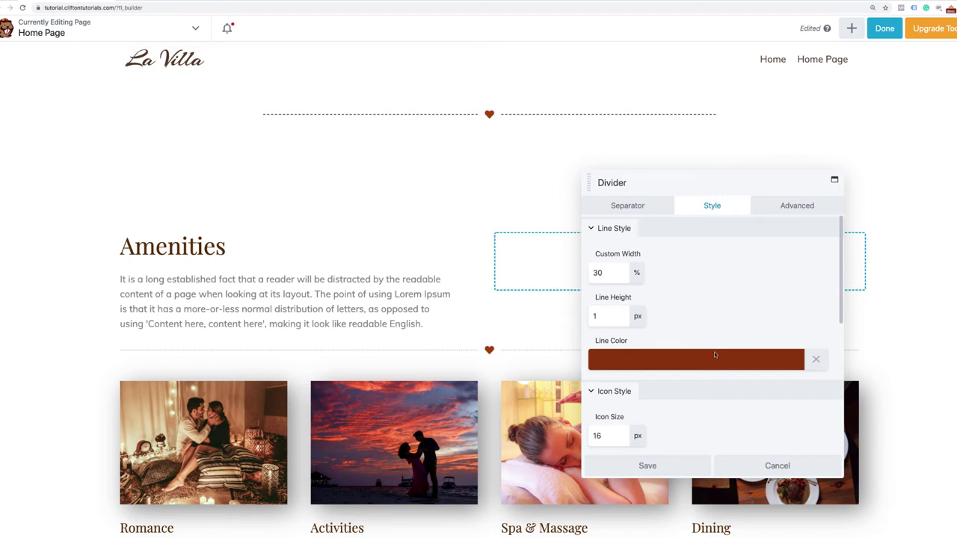
# Save the upper divider's settings and set the line color of the divider above the amenities photos to white (#ffffff).
pyautogui.click(670, 464)
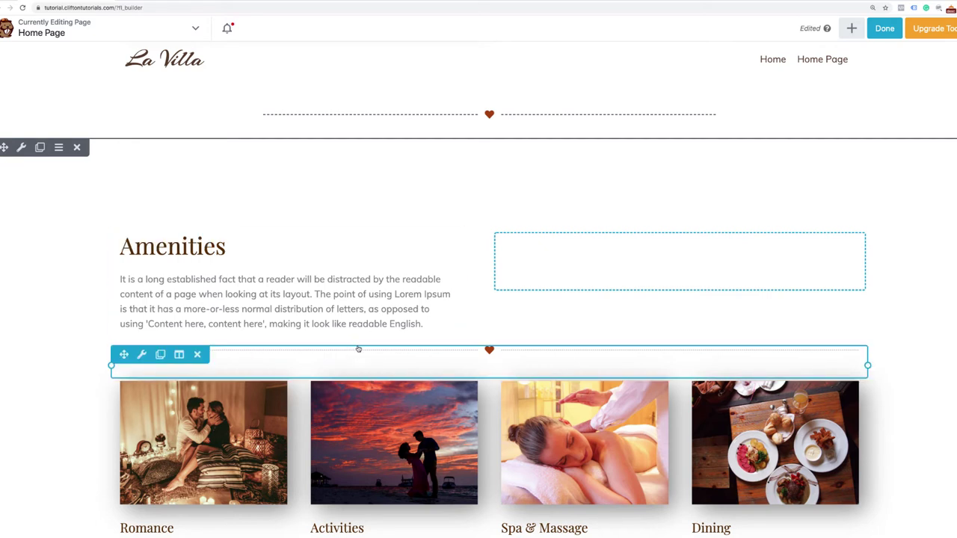
pyautogui.click(144, 356)
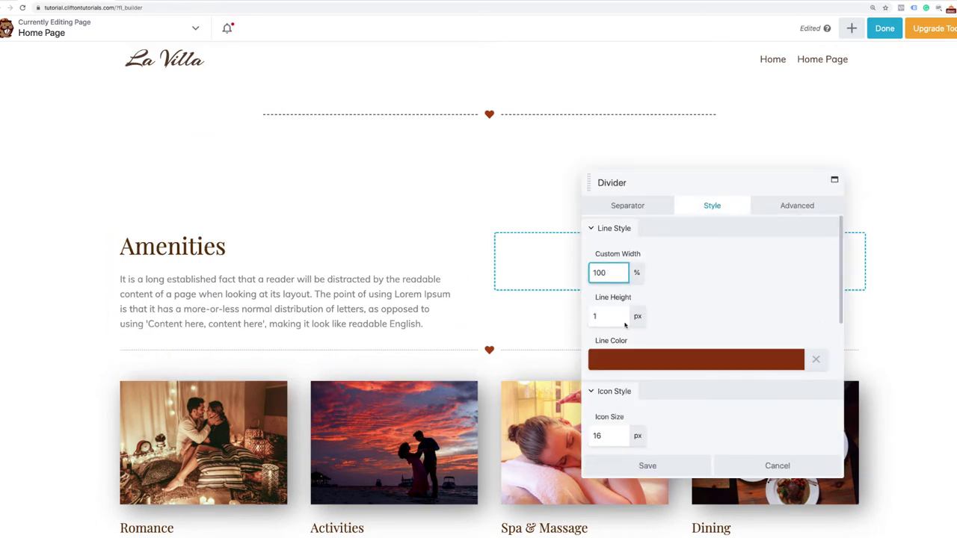
pyautogui.click(658, 367)
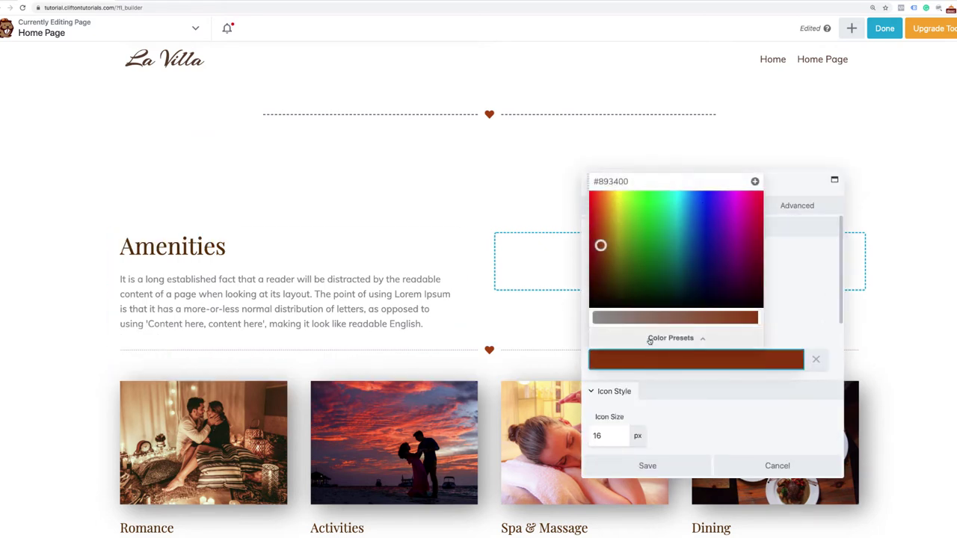
pyautogui.click(652, 338)
pyautogui.click(611, 223)
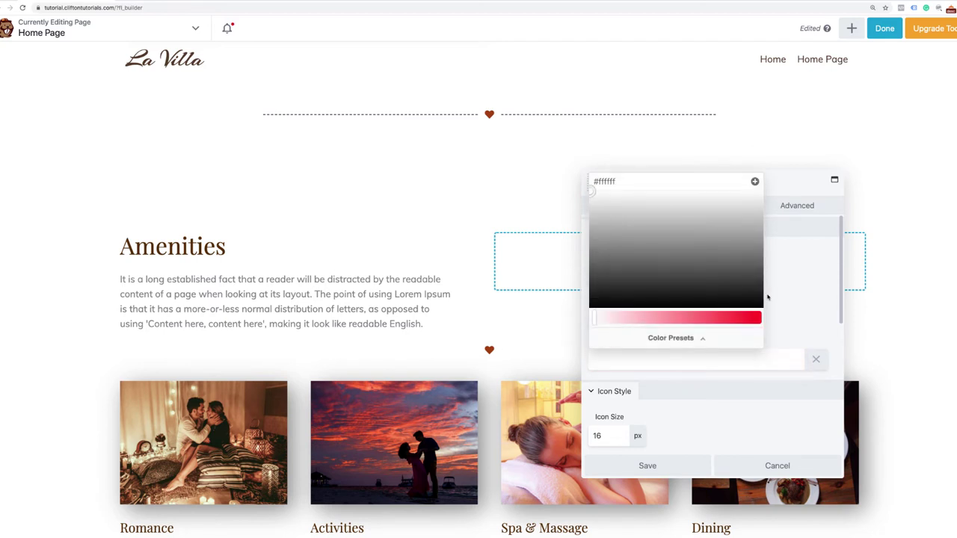
pyautogui.click(798, 292)
pyautogui.scroll(-2, 688, 340)
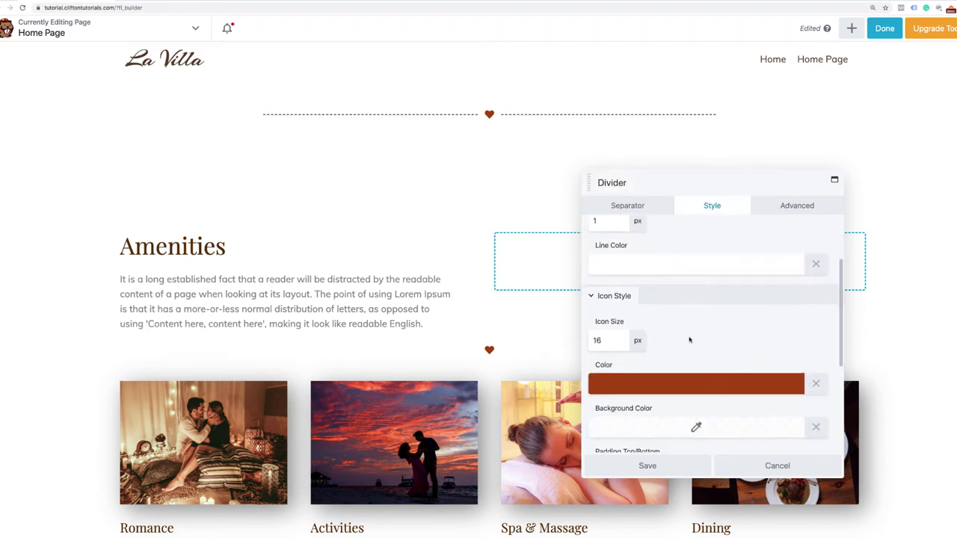
pyautogui.scroll(2, 689, 340)
# Change the separator type of the divider above the amenities photos to Line and save its settings.
pyautogui.click(640, 209)
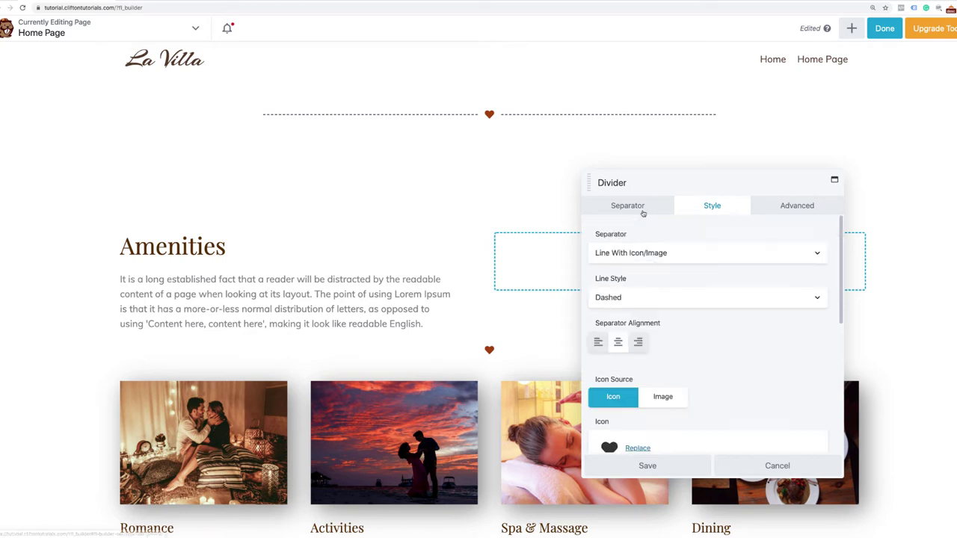
pyautogui.click(650, 253)
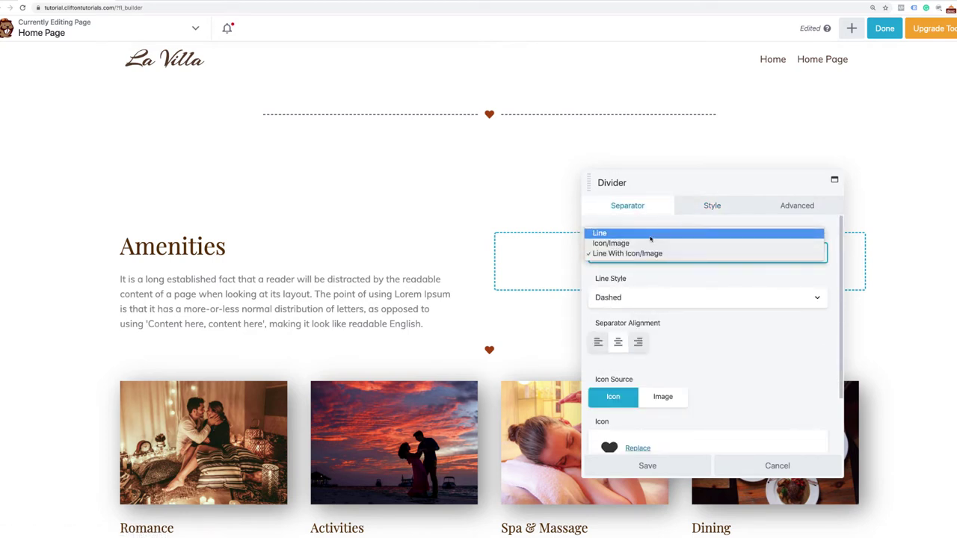
pyautogui.click(651, 236)
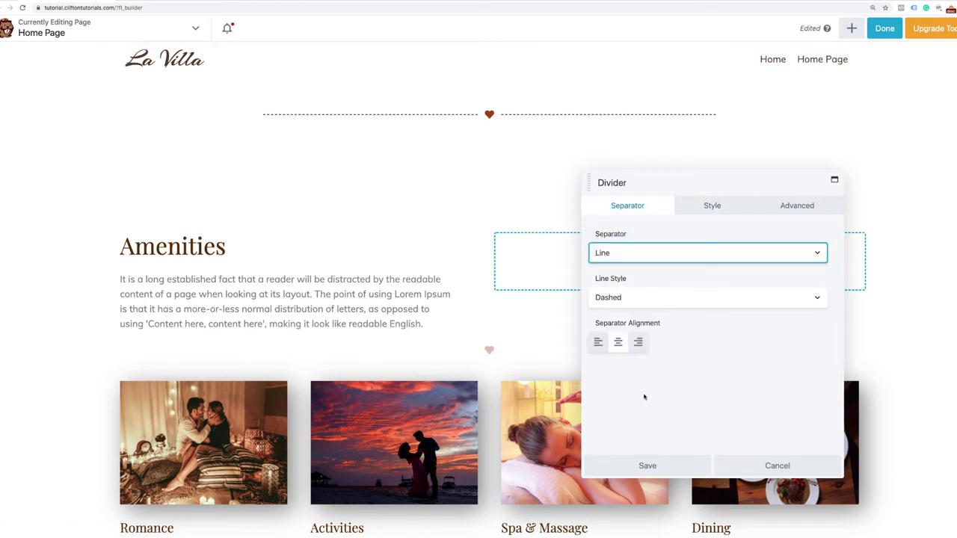
pyautogui.click(640, 465)
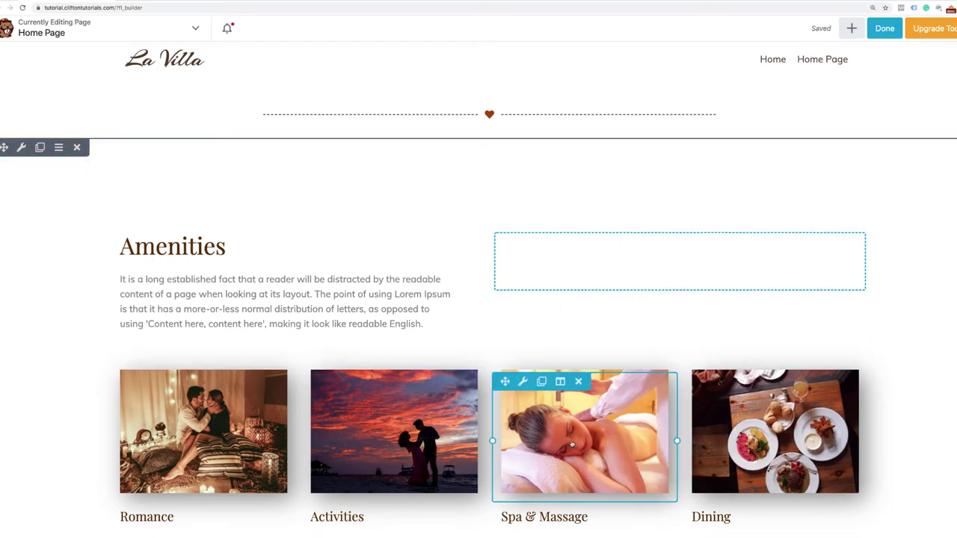
# Check the Amenities section's layout in the editor and publish the home page.
pyautogui.scroll(-5, 572, 444)
pyautogui.scroll(4, 572, 444)
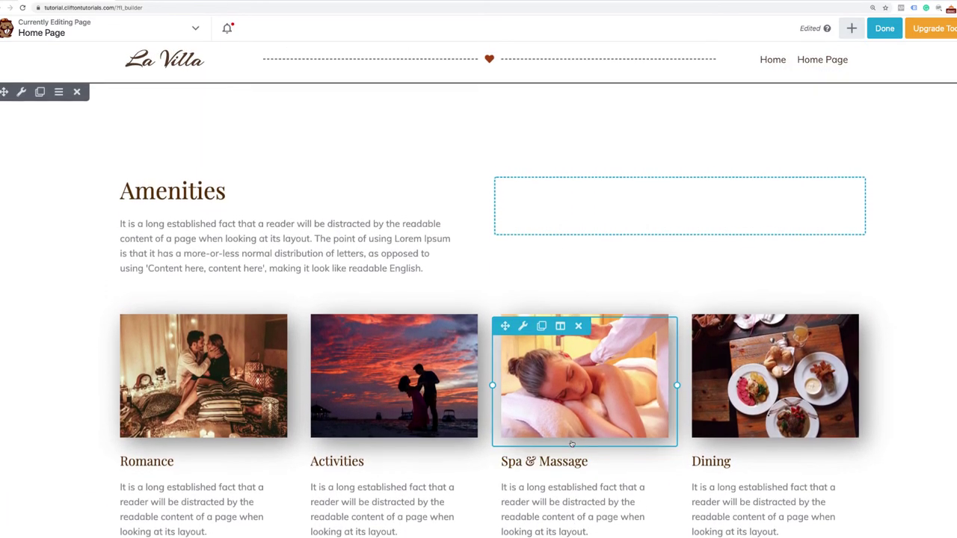
pyautogui.scroll(-2, 572, 444)
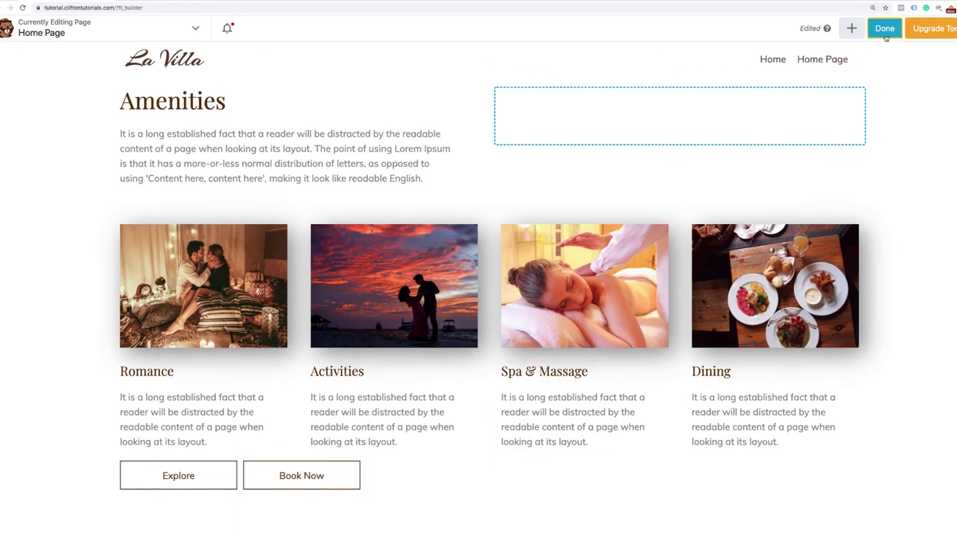
pyautogui.click(885, 33)
pyautogui.click(914, 30)
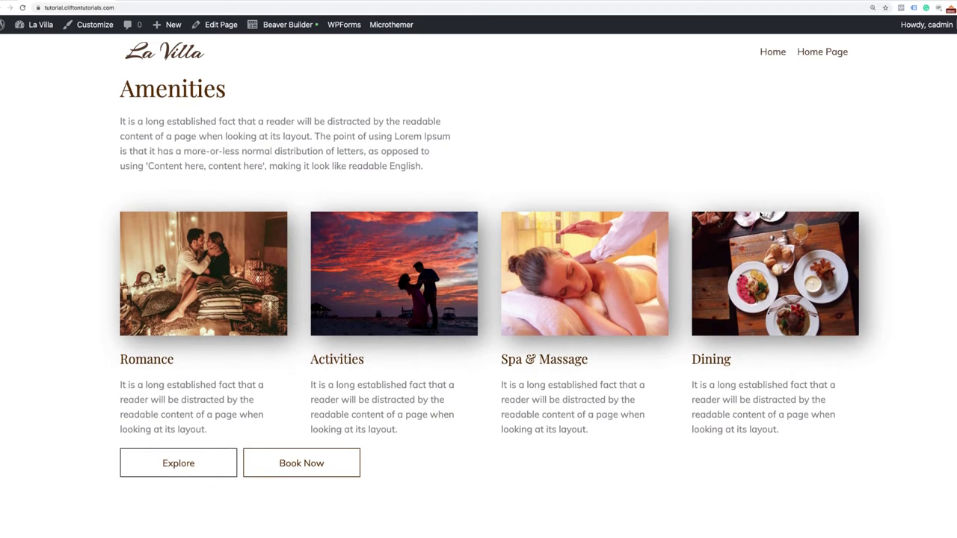
# Review the Amenities section and the heart divider above it on the published home page.
pyautogui.scroll(-3, 222, 192)
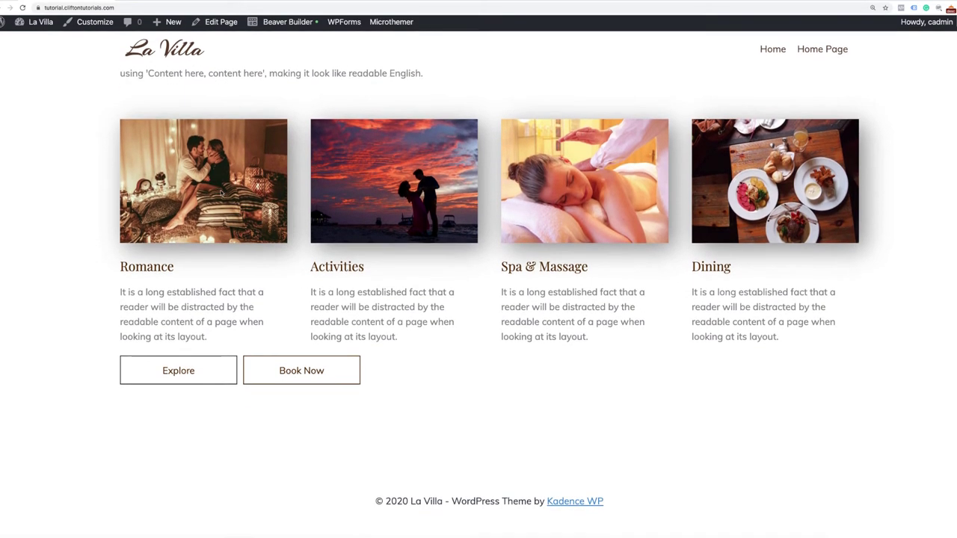
pyautogui.scroll(5, 222, 192)
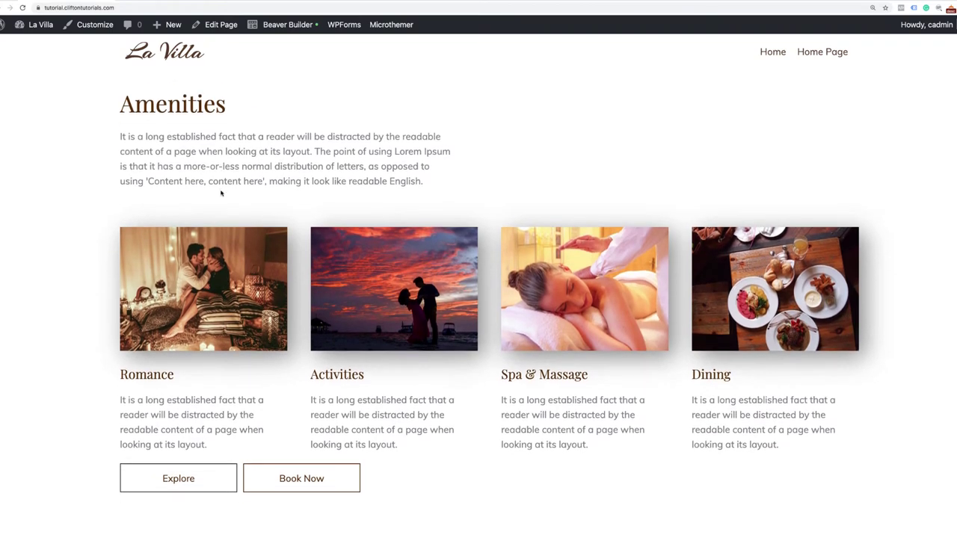
pyautogui.scroll(5, 222, 193)
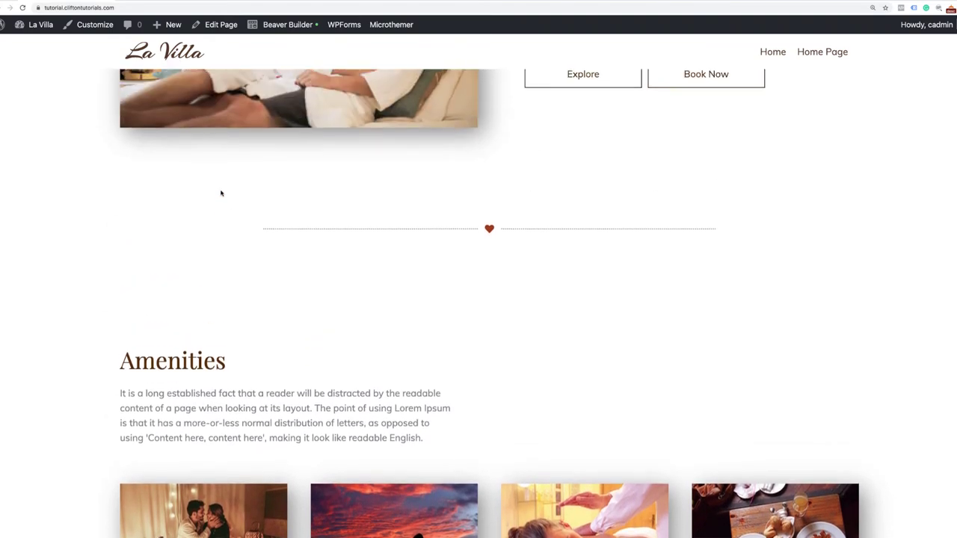
pyautogui.scroll(-7, 221, 193)
pyautogui.scroll(1, 221, 192)
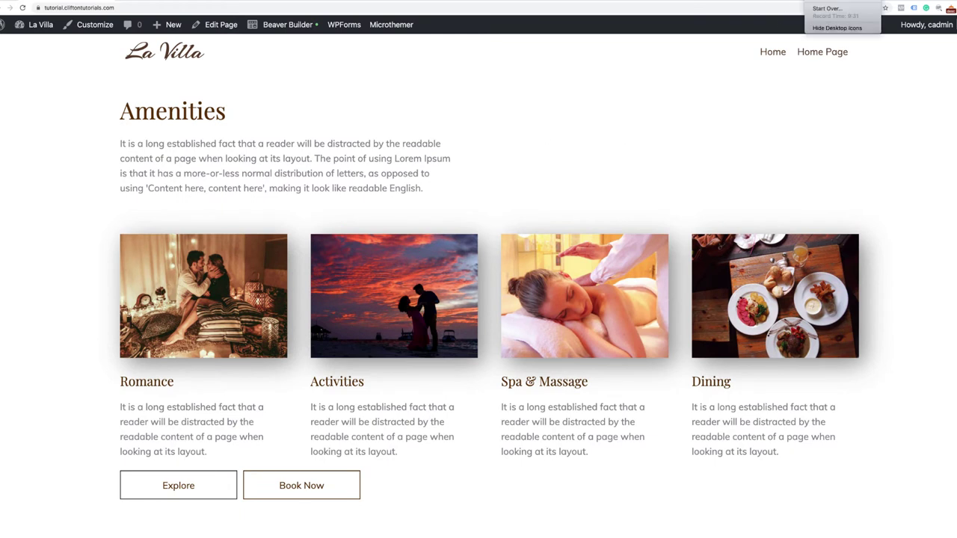
pyautogui.scroll(-1, 564, 177)
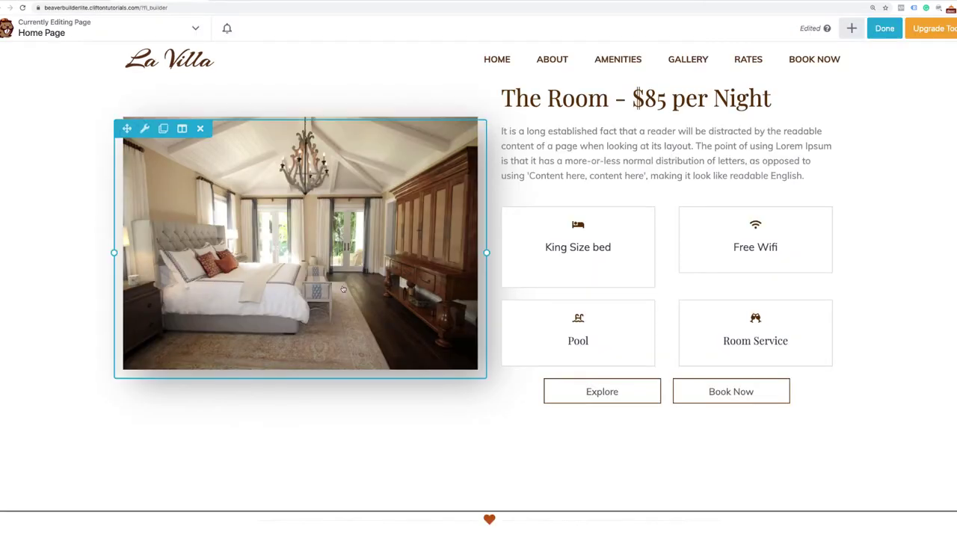
# Publish the reference site's home page, then compare its room section with the getaway and Amenities sections on the tutorial site.
pyautogui.click(885, 30)
pyautogui.click(905, 33)
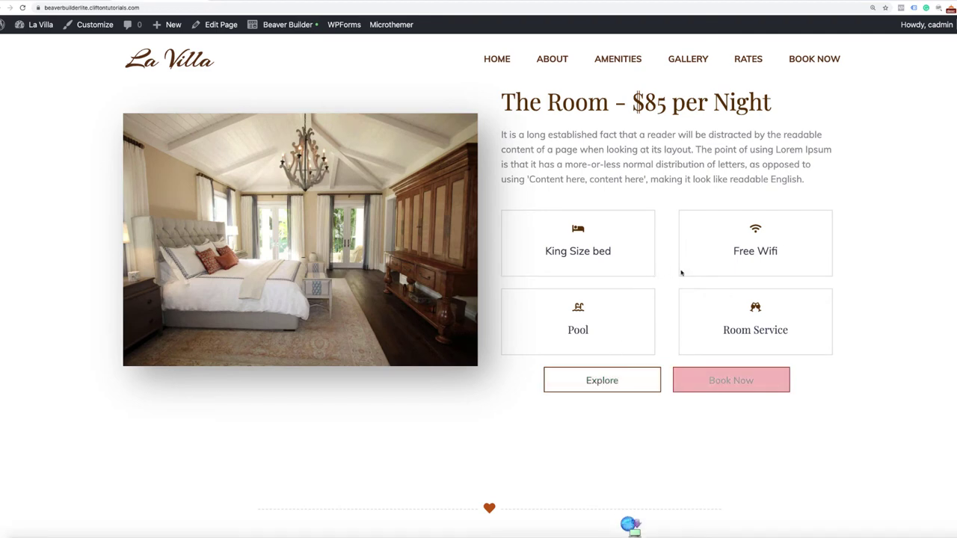
pyautogui.scroll(1, 627, 293)
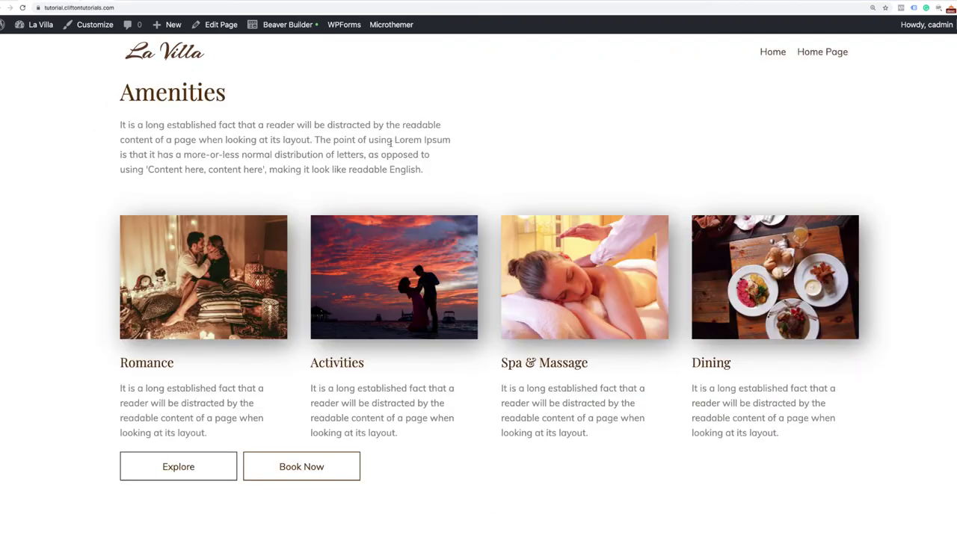
pyautogui.scroll(6, 390, 144)
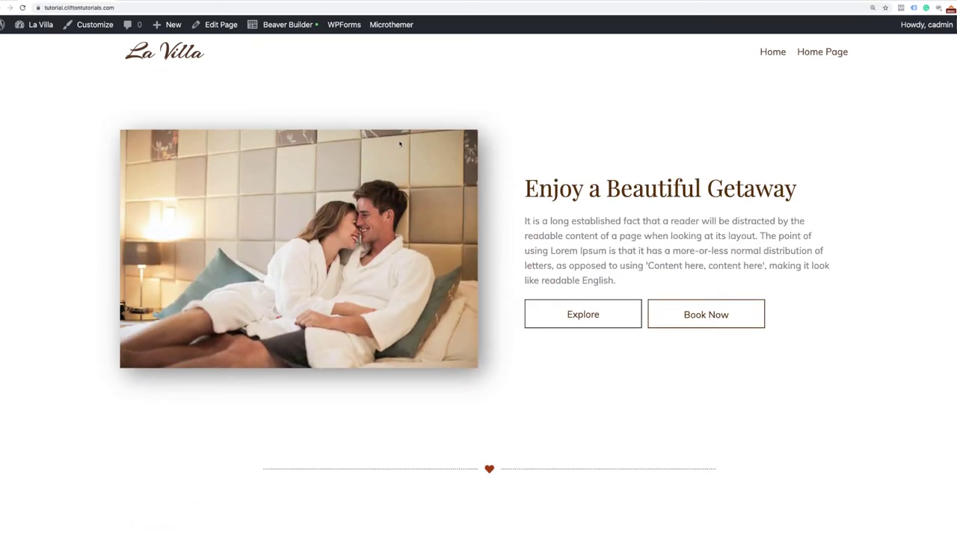
pyautogui.scroll(-3, 411, 334)
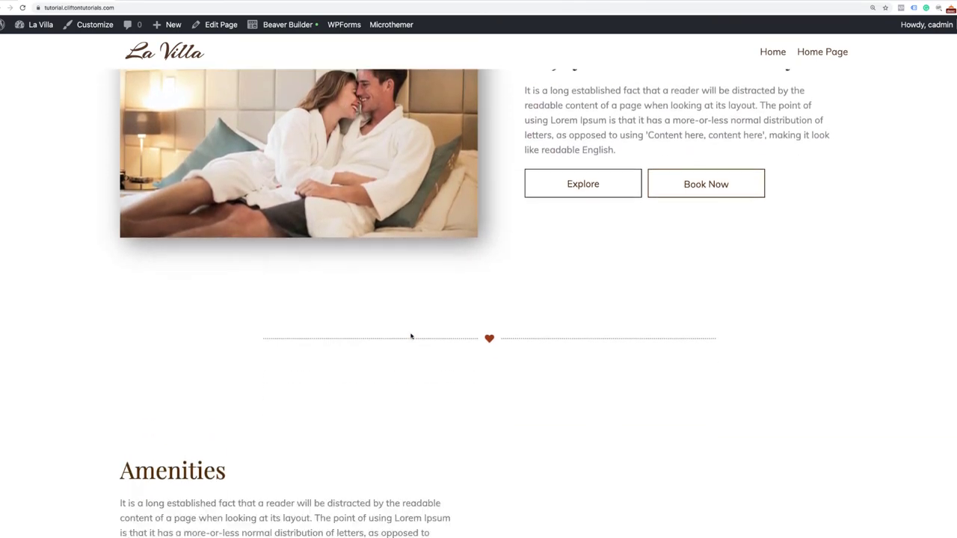
pyautogui.scroll(-4, 466, 353)
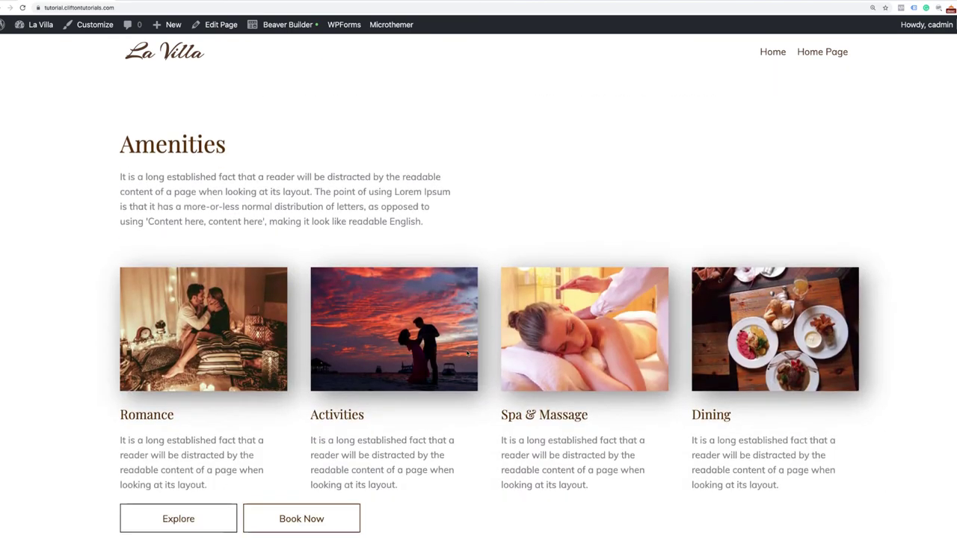
pyautogui.scroll(2, 465, 387)
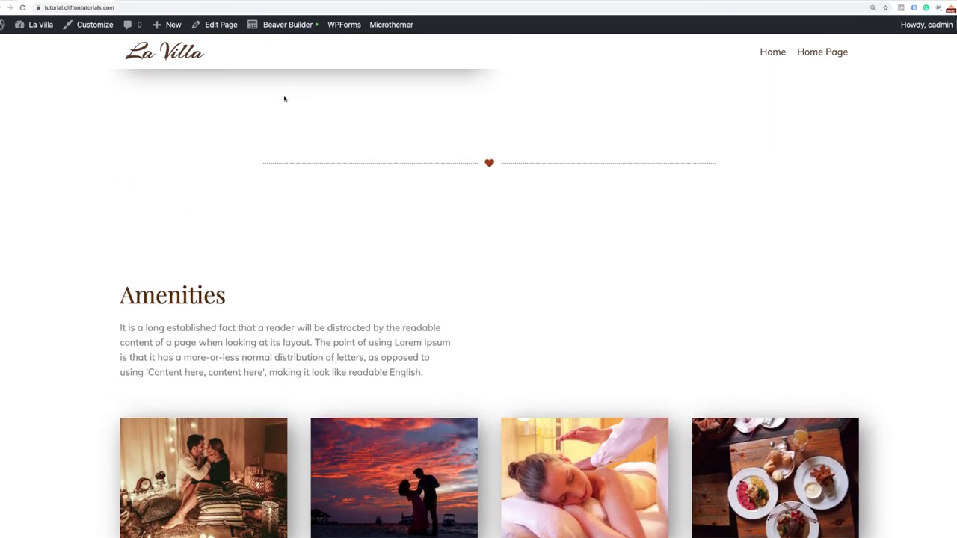
pyautogui.scroll(1, 261, 173)
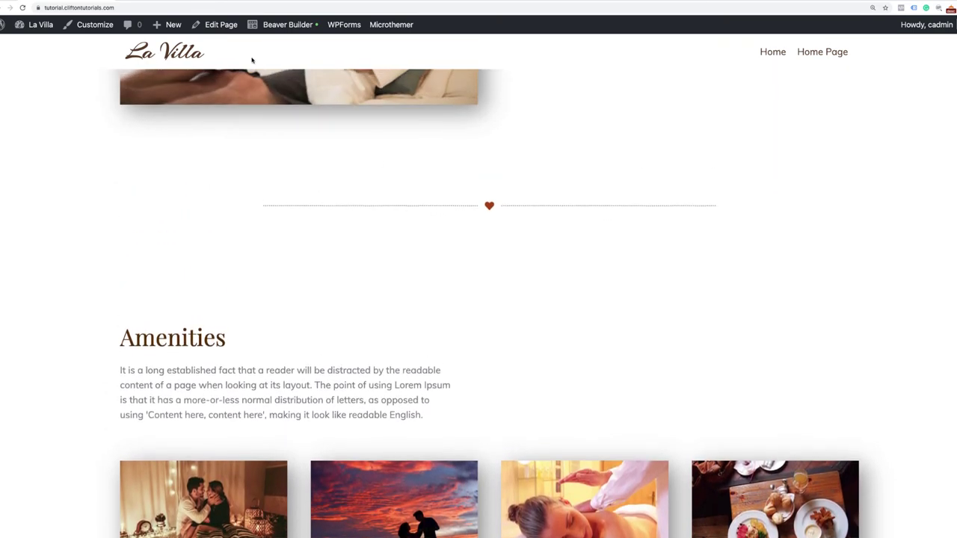
# Reopen the home page in Beaver Builder, duplicate the heart divider and move the copy into its own row below the Amenities section.
pyautogui.click(289, 25)
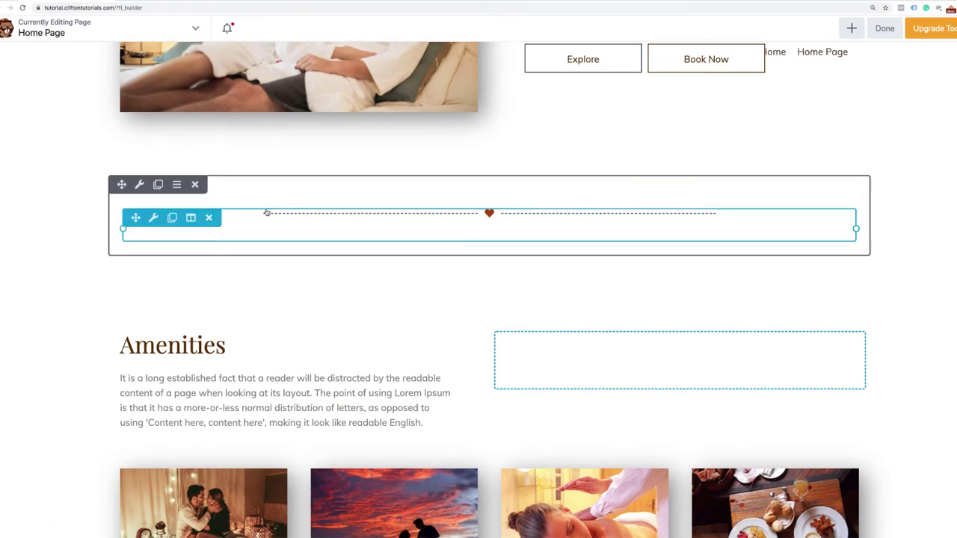
pyautogui.click(172, 218)
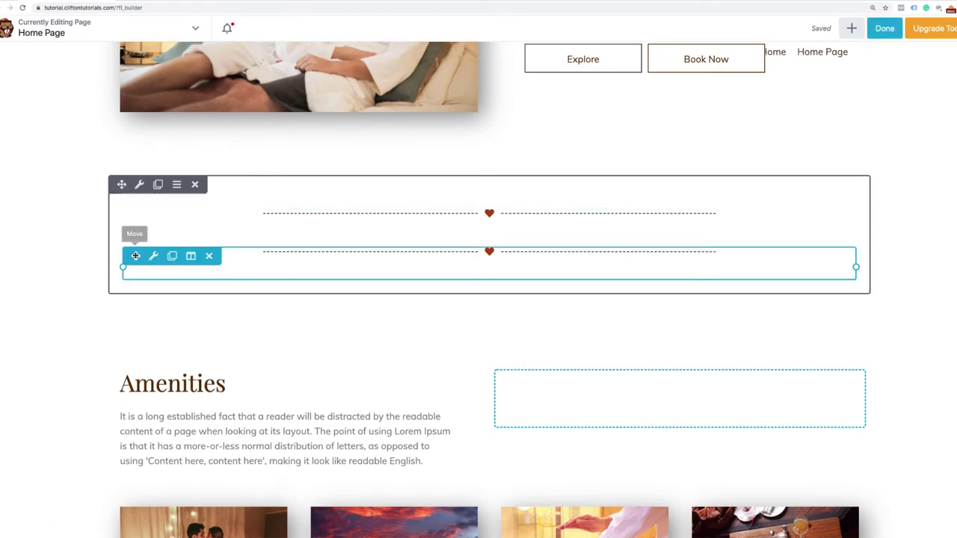
pyautogui.moveTo(135, 256); pyautogui.dragTo(318, 438)
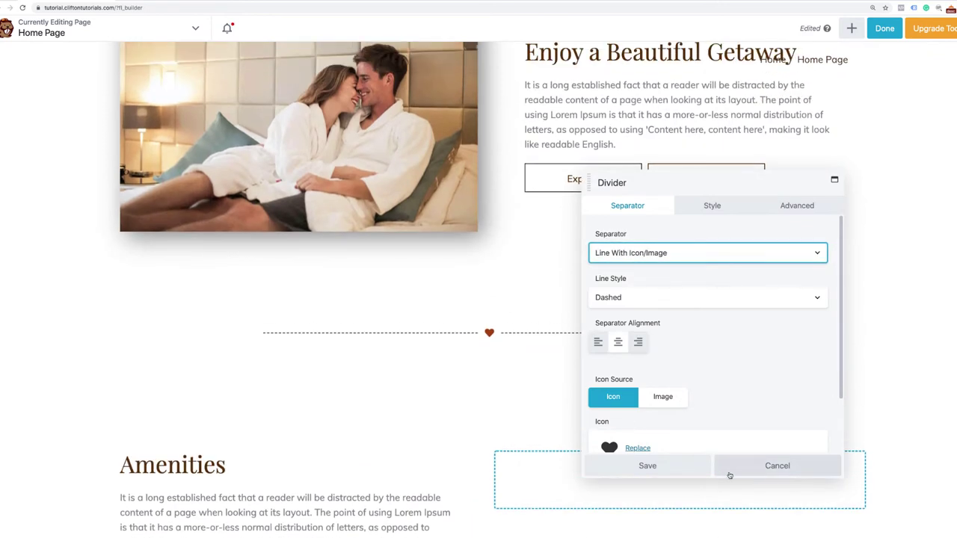
pyautogui.click(744, 471)
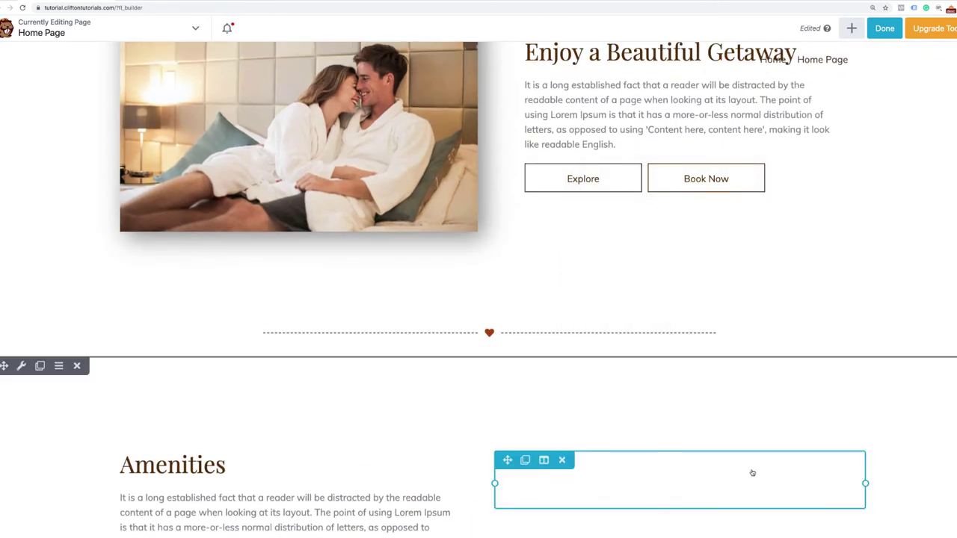
# Duplicate the "Enjoy a Beautiful Getaway" row and move the copy below the heart divider under the Amenities section.
pyautogui.scroll(3, 515, 374)
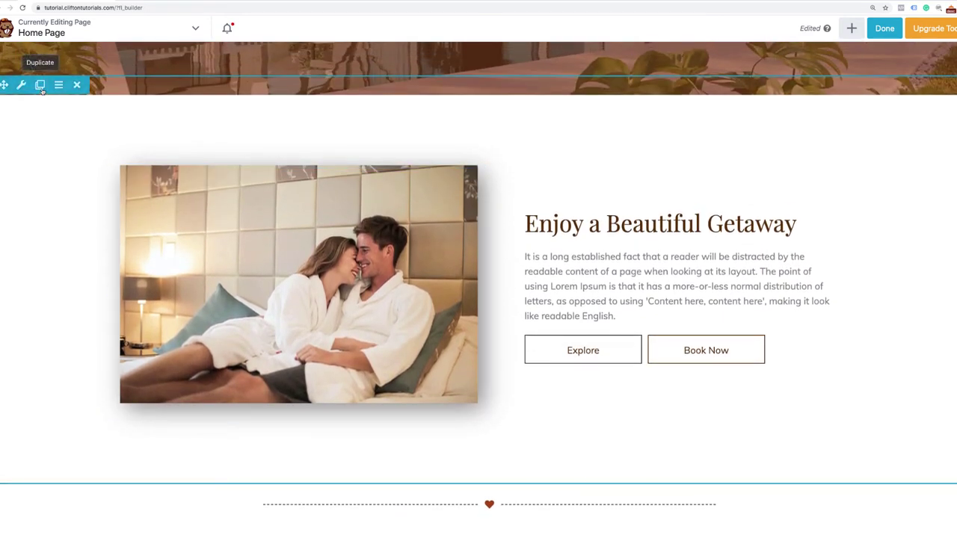
pyautogui.press('super+z')
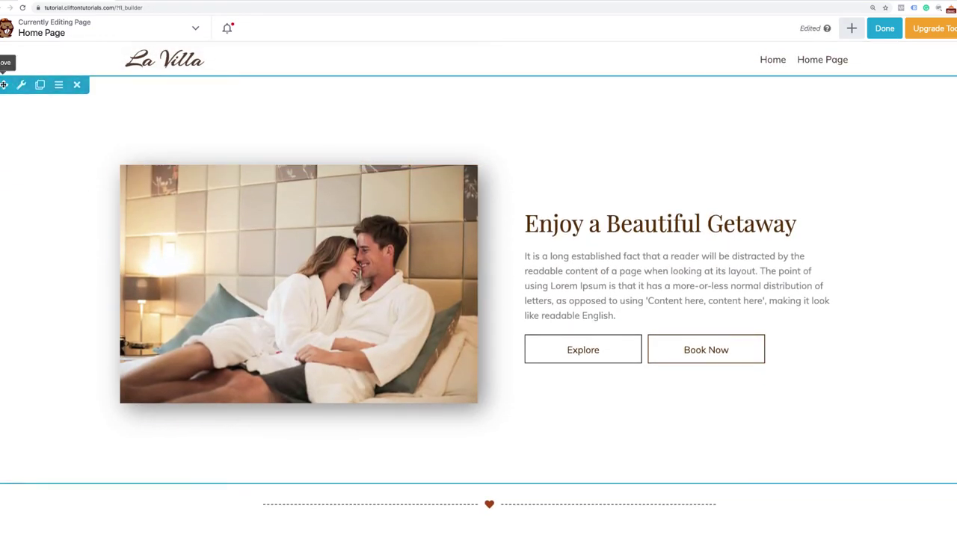
pyautogui.moveTo(3, 85); pyautogui.dragTo(159, 472)
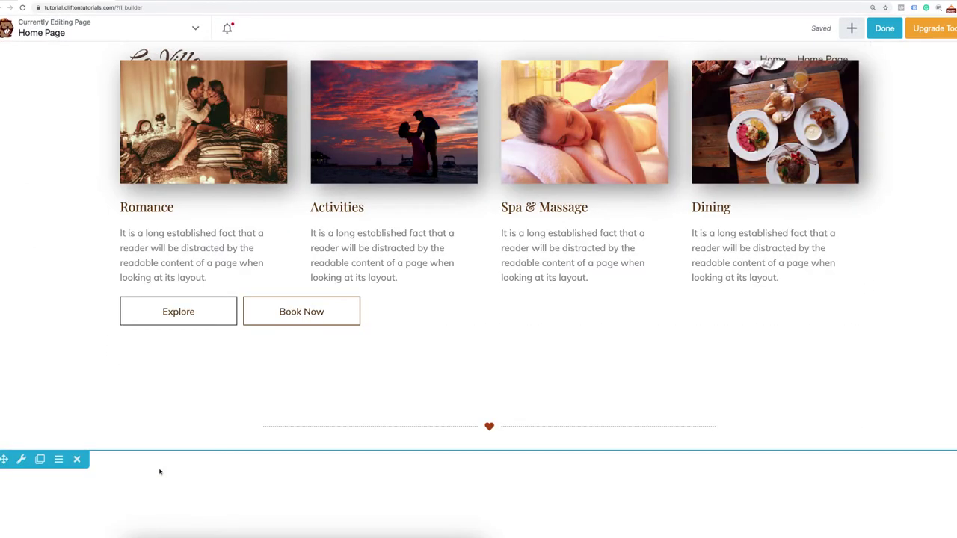
# Replace the couple photo in the duplicated getaway row with vacation-bedroom.jpg from the media library and save it.
pyautogui.scroll(-3, 159, 472)
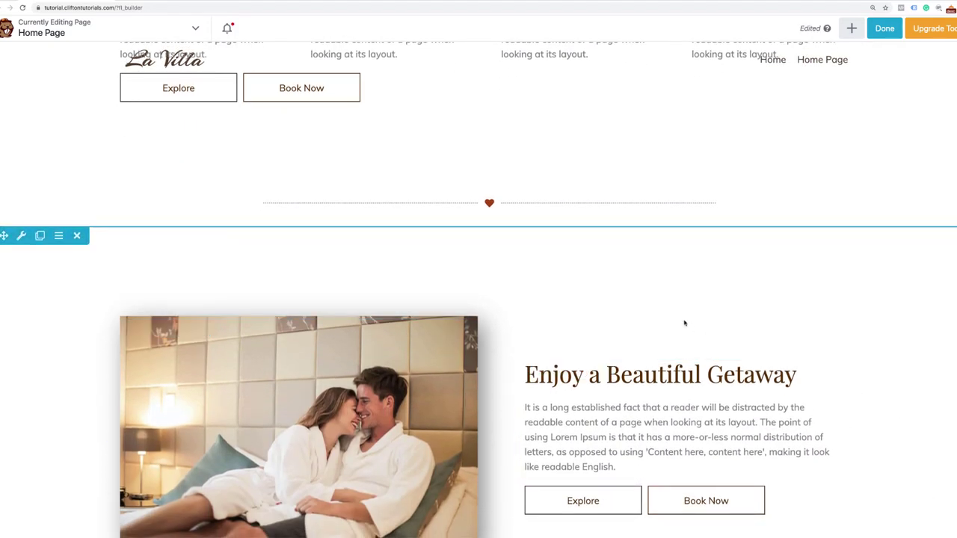
pyautogui.scroll(-2, 462, 424)
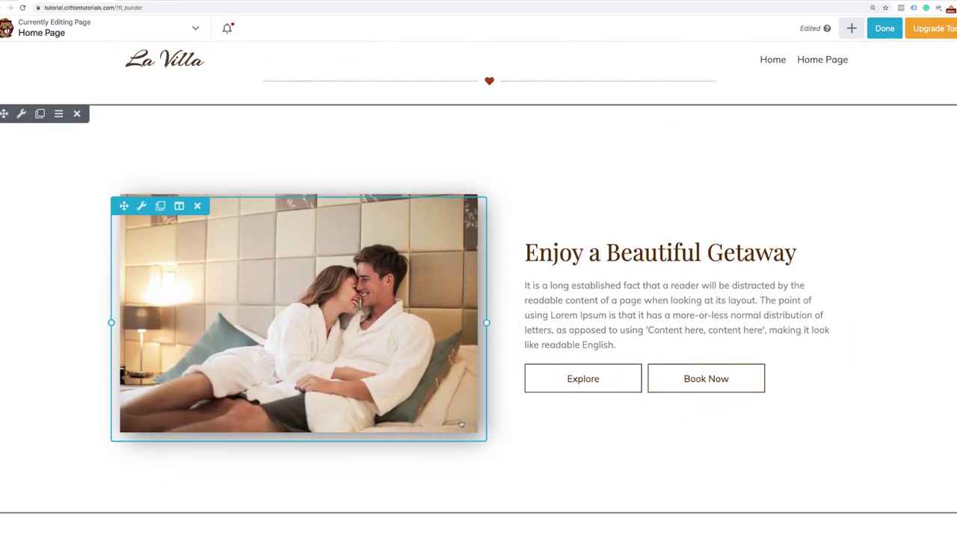
pyautogui.click(141, 206)
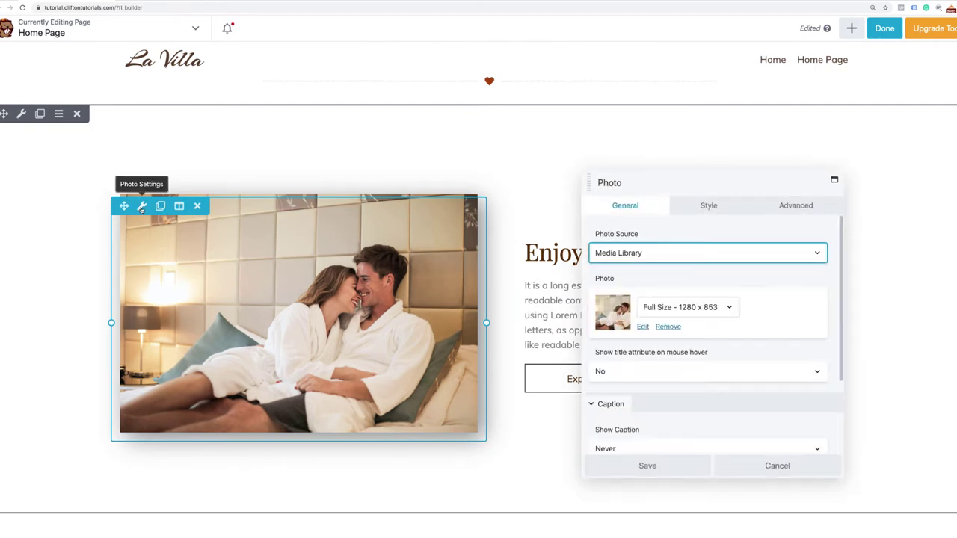
pyautogui.click(645, 326)
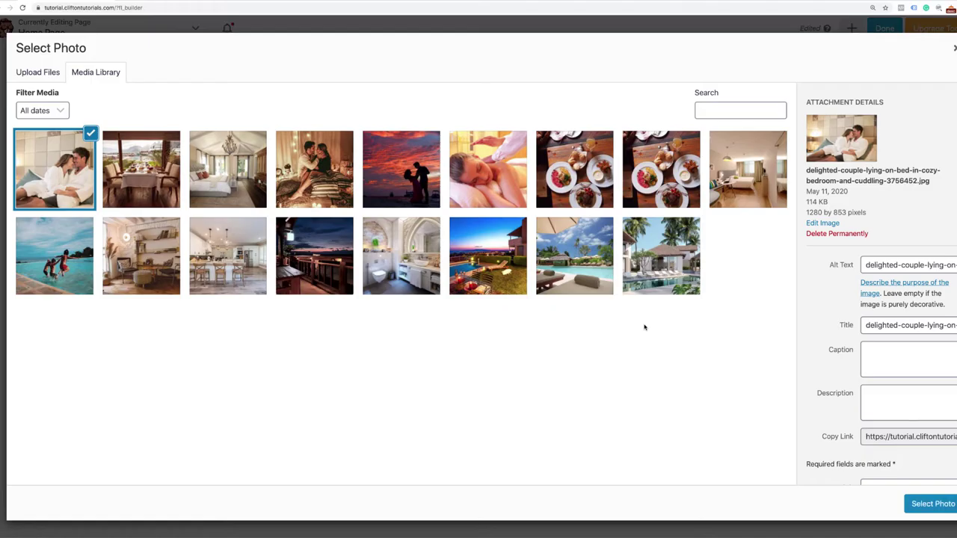
pyautogui.click(196, 194)
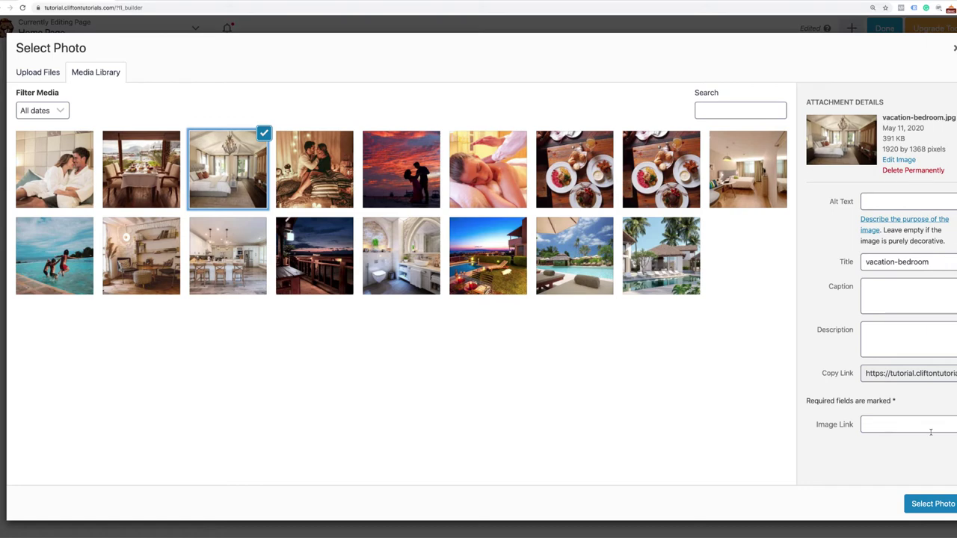
pyautogui.click(938, 503)
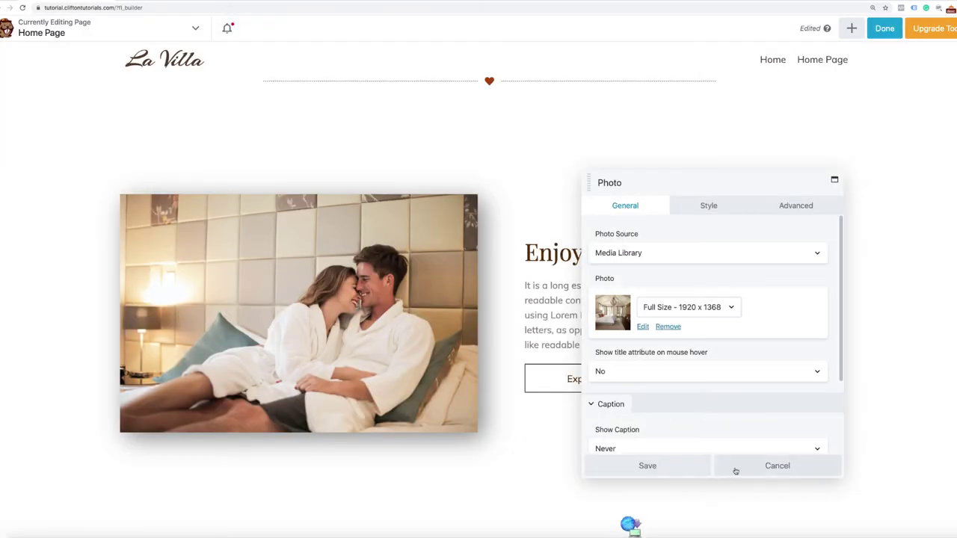
pyautogui.click(665, 466)
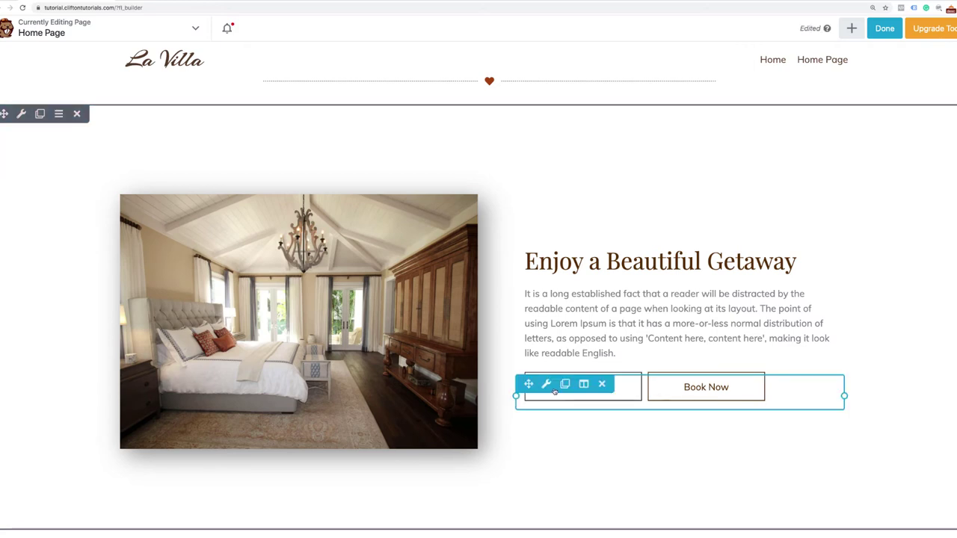
# Center the Explore and Book Now dual button in the bedroom row and save the module.
pyautogui.click(547, 384)
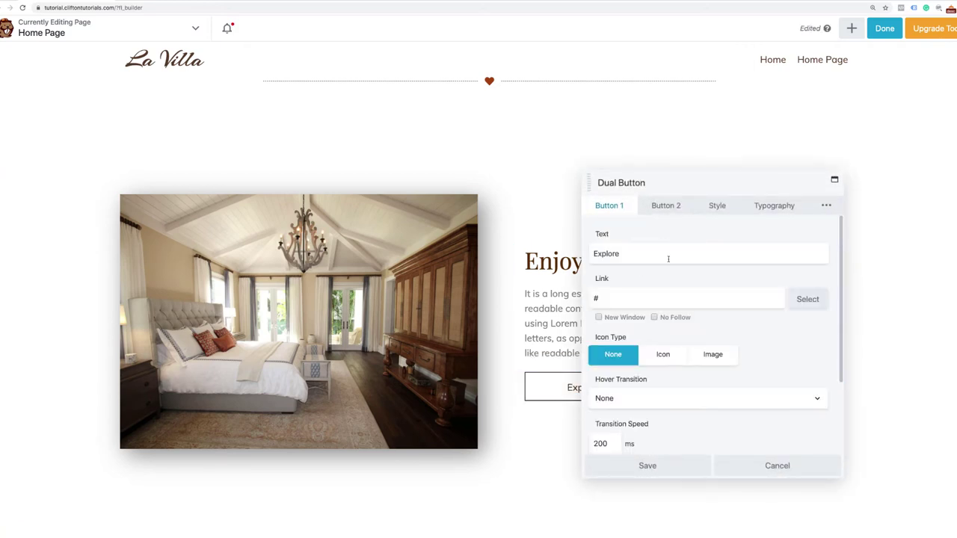
pyautogui.scroll(-3, 652, 342)
pyautogui.scroll(1, 646, 345)
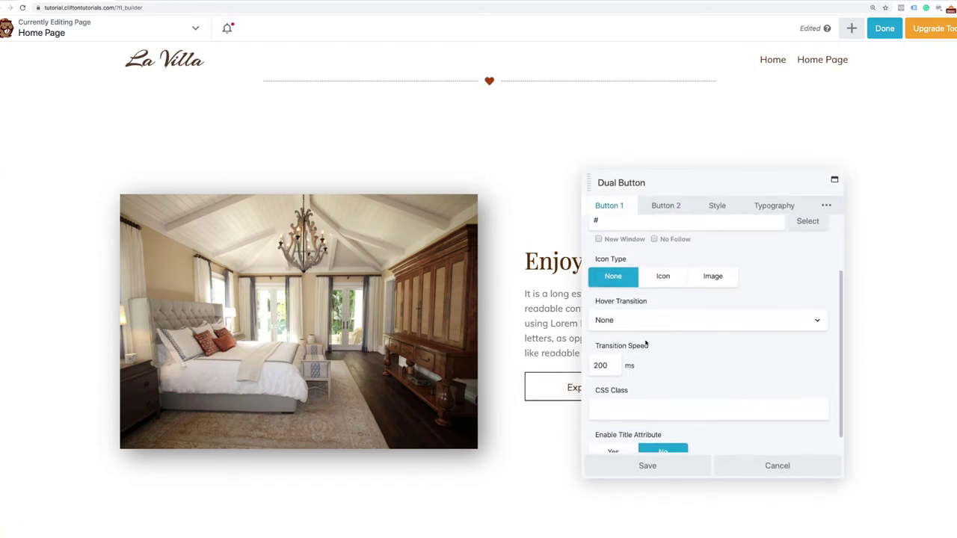
pyautogui.click(719, 206)
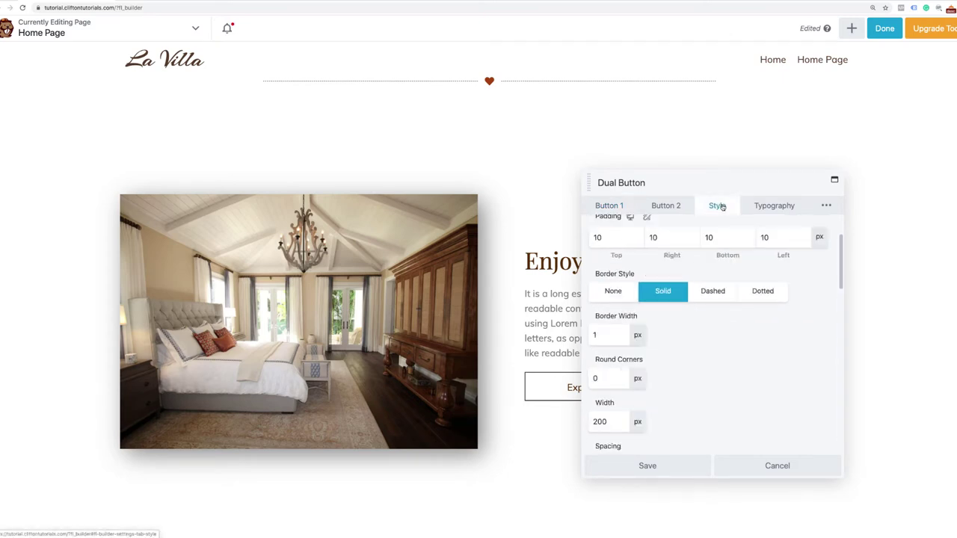
pyautogui.scroll(-5, 669, 346)
pyautogui.scroll(-1, 669, 346)
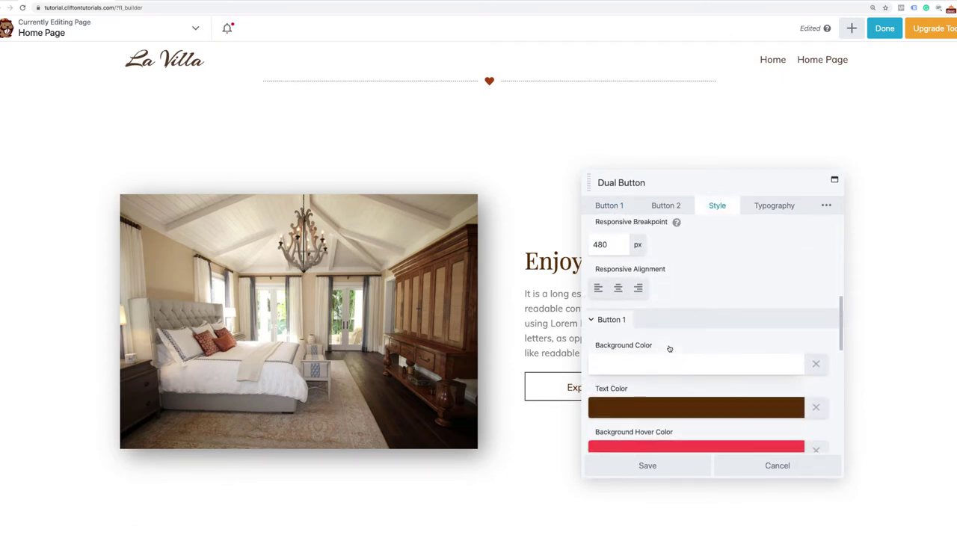
pyautogui.scroll(8, 627, 282)
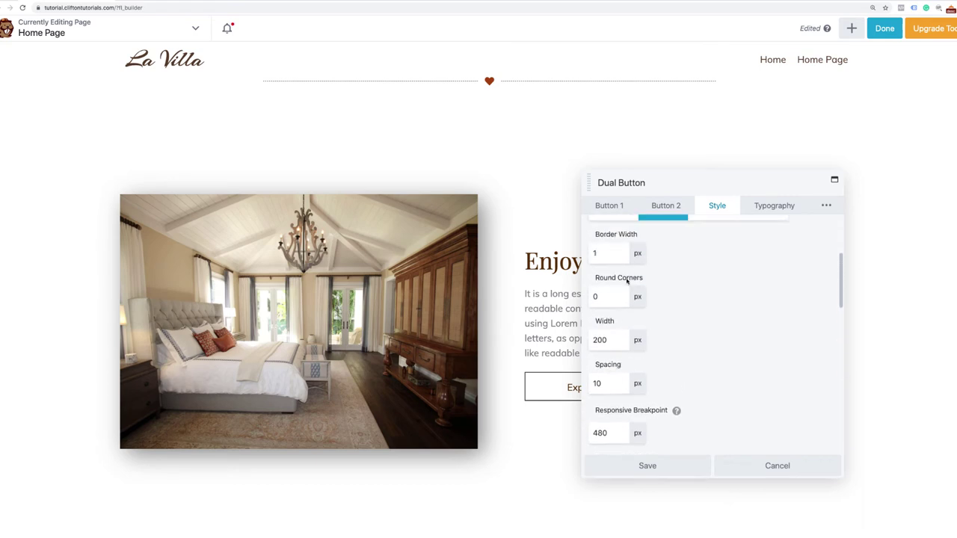
pyautogui.click(618, 273)
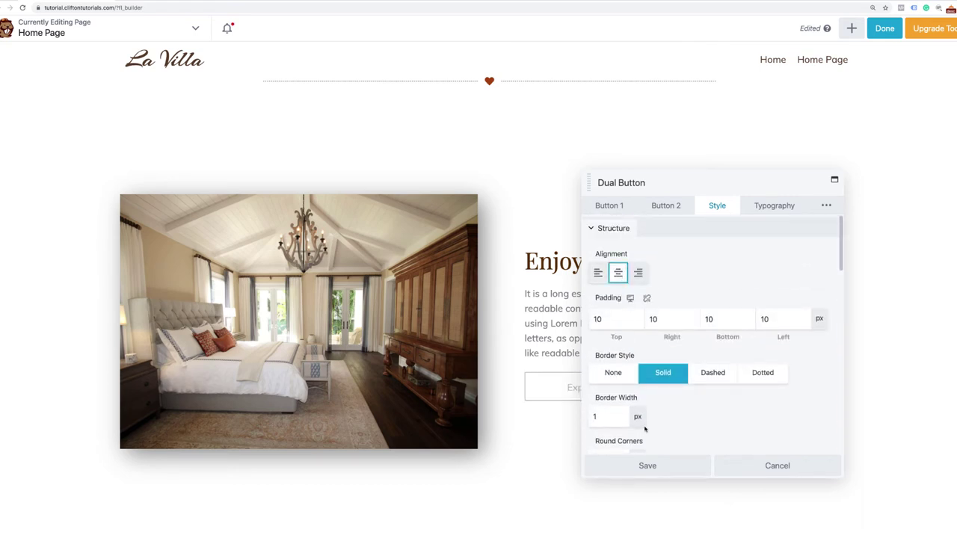
pyautogui.click(648, 466)
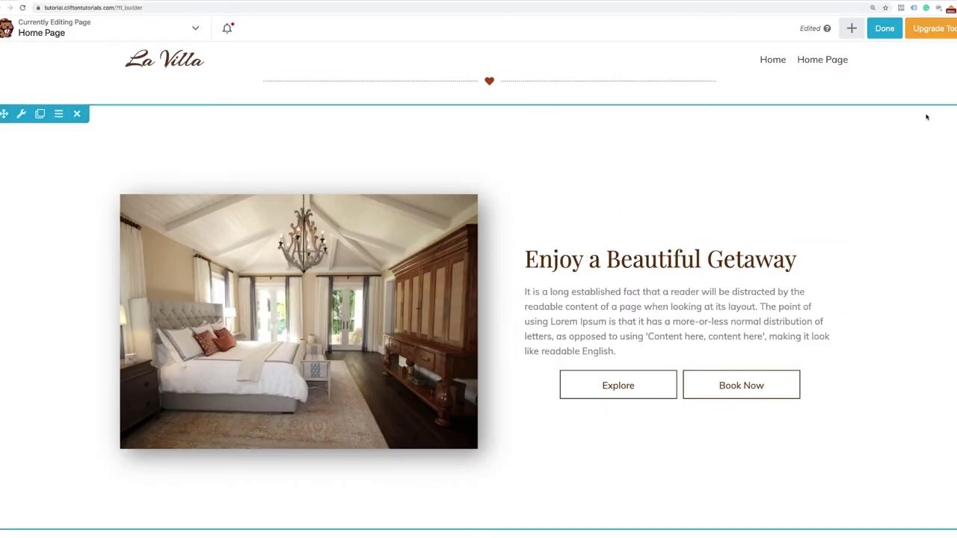
# Insert two stacked 2 Columns rows between the getaway paragraph and the Explore and Book Now buttons.
pyautogui.click(851, 28)
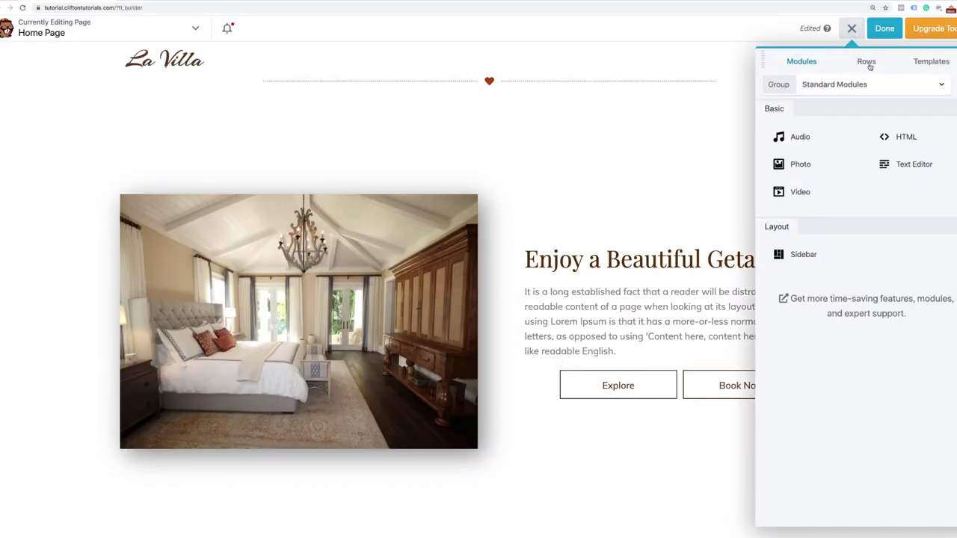
pyautogui.click(867, 63)
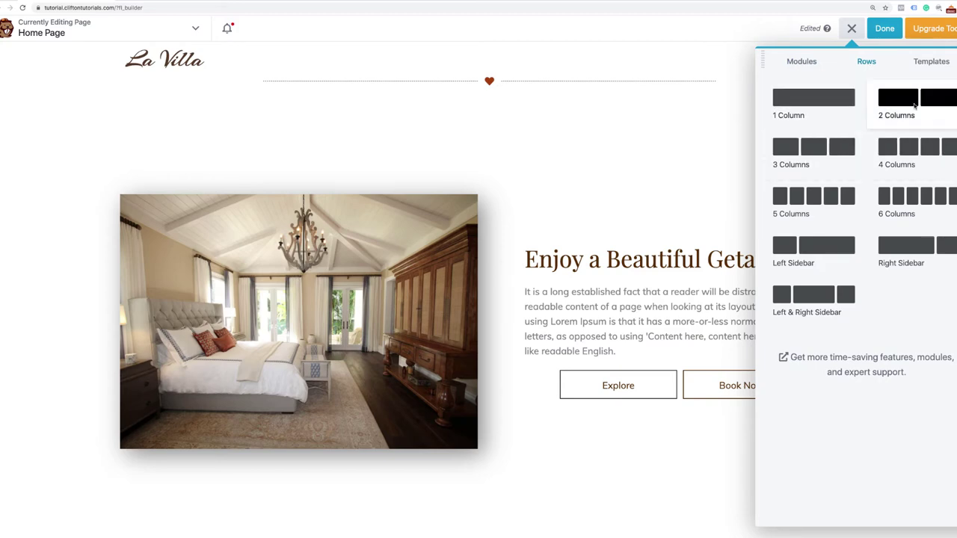
pyautogui.moveTo(915, 105); pyautogui.dragTo(654, 487)
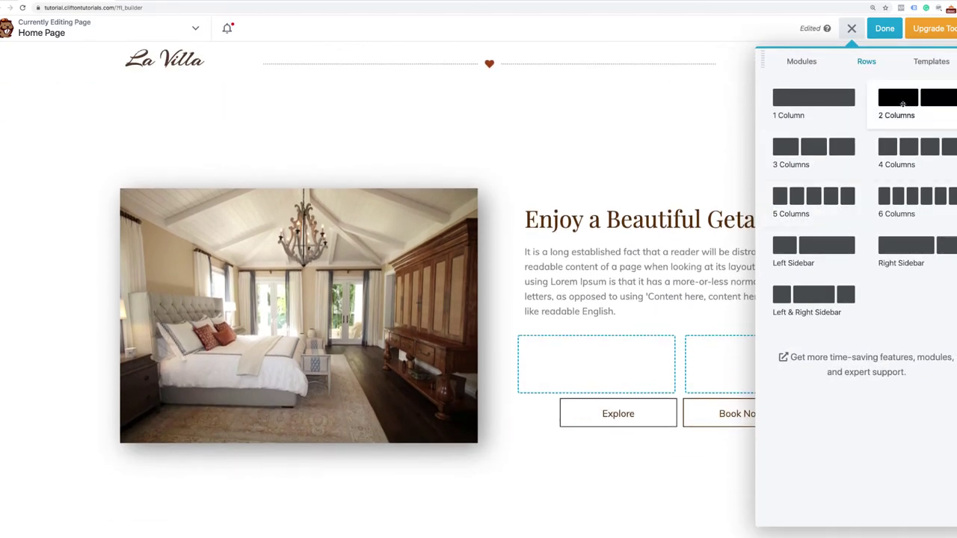
pyautogui.moveTo(902, 103); pyautogui.dragTo(666, 436)
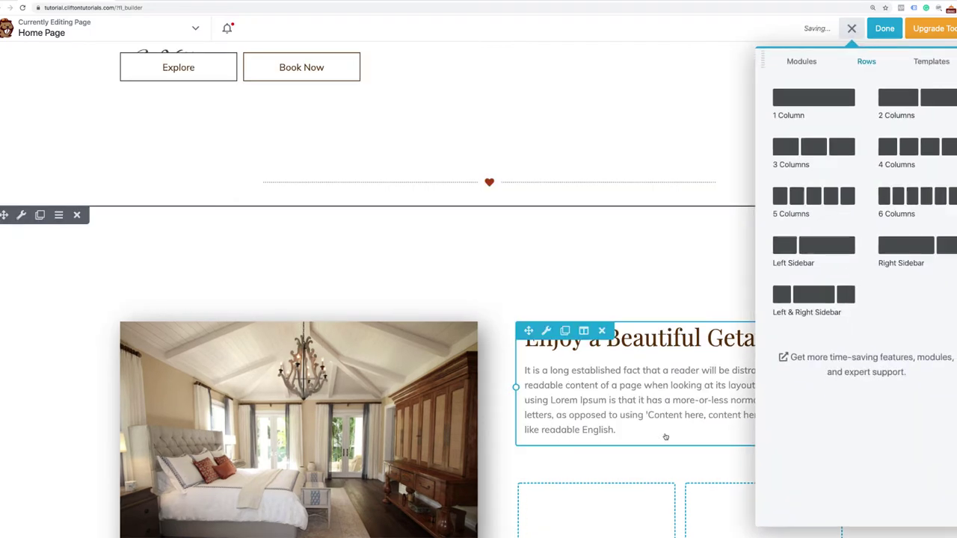
pyautogui.scroll(-3, 665, 436)
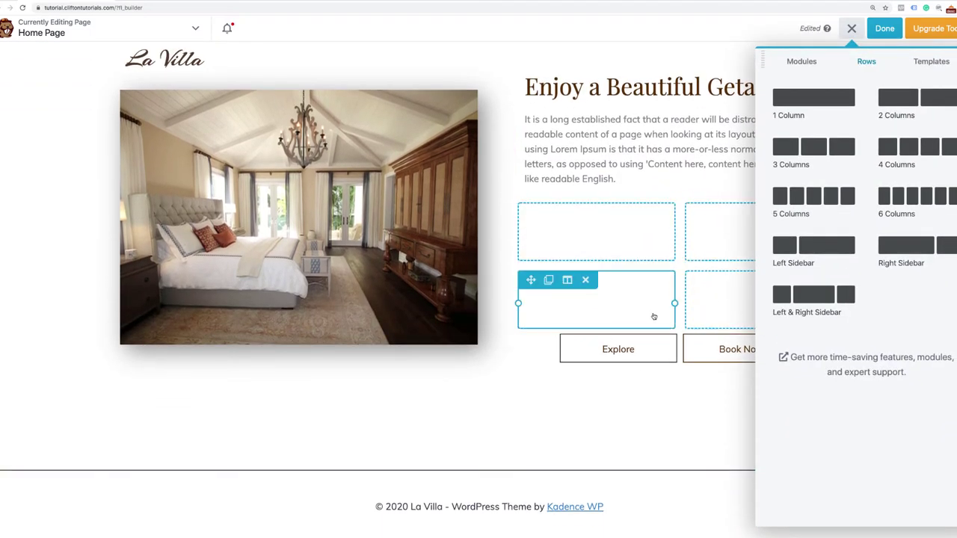
# Find the Info Box module and place it in the first column of the upper two-column row.
pyautogui.click(802, 63)
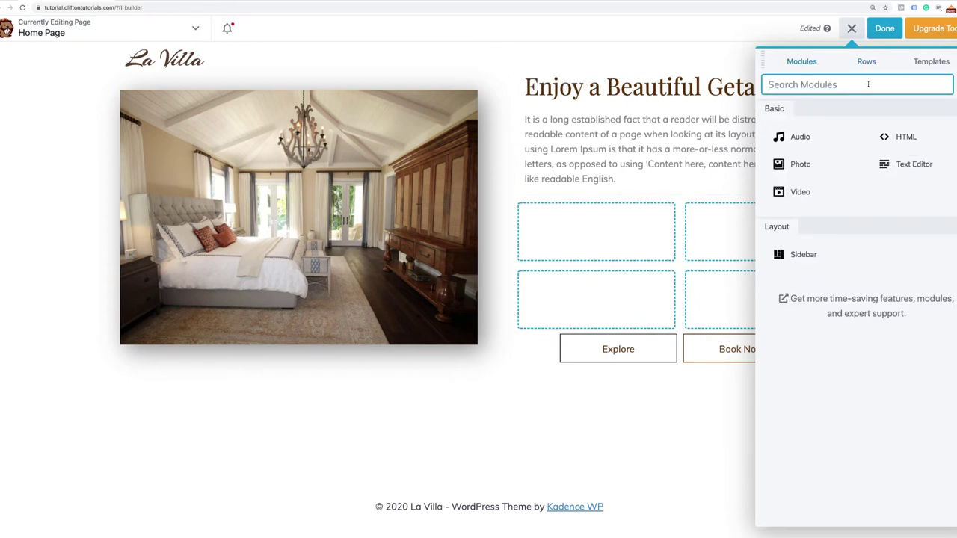
pyautogui.click(869, 84)
pyautogui.write('i')
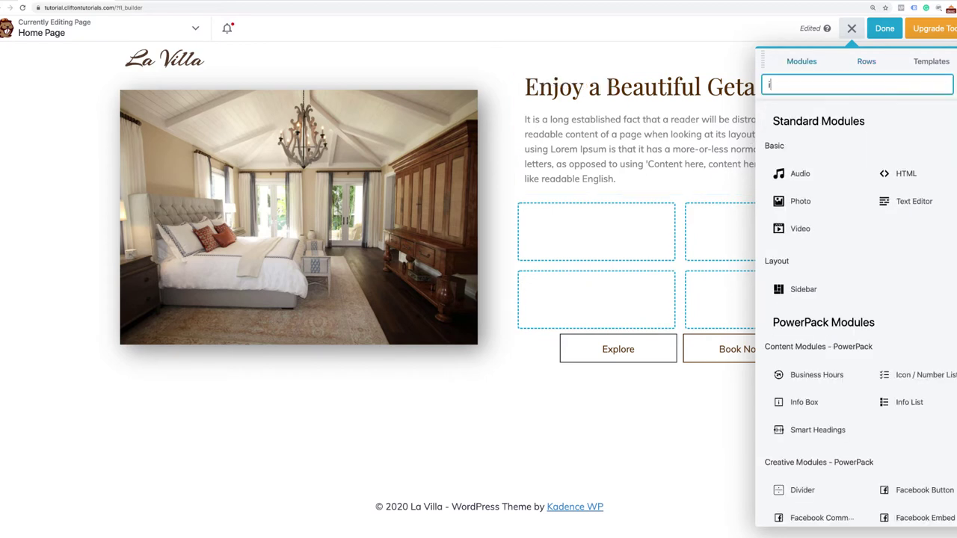
pyautogui.write('nfo box')
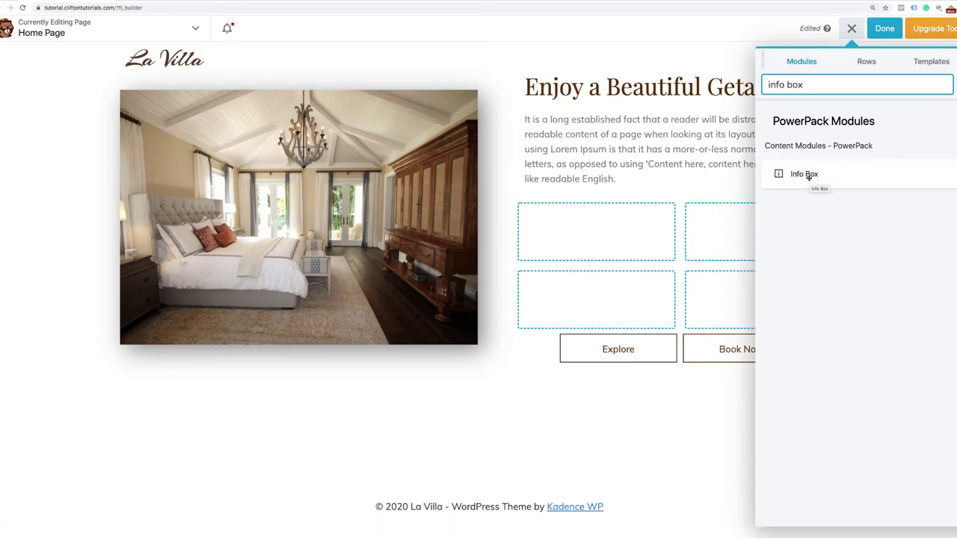
pyautogui.moveTo(809, 176); pyautogui.dragTo(566, 346)
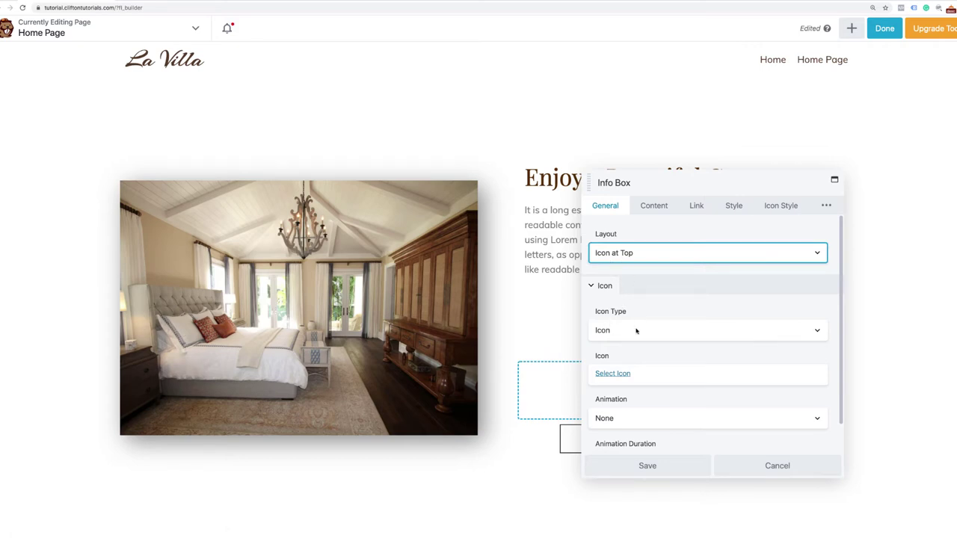
# Give the Info Box a solid bed icon found by searching for "bed", and move its settings window clear of the preview.
pyautogui.scroll(-1, 636, 330)
pyautogui.click(610, 345)
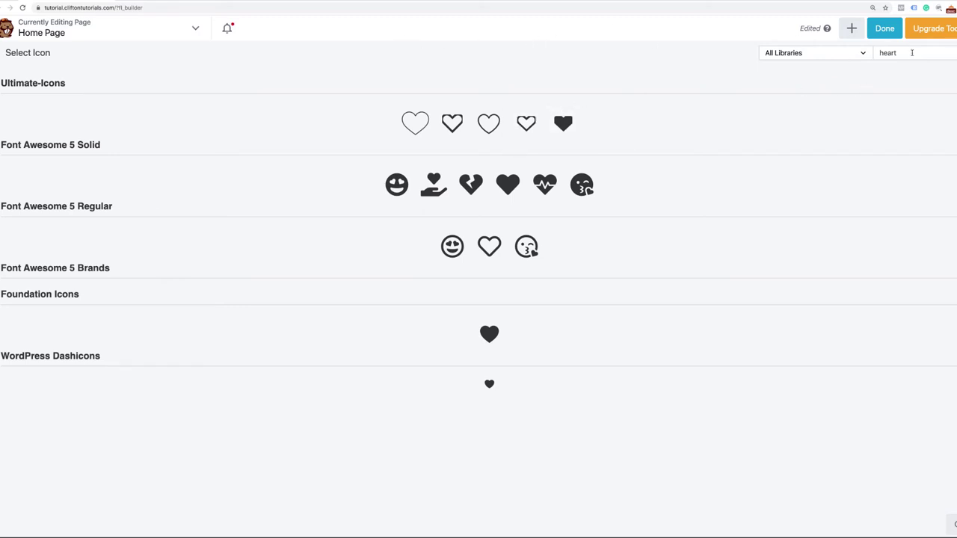
pyautogui.moveTo(911, 52); pyautogui.dragTo(871, 53)
pyautogui.write('b')
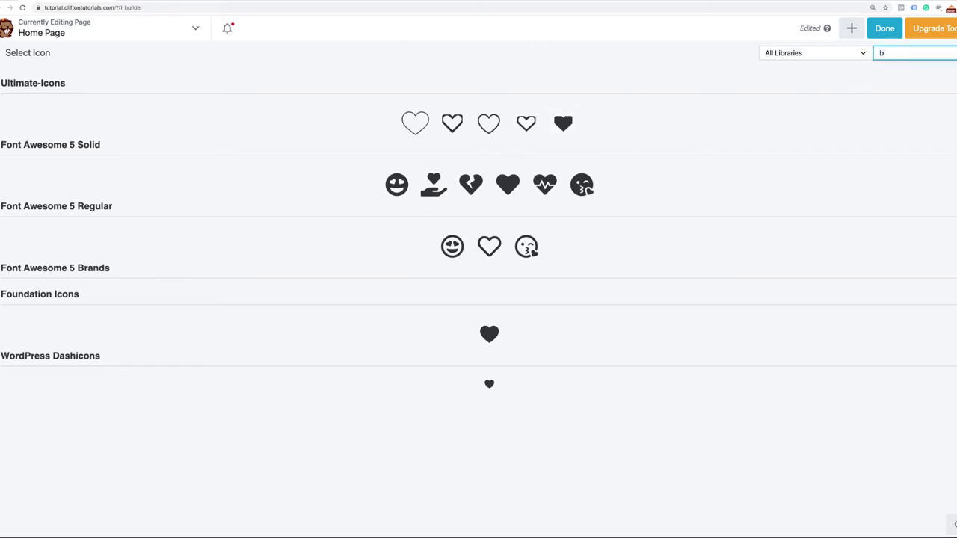
pyautogui.write('ed')
pyautogui.click(464, 151)
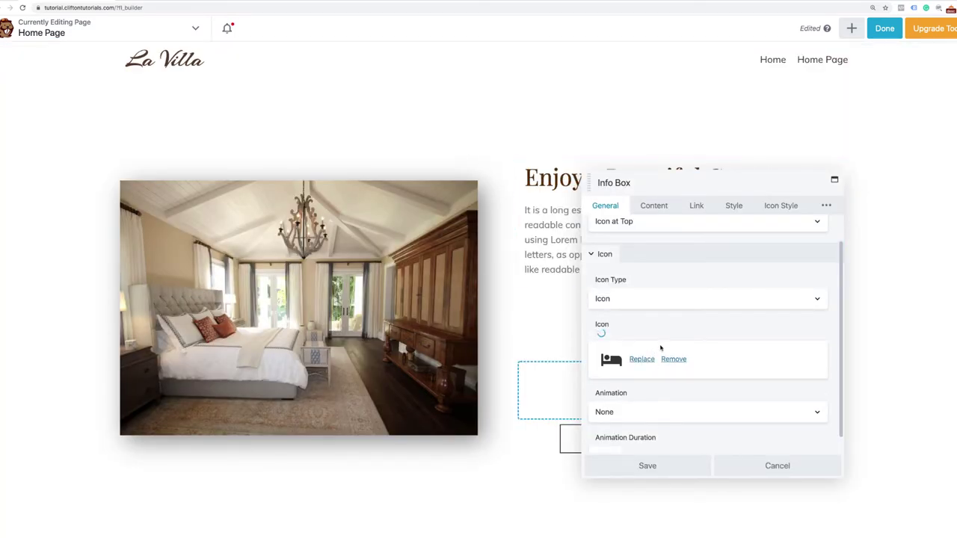
pyautogui.moveTo(661, 184); pyautogui.dragTo(742, 138)
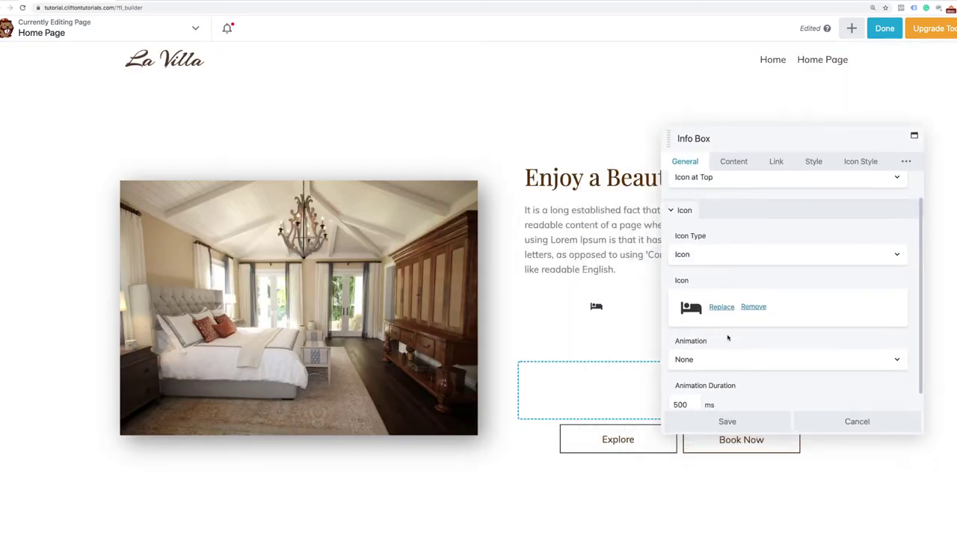
pyautogui.scroll(-1, 727, 338)
pyautogui.scroll(2, 728, 338)
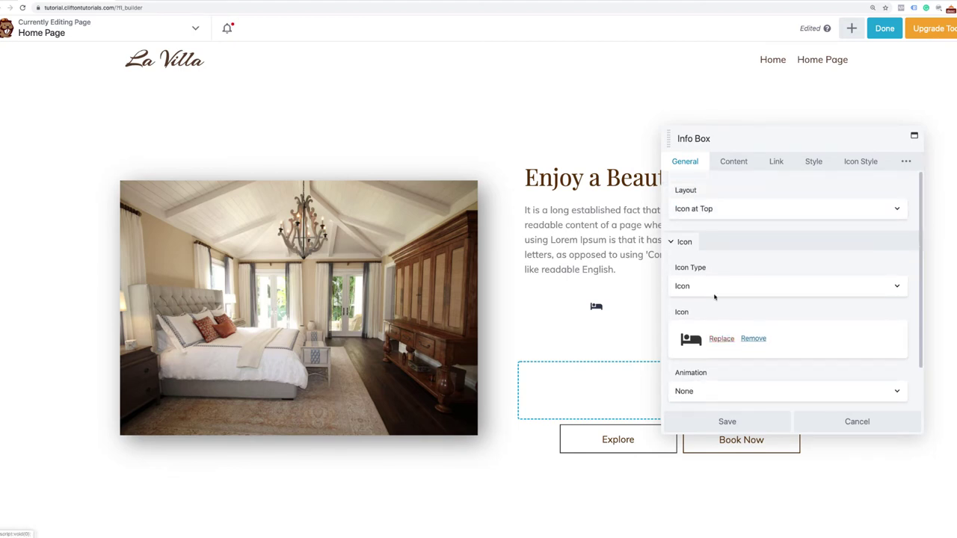
# Set the Info Box title to "Bedroom", leaving the title prefix and description empty.
pyautogui.click(734, 161)
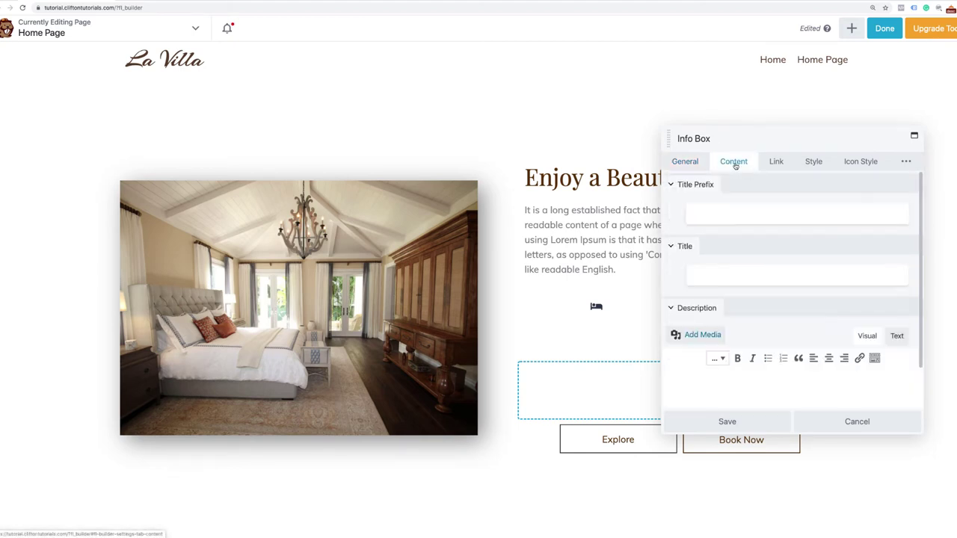
pyautogui.click(689, 212)
pyautogui.click(707, 272)
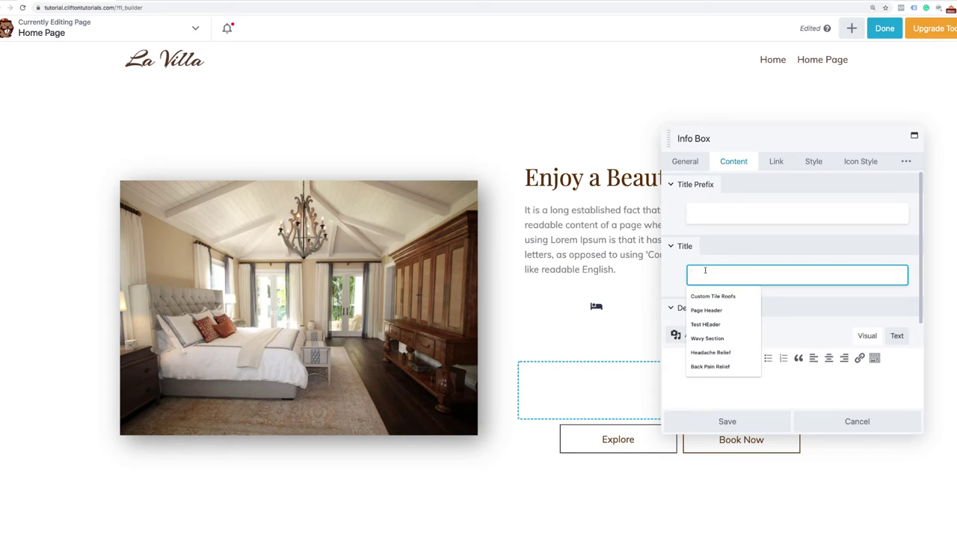
pyautogui.write('Bedroom')
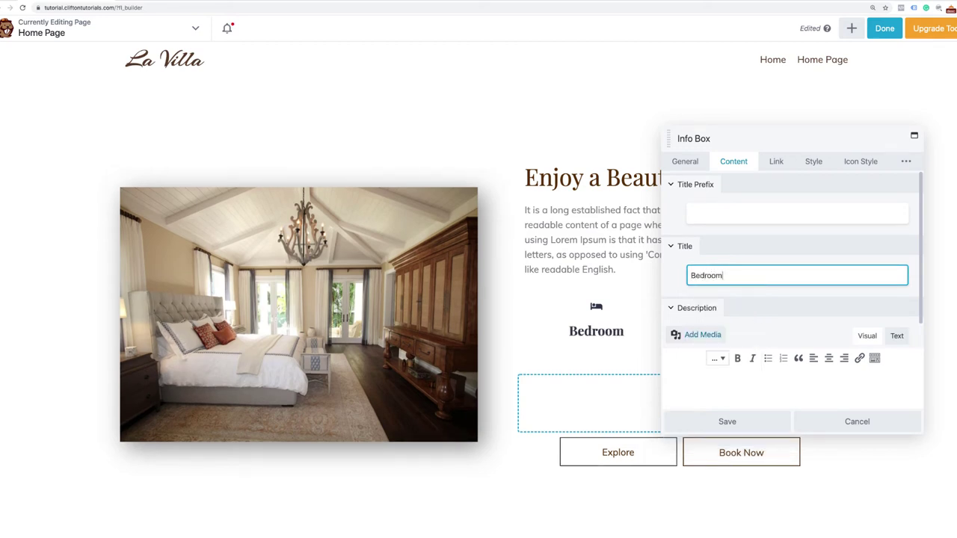
pyautogui.scroll(-2, 741, 297)
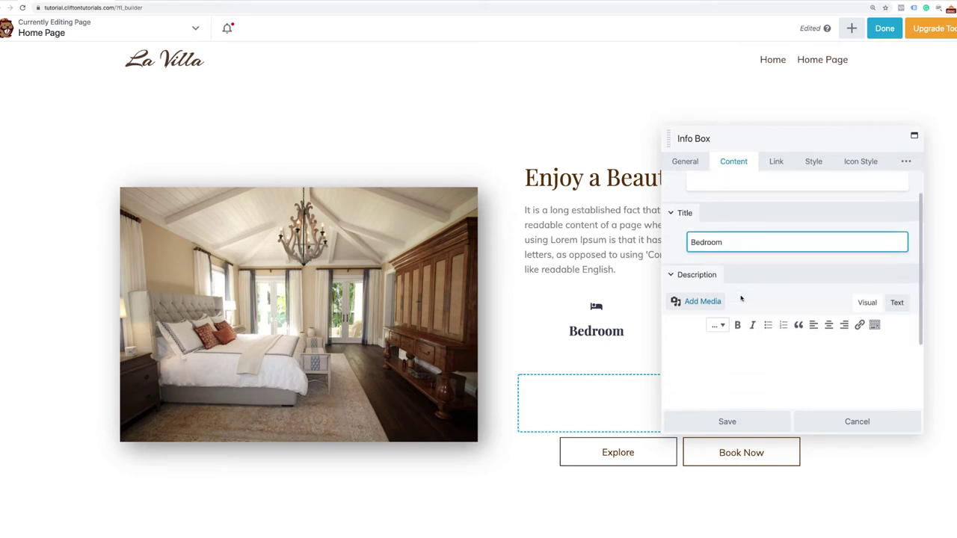
pyautogui.scroll(2, 741, 297)
pyautogui.scroll(-1, 743, 321)
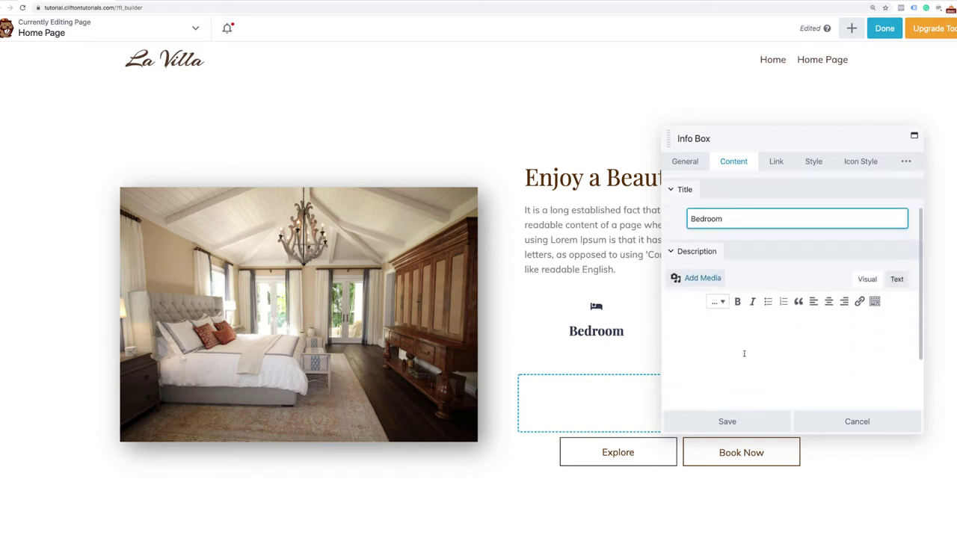
pyautogui.scroll(1, 741, 323)
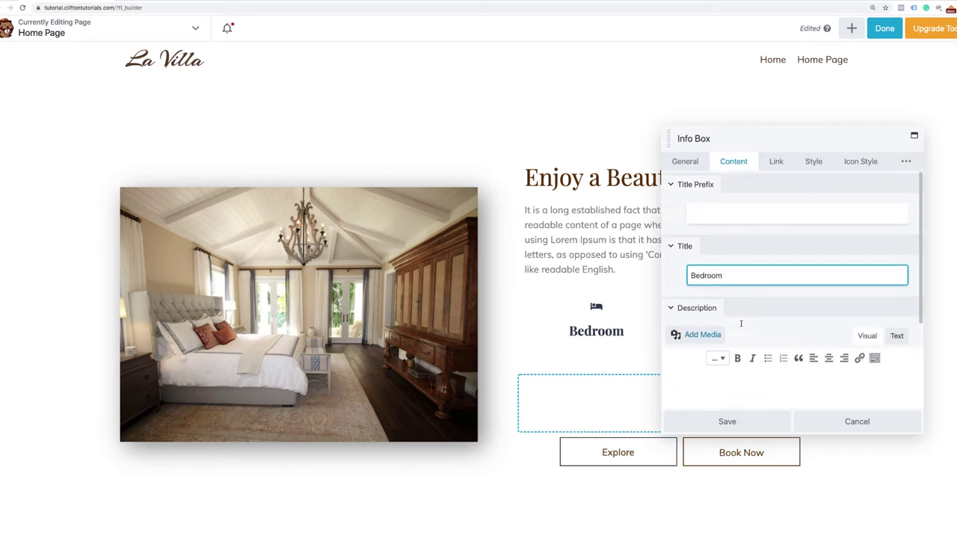
# Look through the Info Box's padding, alignment, border and title style options, and reveal its additional settings categories.
pyautogui.click(813, 162)
pyautogui.scroll(-2, 769, 279)
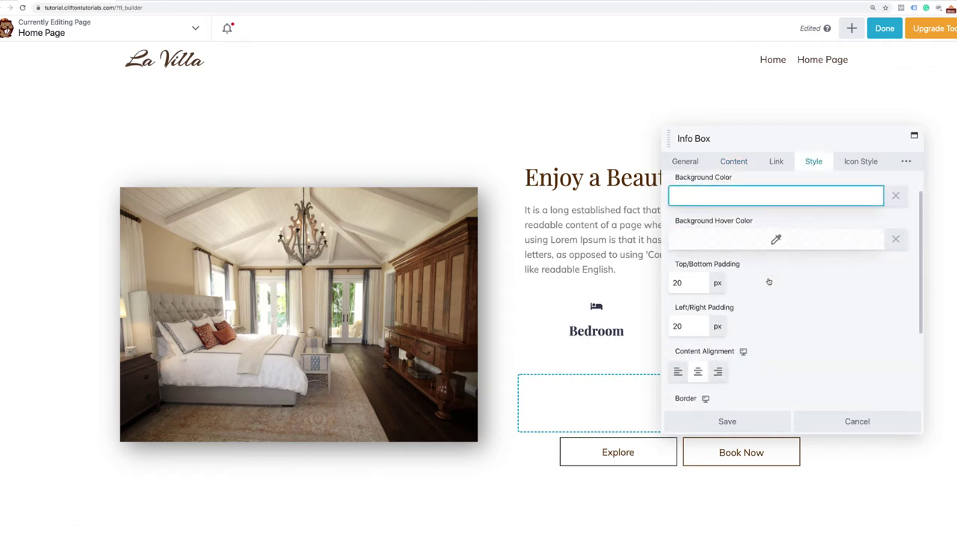
pyautogui.scroll(-1, 768, 282)
pyautogui.scroll(3, 769, 281)
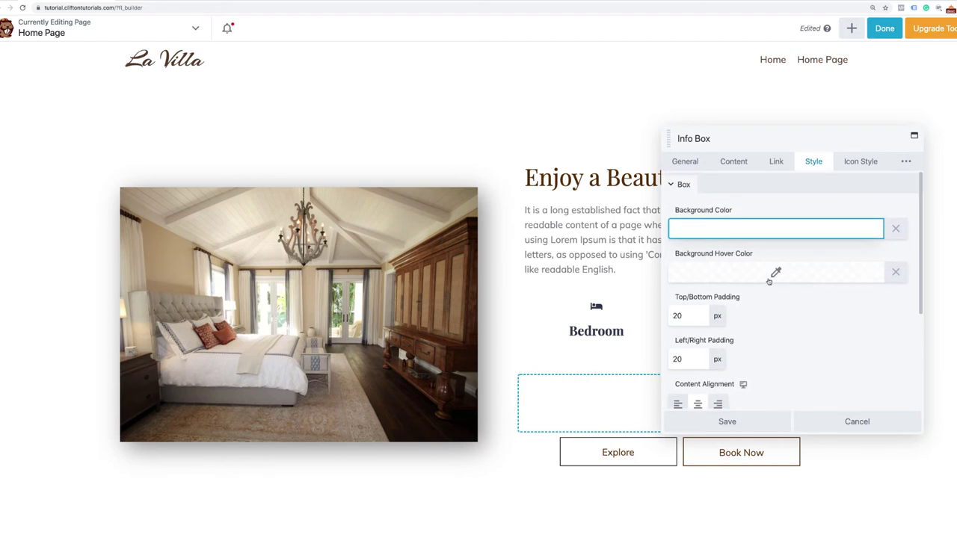
pyautogui.scroll(-3, 769, 282)
pyautogui.scroll(-4, 769, 282)
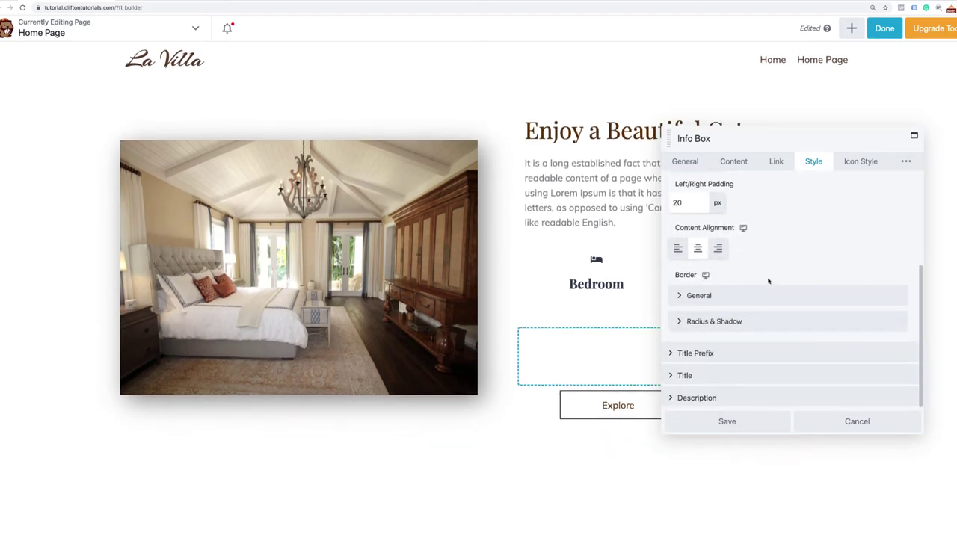
pyautogui.click(903, 162)
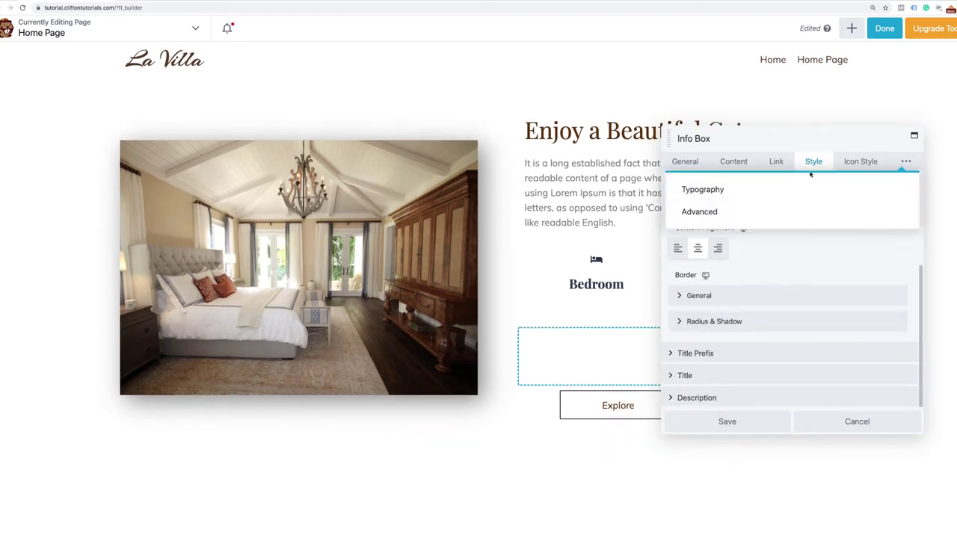
# Set the info box's title prefix typography to the Muli font family with Normal weight.
pyautogui.click(733, 191)
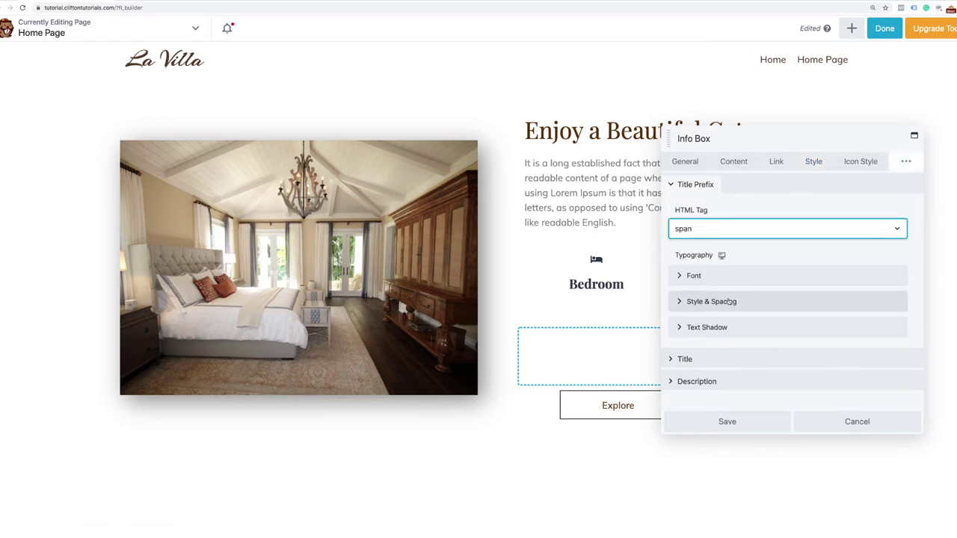
pyautogui.click(760, 276)
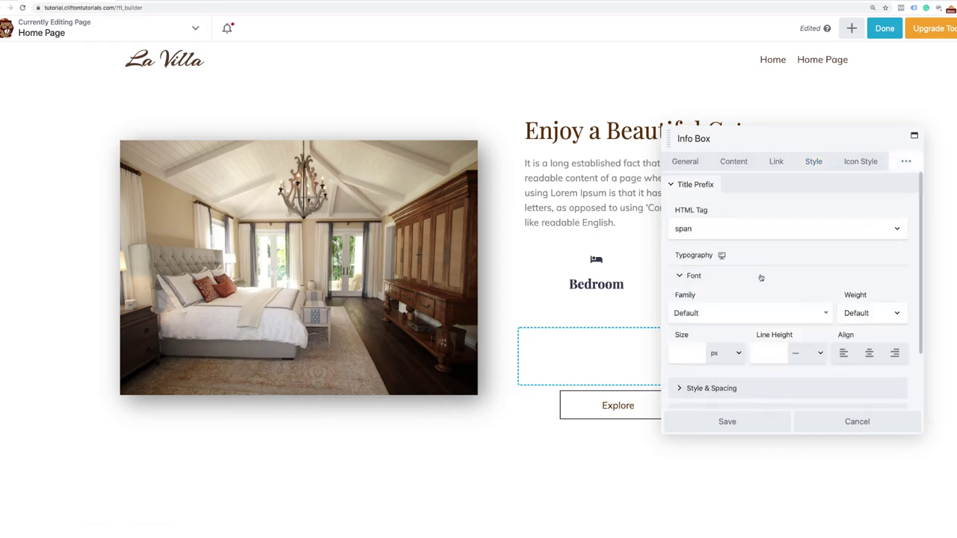
pyautogui.click(878, 319)
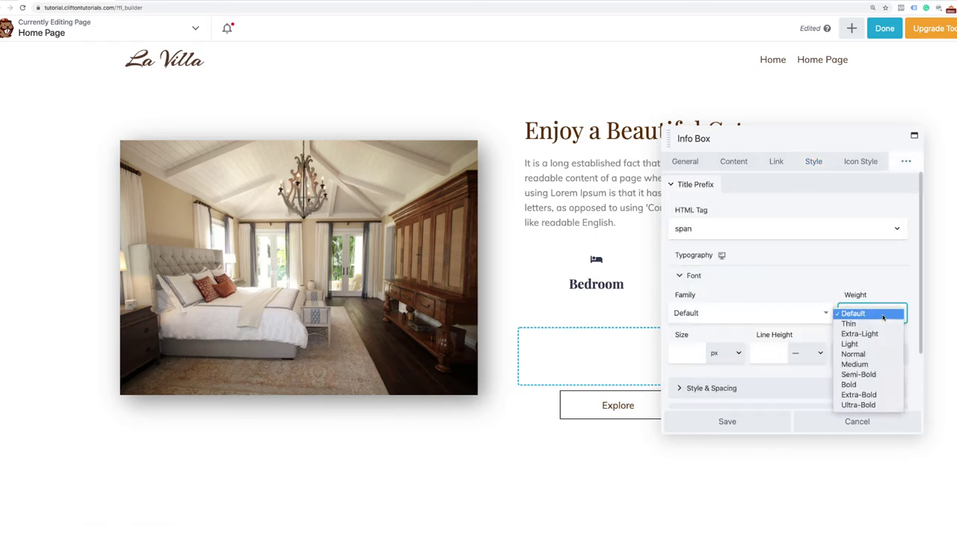
pyautogui.click(853, 355)
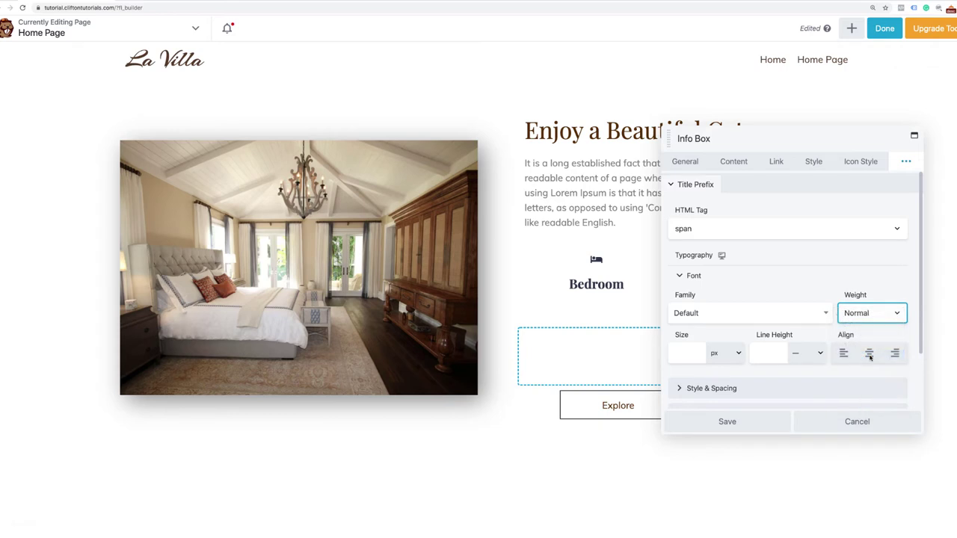
pyautogui.click(825, 315)
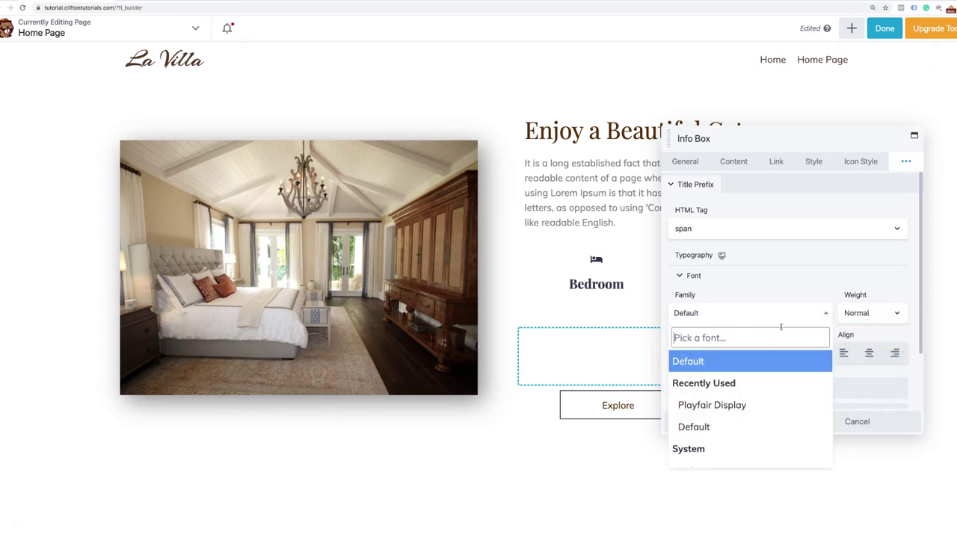
pyautogui.write('Muli')
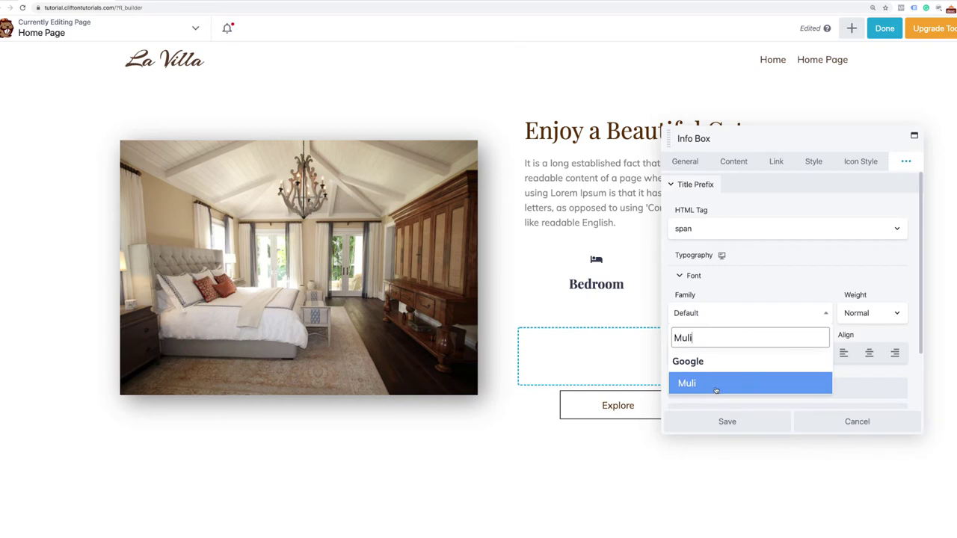
pyautogui.click(716, 390)
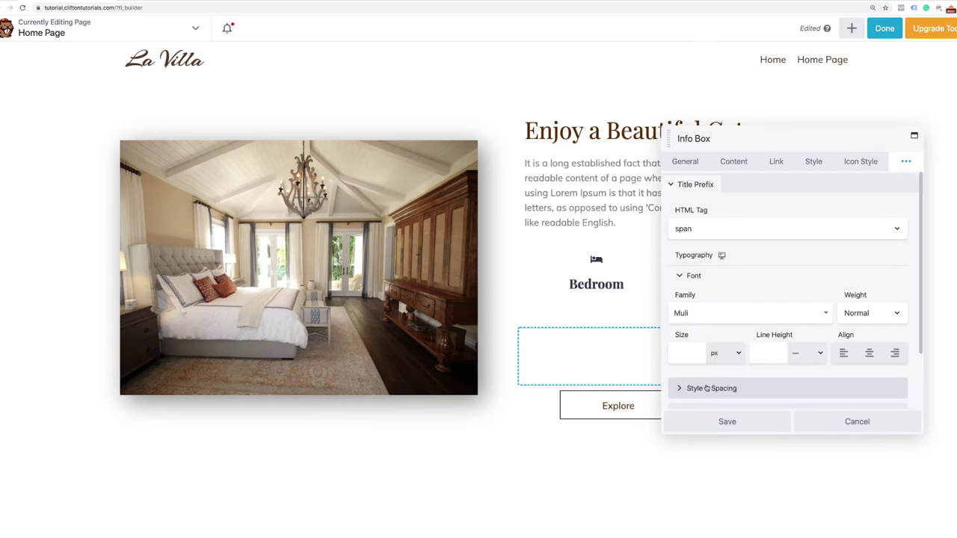
# Set the info box's title typography to the Muli font family with Normal weight.
pyautogui.click(690, 193)
pyautogui.click(731, 212)
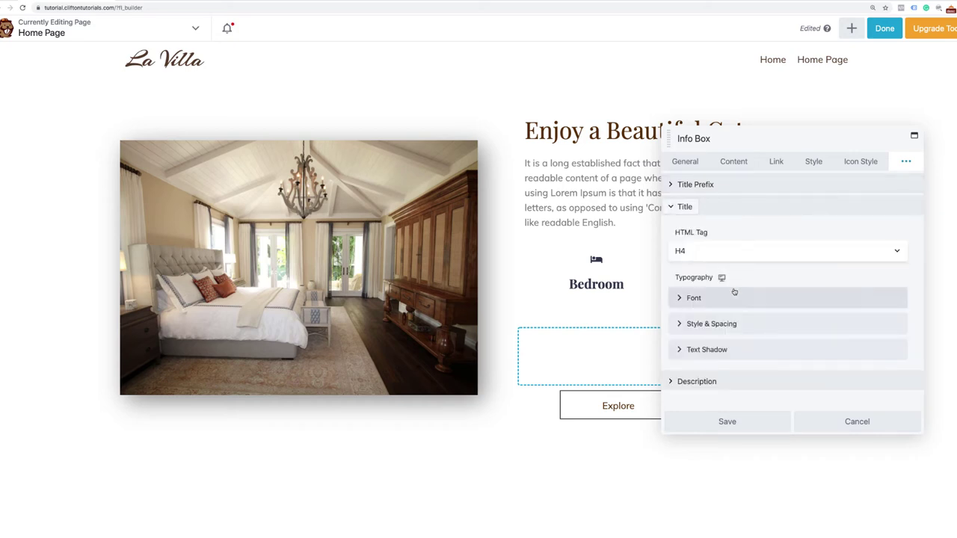
pyautogui.click(829, 299)
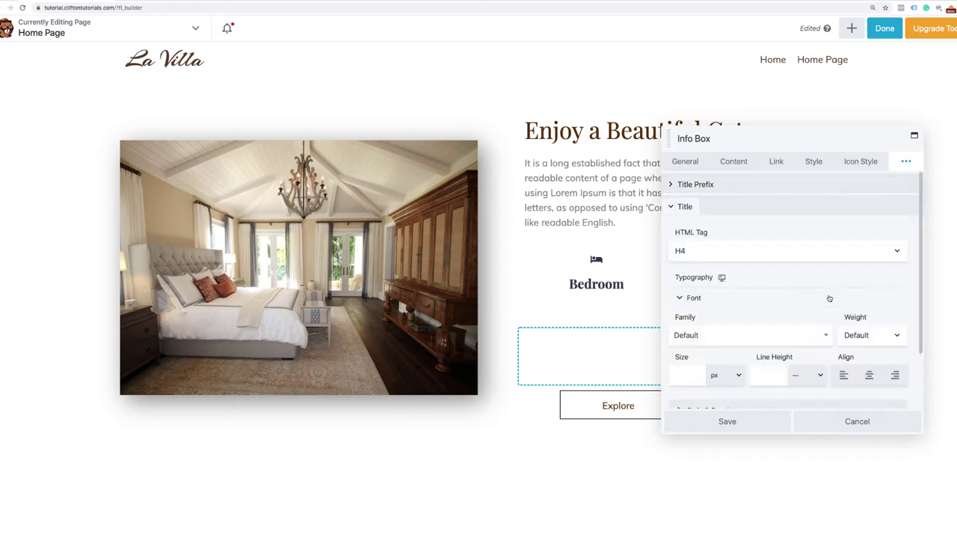
pyautogui.click(721, 338)
pyautogui.write('Muli')
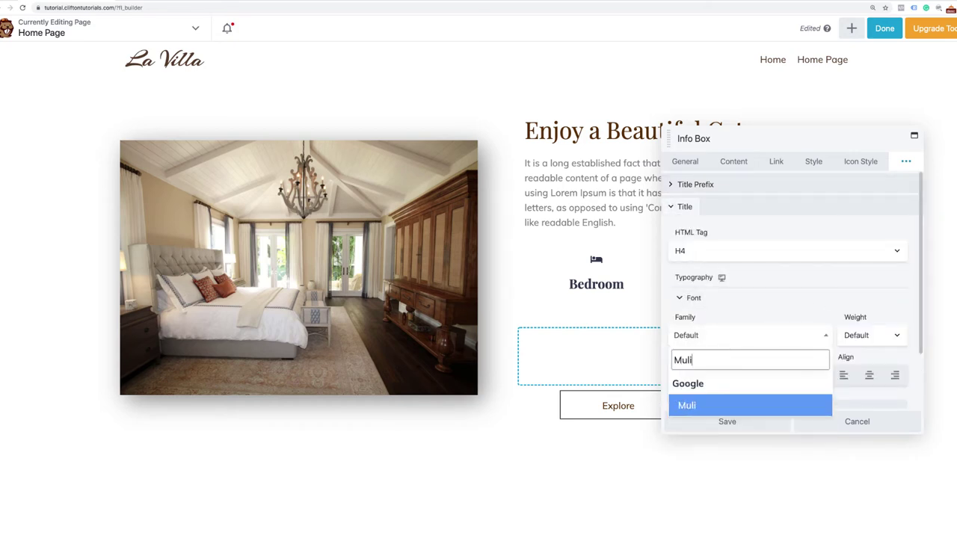
pyautogui.click(707, 407)
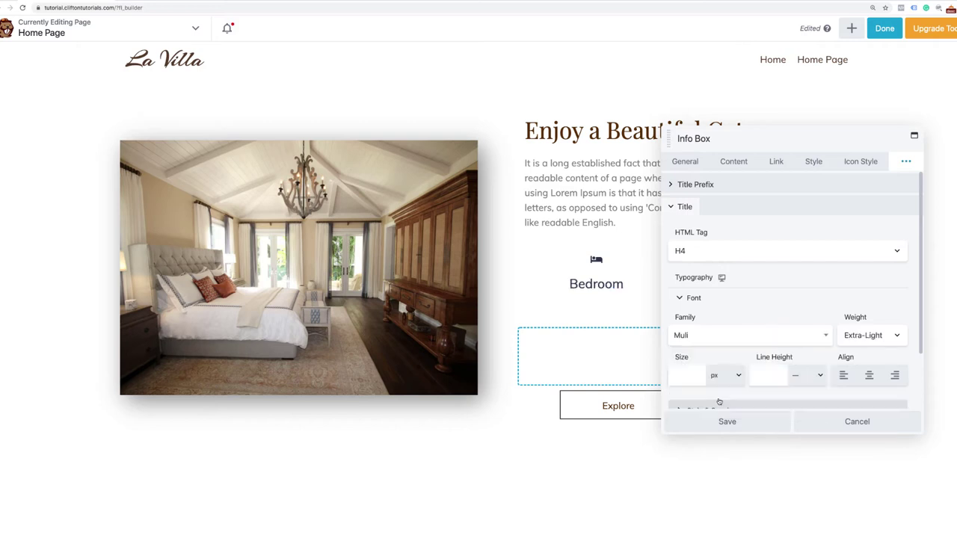
pyautogui.click(878, 337)
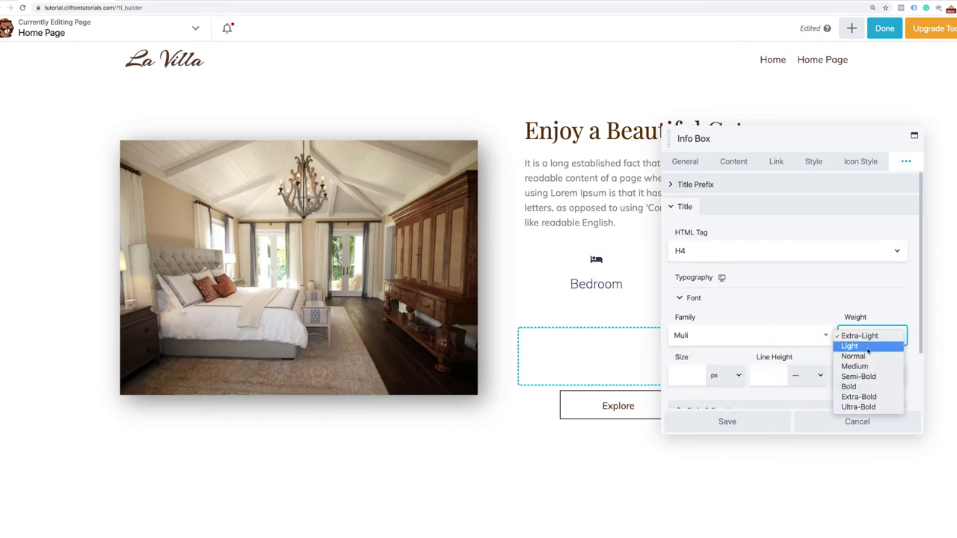
pyautogui.click(868, 356)
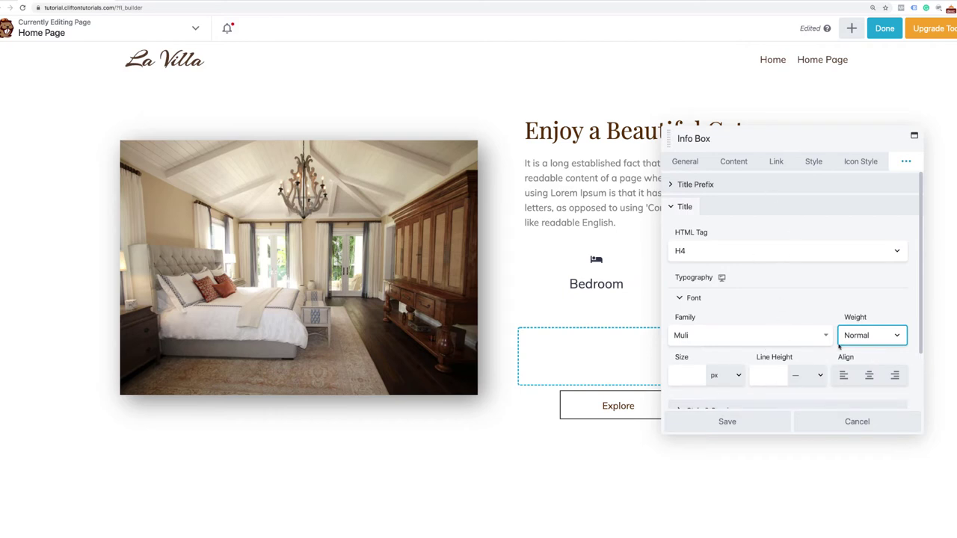
# Set the info box's icon size to 20 px.
pyautogui.click(853, 163)
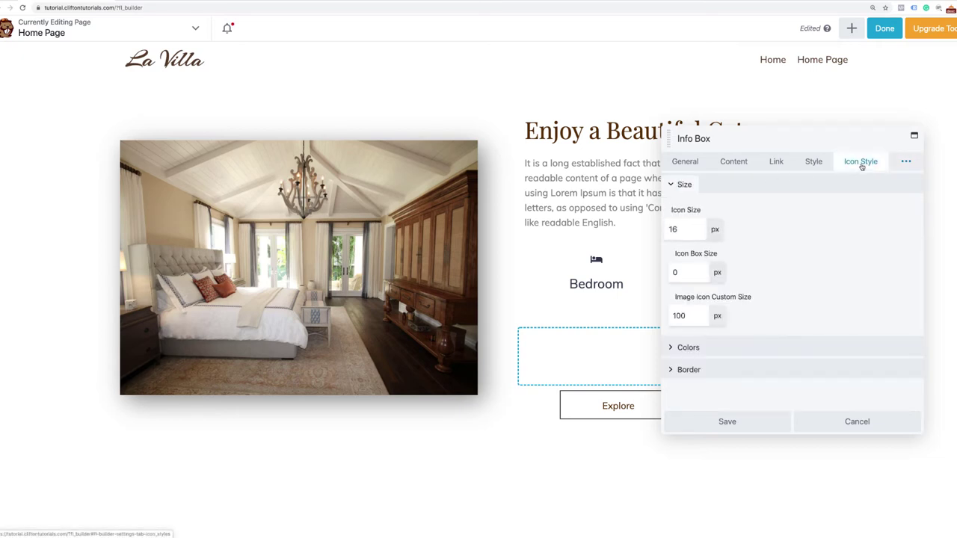
pyautogui.moveTo(693, 230); pyautogui.dragTo(659, 231)
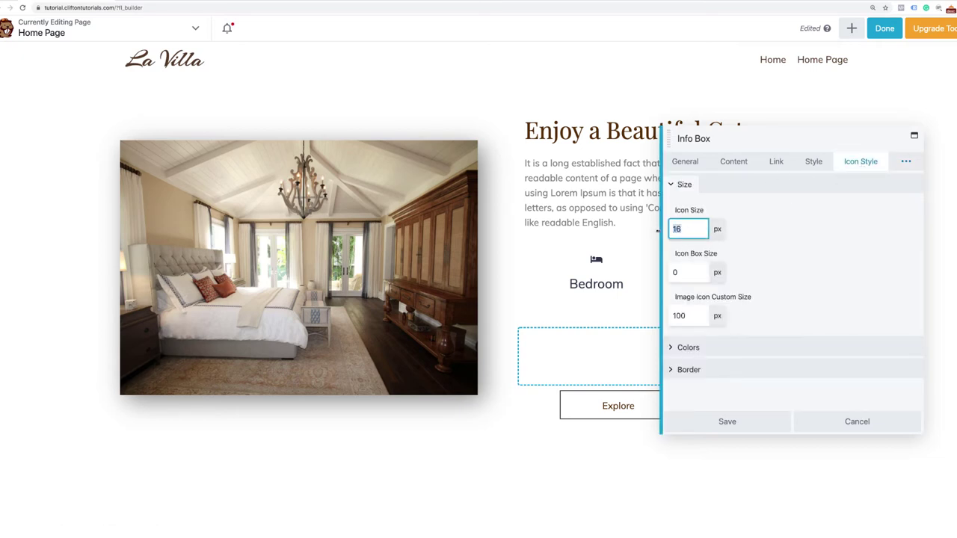
pyautogui.write('20')
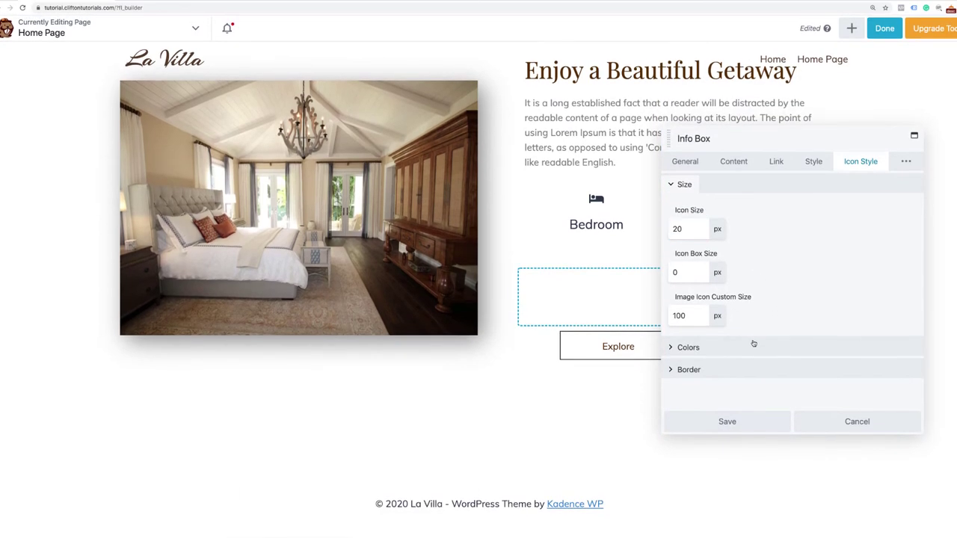
# Colour the bed icon with the saved dark brown preset #562e00 and save the info box.
pyautogui.click(751, 347)
pyautogui.click(759, 391)
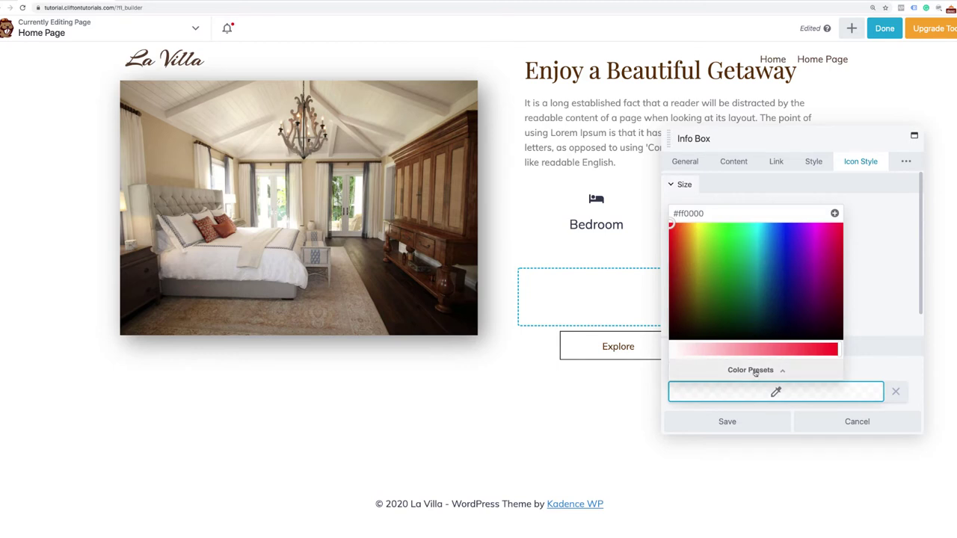
pyautogui.click(757, 368)
pyautogui.scroll(-2, 752, 374)
pyautogui.click(696, 310)
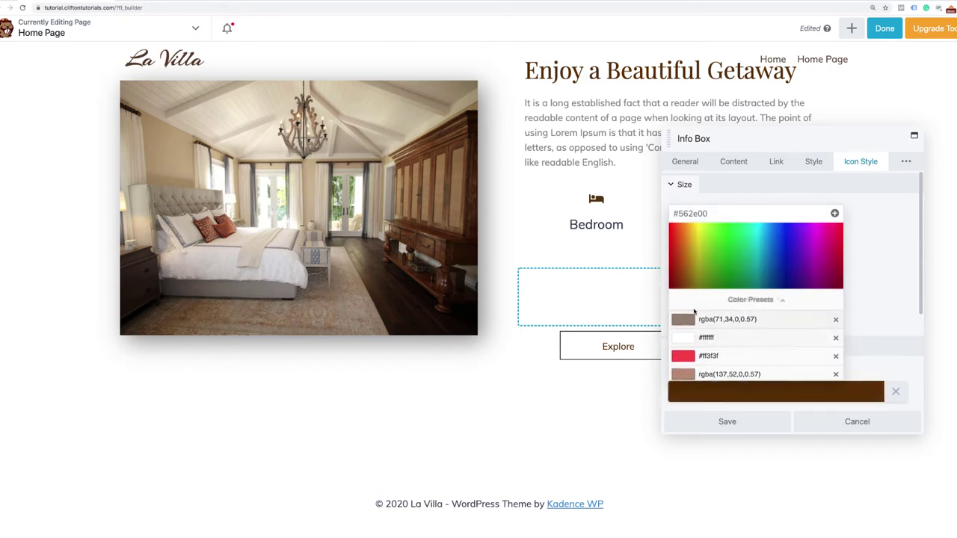
pyautogui.click(737, 423)
pyautogui.click(737, 422)
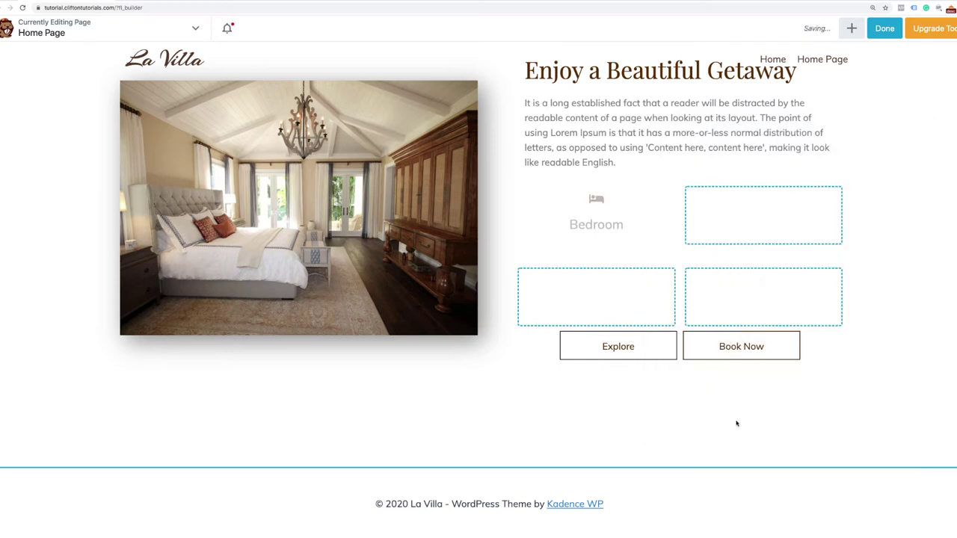
# Give the column containing the Bedroom info box a Solid border style.
pyautogui.moveTo(603, 231)
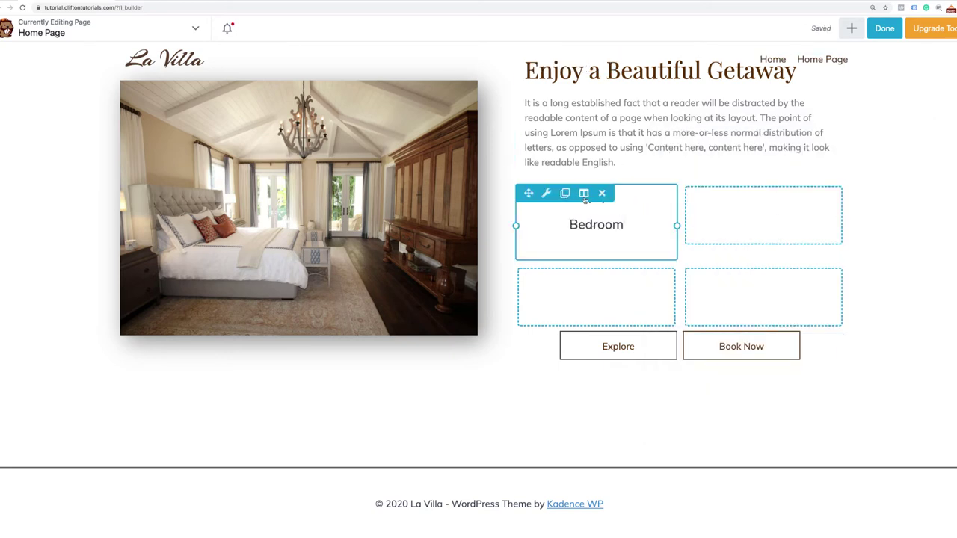
pyautogui.click(584, 195)
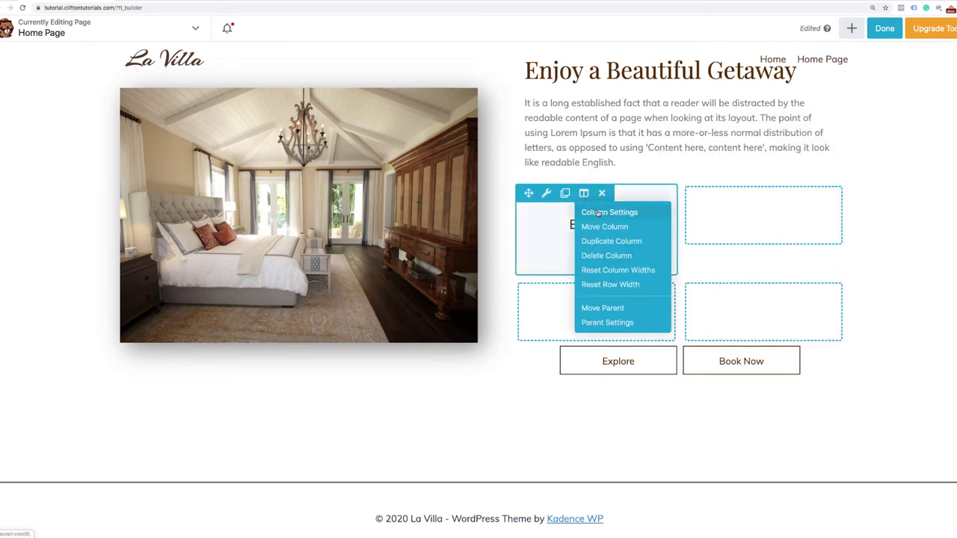
pyautogui.click(598, 214)
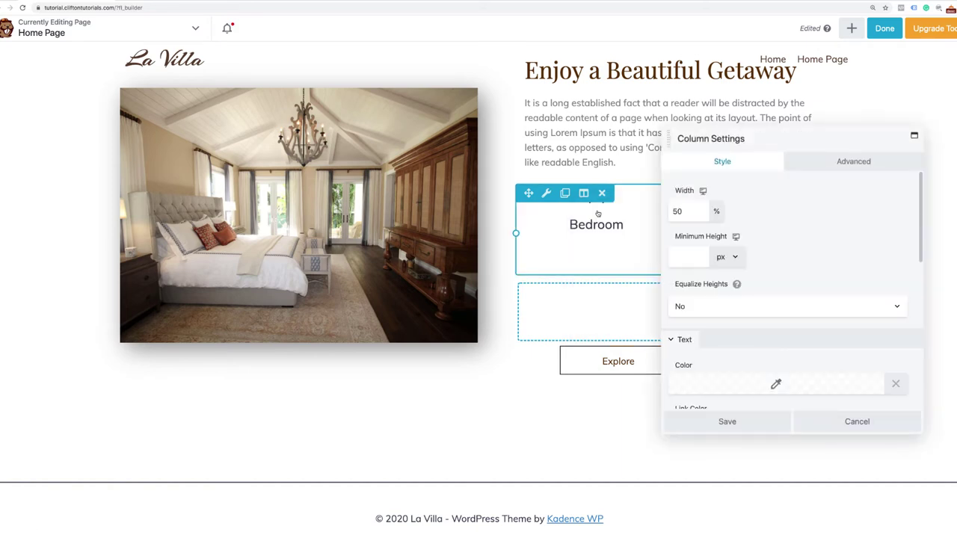
pyautogui.scroll(-10, 704, 310)
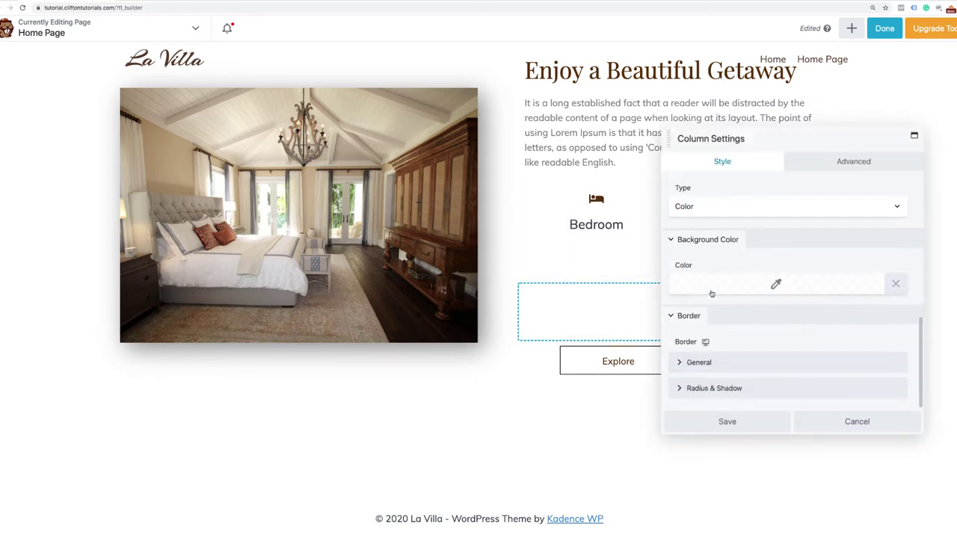
pyautogui.click(703, 369)
pyautogui.scroll(-3, 703, 369)
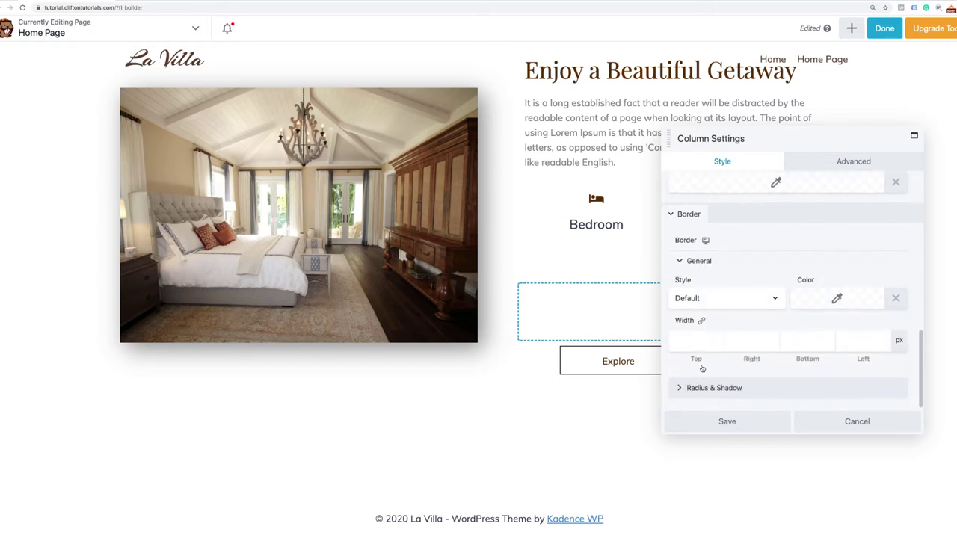
pyautogui.click(732, 307)
pyautogui.click(705, 319)
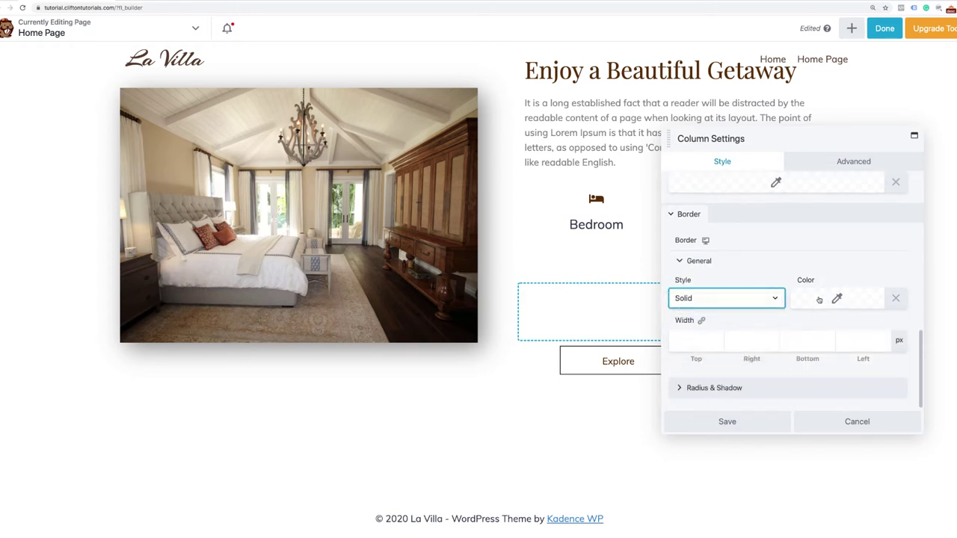
# Set the Bedroom column's border colour to preset #562e00 and its width to 1 px on all sides, and save the column.
pyautogui.click(837, 299)
pyautogui.click(882, 475)
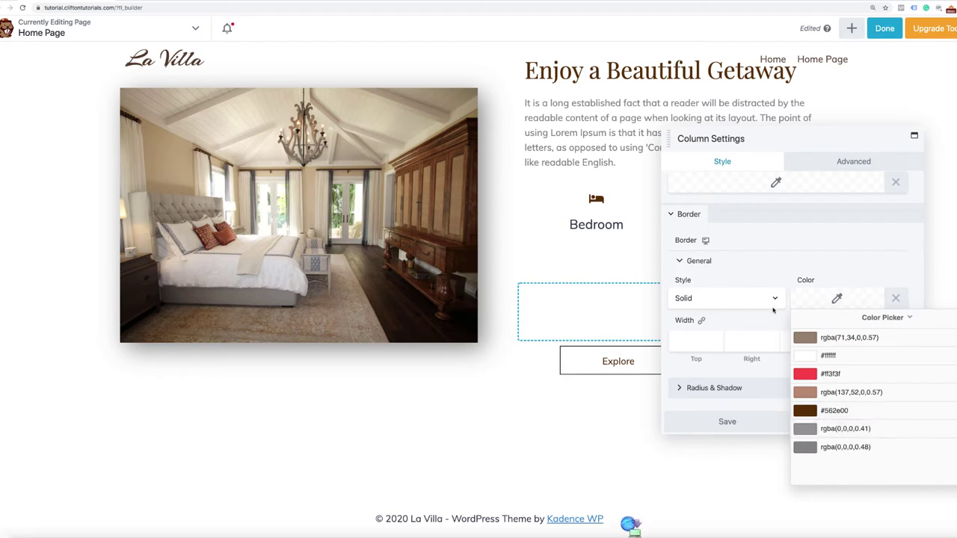
pyautogui.click(813, 412)
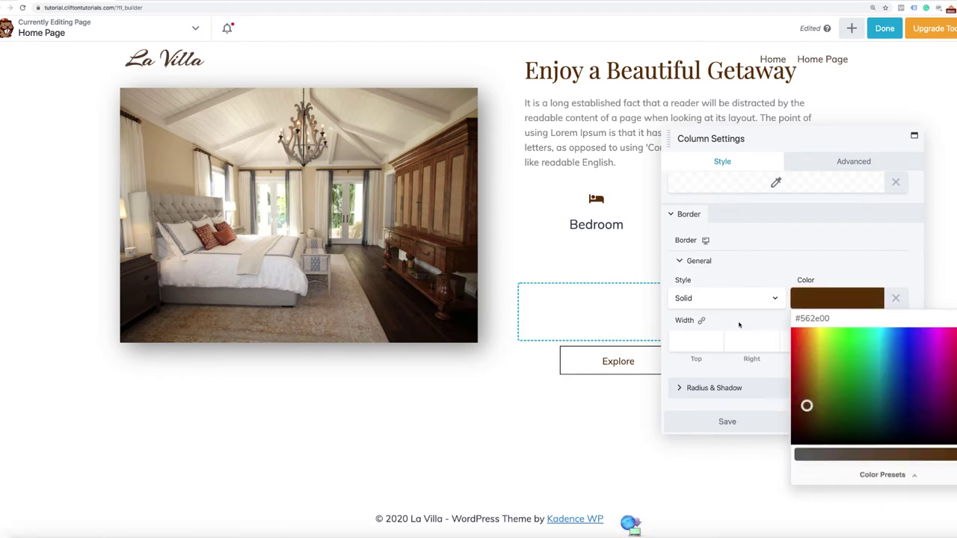
pyautogui.click(633, 519)
pyautogui.click(704, 338)
pyautogui.write('1')
pyautogui.click(702, 320)
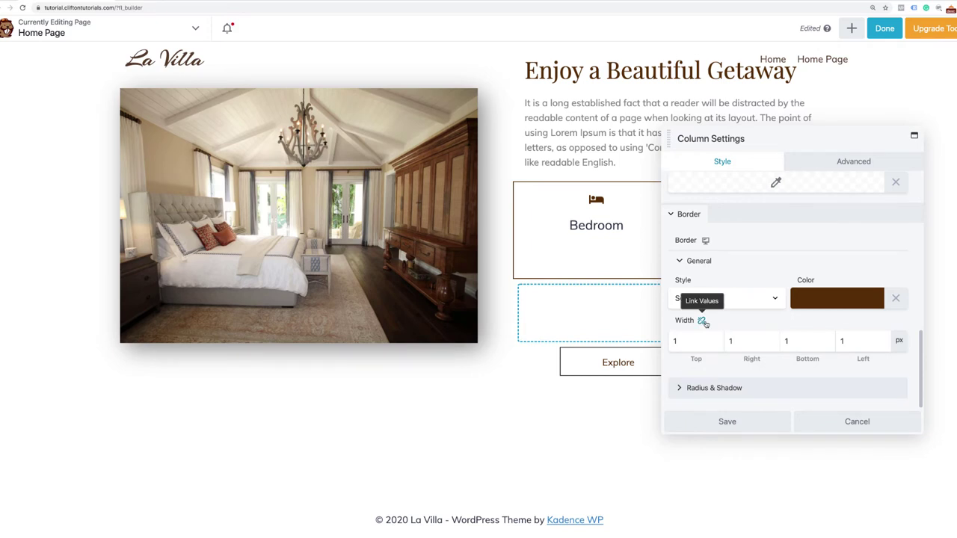
pyautogui.click(737, 423)
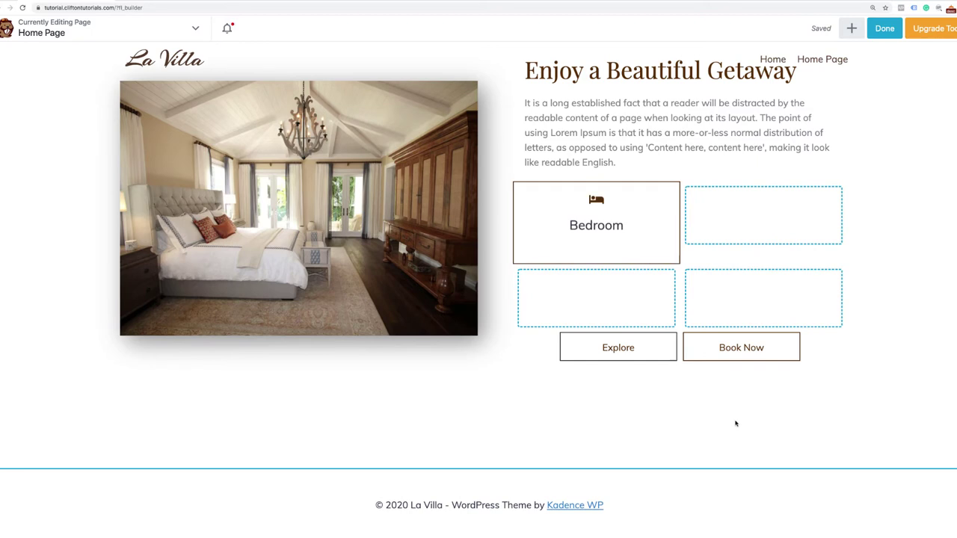
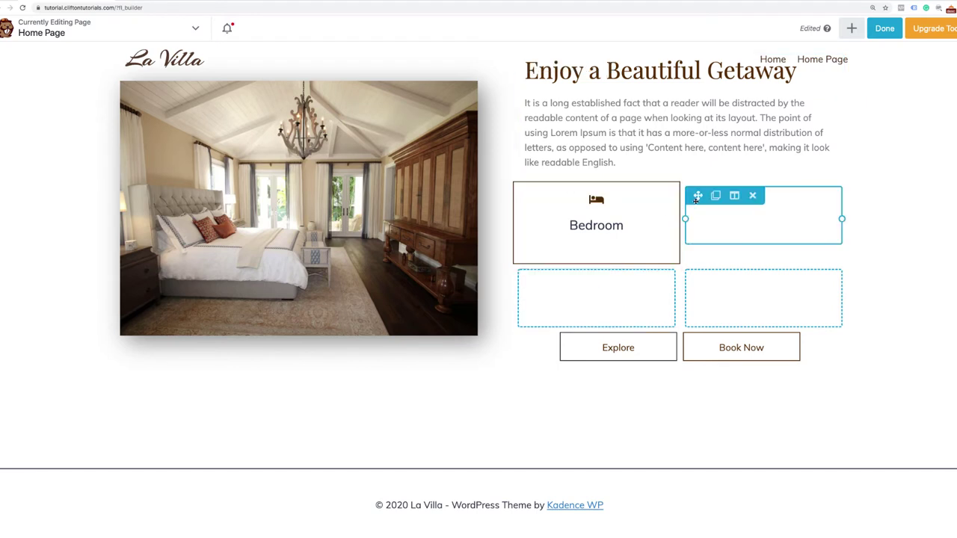
# Delete the empty column beside the Bedroom column.
pyautogui.click(753, 196)
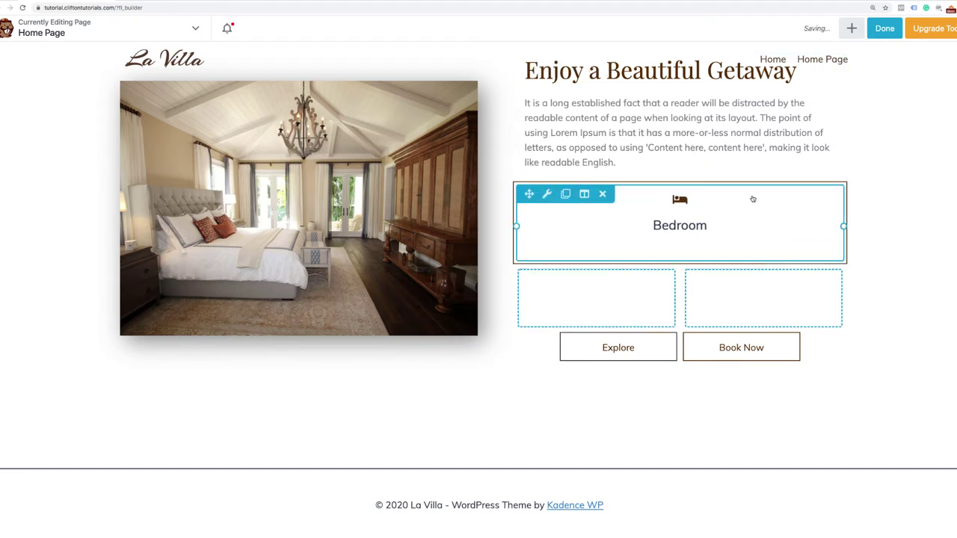
pyautogui.click(567, 193)
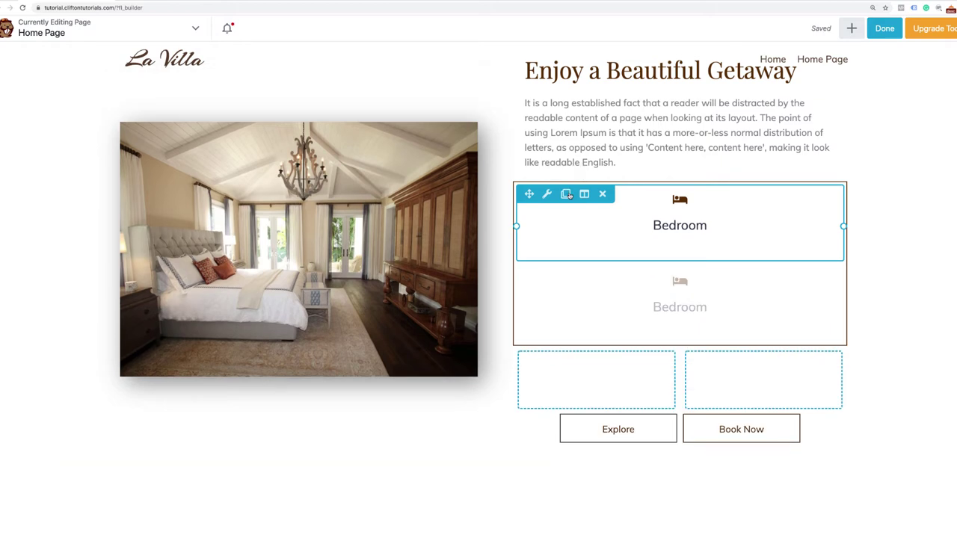
pyautogui.click(603, 195)
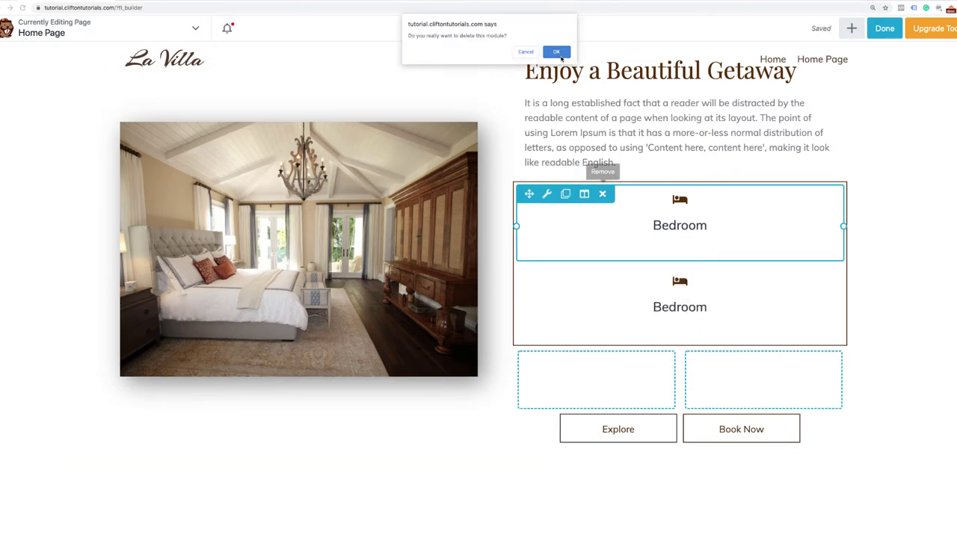
pyautogui.click(557, 51)
# Duplicate the whole bordered Bedroom column so that two sit side by side in the row.
pyautogui.moveTo(585, 196)
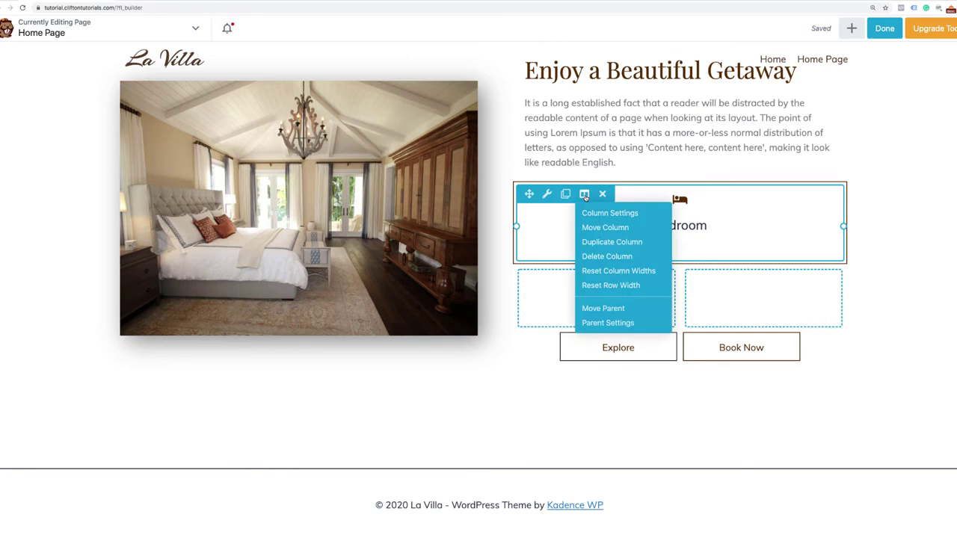
pyautogui.click(611, 242)
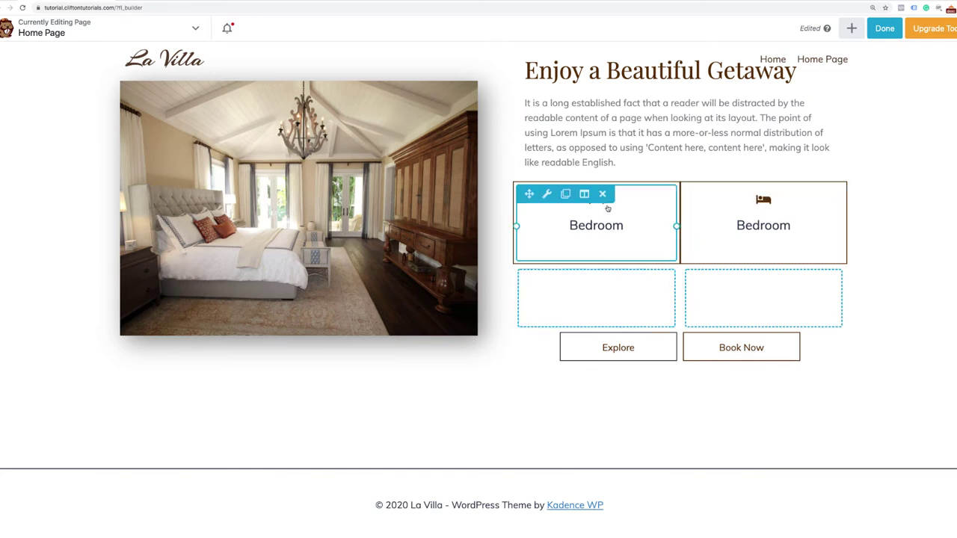
# Open the spacing settings of the column holding the first Bedroom box.
pyautogui.moveTo(584, 194)
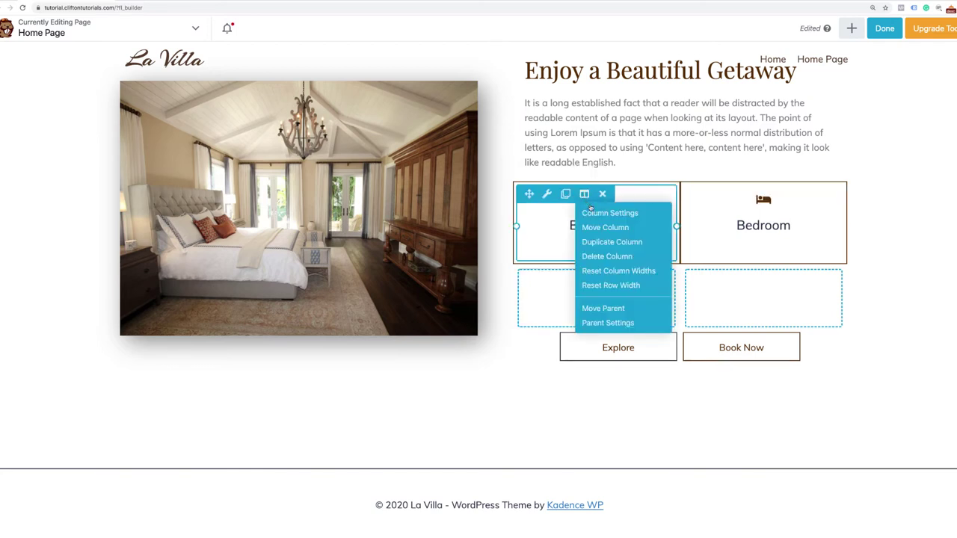
pyautogui.click(572, 212)
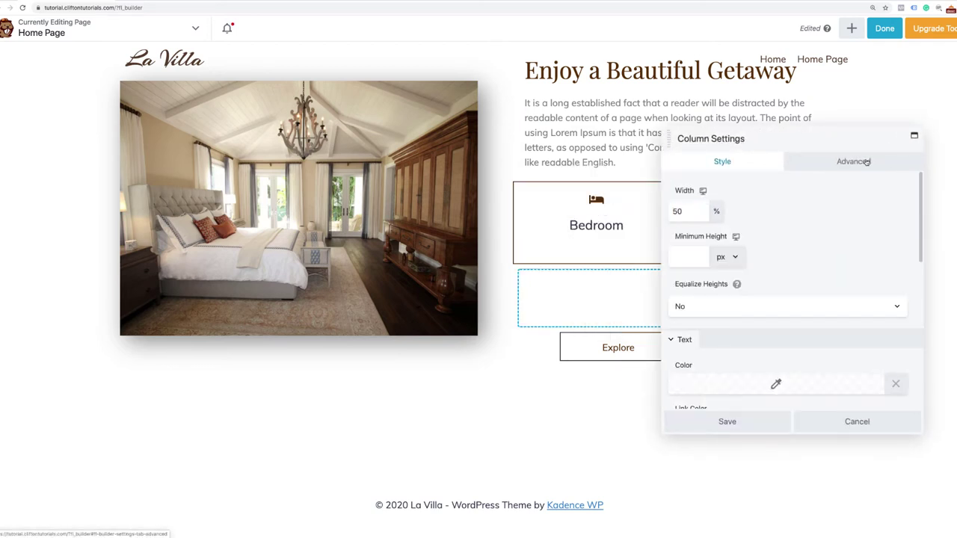
pyautogui.click(875, 163)
pyautogui.click(695, 291)
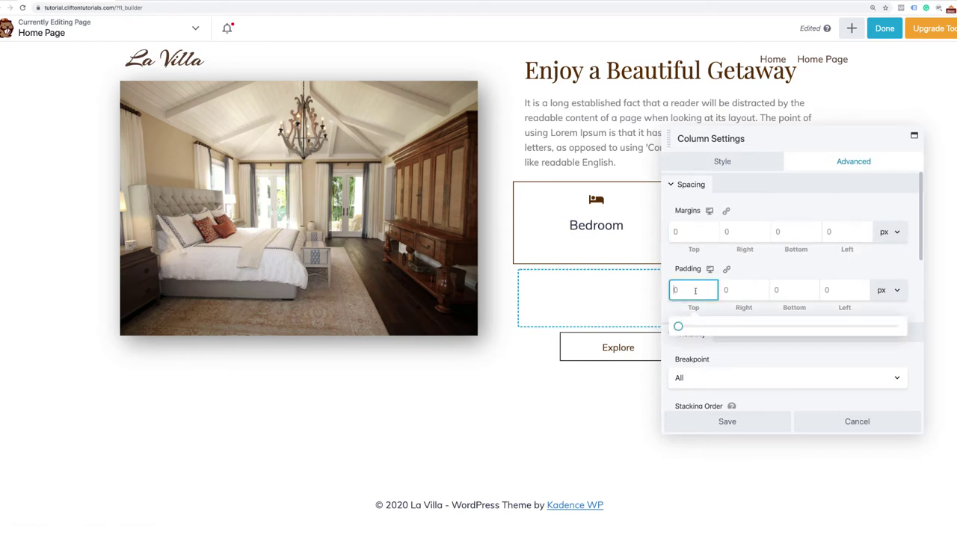
pyautogui.write('10')
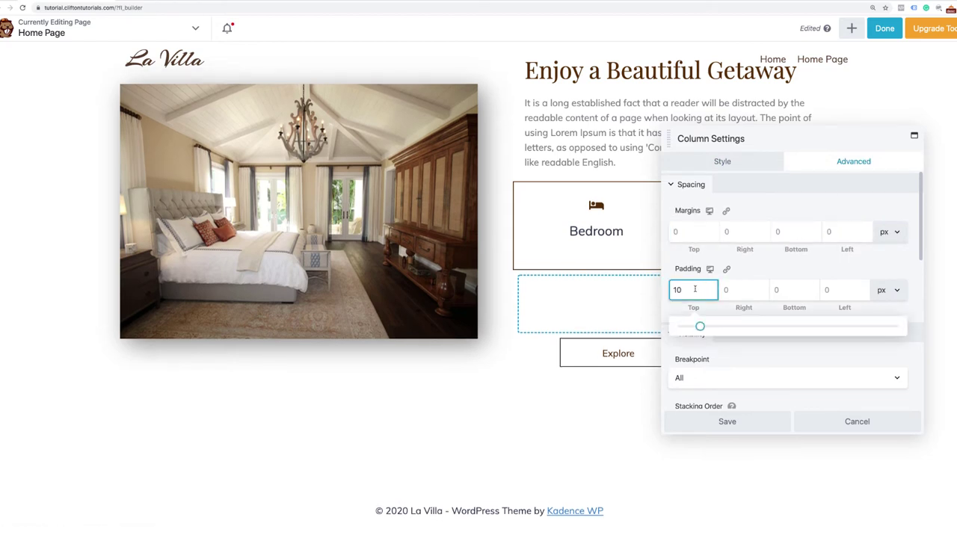
pyautogui.press('BackSpace')
pyautogui.press('BackSpace')
# Set the first Bedroom column's margins to 10 px on all four sides and save the column.
pyautogui.click(676, 232)
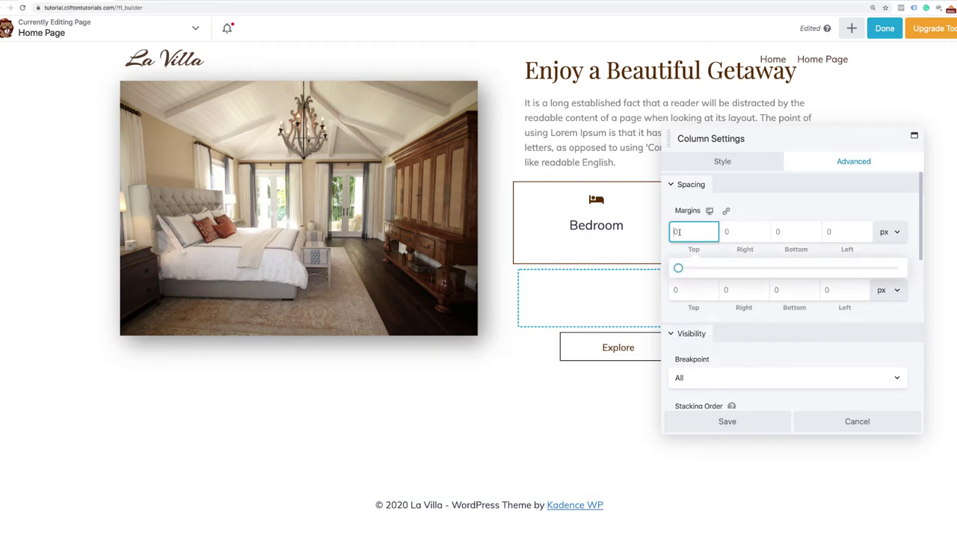
pyautogui.write('10')
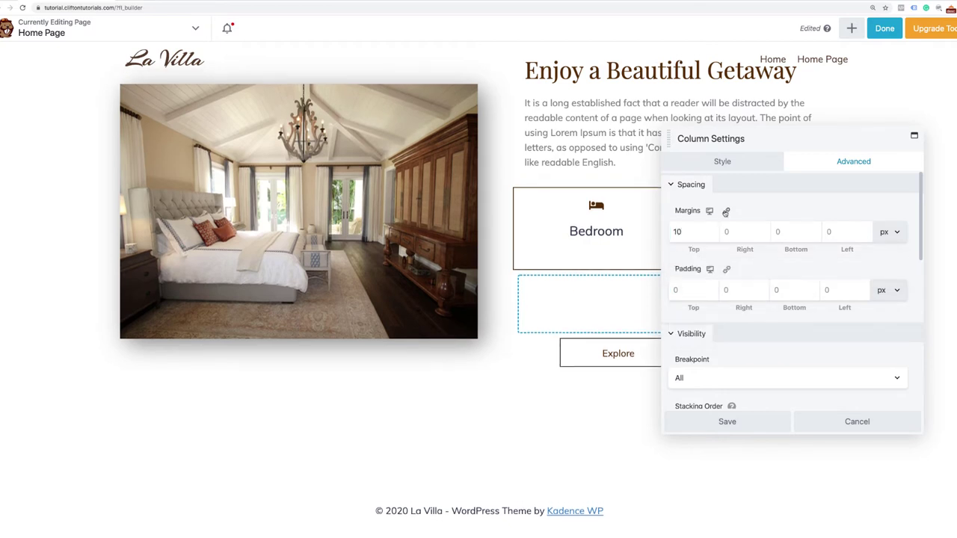
pyautogui.click(726, 210)
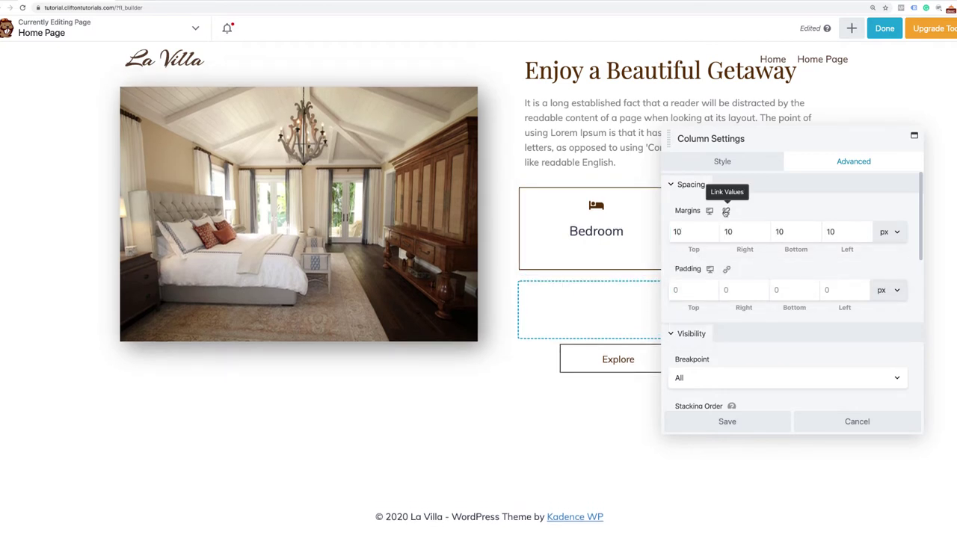
pyautogui.click(723, 413)
# Give the second Bedroom column in the same row 10 px margins on all sides and save it.
pyautogui.moveTo(752, 195)
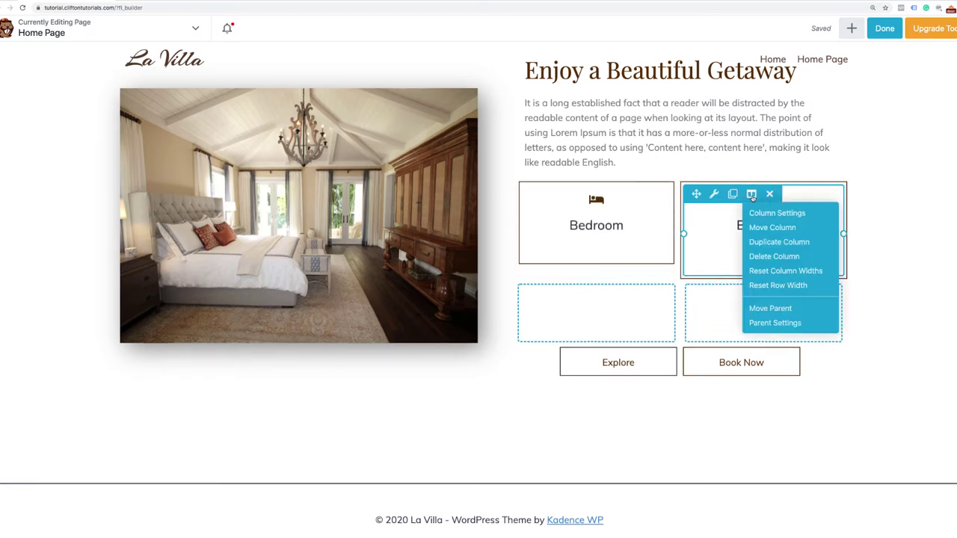
pyautogui.click(768, 214)
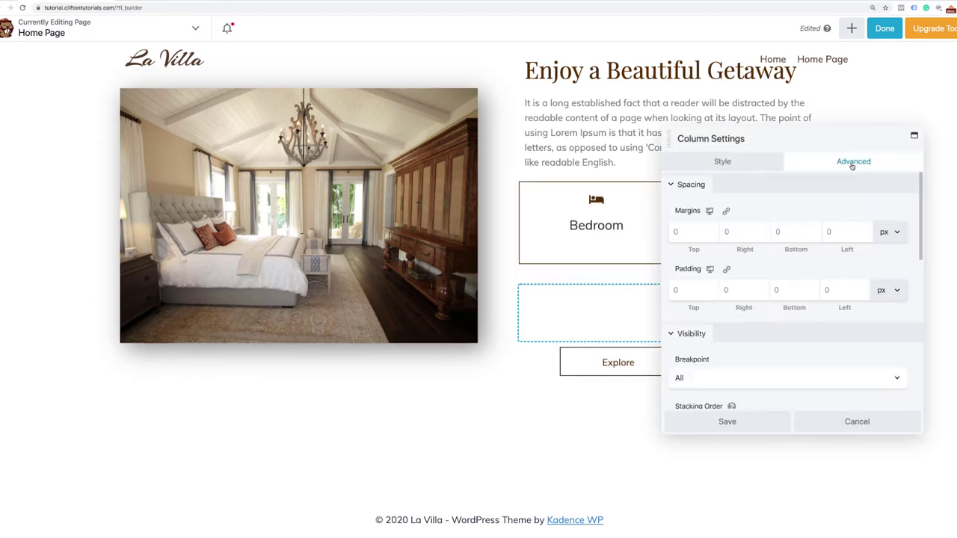
pyautogui.click(673, 233)
pyautogui.write('10')
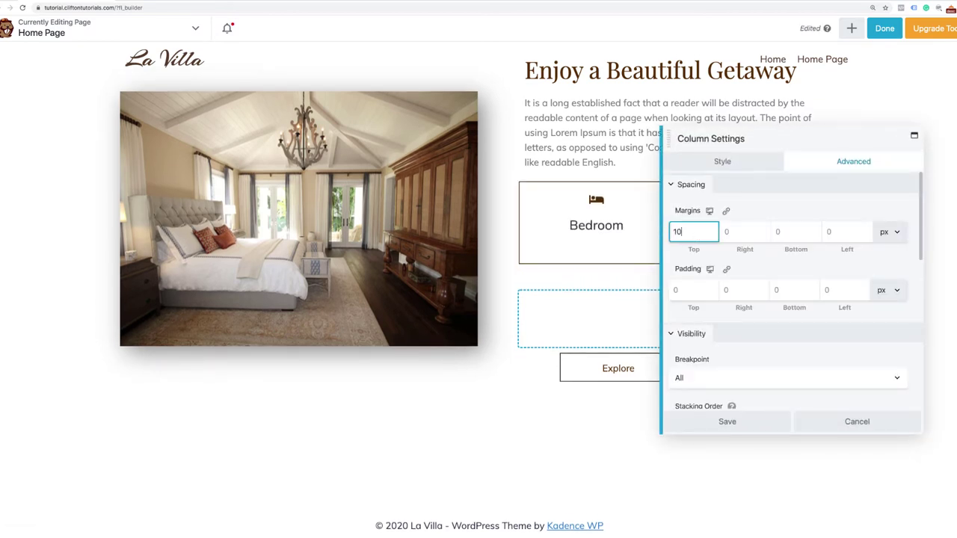
pyautogui.click(725, 213)
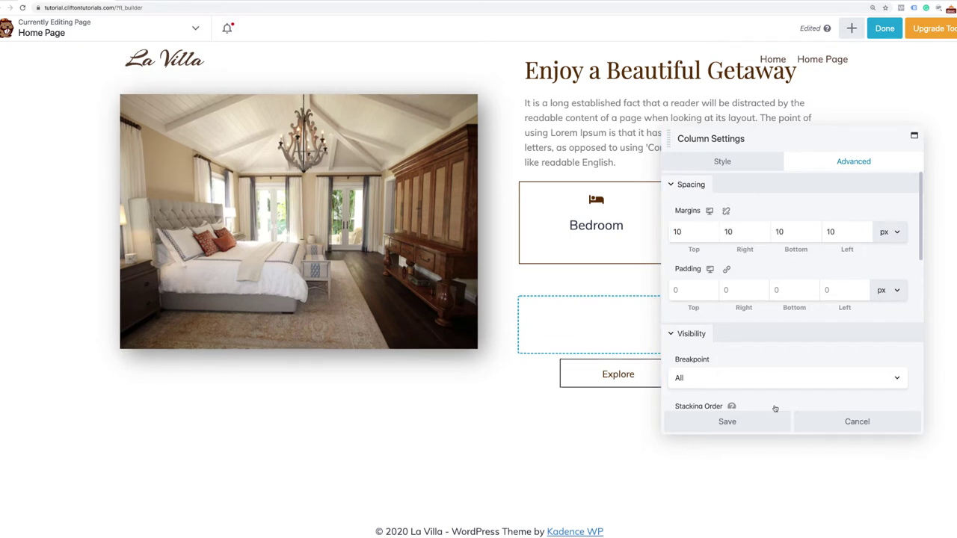
pyautogui.click(755, 423)
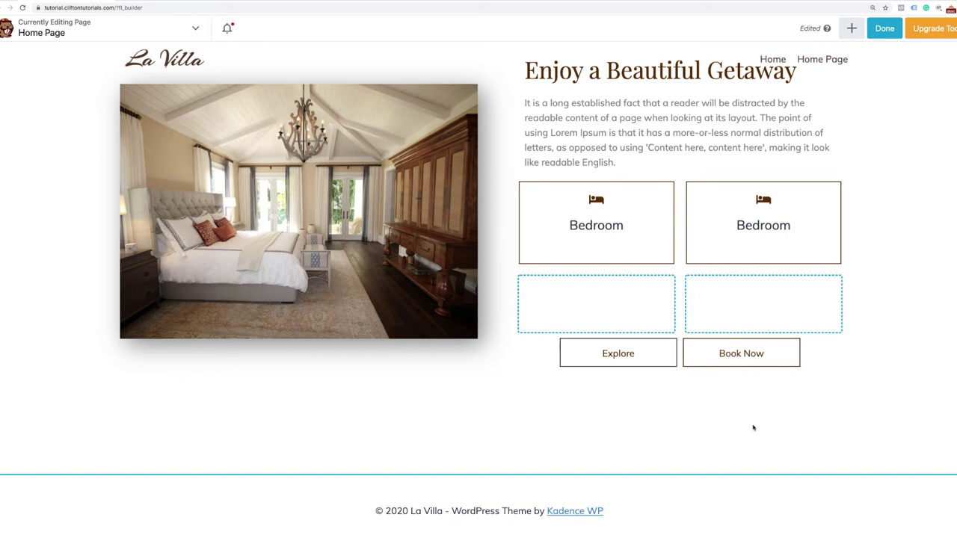
# Change the title of the second Bedroom info box to "Free Wifi".
pyautogui.click(721, 196)
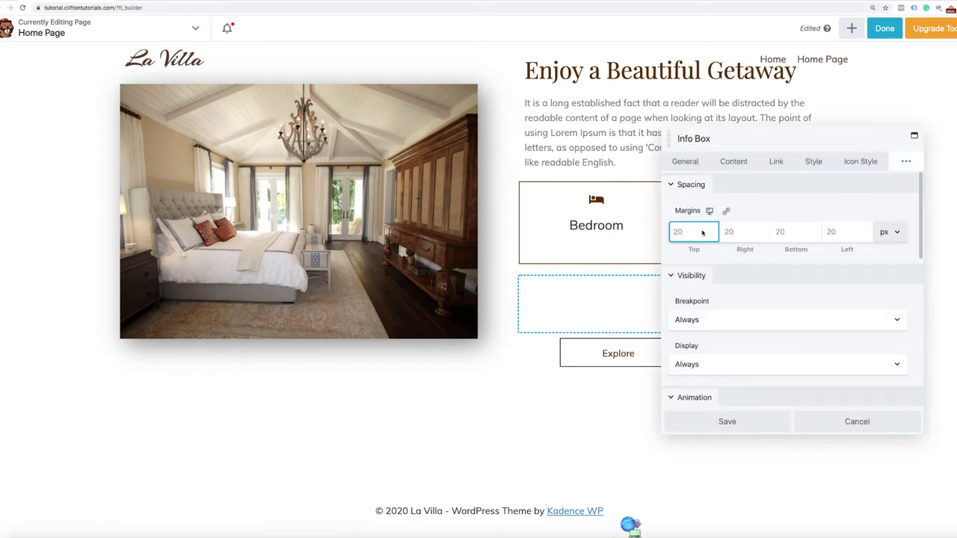
pyautogui.click(734, 161)
pyautogui.click(733, 278)
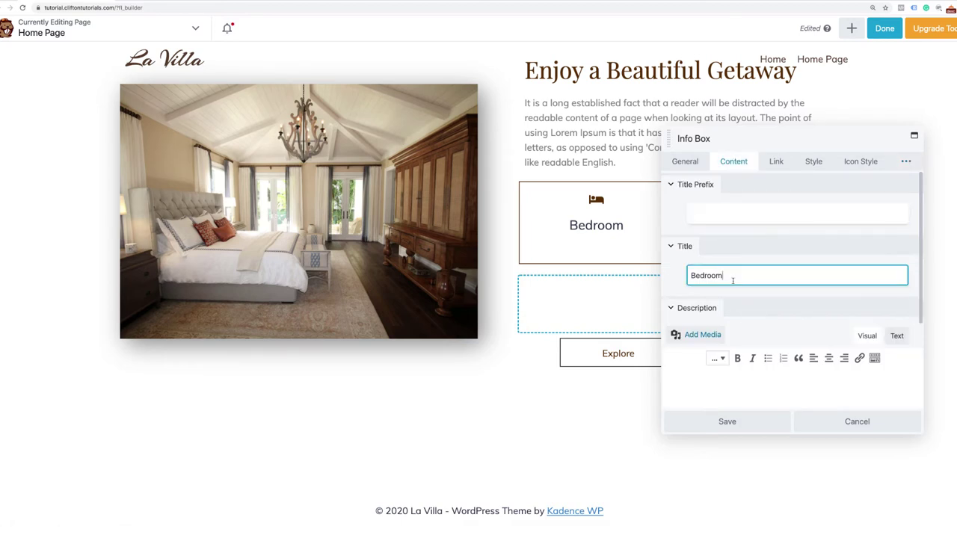
pyautogui.moveTo(733, 281); pyautogui.dragTo(681, 269)
pyautogui.write('Wi')
pyautogui.write('Free')
# Replace the Free Wifi box's bed icon with the Font Awesome 5 Solid wifi icon and save the info box.
pyautogui.click(683, 163)
pyautogui.click(720, 339)
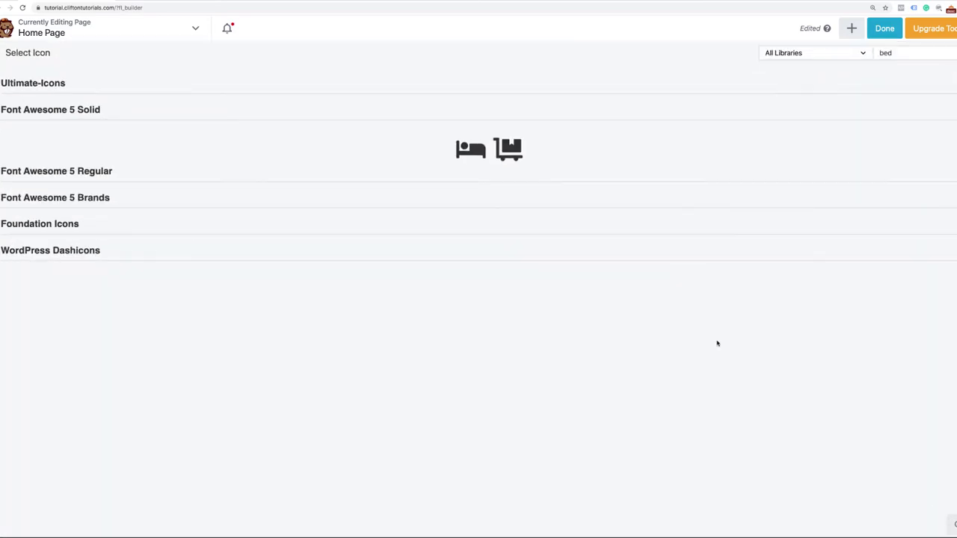
pyautogui.doubleClick(886, 52)
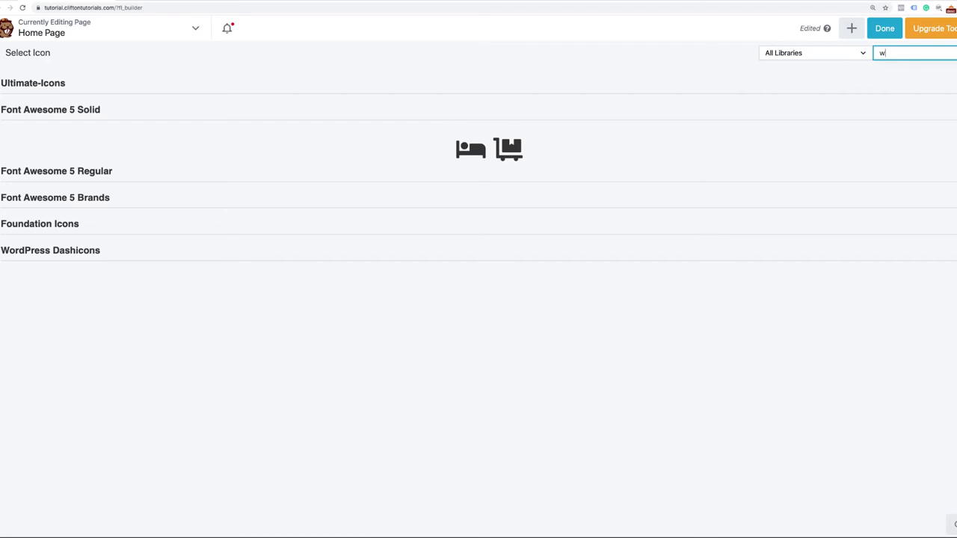
pyautogui.write('ifi')
pyautogui.click(489, 149)
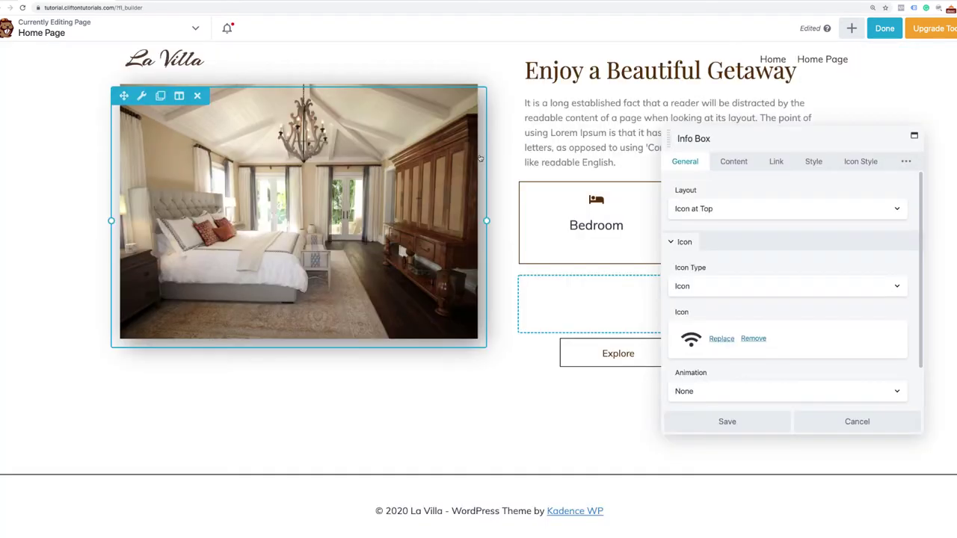
pyautogui.click(725, 421)
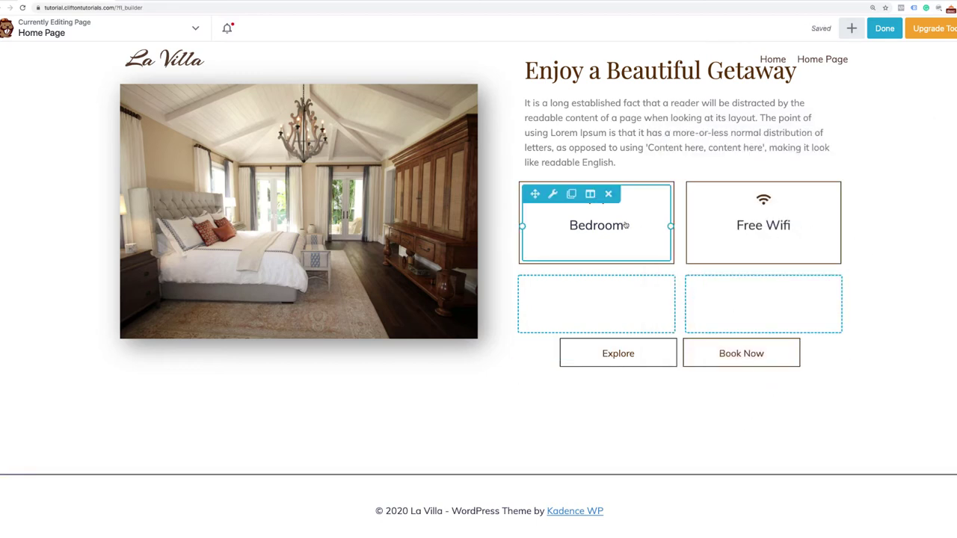
# Duplicate the Bedroom info box and move the copy into the empty column directly below it.
pyautogui.click(573, 198)
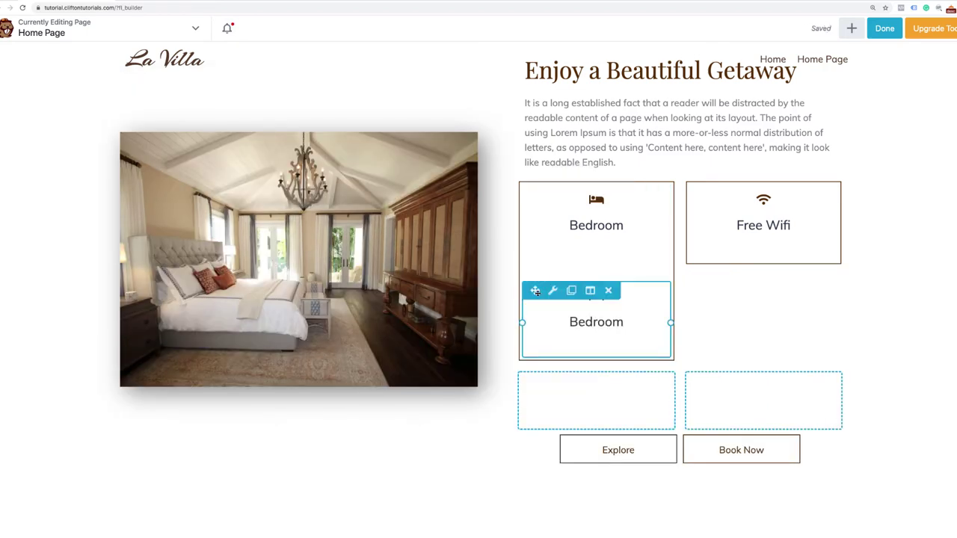
pyautogui.moveTo(533, 291); pyautogui.dragTo(565, 389)
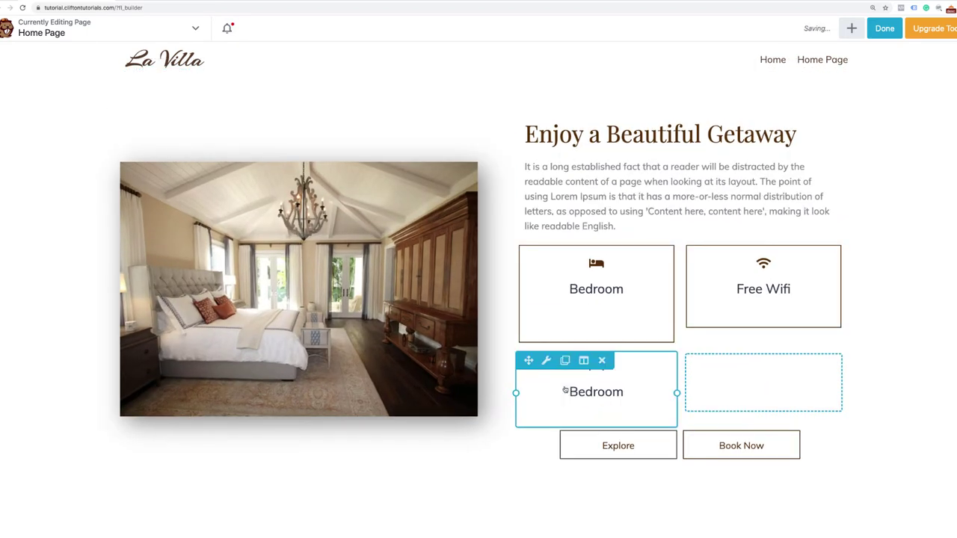
# Set the margins of the column holding the lower Bedroom copy to 10 px on all sides.
pyautogui.scroll(-1, 566, 390)
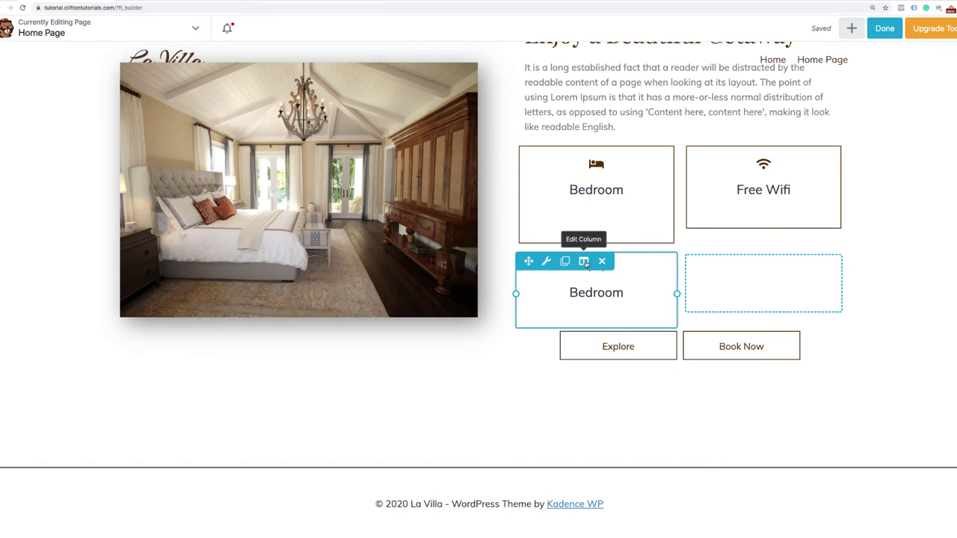
pyautogui.click(584, 262)
pyautogui.click(618, 278)
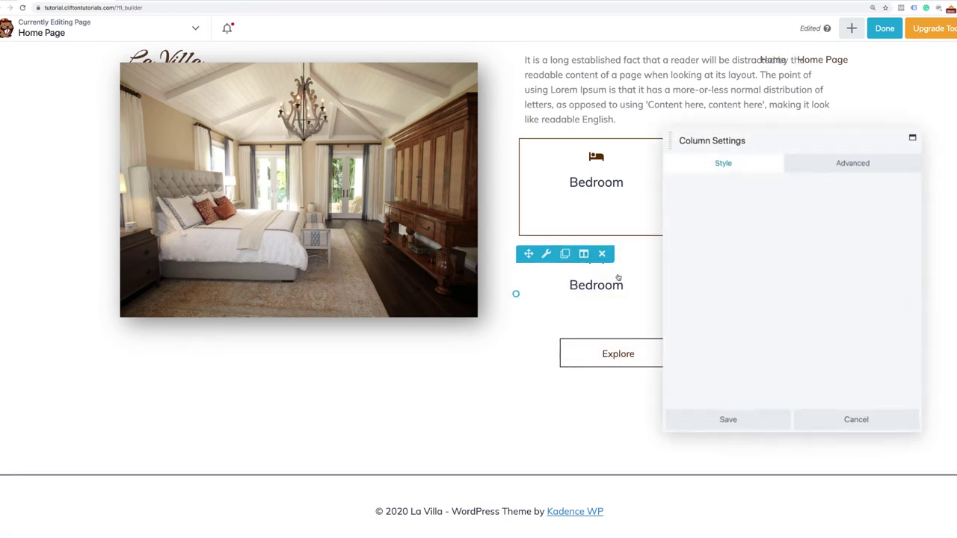
pyautogui.click(696, 234)
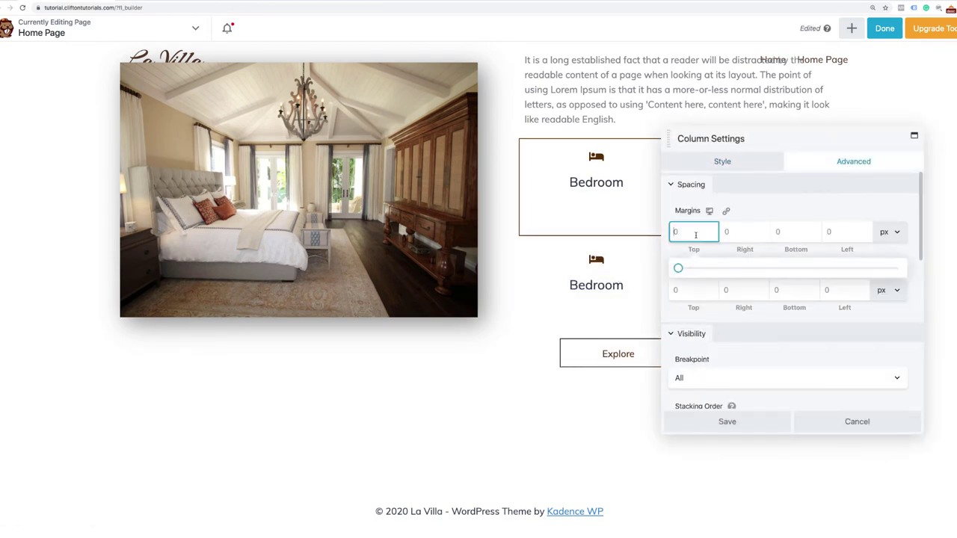
pyautogui.write('10')
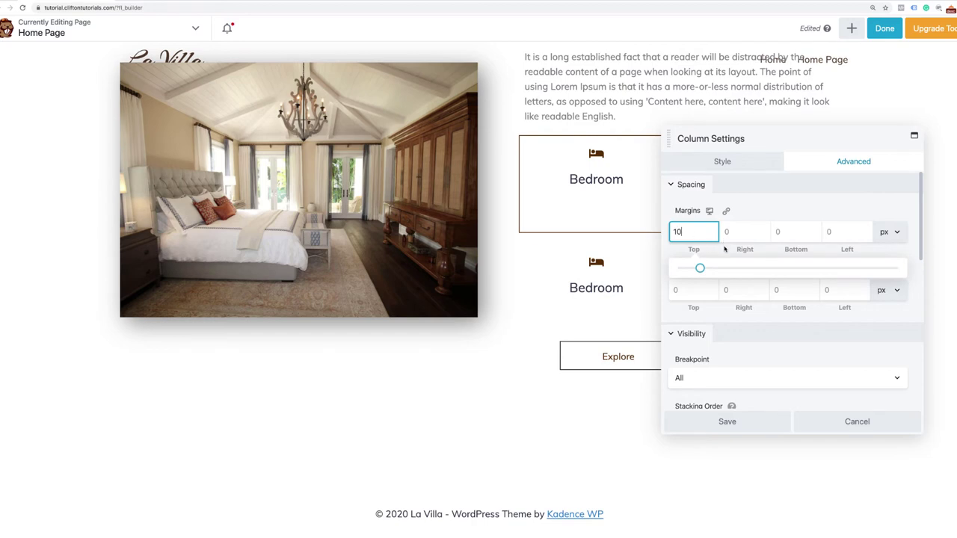
pyautogui.click(726, 211)
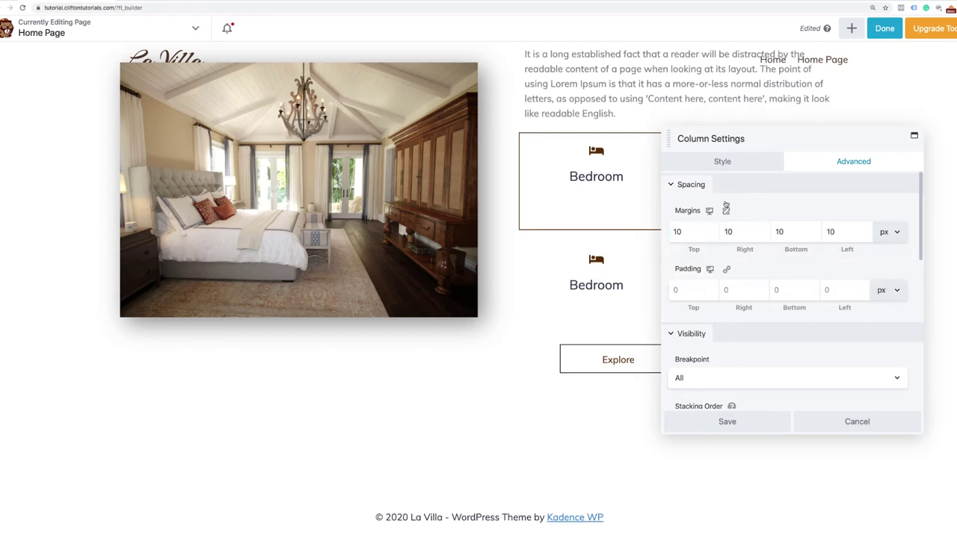
# Give the lower Bedroom column a Solid border style.
pyautogui.click(722, 162)
pyautogui.scroll(-2, 731, 296)
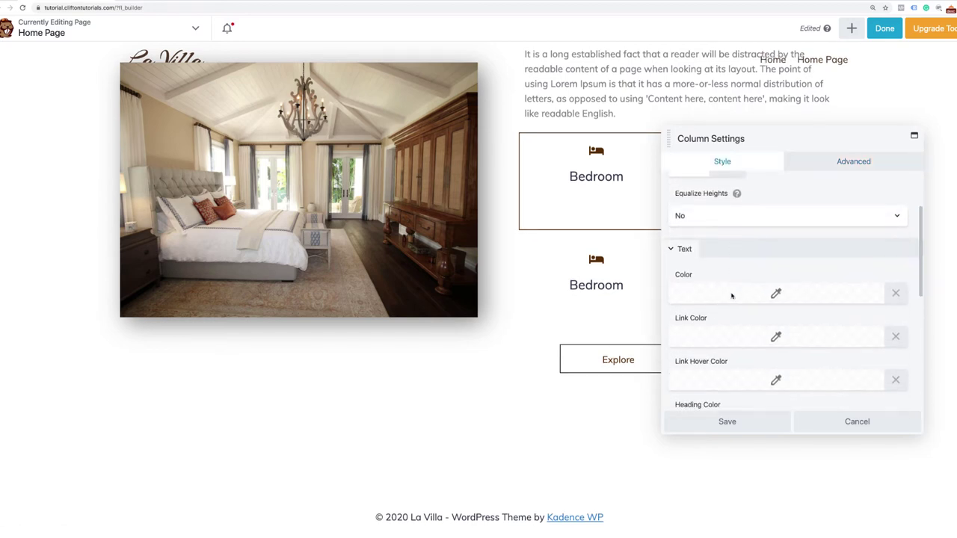
pyautogui.scroll(-5, 731, 295)
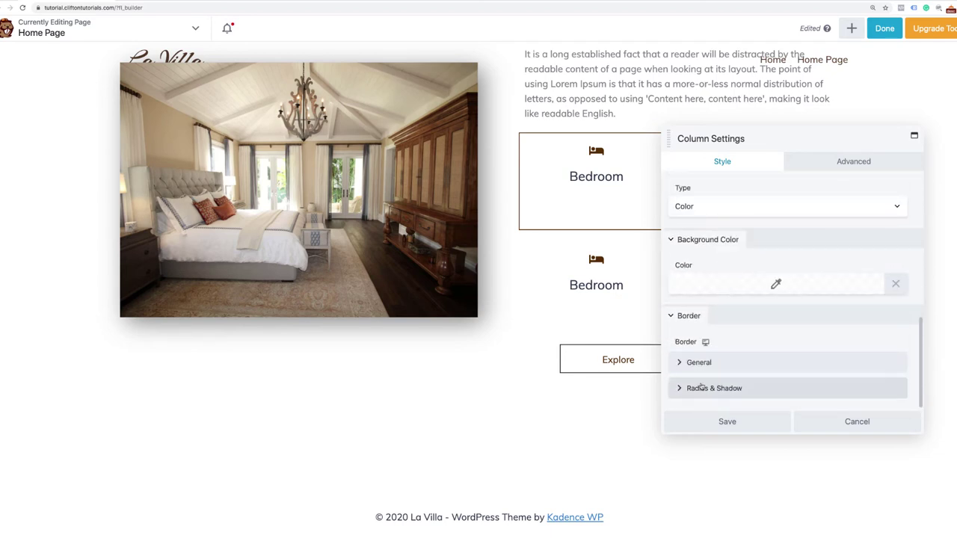
pyautogui.click(702, 364)
pyautogui.scroll(-3, 740, 384)
pyautogui.click(748, 304)
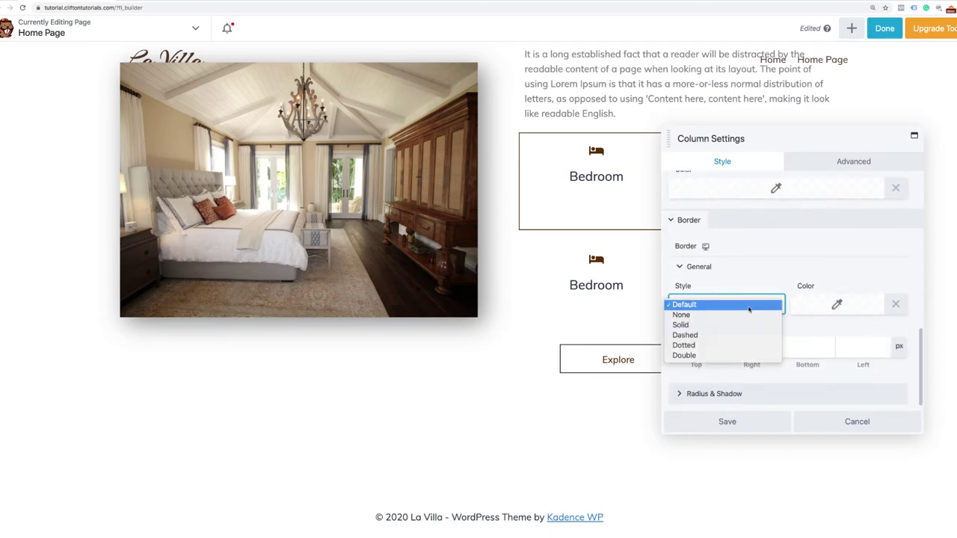
pyautogui.click(698, 326)
# Set the lower Bedroom column's border width to 1 px on all sides, try colour preset #562e00 for it, and save the column.
pyautogui.click(707, 348)
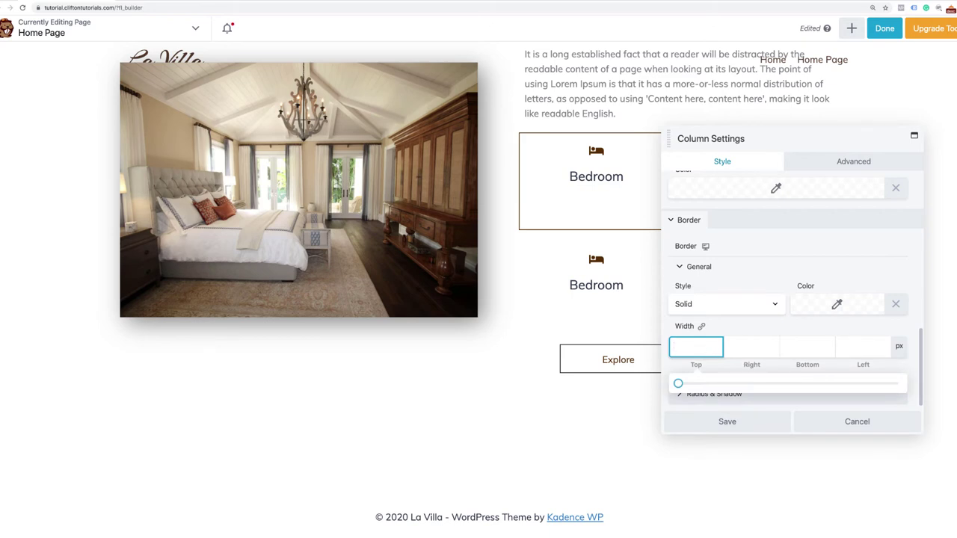
pyautogui.write('1')
pyautogui.click(702, 327)
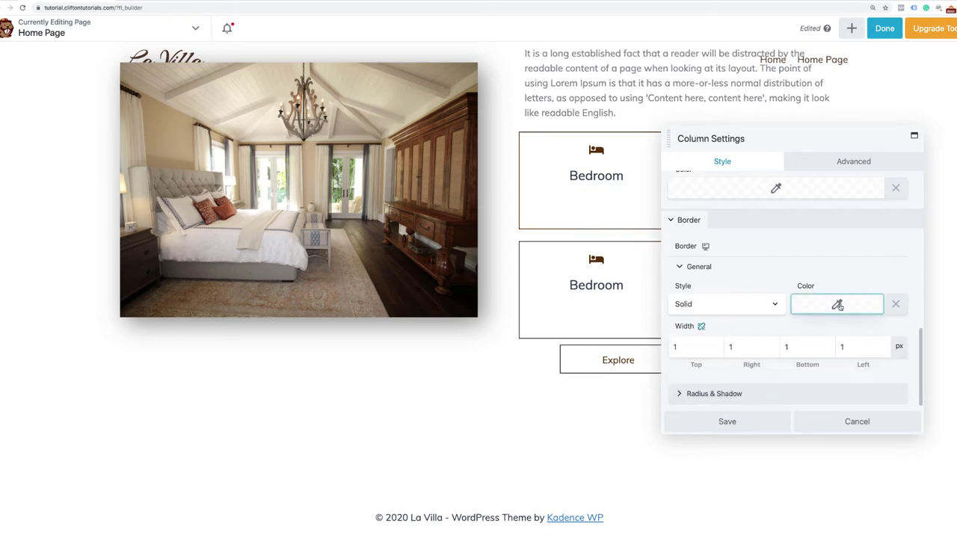
pyautogui.click(837, 304)
pyautogui.click(841, 479)
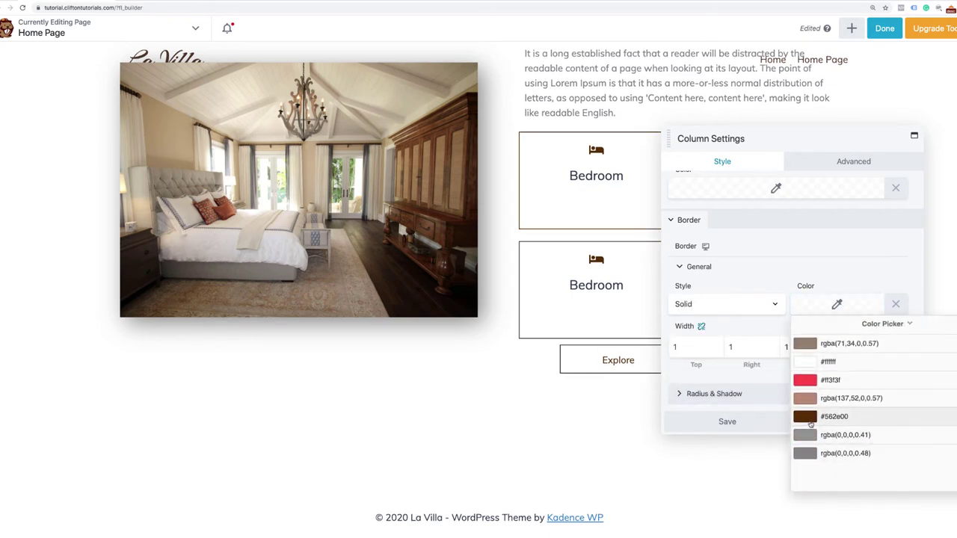
pyautogui.click(759, 336)
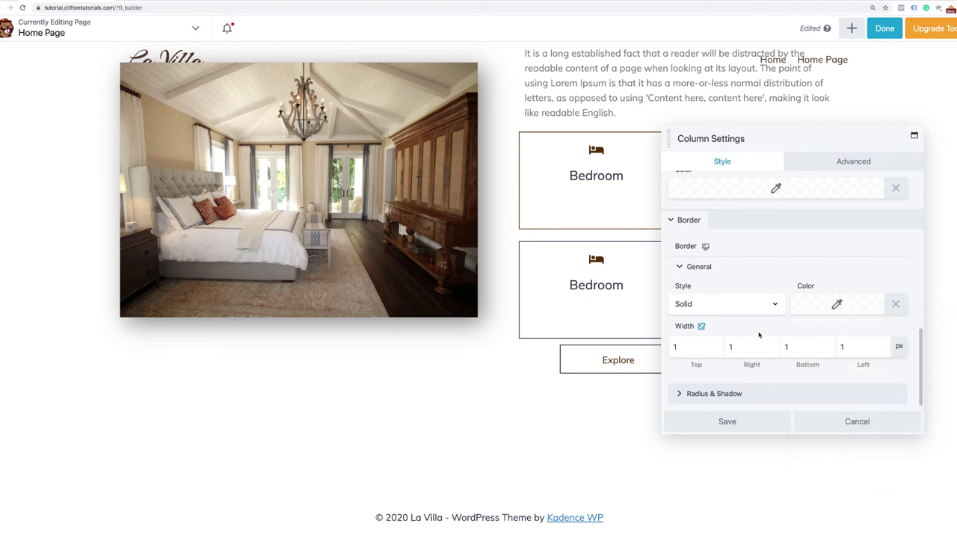
pyautogui.click(743, 421)
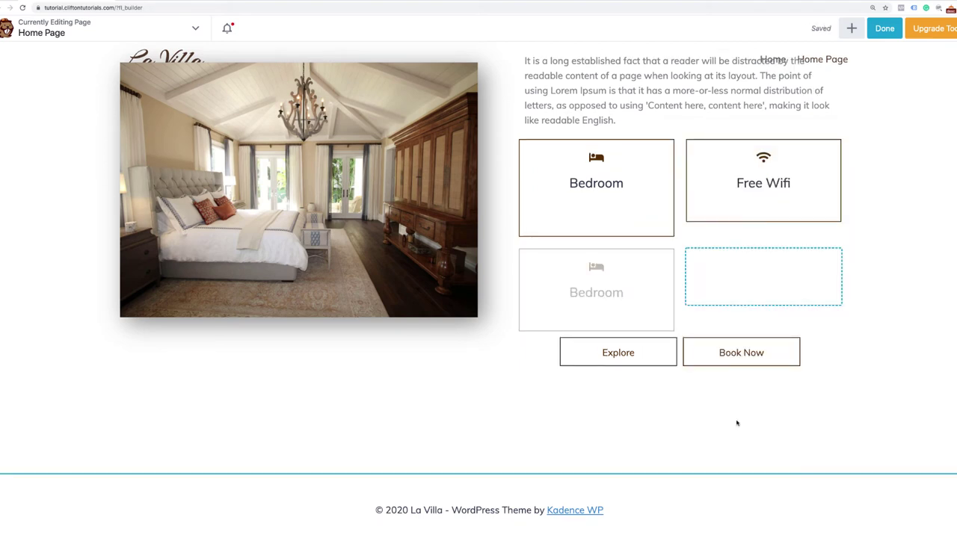
# Search the icon library for "pool" and replace the lower Bedroom box's icon with the swimming pool ladder icon.
pyautogui.click(554, 256)
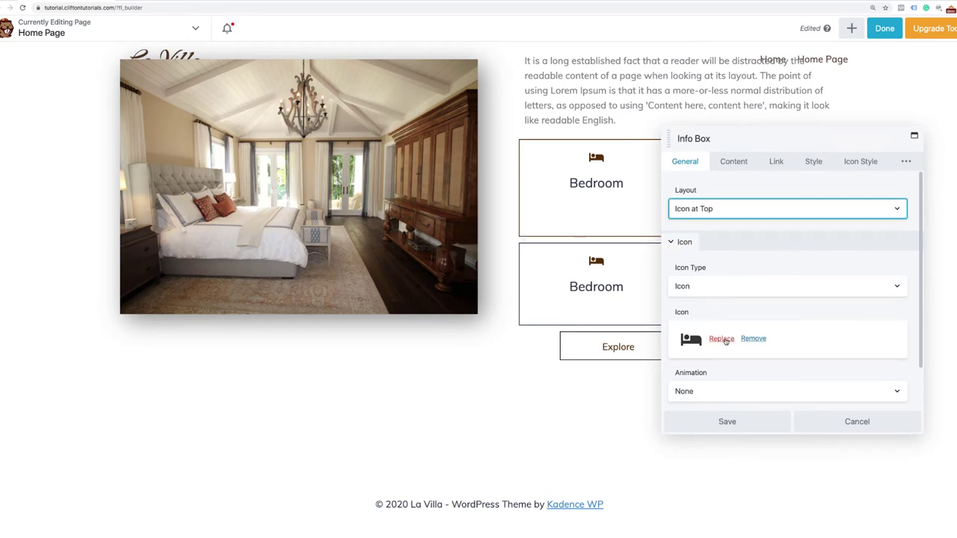
pyautogui.click(733, 339)
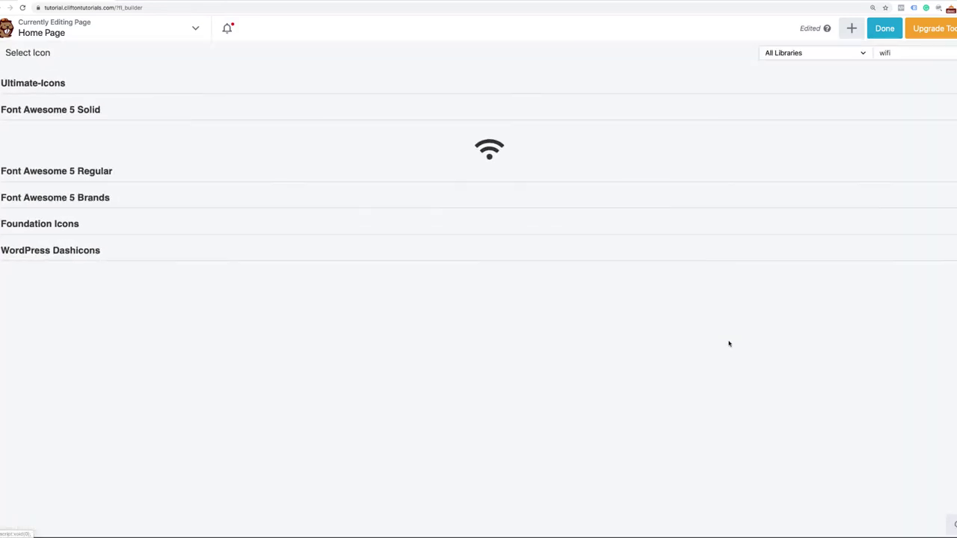
pyautogui.click(901, 53)
pyautogui.write('p')
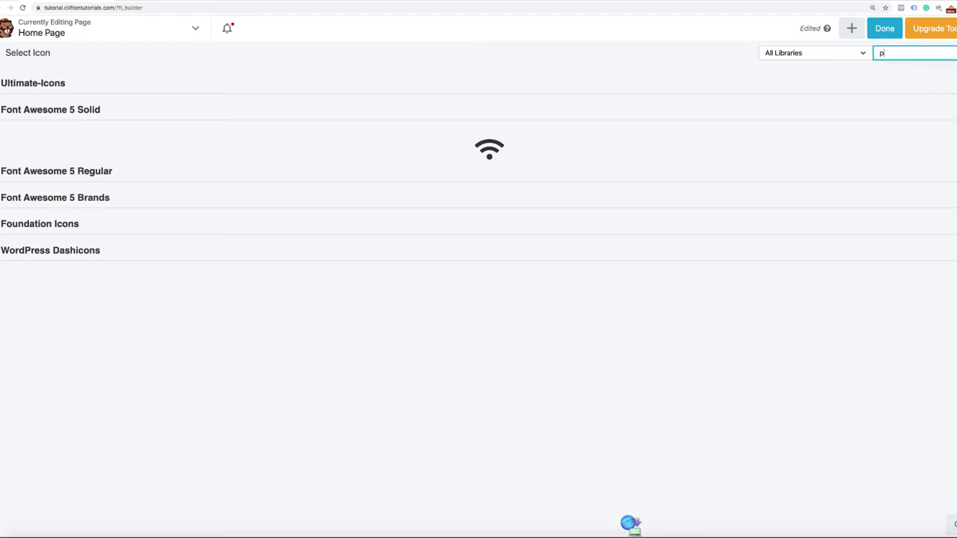
pyautogui.write('ool')
pyautogui.click(499, 145)
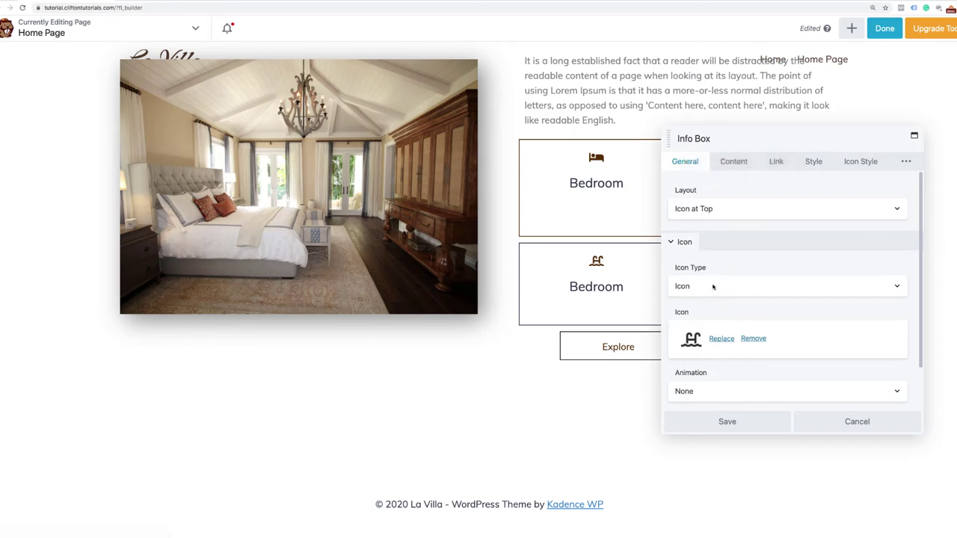
# Change the lower Bedroom box's title to "Pool" and save the info box.
pyautogui.scroll(-2, 706, 218)
pyautogui.scroll(2, 705, 218)
pyautogui.click(728, 169)
pyautogui.click(689, 212)
pyautogui.click(731, 276)
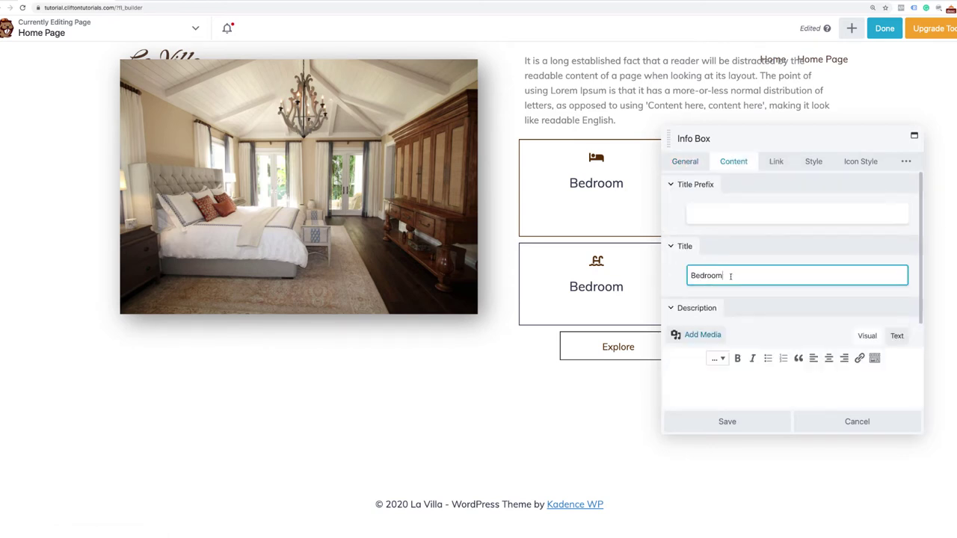
pyautogui.moveTo(731, 276); pyautogui.dragTo(684, 278)
pyautogui.write('Pool')
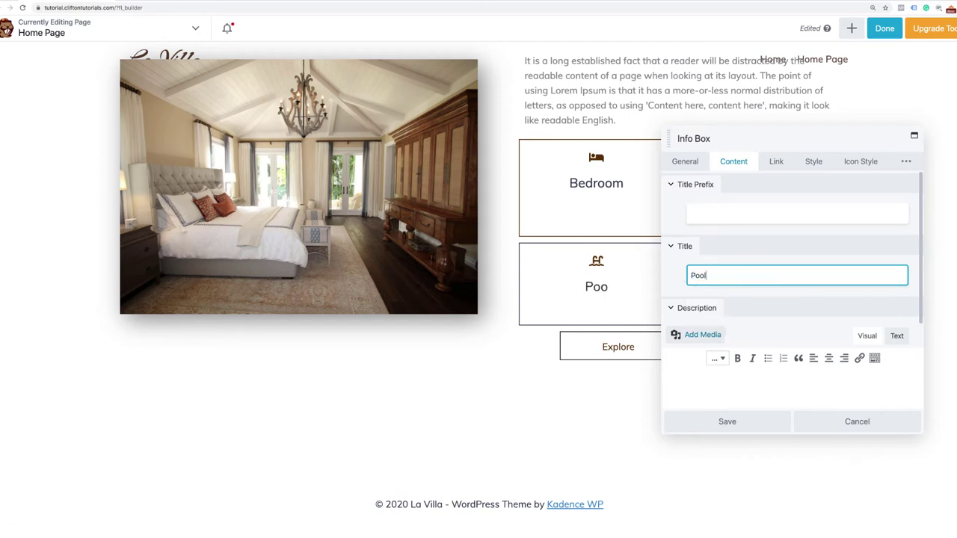
pyautogui.click(727, 422)
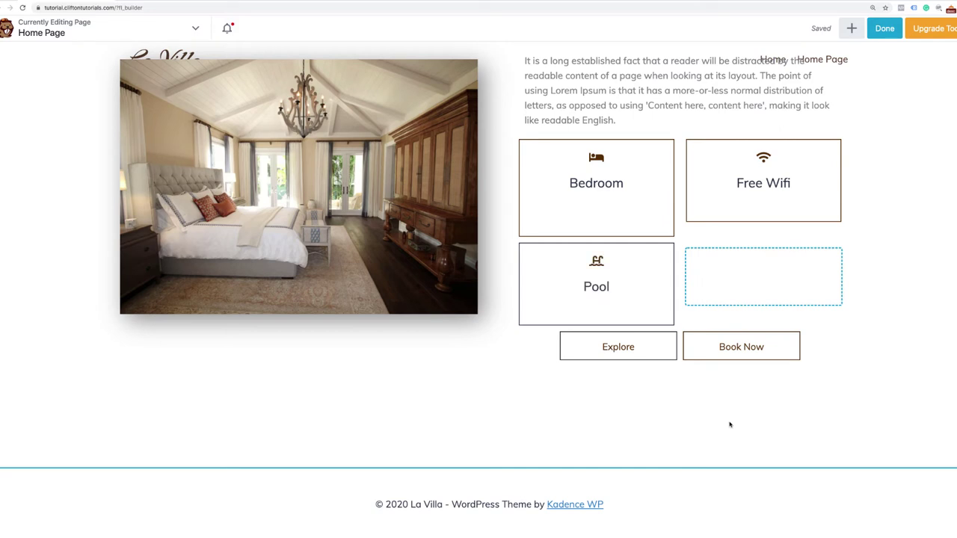
pyautogui.click(572, 256)
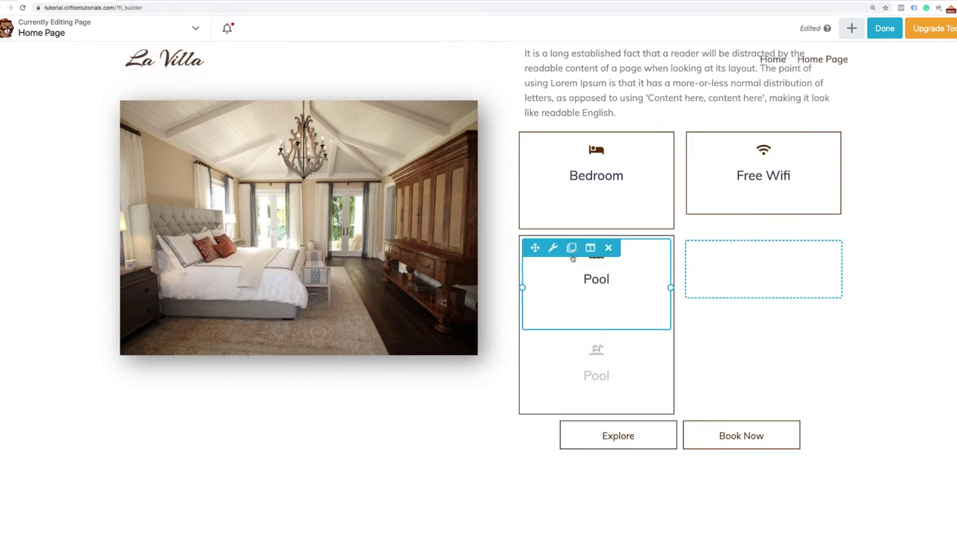
pyautogui.moveTo(535, 255); pyautogui.dragTo(752, 317)
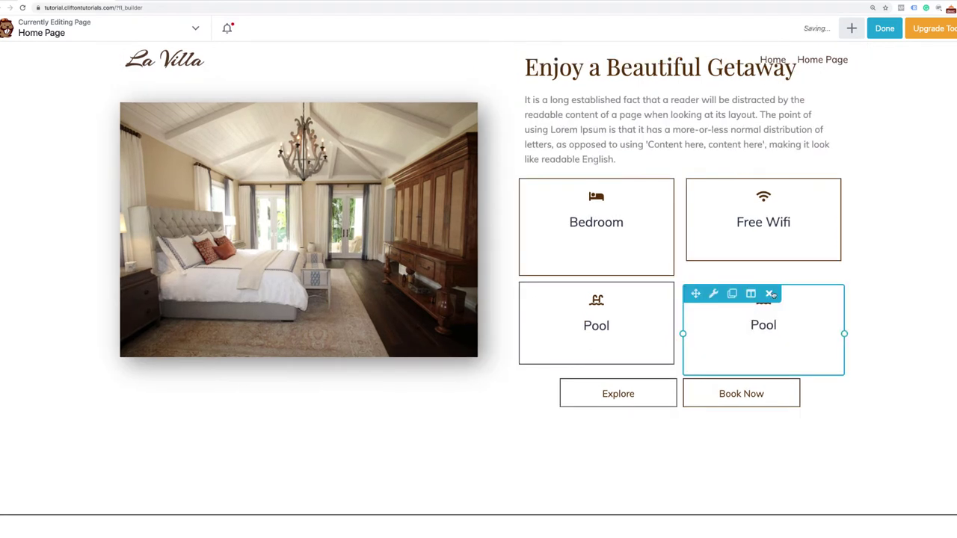
pyautogui.click(771, 294)
pyautogui.click(555, 53)
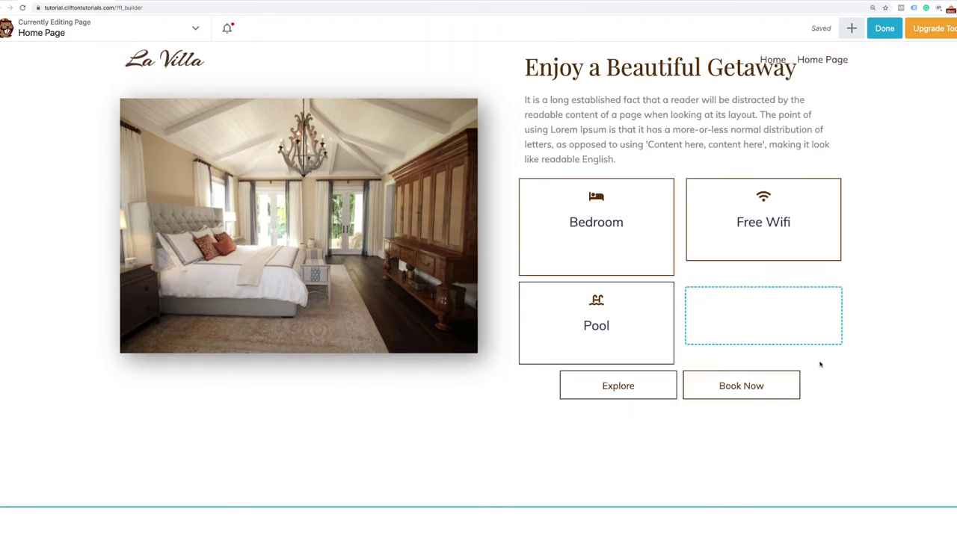
# Delete the empty column beside the Pool box and duplicate the Pool column to fill its place.
pyautogui.click(753, 297)
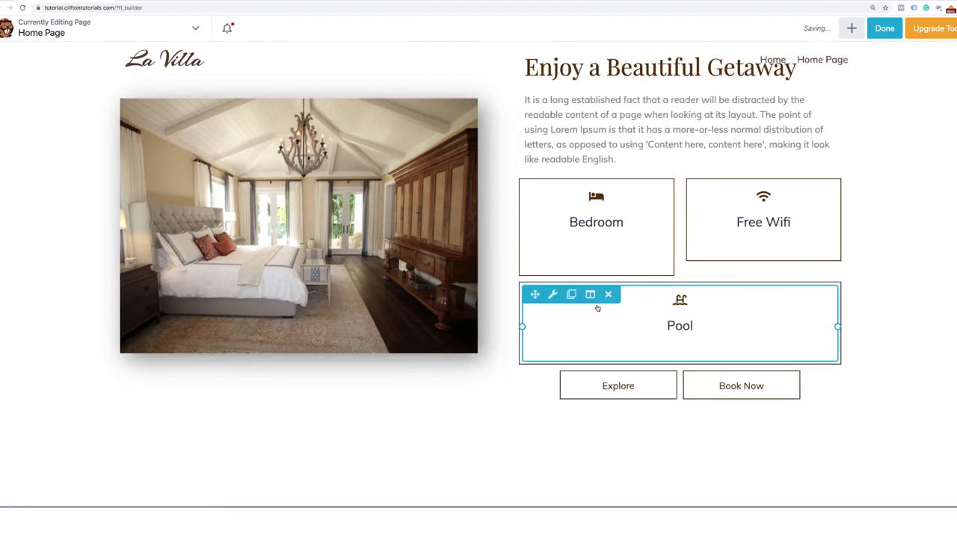
pyautogui.moveTo(591, 297)
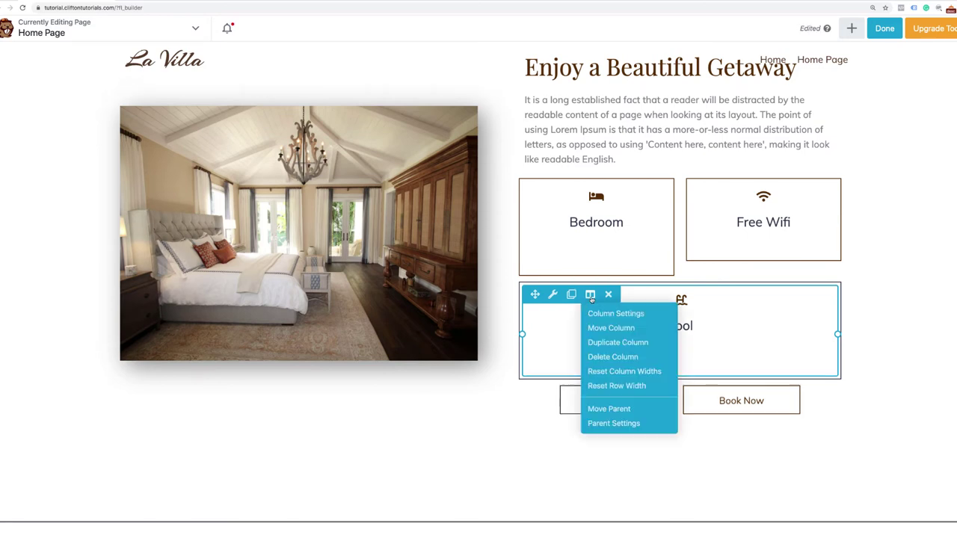
pyautogui.click(616, 343)
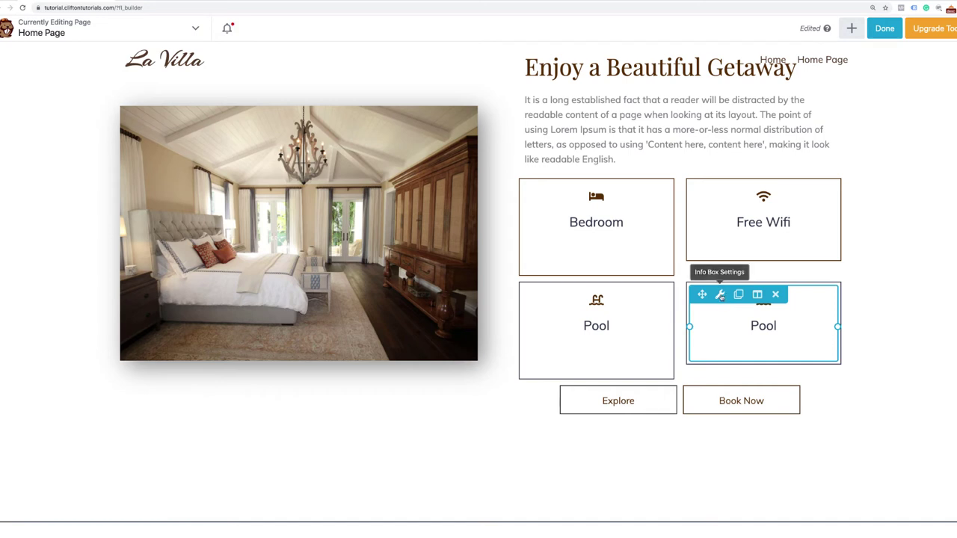
# Change the title of the duplicated Pool box to "Room Service".
pyautogui.click(721, 296)
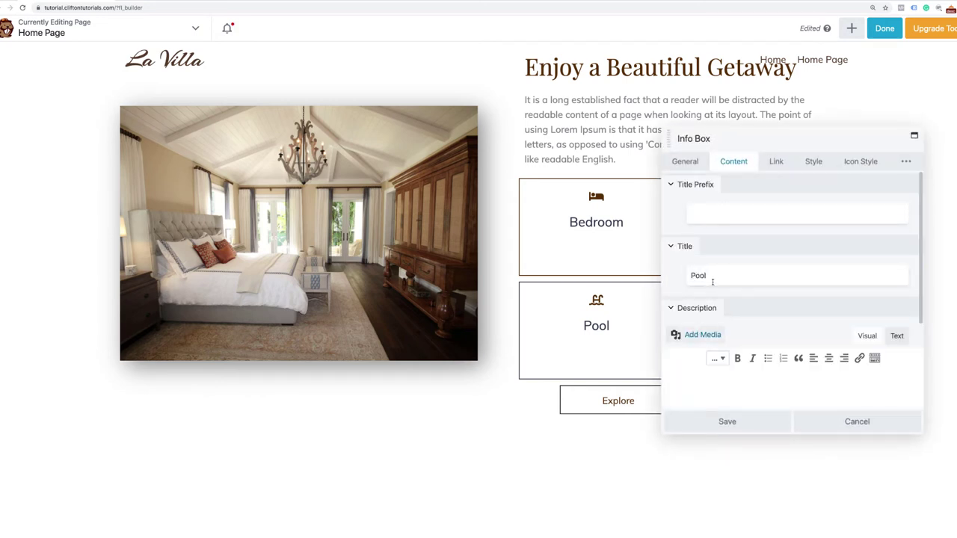
pyautogui.doubleClick(713, 282)
pyautogui.write('Room Service')
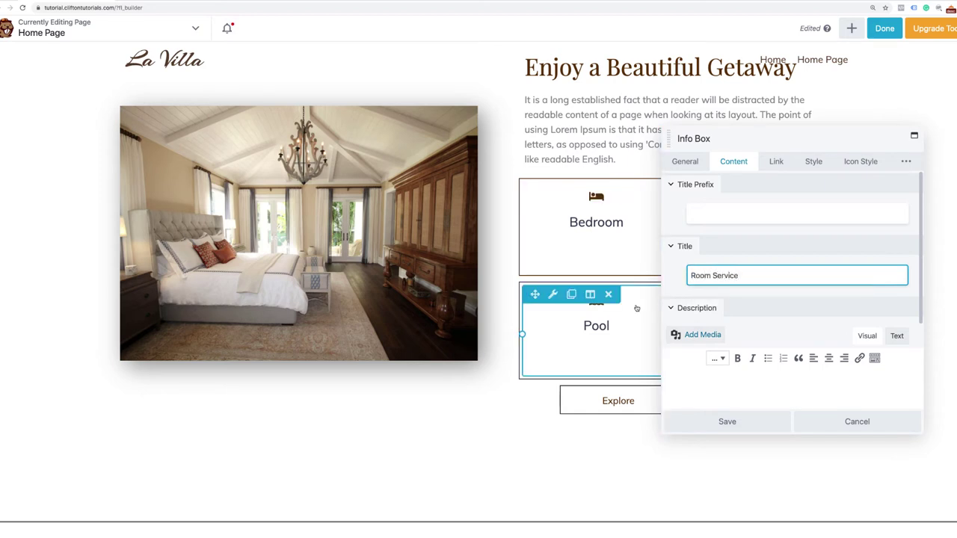
# Replace the Room Service box's icon with the clinking wine glasses found by searching for "glas", and save the info box.
pyautogui.click(696, 161)
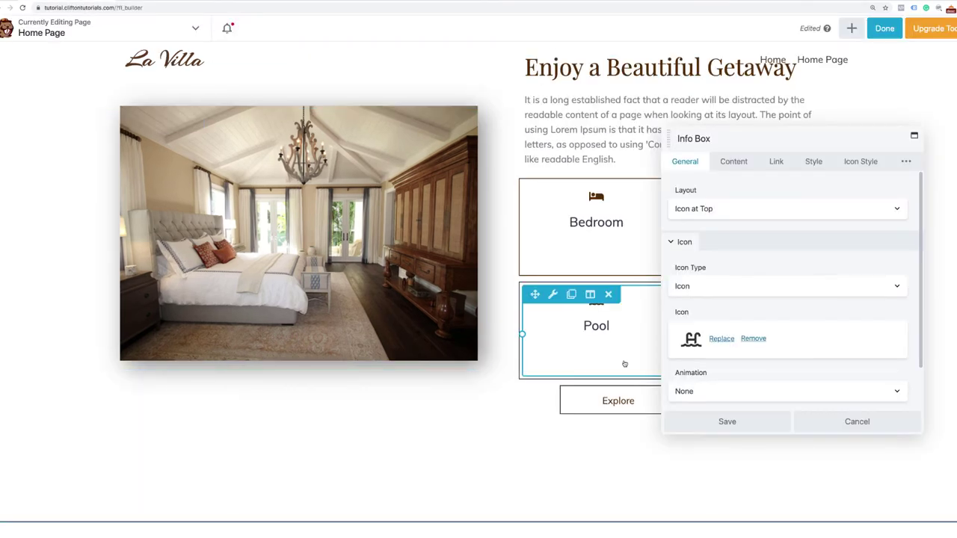
pyautogui.click(722, 339)
pyautogui.doubleClick(873, 53)
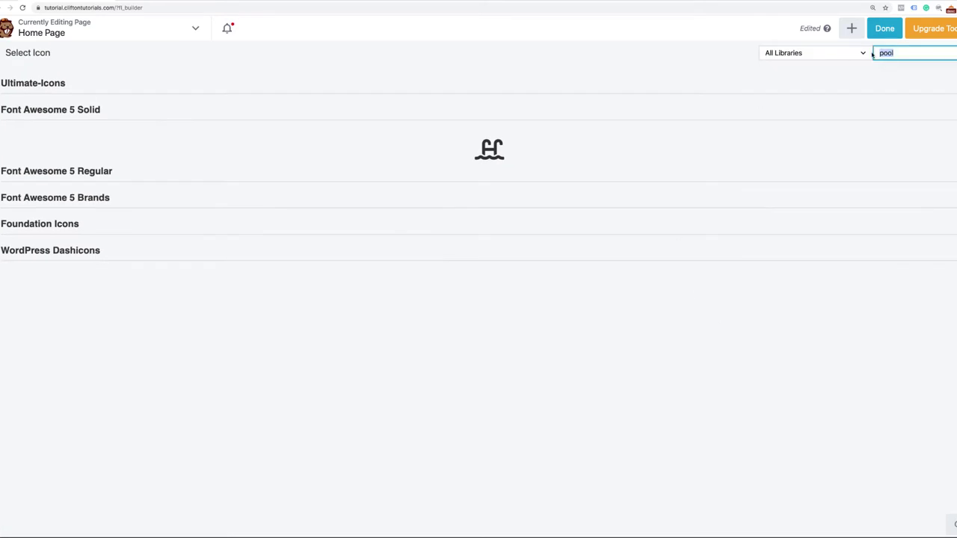
pyautogui.write('wine')
pyautogui.press('BackSpace')
pyautogui.press('BackSpace')
pyautogui.press('BackSpace')
pyautogui.press('BackSpace')
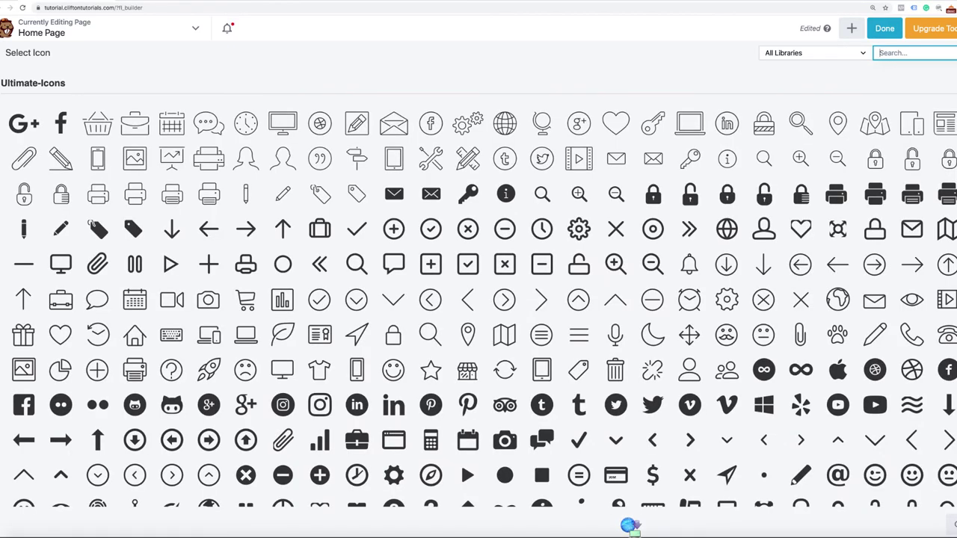
pyautogui.write('glas')
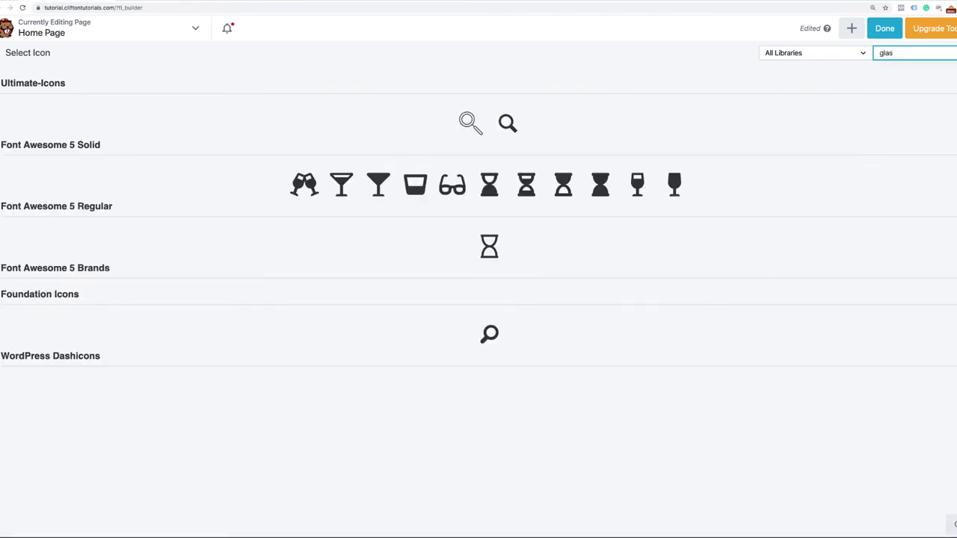
pyautogui.click(308, 188)
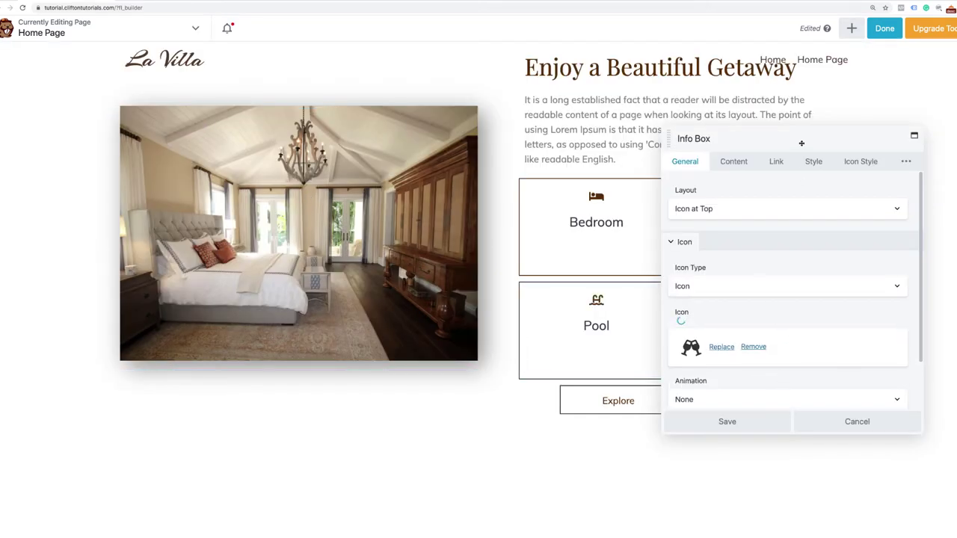
pyautogui.moveTo(802, 143); pyautogui.dragTo(587, 126)
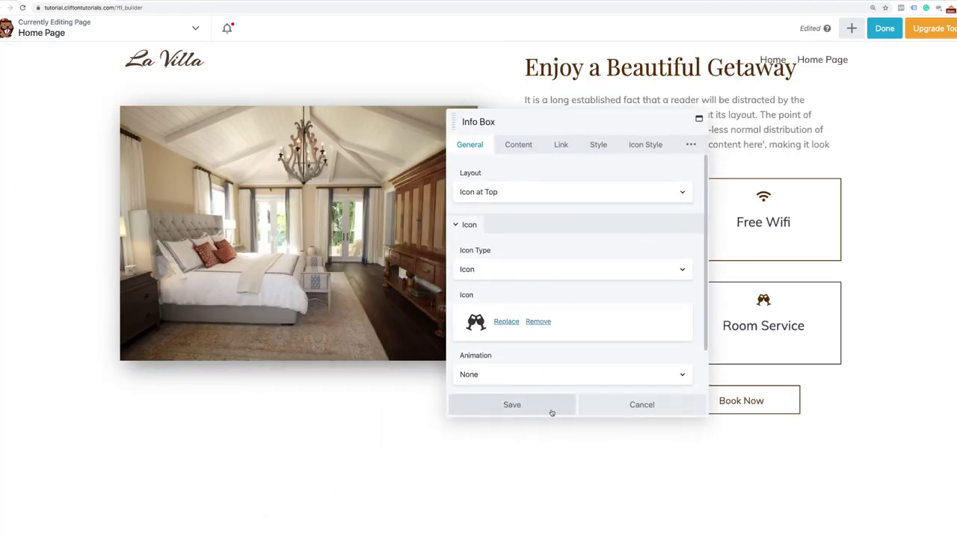
pyautogui.click(551, 411)
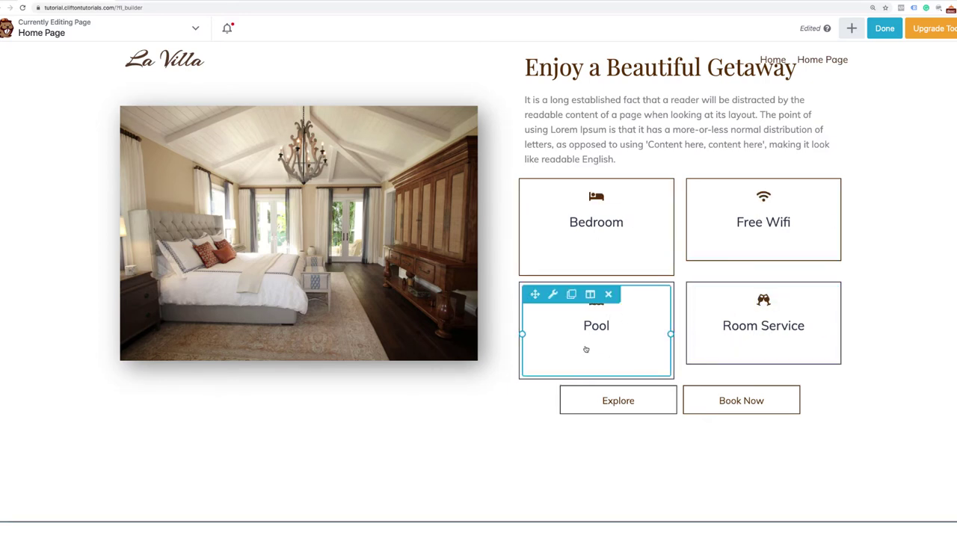
# Set the Pool info box's top margin to 10 px, link its margin values together, and save the box.
pyautogui.click(552, 296)
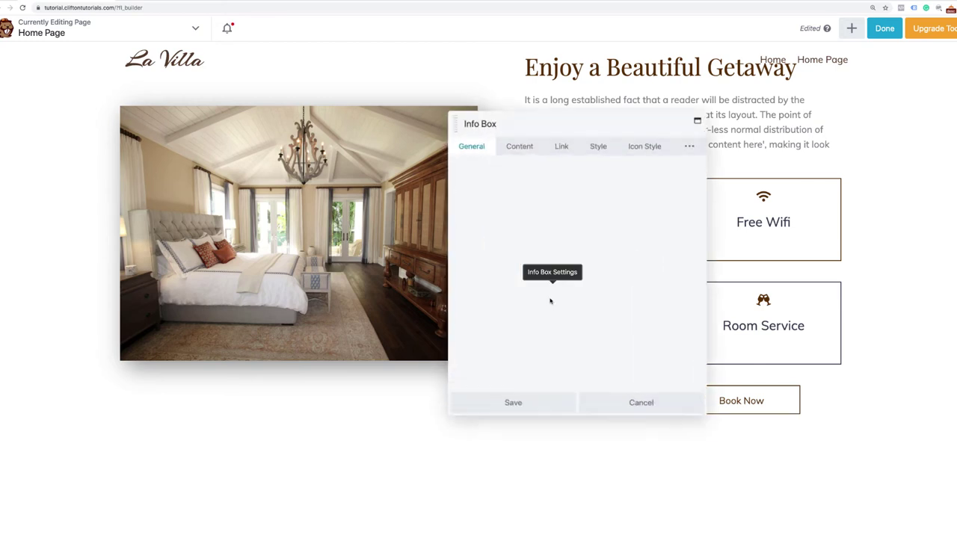
pyautogui.scroll(-1, 528, 323)
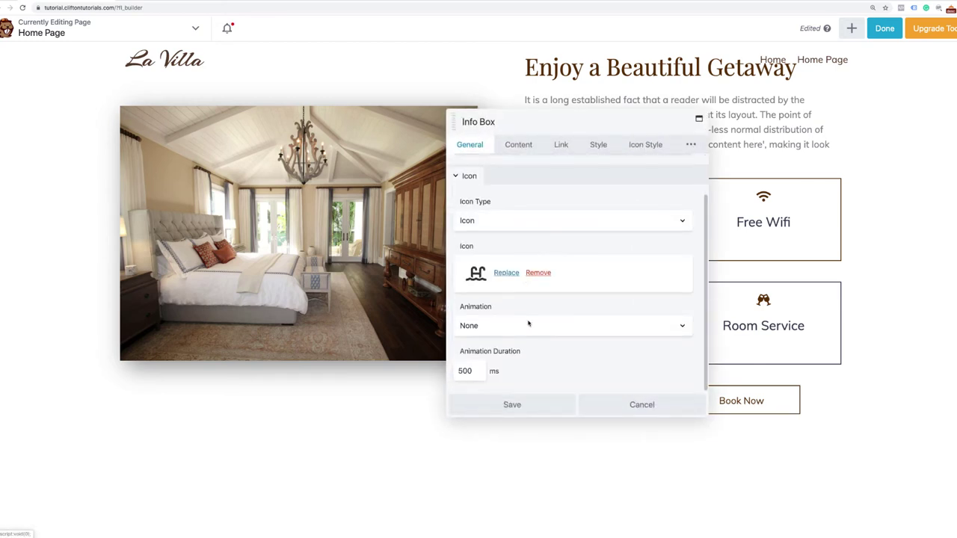
pyautogui.moveTo(688, 146)
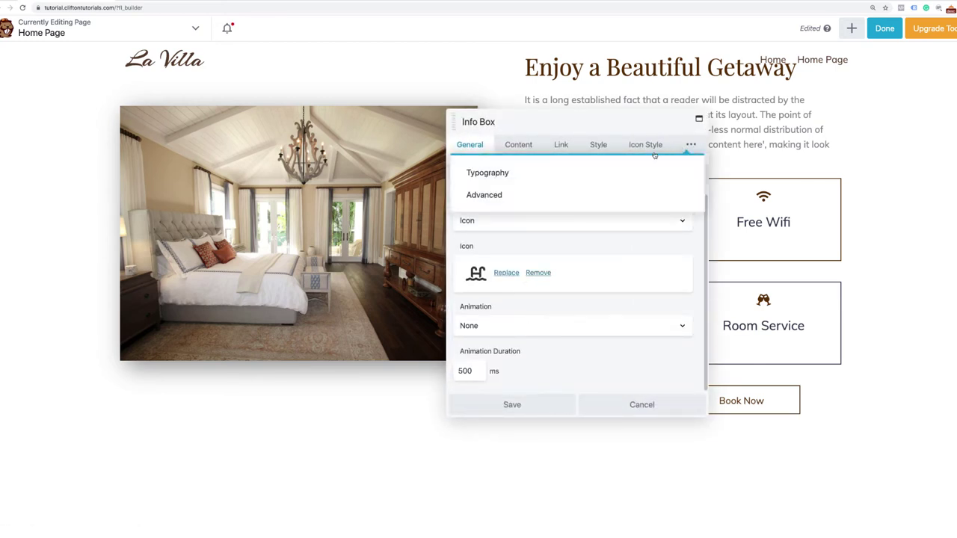
pyautogui.click(516, 195)
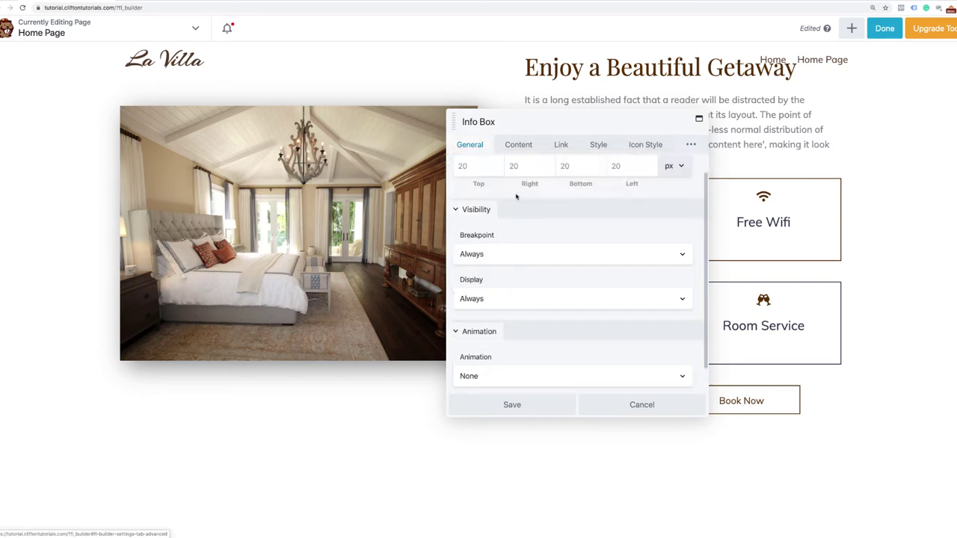
pyautogui.scroll(1, 513, 196)
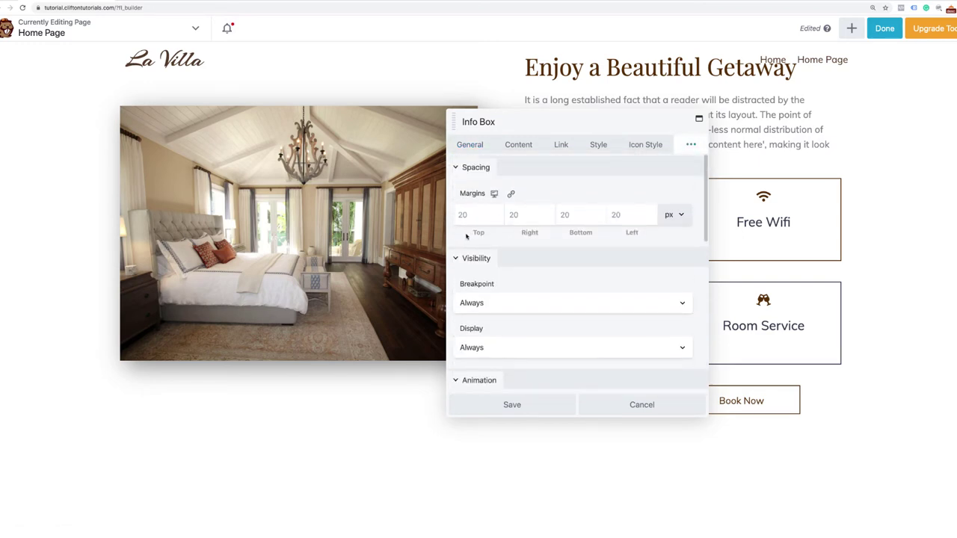
pyautogui.click(464, 217)
pyautogui.write('10')
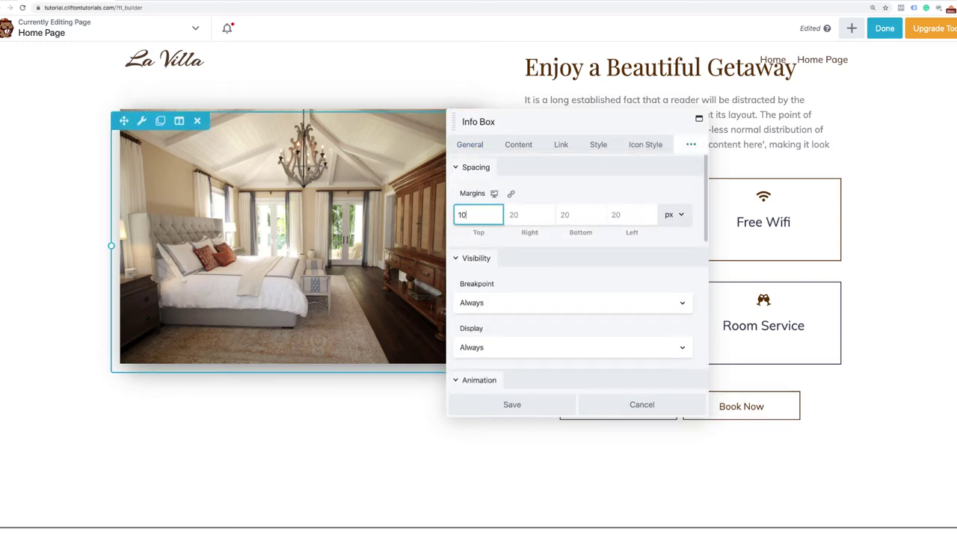
pyautogui.click(513, 195)
pyautogui.click(527, 405)
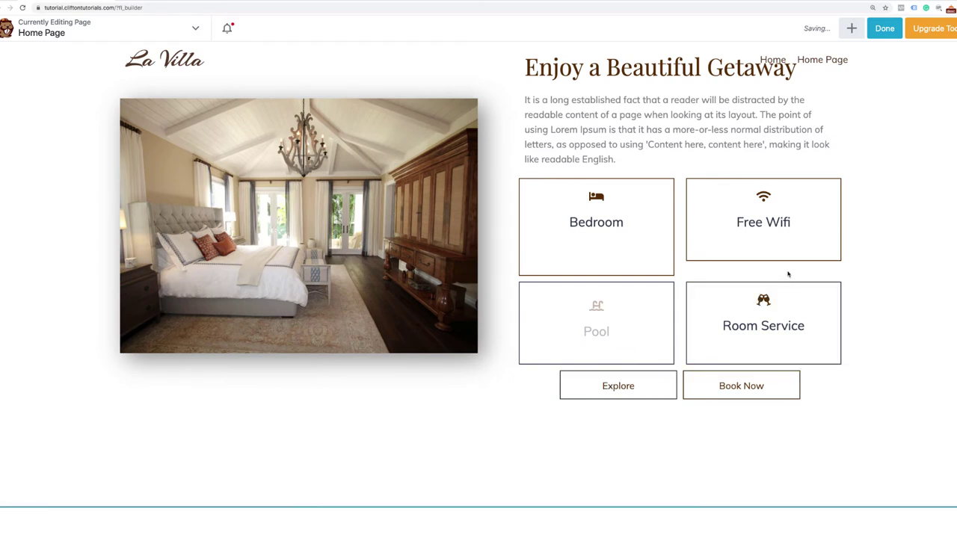
# Check the margin and padding settings of the Room Service column, leaving its values as they are.
pyautogui.moveTo(745, 297)
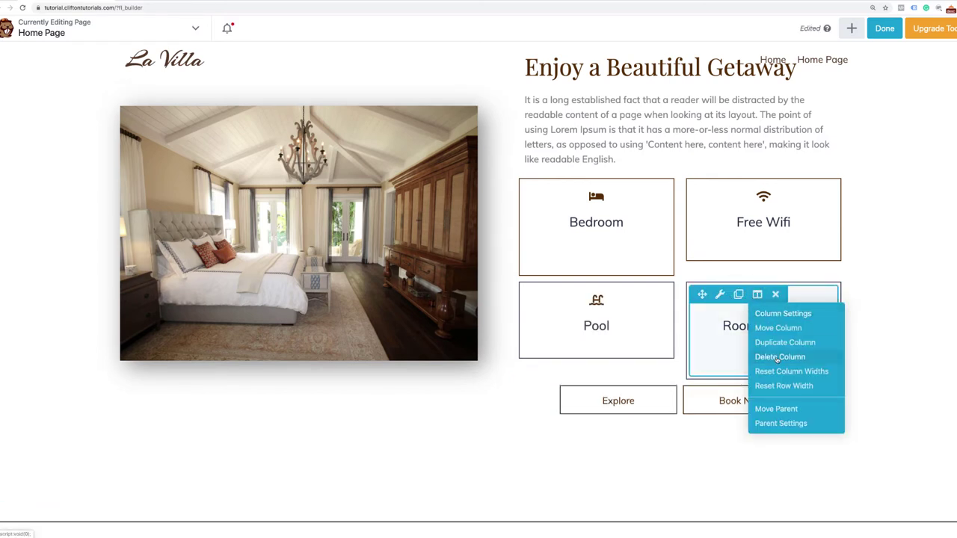
pyautogui.click(781, 315)
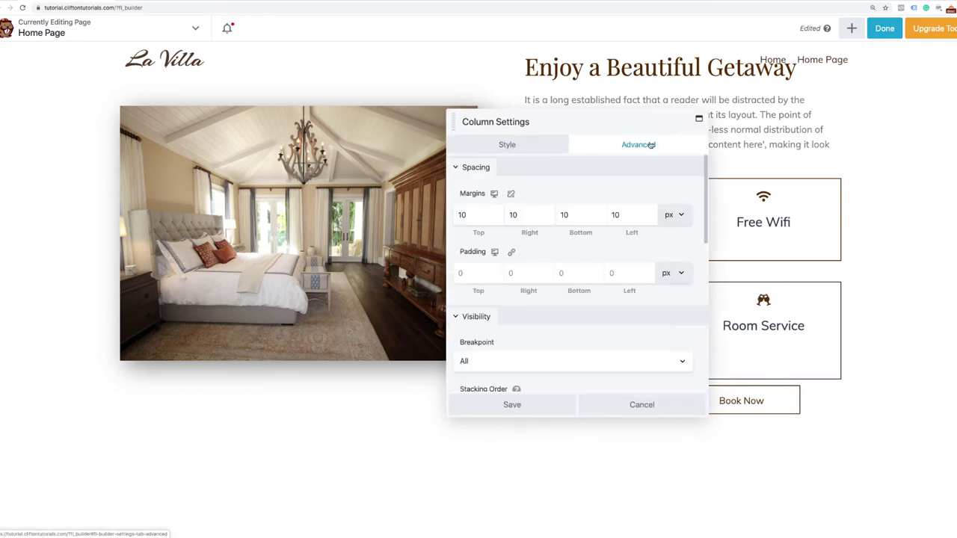
pyautogui.click(530, 406)
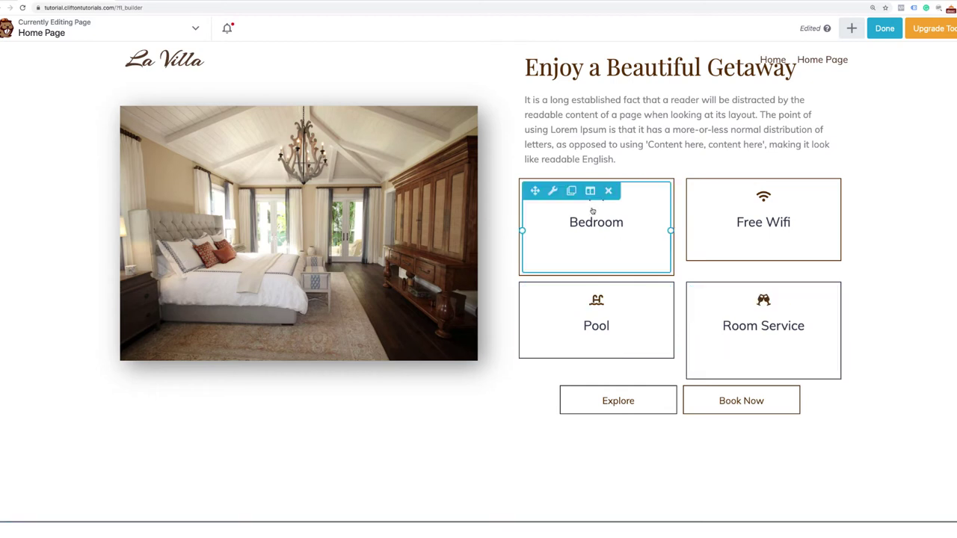
# Set the Bedroom info box's title prefix font size to 18 px and save the box.
pyautogui.click(553, 193)
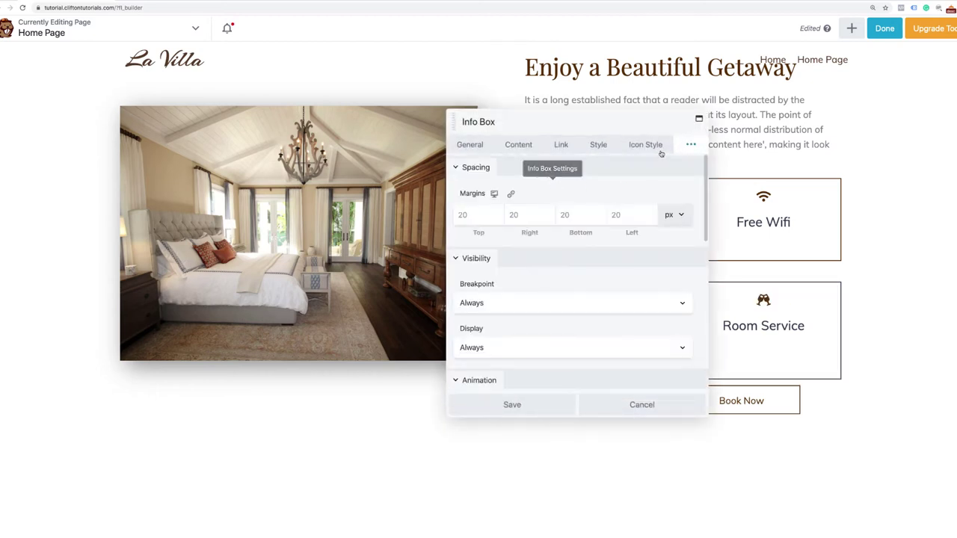
pyautogui.moveTo(673, 150)
pyautogui.click(534, 174)
pyautogui.click(509, 258)
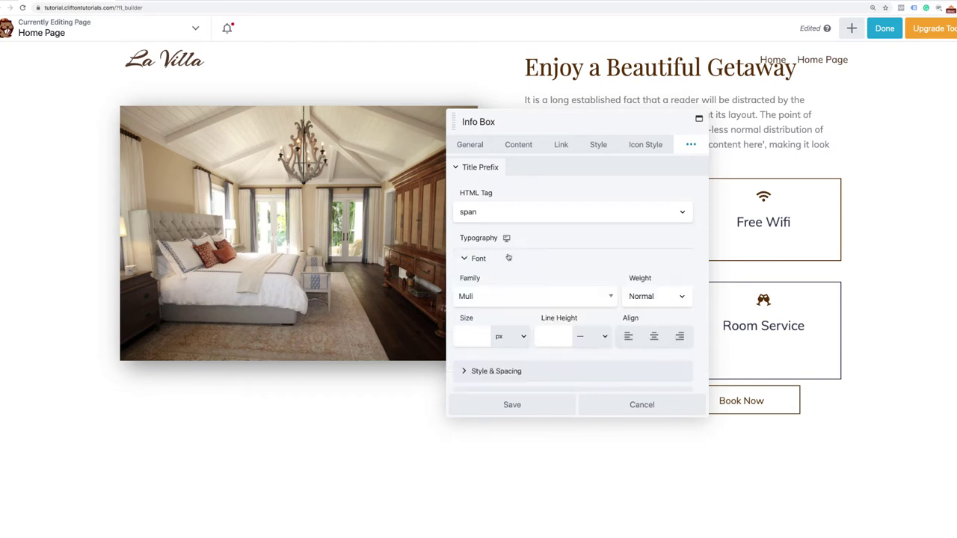
pyautogui.click(473, 336)
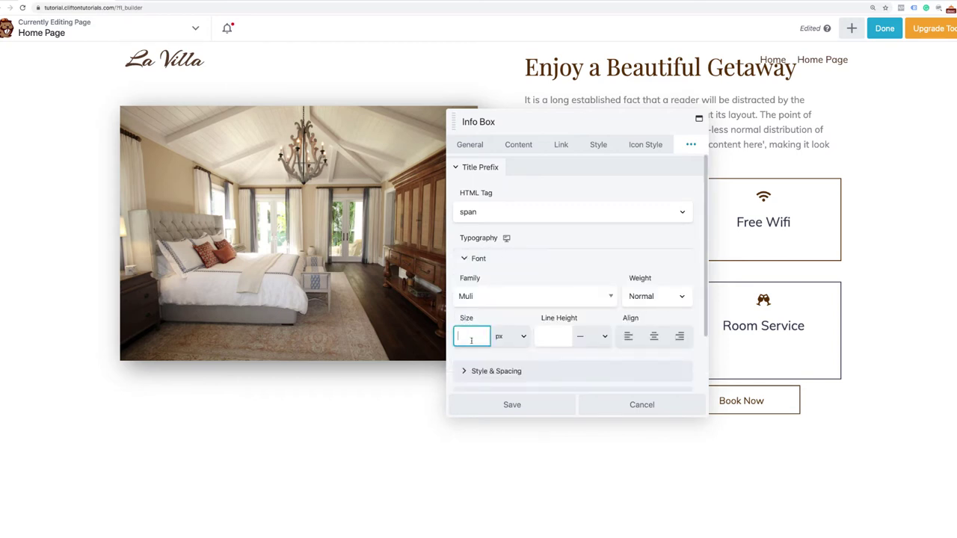
pyautogui.moveTo(559, 125); pyautogui.dragTo(779, 114)
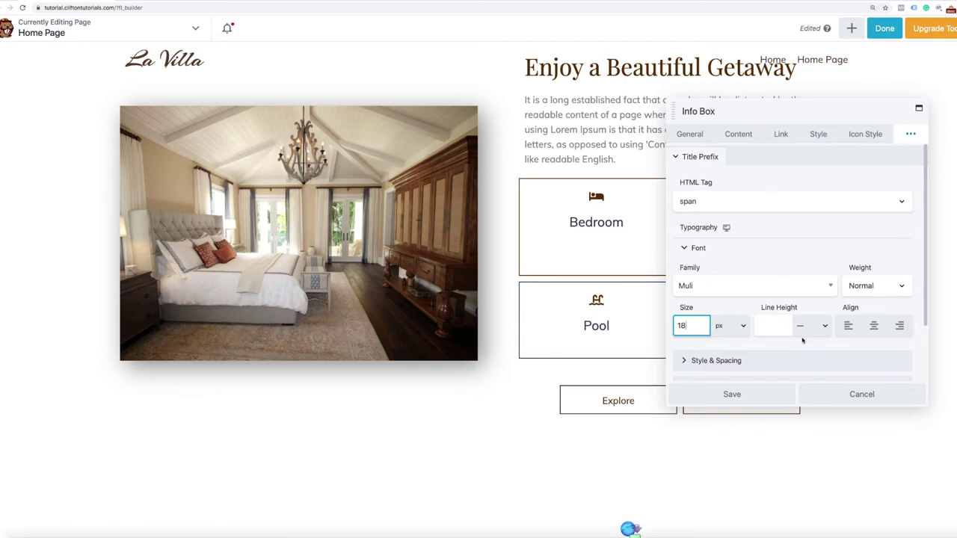
pyautogui.click(732, 394)
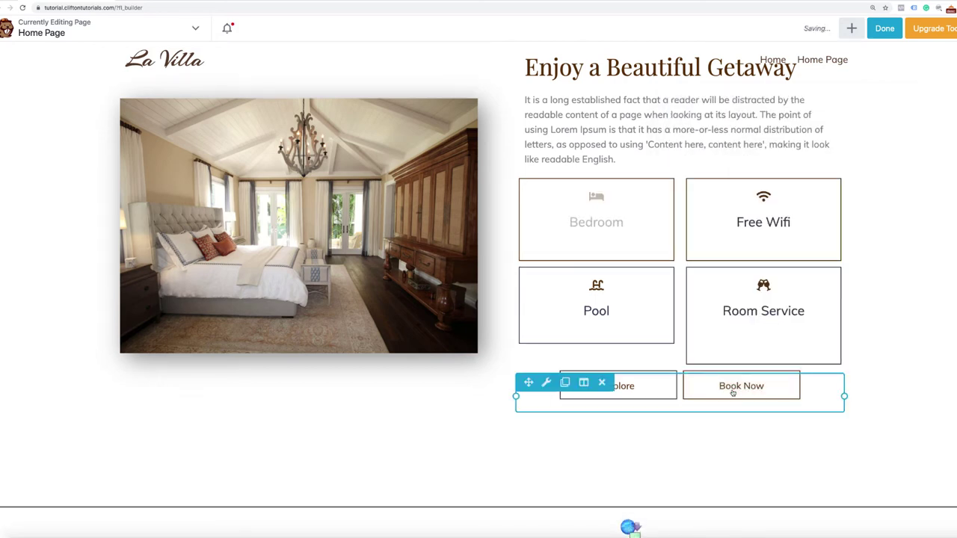
# Set the title font size of the Bedroom info box to 18 px and save the box.
pyautogui.click(554, 191)
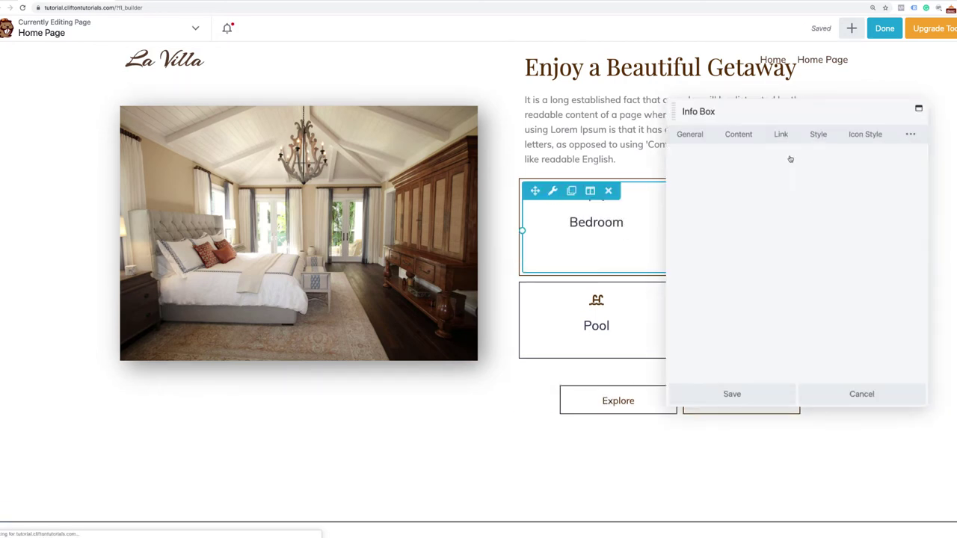
pyautogui.click(909, 134)
pyautogui.click(733, 160)
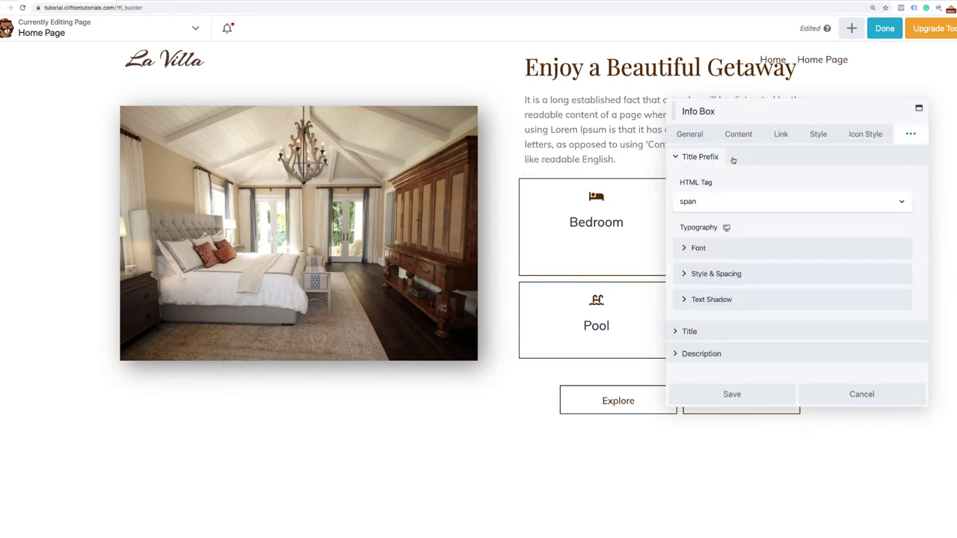
pyautogui.click(699, 160)
pyautogui.click(701, 179)
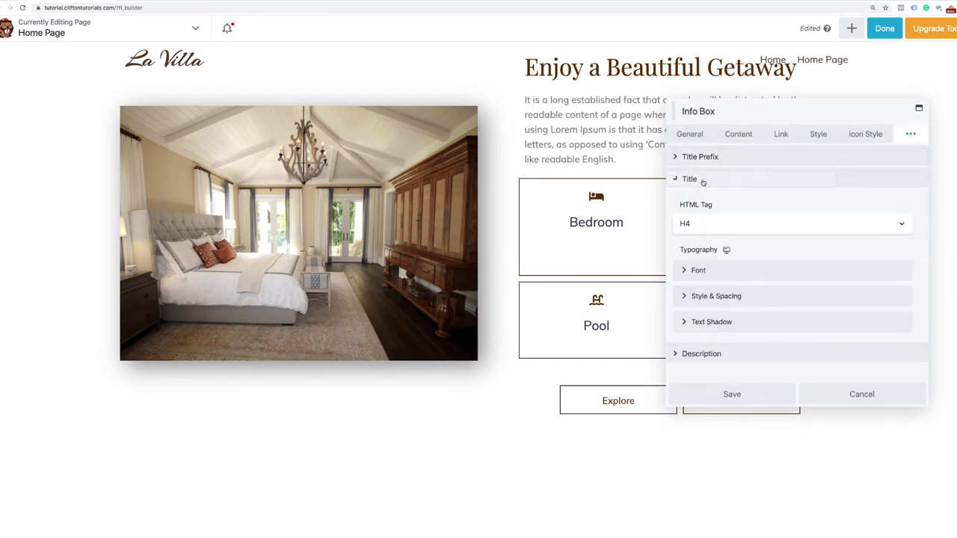
pyautogui.click(743, 273)
pyautogui.click(698, 348)
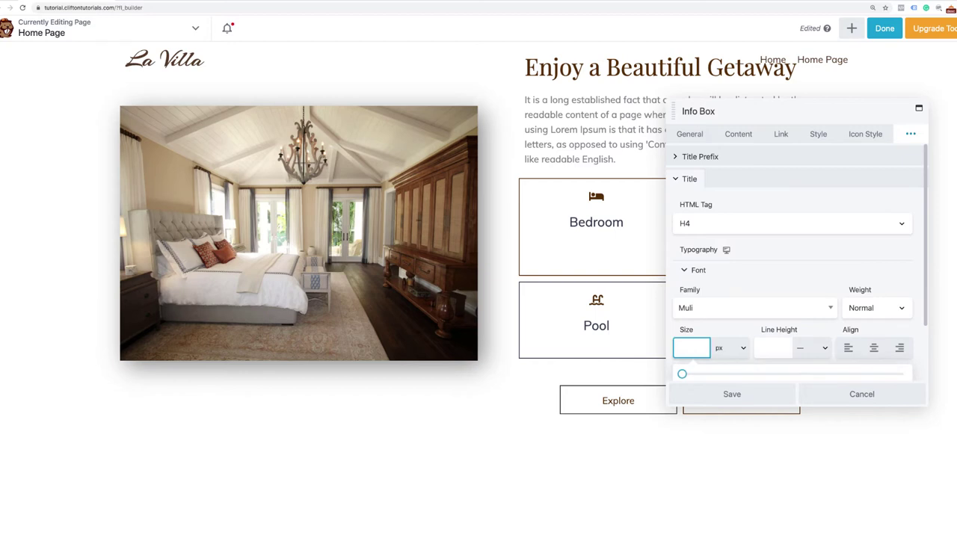
pyautogui.write('18')
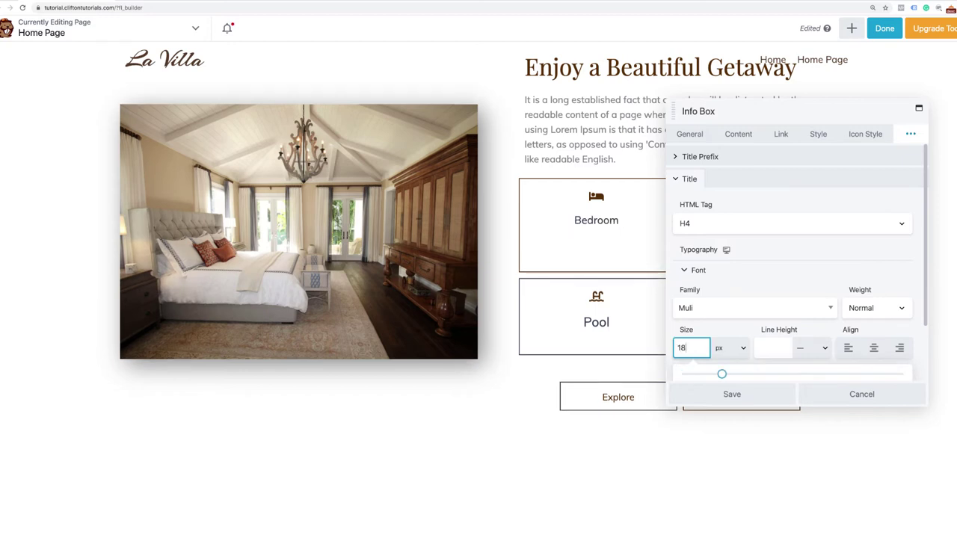
pyautogui.click(703, 402)
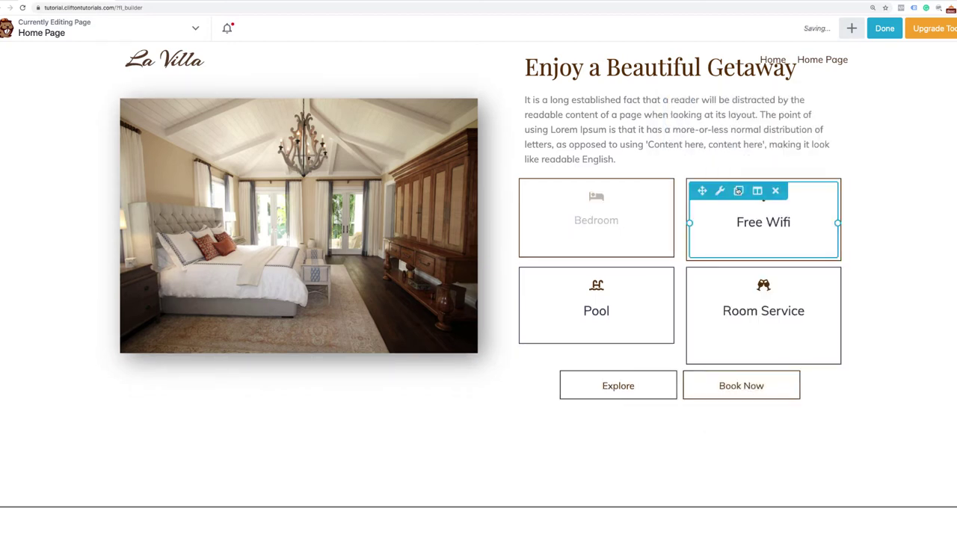
# Set the title font size of the Free Wifi info box to 18 px and save the box.
pyautogui.click(722, 190)
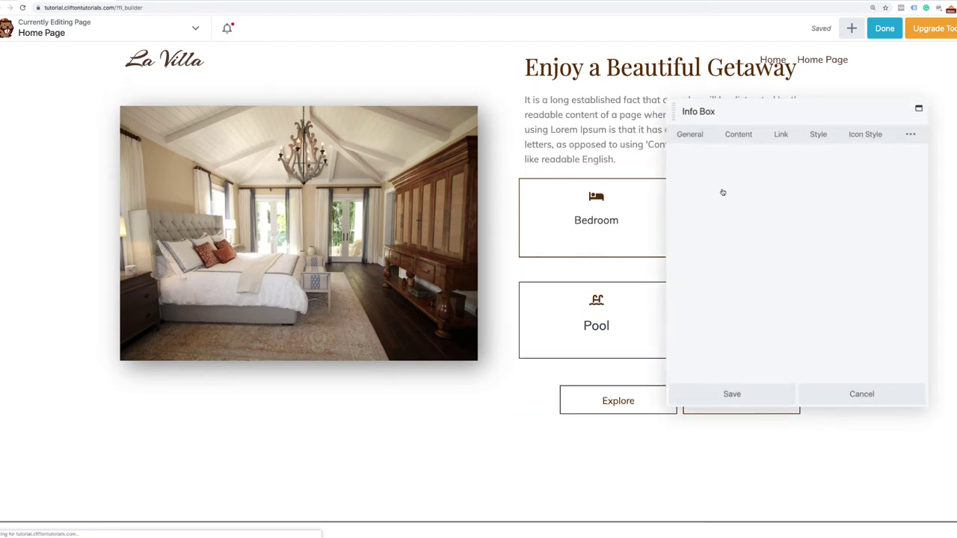
pyautogui.click(911, 136)
pyautogui.click(910, 136)
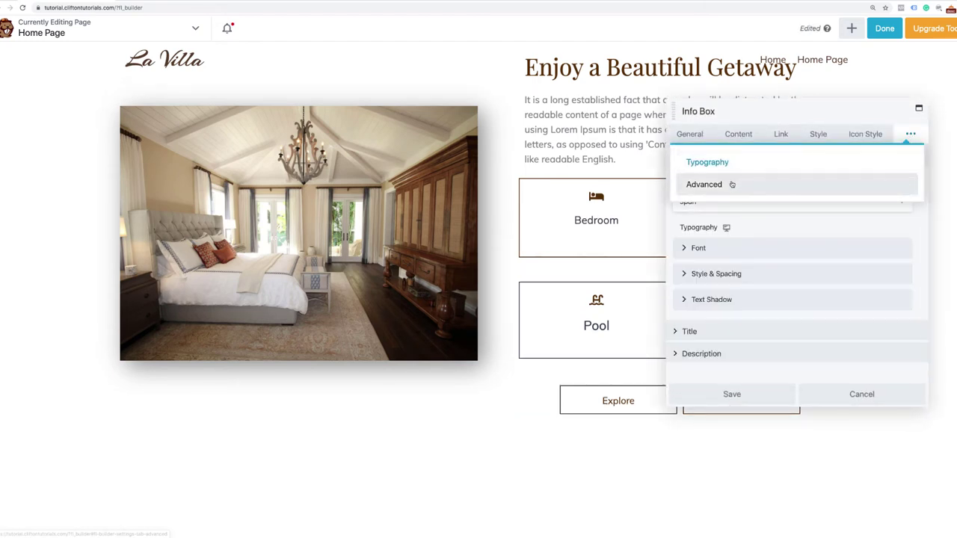
pyautogui.click(733, 163)
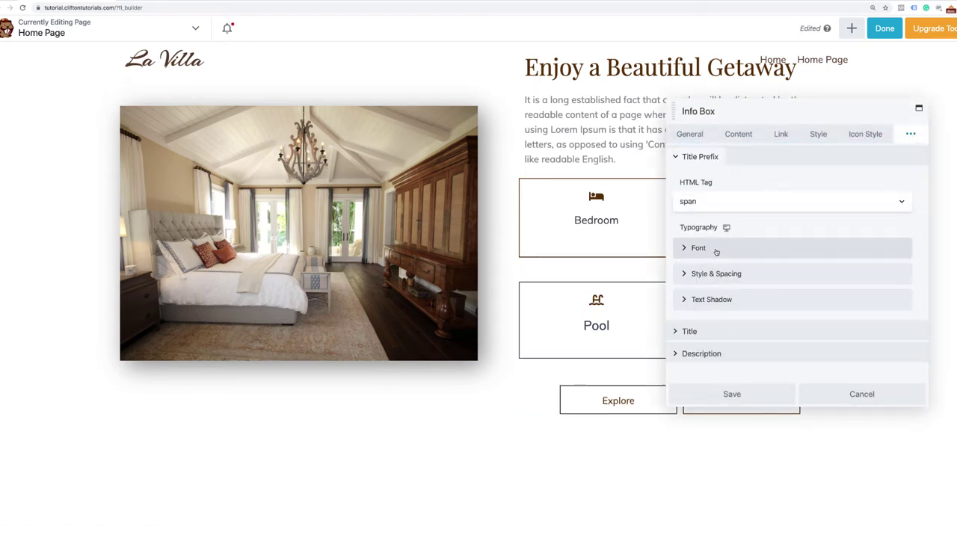
pyautogui.click(729, 338)
pyautogui.scroll(-4, 710, 358)
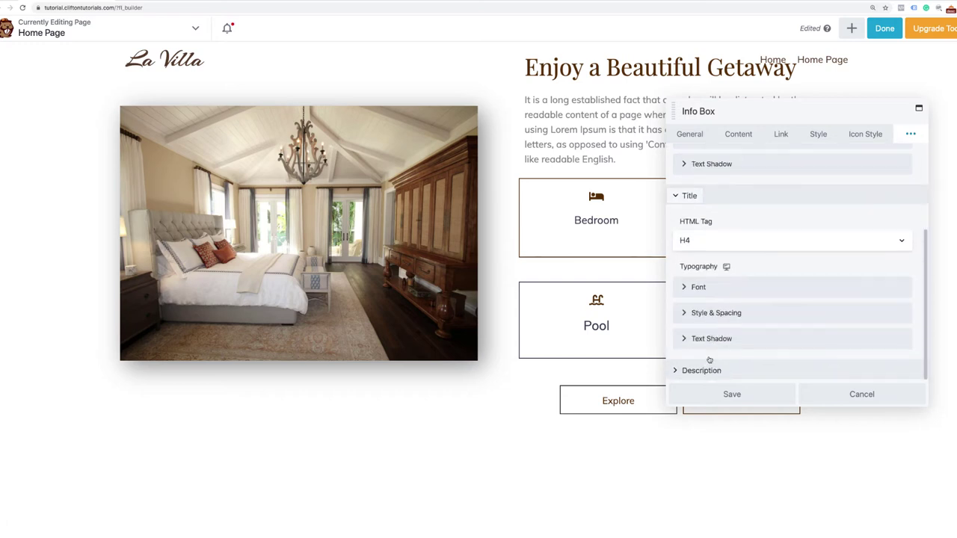
pyautogui.click(695, 286)
pyautogui.click(692, 364)
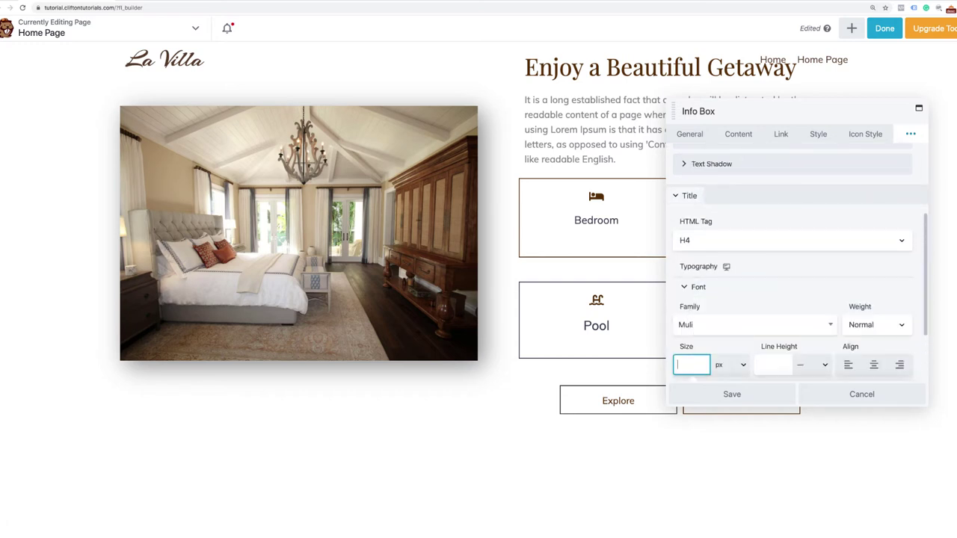
pyautogui.write('18')
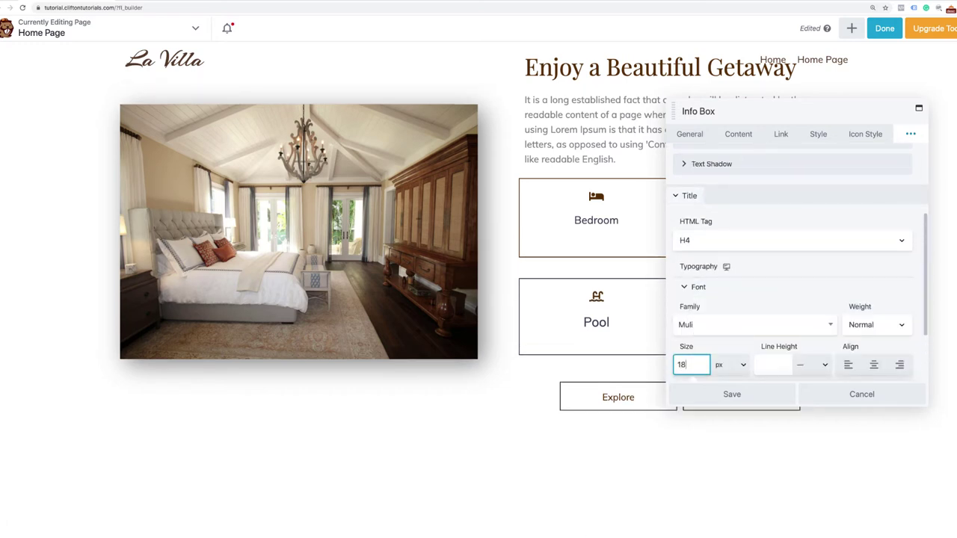
pyautogui.click(731, 395)
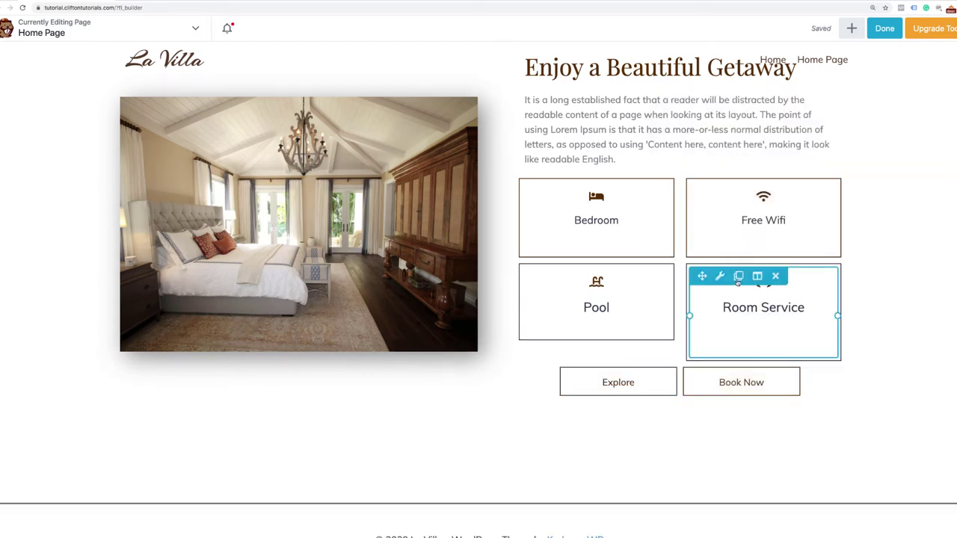
# Set the title font size of the Room Service info box to 18 px and save the box.
pyautogui.moveTo(757, 277)
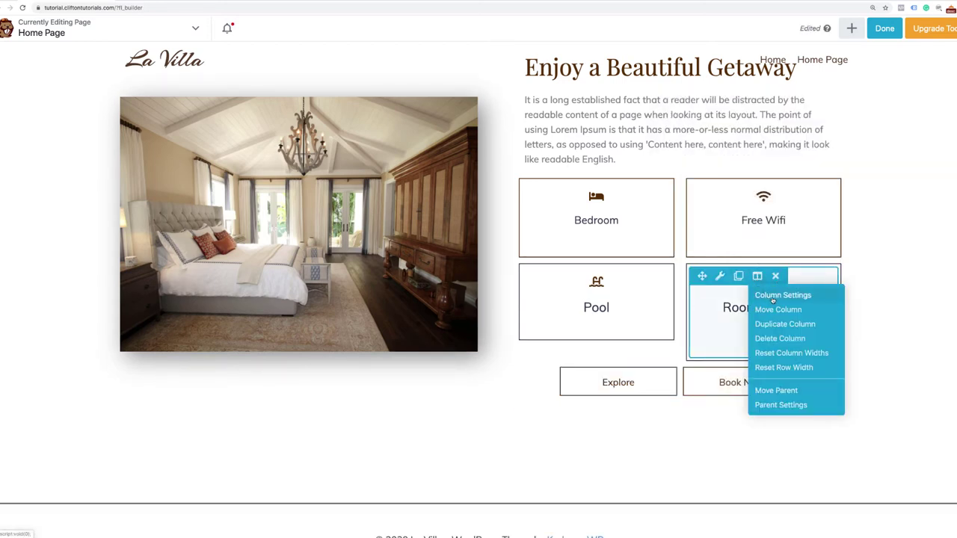
pyautogui.click(721, 277)
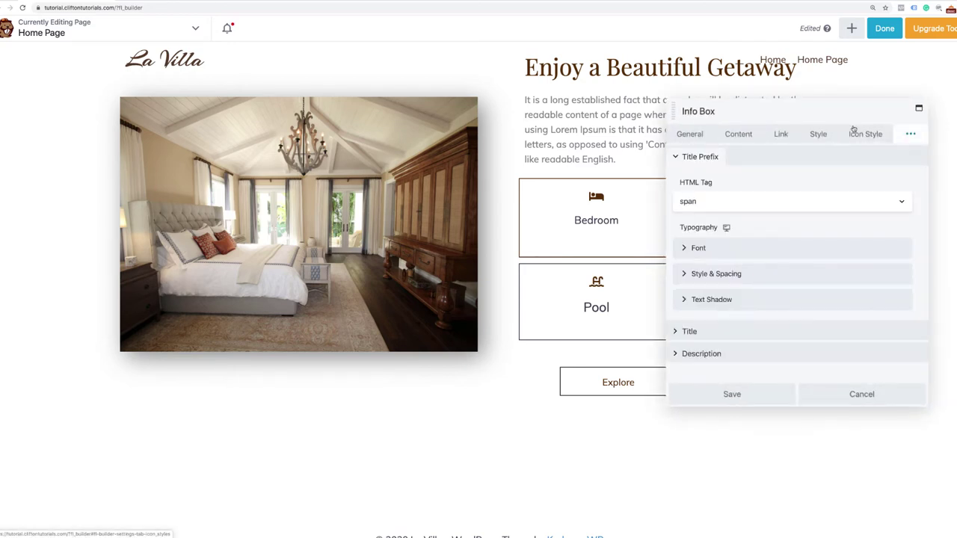
pyautogui.click(707, 332)
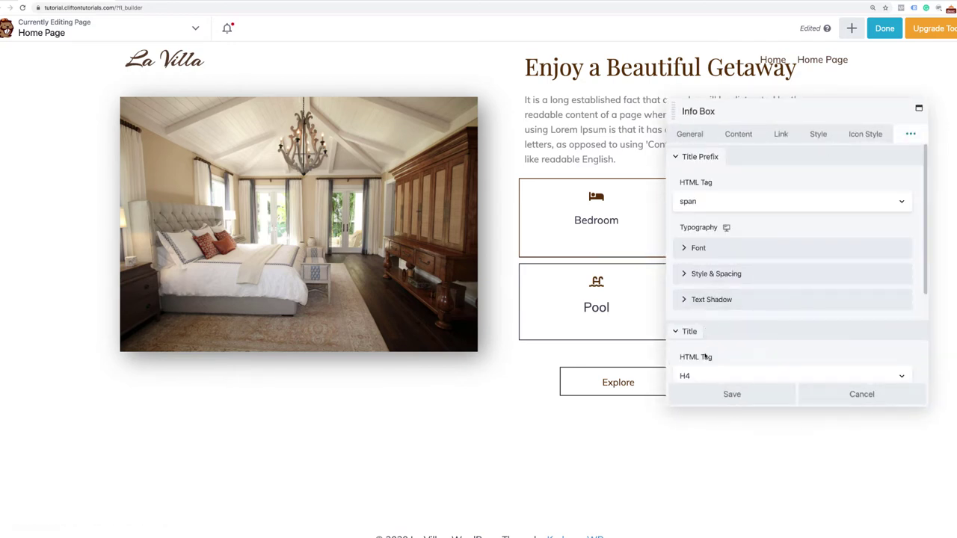
pyautogui.scroll(-3, 705, 351)
pyautogui.click(699, 286)
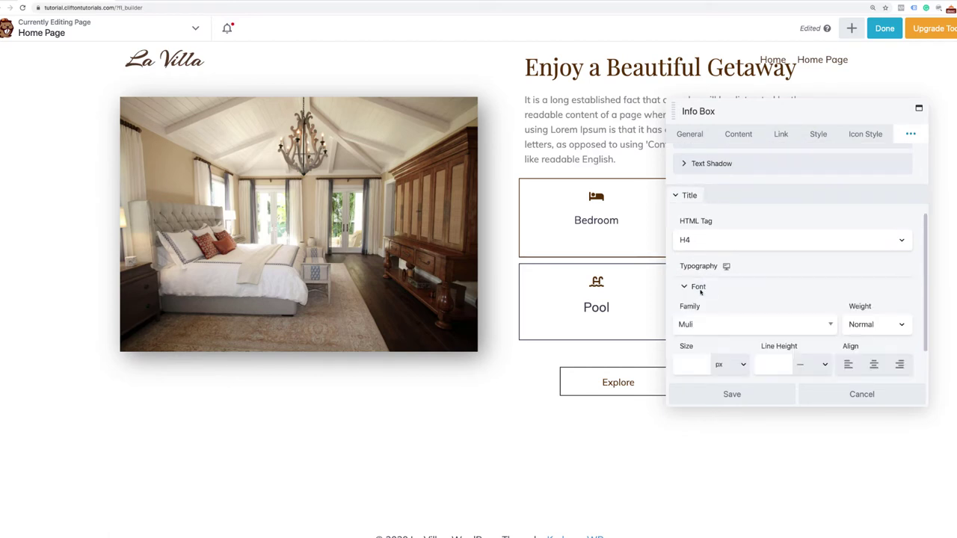
pyautogui.click(694, 361)
pyautogui.write('18')
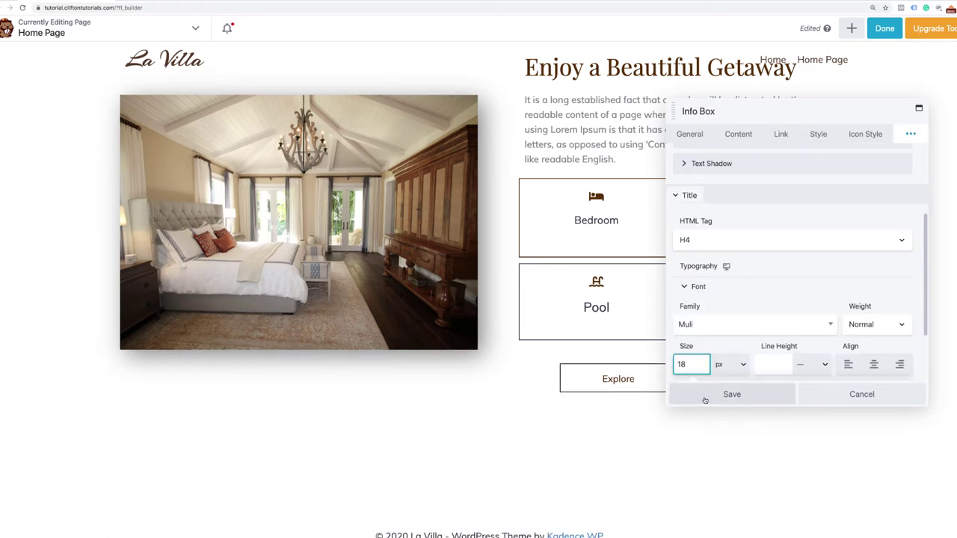
pyautogui.click(732, 394)
# Set the title font size of the Pool info box to 18 px and save the box.
pyautogui.moveTo(566, 277)
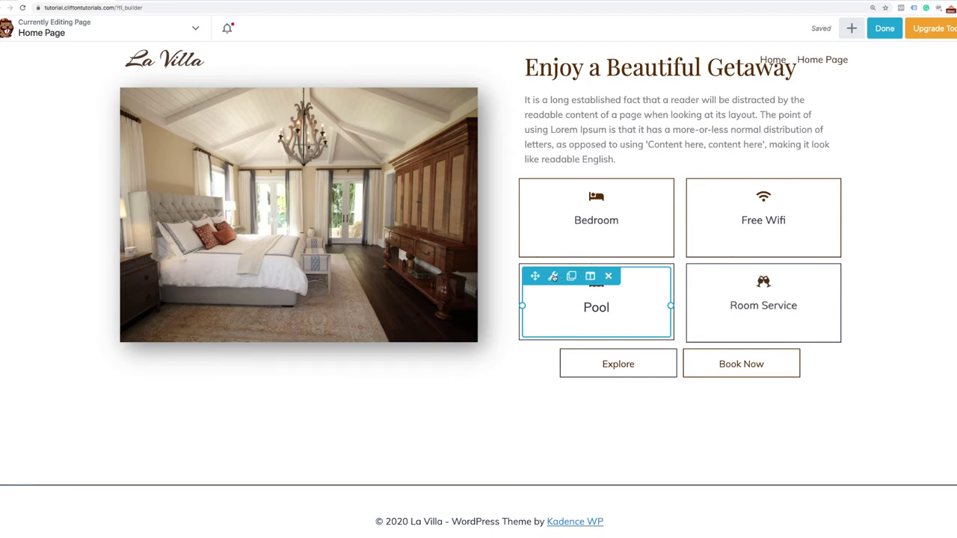
pyautogui.click(553, 277)
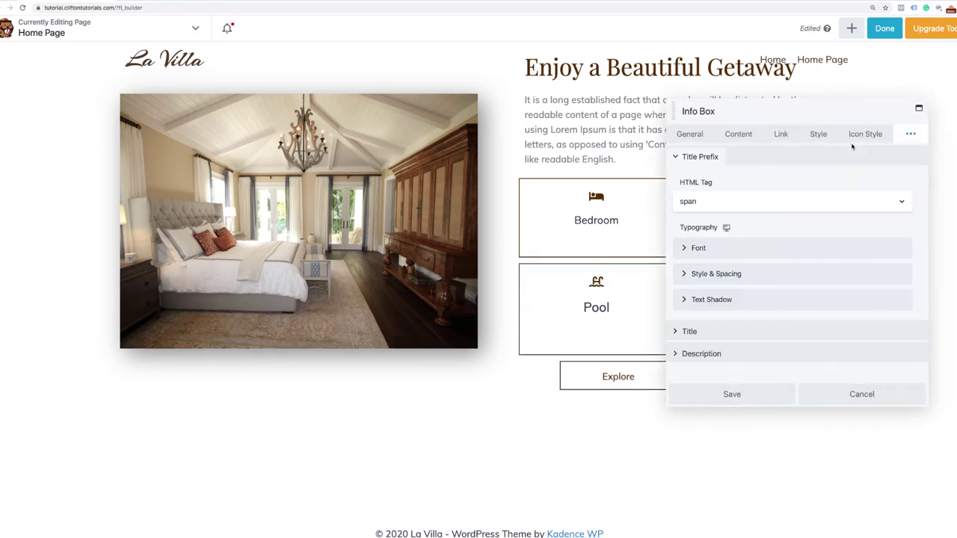
pyautogui.click(748, 331)
pyautogui.scroll(-2, 747, 328)
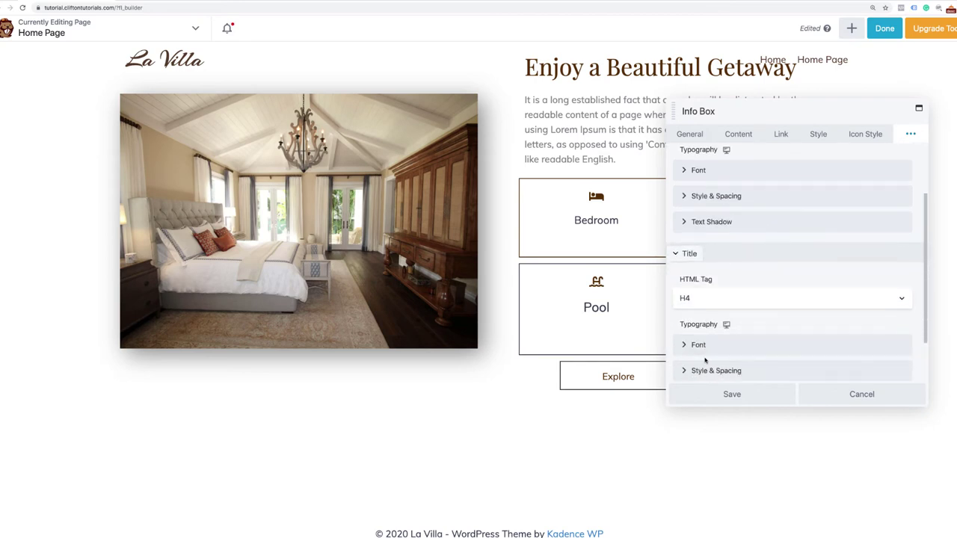
pyautogui.click(702, 345)
pyautogui.scroll(-3, 705, 351)
pyautogui.click(692, 299)
pyautogui.write('1')
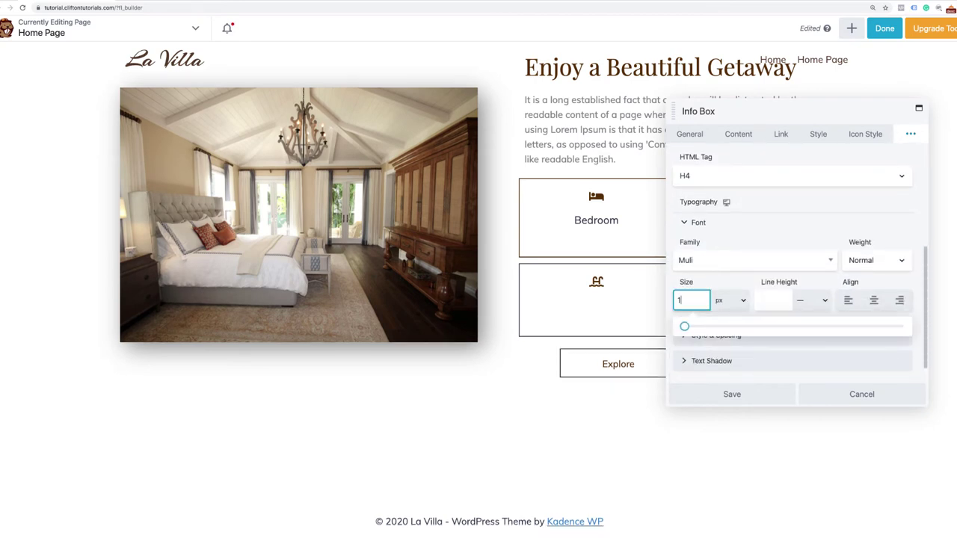
pyautogui.write('89')
pyautogui.press('BackSpace')
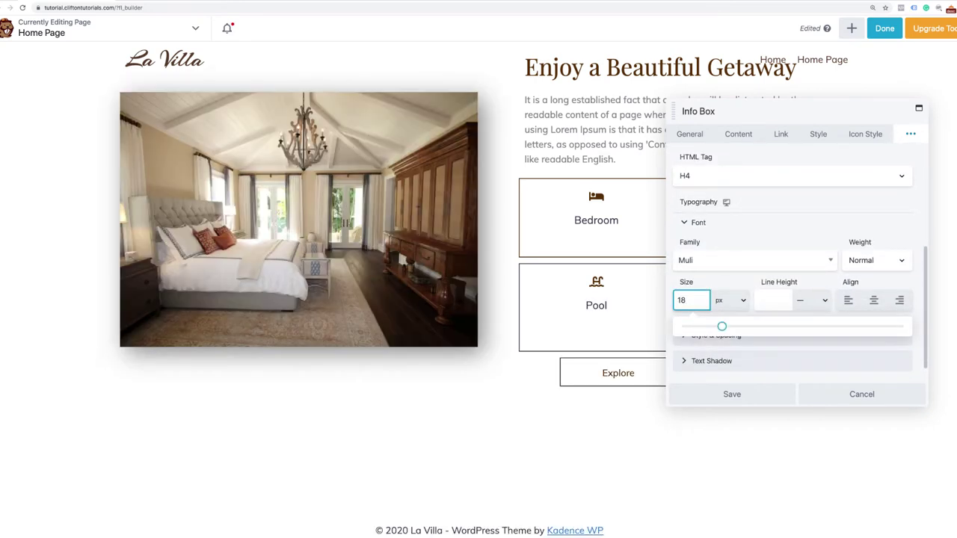
pyautogui.click(732, 396)
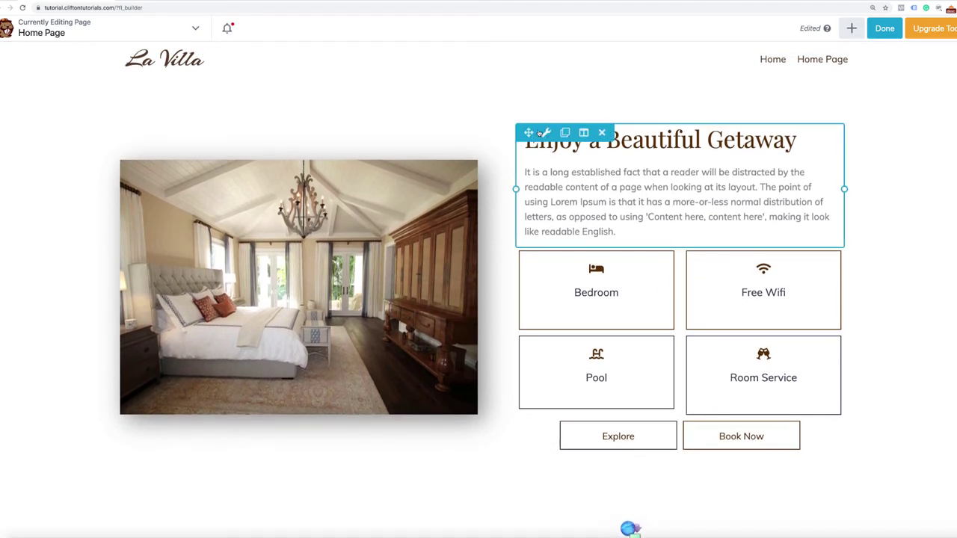
# Shorten the description under "Enjoy a Beautiful Getaway" to its first sentence, deleting everything after "looking at its layout.".
pyautogui.click(546, 132)
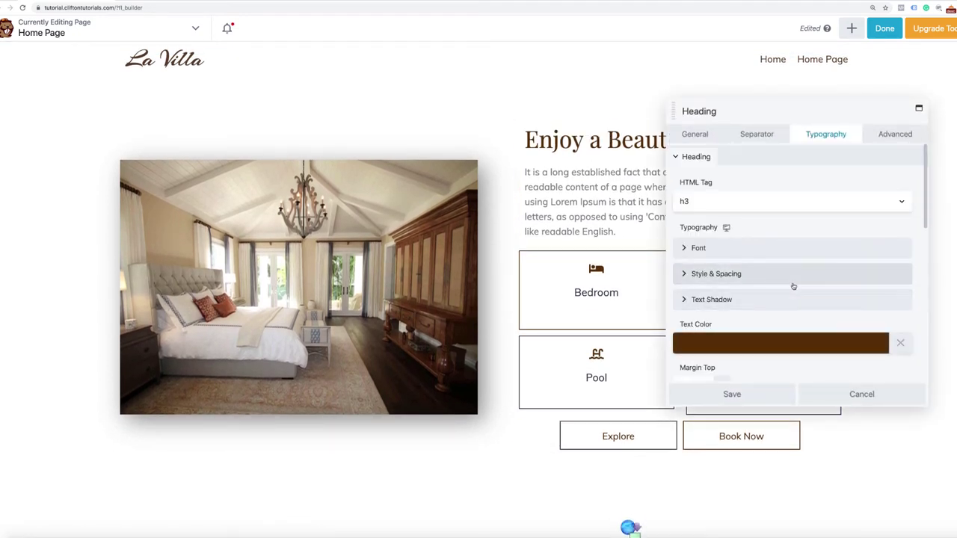
pyautogui.scroll(-2, 790, 285)
pyautogui.click(699, 137)
pyautogui.scroll(-3, 721, 284)
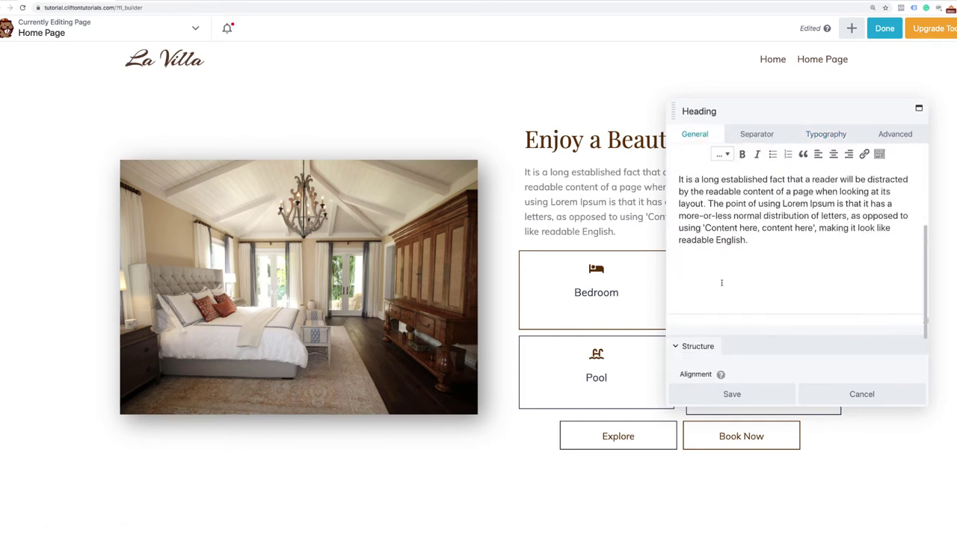
pyautogui.moveTo(711, 204); pyautogui.dragTo(762, 262)
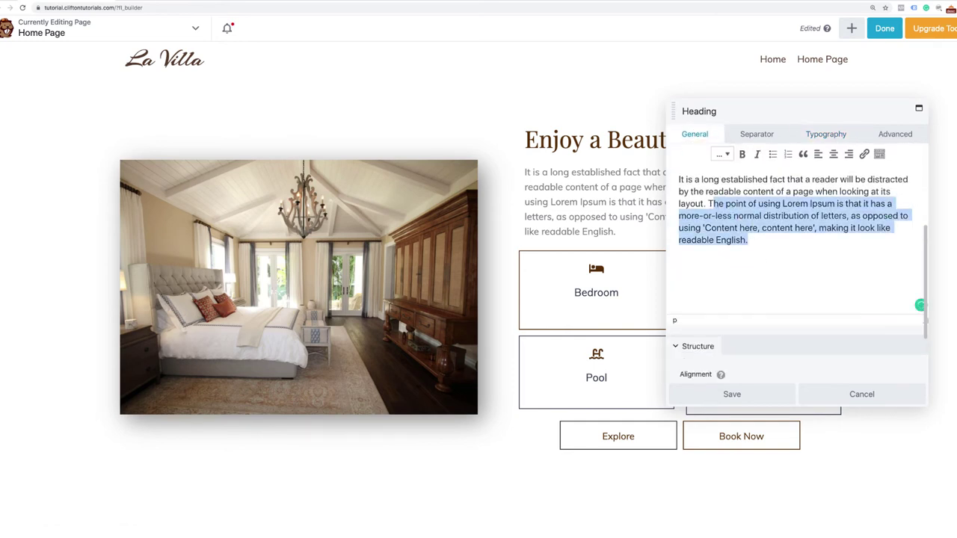
pyautogui.press('BackSpace')
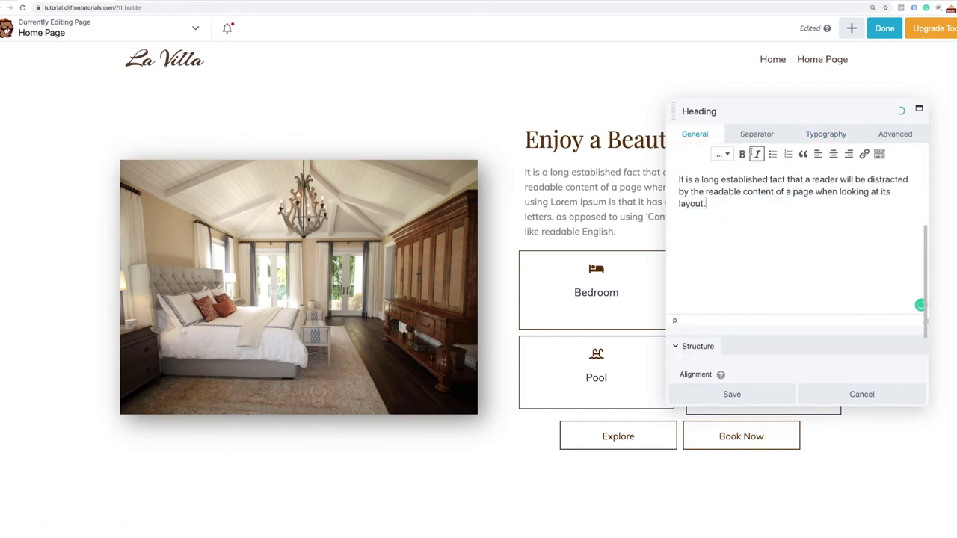
# Change the heading text from "Enjoy a Beautiful Getaway" to "The Room - $85 per Night" and save the heading module.
pyautogui.scroll(5, 727, 252)
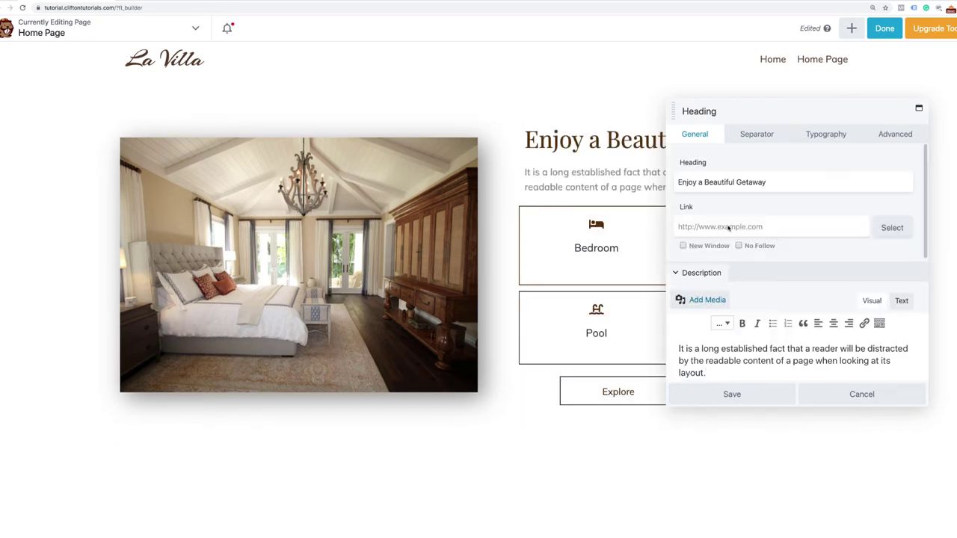
pyautogui.moveTo(770, 184); pyautogui.dragTo(669, 184)
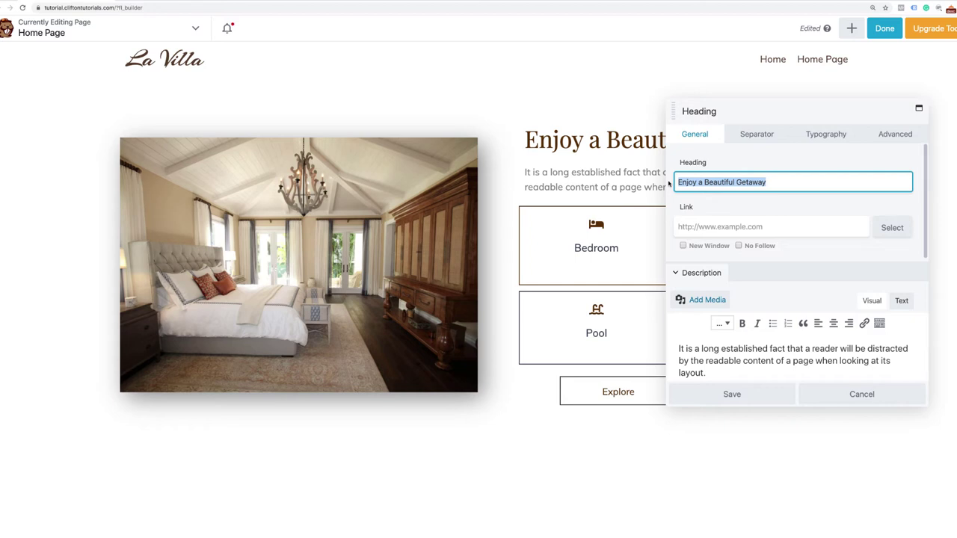
pyautogui.write('The Room')
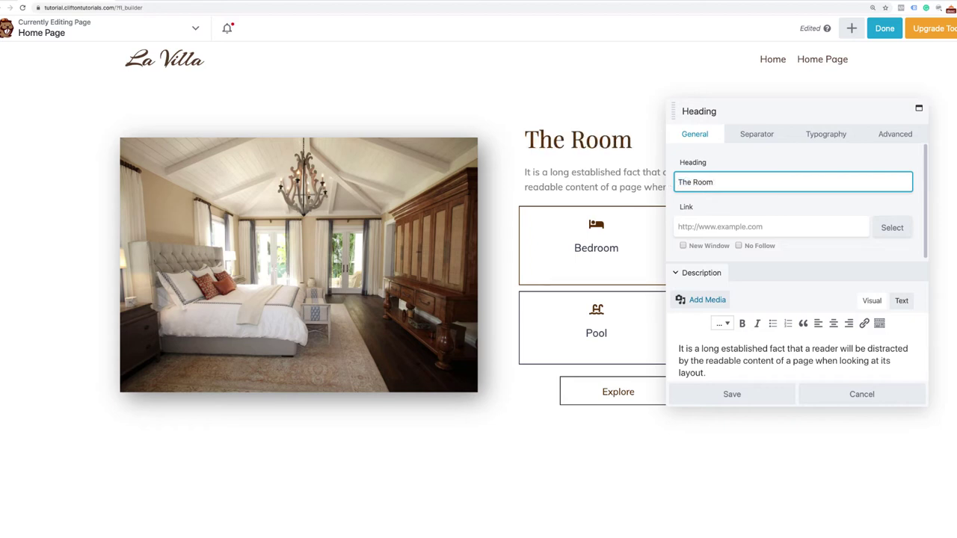
pyautogui.write(' - $85 per Night')
pyautogui.click(685, 397)
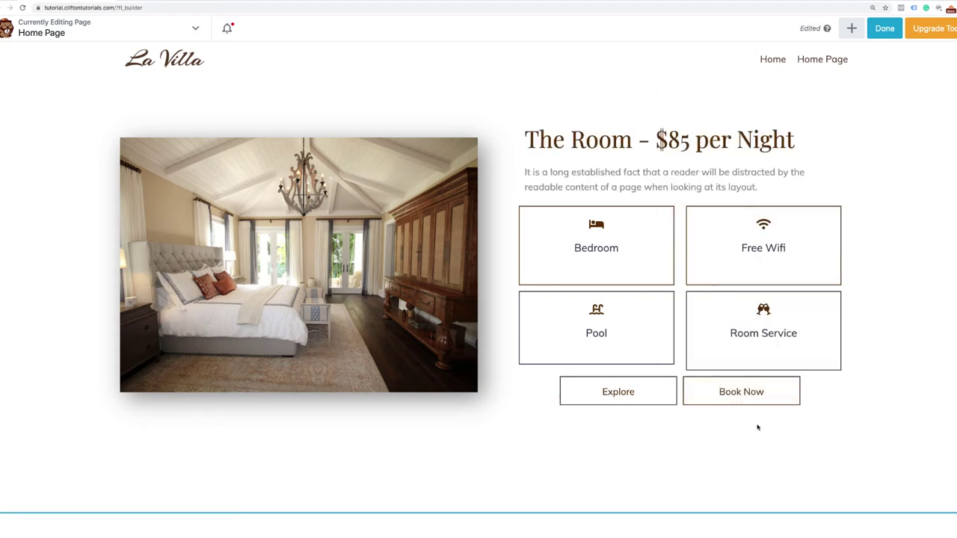
# Finish editing the home page and publish its changes.
pyautogui.scroll(-1, 757, 427)
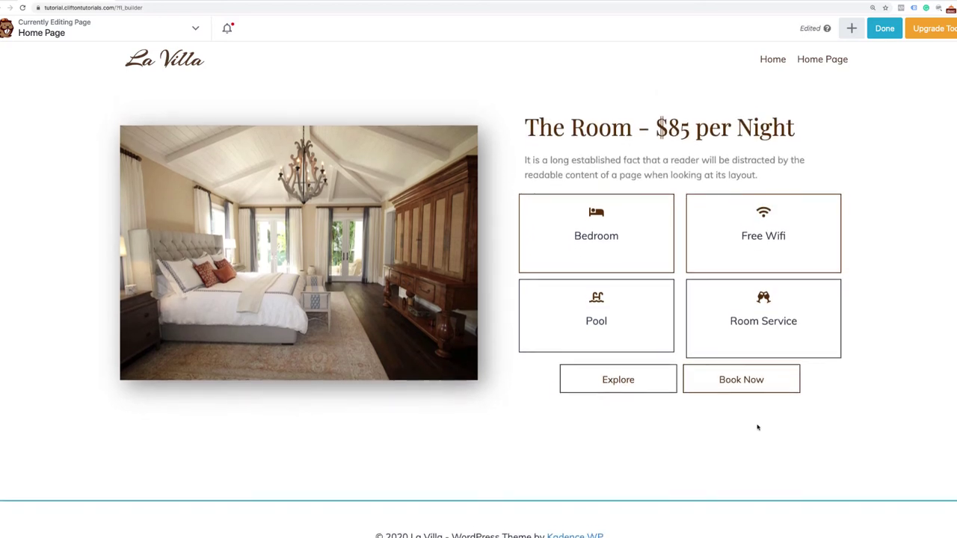
pyautogui.click(883, 30)
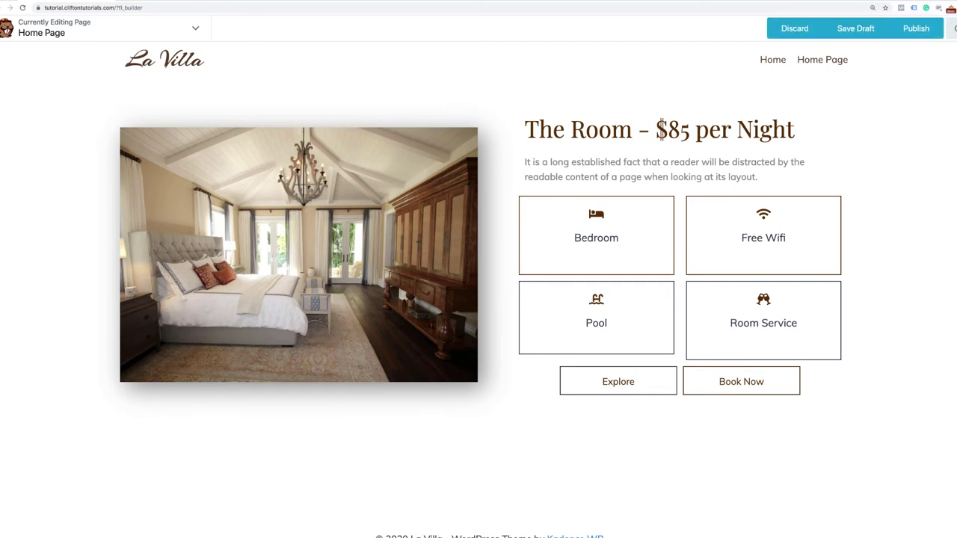
pyautogui.click(913, 33)
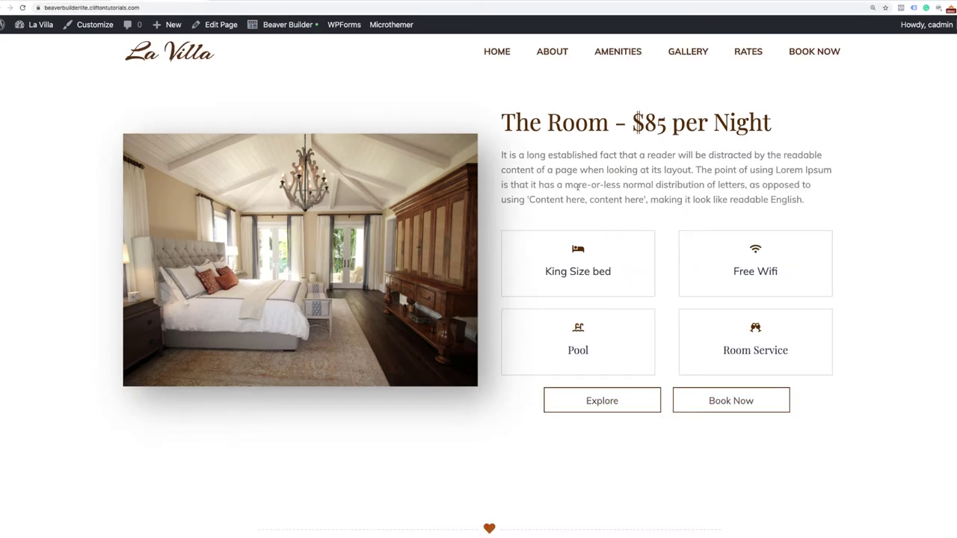
# Examine the finished reference site's room, gallery and booking sections to see what follows the room section.
pyautogui.scroll(-10, 332, 184)
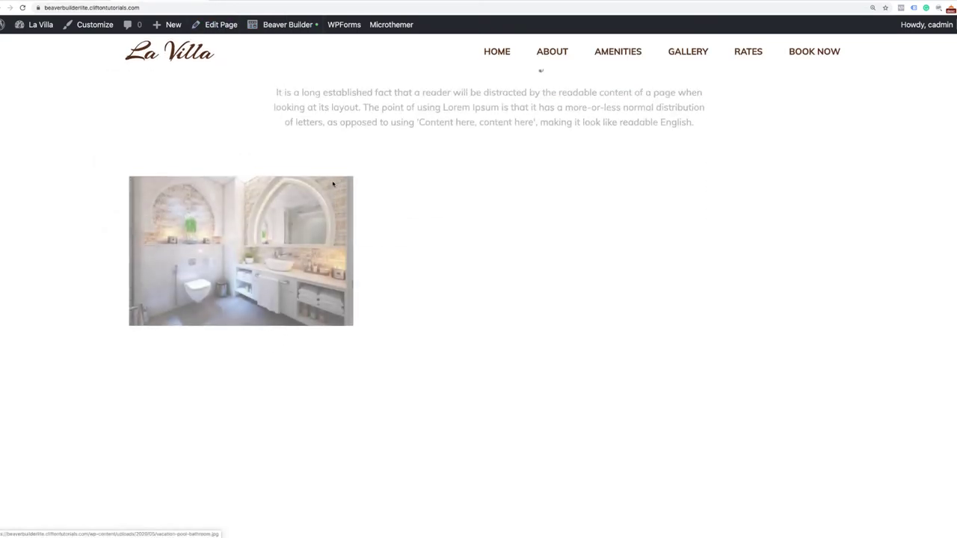
pyautogui.scroll(2, 333, 184)
pyautogui.scroll(-6, 333, 184)
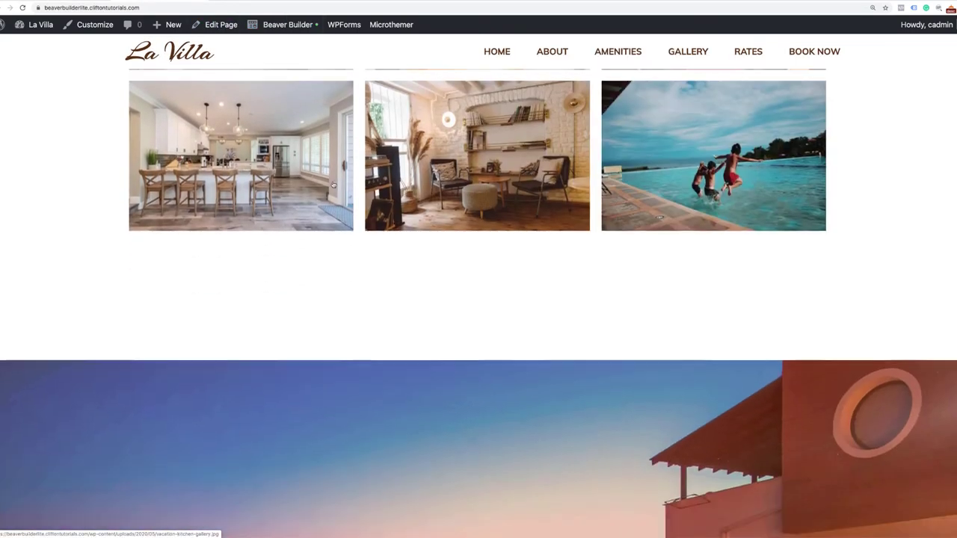
pyautogui.scroll(-5, 332, 184)
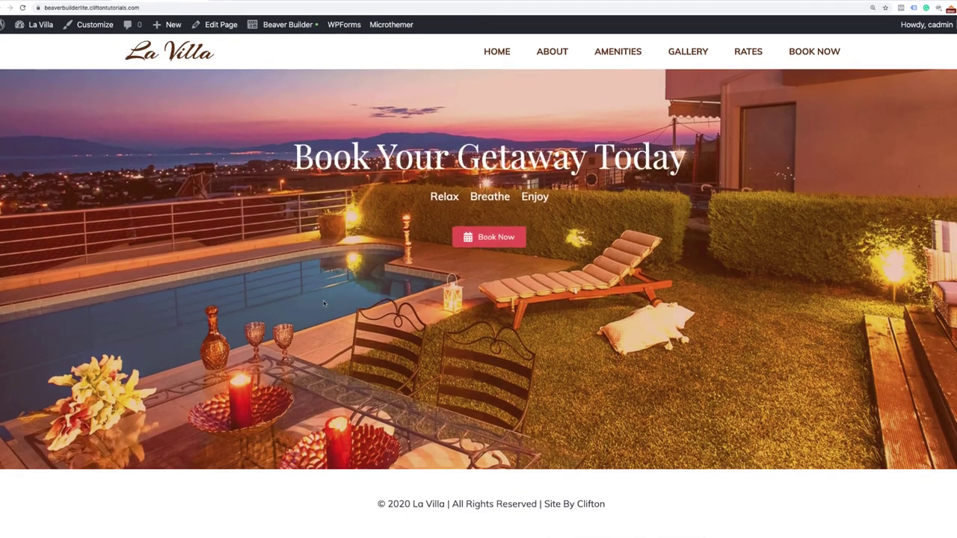
pyautogui.scroll(10, 324, 304)
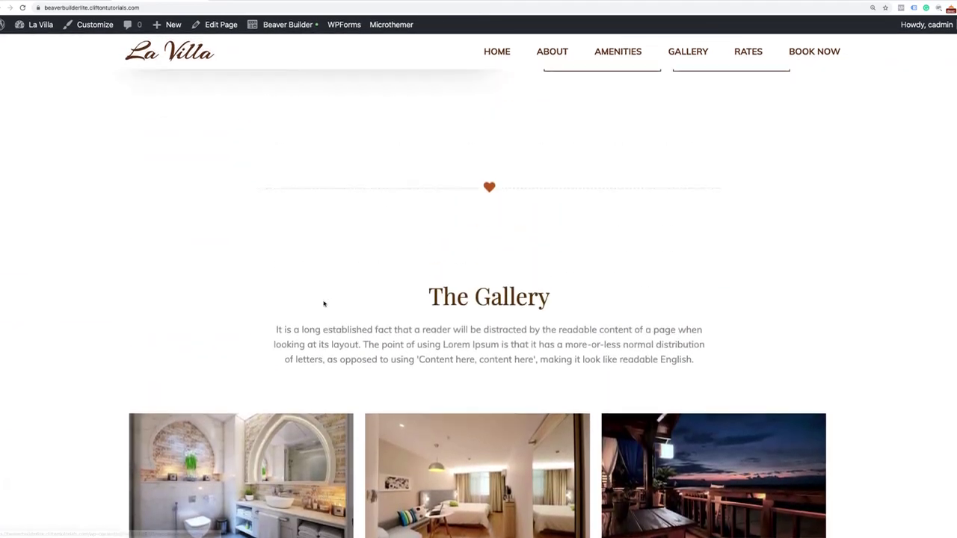
pyautogui.scroll(3, 324, 303)
pyautogui.scroll(3, 324, 304)
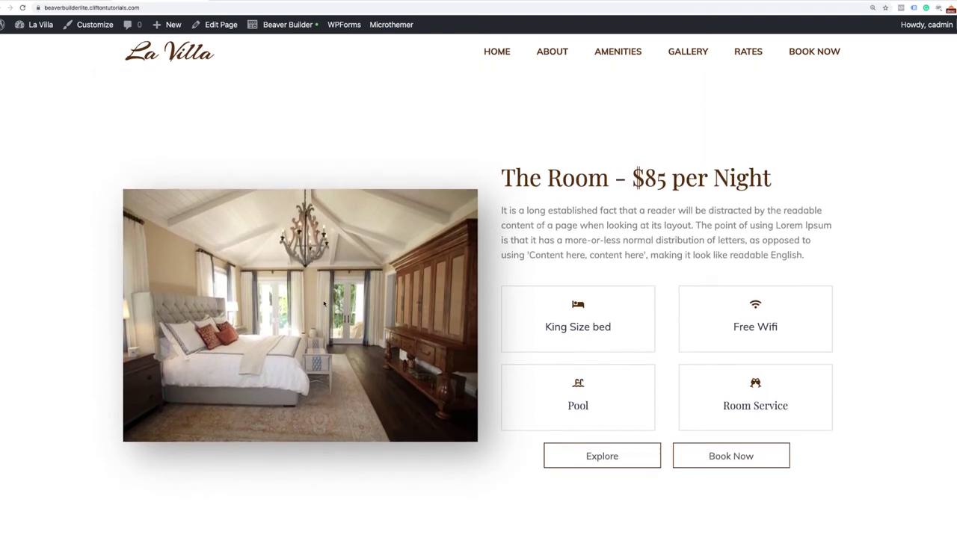
pyautogui.scroll(-1, 324, 303)
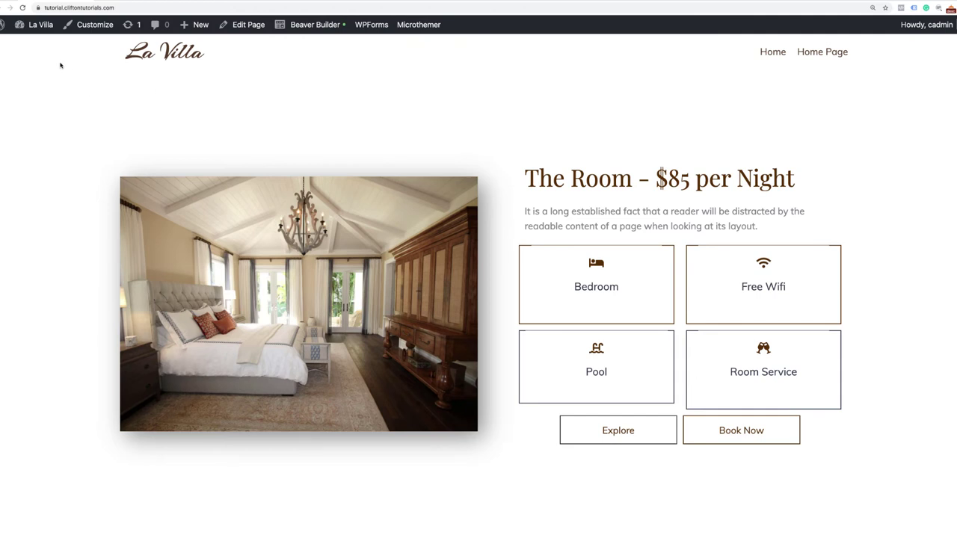
# Search the WordPress plugin directory for "Envira Gallery" from the tutorial site's dashboard.
pyautogui.moveTo(40, 27)
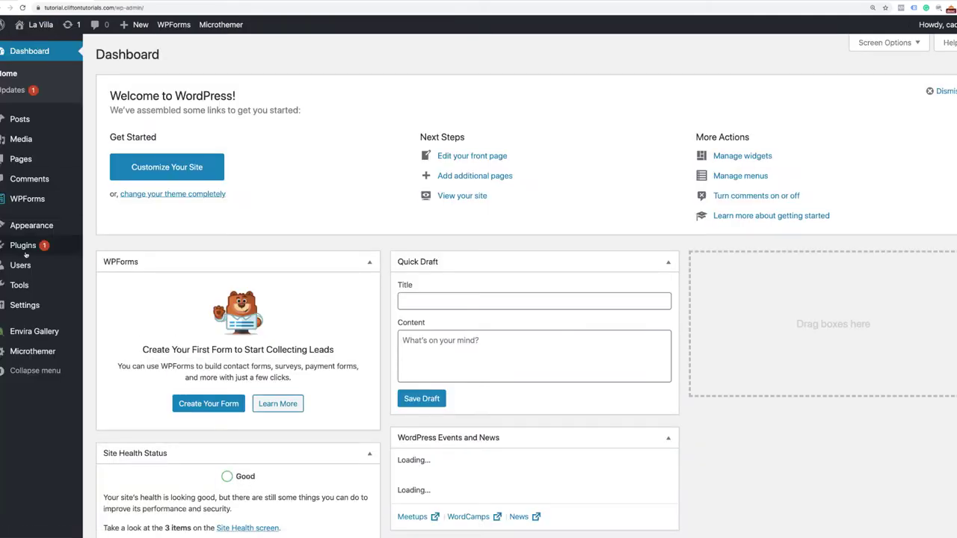
pyautogui.moveTo(25, 249)
pyautogui.click(108, 263)
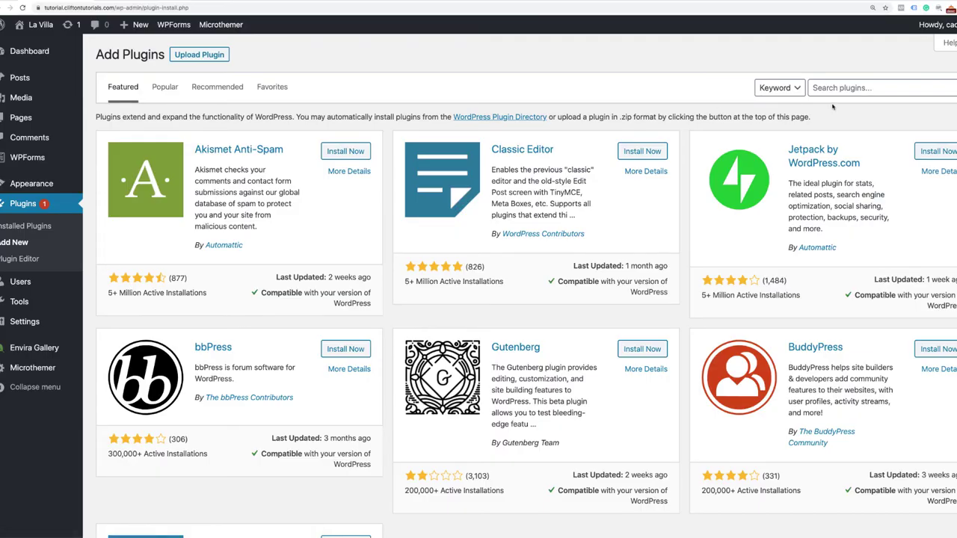
pyautogui.click(832, 88)
pyautogui.write('En')
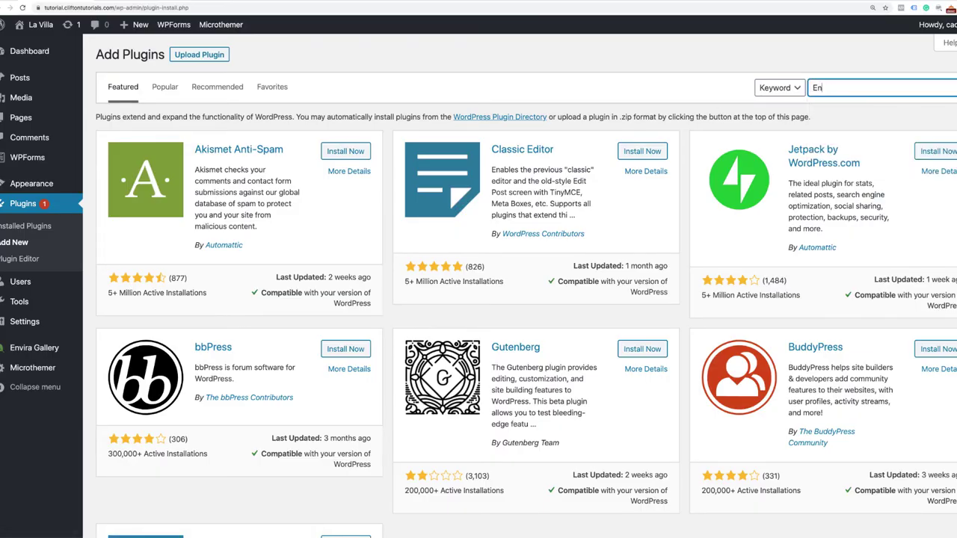
pyautogui.write('vira Gallery')
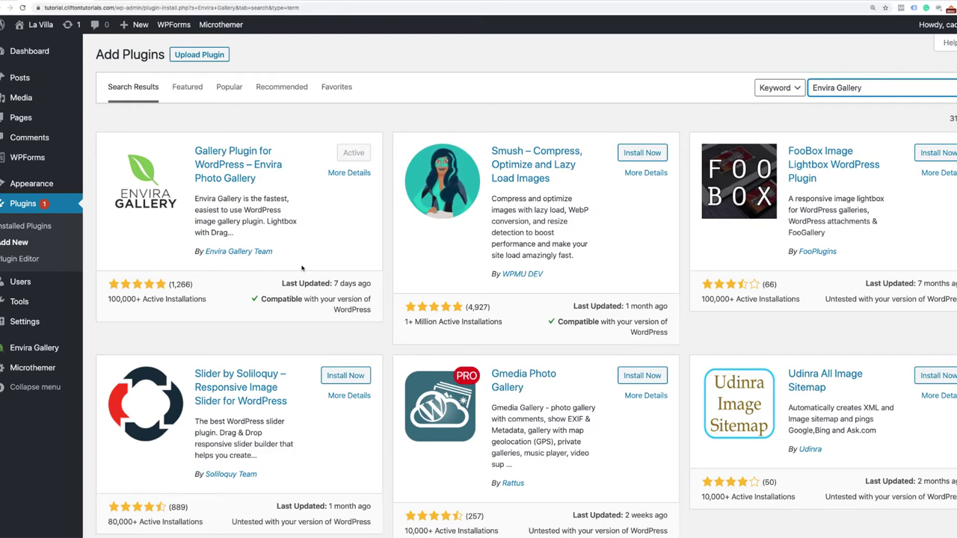
# Create a new Envira gallery titled "La Villa Gallery".
pyautogui.moveTo(50, 351)
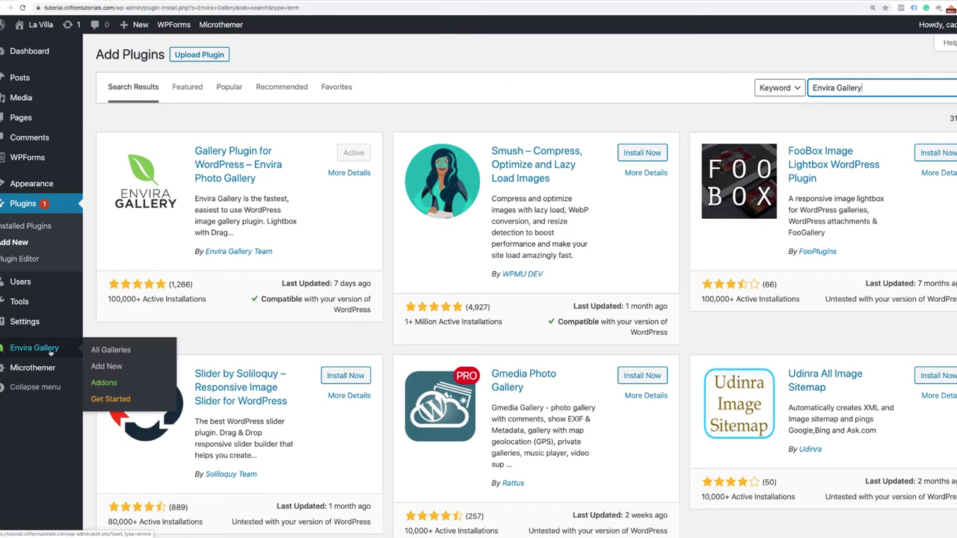
pyautogui.click(107, 366)
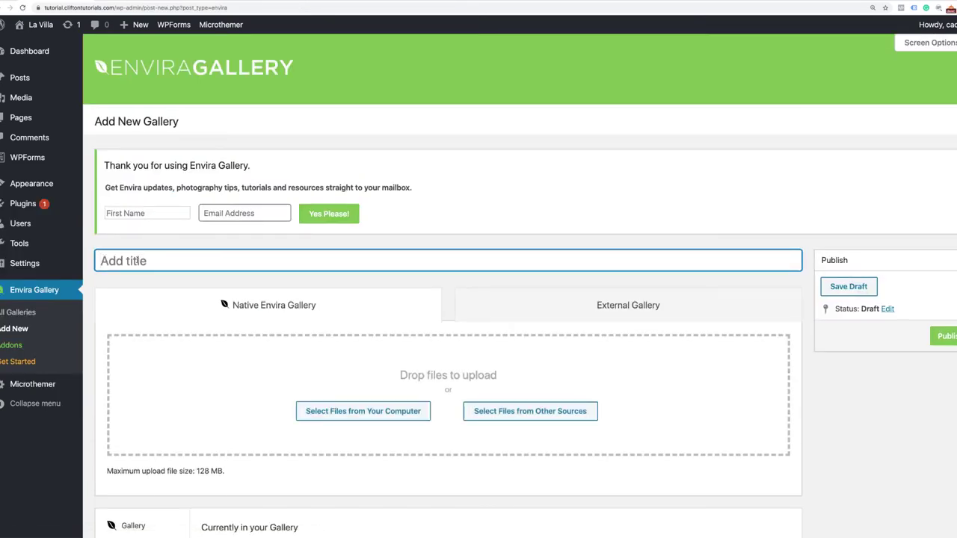
pyautogui.write('La Villa Gallery')
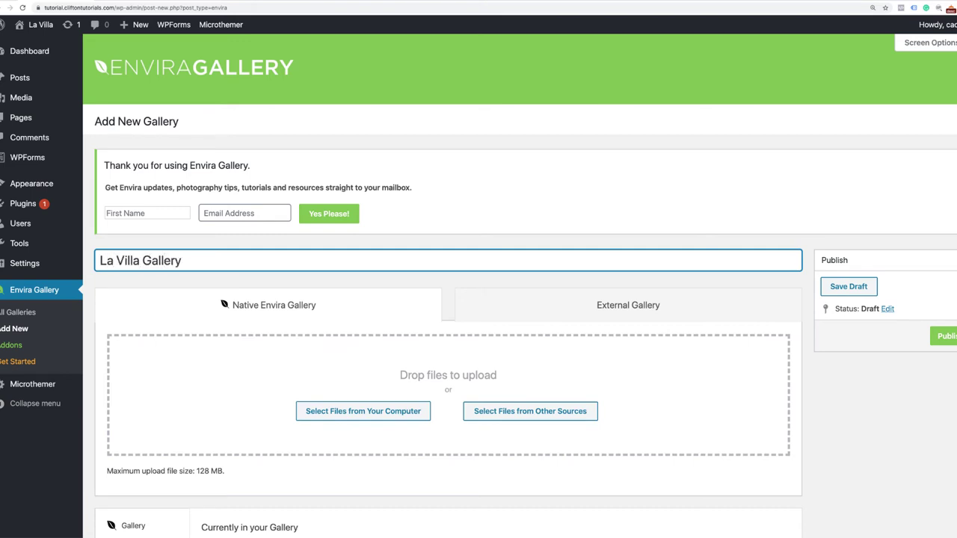
# Open the media library as the gallery's image source and select the image vacation-bedroom-gallery.jpg.
pyautogui.scroll(-5, 432, 259)
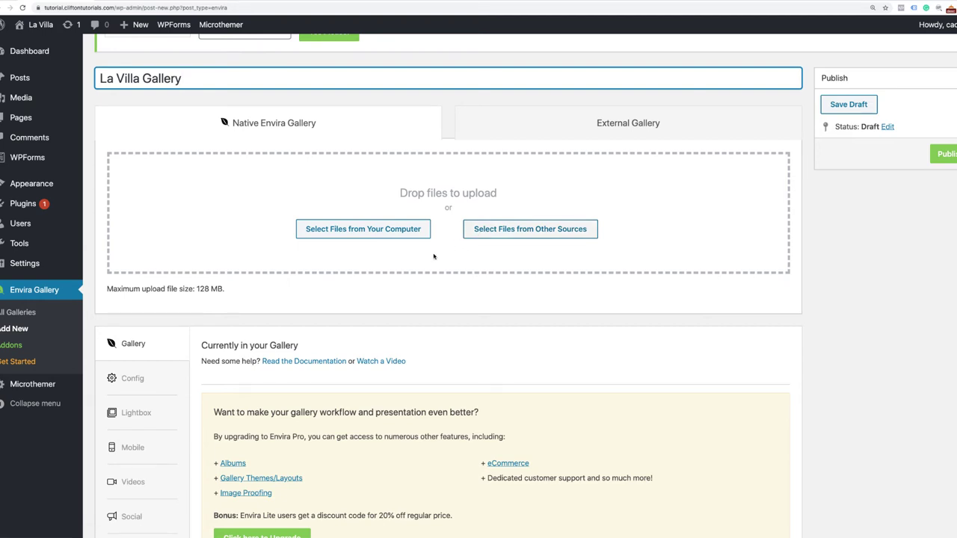
pyautogui.click(486, 235)
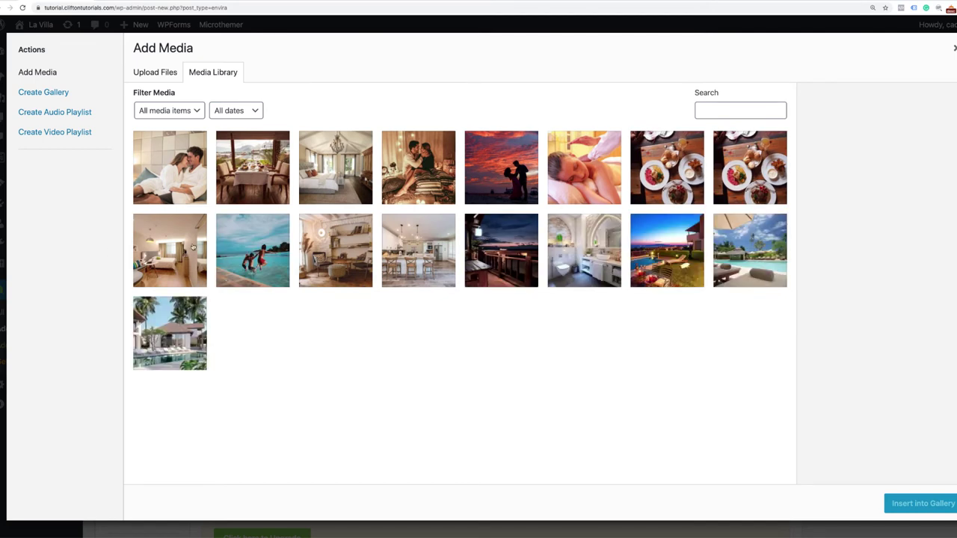
pyautogui.click(173, 254)
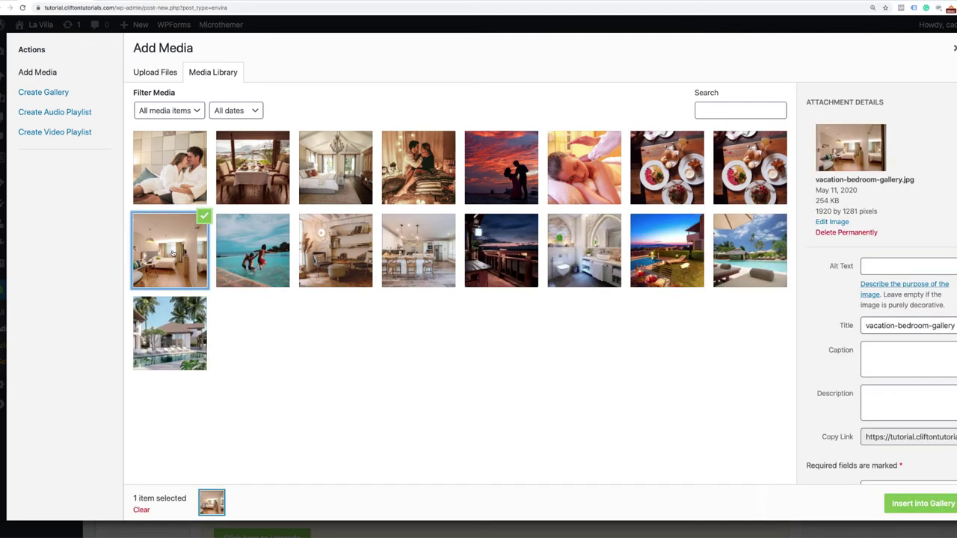
pyautogui.click(232, 256)
pyautogui.click(320, 254)
pyautogui.click(189, 254)
# Add the children's pool, living room, kitchen, balcony and bathroom images to the selection and insert all six into the gallery.
pyautogui.keyDown('super'); pyautogui.click(237, 249); pyautogui.keyUp('super')
pyautogui.keyDown('super'); pyautogui.click(326, 246); pyautogui.keyUp('super')
pyautogui.keyDown('super'); pyautogui.click(397, 246); pyautogui.keyUp('super')
pyautogui.keyDown('super'); pyautogui.click(479, 249); pyautogui.keyUp('super')
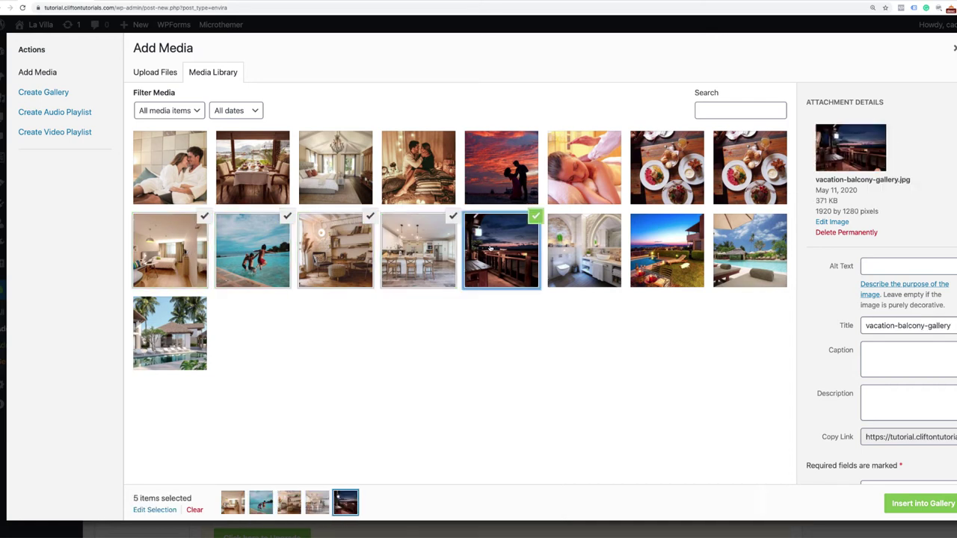
pyautogui.keyDown('super'); pyautogui.click(563, 255); pyautogui.keyUp('super')
pyautogui.keyDown('super'); pyautogui.click(656, 255); pyautogui.keyUp('super')
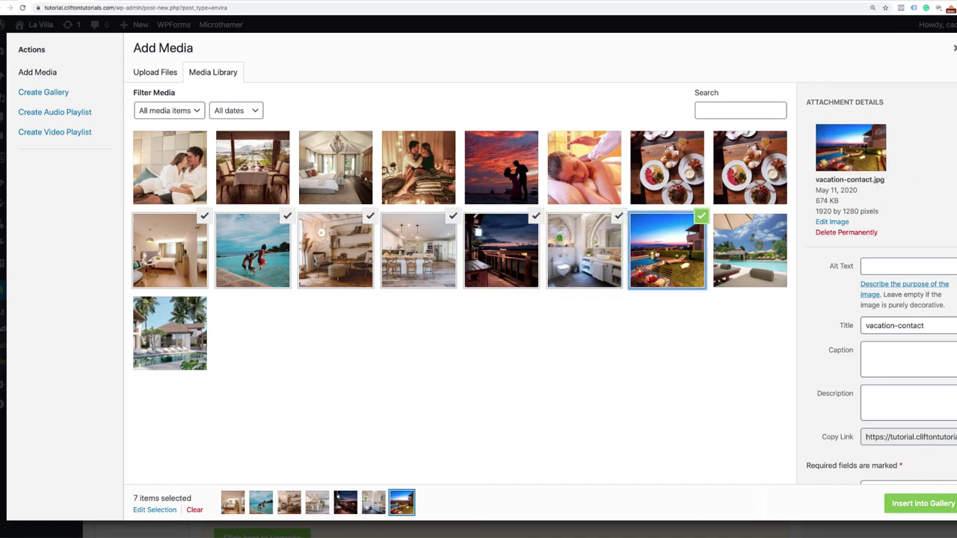
pyautogui.keyDown('super'); pyautogui.click(656, 255); pyautogui.keyUp('super')
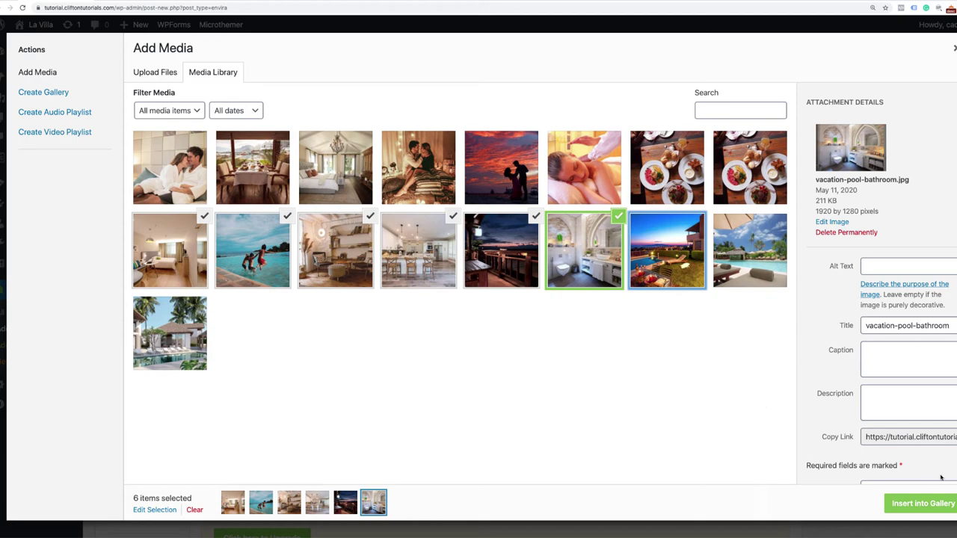
pyautogui.click(922, 504)
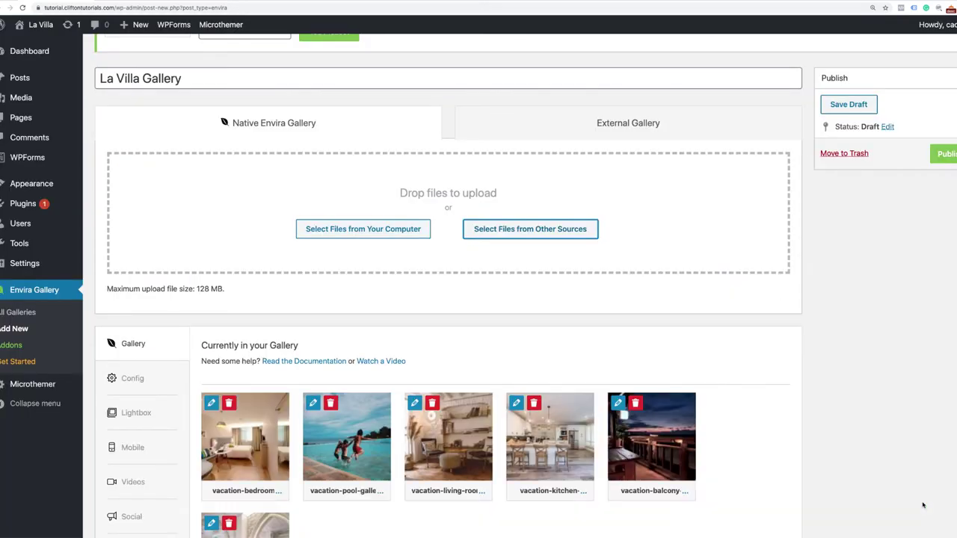
# Examine the images in La Villa Gallery and the metadata fields of the bedroom image, closing them without changes.
pyautogui.scroll(-3, 923, 506)
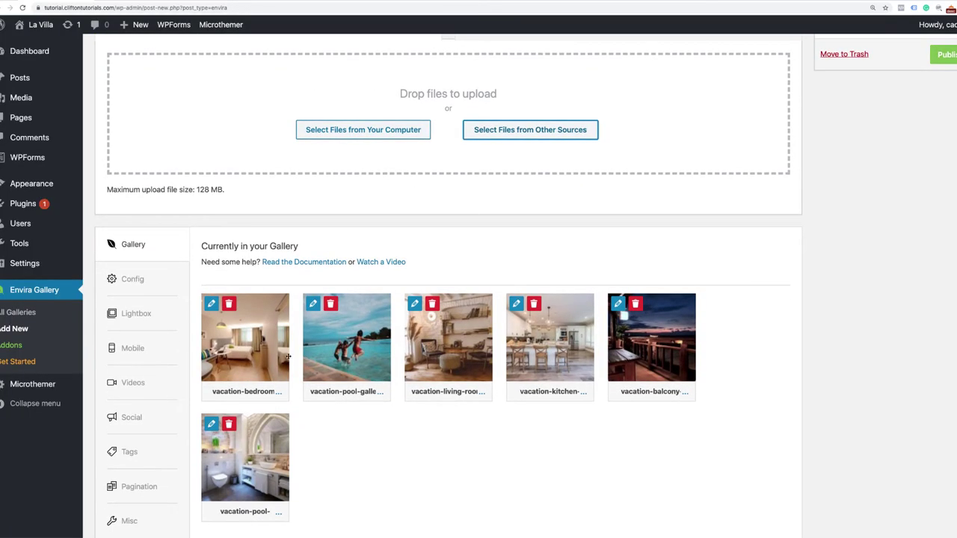
pyautogui.scroll(-2, 366, 434)
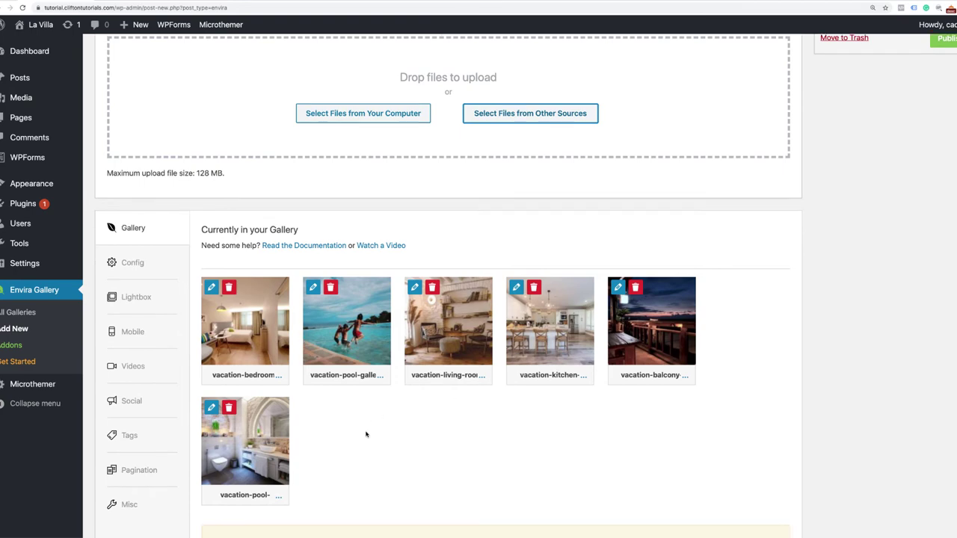
pyautogui.scroll(1, 391, 312)
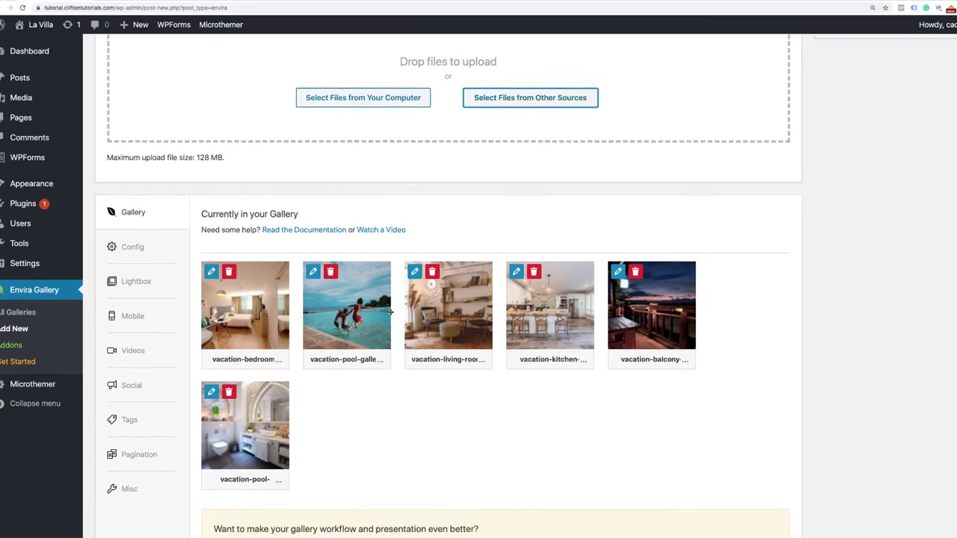
pyautogui.click(214, 275)
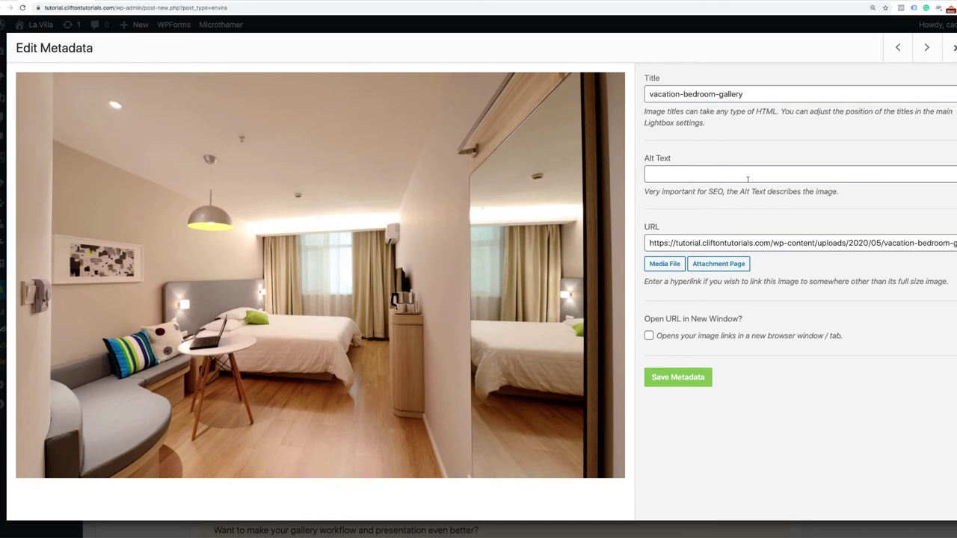
pyautogui.press('Escape')
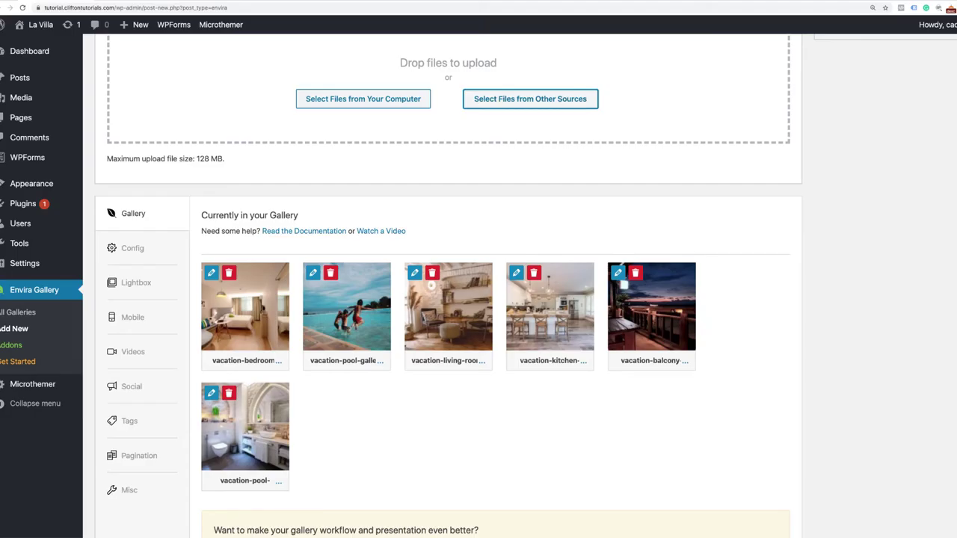
pyautogui.scroll(-3, 397, 389)
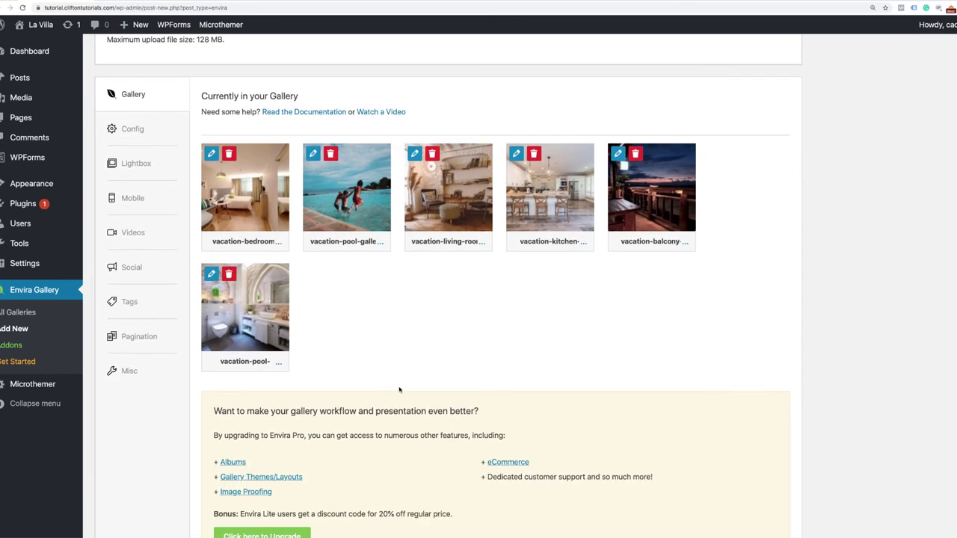
pyautogui.scroll(3, 400, 390)
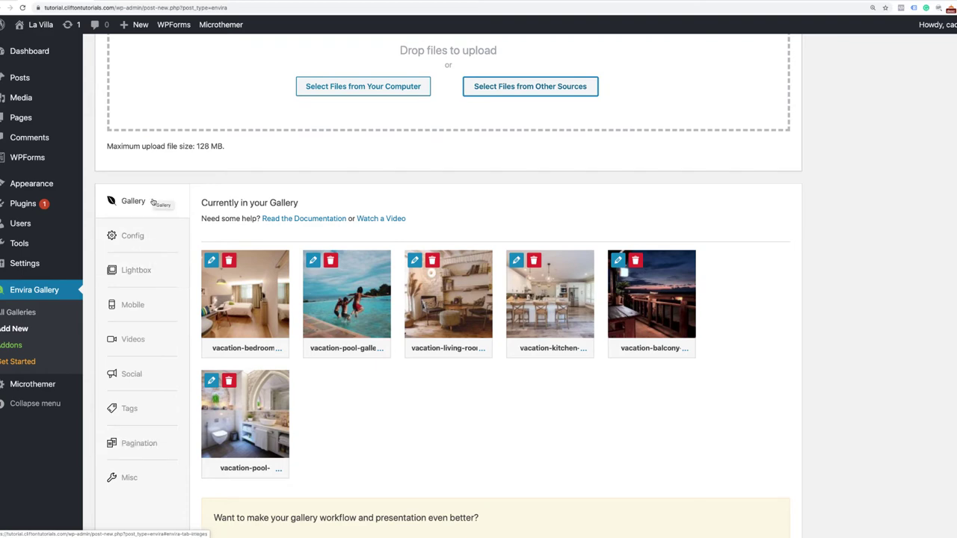
# Set the number of gallery columns for La Villa Gallery to Three Columns (3).
pyautogui.click(137, 242)
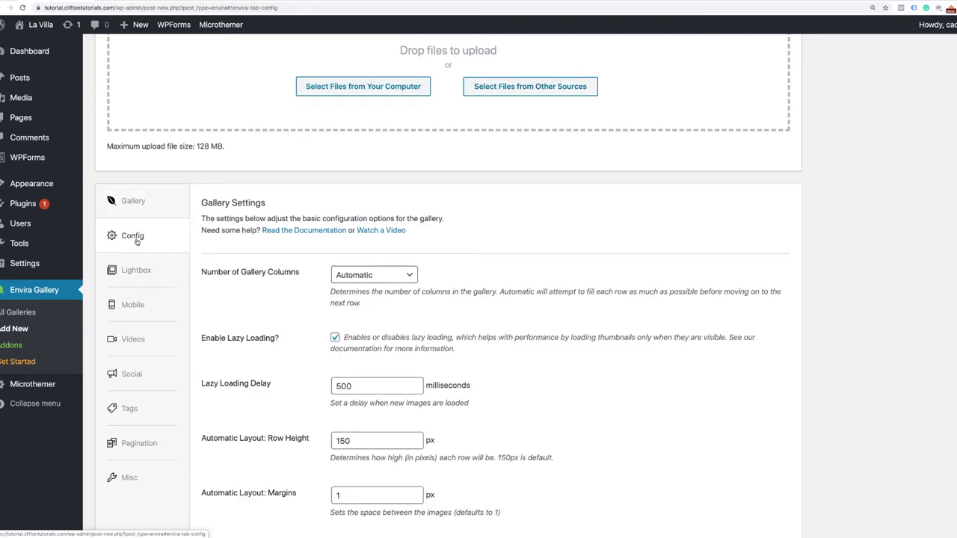
pyautogui.scroll(-2, 333, 299)
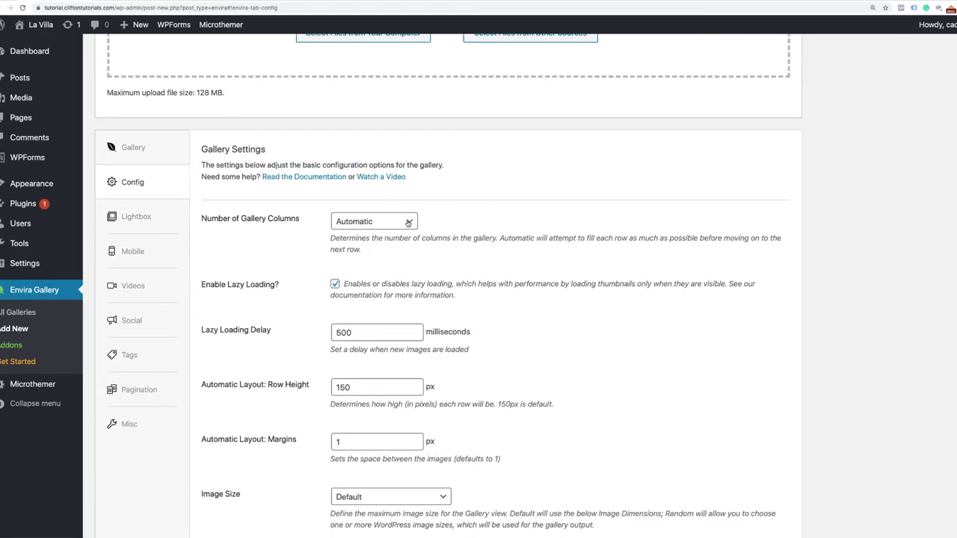
pyautogui.click(408, 223)
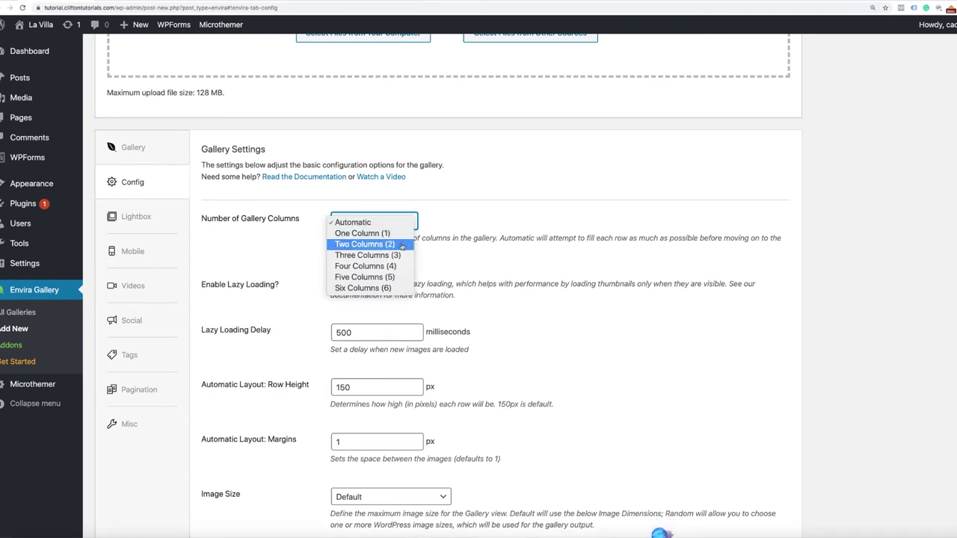
pyautogui.click(402, 255)
# Set the gallery's column gutter width to 20 px and the margin below each image to 20 px.
pyautogui.scroll(-3, 401, 255)
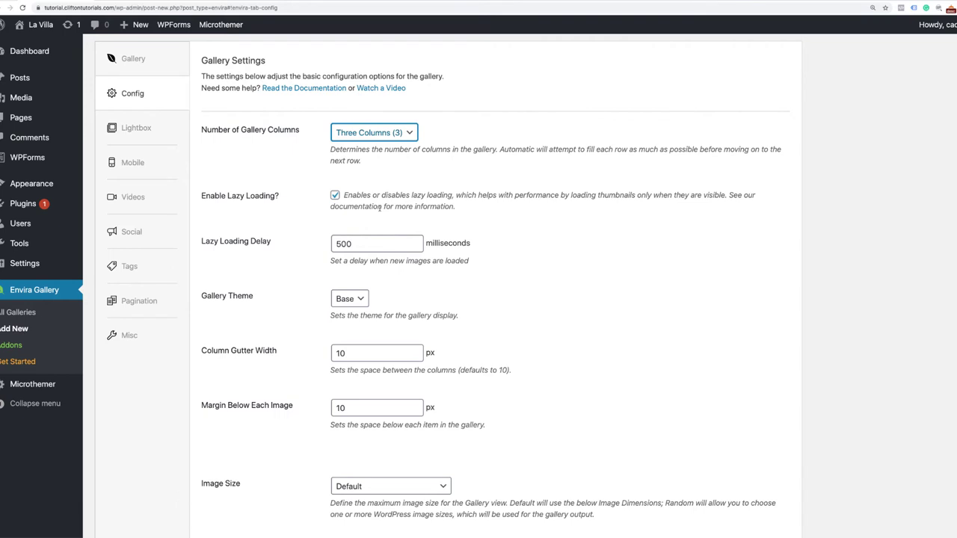
pyautogui.scroll(-5, 380, 209)
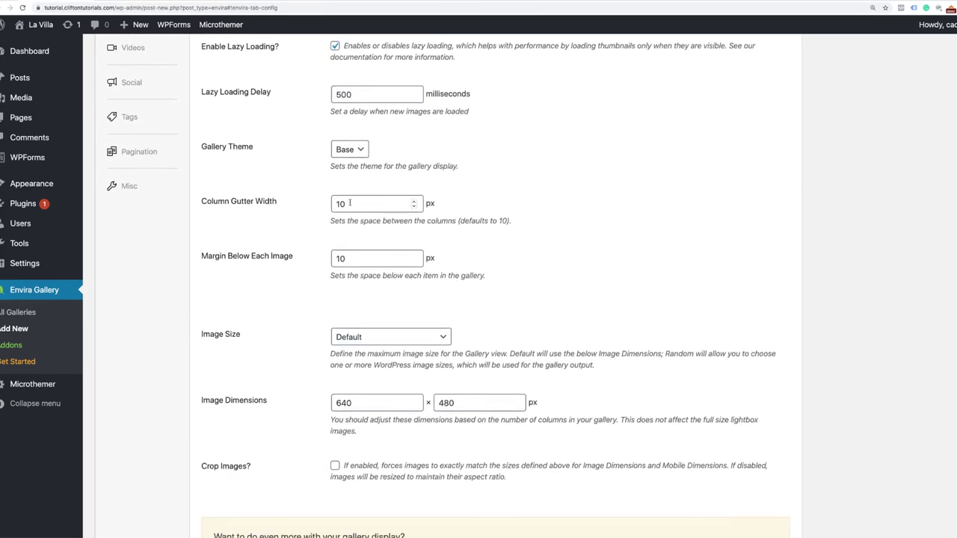
pyautogui.moveTo(350, 202); pyautogui.dragTo(325, 204)
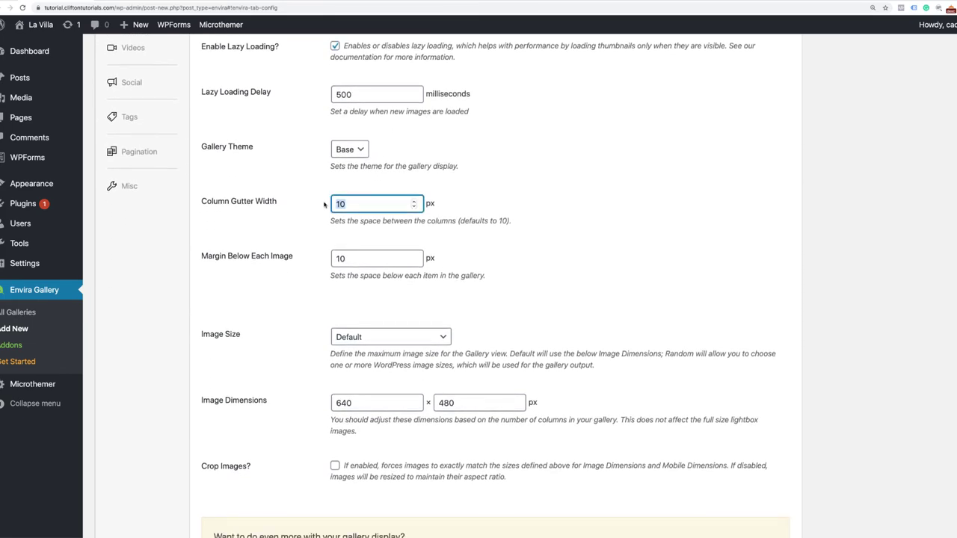
pyautogui.write('20')
pyautogui.moveTo(356, 257); pyautogui.dragTo(328, 261)
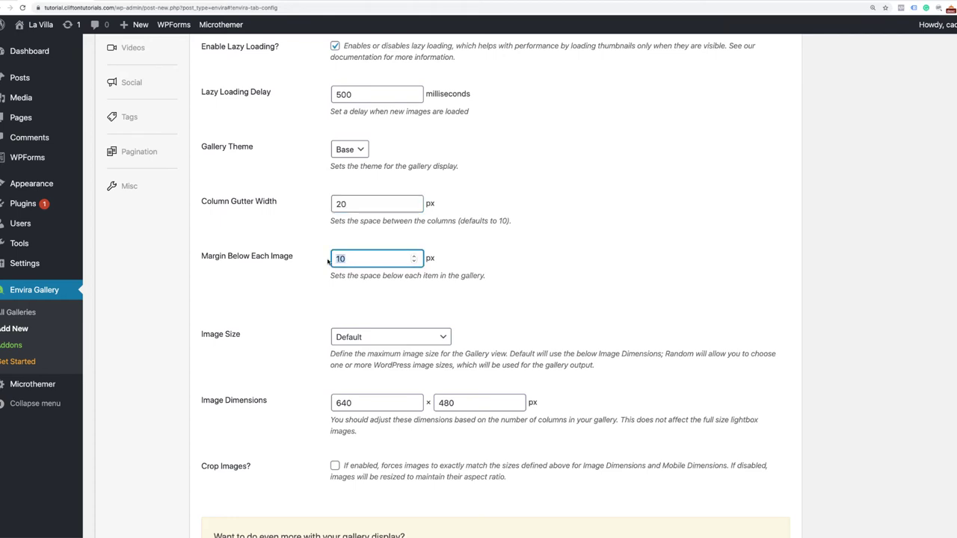
pyautogui.write('20')
# Review the gallery's image size and crop options, its lightbox theme, image size and caption settings, and the mobile features page.
pyautogui.scroll(-3, 321, 302)
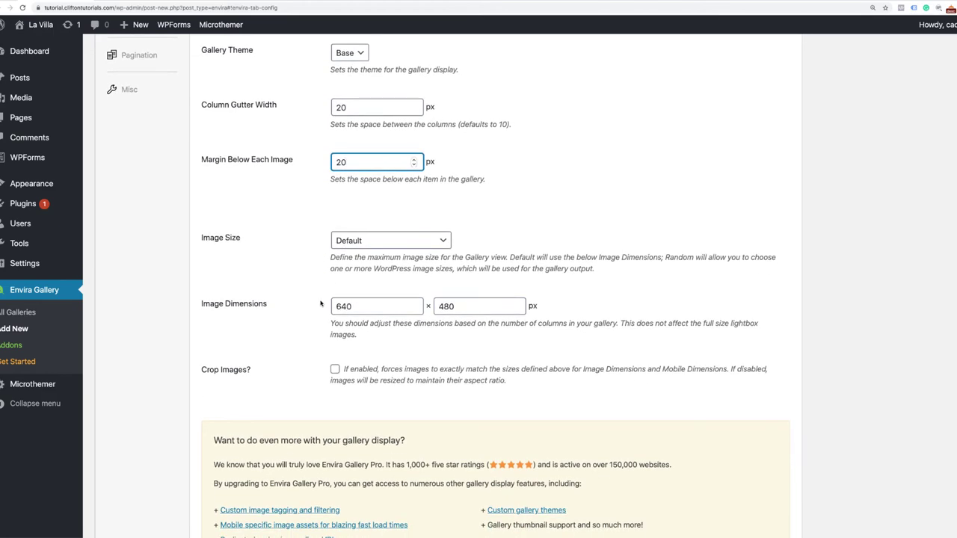
pyautogui.scroll(-5, 321, 303)
pyautogui.scroll(12, 321, 302)
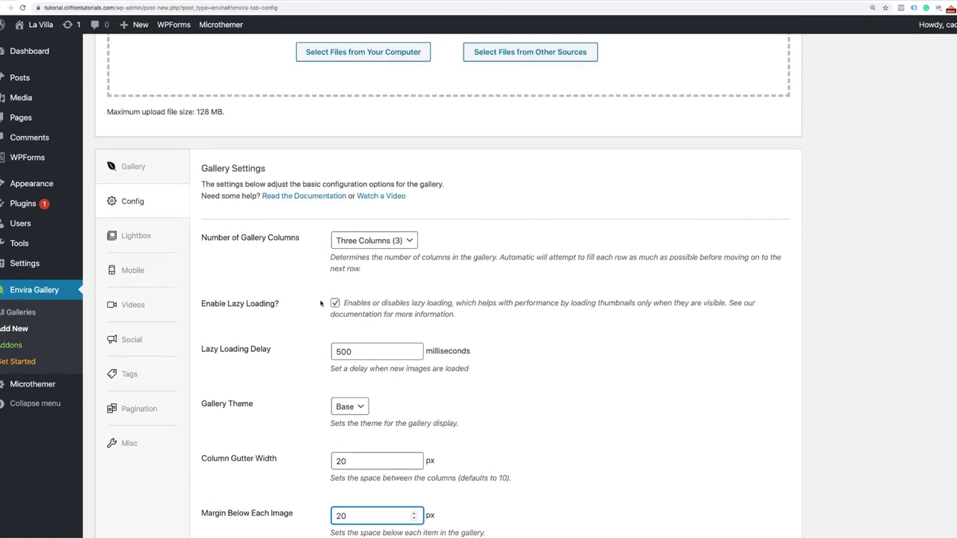
pyautogui.click(146, 247)
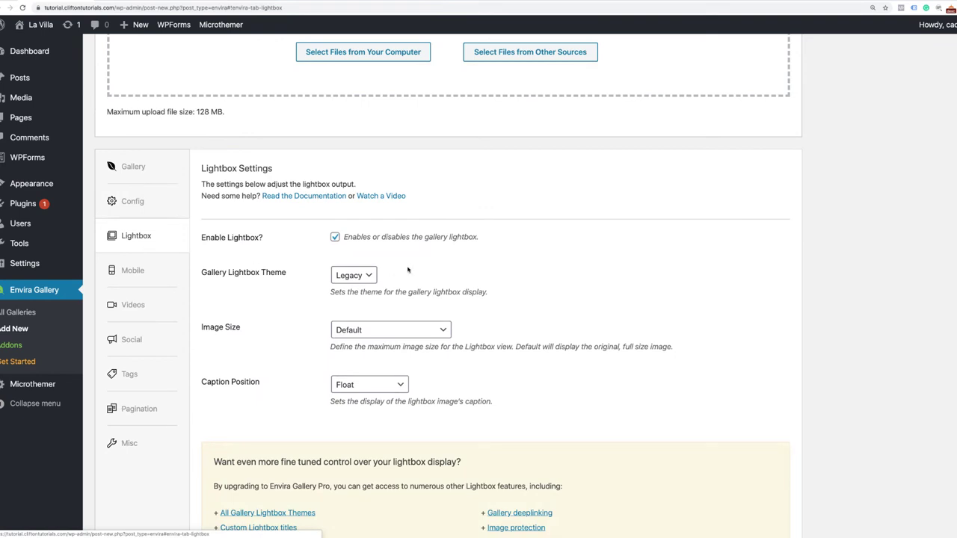
pyautogui.click(370, 271)
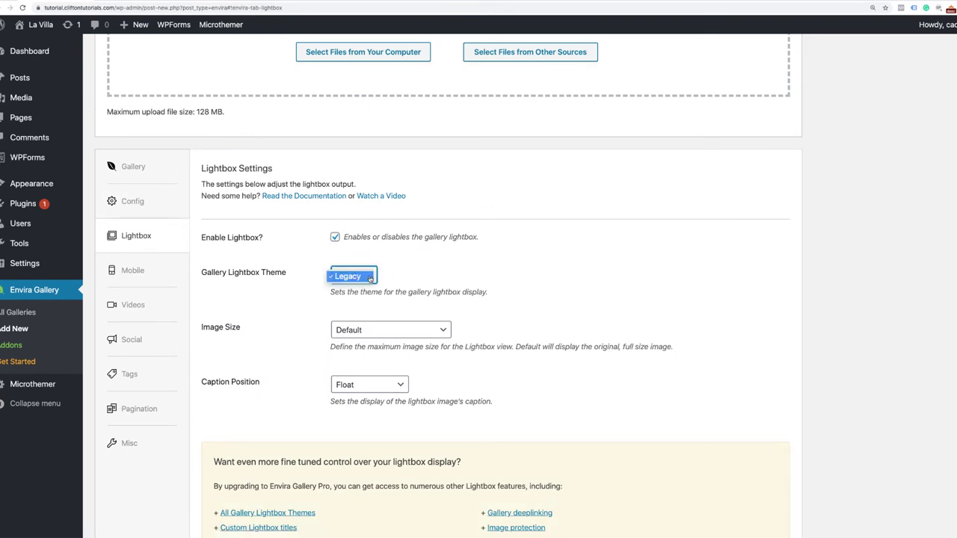
pyautogui.click(360, 250)
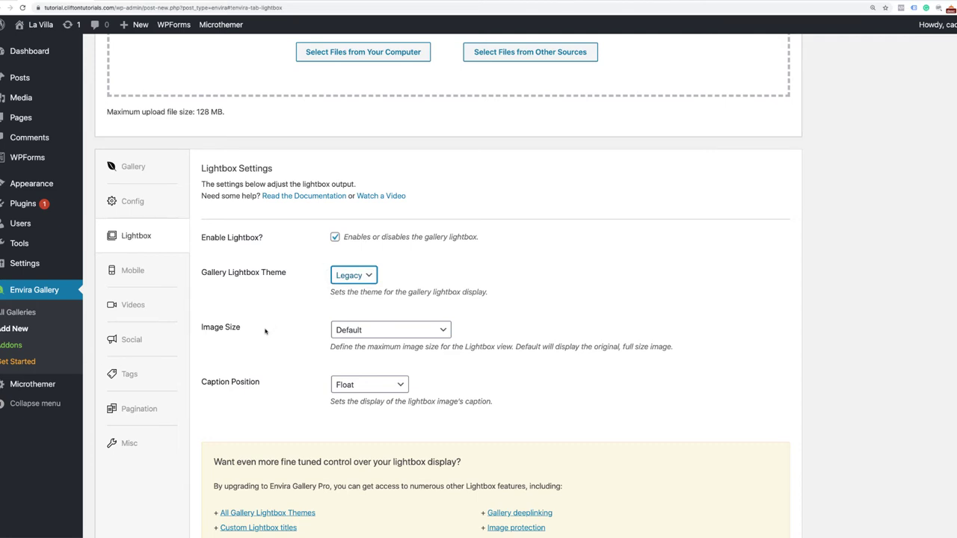
pyautogui.scroll(-3, 257, 381)
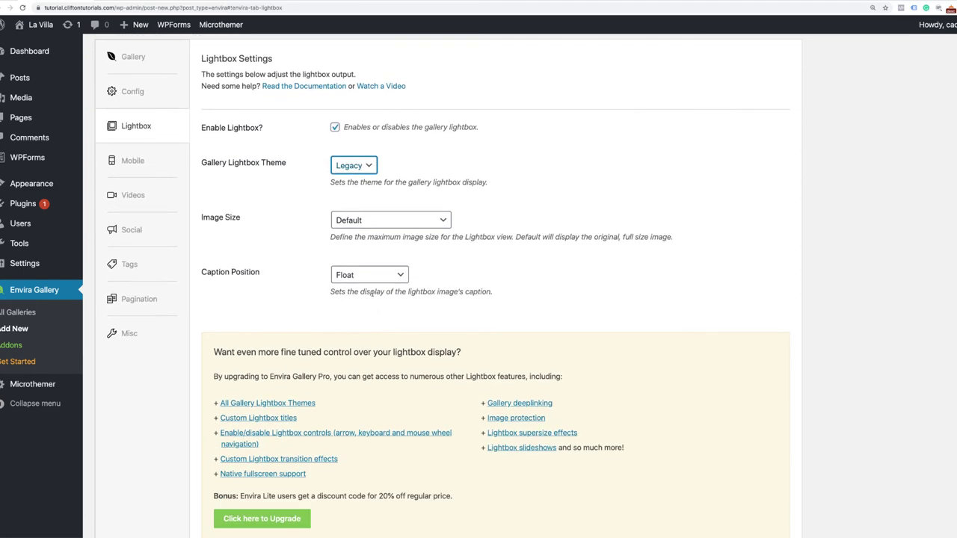
pyautogui.scroll(4, 351, 317)
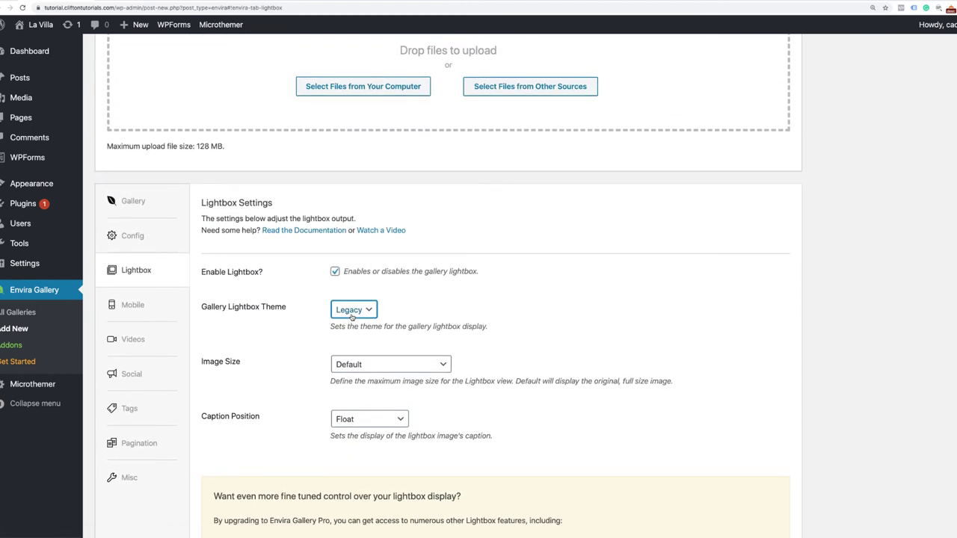
pyautogui.click(144, 312)
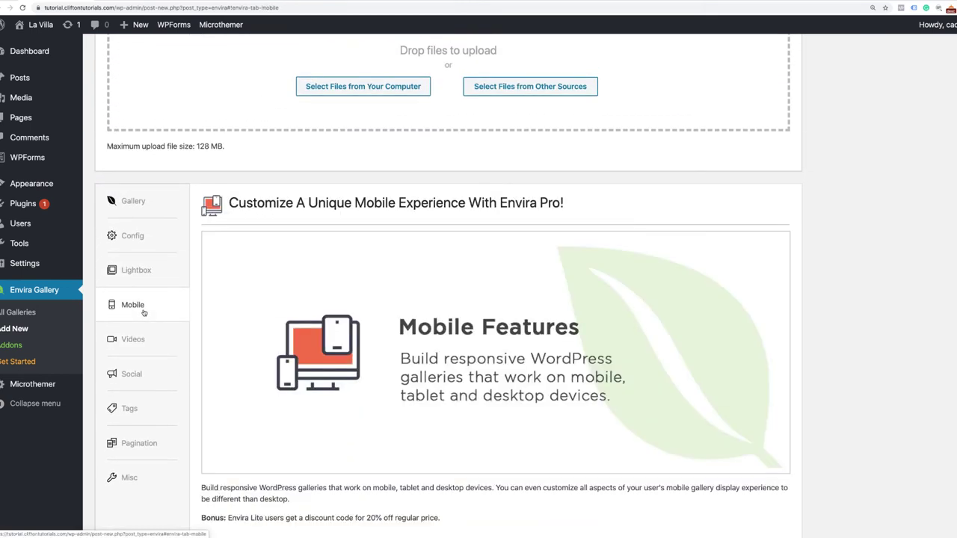
pyautogui.scroll(-3, 251, 344)
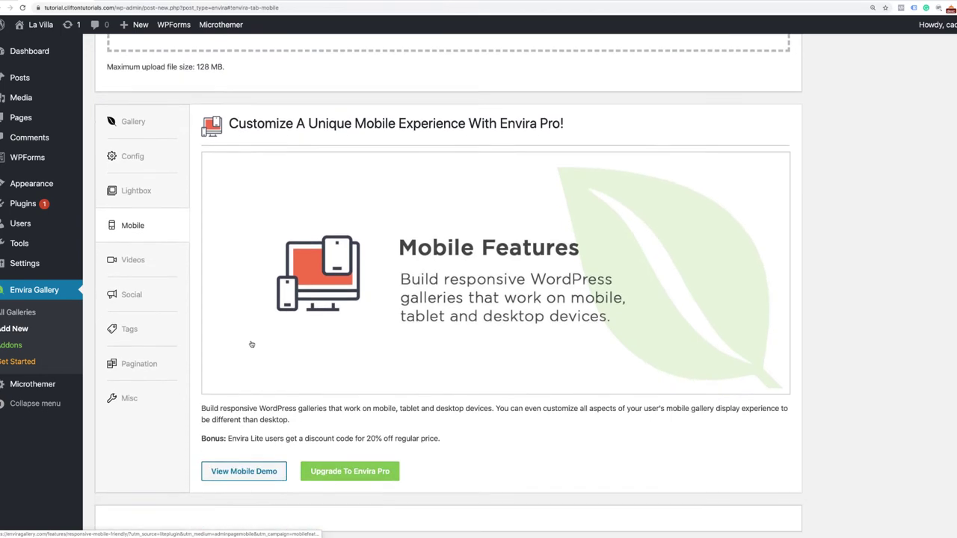
pyautogui.scroll(3, 251, 344)
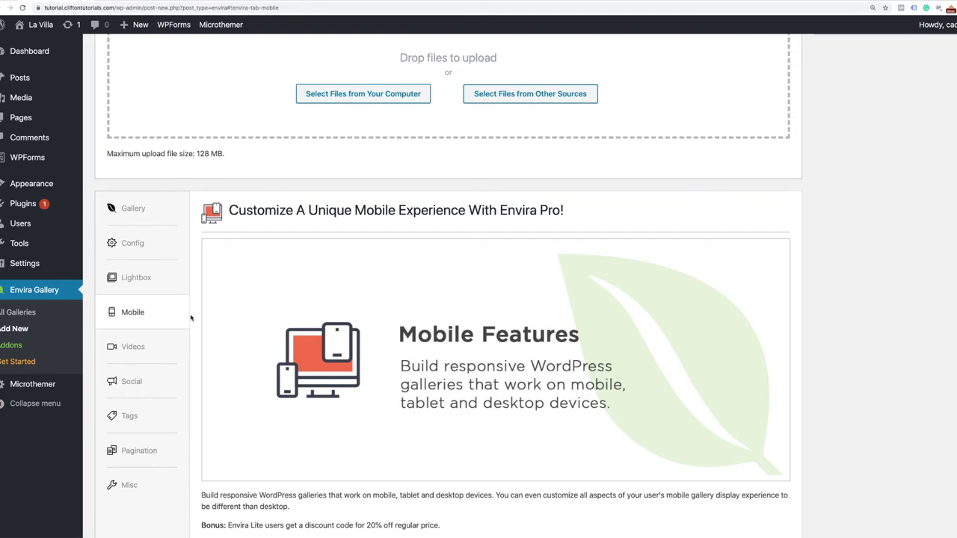
# Publish La Villa Gallery and copy its shortcode [envira-gallery slug="la-villa-gallery"].
pyautogui.scroll(5, 201, 308)
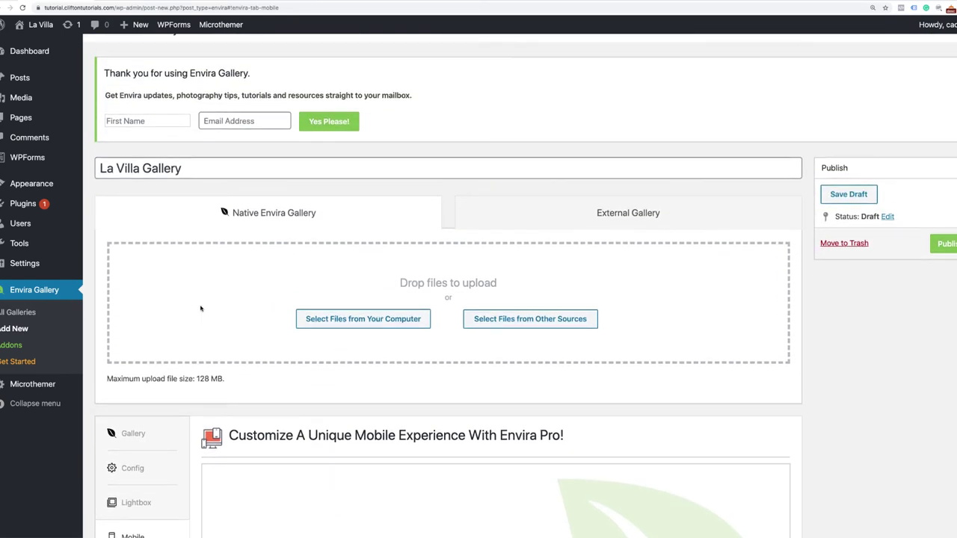
pyautogui.click(943, 244)
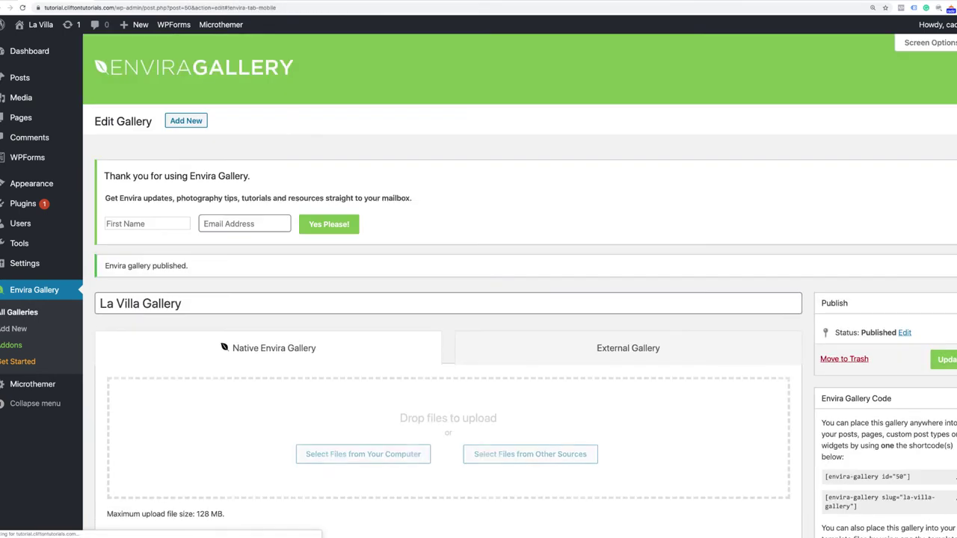
pyautogui.scroll(-2, 797, 341)
pyautogui.scroll(-2, 797, 341)
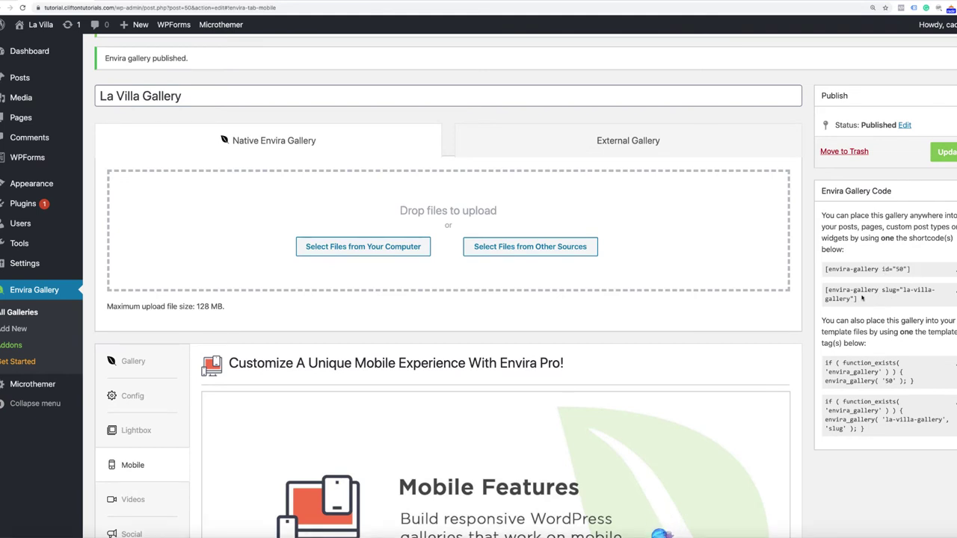
pyautogui.moveTo(854, 299); pyautogui.dragTo(830, 292)
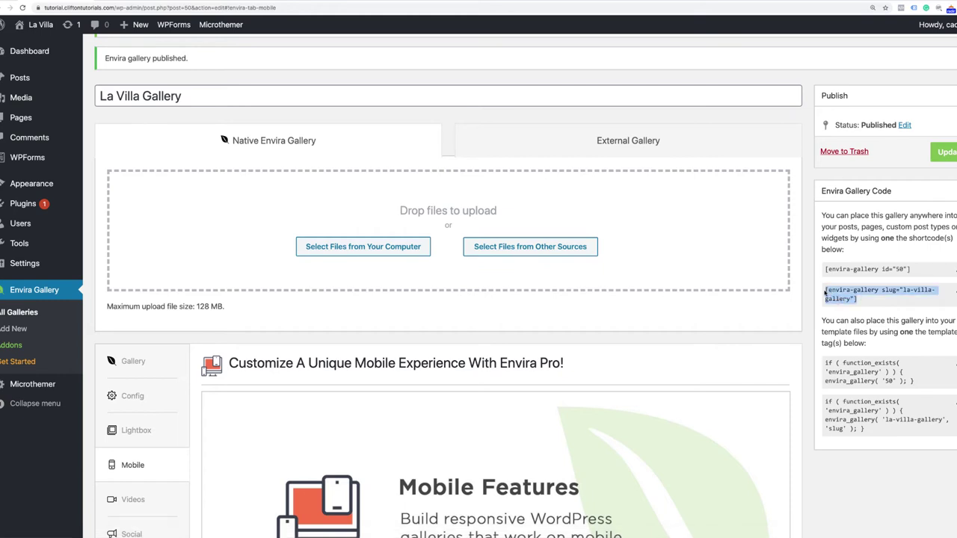
# Visit the La Villa home page and open it for editing in Beaver Builder at the end of the room section.
pyautogui.moveTo(53, 28)
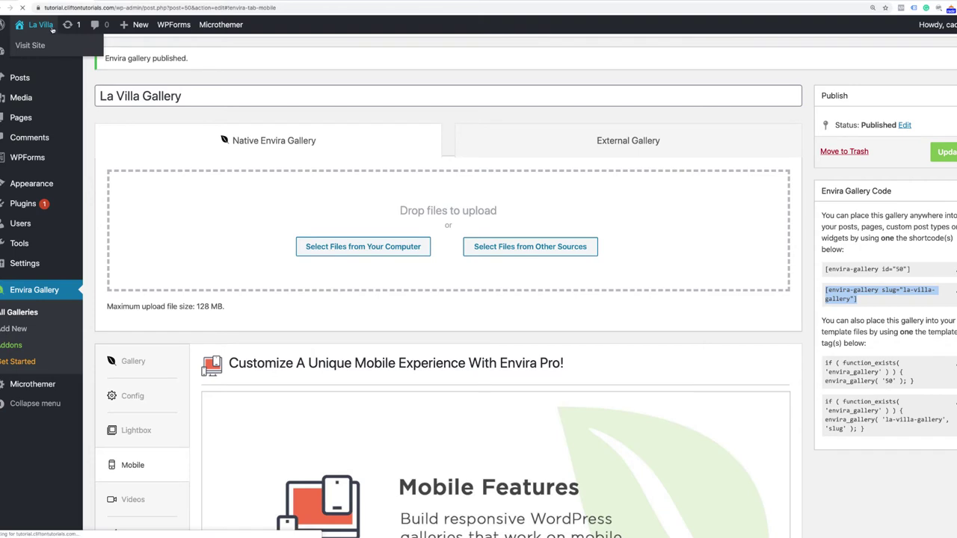
pyautogui.click(53, 28)
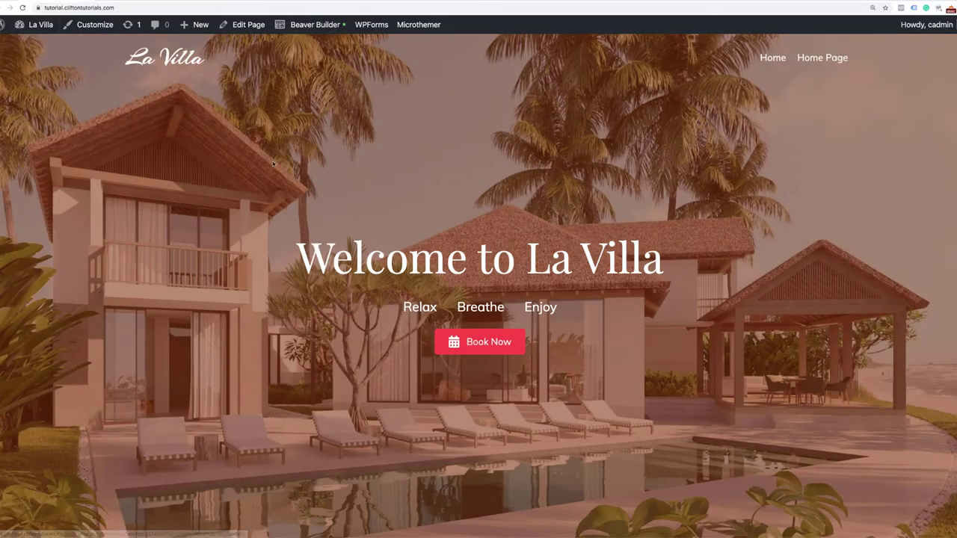
pyautogui.scroll(-10, 274, 164)
pyautogui.scroll(-8, 274, 164)
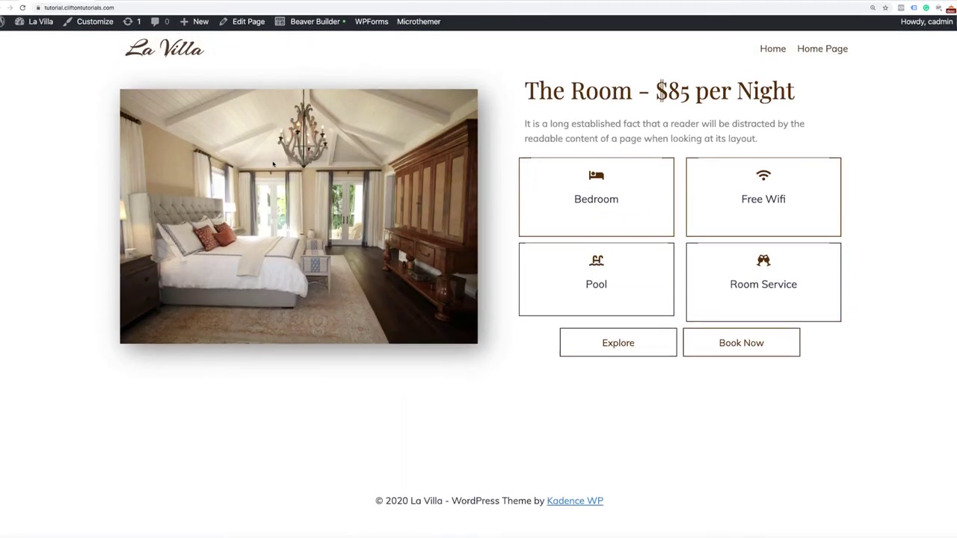
pyautogui.scroll(2, 274, 163)
pyautogui.scroll(2, 273, 164)
pyautogui.scroll(-1, 274, 164)
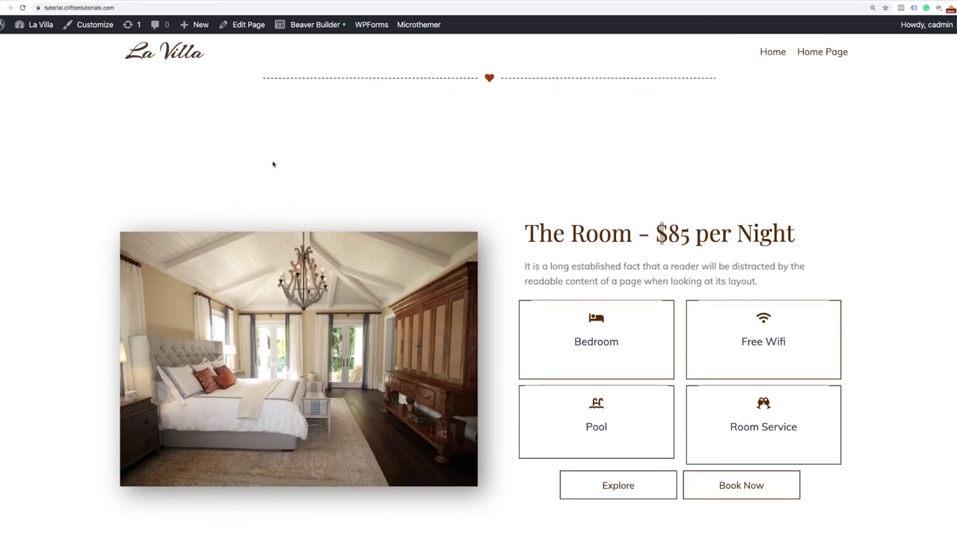
pyautogui.click(322, 31)
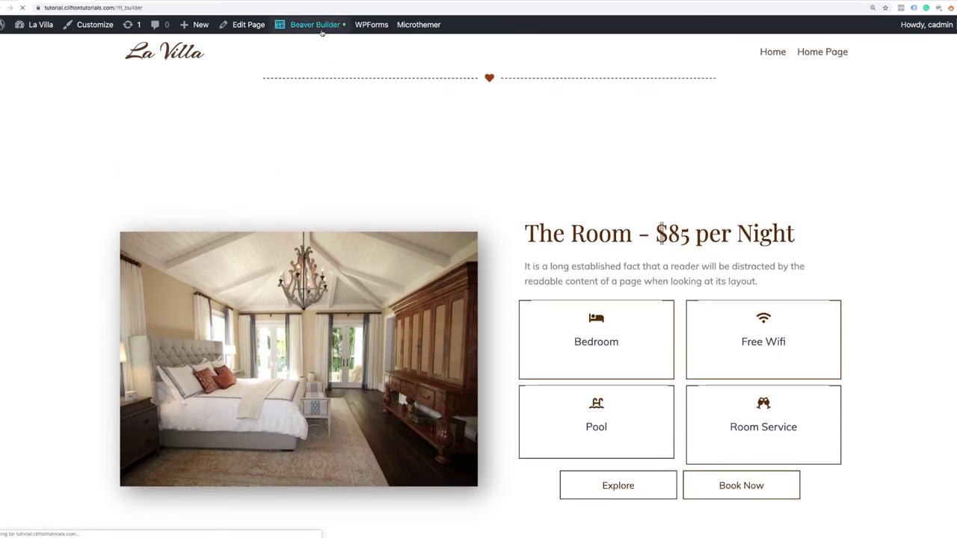
pyautogui.scroll(-4, 304, 199)
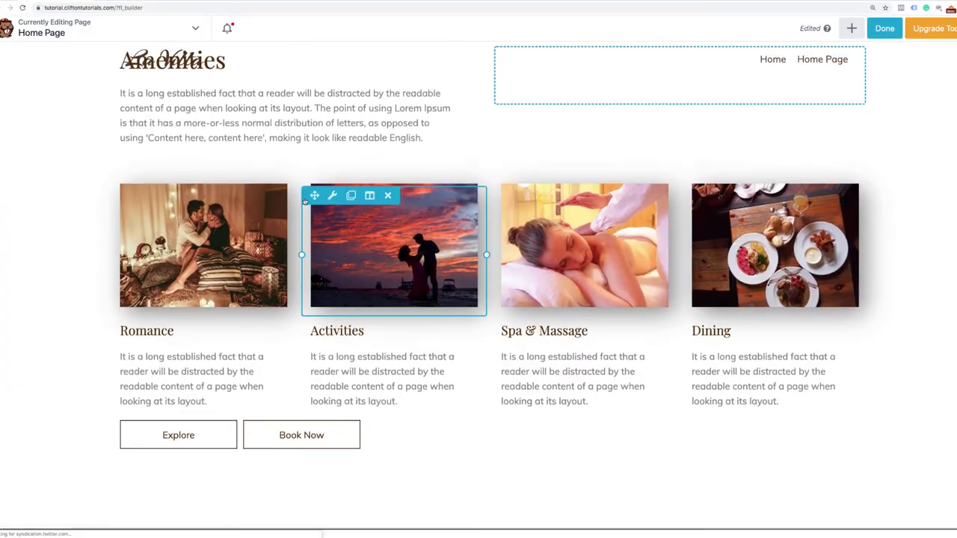
pyautogui.scroll(-6, 305, 200)
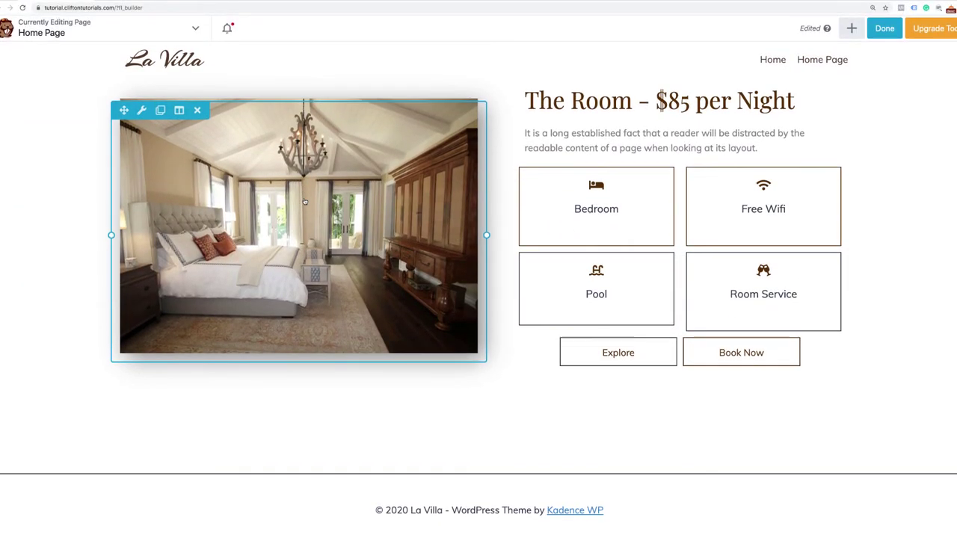
# Add a one-column row below the room section and set its width to Full Width.
pyautogui.click(851, 30)
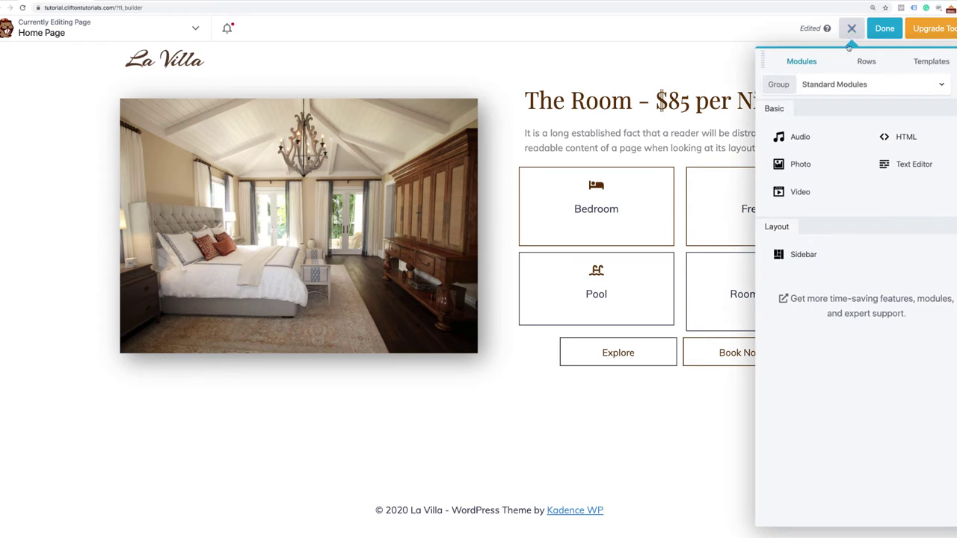
pyautogui.click(865, 63)
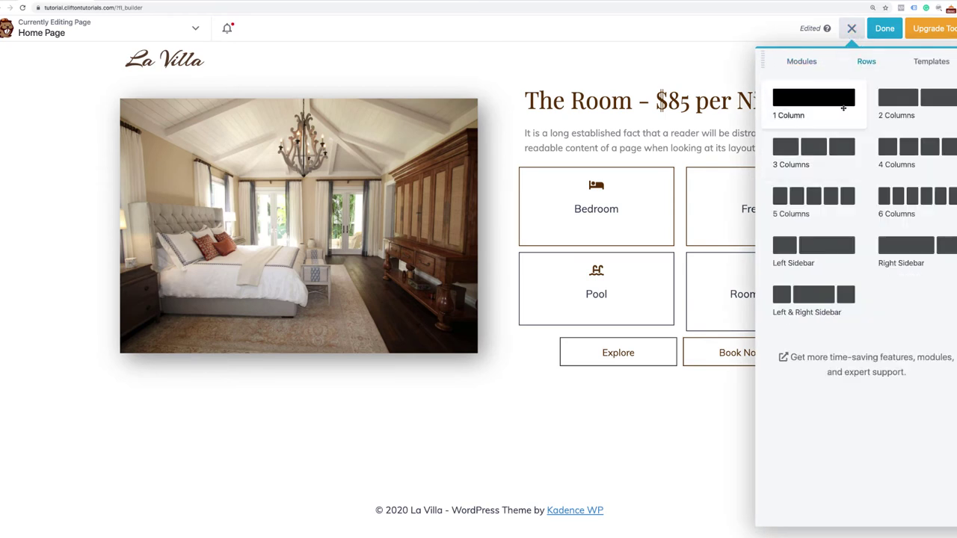
pyautogui.moveTo(839, 103); pyautogui.dragTo(503, 431)
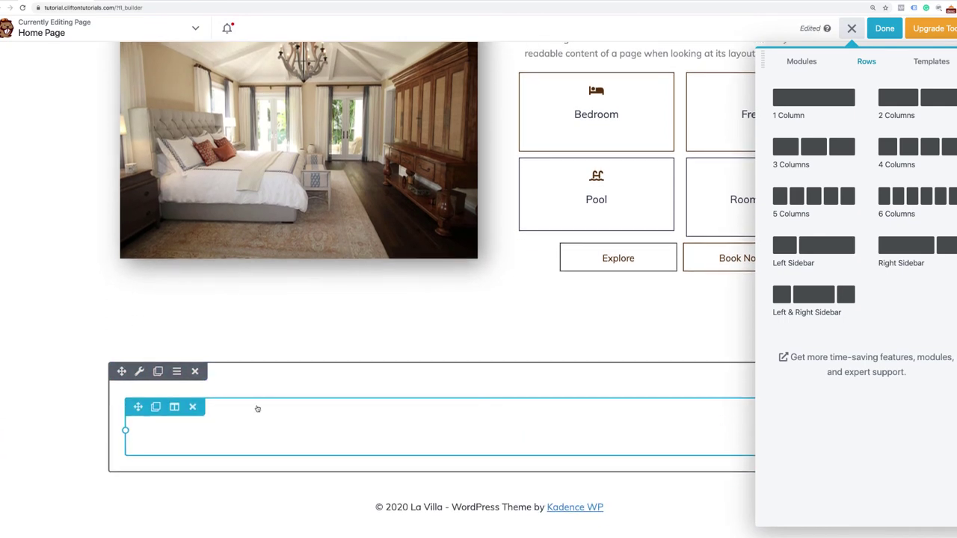
pyautogui.click(139, 372)
pyautogui.click(744, 191)
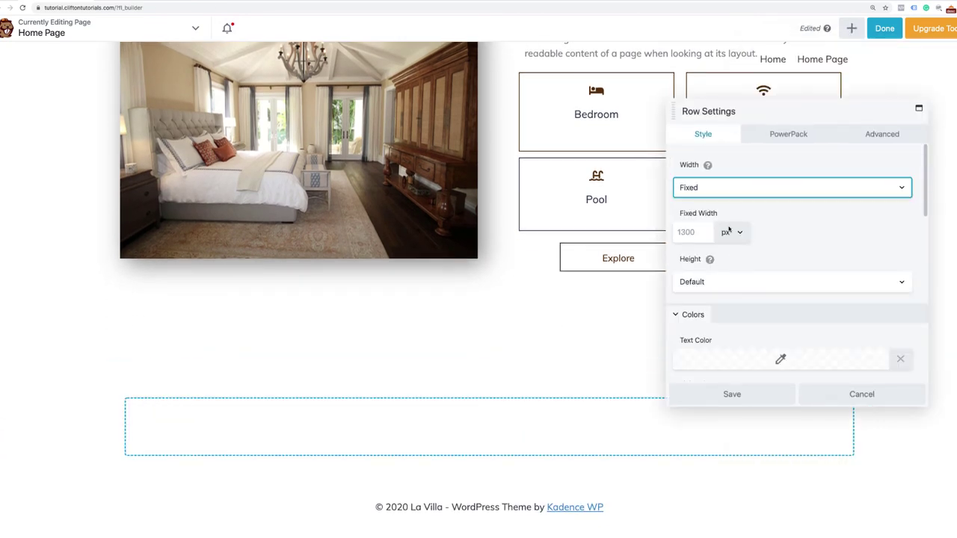
pyautogui.click(729, 198)
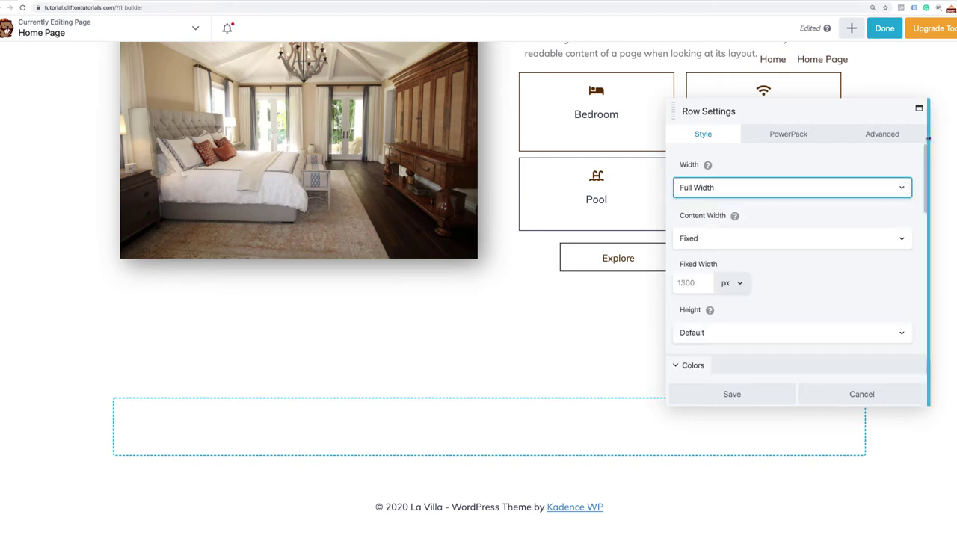
# Set the new row's top and bottom padding to 120 px, keeping the side padding at default, and save it.
pyautogui.click(882, 134)
pyautogui.click(697, 204)
pyautogui.click(693, 262)
pyautogui.write('120')
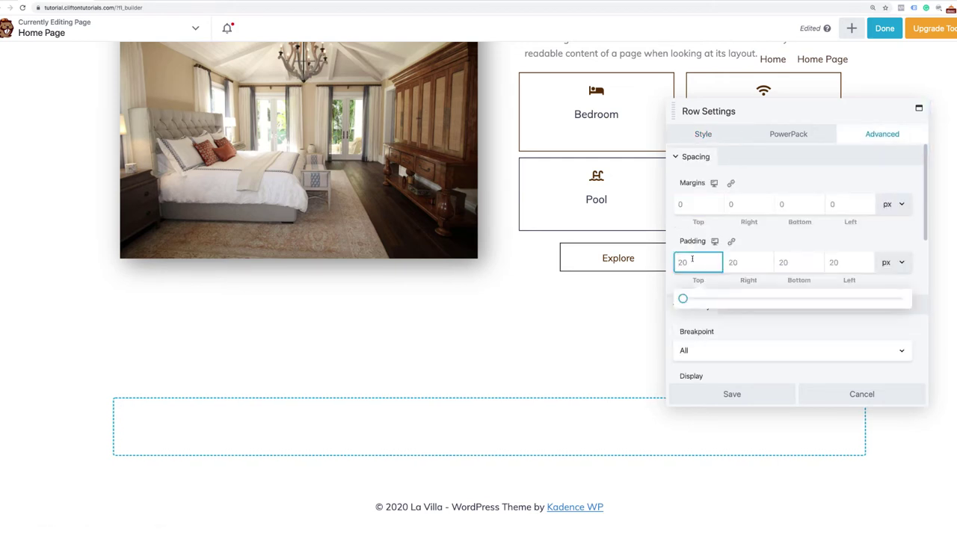
pyautogui.click(833, 262)
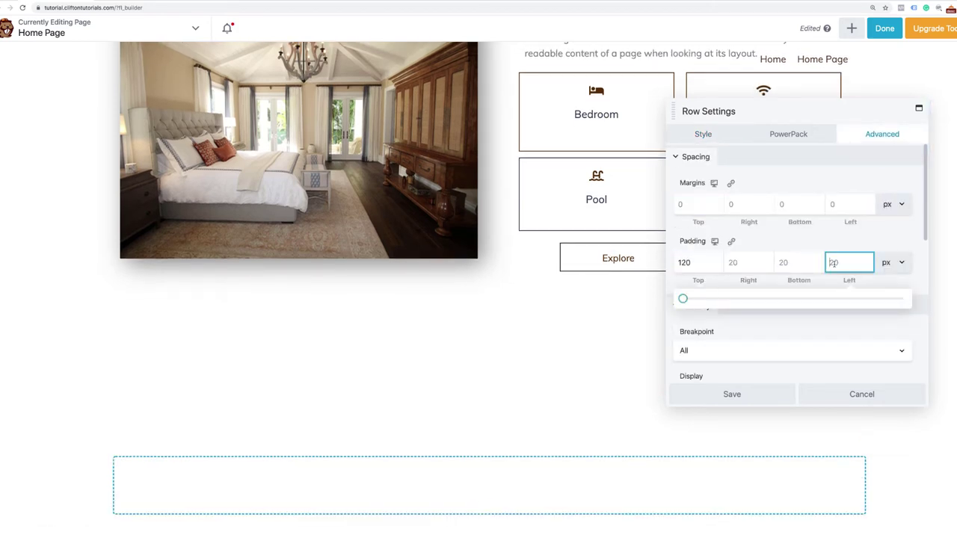
pyautogui.write('120')
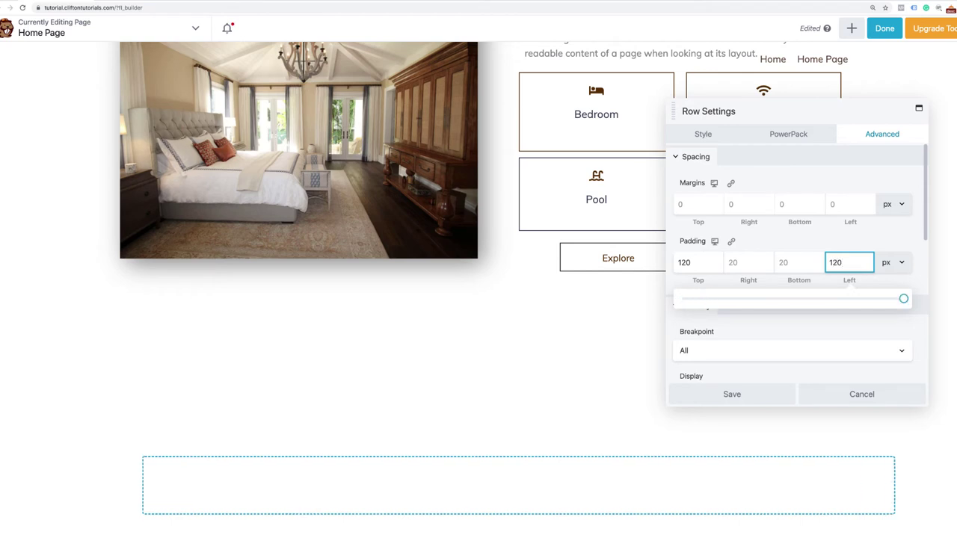
pyautogui.doubleClick(853, 262)
pyautogui.press('BackSpace')
pyautogui.click(790, 263)
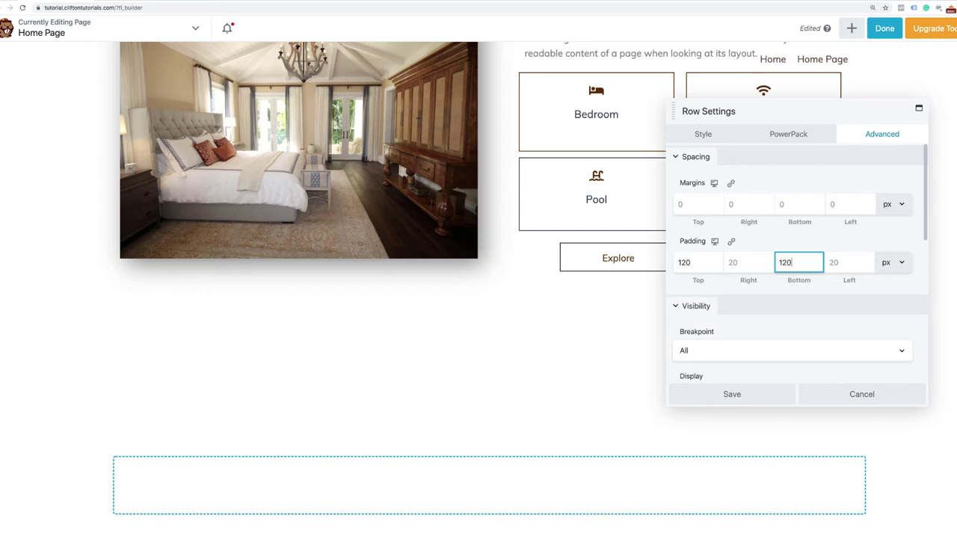
pyautogui.click(730, 394)
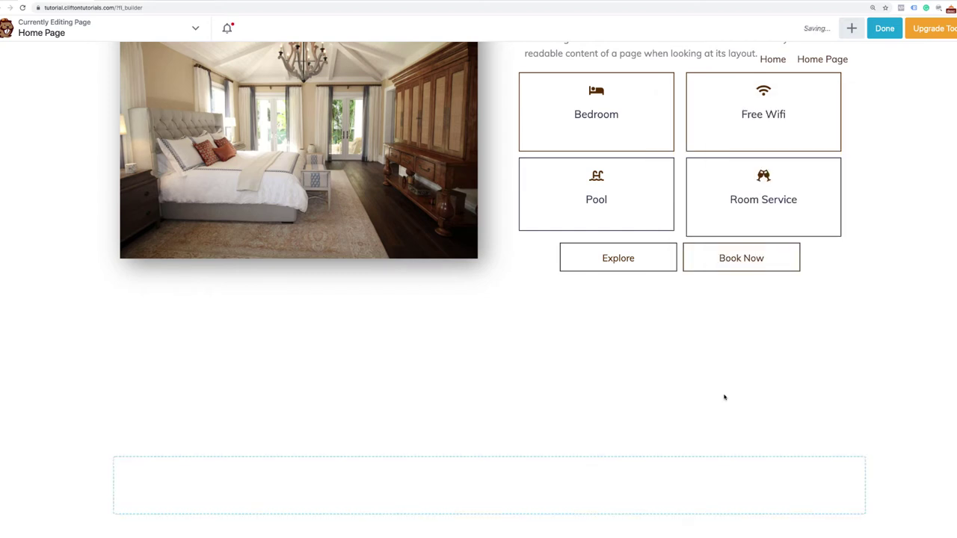
# Add an HTML module to the new row containing the shortcode [envira-gallery slug="la-villa-gallery"] and save it.
pyautogui.scroll(-3, 692, 448)
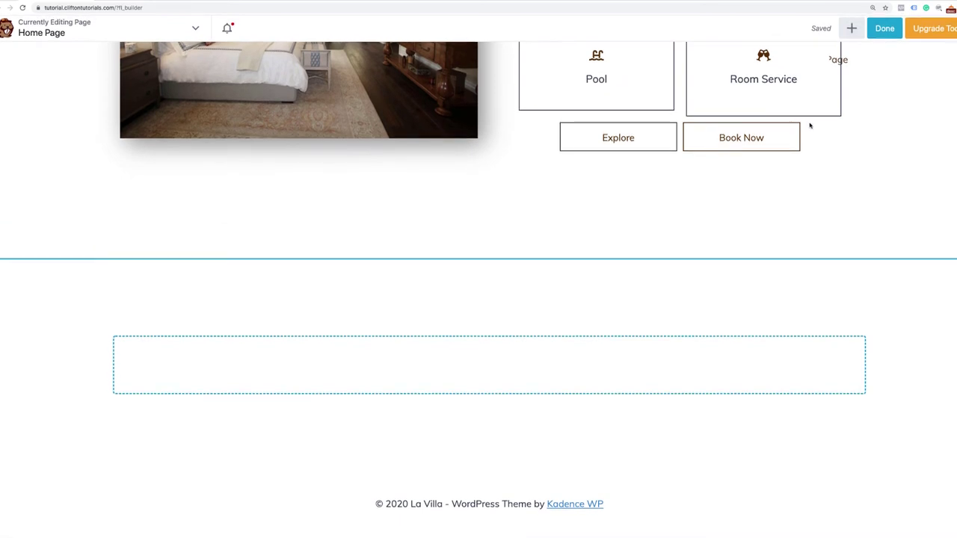
pyautogui.click(851, 29)
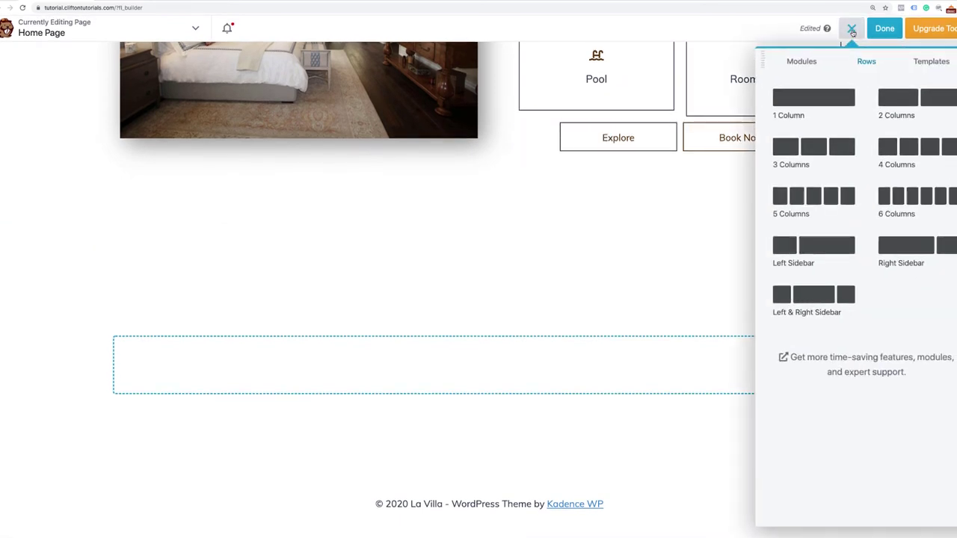
pyautogui.click(809, 66)
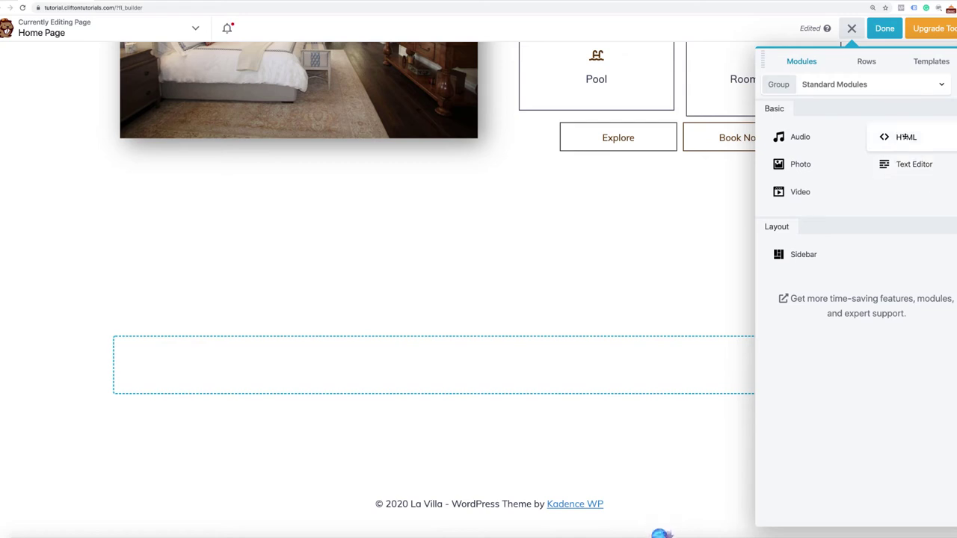
pyautogui.moveTo(905, 137); pyautogui.dragTo(528, 398)
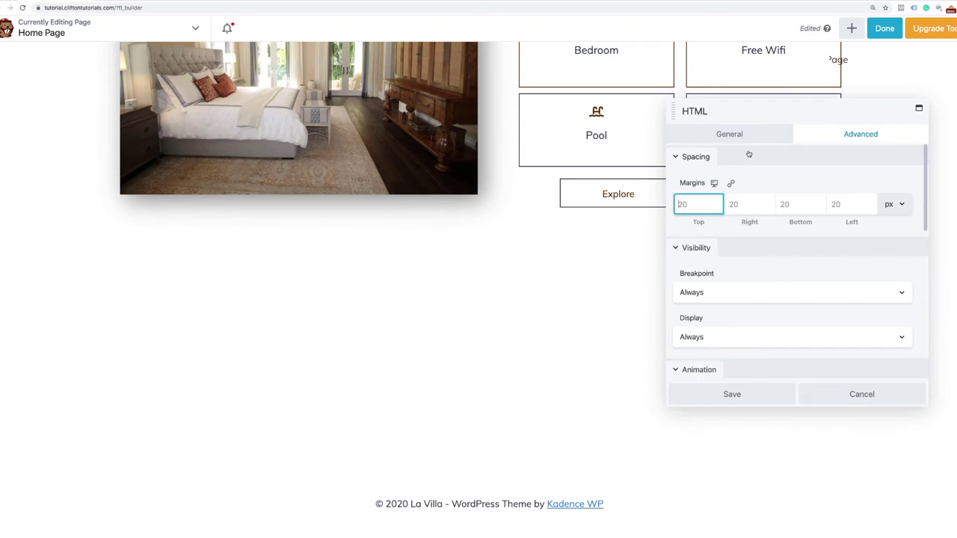
pyautogui.click(731, 137)
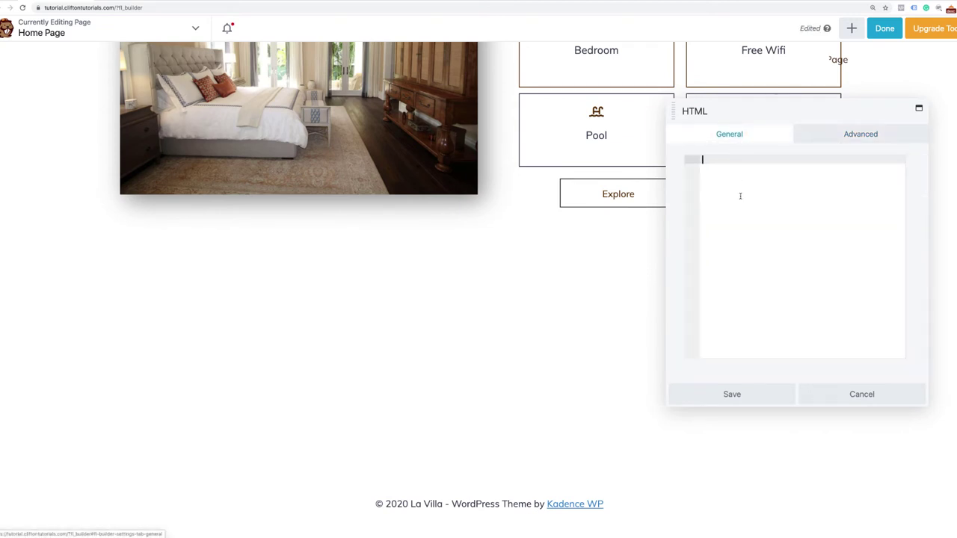
pyautogui.write('[envira-gallery slug="la-villa-gallery"]')
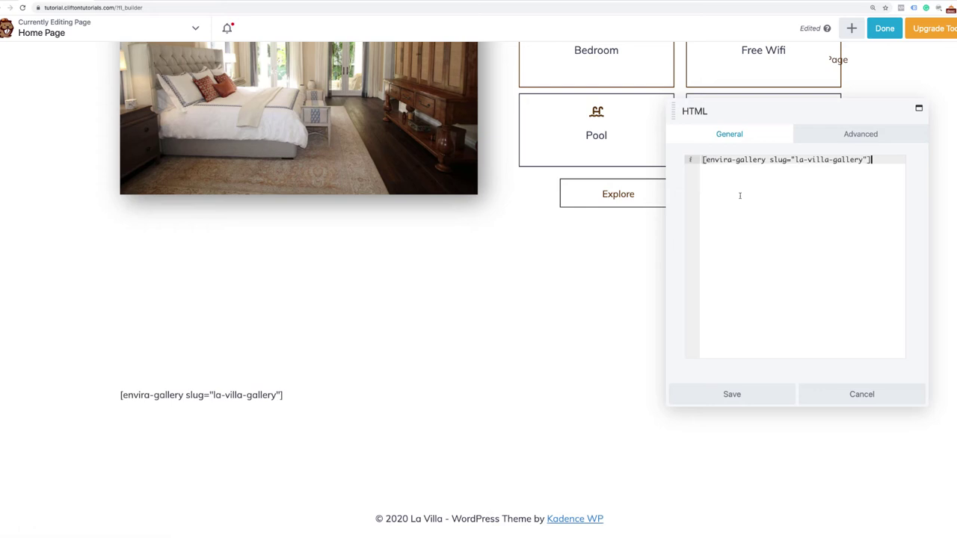
pyautogui.click(732, 395)
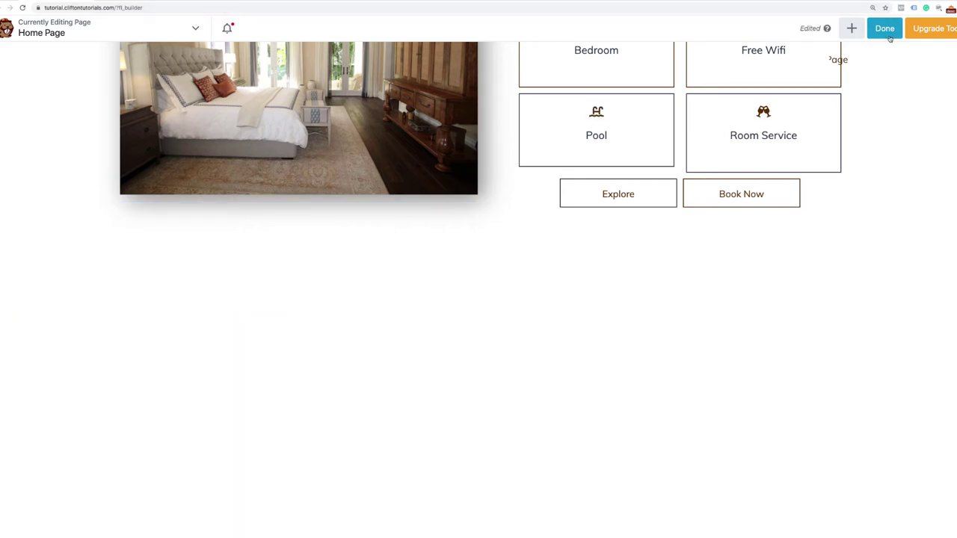
# Duplicate the "The Room - $85 per Night" heading and move the copy above the gallery in the new row.
pyautogui.scroll(5, 777, 154)
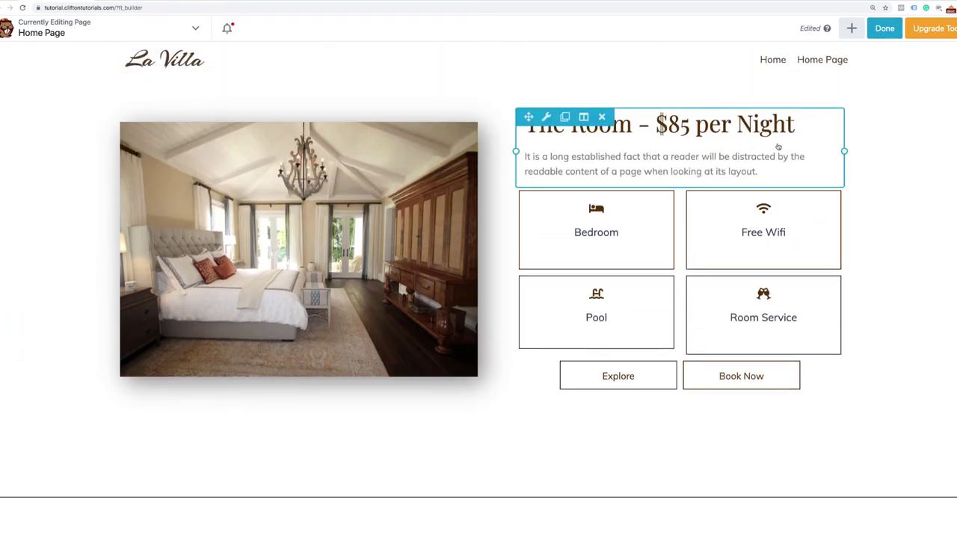
pyautogui.click(566, 118)
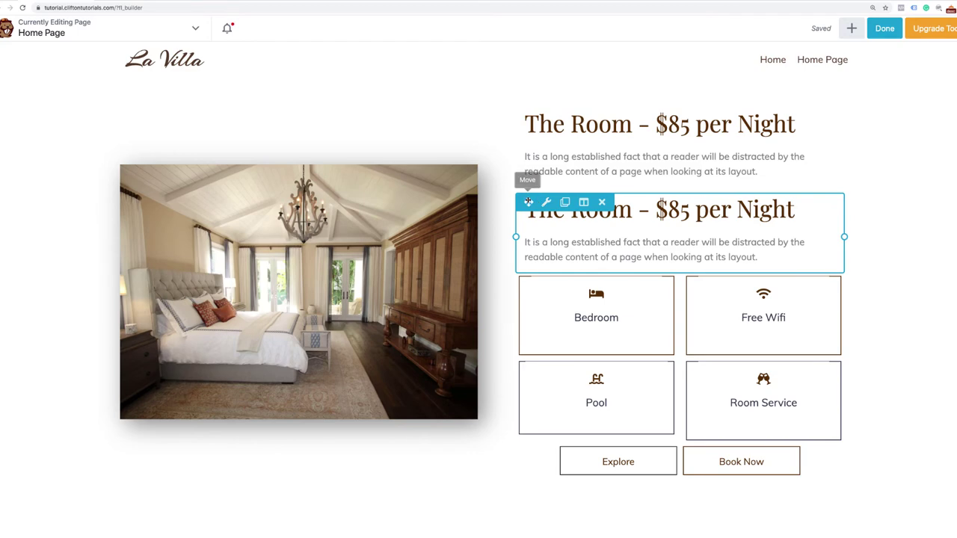
pyautogui.moveTo(538, 199); pyautogui.dragTo(487, 382)
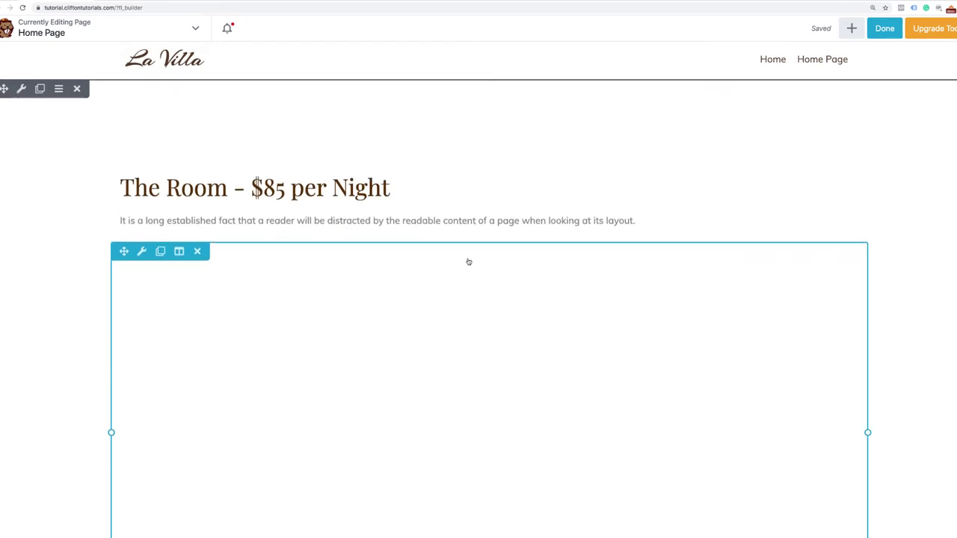
# Center-align the copied heading above the gallery and save it.
pyautogui.click(143, 181)
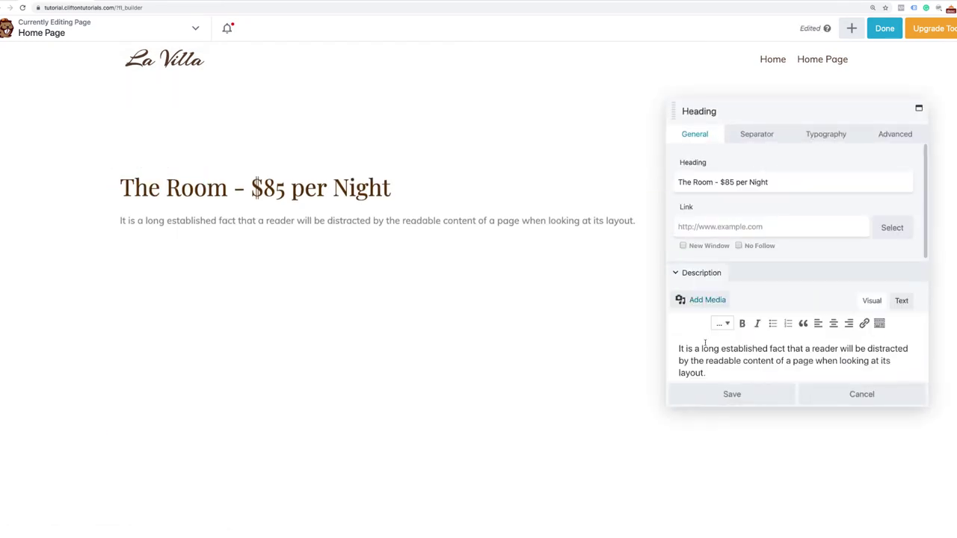
pyautogui.scroll(-5, 705, 344)
pyautogui.click(703, 314)
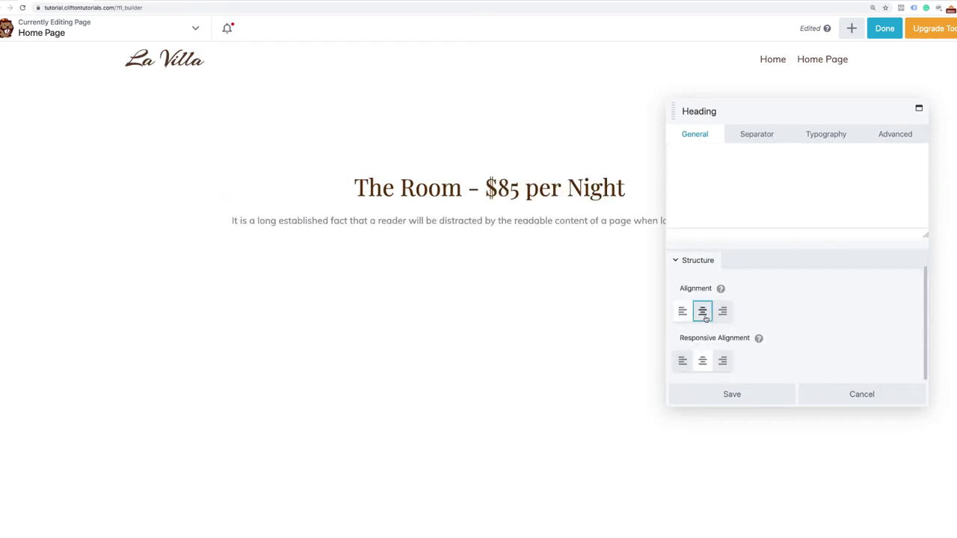
pyautogui.click(720, 393)
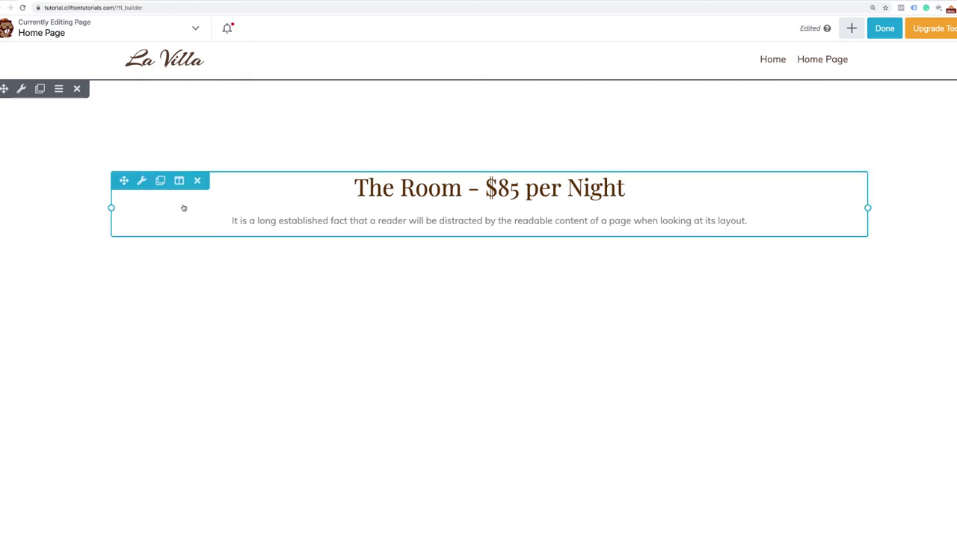
# Change the copied heading's text to "The Gallery", repeat its description sentence a second time, and save it.
pyautogui.click(141, 180)
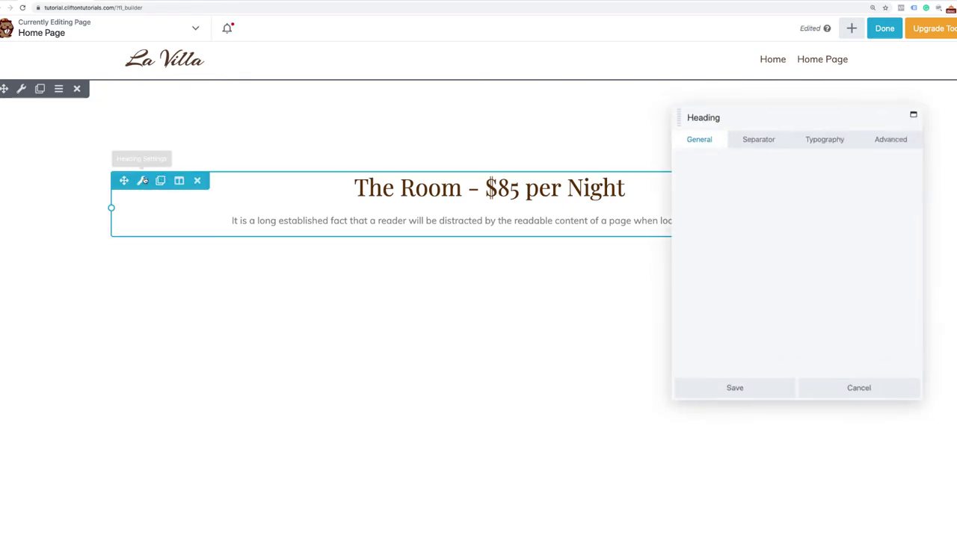
pyautogui.moveTo(776, 184); pyautogui.dragTo(621, 187)
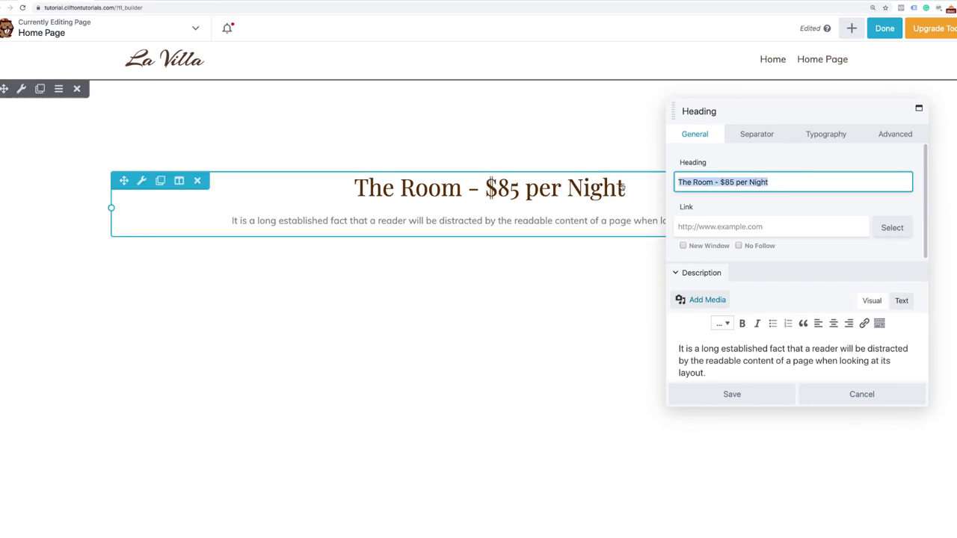
pyautogui.write('The Gallery')
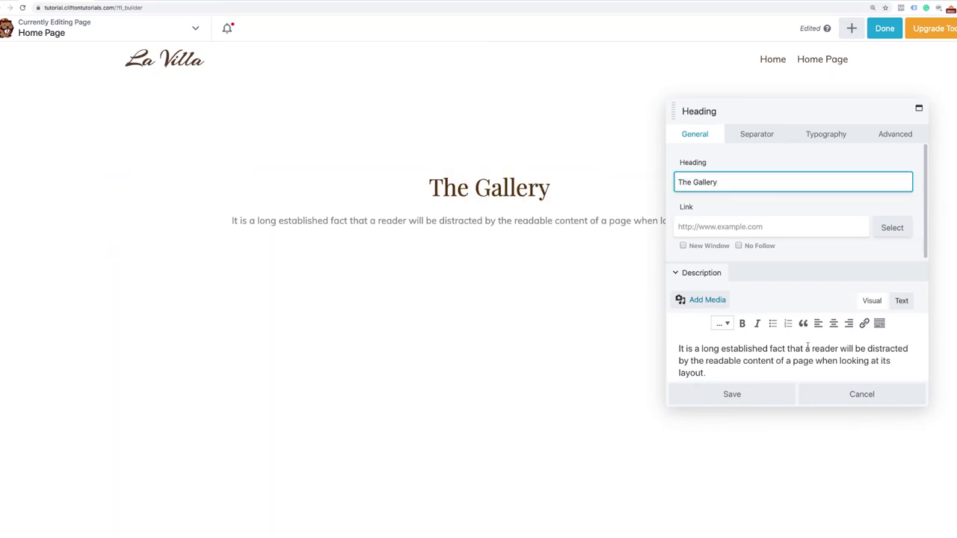
pyautogui.moveTo(678, 350); pyautogui.dragTo(718, 369)
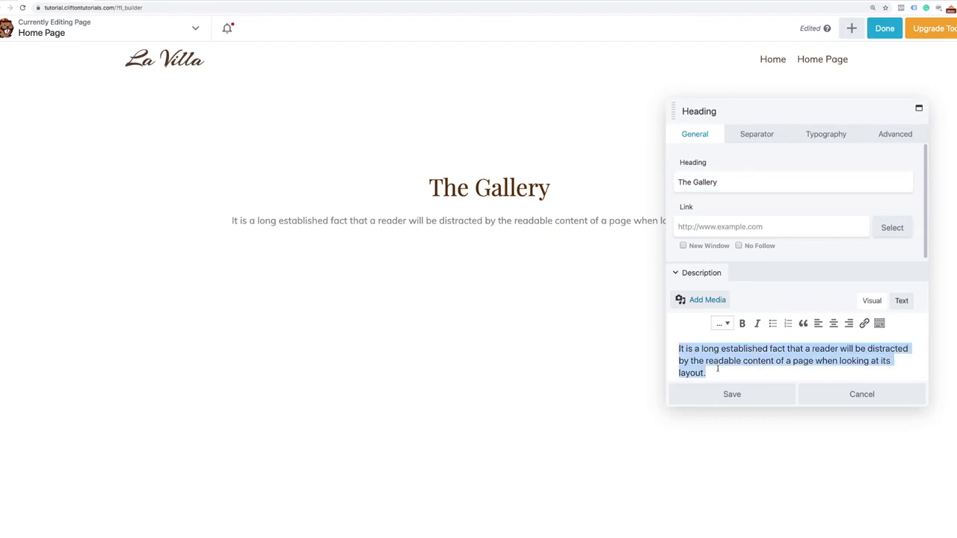
pyautogui.click(718, 369)
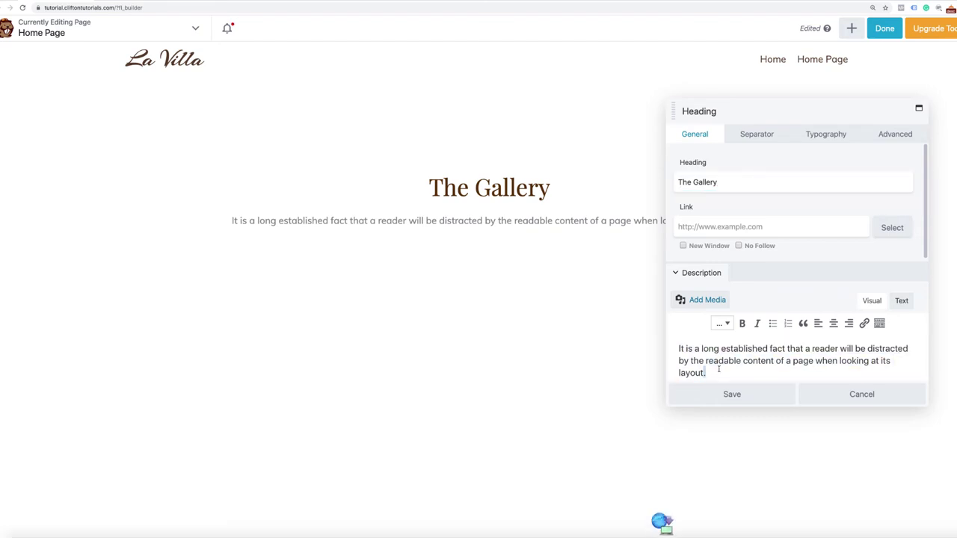
pyautogui.hotkey('ctrl', 'v')
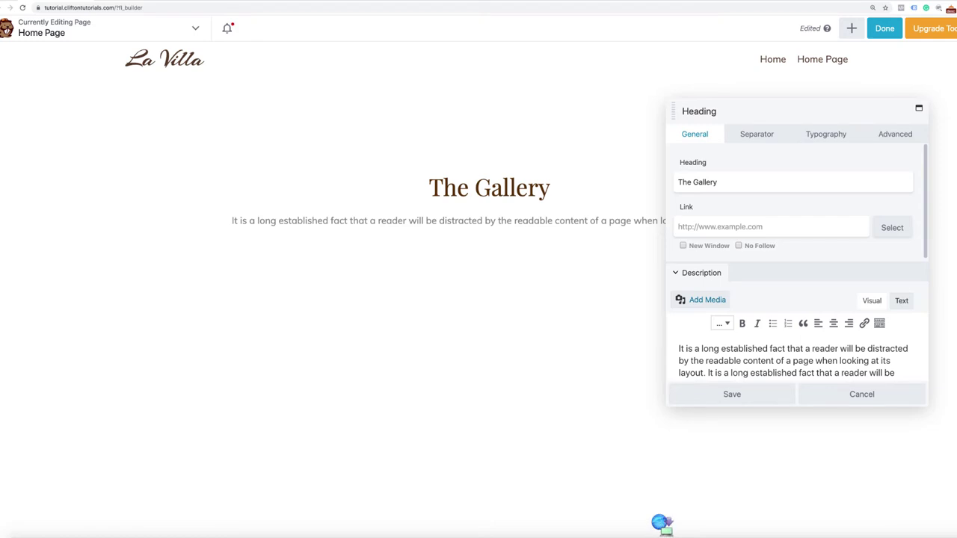
pyautogui.moveTo(788, 110); pyautogui.dragTo(662, 99)
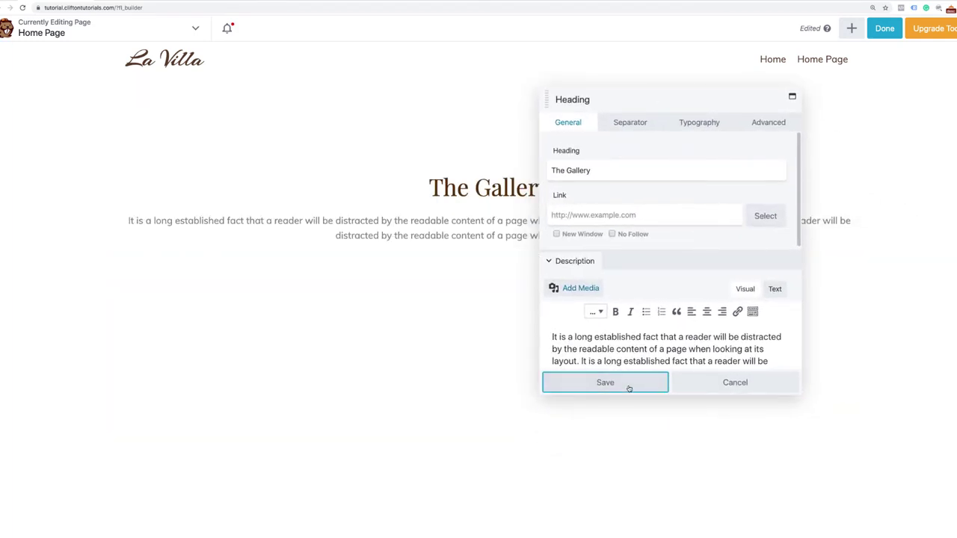
pyautogui.click(629, 387)
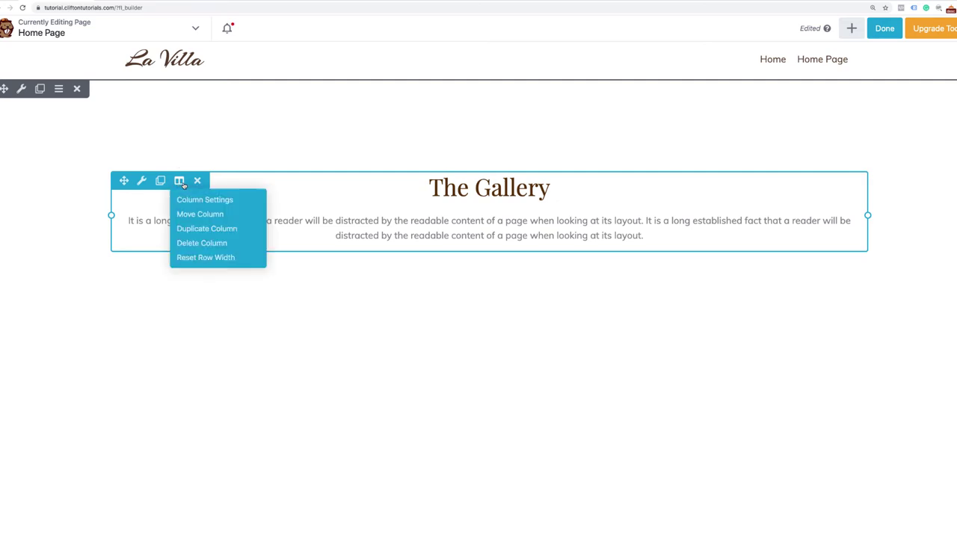
# Try 120 px of right and left padding on the column holding the gallery heading.
pyautogui.click(186, 199)
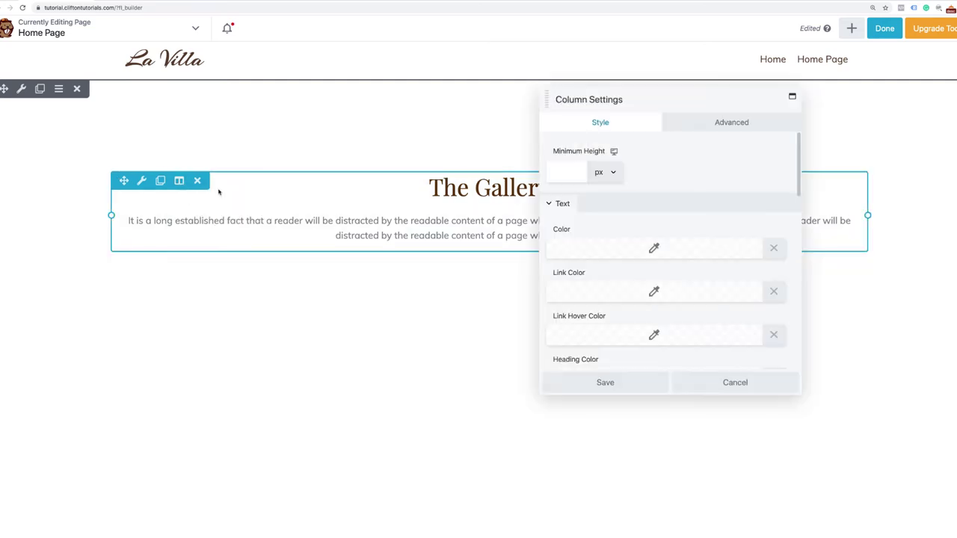
pyautogui.click(721, 122)
pyautogui.click(568, 251)
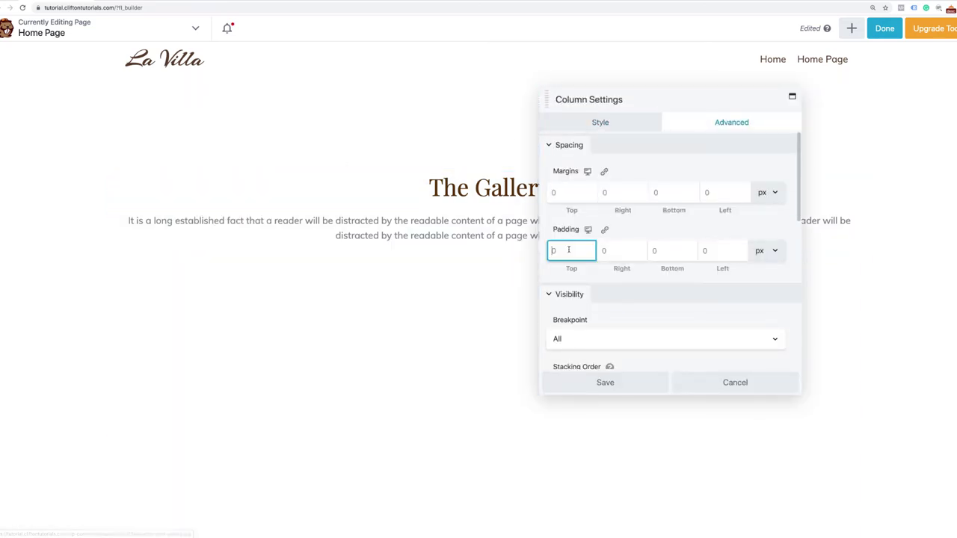
pyautogui.click(607, 251)
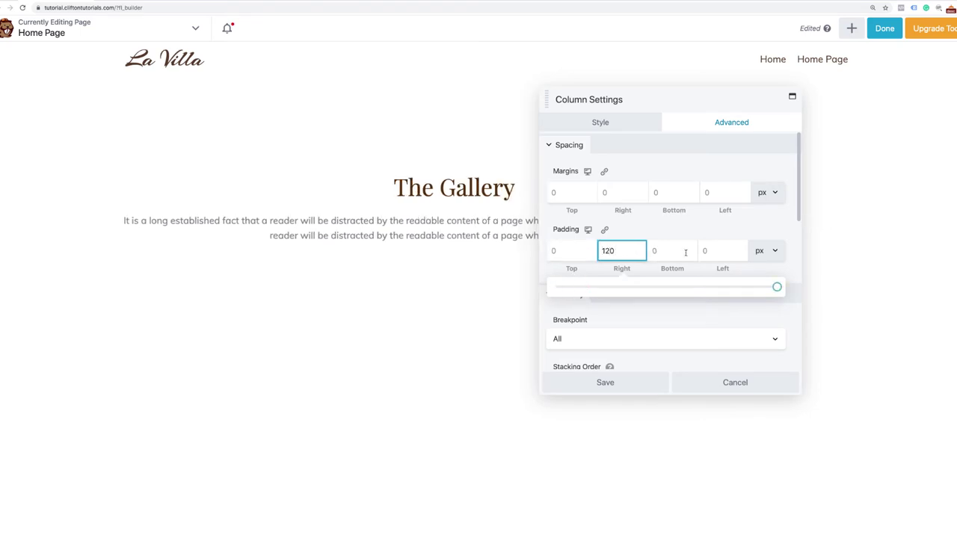
pyautogui.click(716, 251)
pyautogui.write('120')
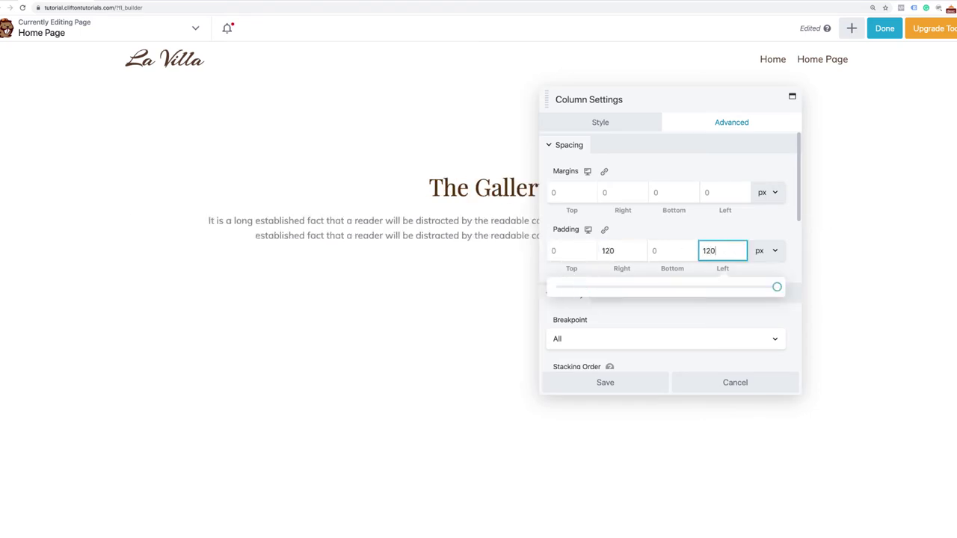
pyautogui.moveTo(699, 101); pyautogui.dragTo(739, 111)
# Clear the heading column's right padding, set its left padding to 0, and save the column settings.
pyautogui.click(662, 262)
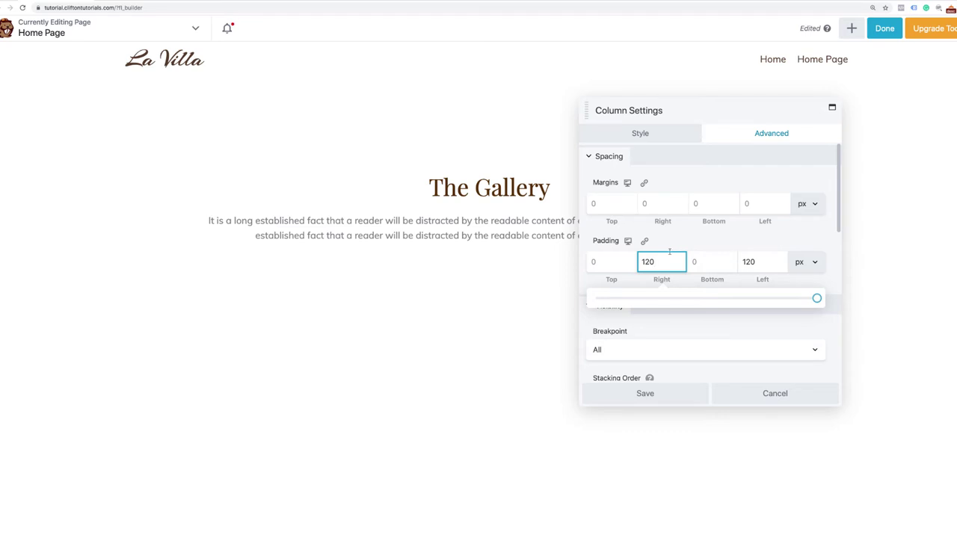
pyautogui.press('BackSpace')
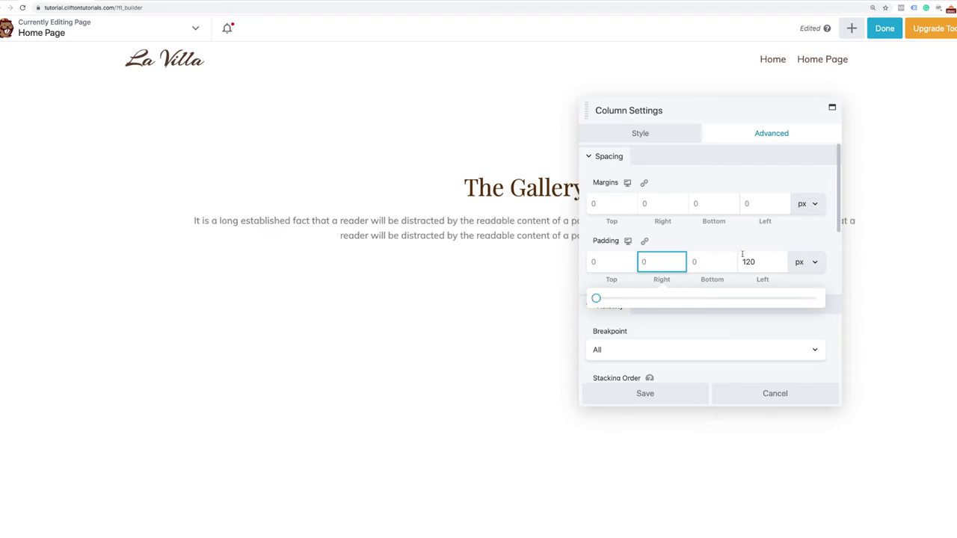
pyautogui.doubleClick(741, 261)
pyautogui.press('BackSpace')
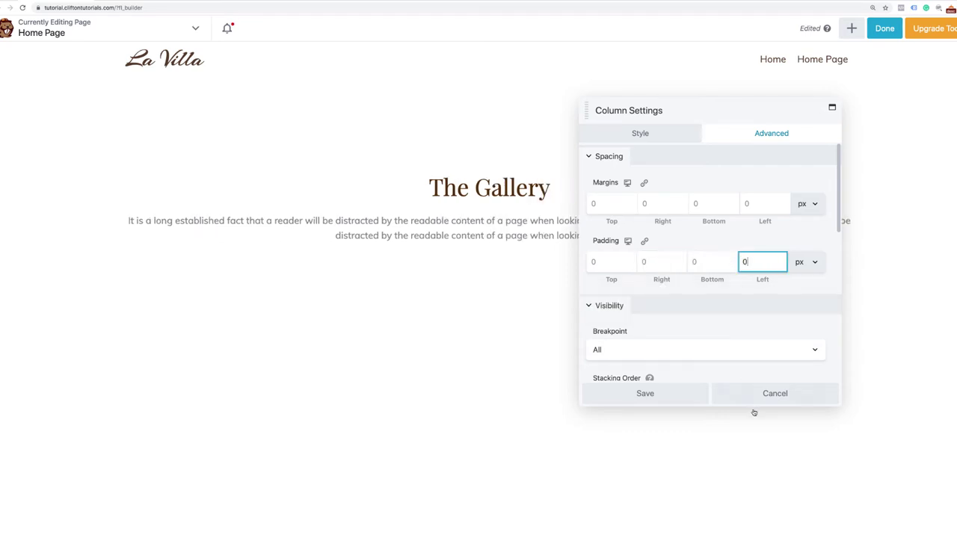
pyautogui.click(666, 402)
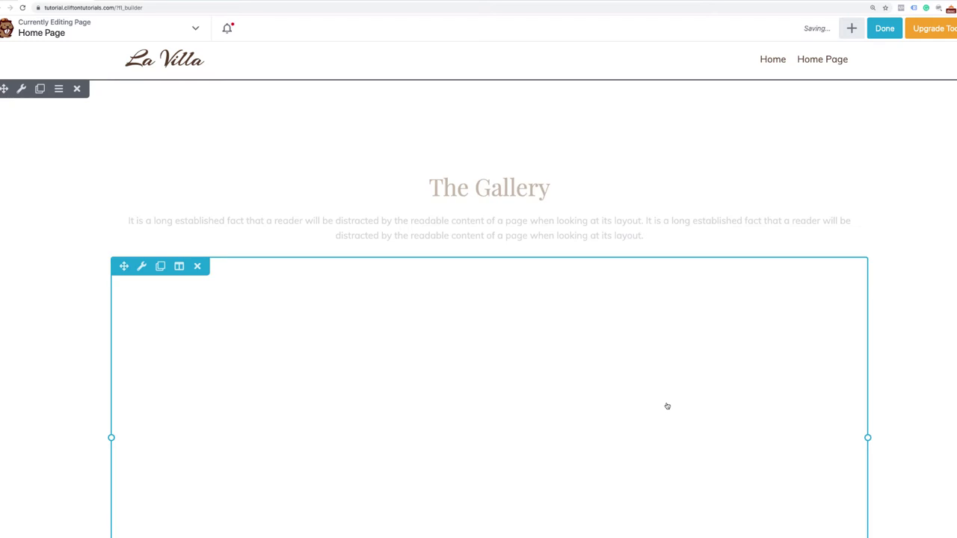
# Add a three-column row above The Gallery heading and move the heading with its description into the middle column.
pyautogui.click(852, 29)
pyautogui.click(867, 63)
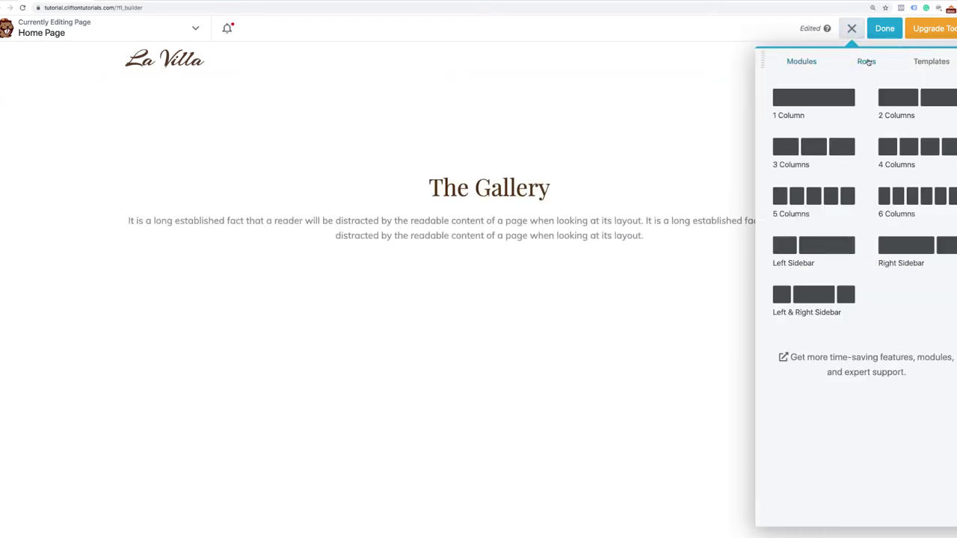
pyautogui.moveTo(819, 149); pyautogui.dragTo(556, 223)
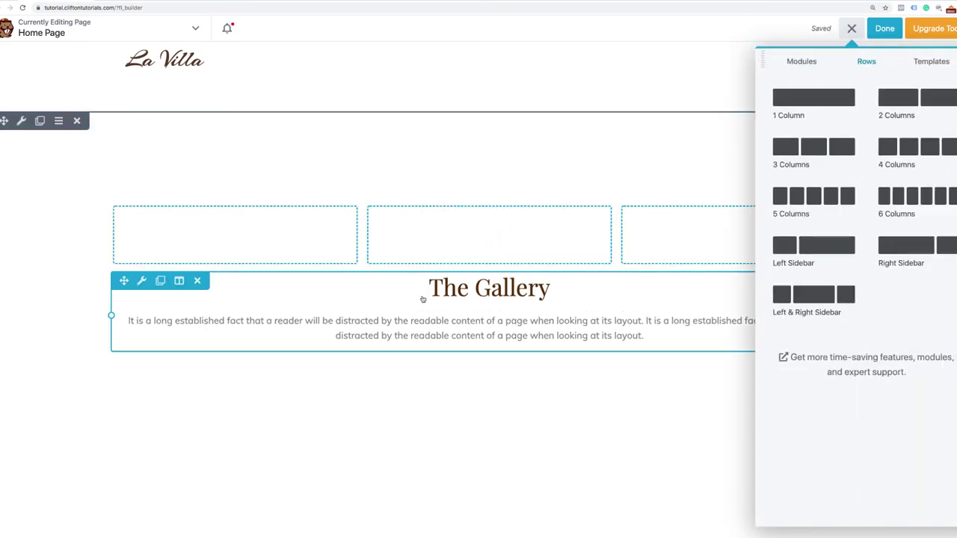
pyautogui.moveTo(125, 281); pyautogui.dragTo(431, 234)
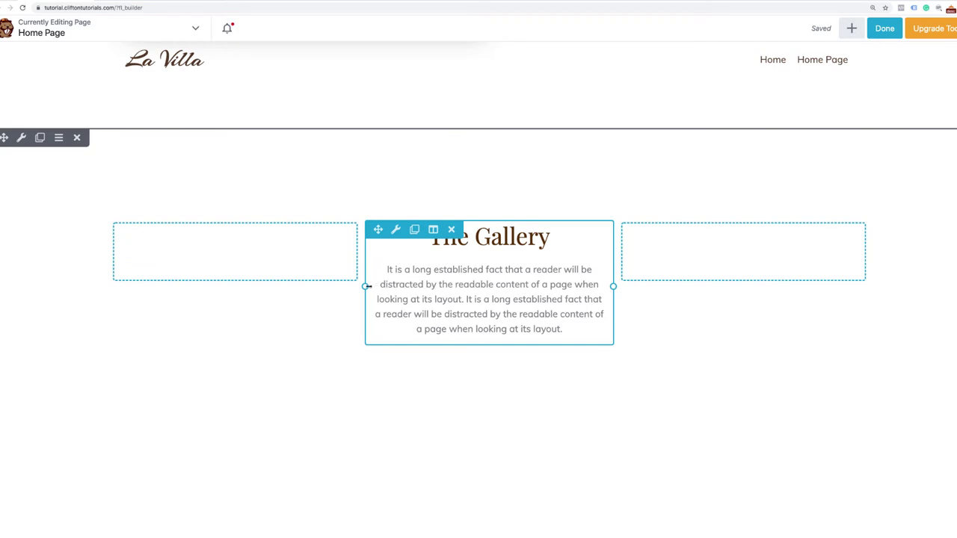
# Widen the middle column holding The Gallery heading on both sides, narrowing the empty columns beside it.
pyautogui.moveTo(364, 287); pyautogui.dragTo(263, 282)
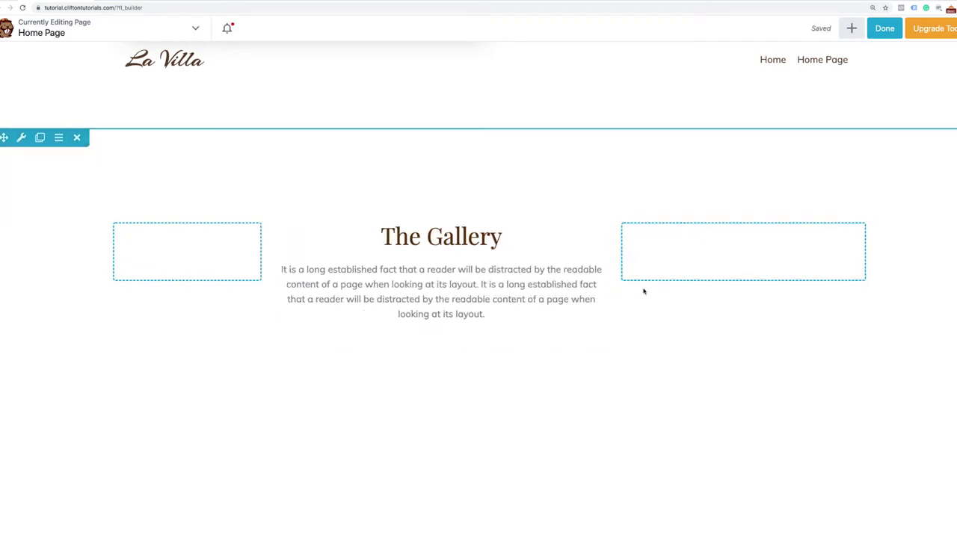
pyautogui.moveTo(622, 258); pyautogui.dragTo(698, 255)
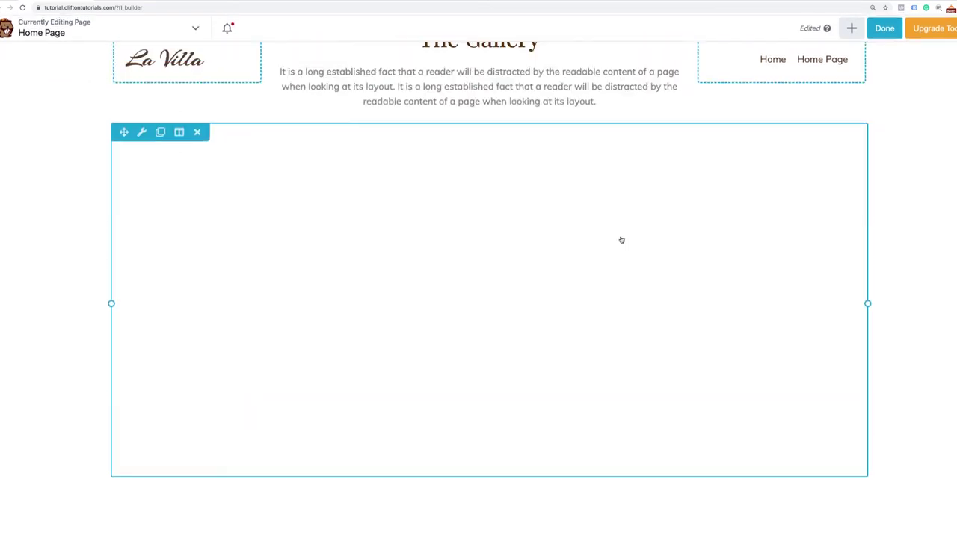
pyautogui.scroll(-2, 621, 237)
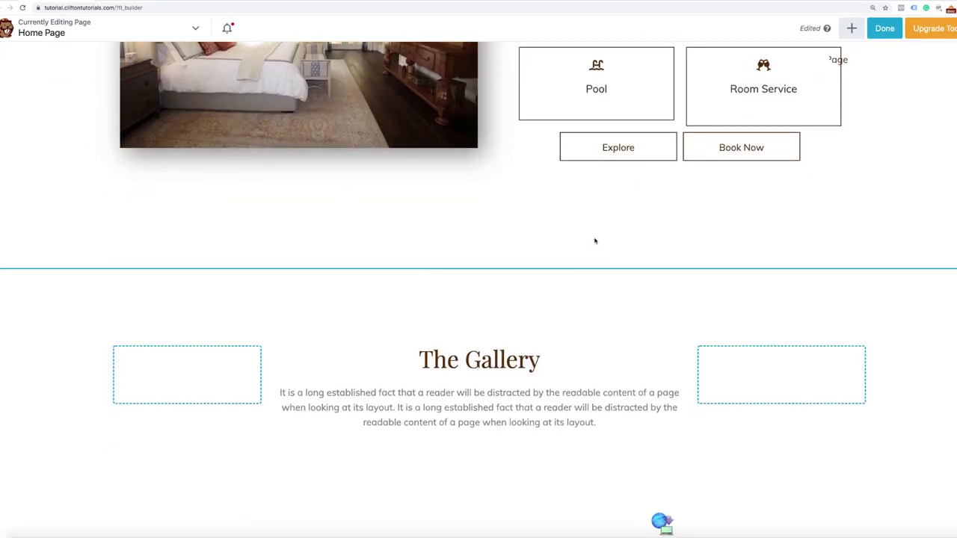
# Duplicate the heart divider, place the copy in its own row above the gallery section, and remove the leftover empty column.
pyautogui.scroll(6, 541, 271)
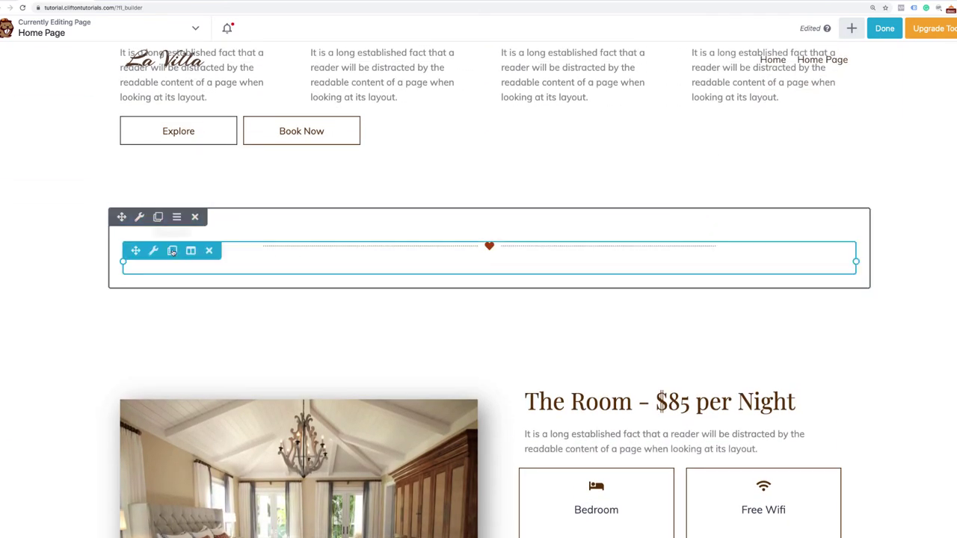
pyautogui.click(172, 251)
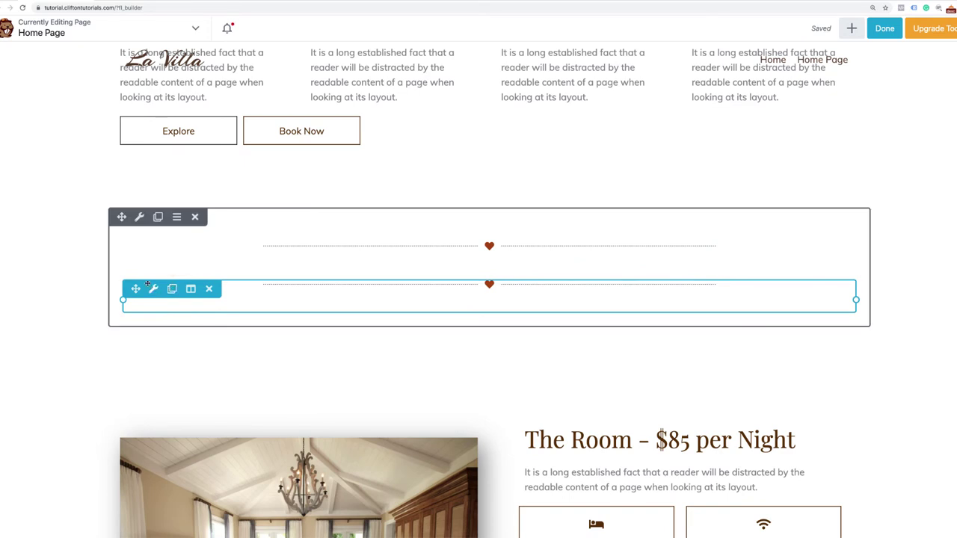
pyautogui.moveTo(133, 289); pyautogui.dragTo(328, 284)
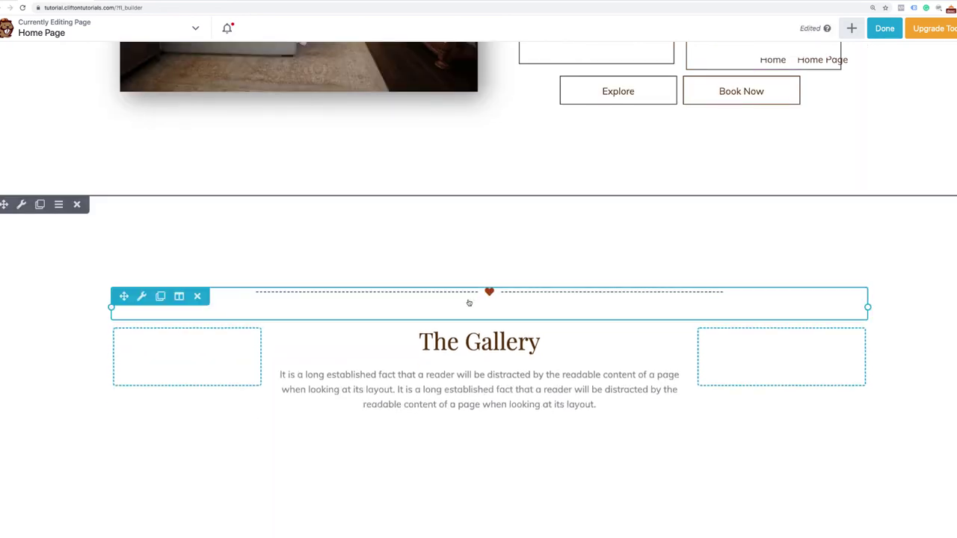
pyautogui.moveTo(122, 301); pyautogui.dragTo(194, 213)
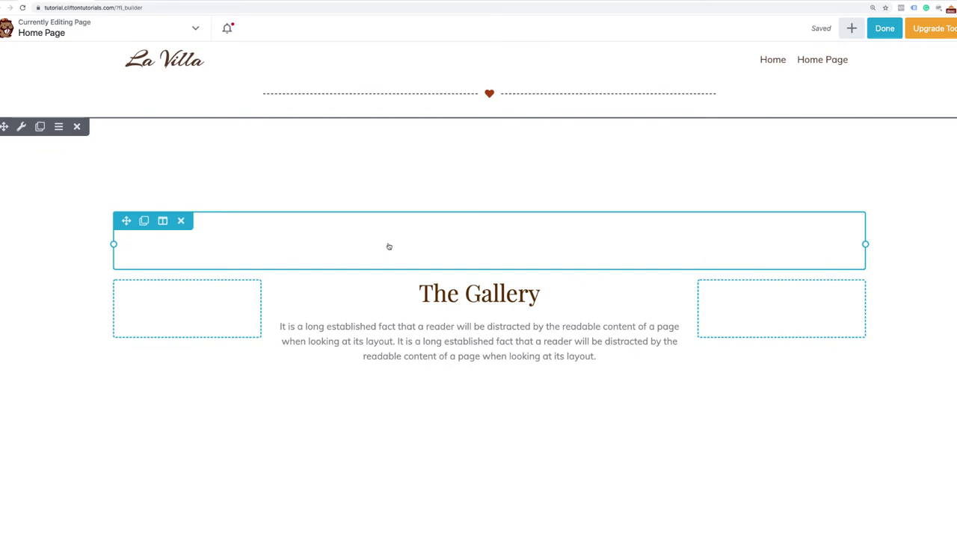
pyautogui.click(182, 222)
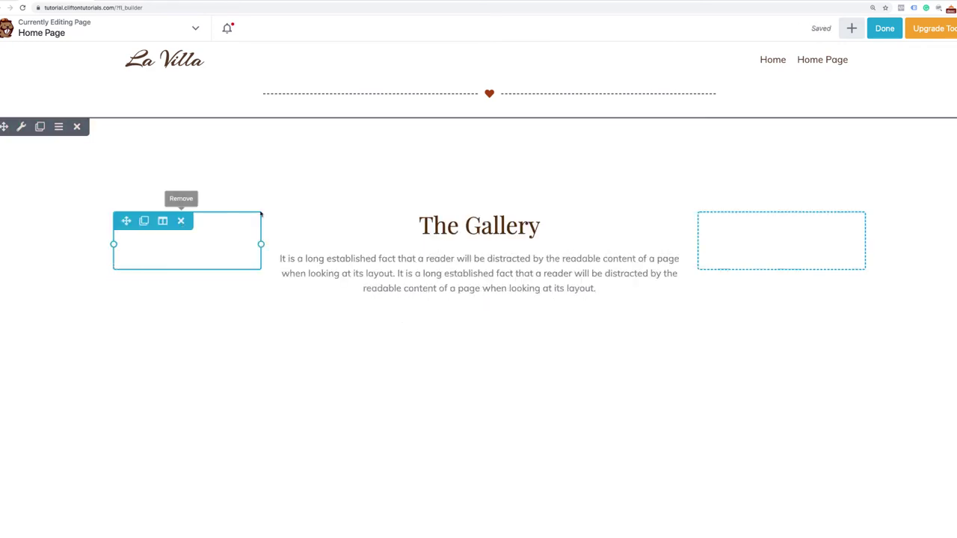
# Publish the home page changes and exit the page editor.
pyautogui.scroll(3, 261, 215)
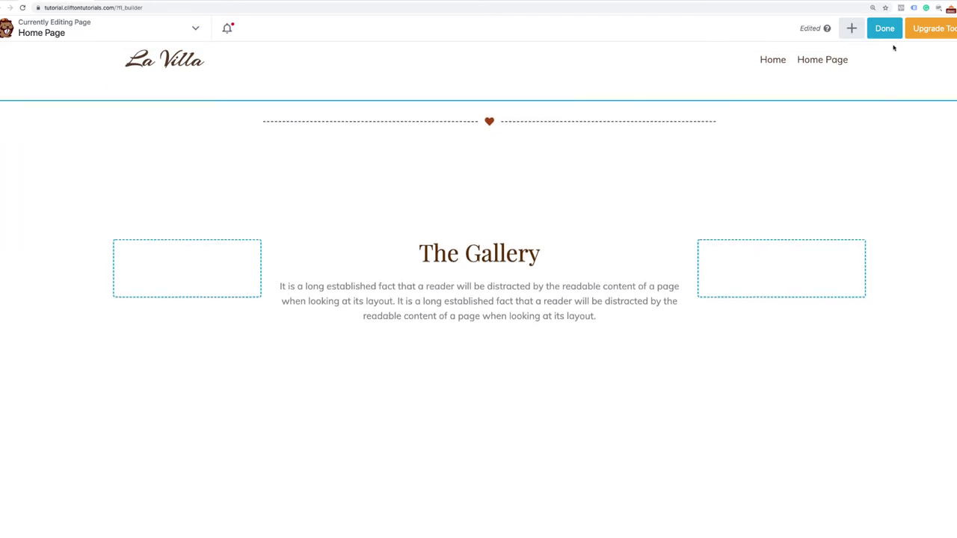
pyautogui.click(892, 34)
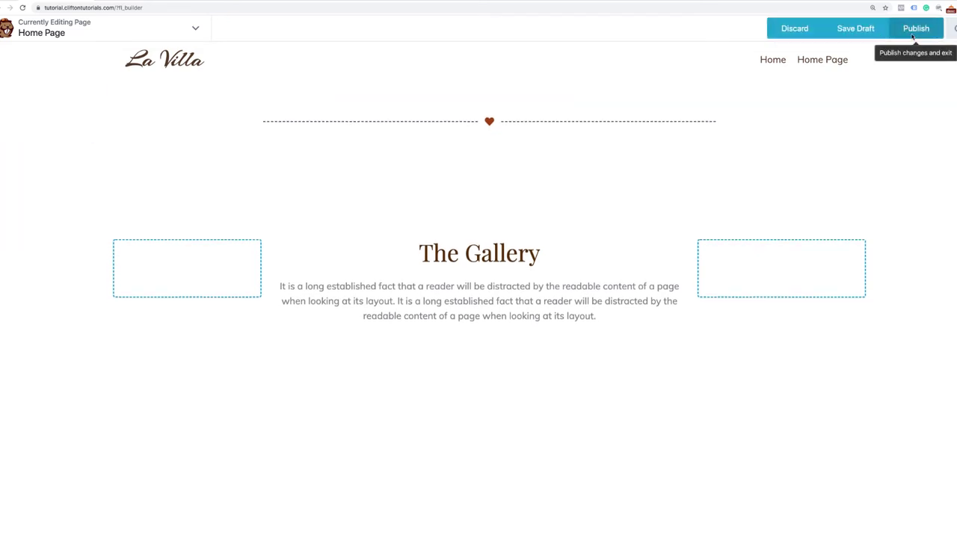
pyautogui.click(912, 37)
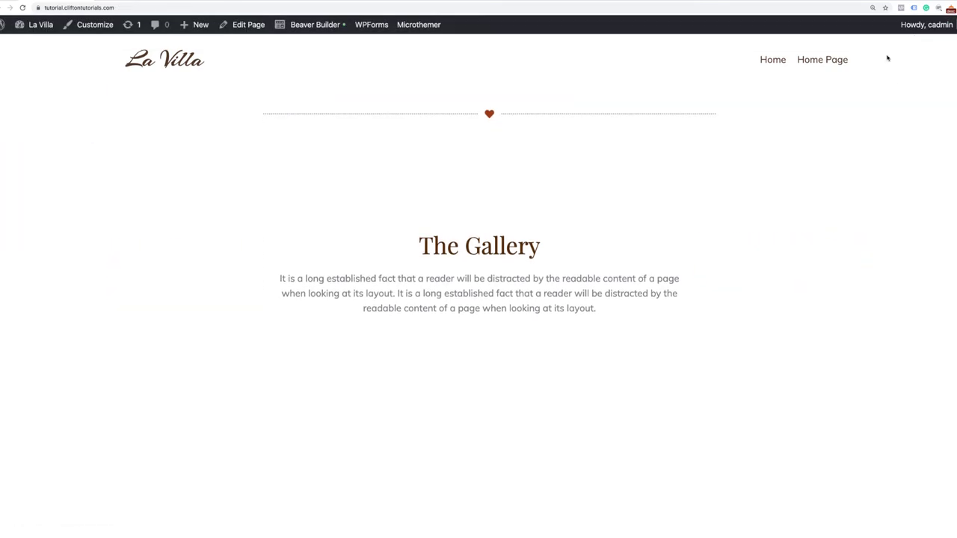
# Reload the published page and check the bedroom and living room gallery images in the lightbox.
pyautogui.scroll(-5, 737, 269)
pyautogui.scroll(5, 691, 255)
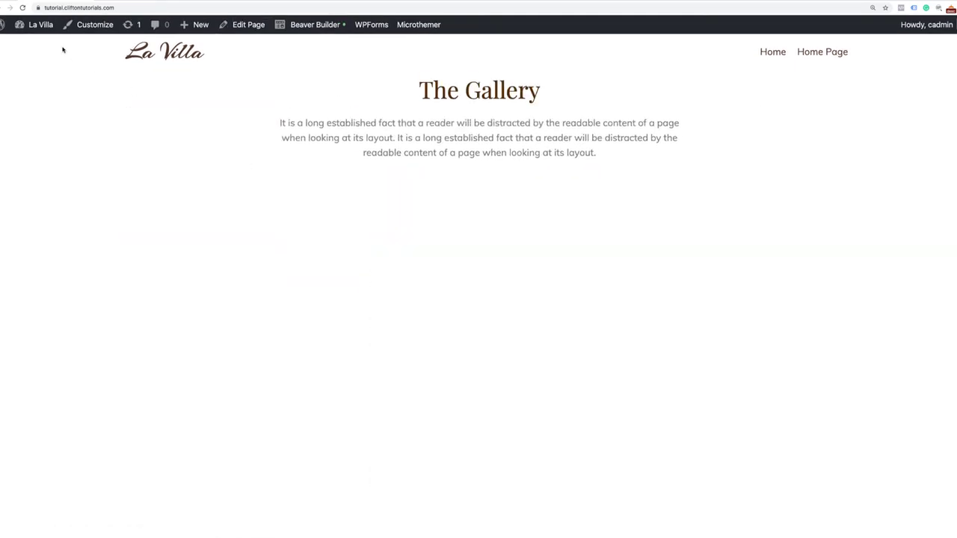
pyautogui.click(22, 7)
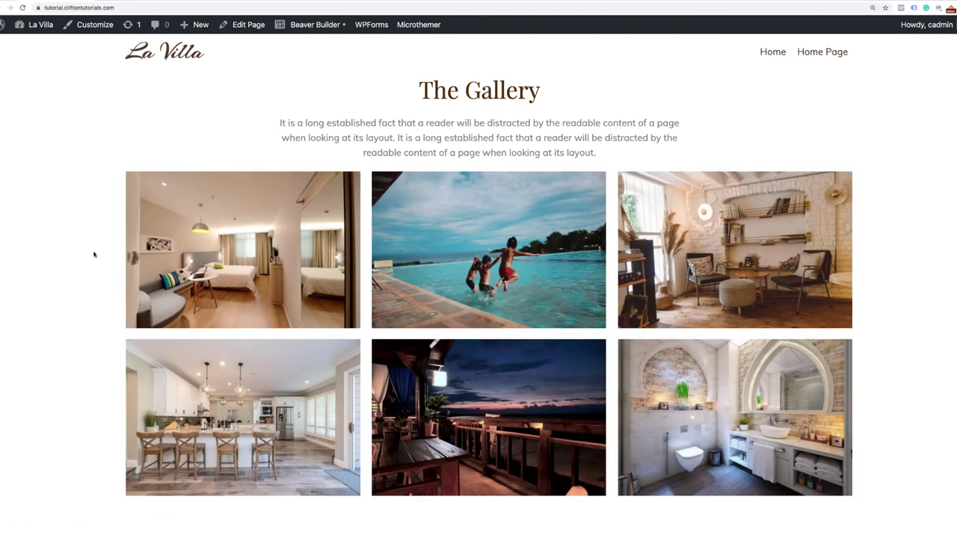
pyautogui.scroll(-1, 94, 254)
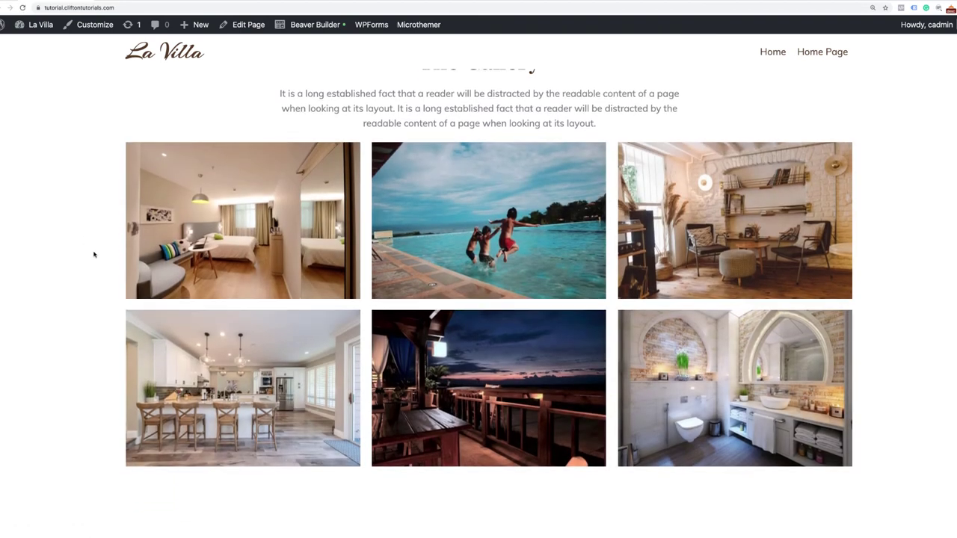
pyautogui.click(201, 231)
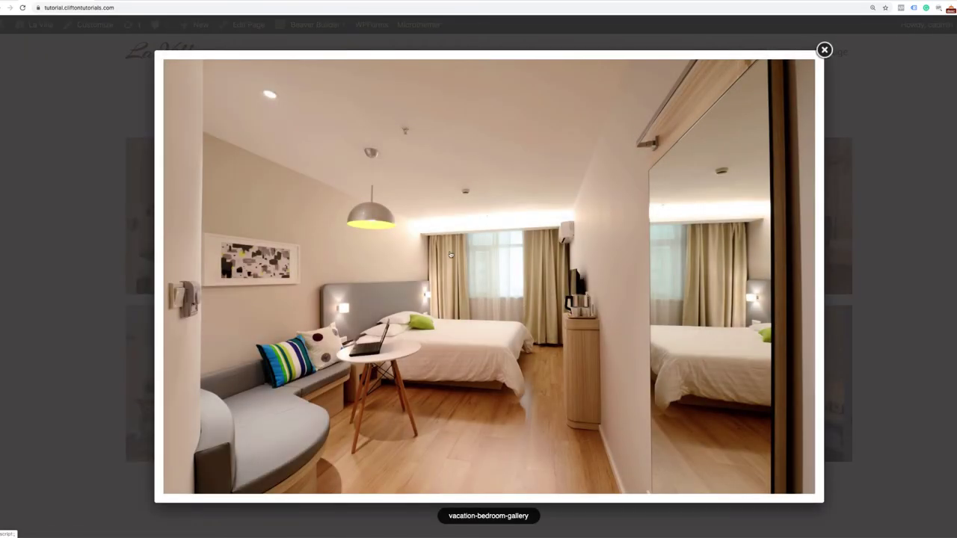
pyautogui.click(803, 278)
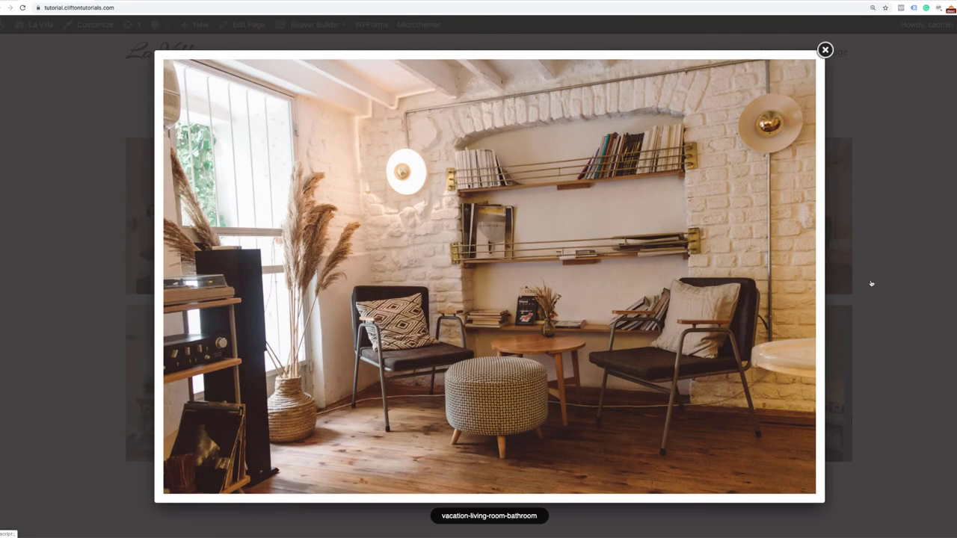
pyautogui.click(824, 50)
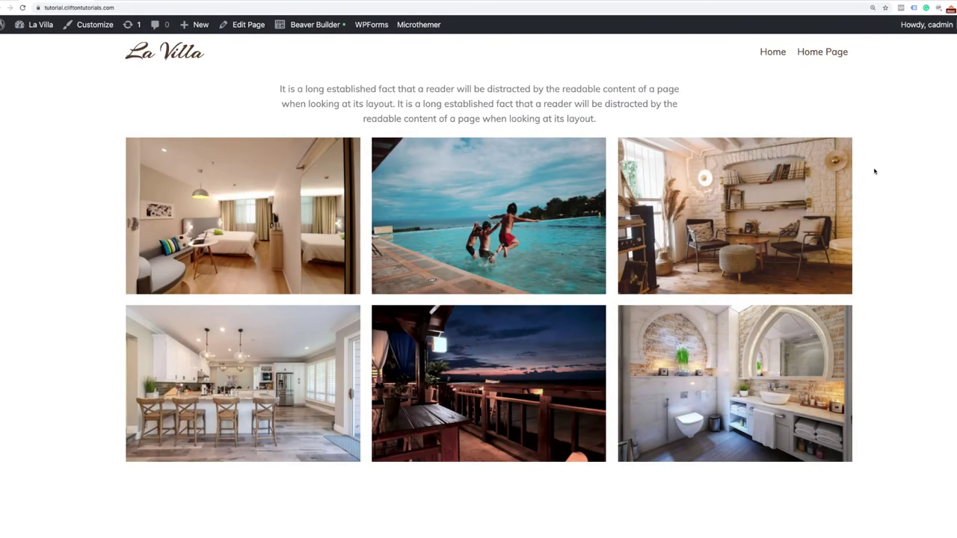
# Review the published gallery section and compare it with the finished example site's gallery and closing Book Your Getaway Today section.
pyautogui.scroll(-2, 874, 171)
pyautogui.scroll(4, 874, 171)
pyautogui.scroll(-2, 874, 171)
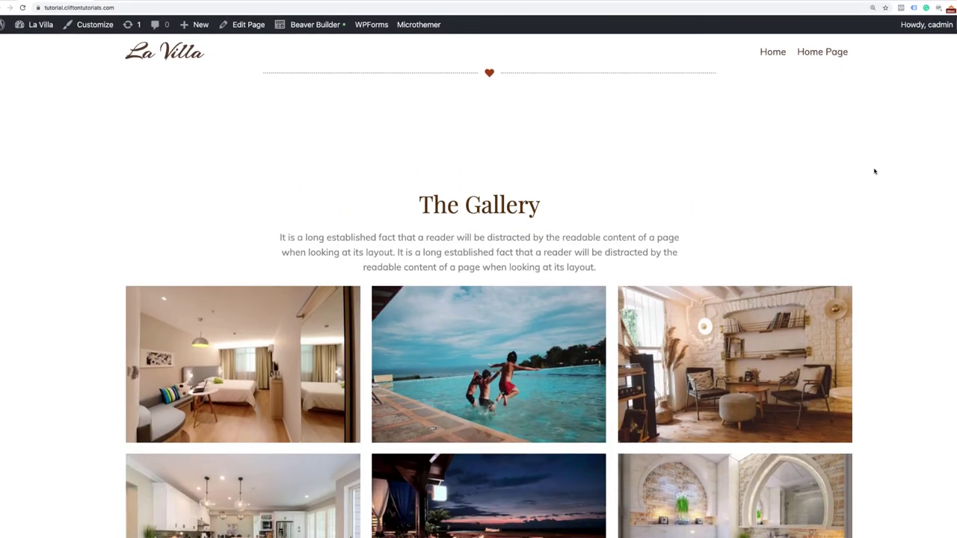
pyautogui.scroll(2, 874, 171)
pyautogui.scroll(-4, 875, 171)
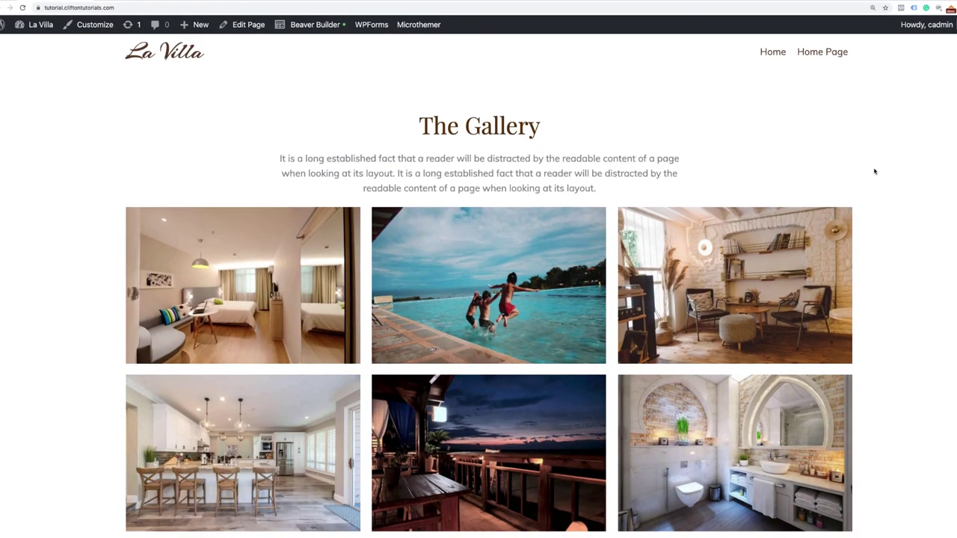
pyautogui.scroll(-1, 874, 171)
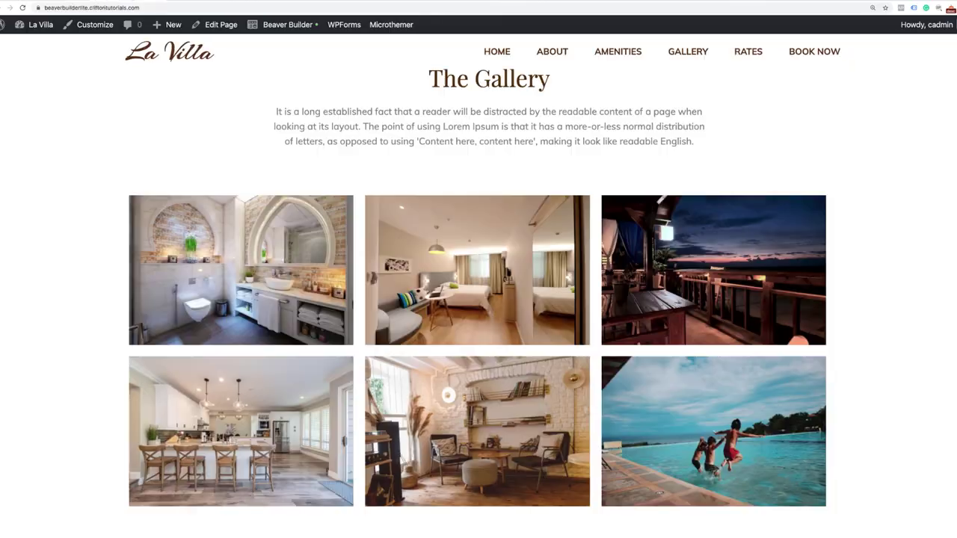
pyautogui.scroll(-10, 478, 270)
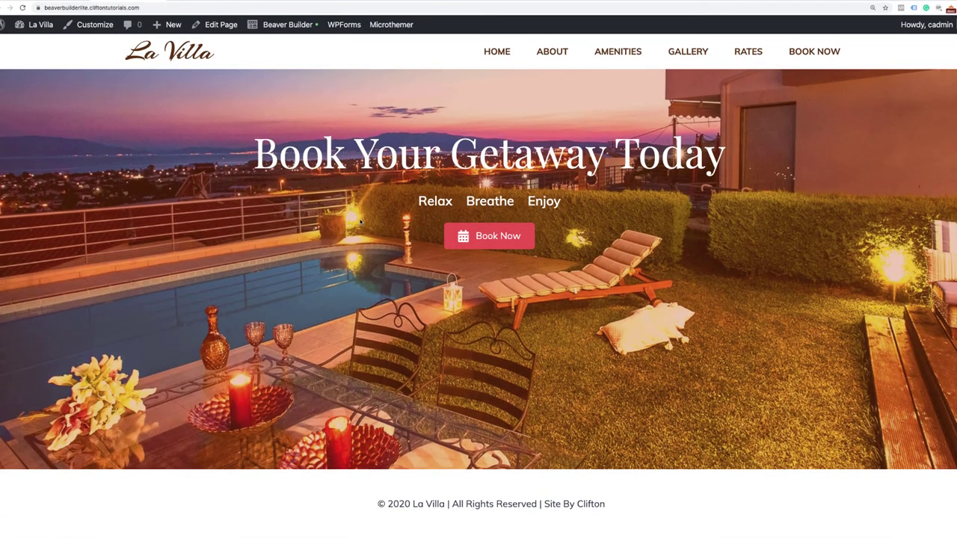
pyautogui.scroll(2, 360, 222)
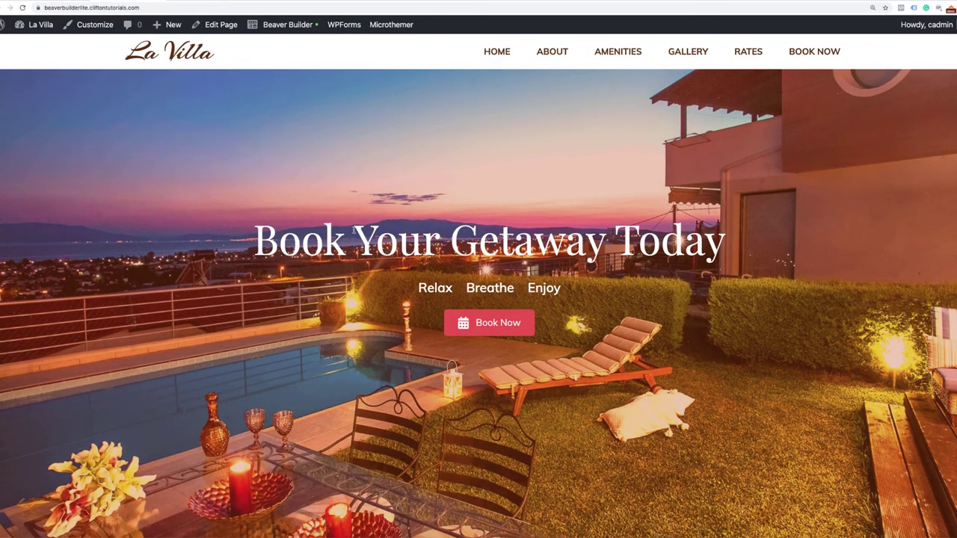
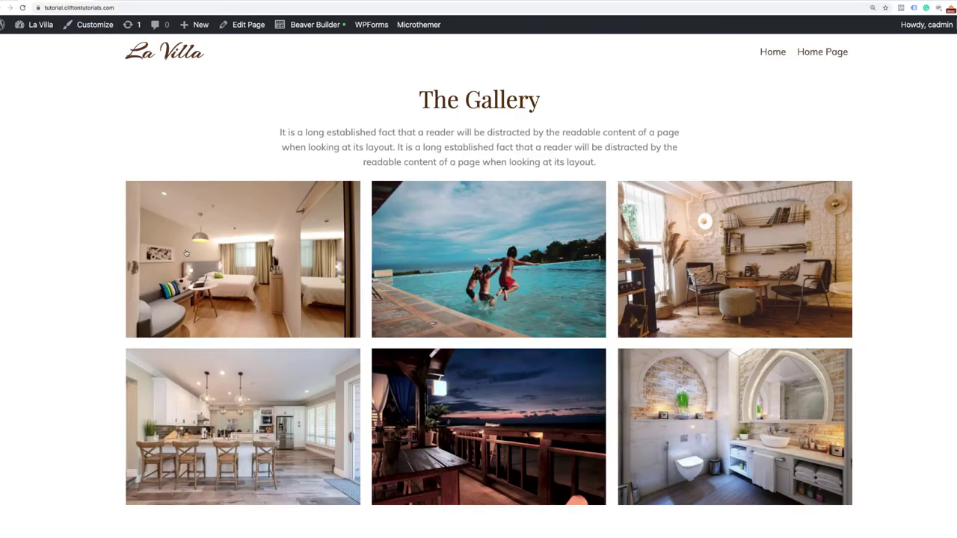
# Reopen the home page in the builder and duplicate the Welcome to La Villa hero row.
pyautogui.scroll(10, 193, 259)
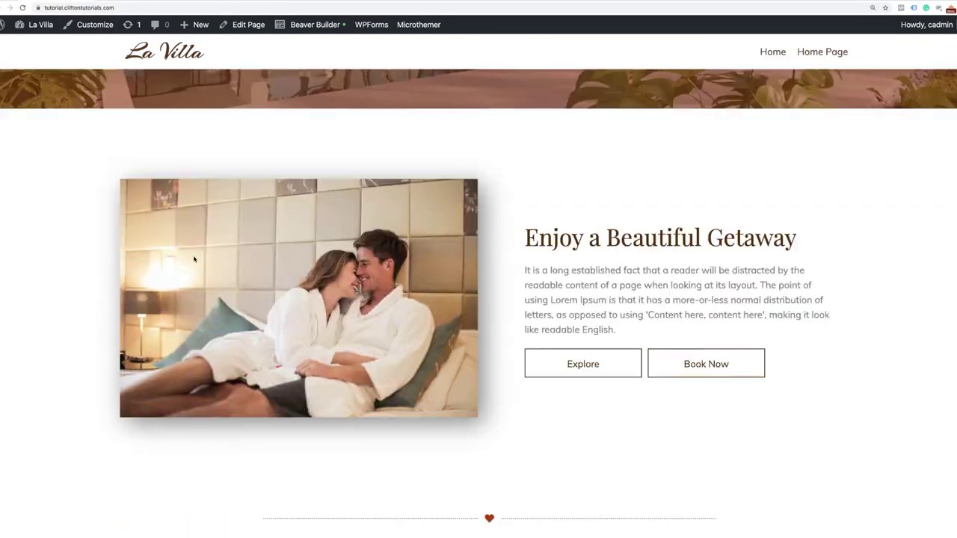
pyautogui.scroll(5, 193, 260)
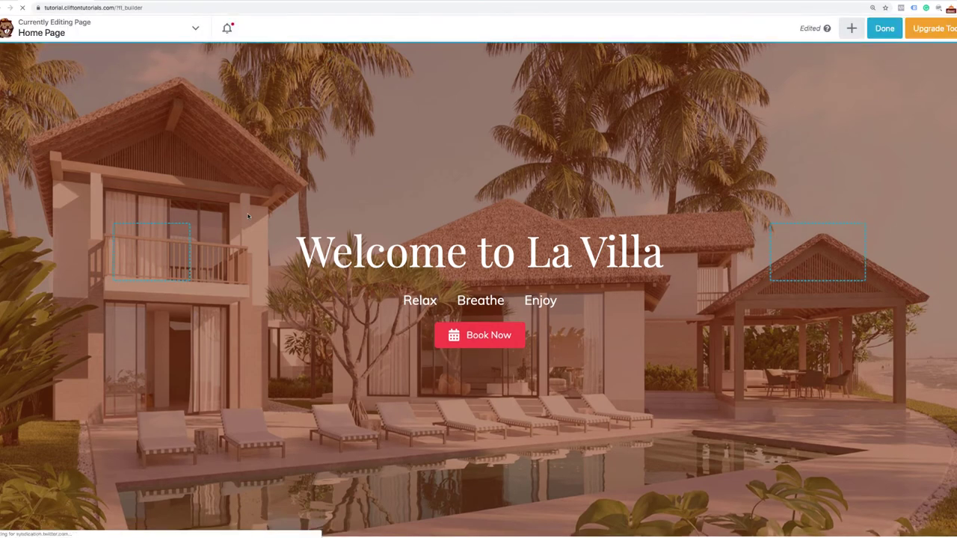
pyautogui.scroll(-4, 59, 402)
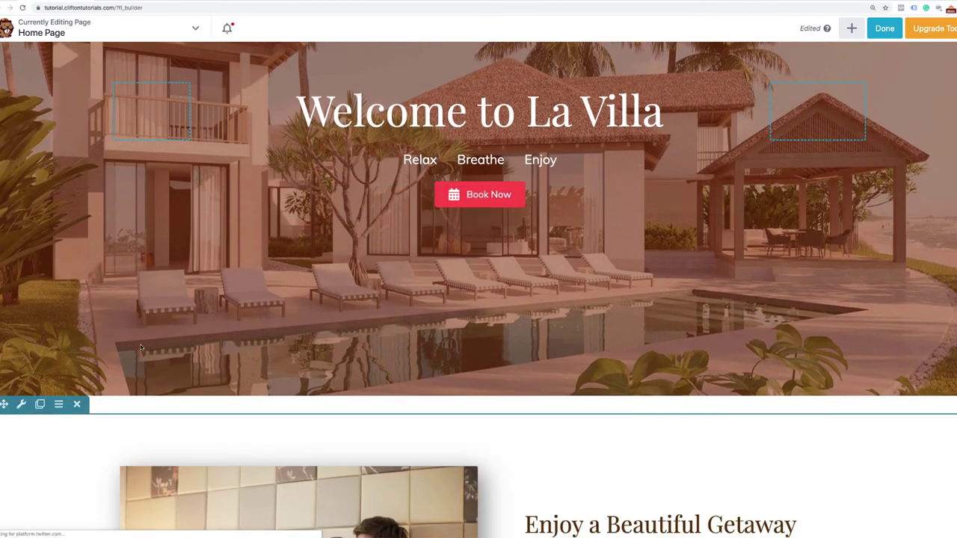
pyautogui.click(42, 404)
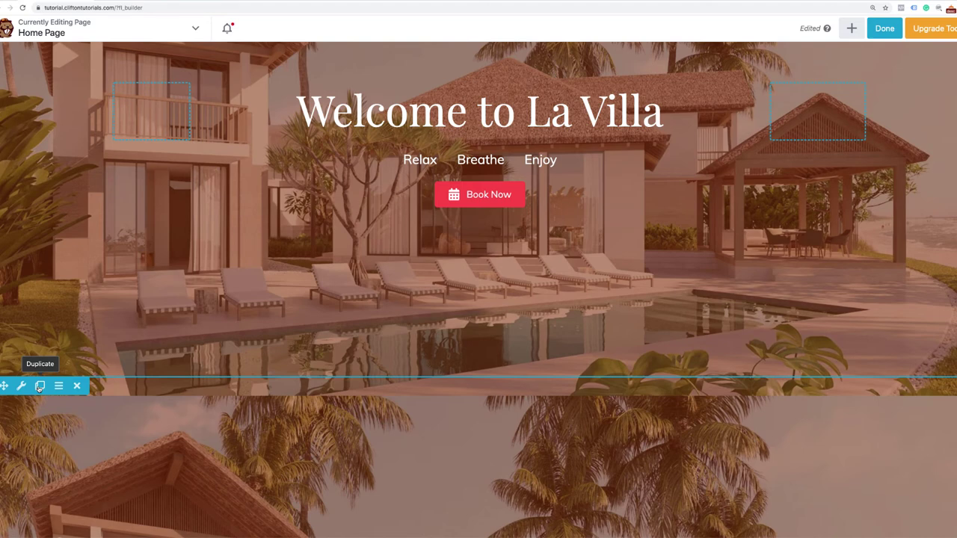
# Move the duplicated hero row to the end of the page, directly above the footer.
pyautogui.scroll(-5, 55, 390)
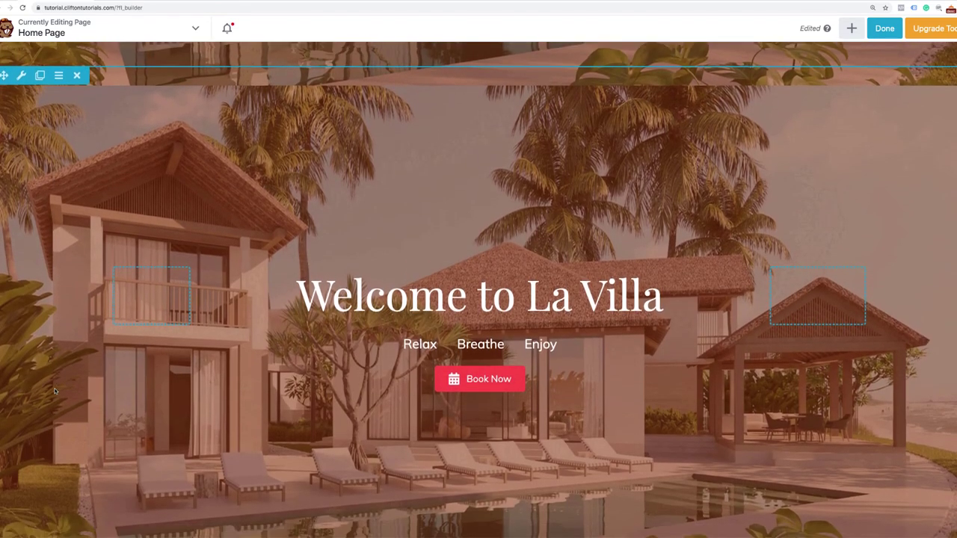
pyautogui.scroll(-2, 55, 391)
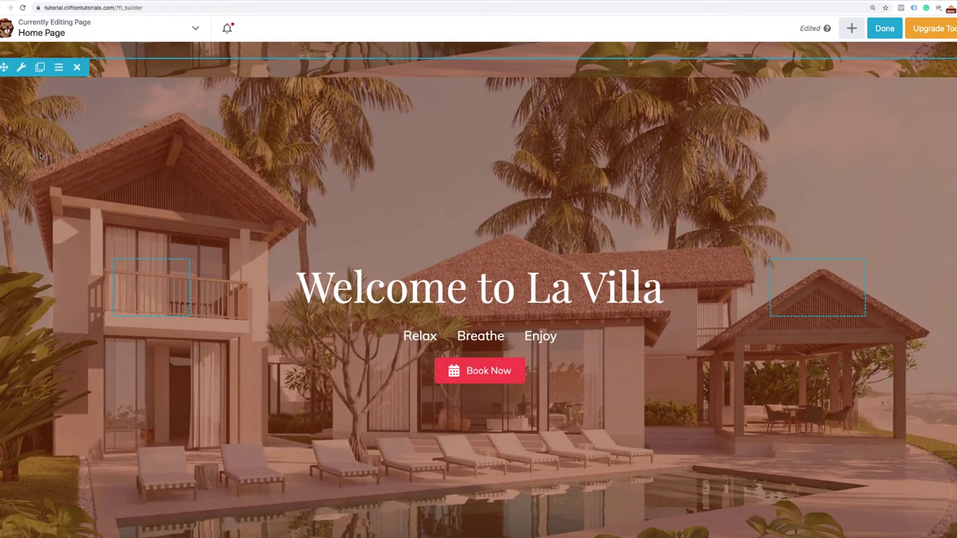
pyautogui.scroll(1, 4, 72)
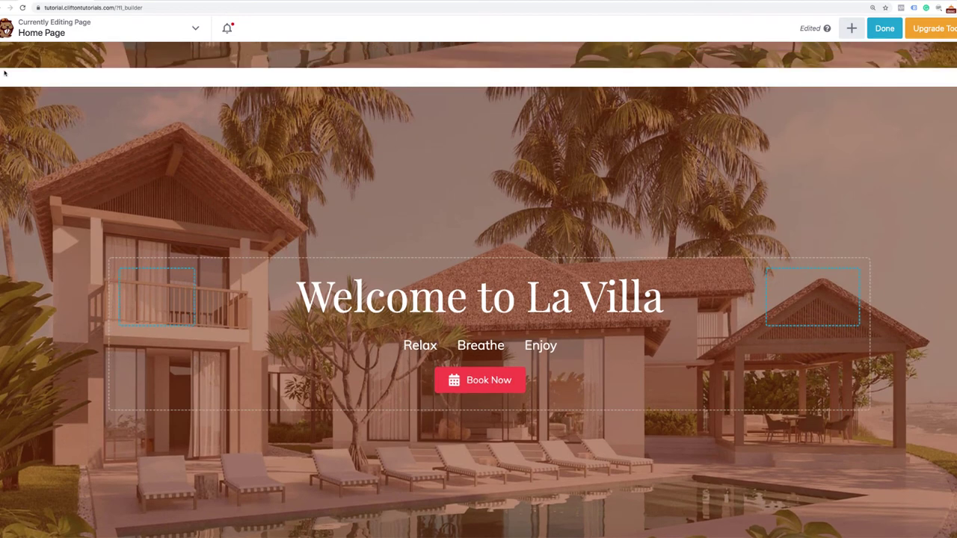
pyautogui.moveTo(5, 72); pyautogui.dragTo(33, 527)
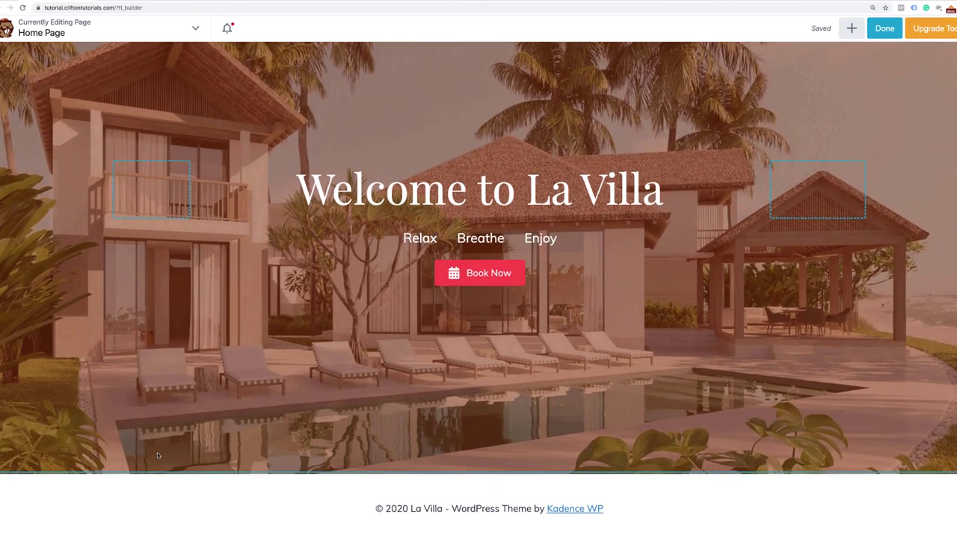
pyautogui.scroll(-3, 157, 453)
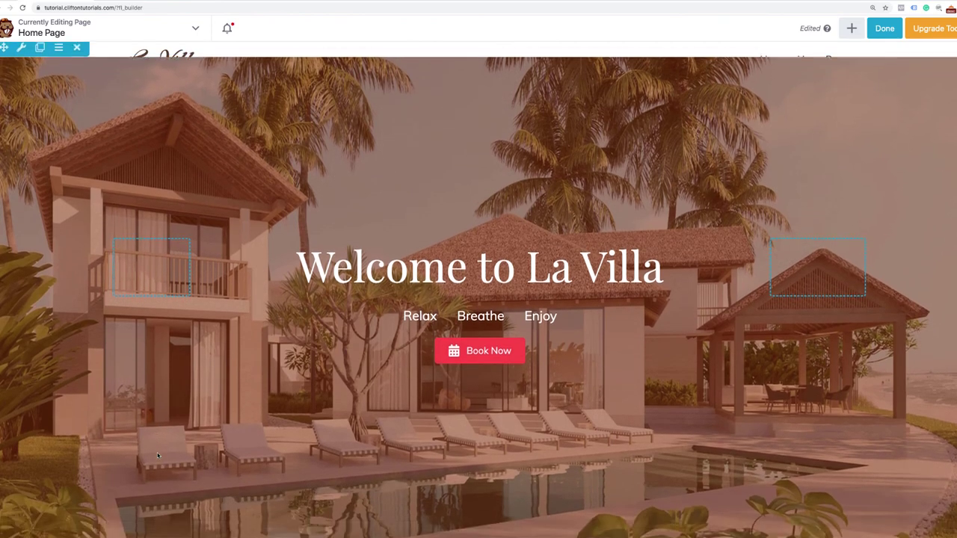
# Change the copied hero row from full height to a minimum height of 750 px.
pyautogui.scroll(2, 157, 453)
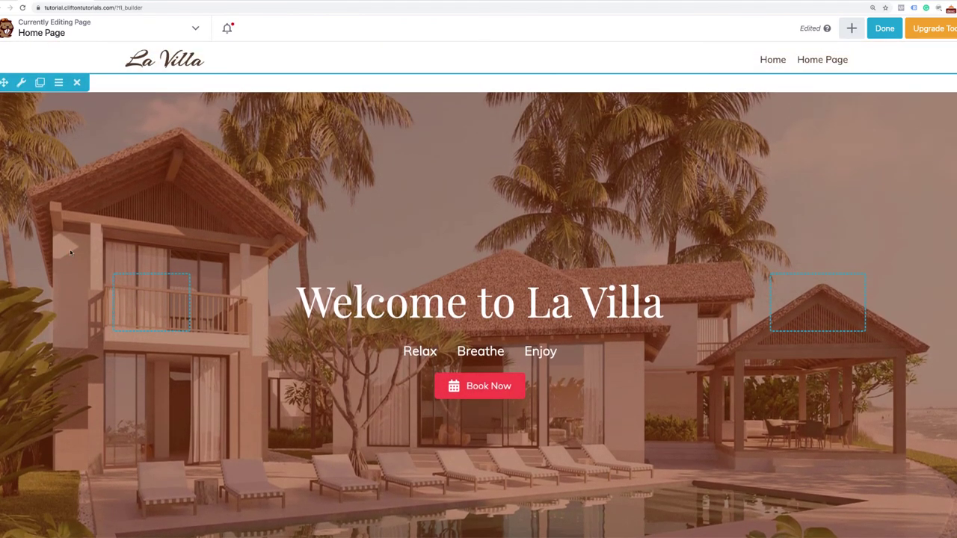
pyautogui.click(21, 82)
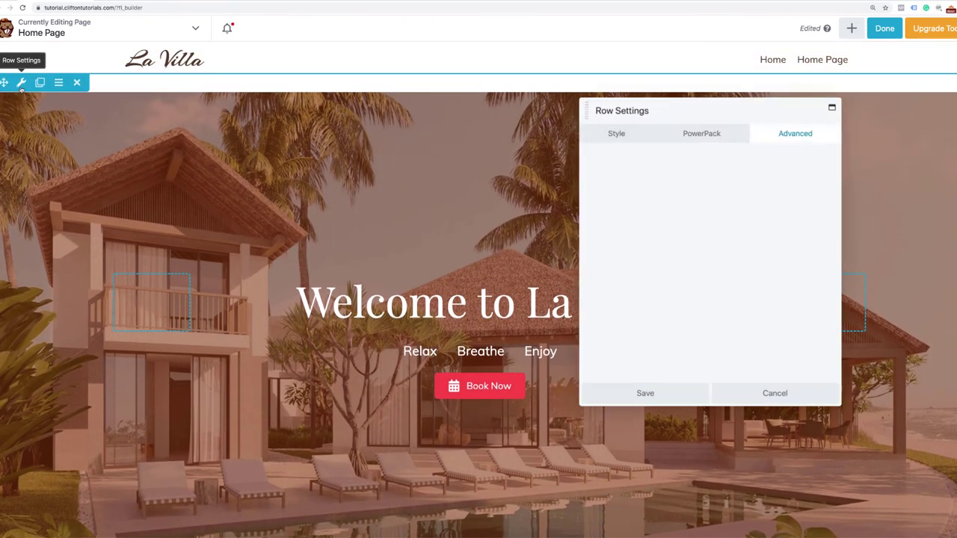
pyautogui.click(618, 134)
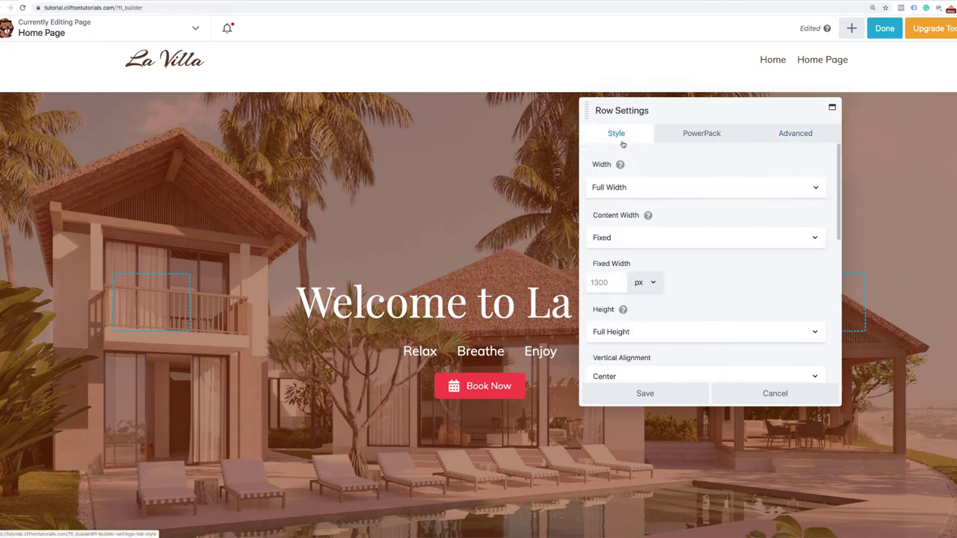
pyautogui.scroll(-1, 641, 304)
pyautogui.click(641, 295)
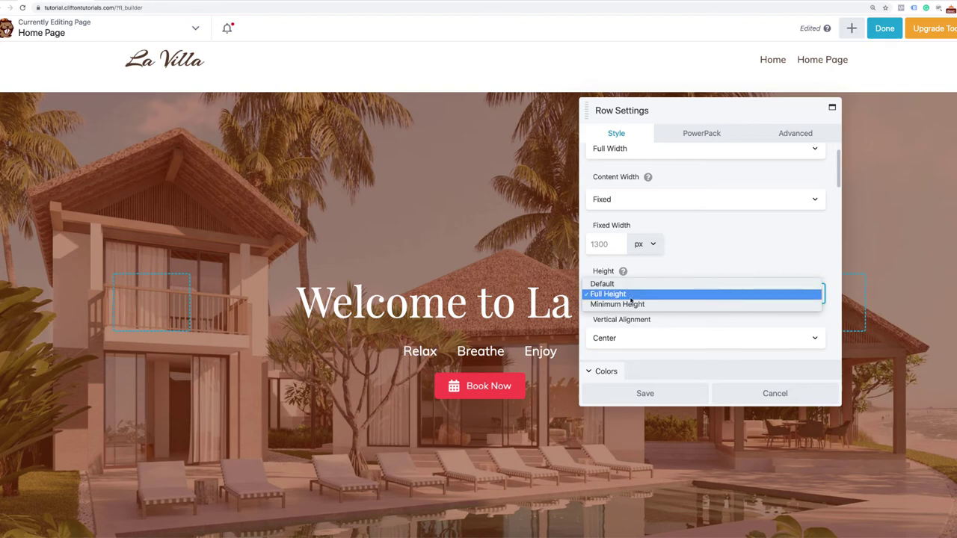
pyautogui.click(631, 304)
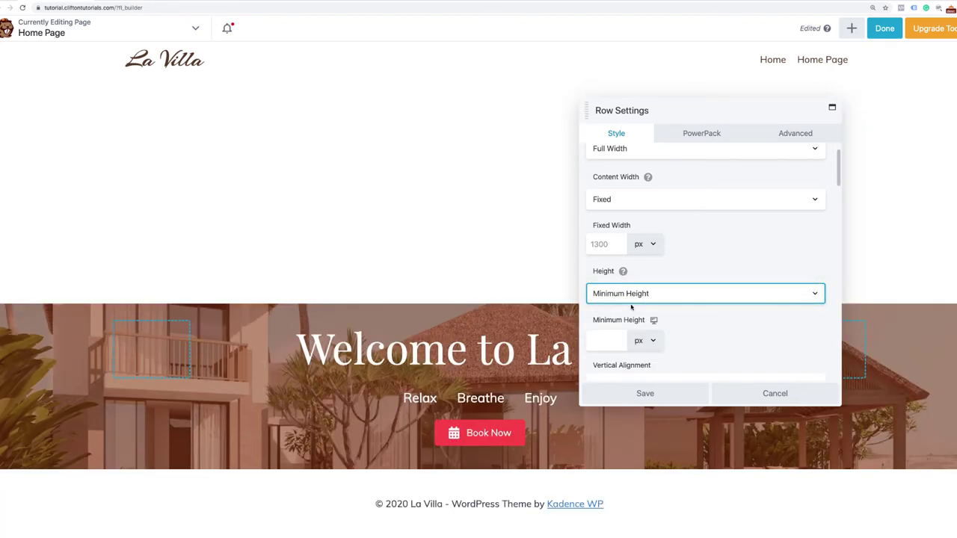
pyautogui.click(613, 341)
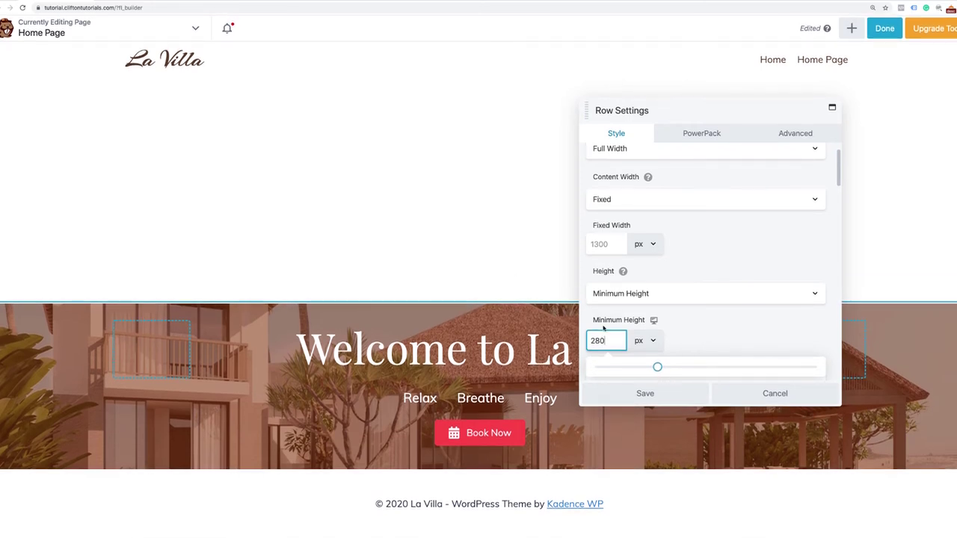
pyautogui.moveTo(658, 369); pyautogui.dragTo(751, 367)
pyautogui.scroll(-5, 422, 359)
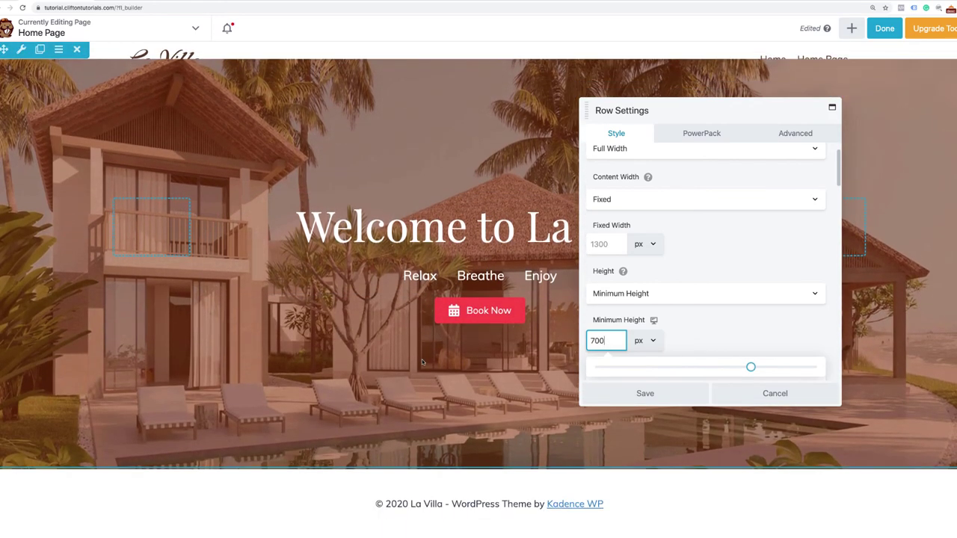
pyautogui.moveTo(752, 367); pyautogui.dragTo(764, 367)
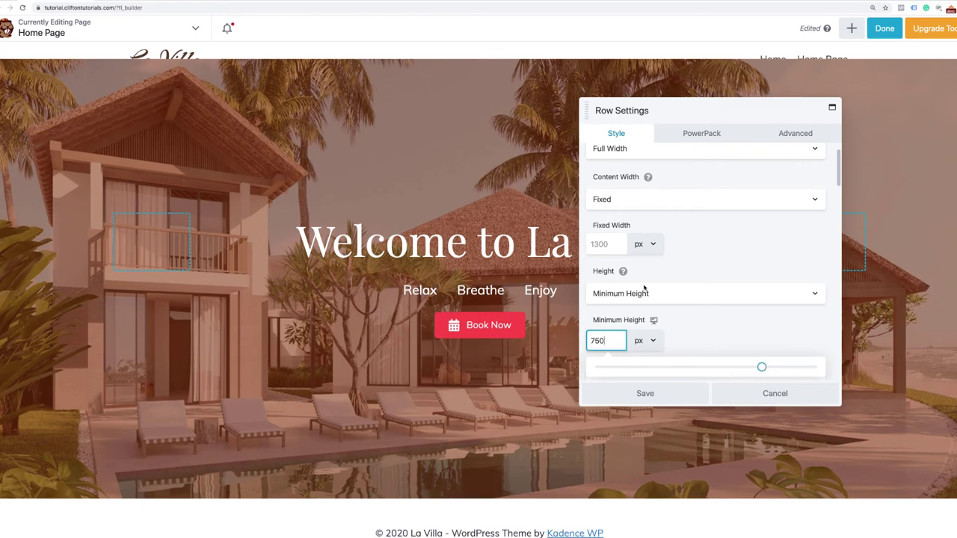
# Replace the copied row's background photo with vacation-contact.jpg from the media library and save the row settings.
pyautogui.scroll(1, 644, 287)
pyautogui.scroll(-8, 620, 289)
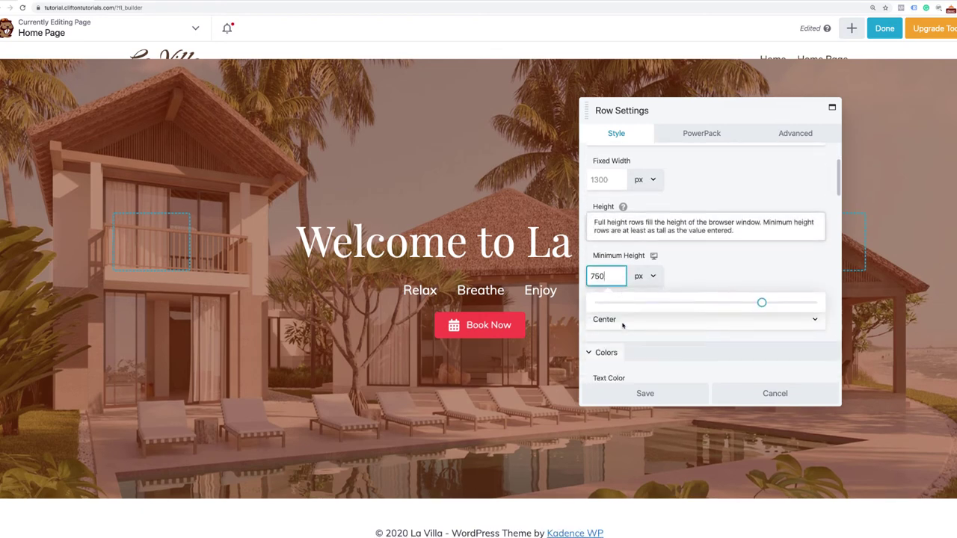
pyautogui.scroll(-5, 622, 326)
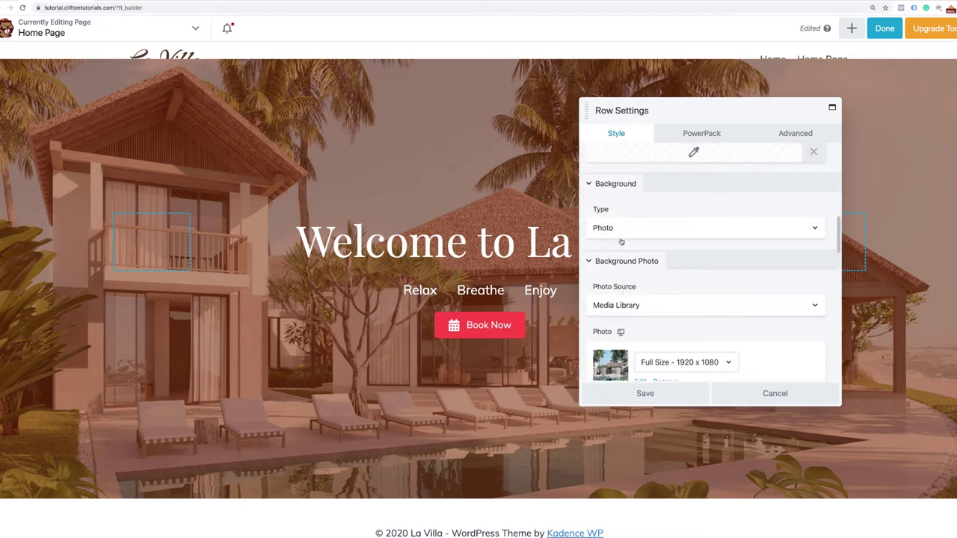
pyautogui.scroll(-2, 626, 325)
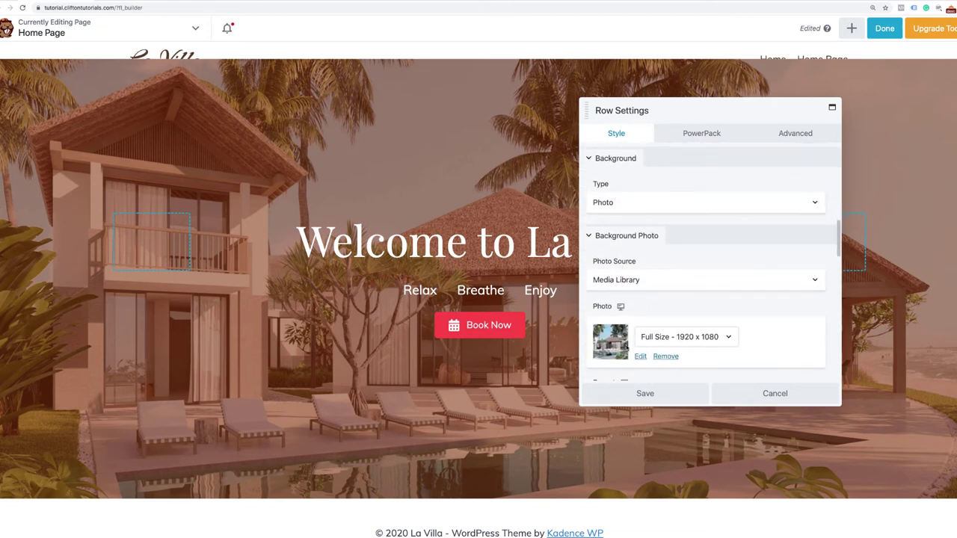
pyautogui.click(641, 308)
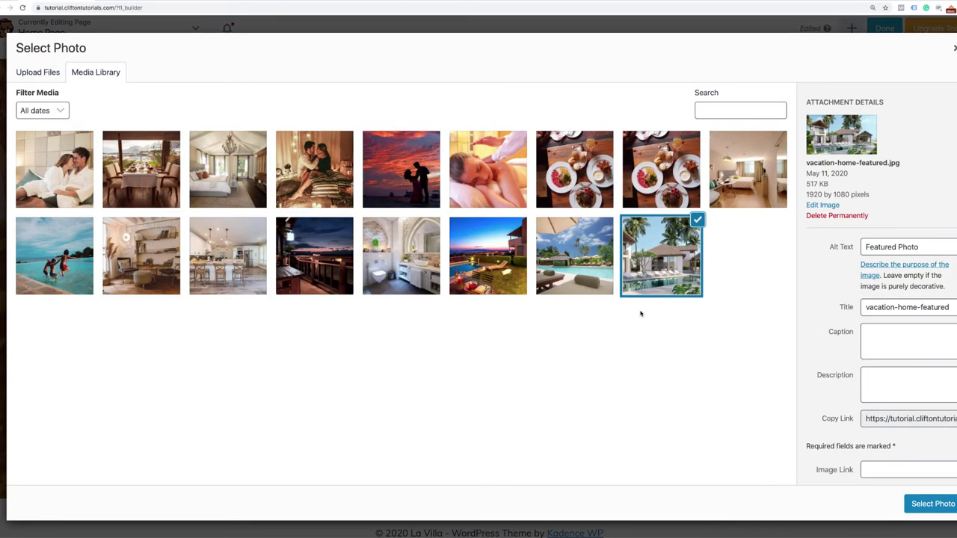
pyautogui.click(505, 274)
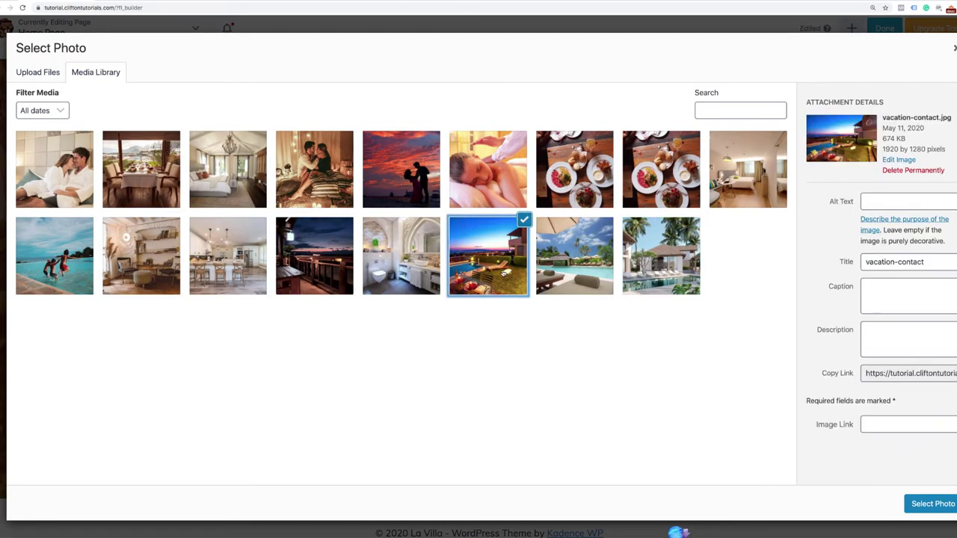
pyautogui.click(929, 502)
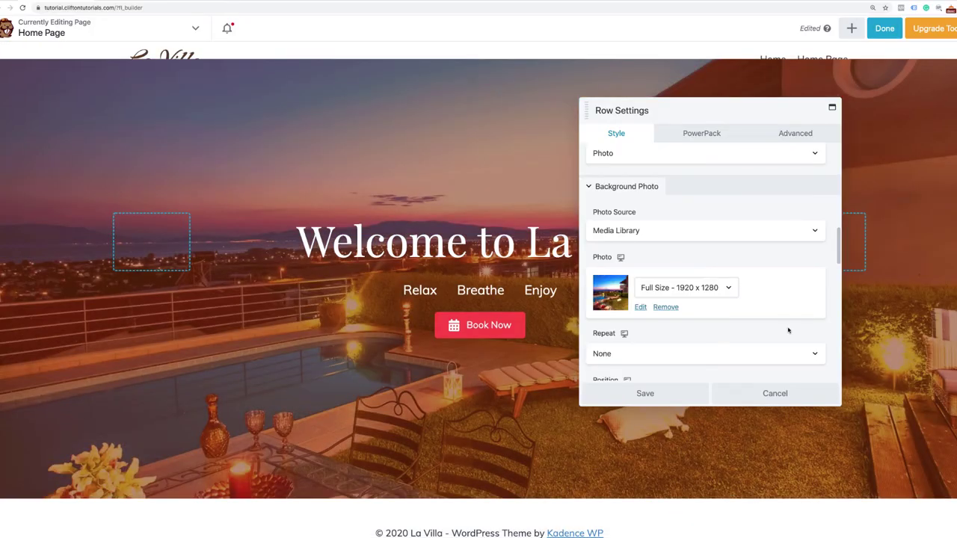
pyautogui.click(663, 394)
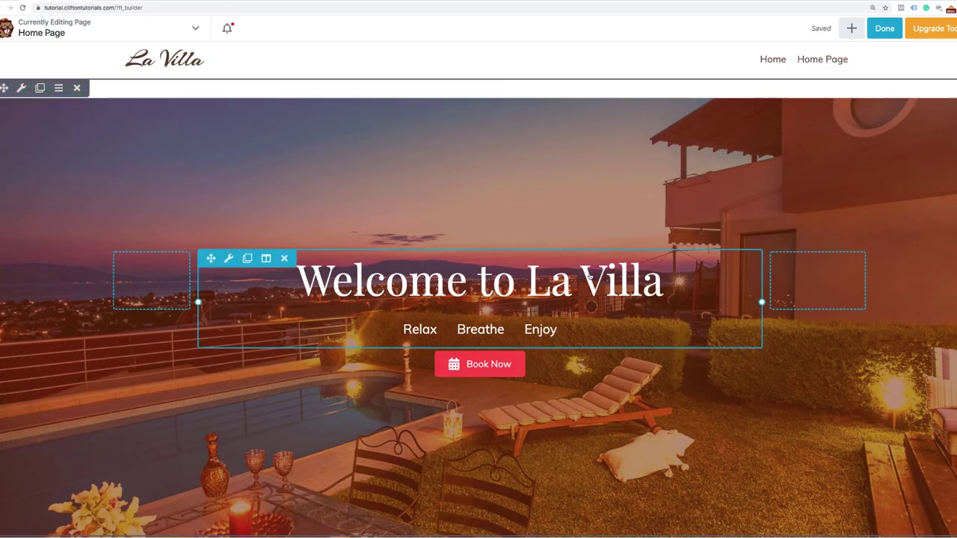
# Change the copied row's heading text to "Book Your Getaway Today" and save the heading.
pyautogui.click(590, 278)
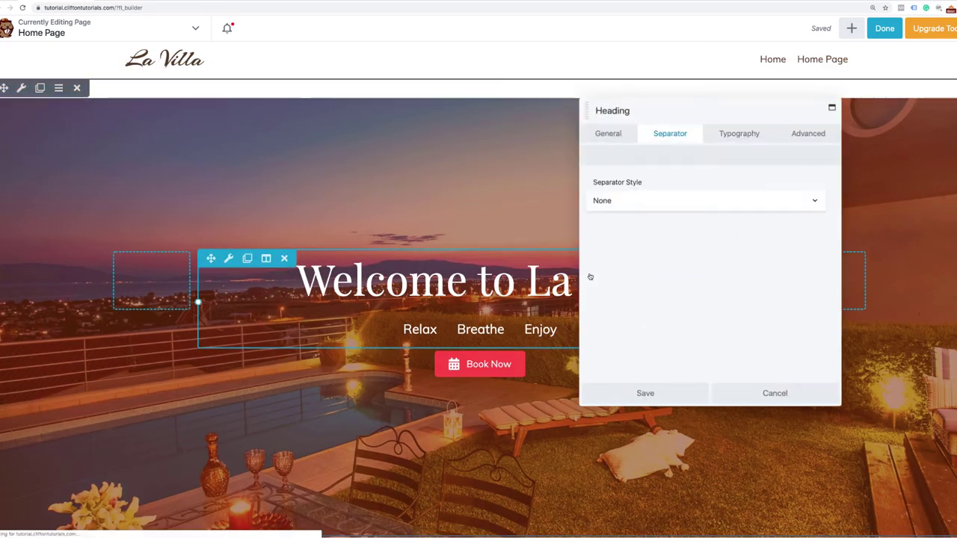
pyautogui.click(614, 137)
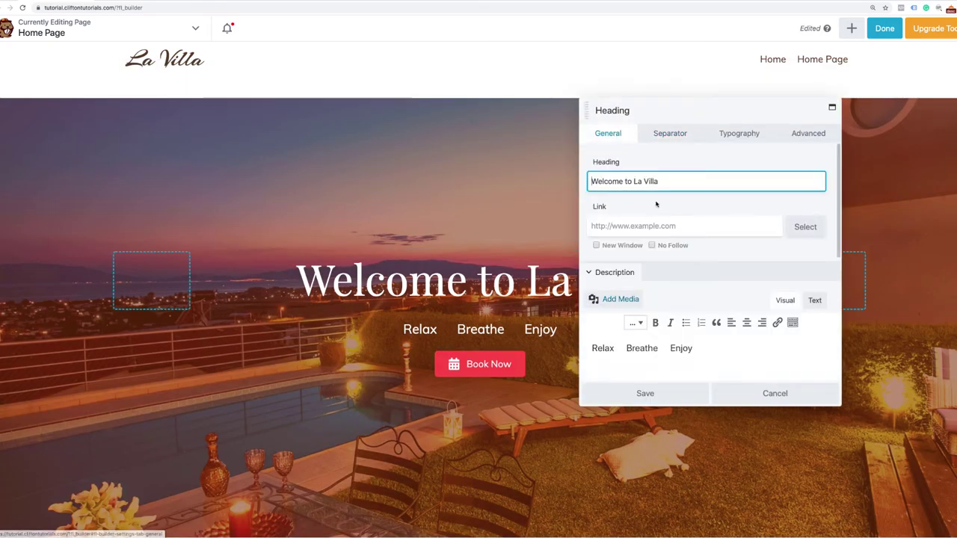
pyautogui.moveTo(665, 183); pyautogui.dragTo(622, 164)
pyautogui.write('Bo')
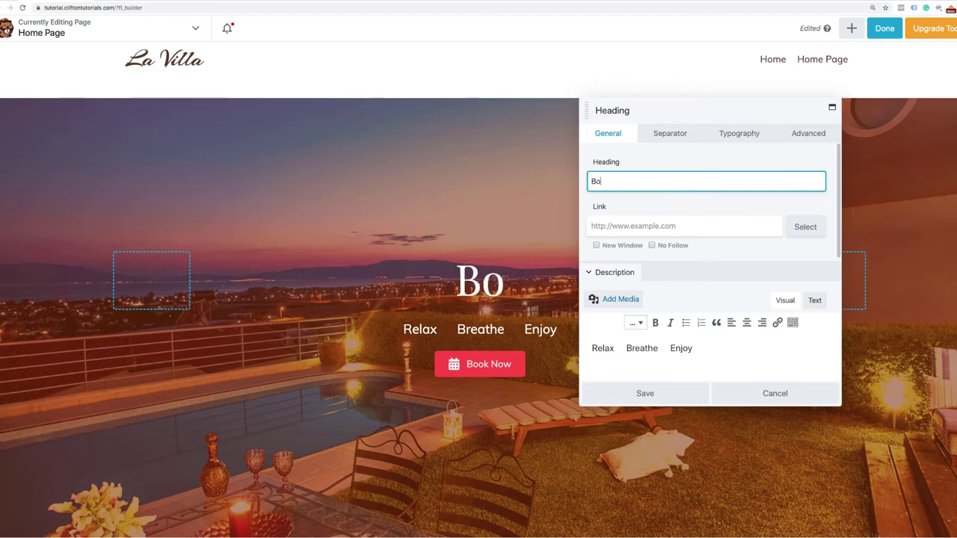
pyautogui.write('ok Your Get')
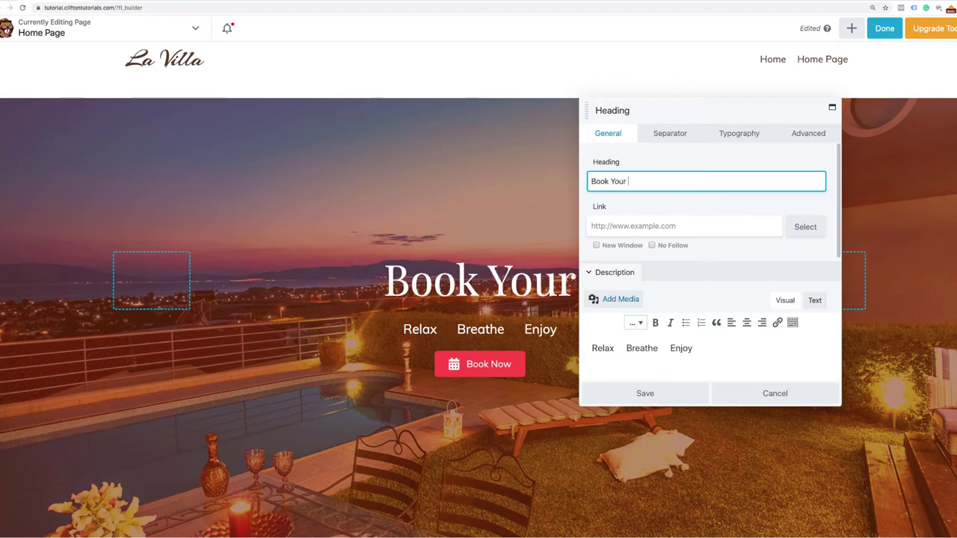
pyautogui.write('away')
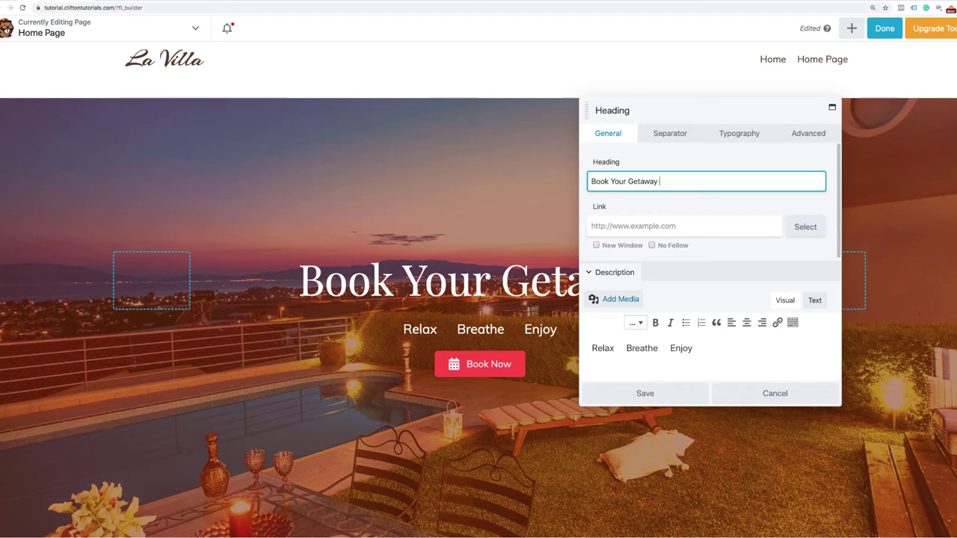
pyautogui.write('To')
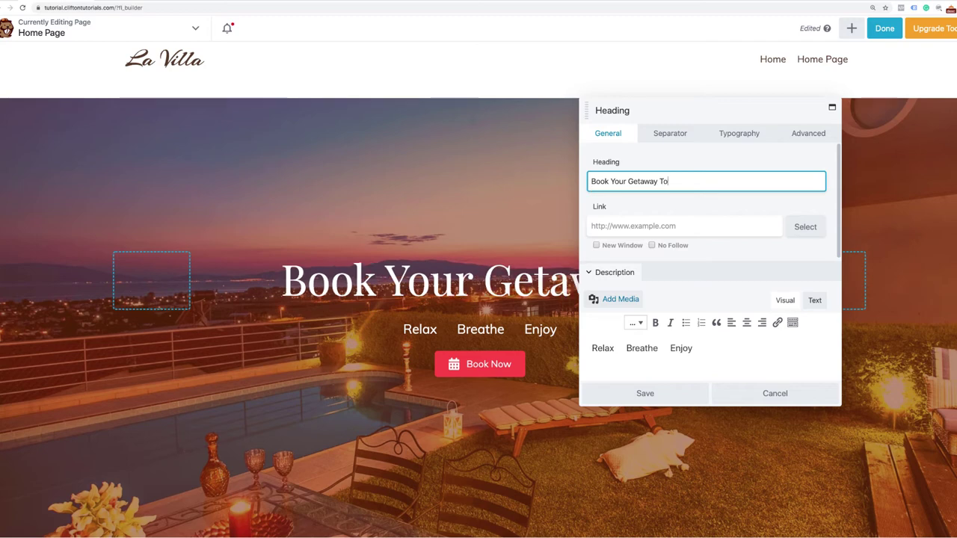
pyautogui.write('day')
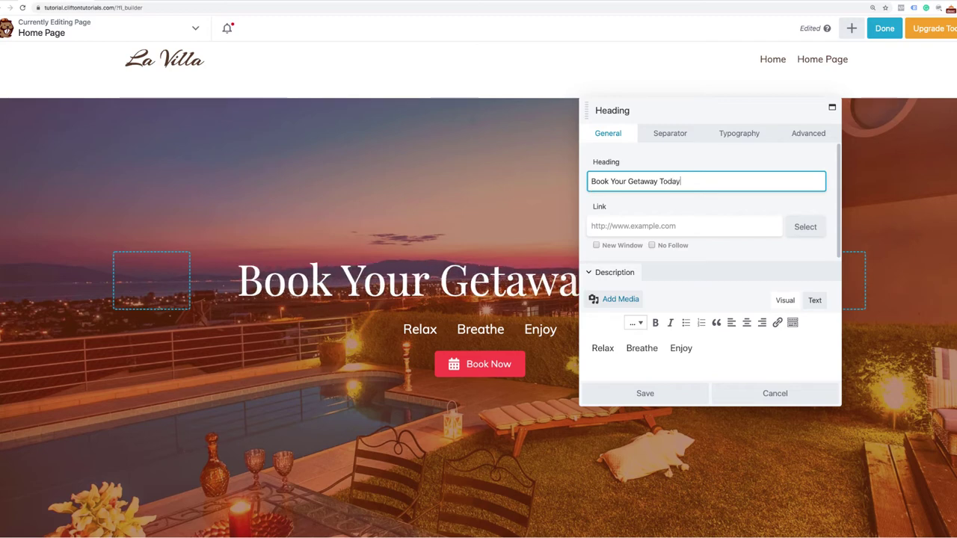
pyautogui.click(645, 394)
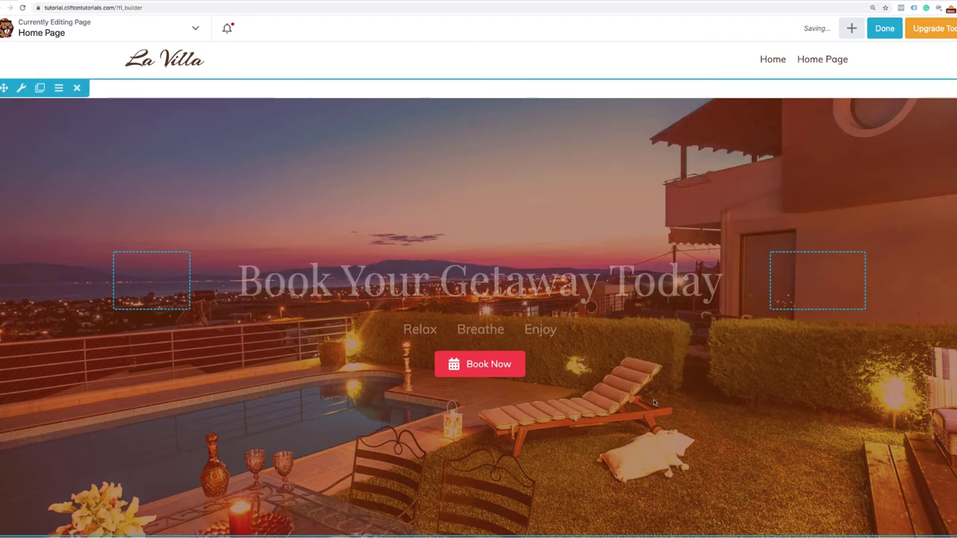
# Publish the home page and view the closing booking banner and footer on the live page.
pyautogui.click(884, 28)
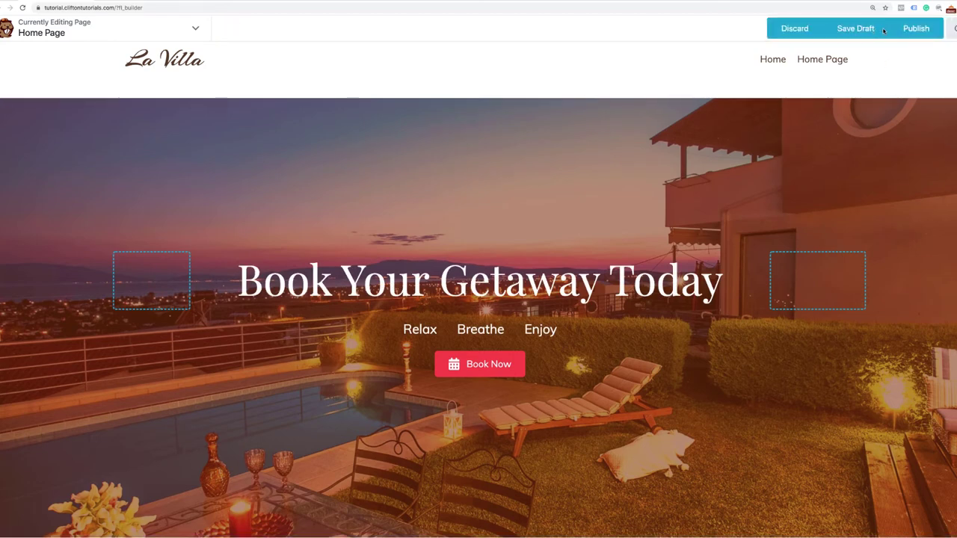
pyautogui.click(914, 29)
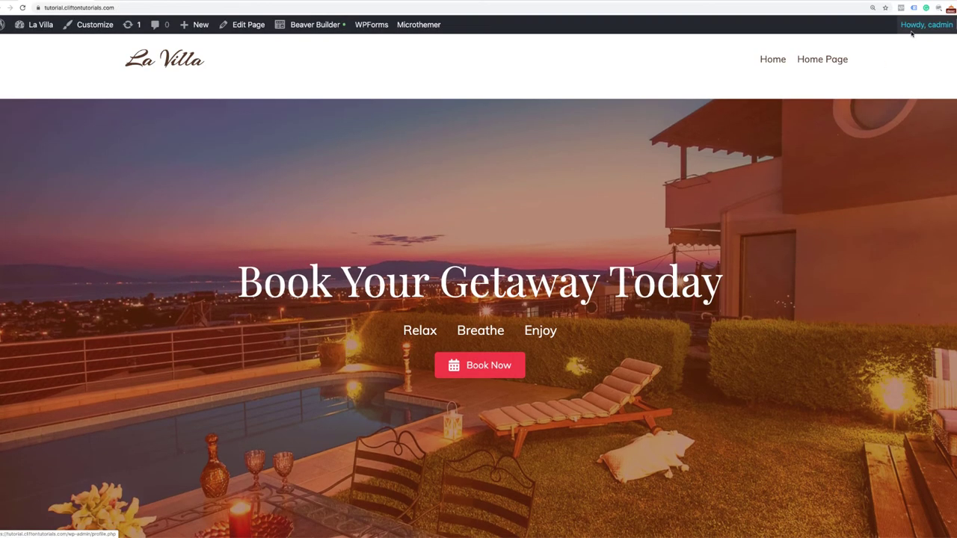
pyautogui.scroll(-2, 807, 239)
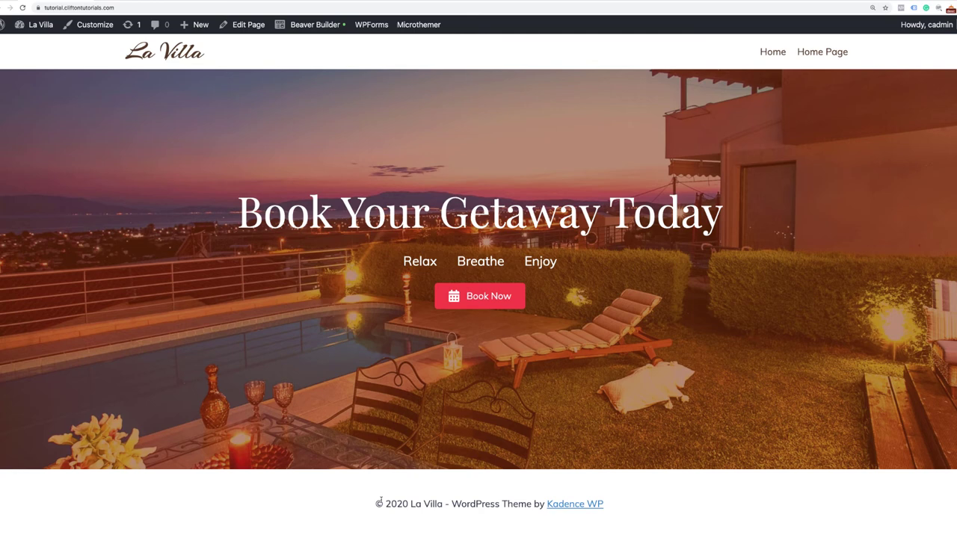
# Open the footer's Copyright item for editing in the theme customizer.
pyautogui.click(95, 28)
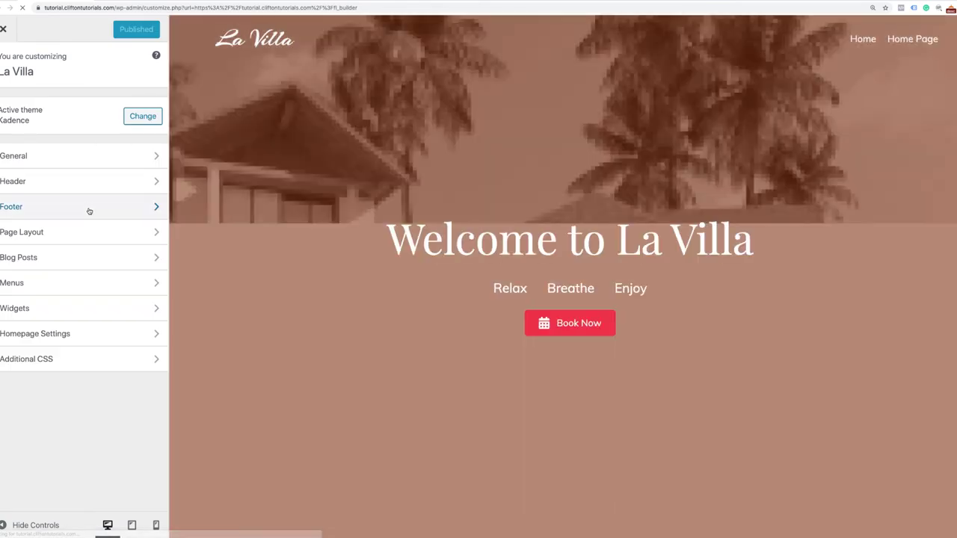
pyautogui.click(88, 207)
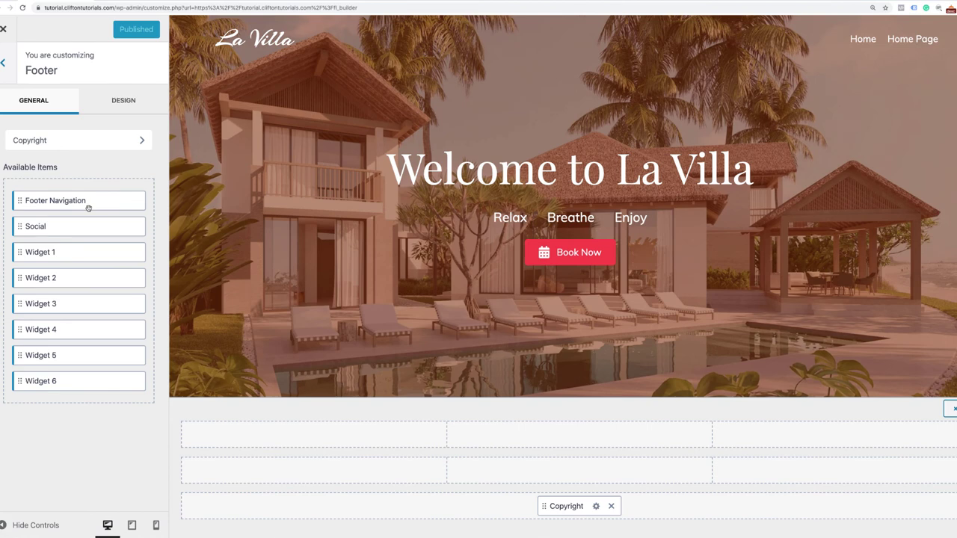
pyautogui.moveTo(206, 430)
pyautogui.moveTo(246, 433)
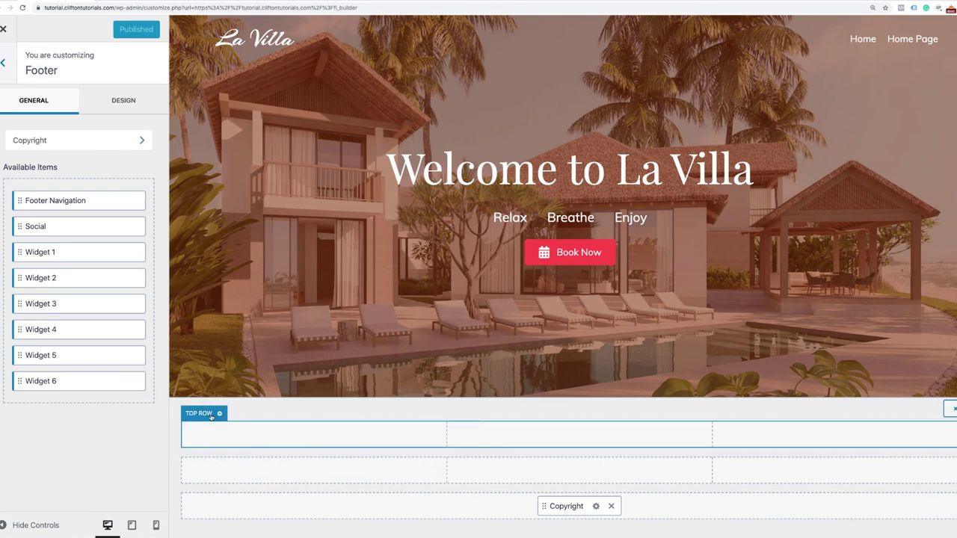
pyautogui.click(596, 507)
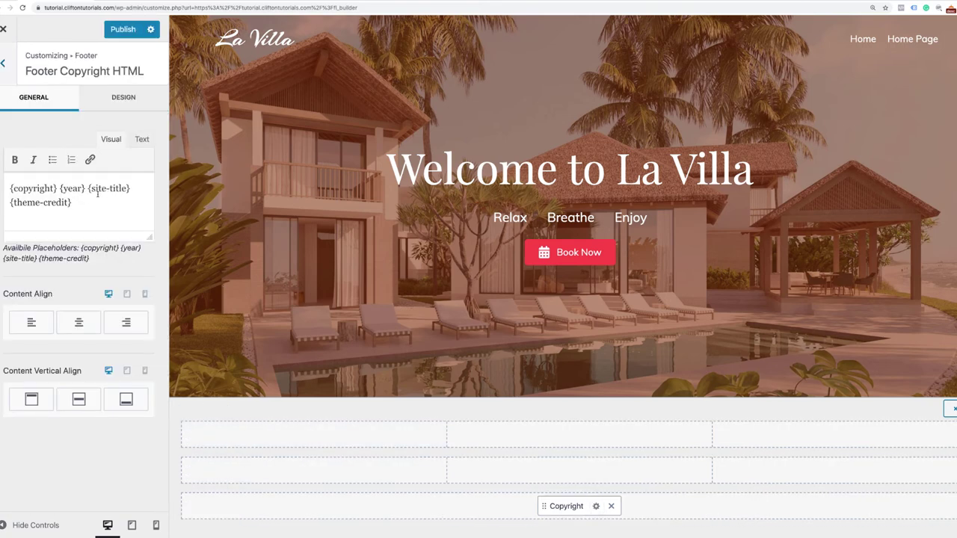
# Replace the {theme-credit} placeholder in the footer copyright text with "Site by" and the creator's name, and publish the change.
pyautogui.moveTo(88, 190); pyautogui.dragTo(114, 202)
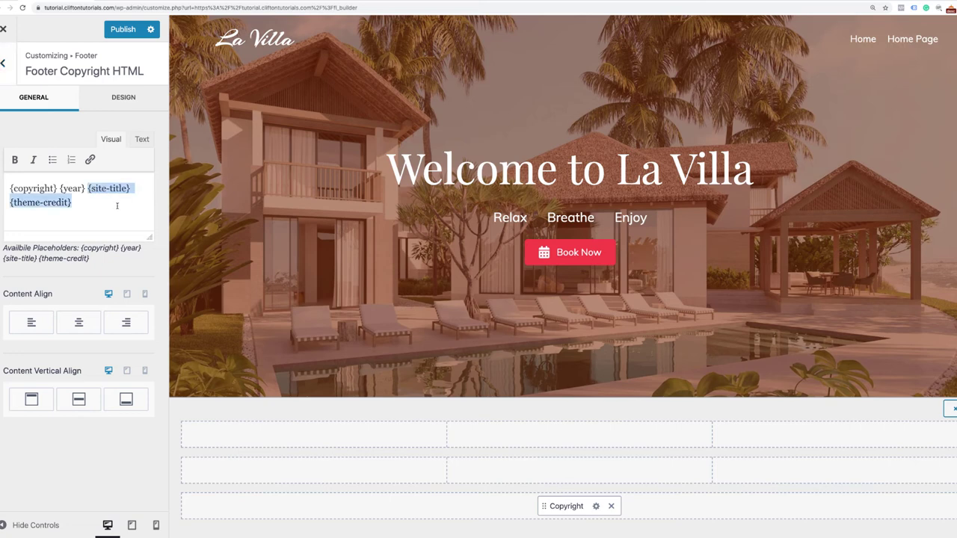
pyautogui.click(107, 201)
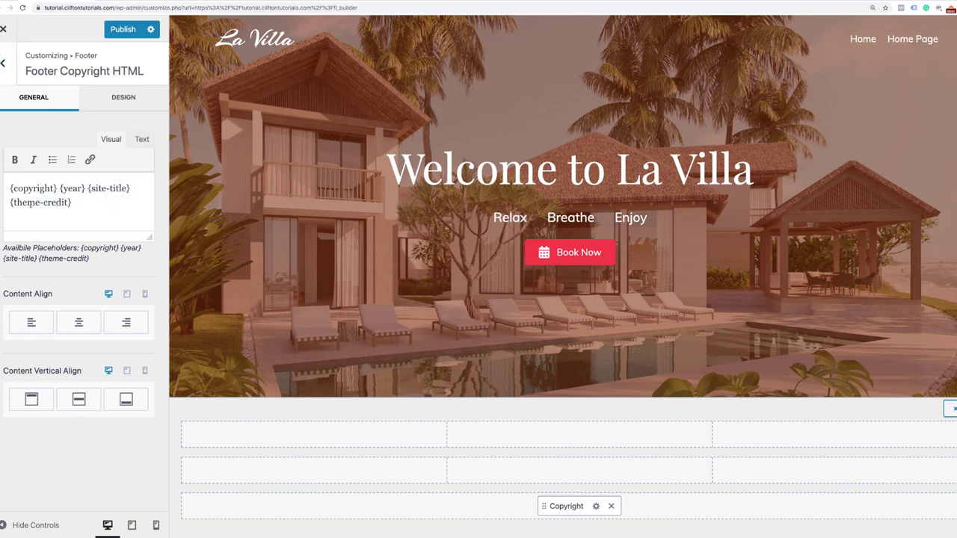
pyautogui.moveTo(9, 202); pyautogui.dragTo(78, 203)
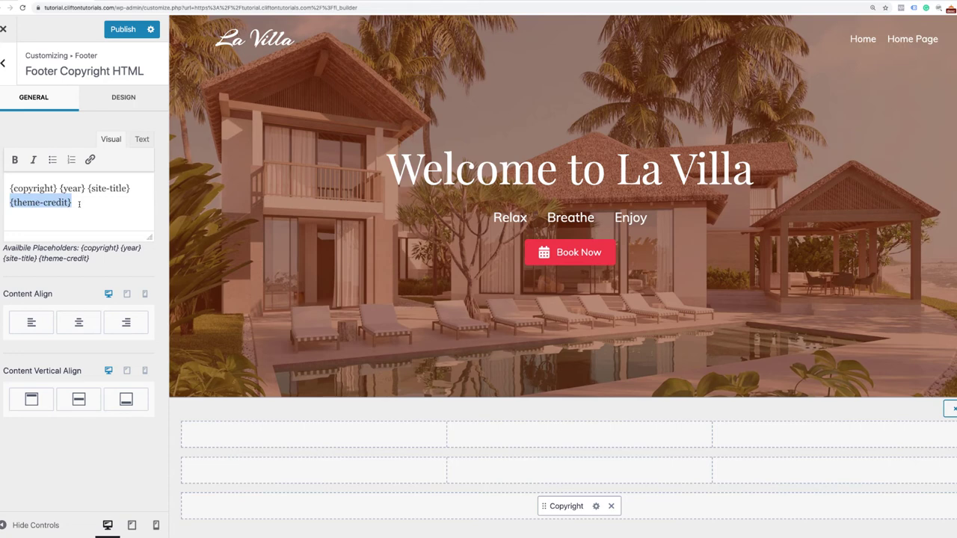
pyautogui.press('BackSpace')
pyautogui.write('Site b')
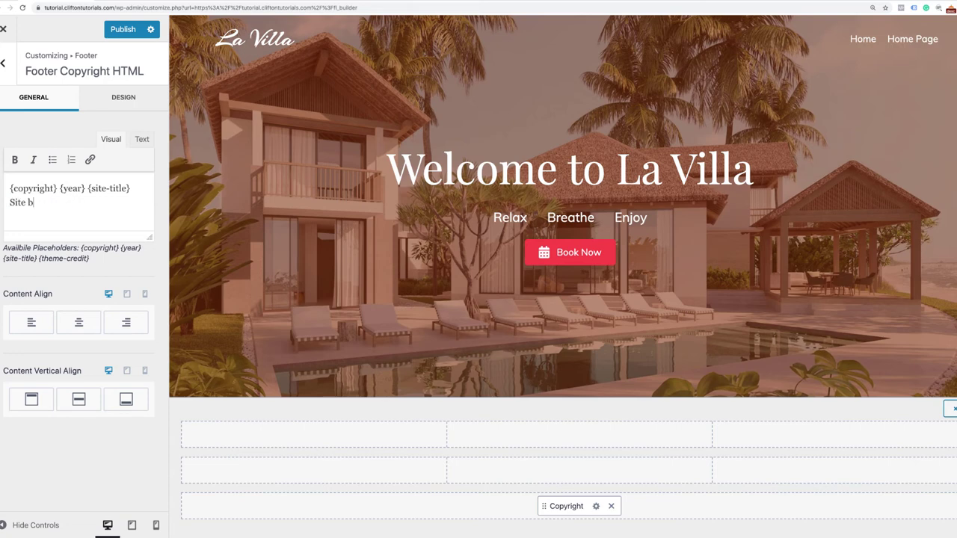
pyautogui.write('y Clifton')
pyautogui.click(121, 32)
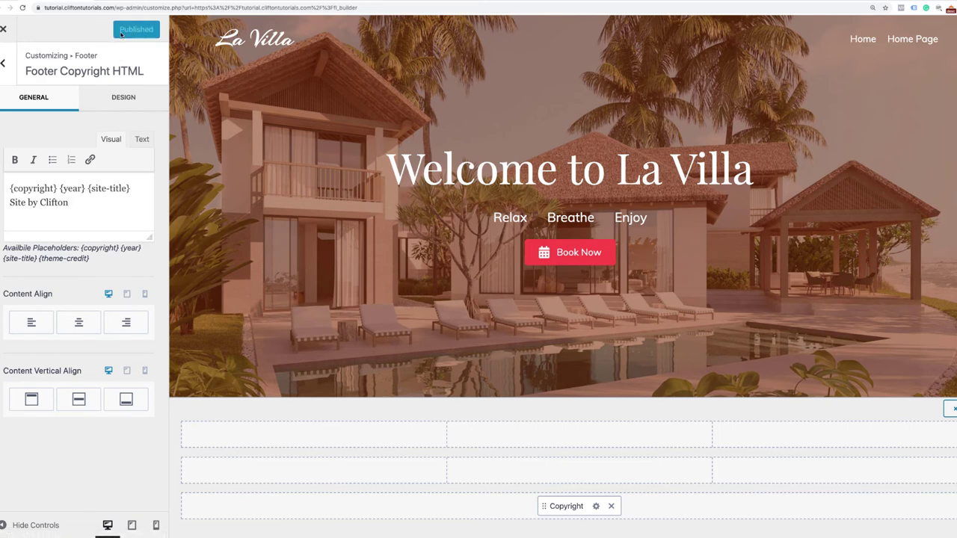
# Close the customizer and review the live home page from the welcome banner down to the footer copyright line.
pyautogui.click(3, 29)
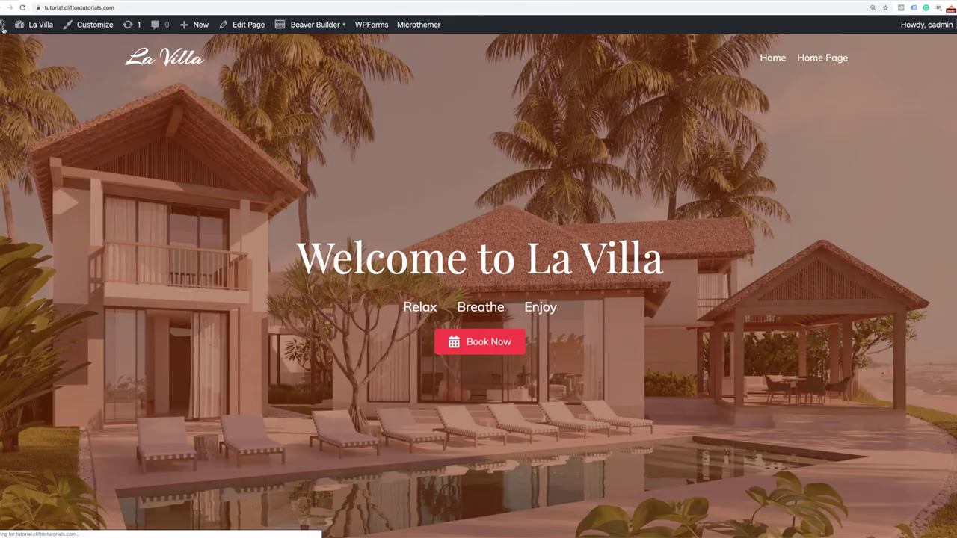
pyautogui.scroll(-10, 273, 217)
pyautogui.scroll(-6, 273, 217)
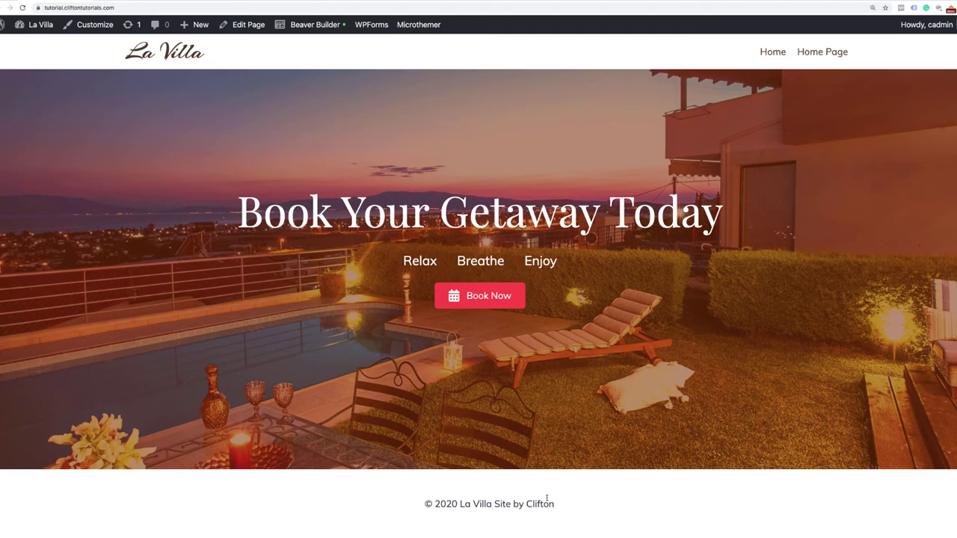
pyautogui.scroll(10, 500, 433)
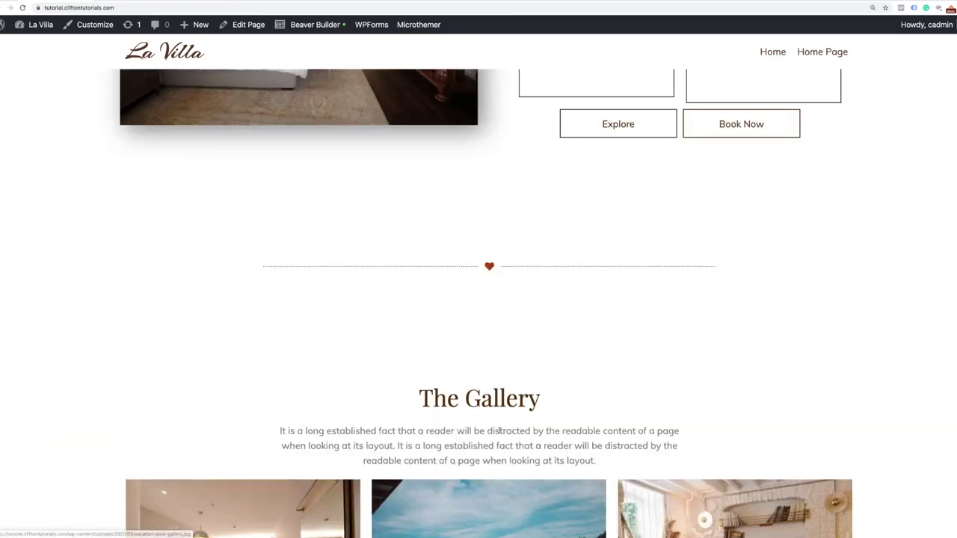
pyautogui.press('super+r')
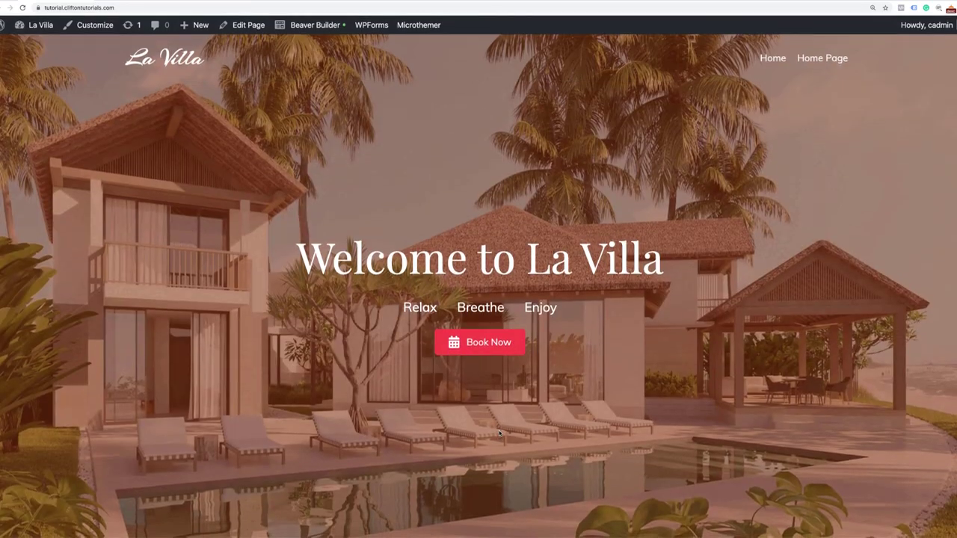
pyautogui.scroll(-10, 500, 433)
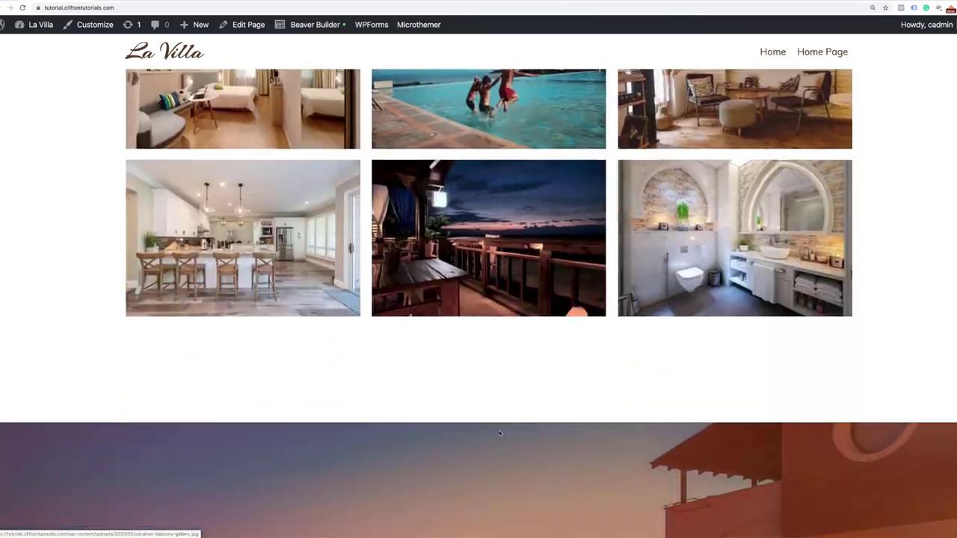
pyautogui.scroll(10, 499, 433)
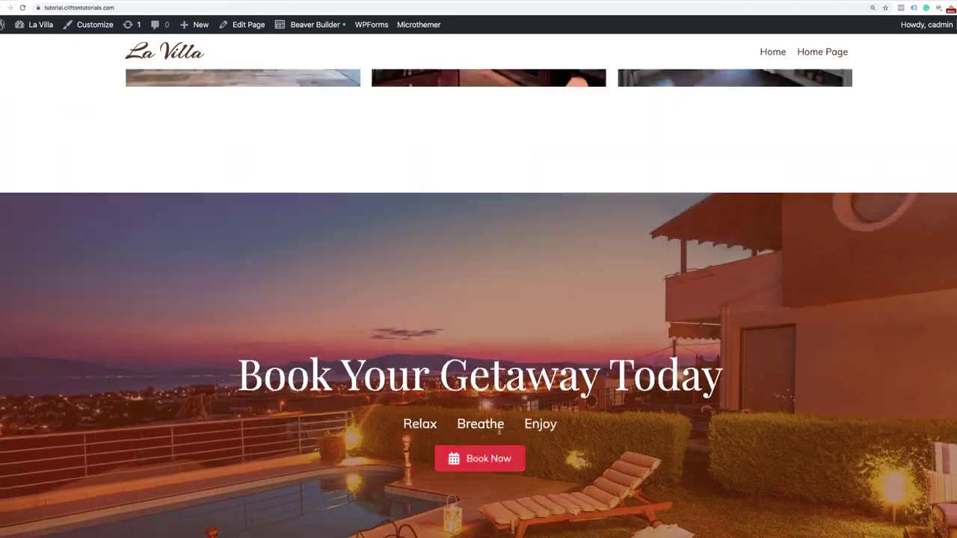
pyautogui.scroll(15, 498, 443)
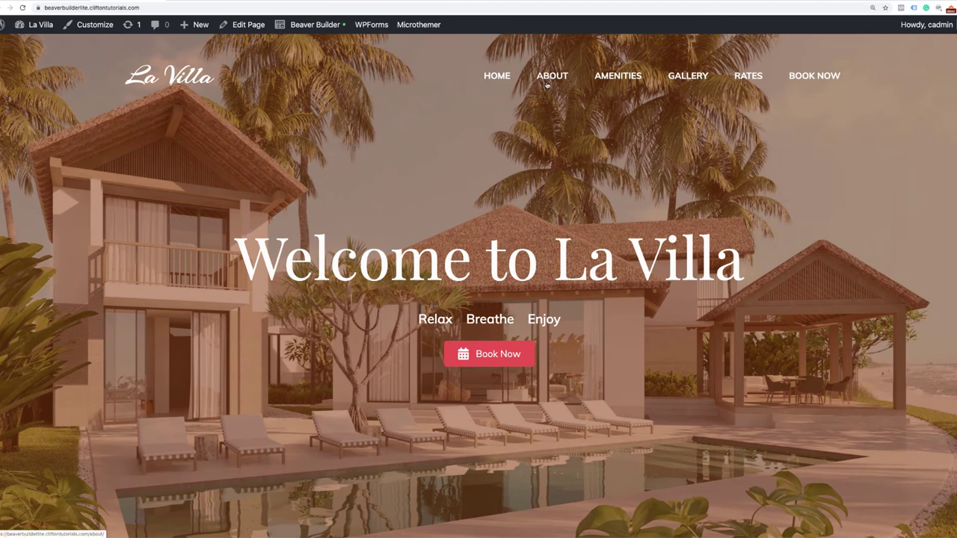
# Tour the reference La Villa site's Amenities, Gallery and Rates sections through its navigation links.
pyautogui.click(550, 84)
pyautogui.click(624, 77)
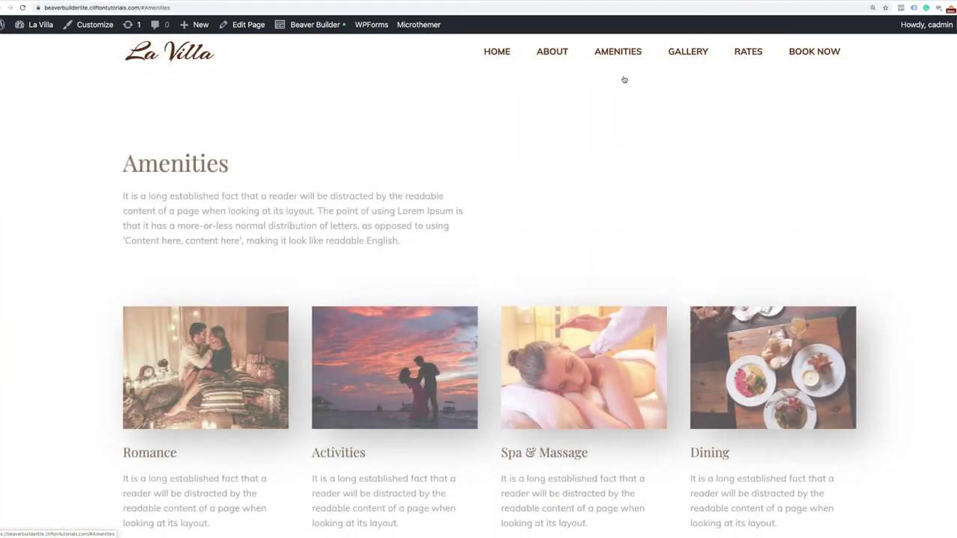
pyautogui.click(691, 54)
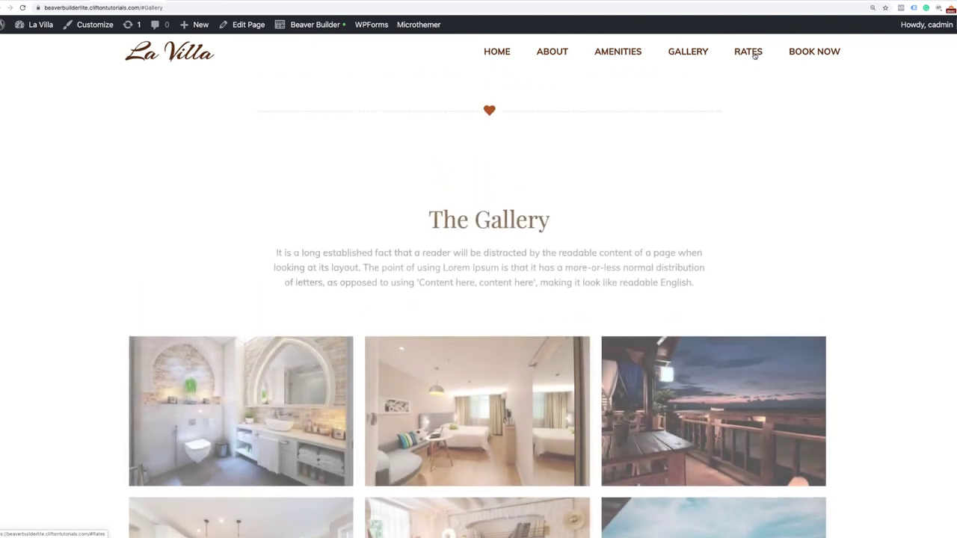
pyautogui.click(754, 56)
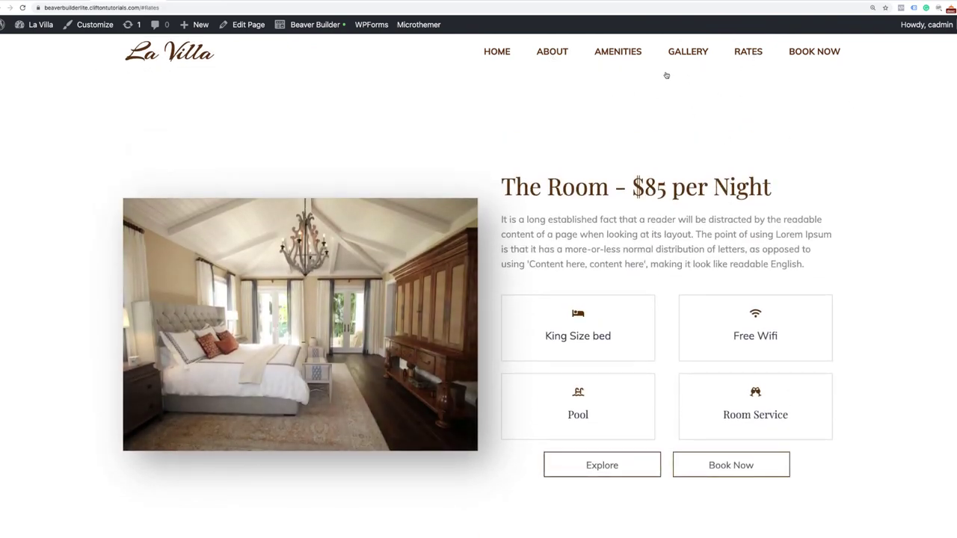
# Open the reference site's About page and examine its banner, History, Architecture, rate and booking sections.
pyautogui.click(552, 52)
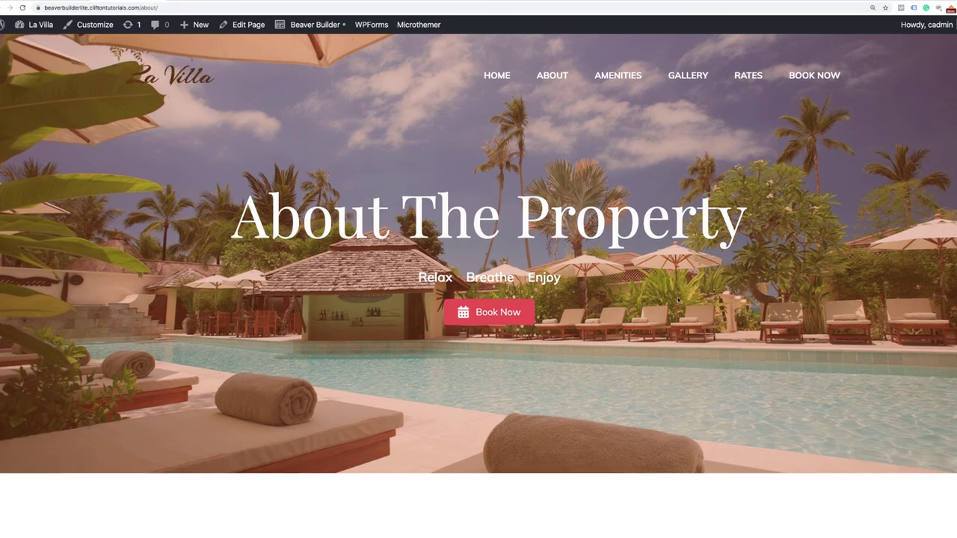
pyautogui.scroll(-5, 678, 300)
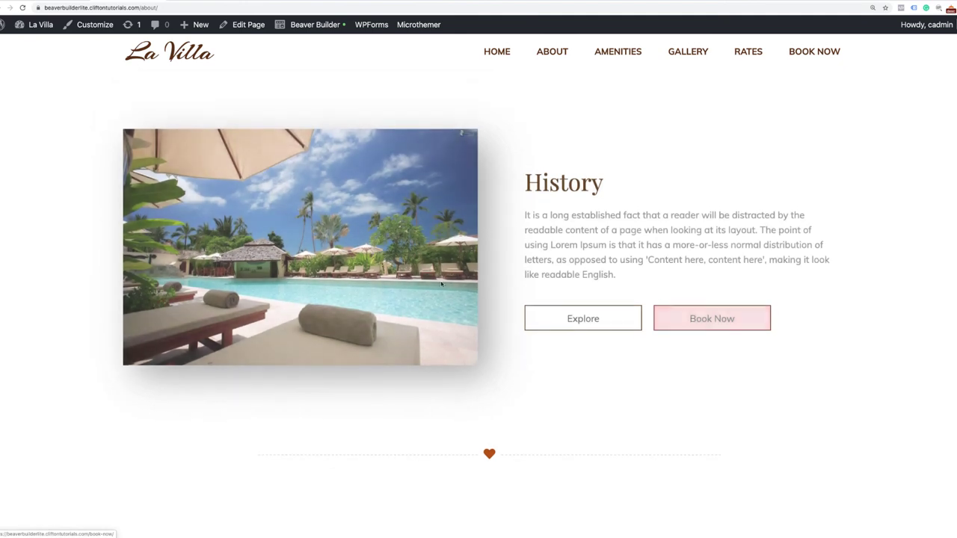
pyautogui.scroll(-5, 639, 317)
pyautogui.scroll(-2, 639, 317)
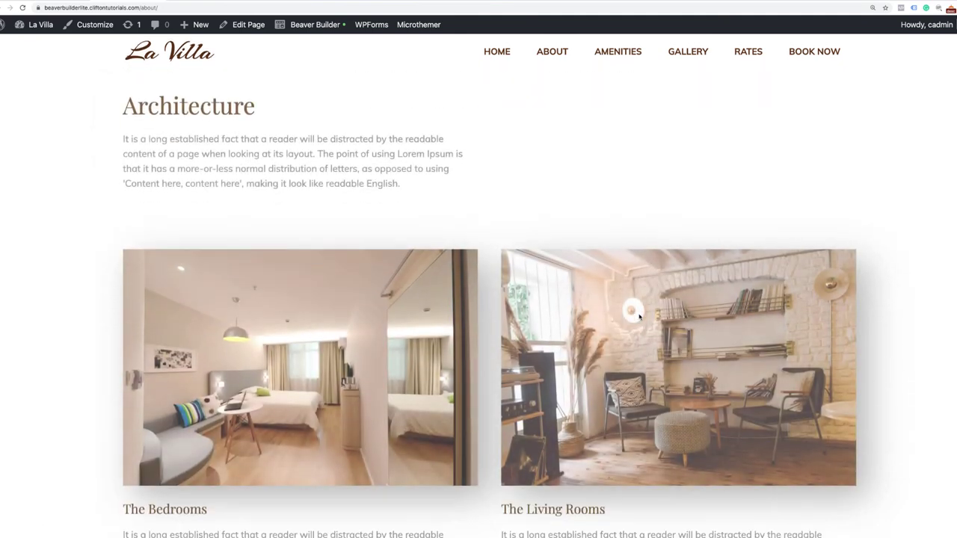
pyautogui.scroll(-3, 534, 321)
pyautogui.scroll(-1, 546, 338)
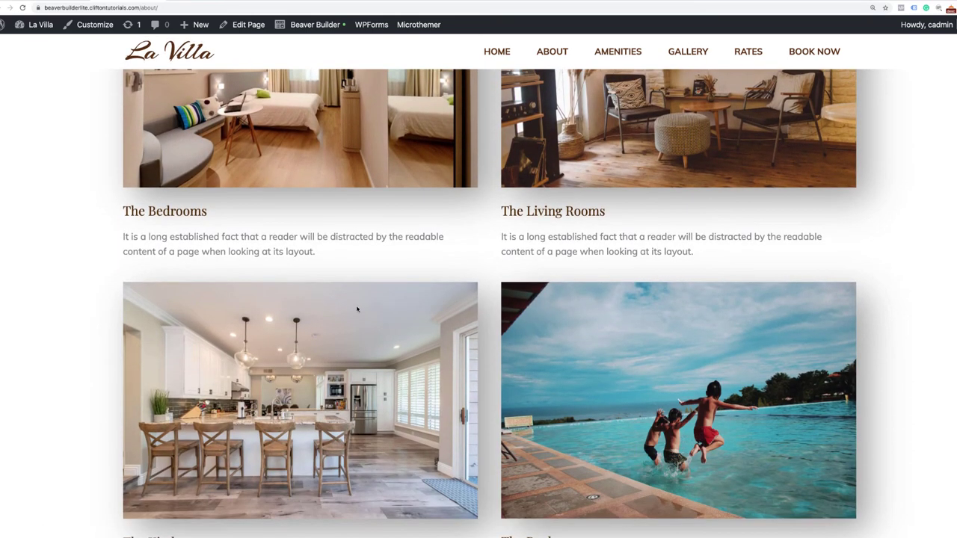
pyautogui.scroll(-3, 428, 378)
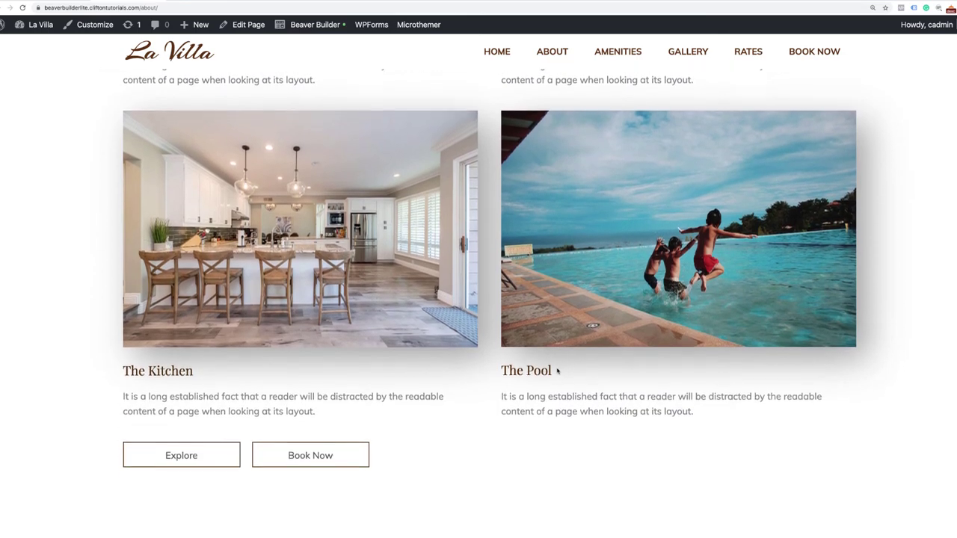
pyautogui.scroll(-8, 547, 376)
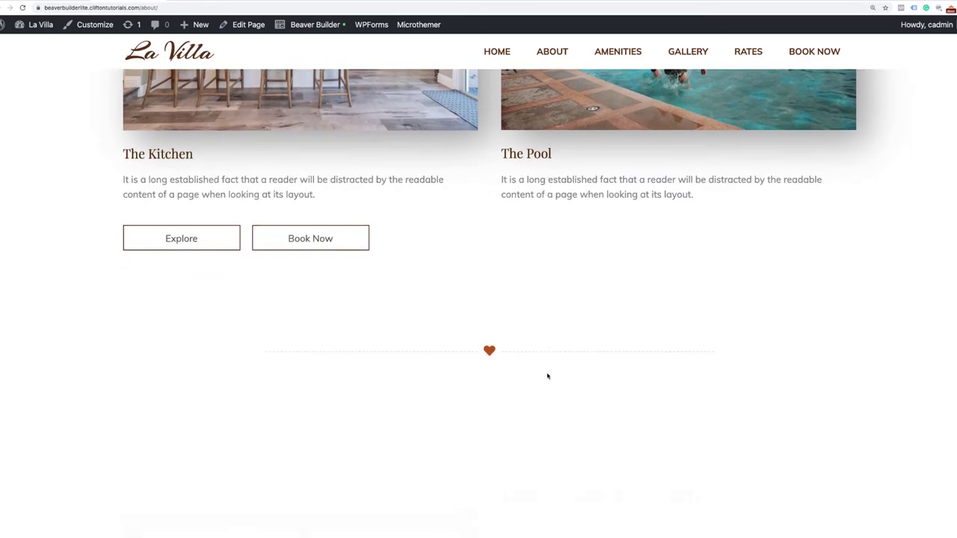
pyautogui.scroll(2, 547, 376)
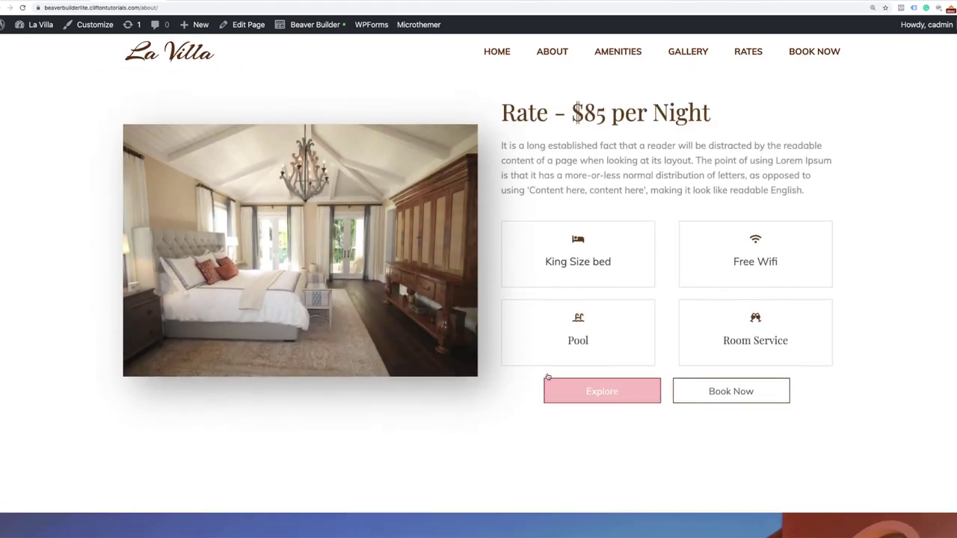
pyautogui.scroll(-6, 548, 377)
pyautogui.scroll(-1, 549, 359)
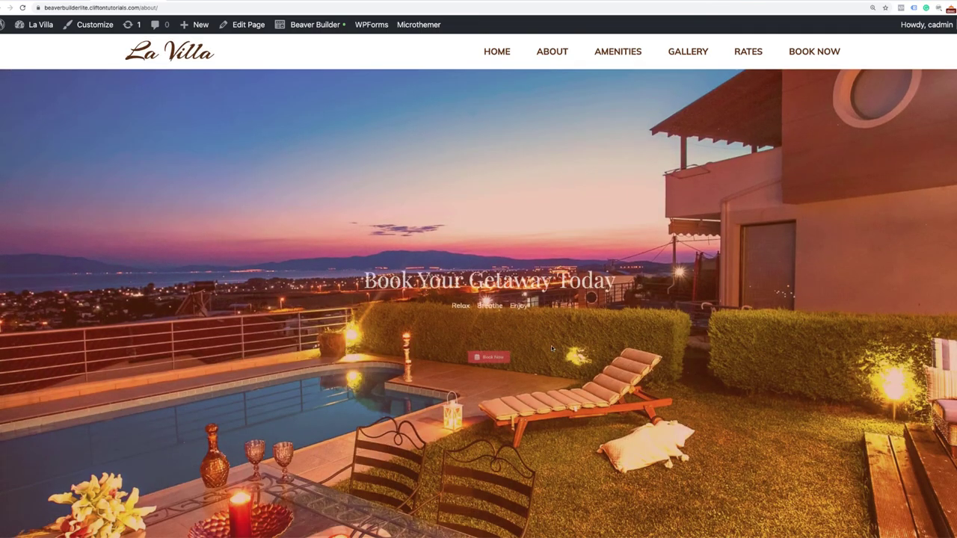
pyautogui.scroll(4, 522, 335)
pyautogui.scroll(20, 522, 337)
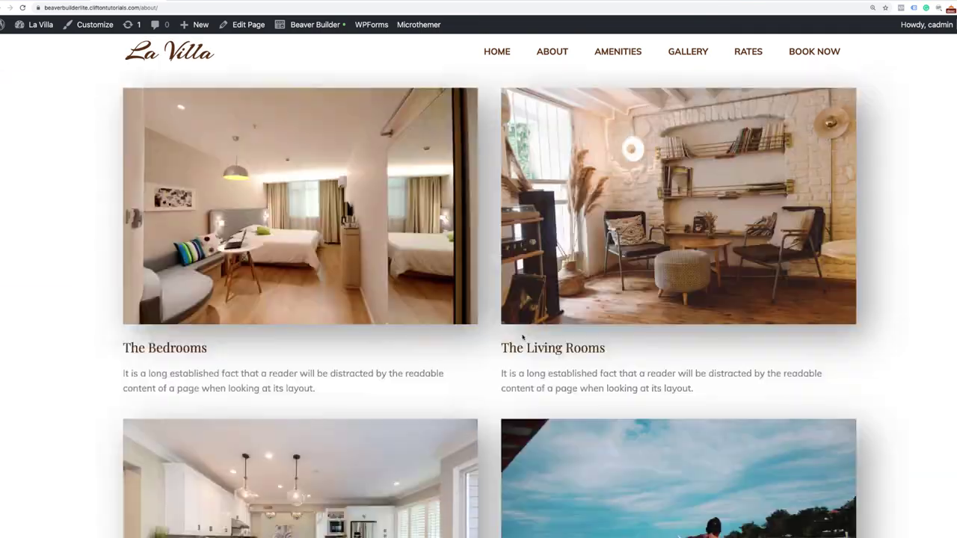
pyautogui.scroll(-7, 523, 336)
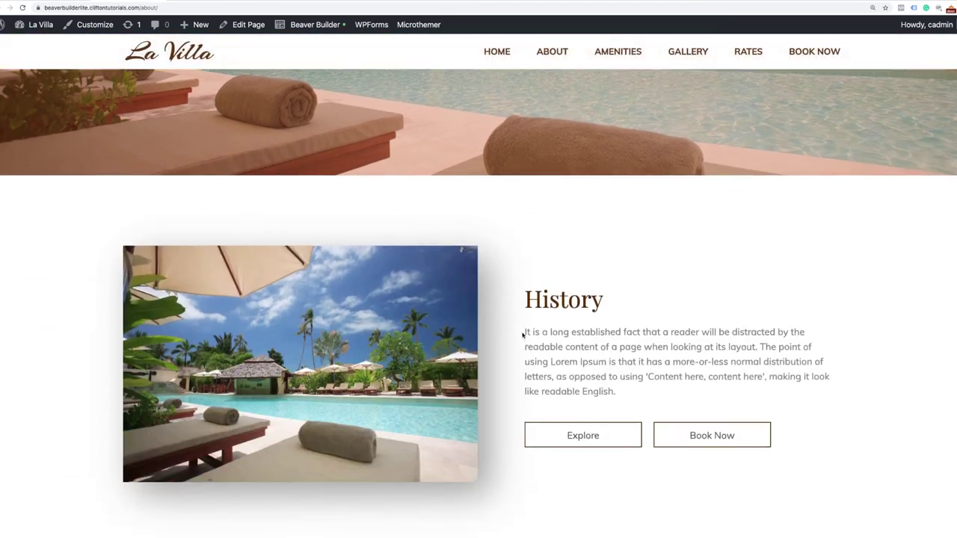
pyautogui.scroll(-2, 523, 336)
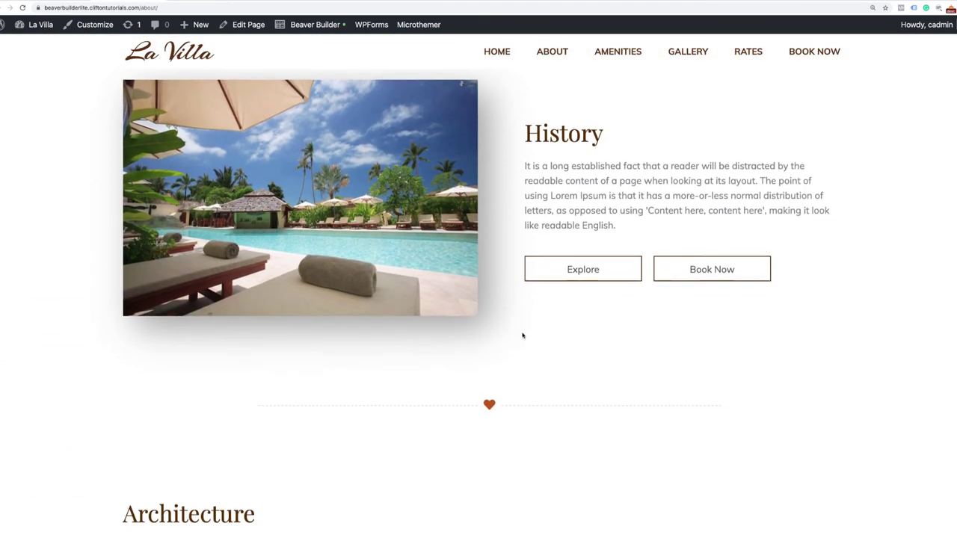
pyautogui.scroll(6, 523, 336)
pyautogui.scroll(2, 523, 336)
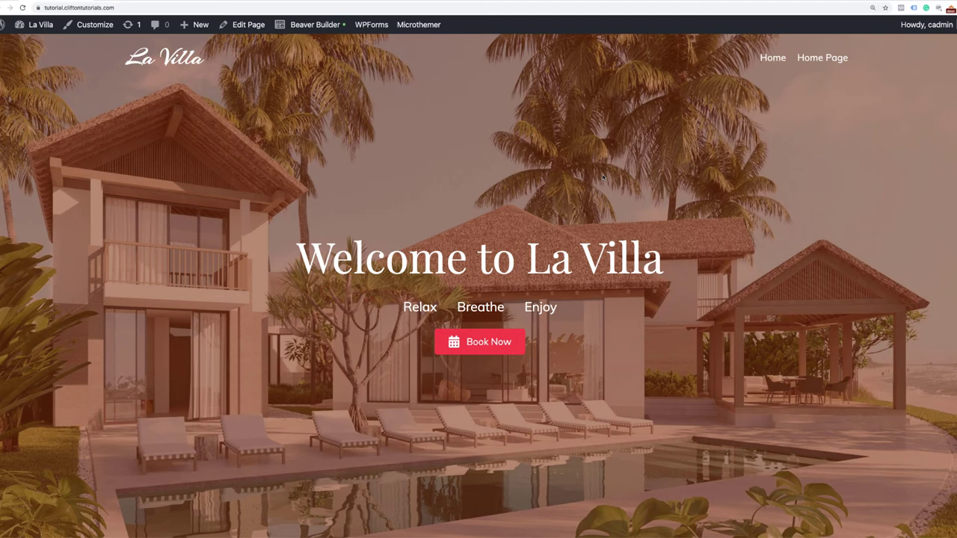
# Compare the tutorial home page's section layout with the sections of the reference About page.
pyautogui.scroll(-5, 345, 314)
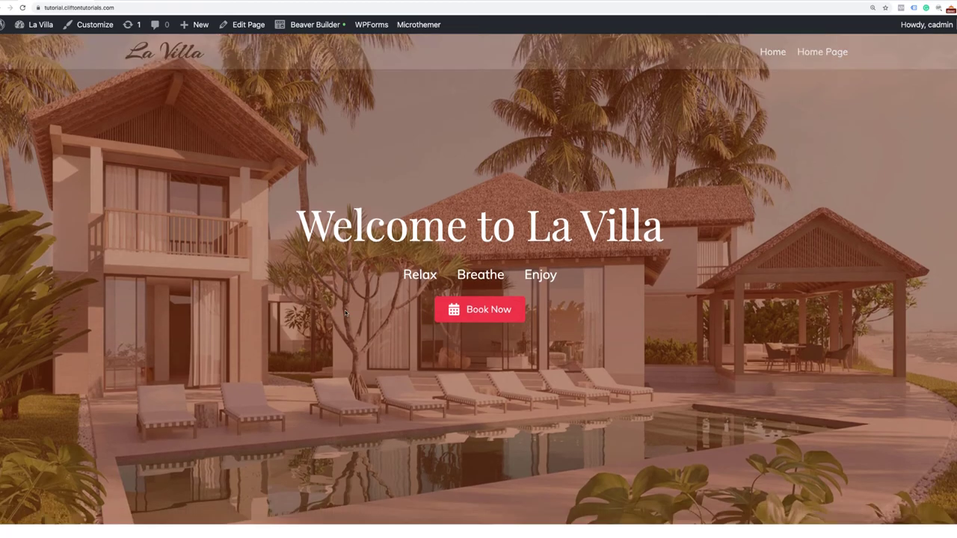
pyautogui.scroll(-6, 346, 314)
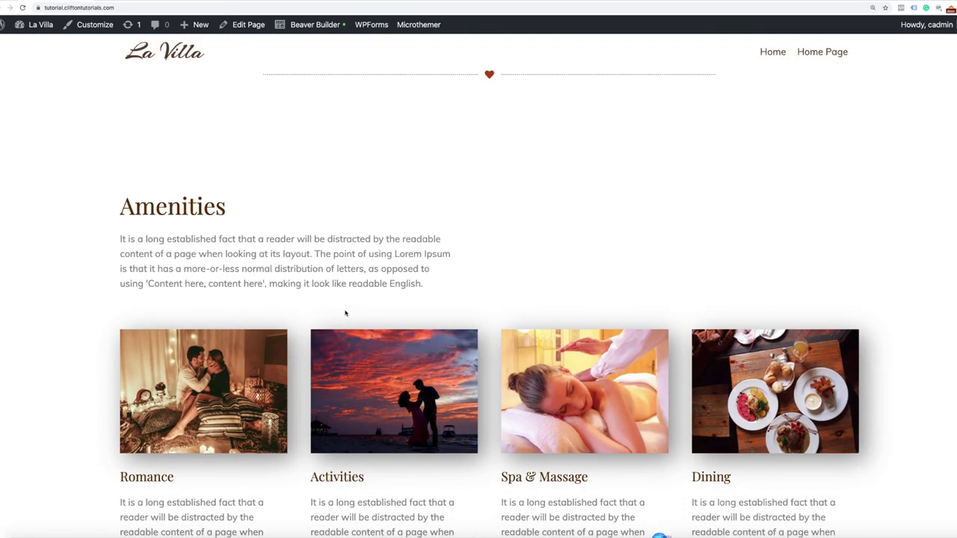
pyautogui.scroll(4, 346, 313)
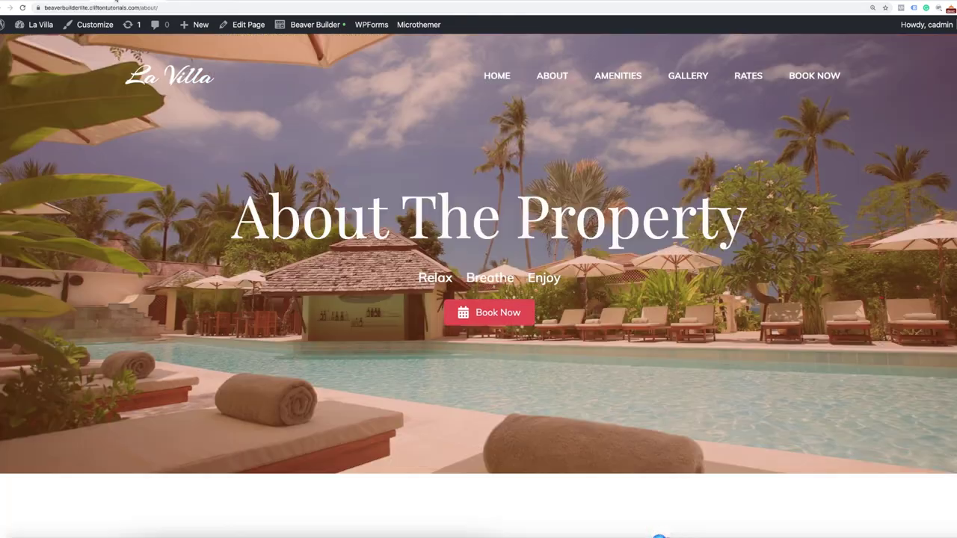
pyautogui.scroll(-5, 477, 253)
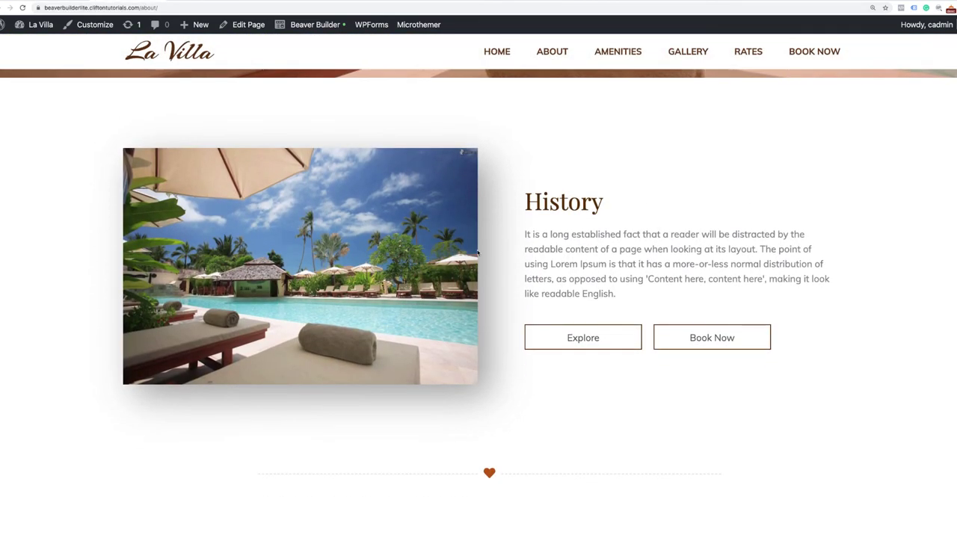
pyautogui.scroll(-5, 499, 272)
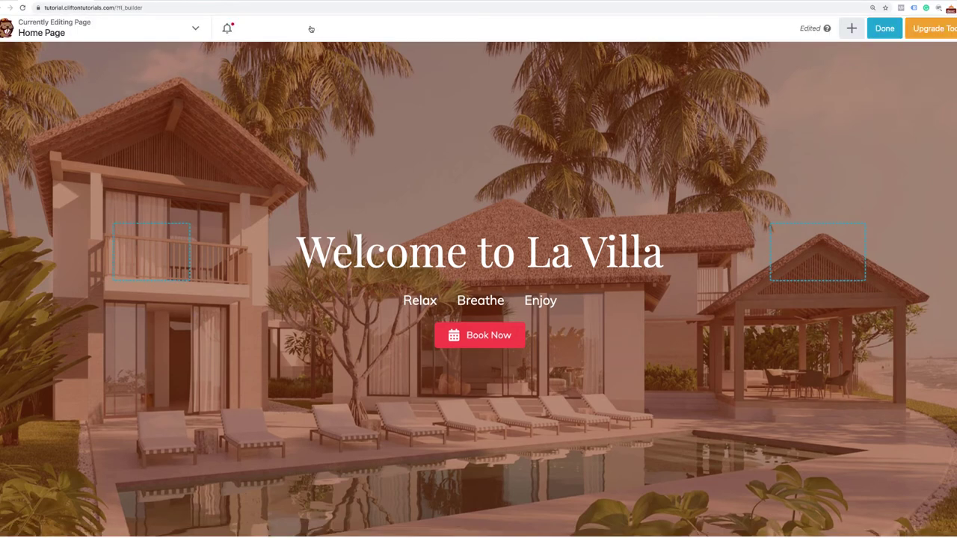
# Duplicate the Home Page layout and title the copied page "About".
pyautogui.click(196, 30)
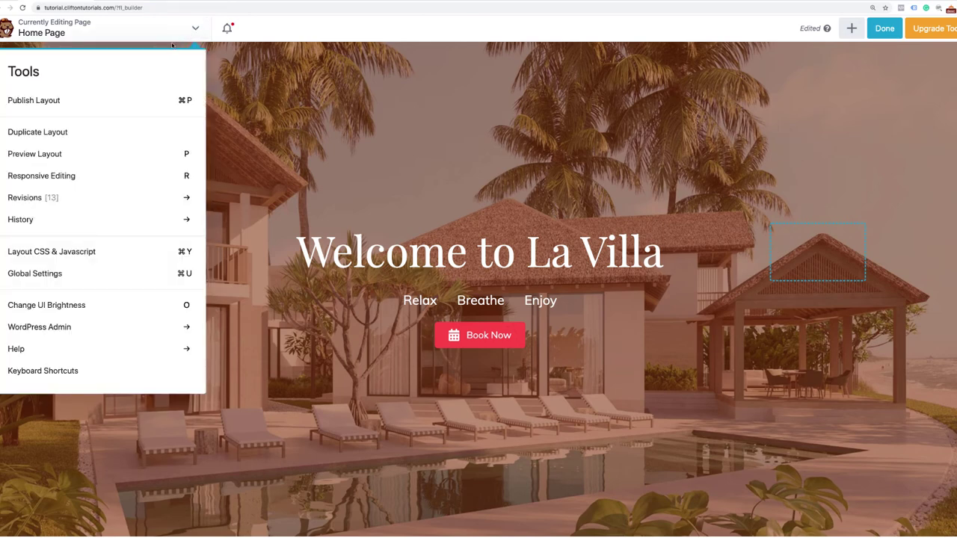
pyautogui.click(59, 132)
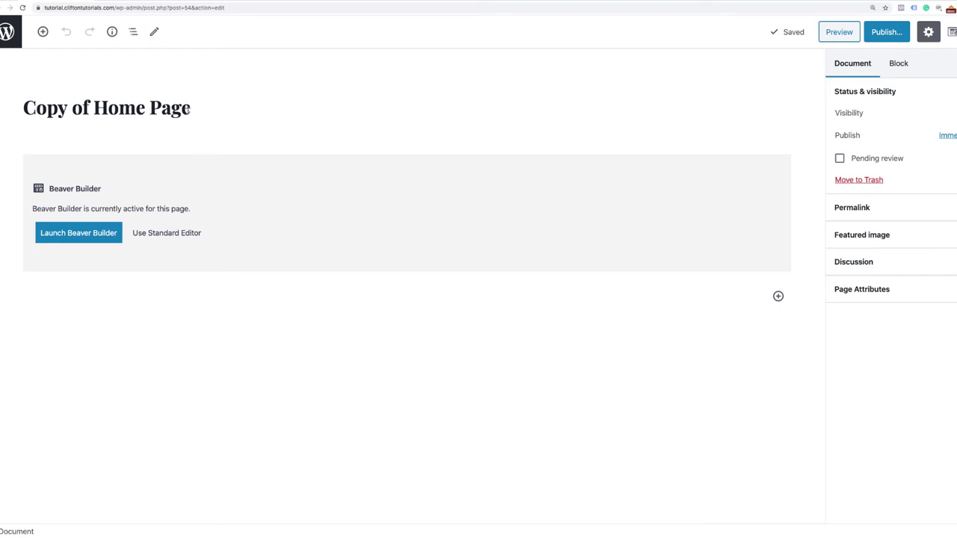
pyautogui.moveTo(193, 108); pyautogui.dragTo(14, 110)
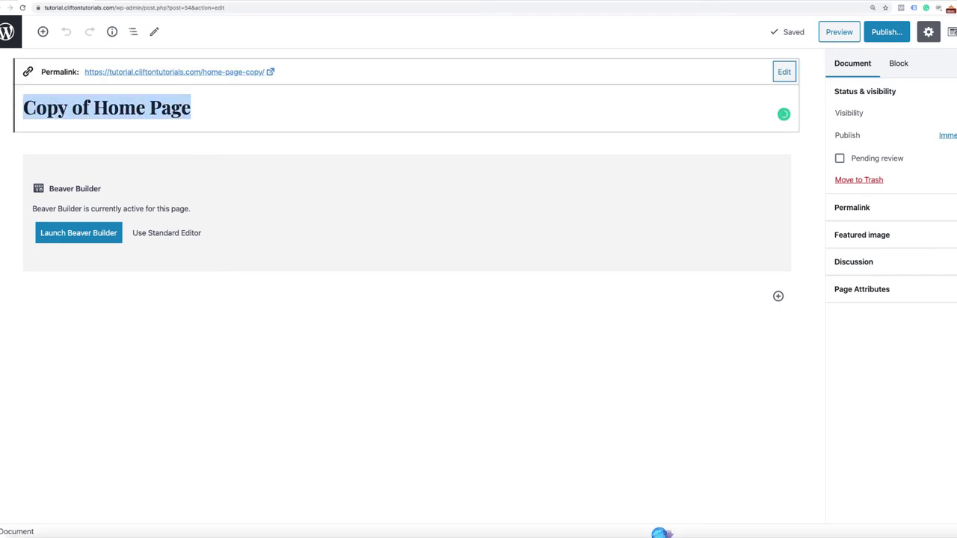
pyautogui.write('AS')
pyautogui.press('BackSpace')
pyautogui.write('bout')
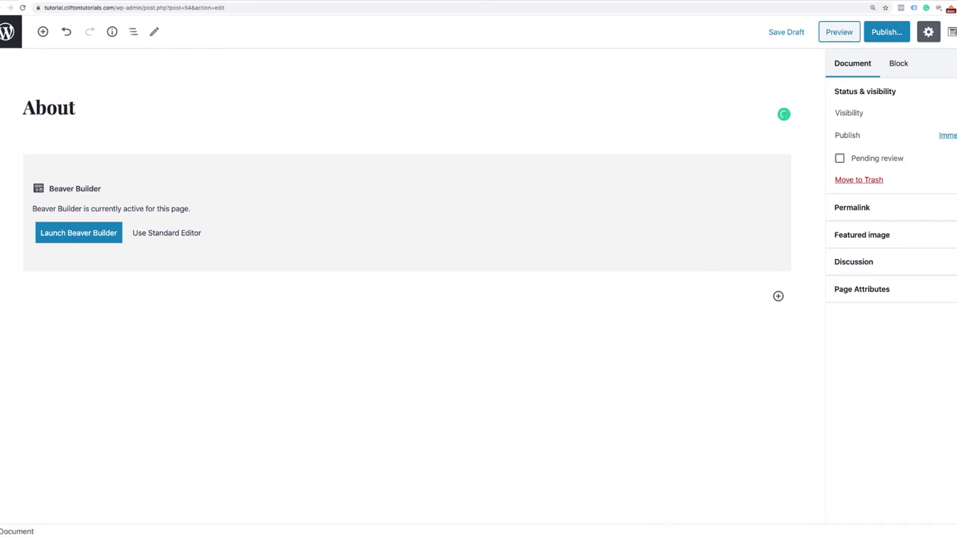
pyautogui.press('Home')
pyautogui.click(54, 124)
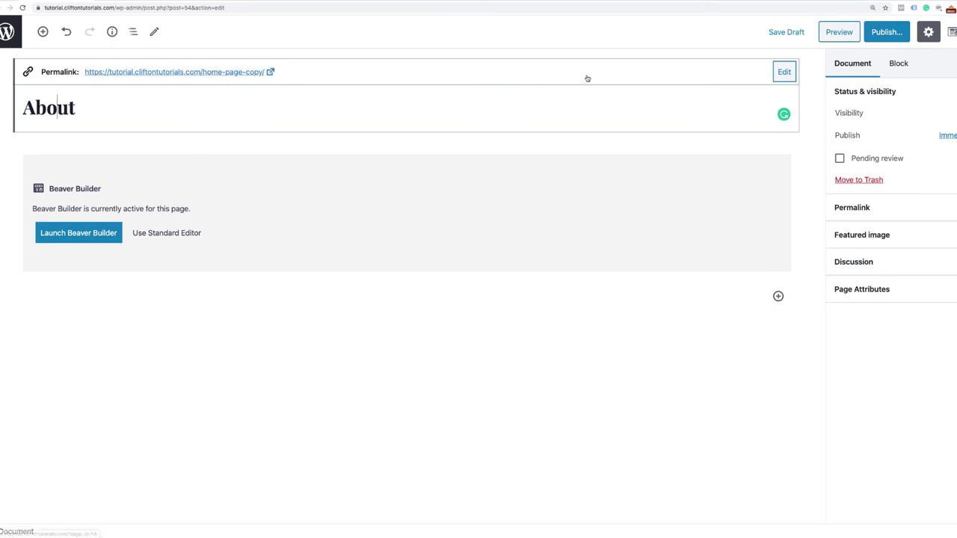
# Change the copied page's permalink slug to "about" and save it.
pyautogui.click(784, 72)
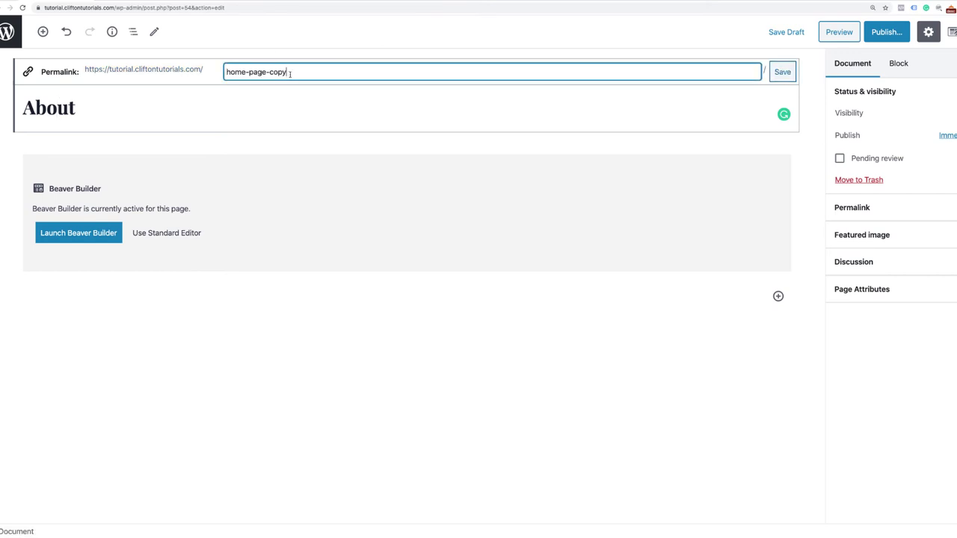
pyautogui.moveTo(287, 72); pyautogui.dragTo(202, 72)
pyautogui.press('BackSpace')
pyautogui.write('about')
pyautogui.click(783, 77)
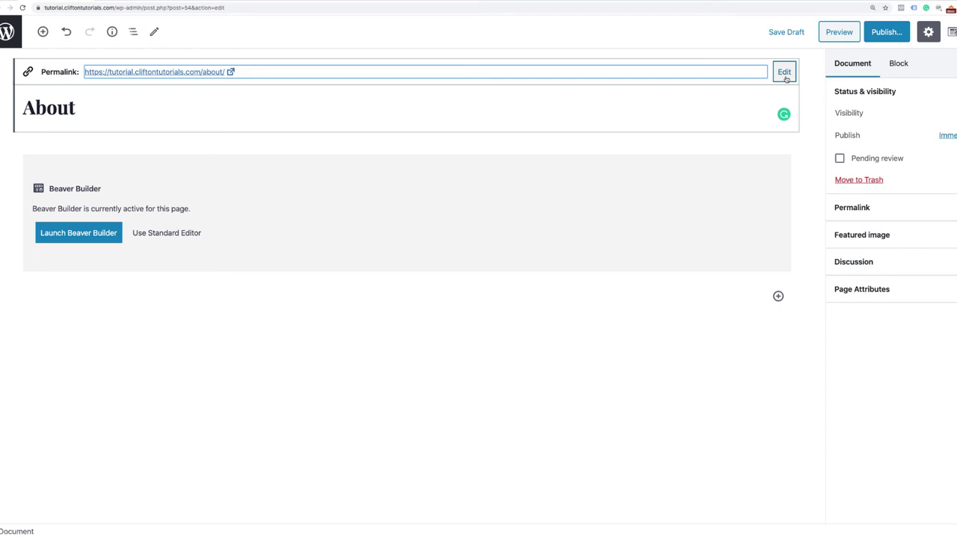
# Publish the About page and review its live version.
pyautogui.click(888, 36)
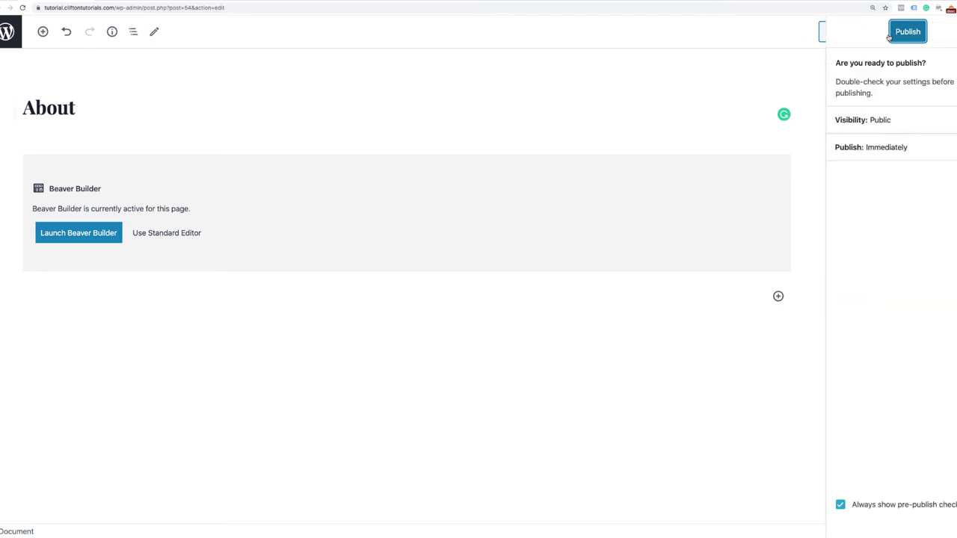
pyautogui.click(906, 32)
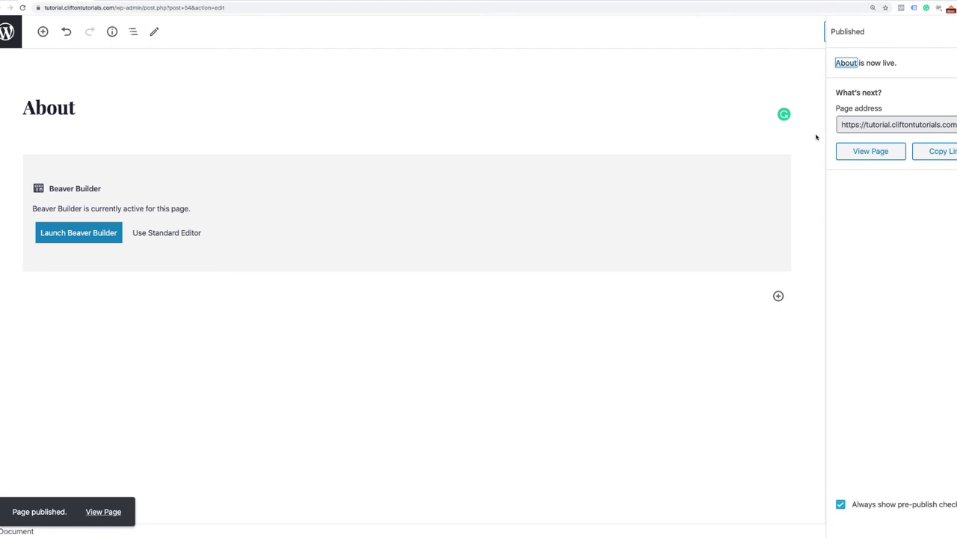
pyautogui.click(866, 156)
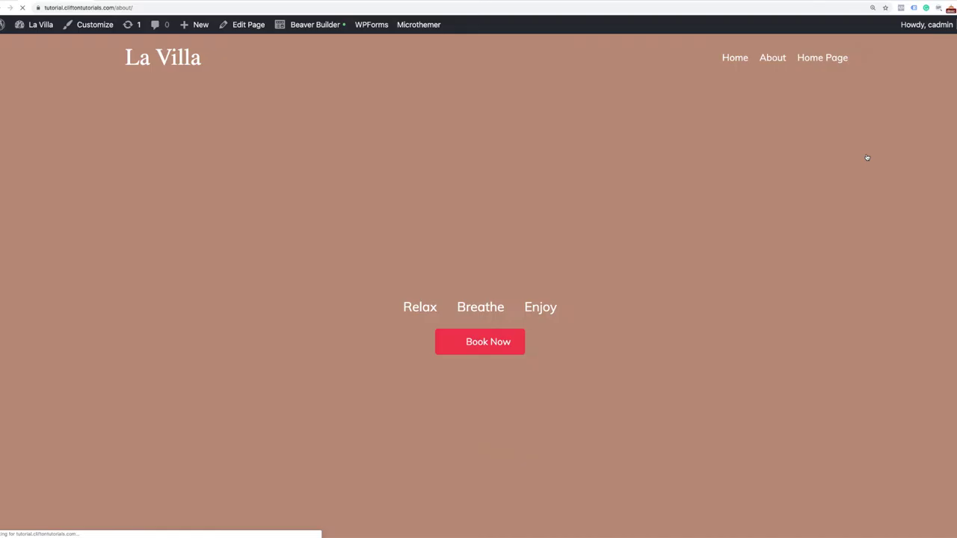
pyautogui.scroll(-15, 531, 333)
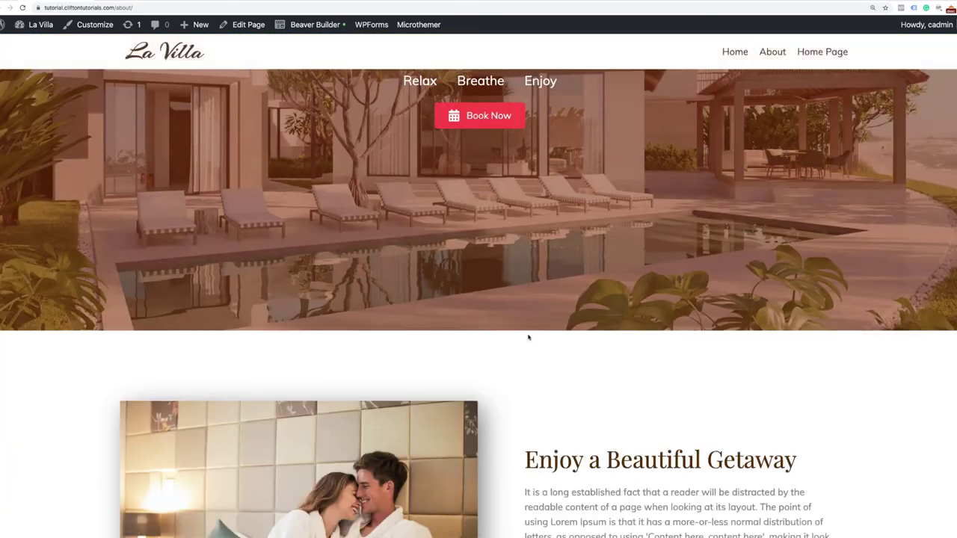
pyautogui.scroll(6, 529, 336)
pyautogui.scroll(10, 529, 338)
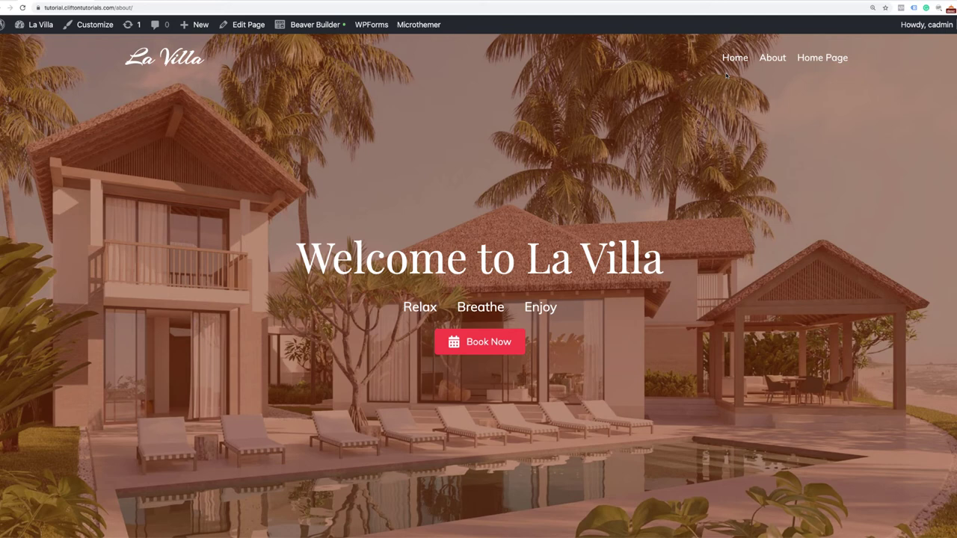
# Open the About page in Beaver Builder, change the banner heading to "About" and save it.
pyautogui.click(313, 30)
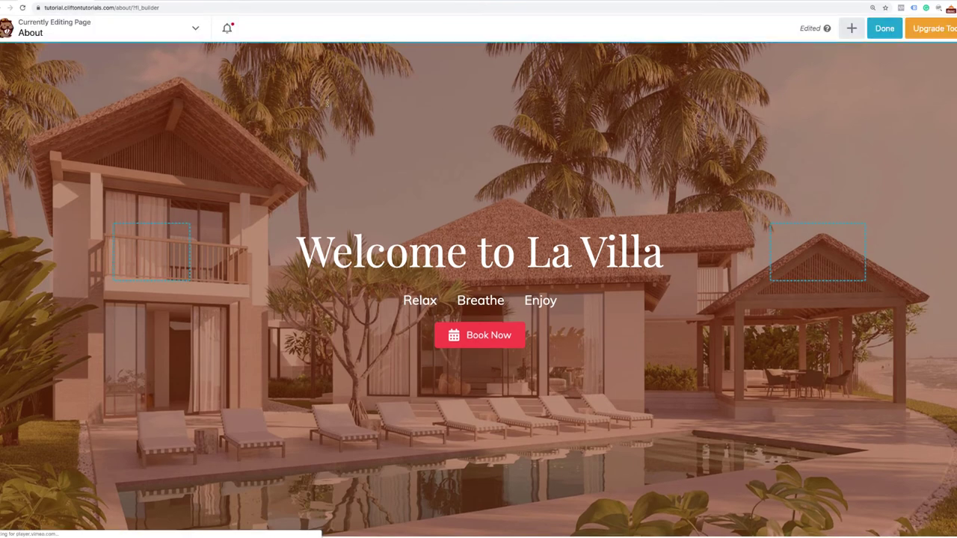
pyautogui.click(422, 261)
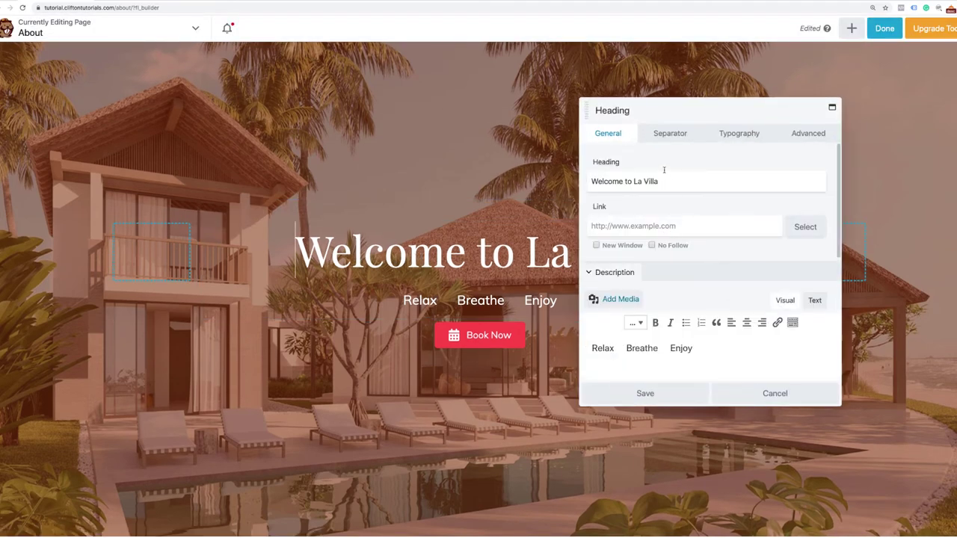
pyautogui.tripleClick(664, 181)
pyautogui.write('Abo')
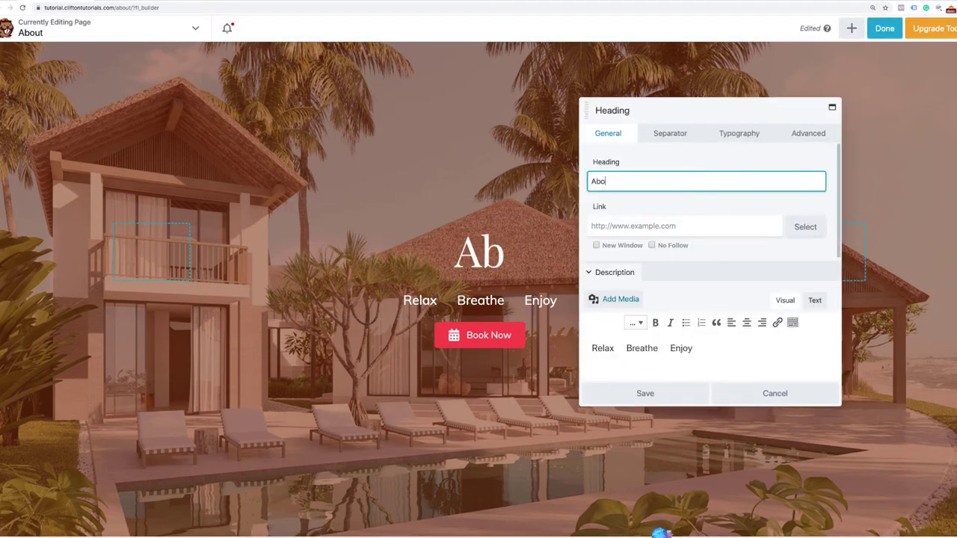
pyautogui.write('ut')
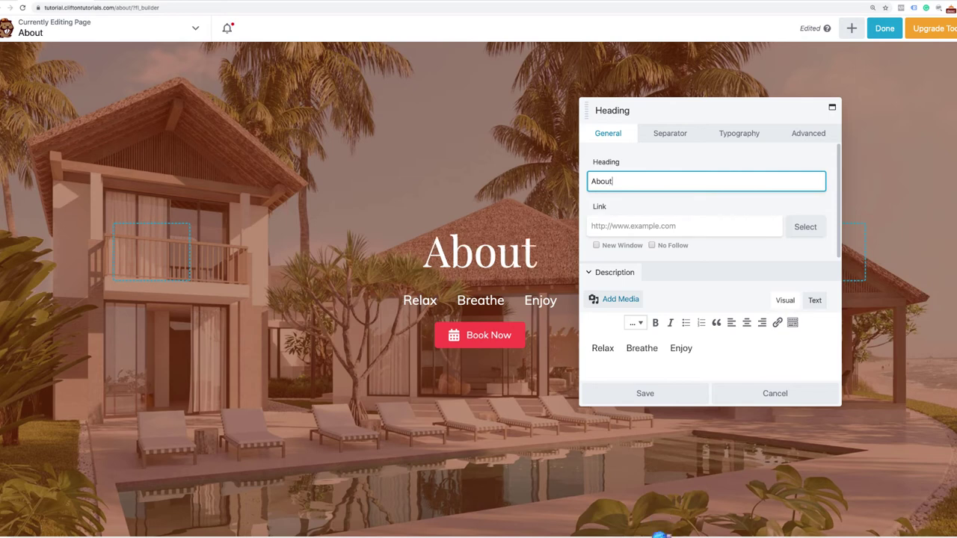
pyautogui.click(642, 393)
# Replace the banner row's background photo with vacation-about.jpg from the media library and save the row.
pyautogui.scroll(-2, 237, 259)
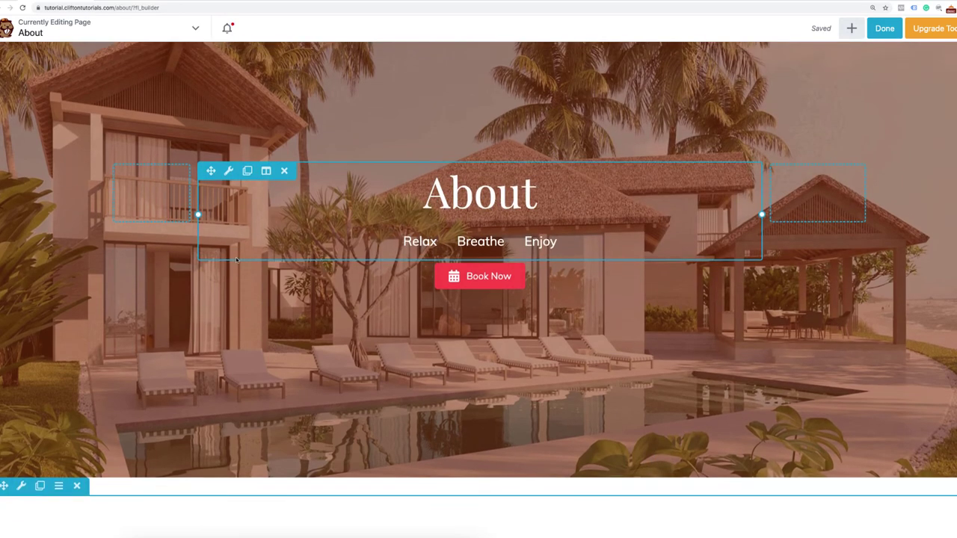
pyautogui.click(22, 472)
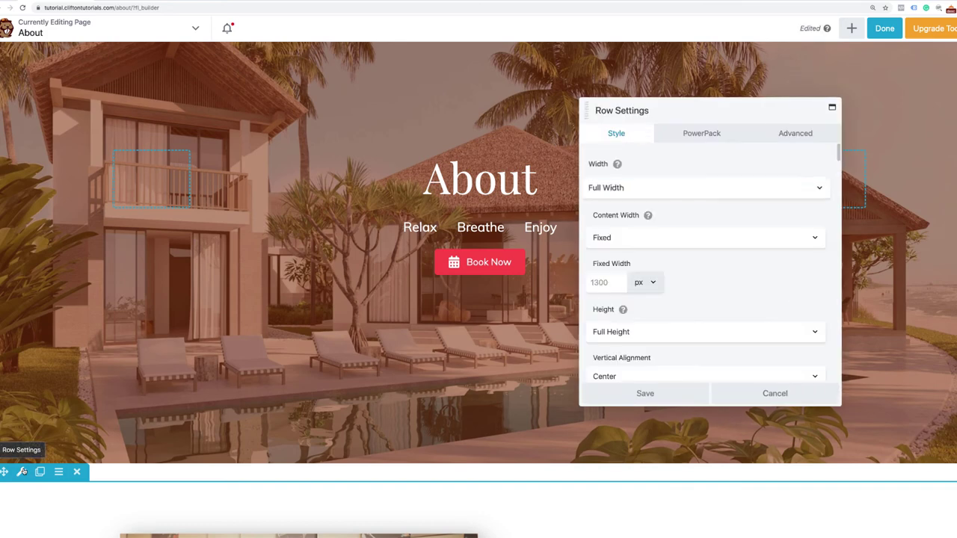
pyautogui.scroll(-6, 669, 242)
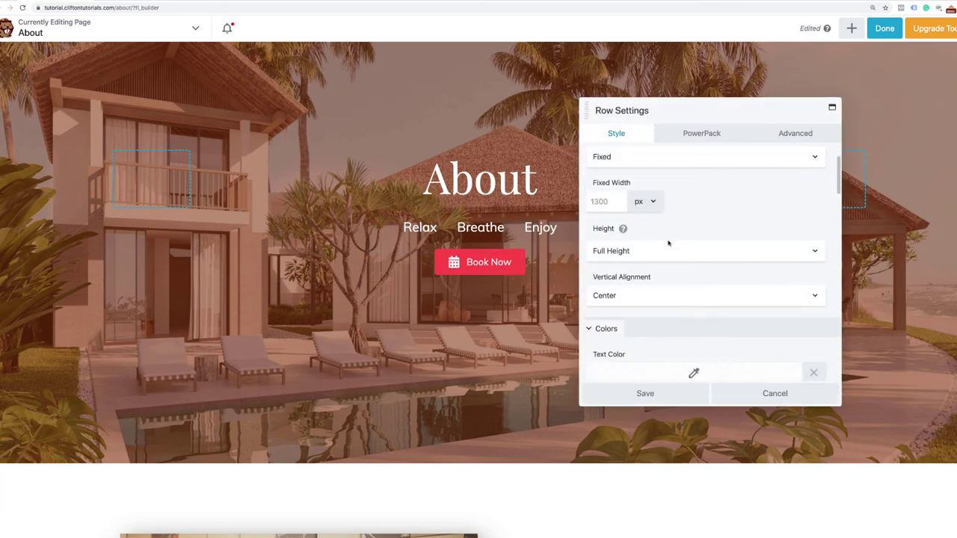
pyautogui.scroll(3, 669, 242)
pyautogui.scroll(-6, 668, 243)
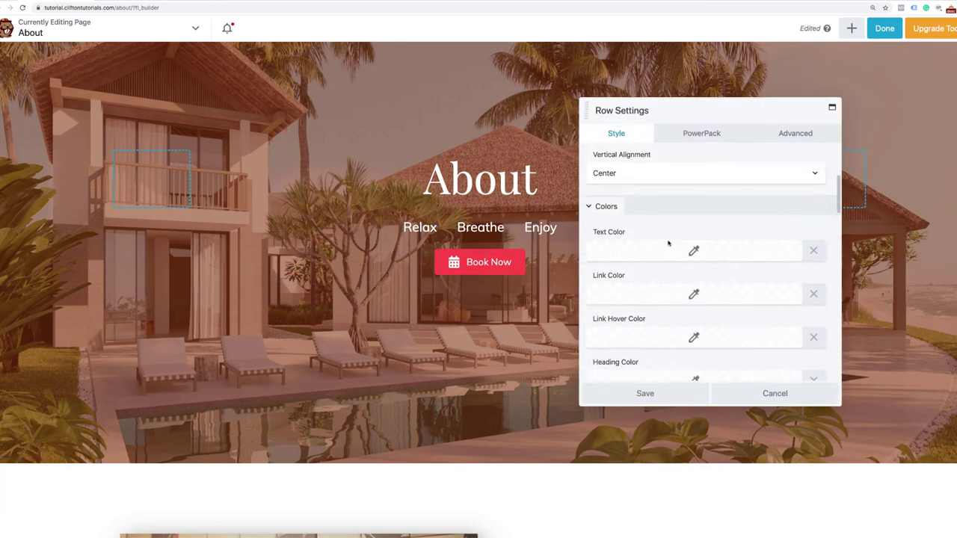
pyautogui.scroll(-5, 669, 242)
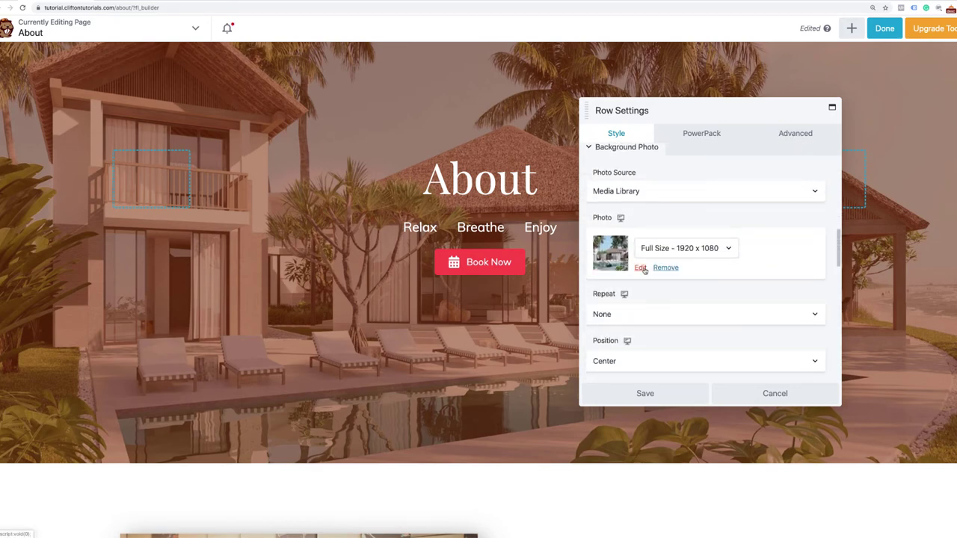
pyautogui.click(641, 268)
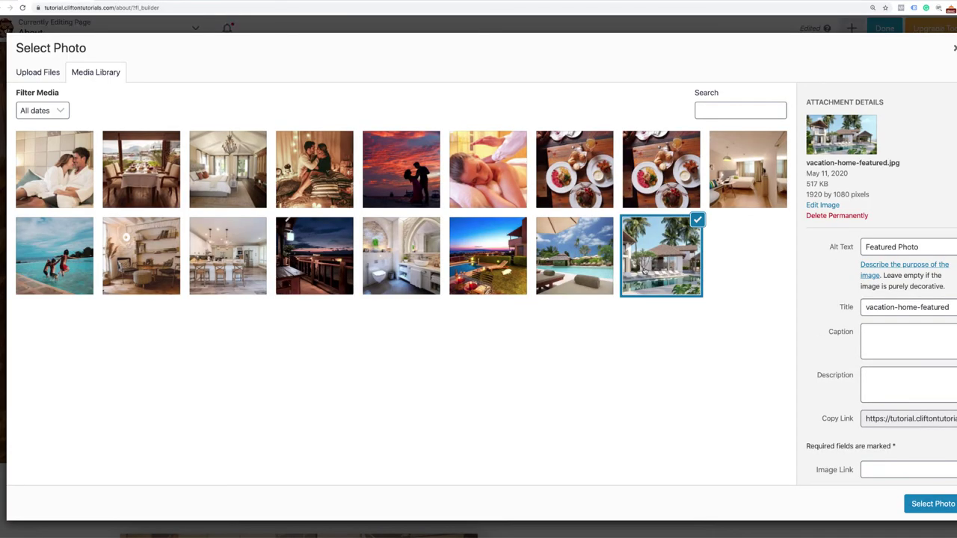
pyautogui.click(586, 279)
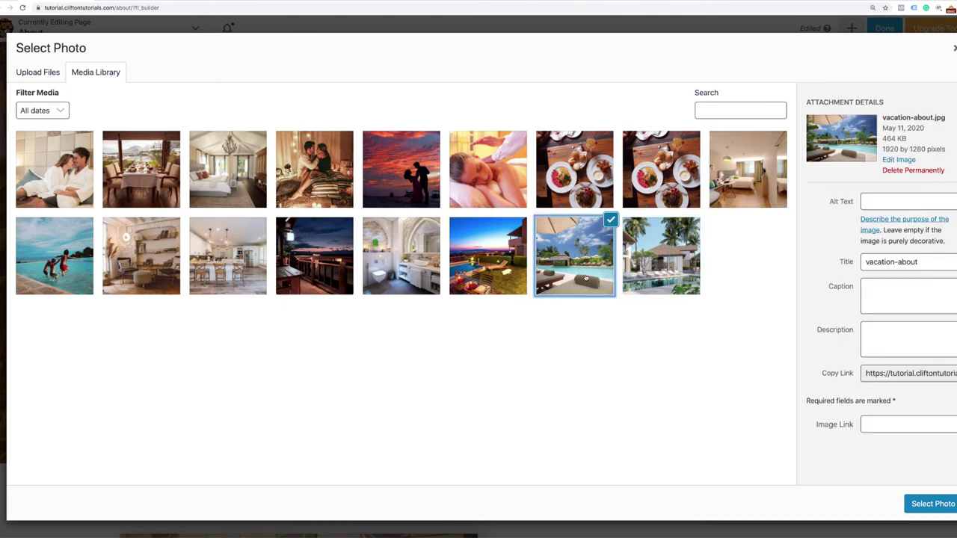
pyautogui.click(915, 504)
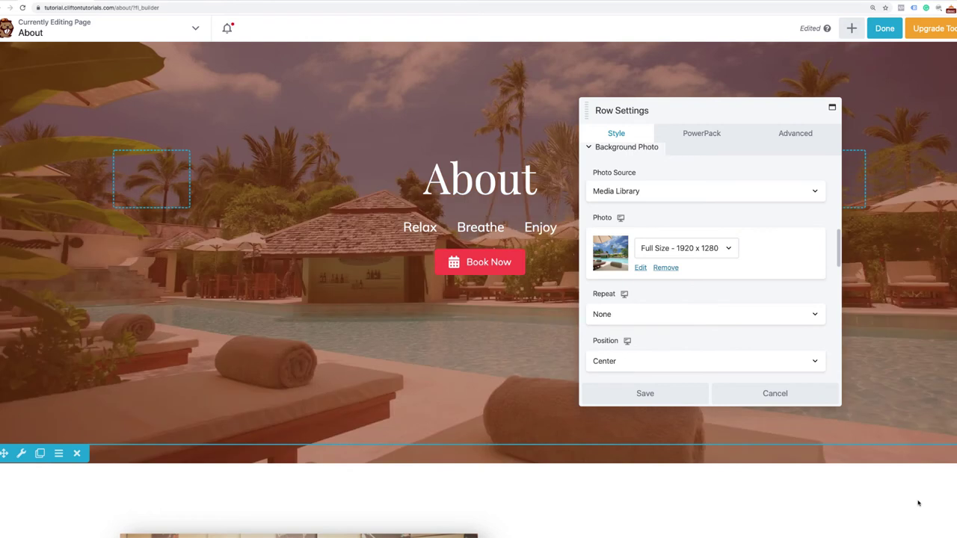
pyautogui.click(666, 399)
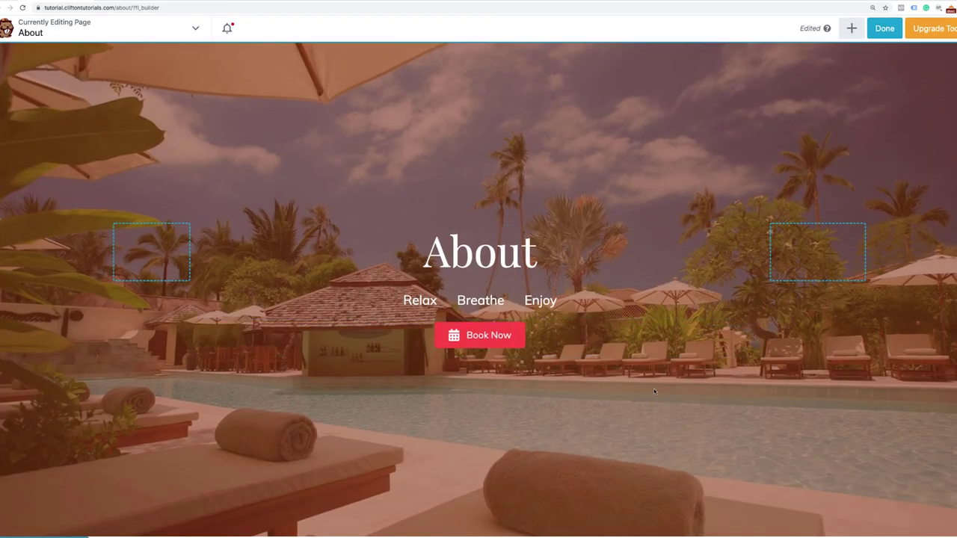
# Change the banner row's height to Minimum Height with a value of 560 px and save the row.
pyautogui.scroll(-2, 523, 385)
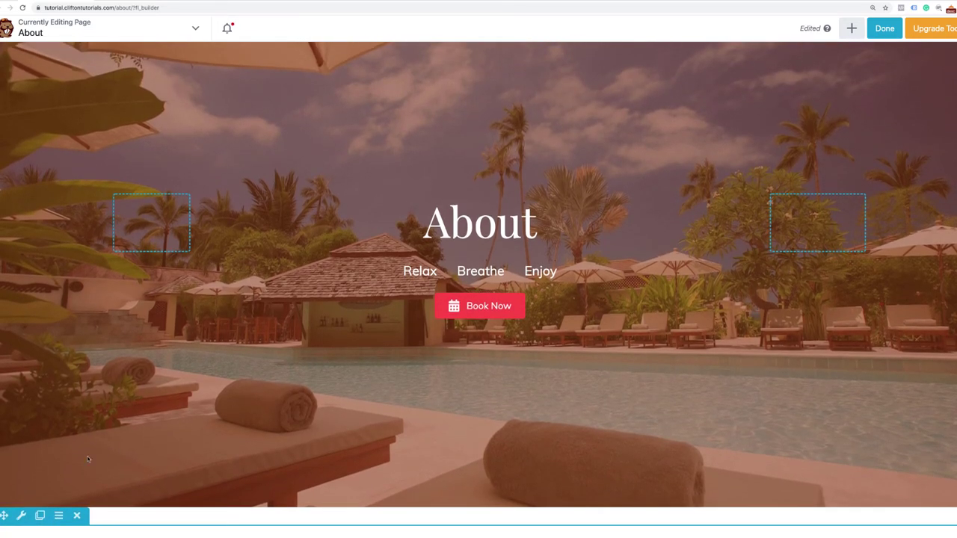
pyautogui.click(22, 515)
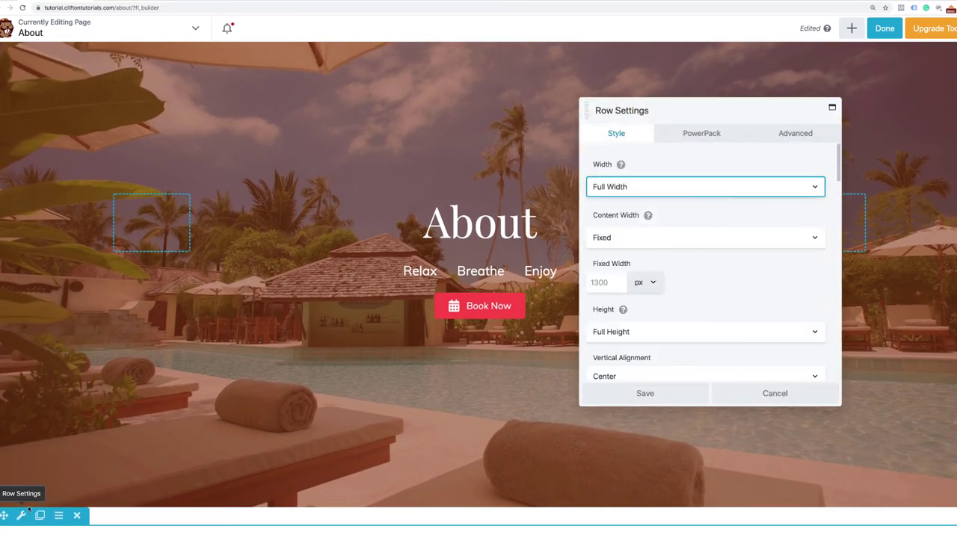
pyautogui.click(674, 243)
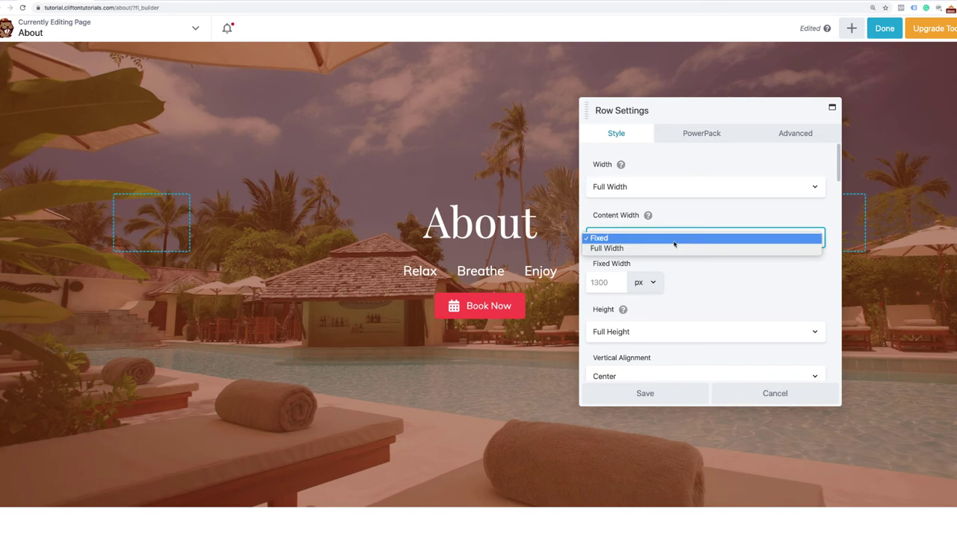
pyautogui.click(673, 239)
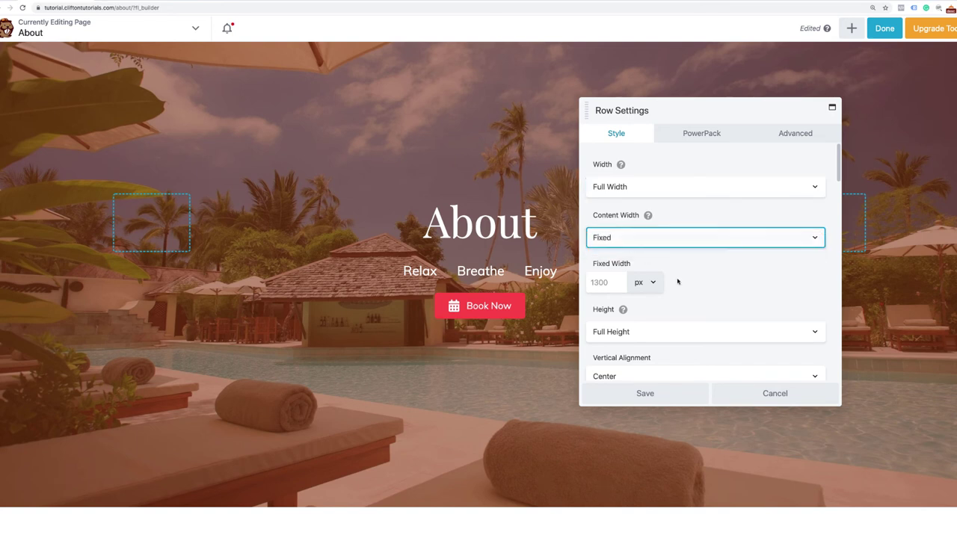
pyautogui.click(647, 335)
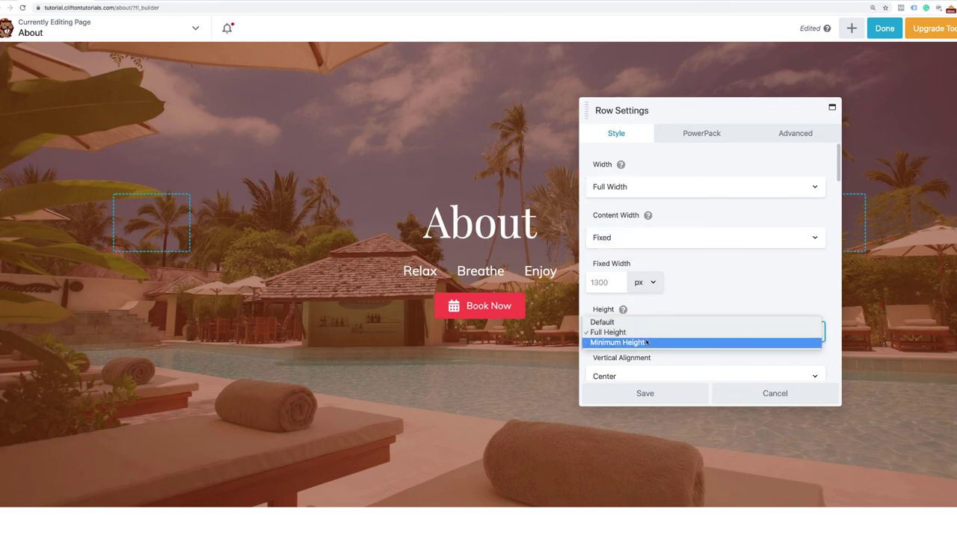
pyautogui.click(648, 343)
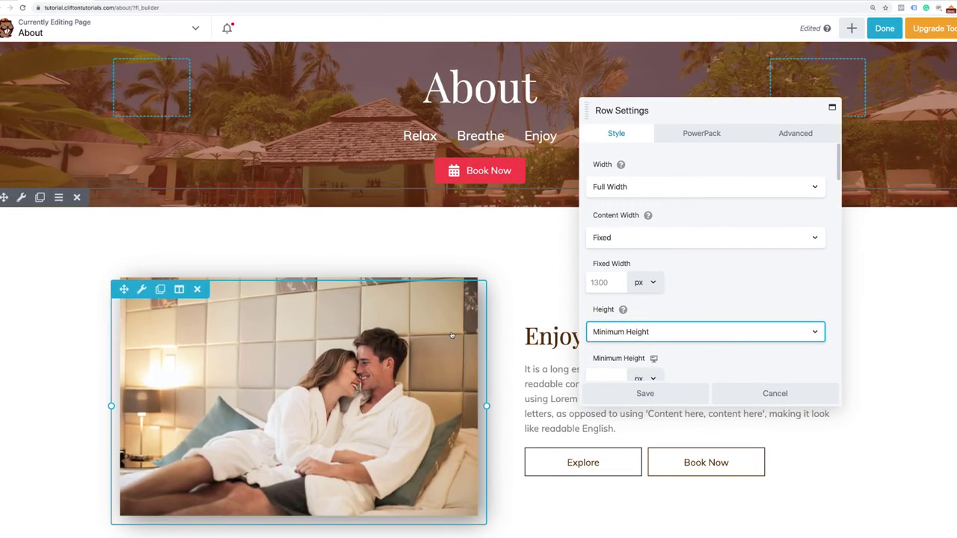
pyautogui.click(609, 374)
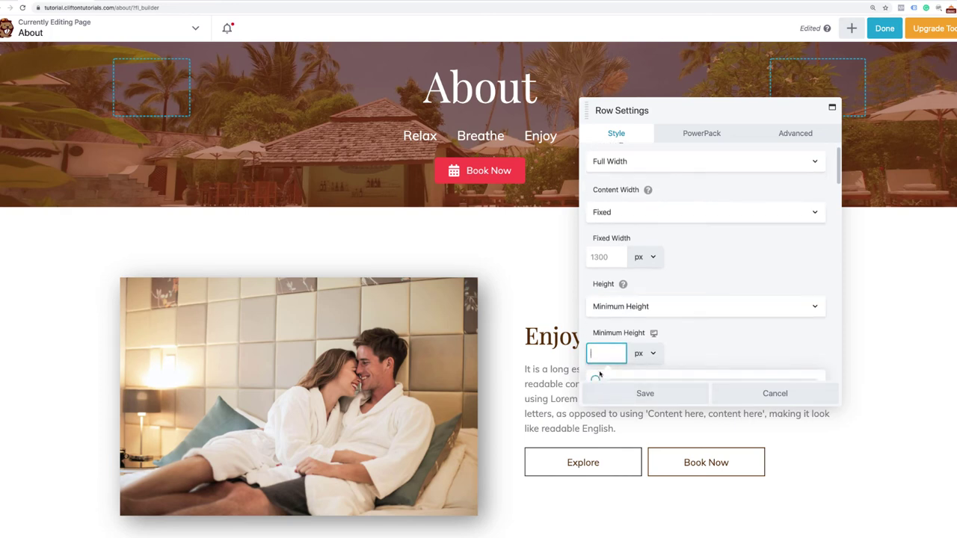
pyautogui.moveTo(600, 370); pyautogui.dragTo(718, 371)
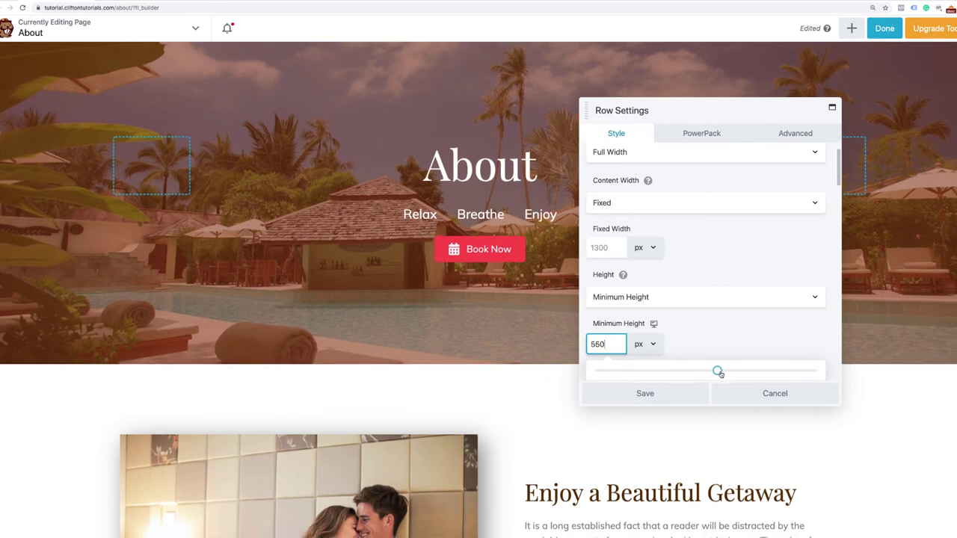
pyautogui.click(673, 394)
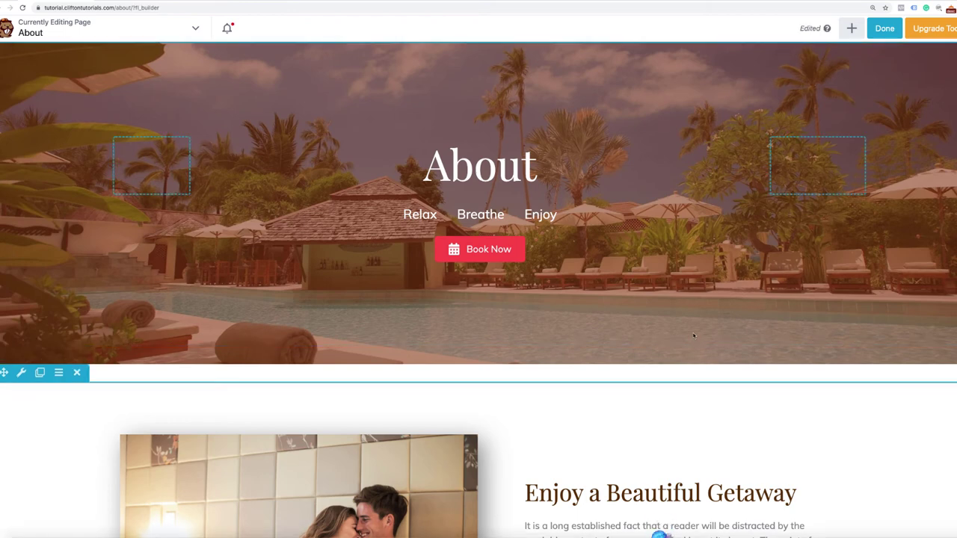
# Check the reference About page's banner and change the banner heading to "About the Property".
pyautogui.scroll(-5, 699, 343)
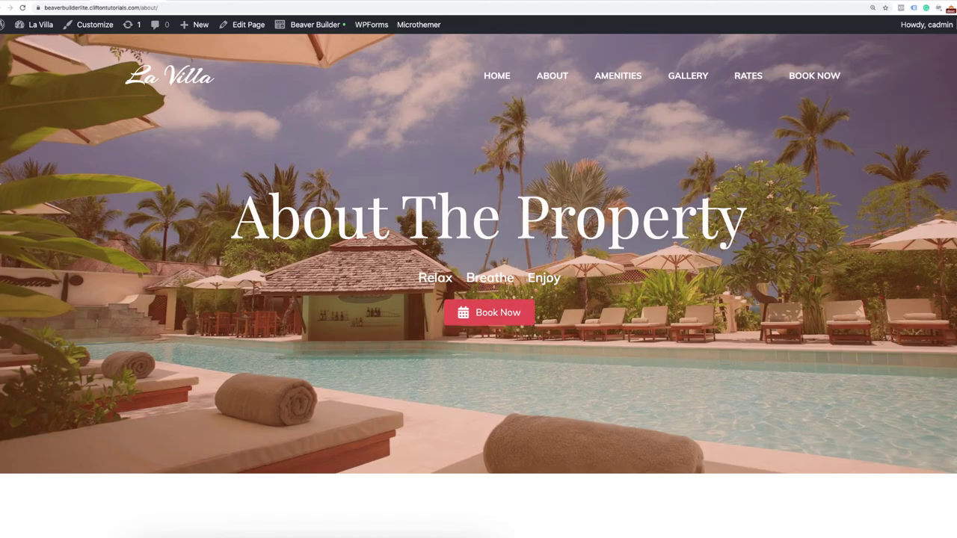
pyautogui.scroll(-8, 423, 244)
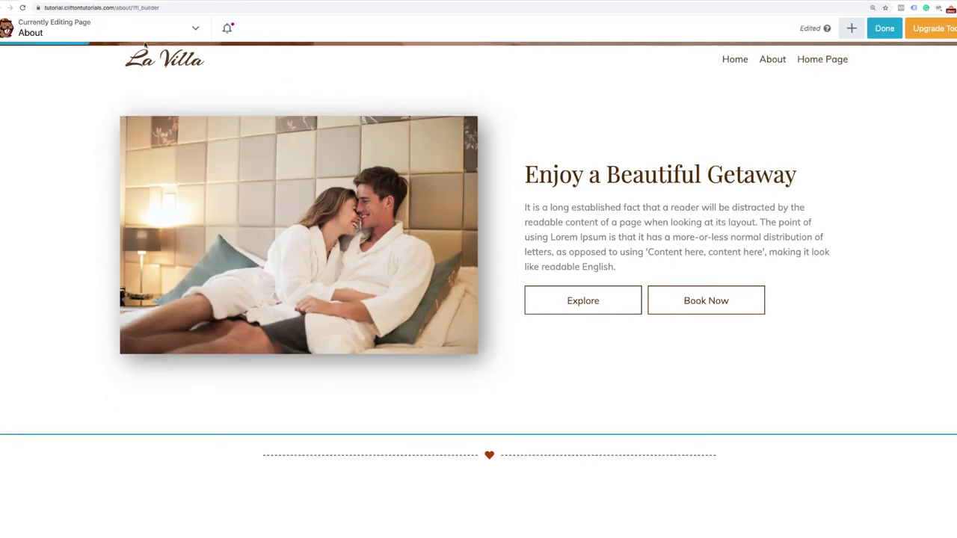
pyautogui.scroll(5, 123, 98)
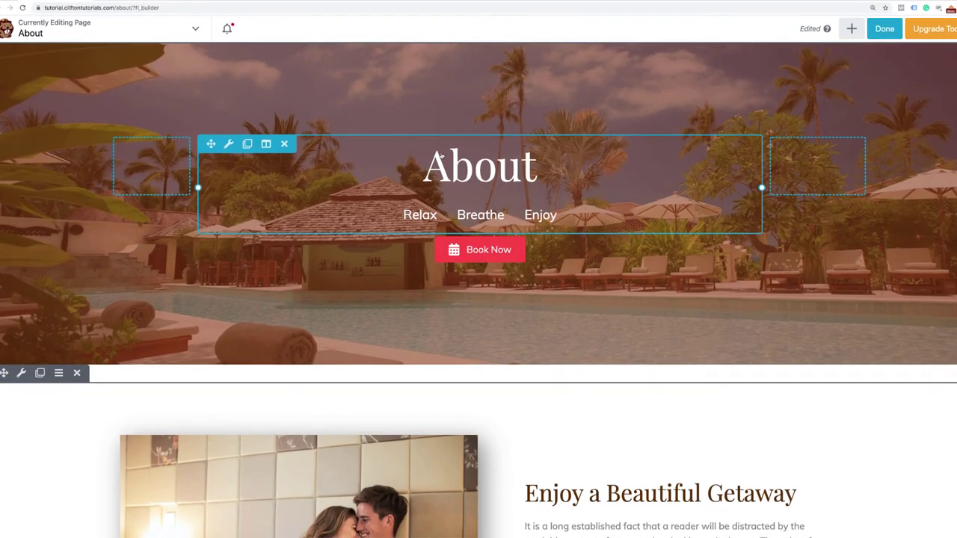
pyautogui.click(478, 166)
pyautogui.click(659, 189)
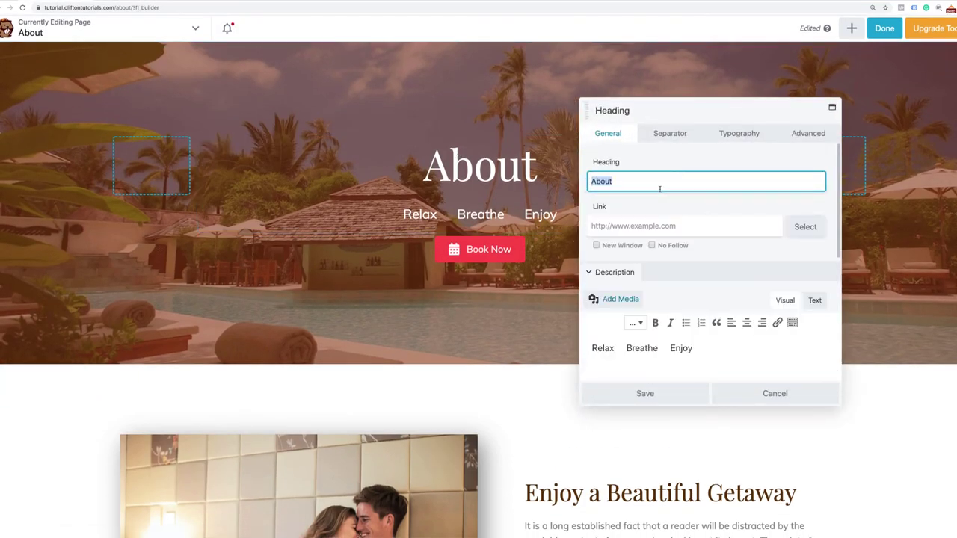
pyautogui.write('the ')
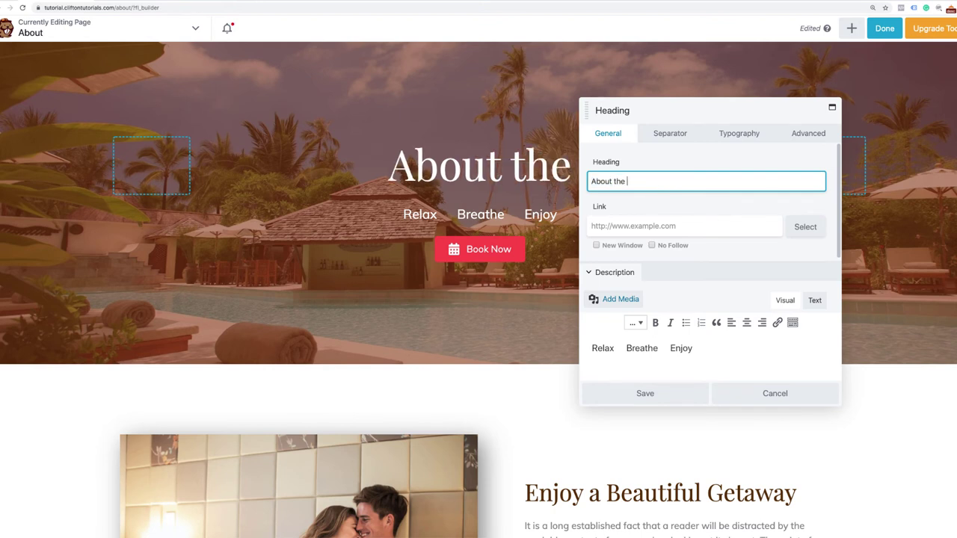
pyautogui.write('Property')
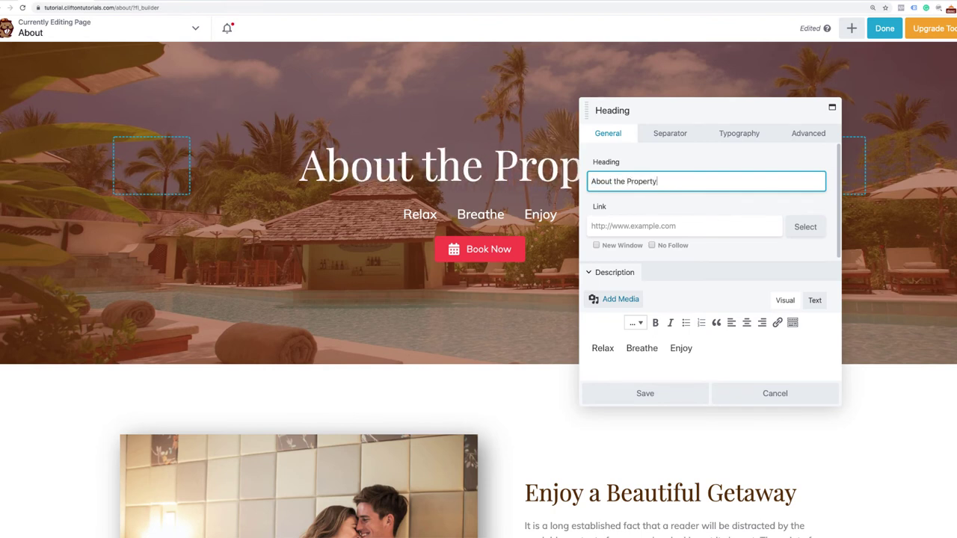
# Save the "About the Property" hero heading, and change the "Enjoy a Beautiful Getaway" heading below it to "History" and save.
pyautogui.click(645, 394)
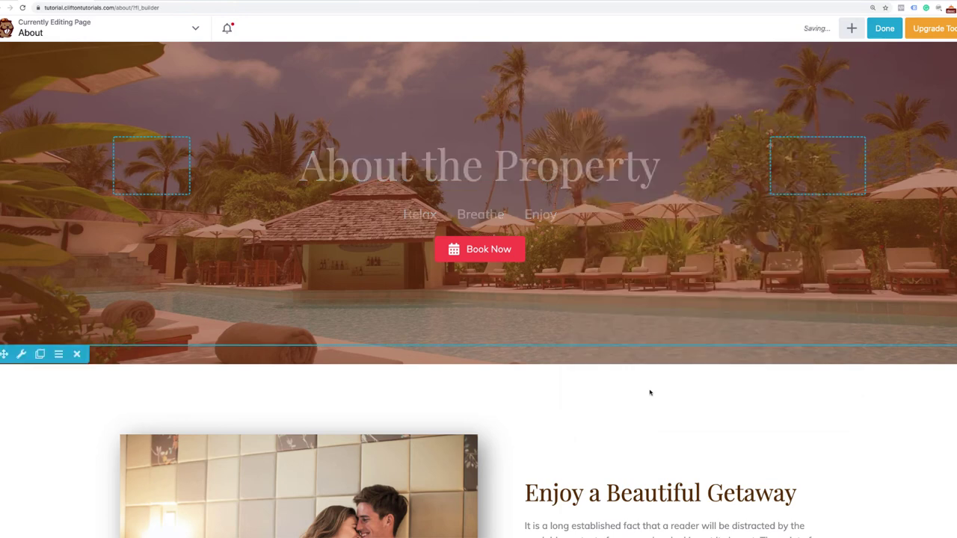
pyautogui.scroll(-4, 649, 391)
pyautogui.click(547, 342)
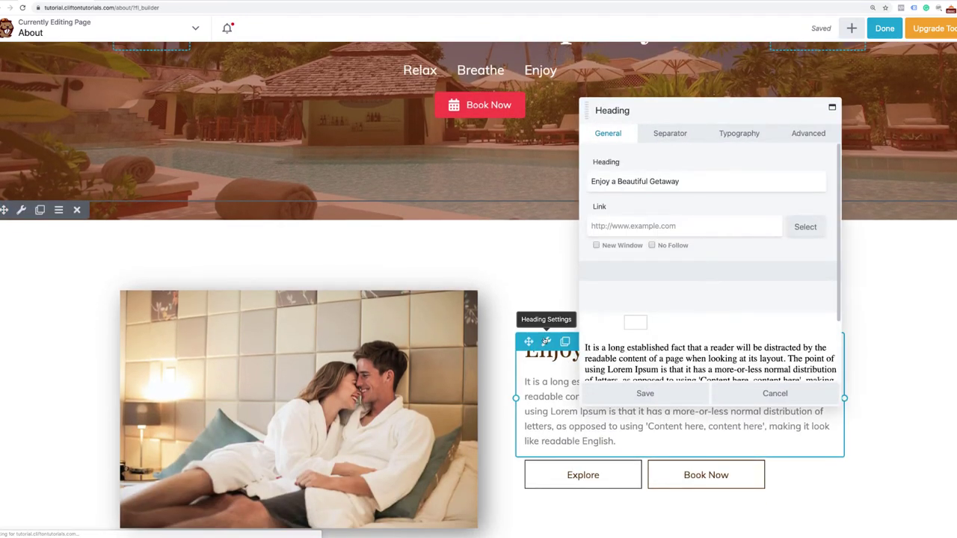
pyautogui.moveTo(679, 181); pyautogui.dragTo(611, 181)
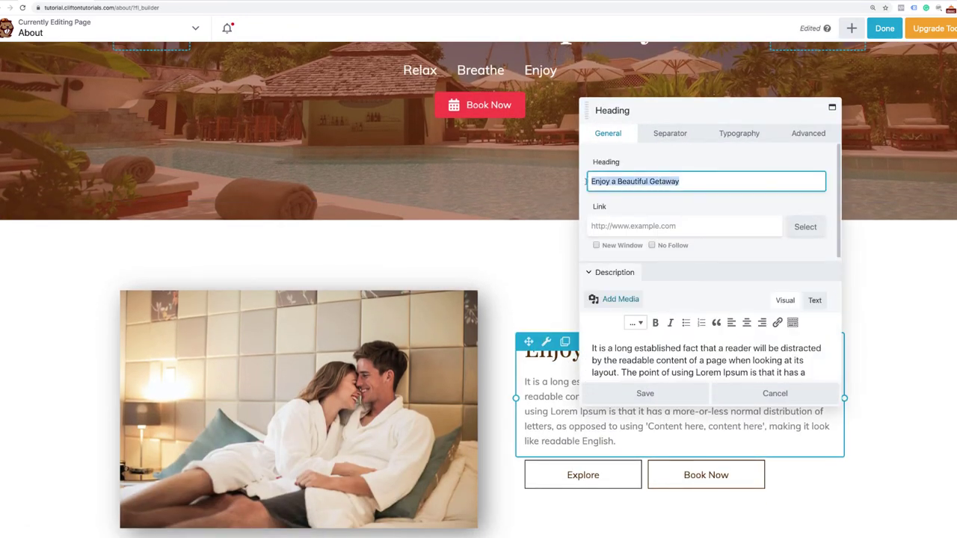
pyautogui.write('History')
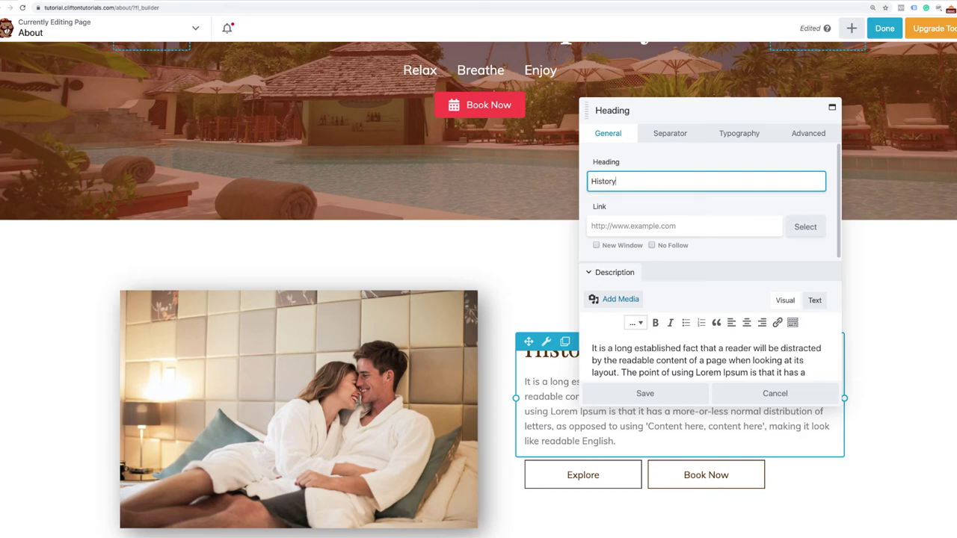
pyautogui.click(642, 393)
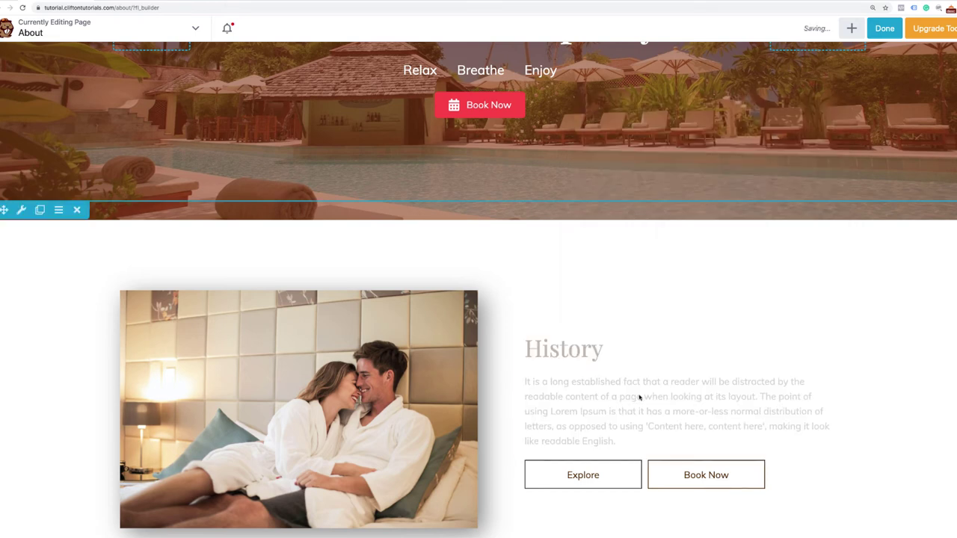
# Replace the couple photo beside the History text with the media library's poolside photo of loungers and umbrella, and save it.
pyautogui.scroll(-2, 640, 397)
pyautogui.scroll(-2, 639, 398)
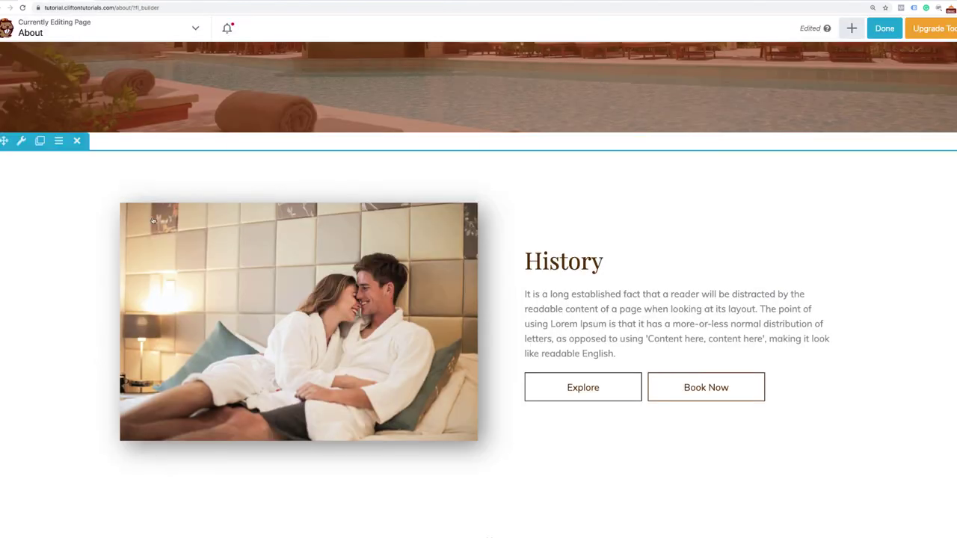
pyautogui.click(142, 214)
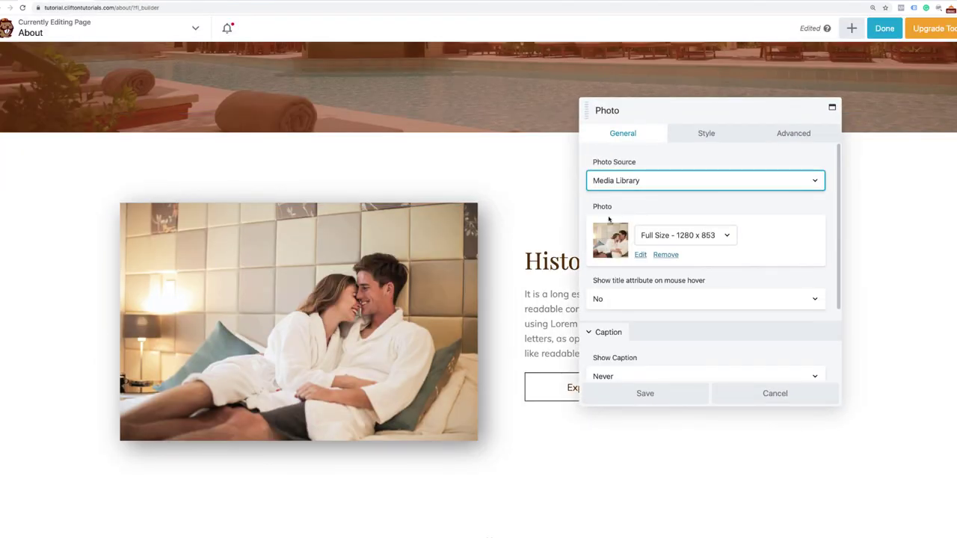
pyautogui.click(644, 262)
pyautogui.click(641, 255)
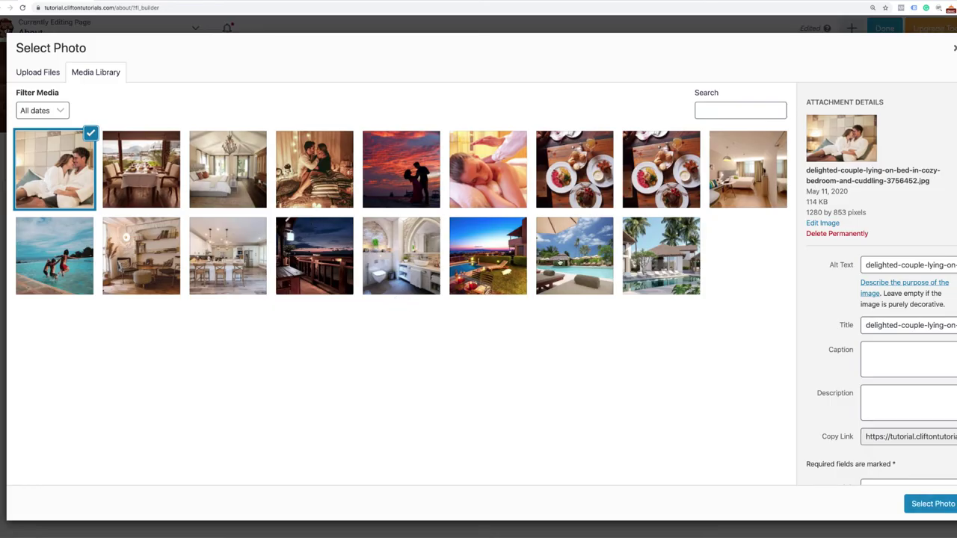
pyautogui.click(560, 262)
pyautogui.click(933, 505)
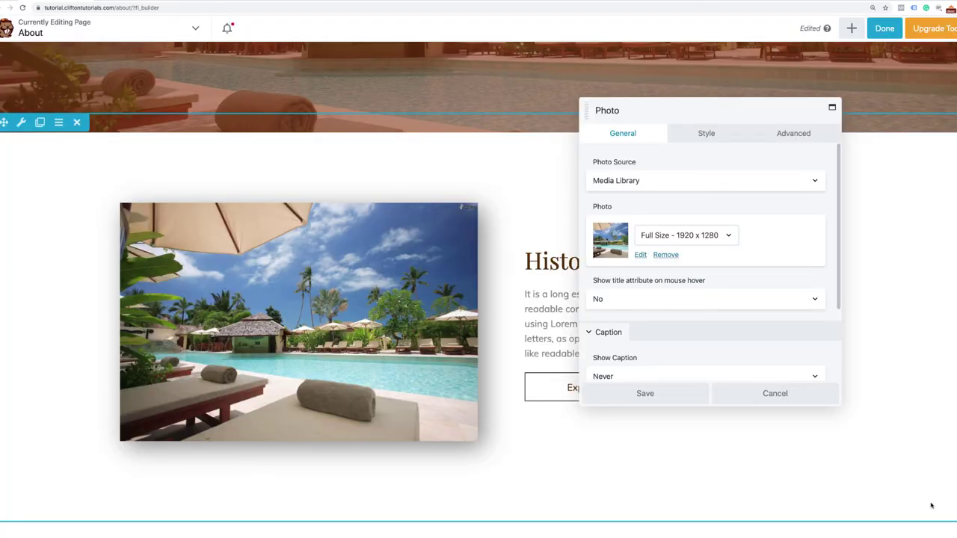
pyautogui.click(627, 394)
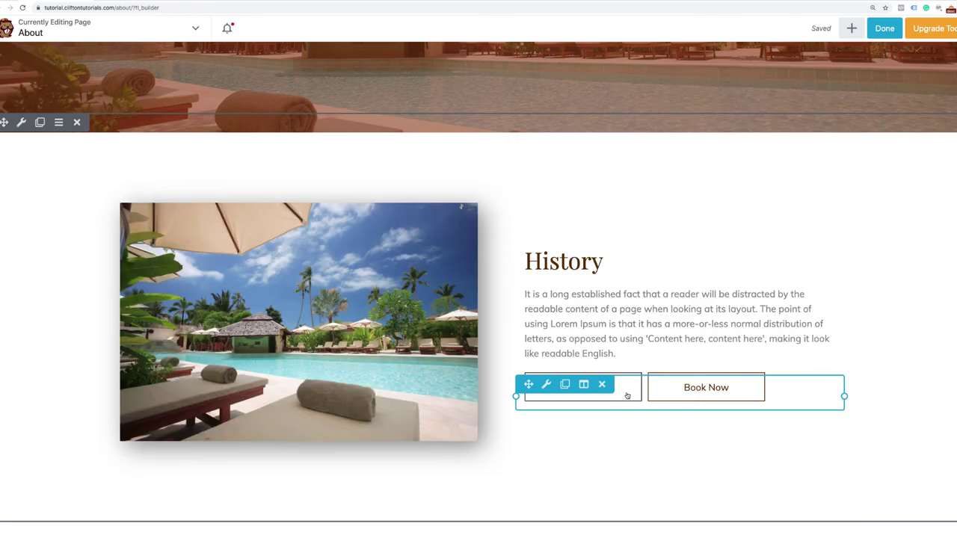
# Examine the Architecture section on the finished La Villa reference site's About page, including its two-column layout of photos and captions.
pyautogui.scroll(-3, 628, 395)
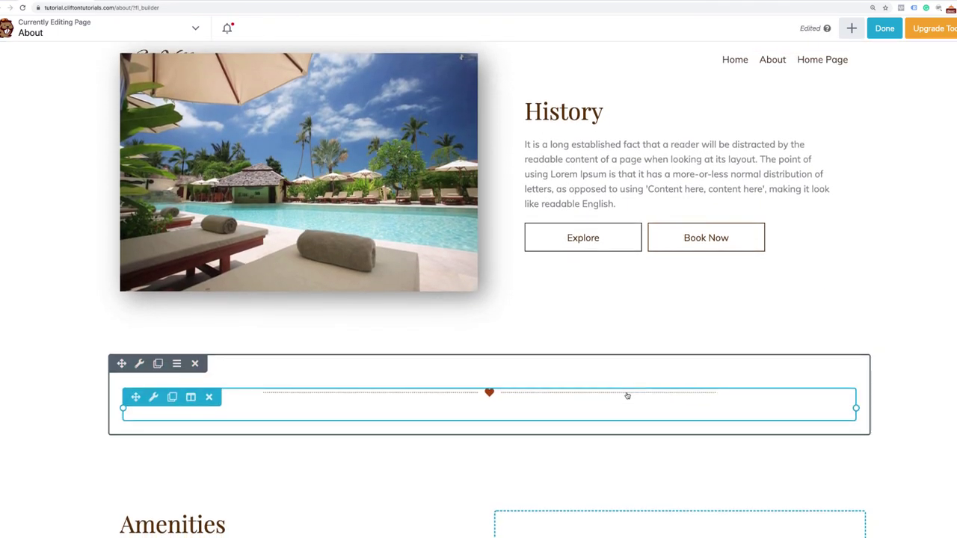
pyautogui.scroll(-6, 627, 395)
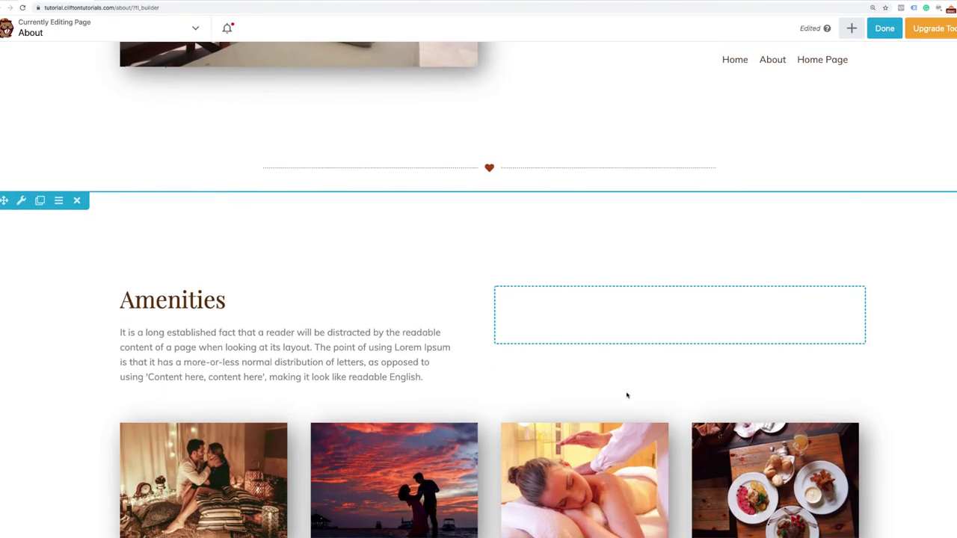
pyautogui.scroll(-1, 628, 396)
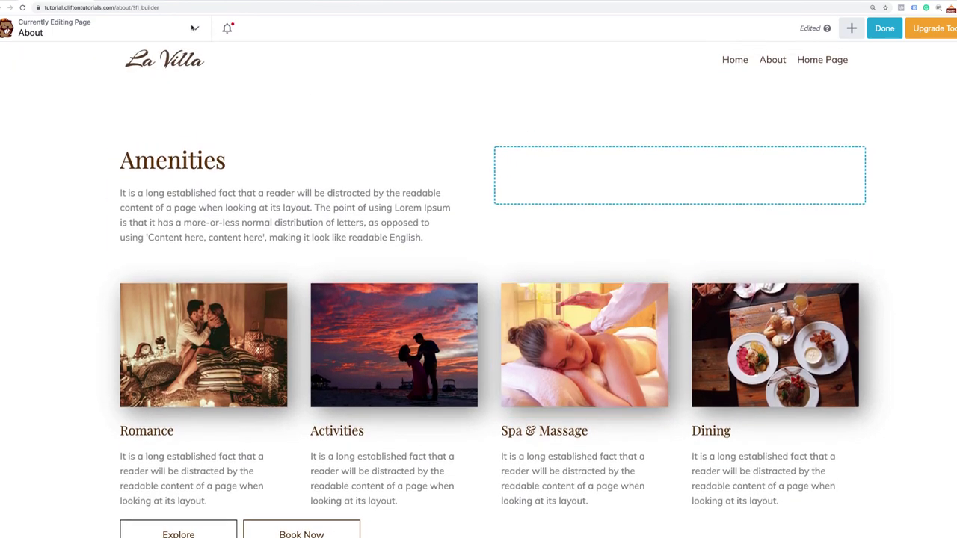
pyautogui.click(139, 2)
pyautogui.scroll(-5, 498, 220)
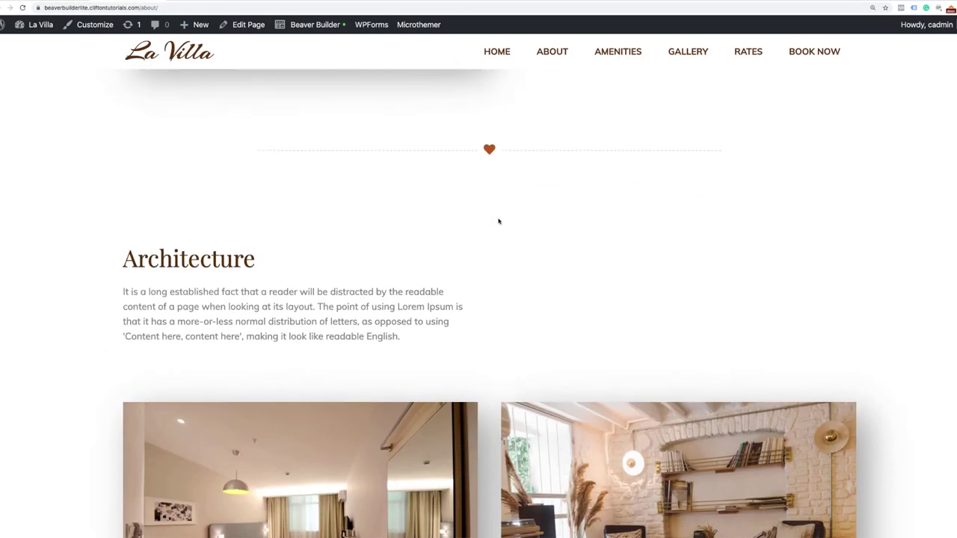
pyautogui.scroll(-2, 498, 220)
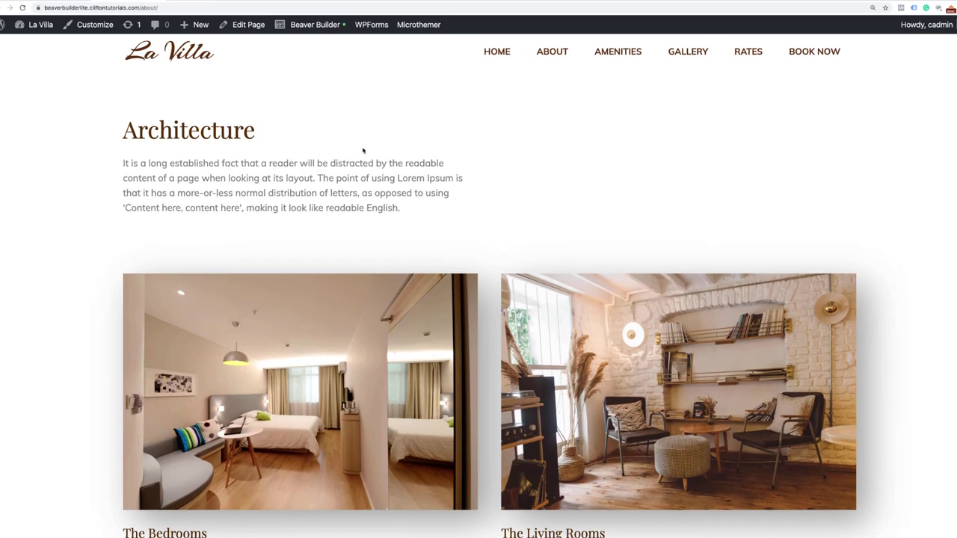
pyautogui.scroll(-3, 442, 201)
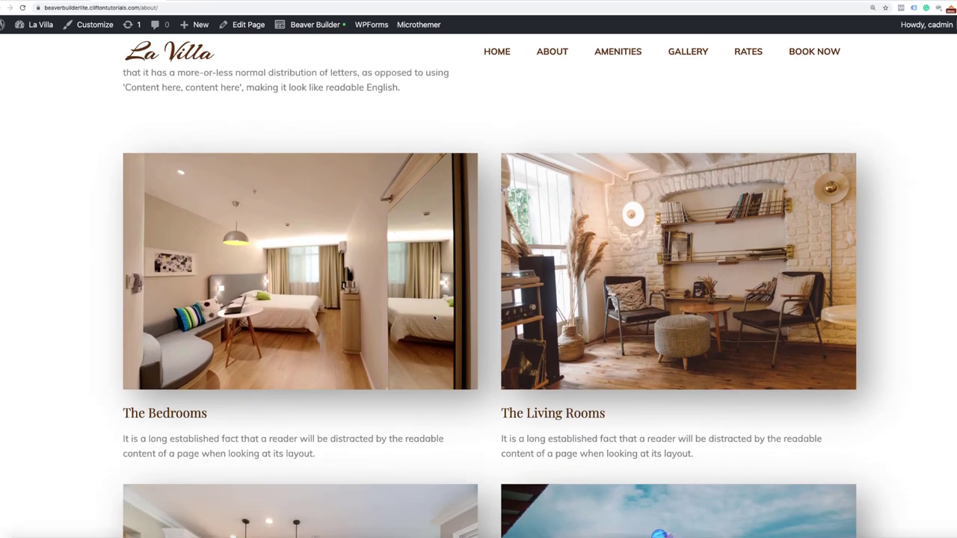
pyautogui.scroll(-3, 433, 320)
pyautogui.scroll(-1, 434, 319)
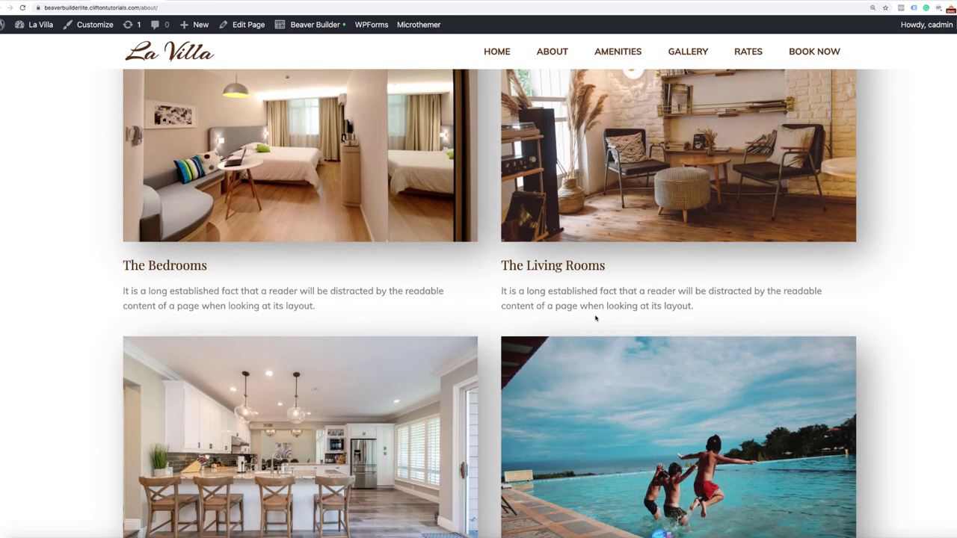
pyautogui.scroll(-5, 596, 318)
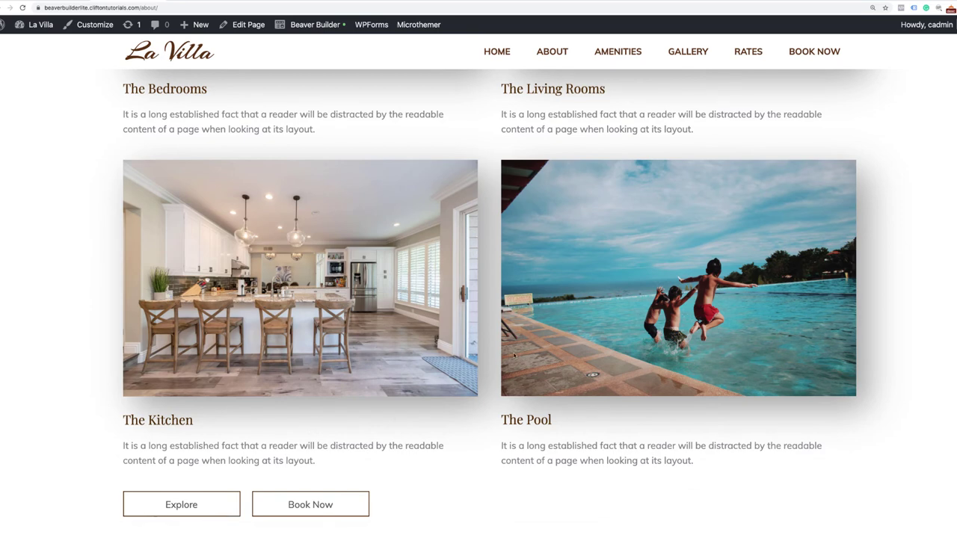
pyautogui.scroll(10, 509, 353)
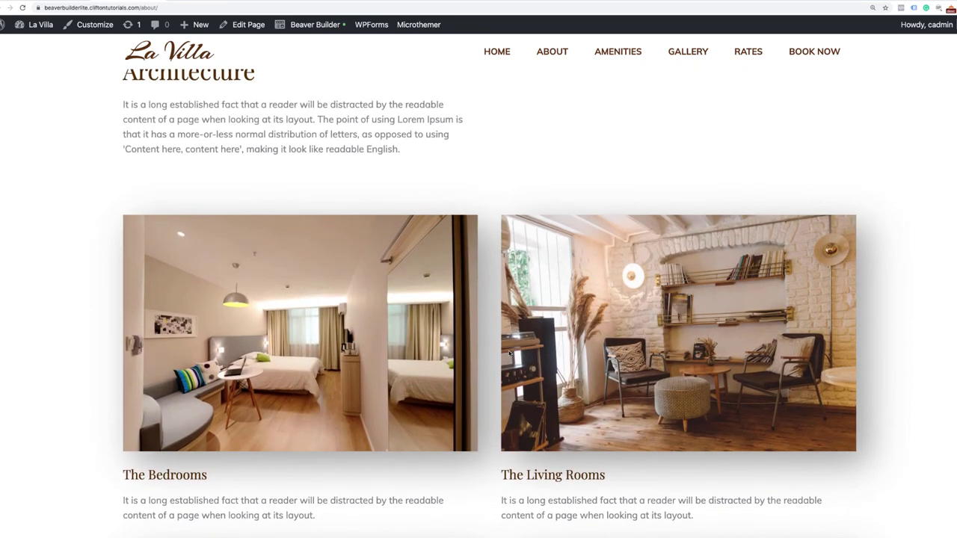
pyautogui.scroll(4, 510, 351)
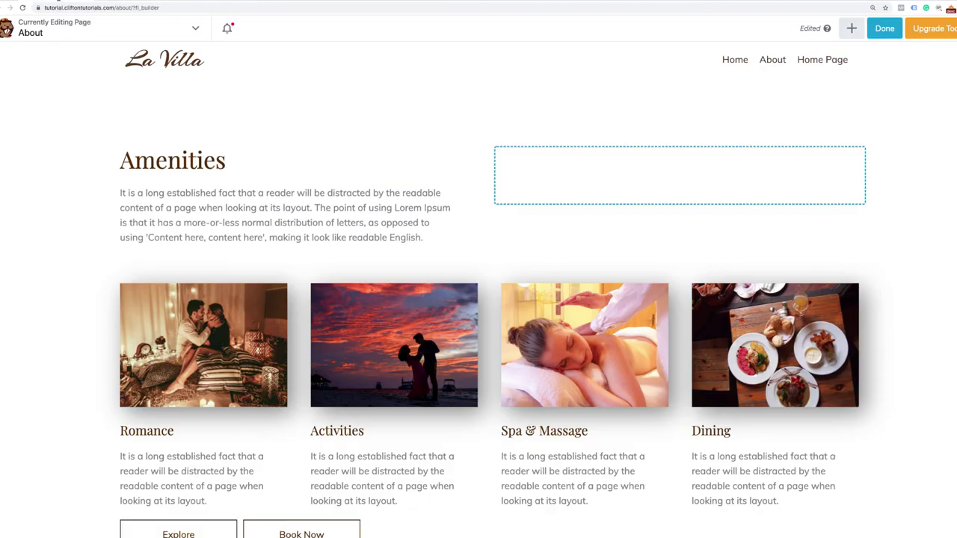
# In the page being edited, change the "Amenities" heading to "Architecture" and save it.
pyautogui.scroll(-1, 406, 236)
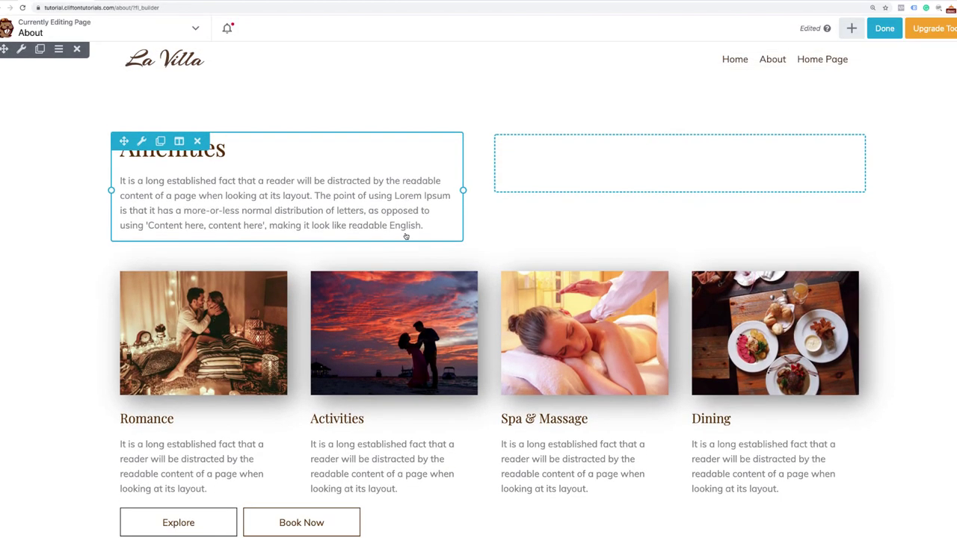
pyautogui.click(141, 141)
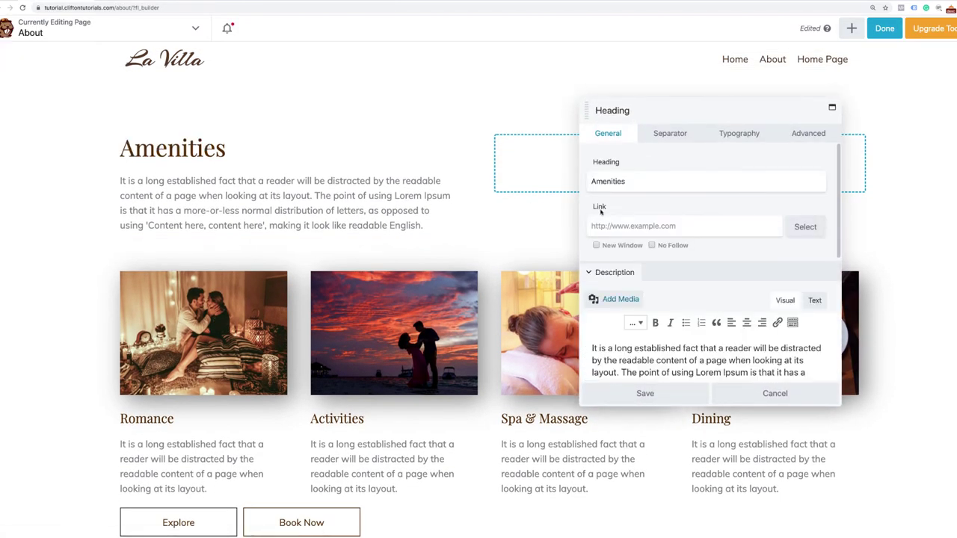
pyautogui.moveTo(598, 180); pyautogui.dragTo(661, 181)
pyautogui.write('r')
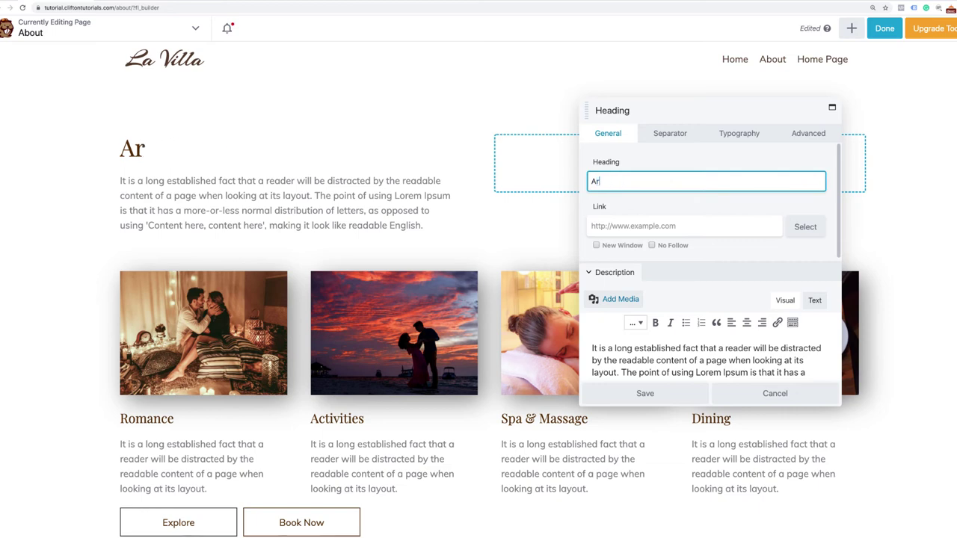
pyautogui.write('chitecture')
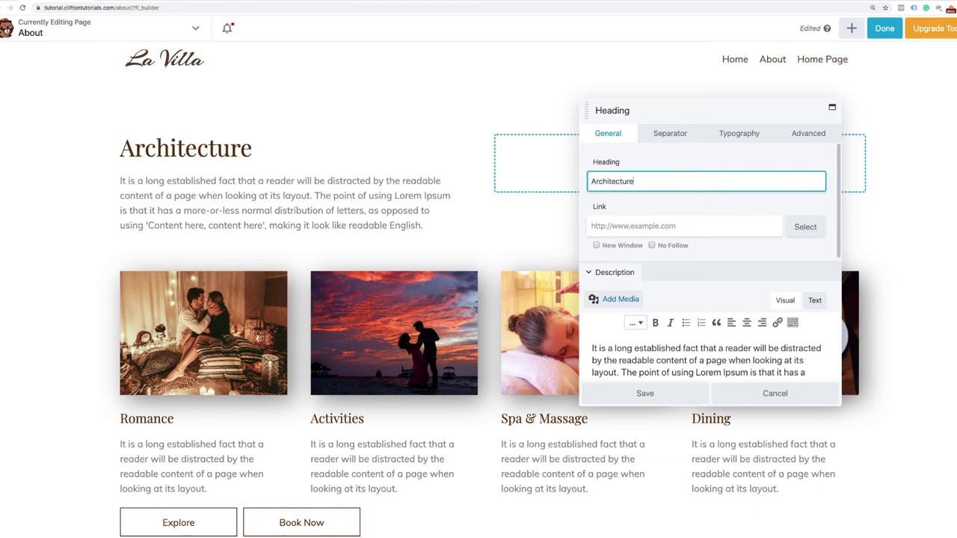
pyautogui.click(618, 399)
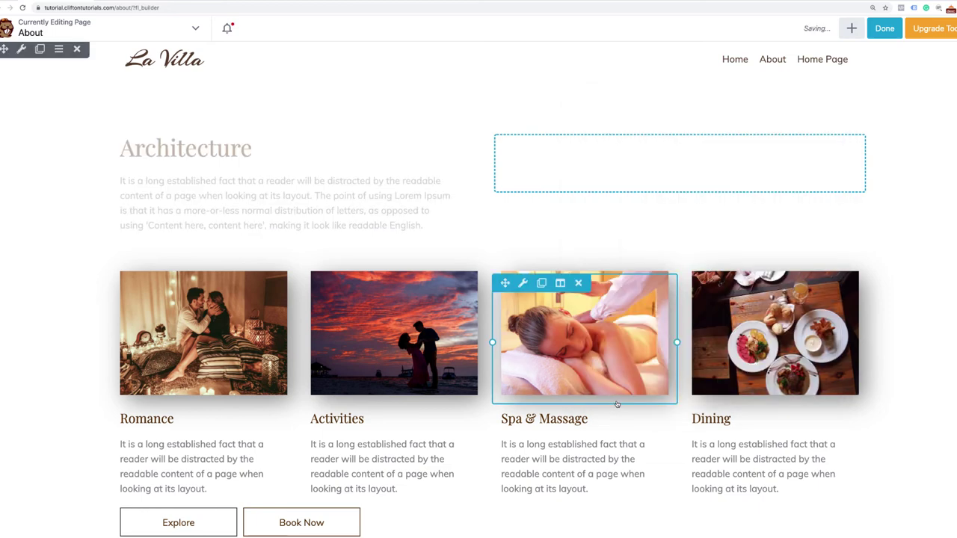
# Add a 2 Columns row between the four photo-and-text columns and the Explore and Book Now buttons.
pyautogui.scroll(-3, 617, 404)
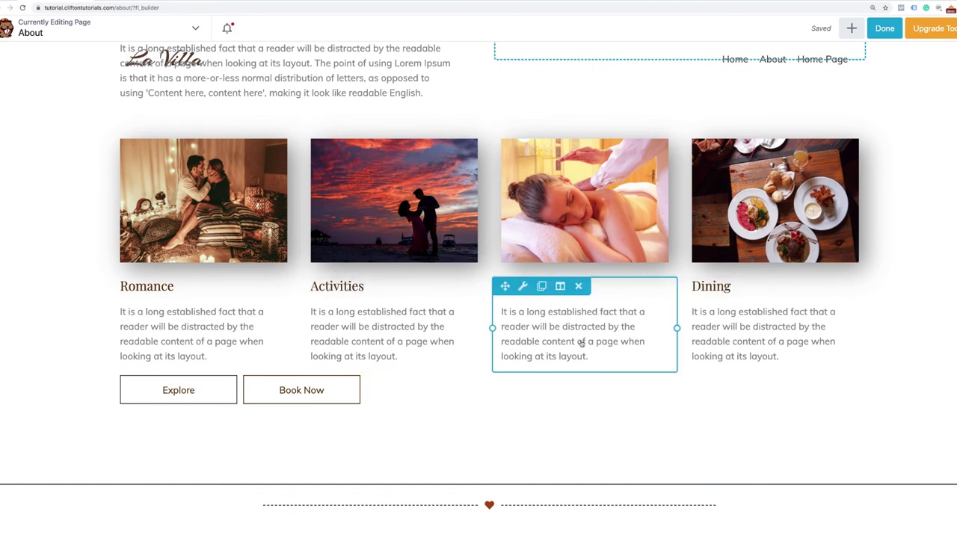
pyautogui.scroll(-1, 581, 343)
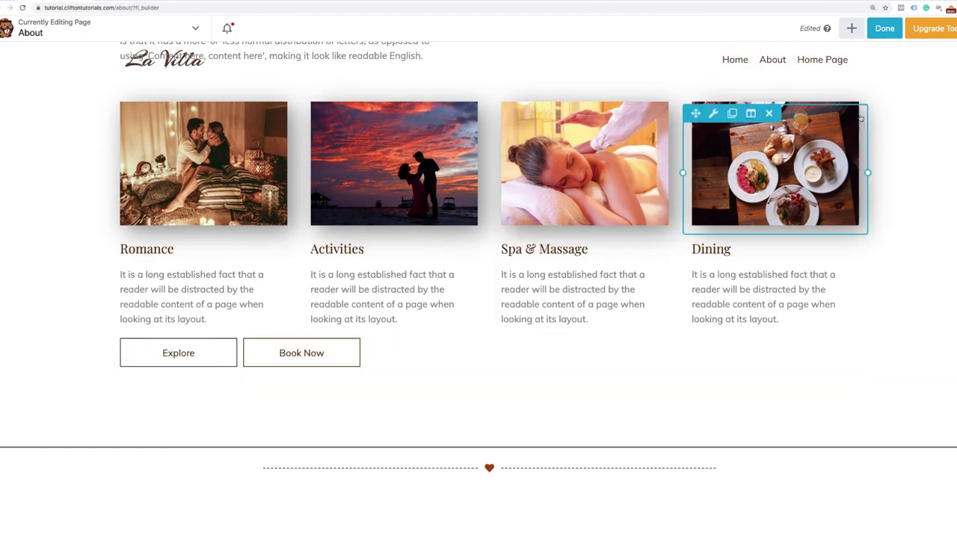
pyautogui.click(852, 31)
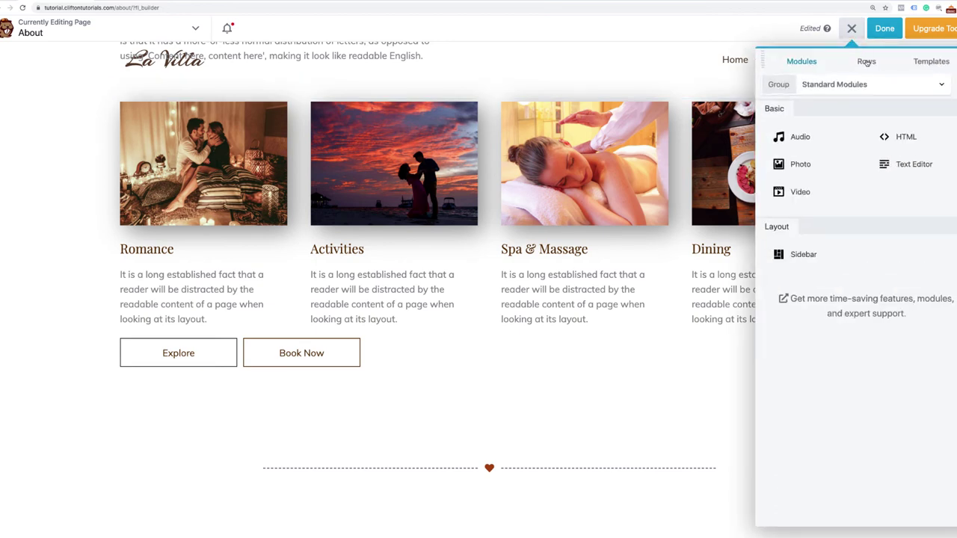
pyautogui.click(866, 62)
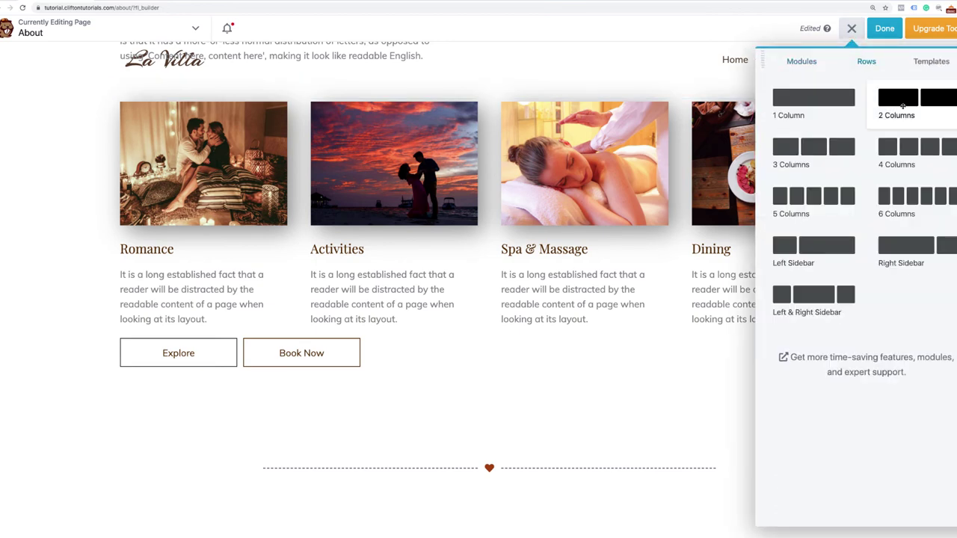
pyautogui.moveTo(902, 106); pyautogui.dragTo(537, 287)
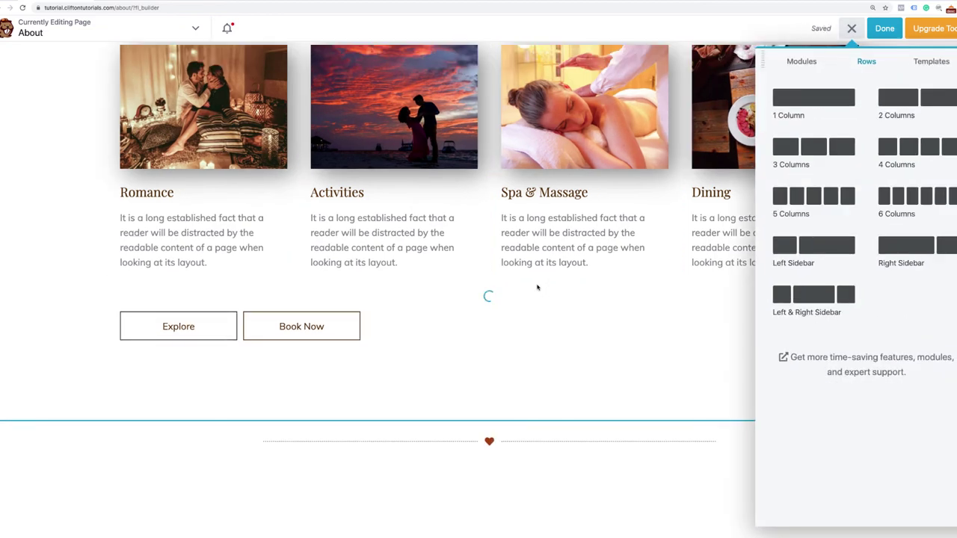
# Move the massage photo into the new row's first column and the dining photo into its second column.
pyautogui.scroll(2, 523, 225)
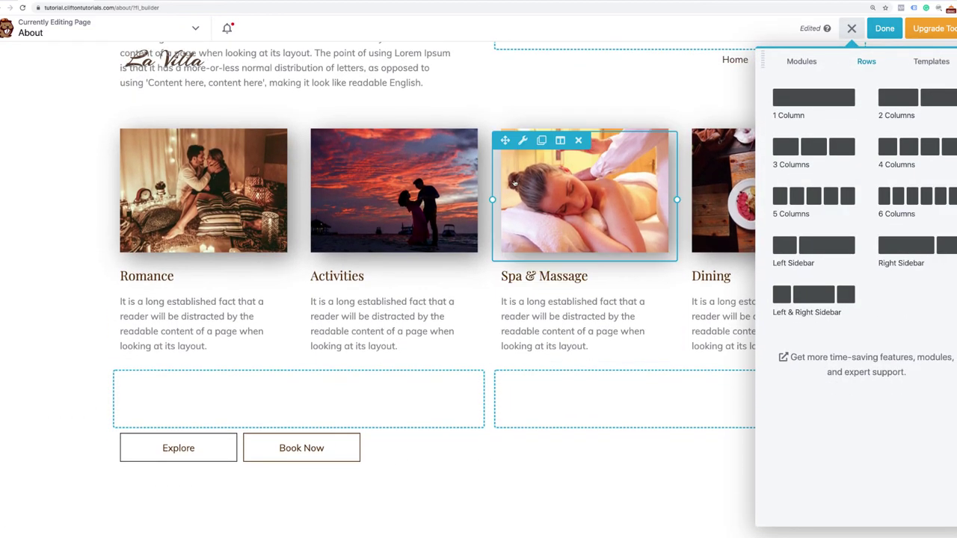
pyautogui.moveTo(506, 142); pyautogui.dragTo(297, 426)
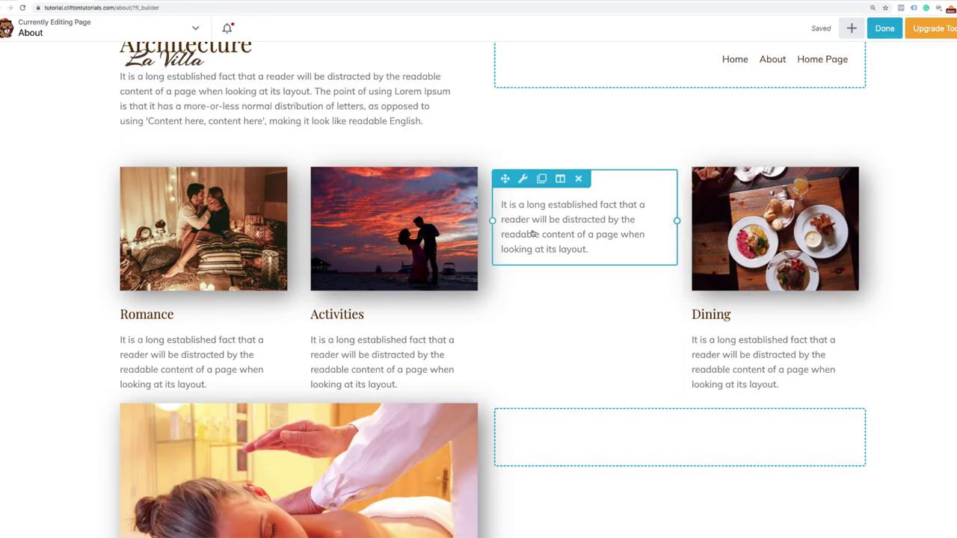
pyautogui.moveTo(696, 178); pyautogui.dragTo(553, 459)
# Move the Spa & Massage and Dining text blocks beneath their matching photos in the two-column row.
pyautogui.scroll(-3, 553, 460)
pyautogui.scroll(1, 524, 224)
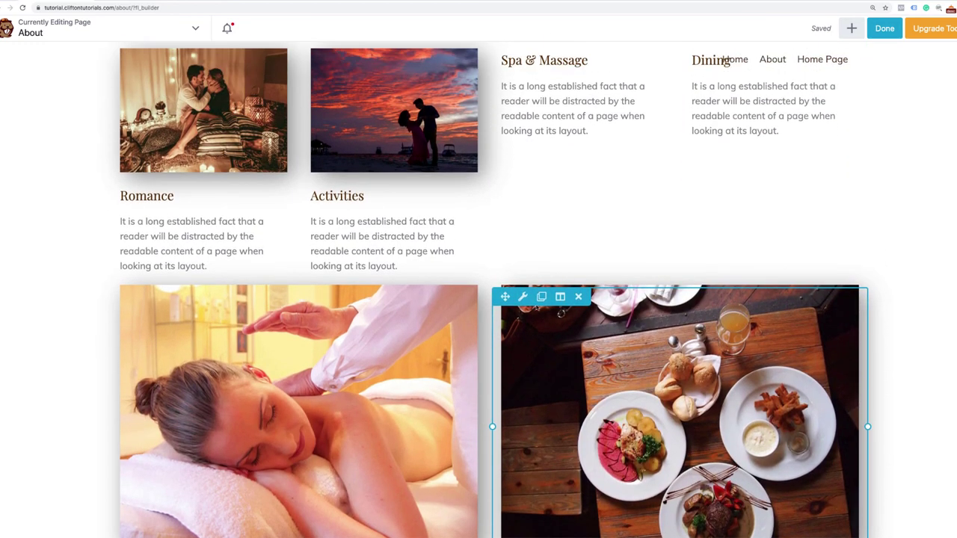
pyautogui.moveTo(505, 61); pyautogui.dragTo(321, 397)
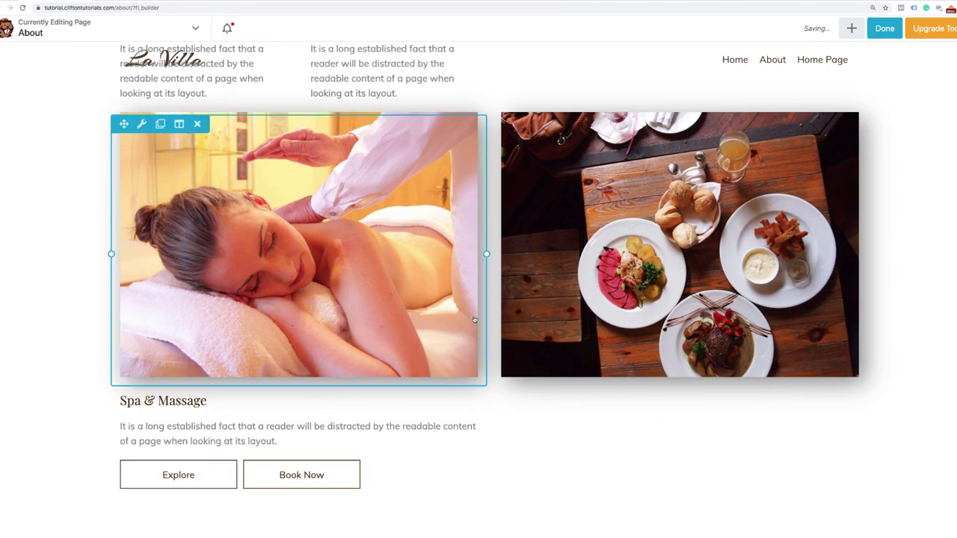
pyautogui.scroll(4, 513, 300)
pyautogui.moveTo(691, 83); pyautogui.dragTo(608, 397)
pyautogui.scroll(5, 602, 366)
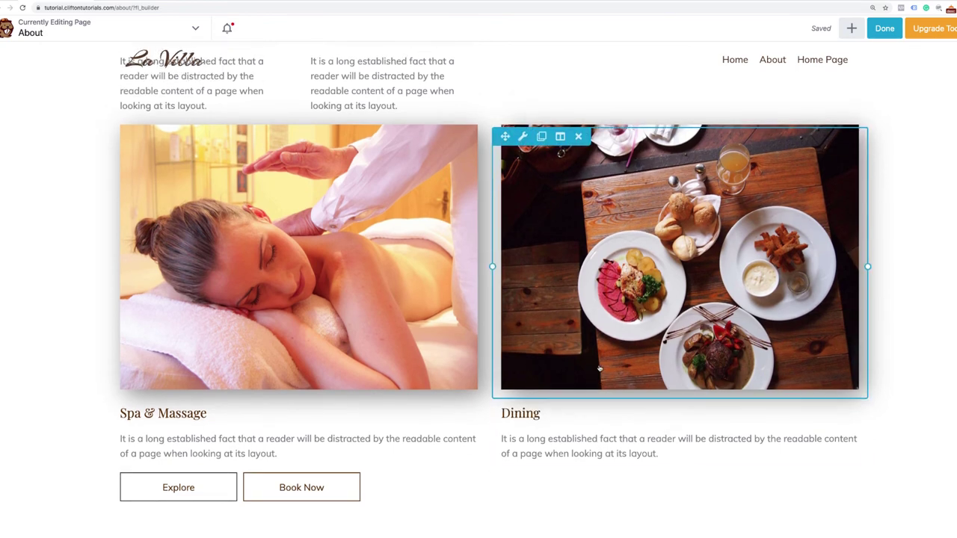
# Delete the two empty columns beside the Romance and Activities columns, leaving the sunset photo's settings unchanged.
pyautogui.scroll(2, 599, 368)
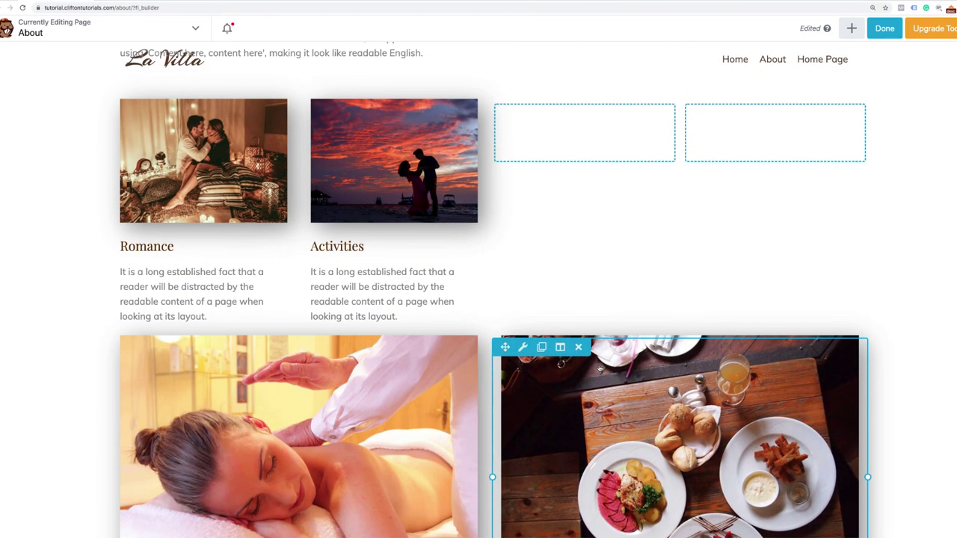
pyautogui.moveTo(505, 131)
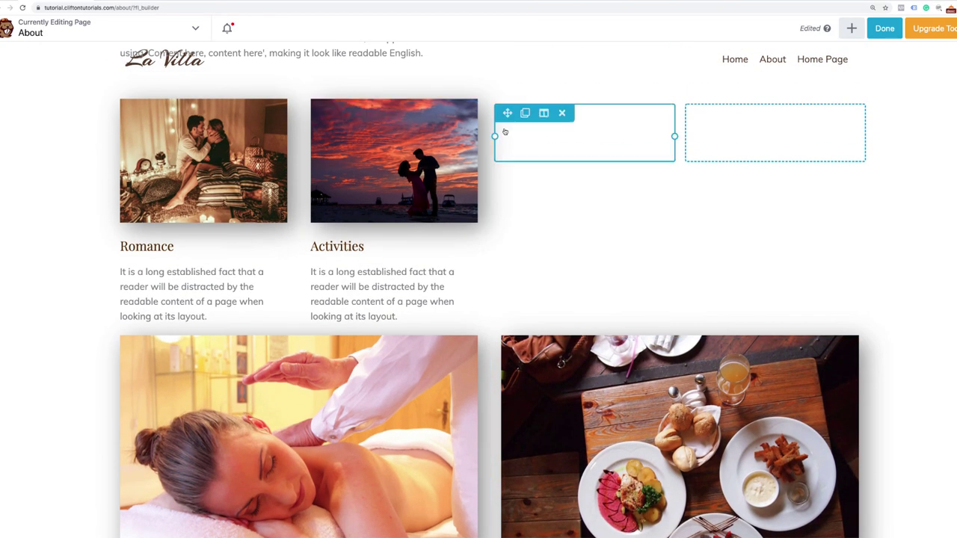
pyautogui.click(563, 113)
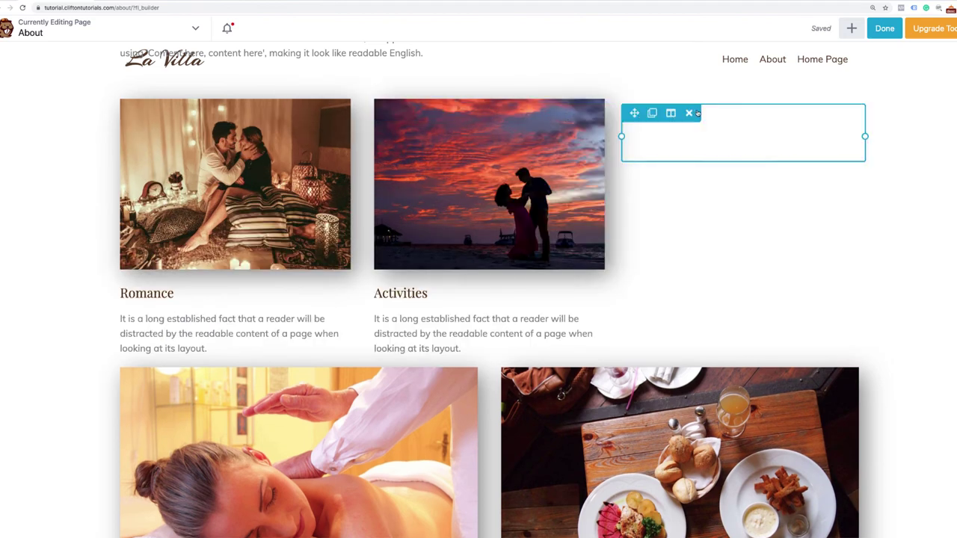
pyautogui.click(689, 113)
pyautogui.click(664, 220)
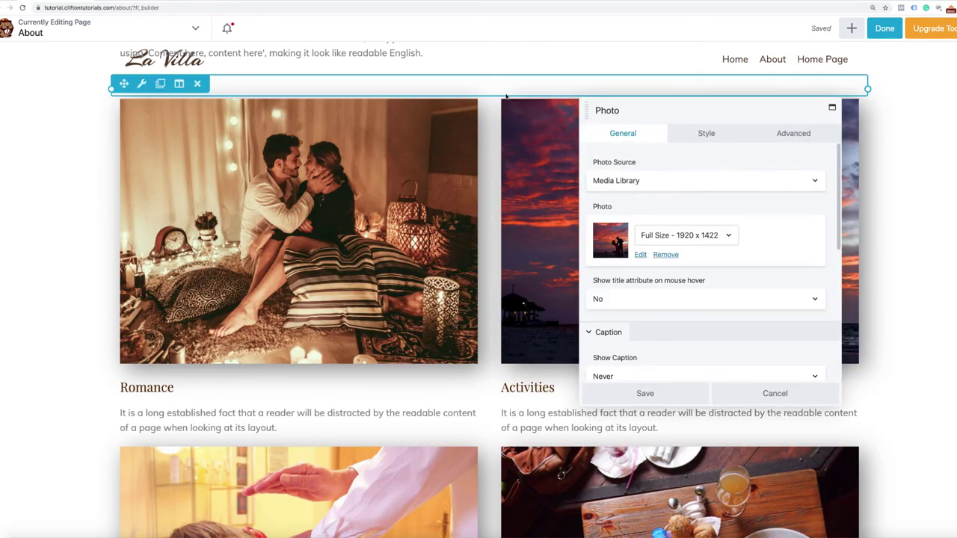
pyautogui.click(754, 394)
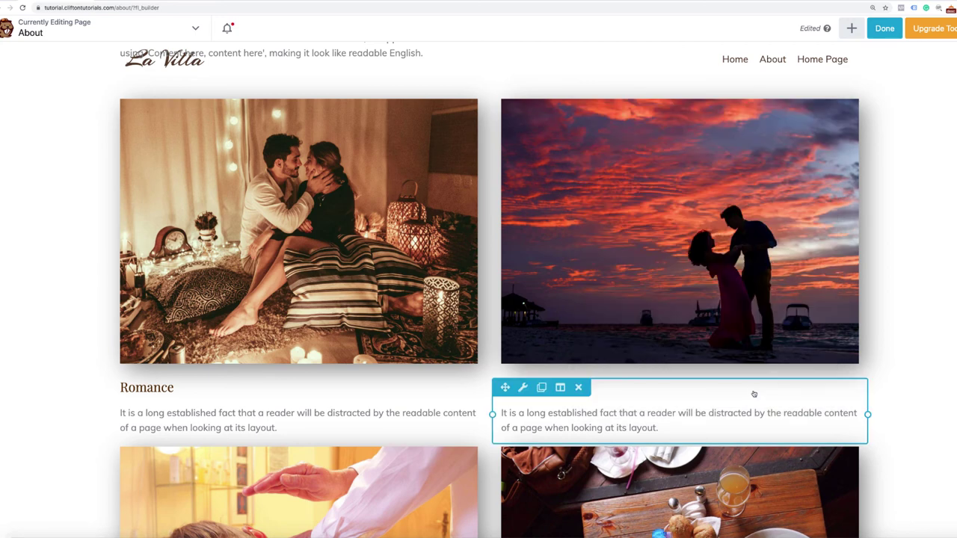
# Change the "Romance" heading to "The Bedrooms" and save it.
pyautogui.scroll(-2, 763, 320)
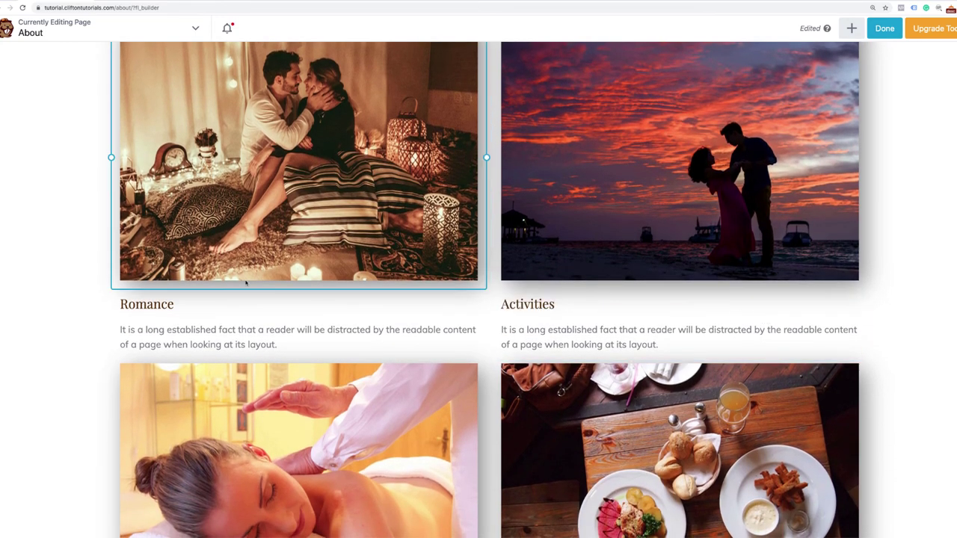
pyautogui.click(142, 304)
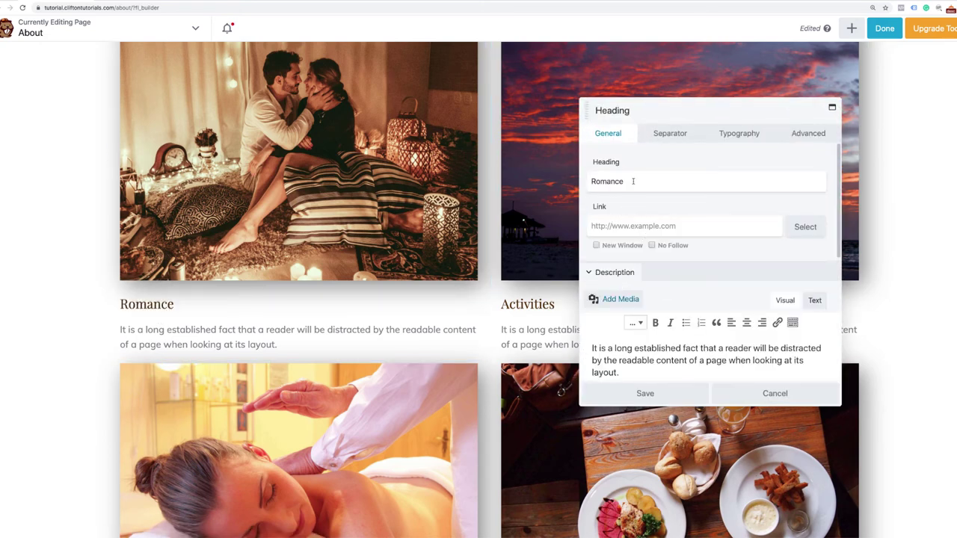
pyautogui.doubleClick(633, 181)
pyautogui.write('The Bedrooms')
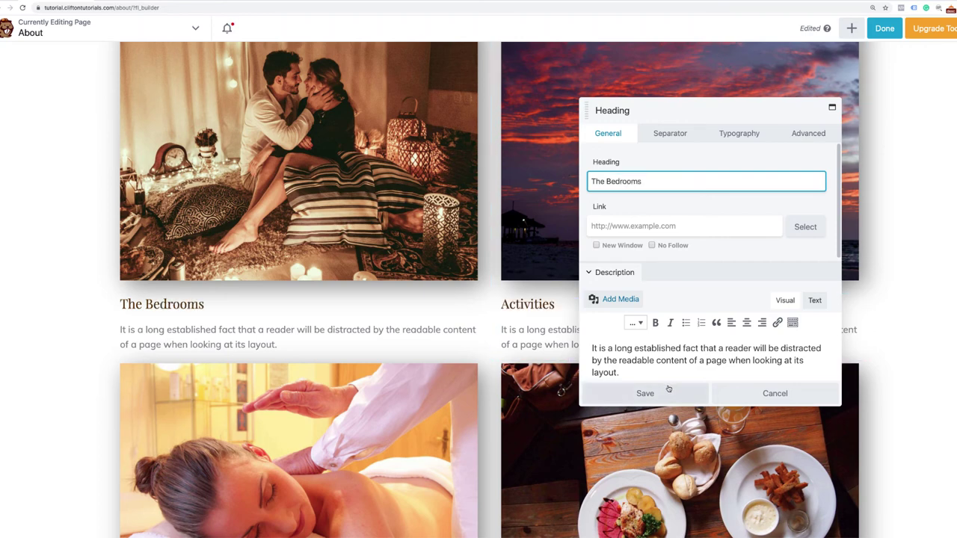
pyautogui.click(646, 393)
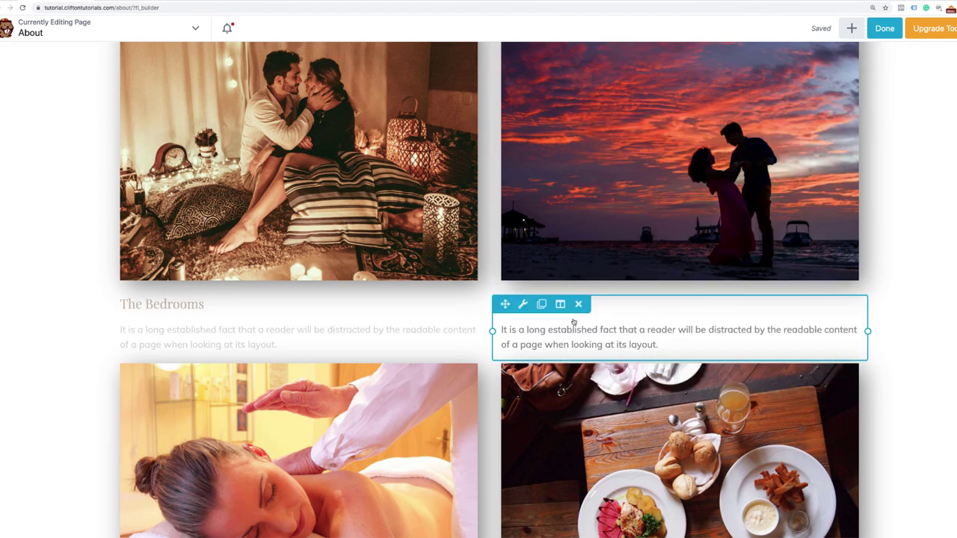
# Change the "Activities" heading to "The Living Rooms" and save it.
pyautogui.click(527, 307)
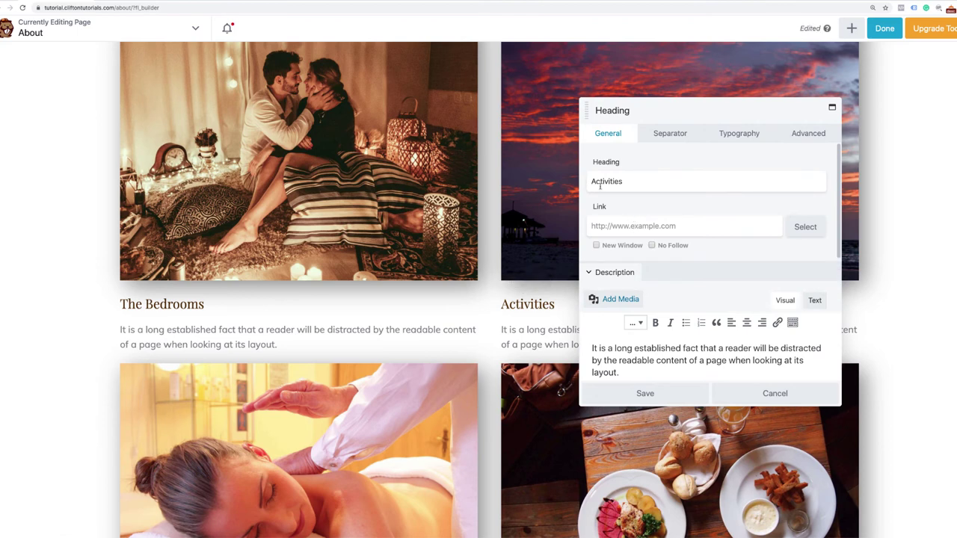
pyautogui.tripleClick(661, 182)
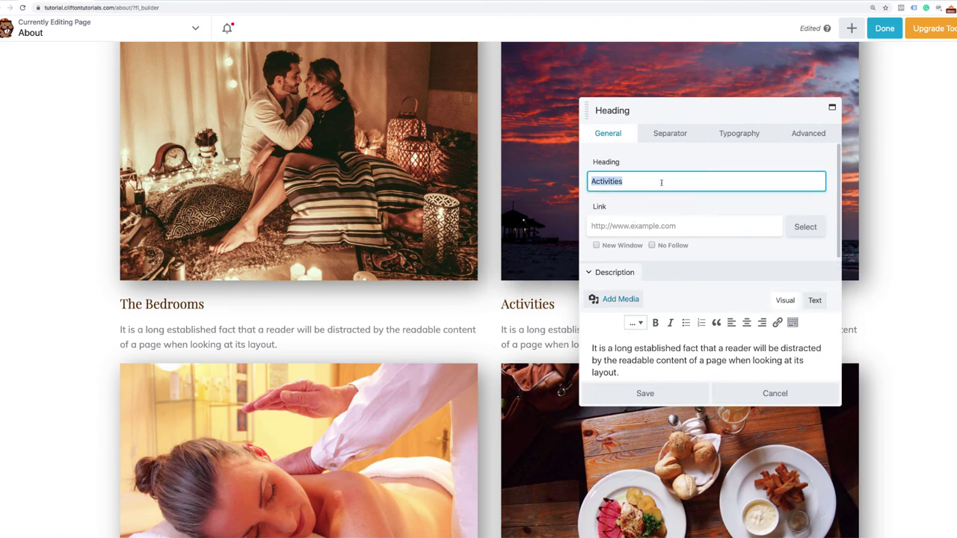
pyautogui.write('The Living Rooms')
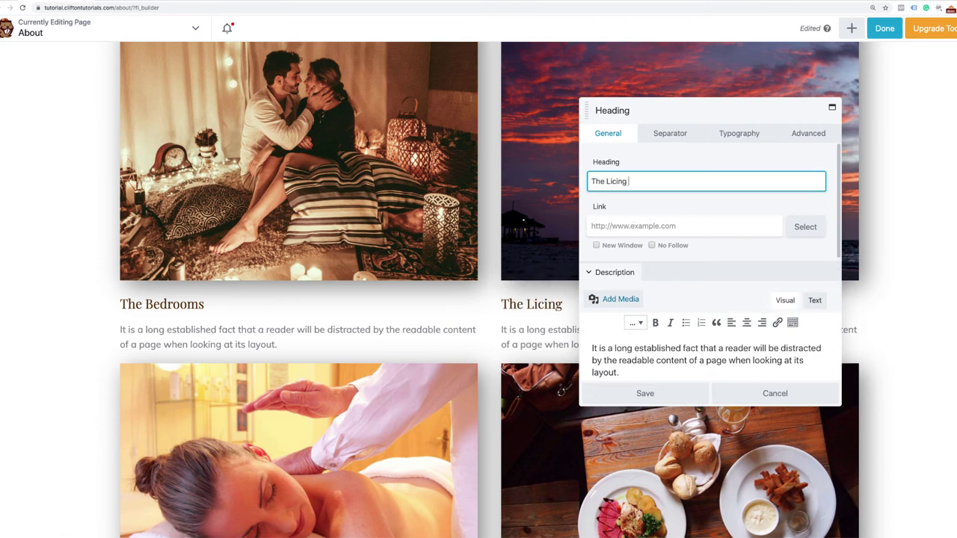
pyautogui.click(645, 393)
# Change the "Spa & Massage" heading under the massage photo to "The Pool" and save it.
pyautogui.scroll(-4, 645, 394)
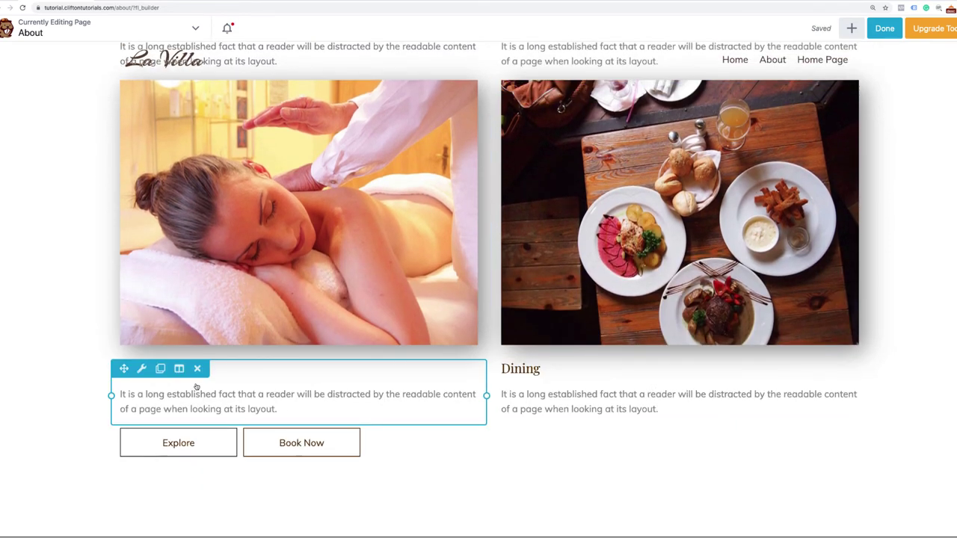
pyautogui.click(142, 369)
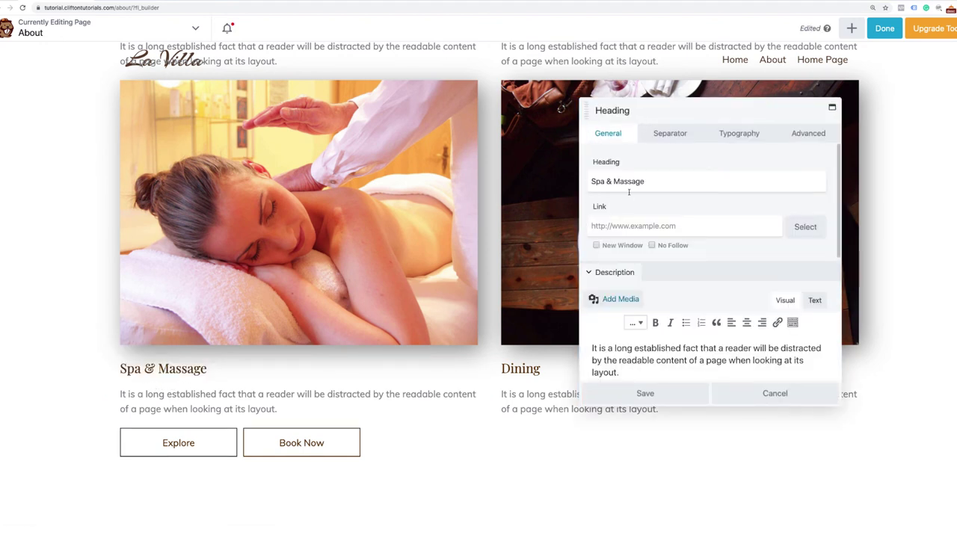
pyautogui.write('The Pool')
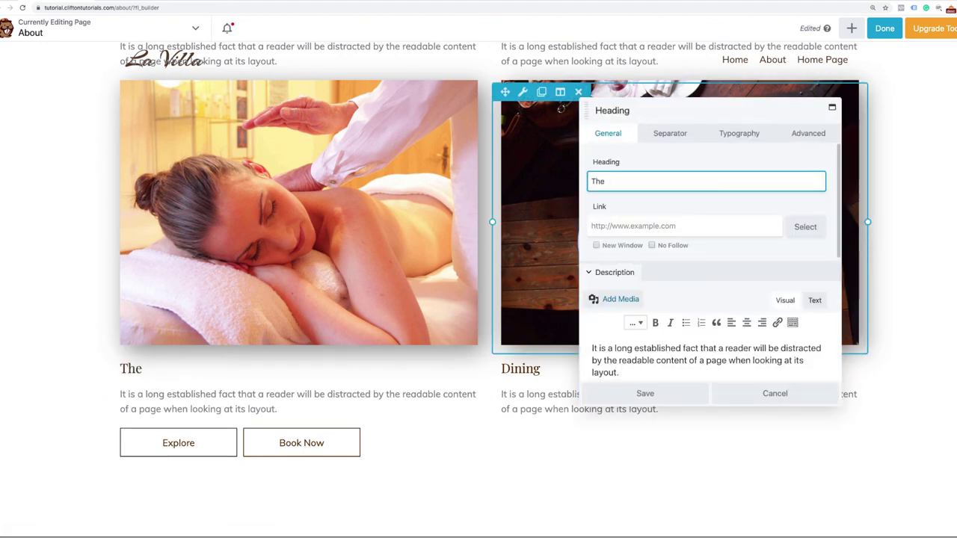
pyautogui.click(648, 394)
pyautogui.click(521, 371)
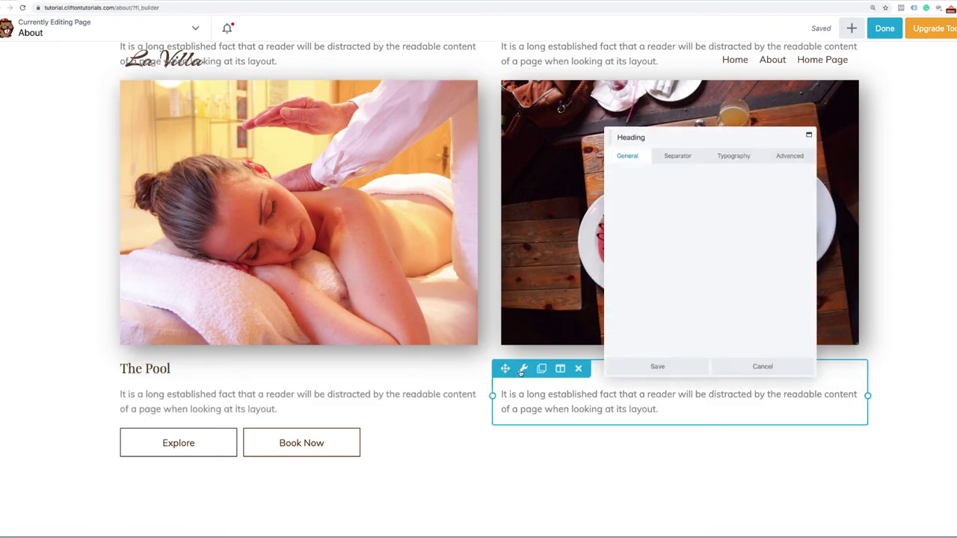
pyautogui.click(628, 182)
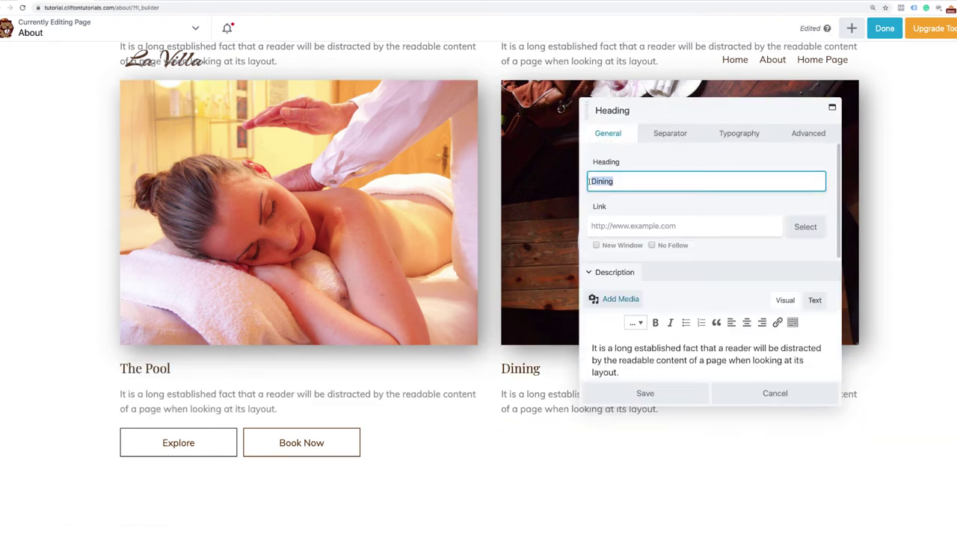
pyautogui.write('Th')
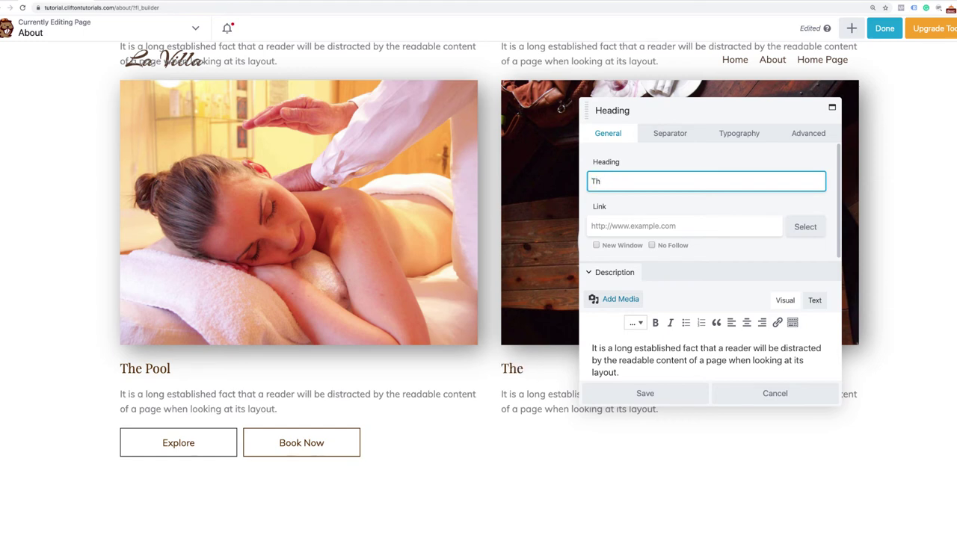
pyautogui.press('BackSpace')
pyautogui.press('BackSpace')
pyautogui.write('Ro')
pyautogui.press('BackSpace')
pyautogui.press('BackSpace')
pyautogui.write('Di')
pyautogui.click(624, 391)
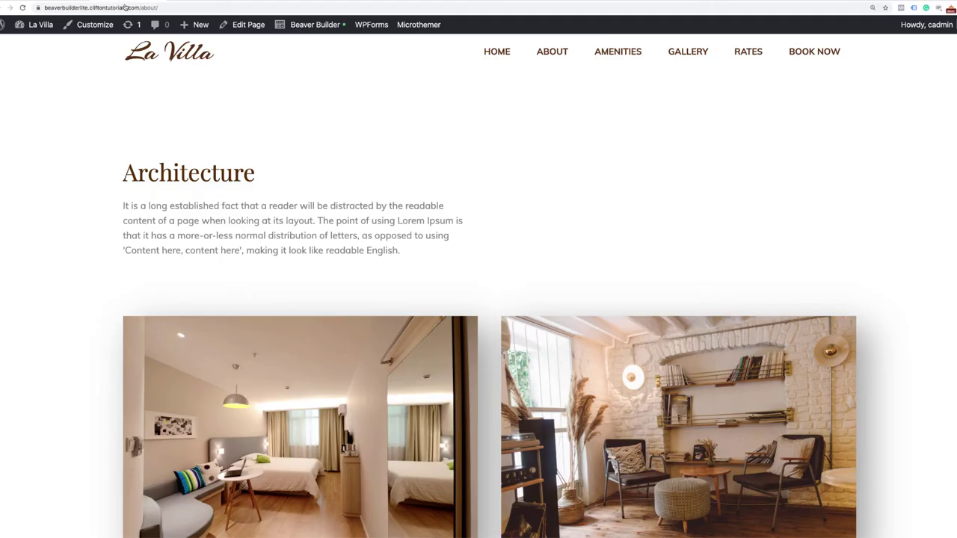
# Check the reference page's Architecture section, and swap the Pool and Dining text blocks between the two columns of the edited page.
pyautogui.scroll(-10, 271, 155)
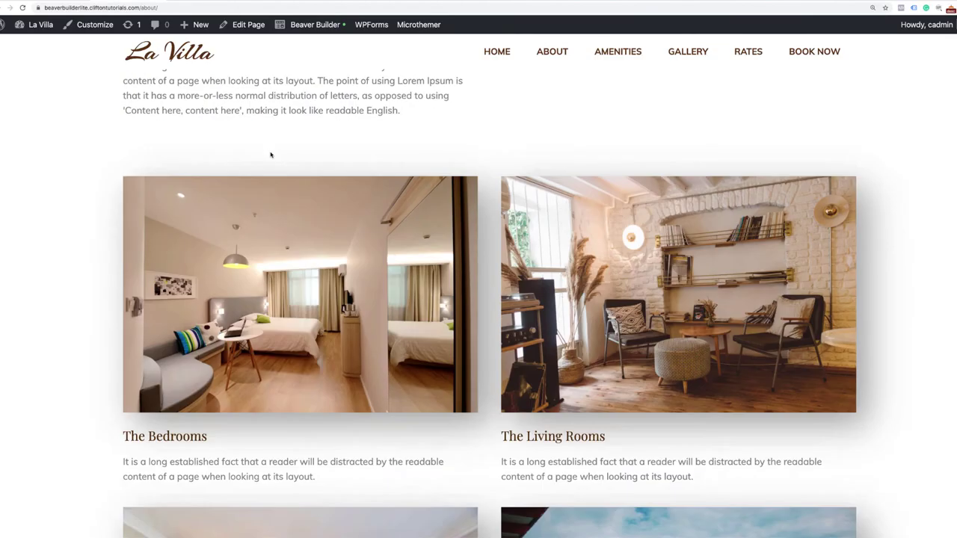
pyautogui.scroll(3, 495, 151)
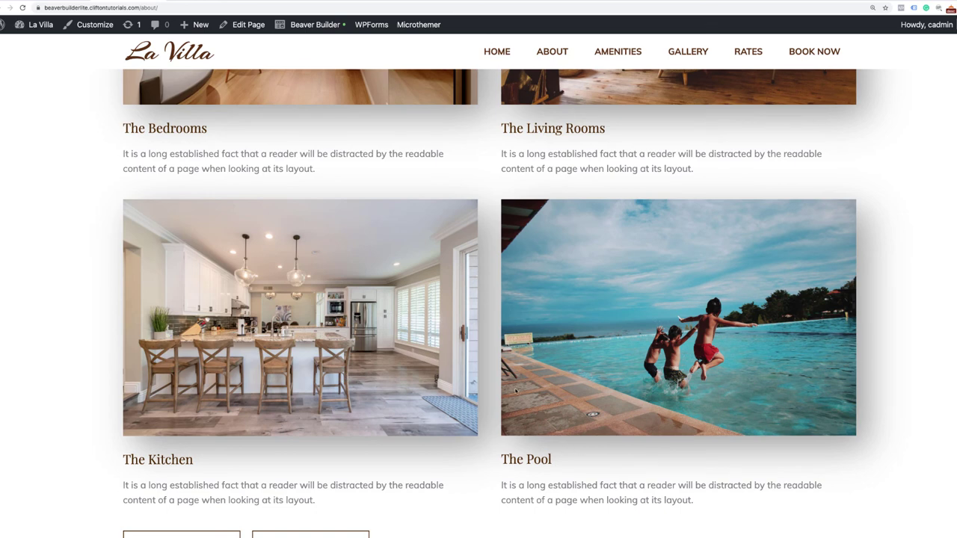
pyautogui.scroll(2, 515, 391)
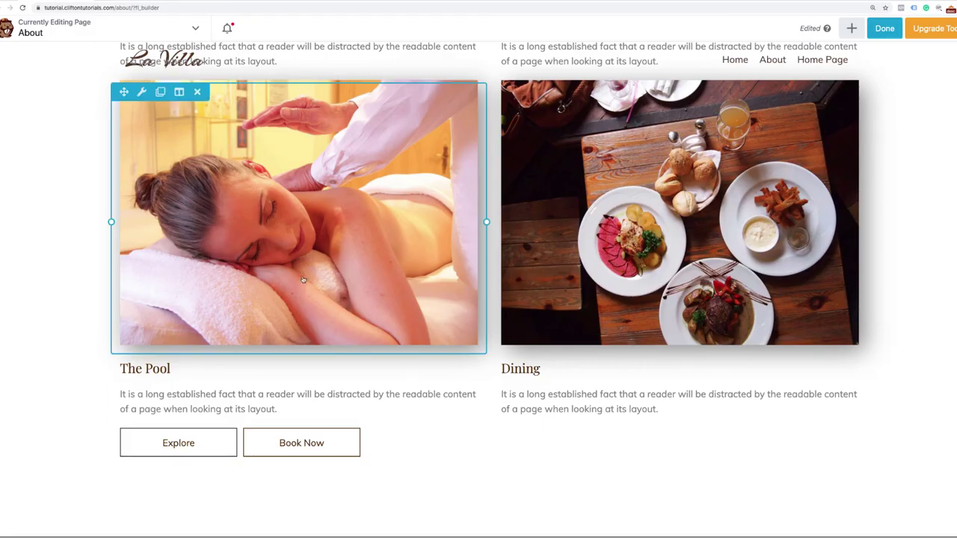
pyautogui.moveTo(135, 368)
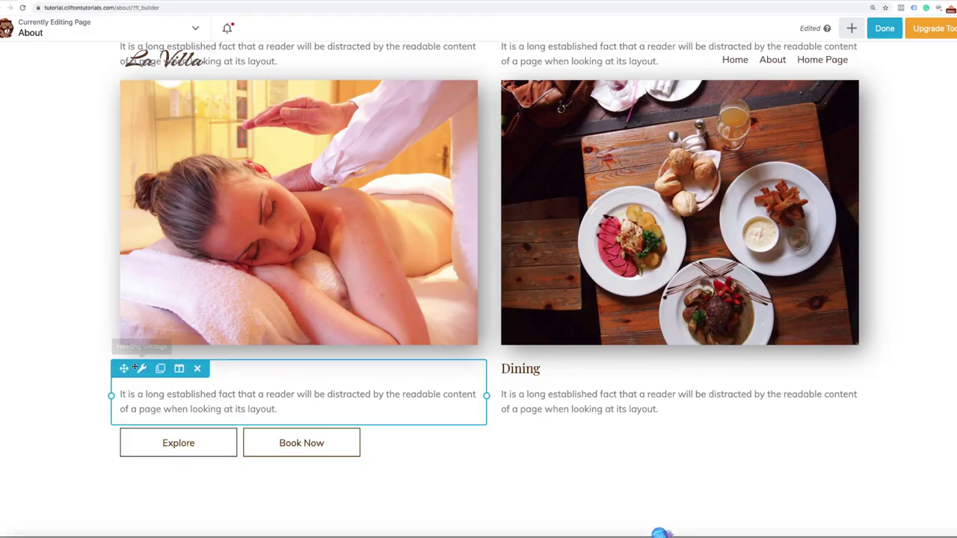
pyautogui.moveTo(125, 368); pyautogui.dragTo(549, 430)
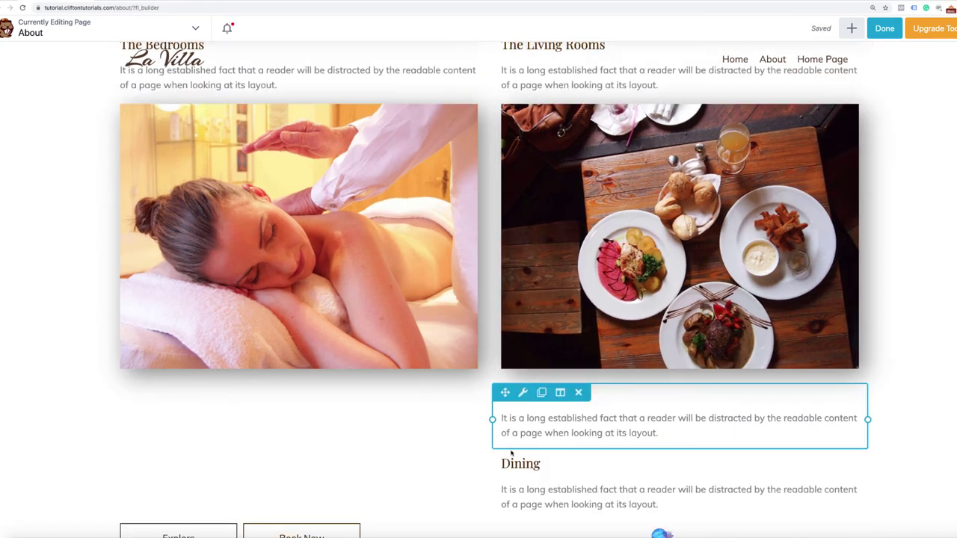
pyautogui.moveTo(505, 462); pyautogui.dragTo(358, 402)
# Change the "Dining" heading under the massage photo to "The Kitchen" and save it.
pyautogui.click(141, 405)
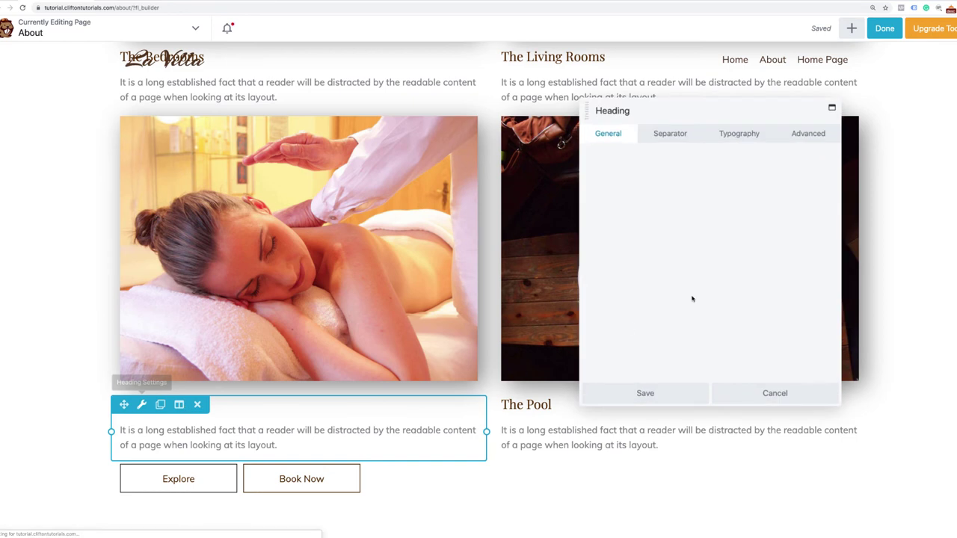
pyautogui.scroll(-2, 693, 278)
pyautogui.scroll(2, 621, 271)
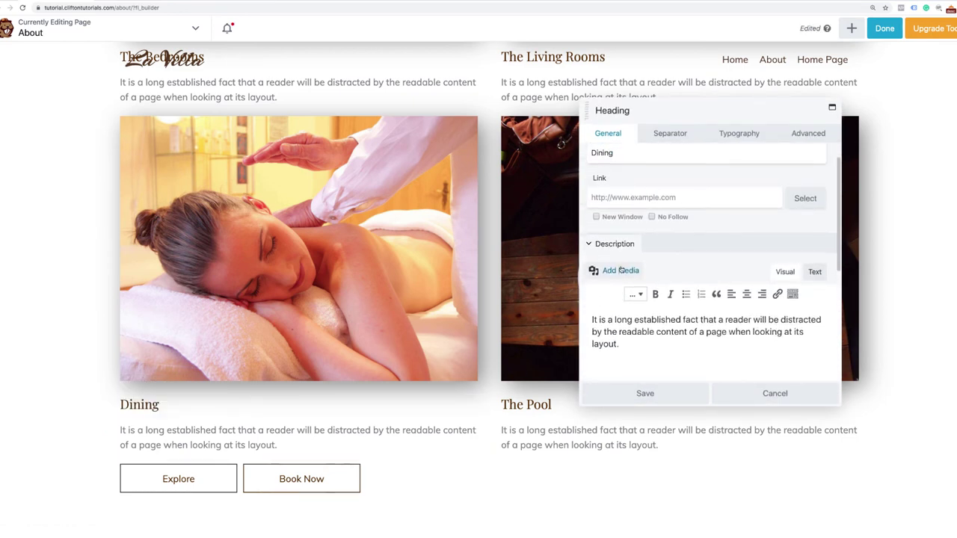
pyautogui.doubleClick(604, 174)
pyautogui.write('The ')
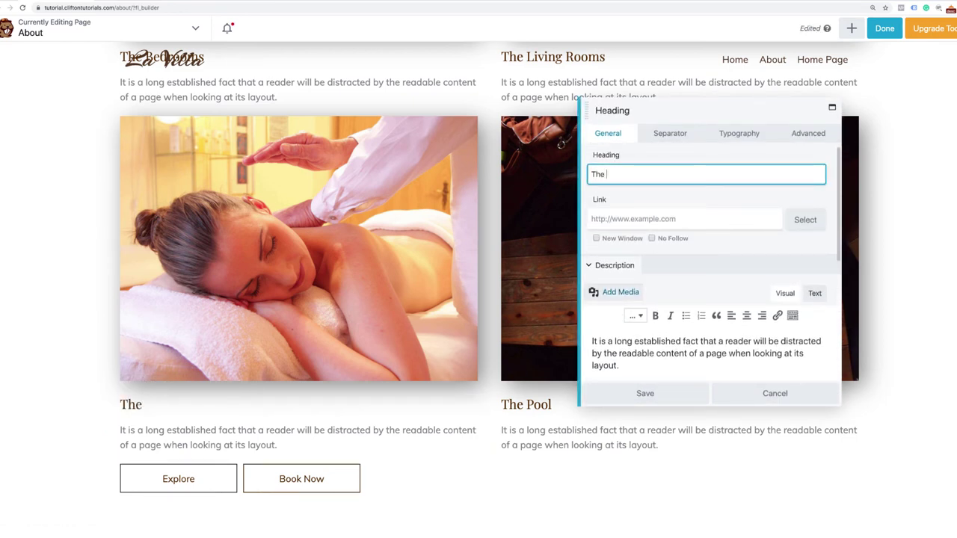
pyautogui.write('Kitcha')
pyautogui.click(603, 395)
# Replace the romance photo above The Bedrooms with the media library photo of the bedroom with a sofa and hanging lamp.
pyautogui.scroll(5, 602, 394)
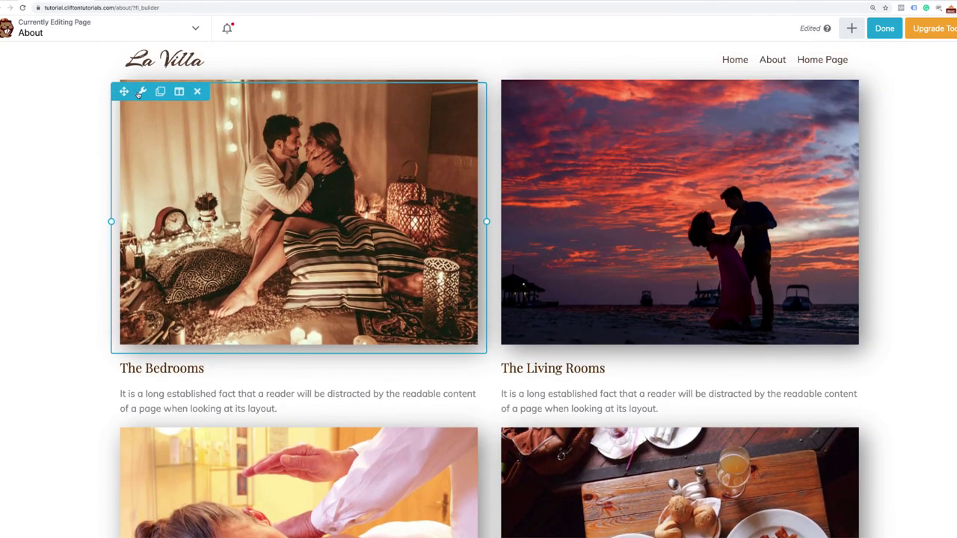
pyautogui.click(140, 92)
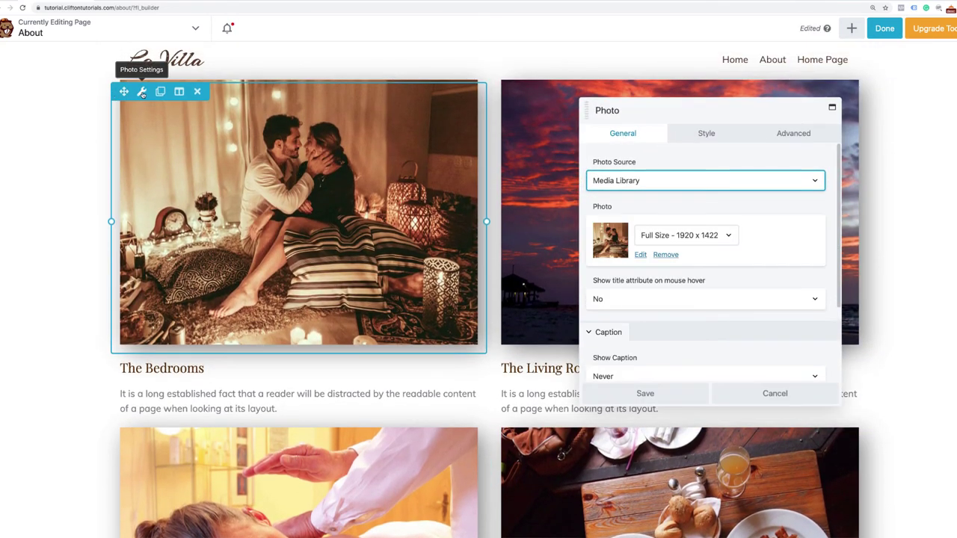
pyautogui.click(641, 255)
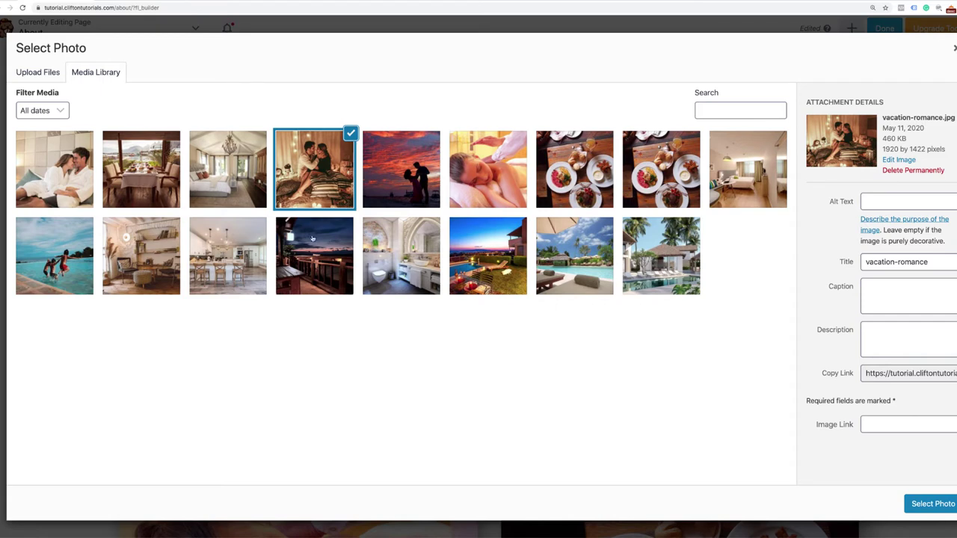
pyautogui.click(218, 188)
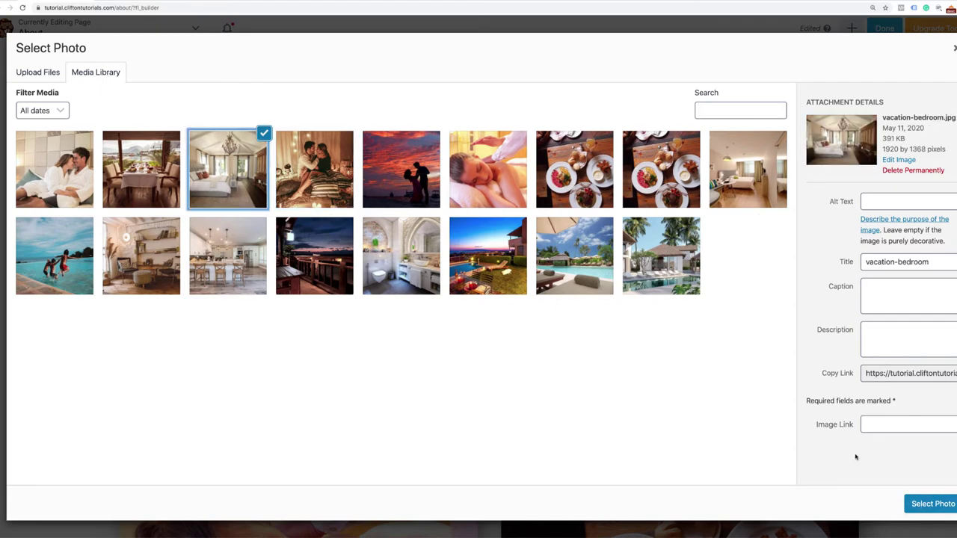
pyautogui.click(764, 193)
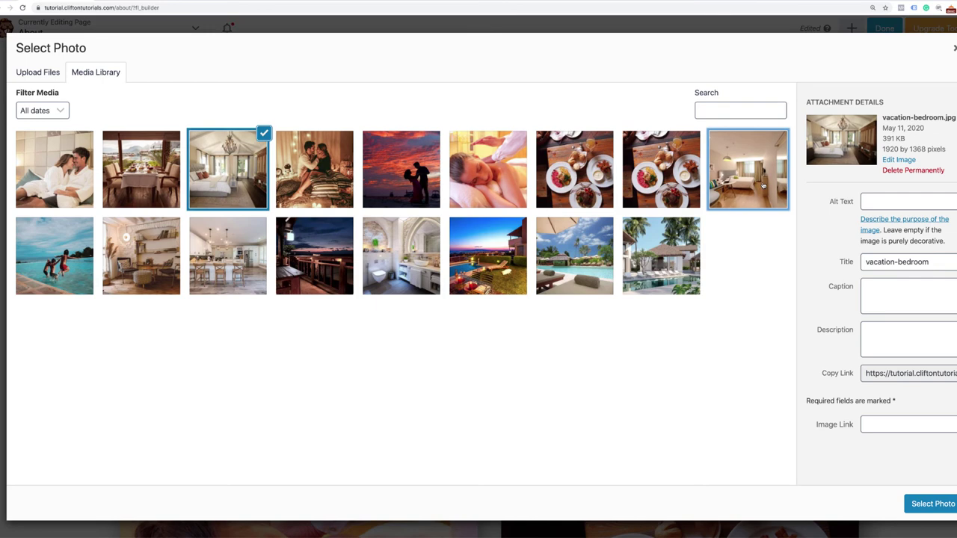
pyautogui.click(934, 506)
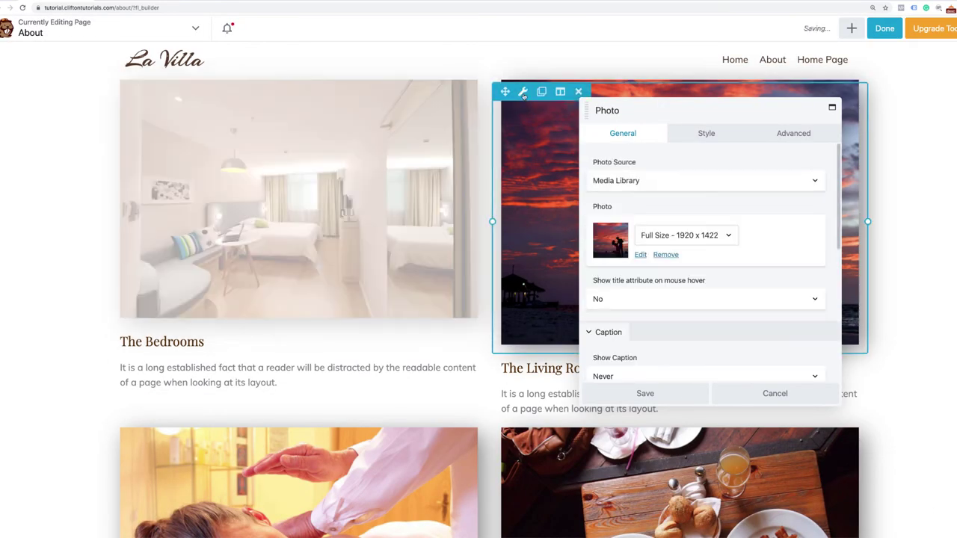
# Replace the sunset photo above The Living Rooms with the media library photo vacation-living-room-bathroom.jpg and save it.
pyautogui.click(641, 255)
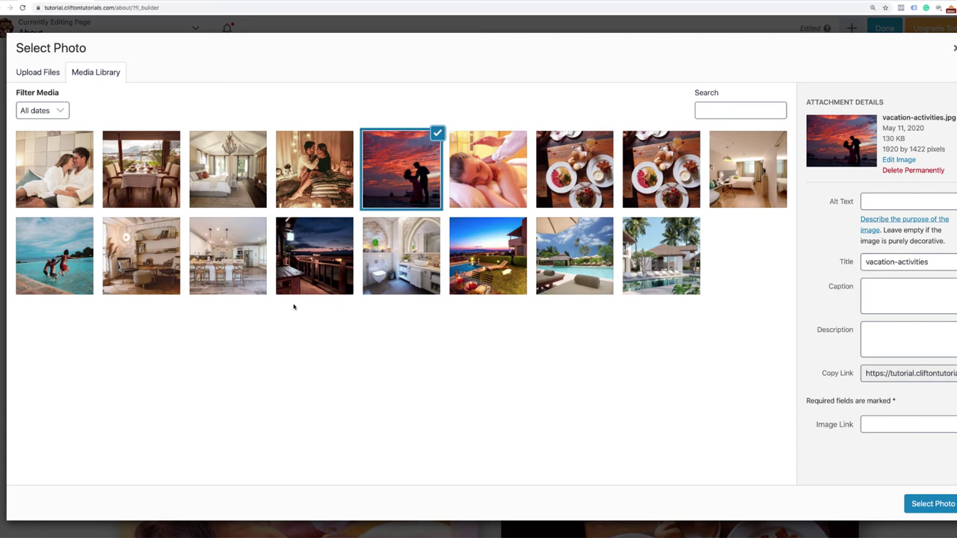
pyautogui.click(161, 259)
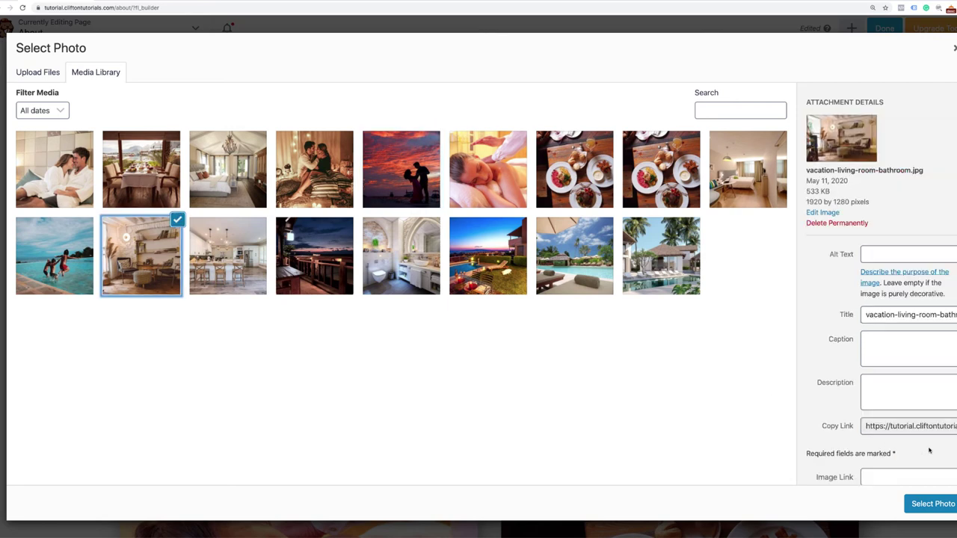
pyautogui.click(931, 504)
pyautogui.scroll(-3, 745, 362)
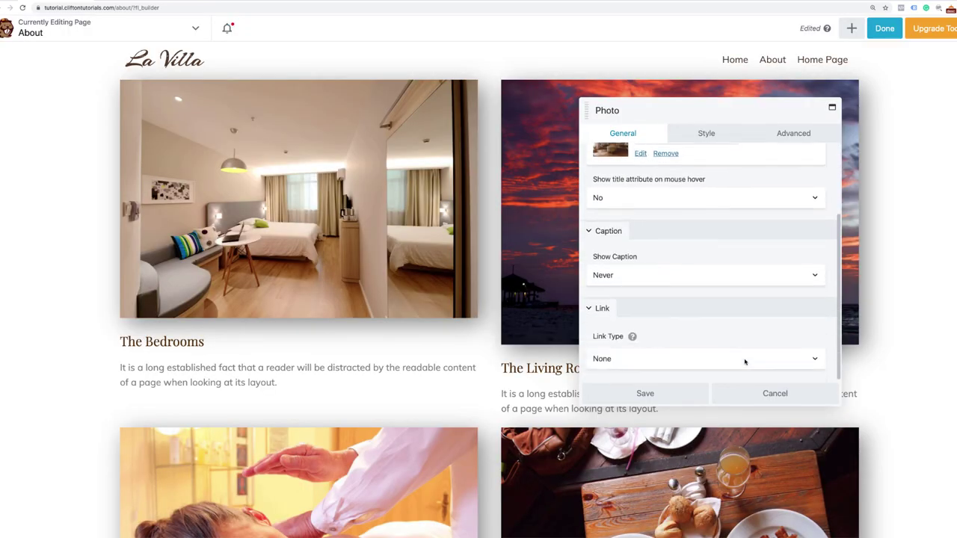
pyautogui.click(665, 392)
# Replace the massage photo above The Kitchen with the media library photo of the white kitchen with bar stools and save it.
pyautogui.scroll(-3, 662, 391)
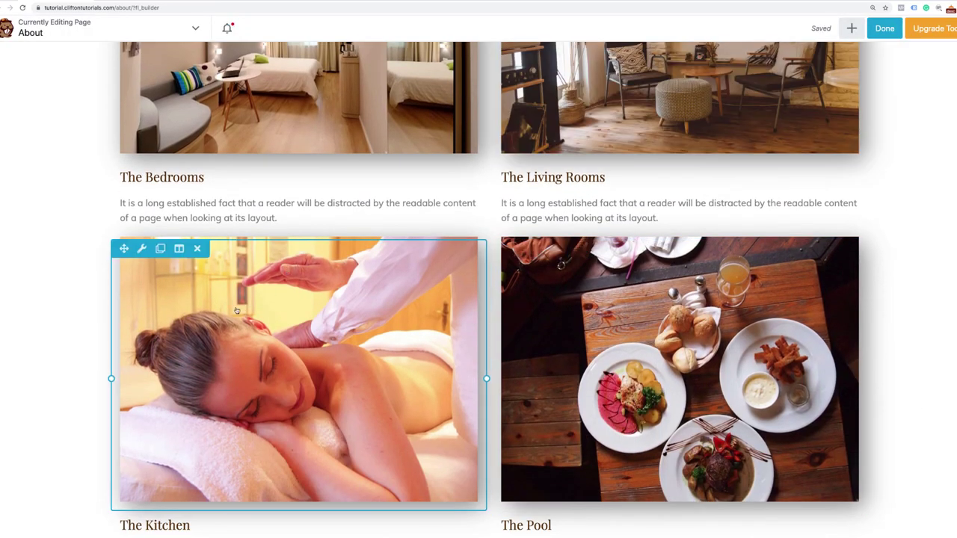
pyautogui.scroll(-2, 239, 310)
pyautogui.click(141, 165)
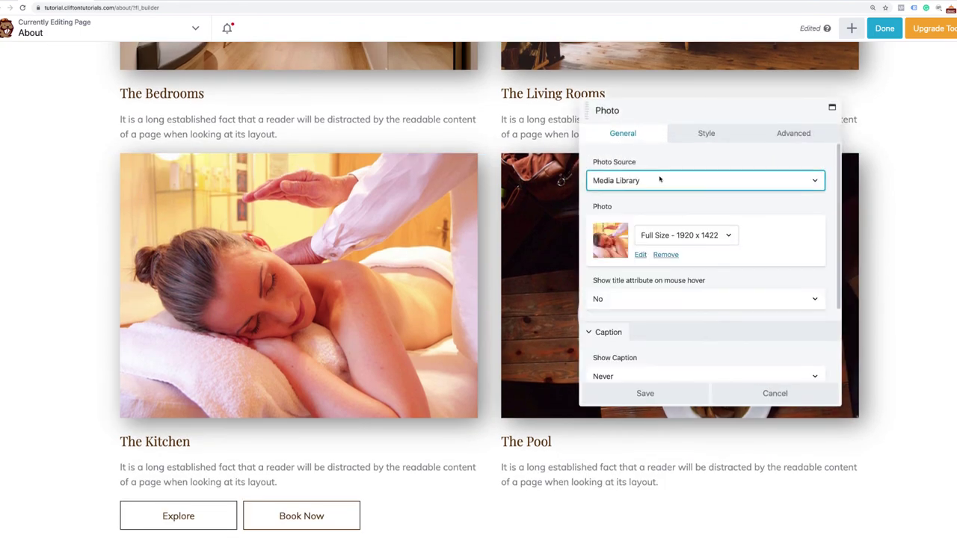
pyautogui.click(641, 255)
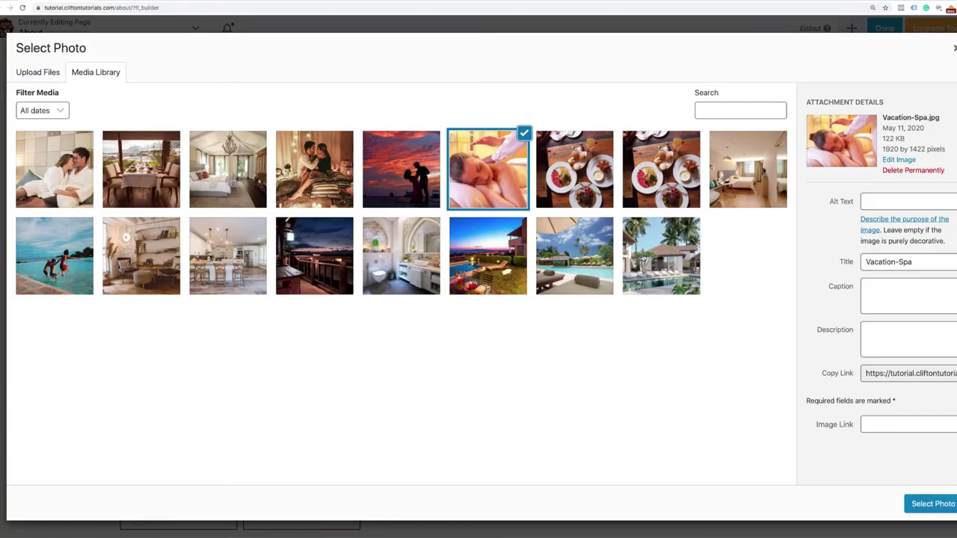
pyautogui.click(213, 259)
pyautogui.click(927, 504)
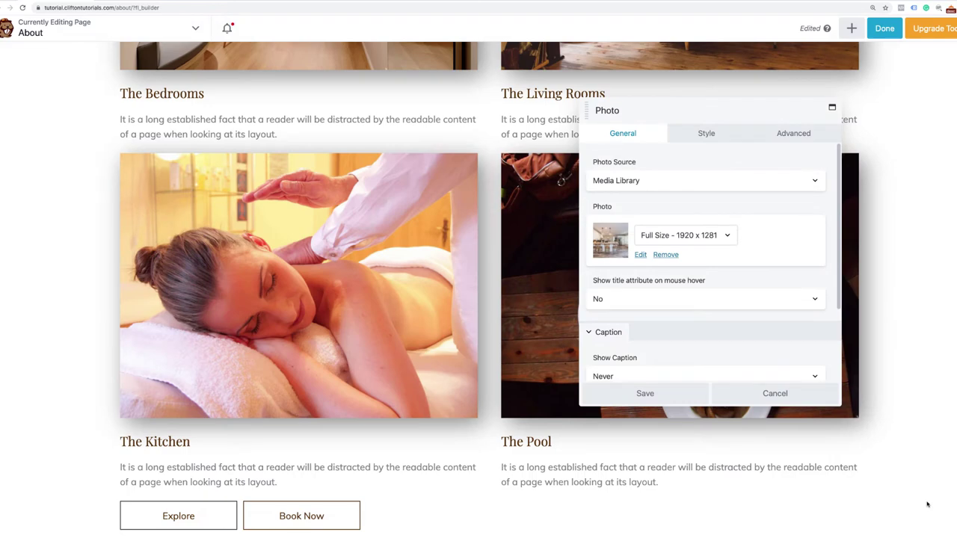
pyautogui.click(636, 392)
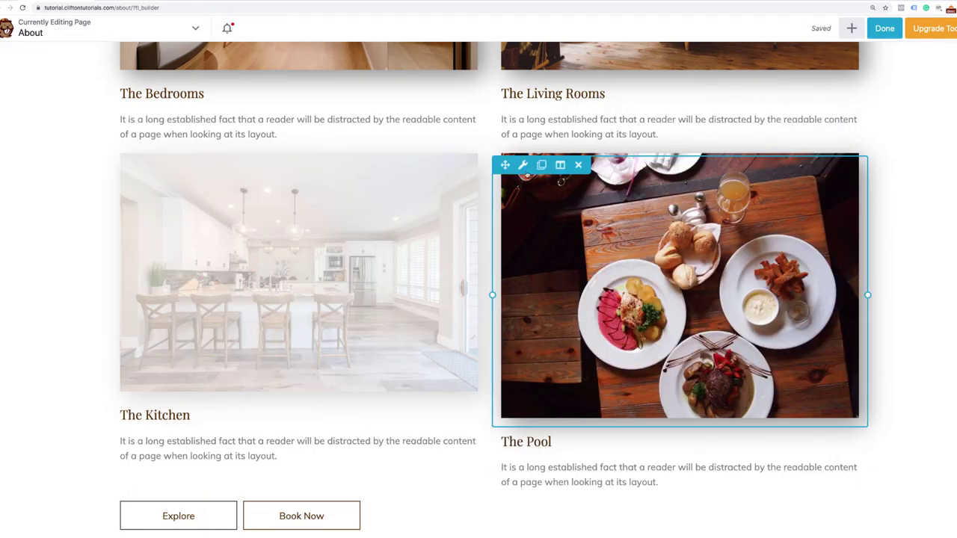
# Replace the dining photo above The Pool with the media library photo vacation-pool-gallery.jpg and save it.
pyautogui.click(523, 166)
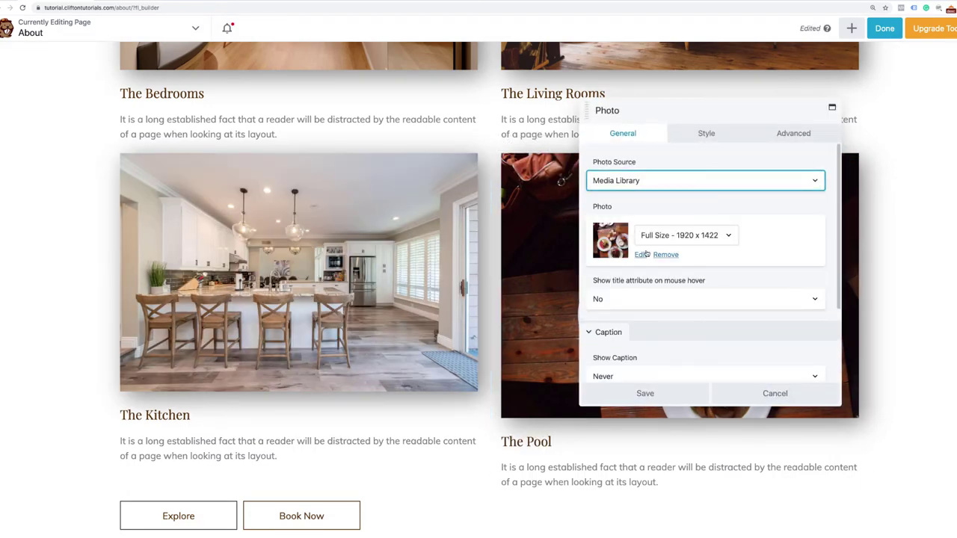
pyautogui.click(643, 254)
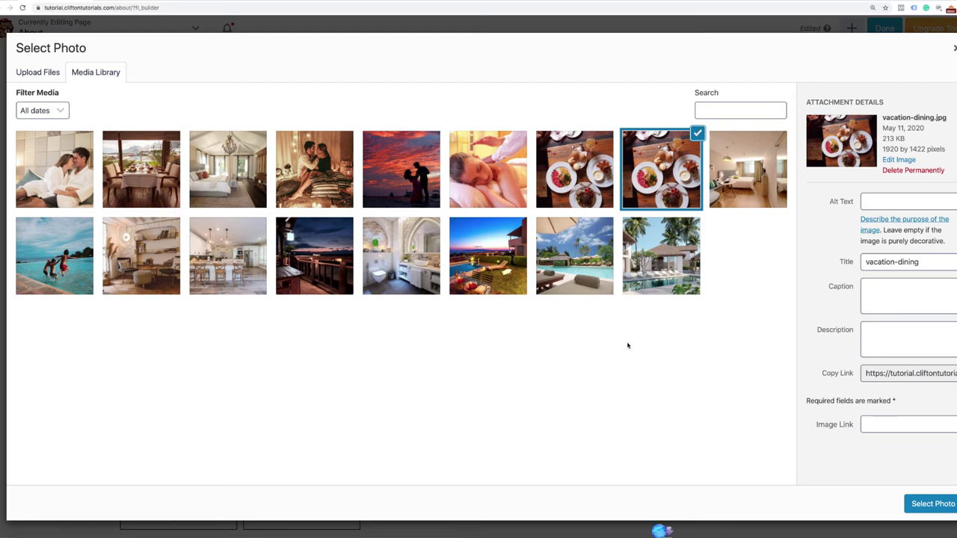
pyautogui.click(72, 254)
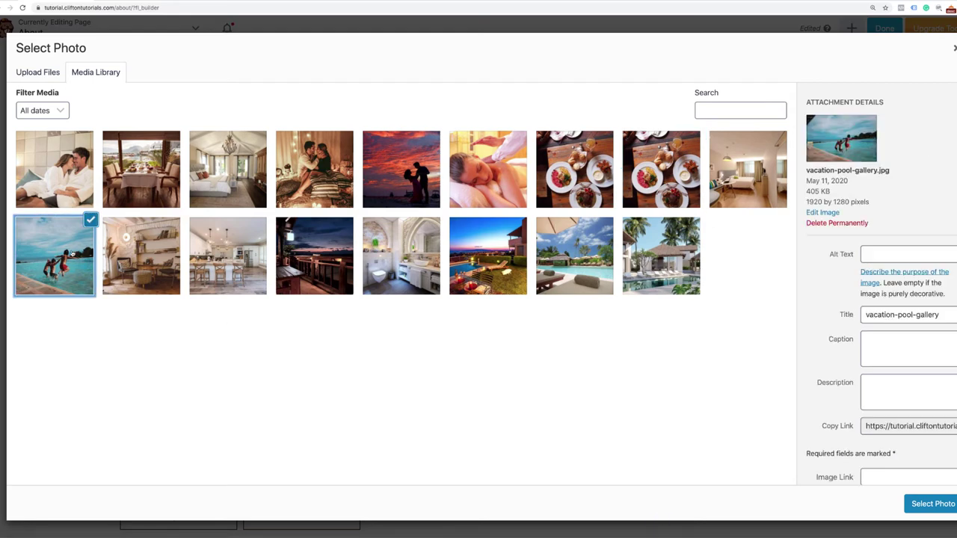
pyautogui.click(907, 500)
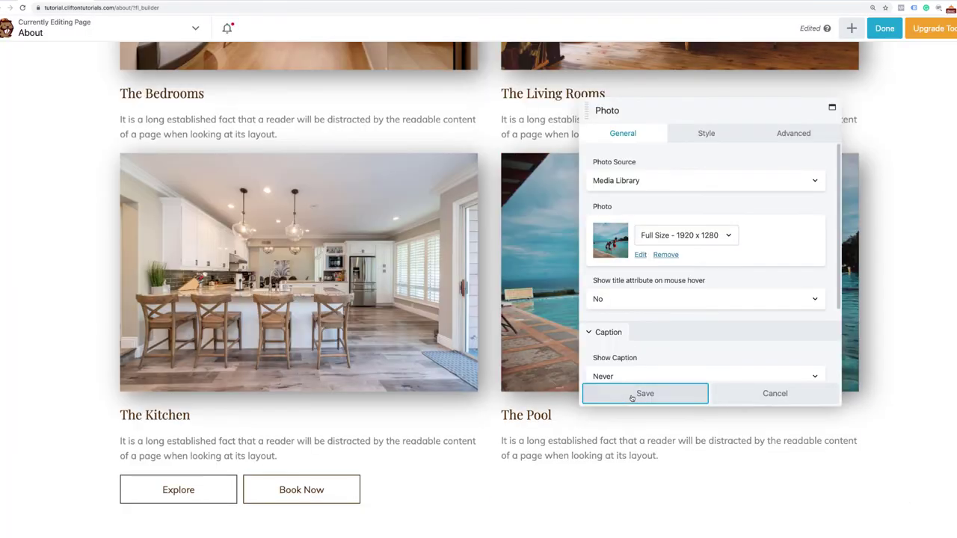
pyautogui.click(629, 393)
# Delete the whole row holding The Gallery heading and text below the room section, and accept the deletion.
pyautogui.scroll(5, 632, 399)
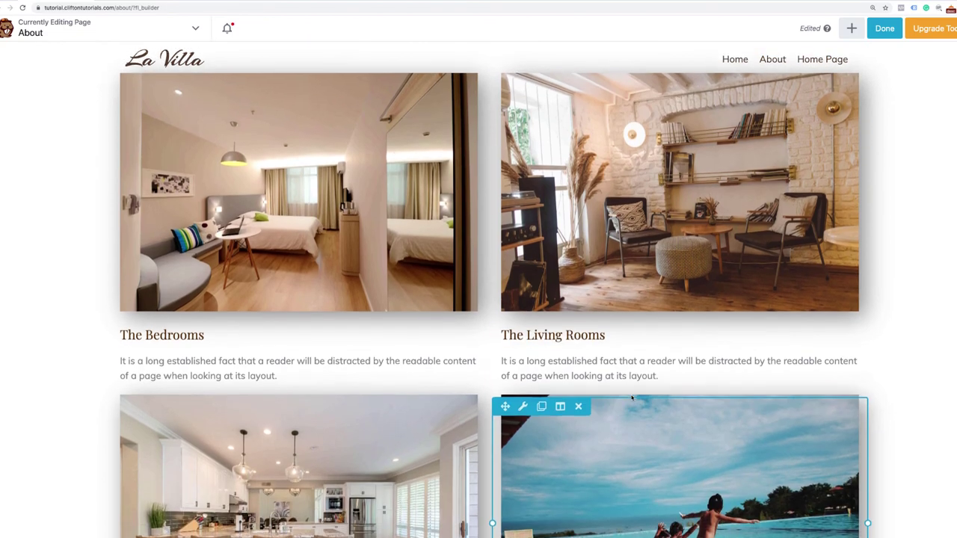
pyautogui.scroll(10, 632, 398)
pyautogui.scroll(-12, 632, 399)
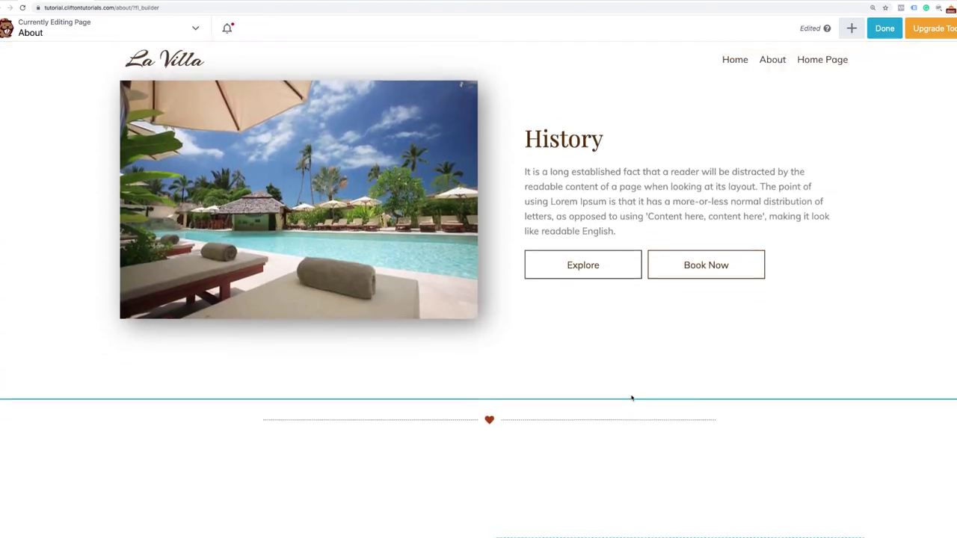
pyautogui.scroll(-9, 632, 398)
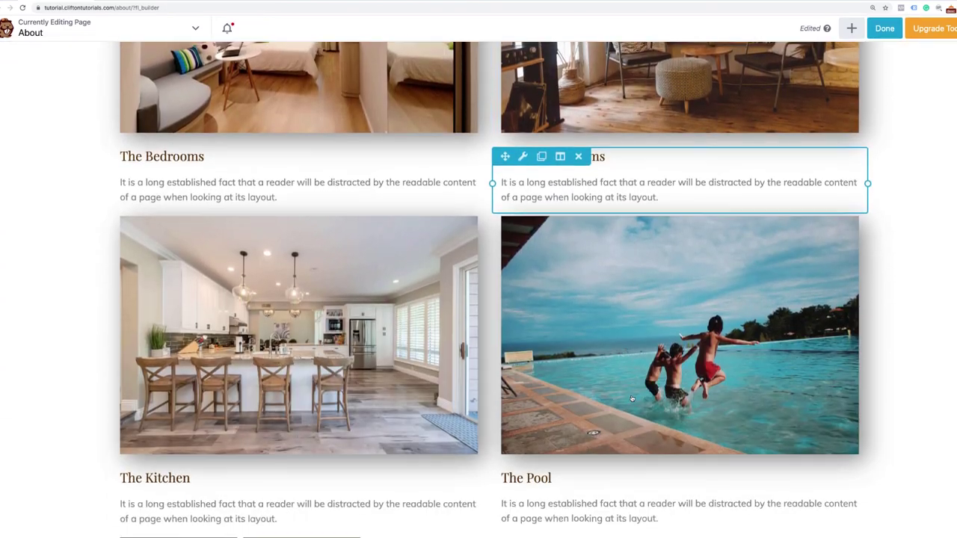
pyautogui.scroll(-5, 632, 399)
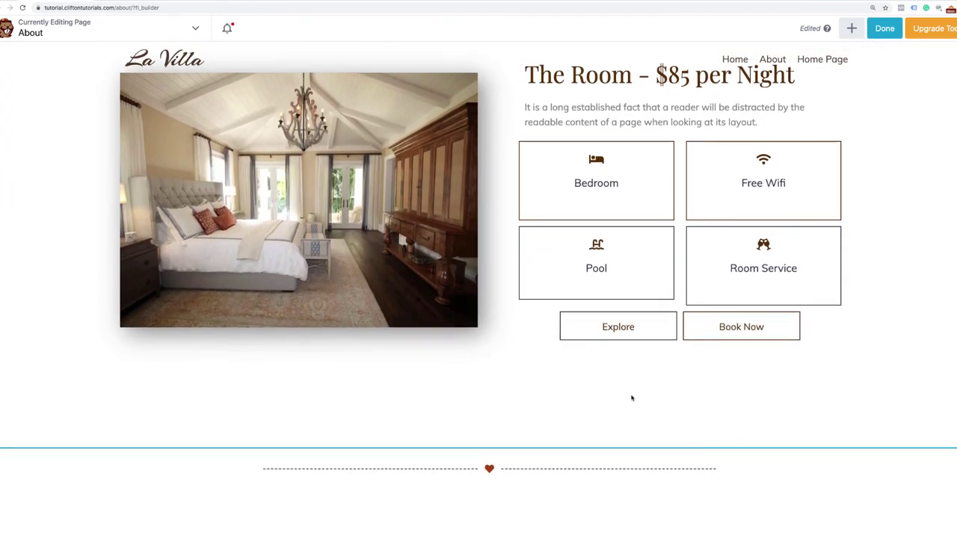
pyautogui.scroll(1, 632, 398)
pyautogui.scroll(-5, 632, 399)
pyautogui.scroll(-1, 632, 398)
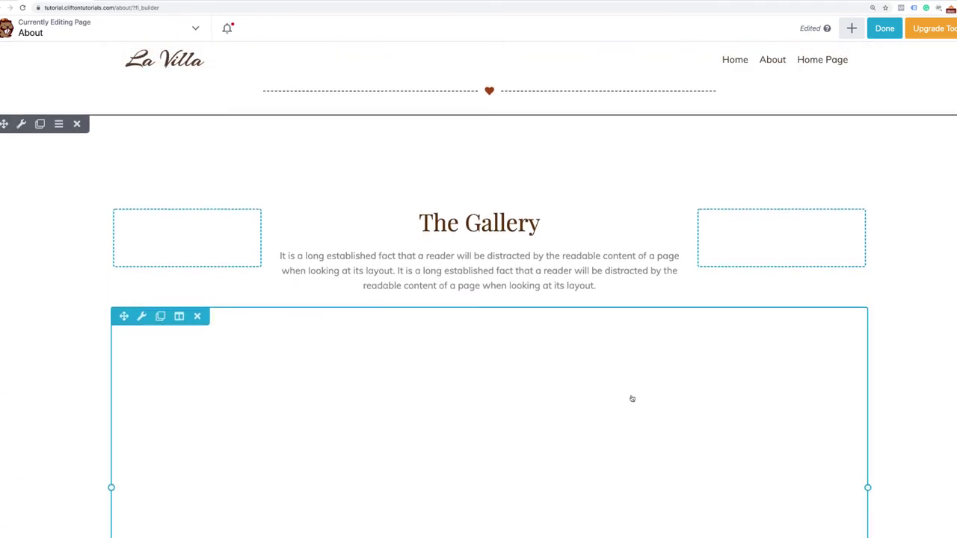
pyautogui.scroll(-2, 631, 399)
pyautogui.scroll(2, 631, 398)
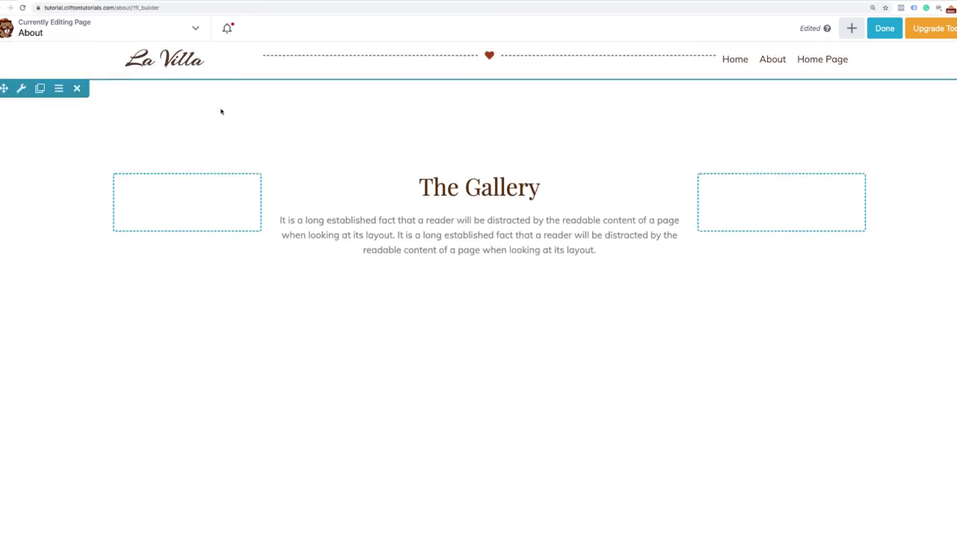
pyautogui.click(78, 89)
pyautogui.click(556, 52)
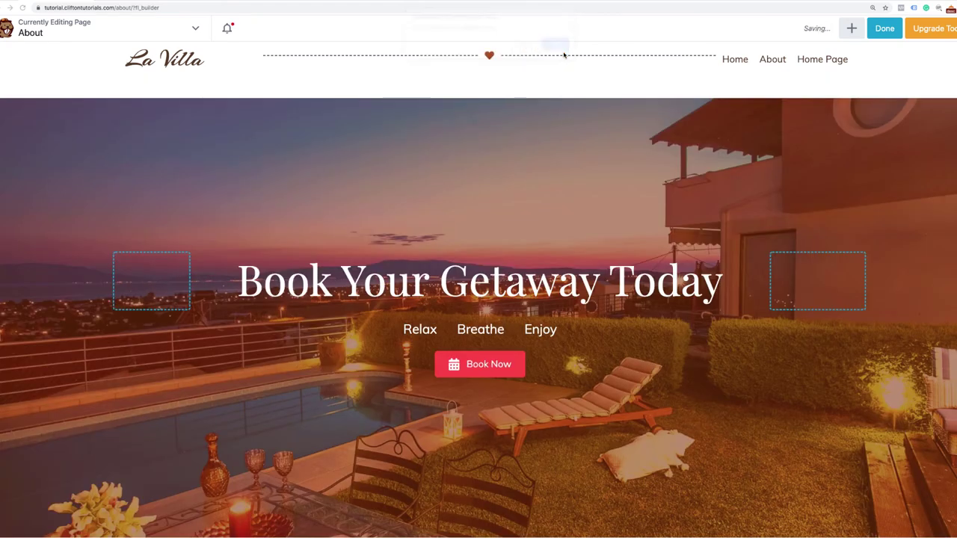
# Publish the edited About page and look over the live page from the booking banner up to the header.
pyautogui.scroll(-1, 522, 148)
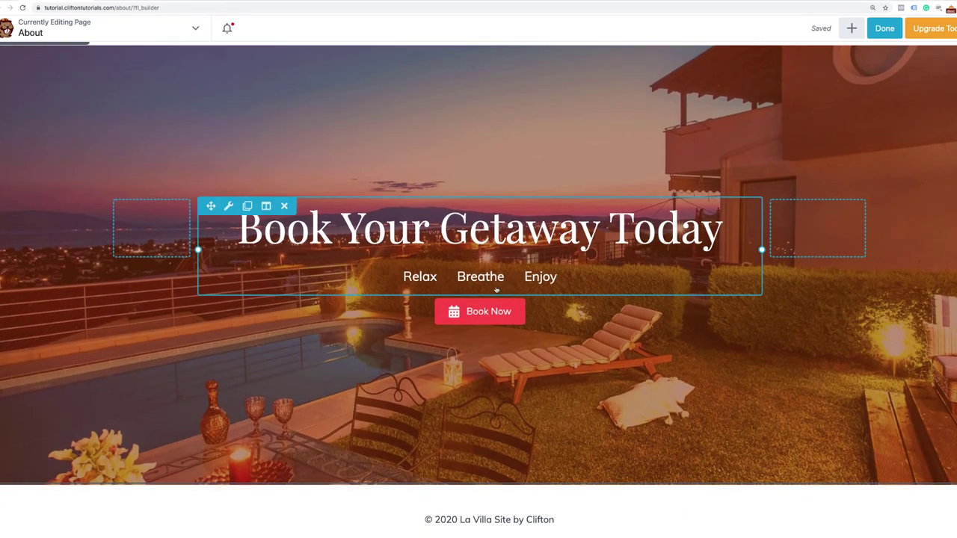
pyautogui.scroll(2, 822, 187)
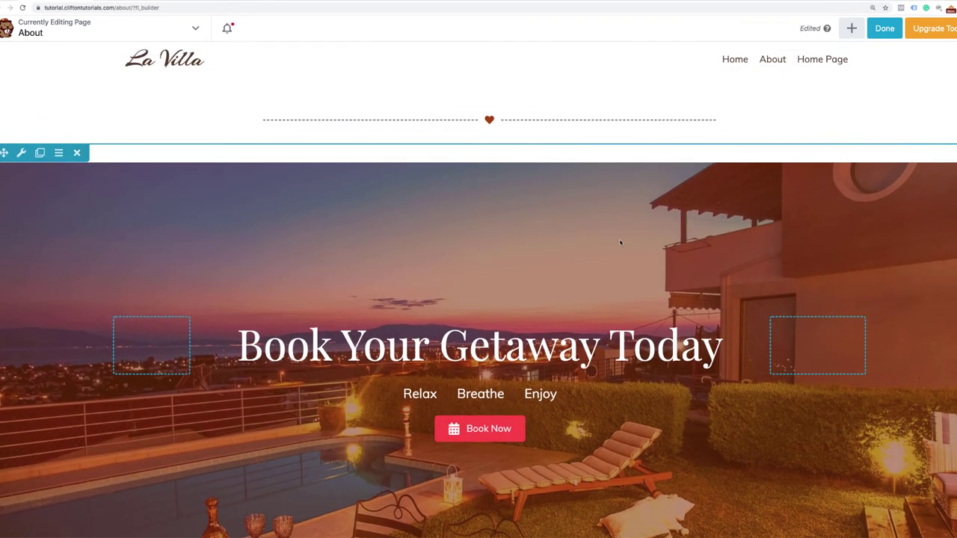
pyautogui.click(887, 31)
pyautogui.click(912, 34)
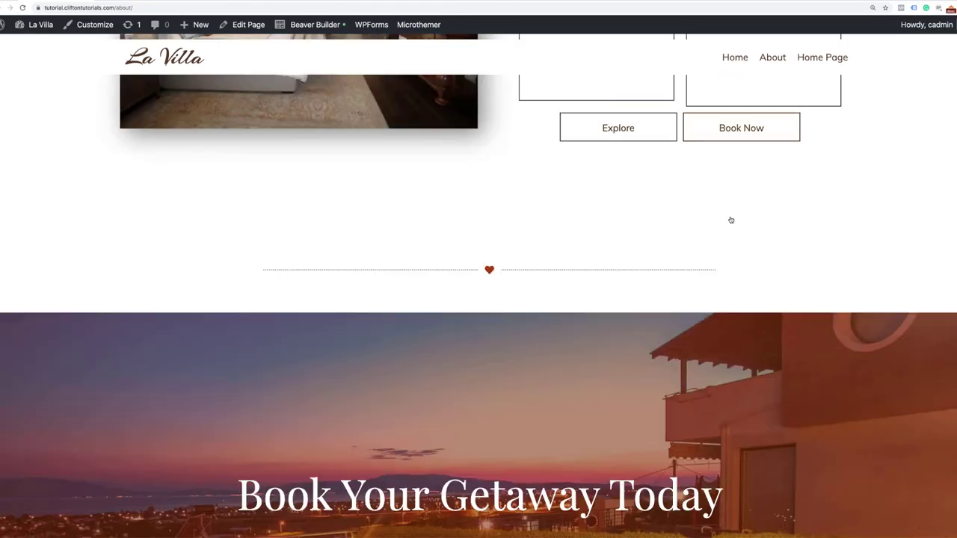
pyautogui.scroll(10, 730, 219)
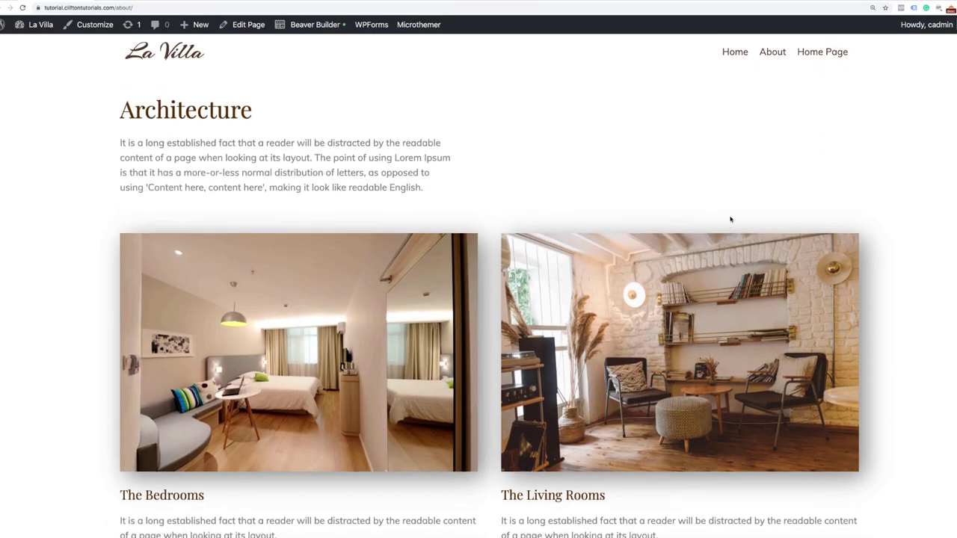
pyautogui.scroll(10, 731, 219)
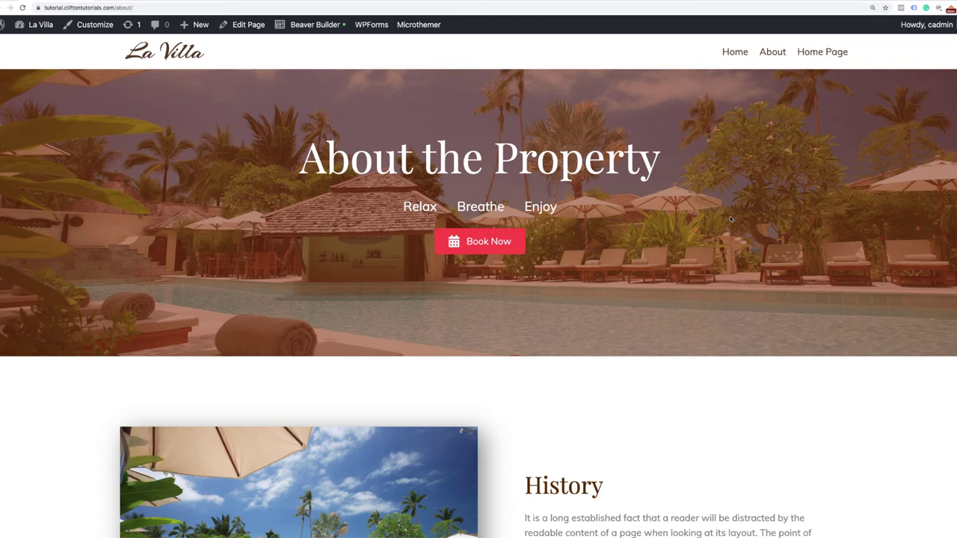
# Reopen the published About page in Beaver Builder for editing and look through its layout.
pyautogui.click(822, 0)
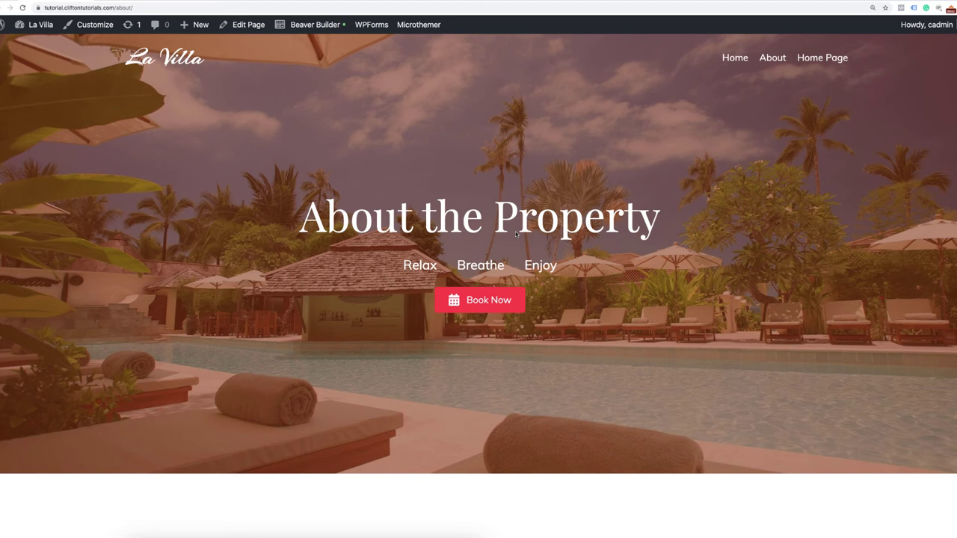
pyautogui.click(319, 26)
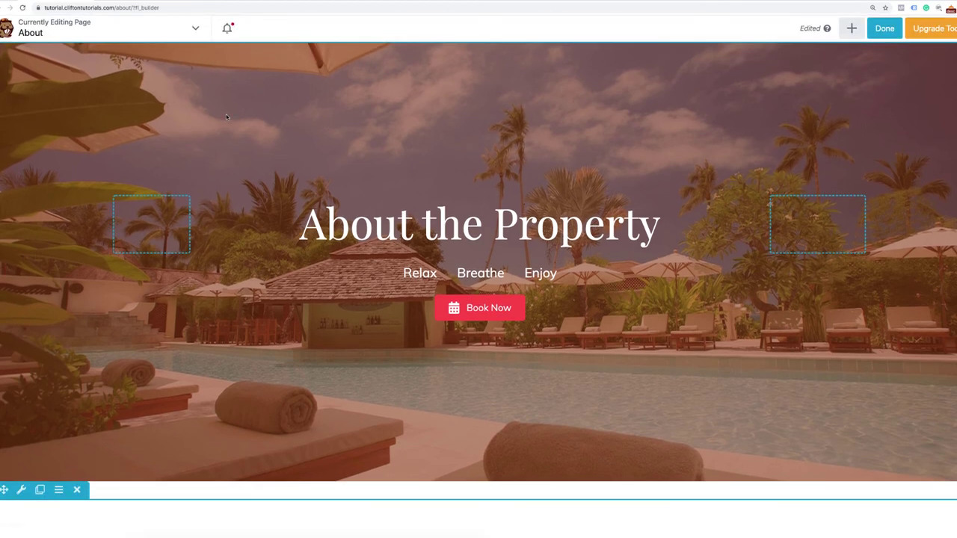
pyautogui.scroll(-20, 227, 116)
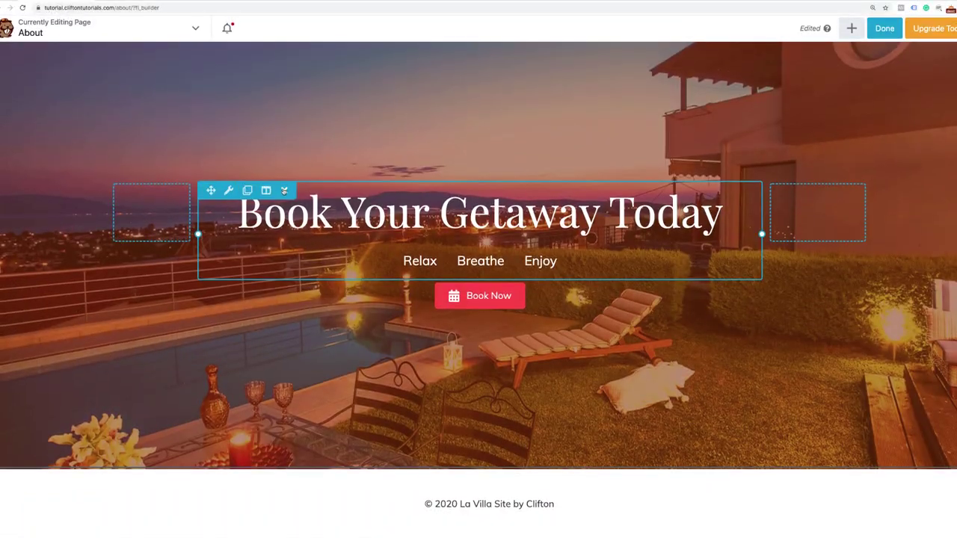
pyautogui.scroll(20, 285, 178)
pyautogui.scroll(10, 284, 178)
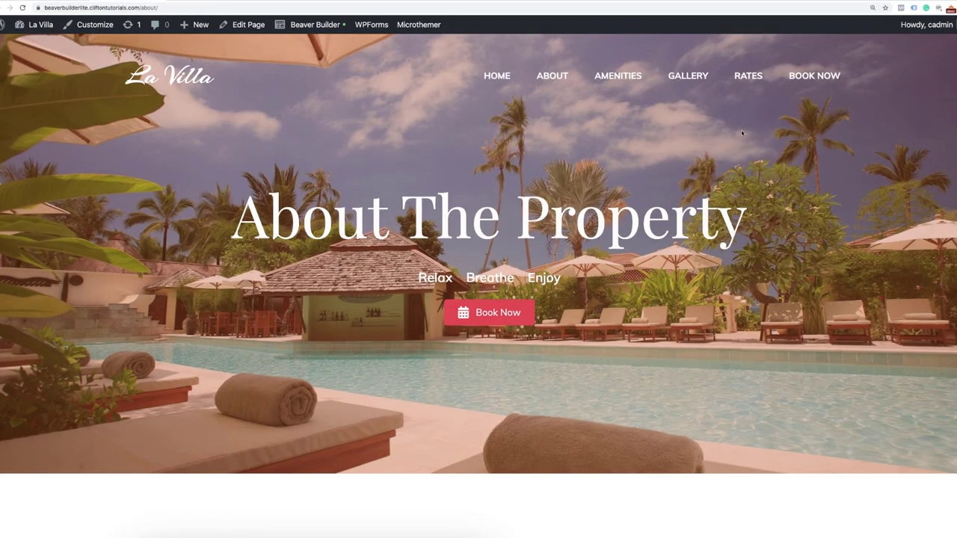
# Open the Book Now page on the reference site and examine its heading, background and booking form fields.
pyautogui.click(803, 80)
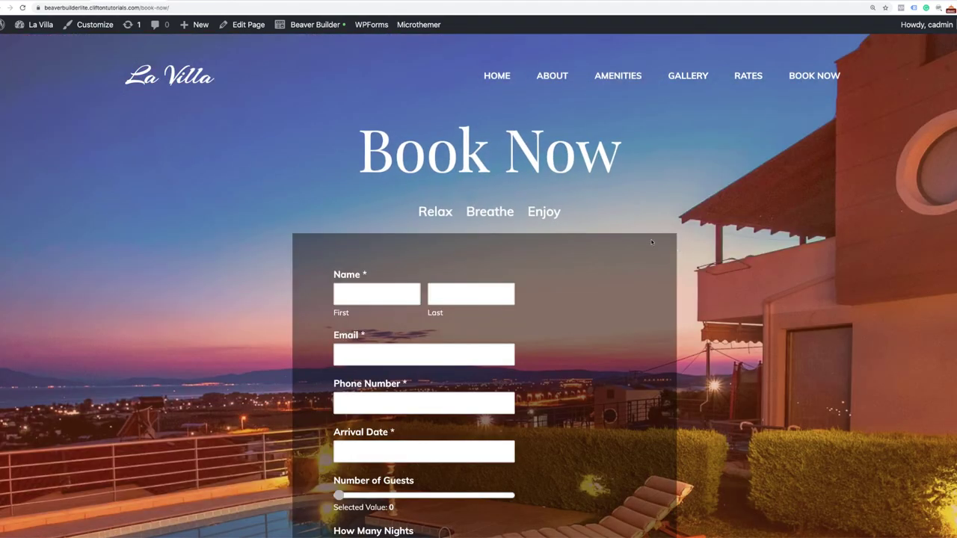
pyautogui.scroll(-3, 606, 247)
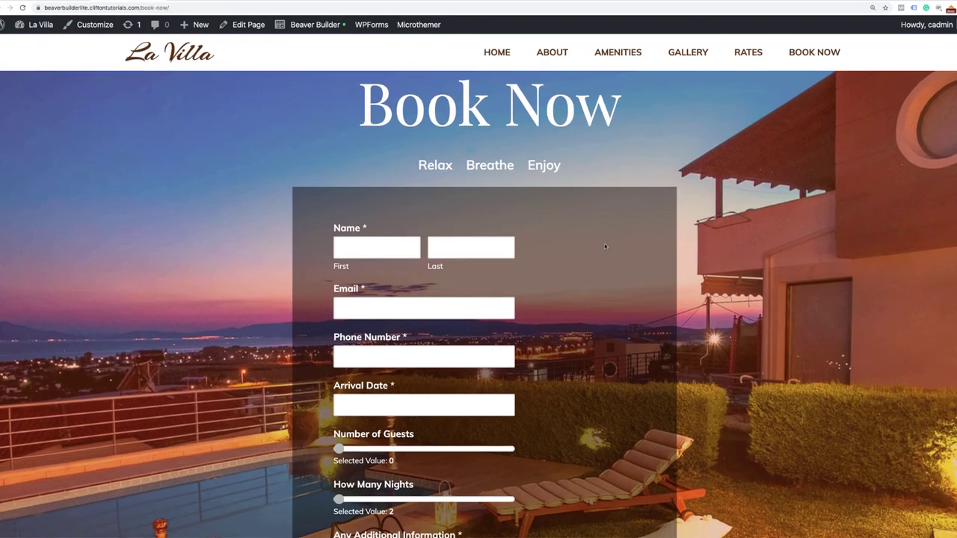
pyautogui.scroll(4, 605, 246)
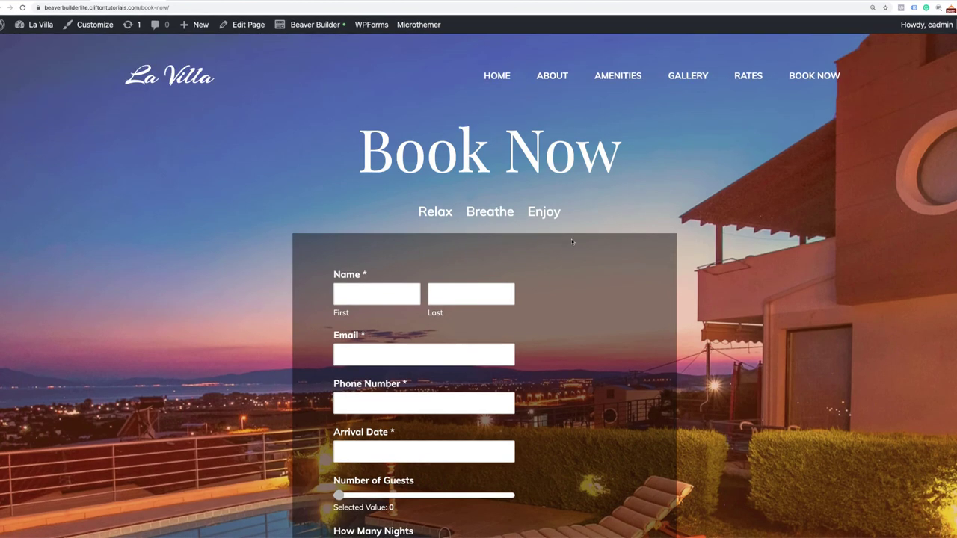
pyautogui.scroll(-3, 571, 239)
pyautogui.scroll(-3, 507, 319)
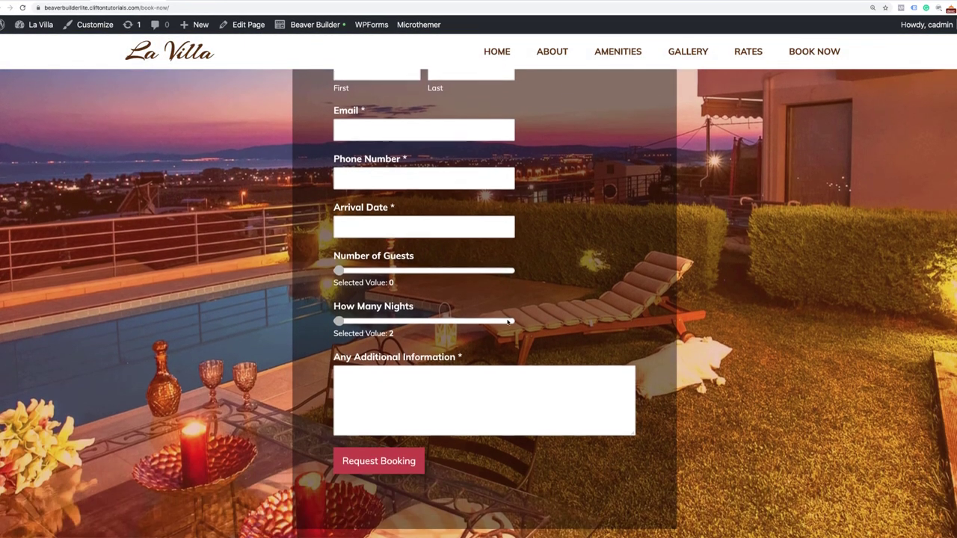
pyautogui.scroll(5, 507, 320)
pyautogui.scroll(1, 507, 321)
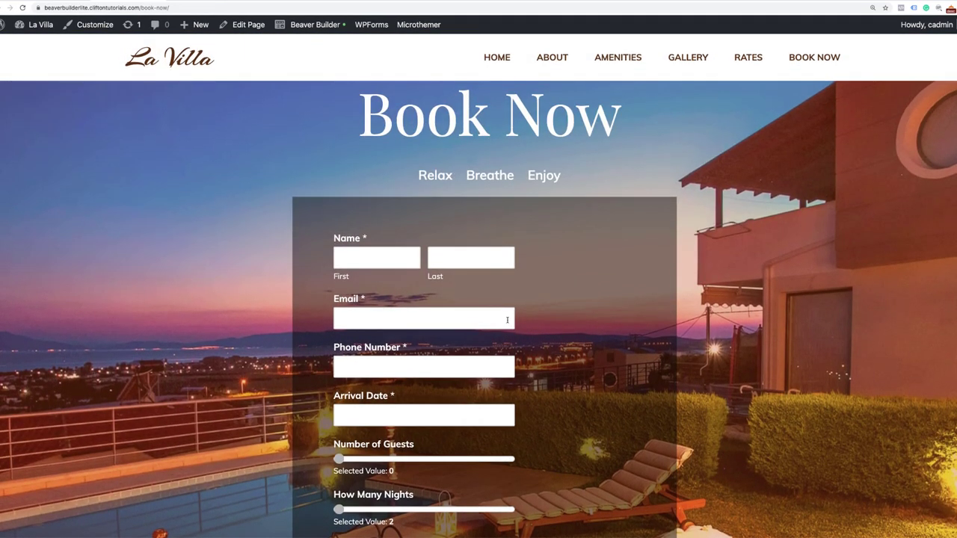
pyautogui.scroll(2, 506, 319)
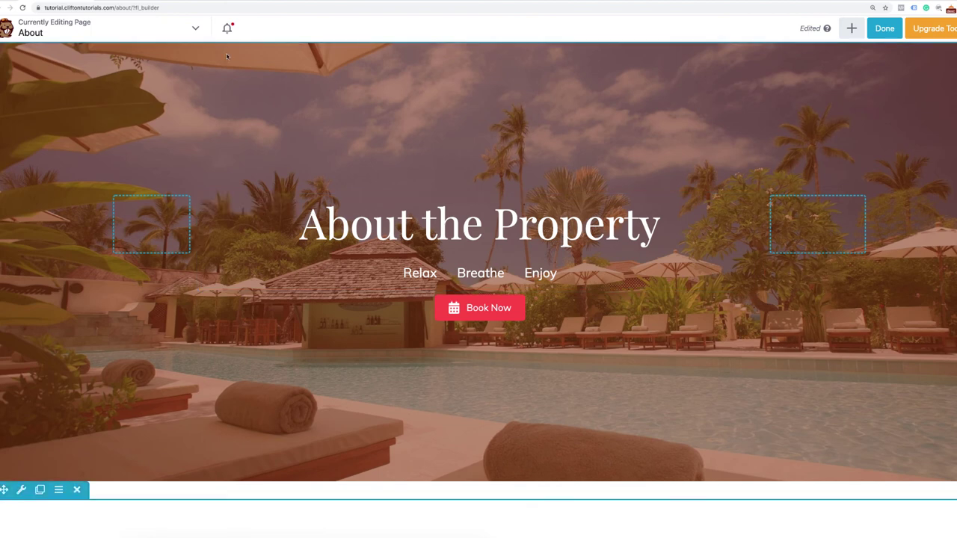
# Duplicate the About page layout and title the copy Book Now.
pyautogui.click(196, 30)
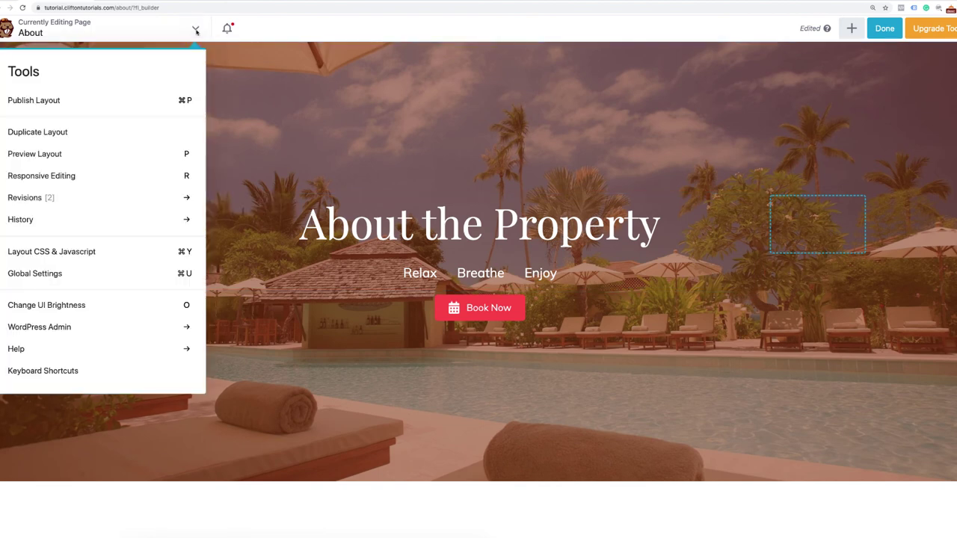
pyautogui.click(66, 135)
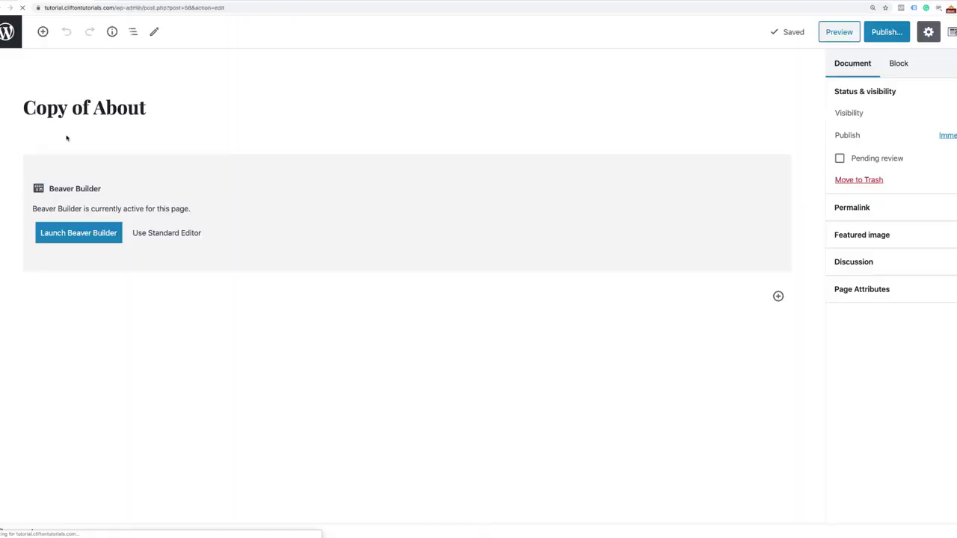
pyautogui.moveTo(147, 109); pyautogui.dragTo(30, 104)
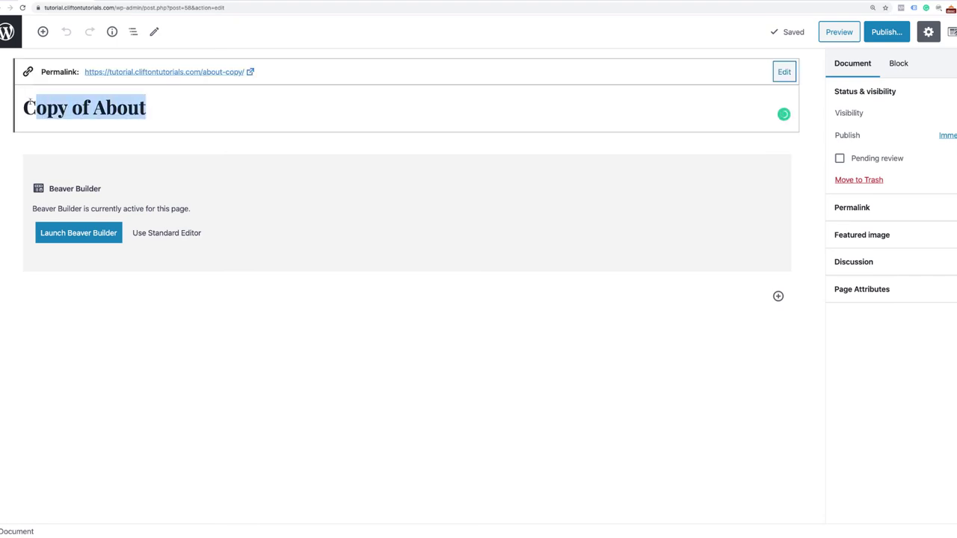
pyautogui.press('BackSpace')
pyautogui.press('BackSpace')
pyautogui.write('Bo')
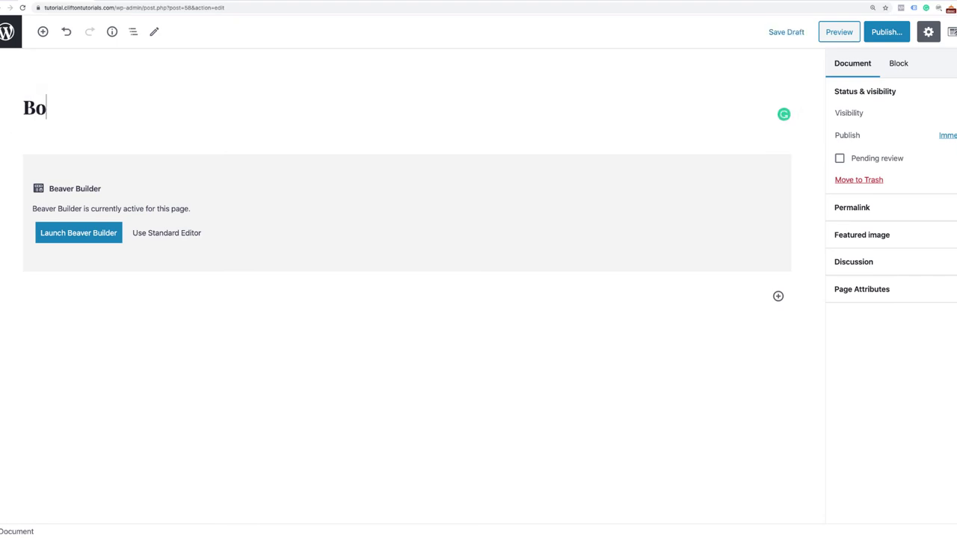
pyautogui.write('ok Now')
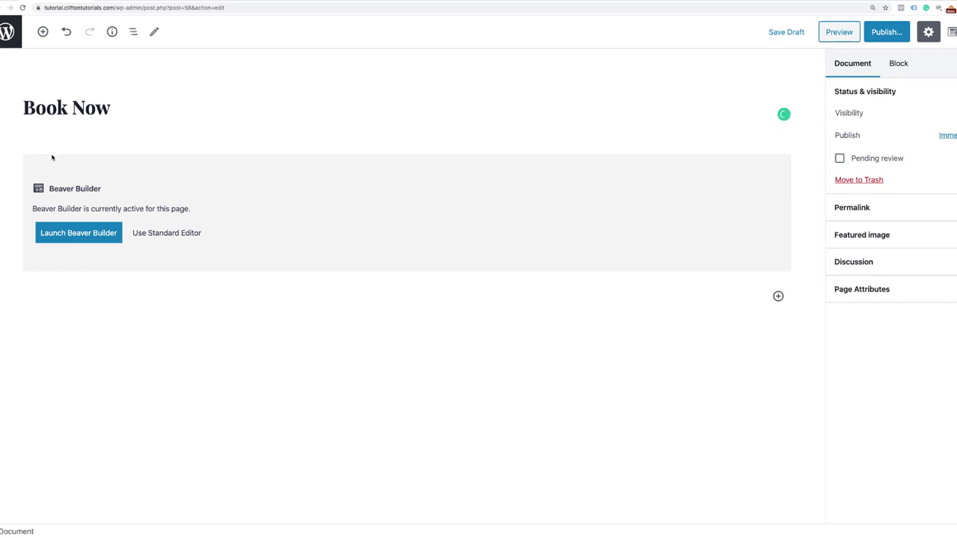
# Change the duplicated page's permalink slug to book-now and save it.
pyautogui.click(43, 292)
pyautogui.click(57, 108)
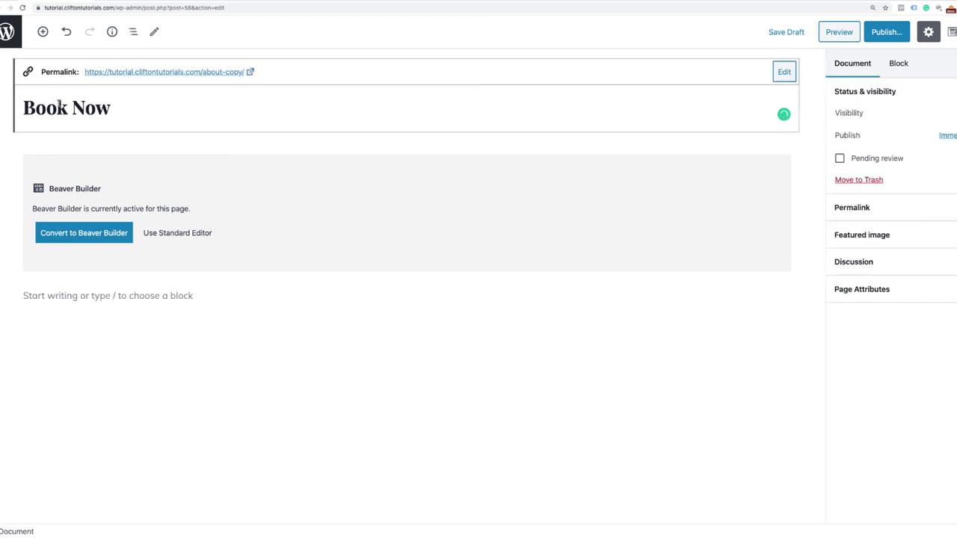
pyautogui.click(783, 75)
pyautogui.moveTo(317, 71); pyautogui.dragTo(226, 57)
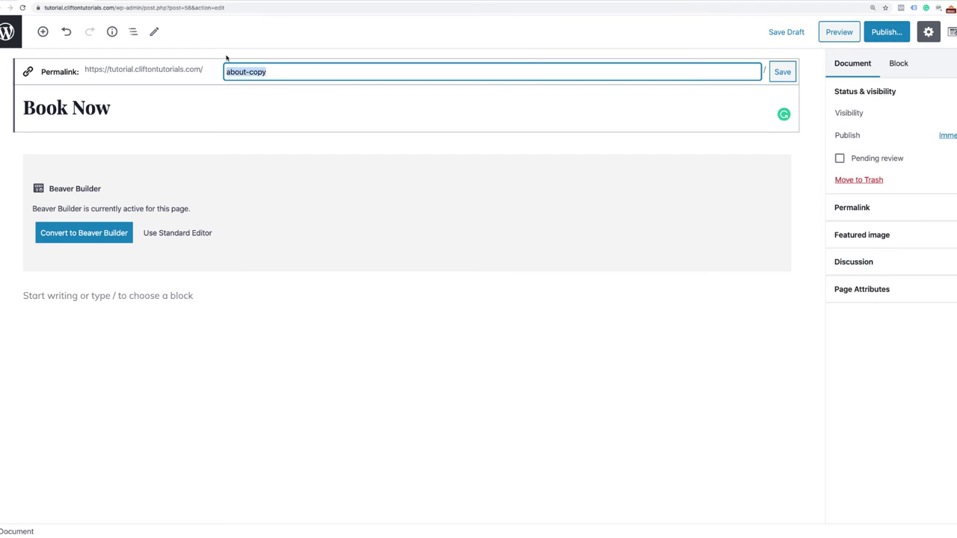
pyautogui.press('BackSpace')
pyautogui.write('book')
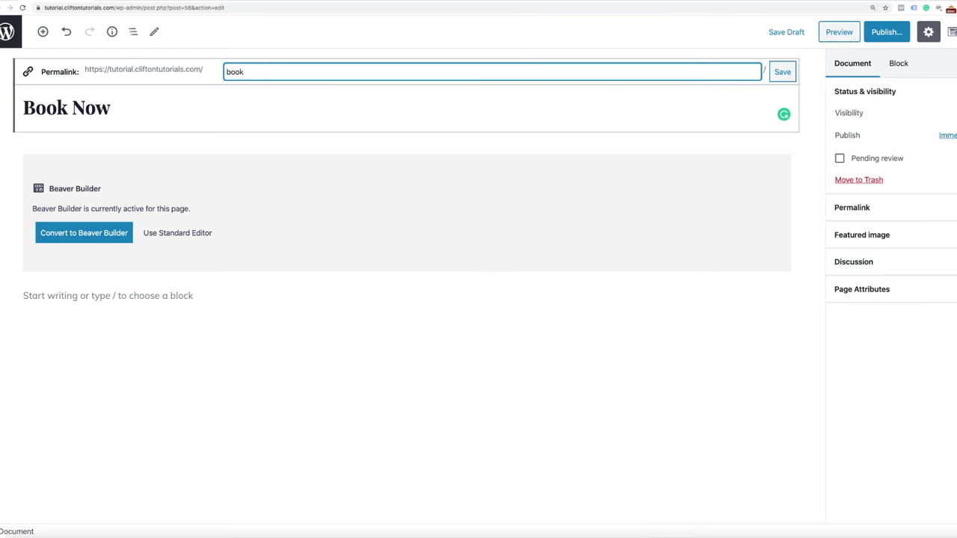
pyautogui.write('-bow')
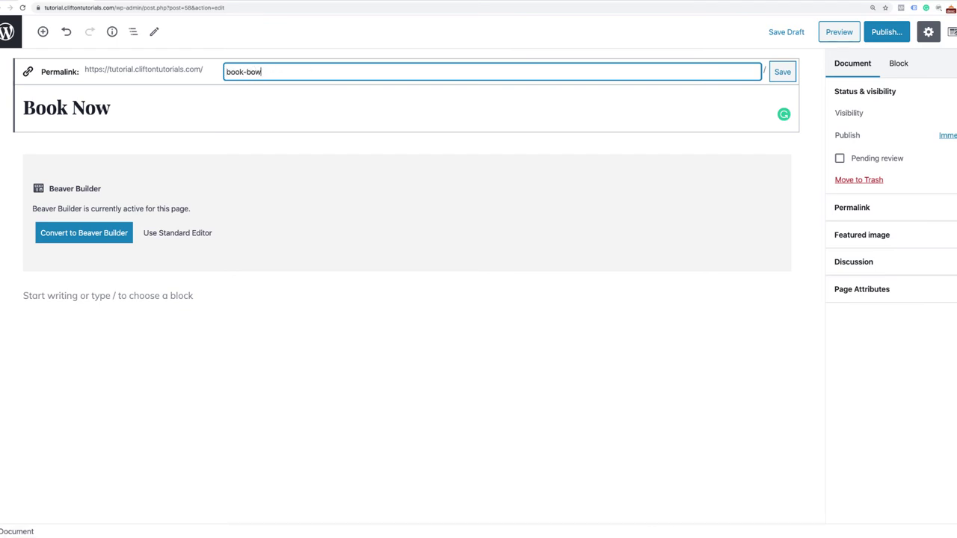
pyautogui.press('BackSpace')
pyautogui.press('BackSpace')
pyautogui.press('BackSpace')
pyautogui.click(782, 73)
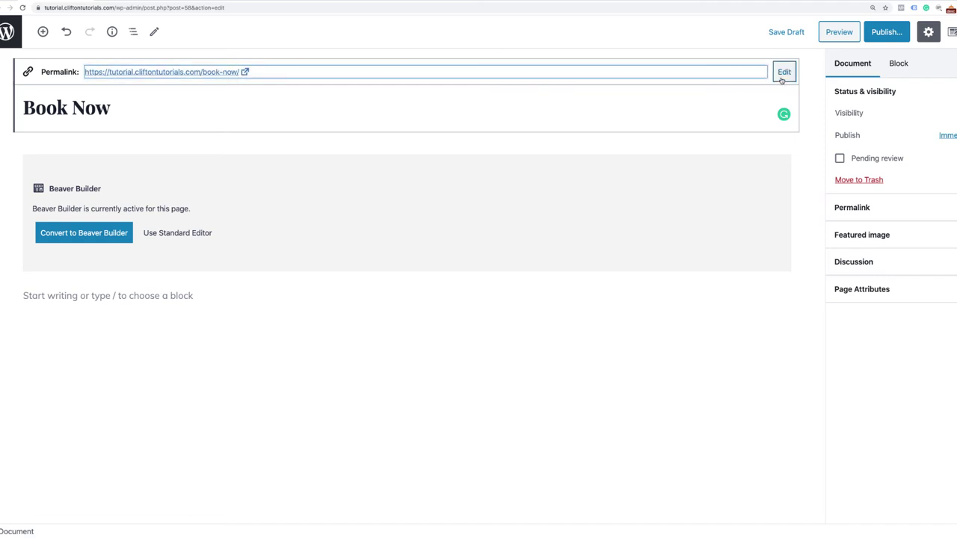
# Publish the Book Now page and open it in Beaver Builder.
pyautogui.click(896, 33)
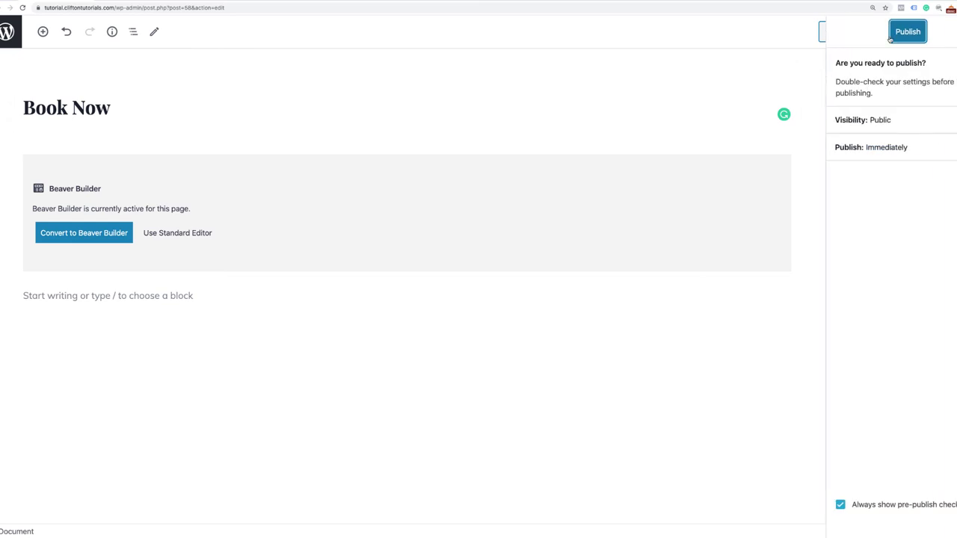
pyautogui.click(908, 32)
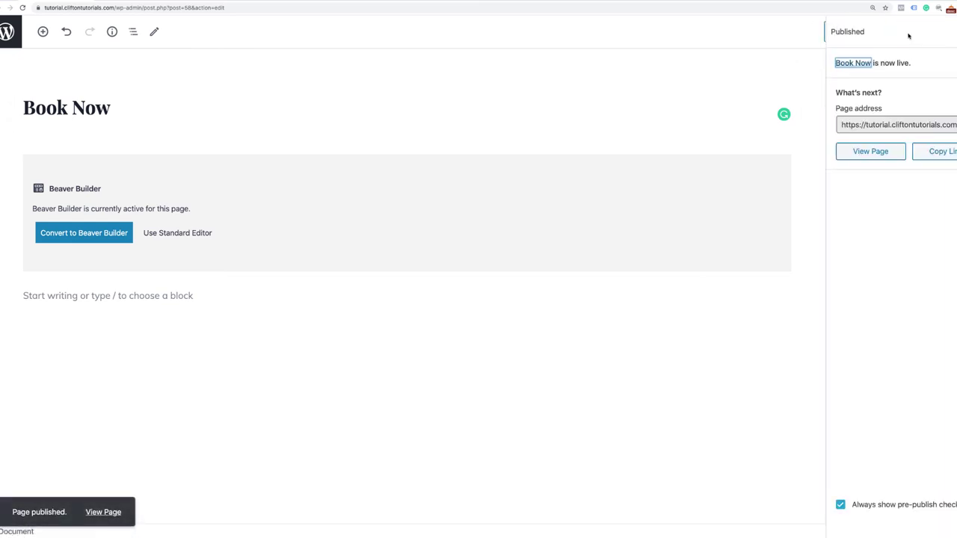
pyautogui.click(85, 236)
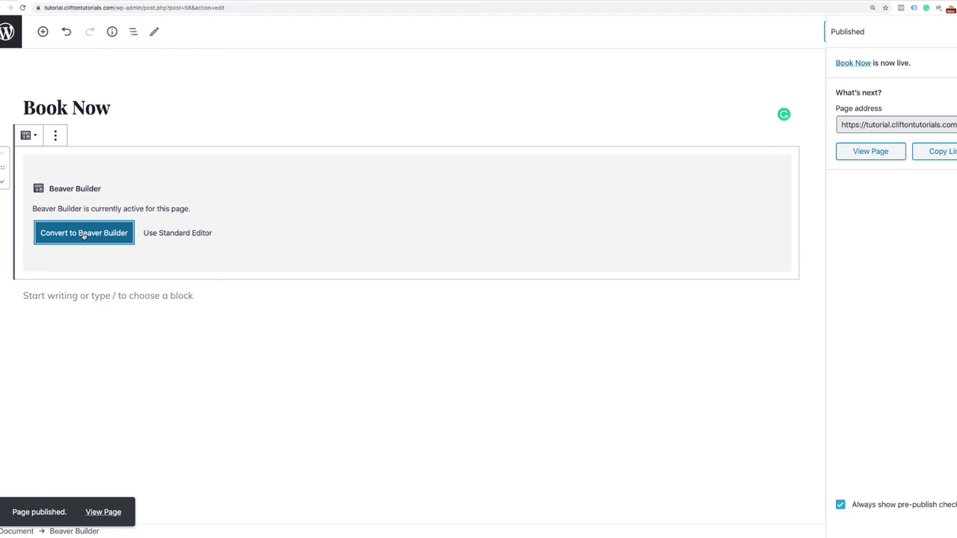
pyautogui.click(84, 234)
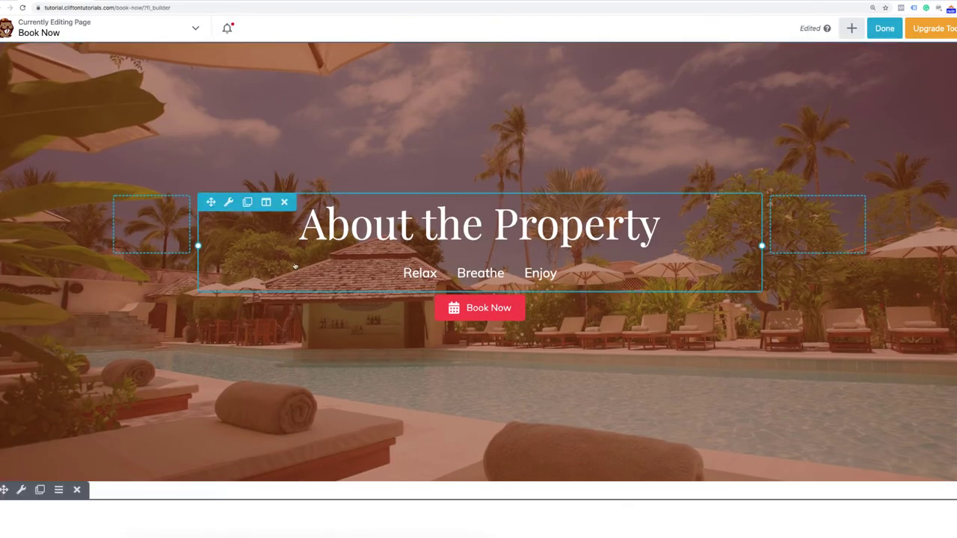
# Delete the rows holding the About the Property banner, the History section and the heart divider below it.
pyautogui.click(77, 489)
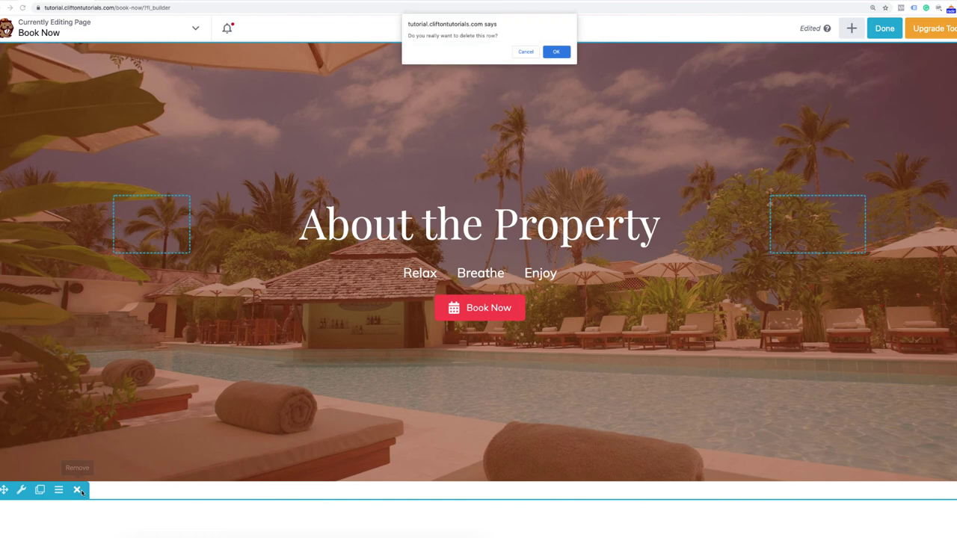
pyautogui.click(557, 52)
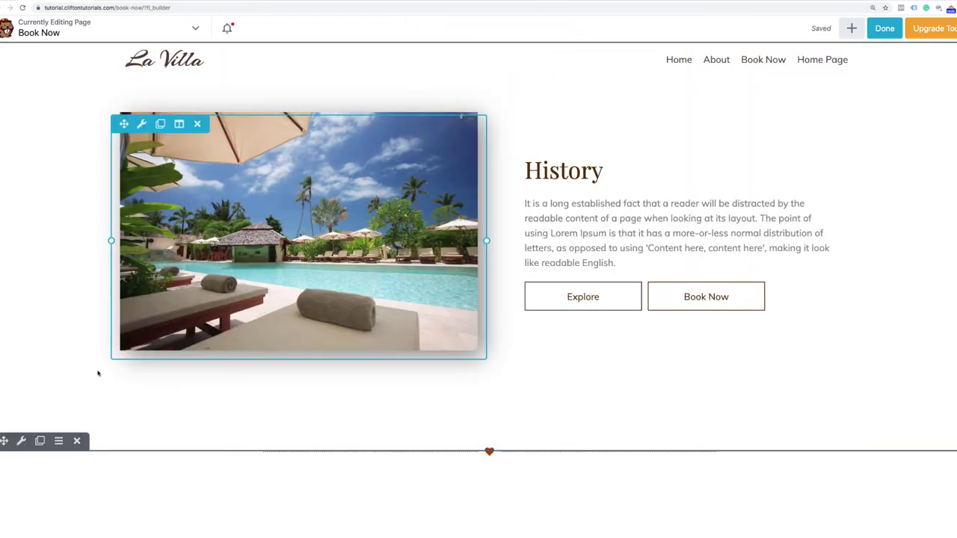
pyautogui.click(76, 441)
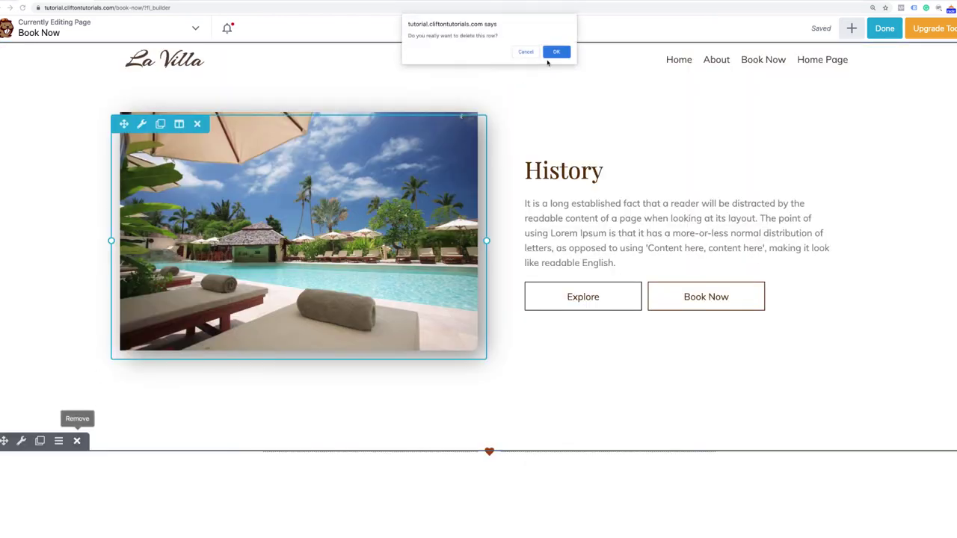
pyautogui.click(555, 53)
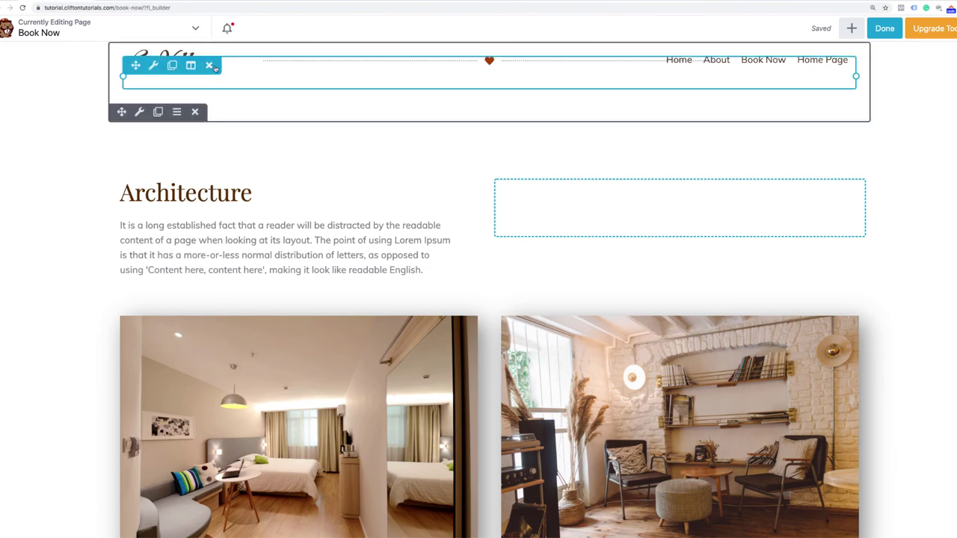
pyautogui.click(195, 111)
pyautogui.click(566, 53)
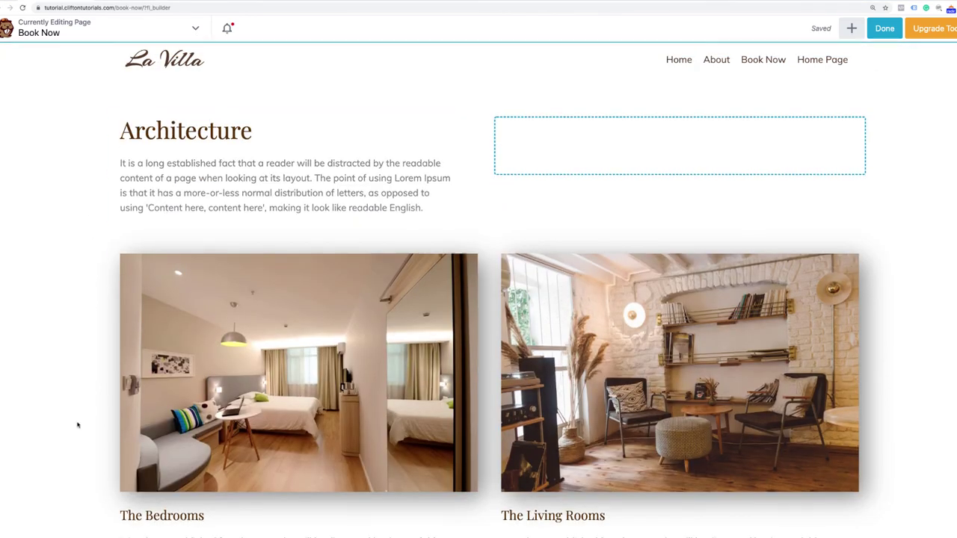
# Delete the row holding The Room - $85 per Night section and accept the deletion.
pyautogui.scroll(-8, 77, 424)
pyautogui.scroll(-3, 77, 424)
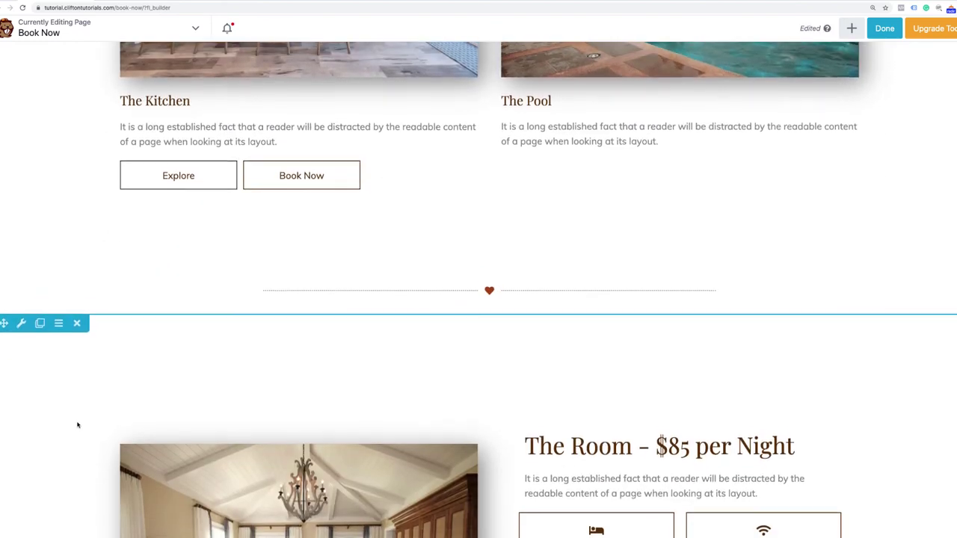
pyautogui.click(77, 324)
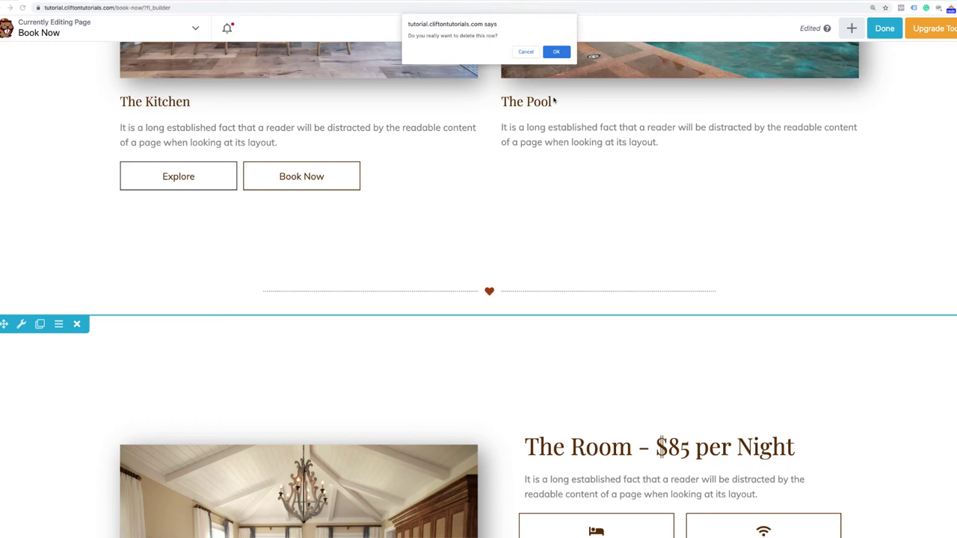
pyautogui.click(556, 51)
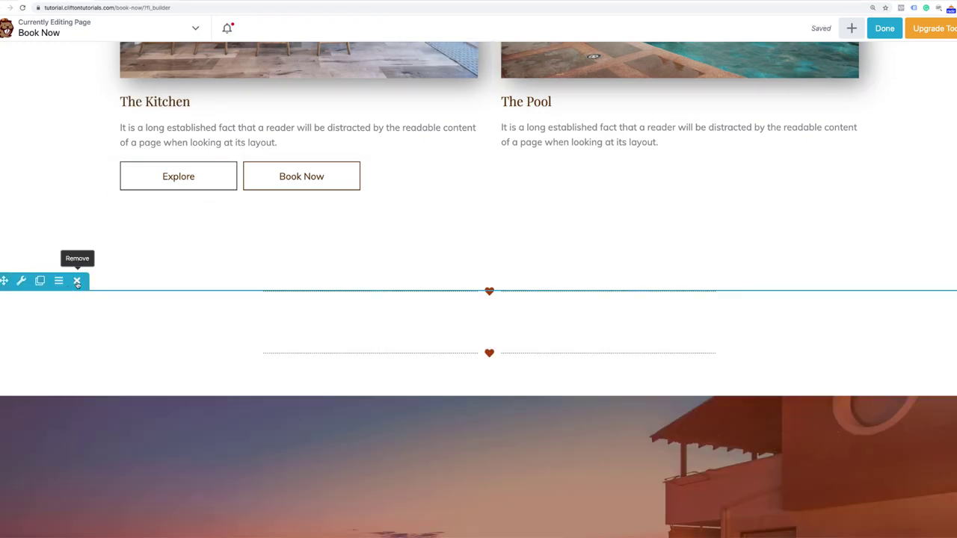
# Set the Book Your Getaway Today banner row's height to Full Height and save the row settings.
pyautogui.scroll(-5, 76, 283)
pyautogui.scroll(1, 76, 283)
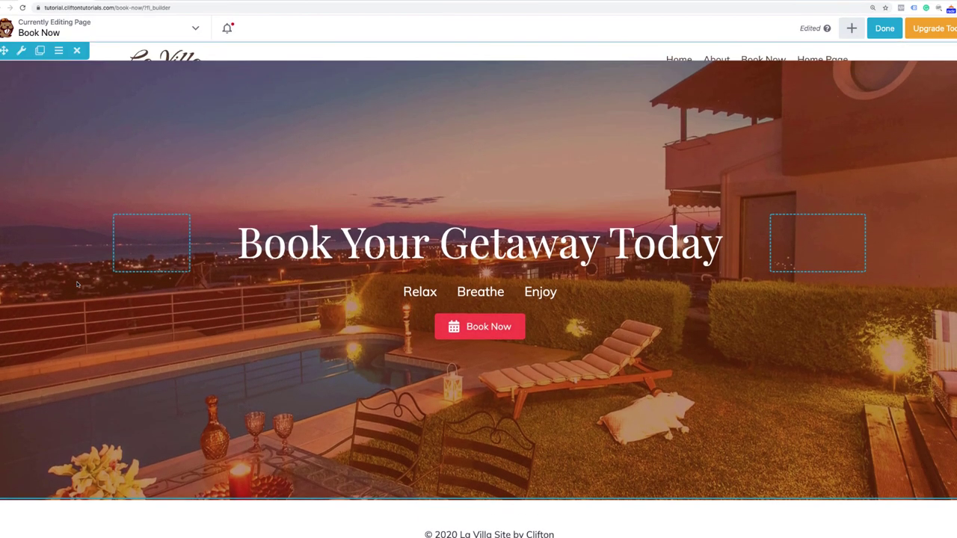
pyautogui.click(21, 54)
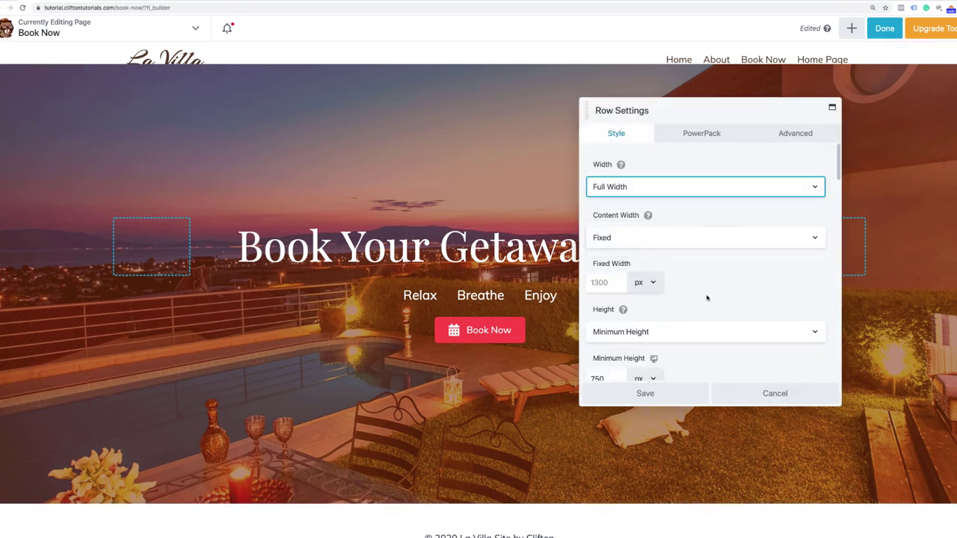
pyautogui.click(692, 332)
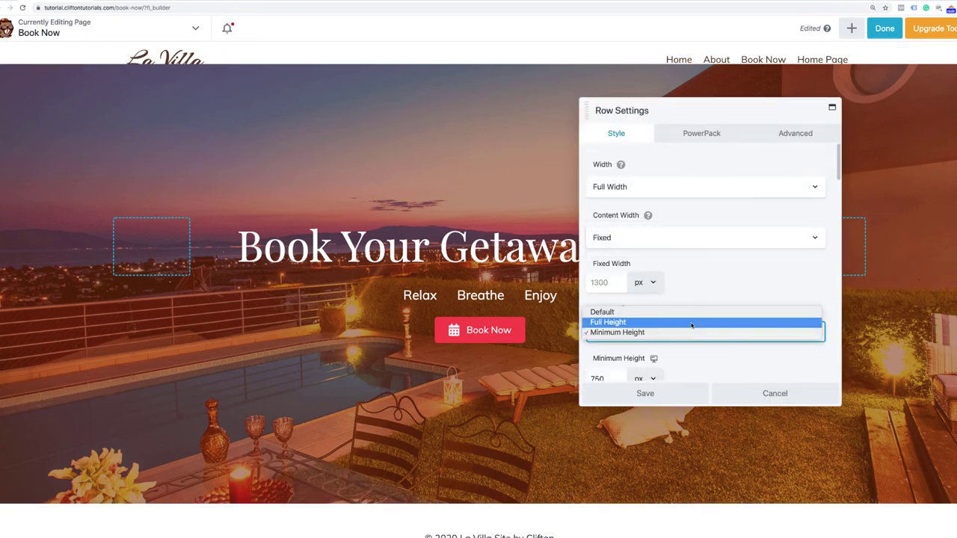
pyautogui.click(693, 325)
pyautogui.scroll(-5, 692, 326)
pyautogui.scroll(2, 692, 324)
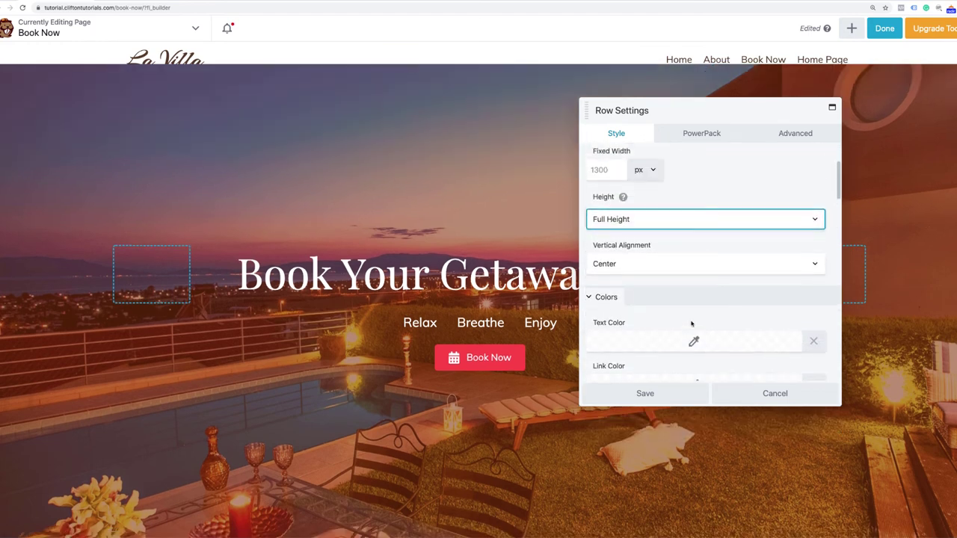
pyautogui.click(641, 393)
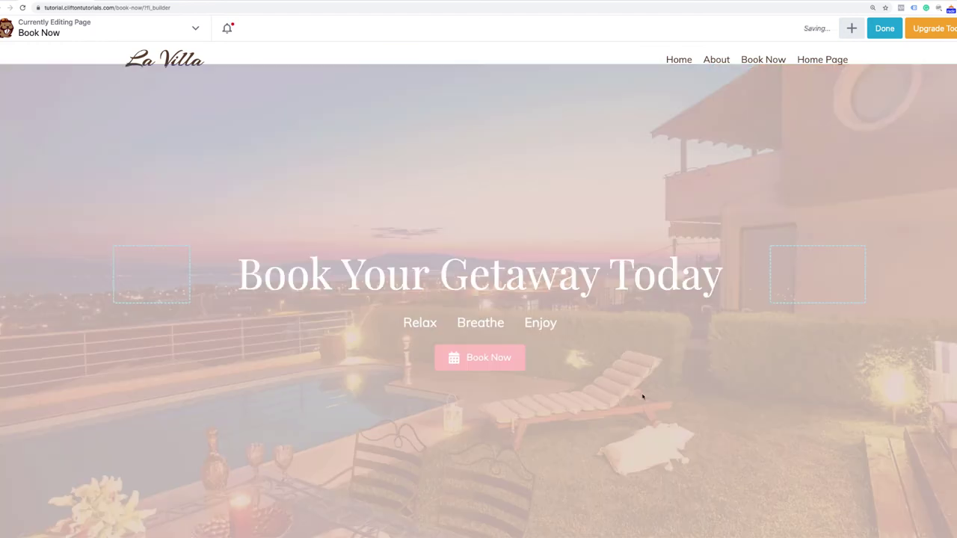
# Delete both heart divider rows between the kitchen and pool section and the Book Your Getaway Today banner.
pyautogui.scroll(-10, 642, 396)
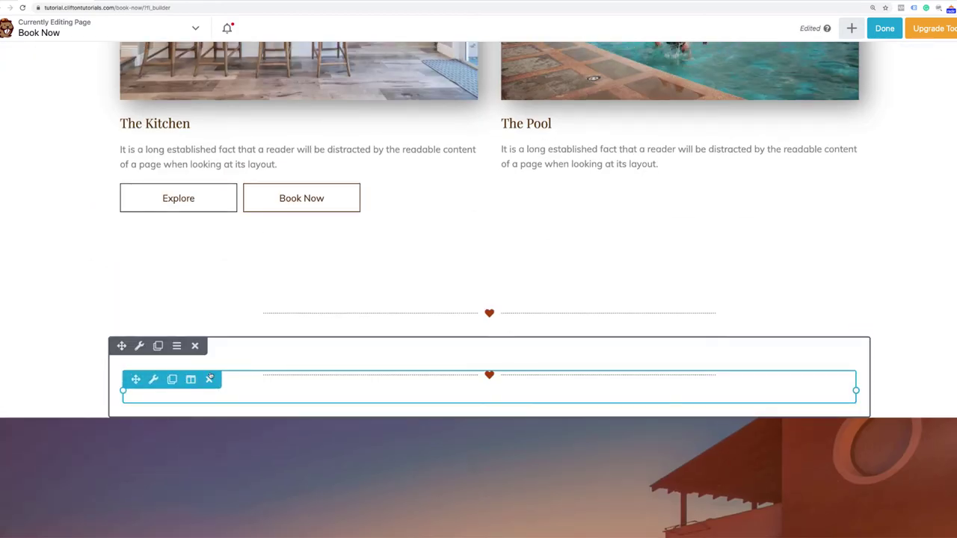
pyautogui.click(196, 346)
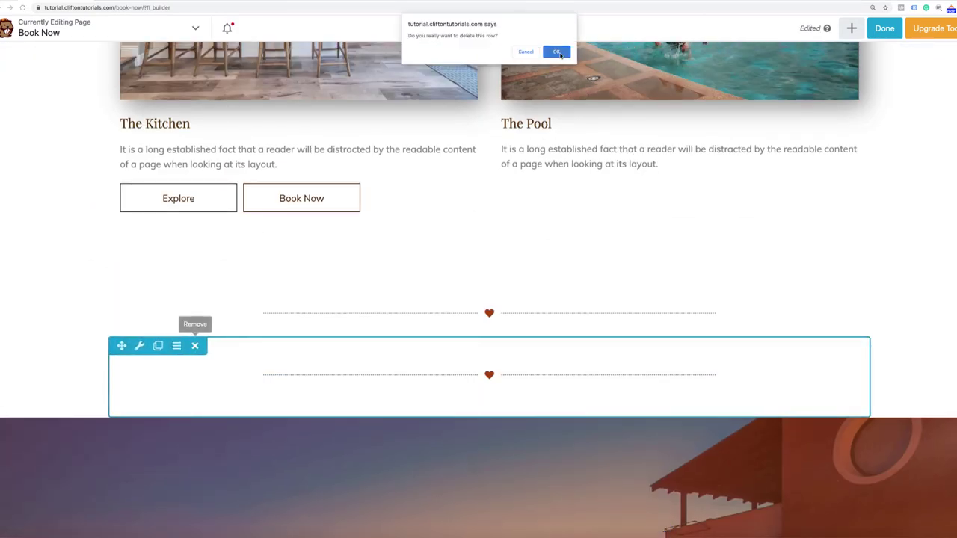
pyautogui.click(558, 51)
pyautogui.click(195, 284)
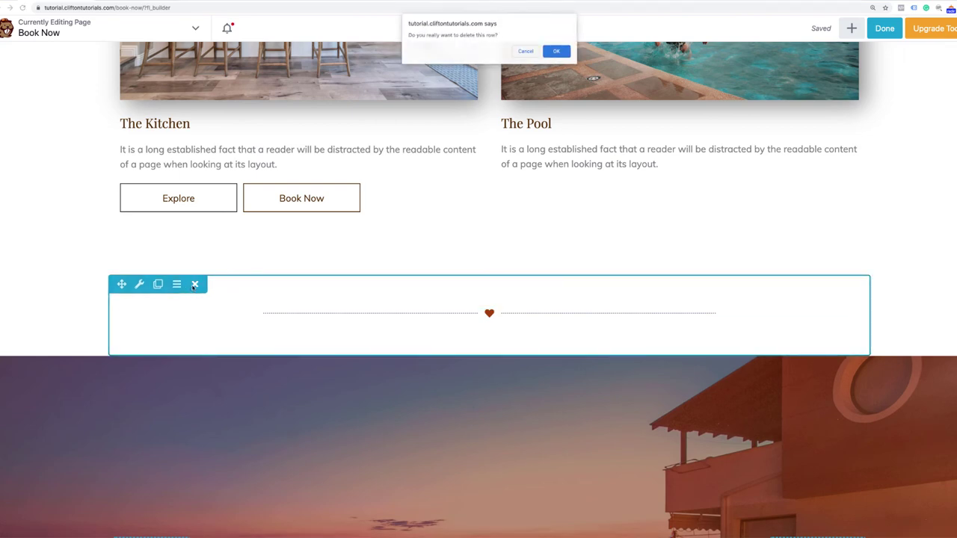
pyautogui.click(557, 51)
# Delete the Architecture row with the kitchen and pool images above the Book Your Getaway Today banner.
pyautogui.scroll(5, 225, 165)
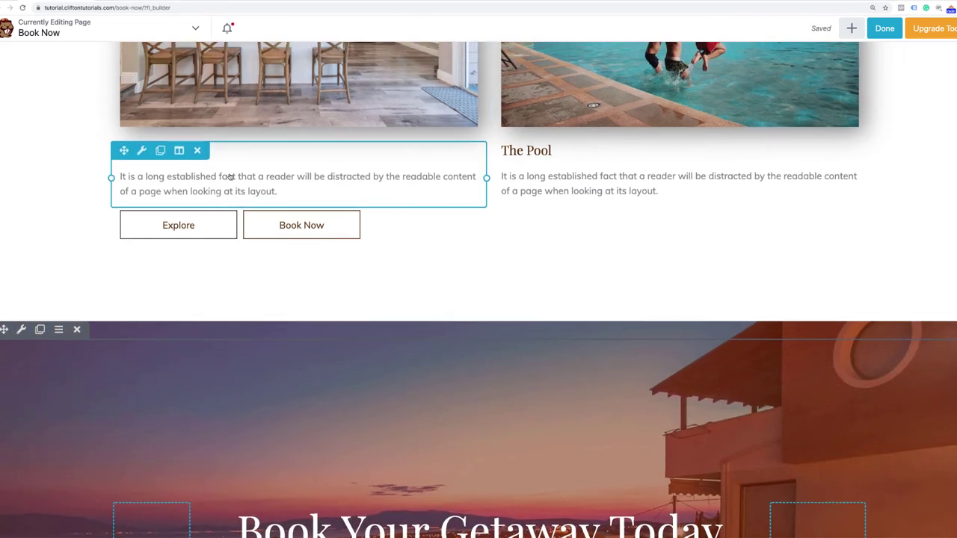
pyautogui.scroll(-1, 230, 177)
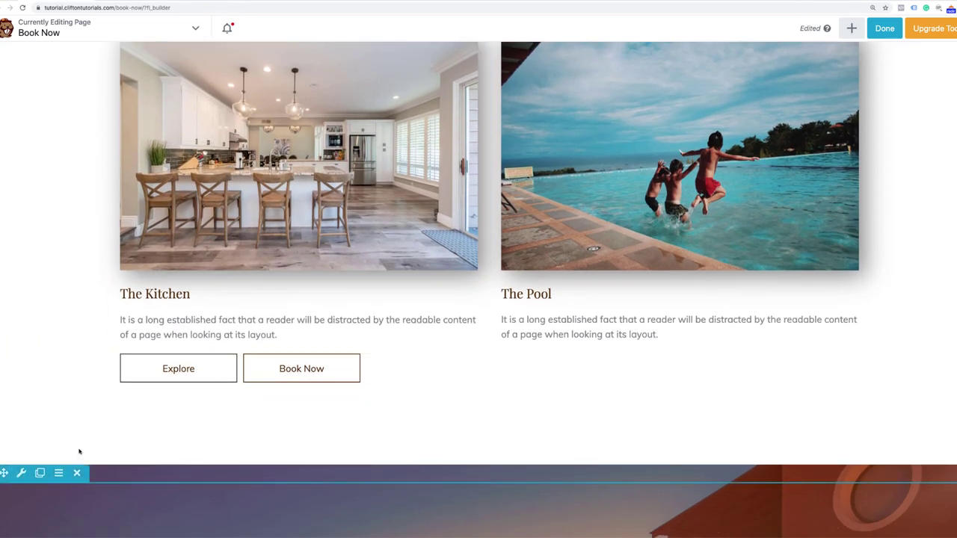
pyautogui.click(77, 474)
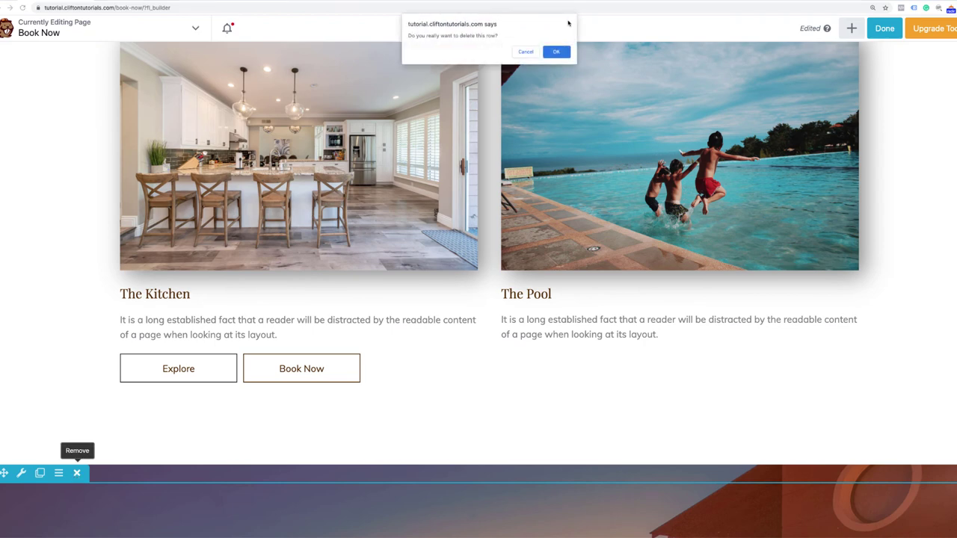
pyautogui.click(557, 52)
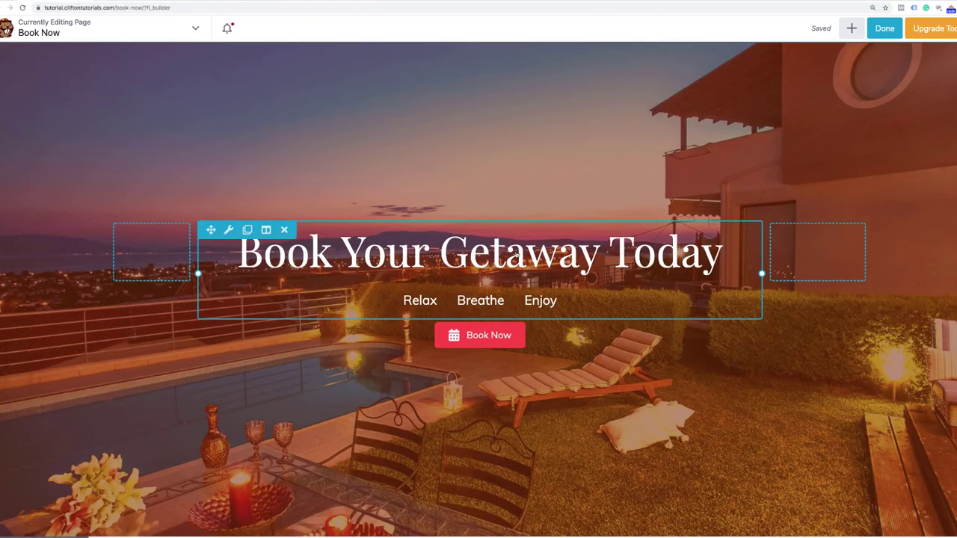
pyautogui.press('super+z')
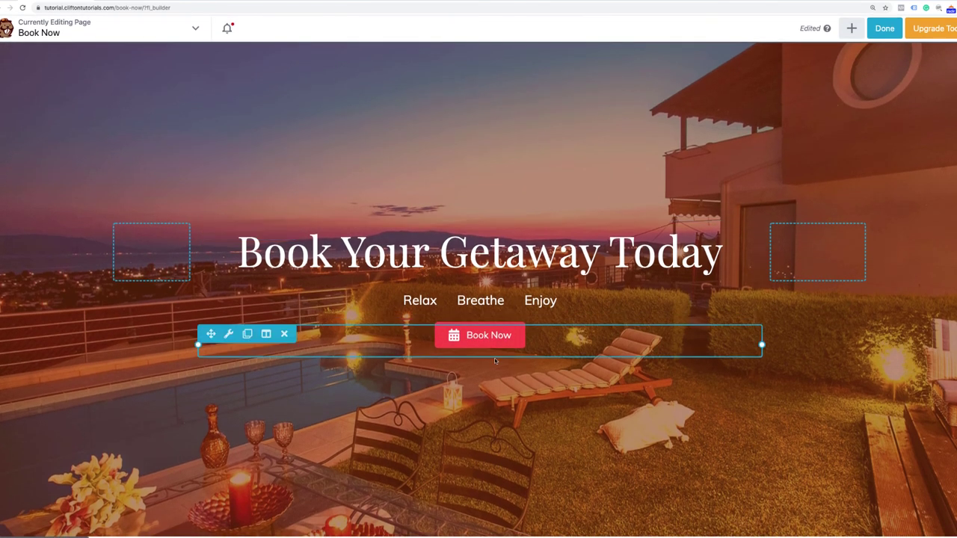
# Delete the Book Now button module from the Book Your Getaway Today banner and publish the page.
pyautogui.click(286, 334)
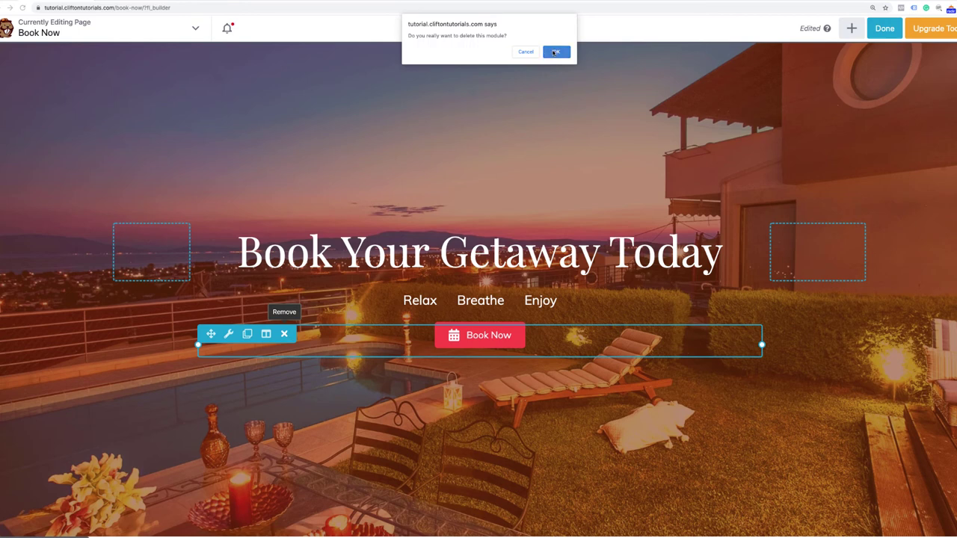
pyautogui.click(554, 52)
pyautogui.click(886, 30)
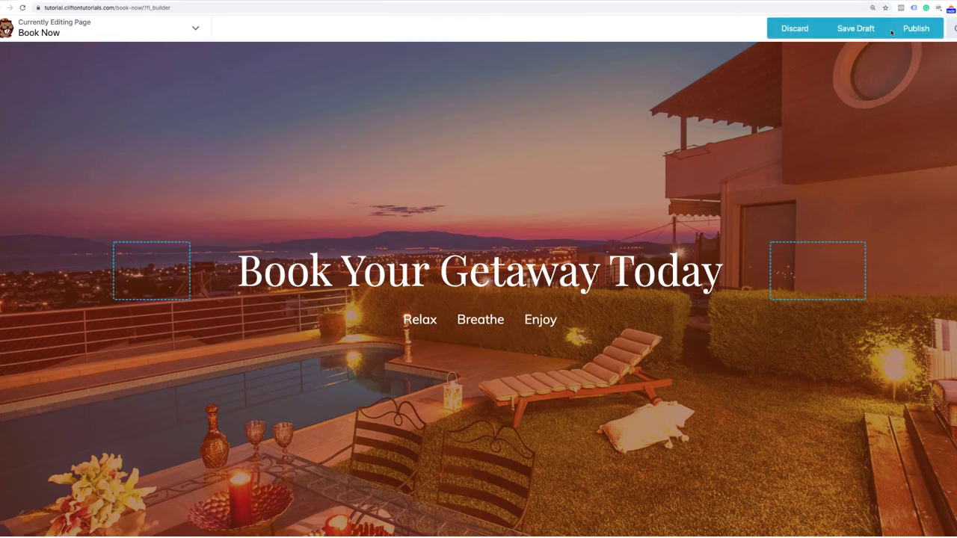
pyautogui.click(894, 32)
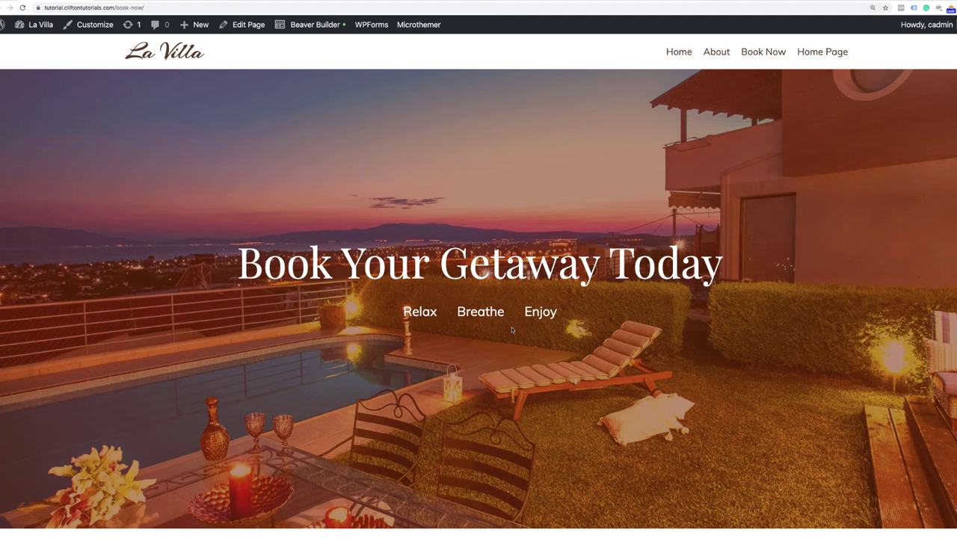
# Go to the WordPress dashboard and create a new WPForms form from the Simple Contact Form template.
pyautogui.moveTo(369, 26)
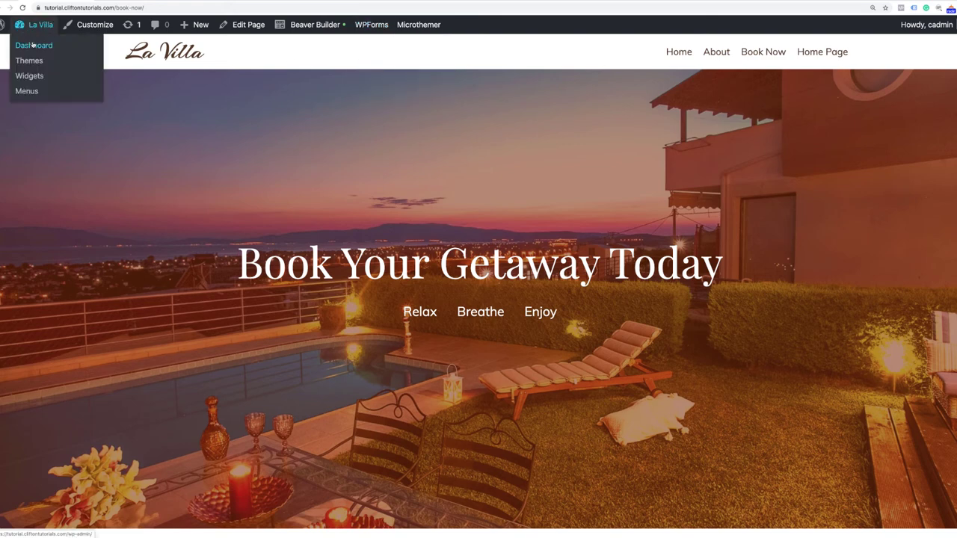
pyautogui.click(33, 45)
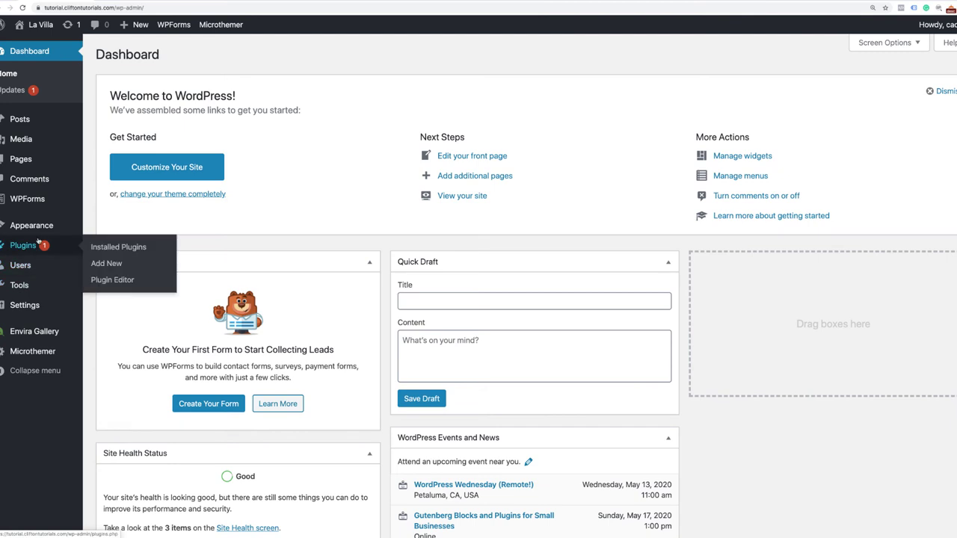
pyautogui.moveTo(42, 204)
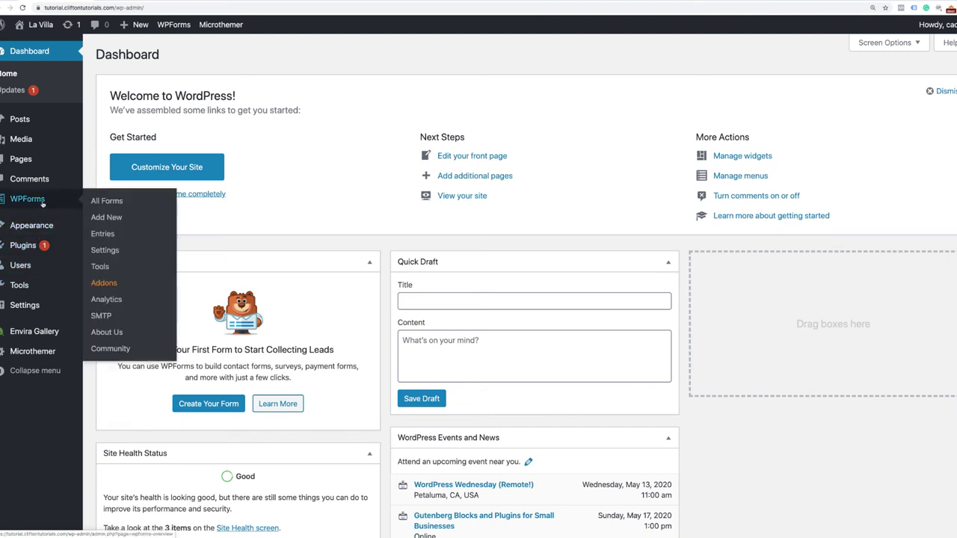
pyautogui.click(107, 217)
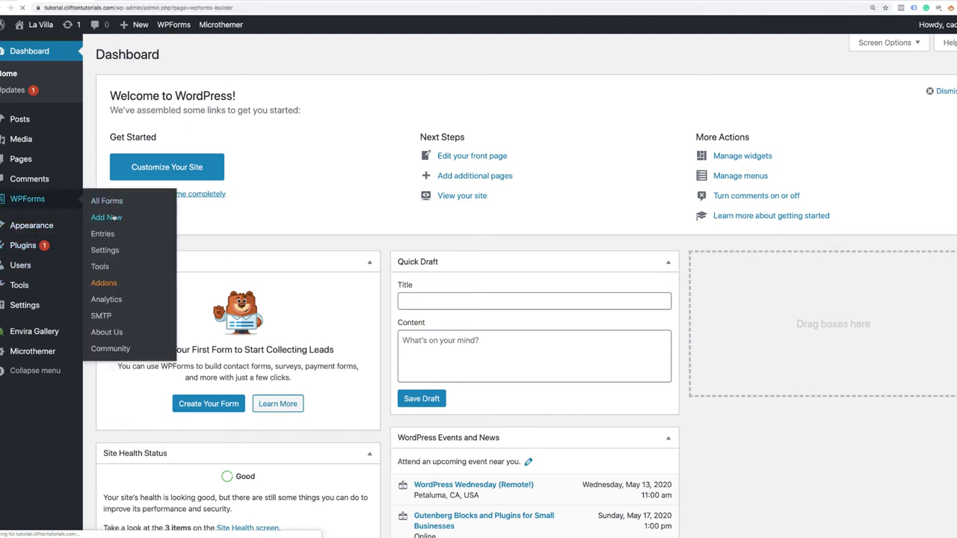
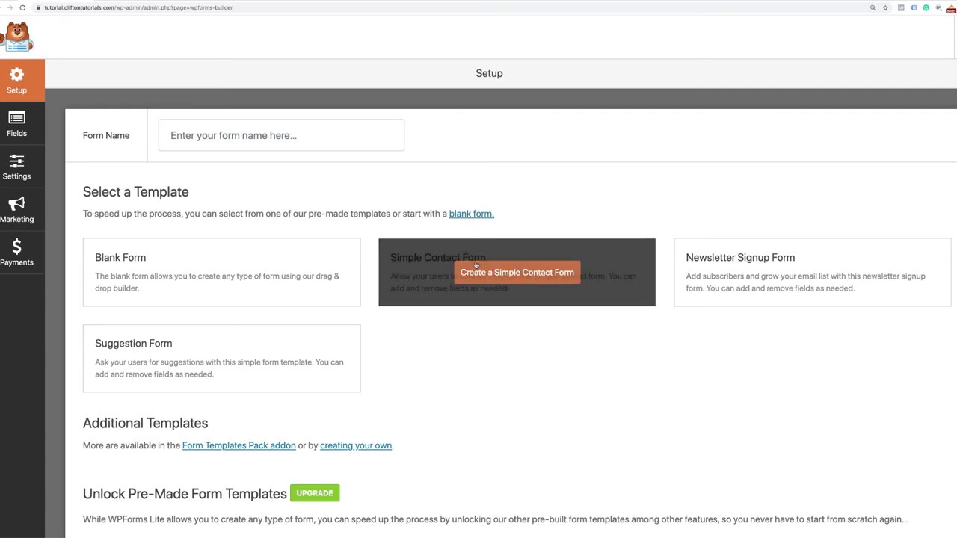
pyautogui.click(498, 275)
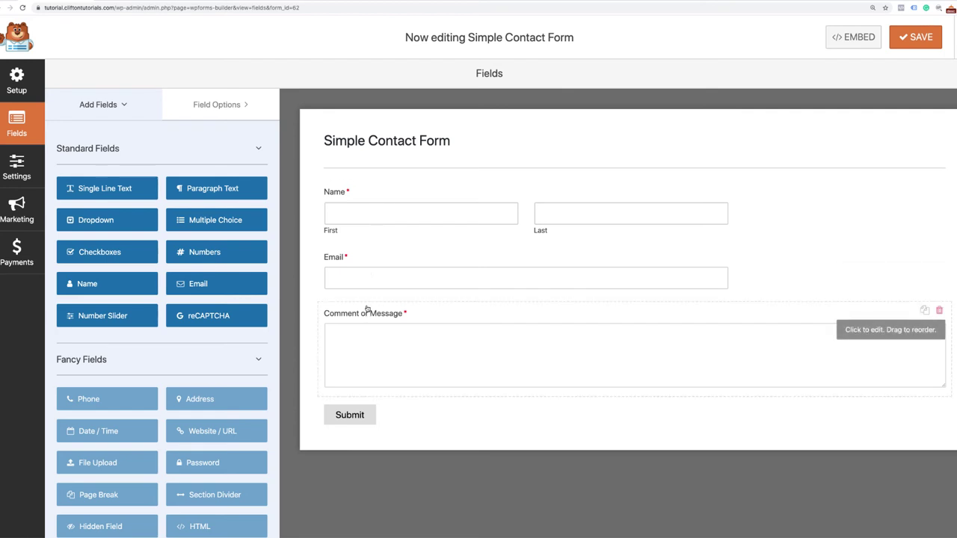
# Add a required Single Line Text field labelled Phone Number between the Email and Comment or Message fields.
pyautogui.scroll(-1, 219, 355)
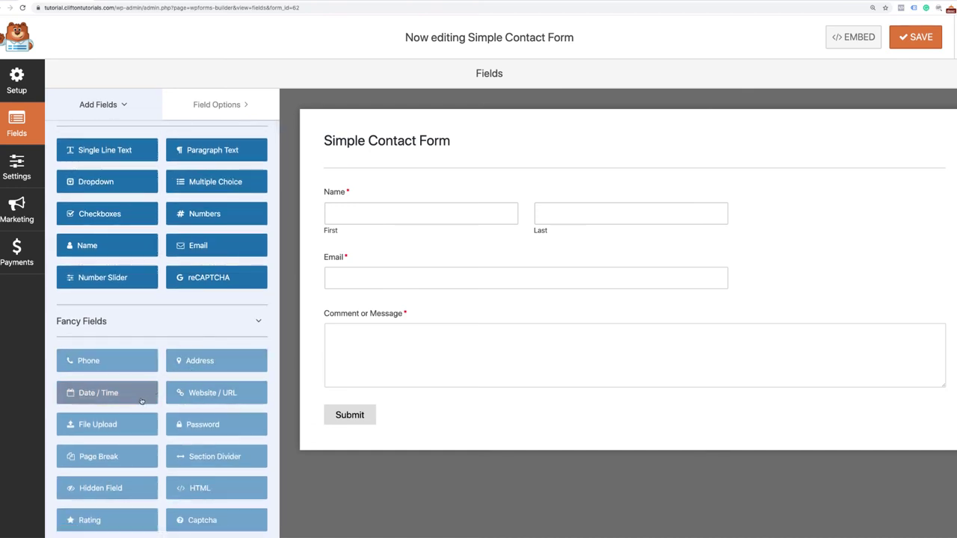
pyautogui.scroll(1, 157, 408)
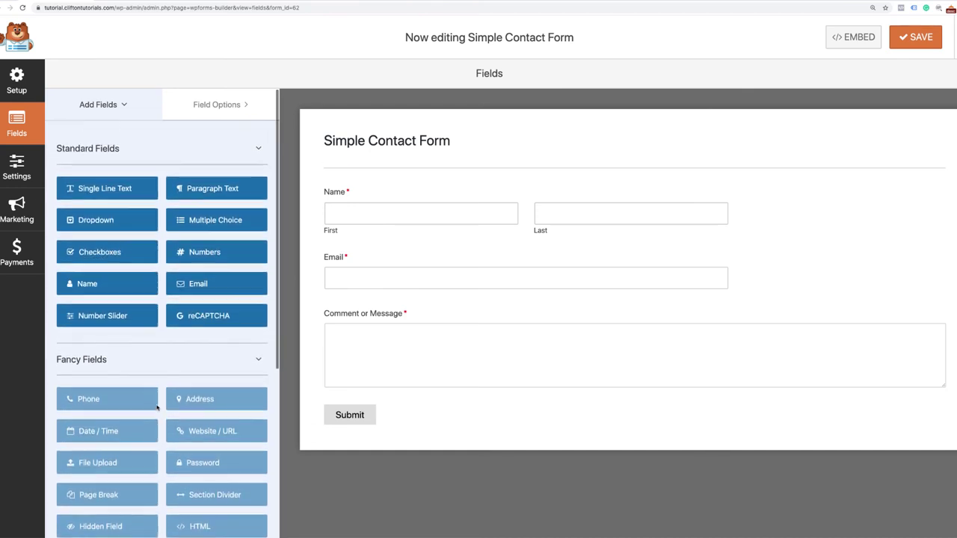
pyautogui.moveTo(112, 190); pyautogui.dragTo(374, 311)
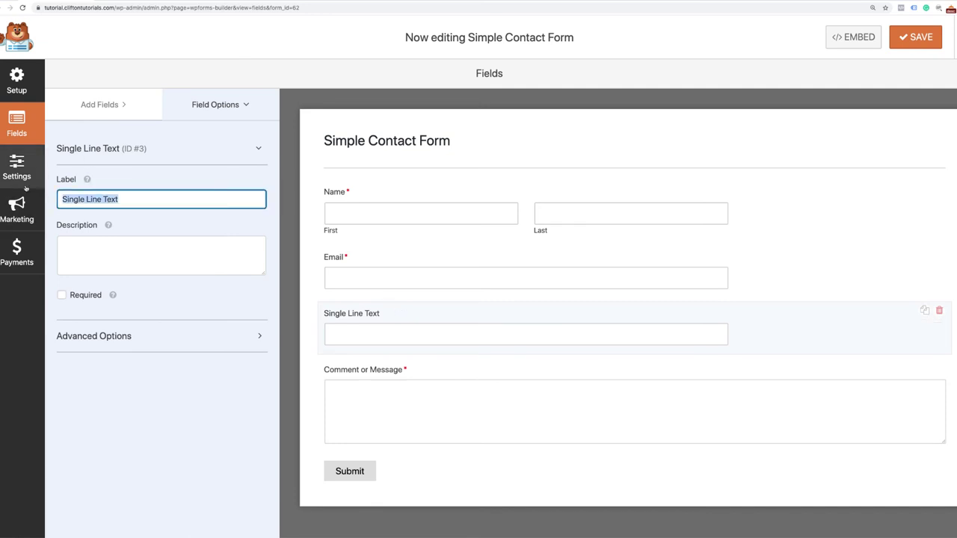
pyautogui.write('Phone Number')
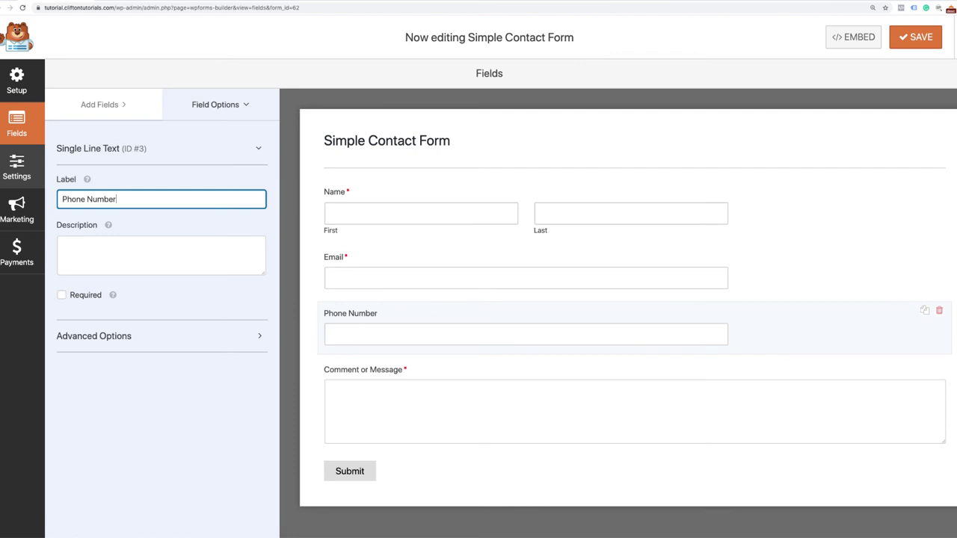
pyautogui.click(62, 295)
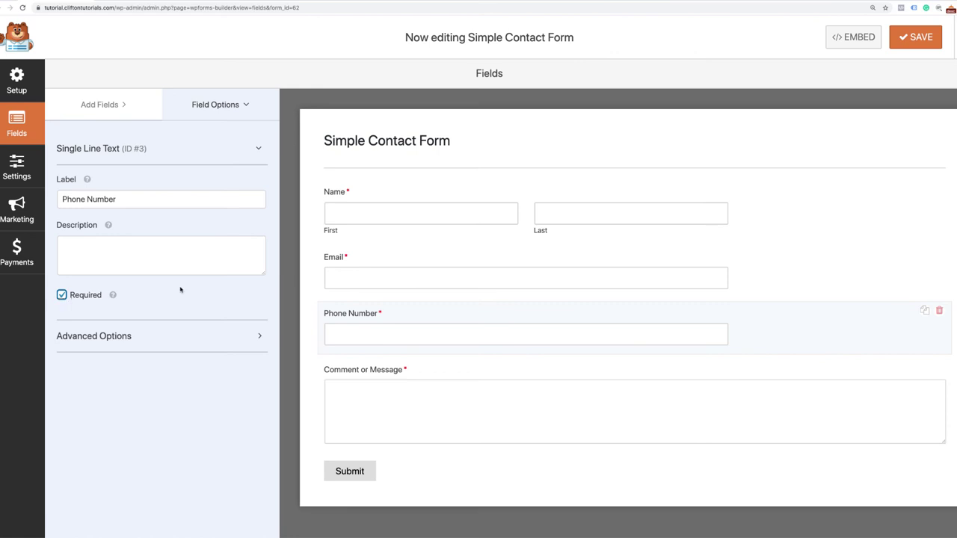
# Add a Number Slider field below Phone Number and label it How many guests.
pyautogui.click(123, 118)
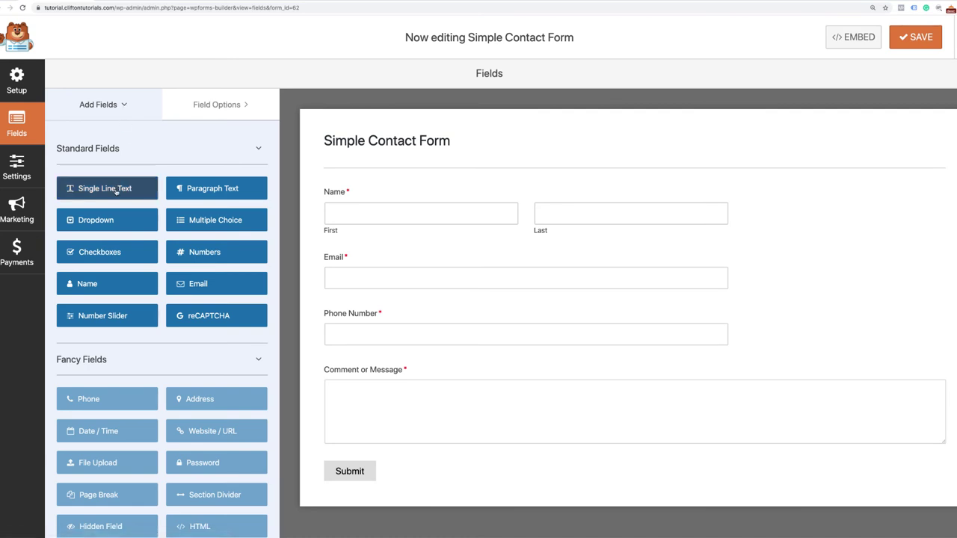
pyautogui.moveTo(96, 314); pyautogui.dragTo(359, 369)
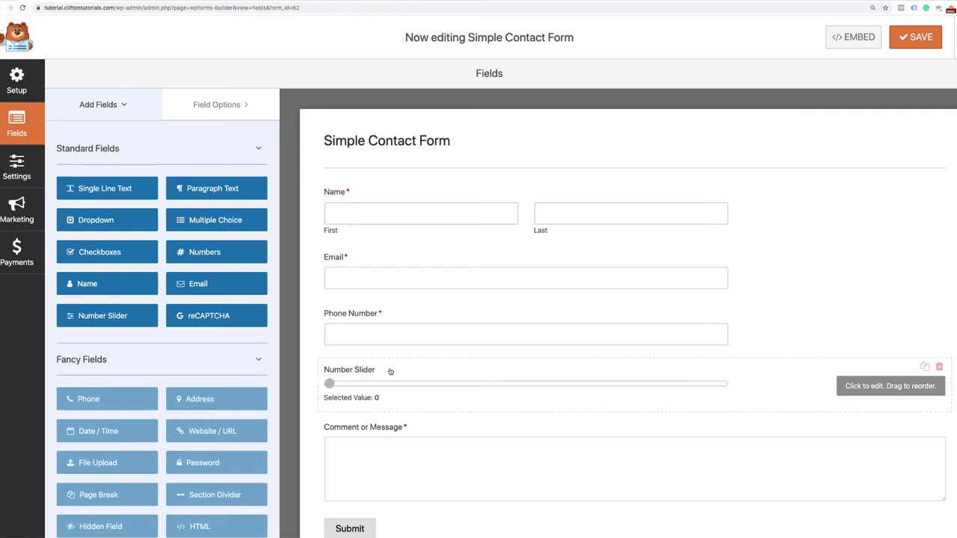
pyautogui.click(391, 369)
pyautogui.moveTo(115, 200); pyautogui.dragTo(36, 204)
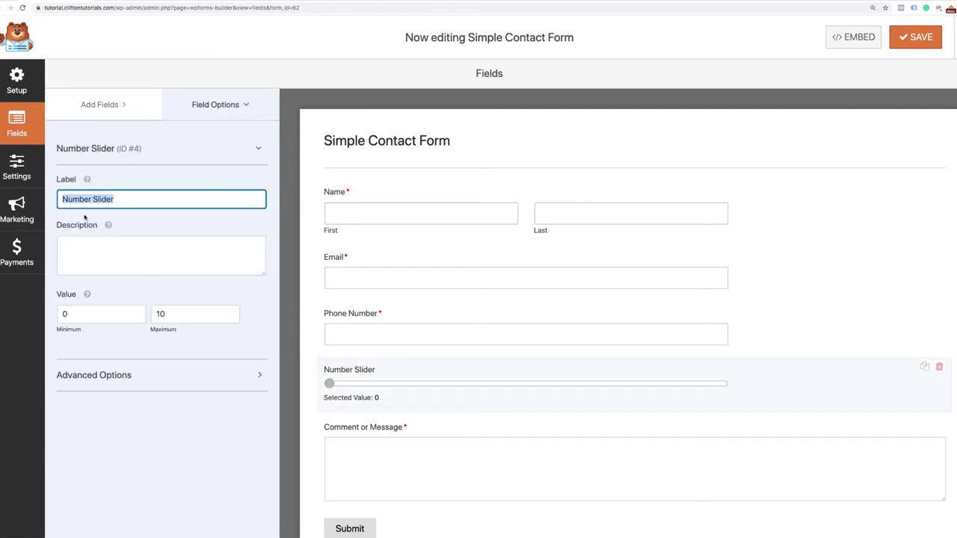
pyautogui.write('How ')
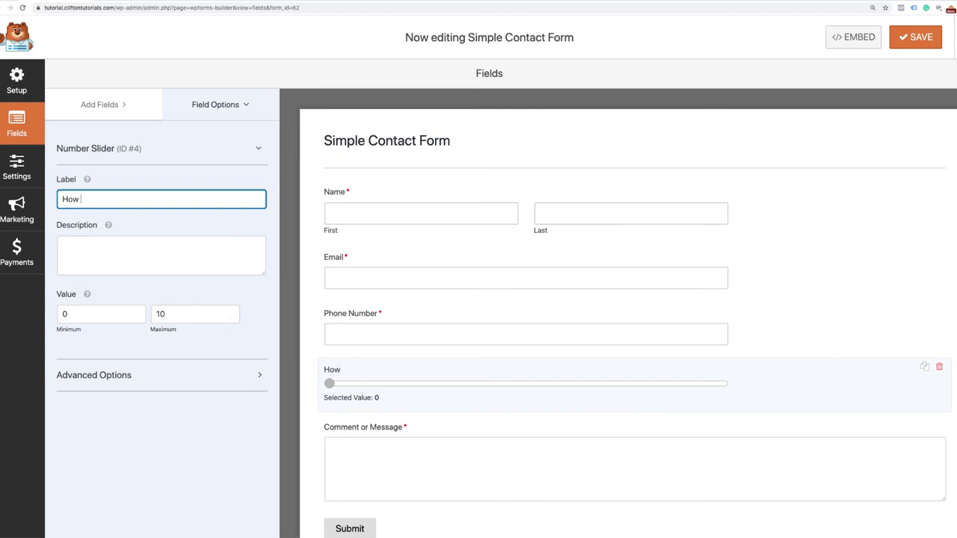
pyautogui.write('many guests')
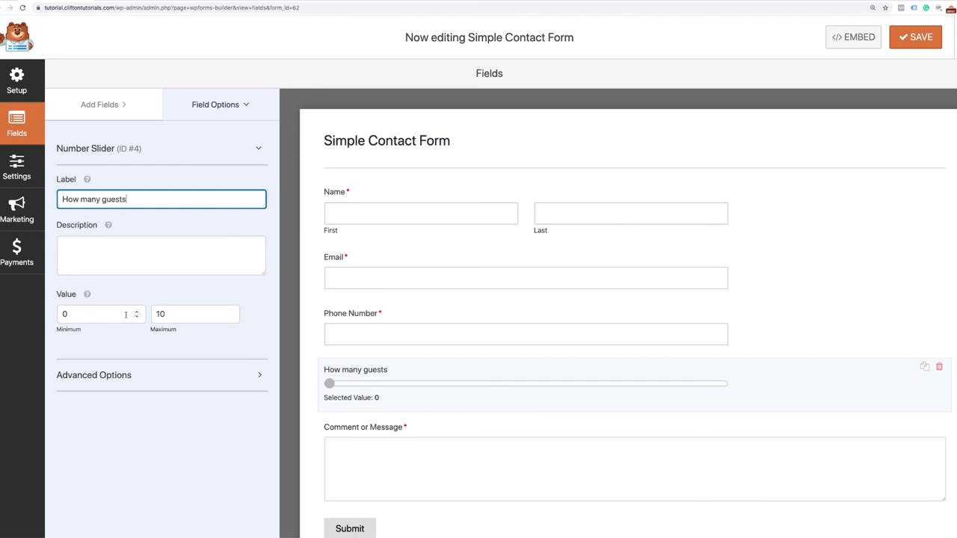
# Set the How many guests slider's maximum value to 6.
pyautogui.click(164, 313)
pyautogui.doubleClick(164, 313)
pyautogui.write('6')
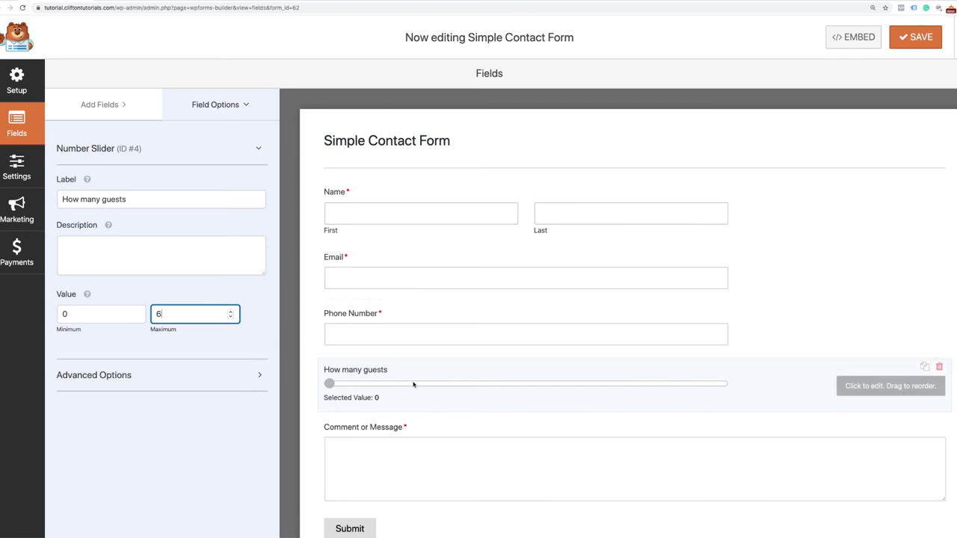
# Duplicate the How many guests slider and label the copy How many Nights.
pyautogui.click(927, 369)
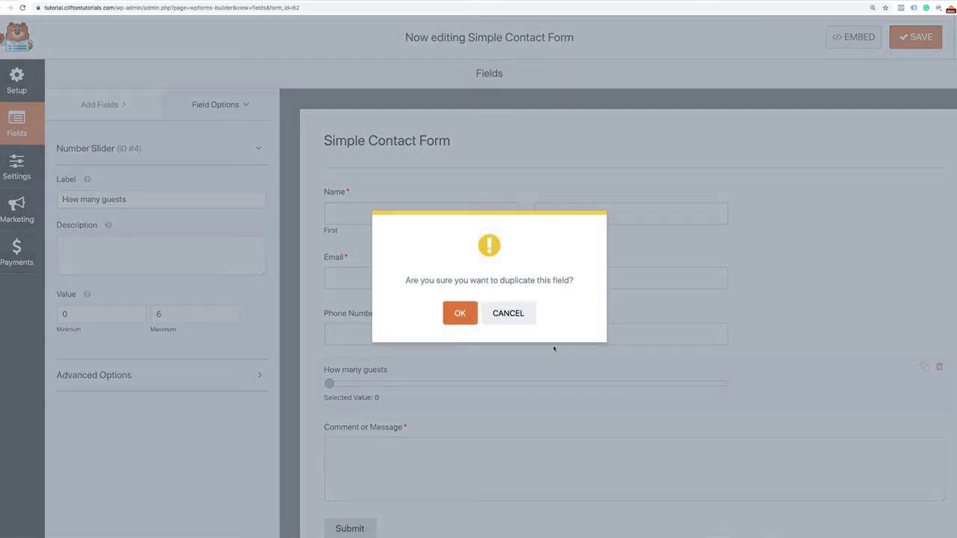
pyautogui.click(460, 313)
pyautogui.scroll(-2, 384, 439)
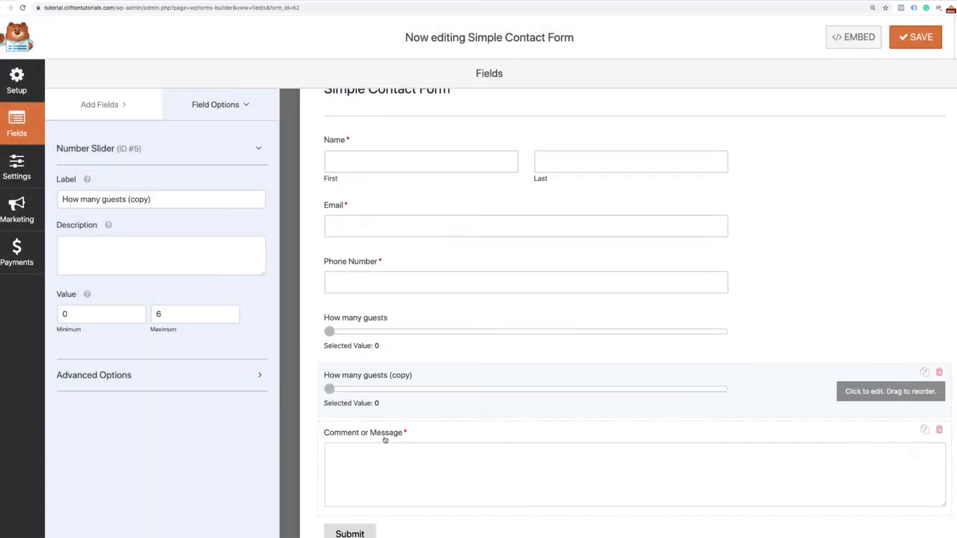
pyautogui.click(94, 199)
pyautogui.moveTo(102, 198); pyautogui.dragTo(276, 199)
pyautogui.write('Nigh')
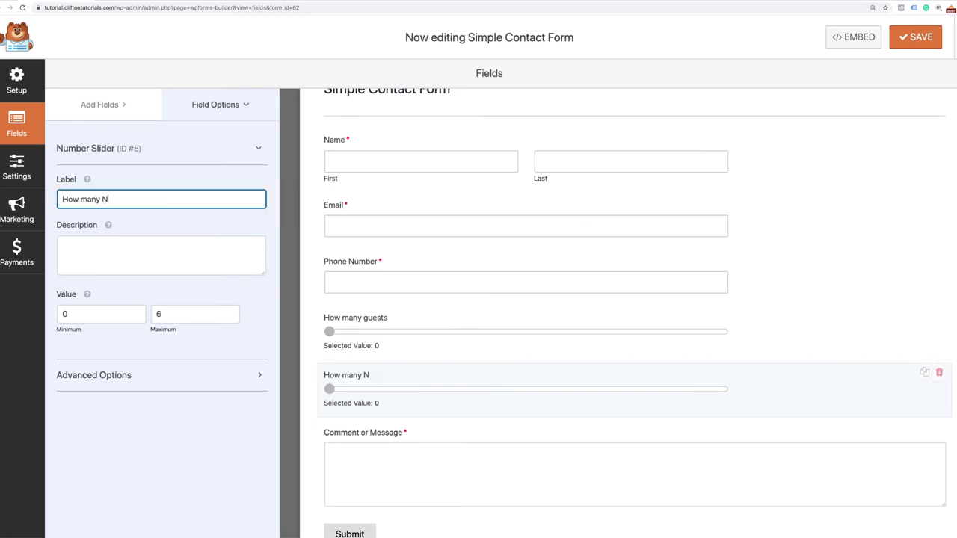
# Set the How many Nights slider's minimum value to 3.
pyautogui.moveTo(90, 314); pyautogui.dragTo(47, 313)
pyautogui.write('3')
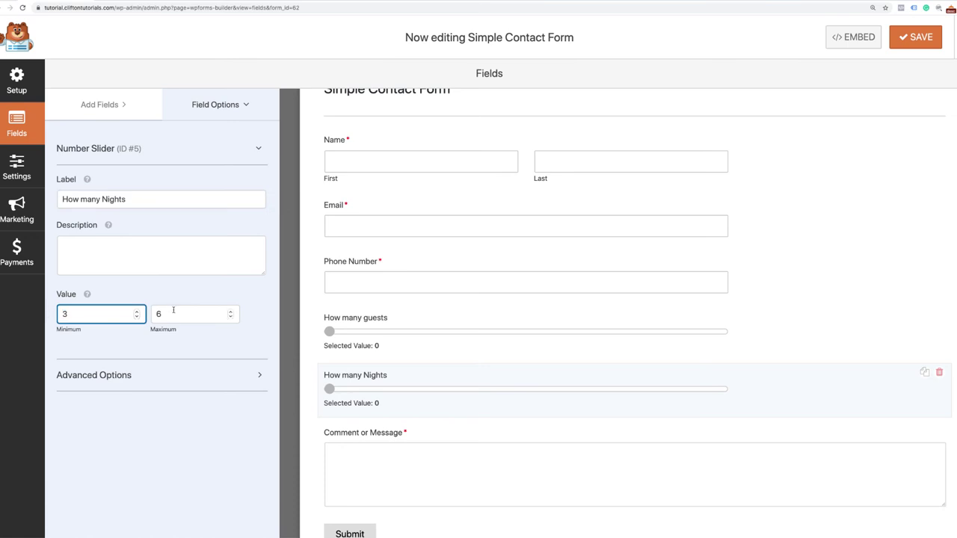
pyautogui.press('Tab')
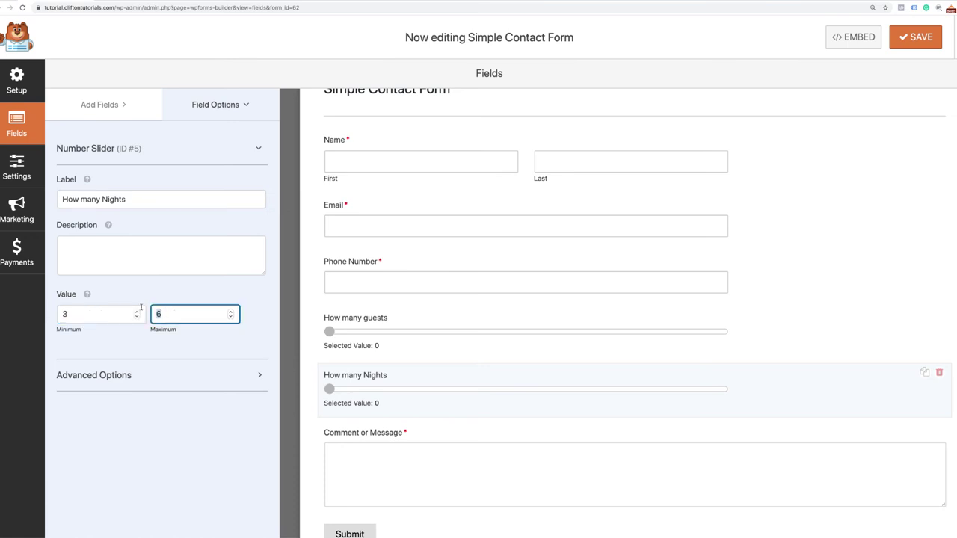
pyautogui.click(191, 349)
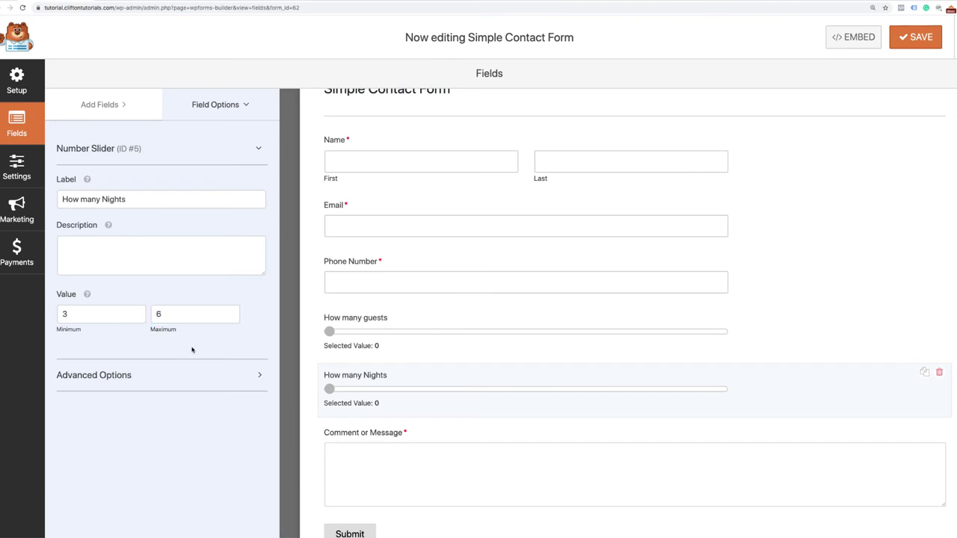
# Set the How many guests slider's minimum value to 1.
pyautogui.click(578, 321)
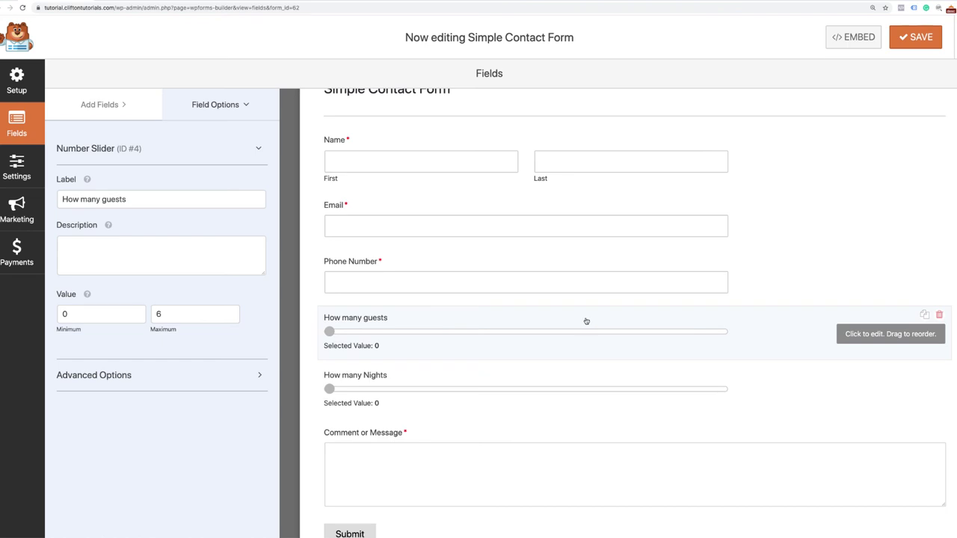
pyautogui.moveTo(83, 315); pyautogui.dragTo(39, 312)
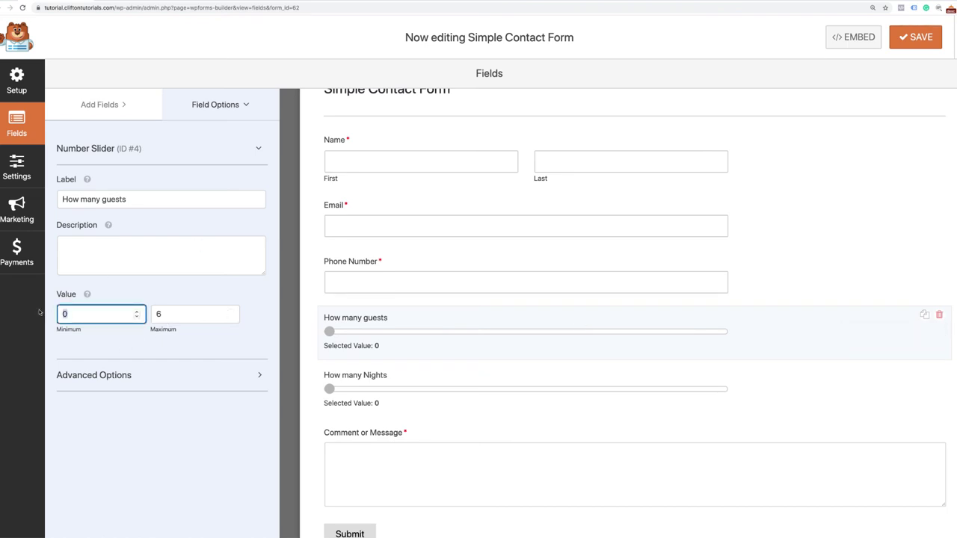
pyautogui.write('2')
pyautogui.press('BackSpace')
pyautogui.write('1')
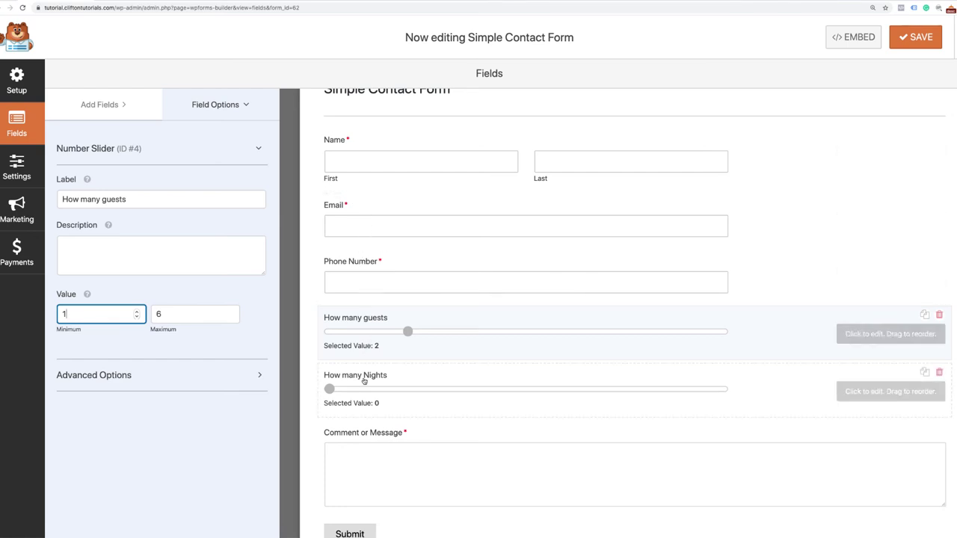
# Change the How many Nights slider's label to How many nights, with a lowercase n.
pyautogui.click(410, 385)
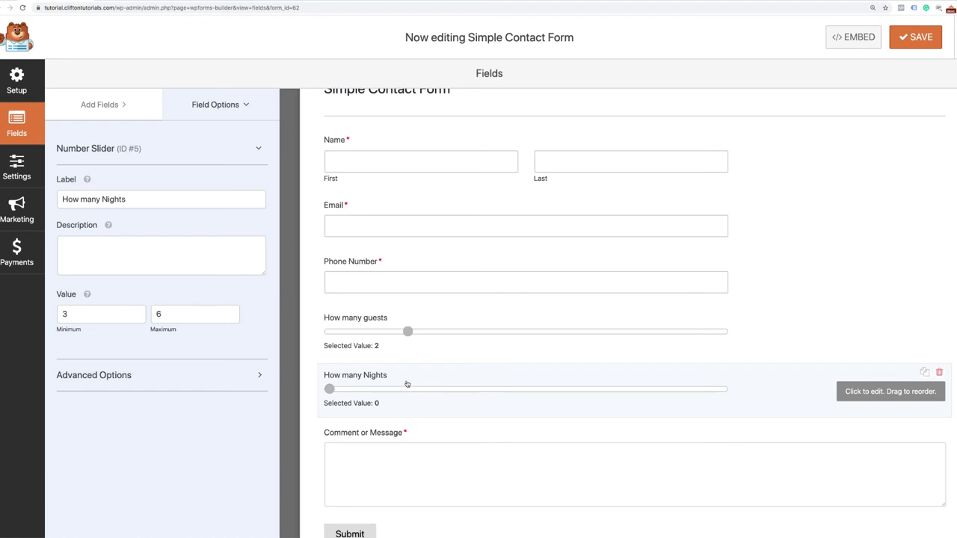
pyautogui.click(105, 199)
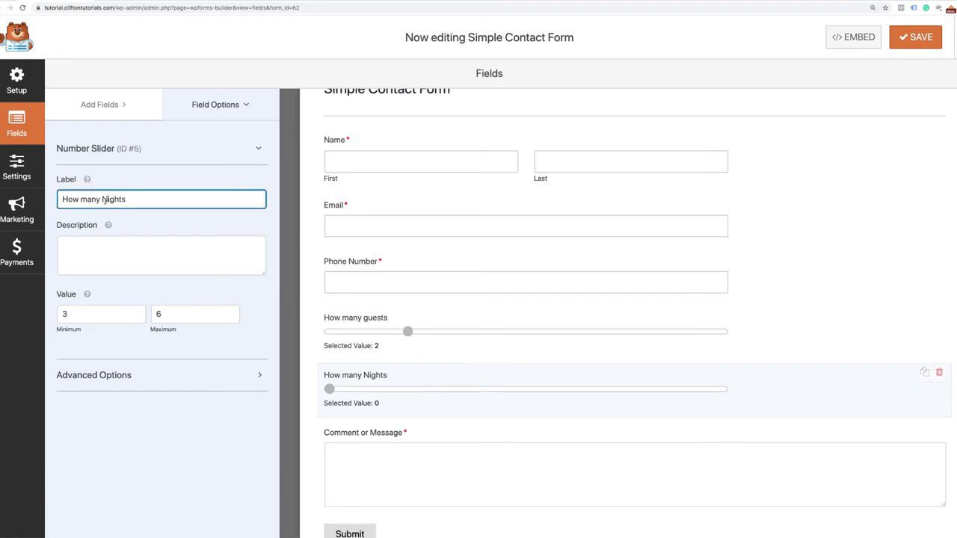
pyautogui.press('BackSpace')
pyautogui.write('n')
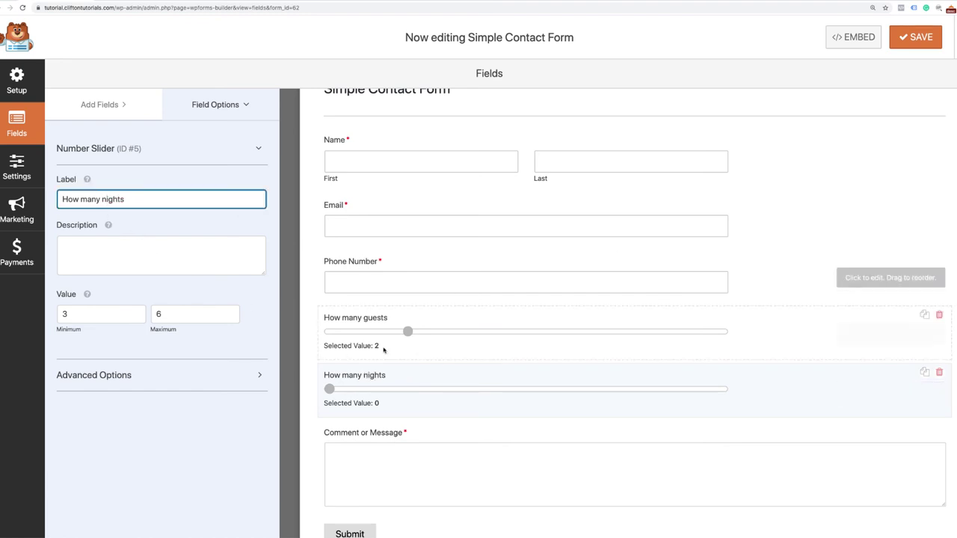
# Change the Comment or Message field's label to Additional Information.
pyautogui.scroll(-2, 412, 456)
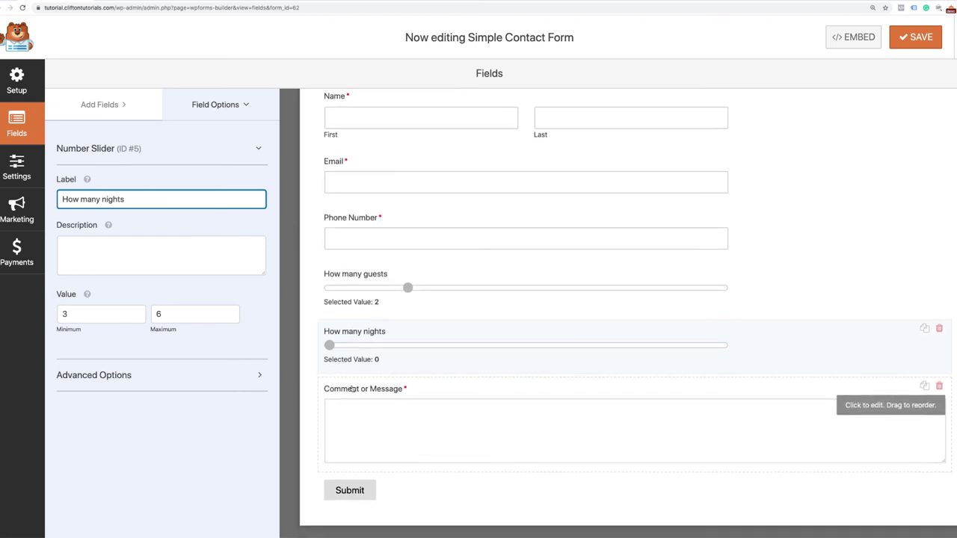
pyautogui.click(354, 389)
pyautogui.click(163, 200)
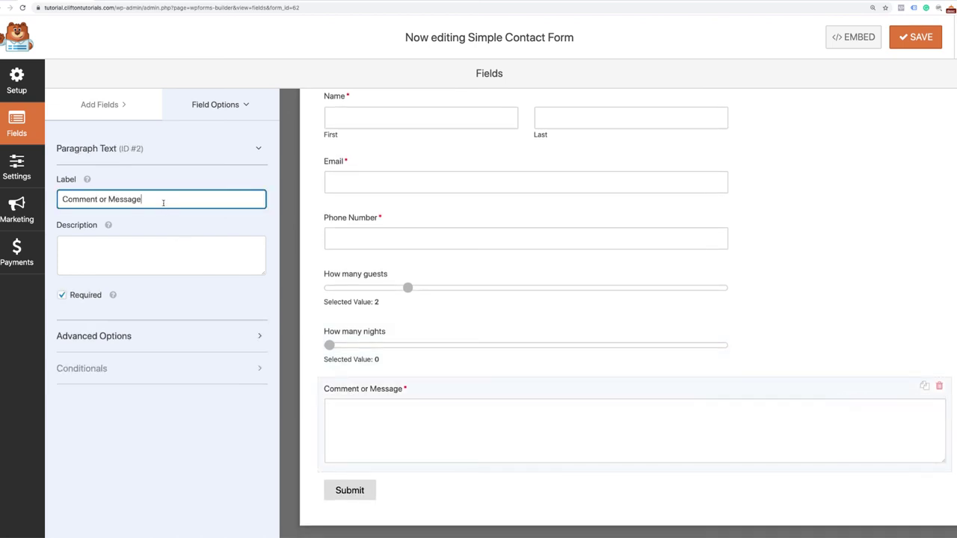
pyautogui.tripleClick(163, 196)
pyautogui.write('A')
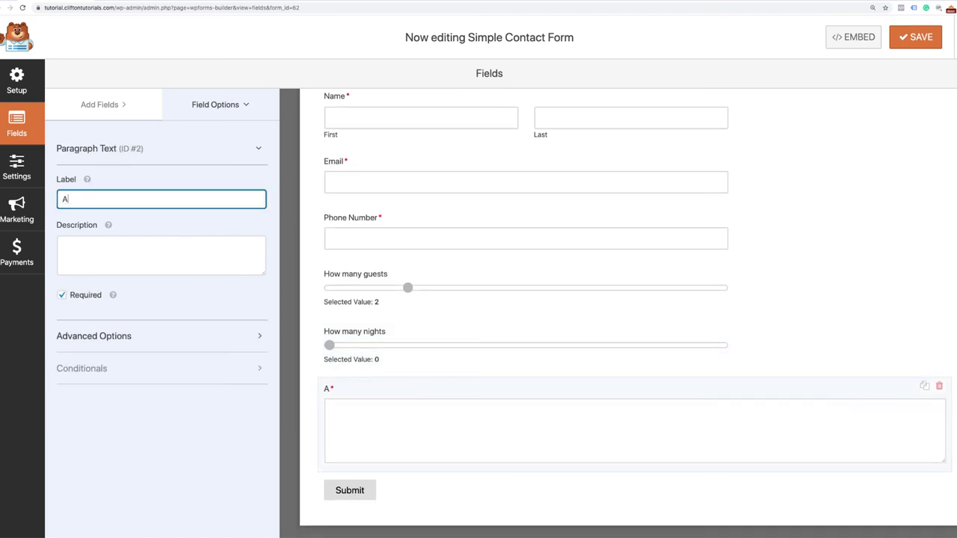
pyautogui.write('dditional Information')
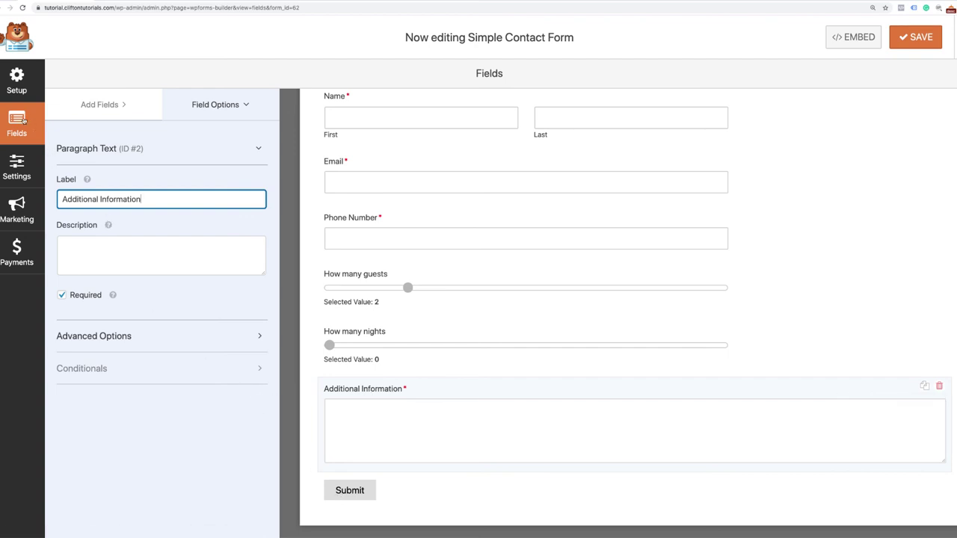
# Rename the form as Booking Form in its general settings.
pyautogui.click(24, 165)
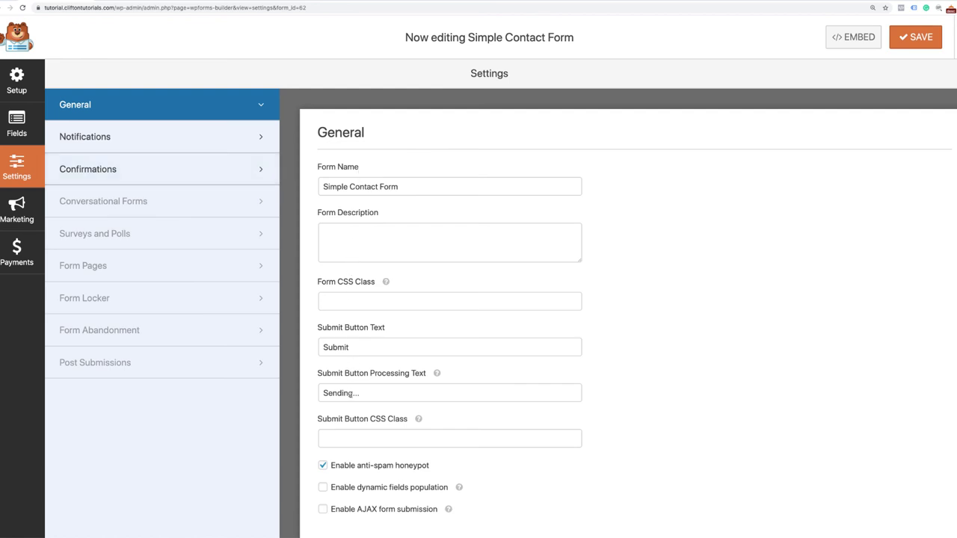
pyautogui.tripleClick(392, 188)
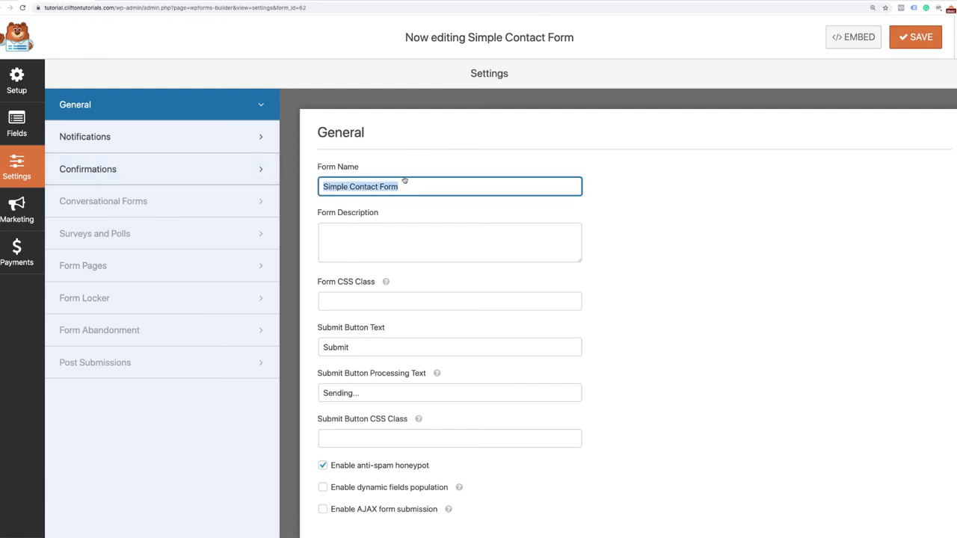
pyautogui.write('Book ')
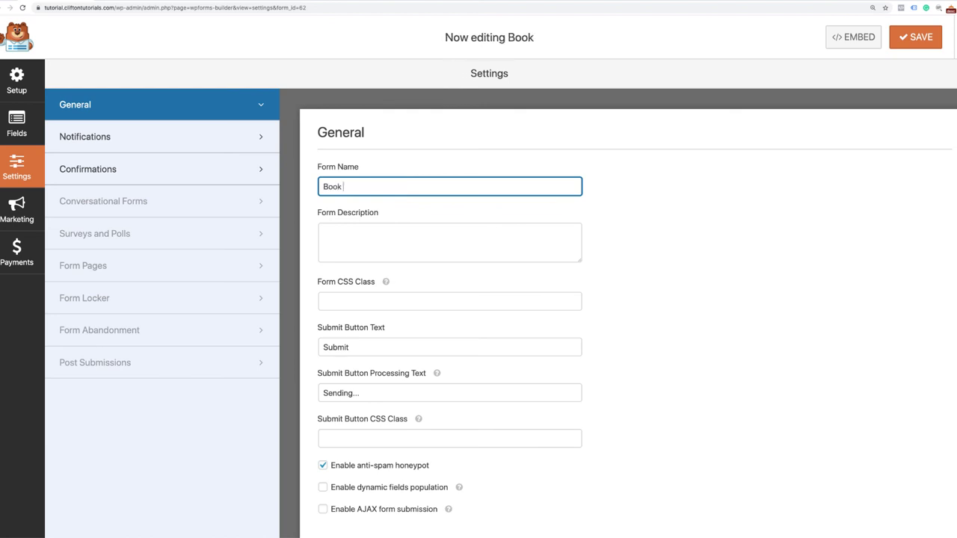
pyautogui.write('ing Form')
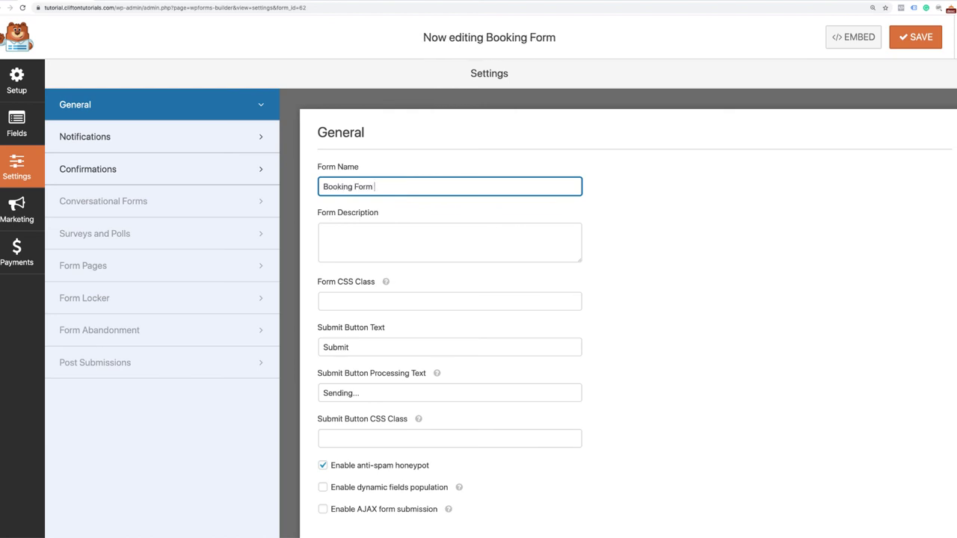
pyautogui.press('BackSpace')
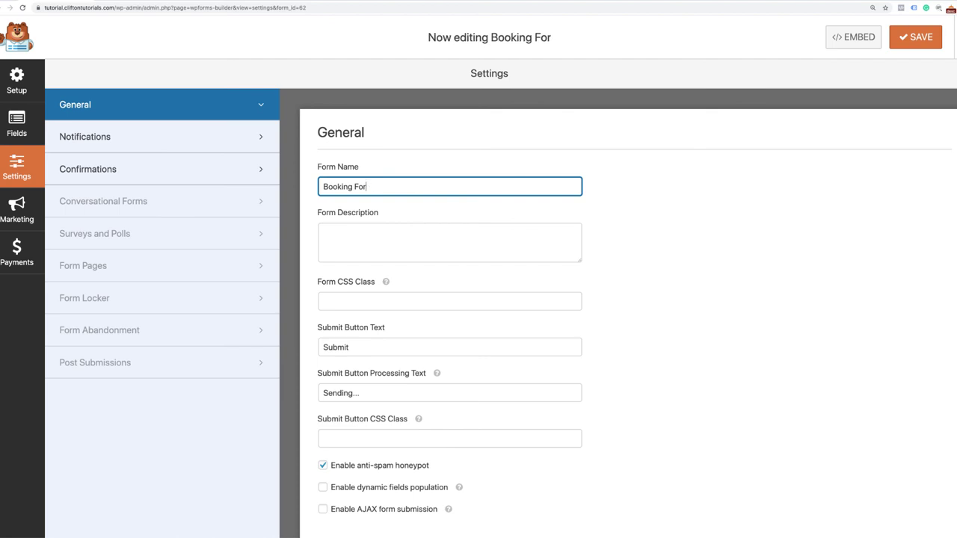
pyautogui.write('m')
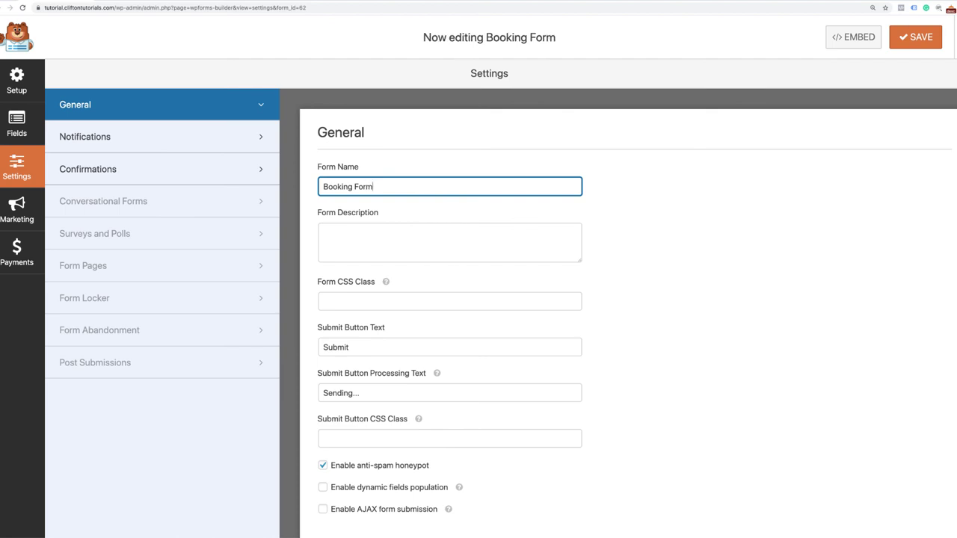
# Set the form's submit button text to Book Now.
pyautogui.scroll(-1, 406, 247)
pyautogui.doubleClick(348, 322)
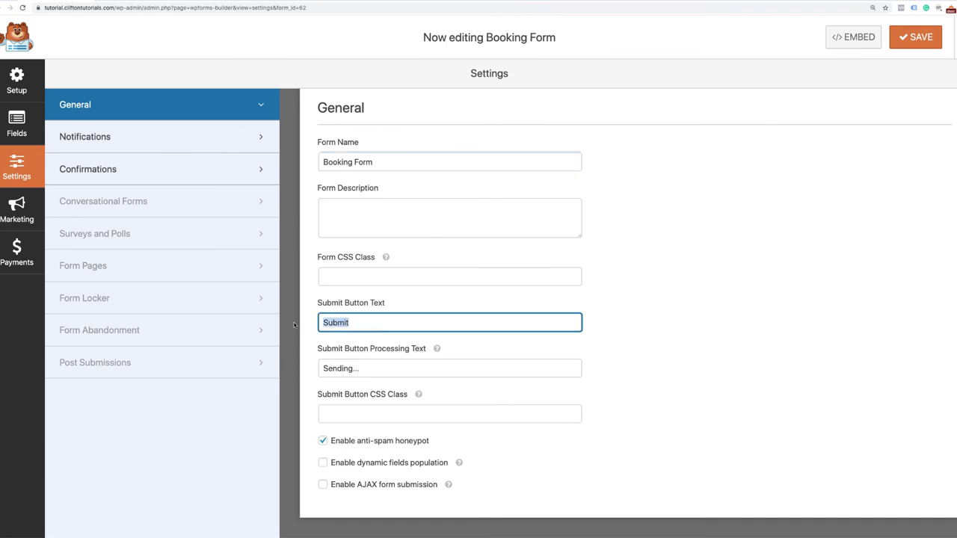
pyautogui.write('Book Now')
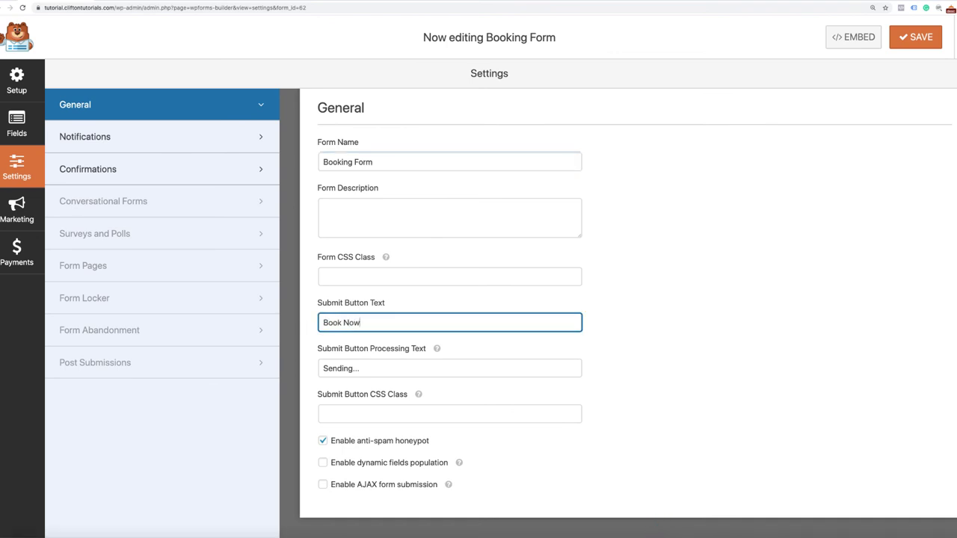
# Set the default notification's email subject to New Entry: Booking Form.
pyautogui.click(182, 142)
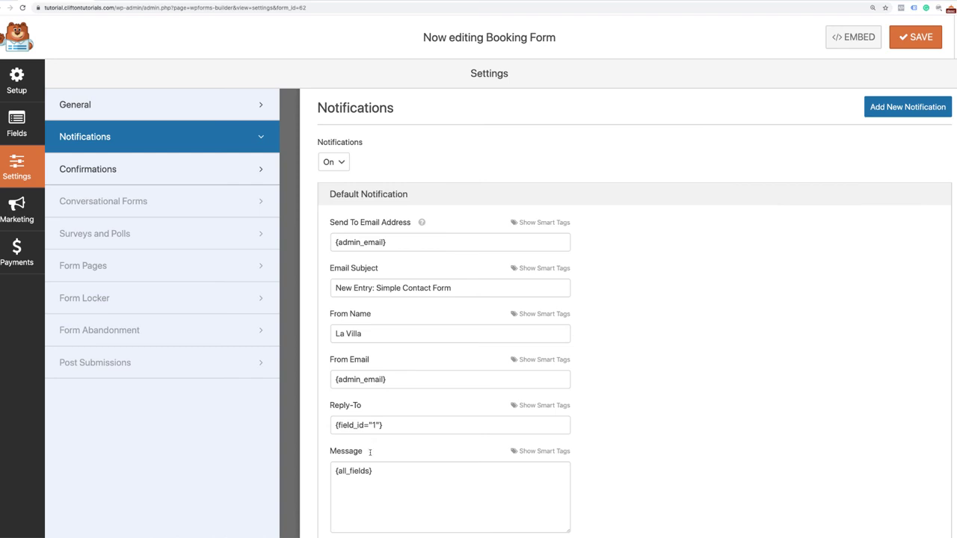
pyautogui.scroll(-3, 369, 452)
pyautogui.scroll(3, 370, 483)
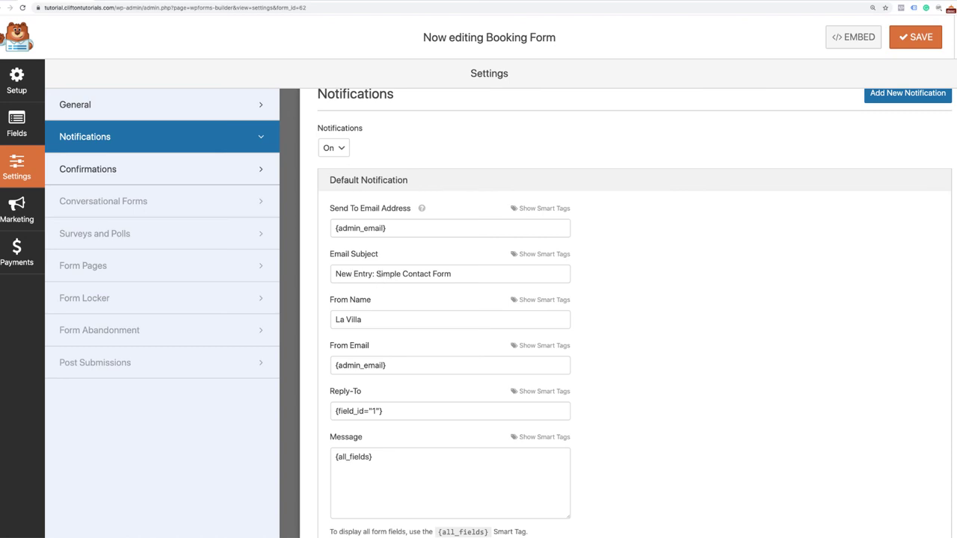
pyautogui.moveTo(376, 273); pyautogui.dragTo(465, 275)
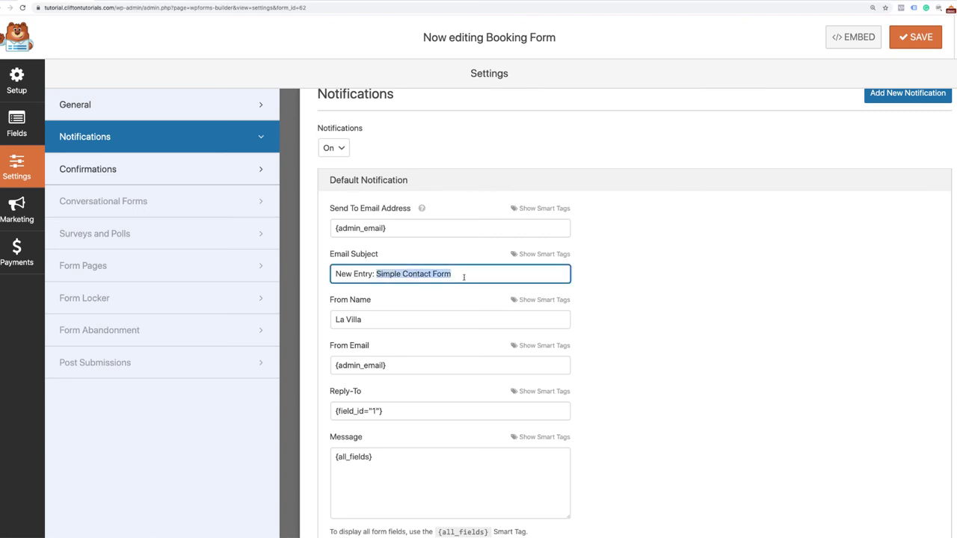
pyautogui.write('Booking')
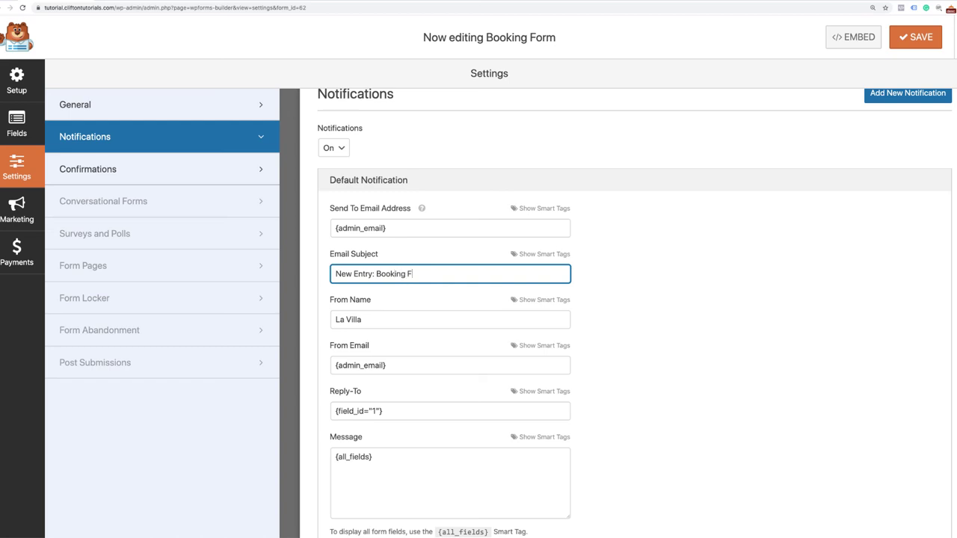
pyautogui.write(' Form')
# Edit the confirmation message to read "Thanks for booking with us! We will be in touch with you shortly to confirm your booking.".
pyautogui.click(194, 168)
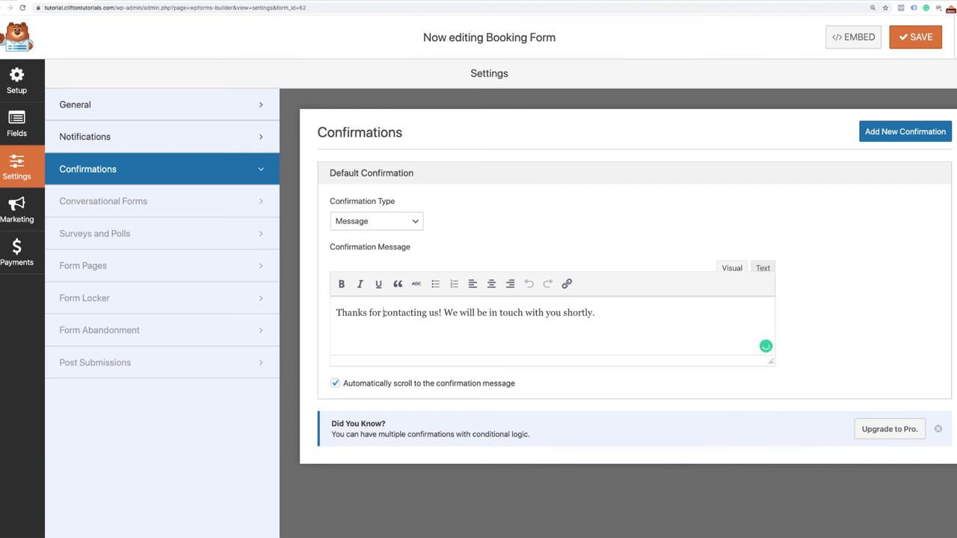
pyautogui.moveTo(383, 313); pyautogui.dragTo(427, 312)
pyautogui.write('booking with')
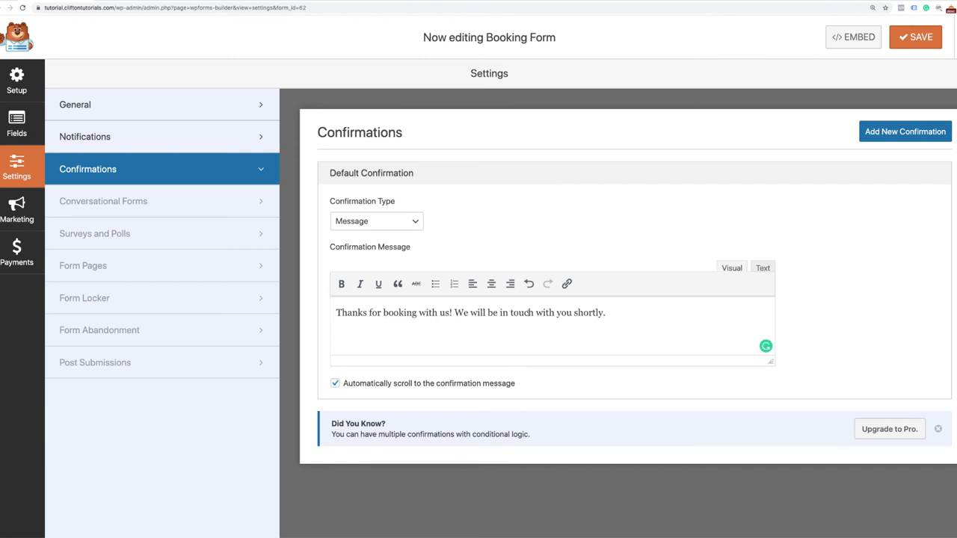
pyautogui.click(603, 313)
pyautogui.write('to confirm your booking')
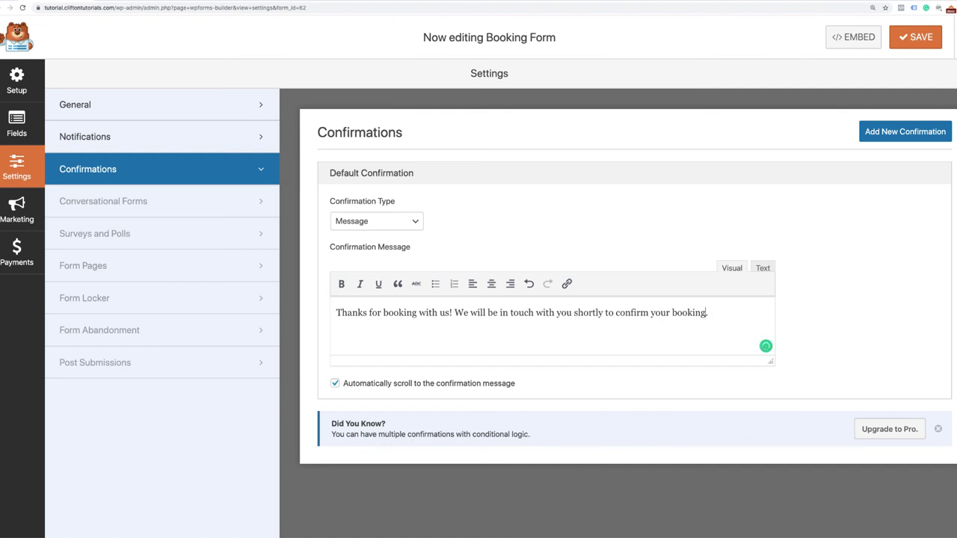
# Save the booking form and copy its embed shortcode.
pyautogui.click(914, 37)
pyautogui.click(854, 41)
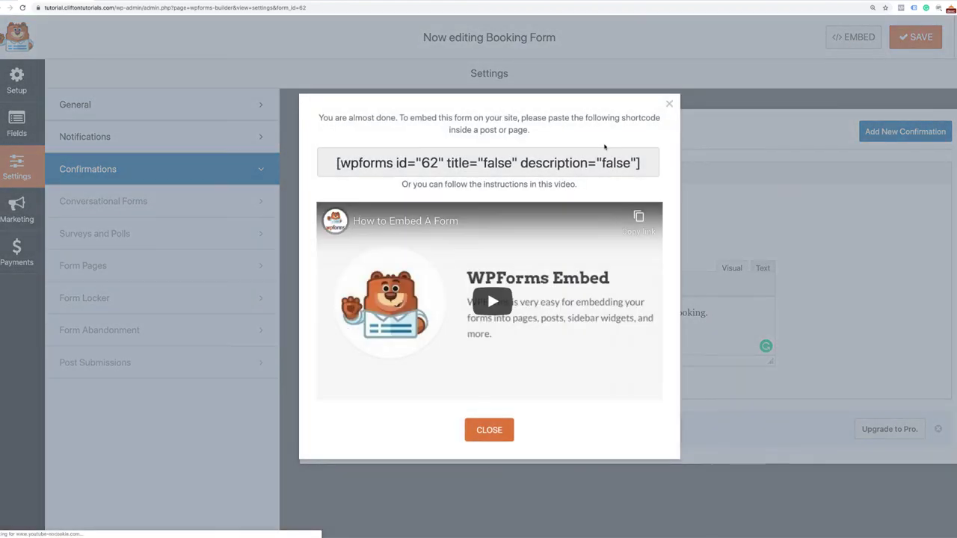
pyautogui.moveTo(337, 163); pyautogui.dragTo(658, 160)
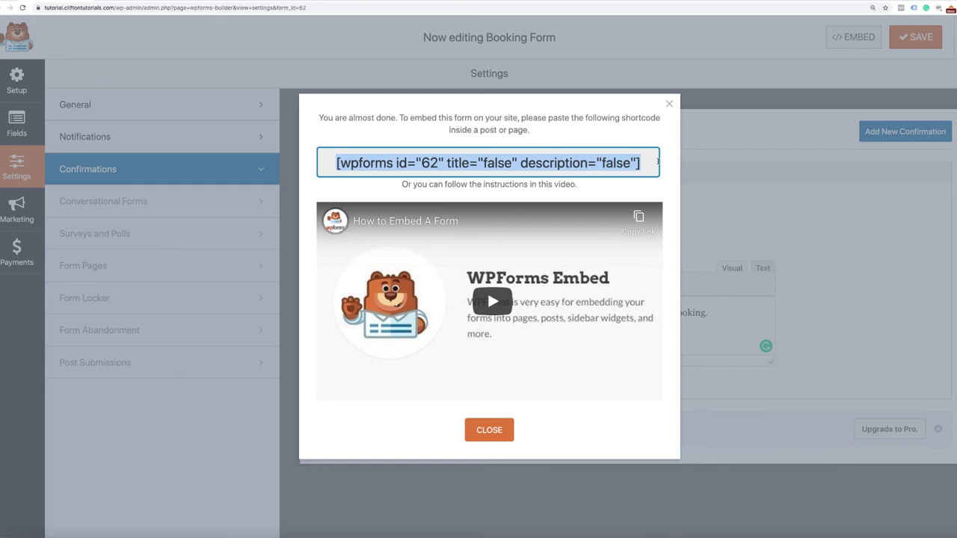
pyautogui.click(489, 429)
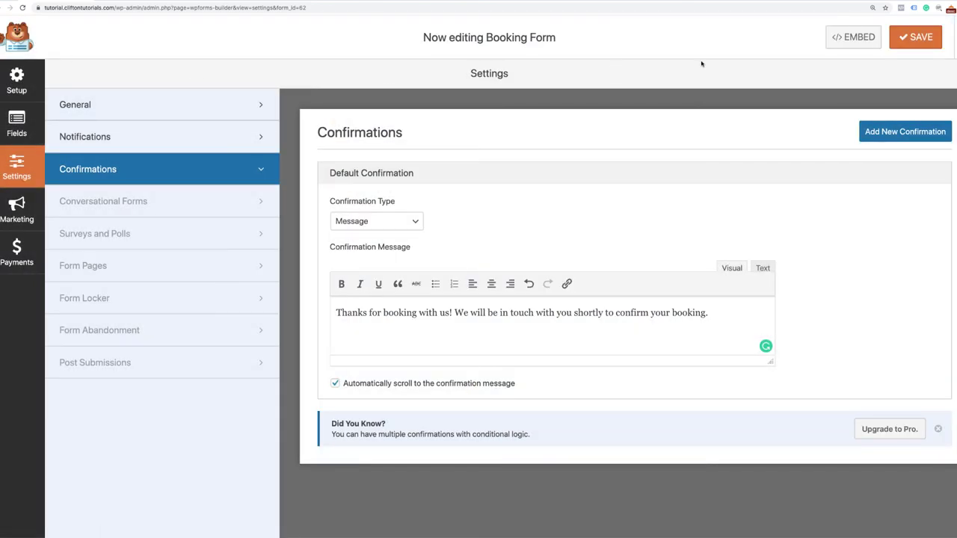
# Leave the form builder and open the site's Book Now page for editing in Beaver Builder.
pyautogui.press('super+r')
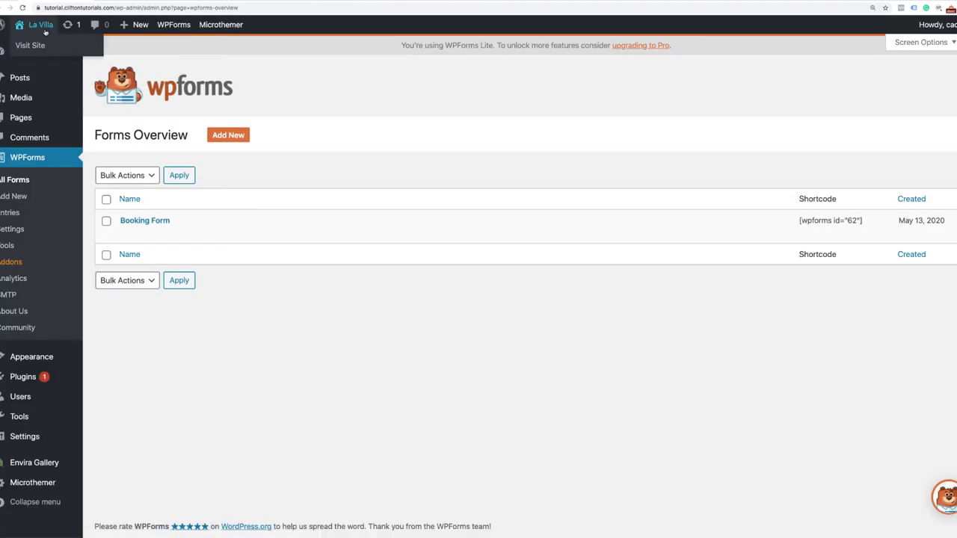
pyautogui.click(45, 31)
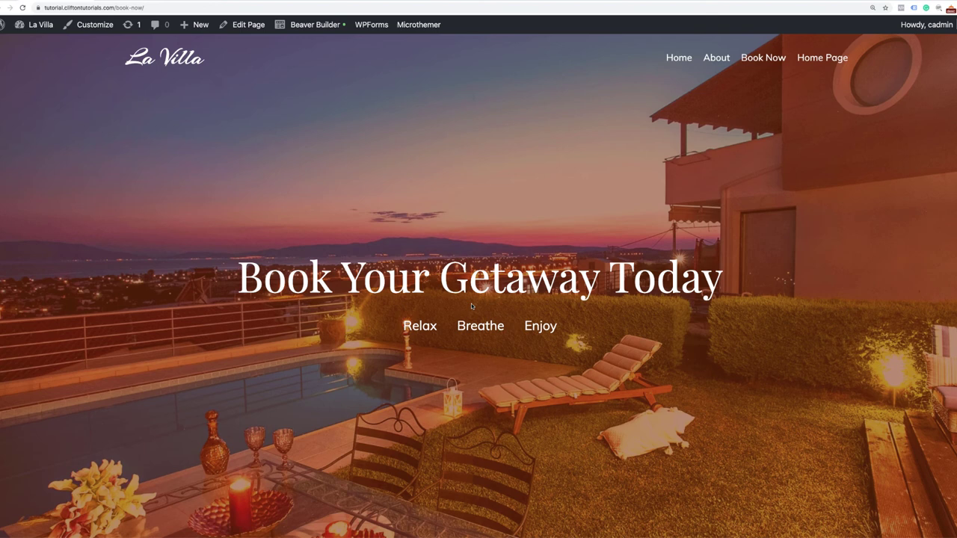
pyautogui.click(315, 27)
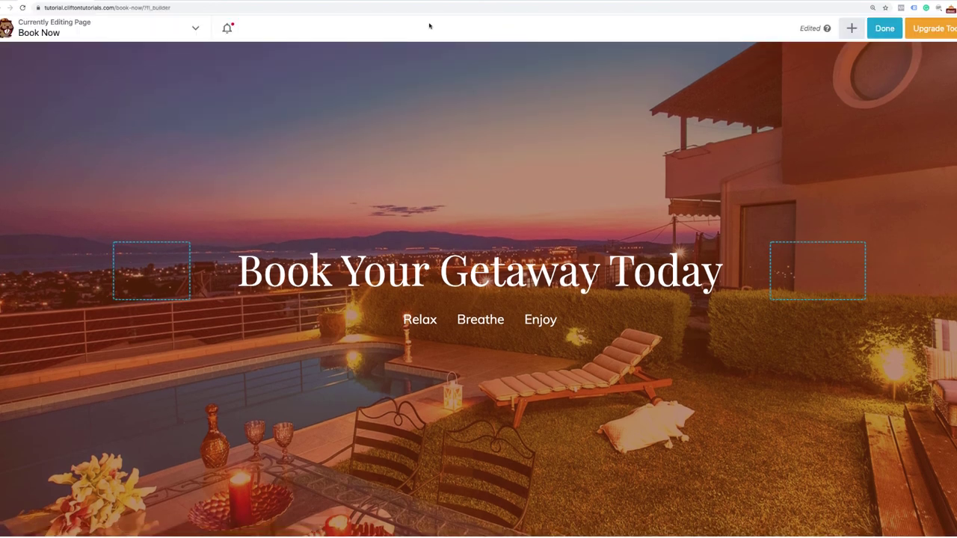
# Add a three-column layout inside the banner, below the Relax Breathe Enjoy line.
pyautogui.click(852, 28)
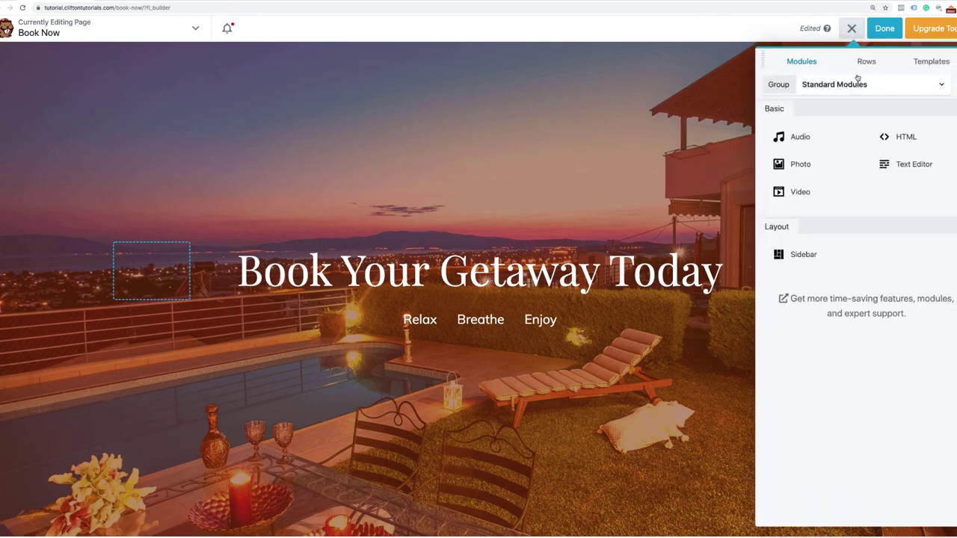
pyautogui.click(865, 61)
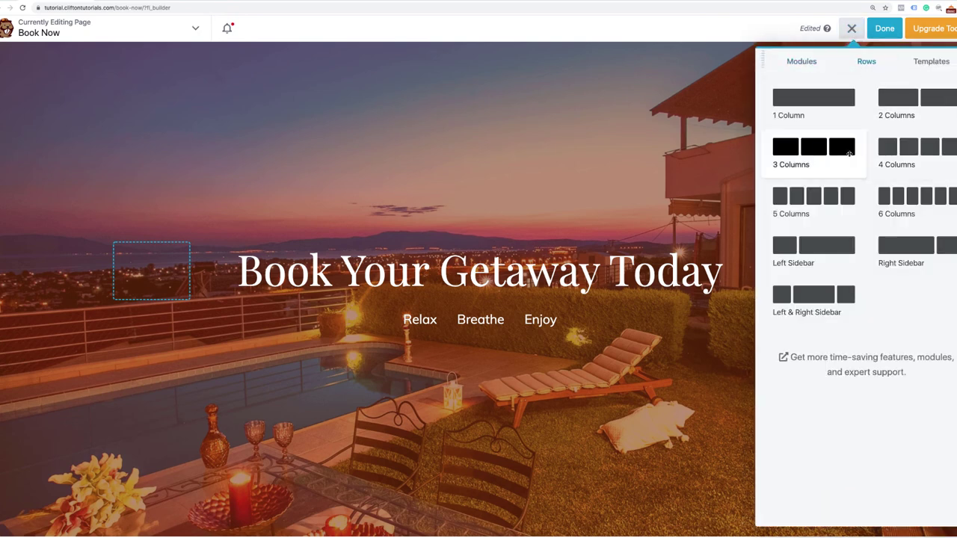
pyautogui.moveTo(849, 154); pyautogui.dragTo(475, 369)
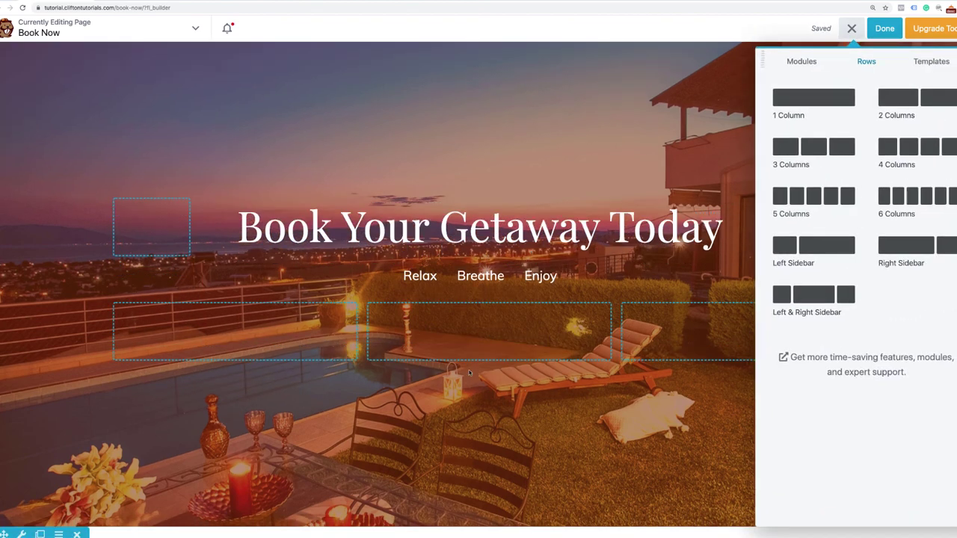
# Widen the middle column of the new three-column layout by narrowing both side columns.
pyautogui.moveTo(362, 336); pyautogui.dragTo(284, 334)
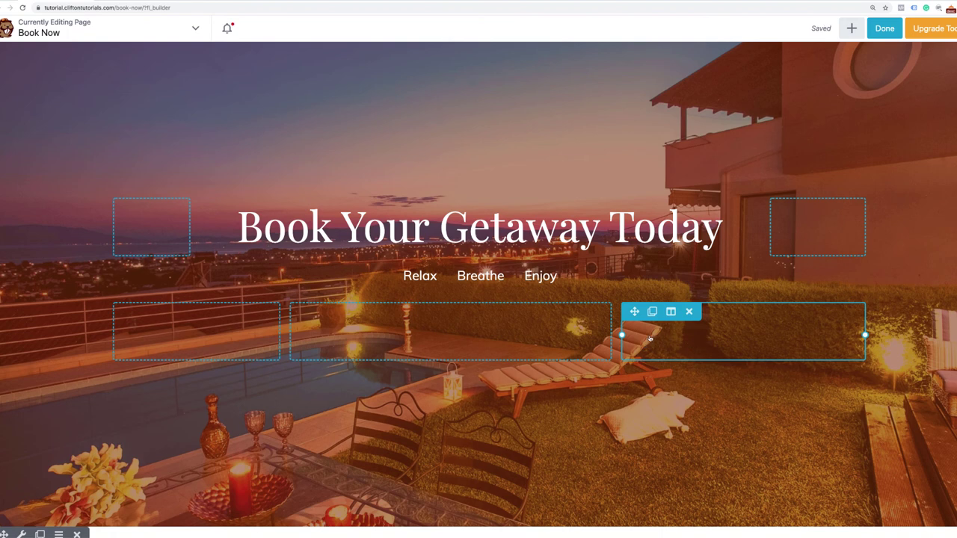
pyautogui.moveTo(621, 335); pyautogui.dragTo(668, 334)
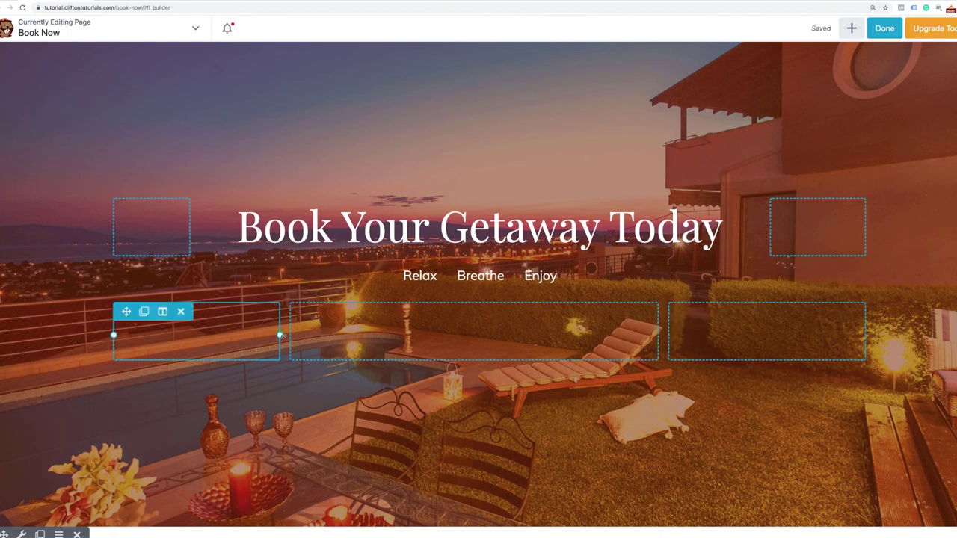
pyautogui.moveTo(282, 336); pyautogui.dragTo(274, 336)
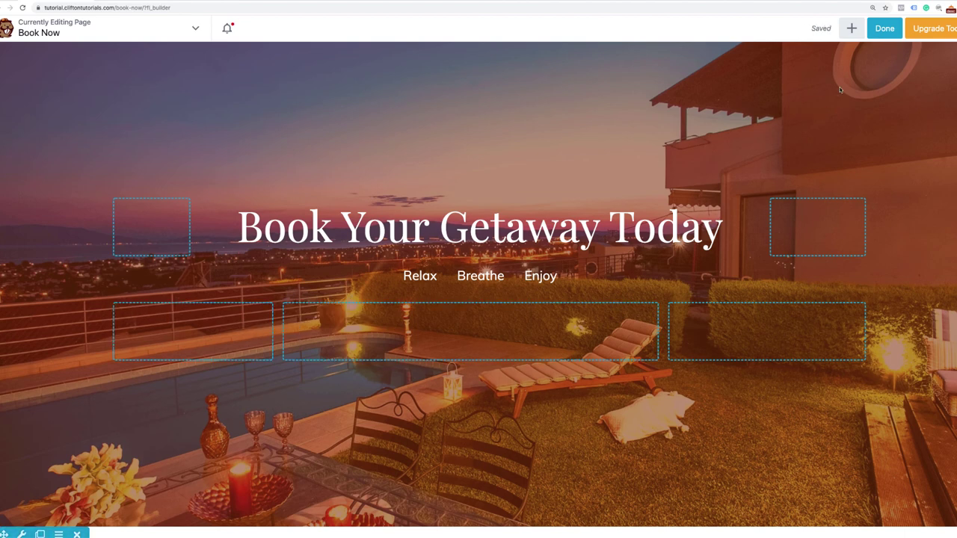
# Add an HTML module to the middle column containing [wpforms id="62" title="false" description="false"] and save it.
pyautogui.click(851, 29)
pyautogui.click(795, 64)
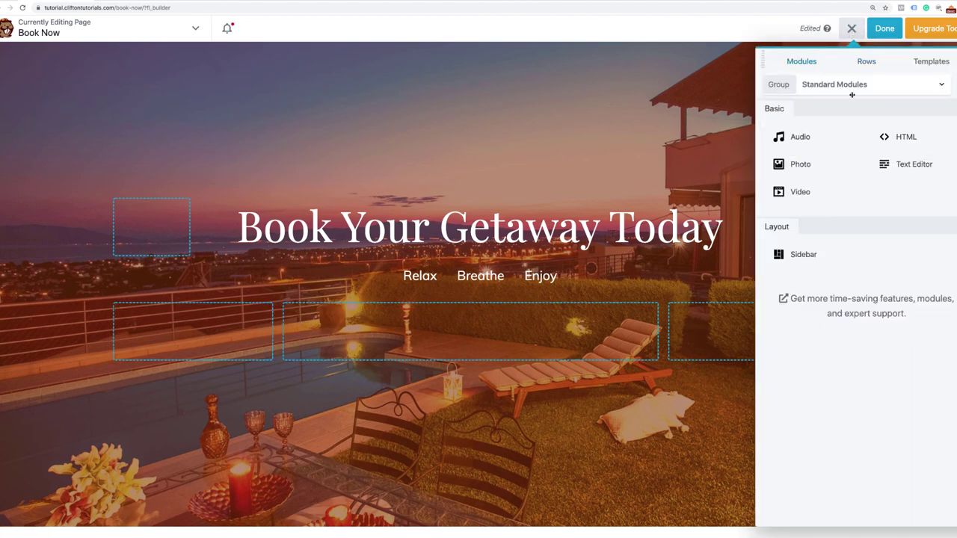
pyautogui.moveTo(882, 137); pyautogui.dragTo(452, 364)
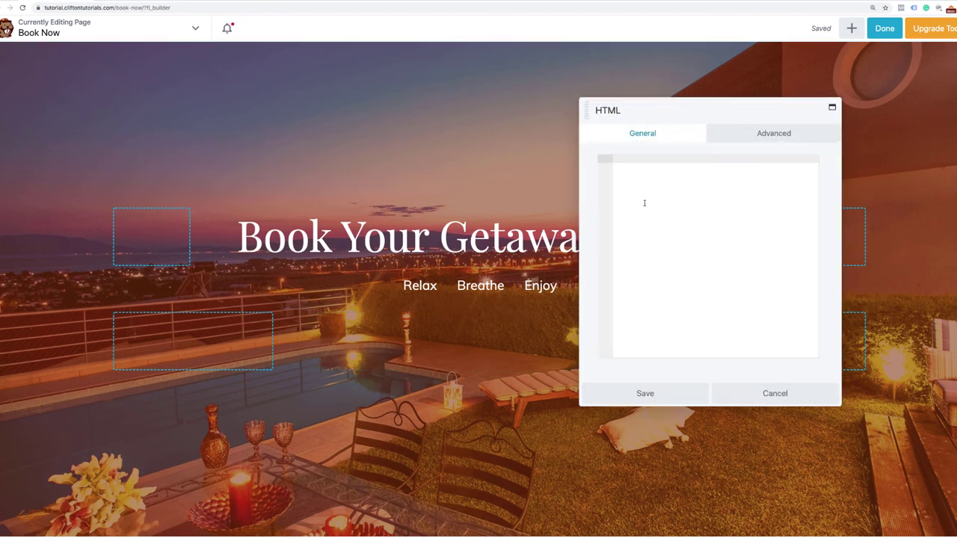
pyautogui.write('[gravityform id="62" title="false" description="false"]')
pyautogui.click(676, 392)
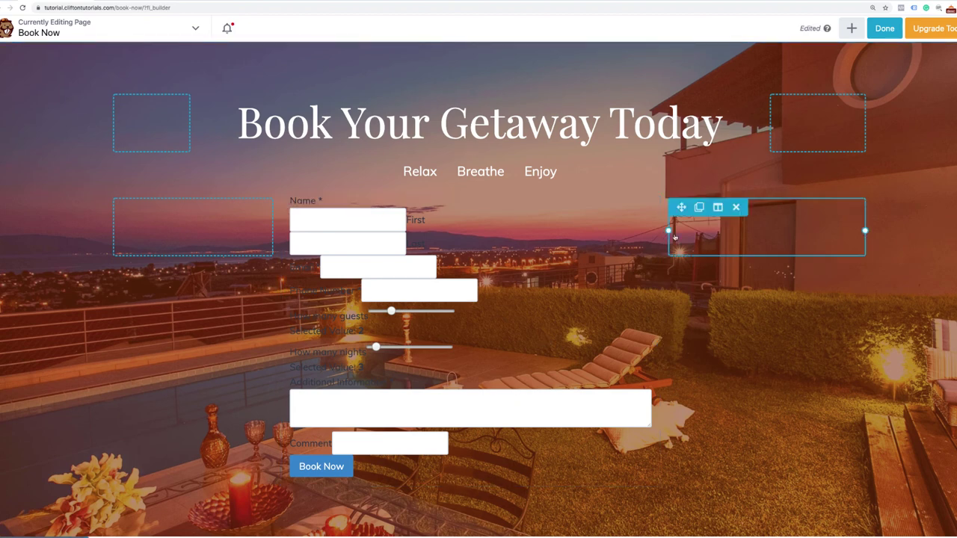
# Publish the Book Now page with its embedded form and reload the live page.
pyautogui.click(888, 28)
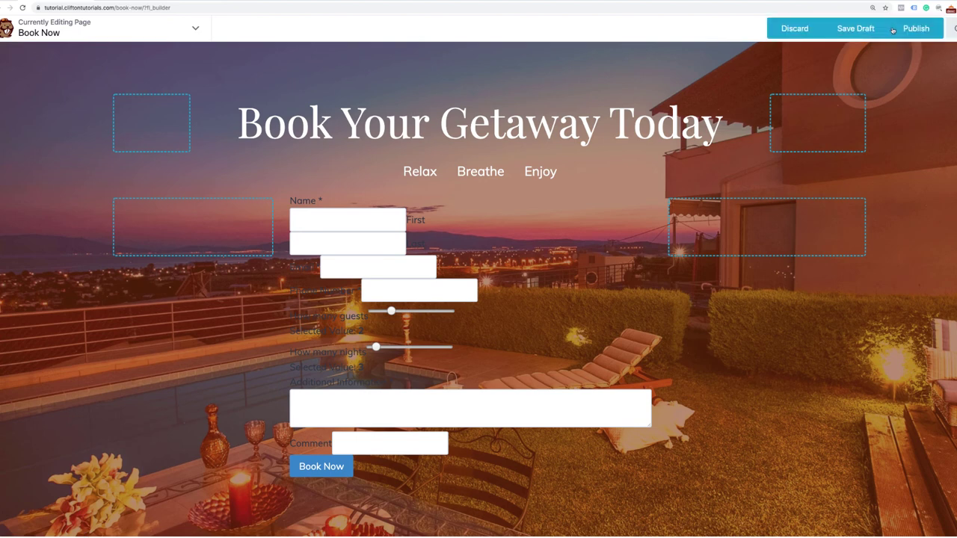
pyautogui.click(893, 30)
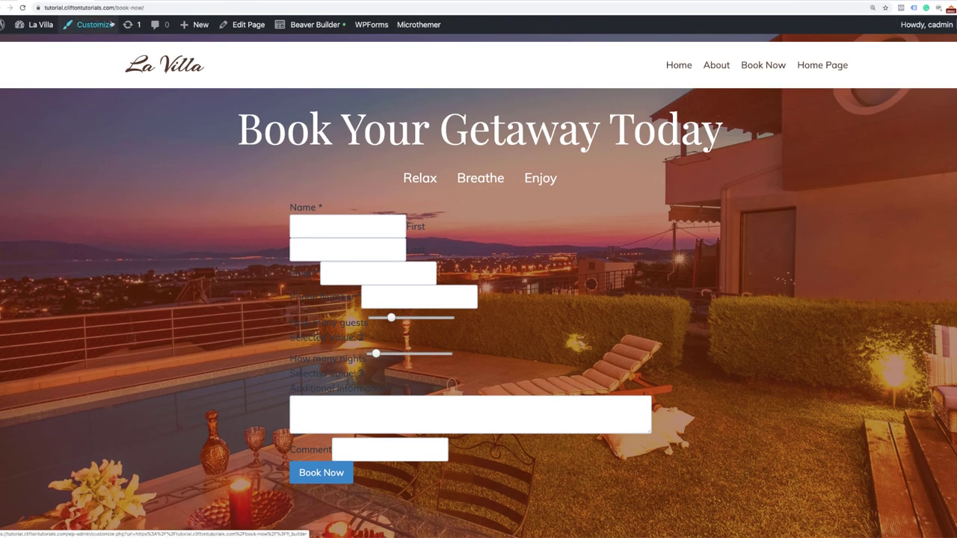
pyautogui.click(23, 8)
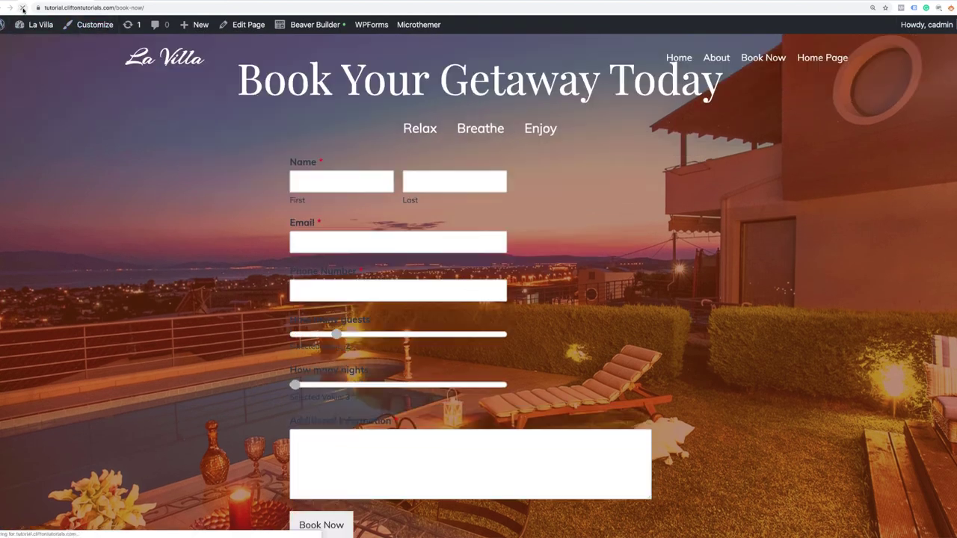
# Examine the booking form's layout and the readability of its field labels against the banner image on the live page.
pyautogui.scroll(-3, 36, 281)
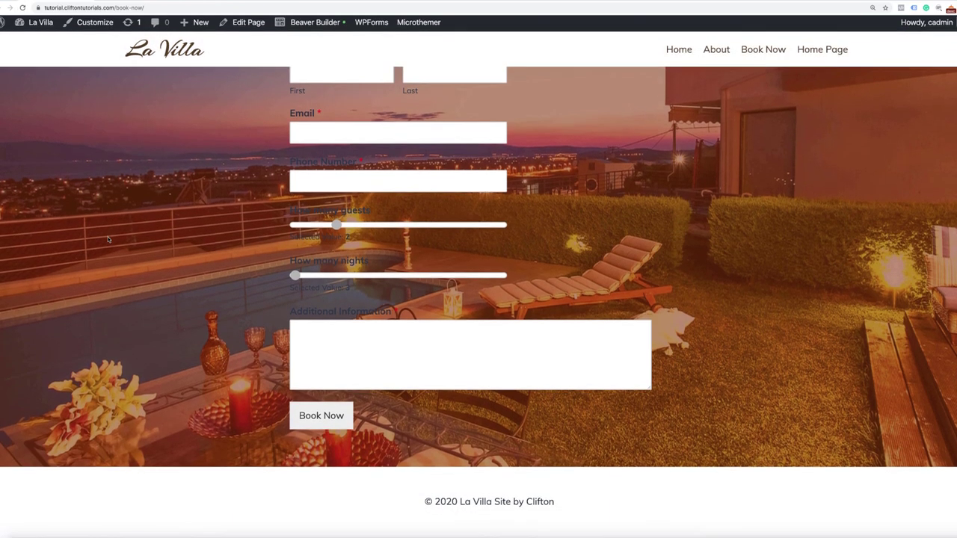
pyautogui.scroll(3, 108, 240)
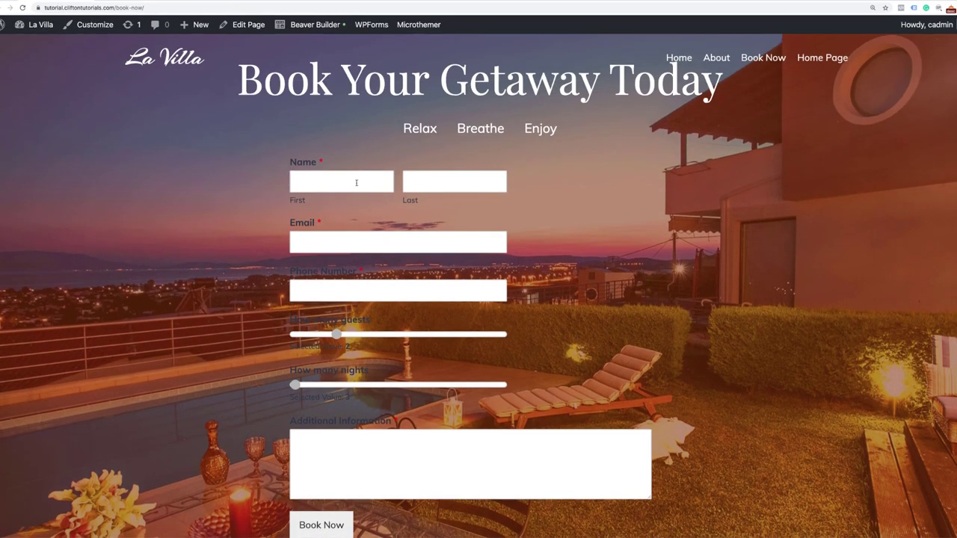
pyautogui.moveTo(292, 164); pyautogui.dragTo(319, 162)
pyautogui.moveTo(285, 222); pyautogui.dragTo(339, 222)
pyautogui.moveTo(298, 274); pyautogui.dragTo(383, 276)
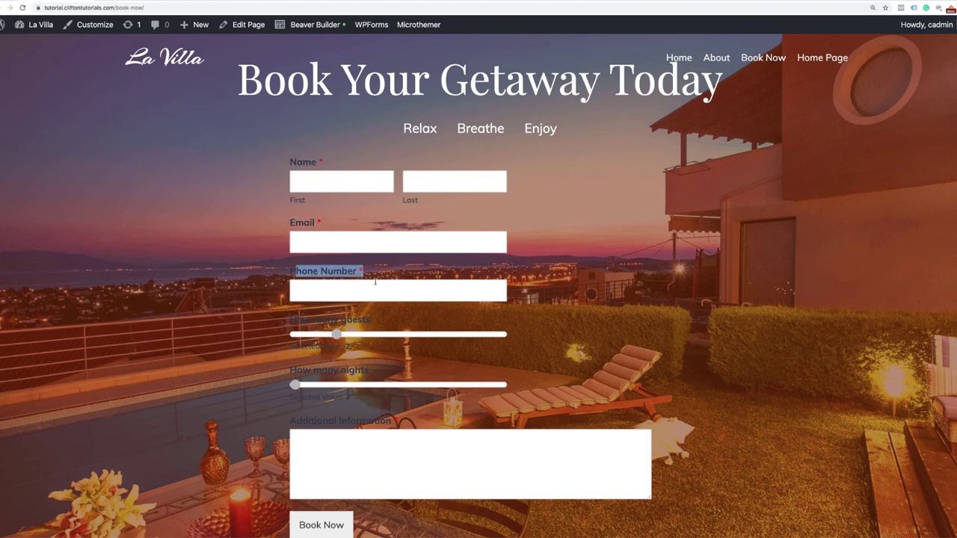
pyautogui.click(261, 326)
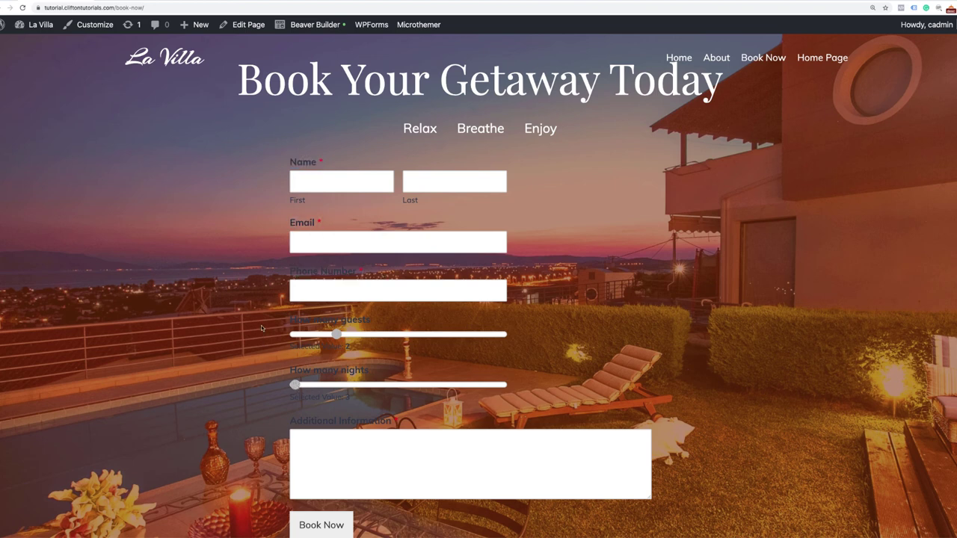
pyautogui.scroll(-3, 261, 326)
pyautogui.scroll(2, 261, 326)
pyautogui.scroll(1, 261, 327)
pyautogui.moveTo(291, 163); pyautogui.dragTo(330, 164)
pyautogui.moveTo(290, 221); pyautogui.dragTo(347, 224)
pyautogui.click(261, 217)
# Reopen the page in Beaver Builder and set the text color of the column holding the form to #ffffff.
pyautogui.click(332, 27)
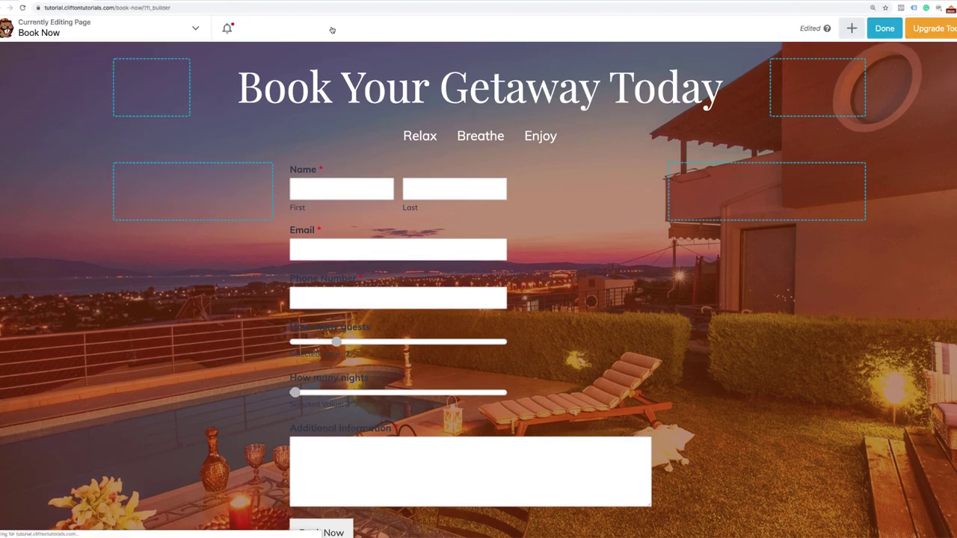
pyautogui.moveTo(333, 188)
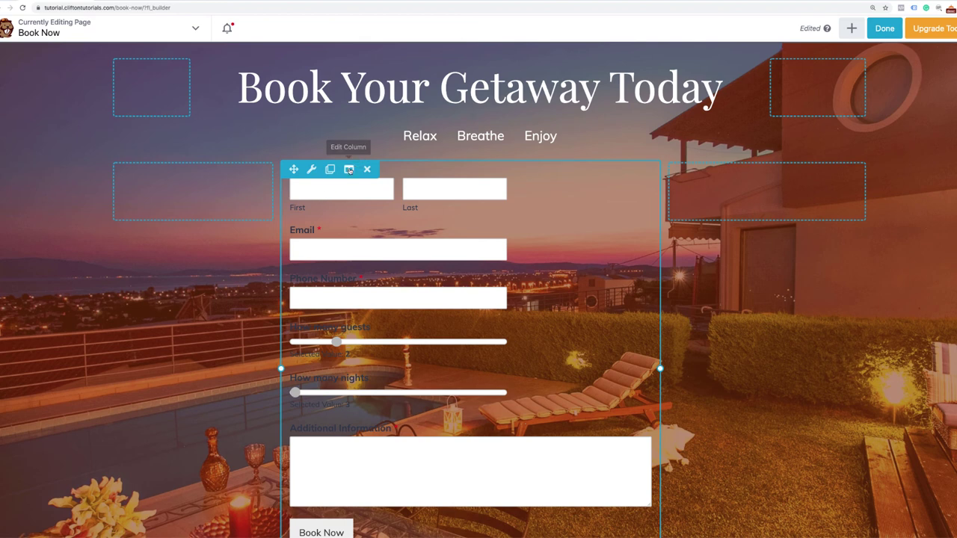
pyautogui.click(350, 170)
pyautogui.click(362, 189)
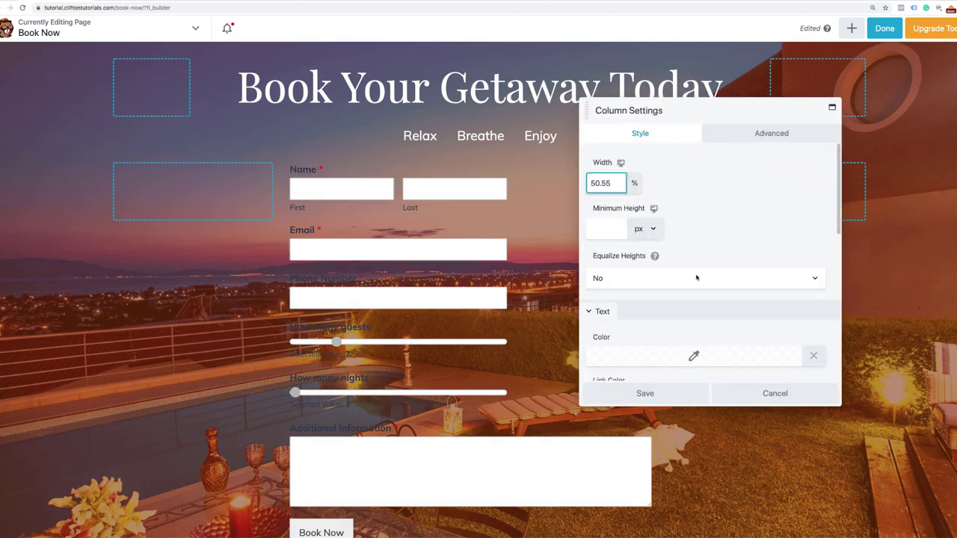
pyautogui.scroll(-3, 696, 278)
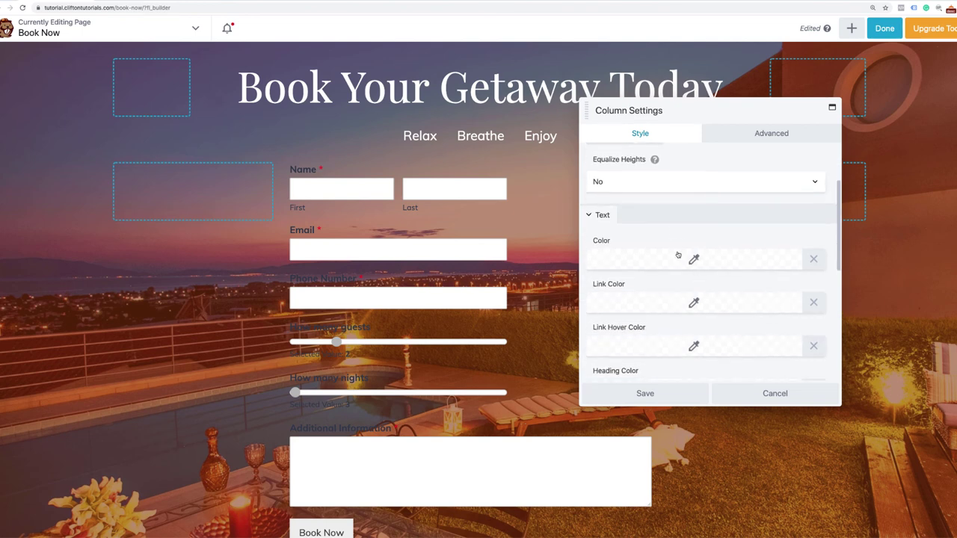
pyautogui.click(694, 259)
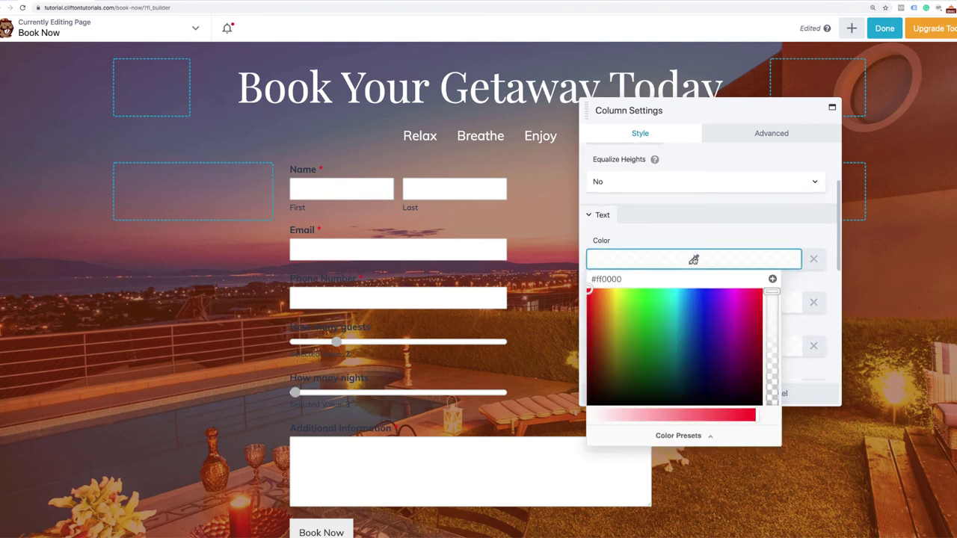
pyautogui.click(608, 415)
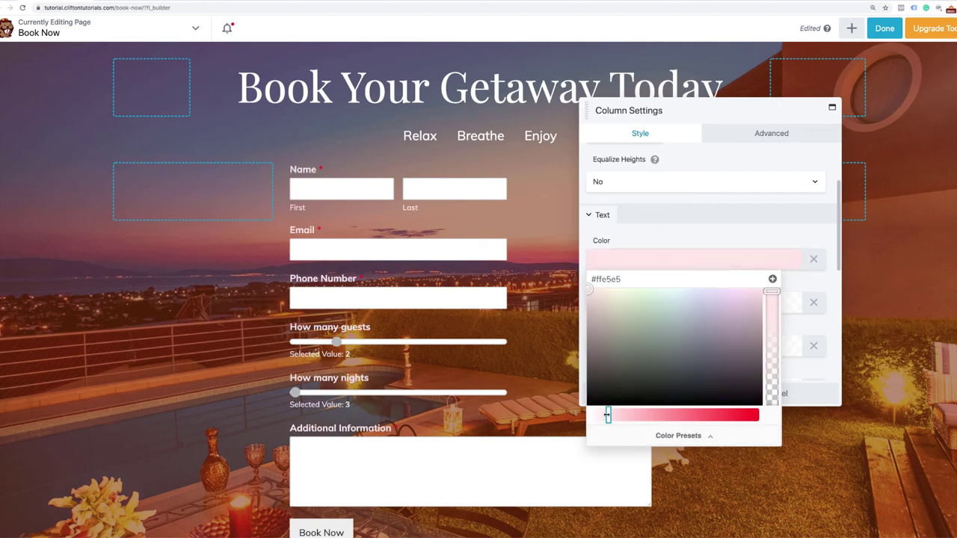
pyautogui.moveTo(608, 415); pyautogui.dragTo(592, 415)
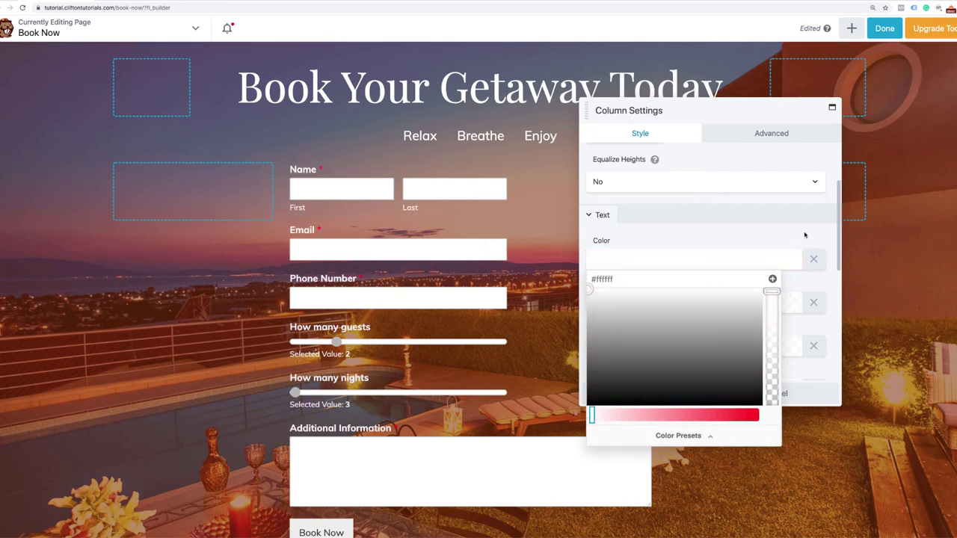
pyautogui.moveTo(768, 114); pyautogui.dragTo(796, 113)
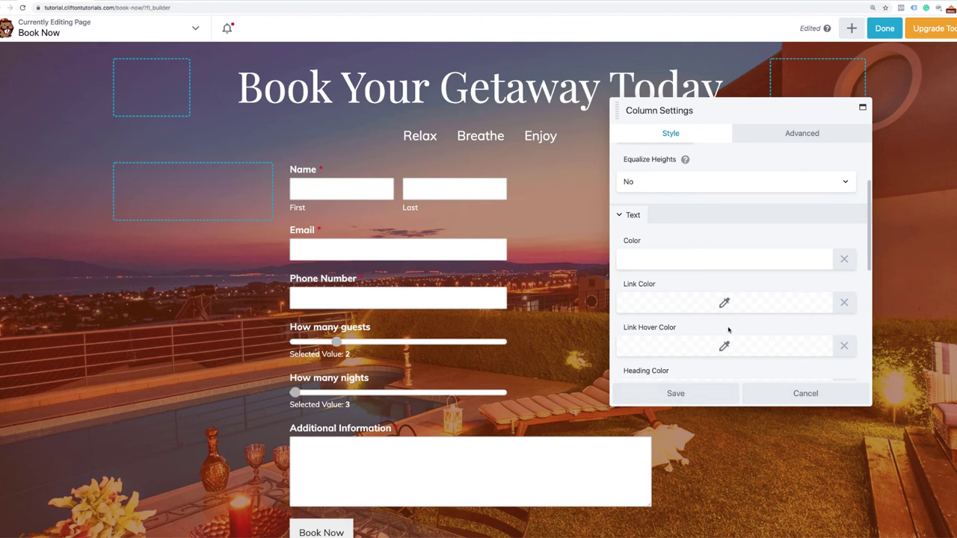
# Give the form's column a semi-transparent black background color of rgba(2,0,0,0.31).
pyautogui.scroll(-5, 718, 321)
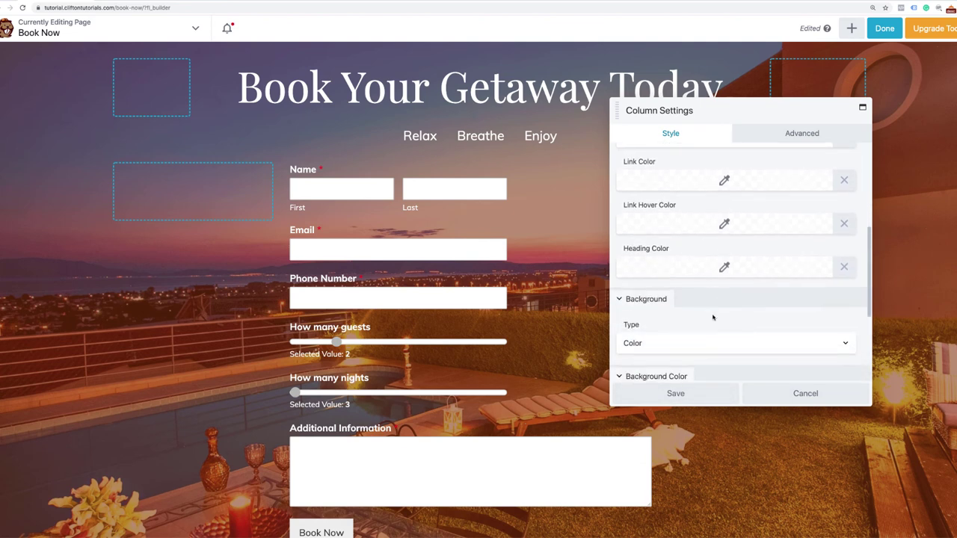
pyautogui.scroll(-3, 712, 318)
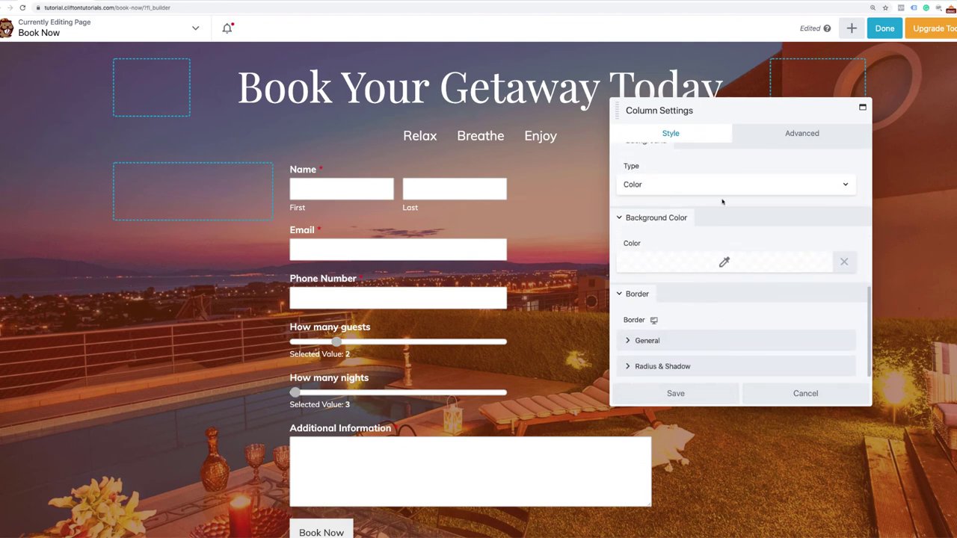
pyautogui.click(724, 262)
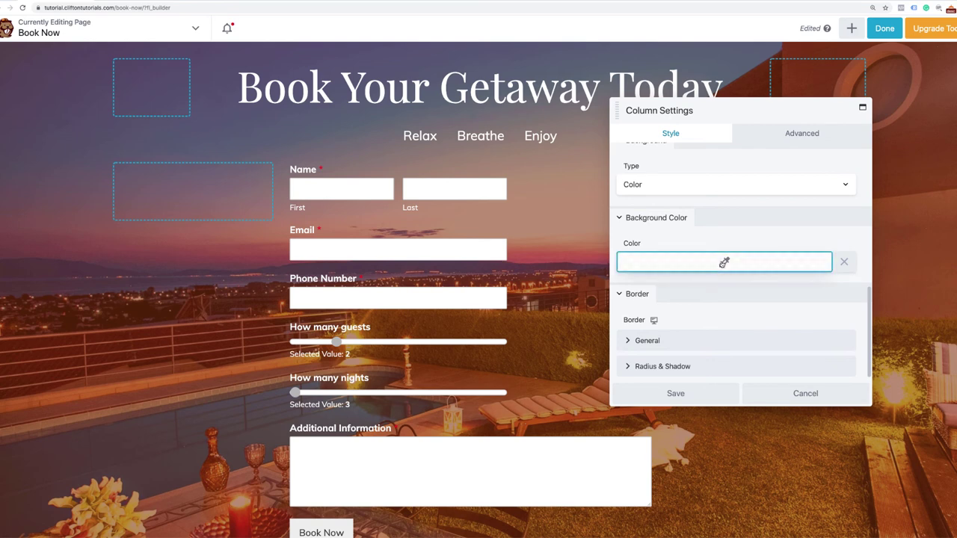
pyautogui.moveTo(652, 401); pyautogui.dragTo(620, 407)
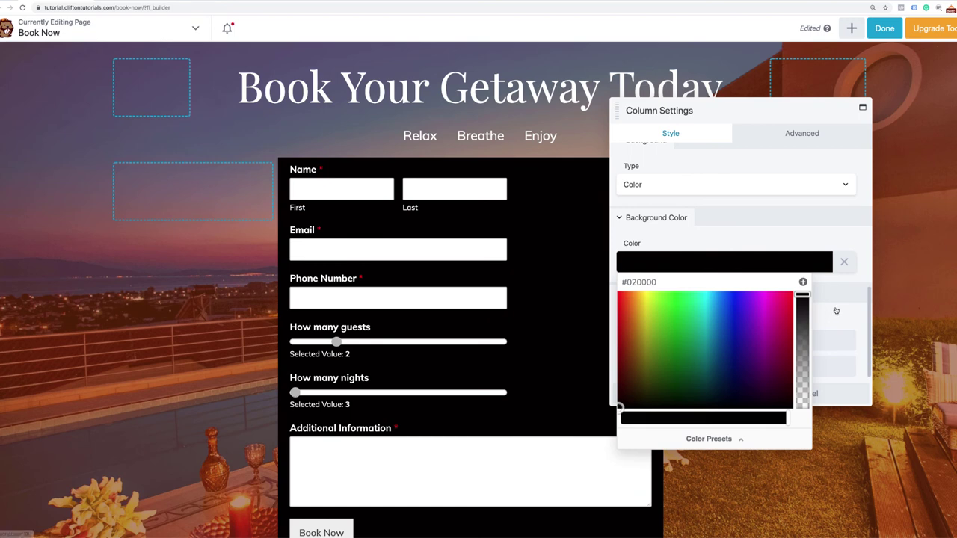
pyautogui.moveTo(800, 296); pyautogui.dragTo(804, 372)
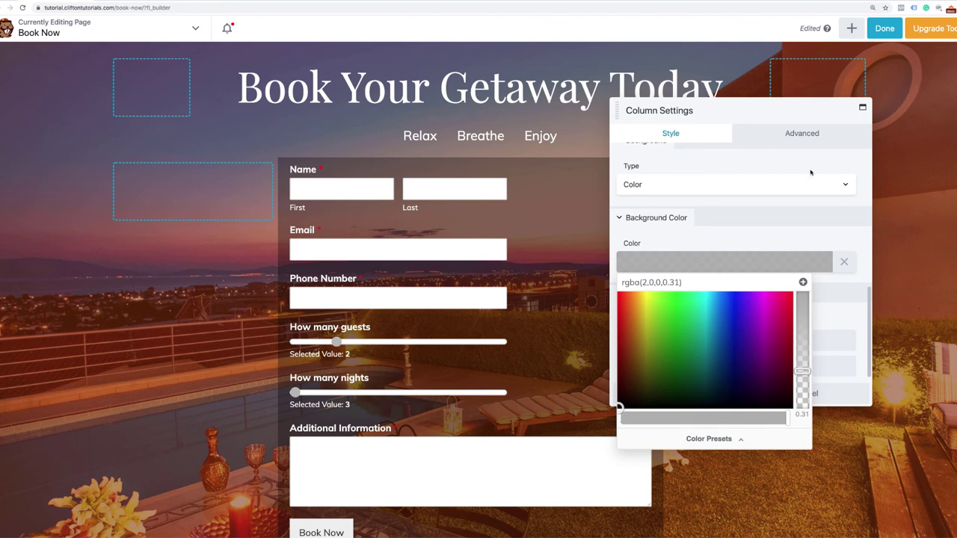
# Set the form column's padding to 40 px on all four sides and save the column settings.
pyautogui.click(802, 133)
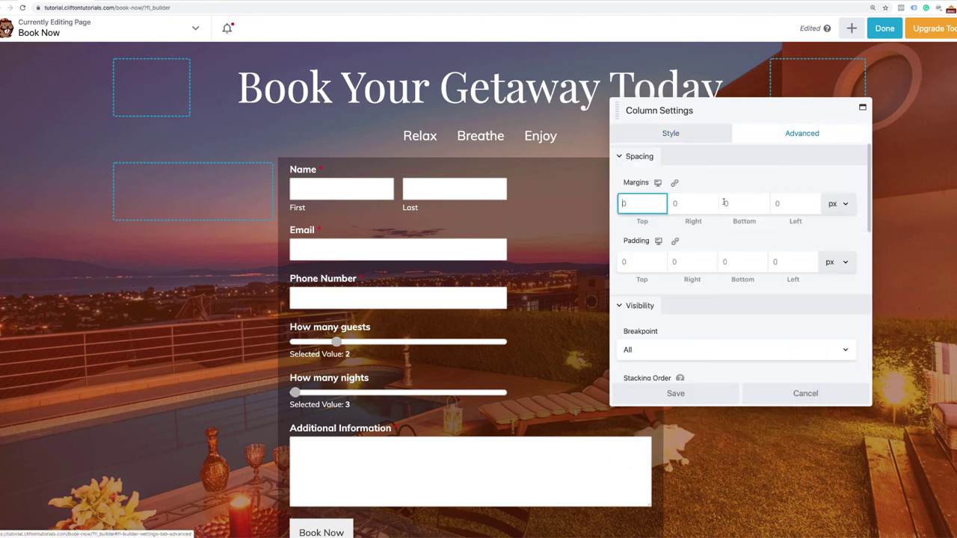
pyautogui.click(650, 263)
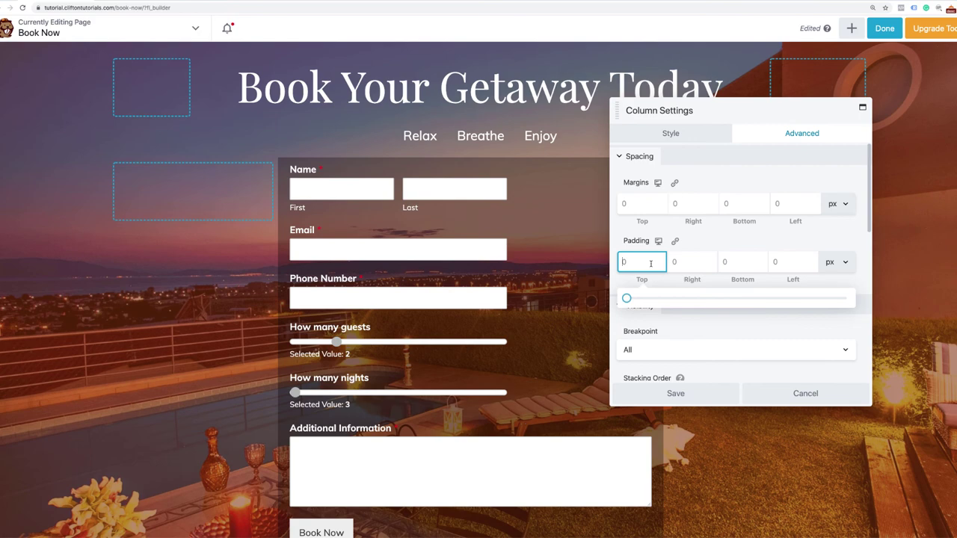
pyautogui.write('40')
pyautogui.click(676, 241)
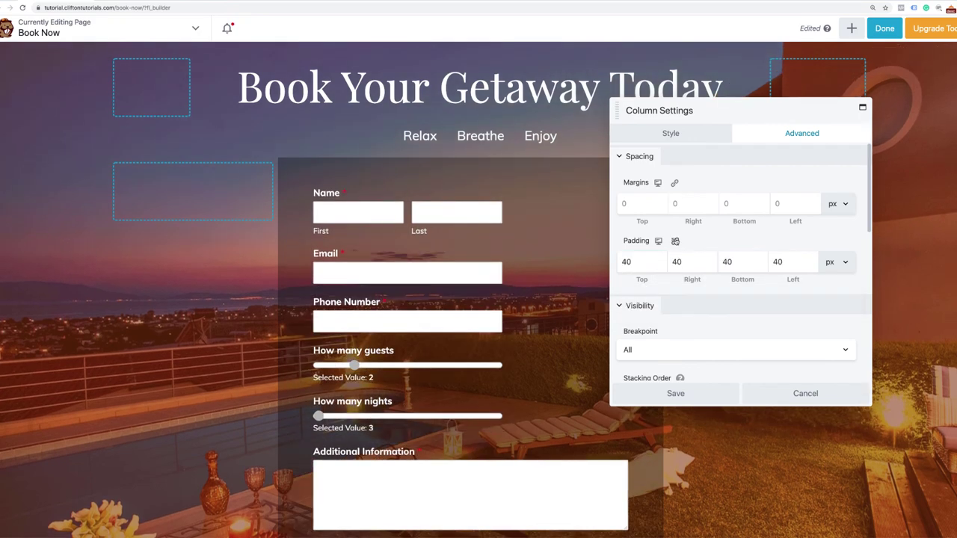
pyautogui.scroll(-4, 455, 273)
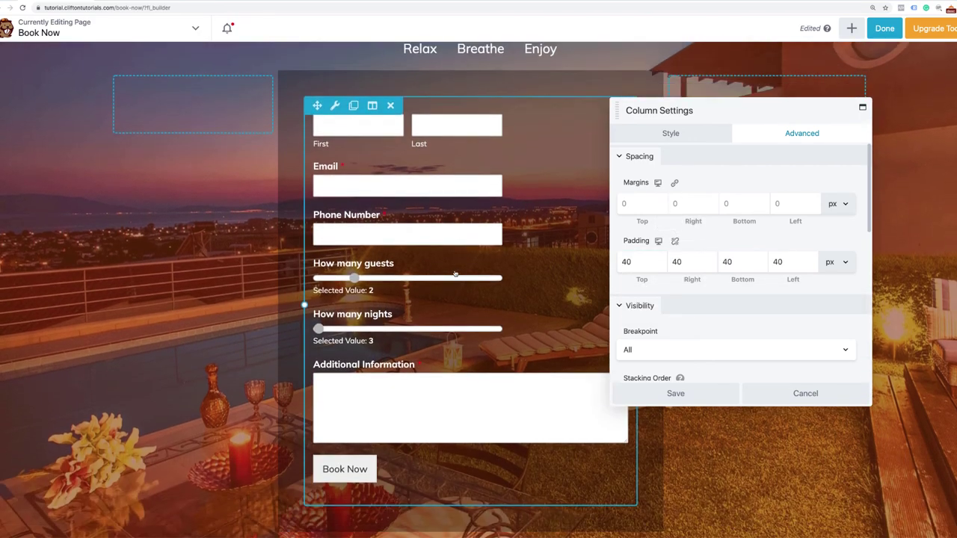
pyautogui.scroll(1, 455, 274)
pyautogui.scroll(1, 455, 274)
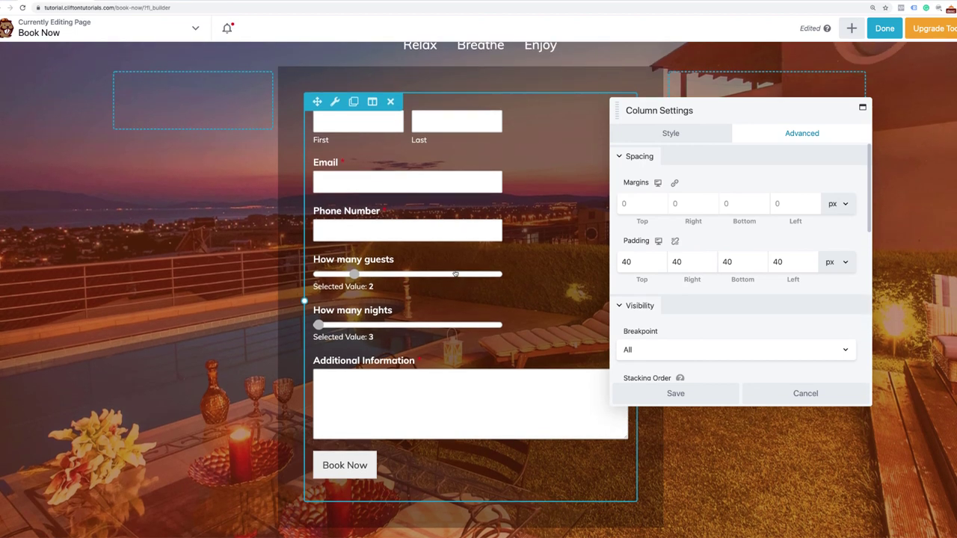
pyautogui.click(682, 395)
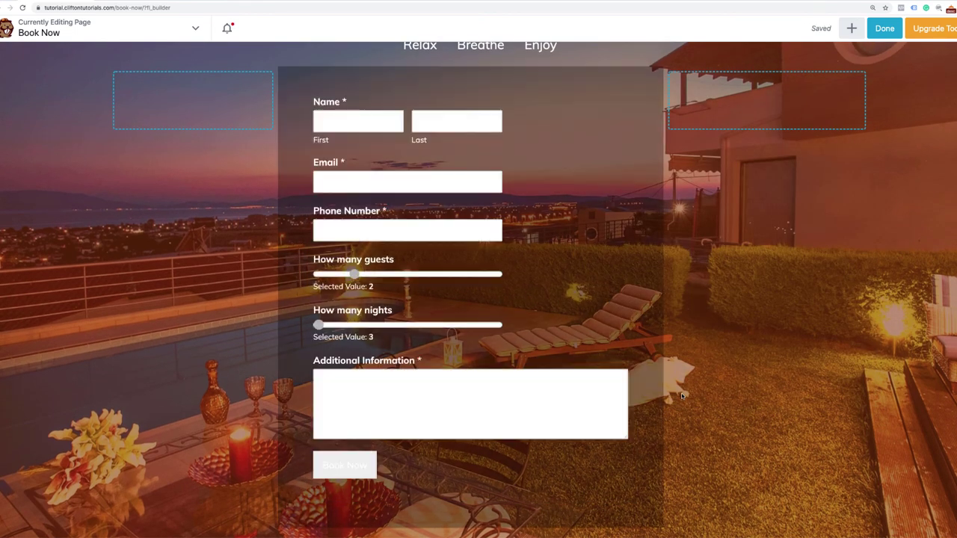
# Check the restyled form column, publish the Book Now page and reload the live page.
pyautogui.scroll(2, 681, 395)
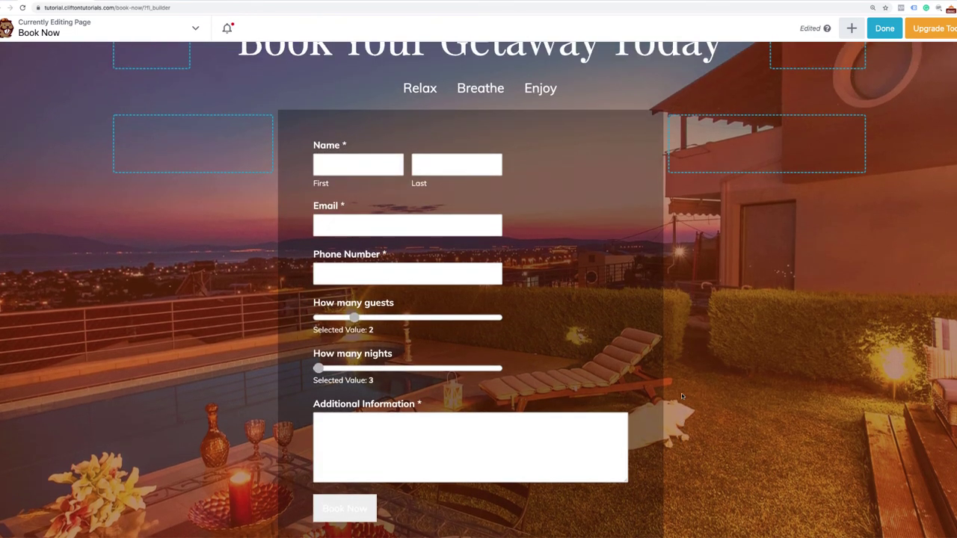
pyautogui.scroll(2, 681, 393)
pyautogui.scroll(-2, 681, 394)
pyautogui.scroll(1, 681, 393)
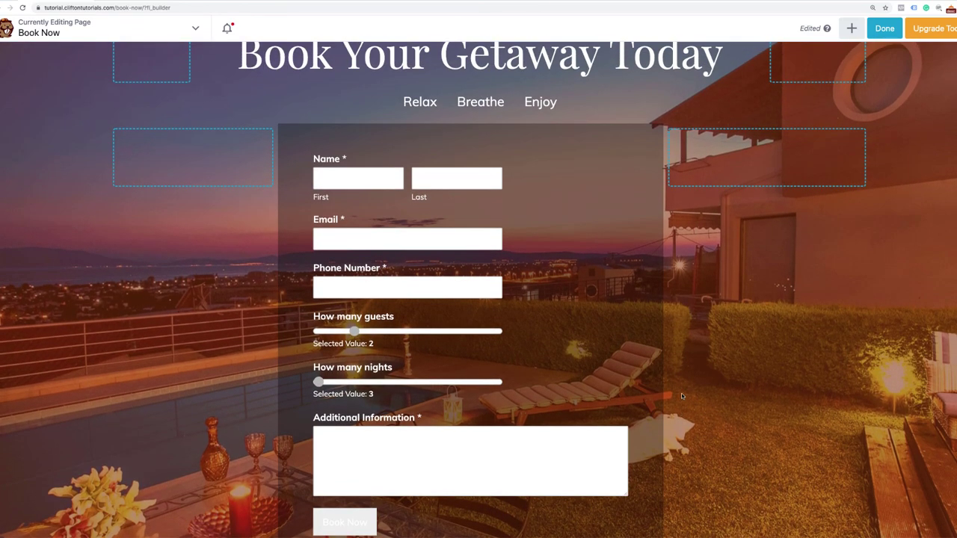
pyautogui.click(887, 30)
pyautogui.click(908, 33)
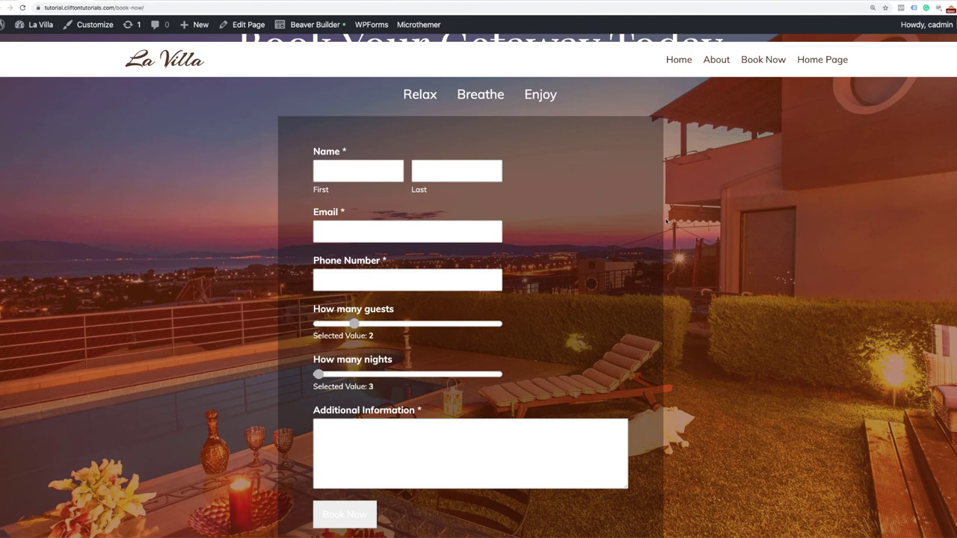
pyautogui.click(40, 25)
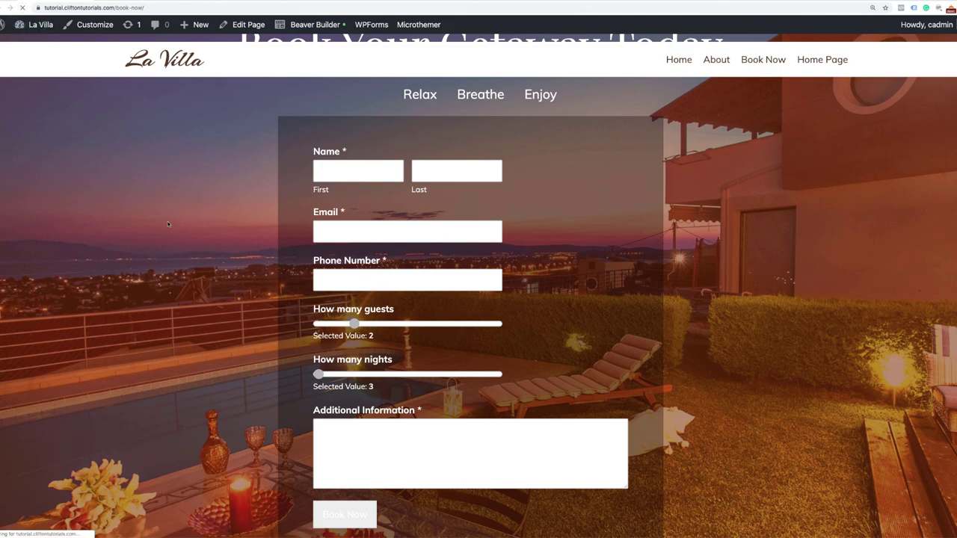
# Look over the live booking form down to its Book Now button and open the page in Microthemer.
pyautogui.scroll(-3, 297, 323)
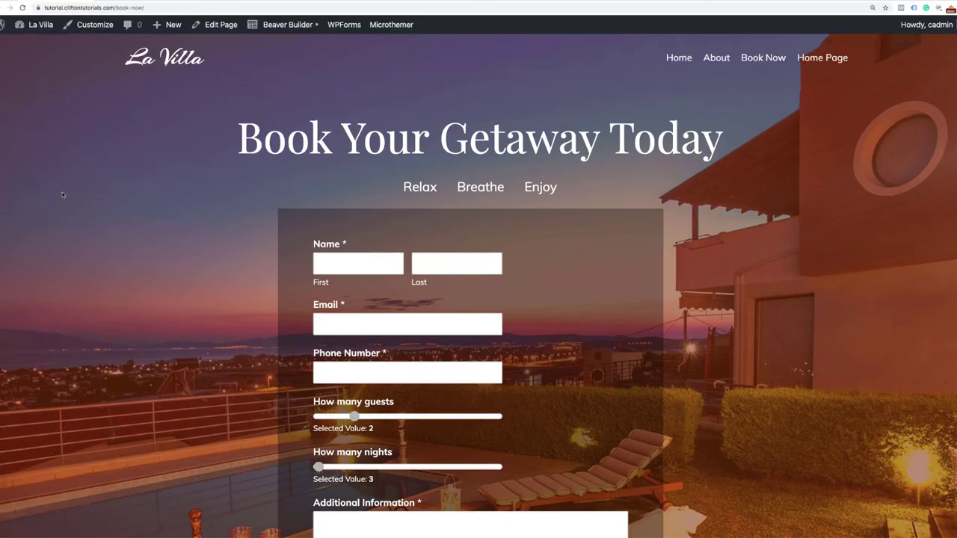
pyautogui.scroll(-3, 63, 195)
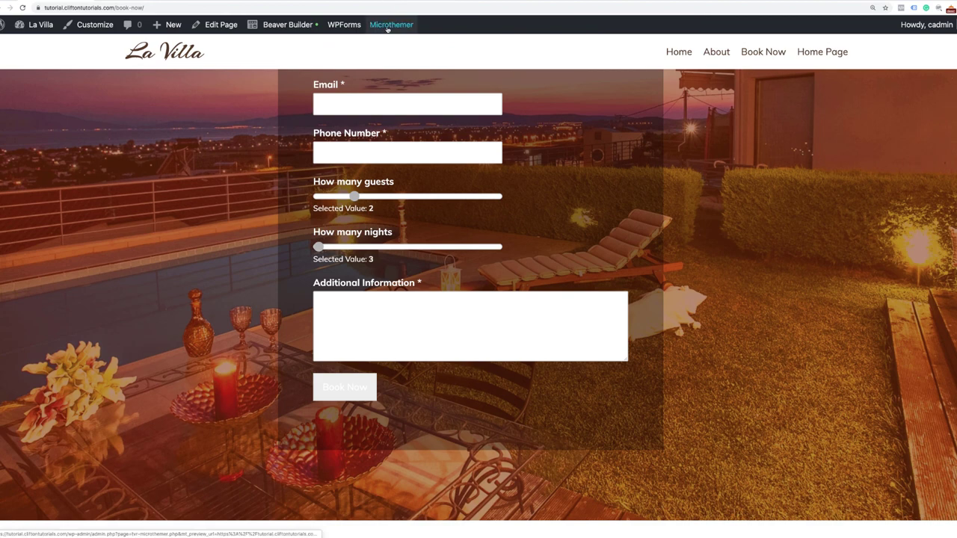
pyautogui.click(324, 387)
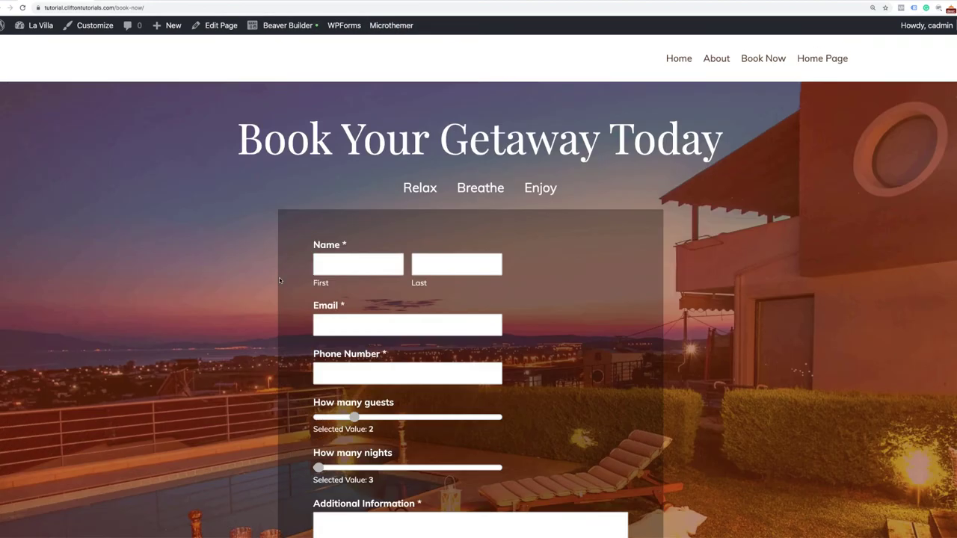
pyautogui.click(403, 28)
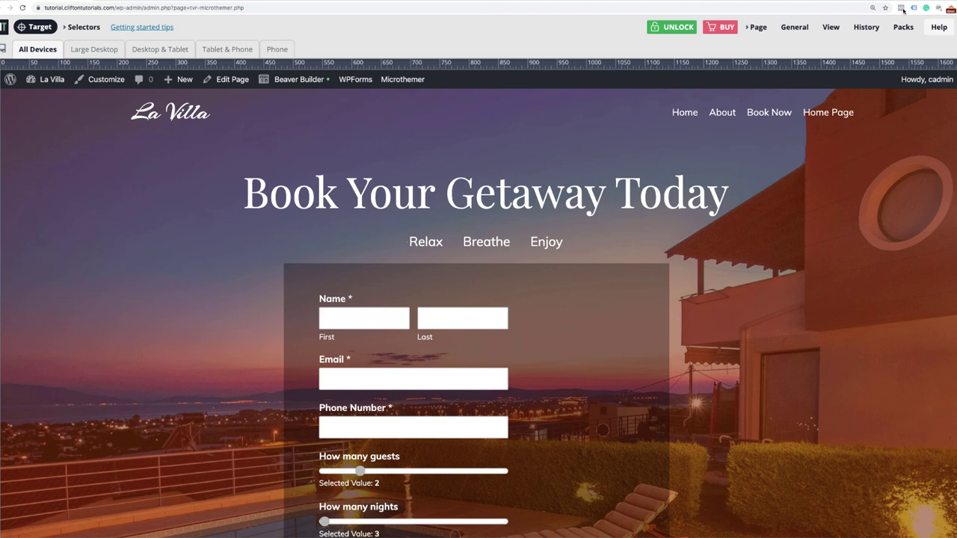
pyautogui.moveTo(939, 27)
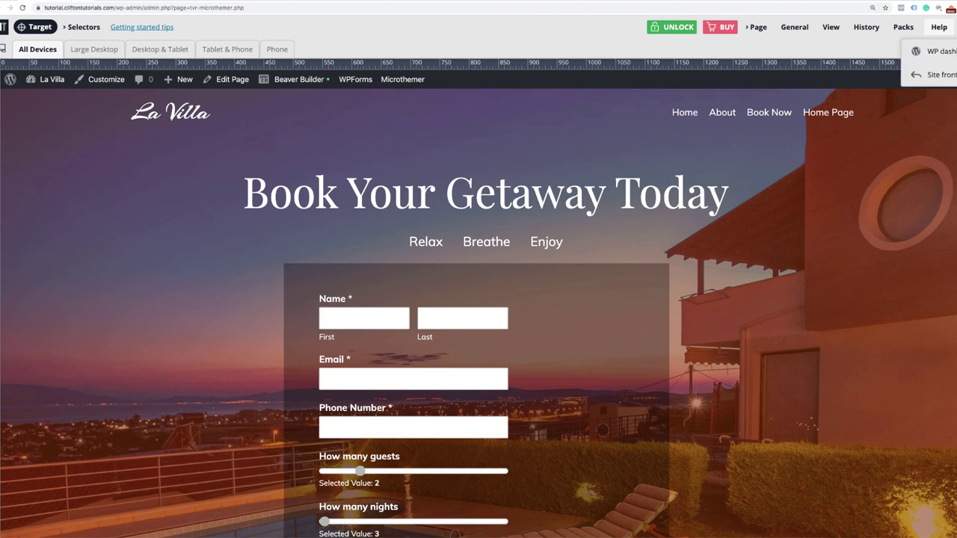
# Leave Microthemer for the live Book Now page and open the site customizer's Additional CSS editor.
pyautogui.click(951, 75)
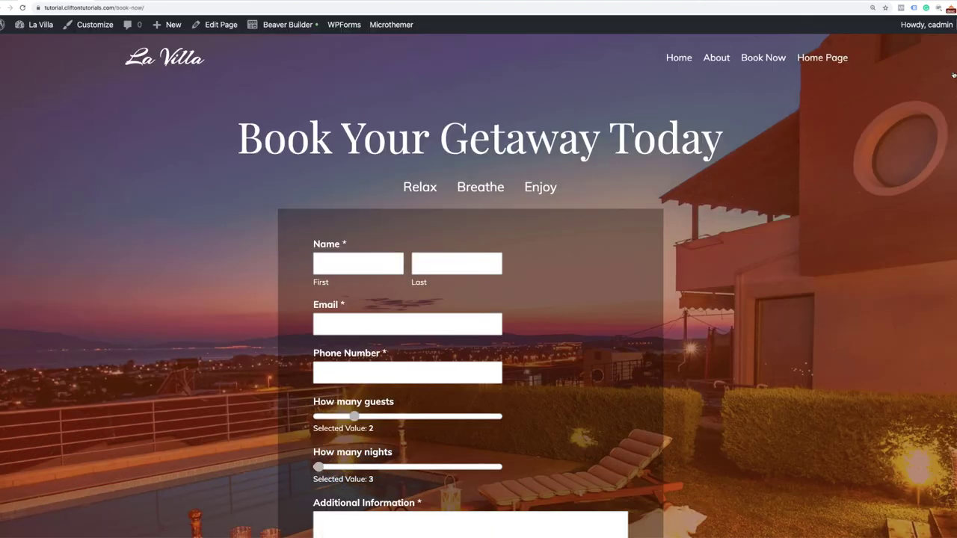
pyautogui.scroll(-5, 636, 274)
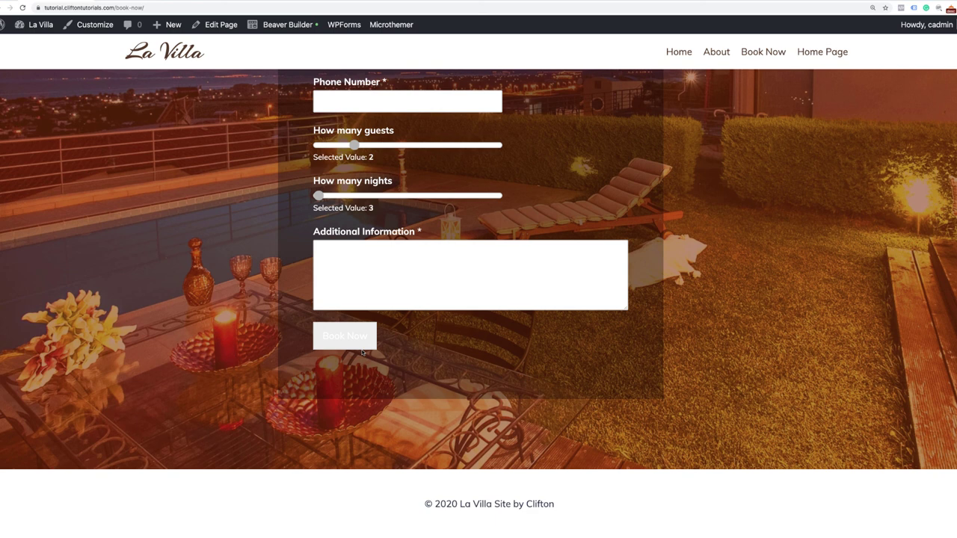
pyautogui.scroll(1, 363, 351)
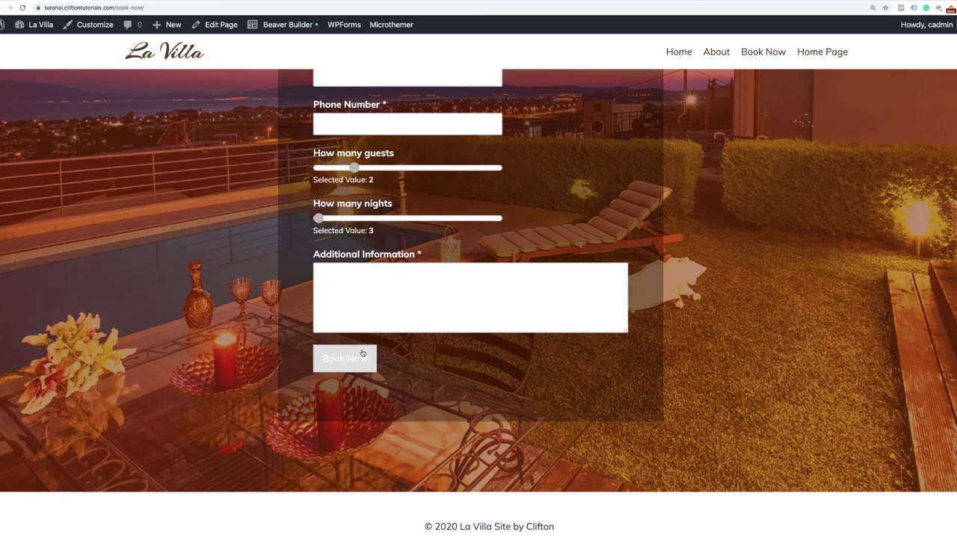
pyautogui.click(95, 26)
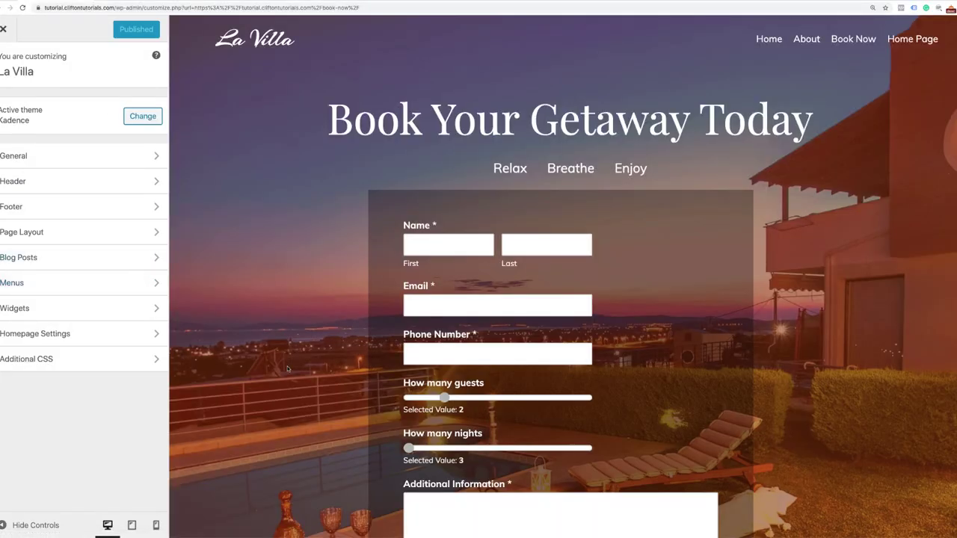
pyautogui.scroll(-5, 287, 368)
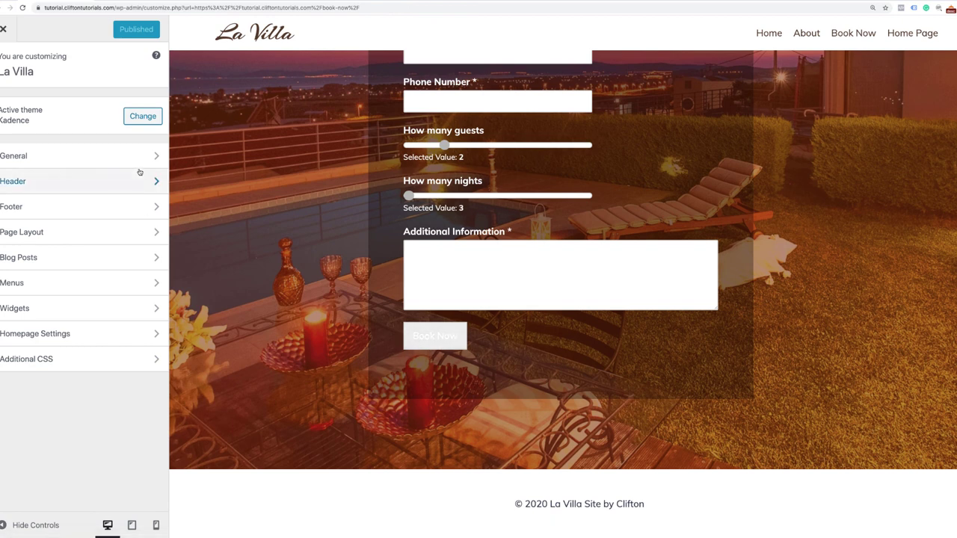
pyautogui.click(61, 366)
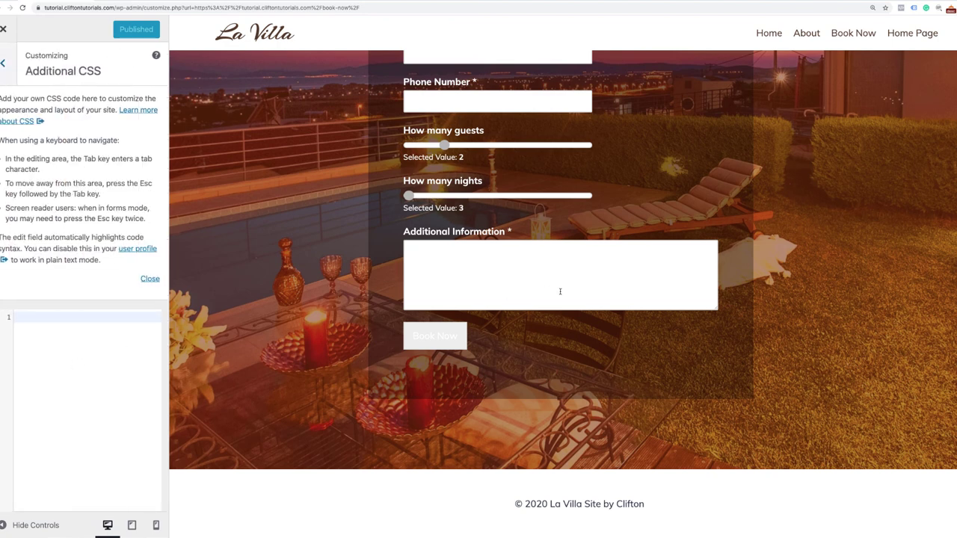
# Inspect the form's Book Now button in the developer tools, copy its class name wpforms-submit and close the developer tools.
pyautogui.rightClick(798, 182)
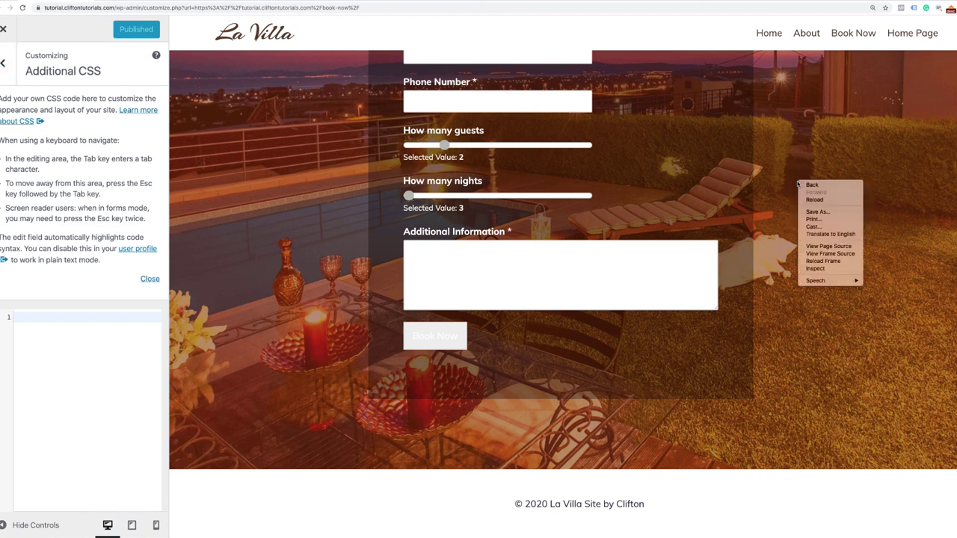
pyautogui.click(807, 271)
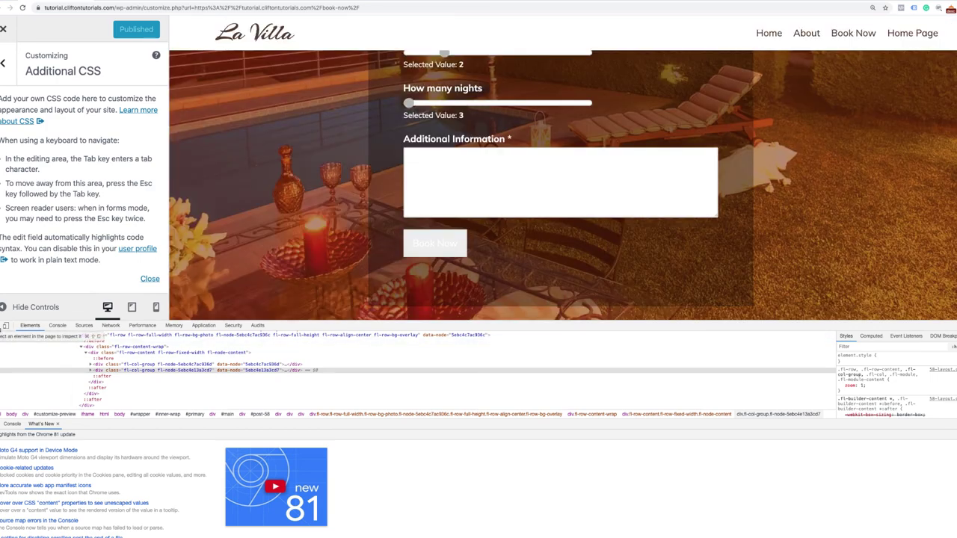
pyautogui.click(5, 326)
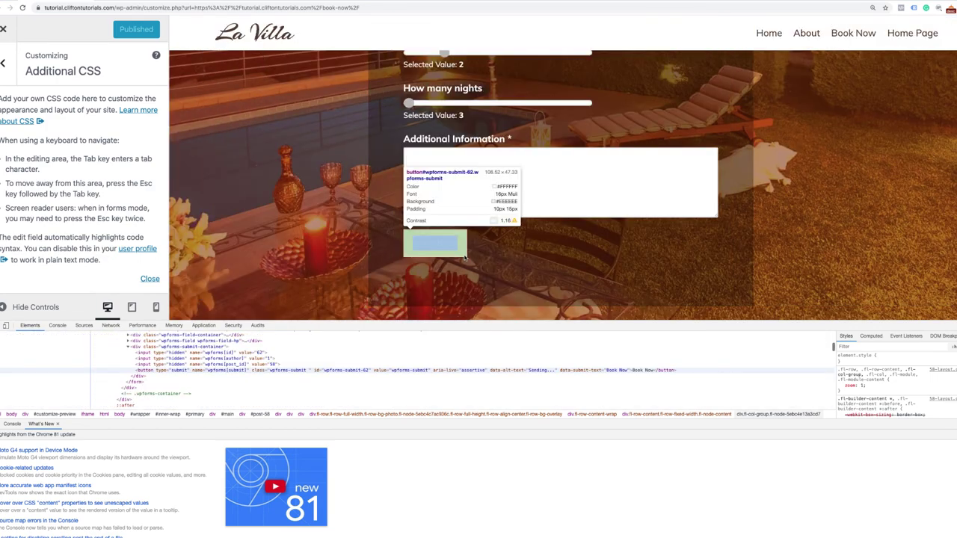
pyautogui.click(464, 257)
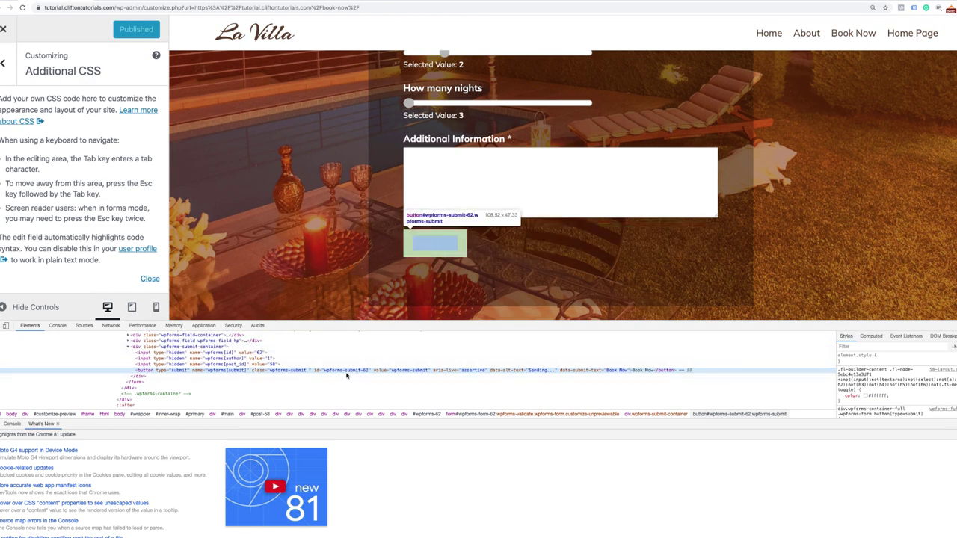
pyautogui.doubleClick(293, 373)
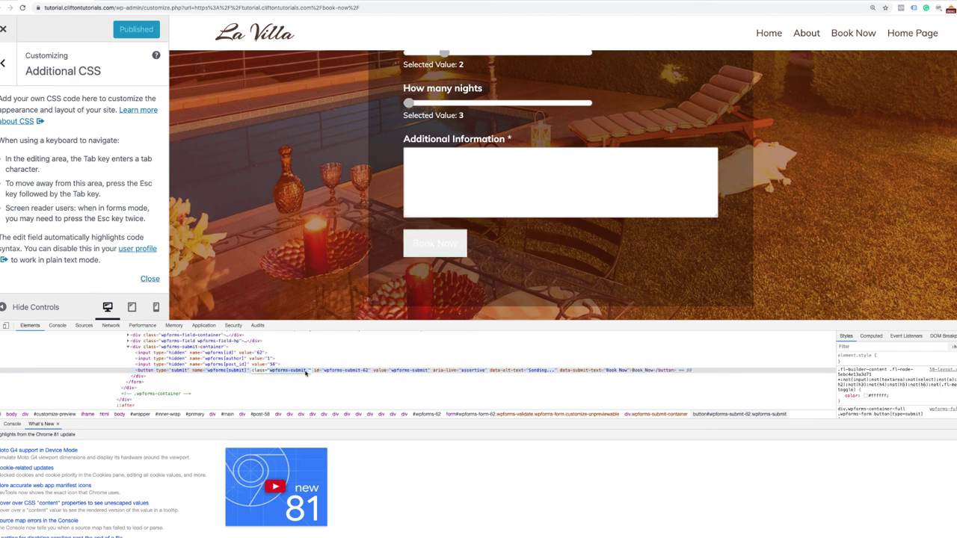
pyautogui.click(306, 371)
pyautogui.moveTo(305, 372); pyautogui.dragTo(271, 374)
pyautogui.press('super+c')
pyautogui.press('super+alt+i')
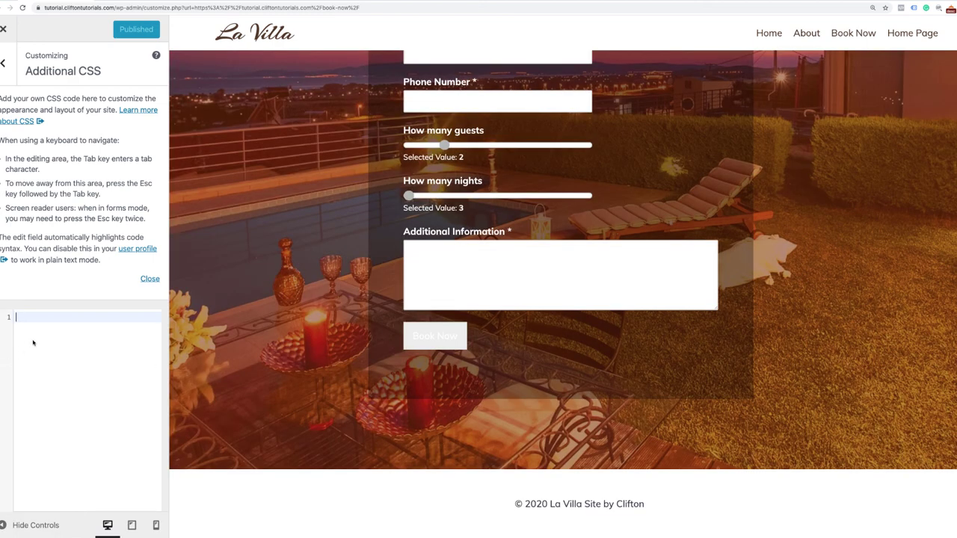
# Start a CSS rule for the .wpforms-submit class with an empty declaration block in the Additional CSS editor.
pyautogui.press('super+v')
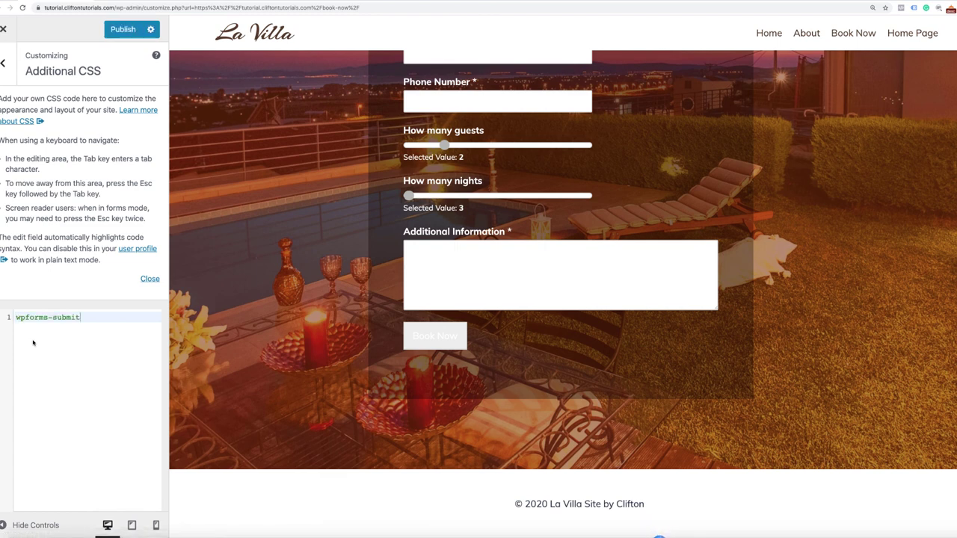
pyautogui.press('super+Left')
pyautogui.write('.')
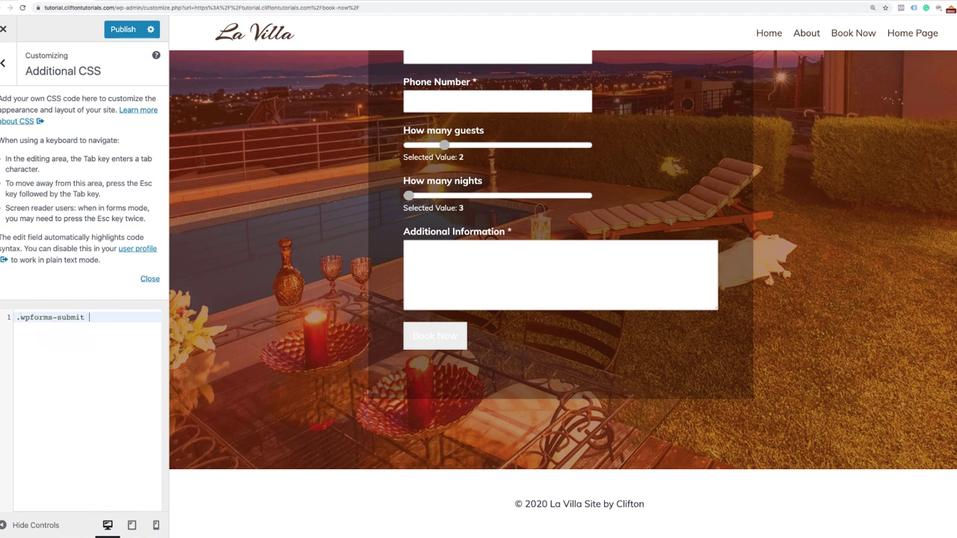
pyautogui.write(' {')
pyautogui.press('Return')
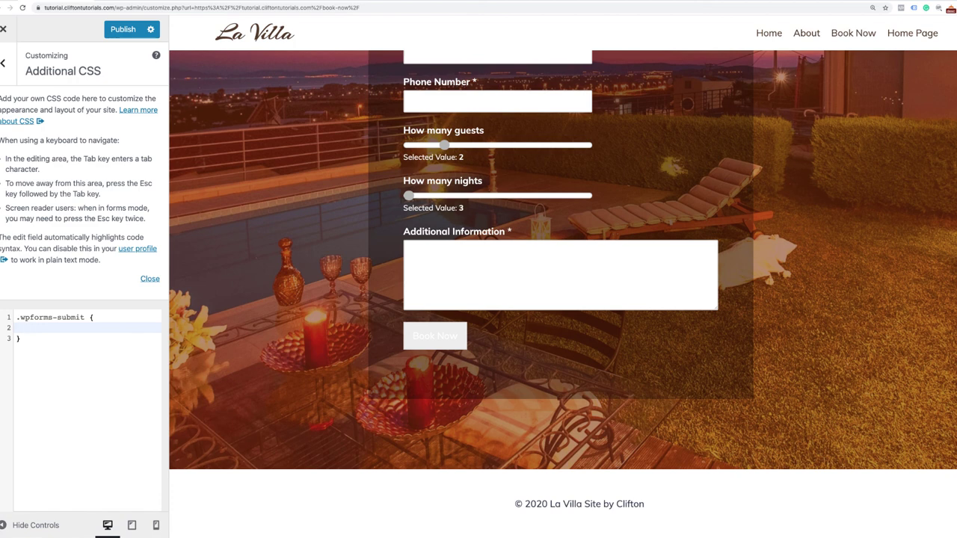
# Add the declaration background-color: red!important; to the .wpforms-submit rule.
pyautogui.write('bac')
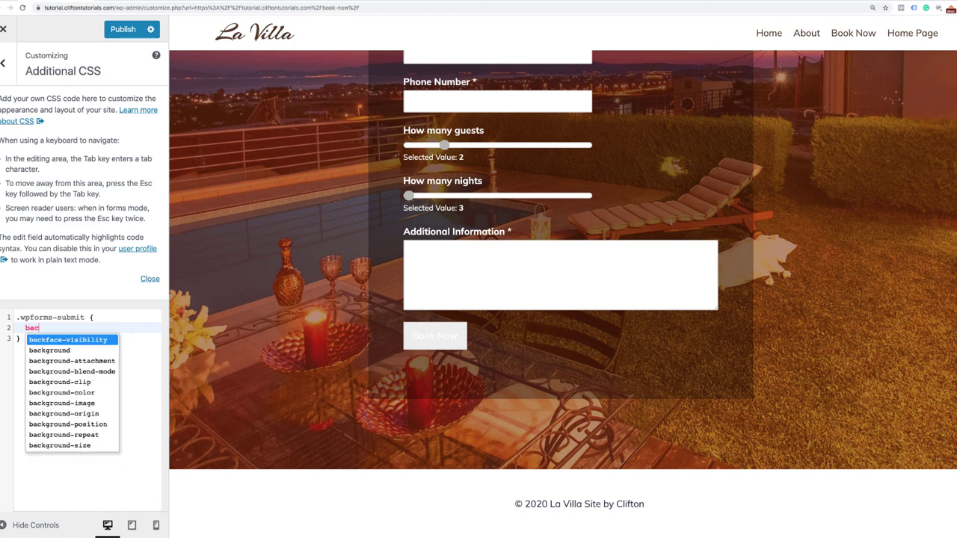
pyautogui.write('kground')
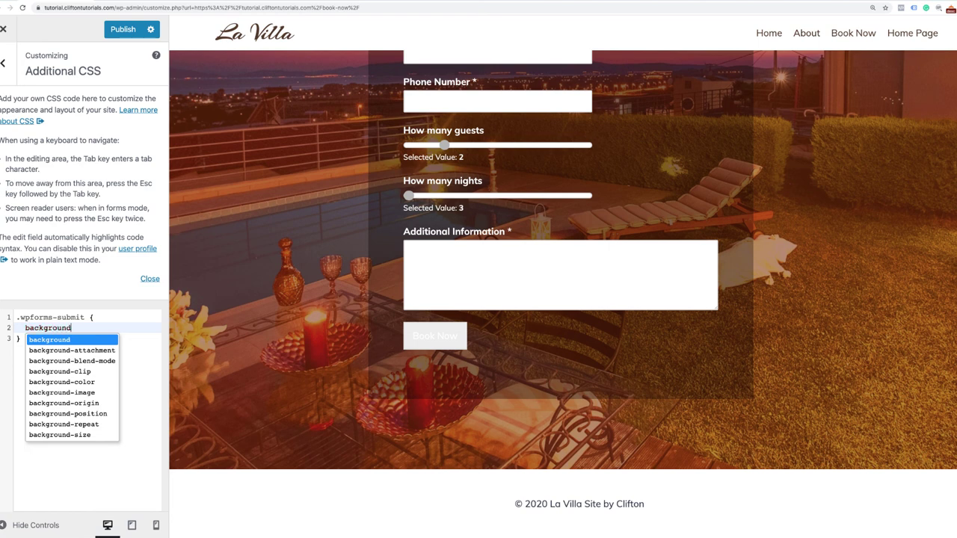
pyautogui.write('-colo')
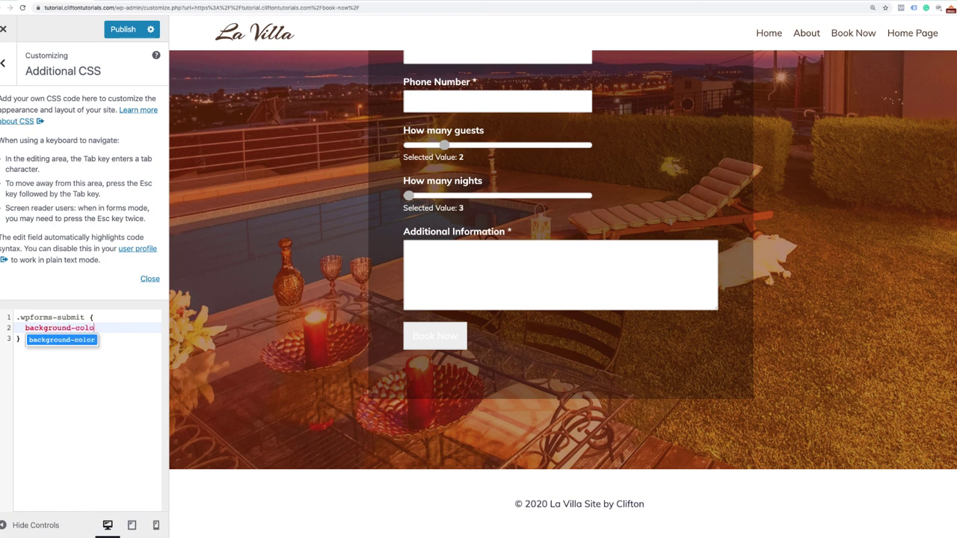
pyautogui.write('r: red')
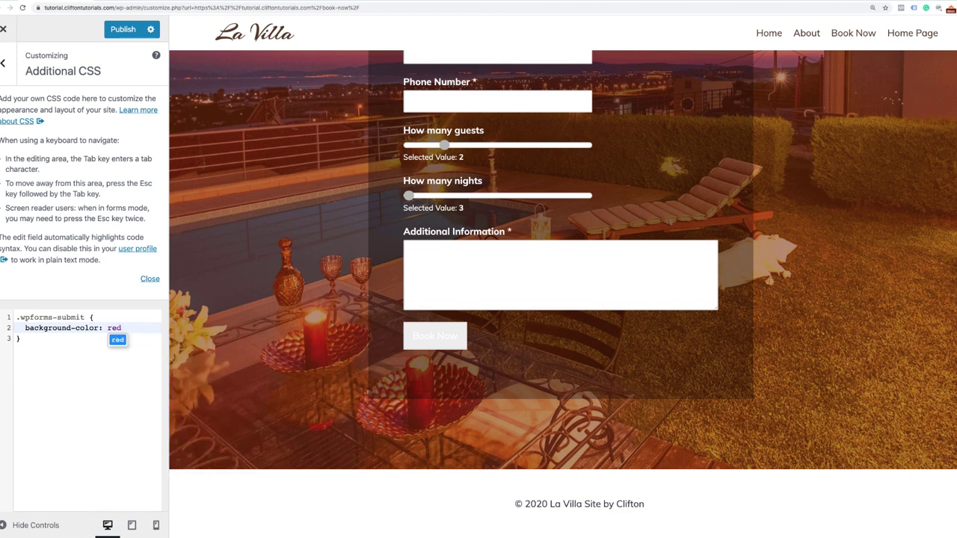
pyautogui.write(';')
pyautogui.write('!')
pyautogui.write('important')
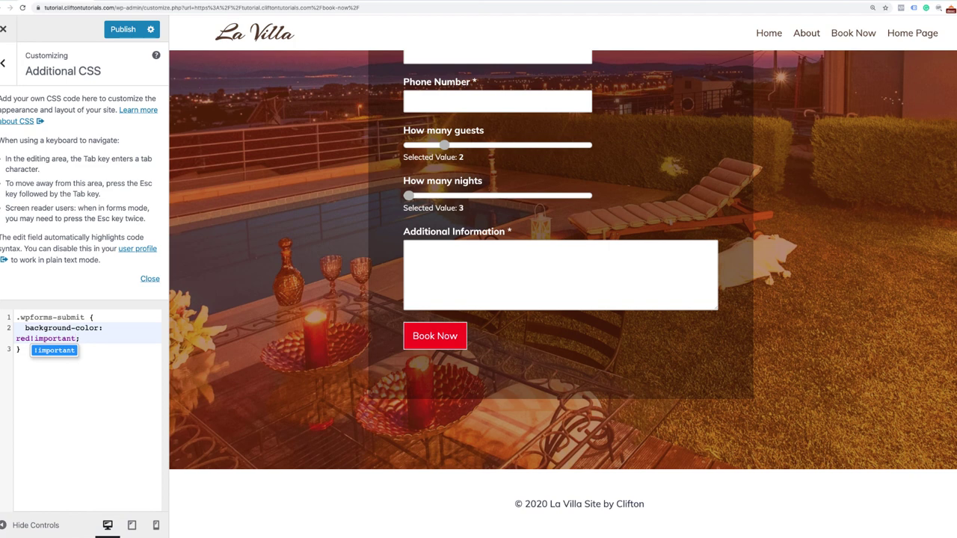
# Add border: none!important; on a new line of the .wpforms-submit rule to remove the button's border.
pyautogui.click(112, 340)
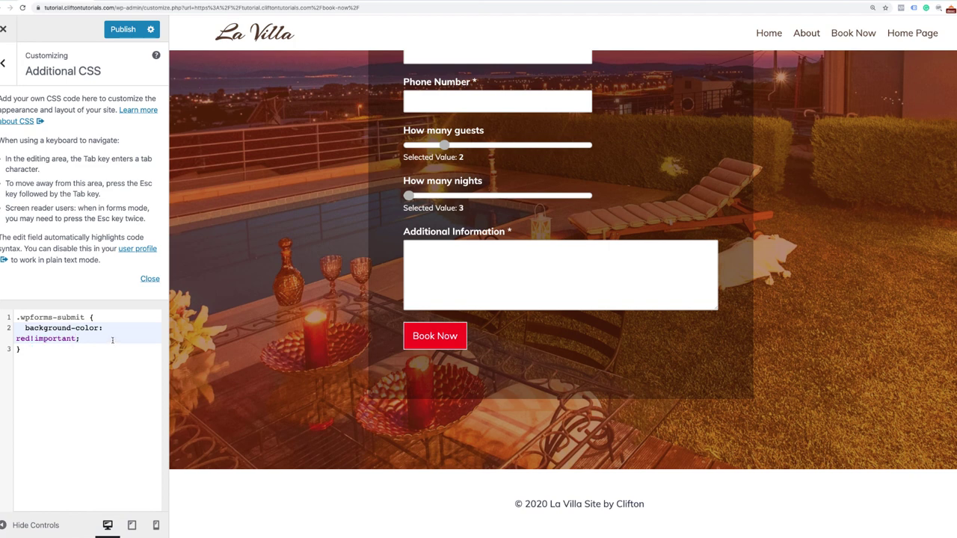
pyautogui.press('Return')
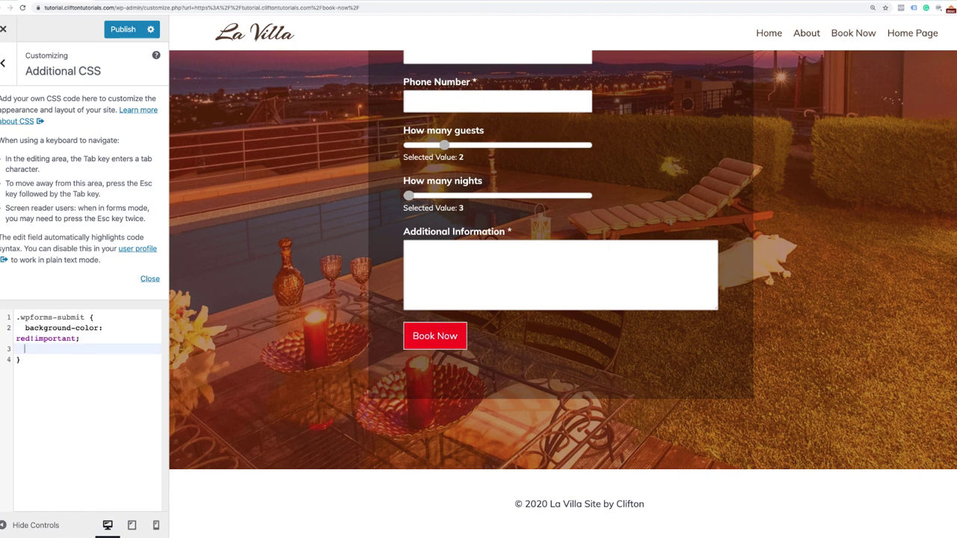
pyautogui.write('bor')
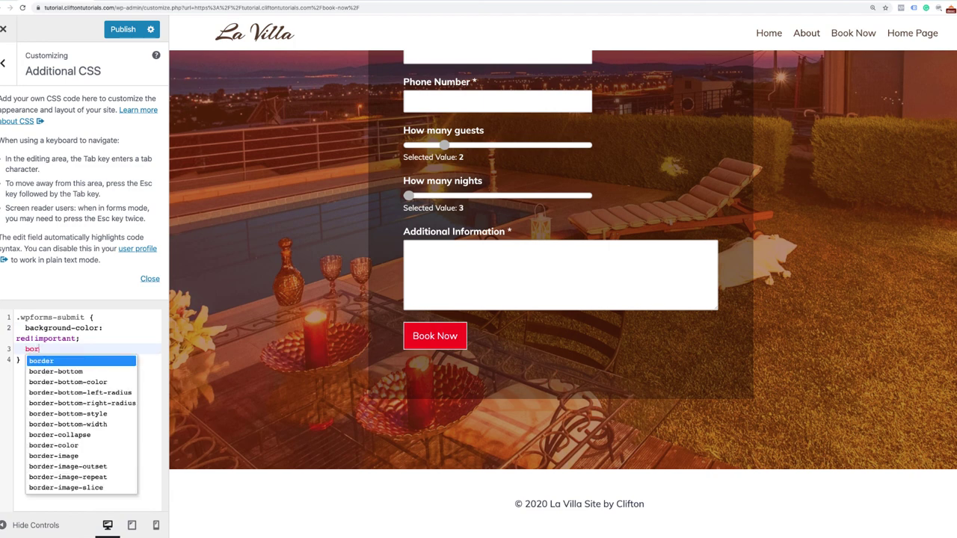
pyautogui.write('der: n')
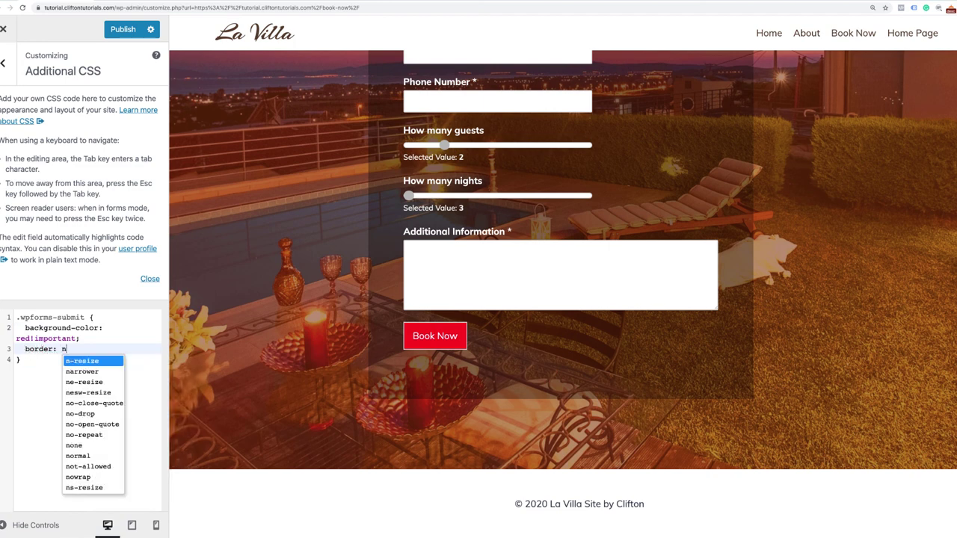
pyautogui.write('one;')
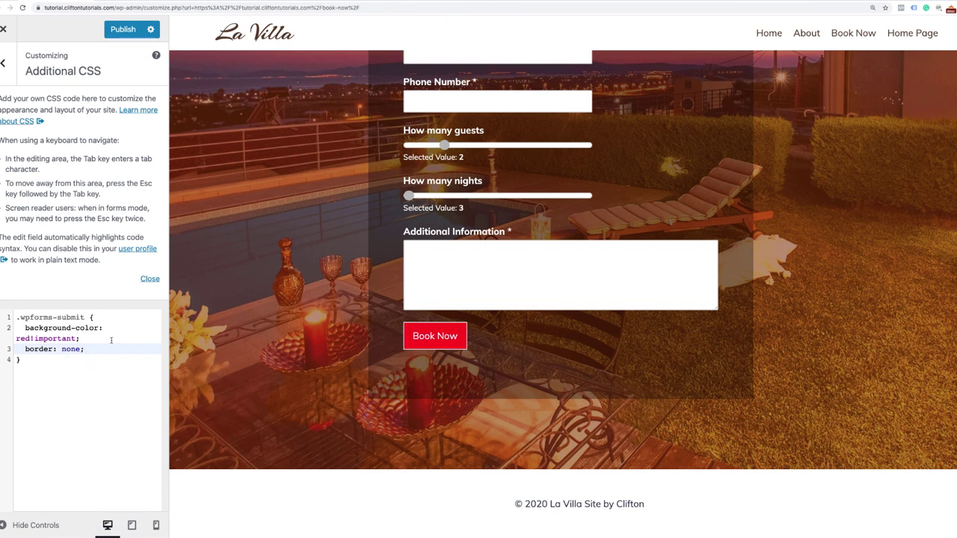
pyautogui.click(81, 349)
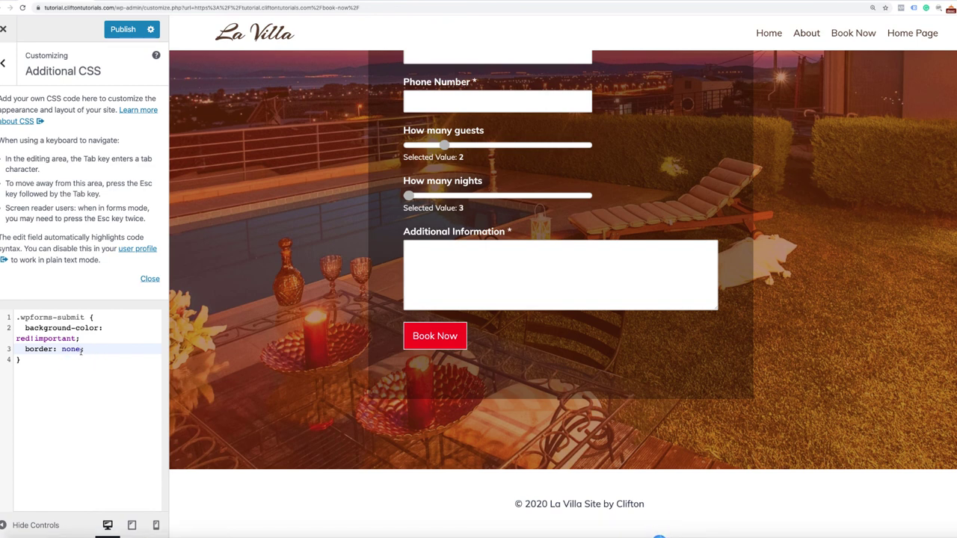
pyautogui.write('!important')
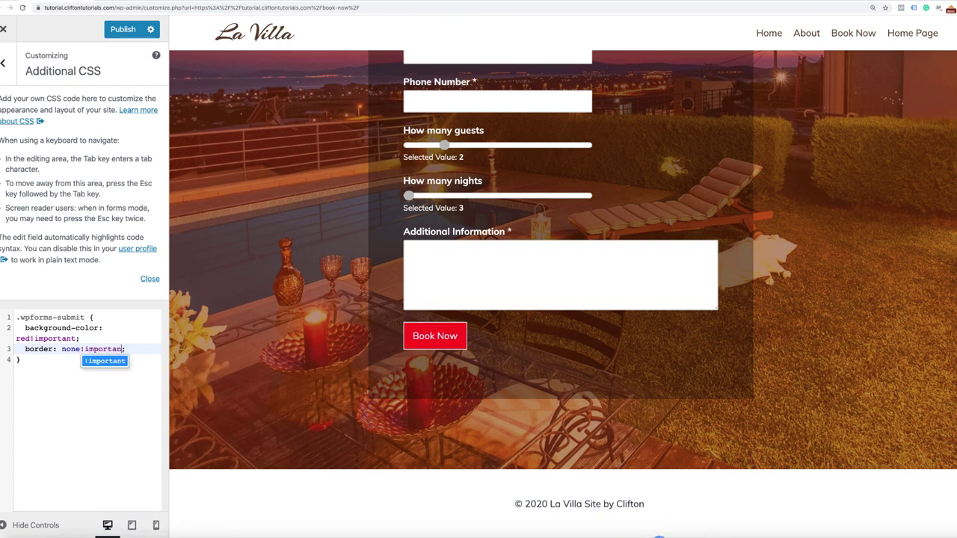
pyautogui.click(93, 403)
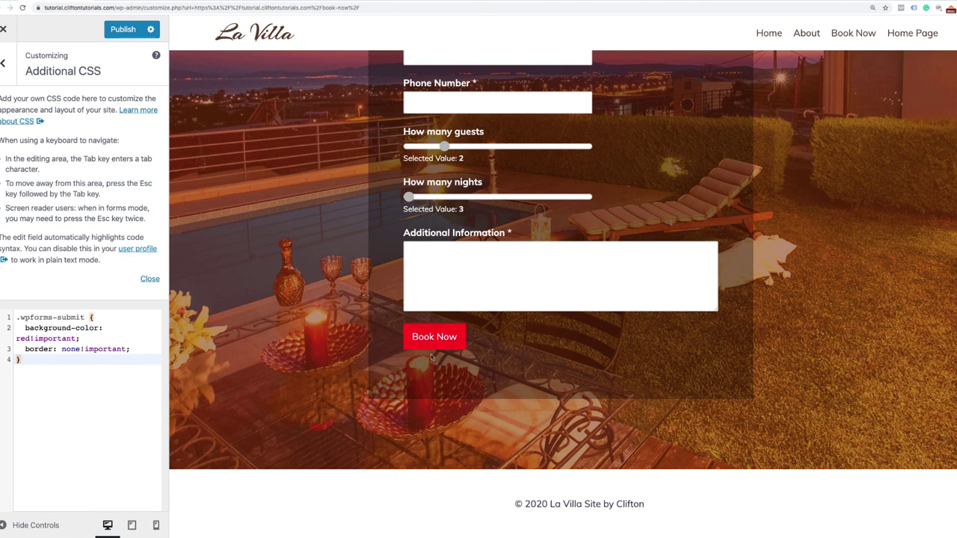
# Add box-shadow: 5px 10px 30px 0 #555555!important; to the .wpforms-submit rule and change the shadow colour to #222.
pyautogui.click(140, 349)
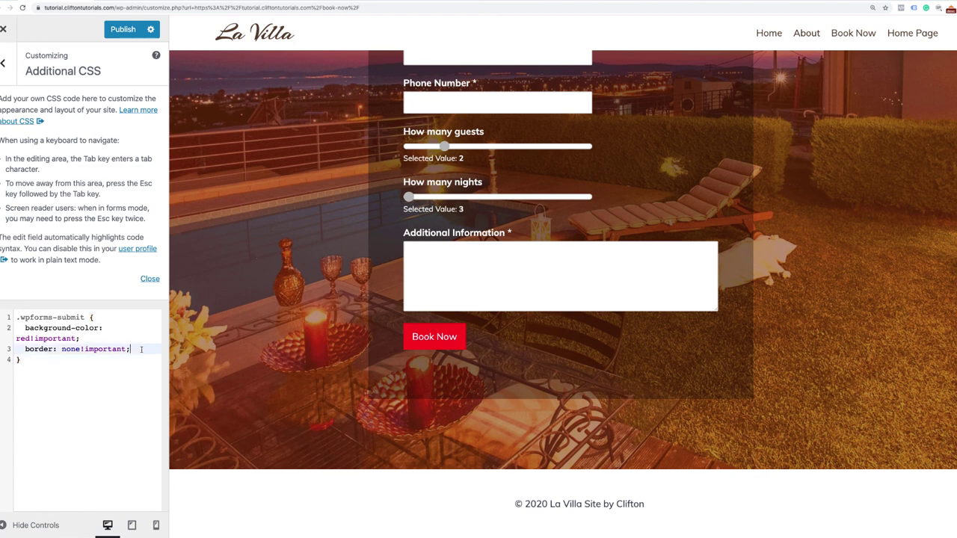
pyautogui.press('Return')
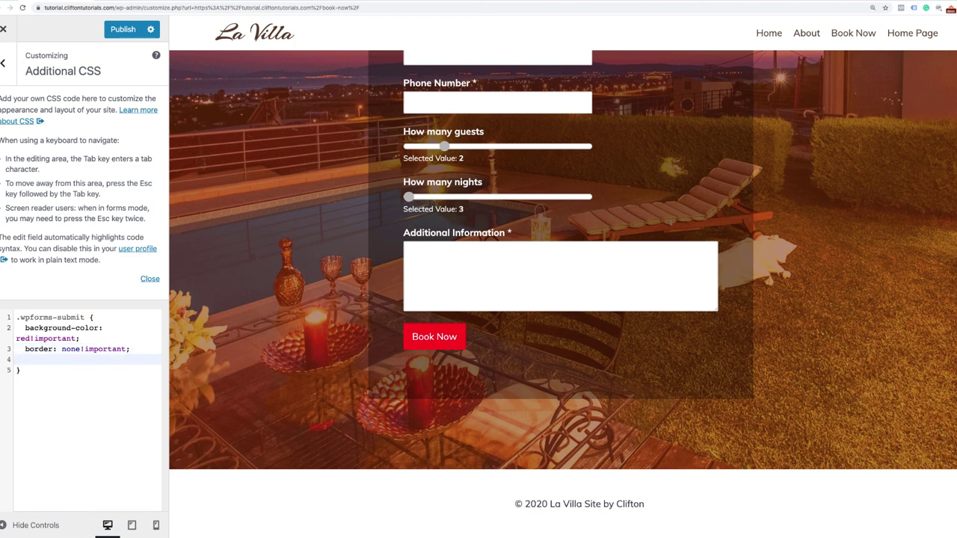
pyautogui.write('box-sha')
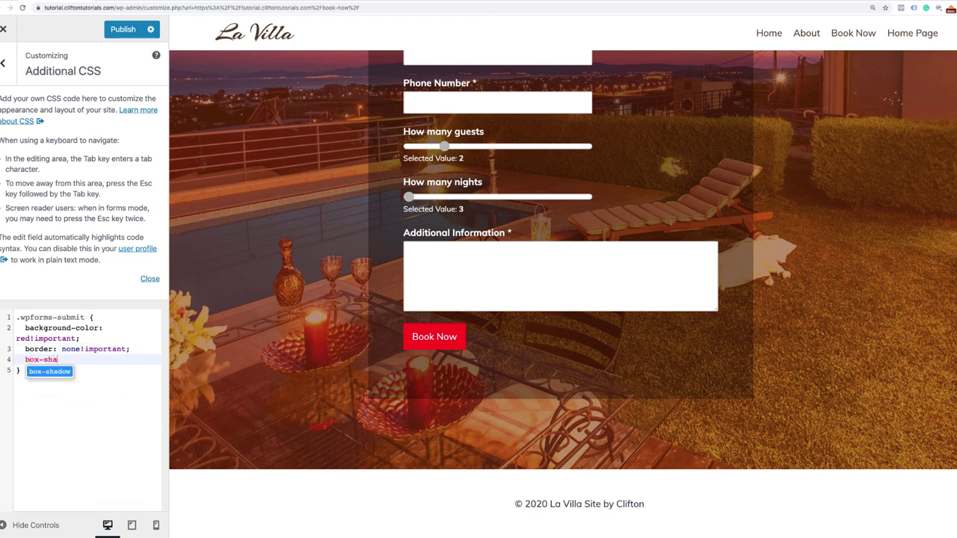
pyautogui.write('dow: ')
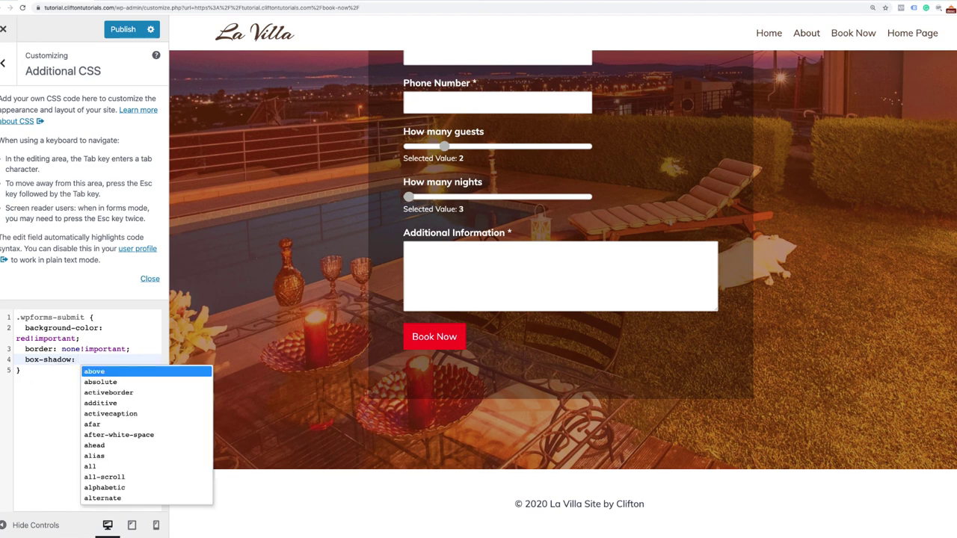
pyautogui.write('5px')
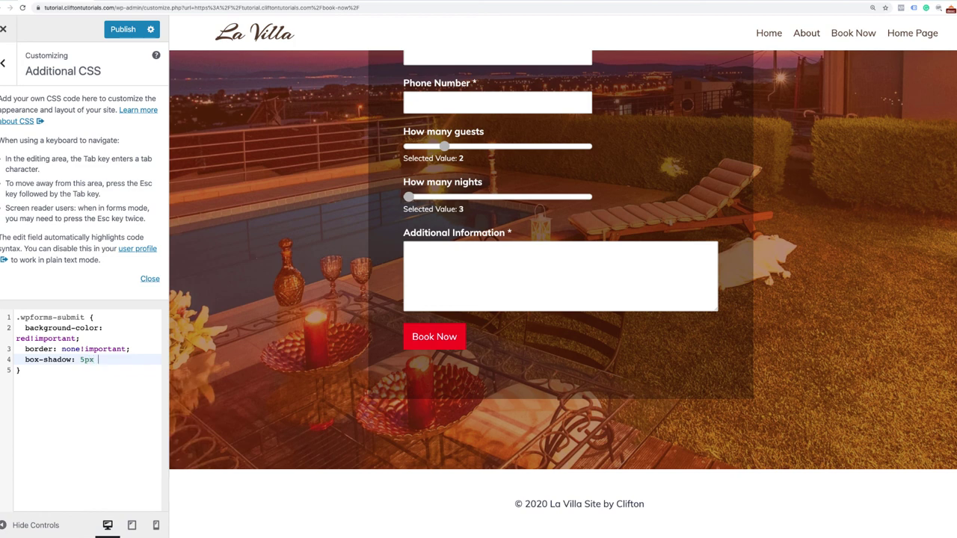
pyautogui.write(' 10px')
pyautogui.write('30px 0 #555')
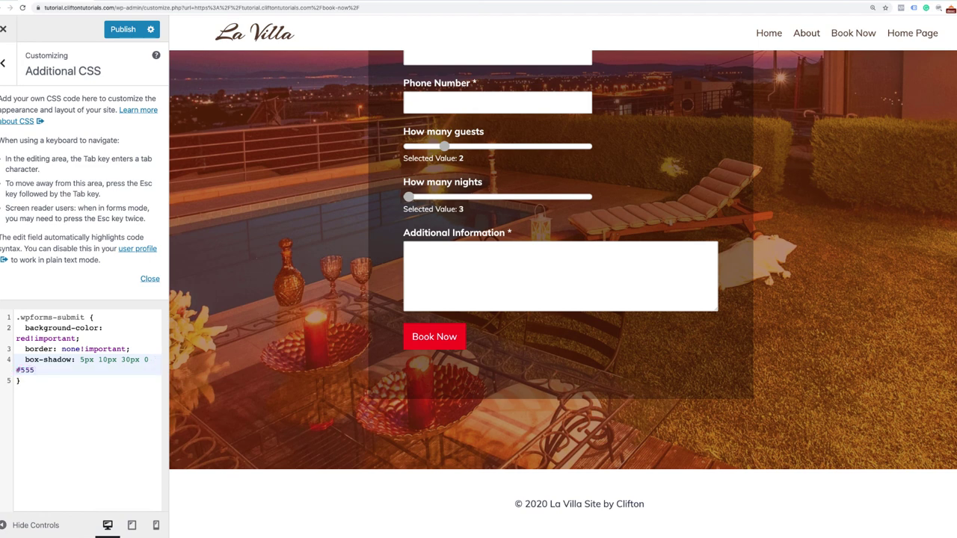
pyautogui.write('5555!imp')
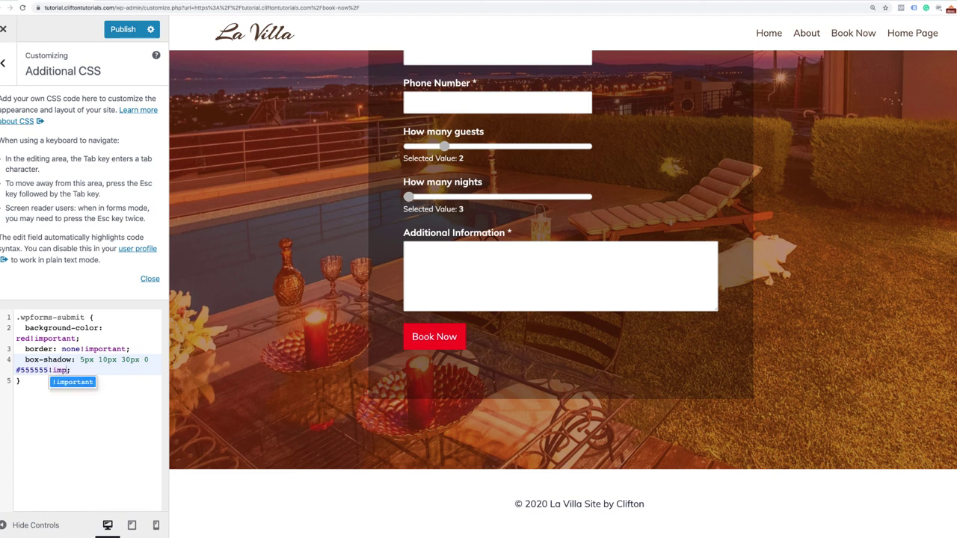
pyautogui.write('ortant')
pyautogui.click(64, 388)
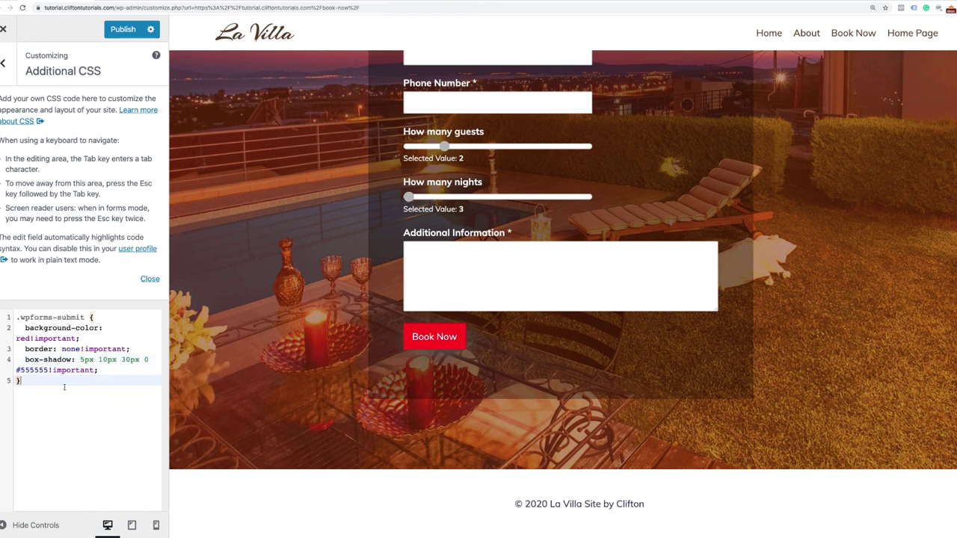
pyautogui.moveTo(48, 371); pyautogui.dragTo(21, 371)
pyautogui.write('222')
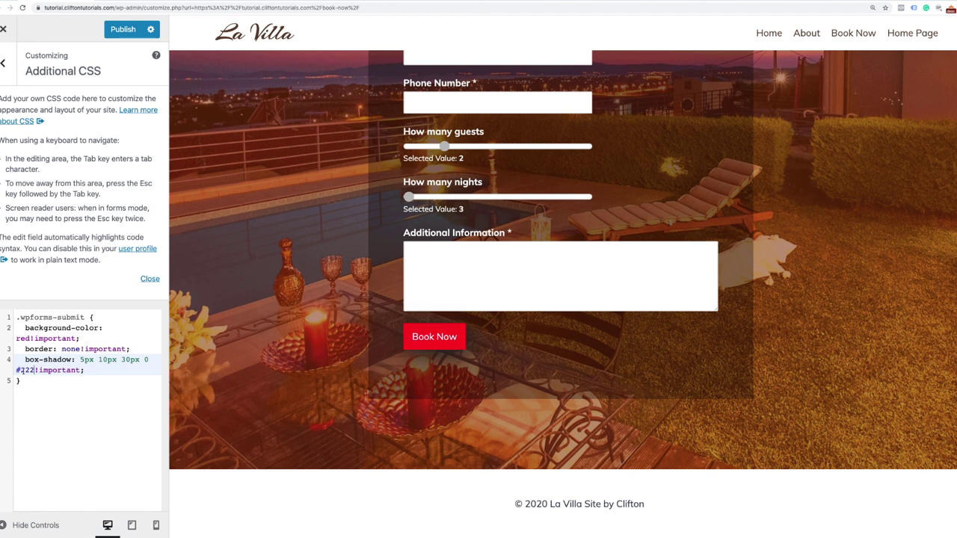
# Copy the whole .wpforms-submit rule and paste a duplicate below it, separated by a blank line.
pyautogui.moveTo(17, 318); pyautogui.dragTo(89, 387)
pyautogui.hotkey('ctrl', 'c')
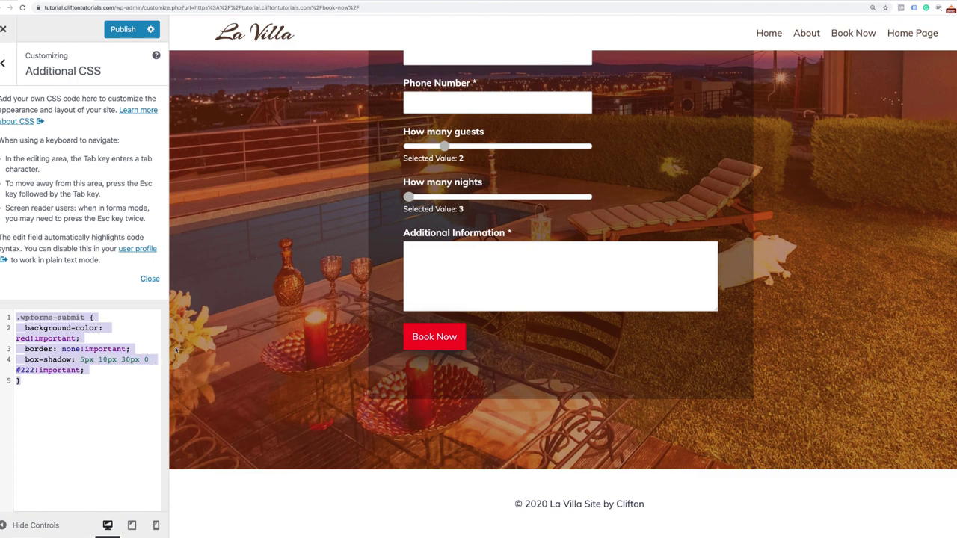
pyautogui.click(71, 386)
pyautogui.press('Return')
pyautogui.press('Return')
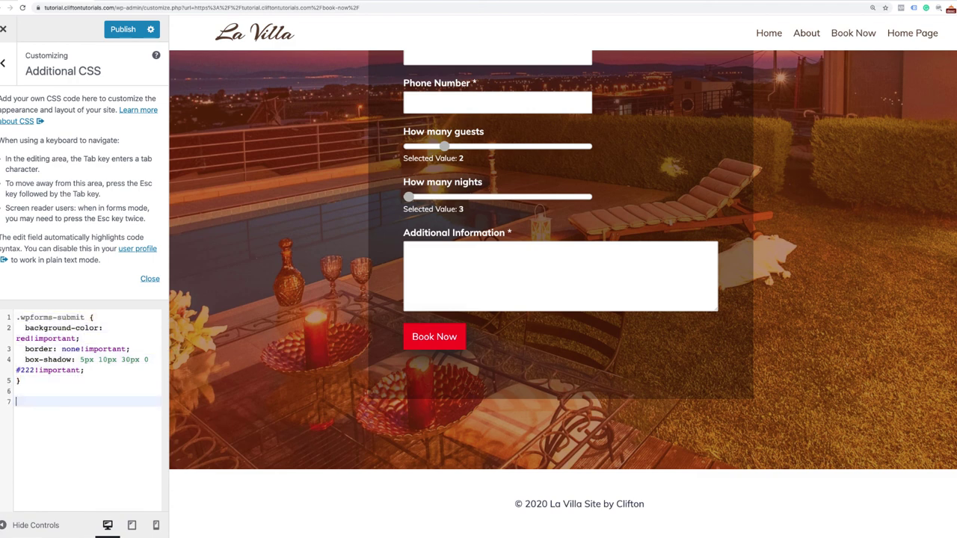
pyautogui.hotkey('ctrl', 'v')
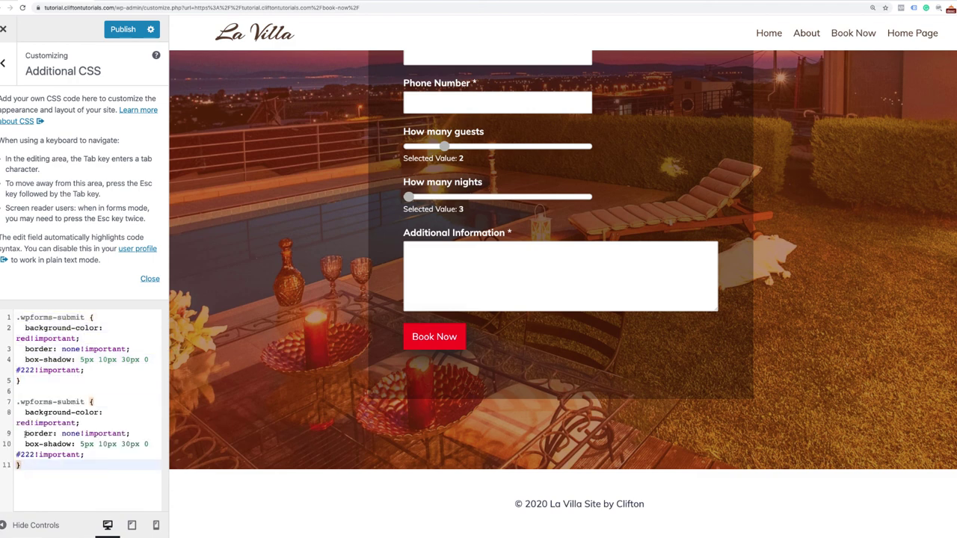
# Delete the border and box-shadow declarations from the duplicated rule and change its selector to .wpforms-submit:hover.
pyautogui.moveTo(25, 434); pyautogui.dragTo(97, 451)
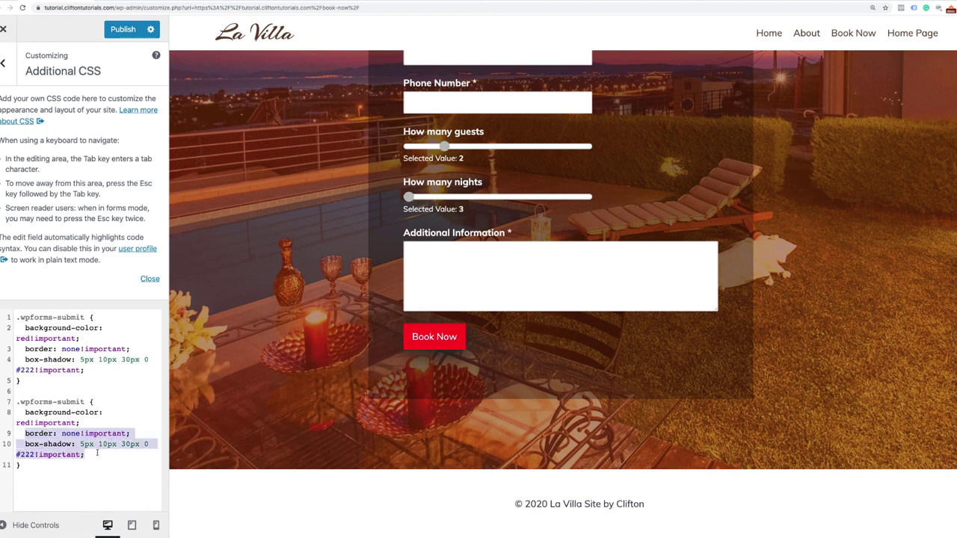
pyautogui.press('BackSpace')
pyautogui.press('BackSpace')
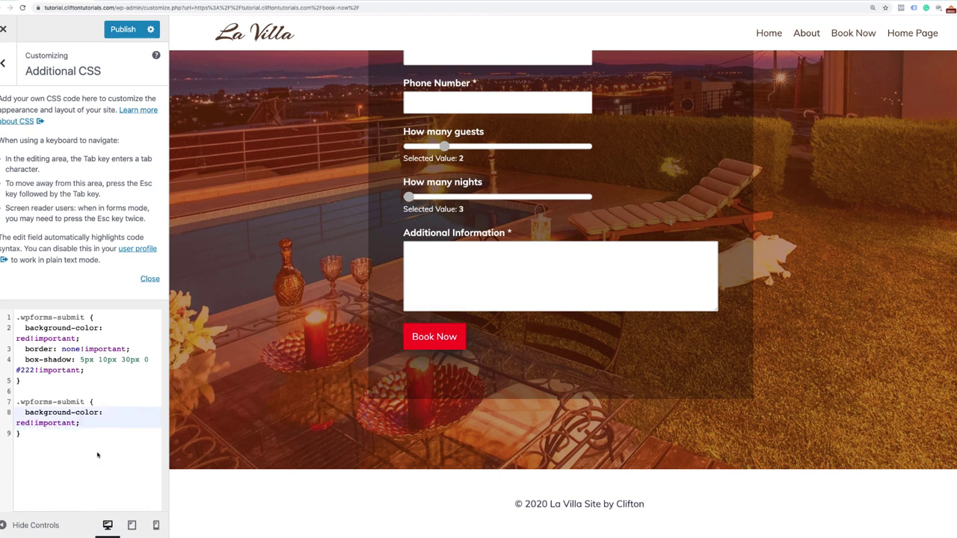
pyautogui.click(86, 402)
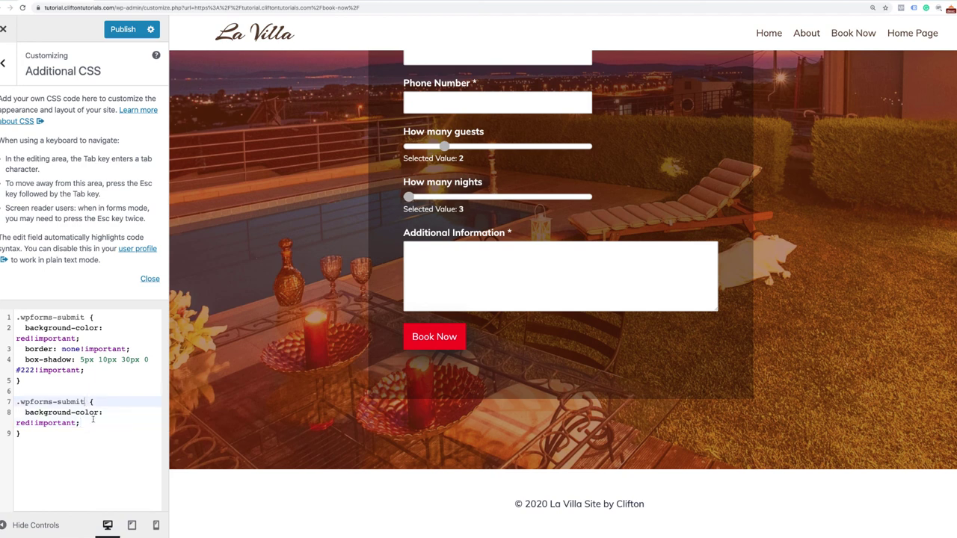
pyautogui.write(':hover')
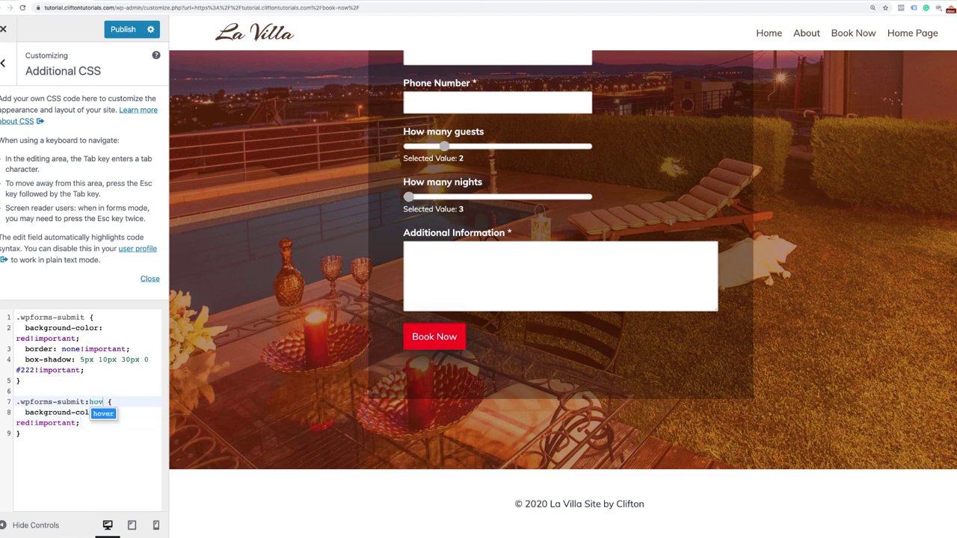
pyautogui.click(131, 453)
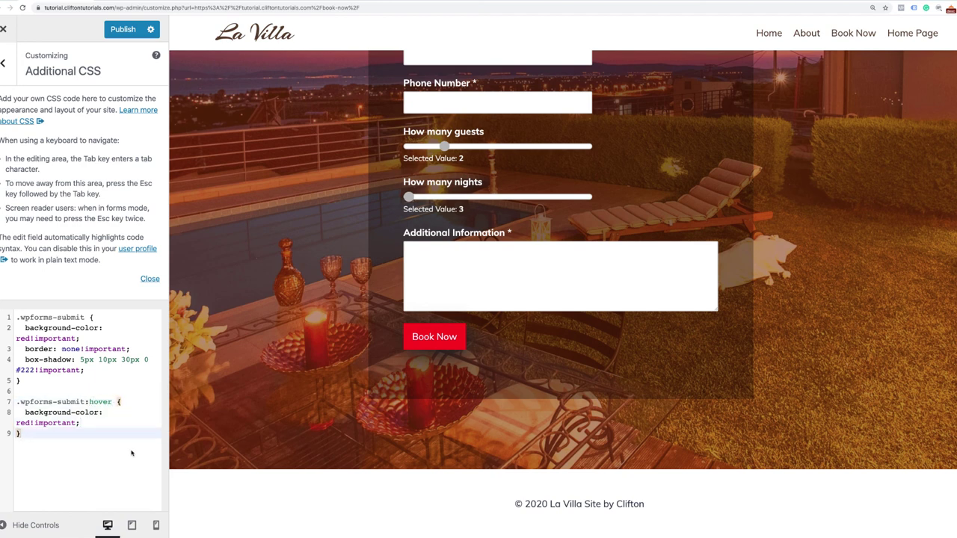
# Set the hover rule's background-color to tomato!important, then publish the CSS and close the Customizer.
pyautogui.click(28, 423)
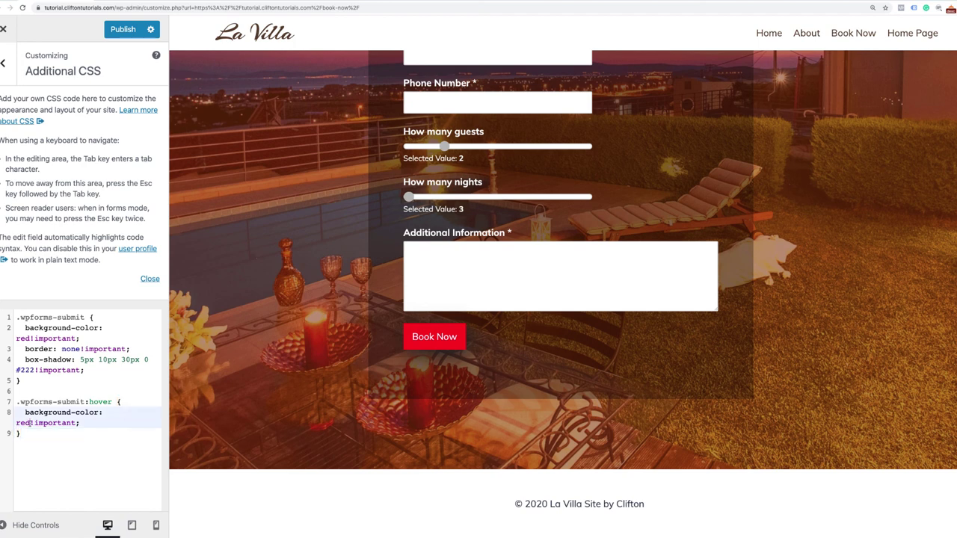
pyautogui.moveTo(28, 423); pyautogui.dragTo(15, 423)
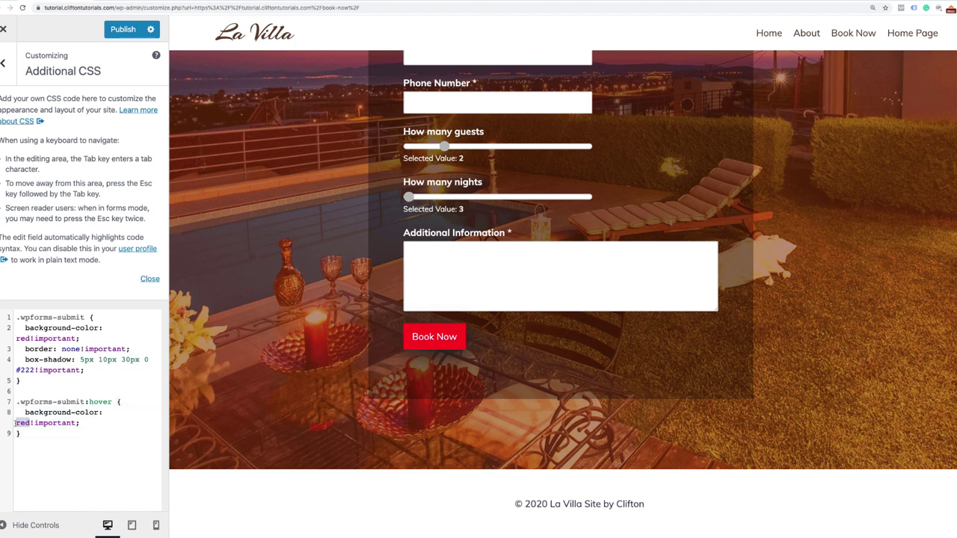
pyautogui.write('tomato')
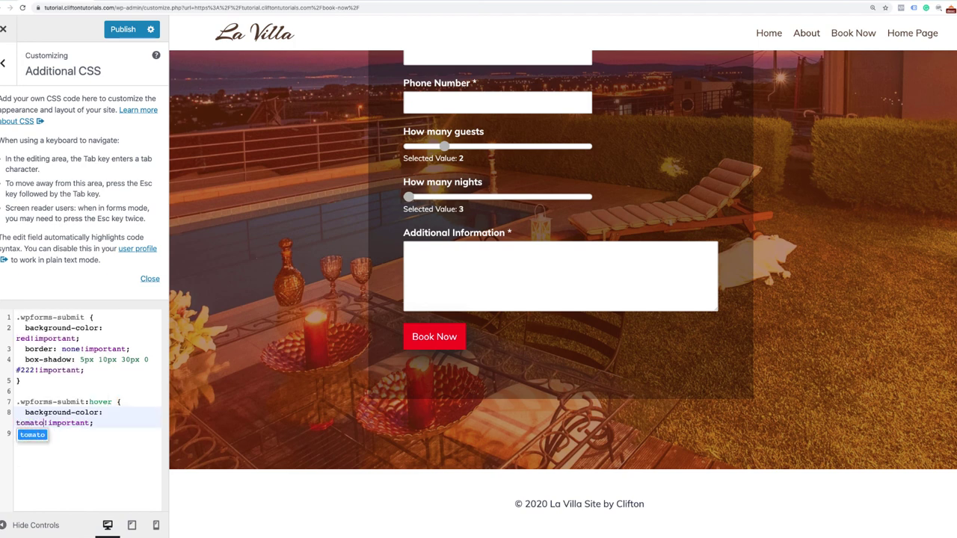
pyautogui.press('Escape')
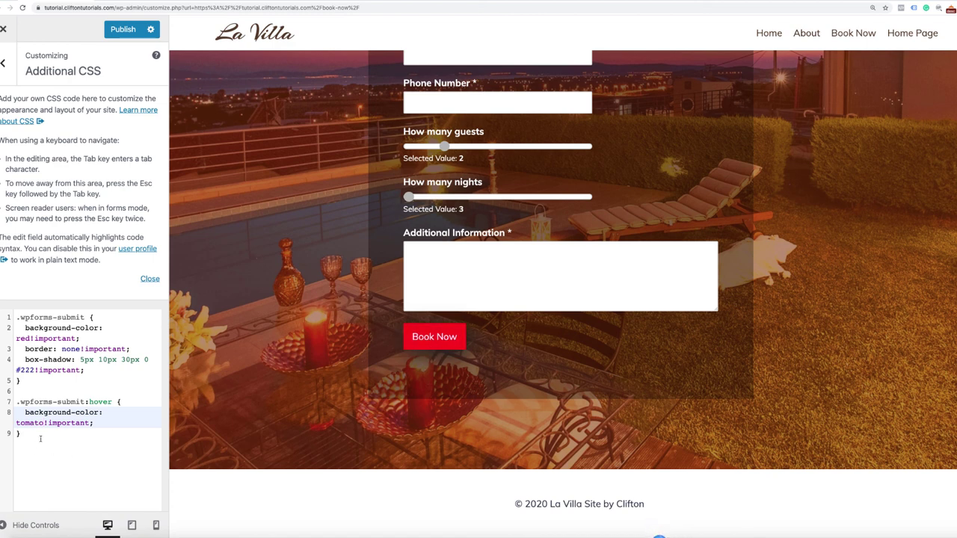
pyautogui.click(122, 31)
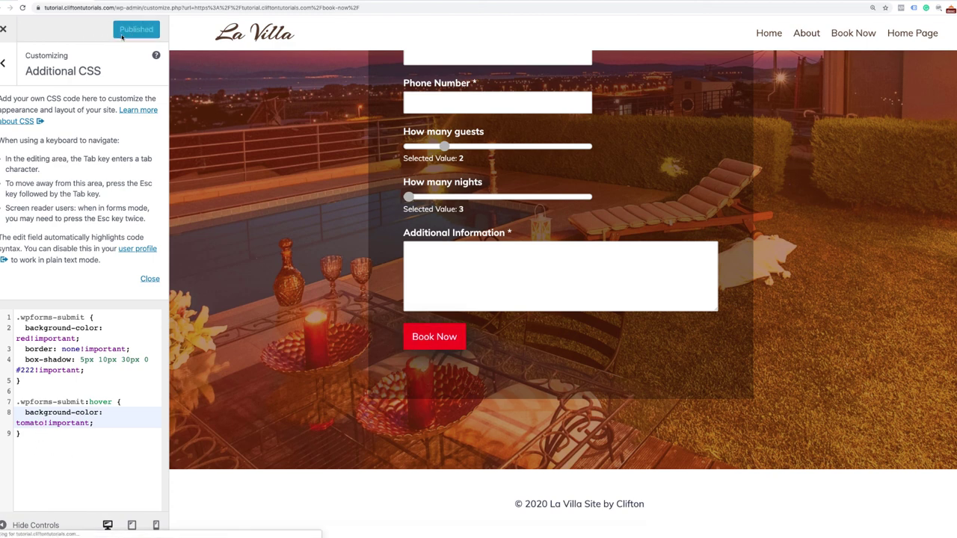
pyautogui.click(10, 33)
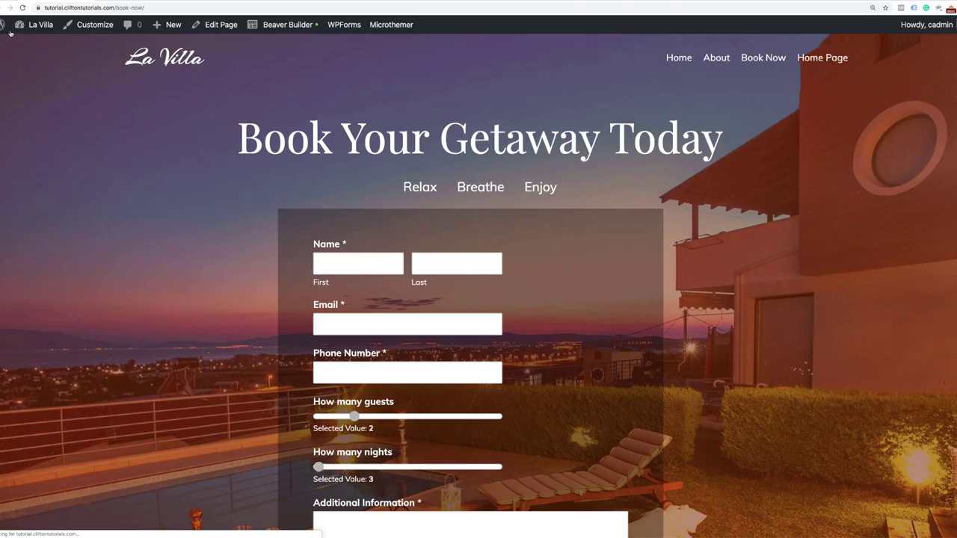
# Review the styled form on the live Book Now page and look through the sections of the home page.
pyautogui.scroll(-5, 363, 196)
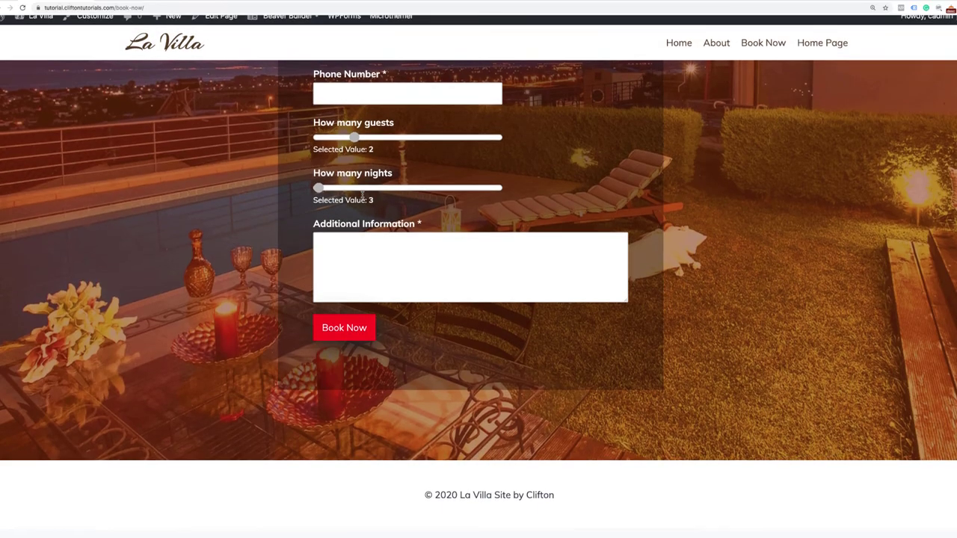
pyautogui.scroll(5, 362, 196)
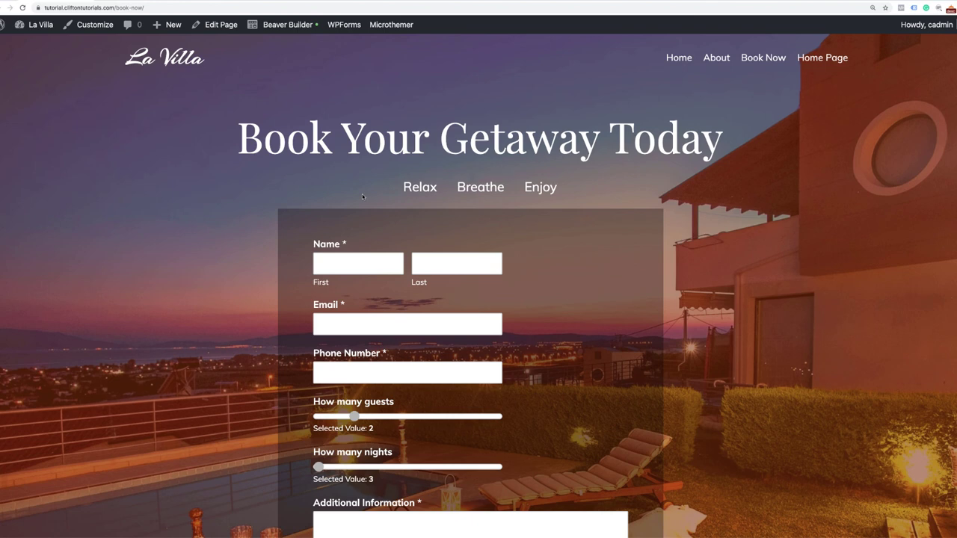
pyautogui.scroll(-3, 362, 196)
pyautogui.scroll(3, 672, 217)
pyautogui.click(677, 63)
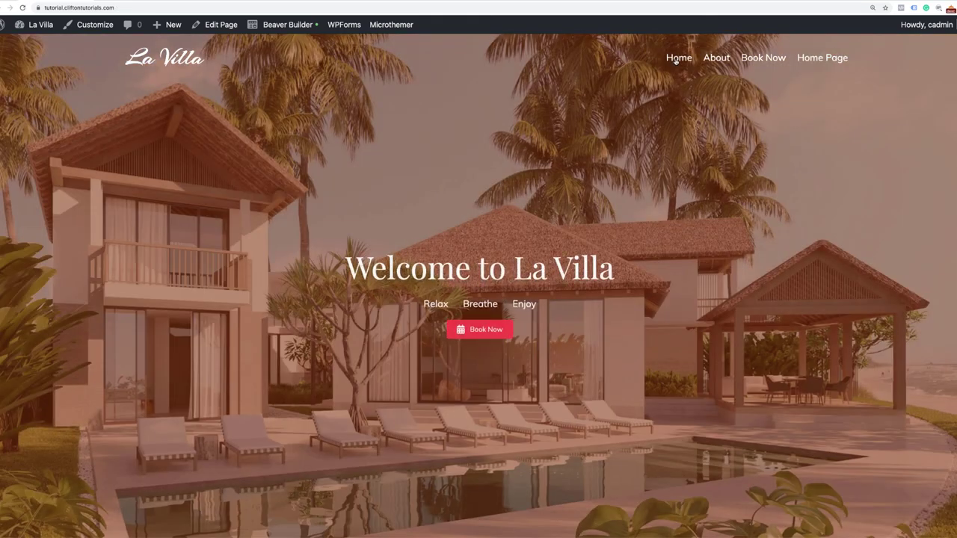
pyautogui.scroll(-10, 648, 160)
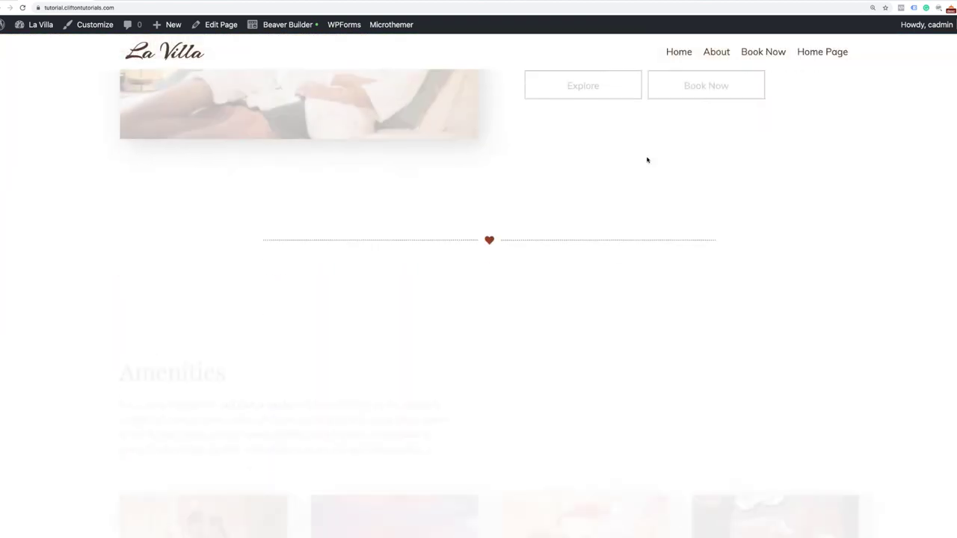
pyautogui.scroll(-10, 647, 160)
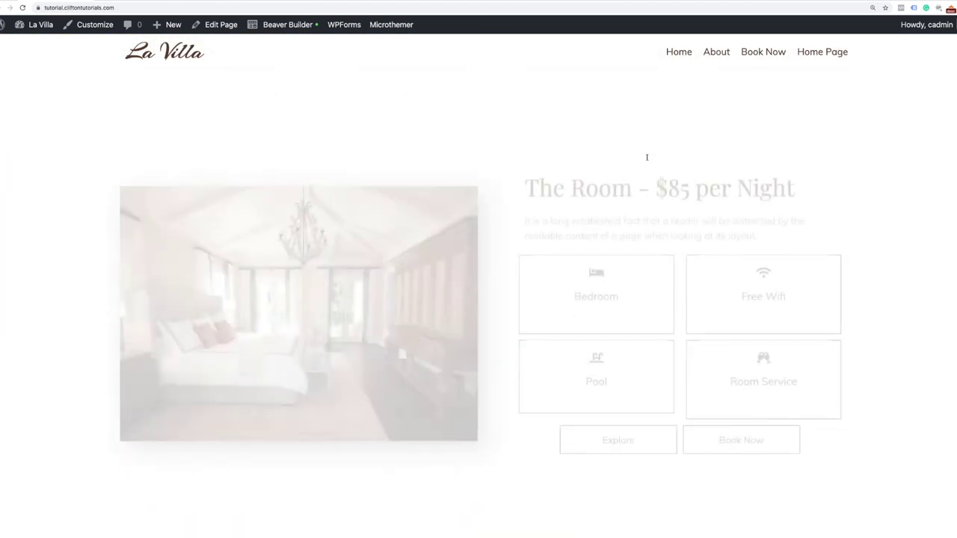
pyautogui.scroll(20, 648, 157)
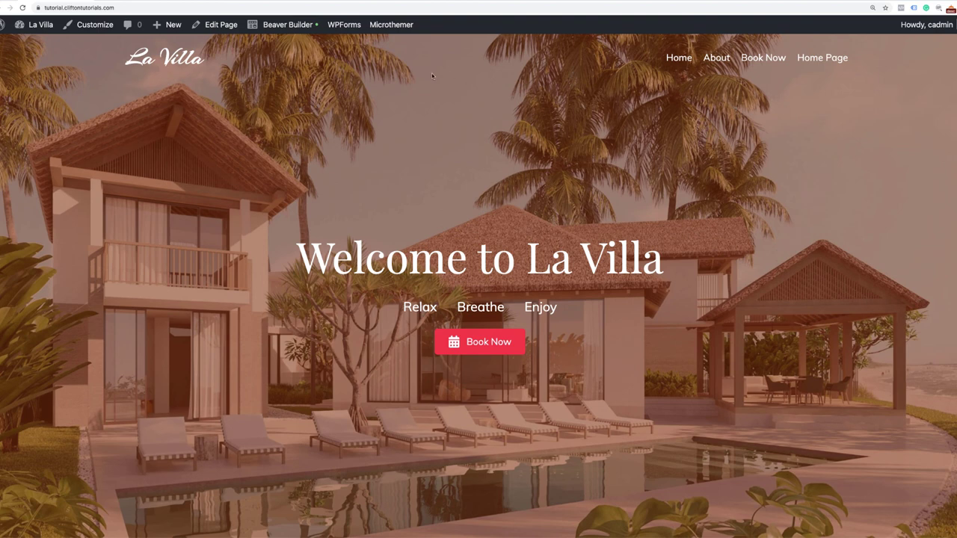
# Create a new menu named Main Menu in the Customizer and assign it to the Primary and Mobile locations.
pyautogui.click(87, 26)
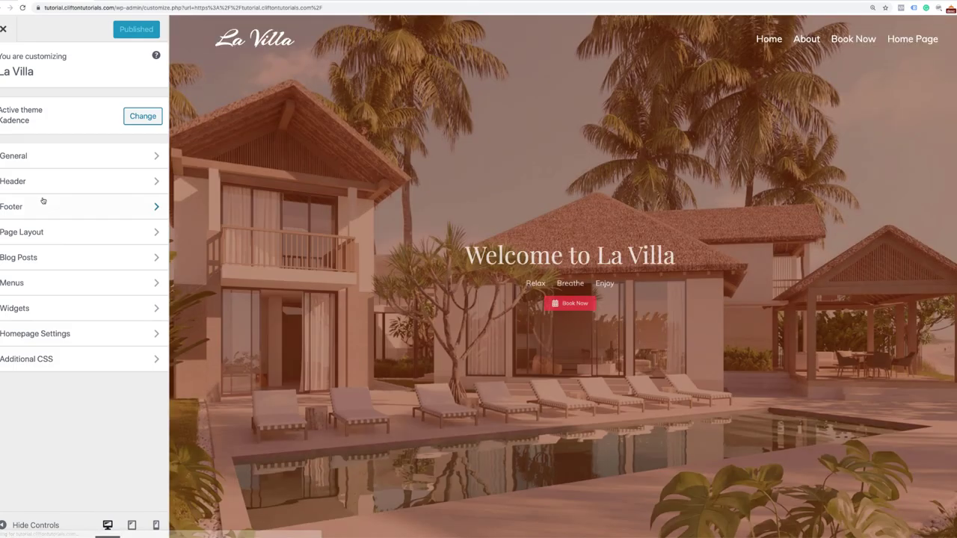
pyautogui.click(23, 284)
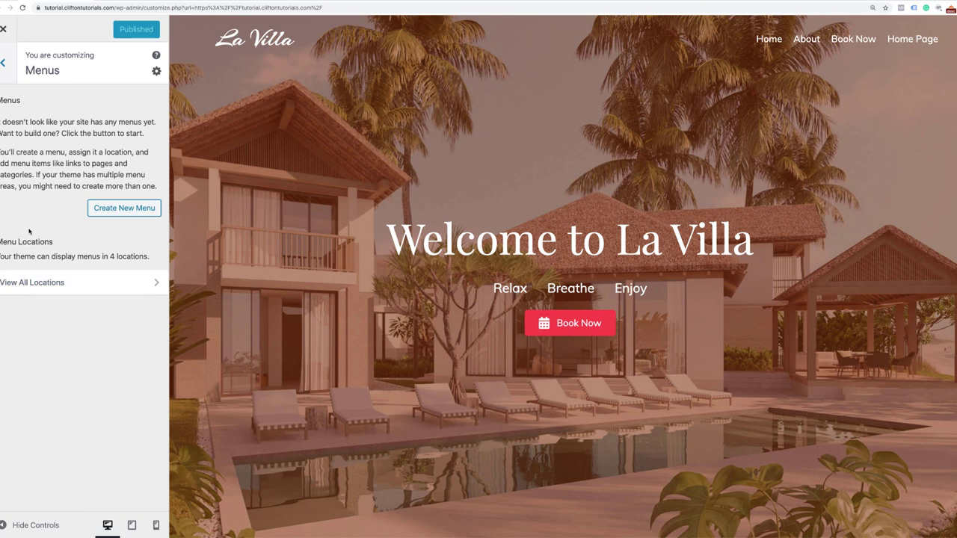
pyautogui.click(116, 213)
pyautogui.click(111, 118)
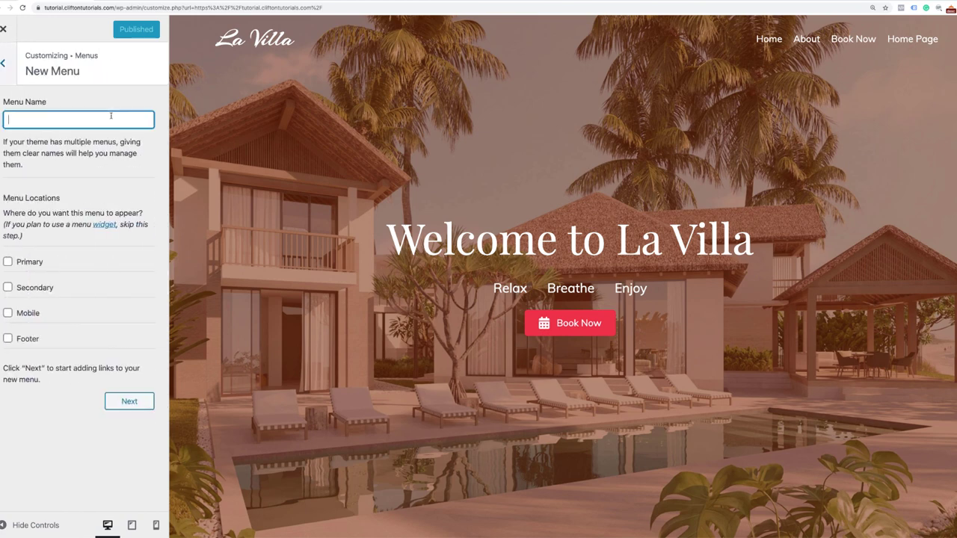
pyautogui.write('Main Menu')
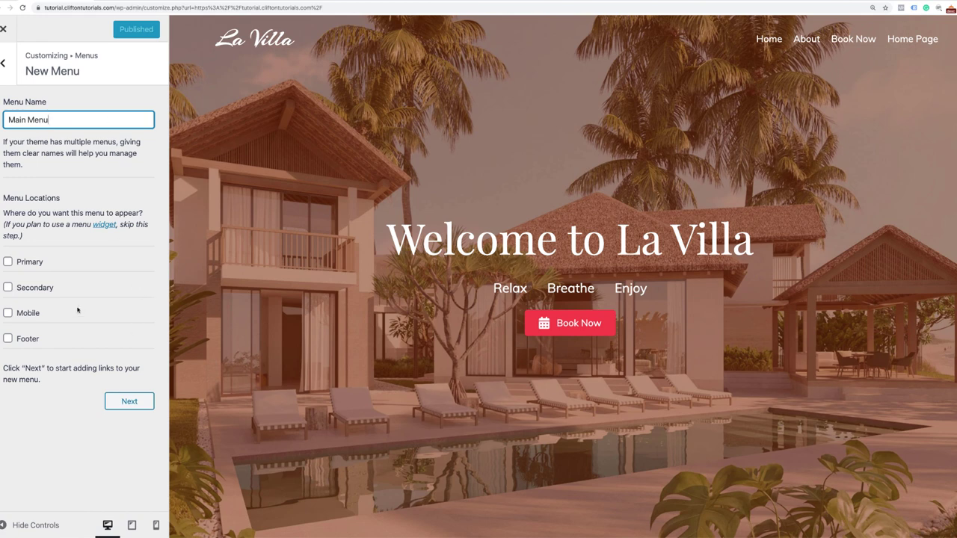
pyautogui.click(9, 263)
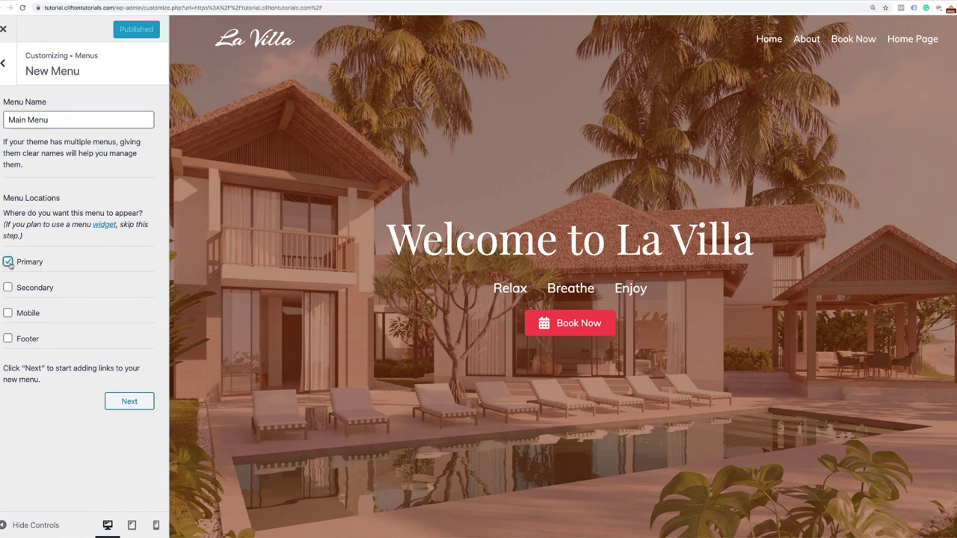
pyautogui.click(9, 313)
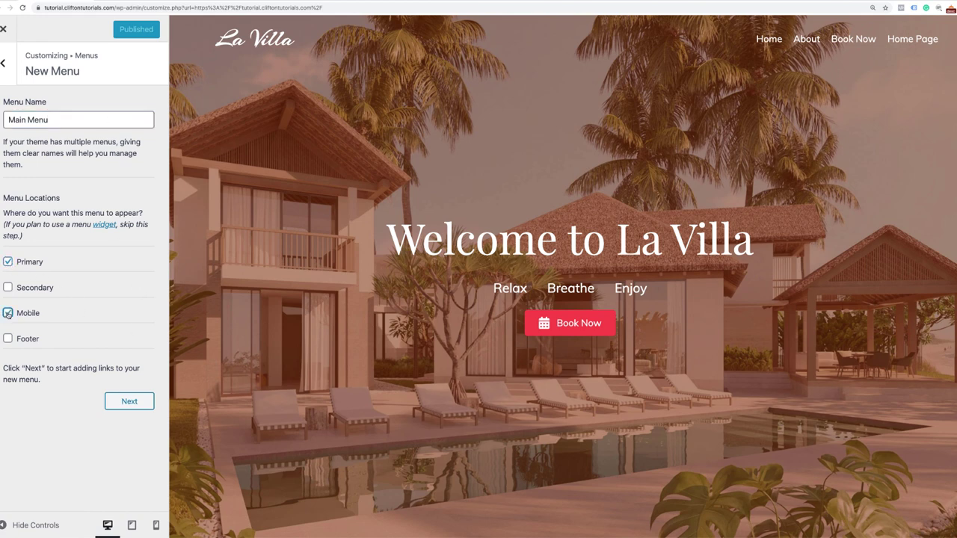
pyautogui.click(125, 405)
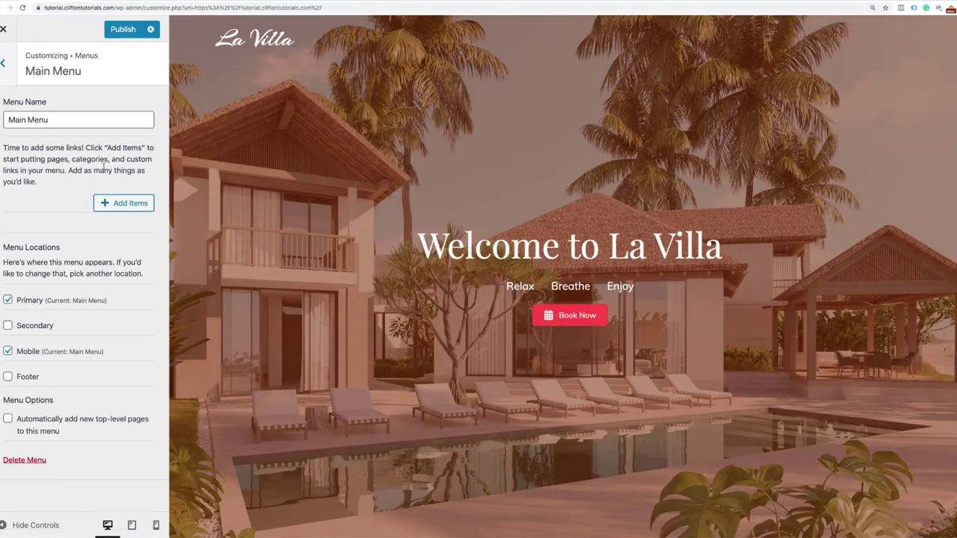
# Add Home, Book Now and About to the Main Menu, and move About above Book Now.
pyautogui.click(124, 204)
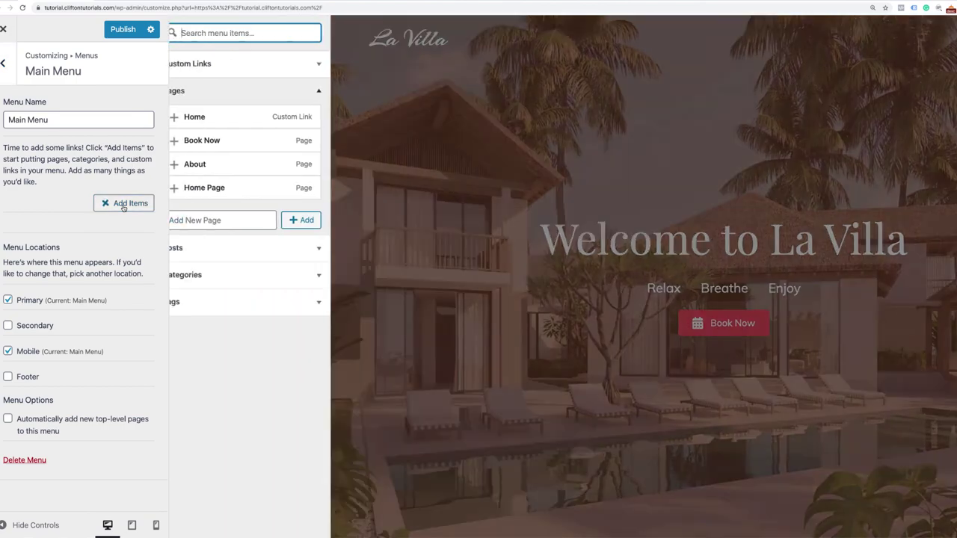
pyautogui.click(189, 117)
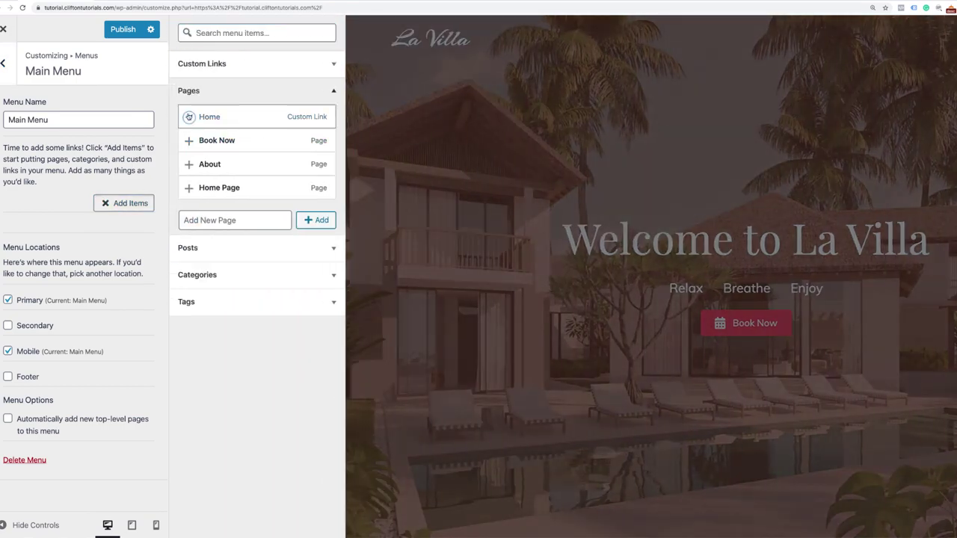
pyautogui.click(190, 140)
pyautogui.click(189, 164)
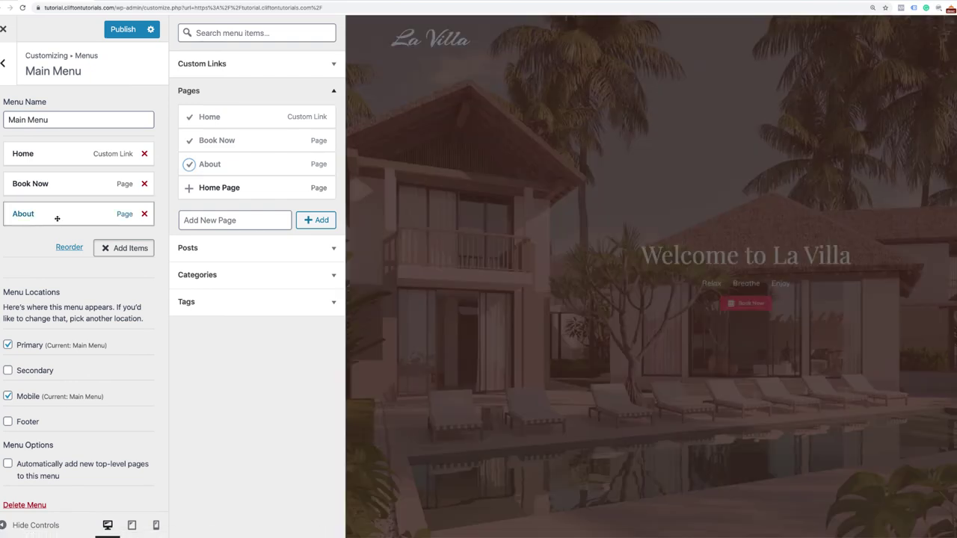
pyautogui.moveTo(58, 214); pyautogui.dragTo(58, 178)
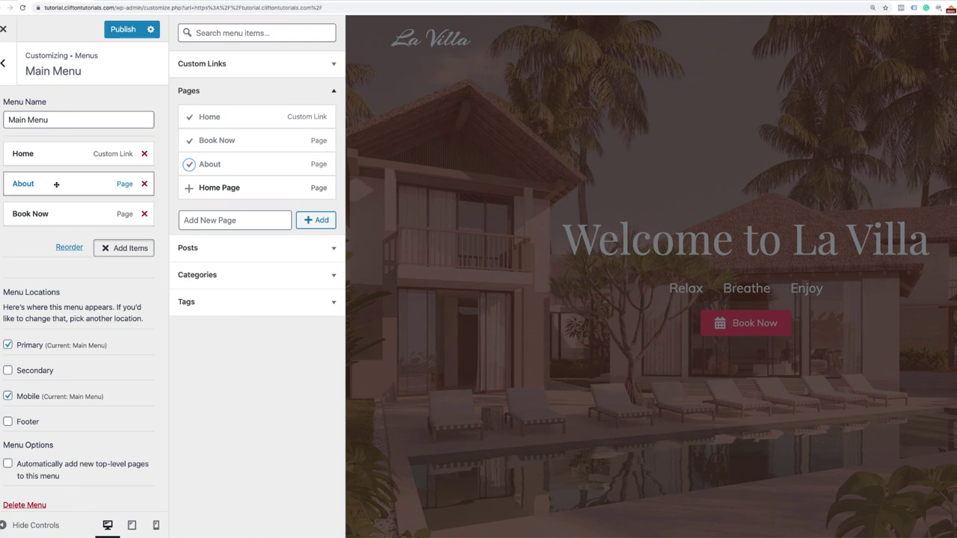
pyautogui.click(332, 64)
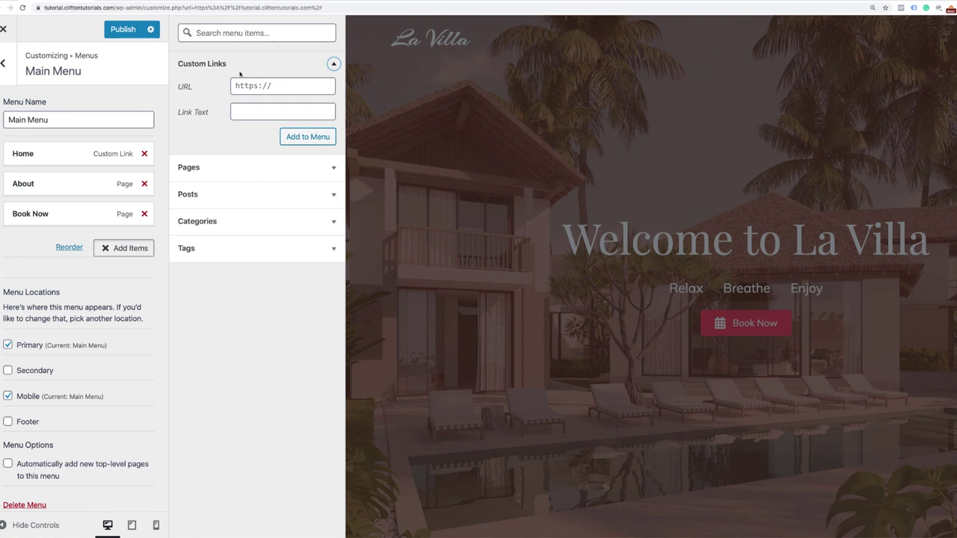
pyautogui.click(283, 84)
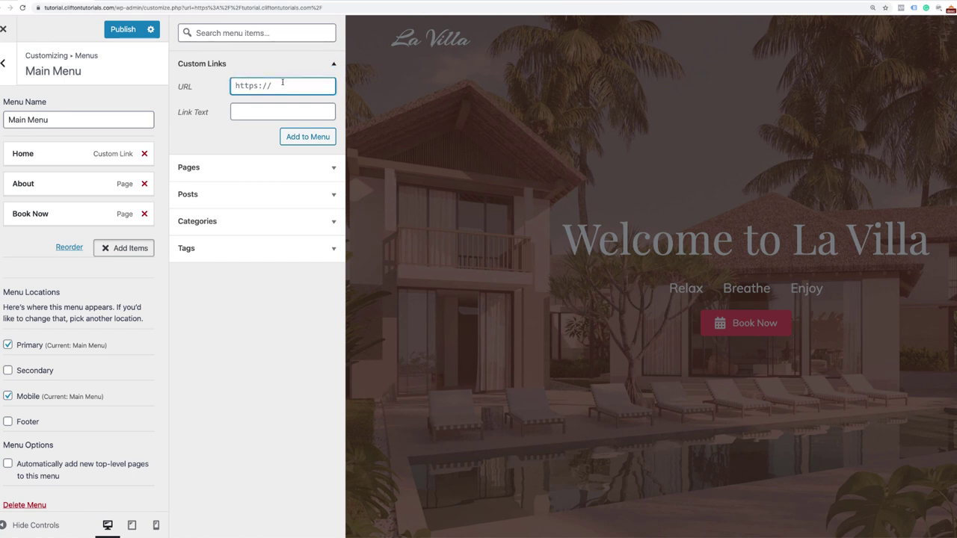
pyautogui.write('cliftontutorials.com/')
pyautogui.write('#Amenities')
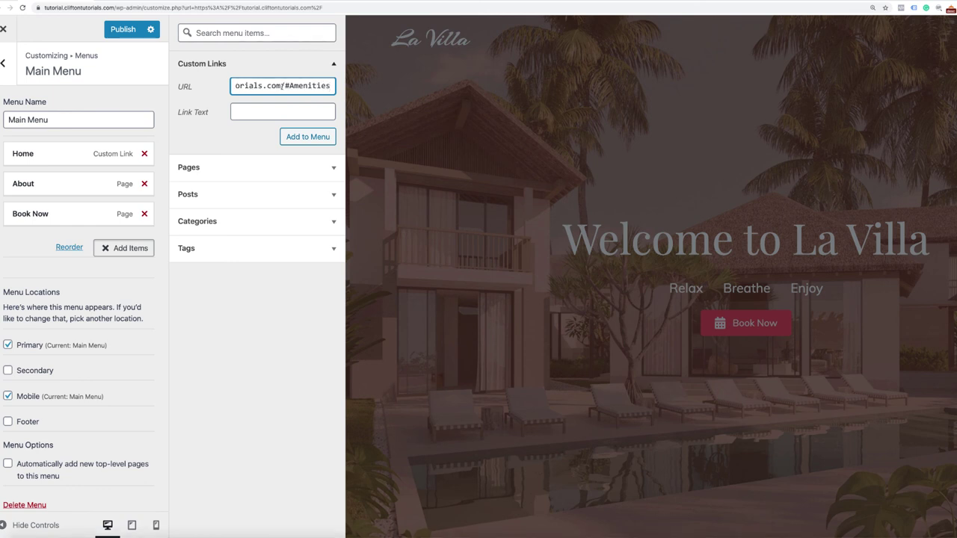
pyautogui.click(271, 111)
pyautogui.write('A')
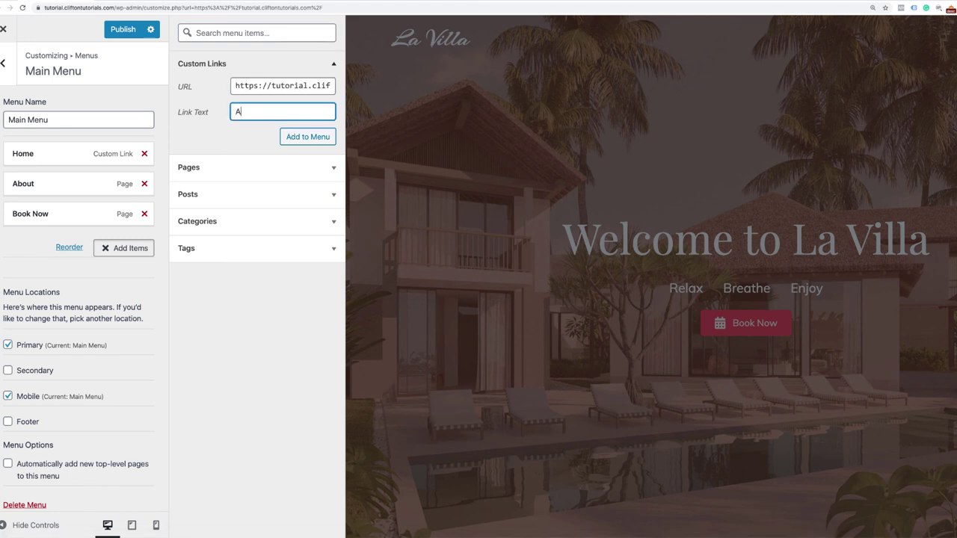
pyautogui.write('menities')
pyautogui.click(302, 138)
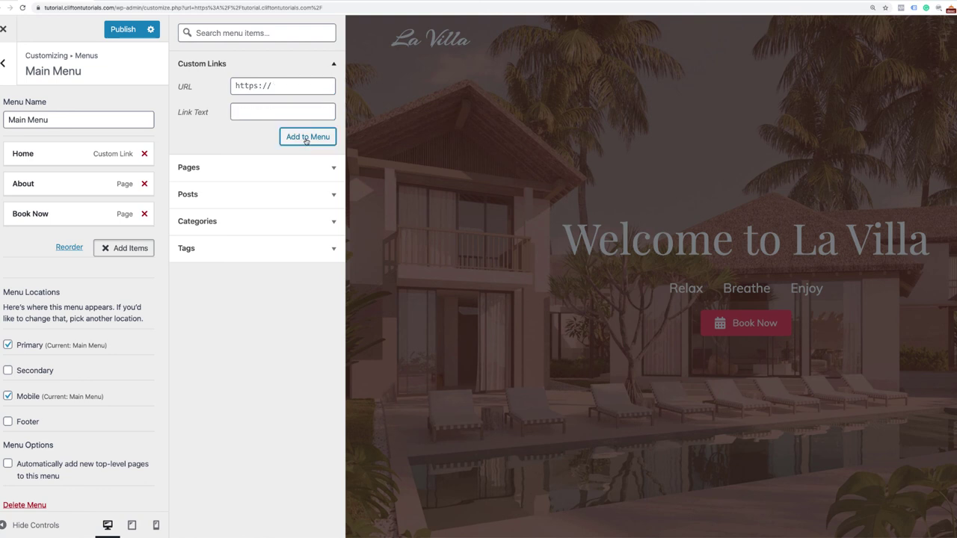
pyautogui.click(278, 85)
pyautogui.press('super+v')
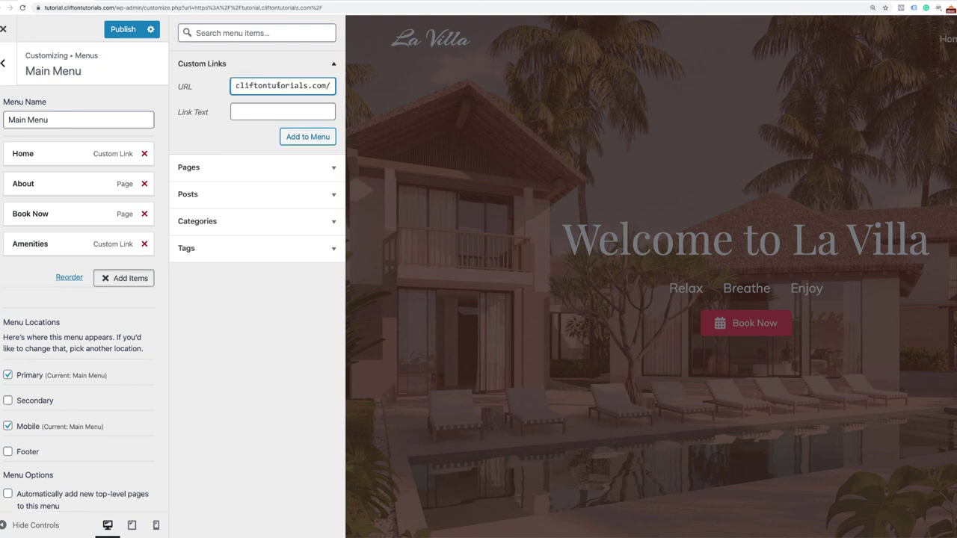
pyautogui.write('#Gallery')
pyautogui.click(269, 108)
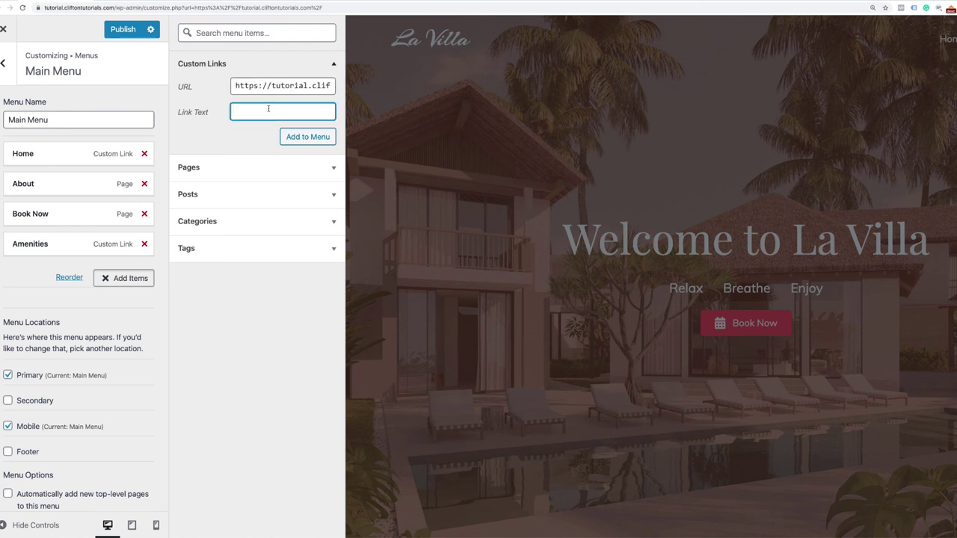
pyautogui.write('Gallery')
pyautogui.click(288, 137)
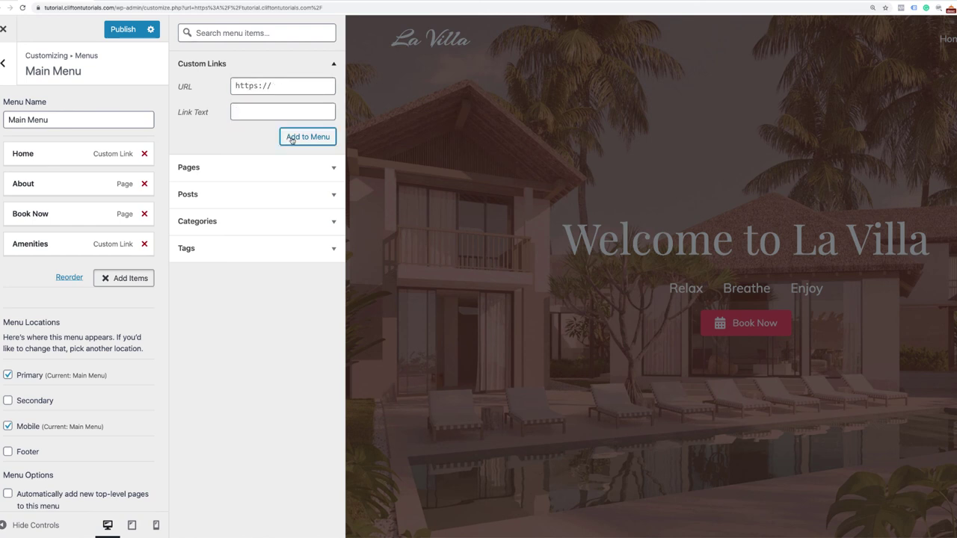
pyautogui.click(278, 85)
pyautogui.press('super+v')
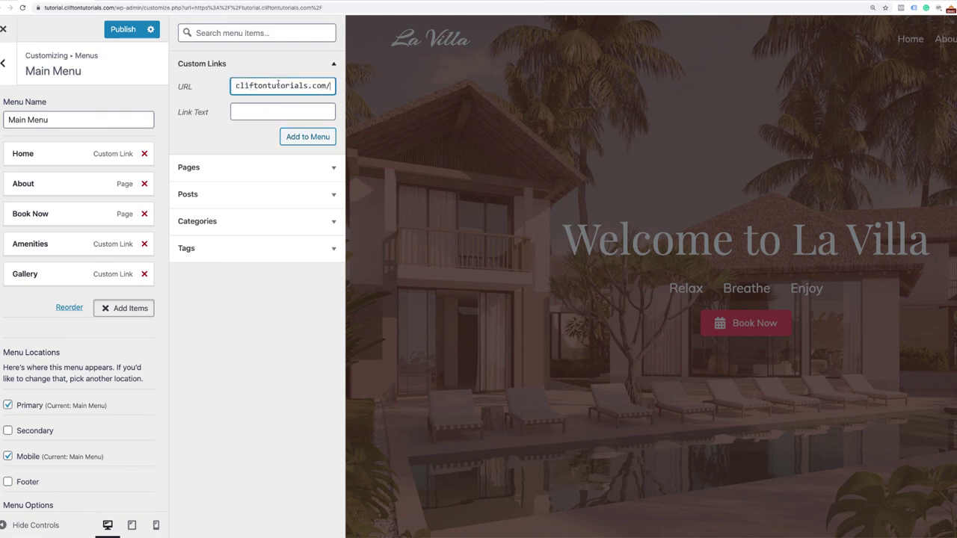
pyautogui.write('#Rates')
pyautogui.click(271, 109)
pyautogui.write('Ra')
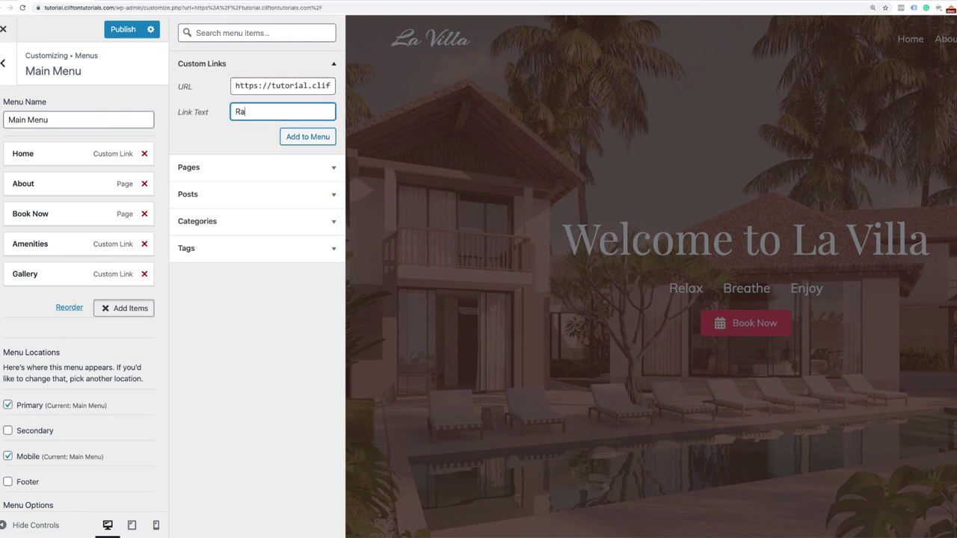
pyautogui.write('tes')
pyautogui.click(297, 139)
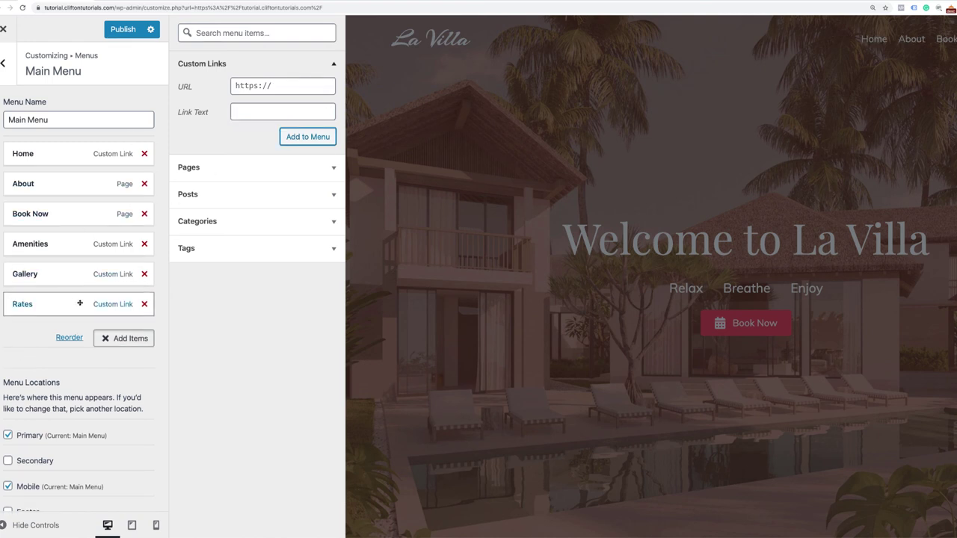
# Move Book Now to the end of the menu below Rates, then publish the menu and close the Customizer.
pyautogui.moveTo(79, 214); pyautogui.dragTo(79, 299)
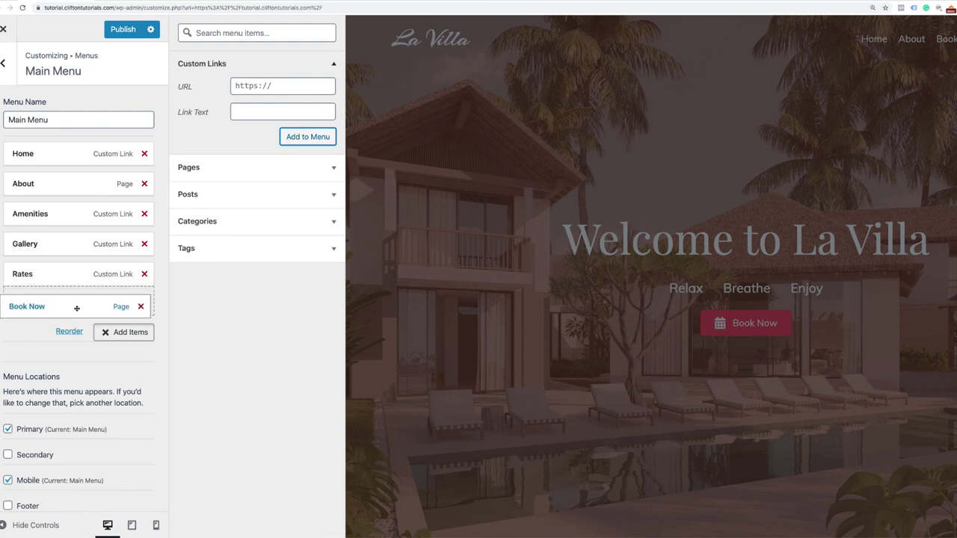
pyautogui.click(124, 29)
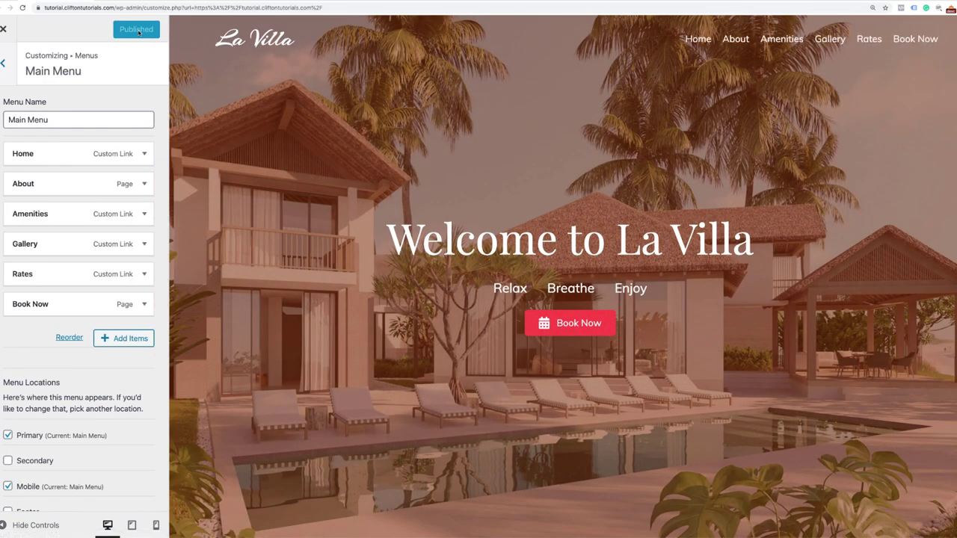
pyautogui.click(9, 31)
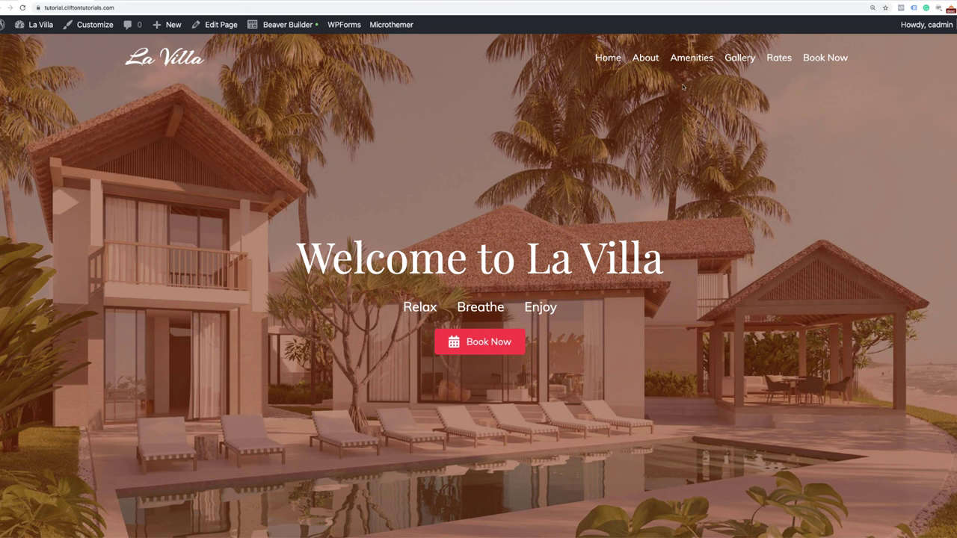
# Look through the live home page's Amenities, Room and Gallery sections that the new menu links should point to.
pyautogui.scroll(-10, 671, 124)
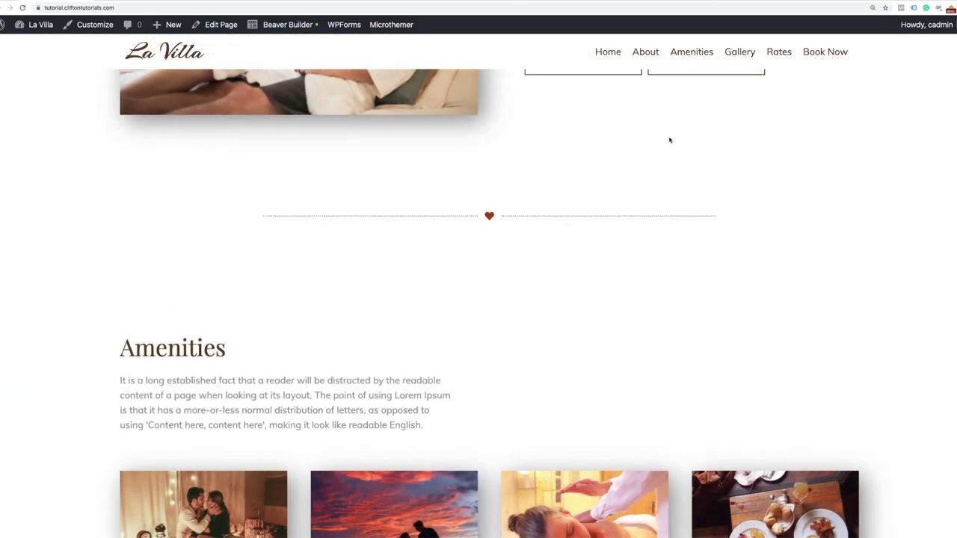
pyautogui.scroll(4, 669, 139)
pyautogui.scroll(-10, 669, 140)
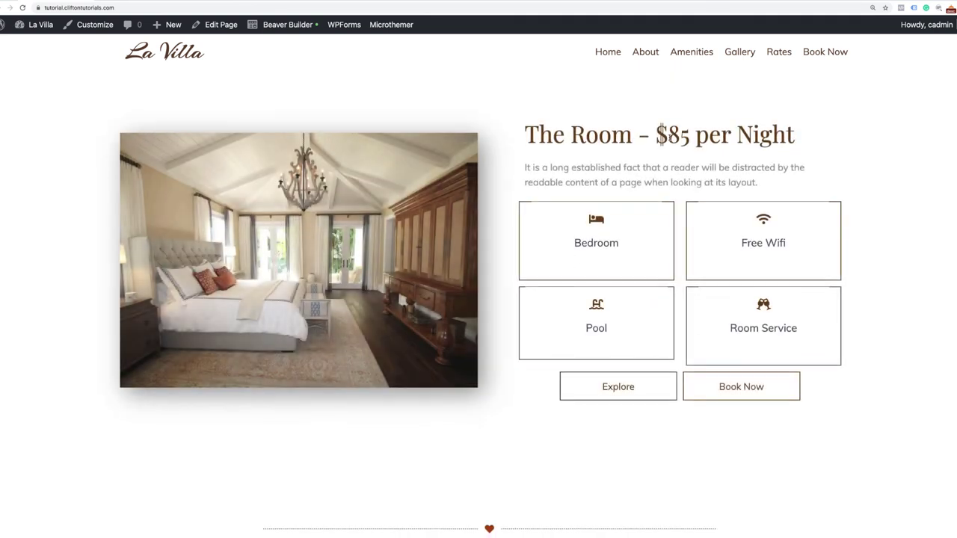
pyautogui.scroll(-1, 669, 139)
pyautogui.scroll(-6, 669, 140)
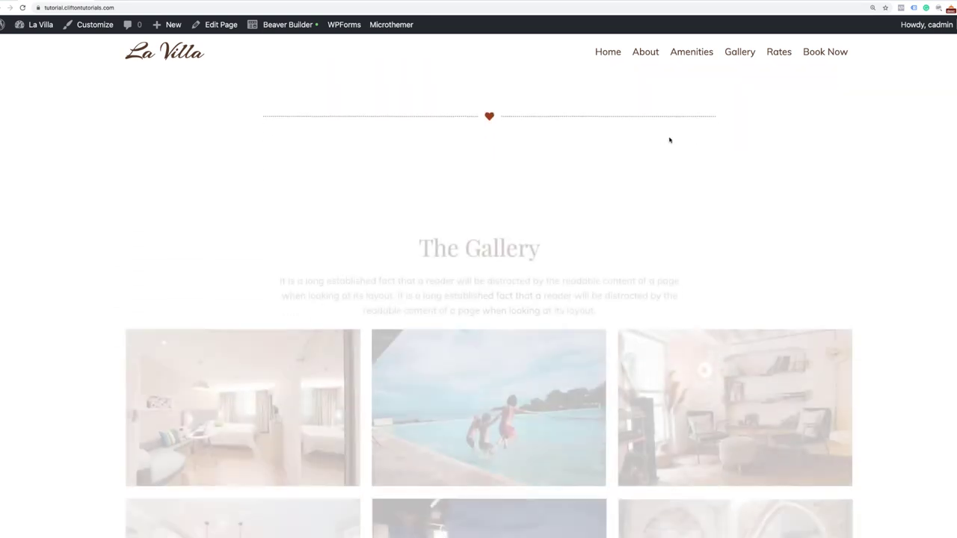
pyautogui.scroll(-1, 669, 140)
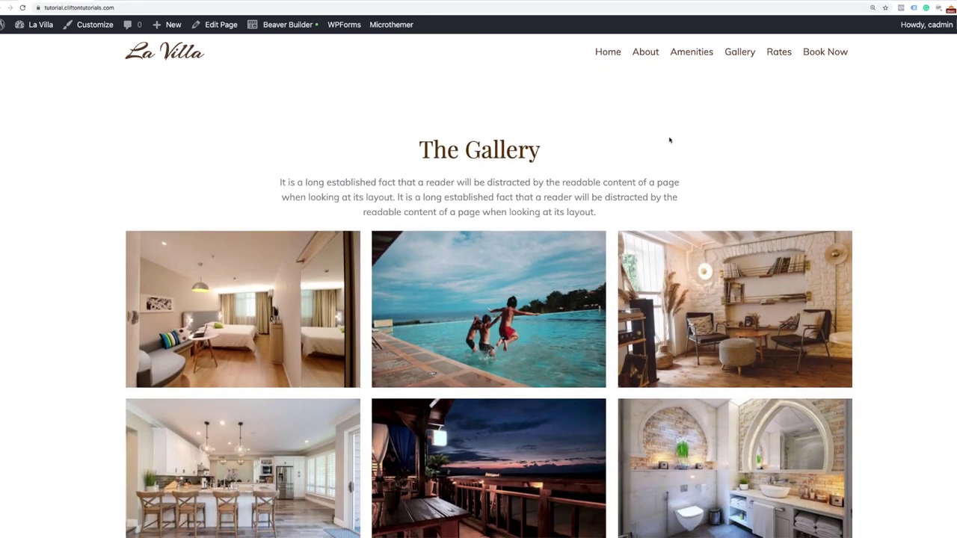
pyautogui.scroll(15, 669, 140)
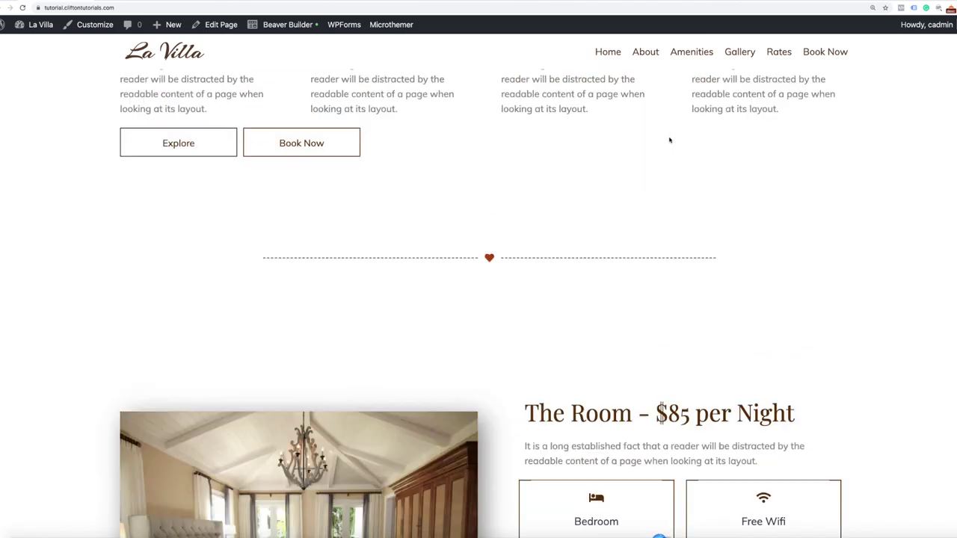
pyautogui.scroll(3, 669, 139)
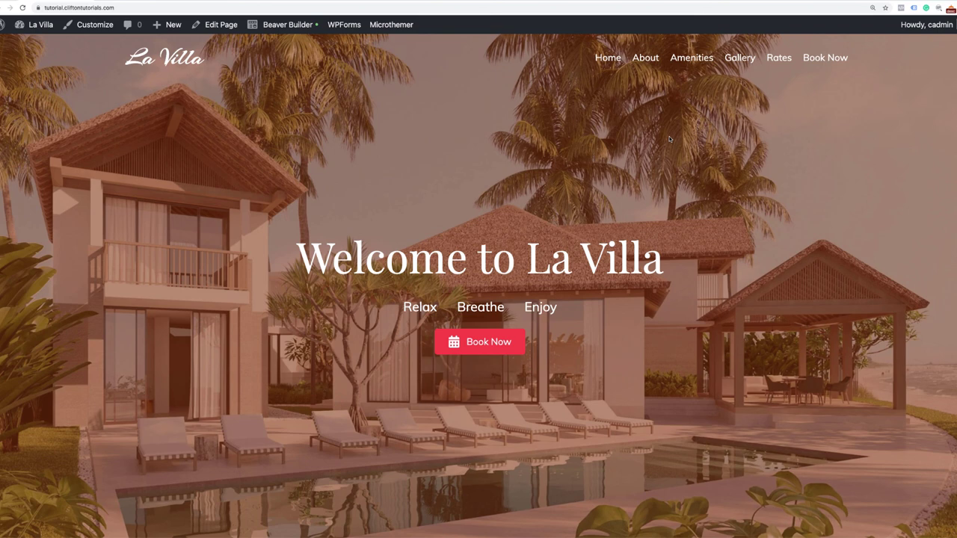
# Open the home page in Beaver Builder and set the HTML element ID of the Amenities row to Amenities.
pyautogui.click(293, 29)
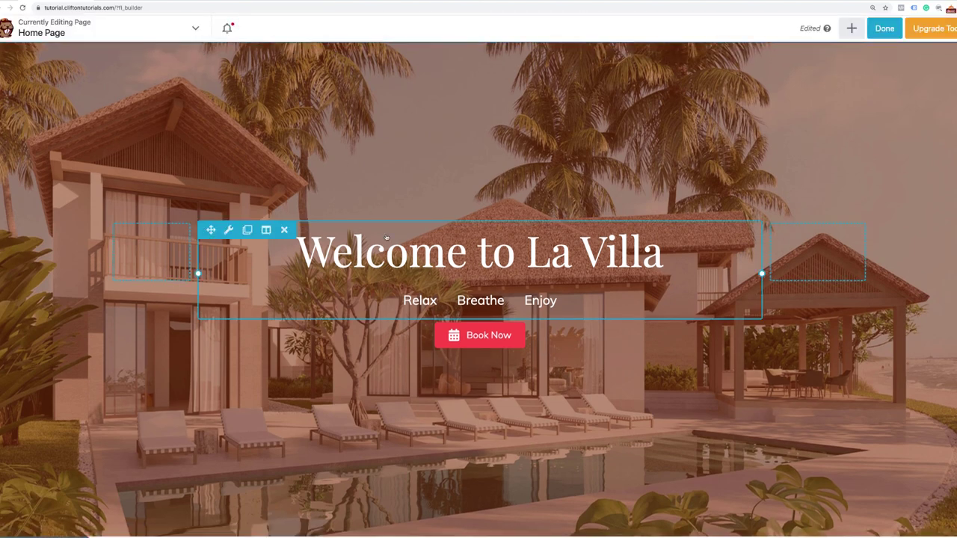
pyautogui.scroll(-7, 387, 238)
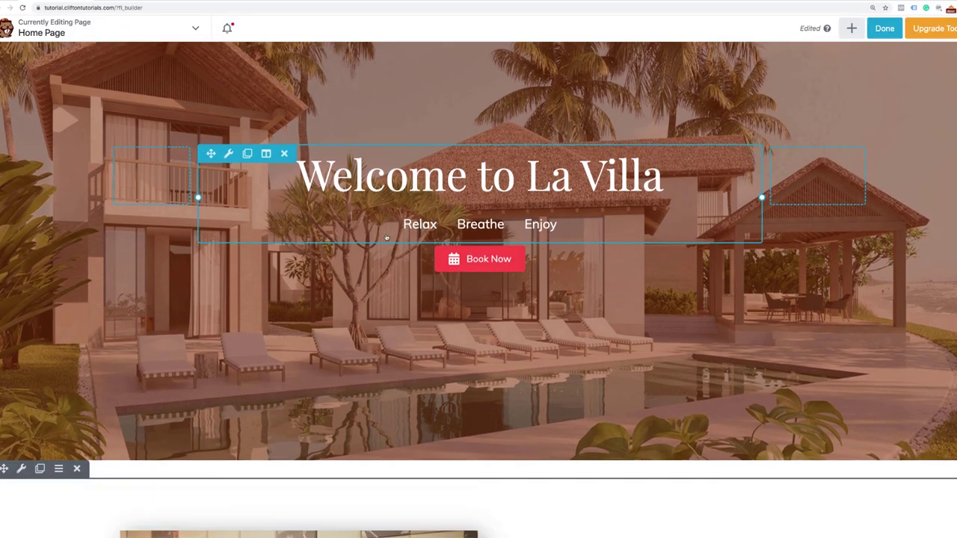
pyautogui.scroll(-5, 387, 238)
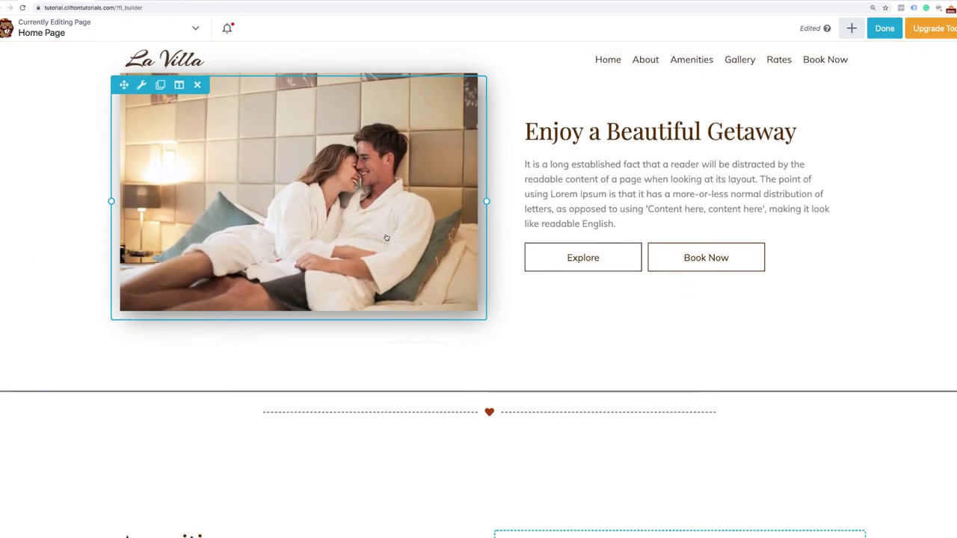
pyautogui.scroll(-1, 387, 238)
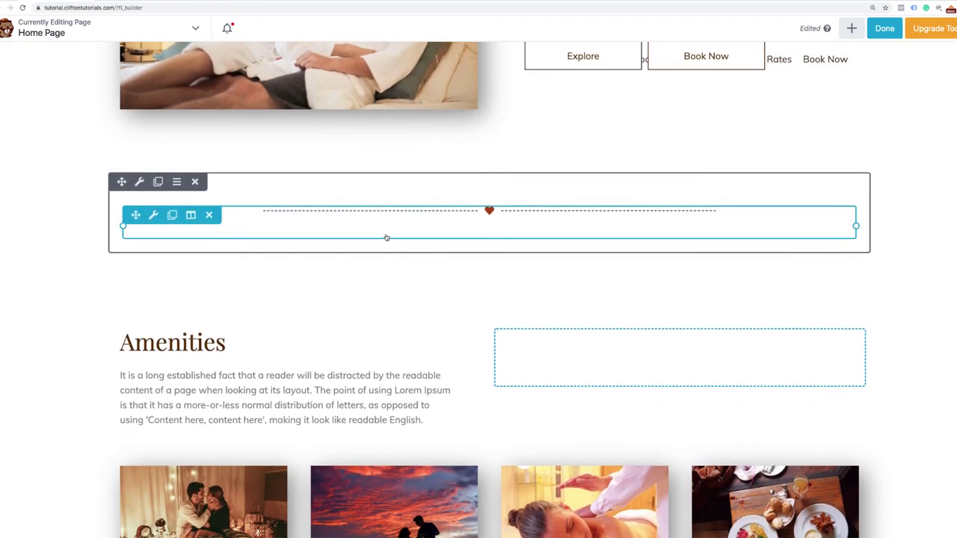
pyautogui.scroll(-4, 387, 238)
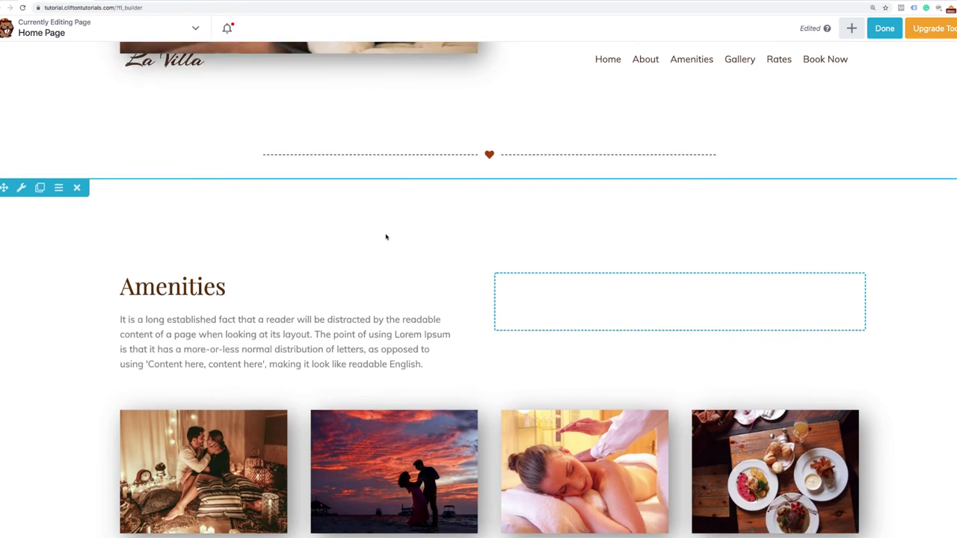
pyautogui.scroll(-1, 387, 238)
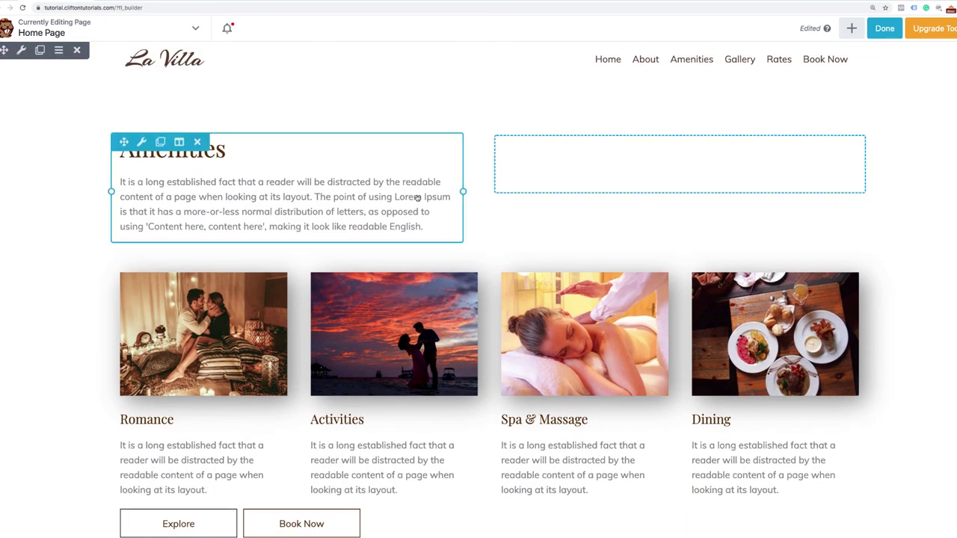
pyautogui.scroll(1, 446, 192)
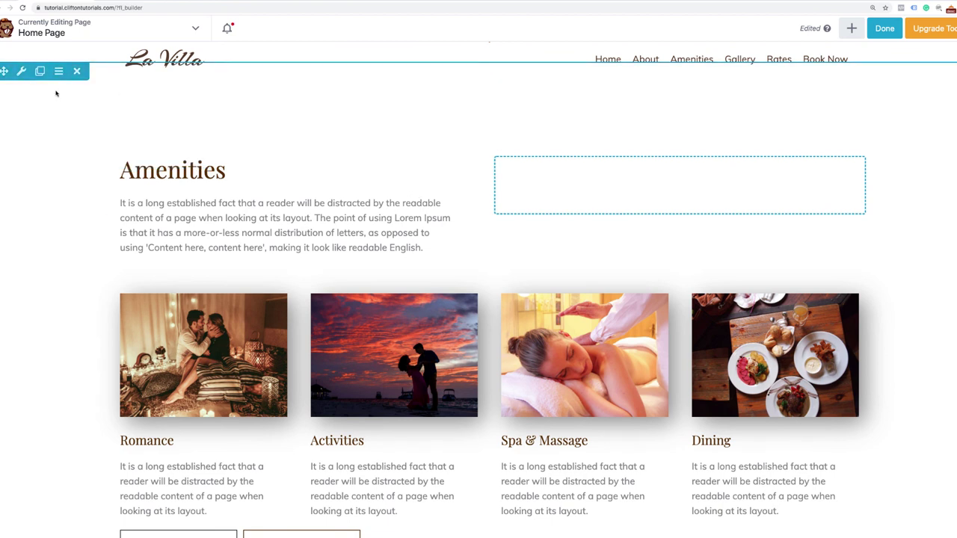
pyautogui.click(21, 72)
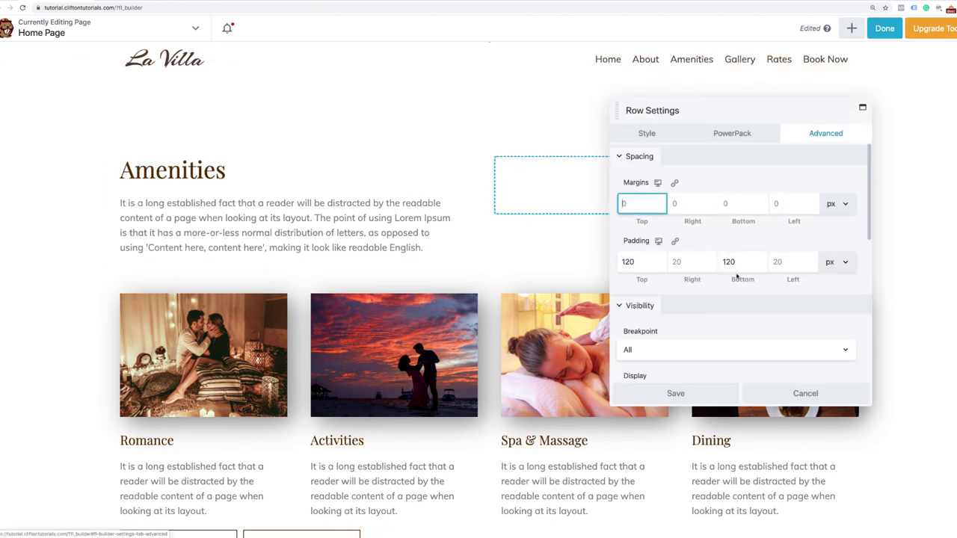
pyautogui.scroll(-6, 736, 277)
pyautogui.scroll(-3, 737, 278)
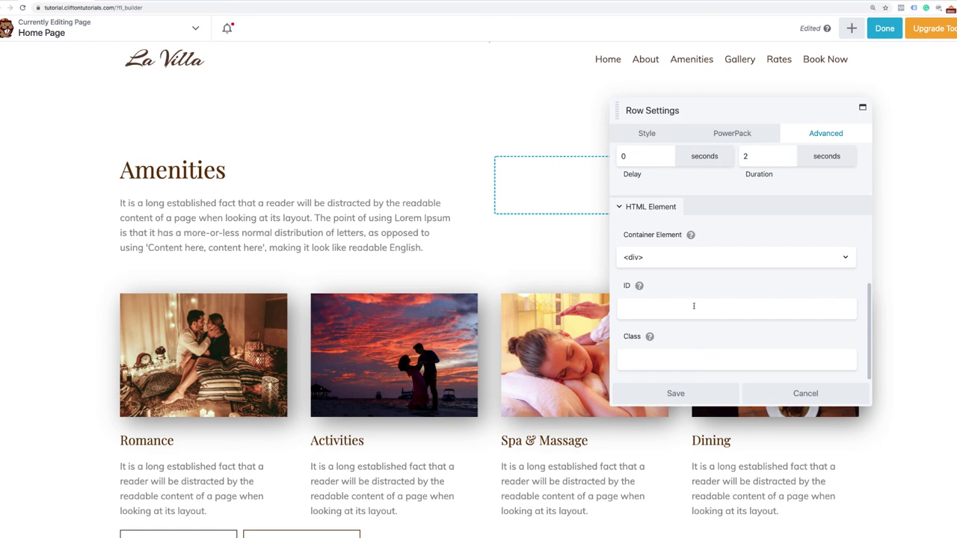
pyautogui.click(694, 306)
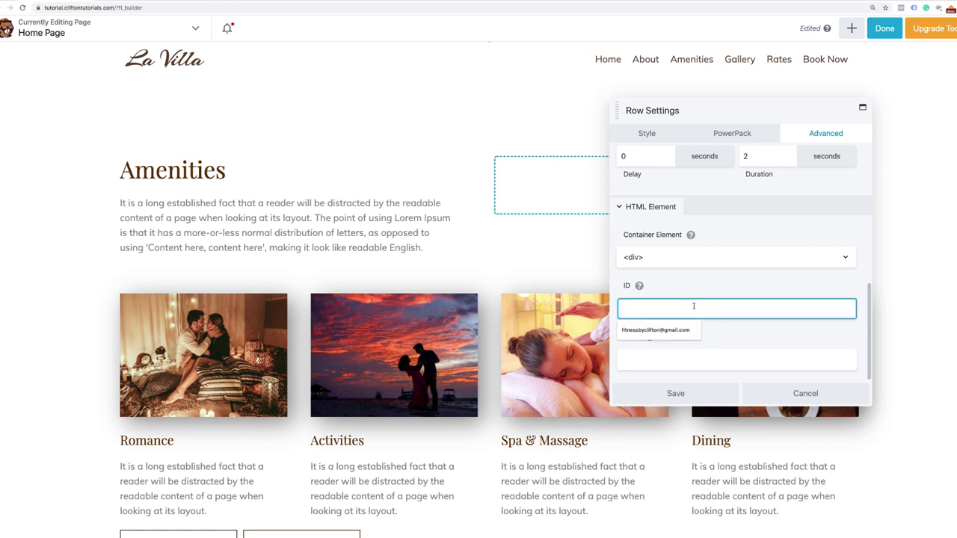
pyautogui.write('Amen')
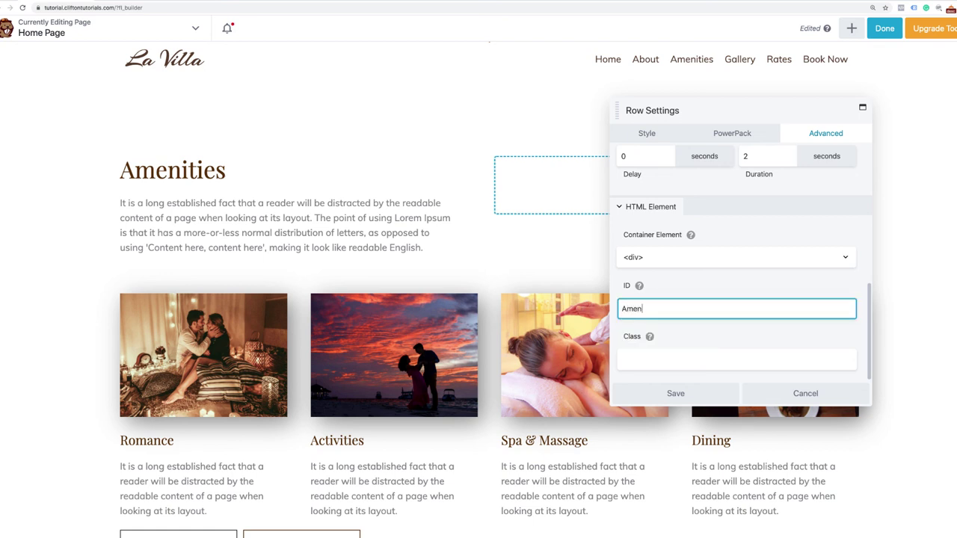
pyautogui.write('ities')
# Set the Amenities row's animation to Fade In and save the row settings.
pyautogui.scroll(5, 670, 305)
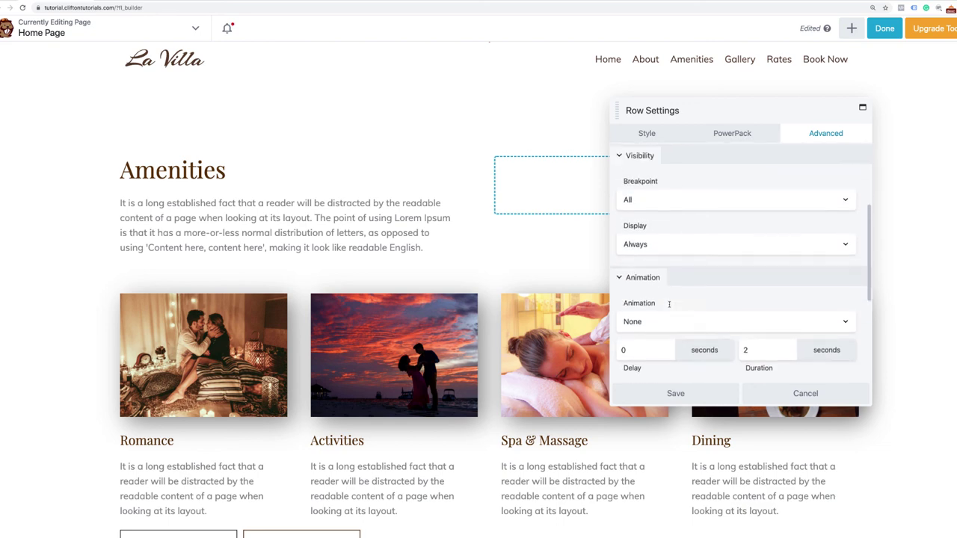
pyautogui.click(699, 310)
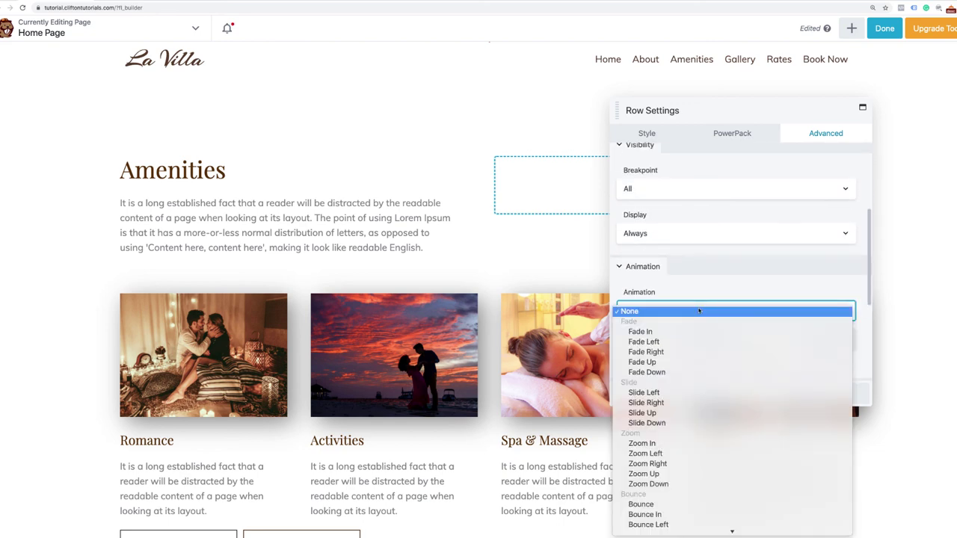
pyautogui.click(667, 336)
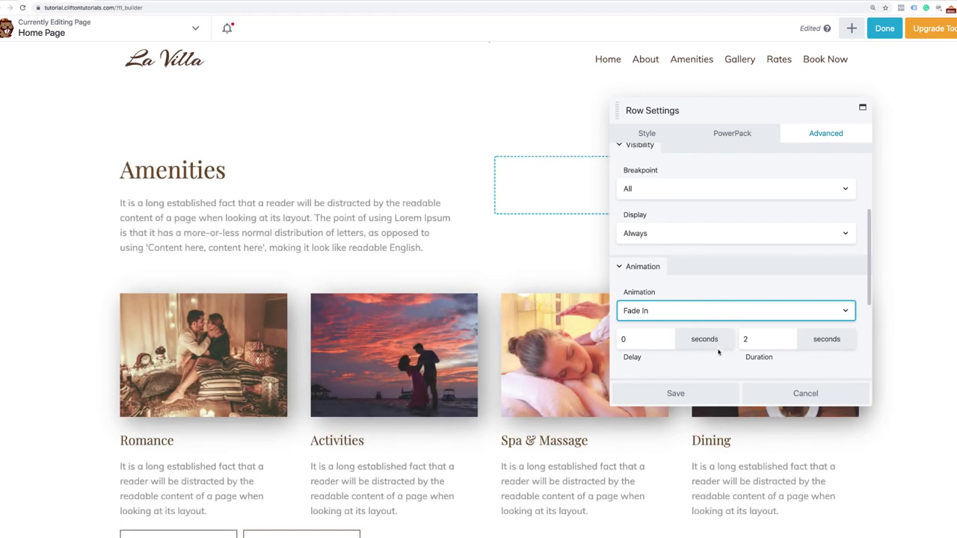
pyautogui.click(683, 395)
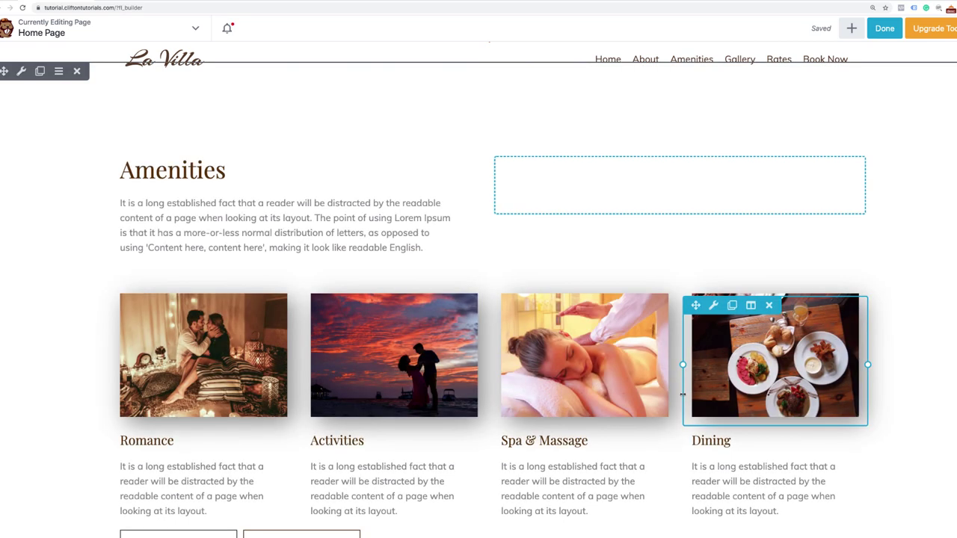
# Give the row containing The Room section the HTML element ID Rates and save its settings.
pyautogui.scroll(-6, 683, 396)
pyautogui.scroll(-2, 683, 397)
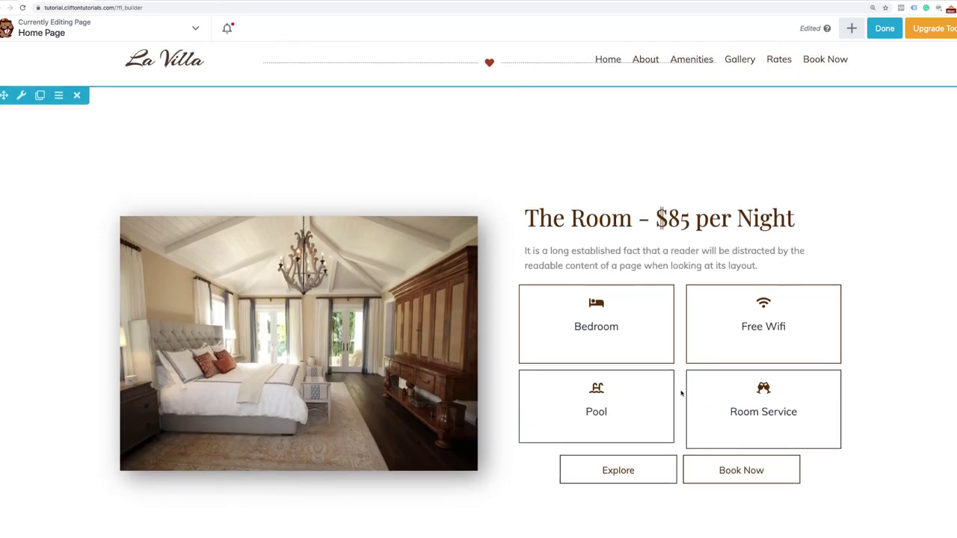
pyautogui.click(22, 97)
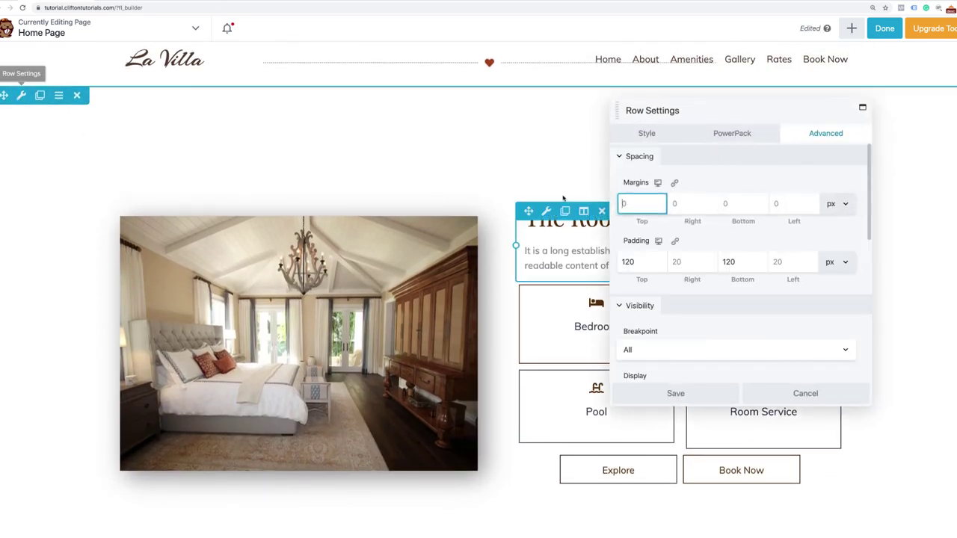
pyautogui.scroll(-10, 785, 265)
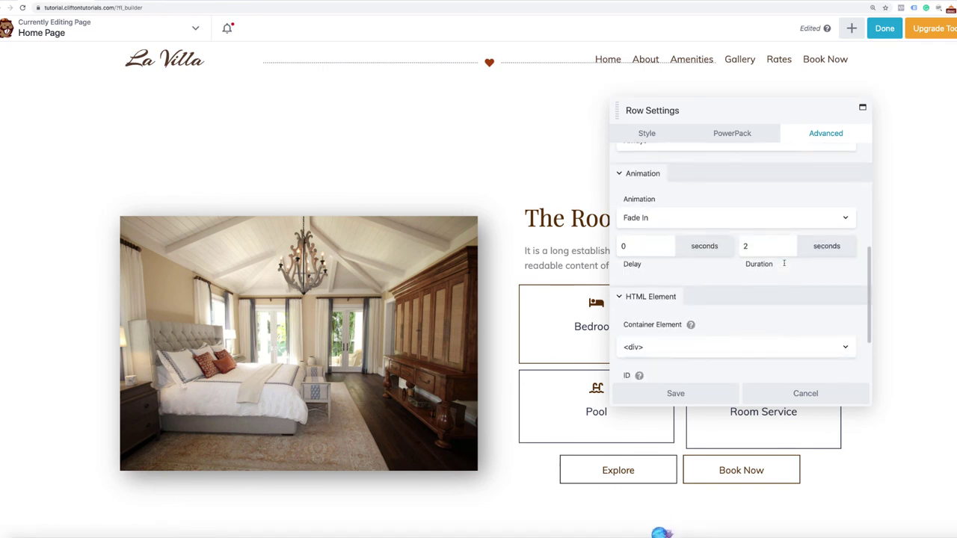
pyautogui.click(677, 307)
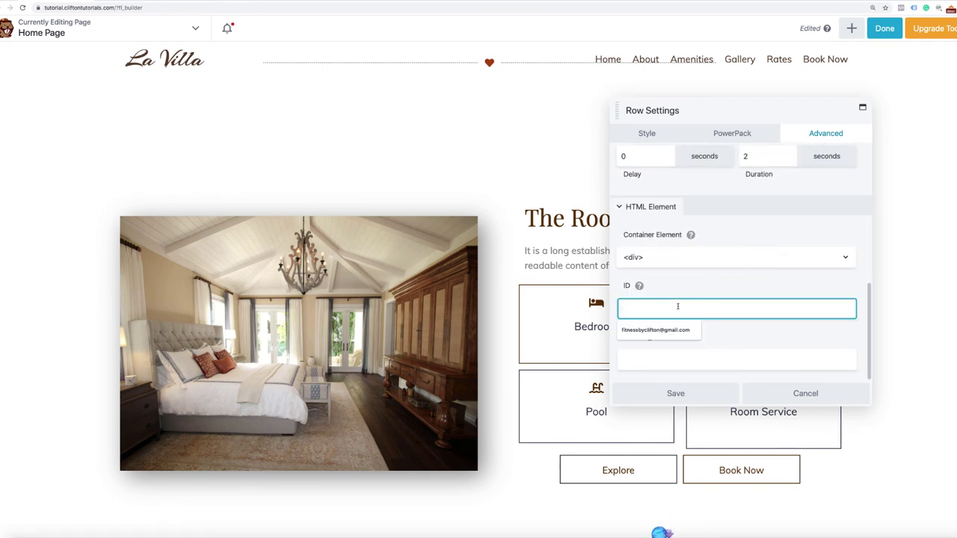
pyautogui.write('Rates')
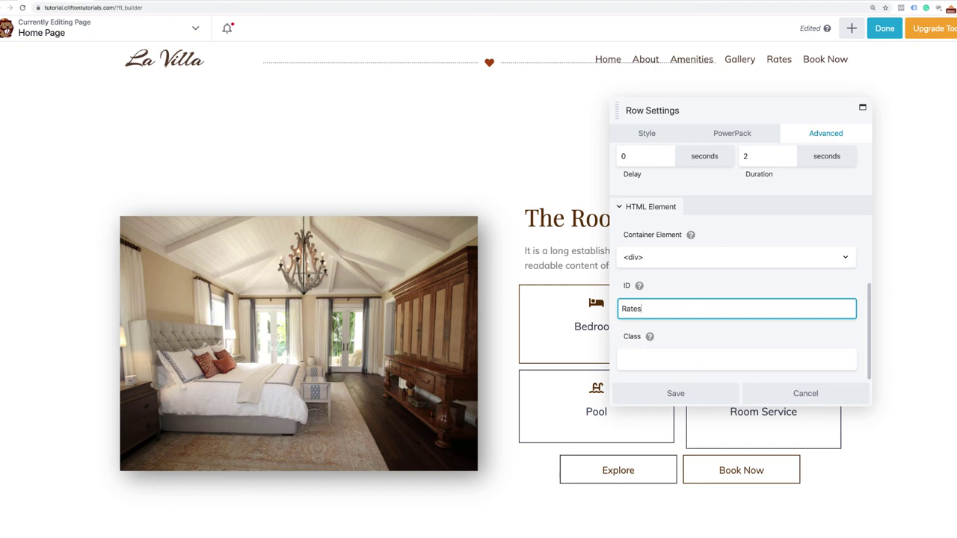
pyautogui.scroll(1, 679, 297)
pyautogui.scroll(-1, 679, 298)
pyautogui.click(671, 397)
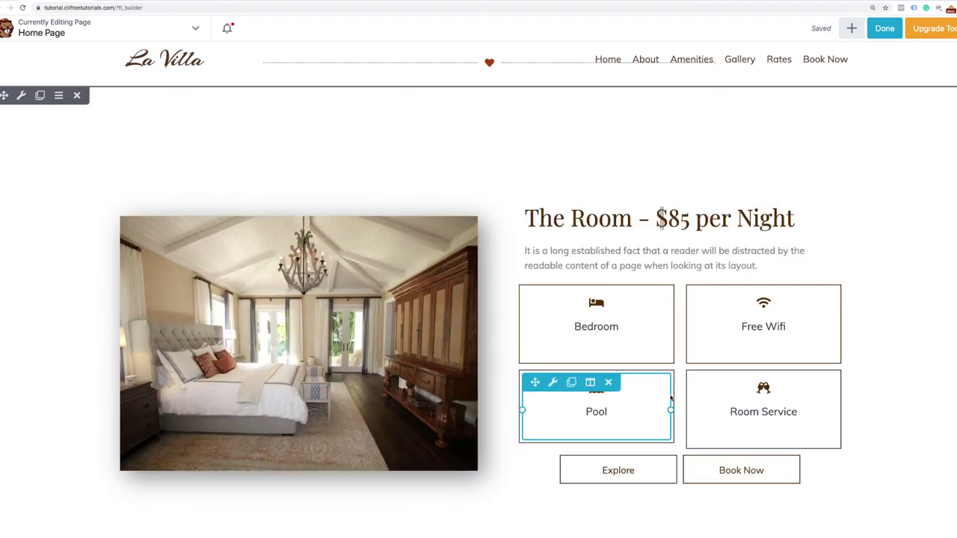
# Give the row containing The Gallery heading the HTML element ID Gallery and save its settings.
pyautogui.scroll(-6, 671, 397)
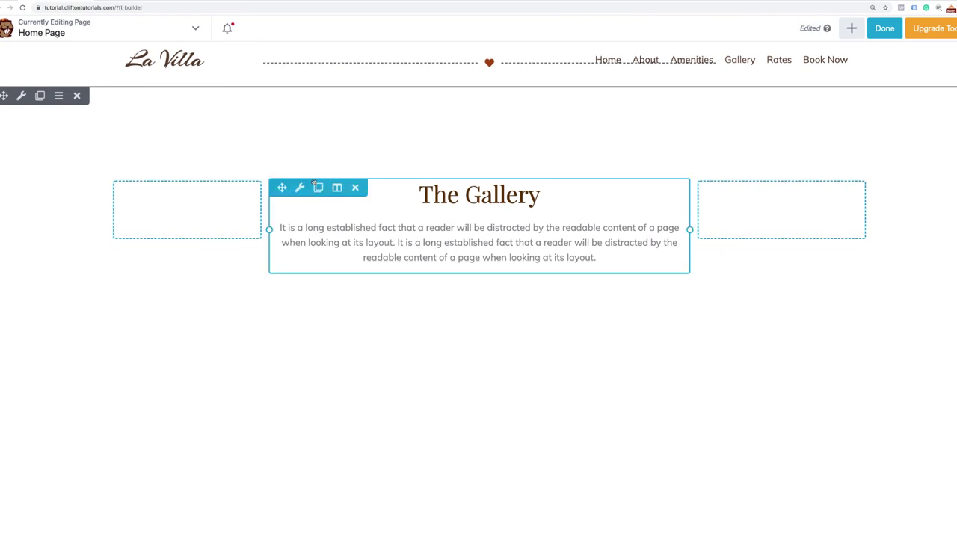
pyautogui.click(21, 96)
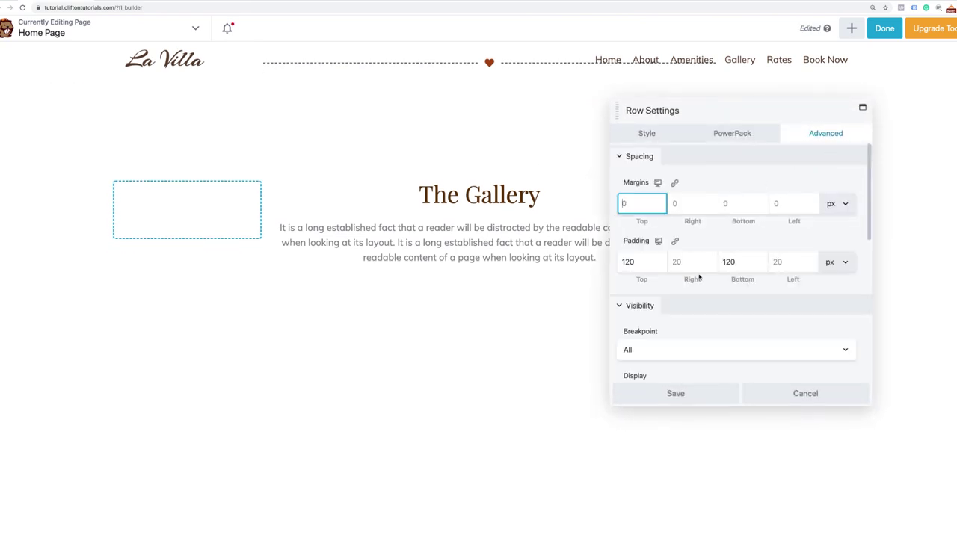
pyautogui.scroll(-10, 699, 277)
pyautogui.click(661, 306)
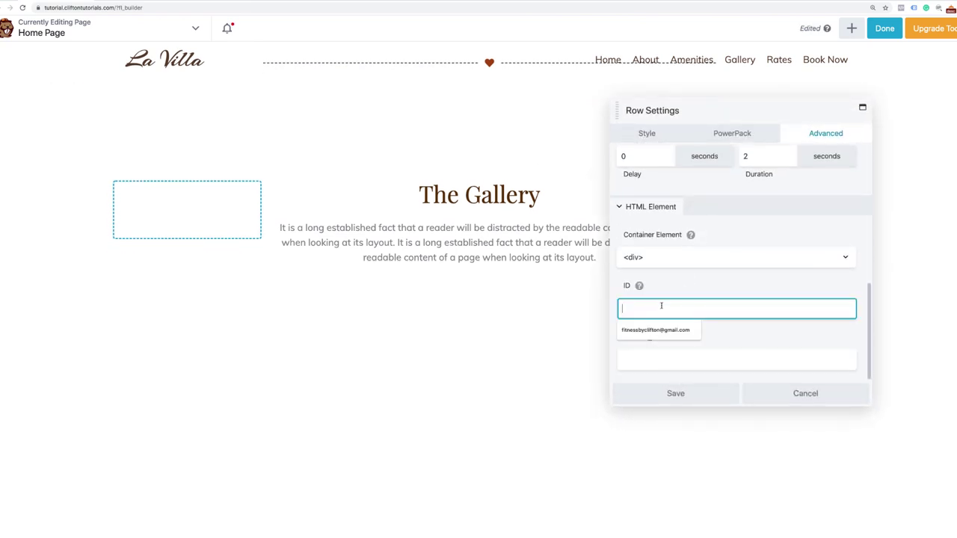
pyautogui.write('Gallery')
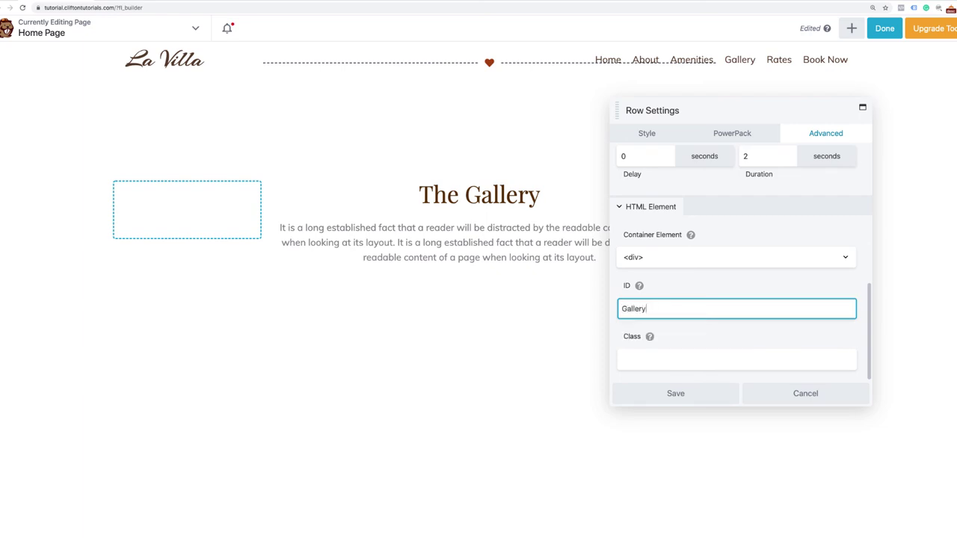
pyautogui.click(688, 392)
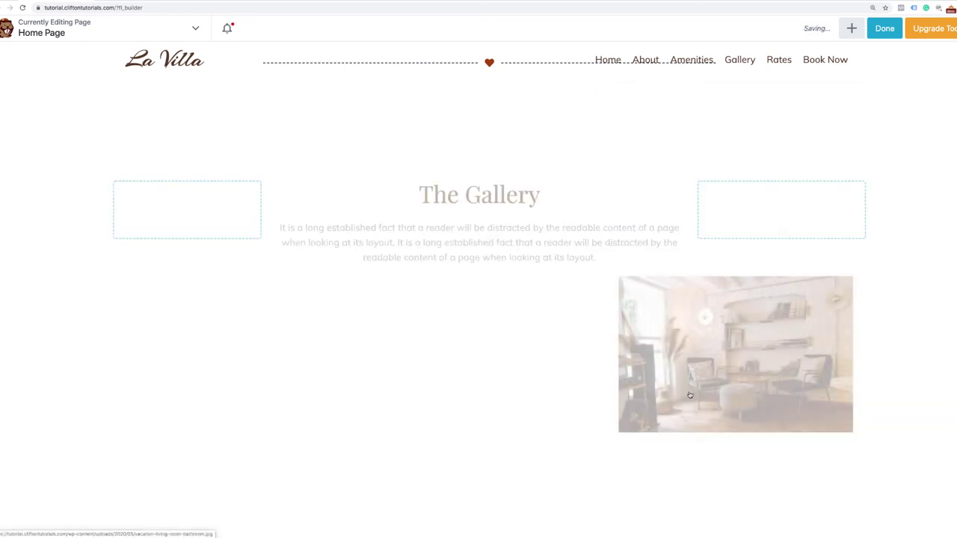
# Finish editing the home page, publish the changes and reload the live page.
pyautogui.click(884, 30)
pyautogui.click(916, 30)
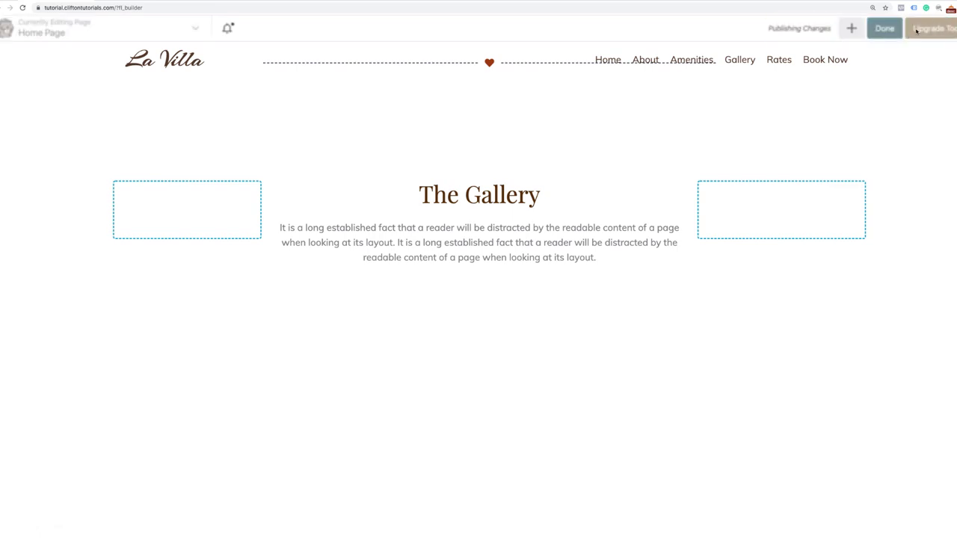
pyautogui.click(22, 9)
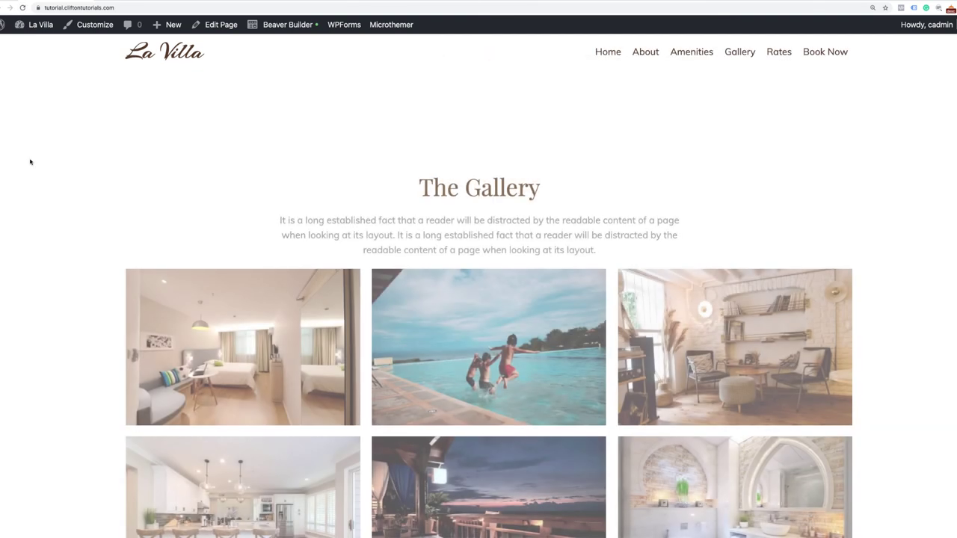
# Look through the live home page and test the Amenities, Gallery and Rates links in its navigation menu.
pyautogui.scroll(10, 29, 161)
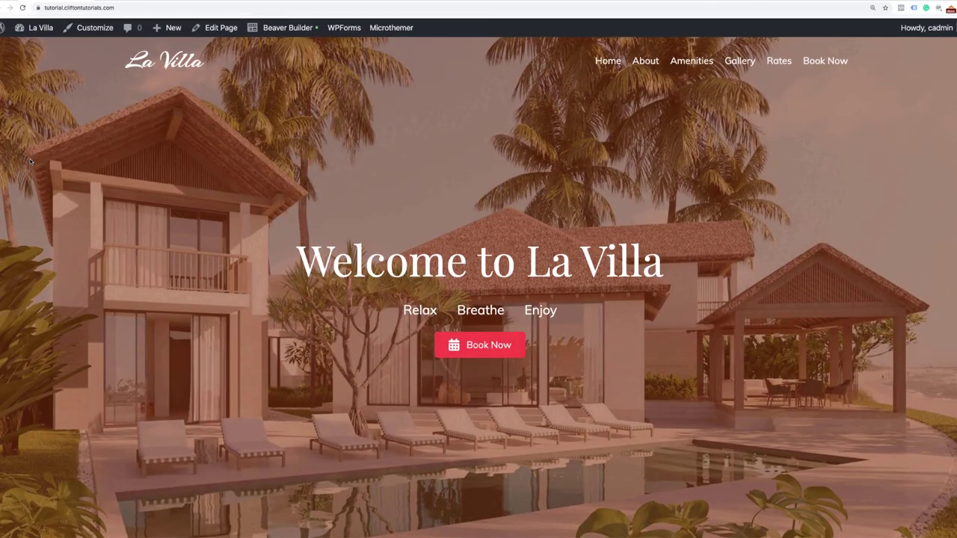
pyautogui.scroll(-10, 30, 161)
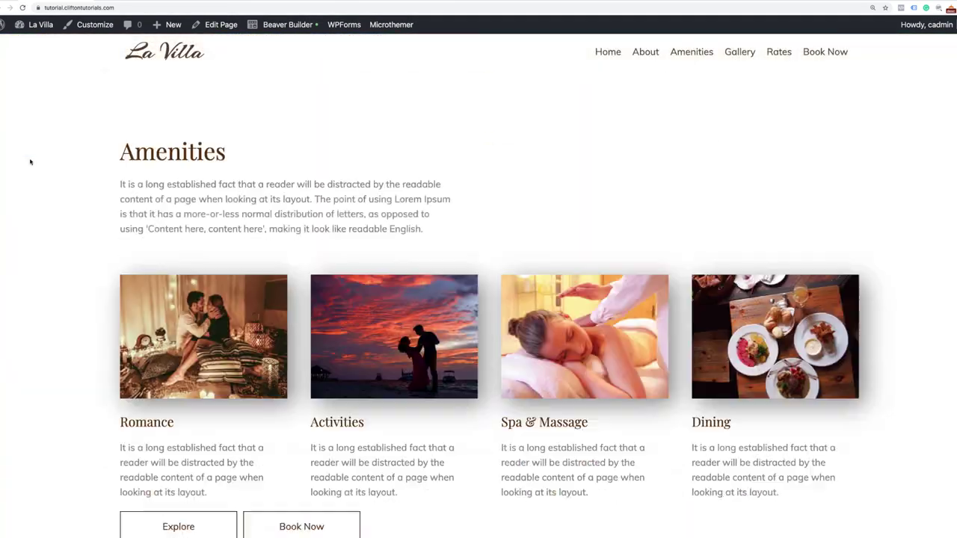
pyautogui.scroll(-10, 30, 161)
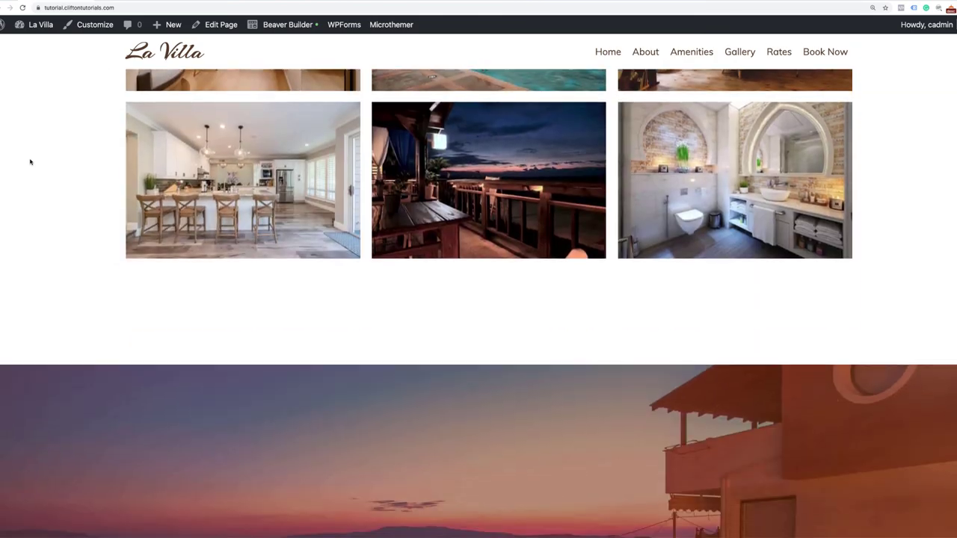
pyautogui.scroll(5, 30, 162)
pyautogui.scroll(10, 29, 162)
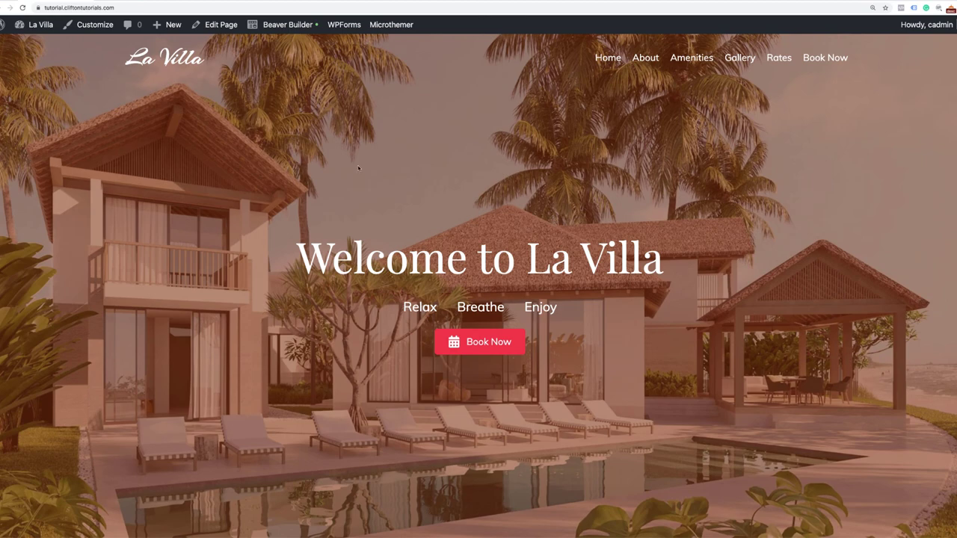
pyautogui.click(692, 60)
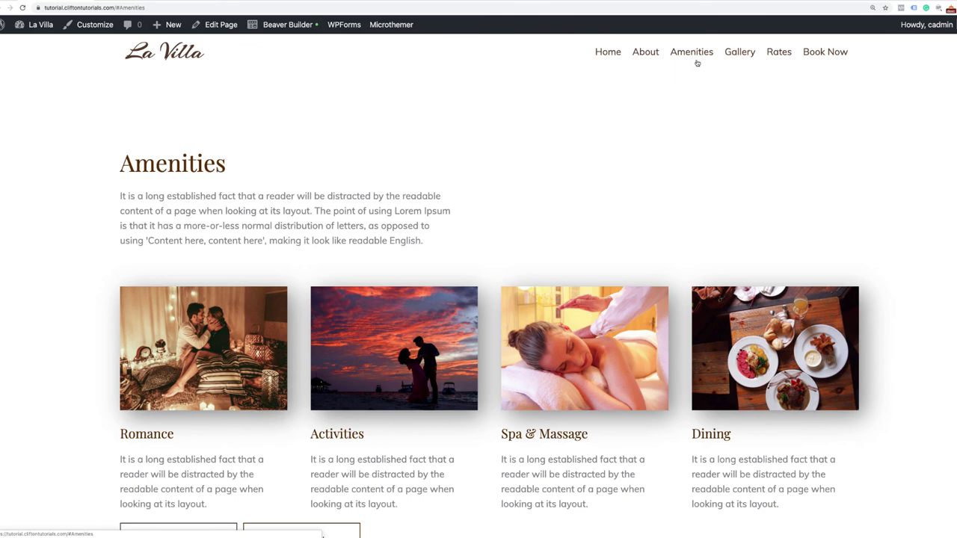
pyautogui.click(738, 56)
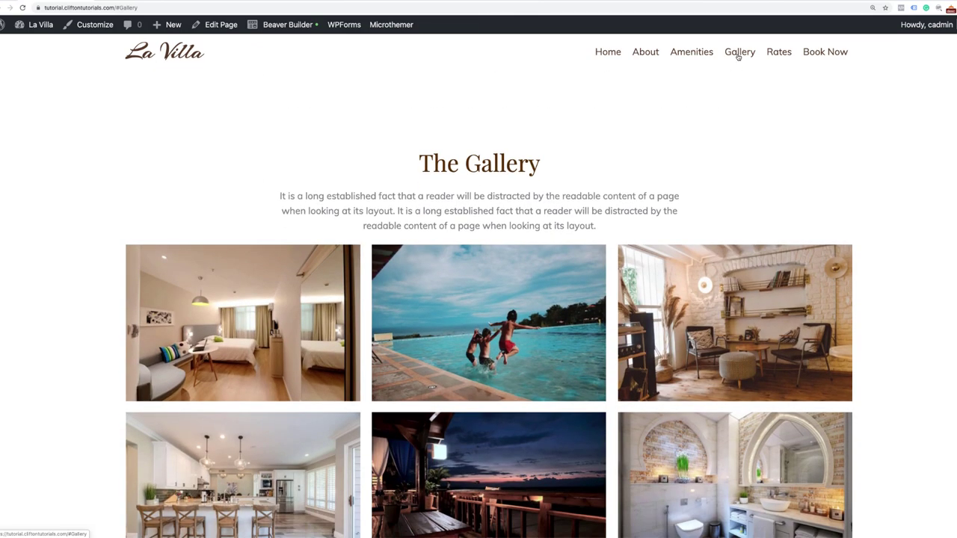
pyautogui.click(772, 55)
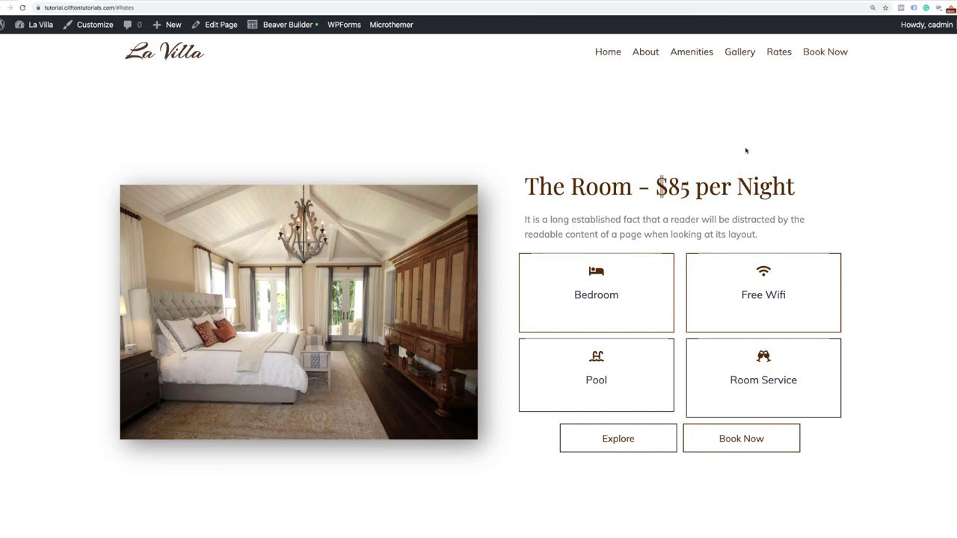
# Reload the live home page and review its sections from the hero banner through Amenities, The Room and The Gallery to the booking banner.
pyautogui.scroll(-3, 745, 151)
pyautogui.scroll(15, 746, 151)
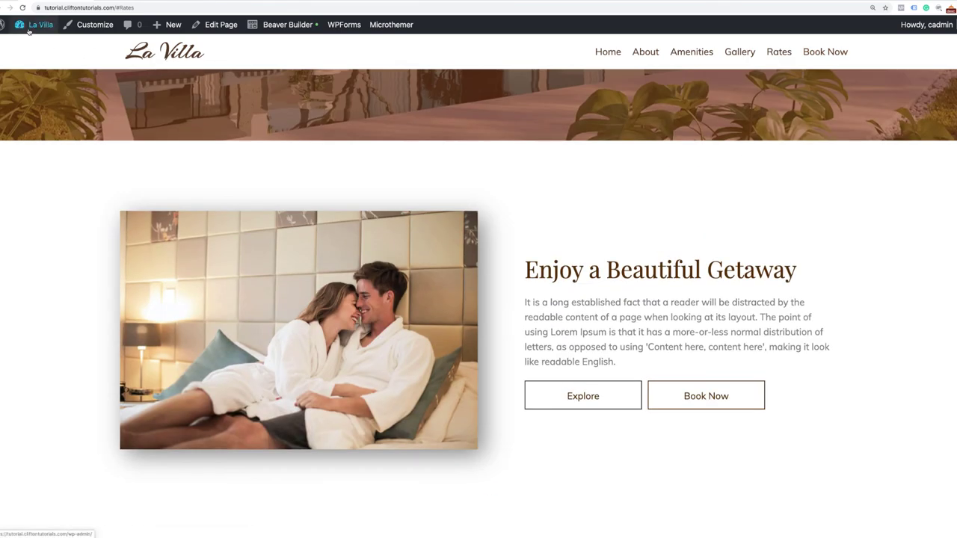
pyautogui.press('super+r')
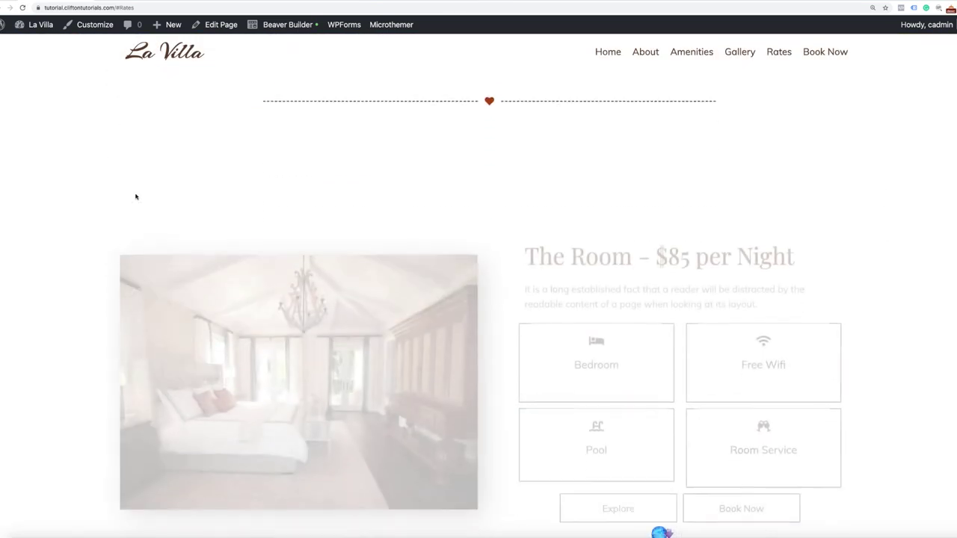
pyautogui.scroll(-8, 135, 197)
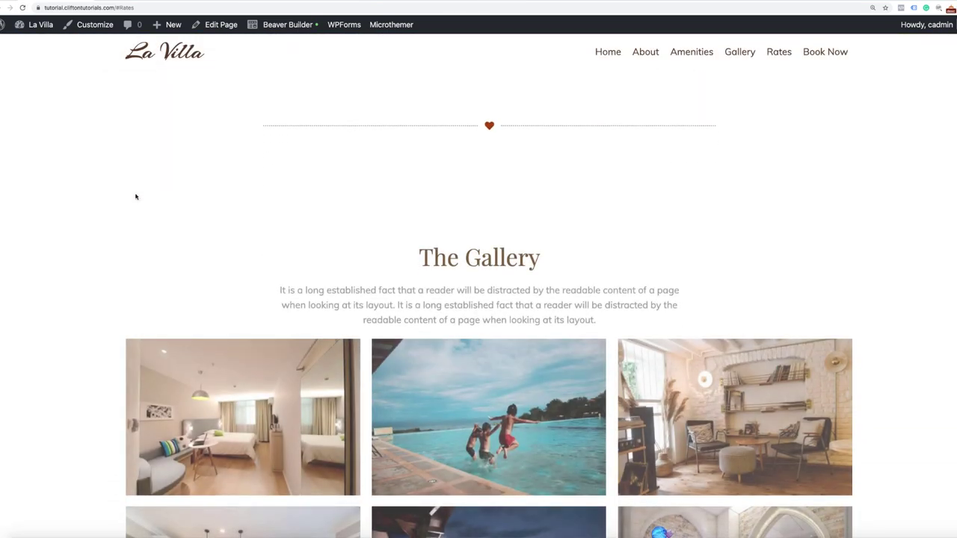
pyautogui.scroll(-5, 136, 196)
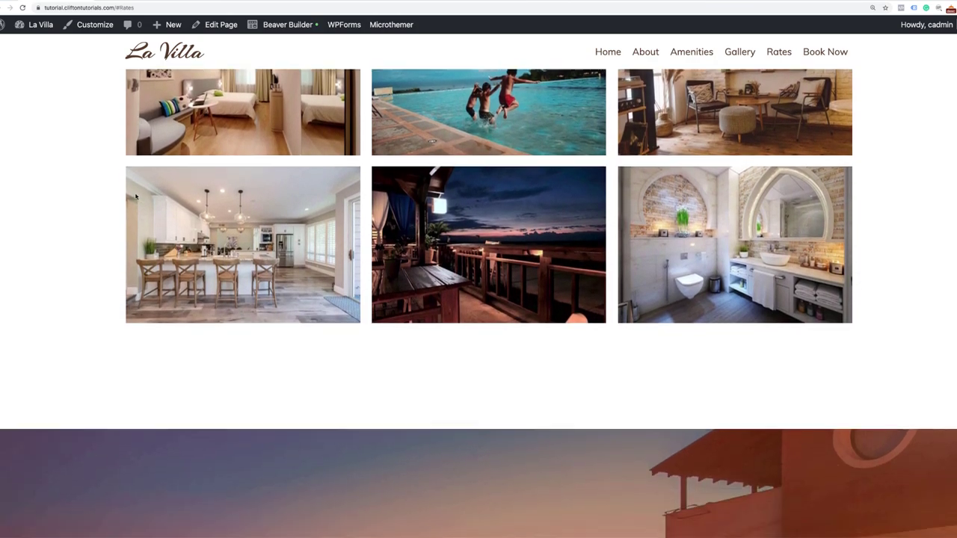
pyautogui.scroll(-4, 135, 197)
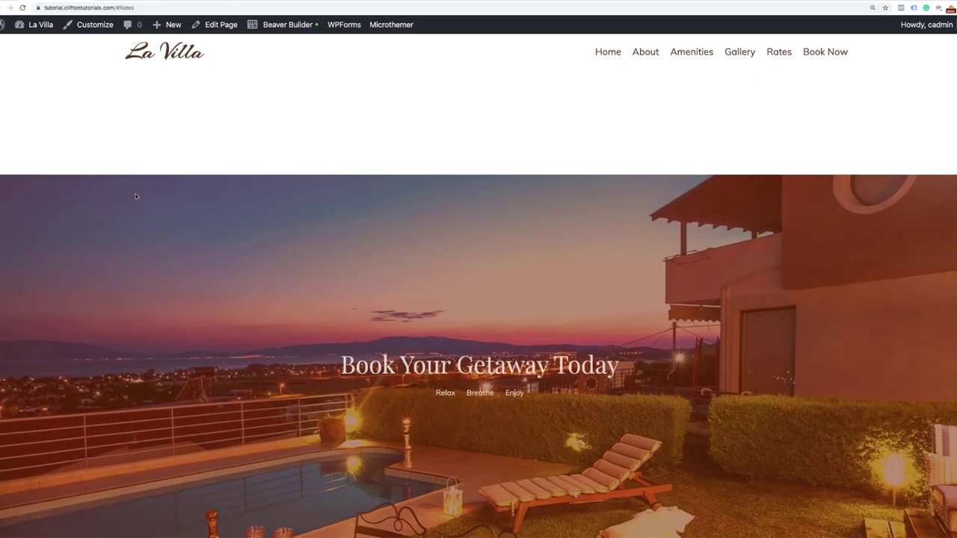
pyautogui.scroll(10, 135, 196)
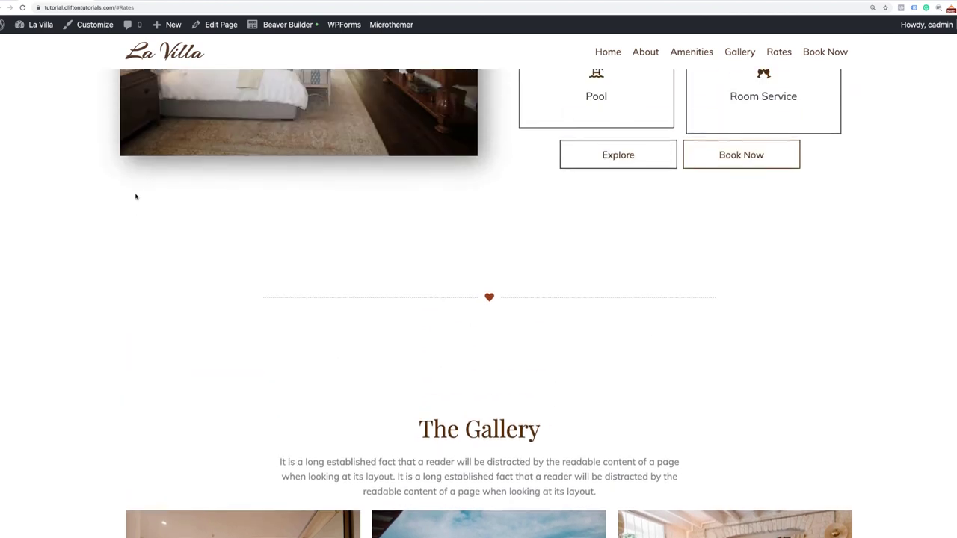
pyautogui.scroll(8, 135, 197)
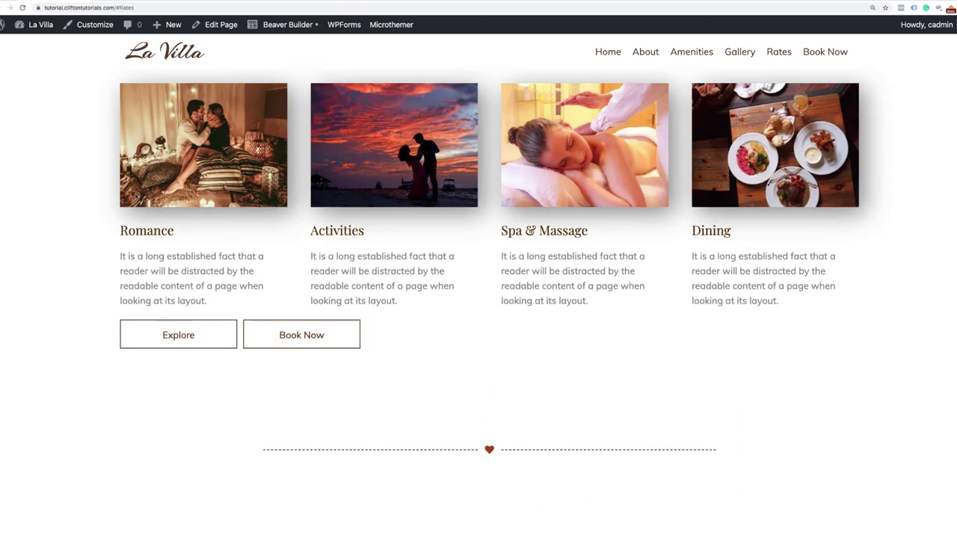
pyautogui.scroll(5, 136, 196)
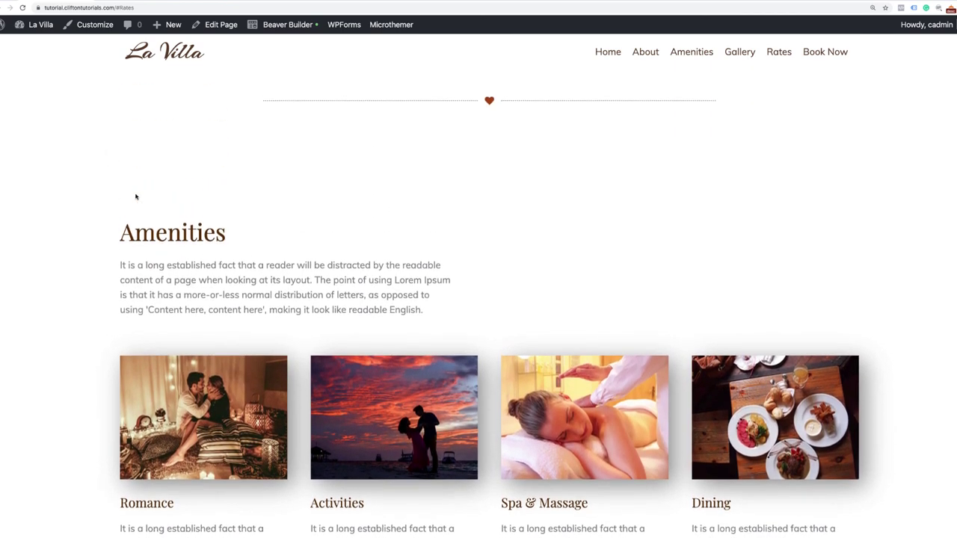
pyautogui.scroll(4, 136, 197)
pyautogui.scroll(6, 135, 197)
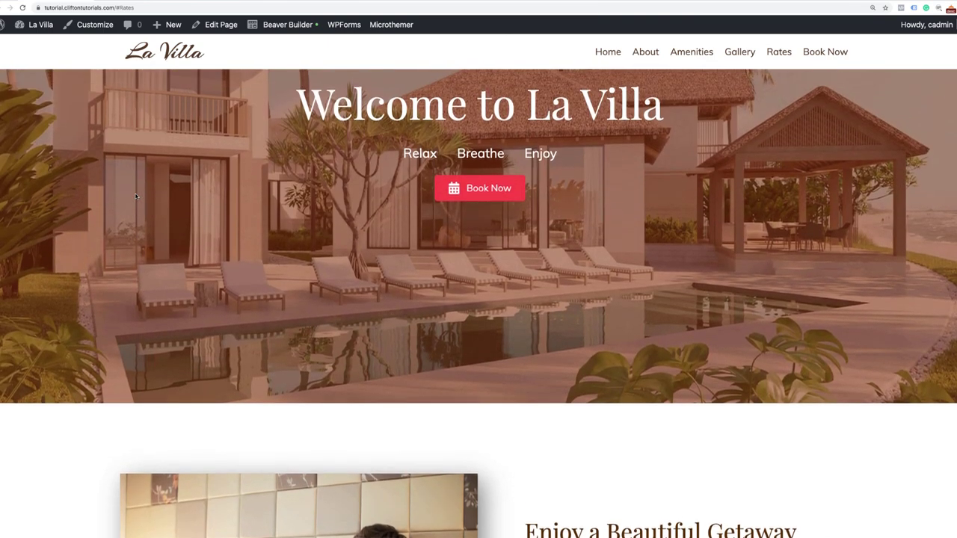
pyautogui.scroll(3, 135, 196)
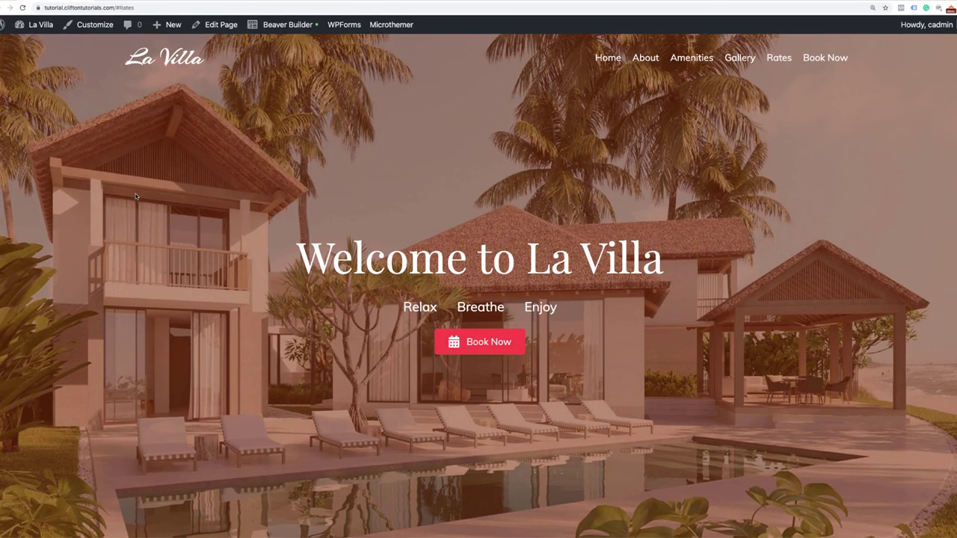